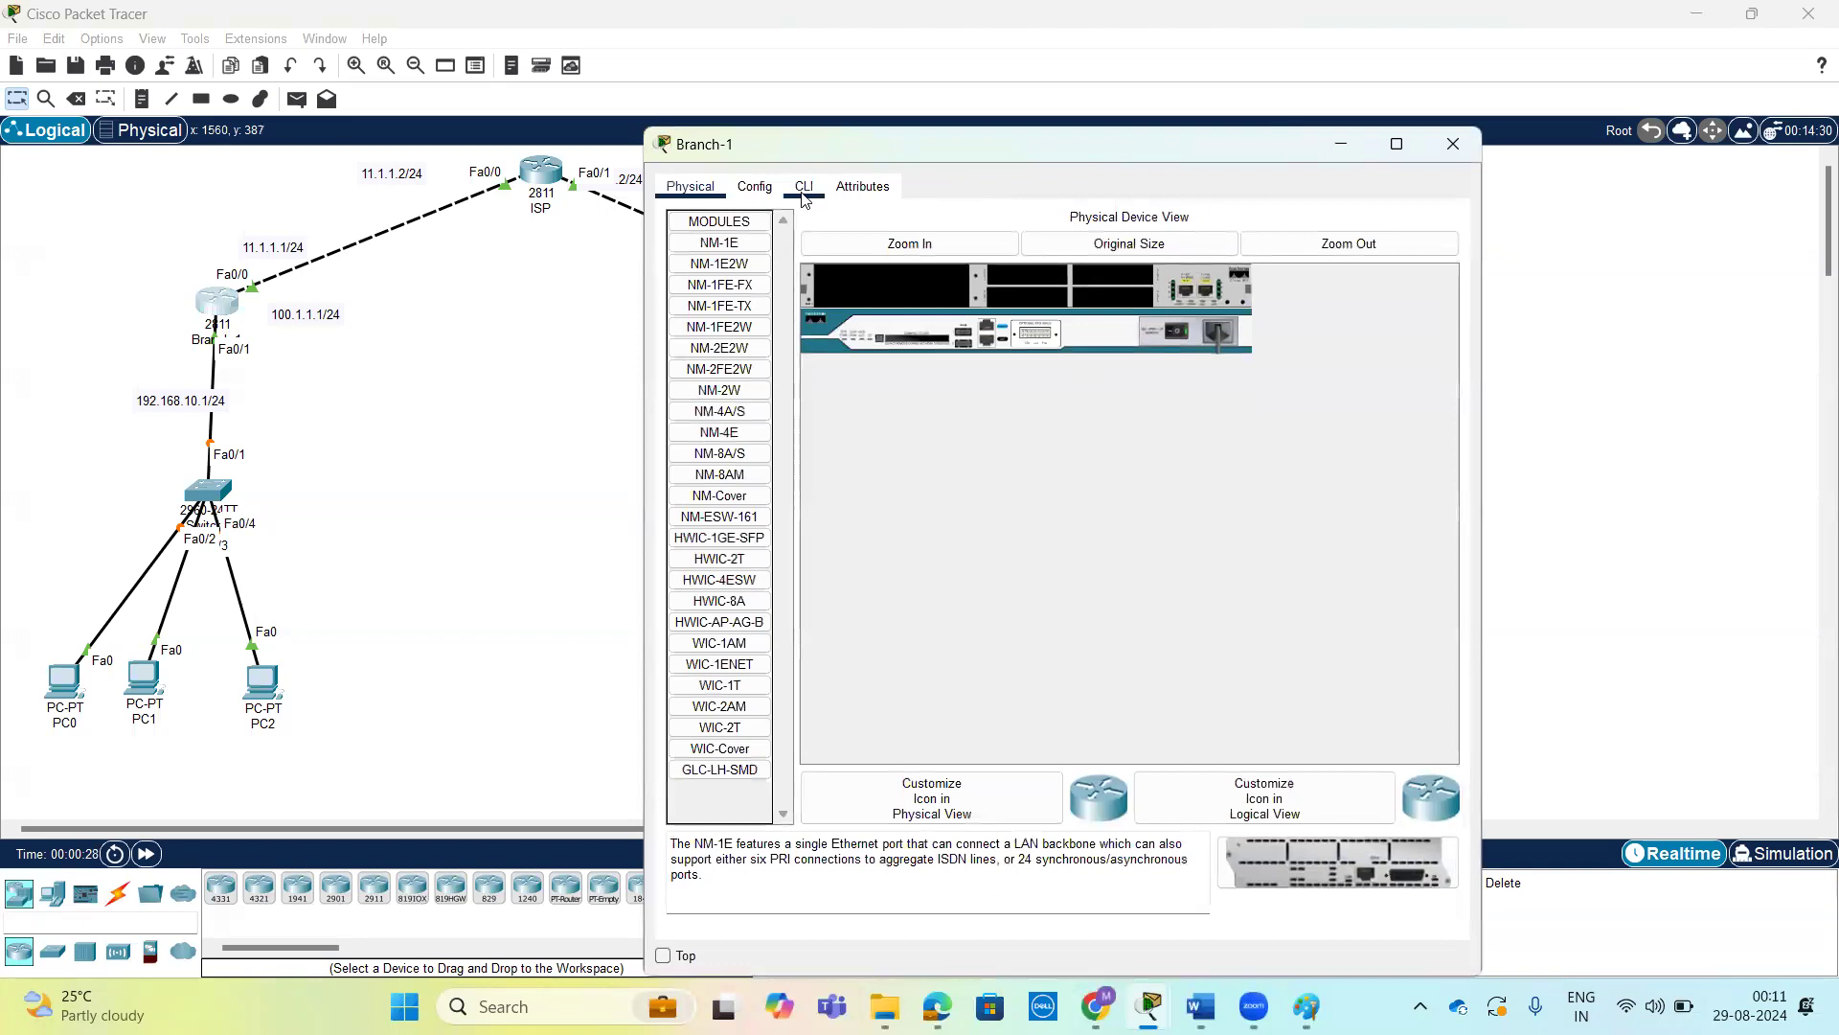
Open the command line of router Branch-1 and enter privileged EXEC mode.
key("Return")
key("Return")
key("Return")
key("Return")
type("e")
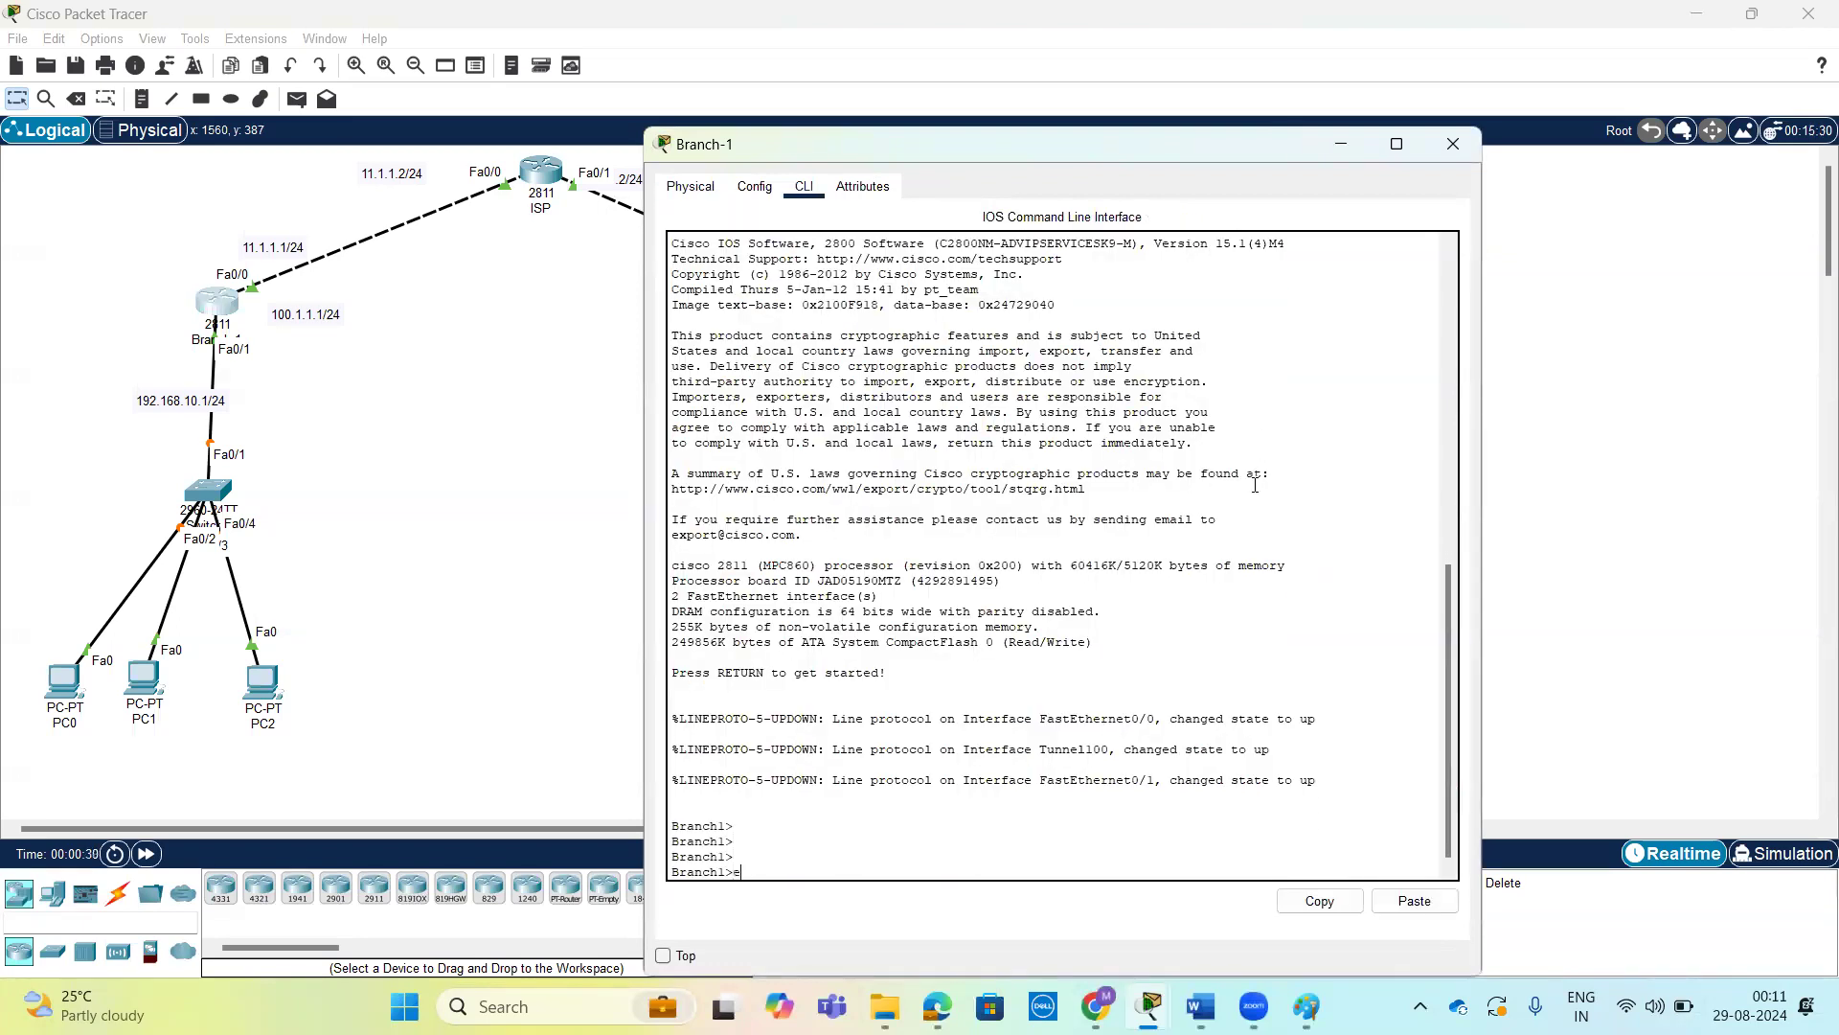
type("n")
key("Return")
key("Return")
key("Return")
Run show ip int br on Branch-1 to review its interface addresses and status.
type("sh")
key("Tab")
type("ip")
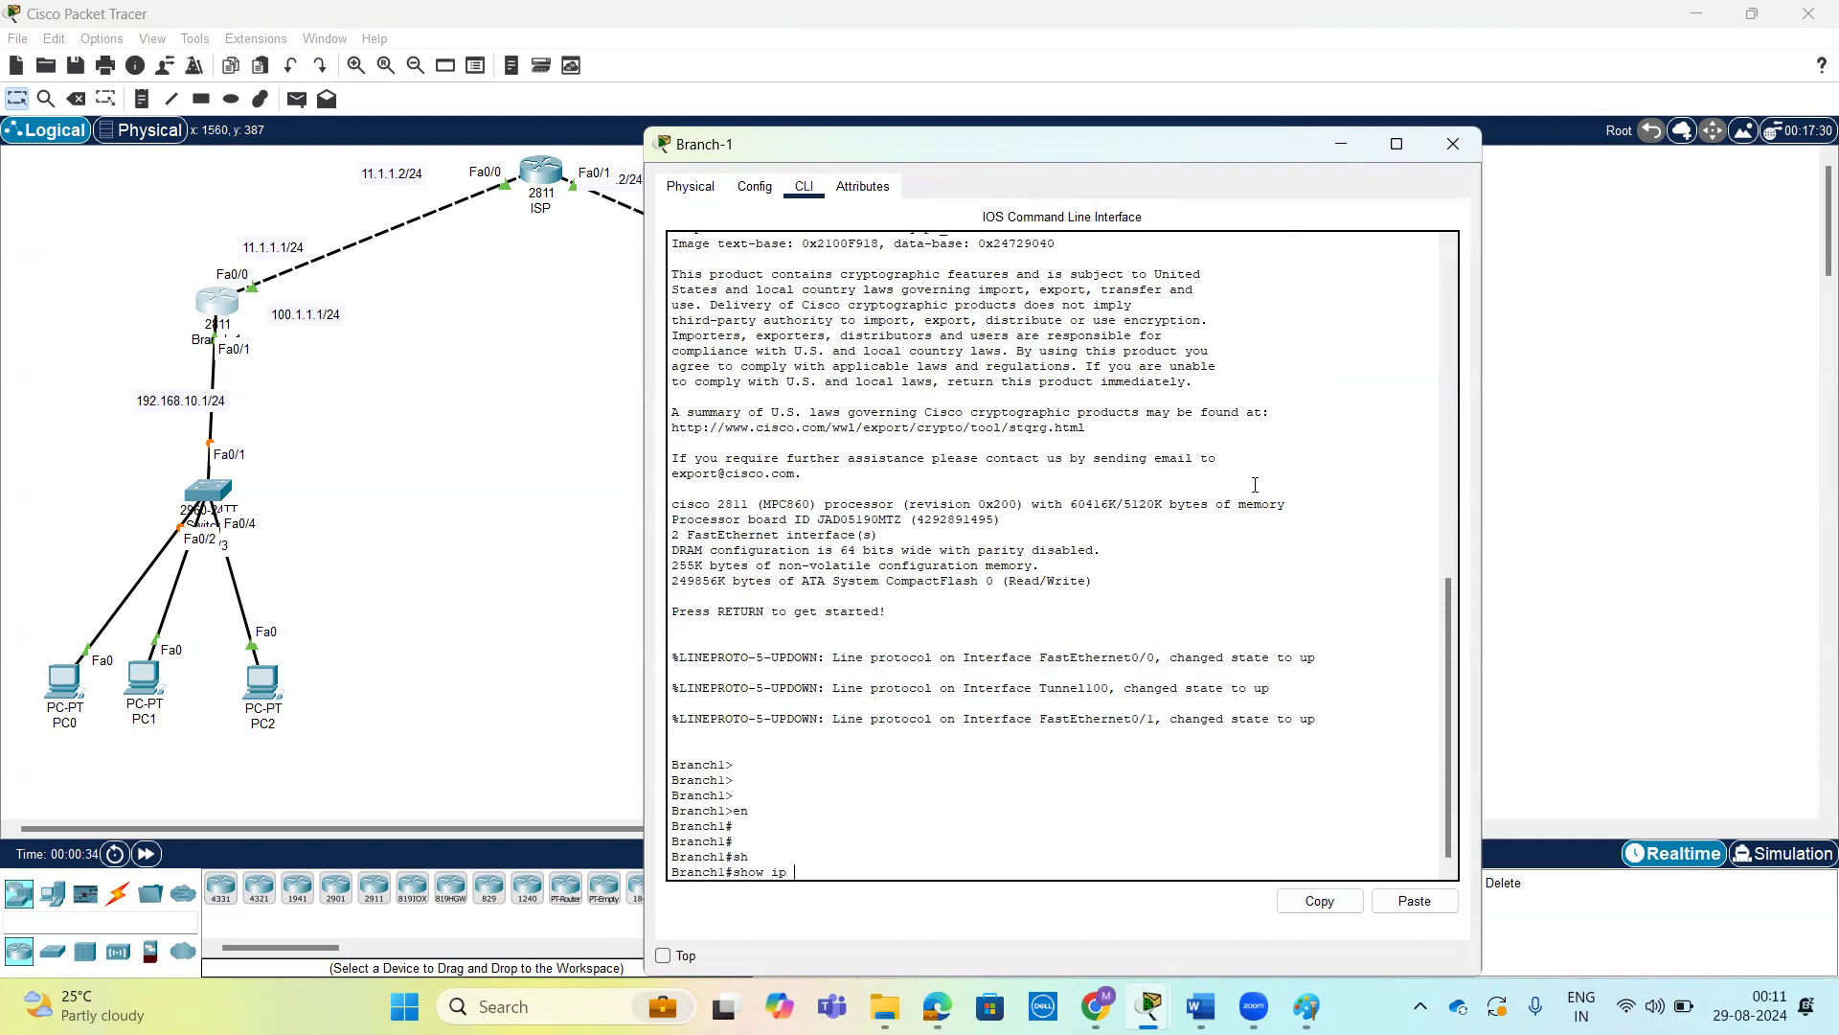
type(" int br")
key("Return")
Display Branch-1's running configuration and examine the Tunnel100 interface and the static routes.
key("Return")
key("Return")
key("Return")
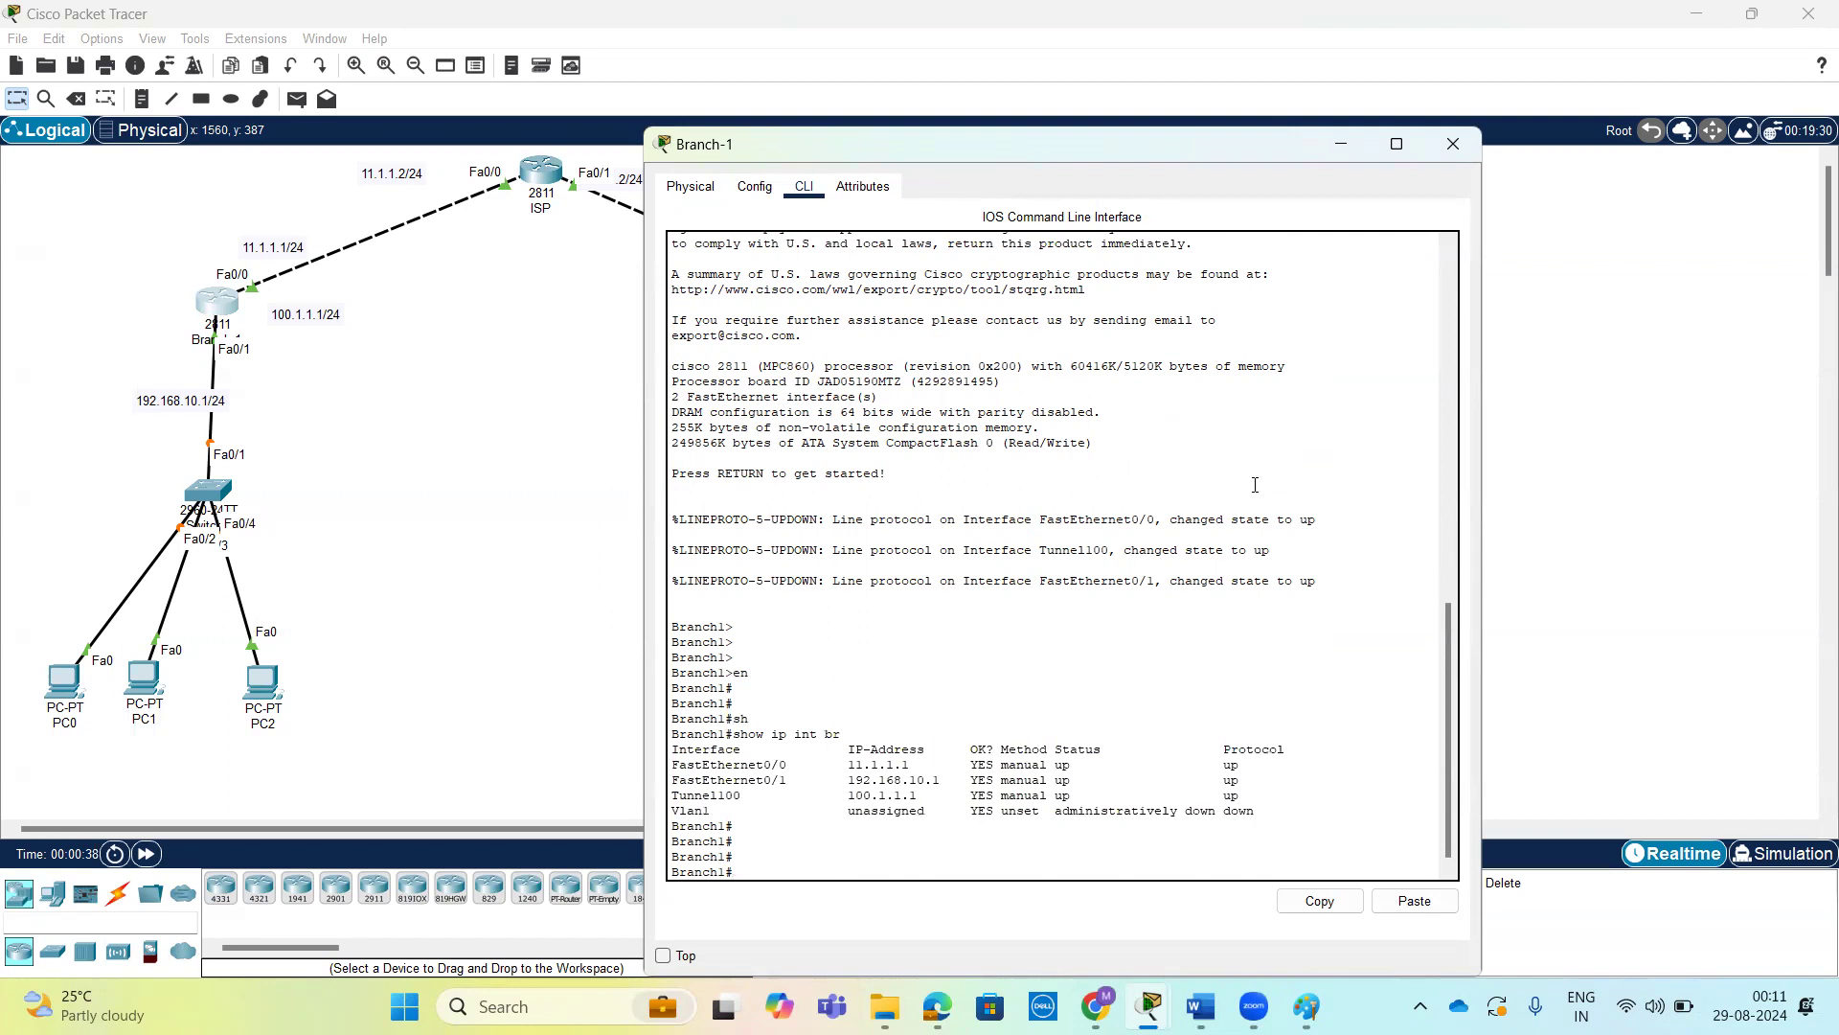
left_click_drag(672, 795, 1244, 794)
left_click(1244, 795)
key("Return")
key("Return")
type("s")
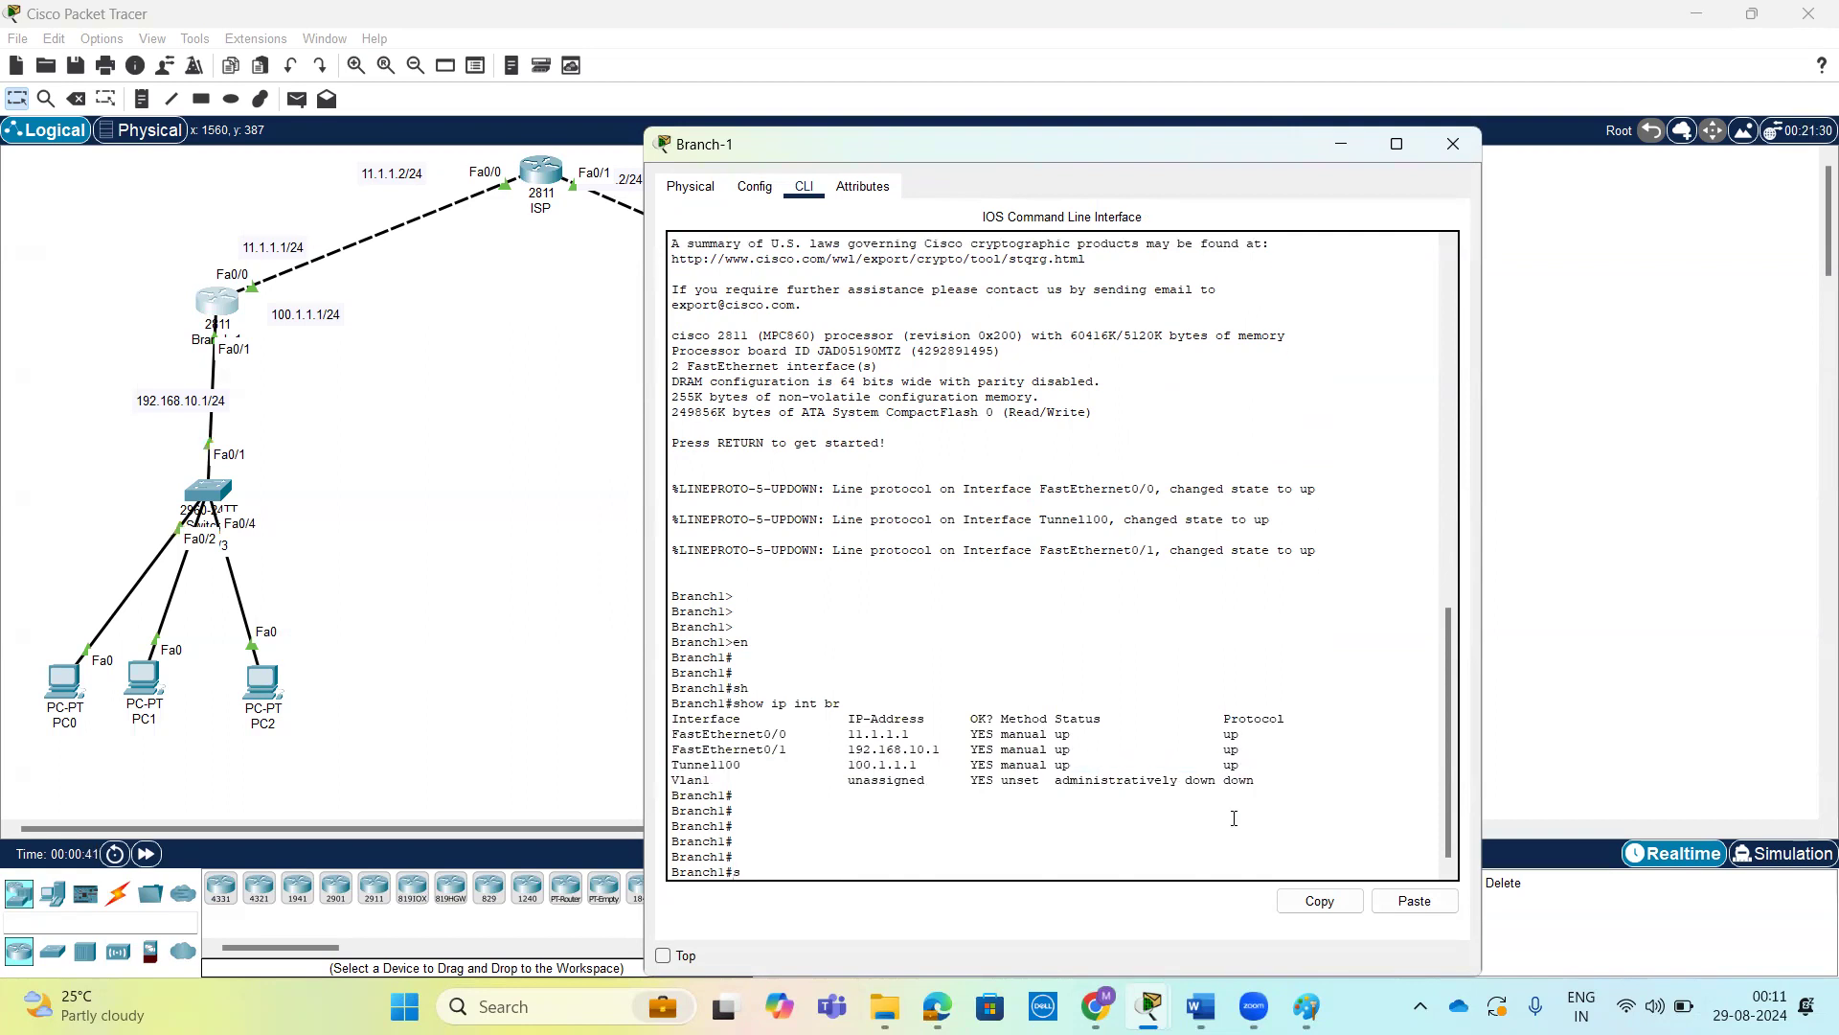
type("how r")
key("Tab")
type("ru")
key("Tab")
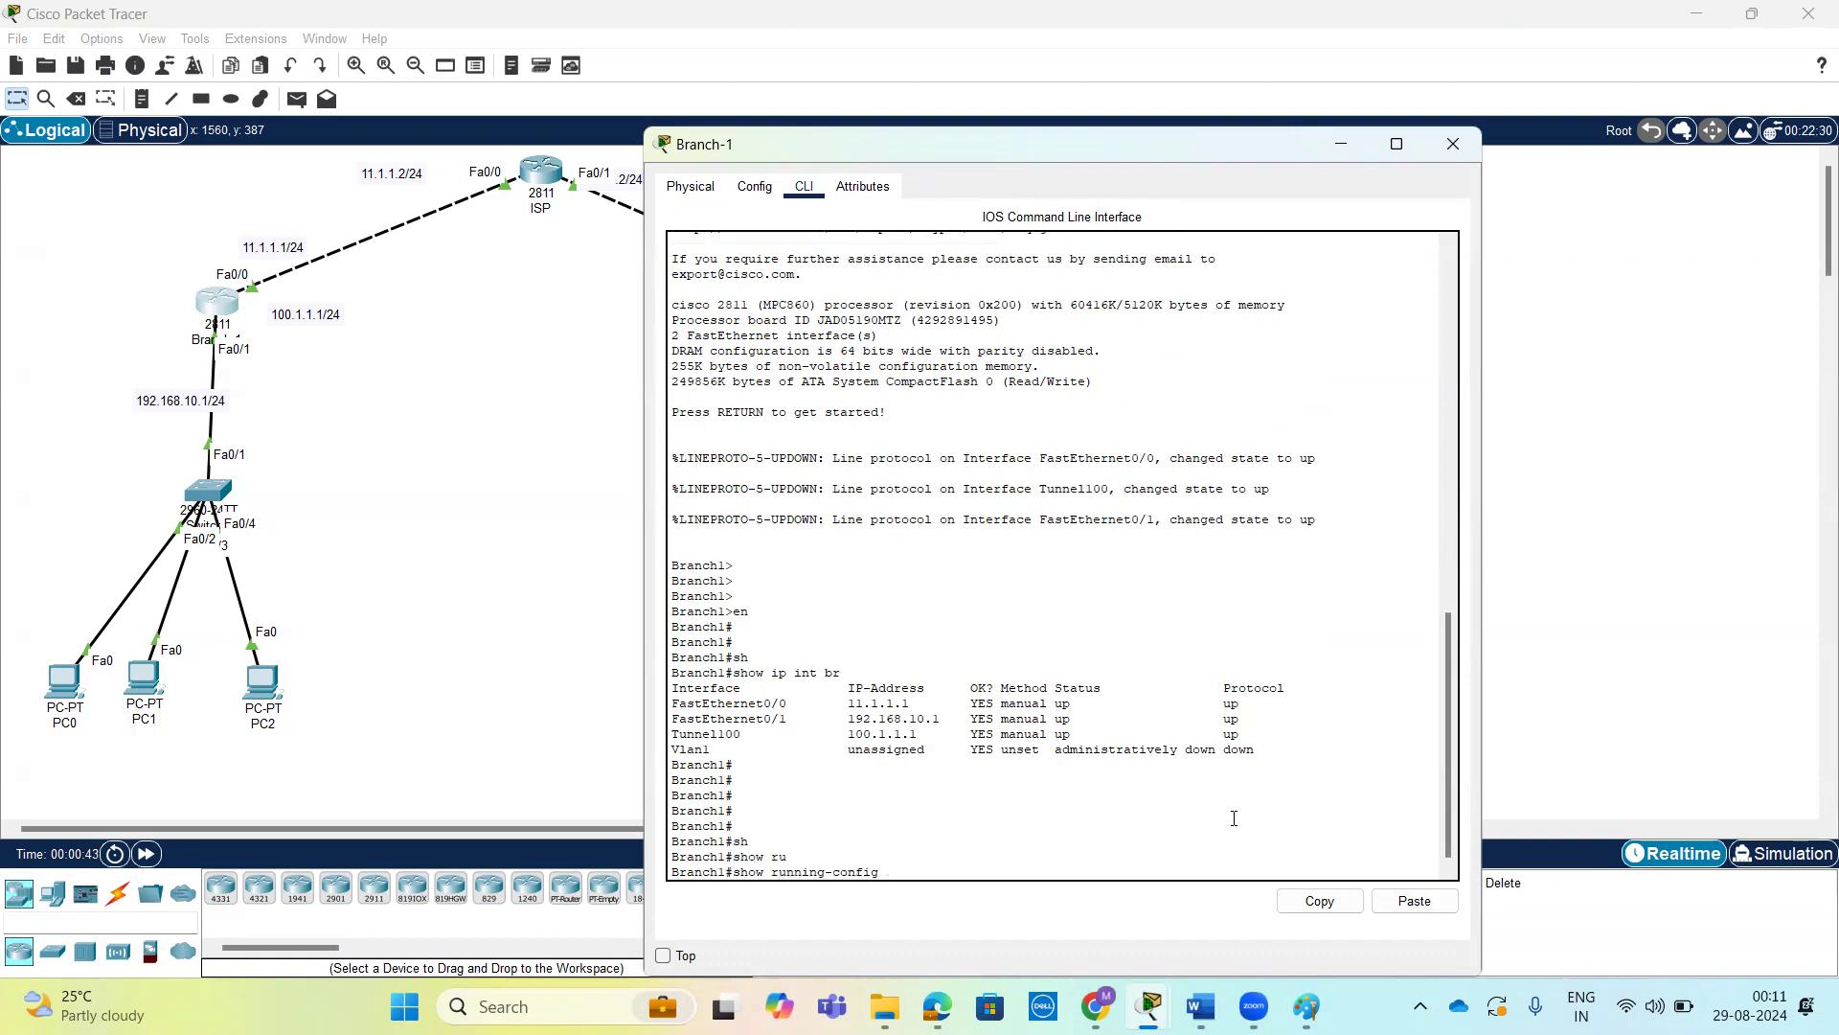
key("Return")
key("space")
key("space")
key("space")
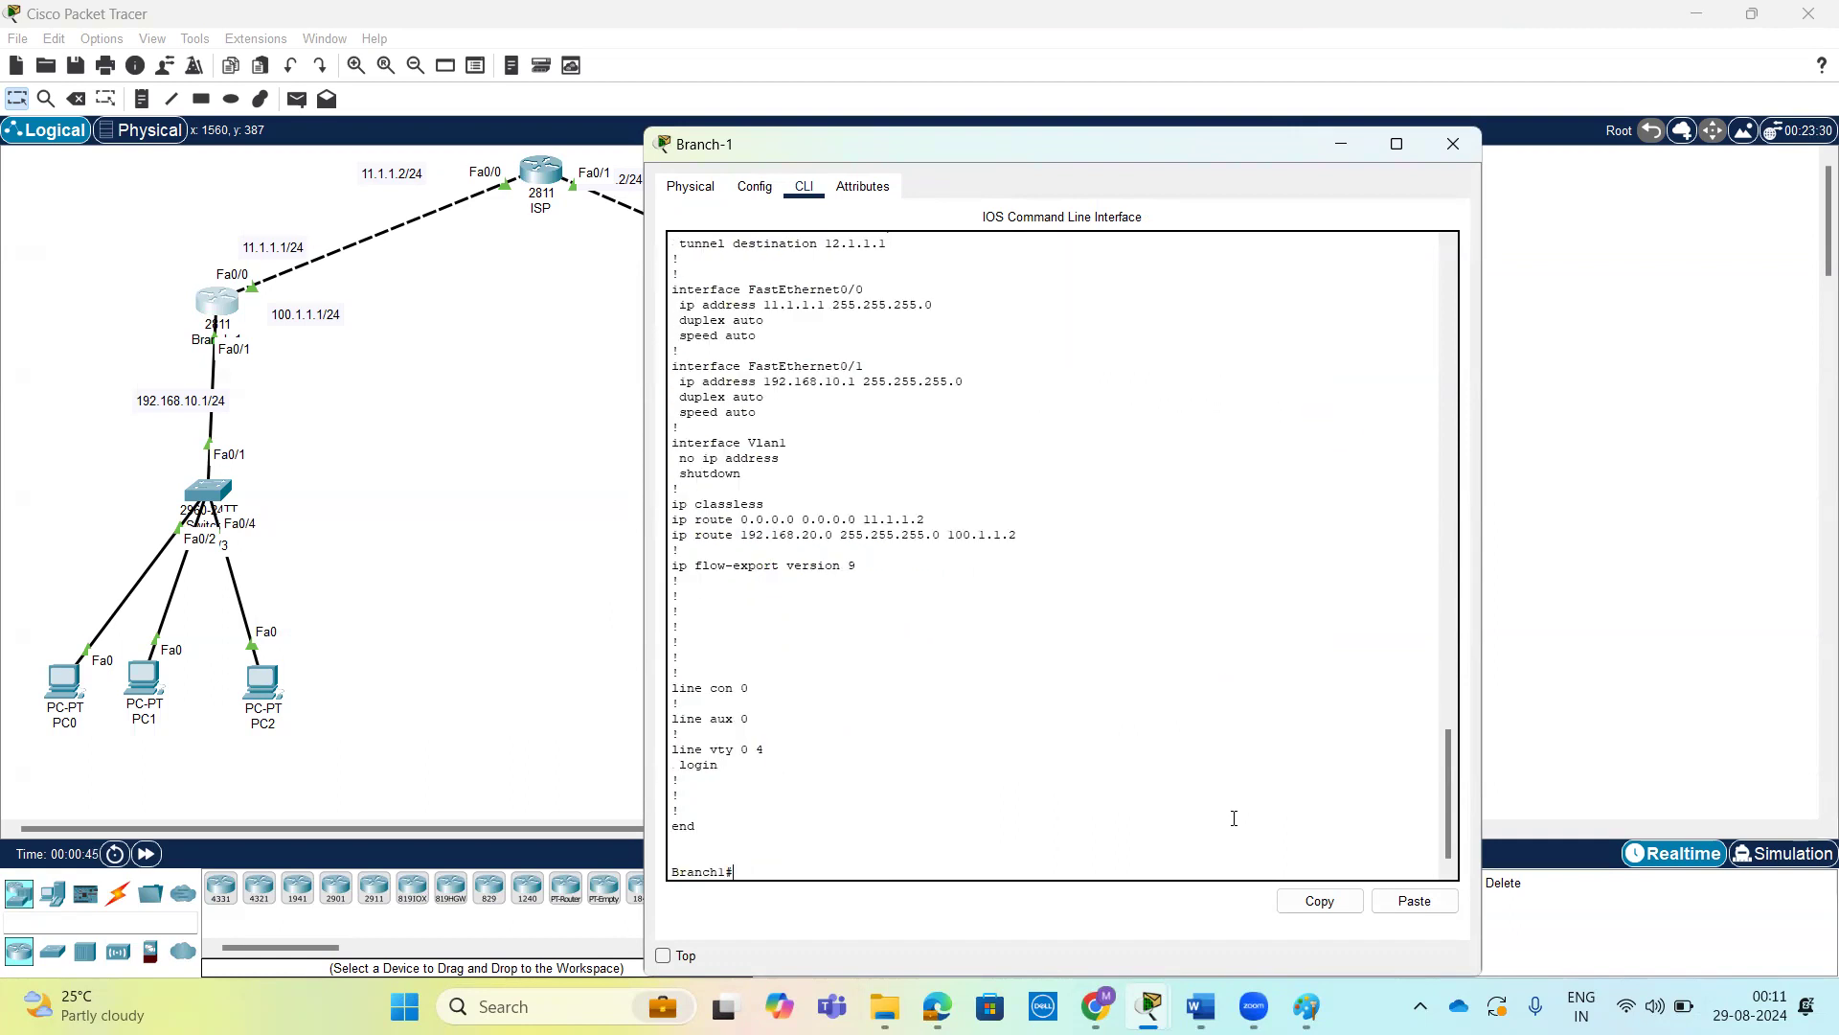
scroll(993, 768, "up", 4)
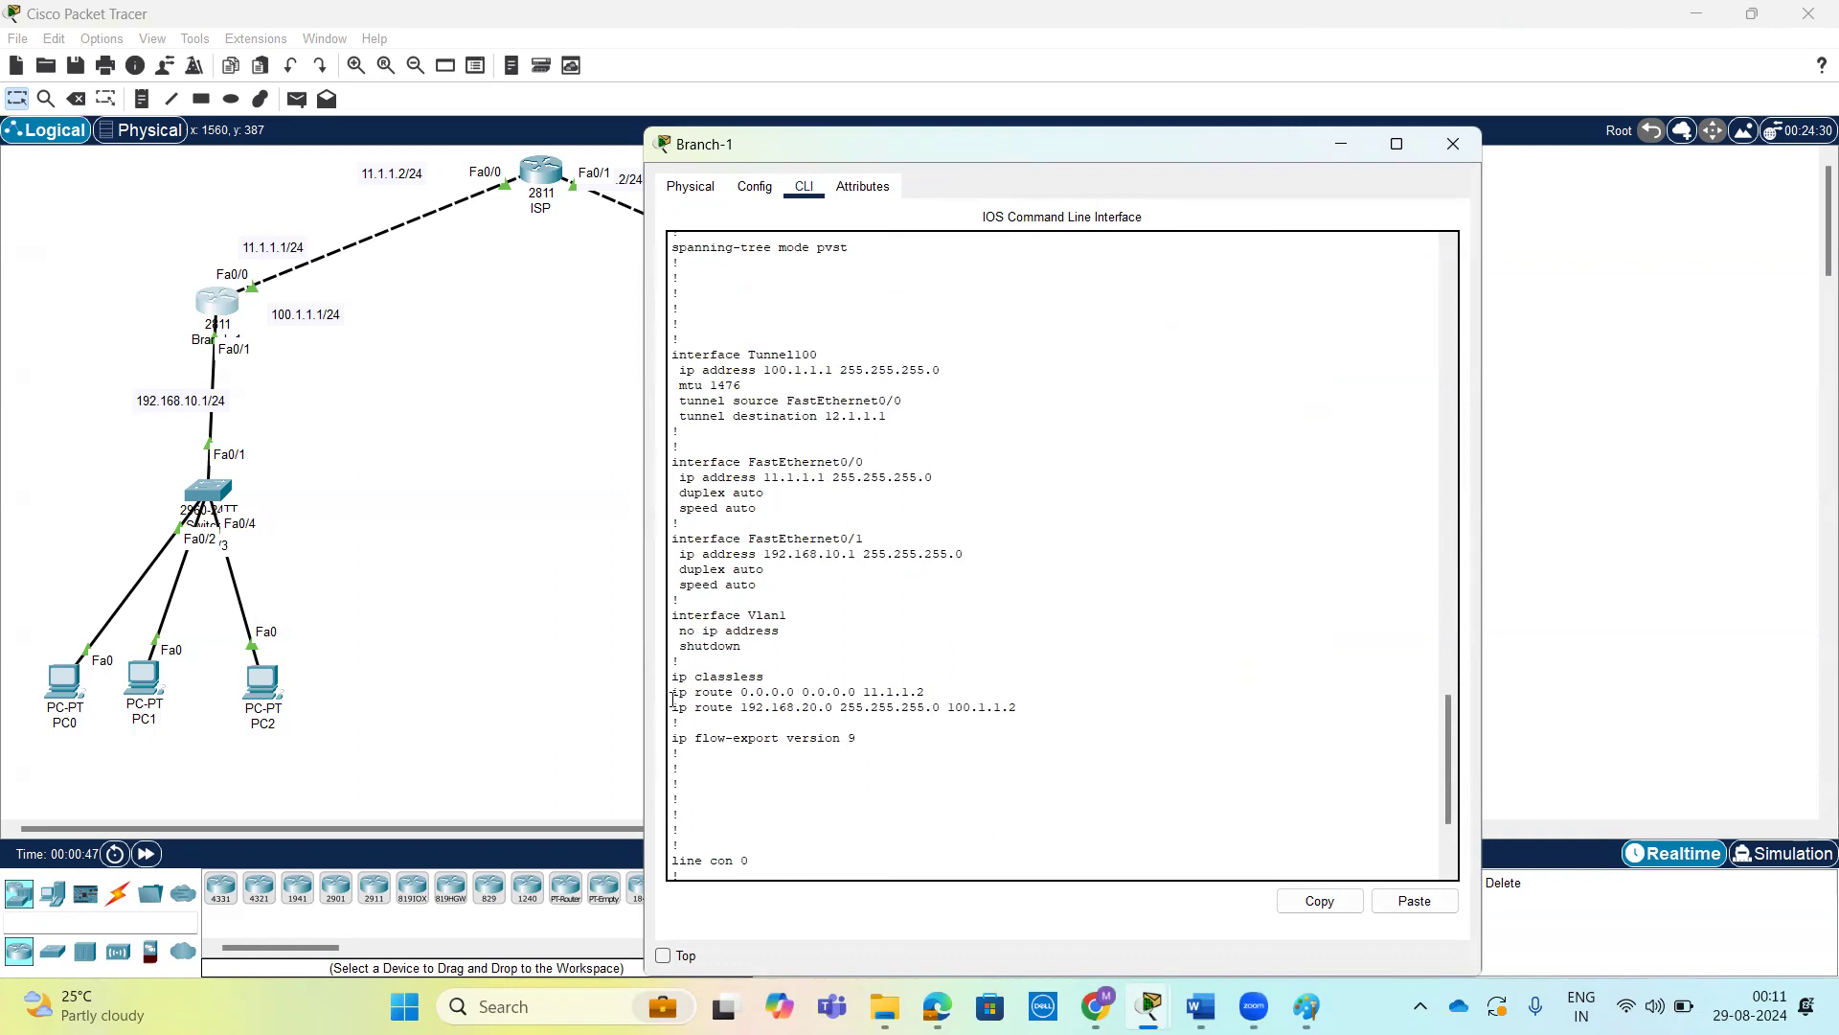
left_click_drag(674, 694, 963, 689)
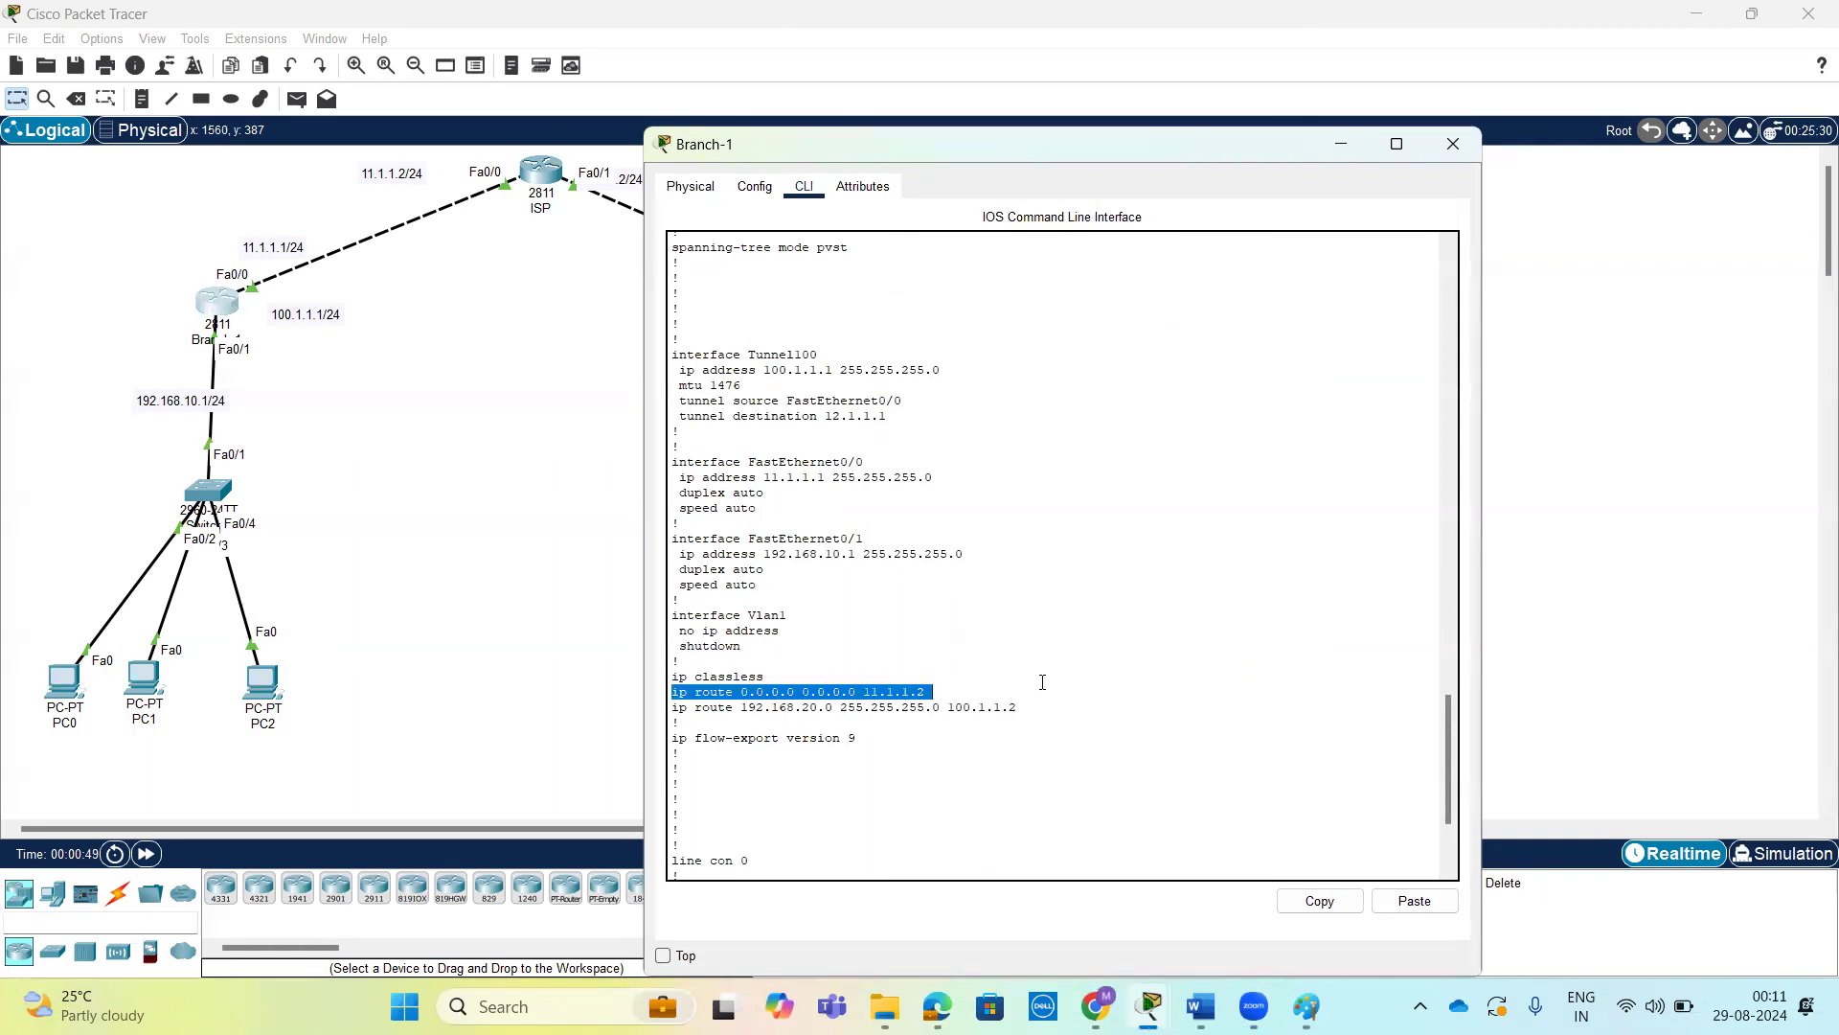
scroll(1139, 278, "up", 1)
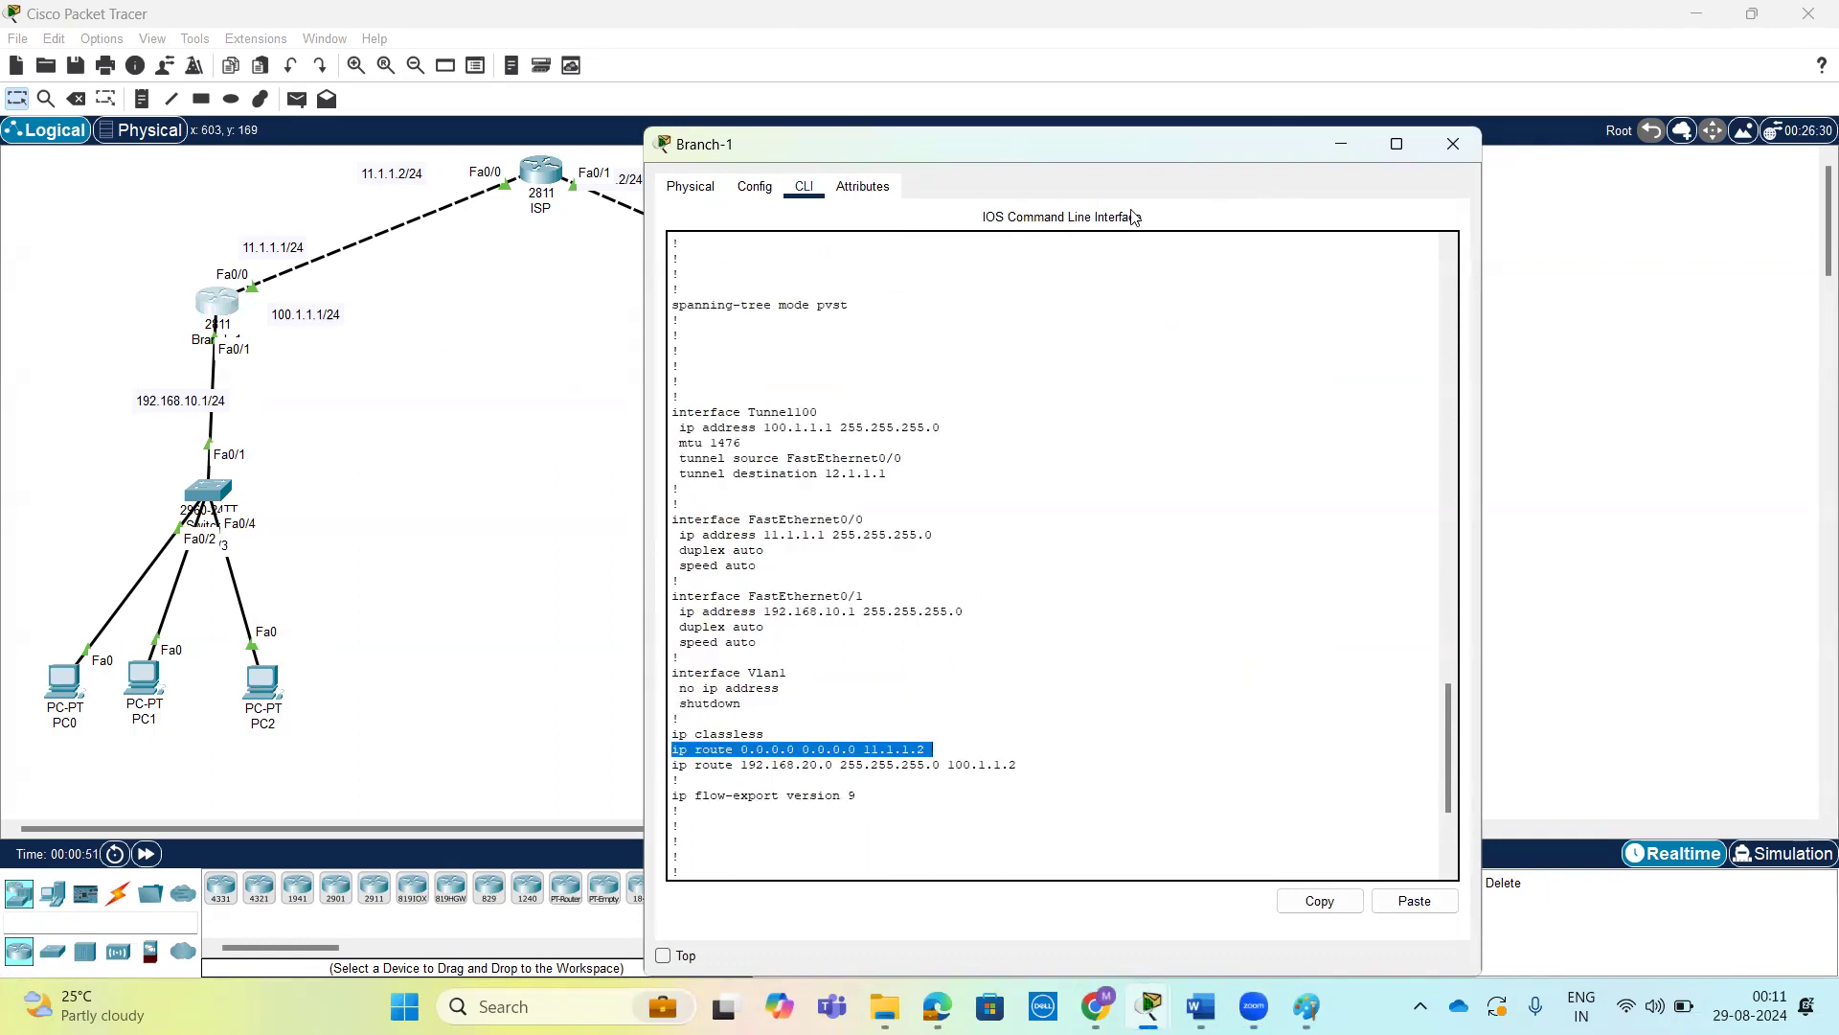
left_click_drag(1138, 146, 1553, 85)
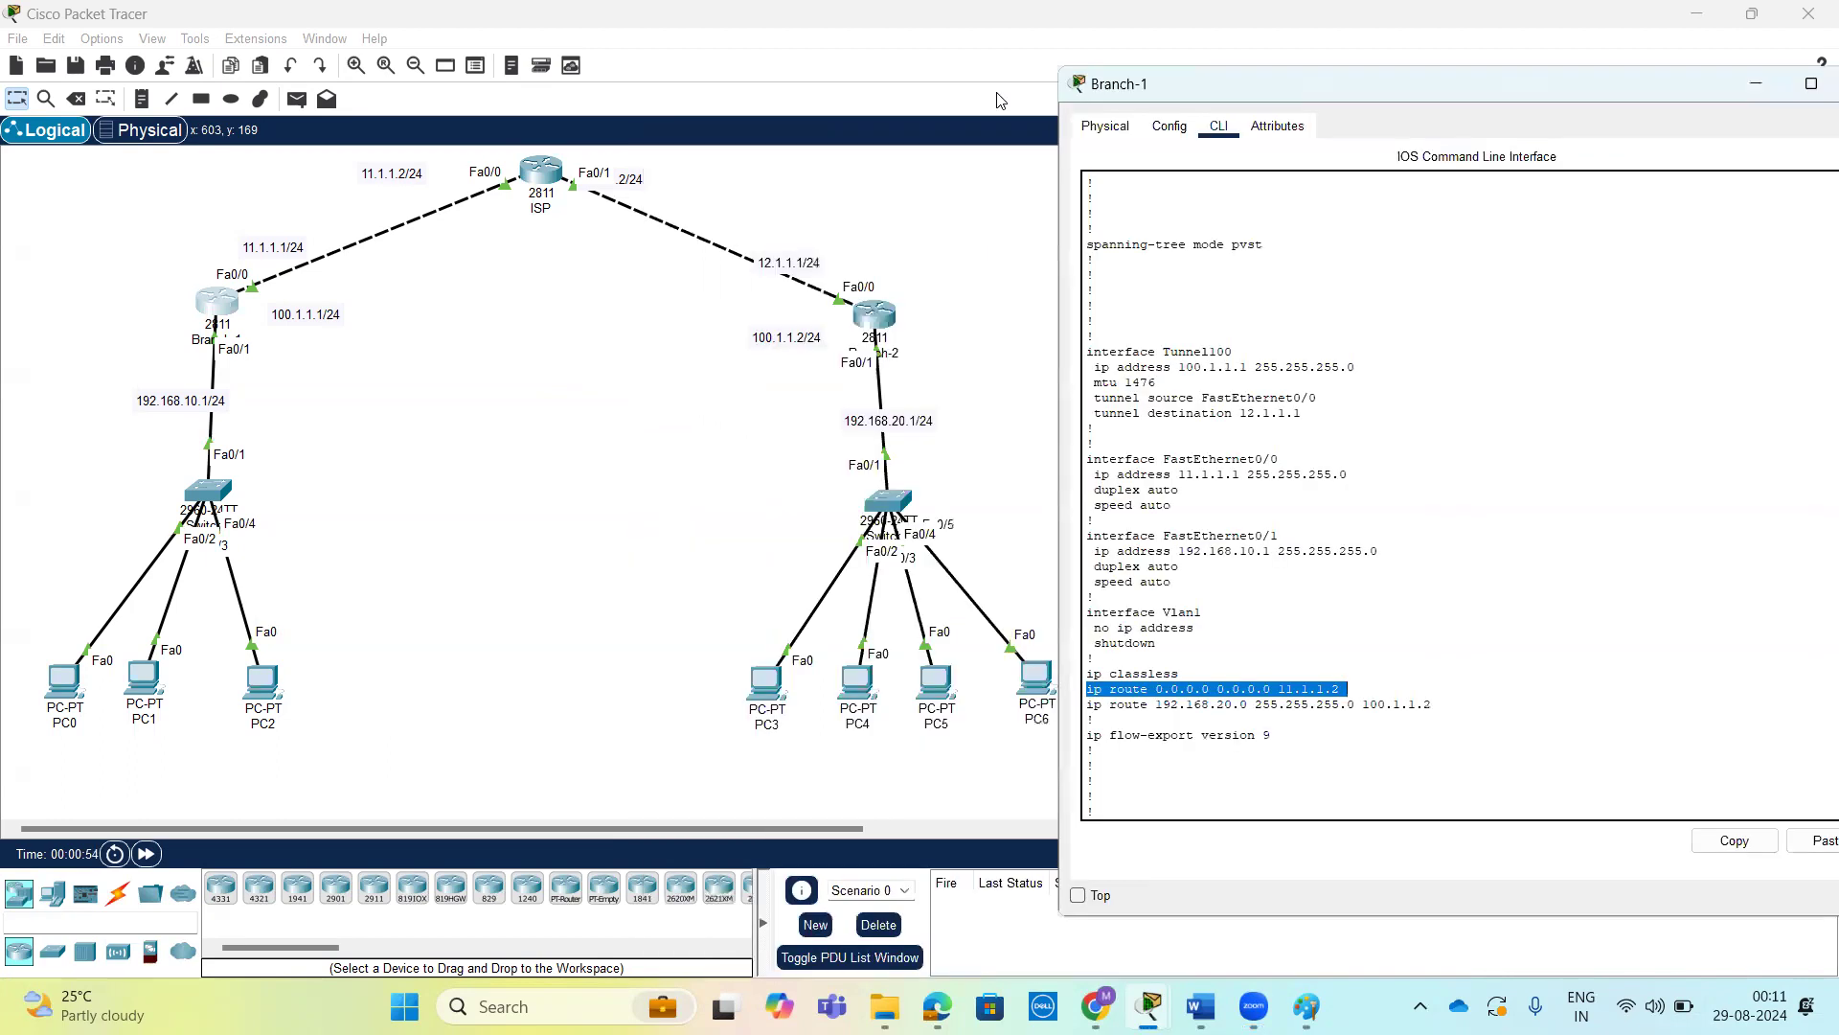
left_click(182, 234)
mouse_move(168, 283)
left_mouse_down()
mouse_move(270, 311)
mouse_move(469, 278)
mouse_move(888, 304)
mouse_move(674, 164)
mouse_move(353, 170)
mouse_move(167, 288)
left_mouse_up()
mouse_move(404, 251)
left_mouse_down()
mouse_move(448, 239)
mouse_move(489, 280)
left_mouse_up()
mouse_move(311, 367)
left_mouse_down()
mouse_move(247, 307)
mouse_move(12, 594)
mouse_move(266, 781)
left_mouse_up()
left_click_drag(334, 613, 308, 364)
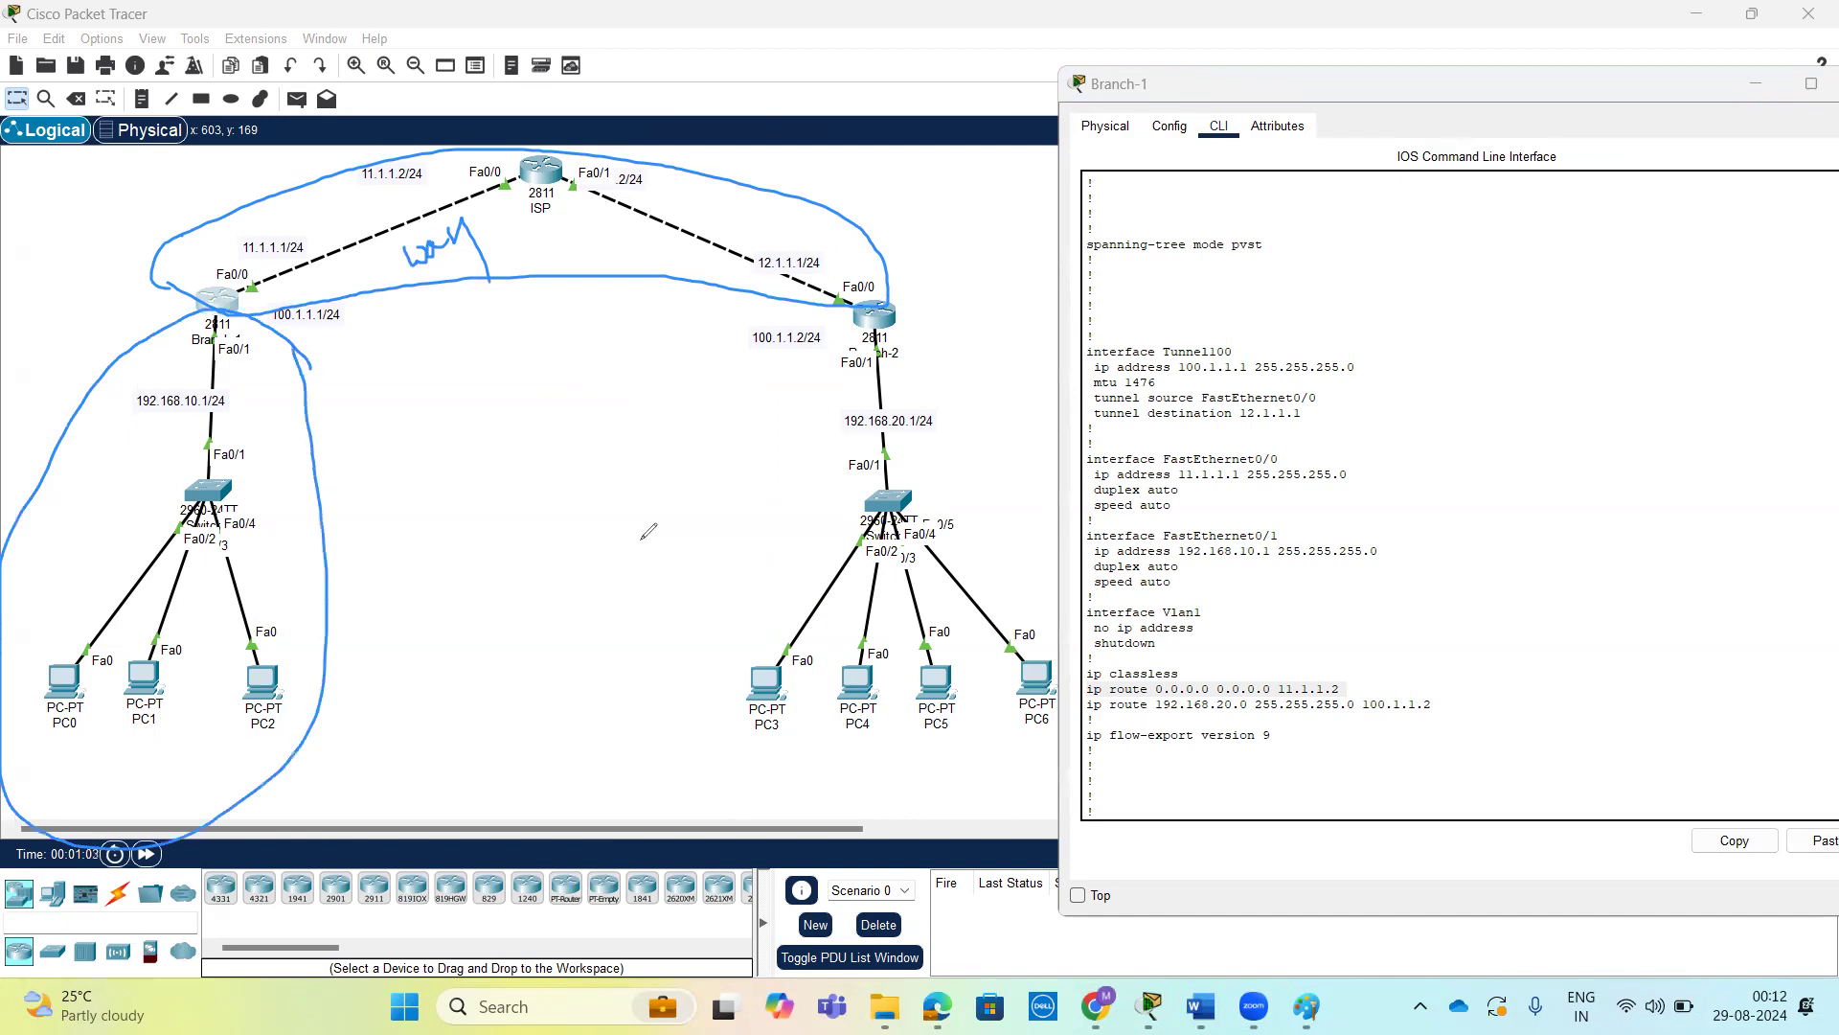
mouse_move(1023, 376)
left_mouse_down()
mouse_move(789, 340)
mouse_move(738, 726)
left_mouse_up()
mouse_move(773, 786)
left_mouse_down()
mouse_move(1051, 586)
mouse_move(1023, 376)
left_mouse_up()
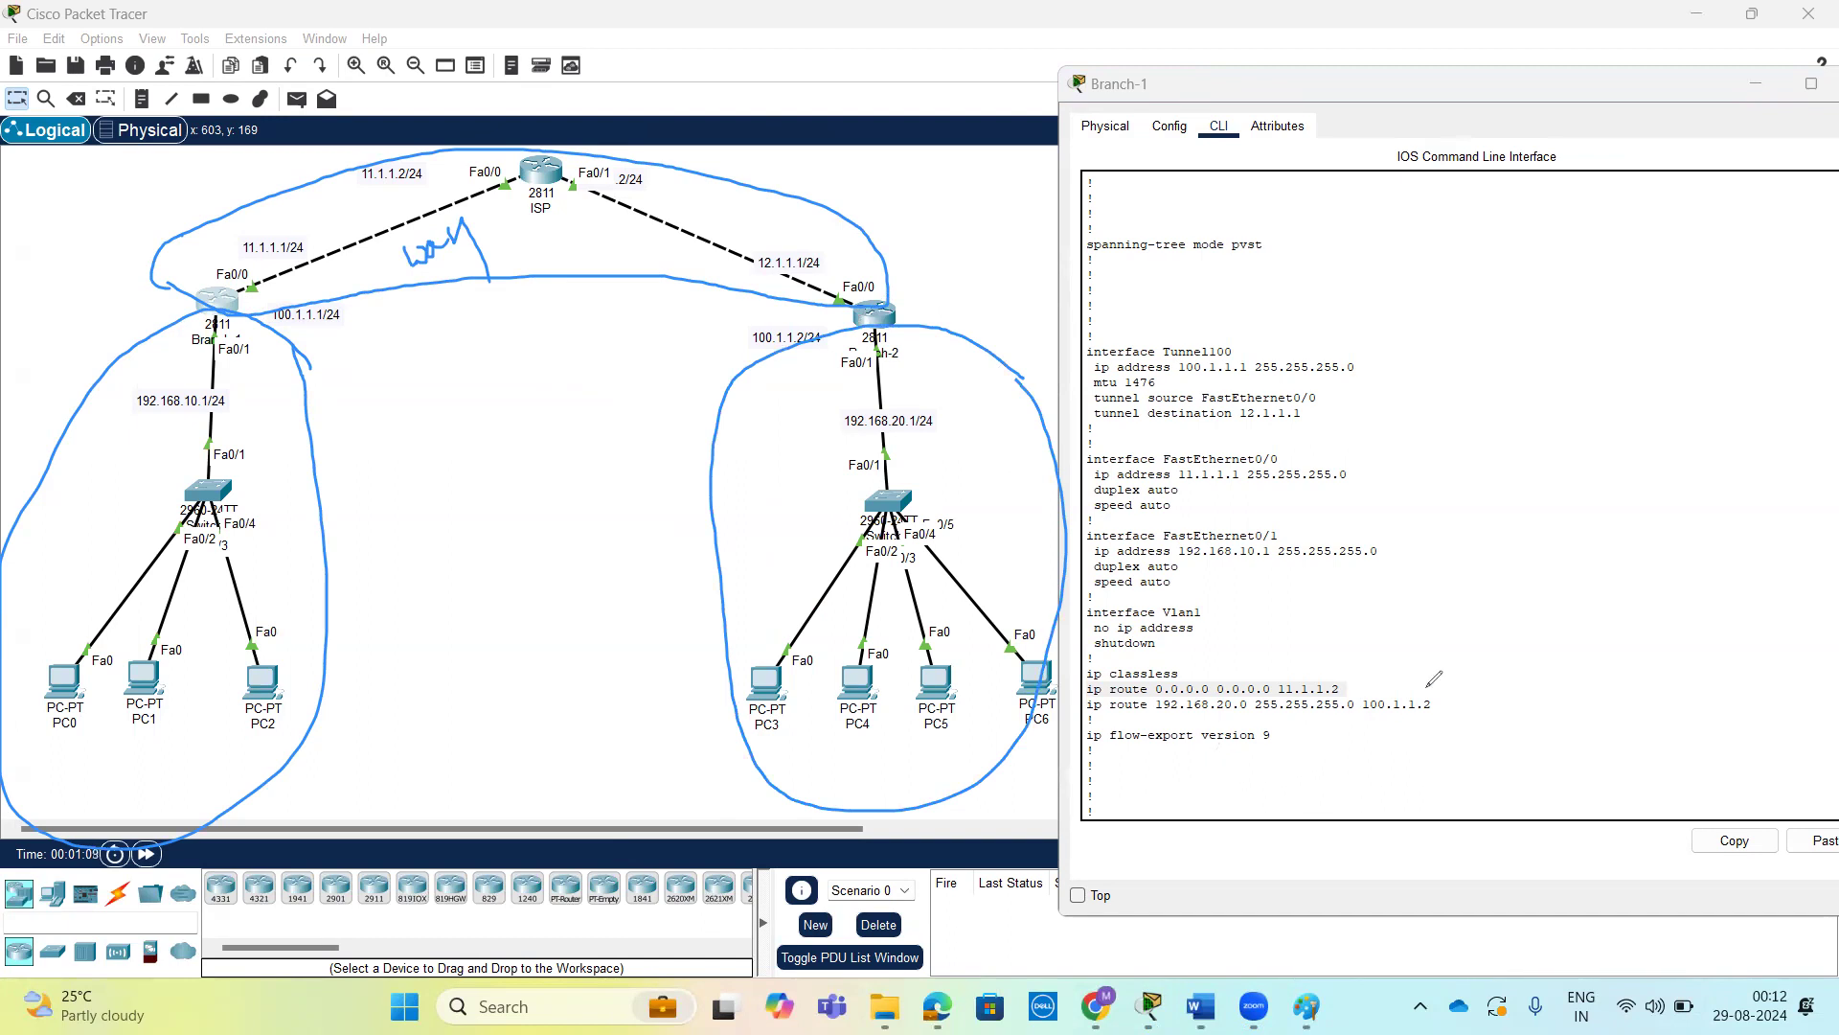
mouse_move(1435, 698)
left_mouse_down()
mouse_move(1456, 686)
mouse_move(1355, 686)
mouse_move(1387, 656)
left_mouse_up()
left_click_drag(1270, 330, 1331, 301)
Enter global configuration mode on Branch-1 with conf t.
left_click_drag(1327, 81, 1171, 34)
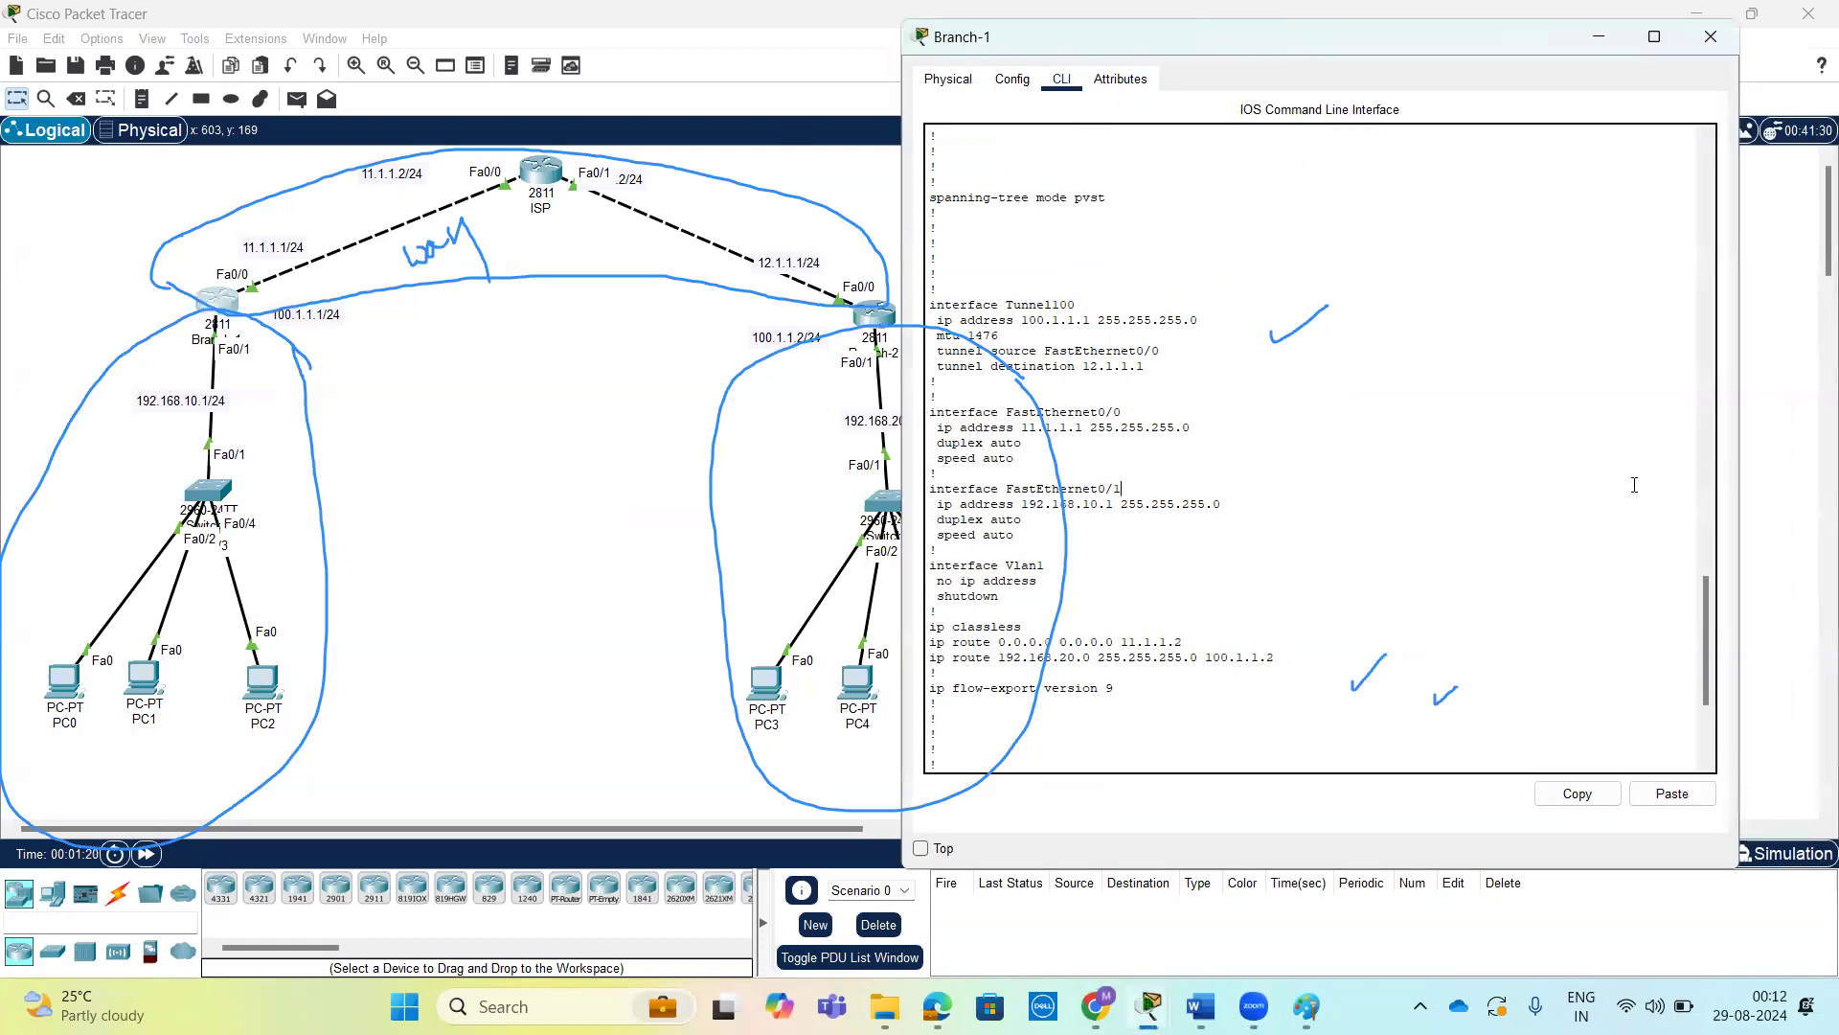
scroll(1635, 485, "down", 6)
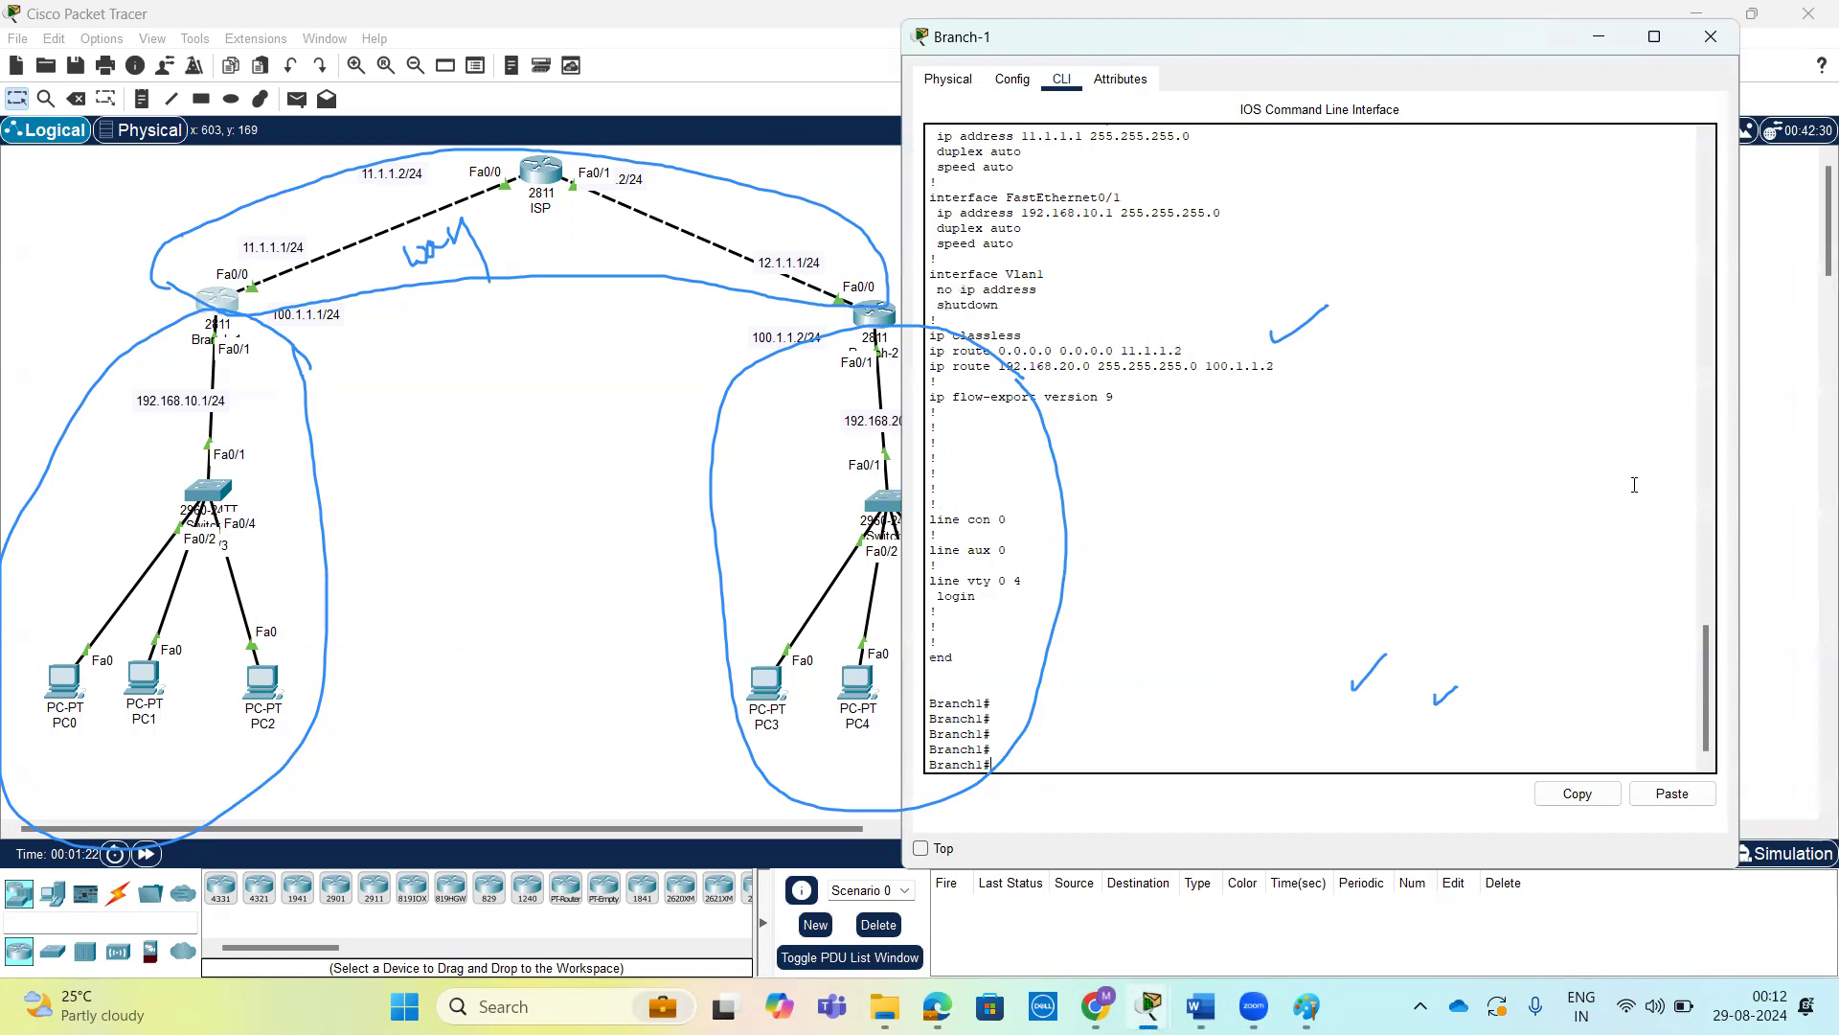
type("onf t")
key("Return")
key("Return")
Remove the interface tunnel 100 from Branch-1's configuration.
type("no t")
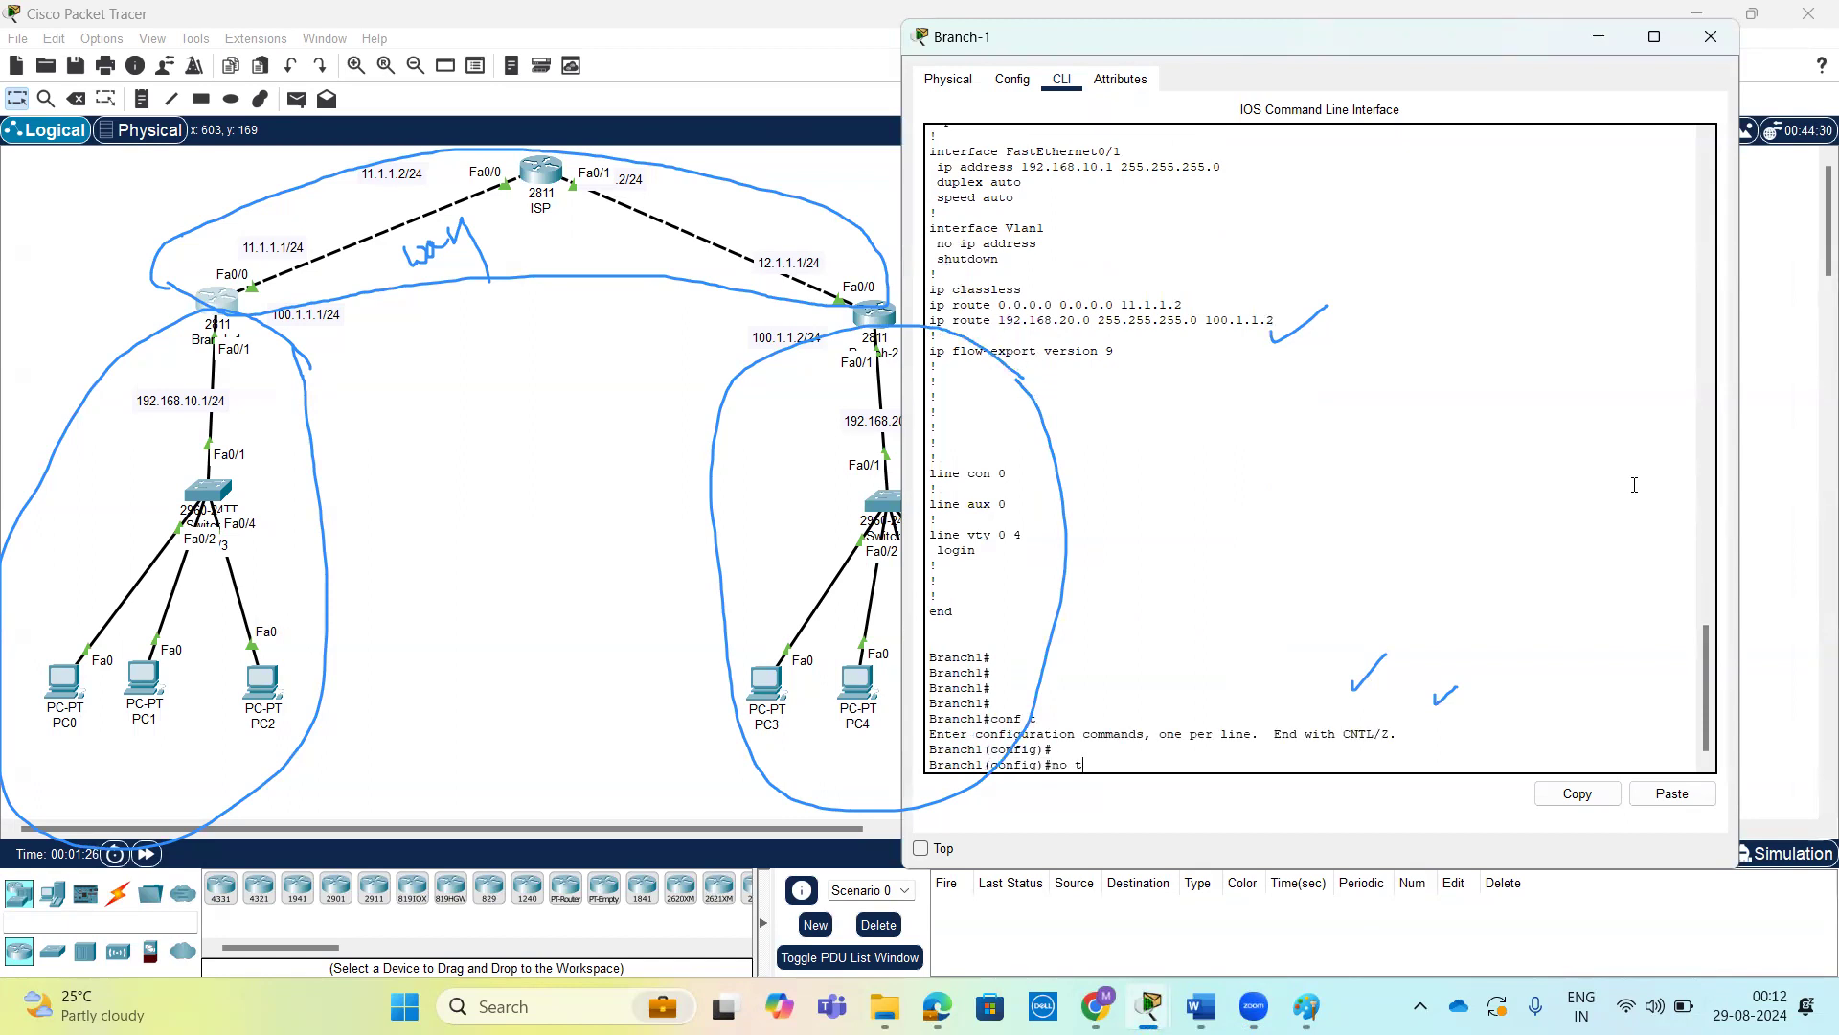
type("u")
key("Tab")
key("BackSpace")
type("in")
key("Tab")
type("t")
key("Tab")
type("100")
key("Return")
key("Return")
key("Return")
key("Return")
key("Return")
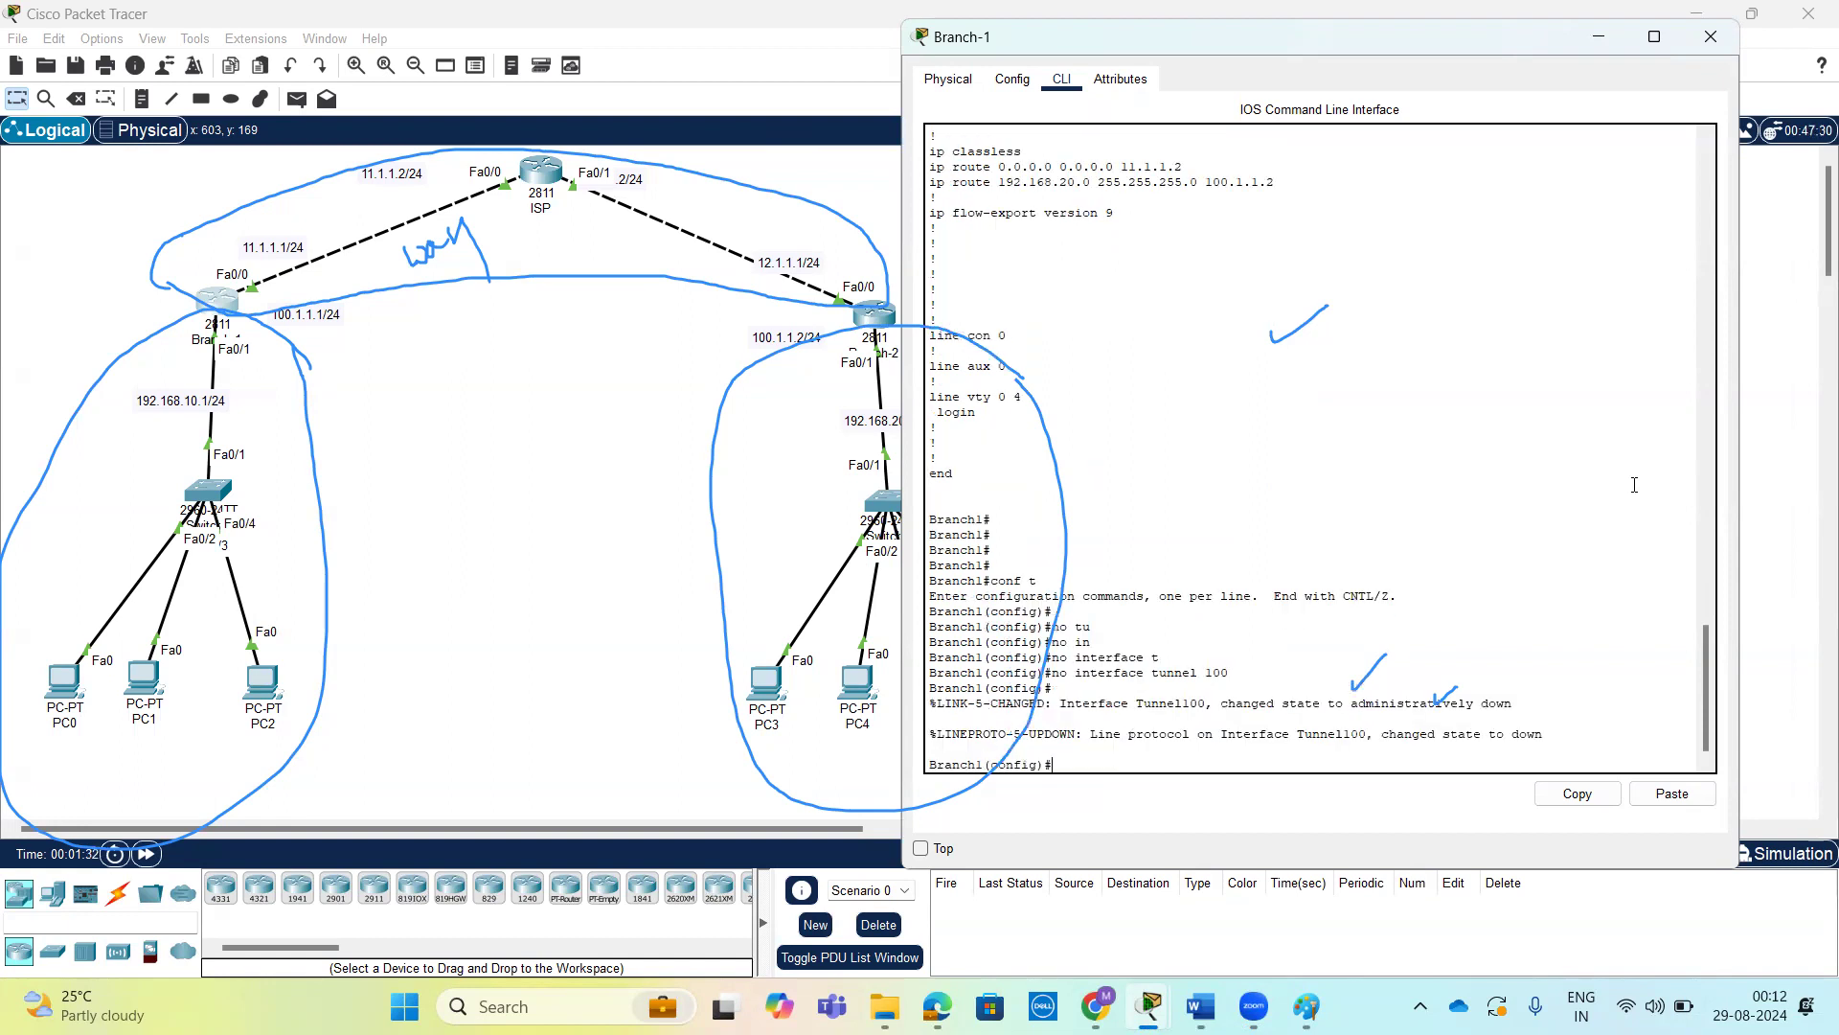
Delete Branch-1's static route to 192.168.20.0 255.255.255.0 via 100.1.1.2, reusing the route line copied from the configuration output.
scroll(1634, 485, "up", 3)
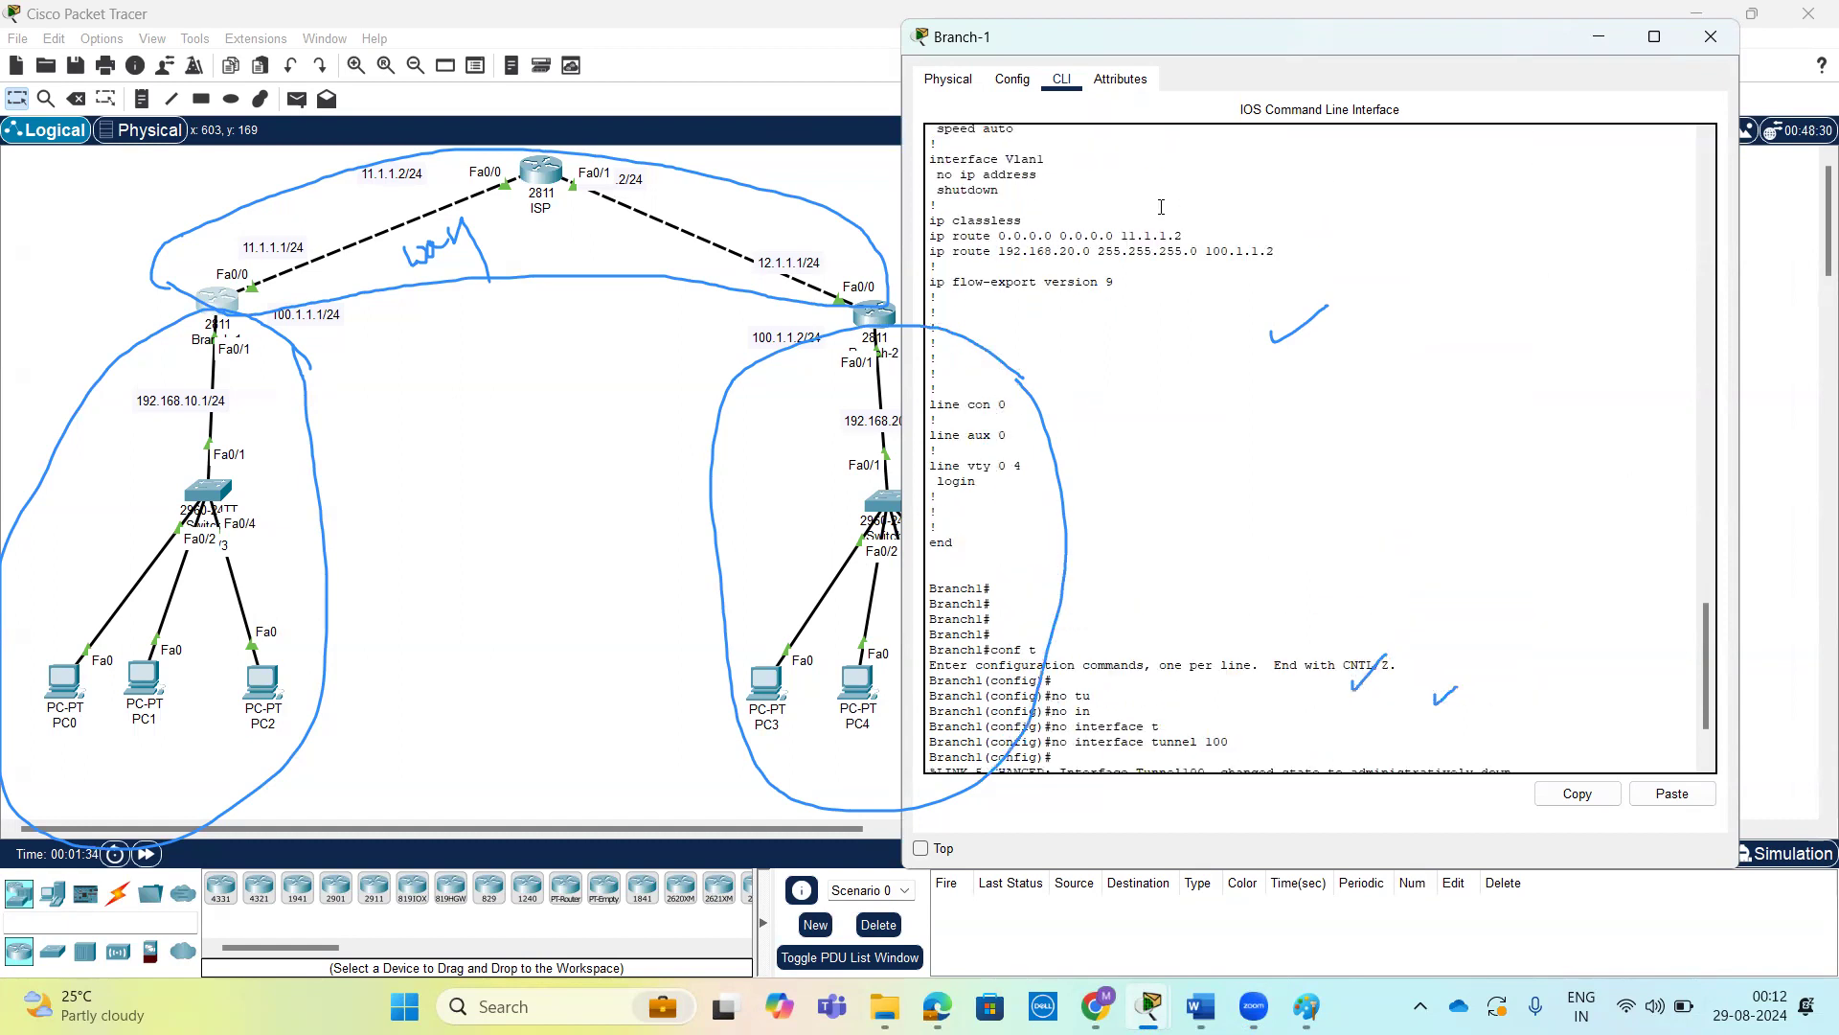
double_click(1108, 251)
triple_click(1108, 251)
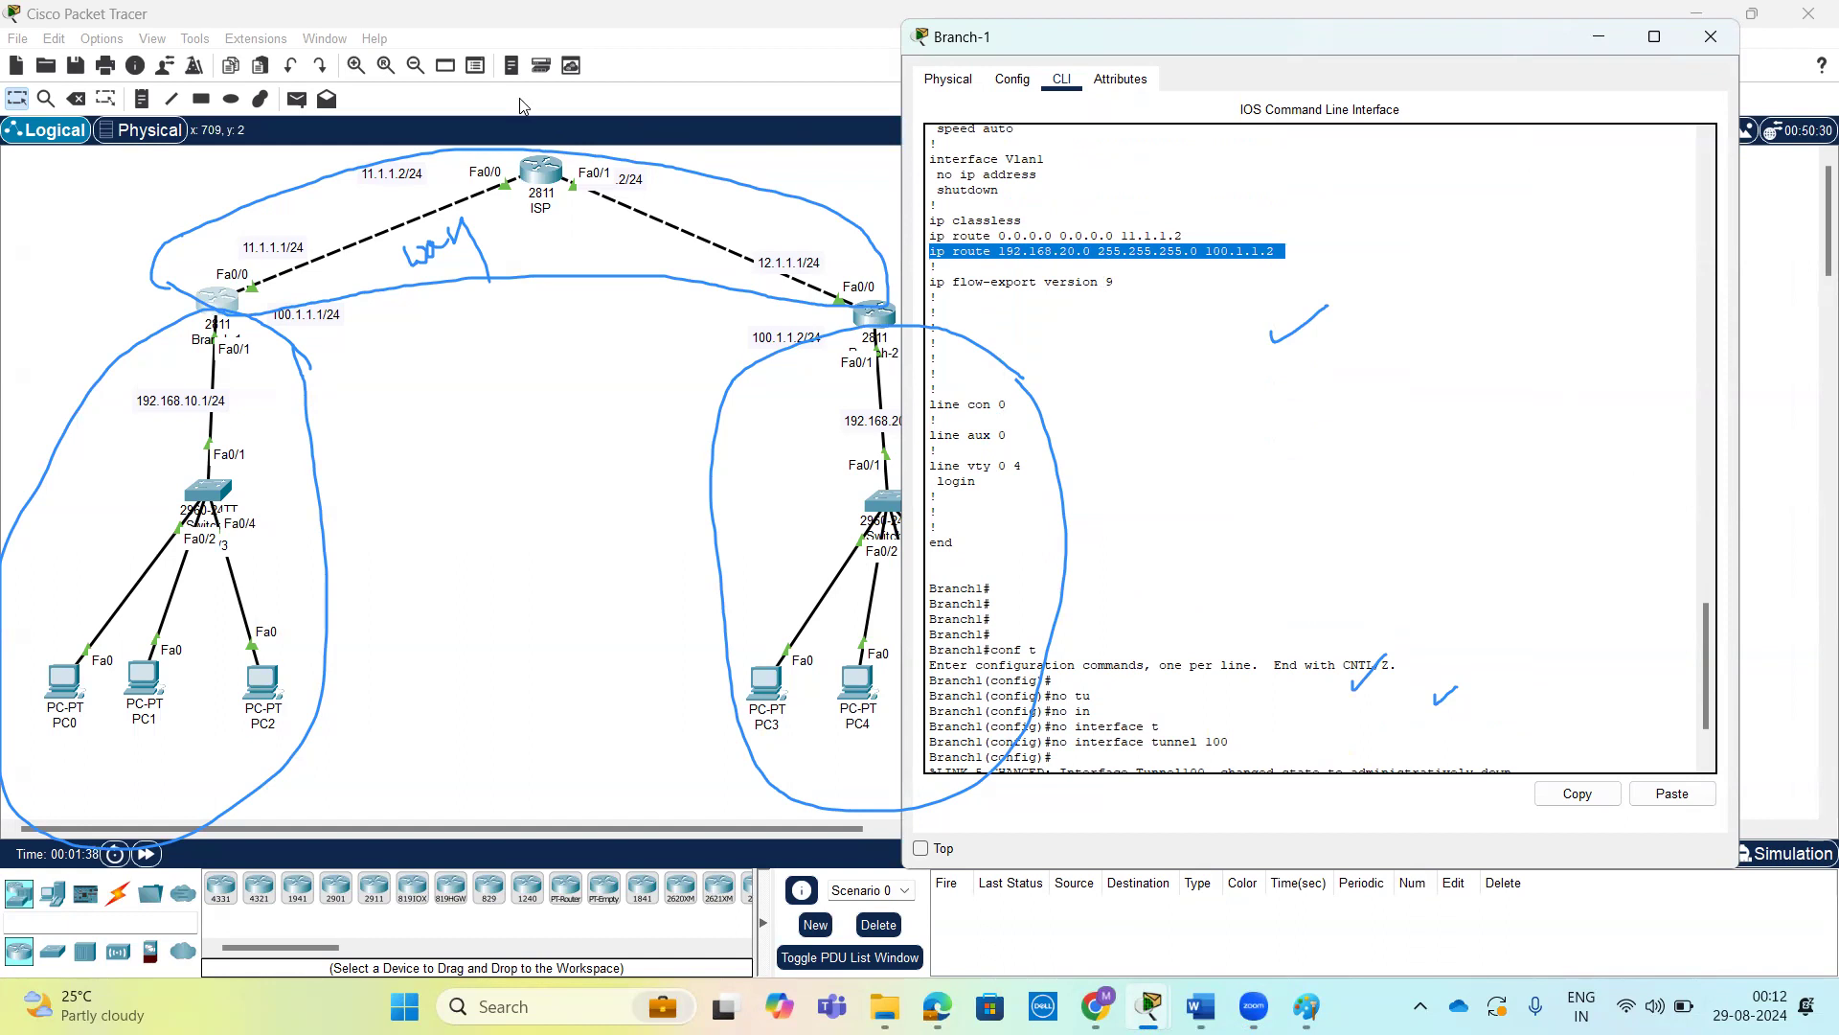
left_click(805, 105)
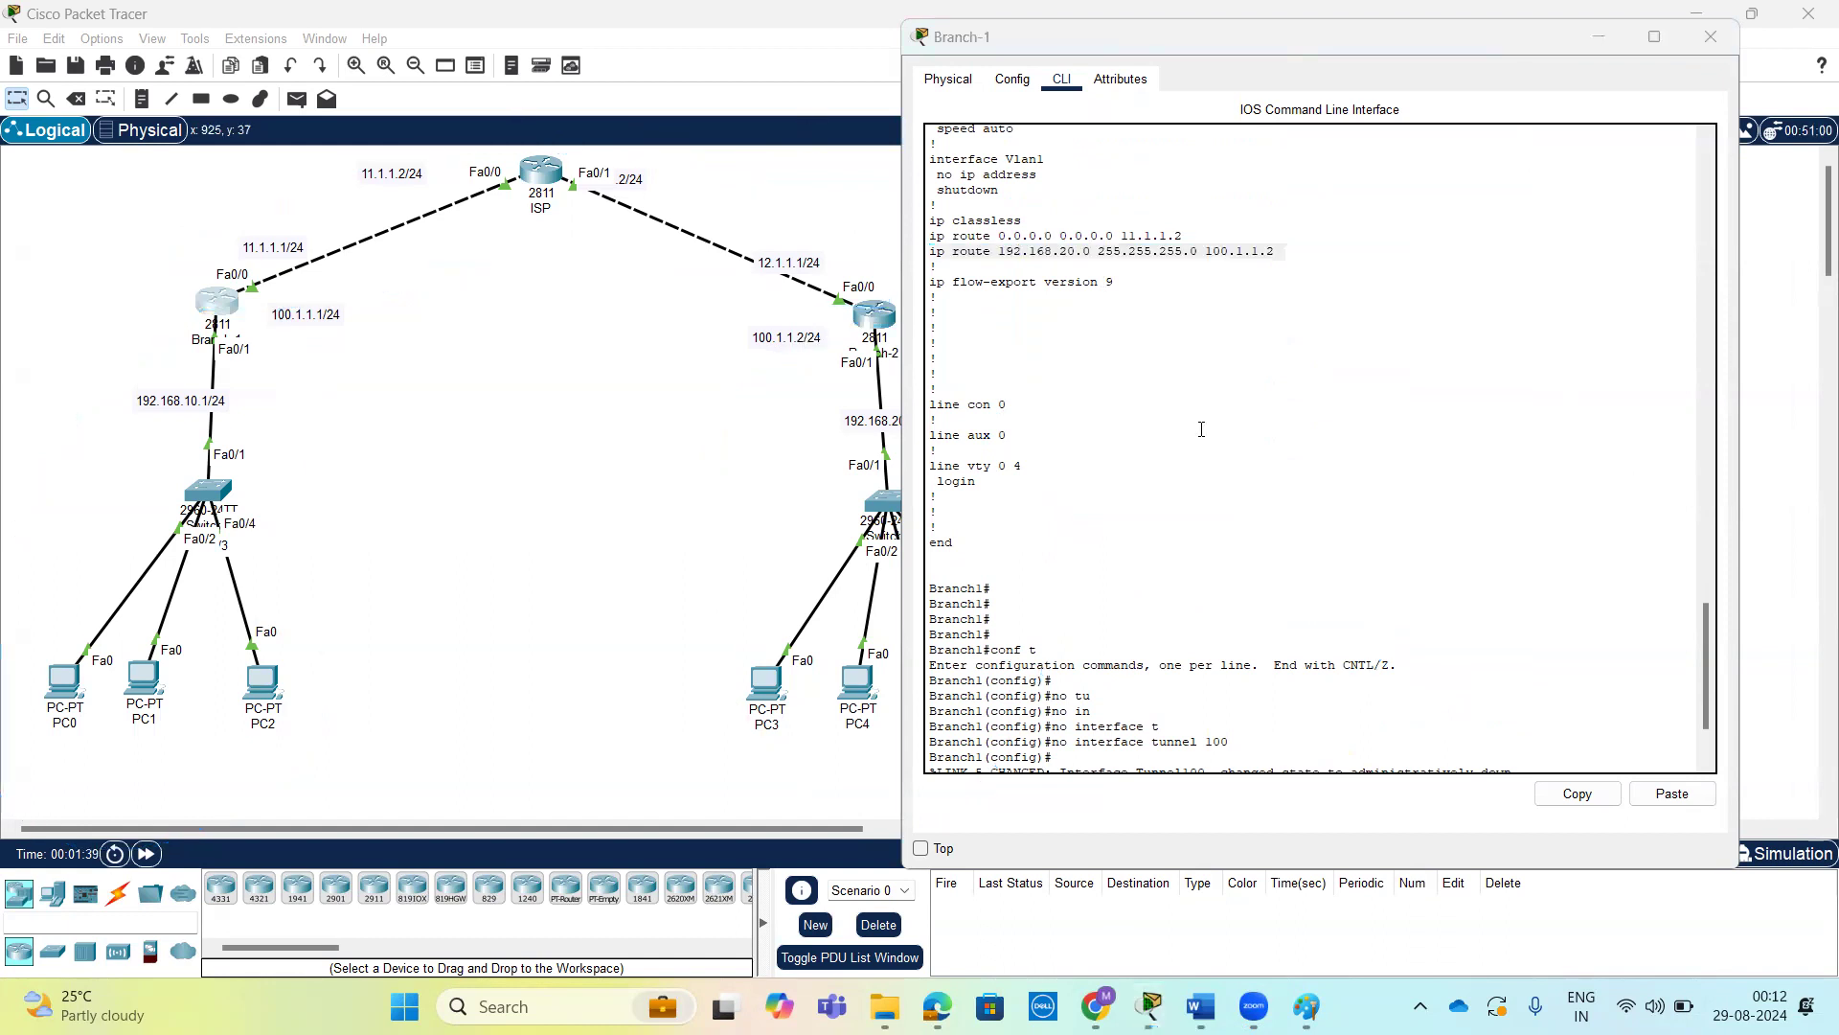
triple_click(1134, 252)
left_click(1562, 791)
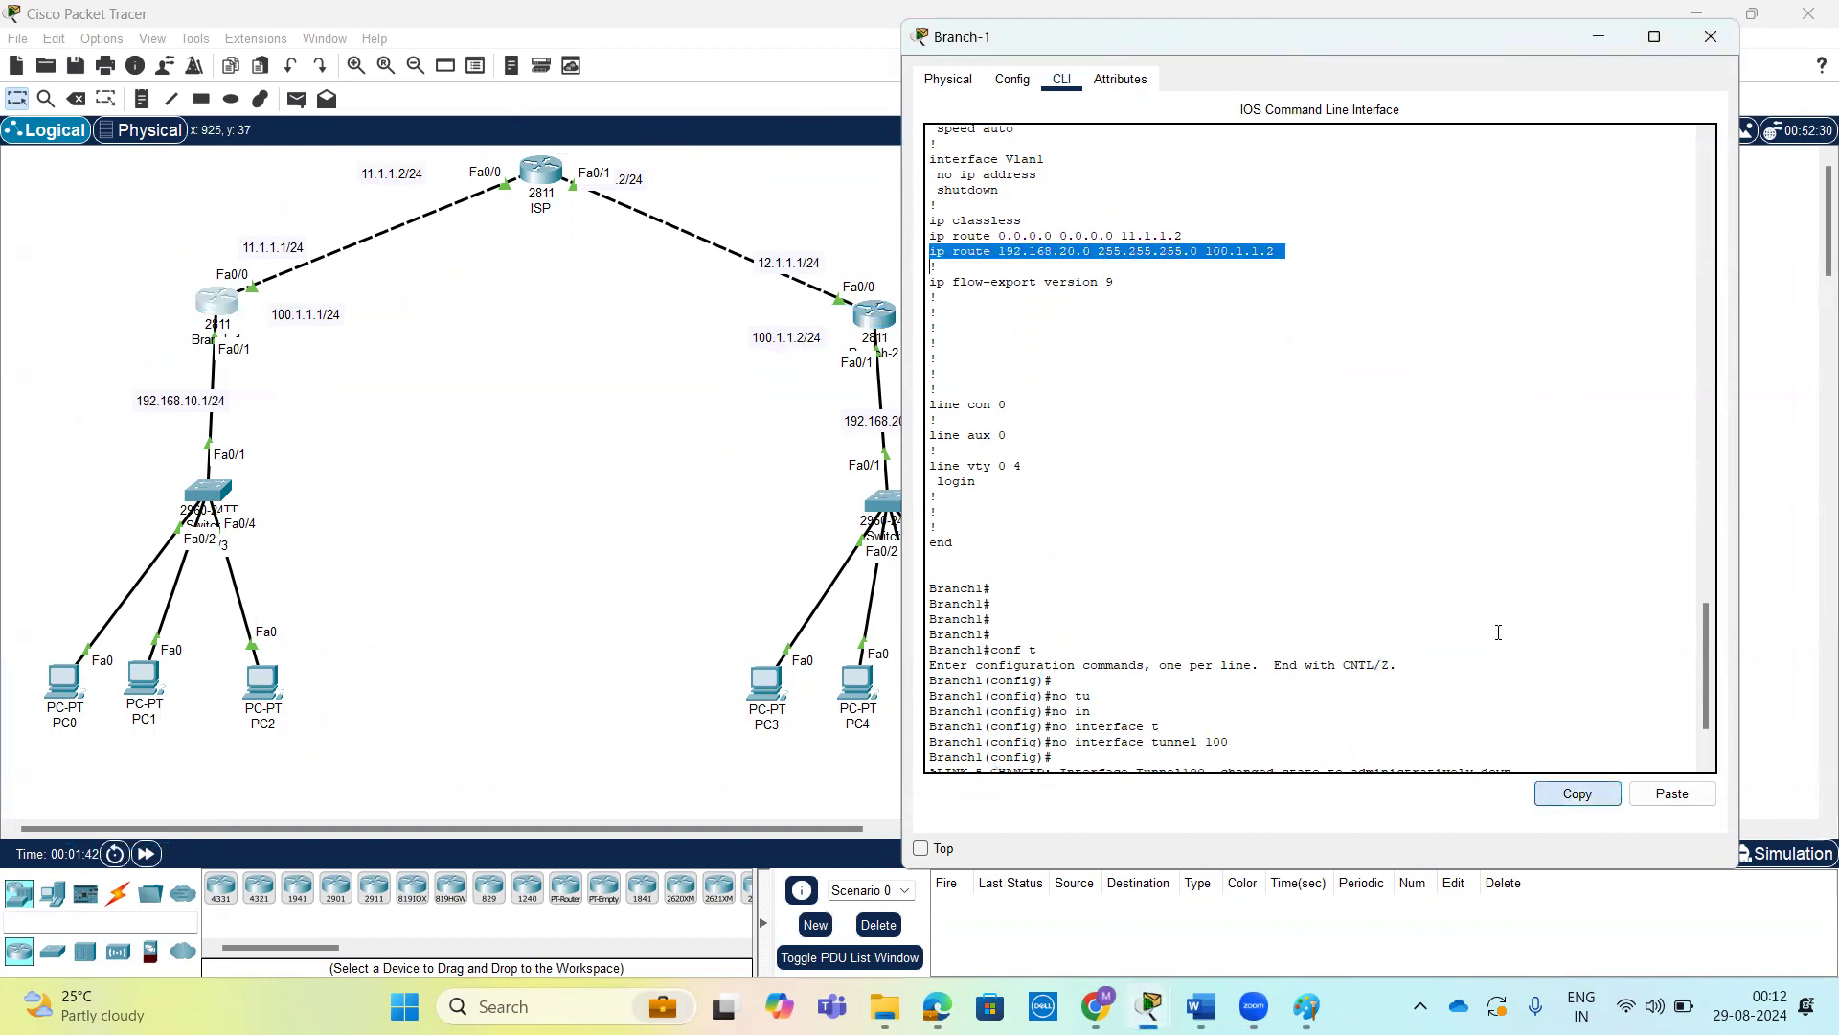
key("Return")
key("Return")
type("no")
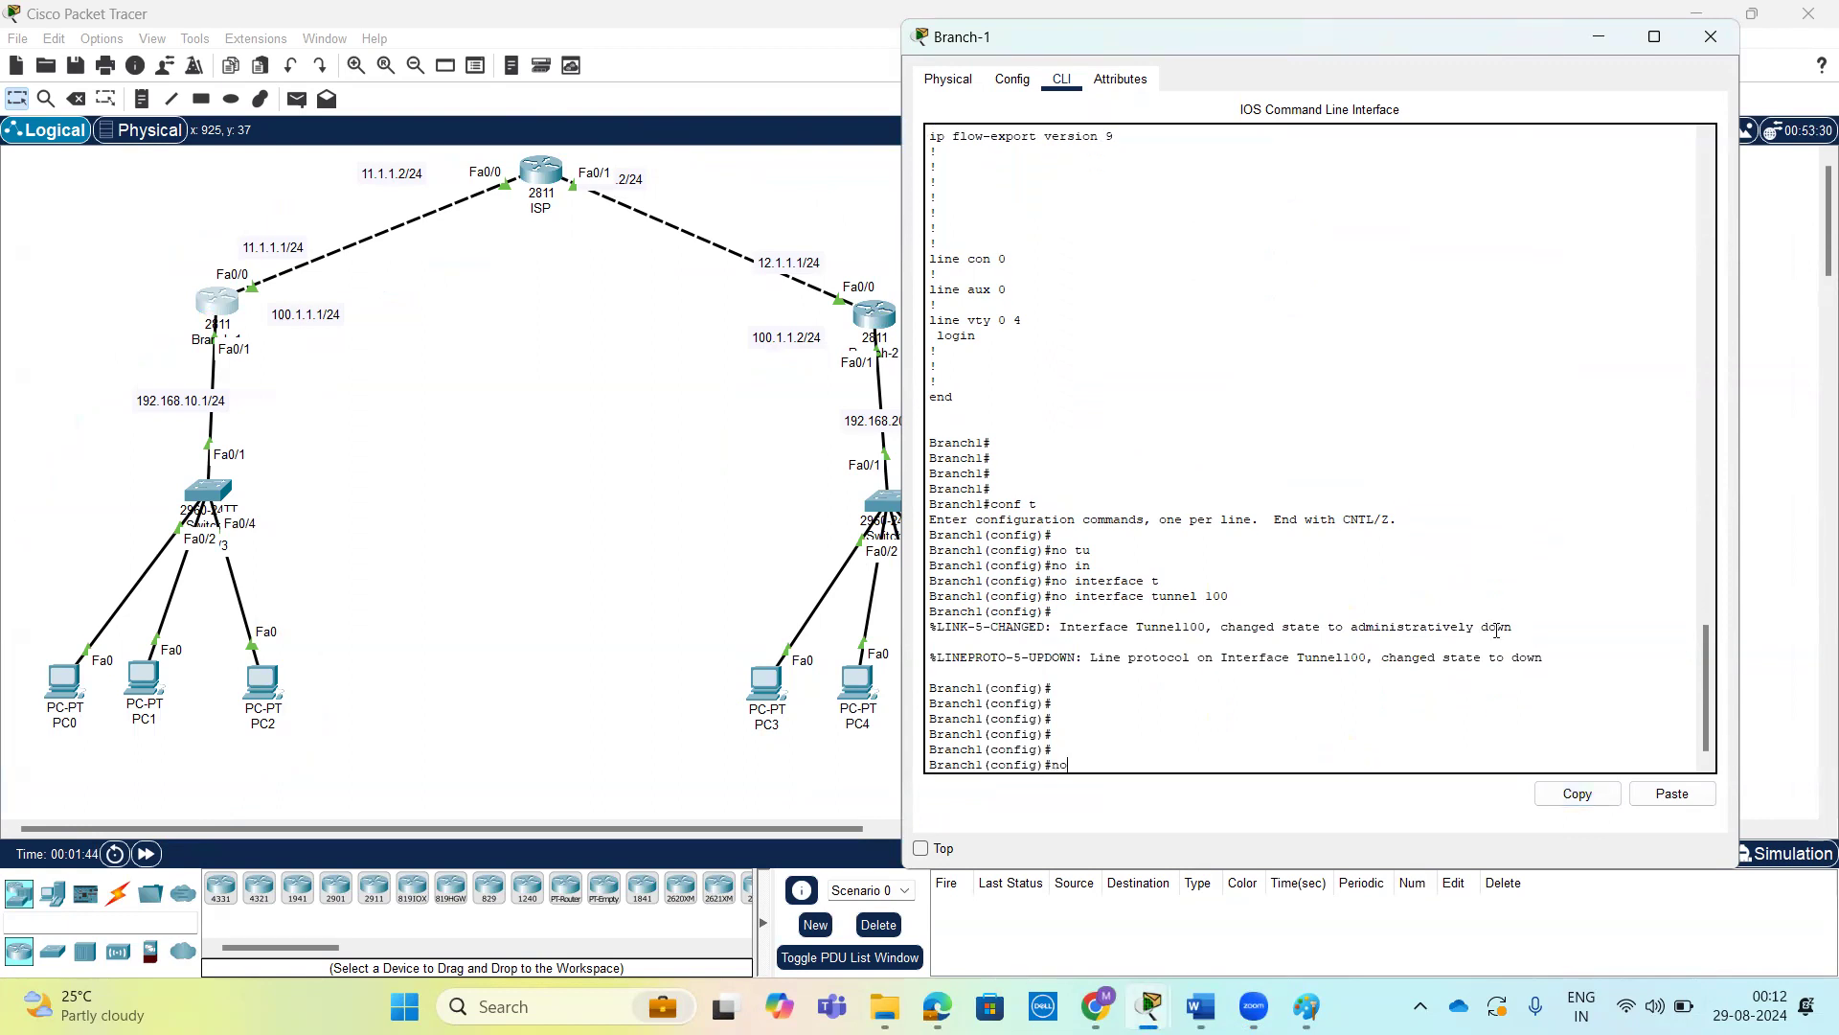
left_click(1688, 803)
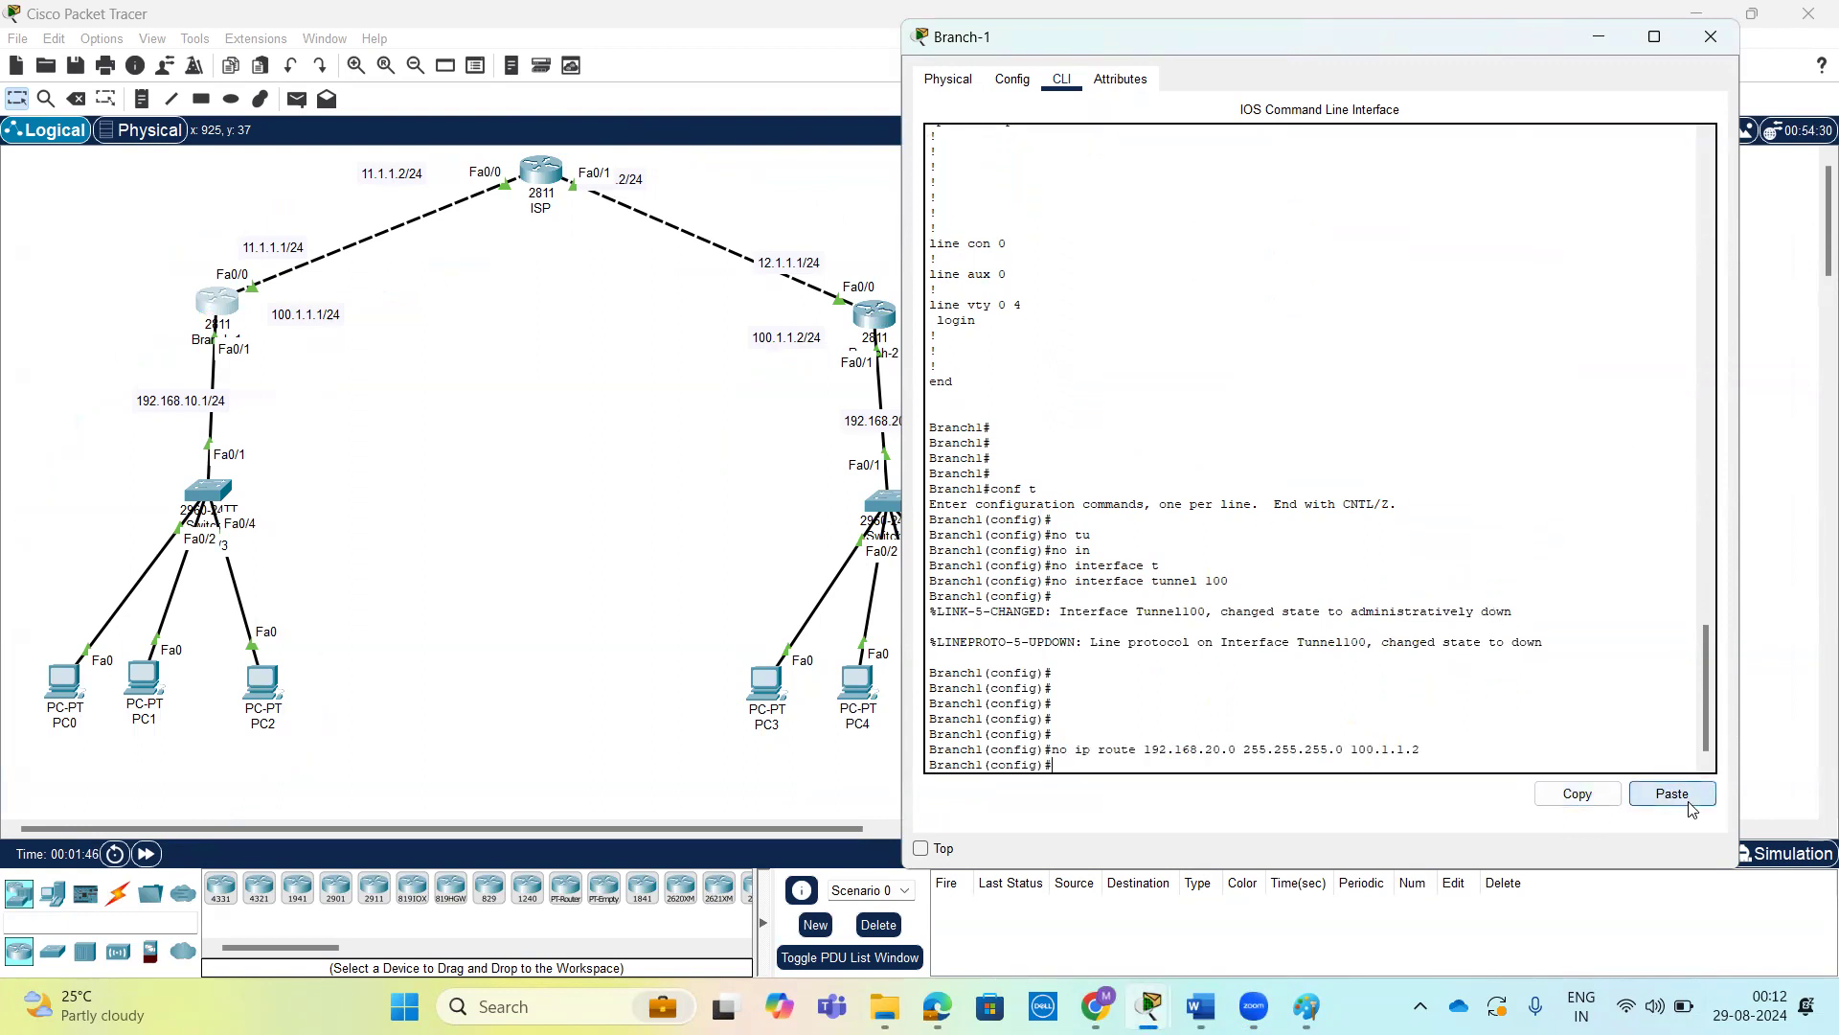
key("Return")
key("Return")
key("Return")
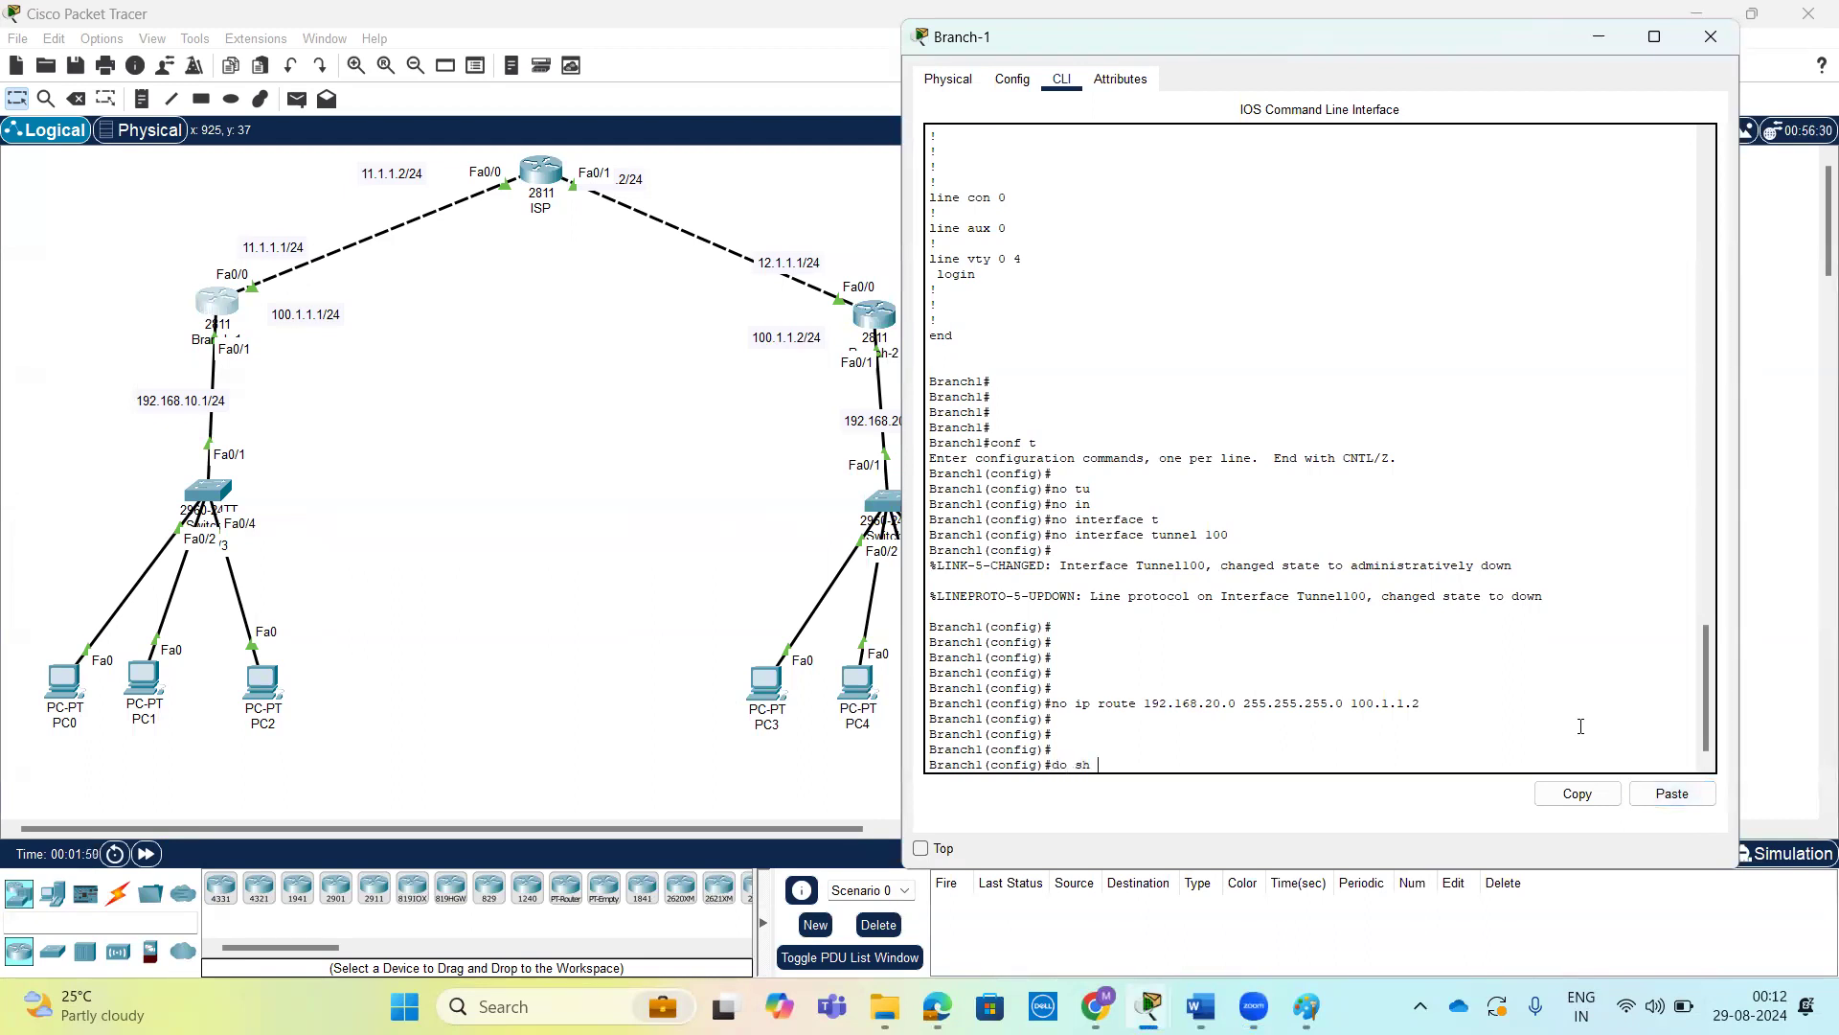
Display the running configuration from Branch-1's configuration mode and check the remaining interfaces and default route.
type("do sh run")
key("Return")
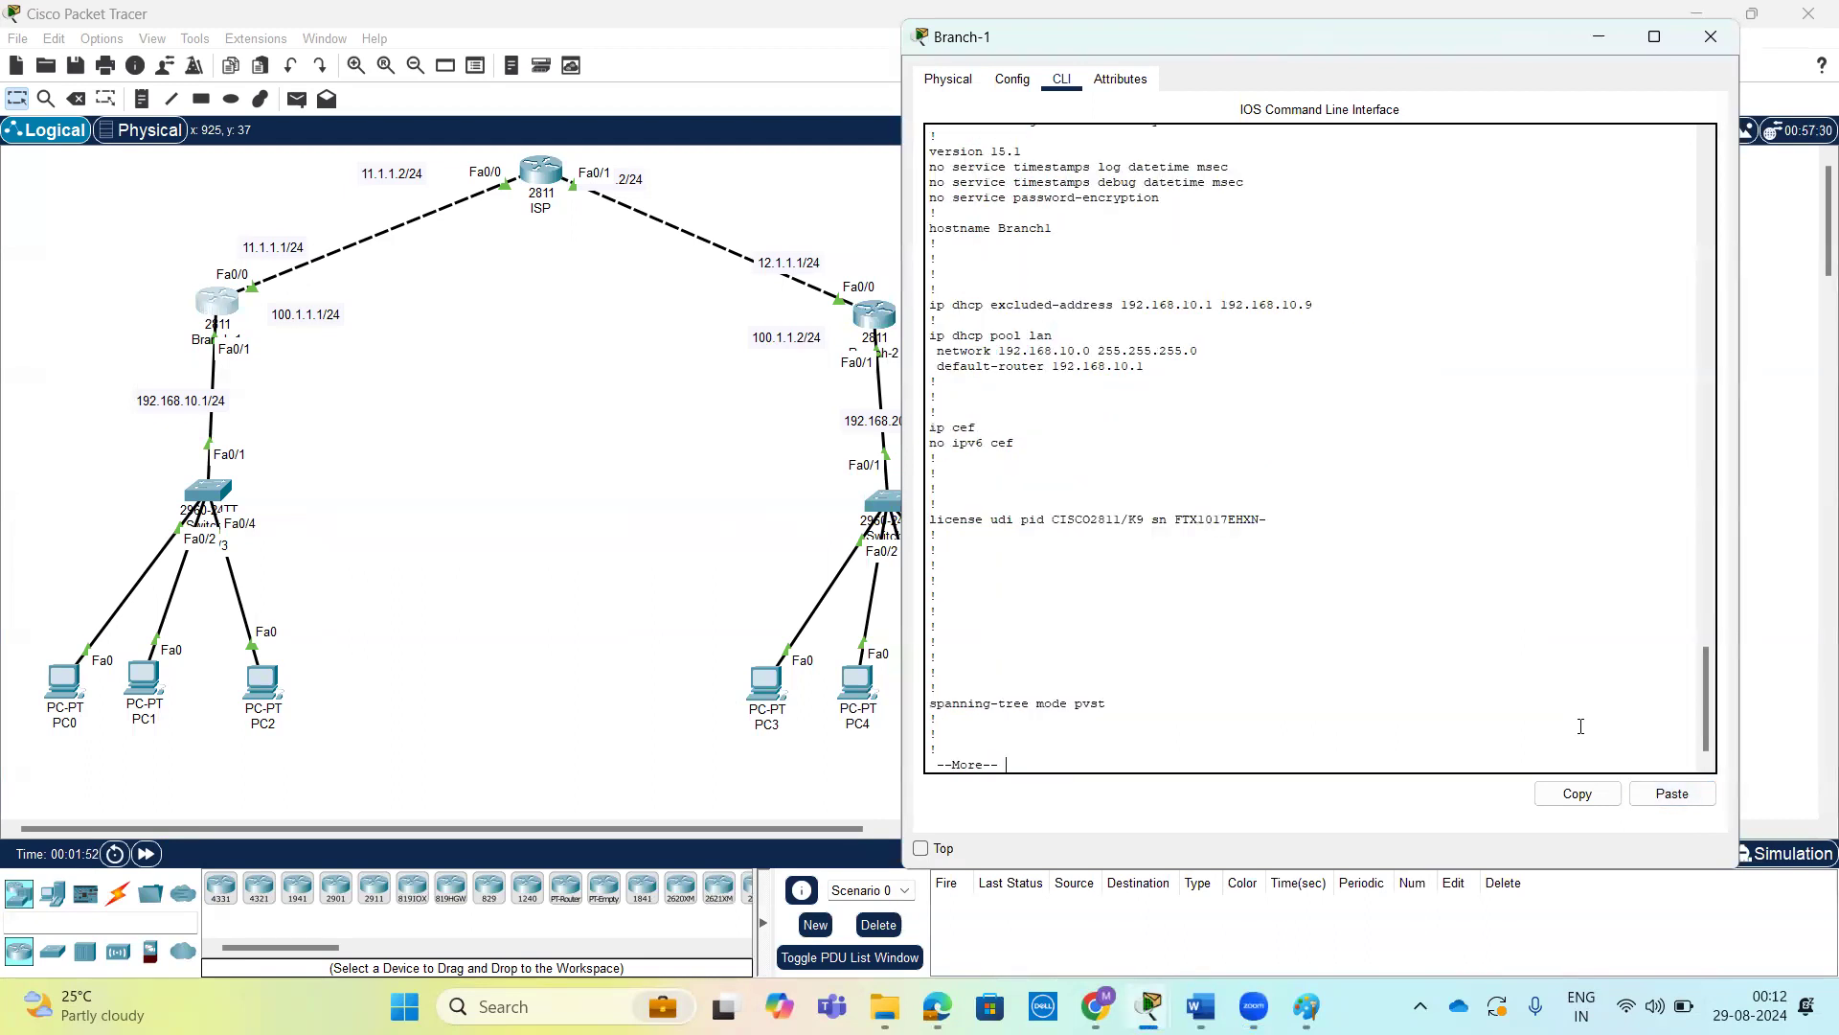
scroll(1300, 594, "up", 10)
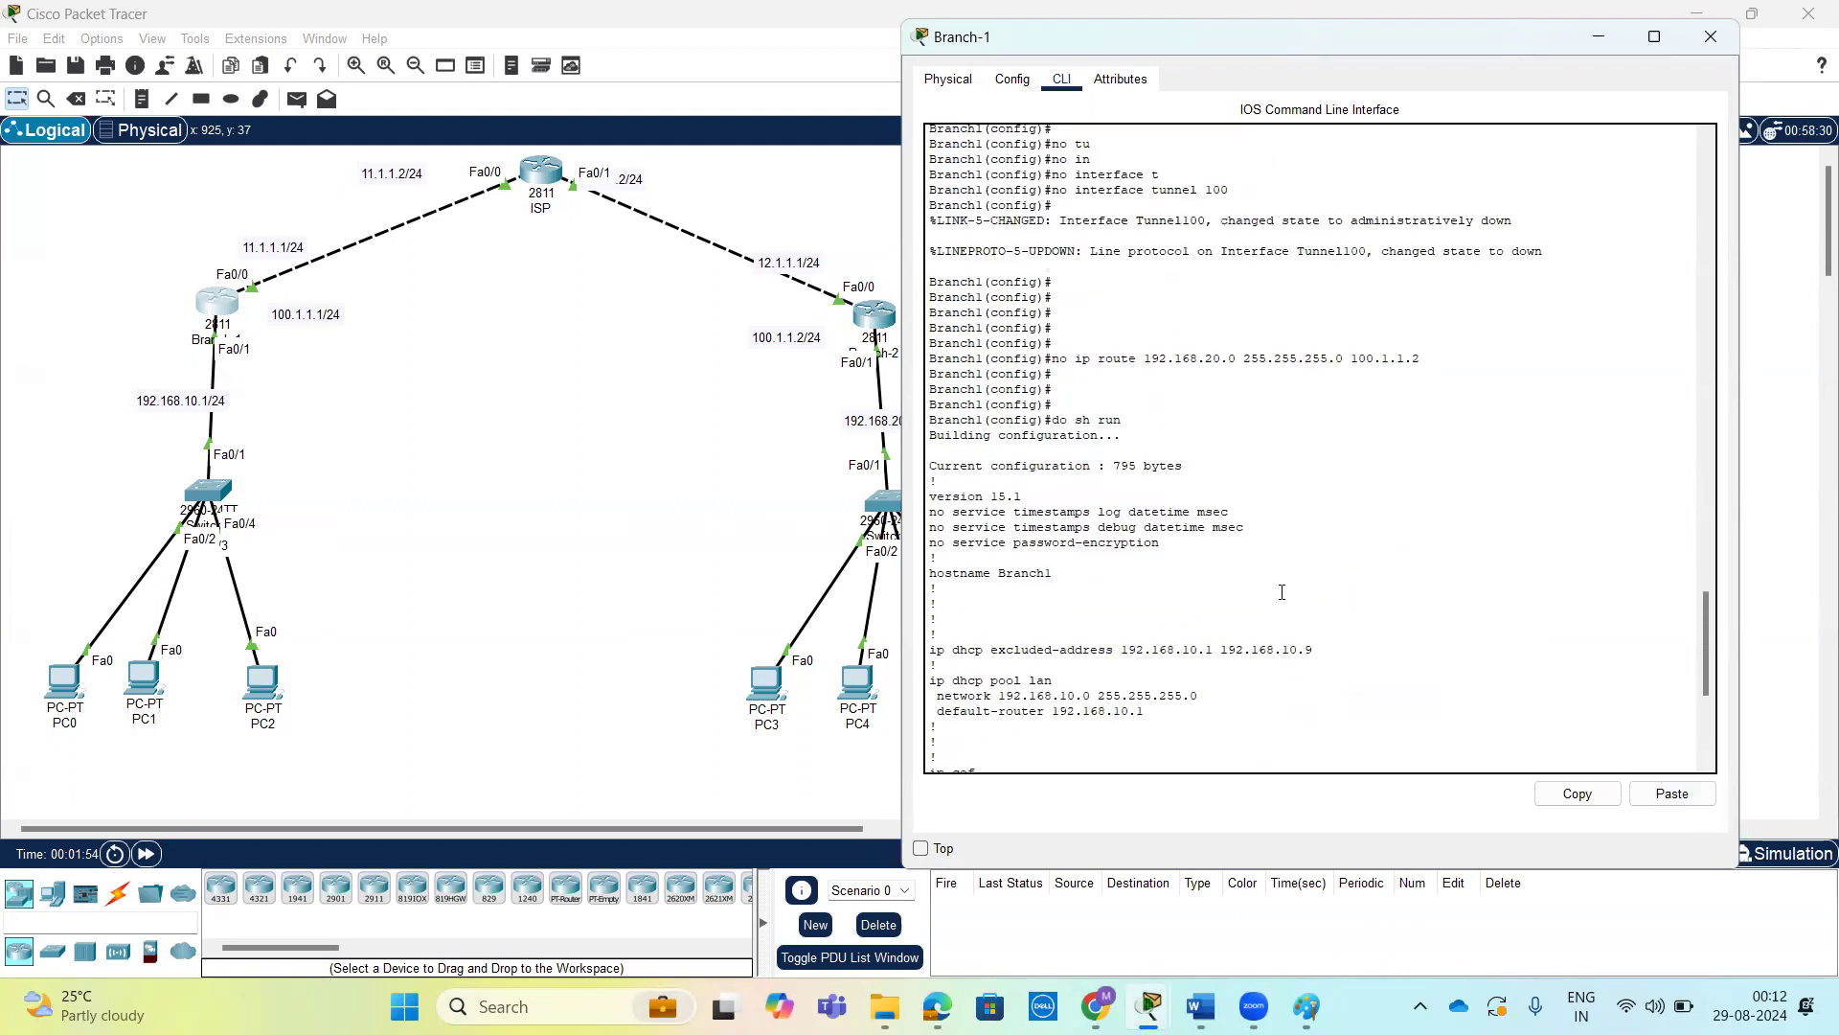
scroll(1257, 581, "down", 9)
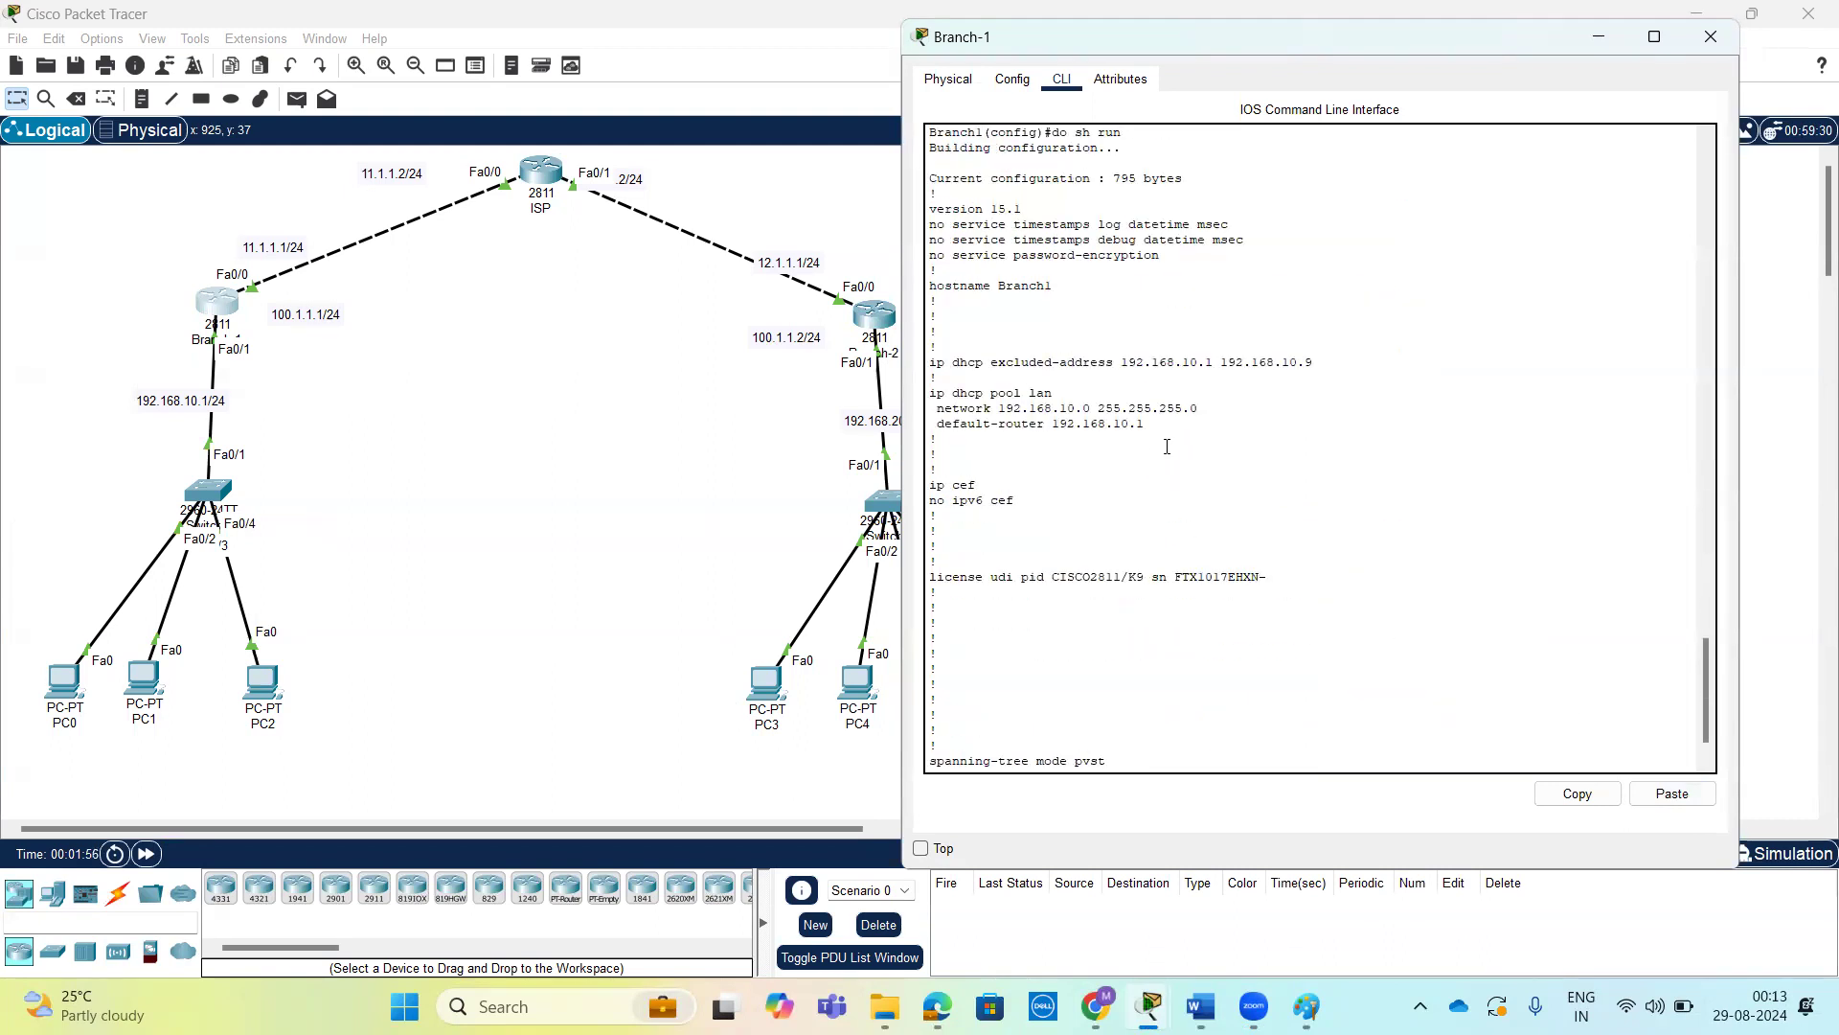
scroll(1169, 468, "down", 1)
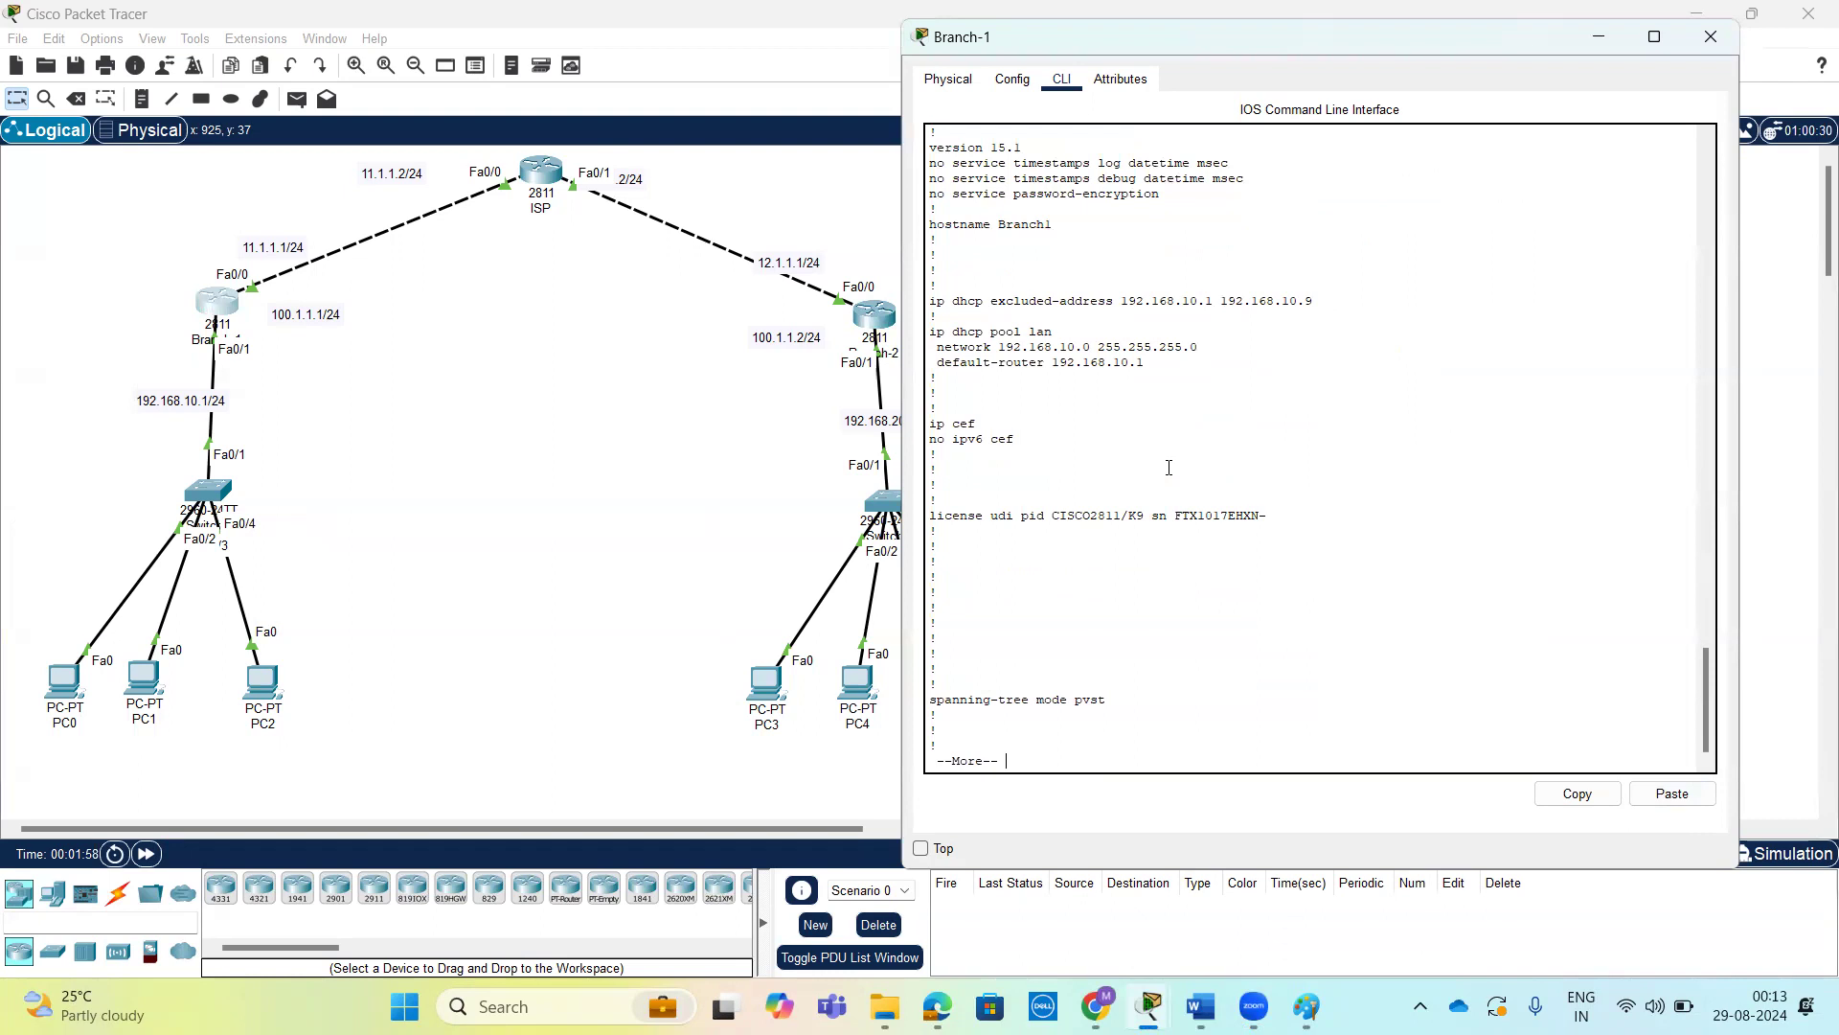
key("space")
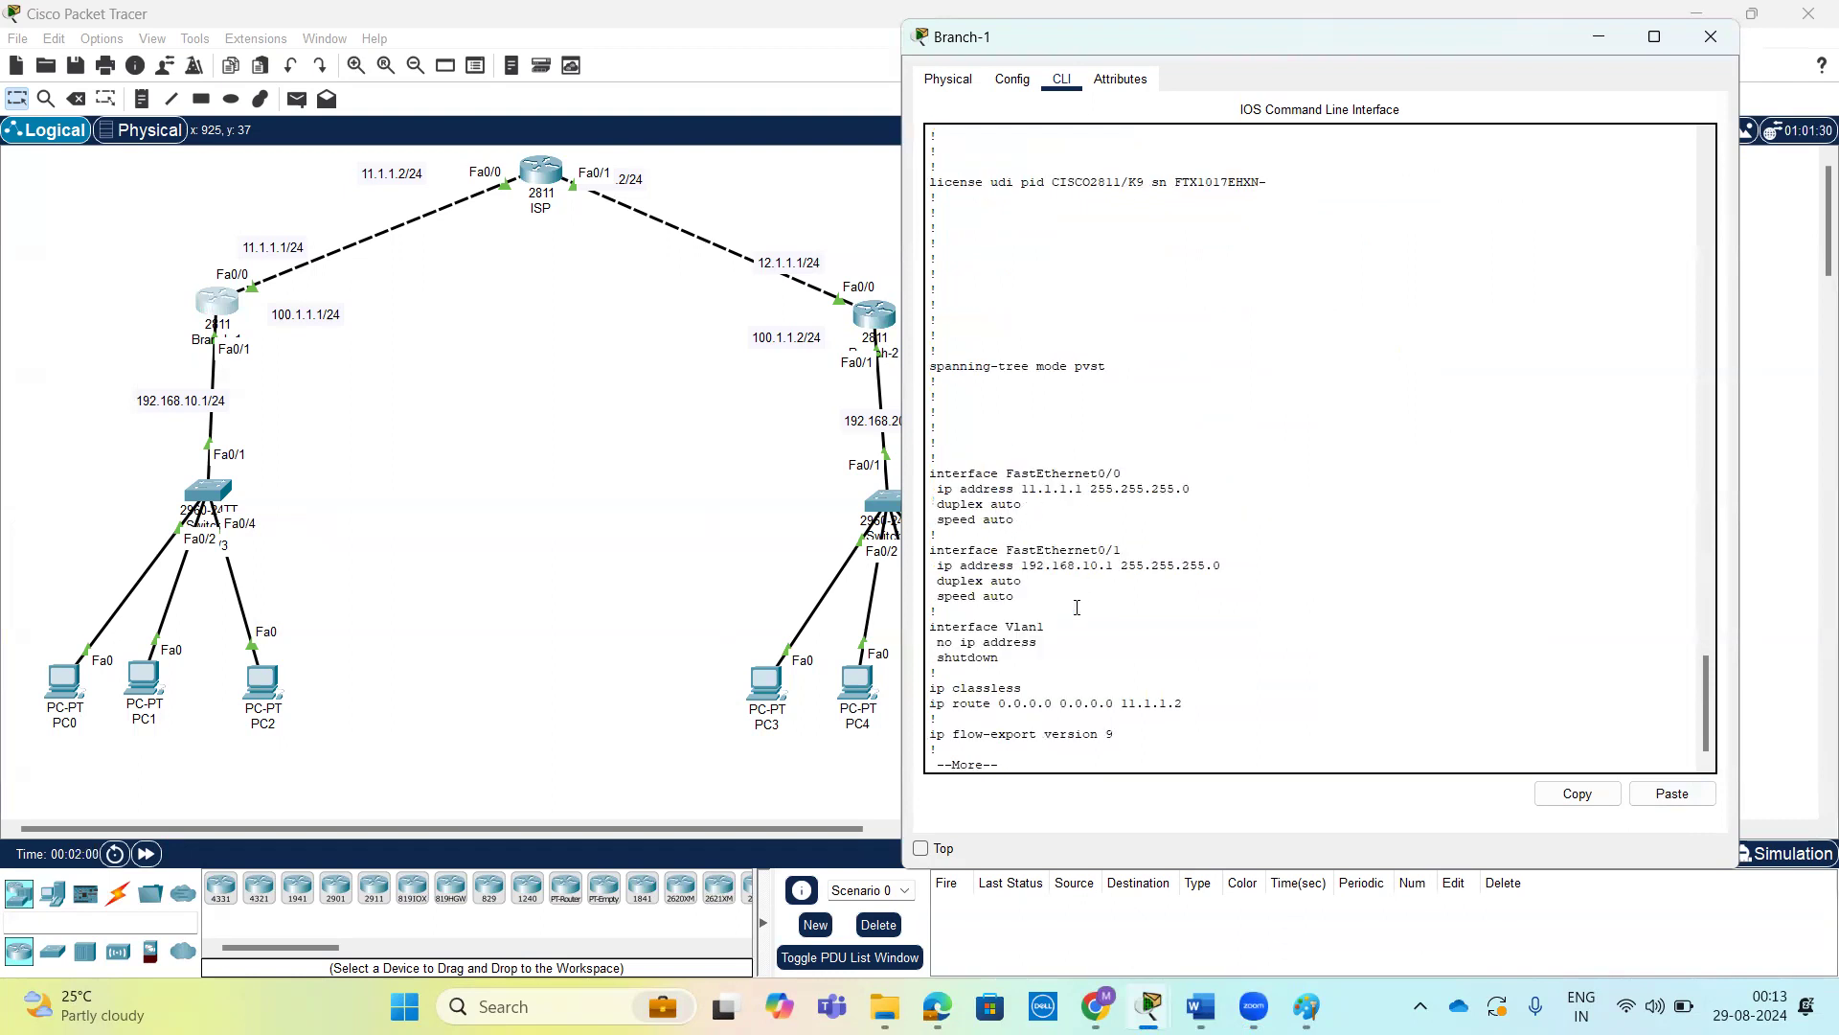
scroll(1077, 608, "down", 1)
left_click_drag(1023, 592, 929, 469)
key("space")
left_click_drag(1193, 441, 928, 427)
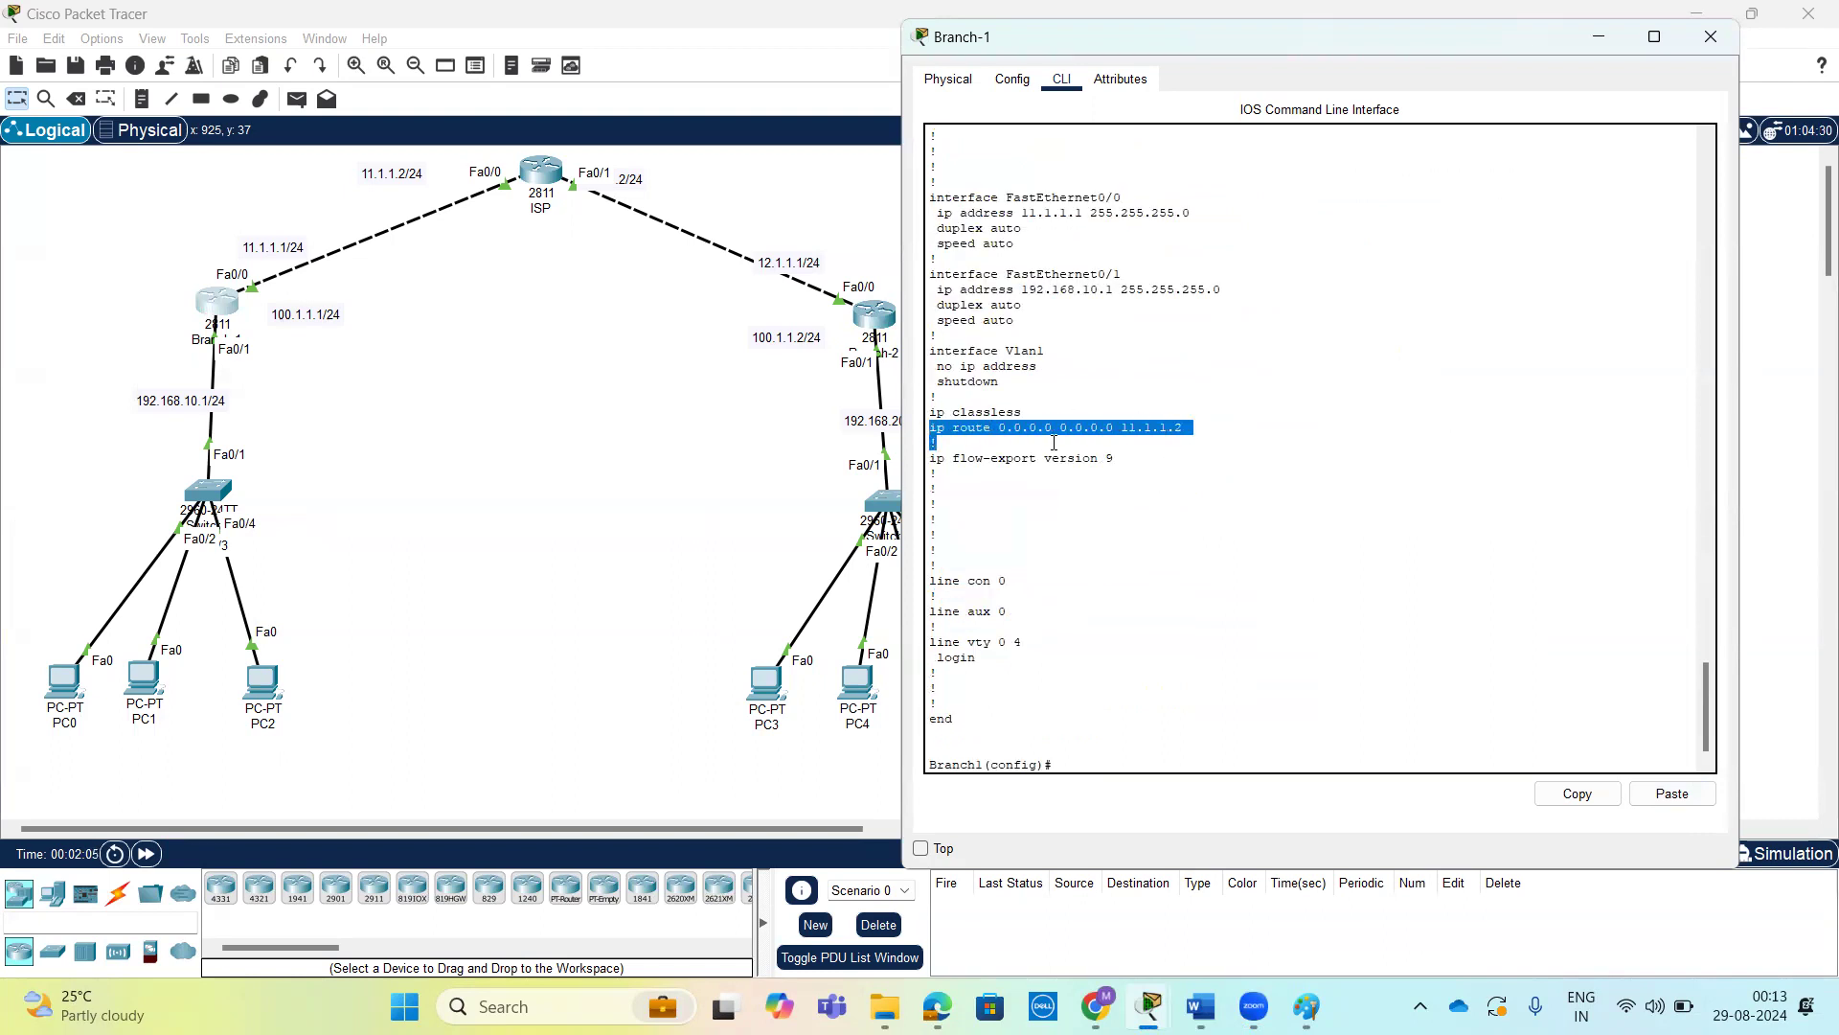
left_click_drag(1190, 427, 784, 426)
Open the command line of router Branch-2 and enter privileged EXEC mode.
left_click(863, 309)
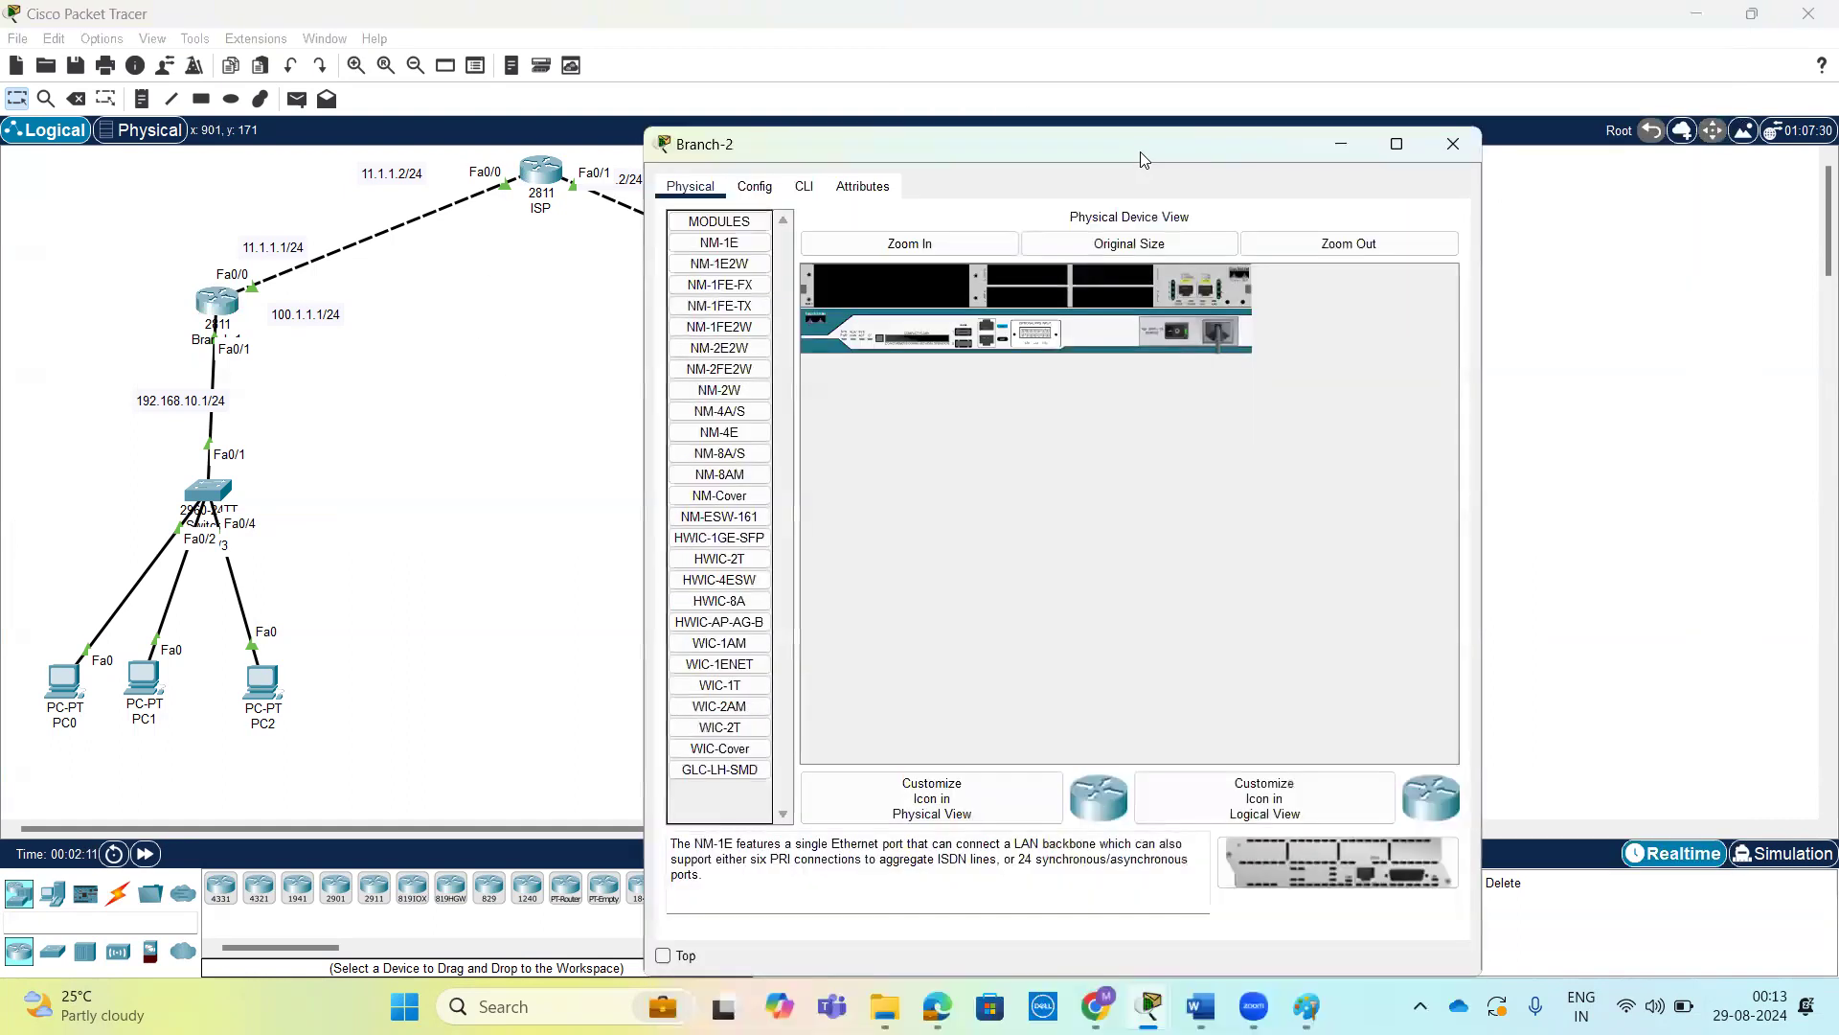
left_click_drag(1152, 151, 1470, 96)
left_click(1123, 131)
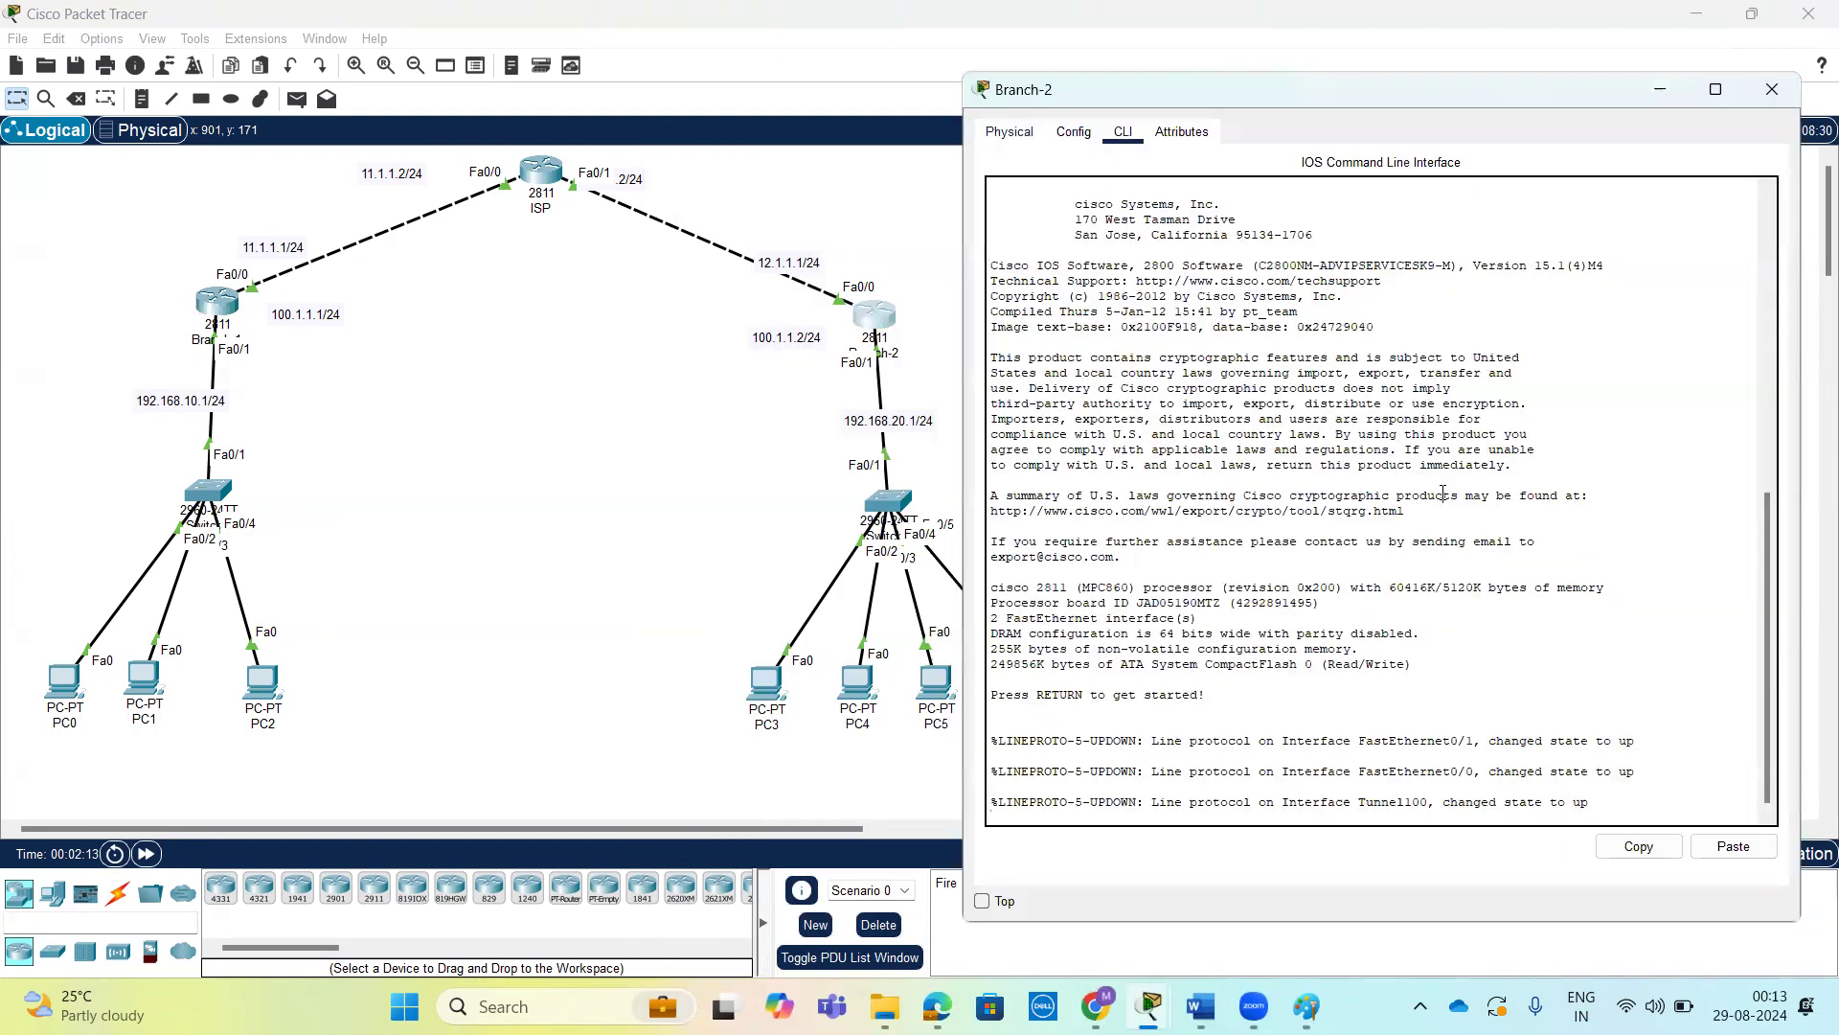
key("Return")
type("en")
key("Return")
key("Return")
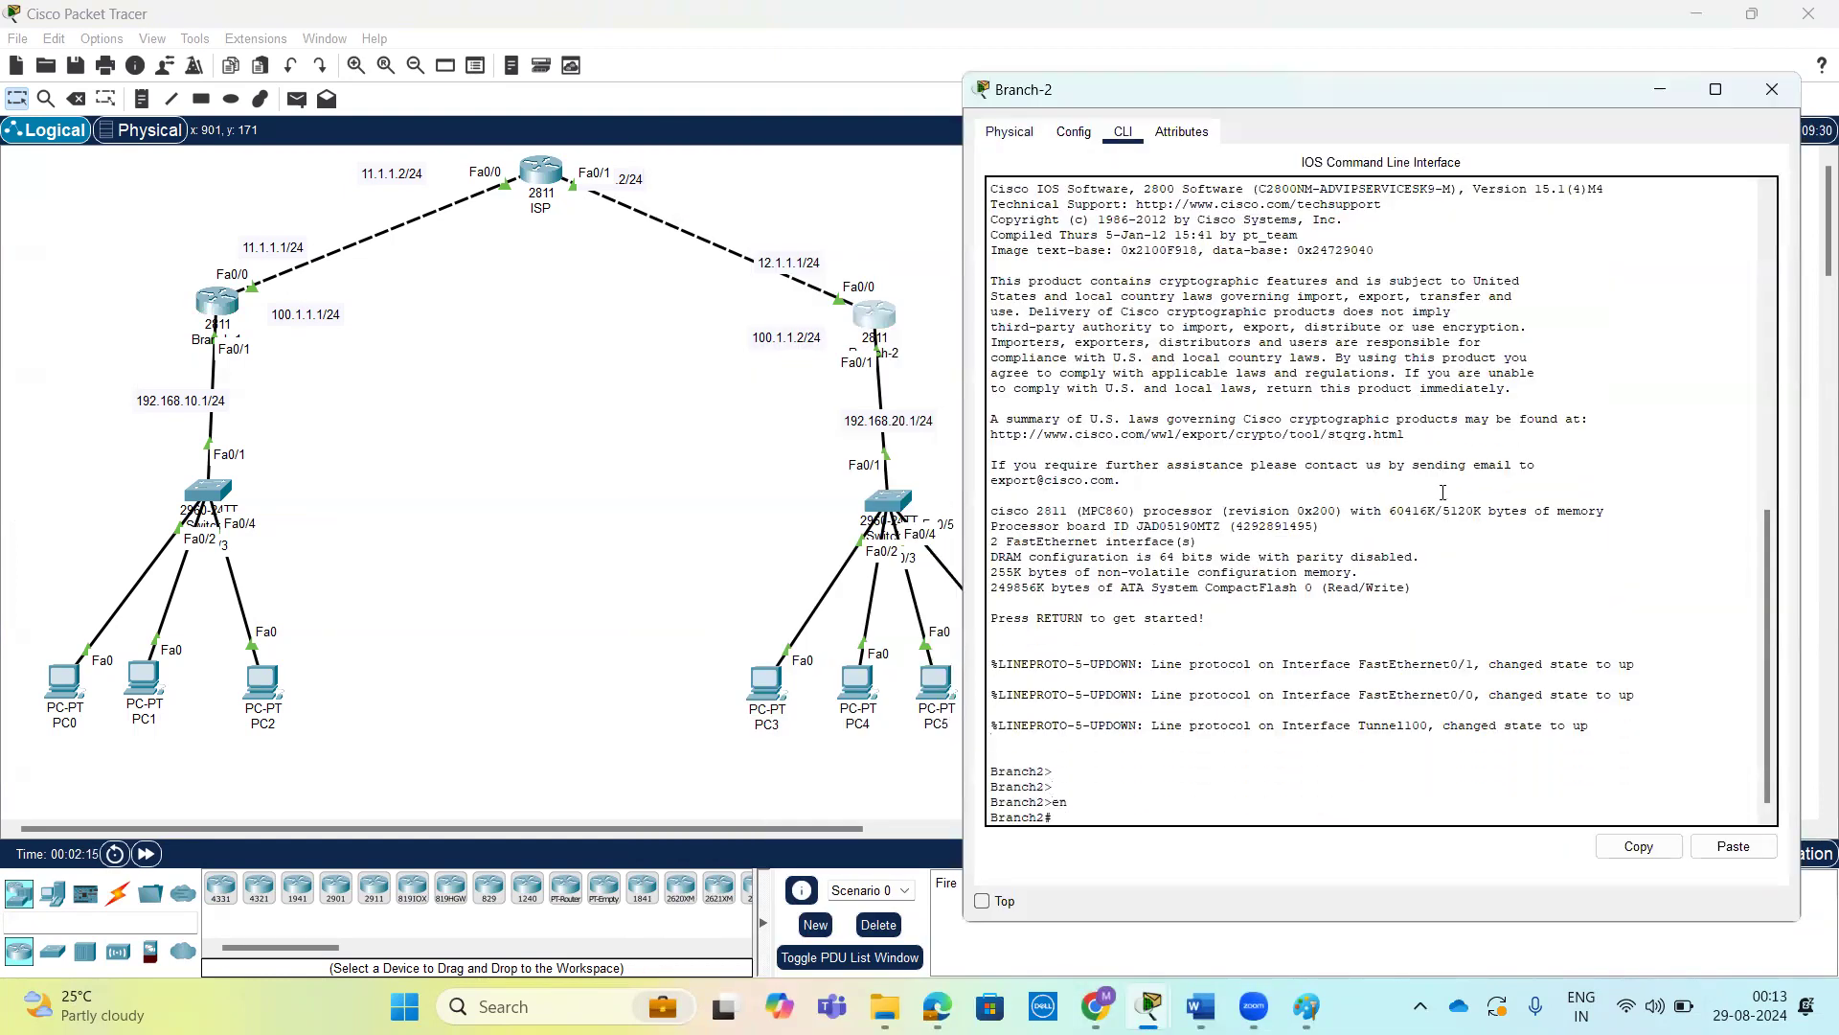
Display Branch-2's running configuration and examine the Tunnel100 interface and the static route to 192.168.10.0.
key("Return")
type("sh")
key("Tab")
type("ru")
key("Tab")
key("Return")
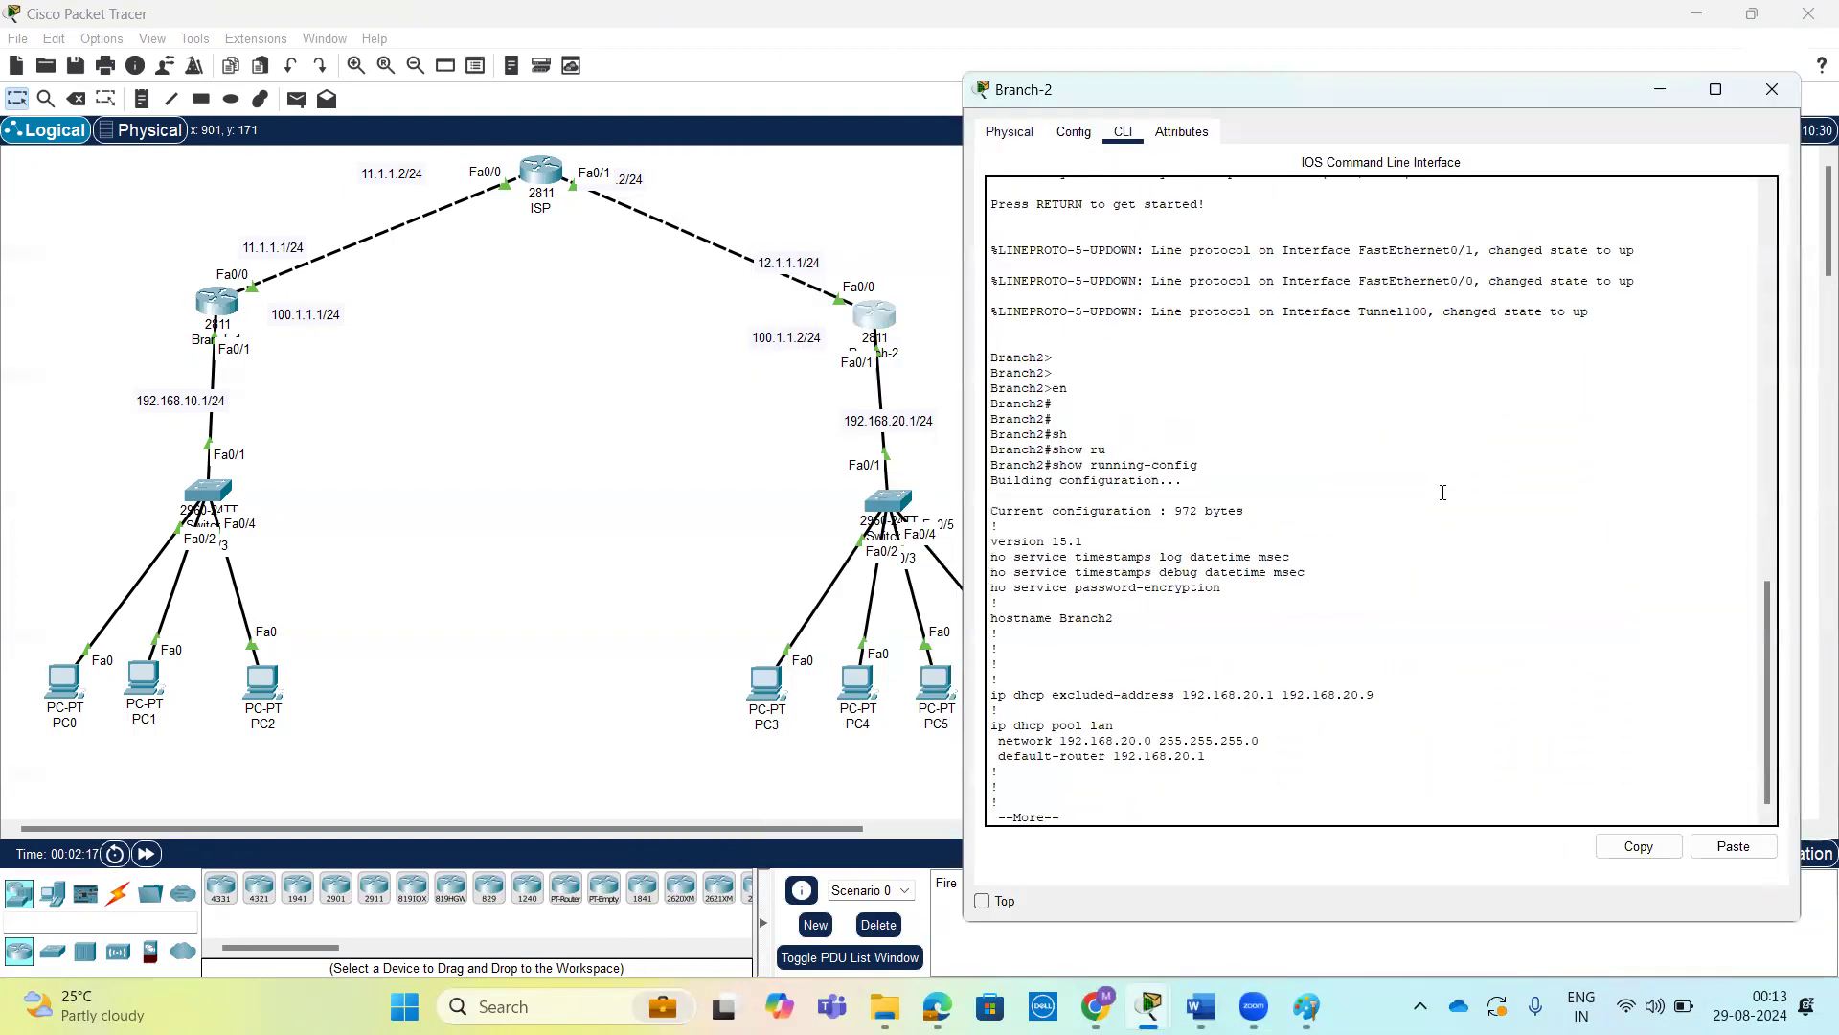
key("space")
scroll(1422, 494, "up", 1)
scroll(1422, 495, "up", 3)
left_click_drag(1209, 380, 986, 314)
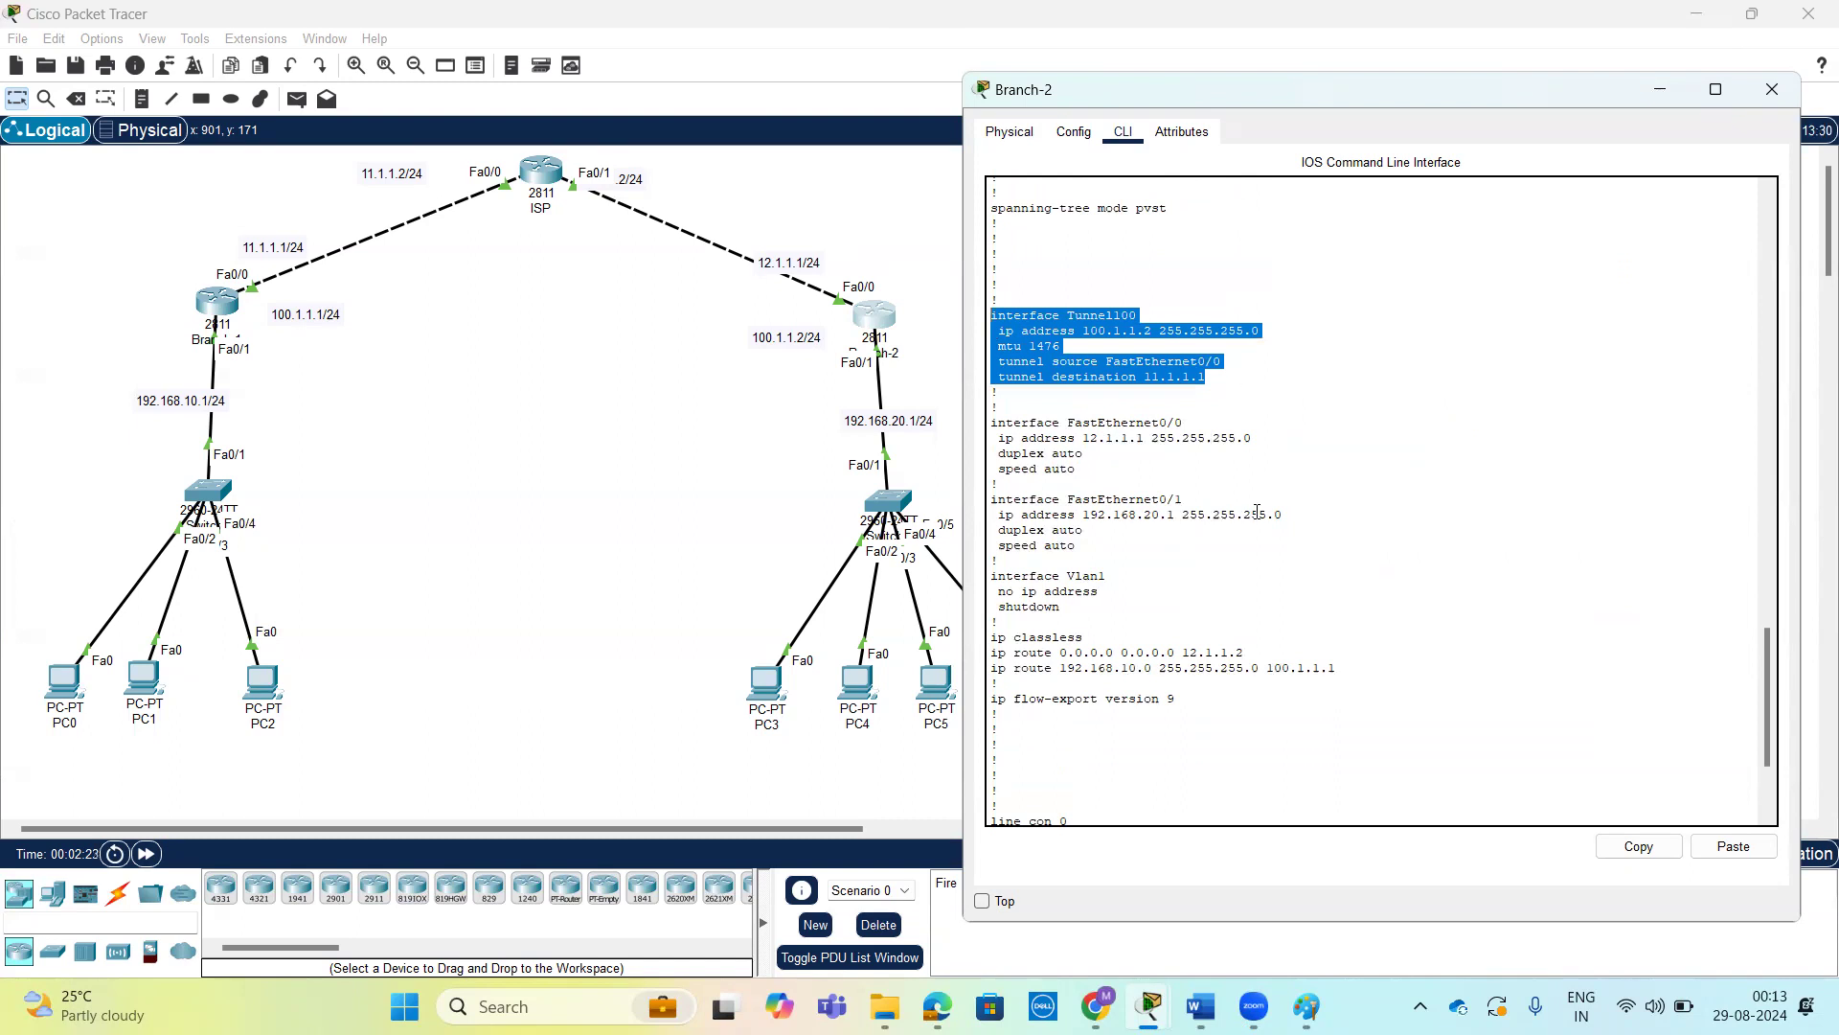
scroll(1257, 512, "down", 3)
left_click_drag(1346, 495, 986, 500)
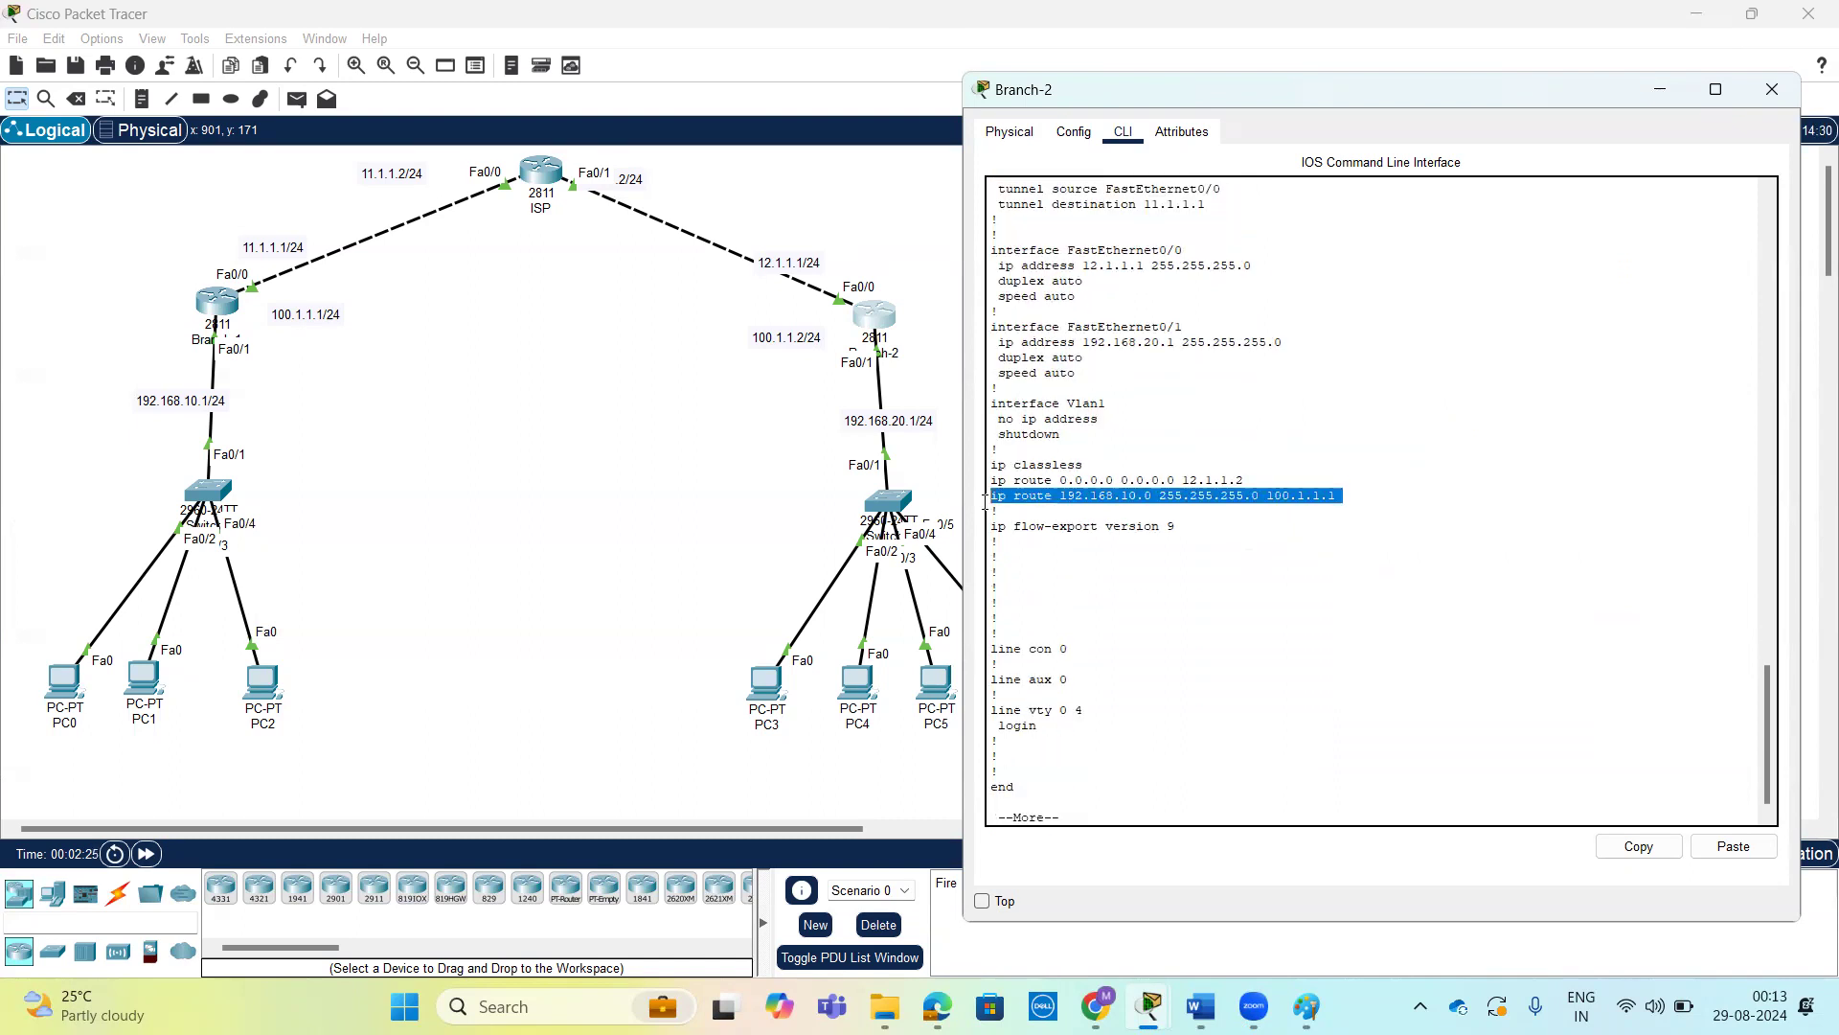
Copy the interface Tunnel100 line from Branch-2's configuration output, end the listing and enter global configuration mode.
scroll(1135, 495, "up", 8)
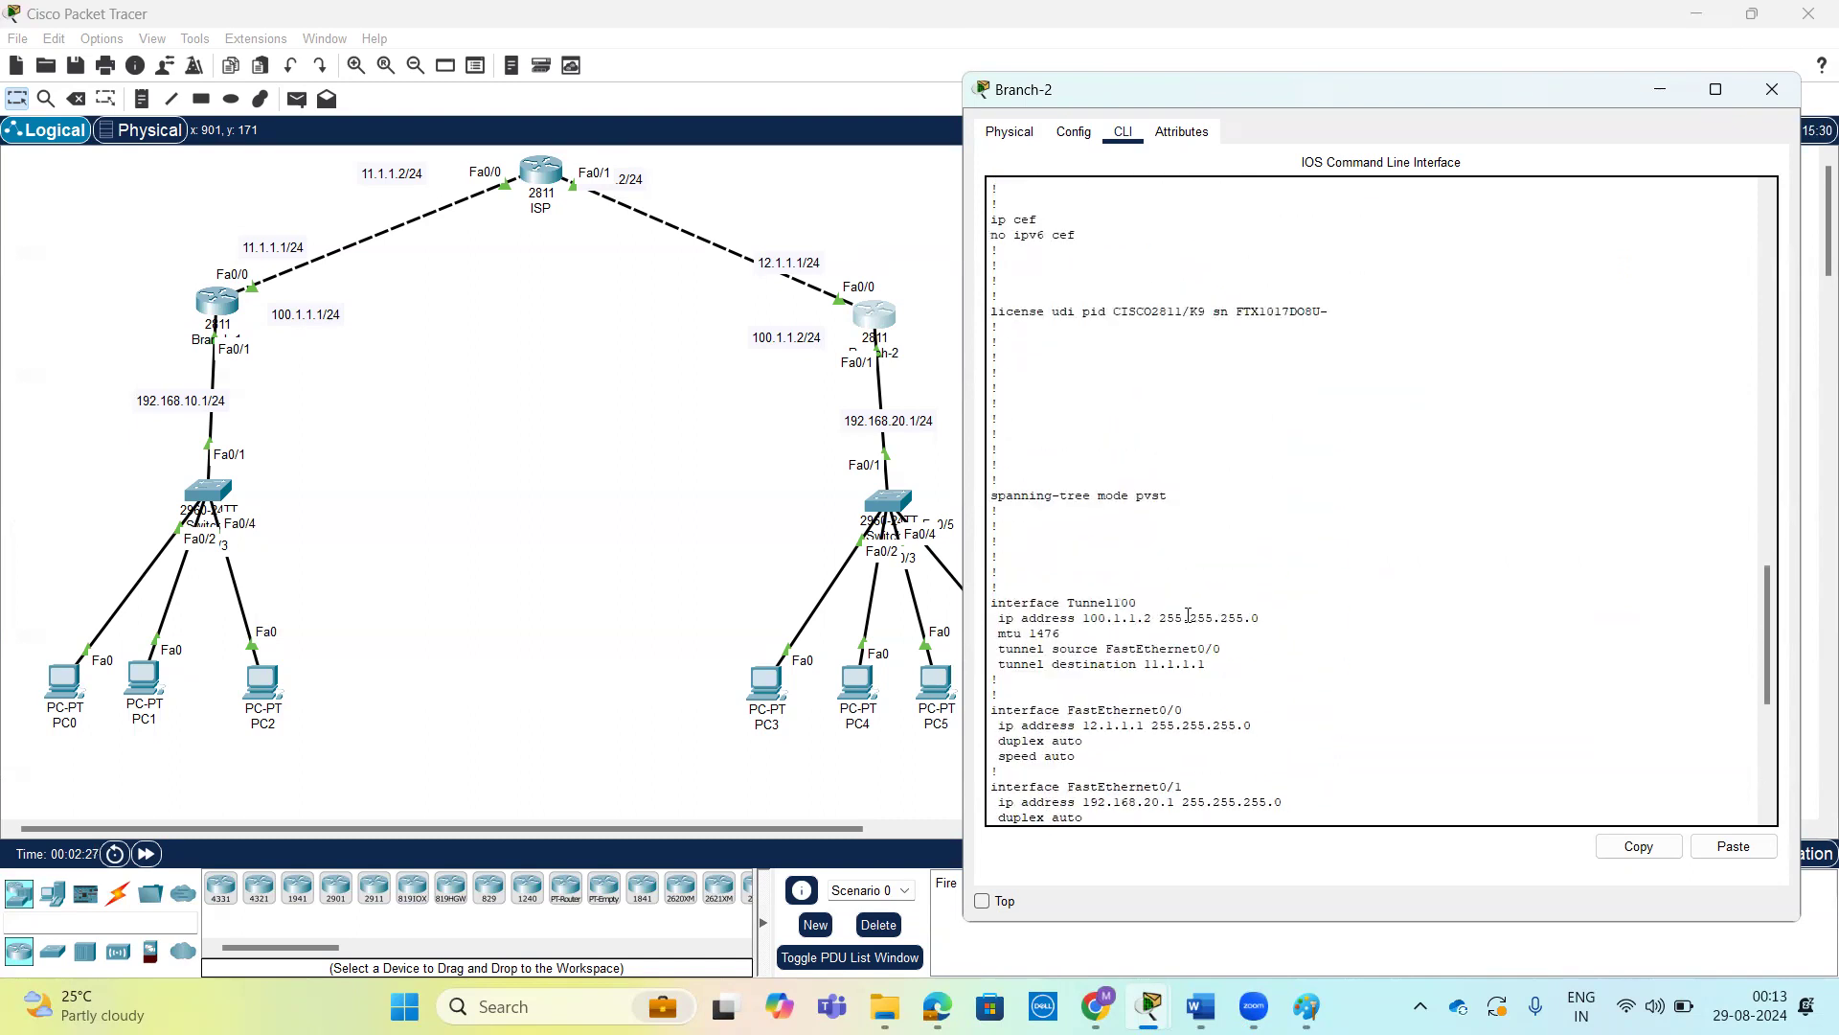
scroll(1149, 556, "down", 2)
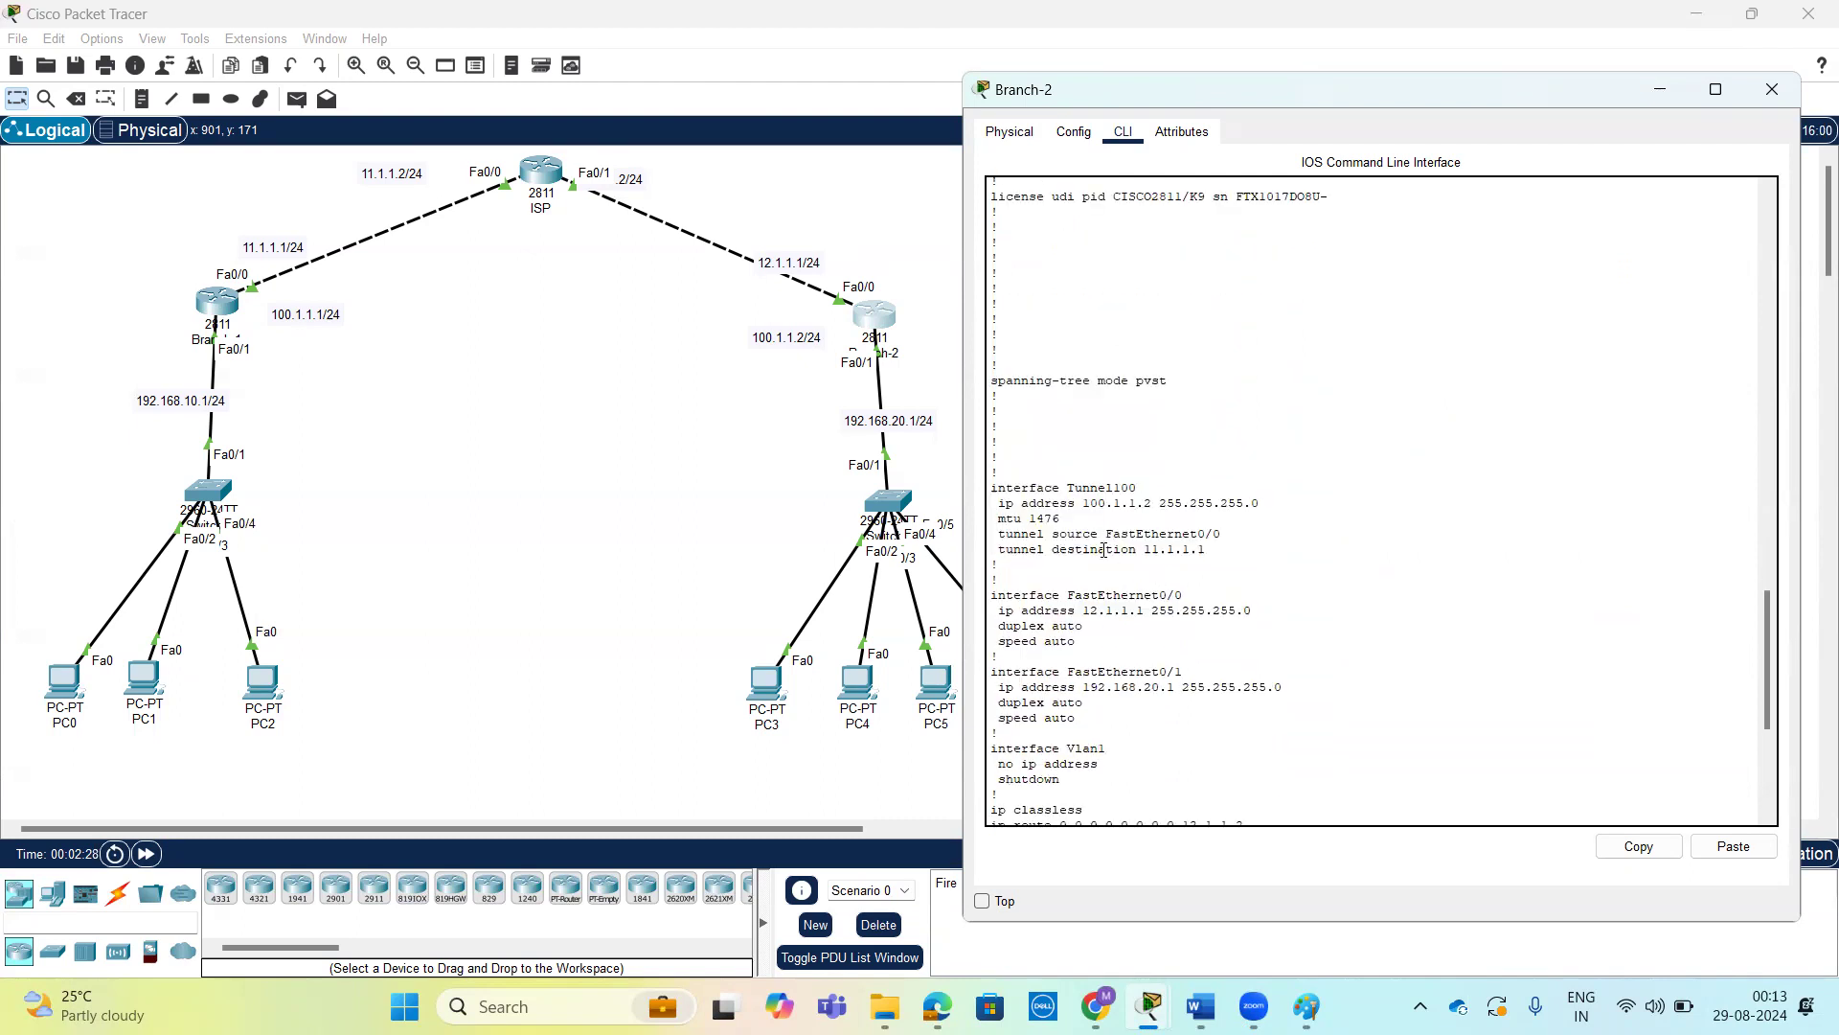
triple_click(1070, 491)
left_click(1638, 845)
left_click(1397, 619)
key("space")
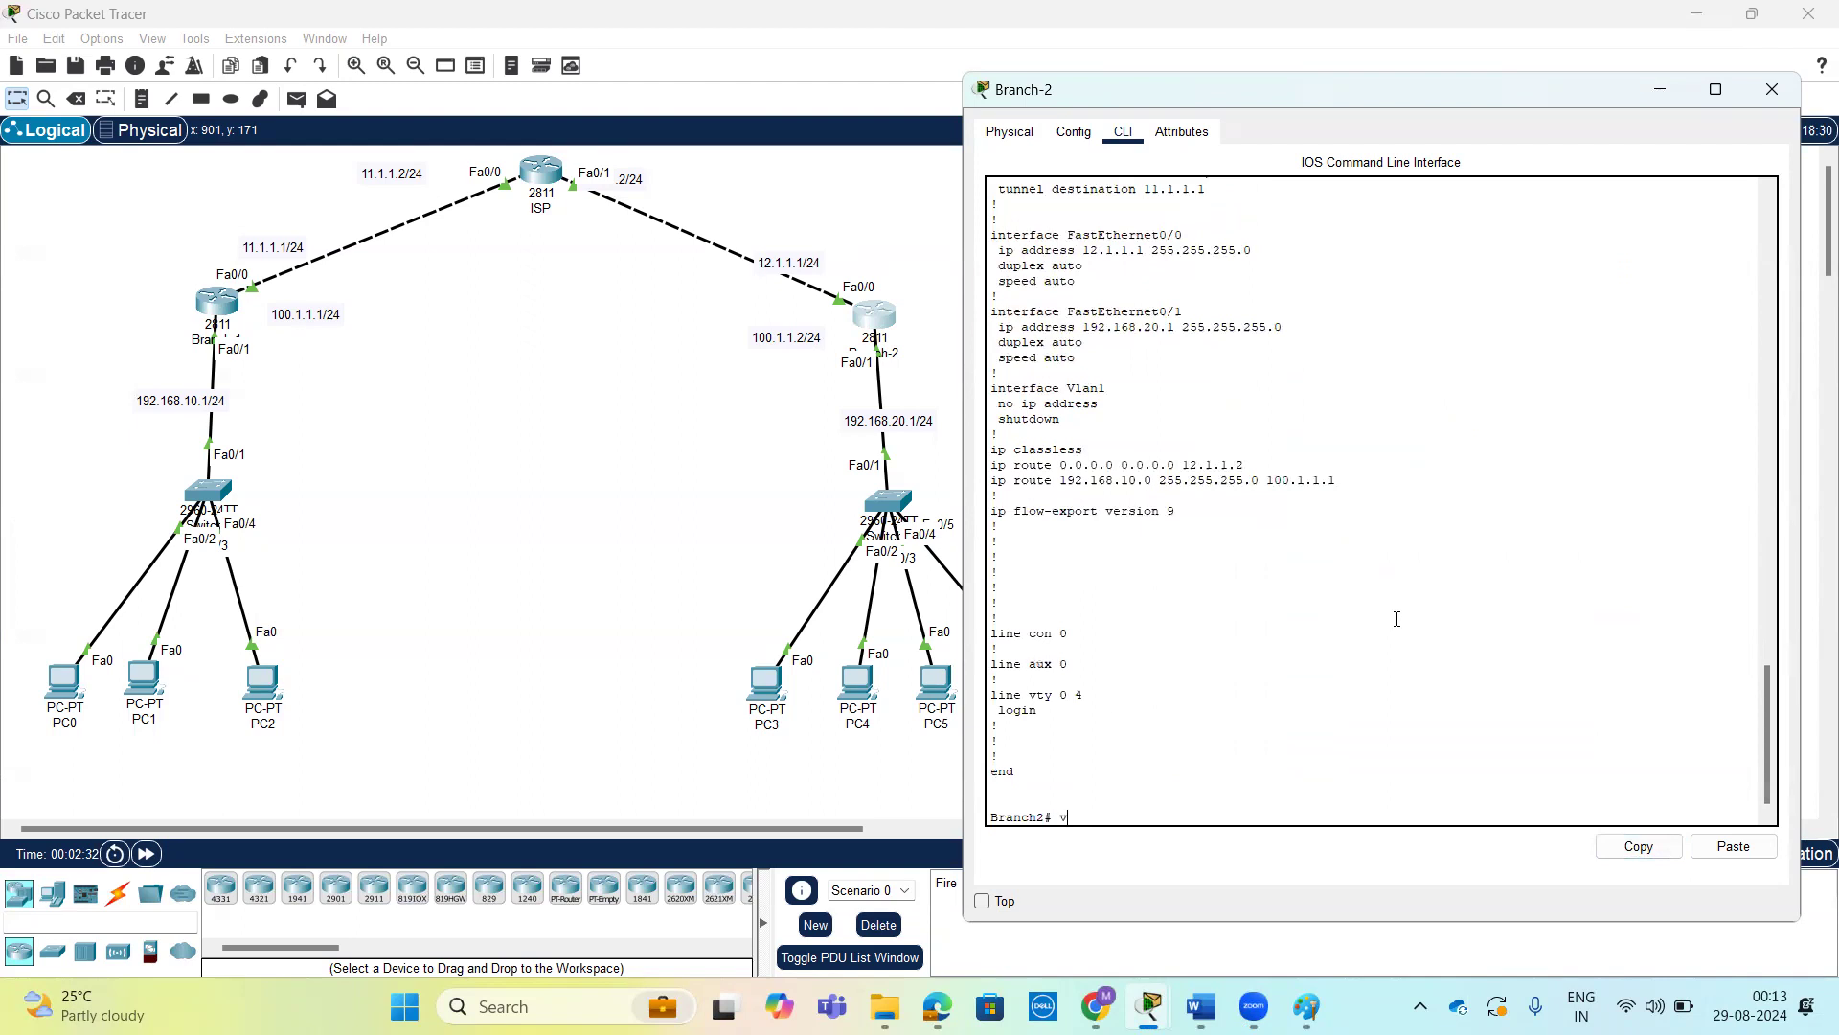
type("conf t")
key("Return")
key("Return")
Remove interface Tunnel100 from Branch-2, reusing the interface line copied from the configuration output.
type("no")
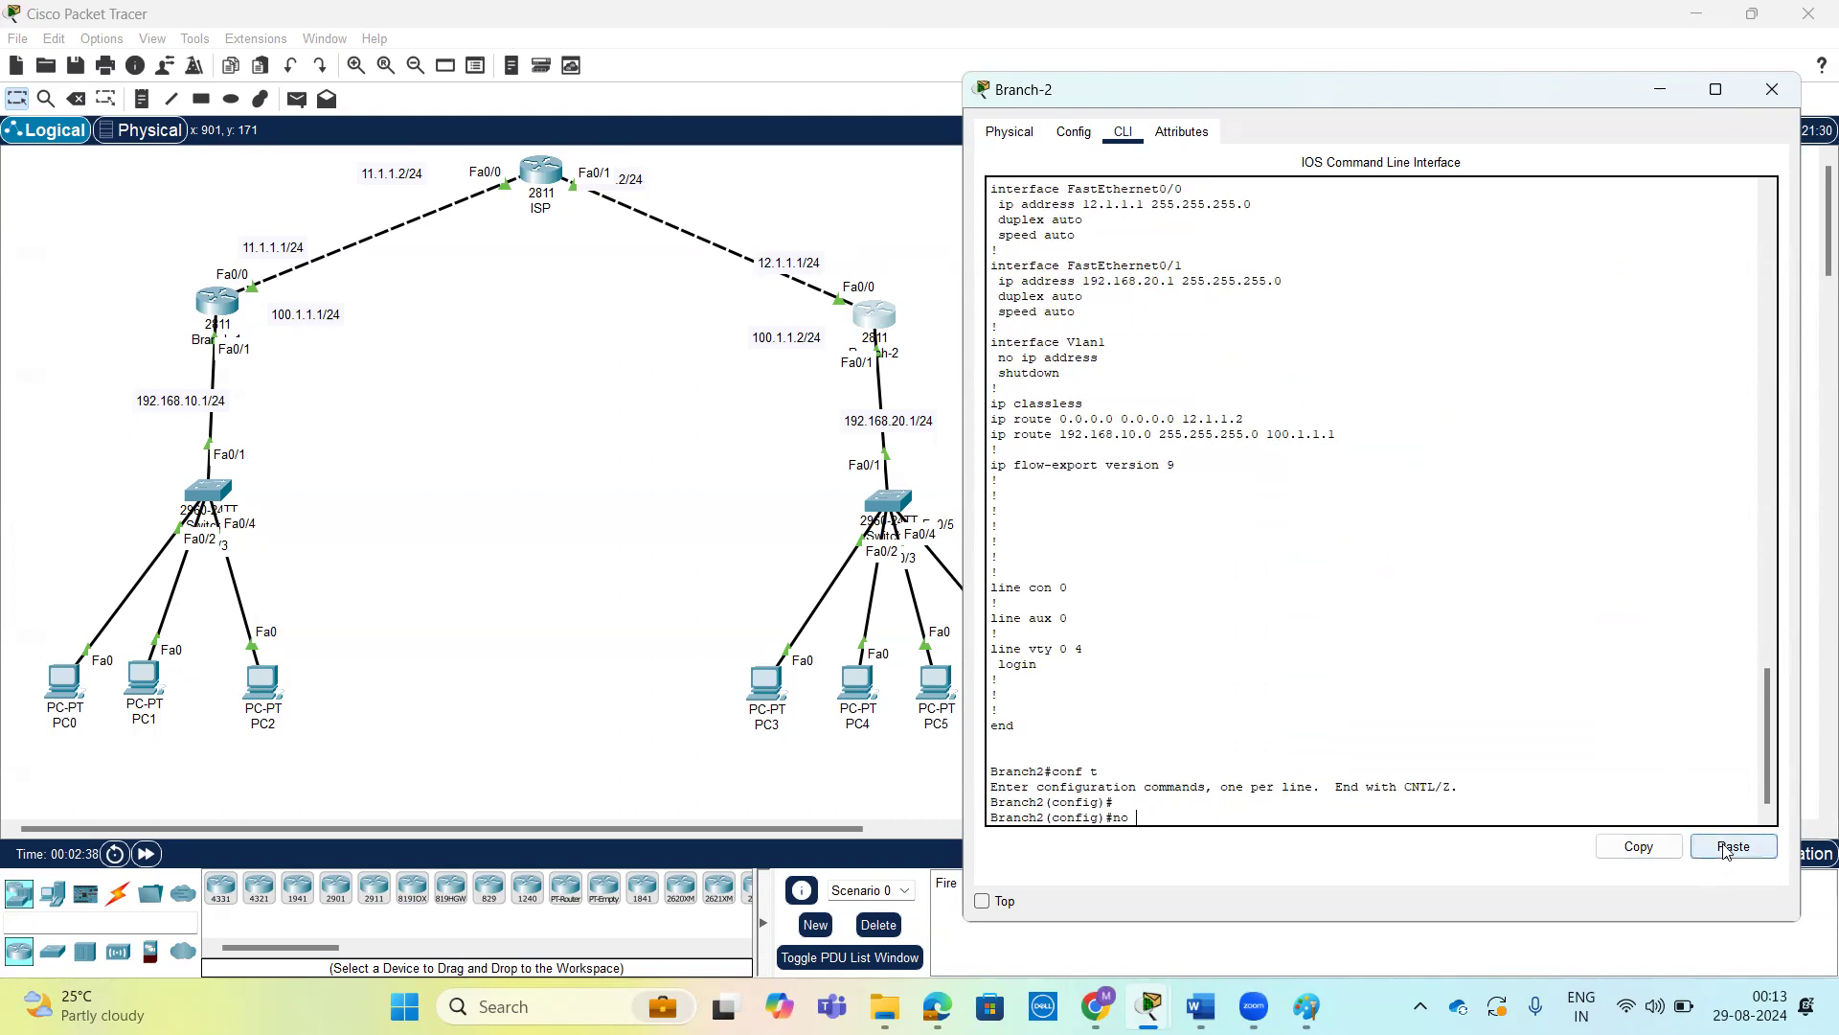
left_click(1732, 847)
key("Return")
key("Return")
key("Return")
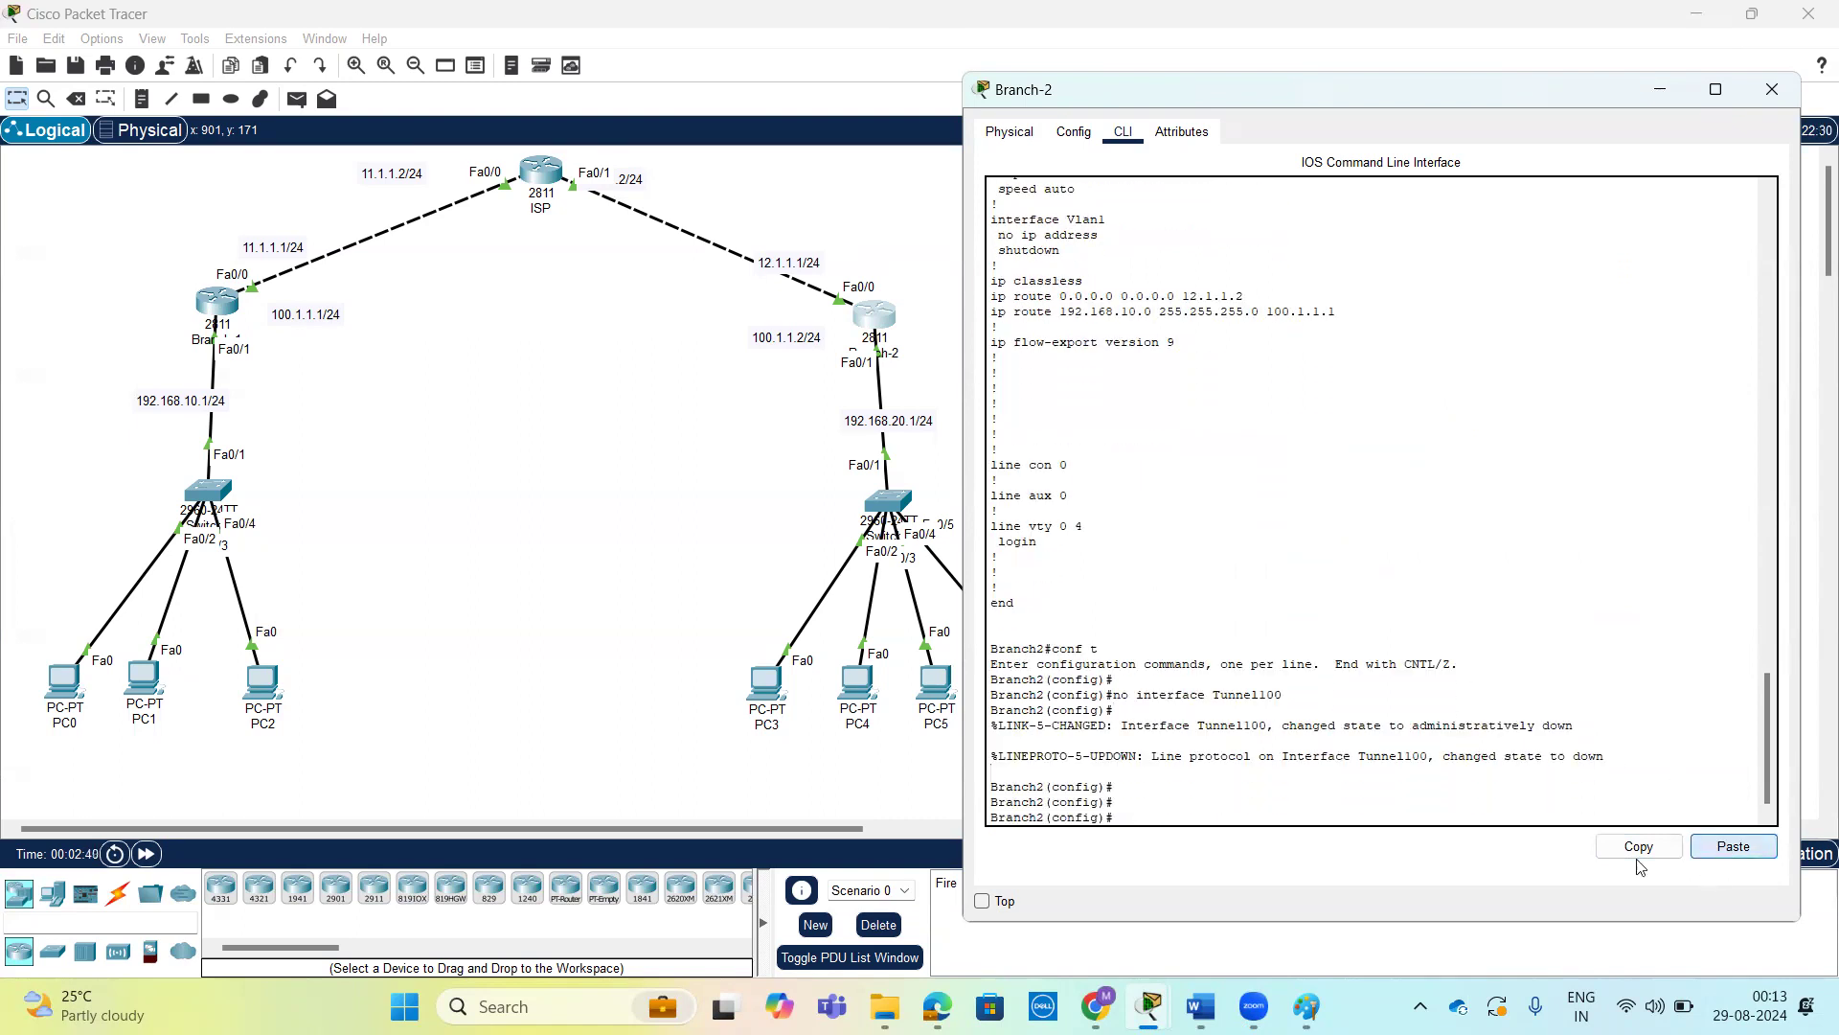
left_click_drag(1284, 694, 1119, 690)
left_click(1203, 757)
key("Return")
key("Return")
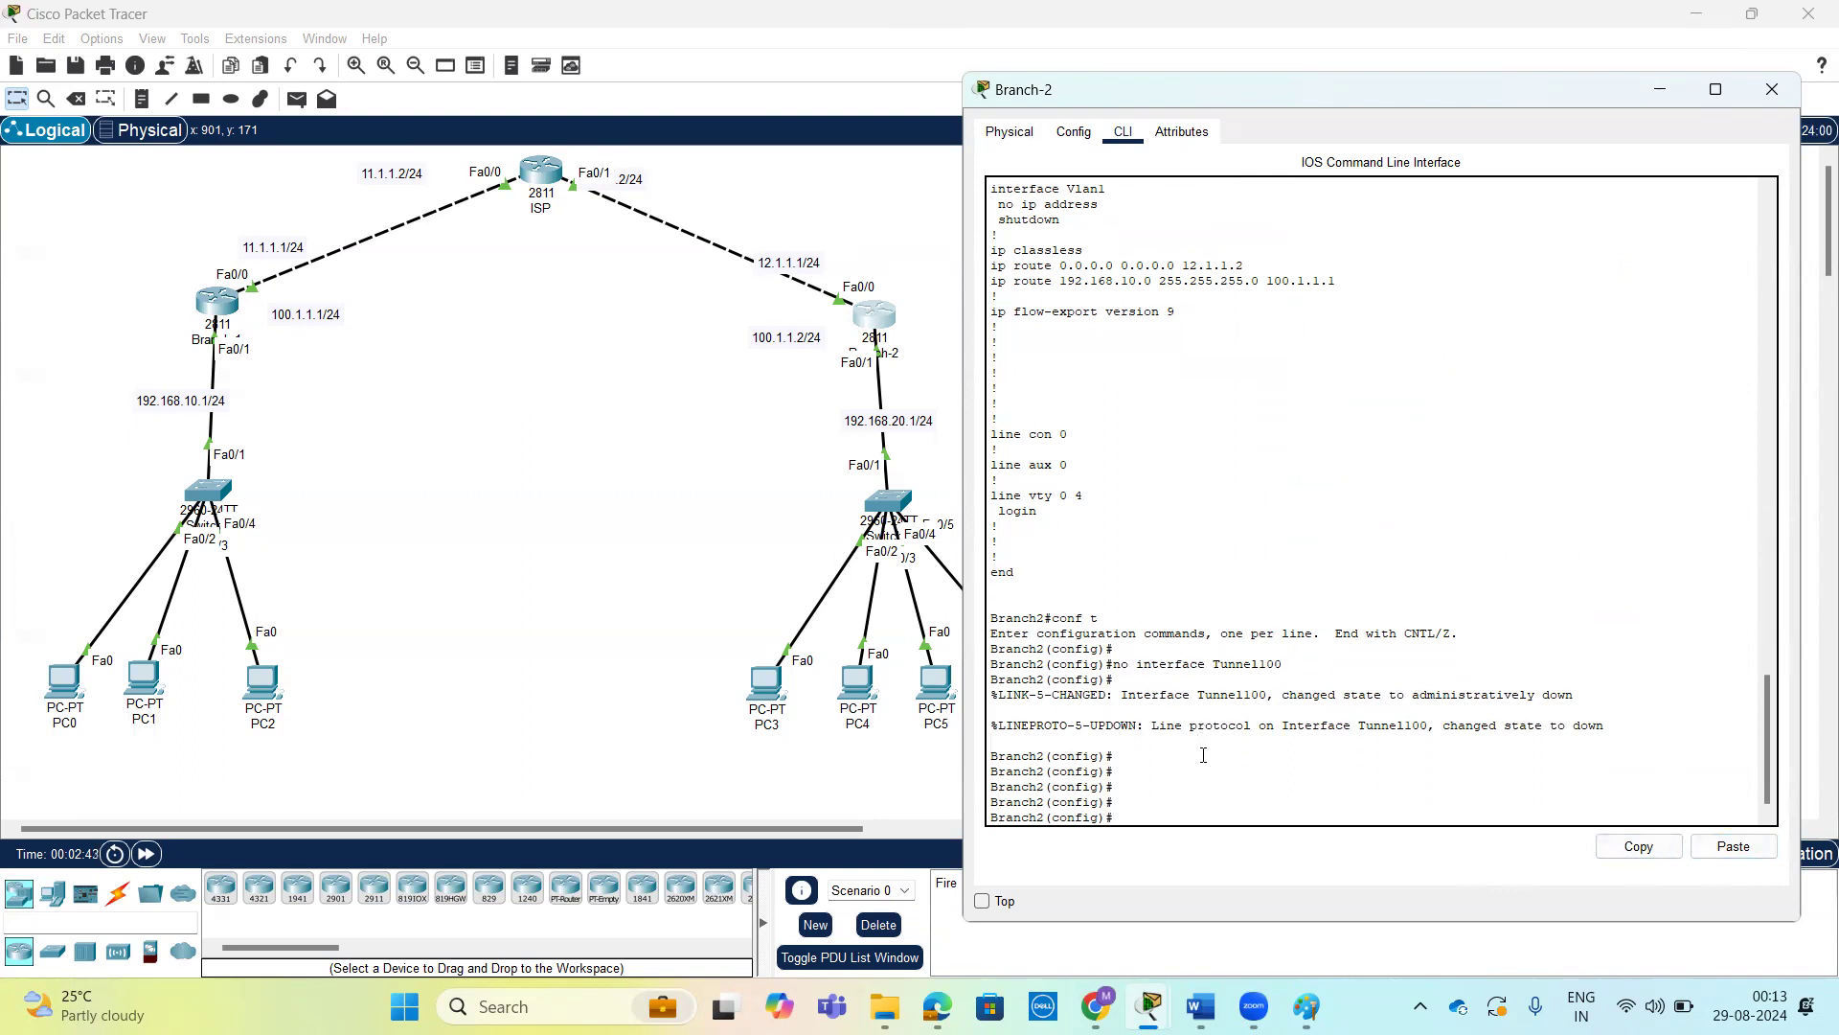
Delete Branch-2's static route to 192.168.10.0 255.255.255.0 via 100.1.1.1 using the copied route line, and return to privileged EXEC mode.
triple_click(1104, 289)
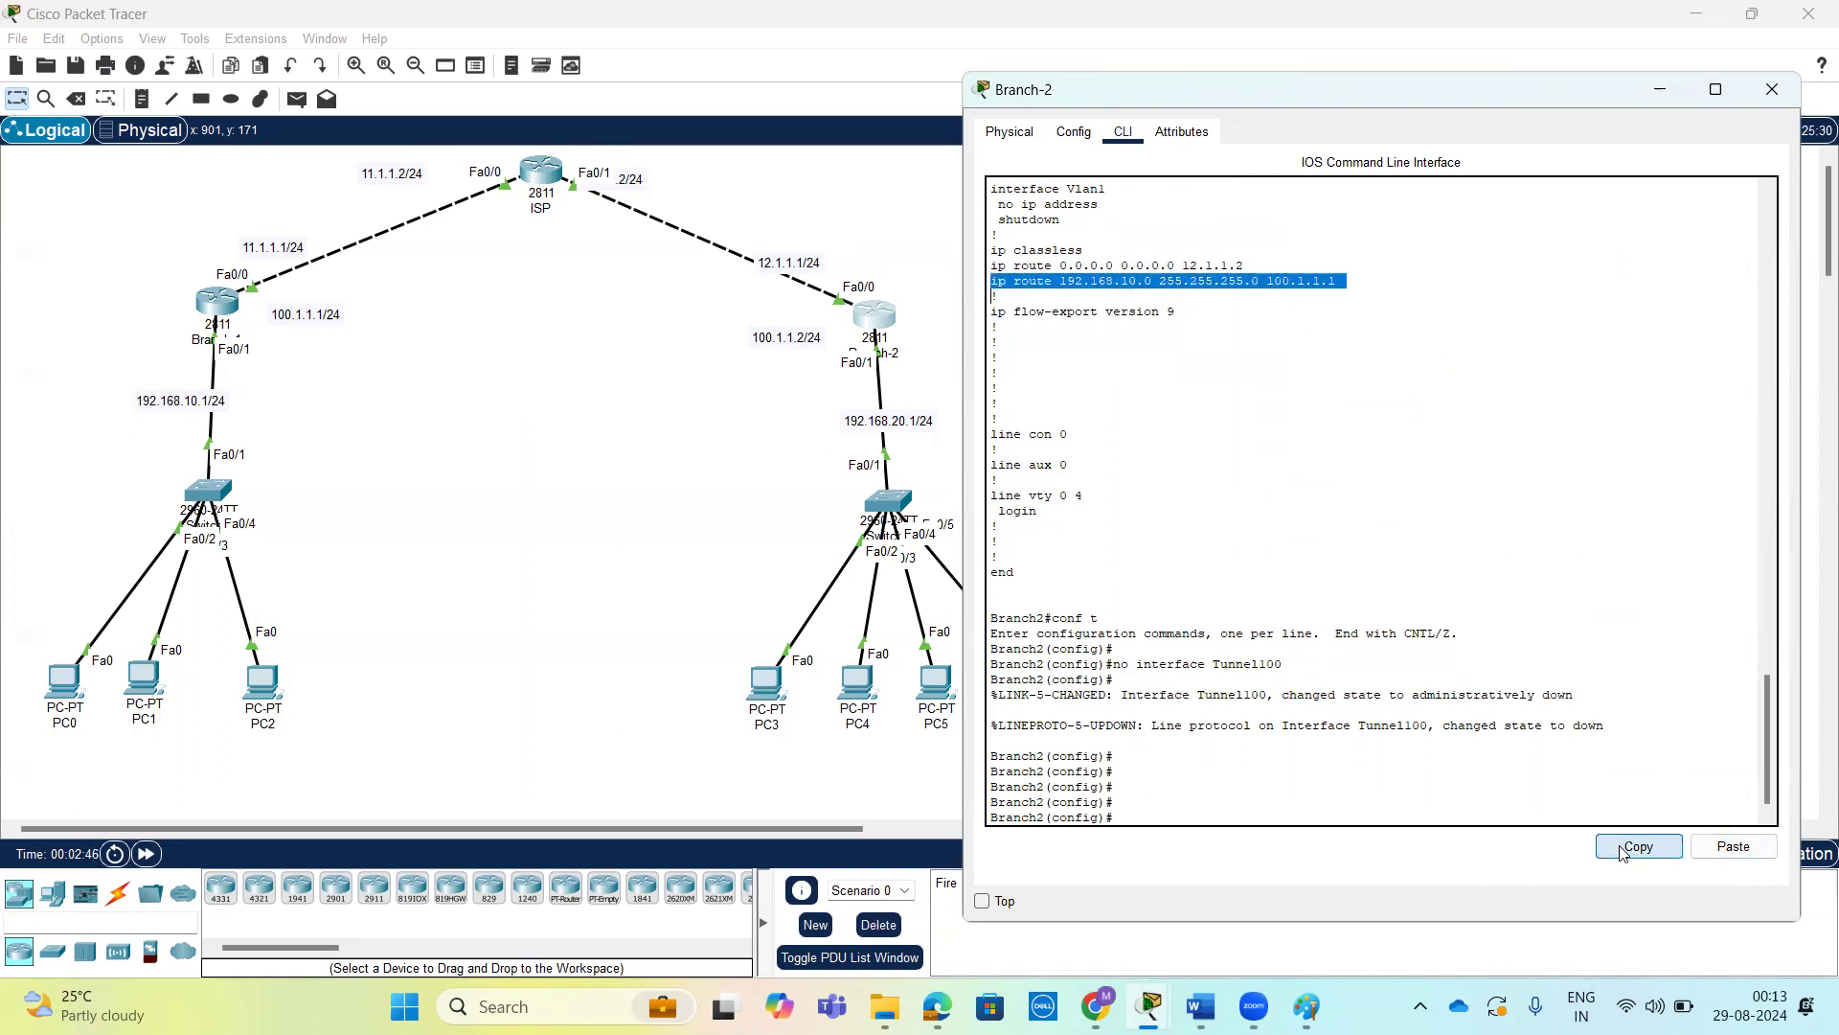
left_click(1418, 775)
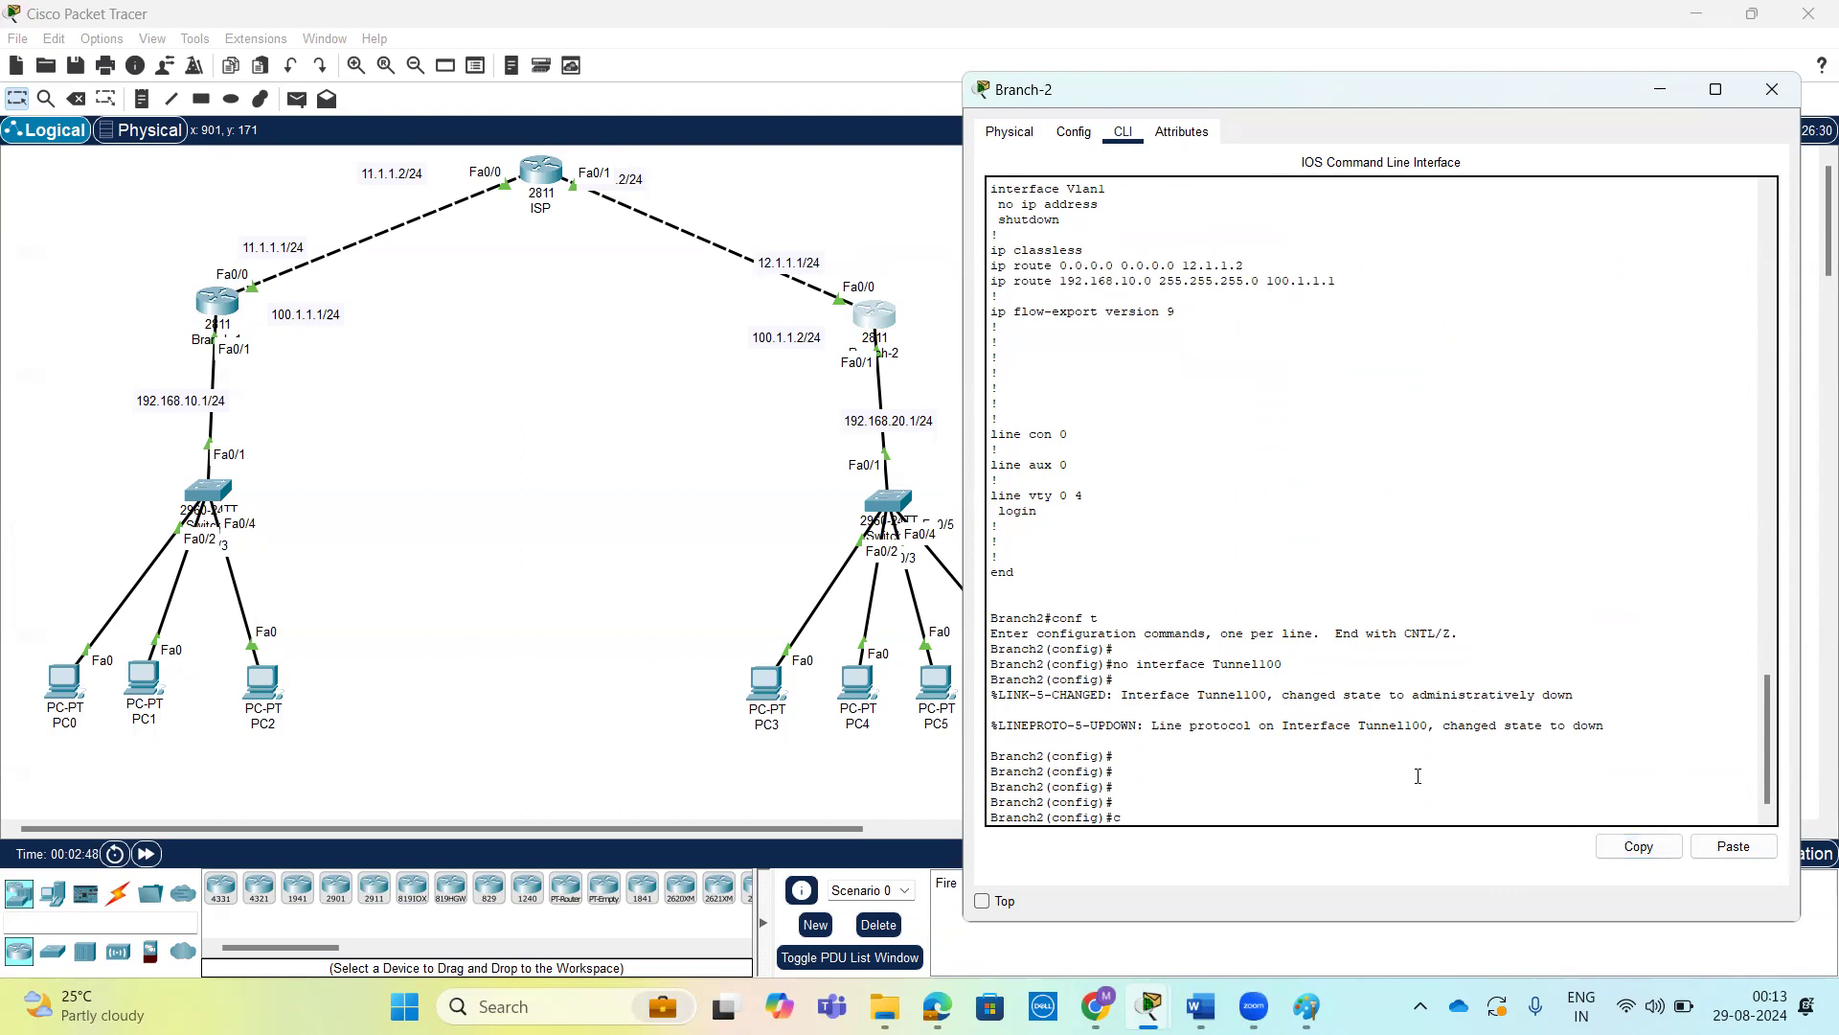
key("BackSpace")
type("no")
left_click(1724, 849)
key("Return")
key("Return")
key("Return")
key("Return")
key("Return")
key("Return")
key("Return")
key("Return")
key("Return")
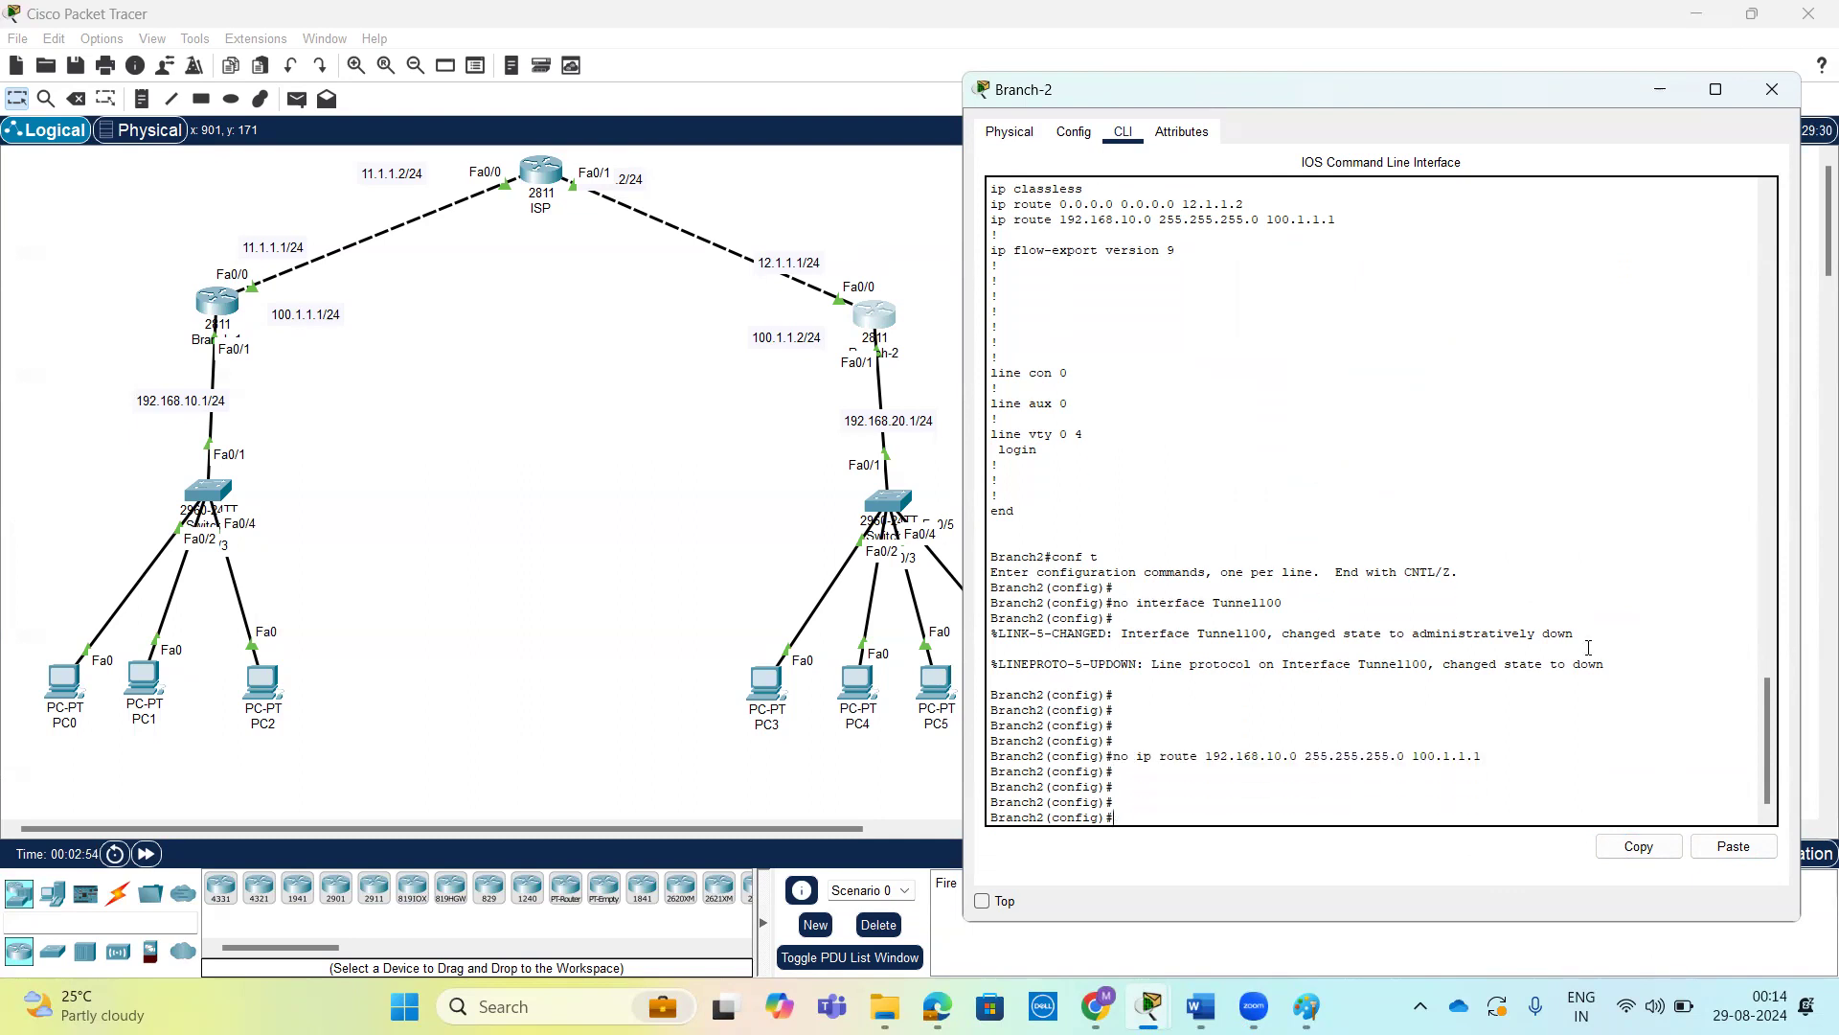
key("ctrl+z")
key("Return")
key("Return")
Display Branch-2's full running configuration and check its remaining interfaces and default route.
type("sh")
key("Tab")
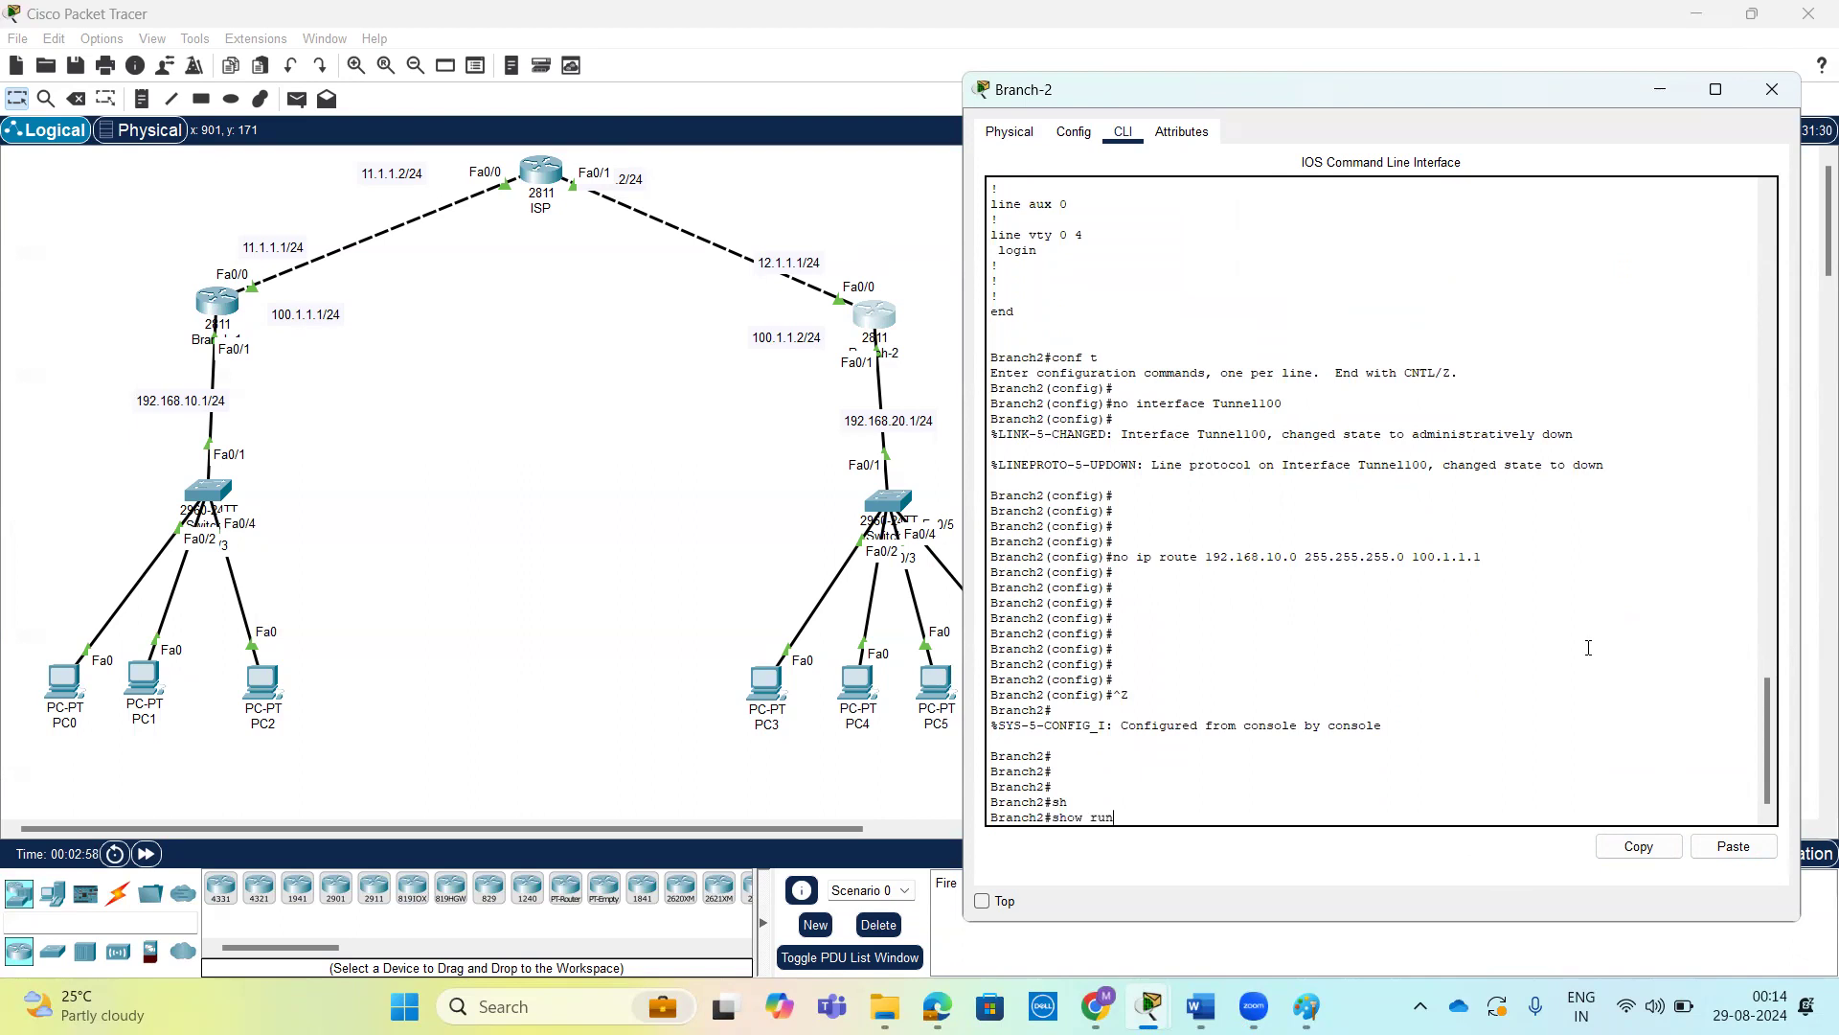
type("run")
key("Tab")
key("Return")
key("Return")
key("Return")
key("Return")
key("space")
key("space")
key("space")
key("space")
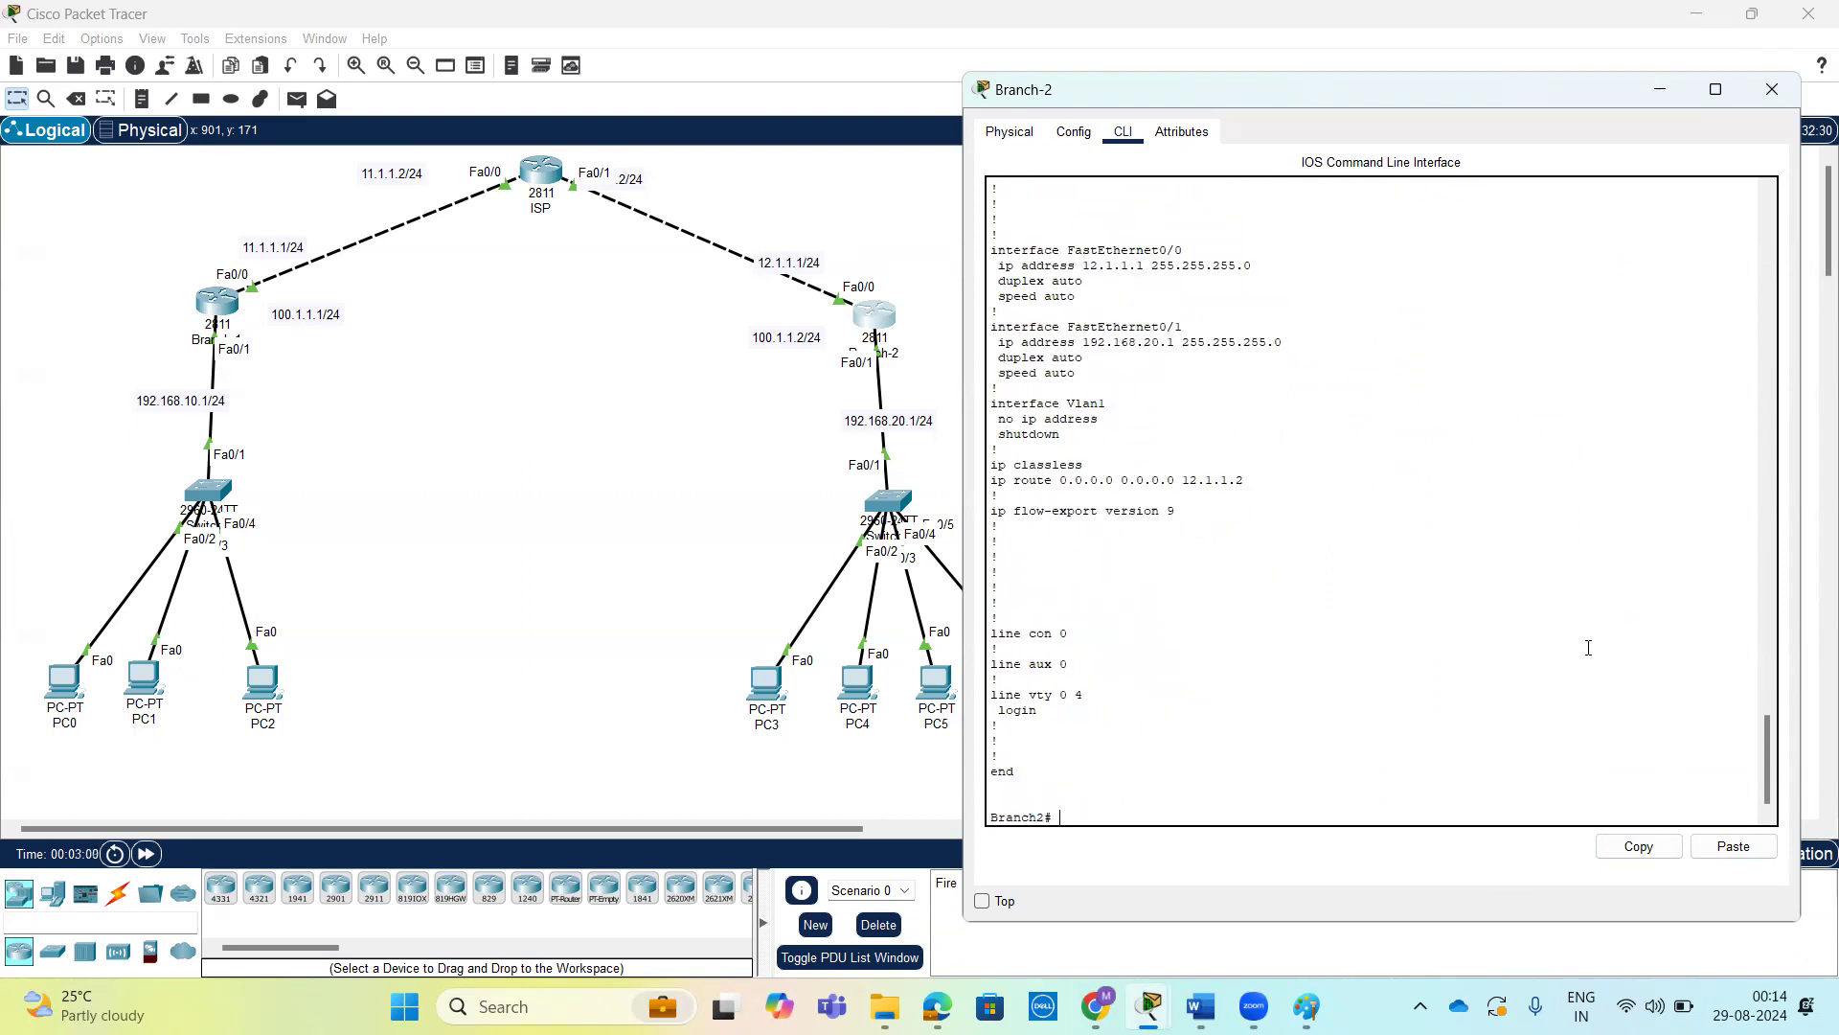
Open the Command Prompt of PC3 and ping 192.168.10.10 in the Branch-1 LAN.
left_click(759, 670)
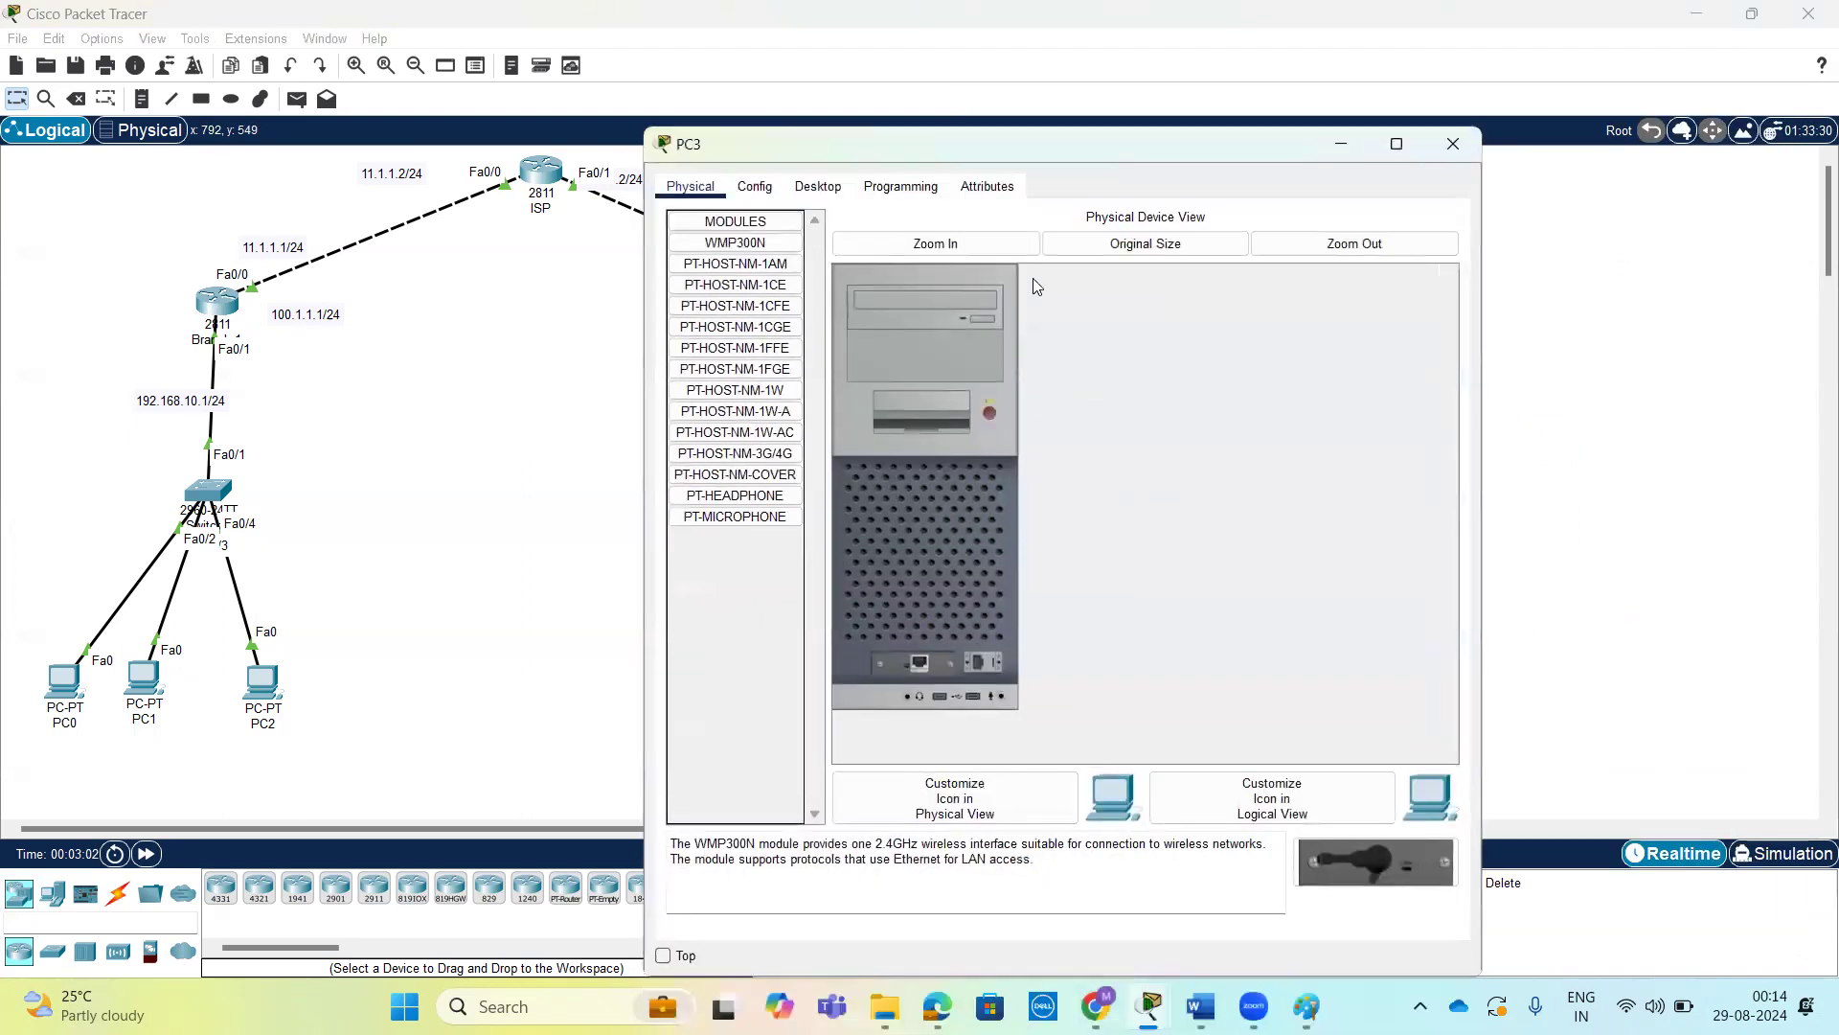
left_click_drag(1063, 146, 1443, 100)
left_click(1216, 142)
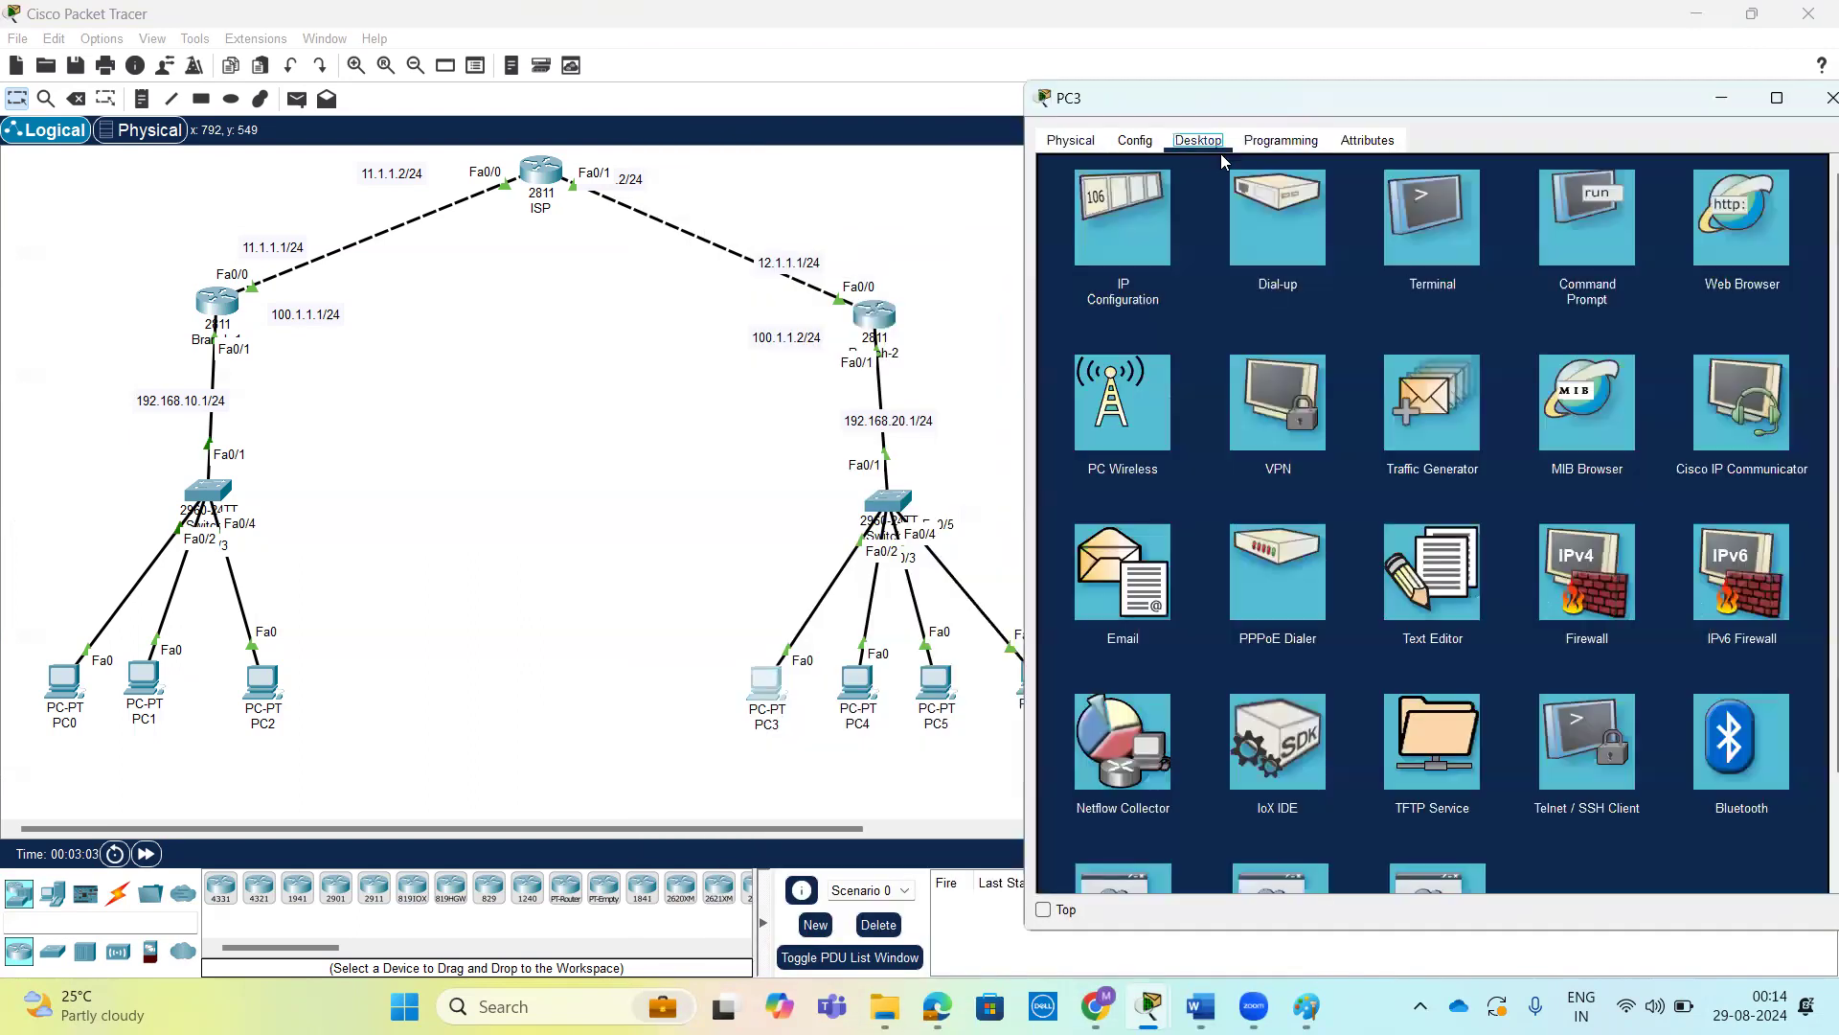
left_click(1578, 261)
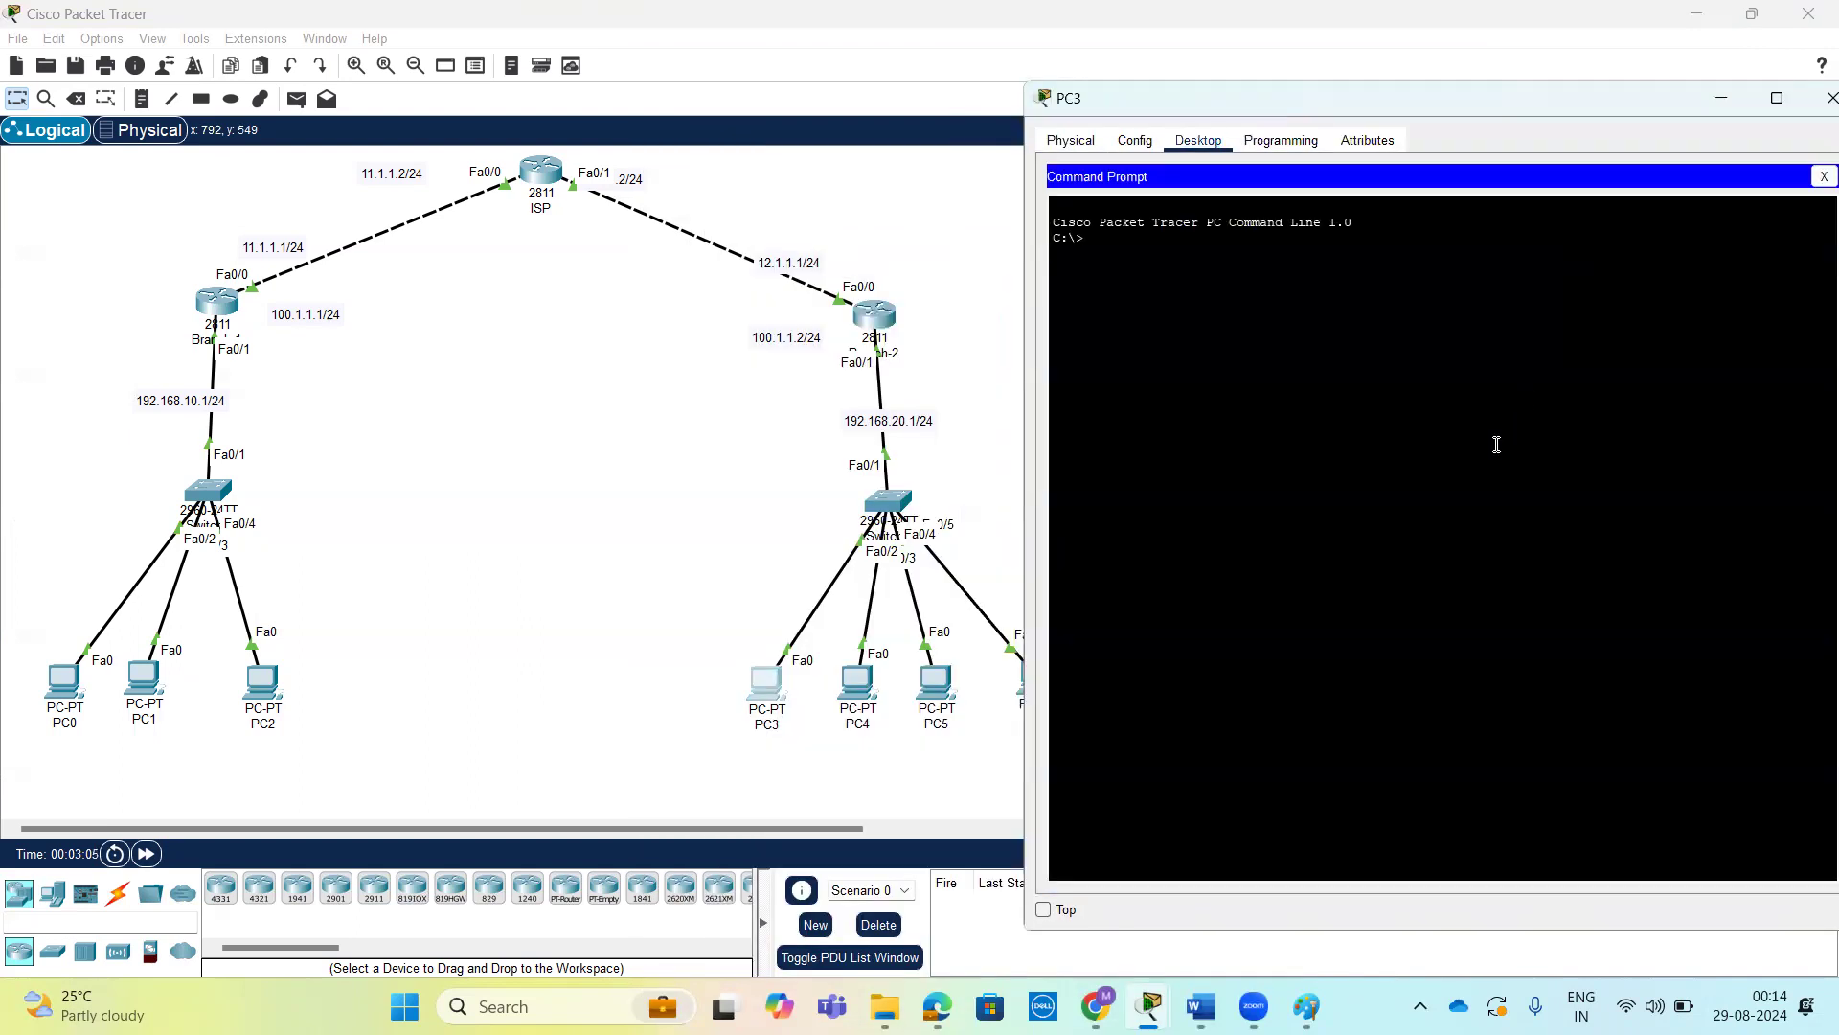
type("ping 192.168.10.10")
key("Return")
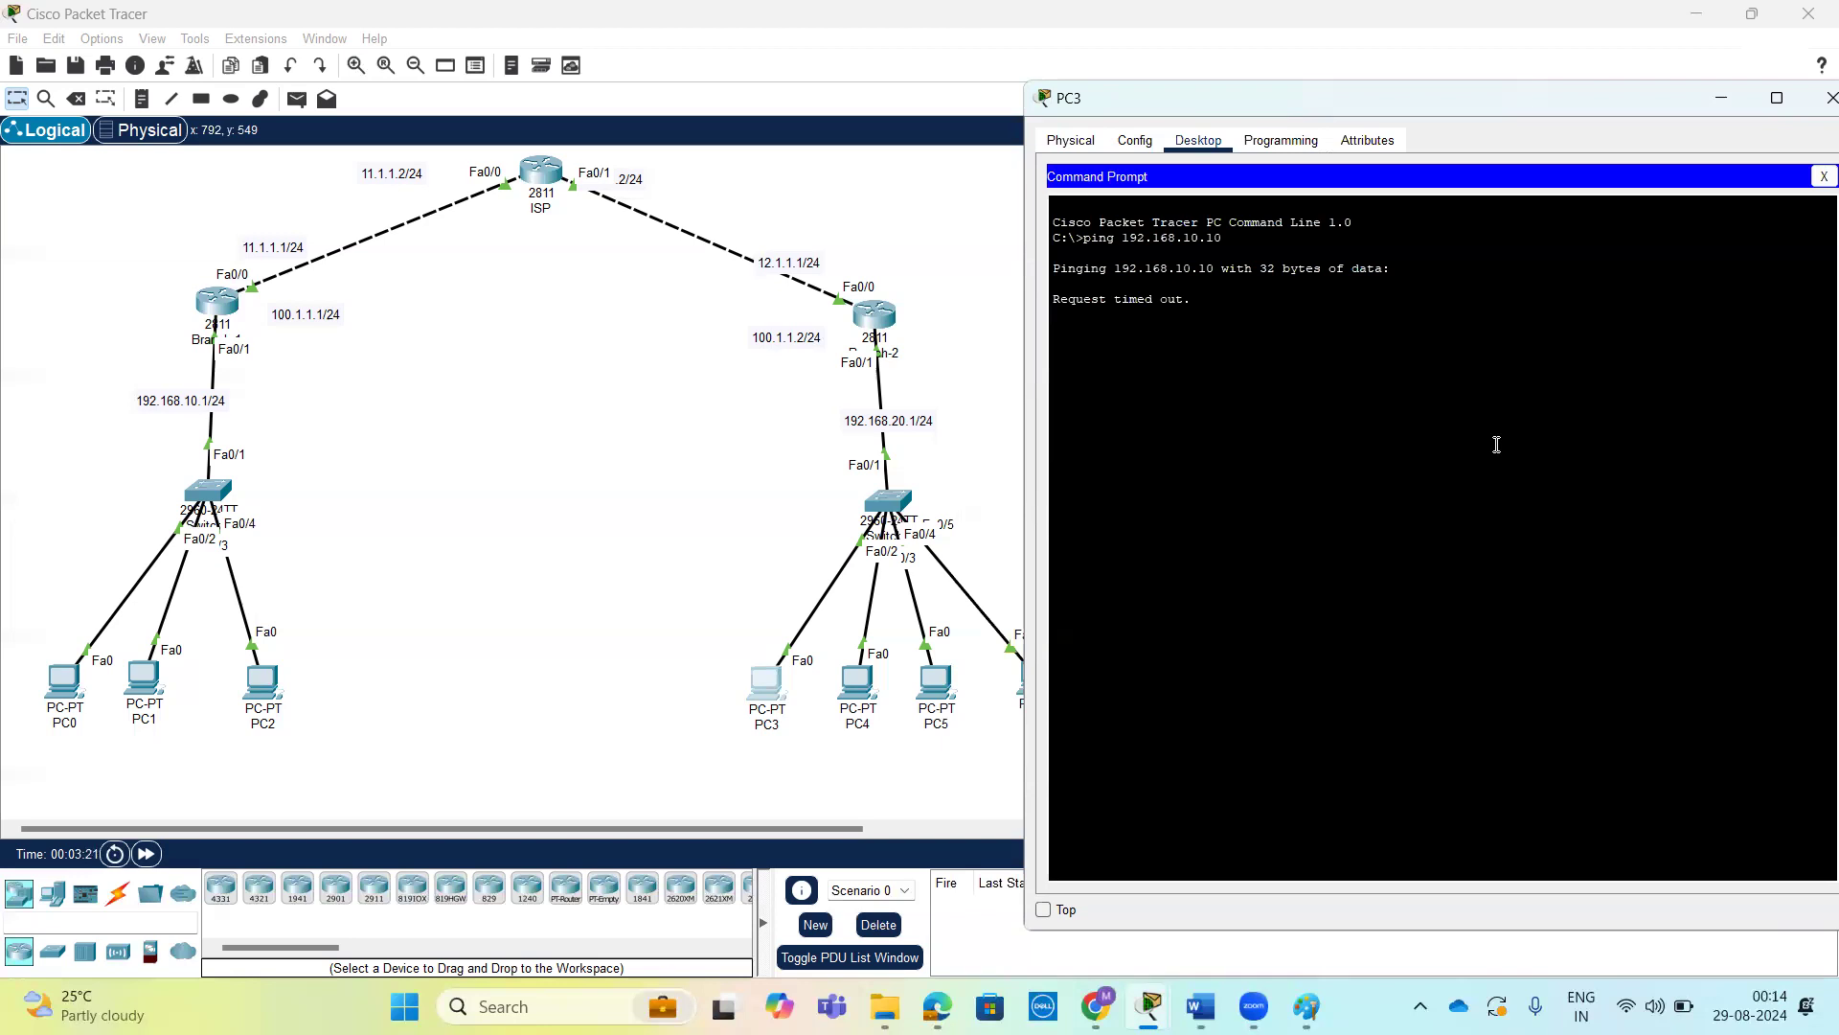
Abort the running ping on PC3 and ping the ISP router's address 12.1.1.2.
key("ctrl+c")
key("Return")
key("Return")
type("ping")
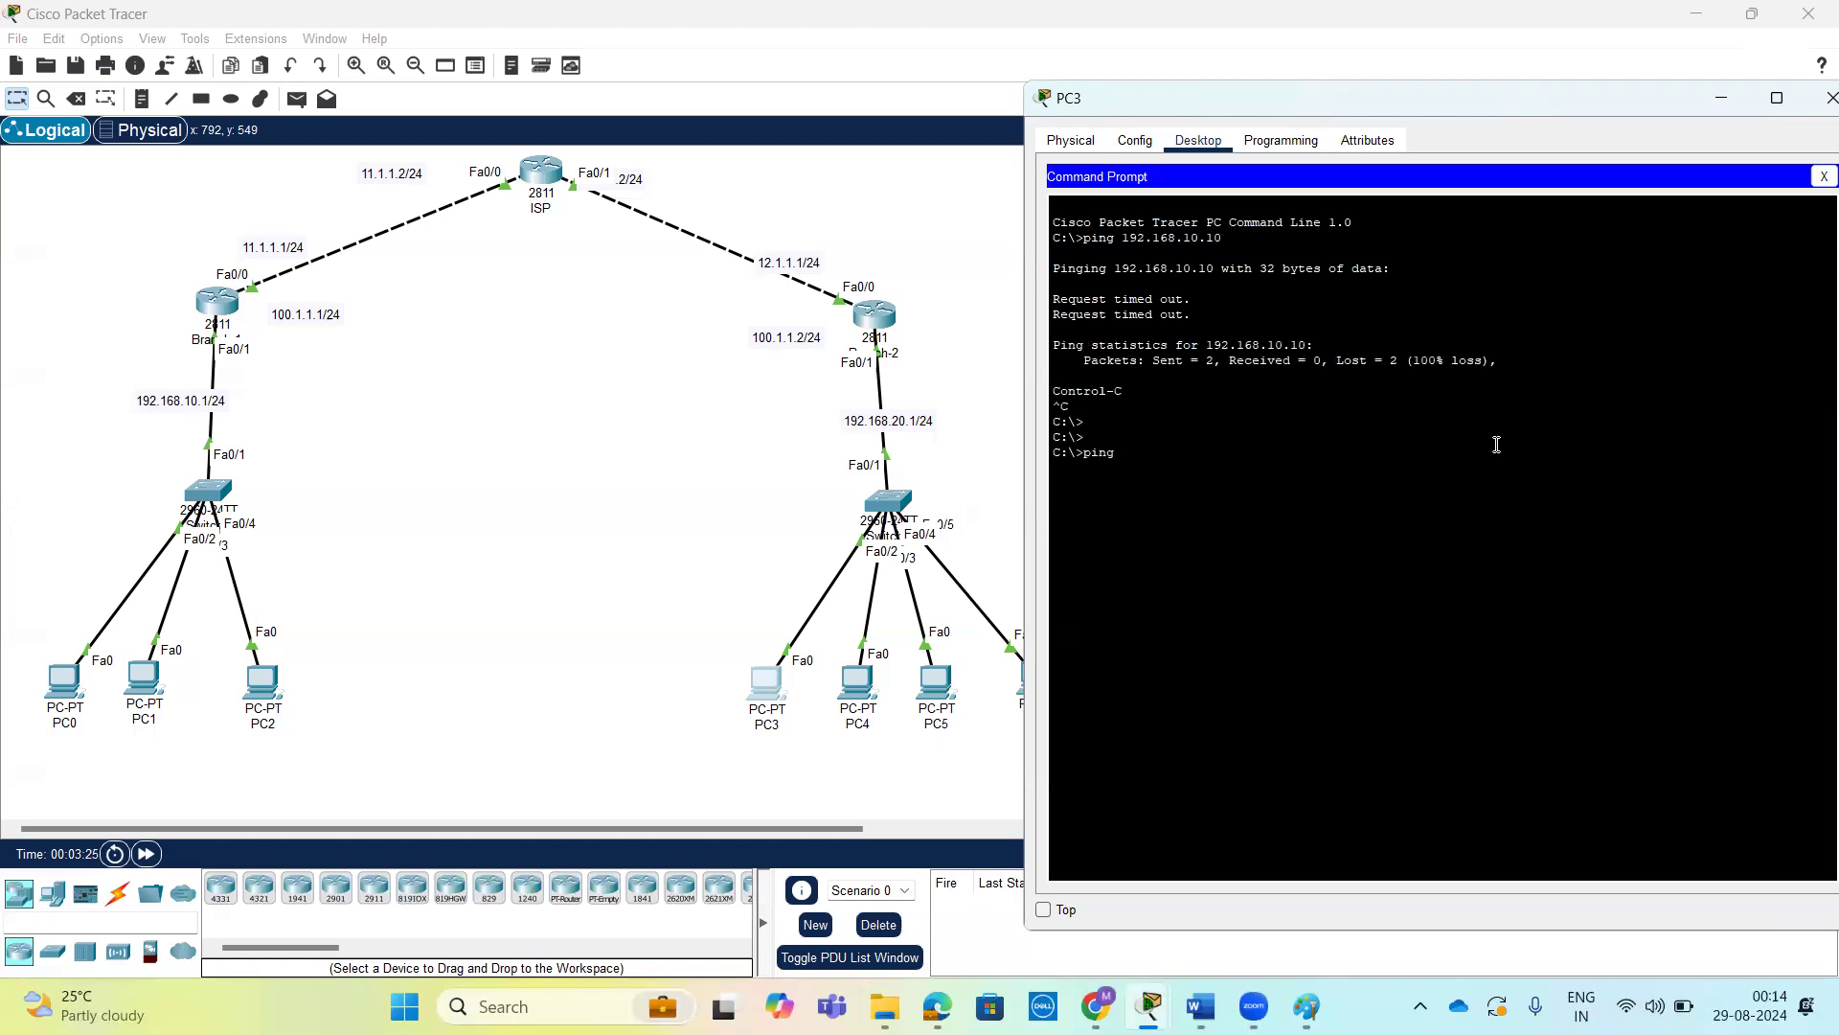
type(" 12.1.1")
key("Return")
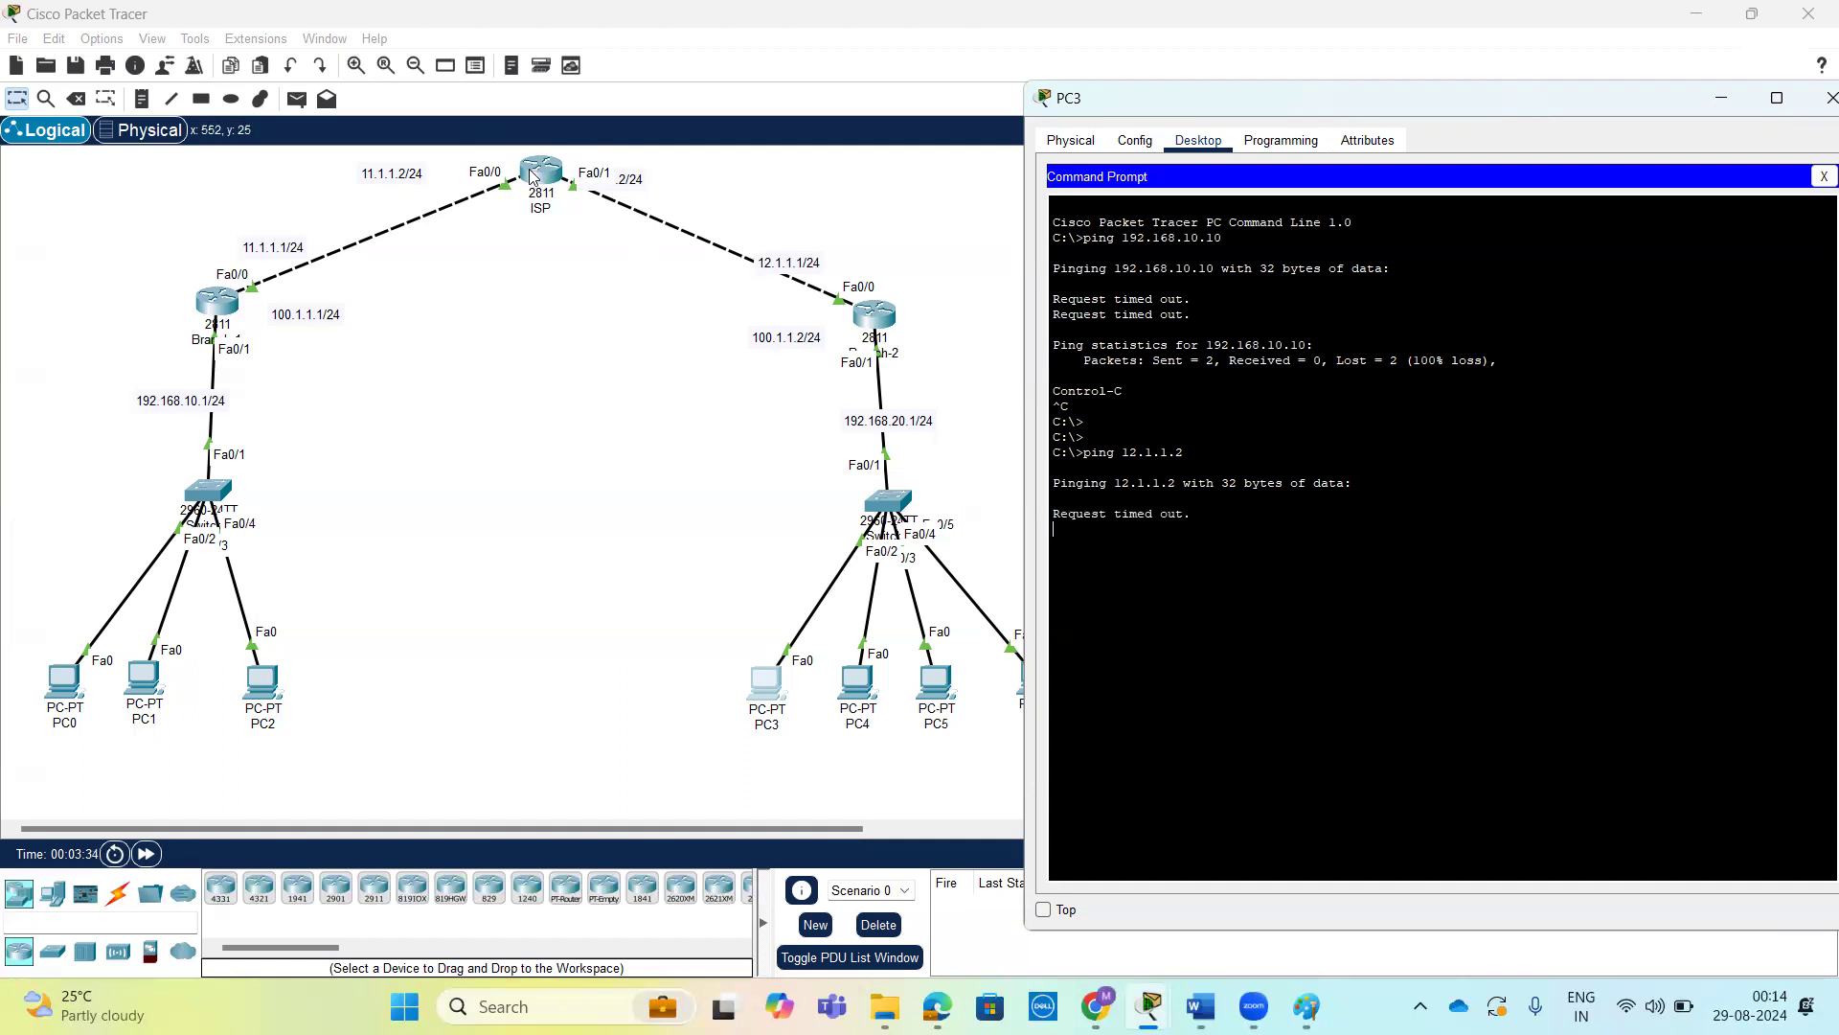
Open the command line of router ISP and enter privileged EXEC mode.
left_click(533, 176)
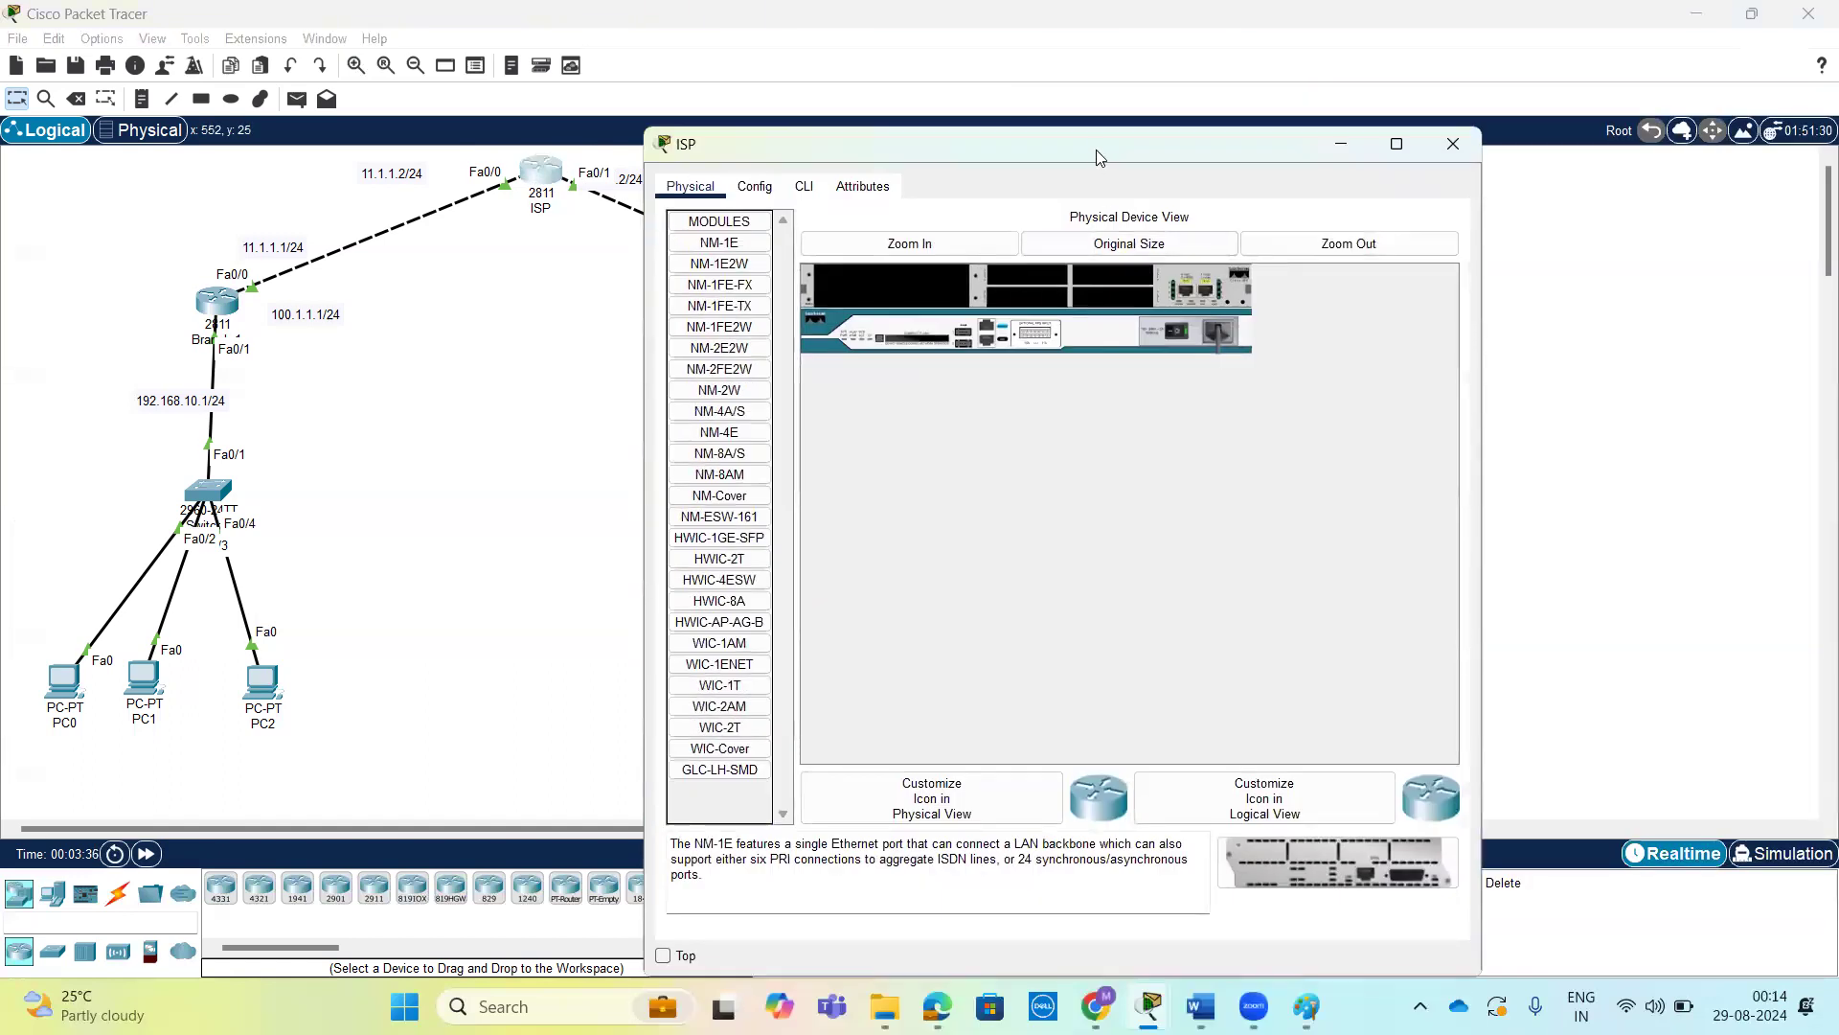
left_click_drag(1096, 150, 1289, 102)
left_click(997, 139)
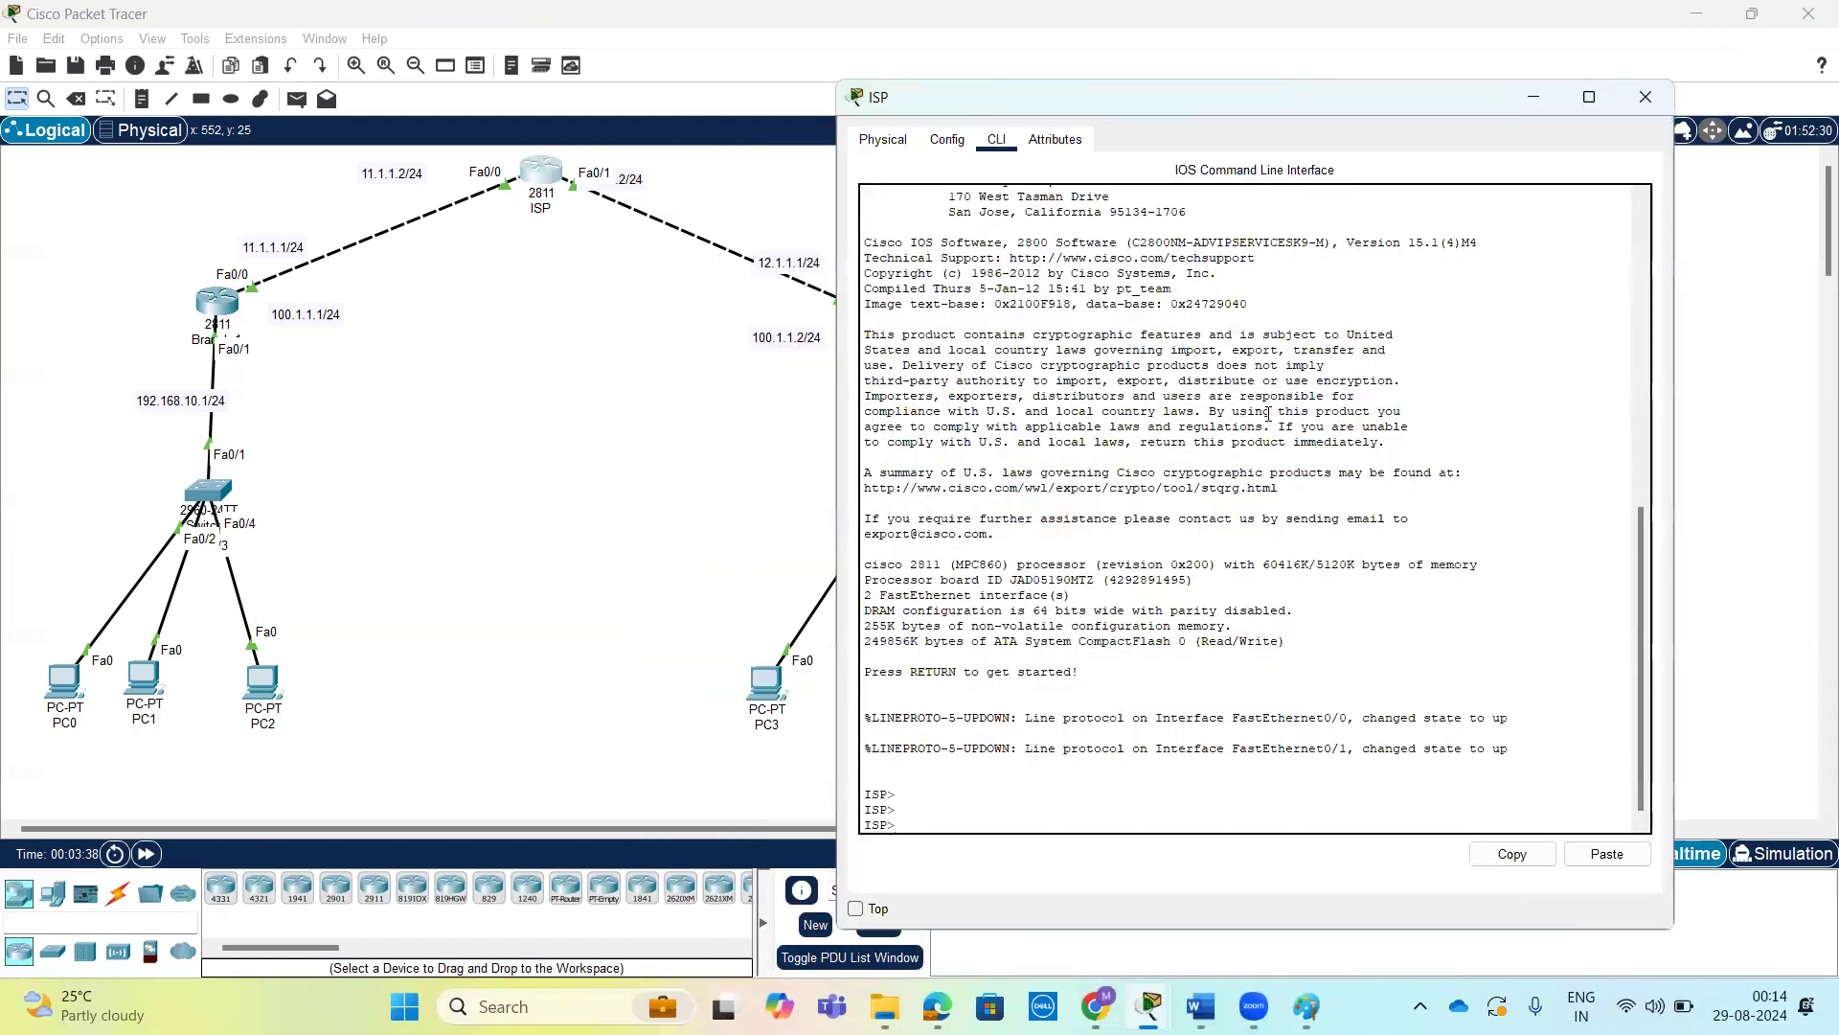
key("Return")
type("en")
key("Return")
key("Return")
key("Return")
Display the ISP router's running configuration, examine the FastEthernet0/0 and FastEthernet0/1 addresses, and leave the listing.
type("sh")
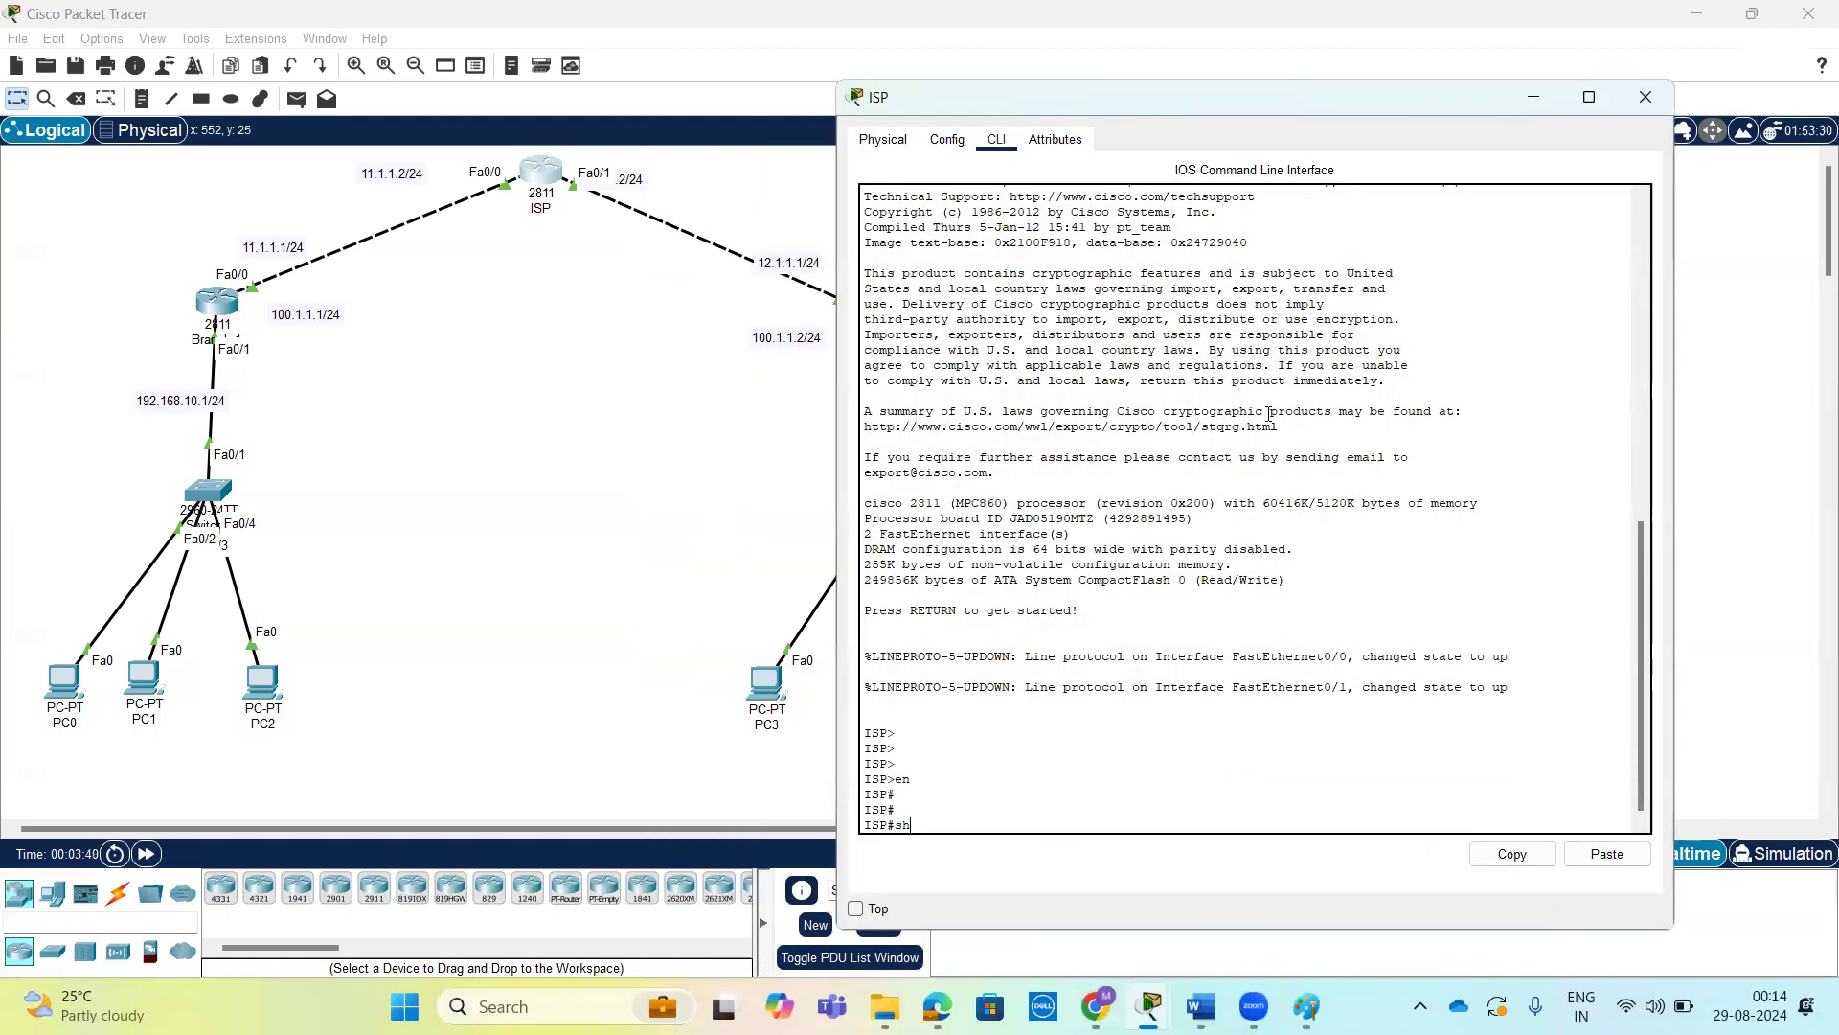
key("Tab")
type("run")
key("space")
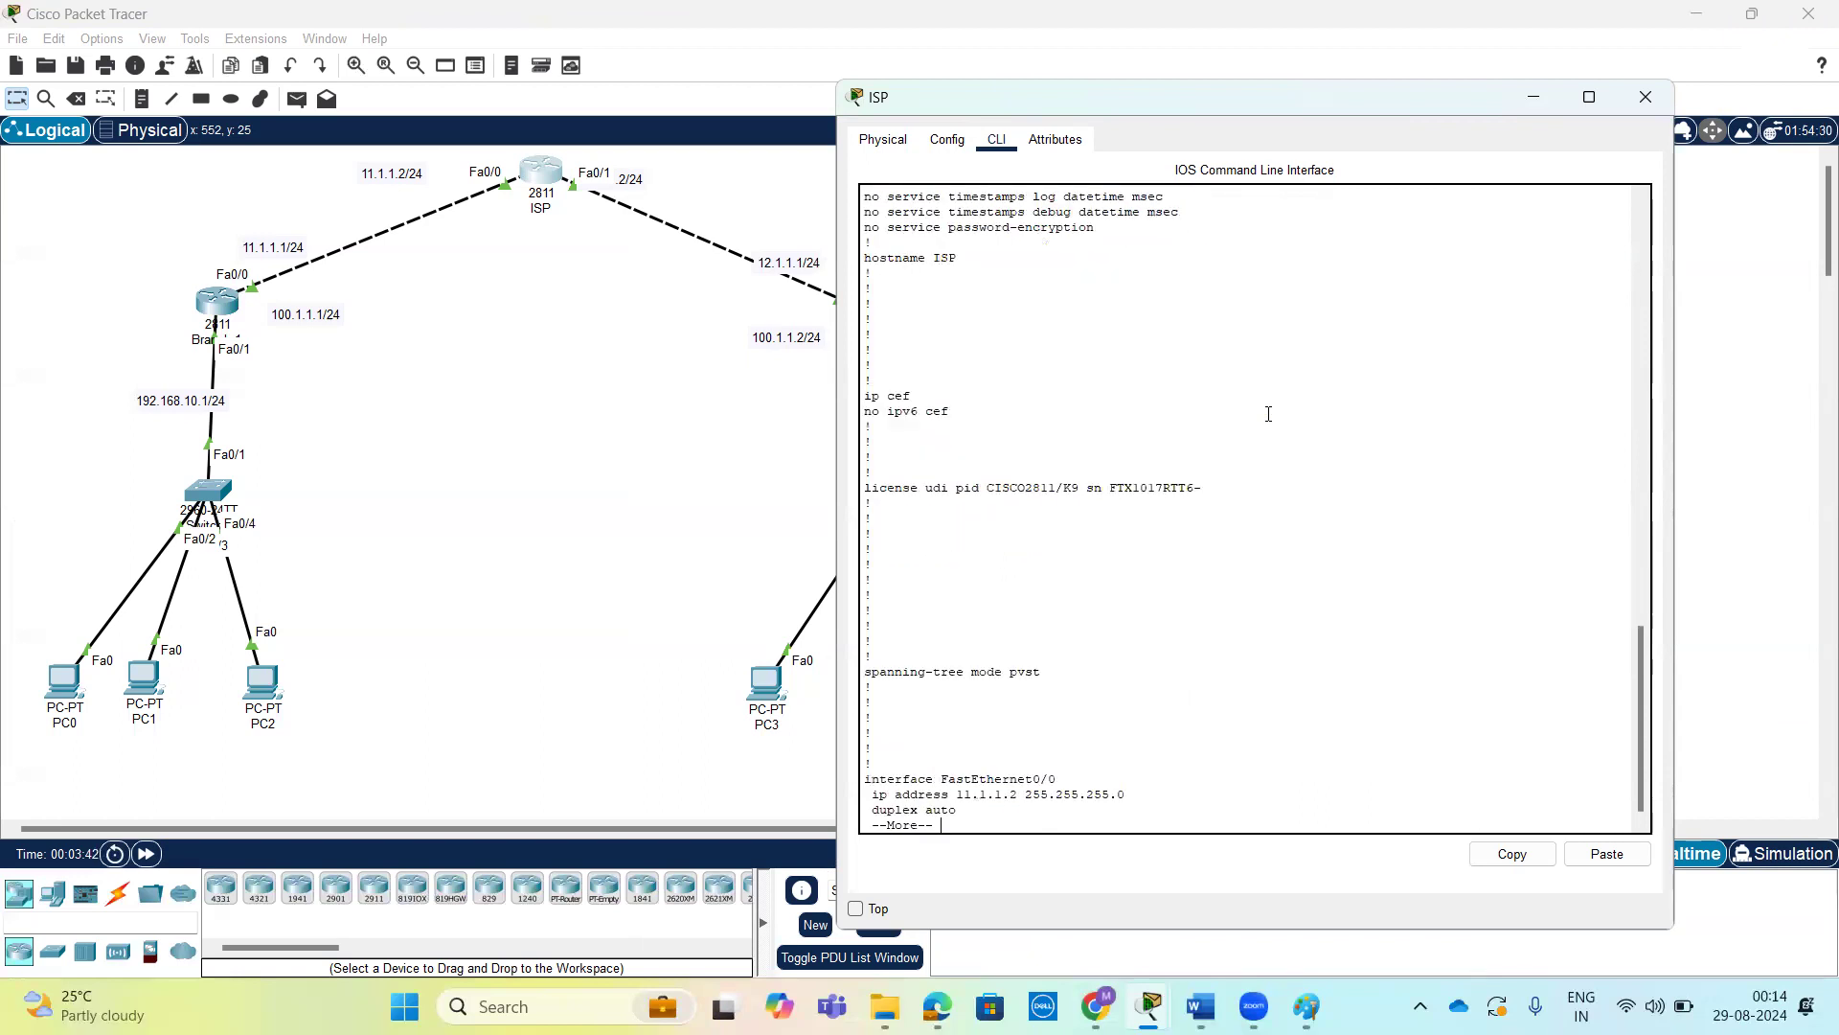
key("space")
left_click_drag(1163, 536, 867, 443)
left_click(908, 343)
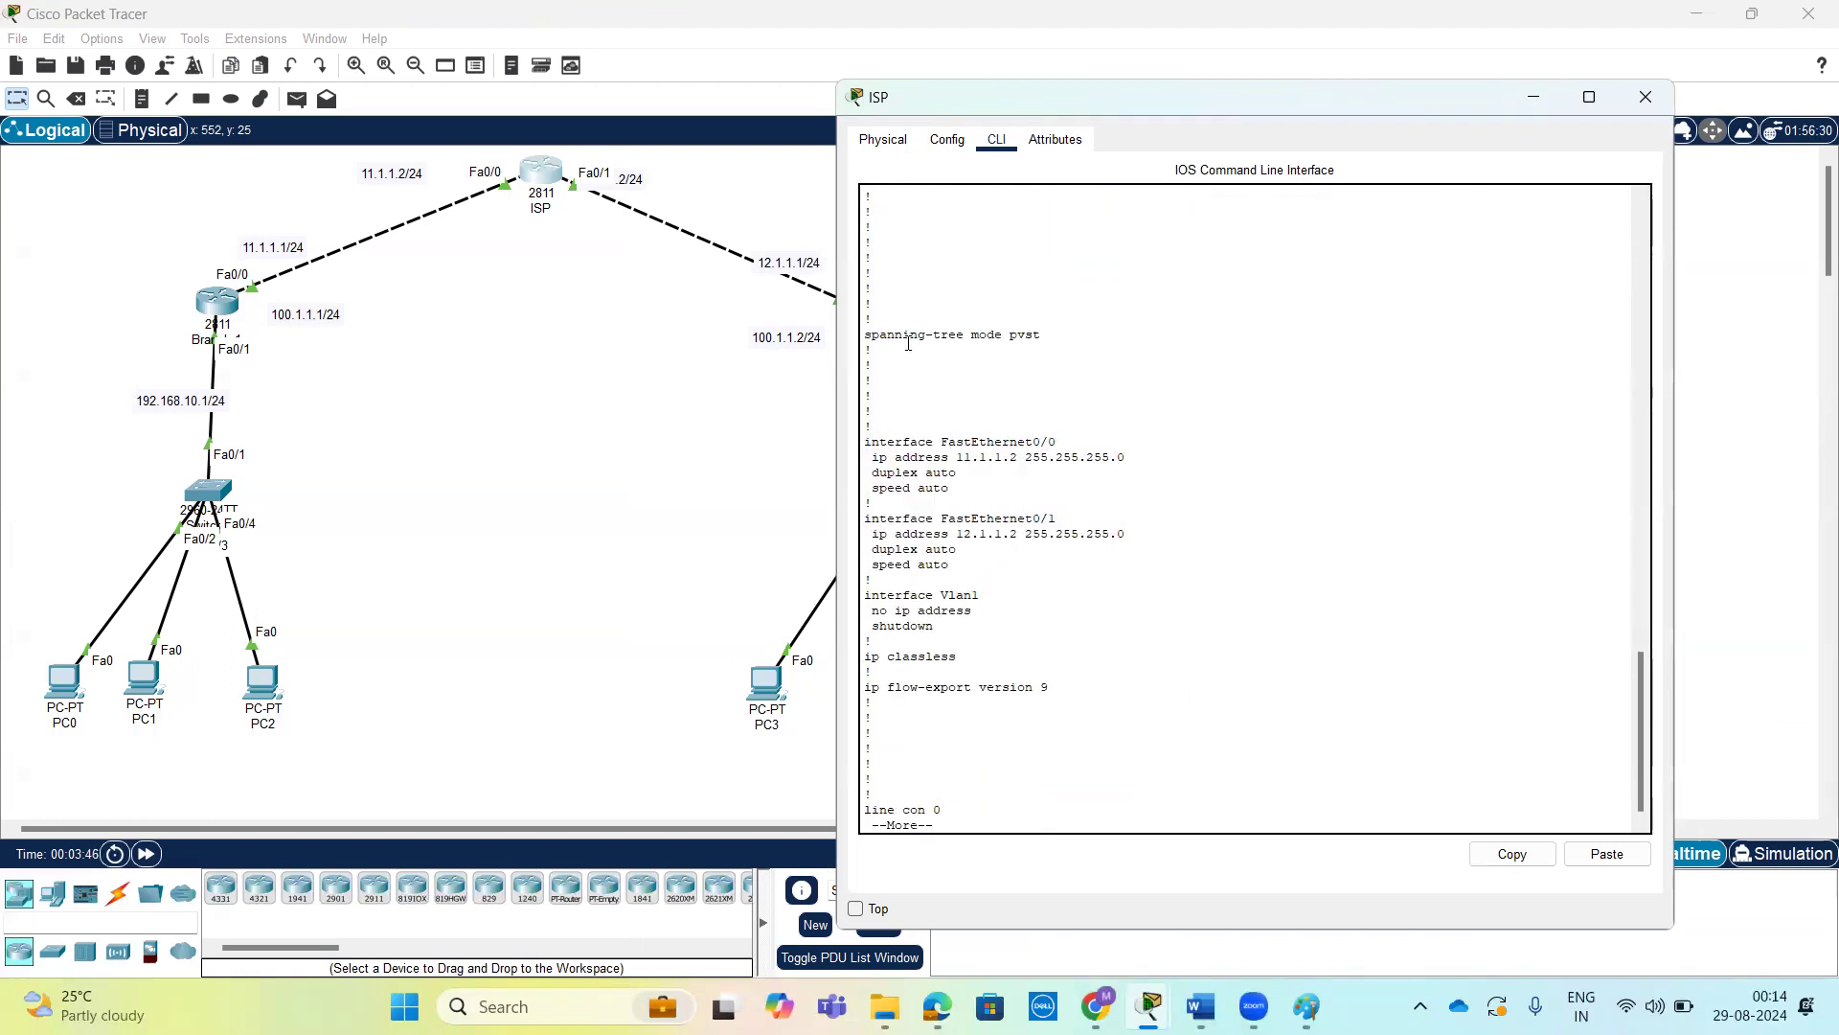
key("Return")
key("Return")
key("Return")
key("Return")
Display the ISP router's IP routing table, examine its connected and local routes, and close the router's window.
type("sh")
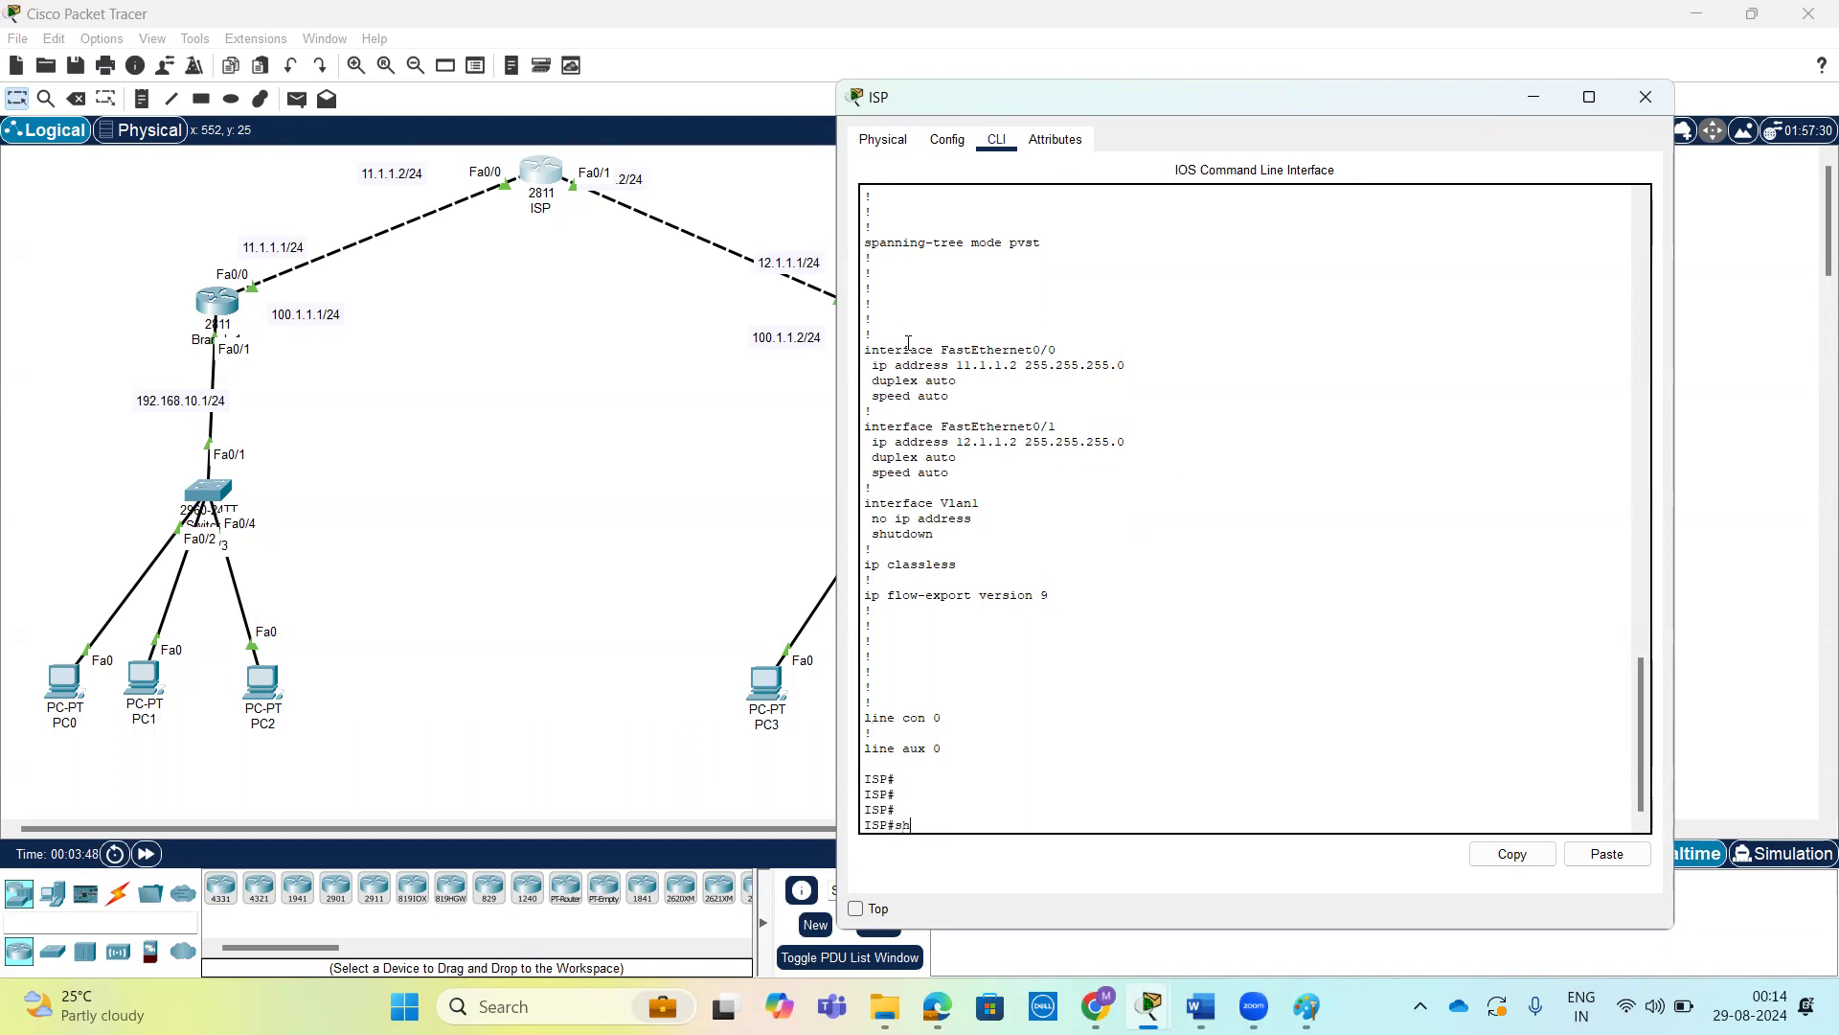
key("Tab")
type("r")
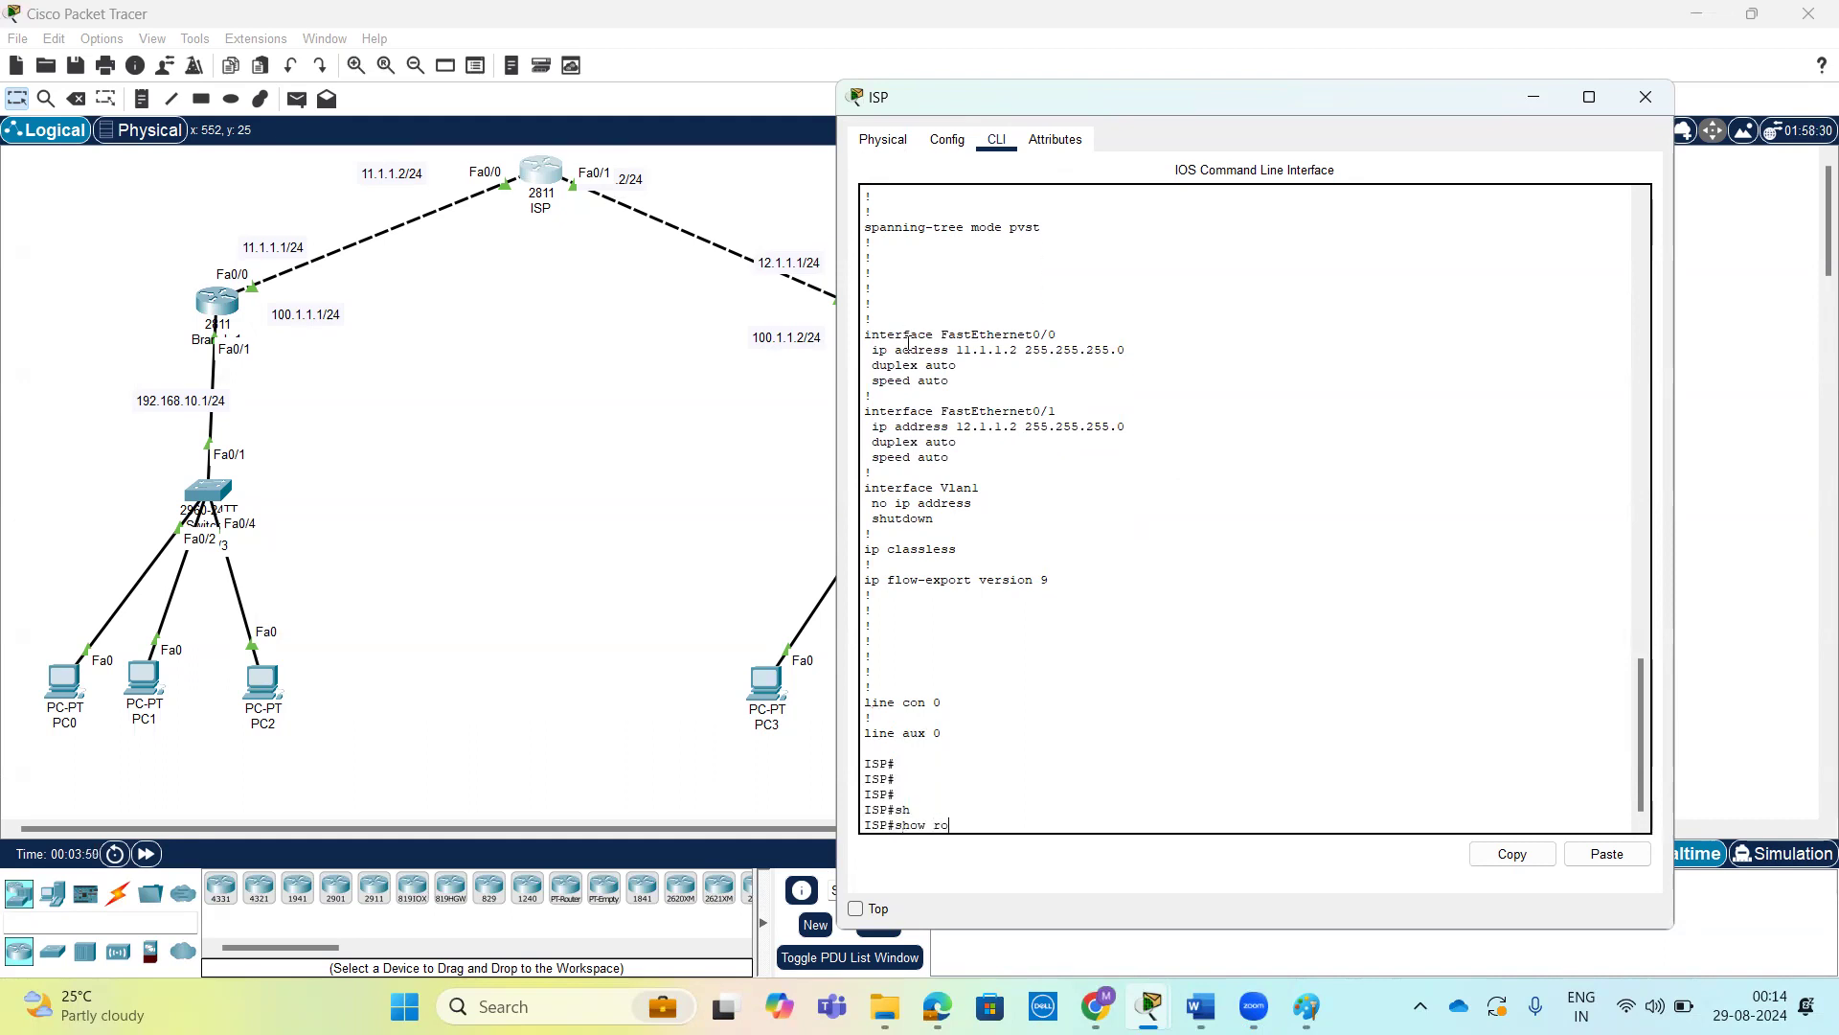
type("ip rou")
key("Tab")
key("Return")
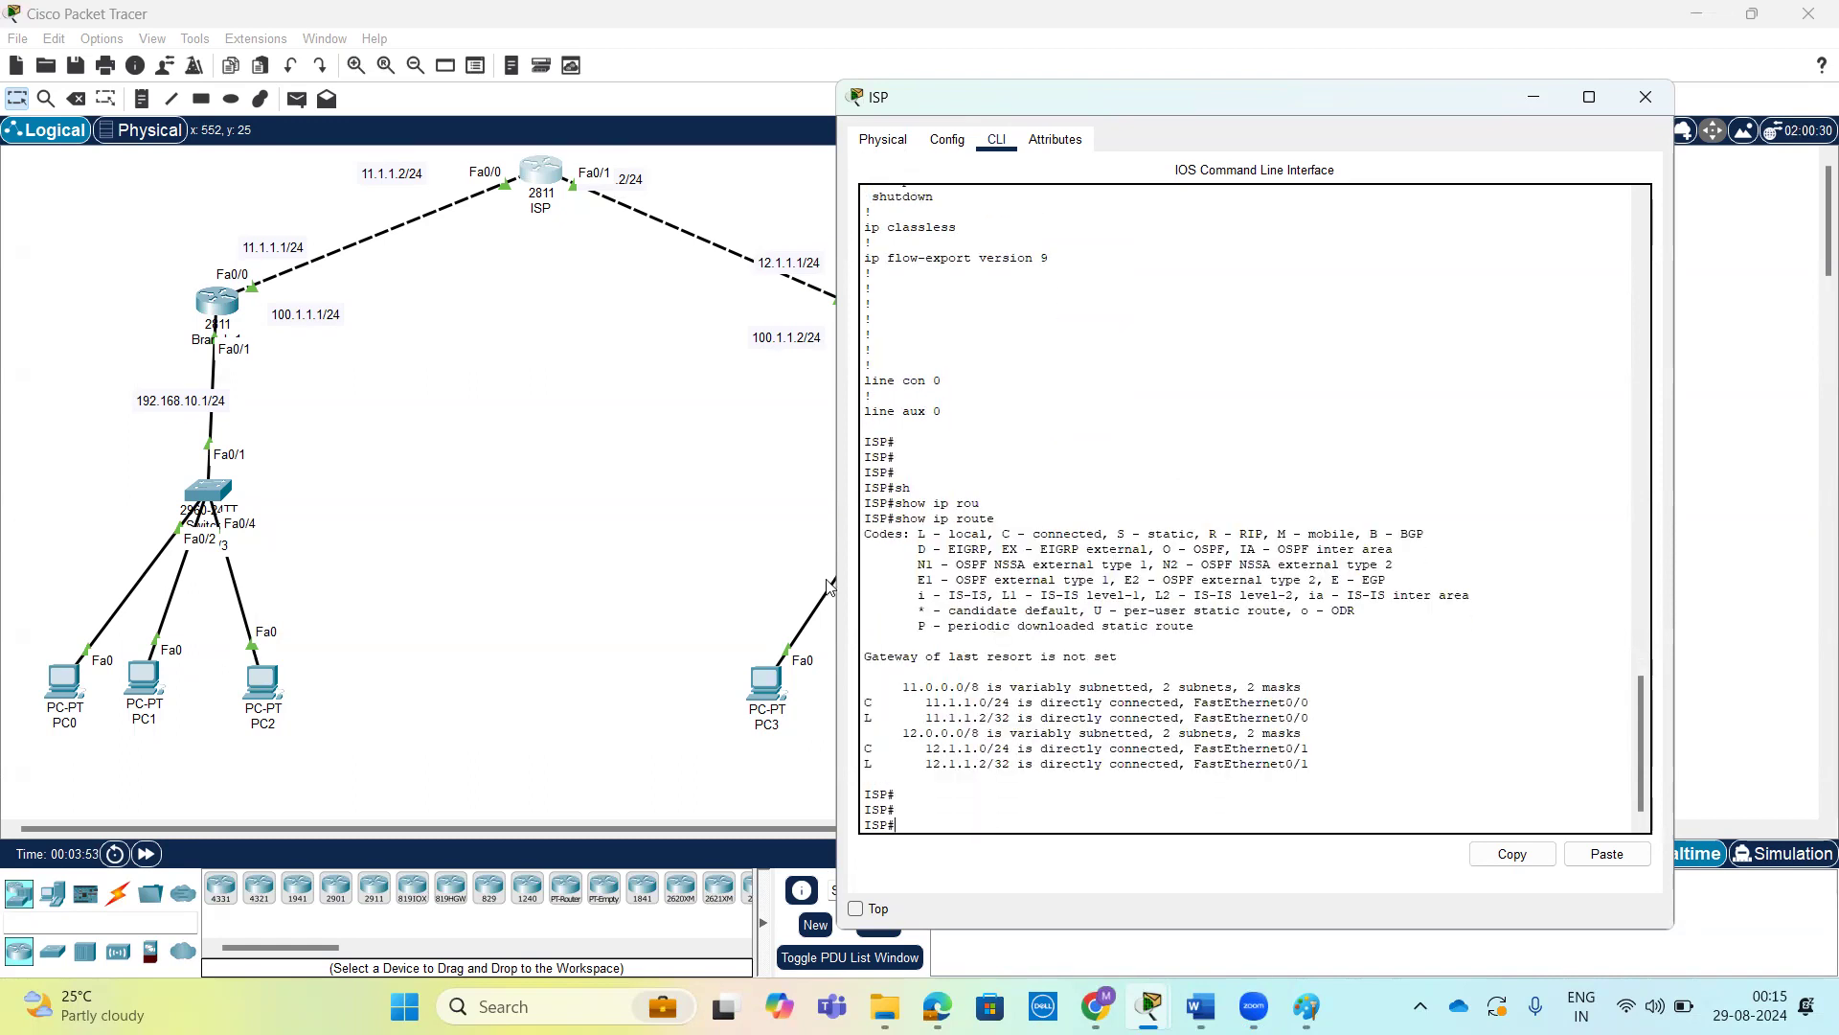
left_click_drag(1333, 771, 826, 685)
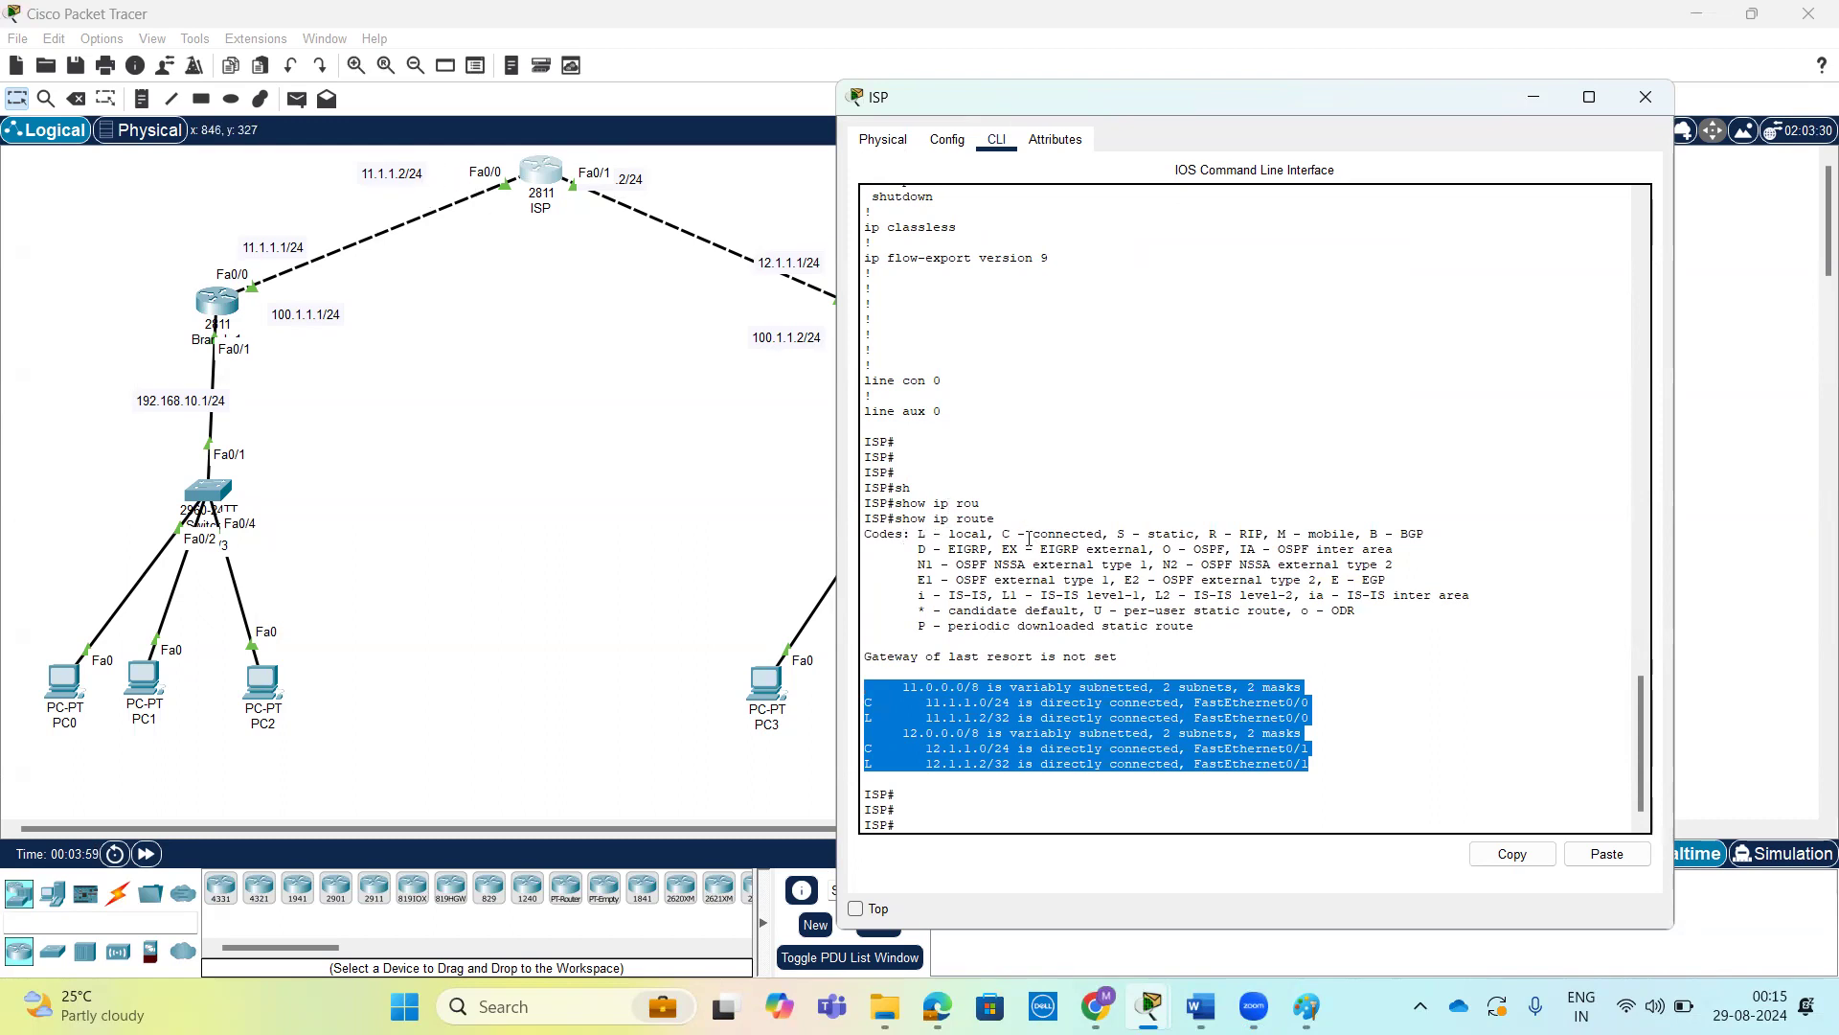
left_click(1646, 97)
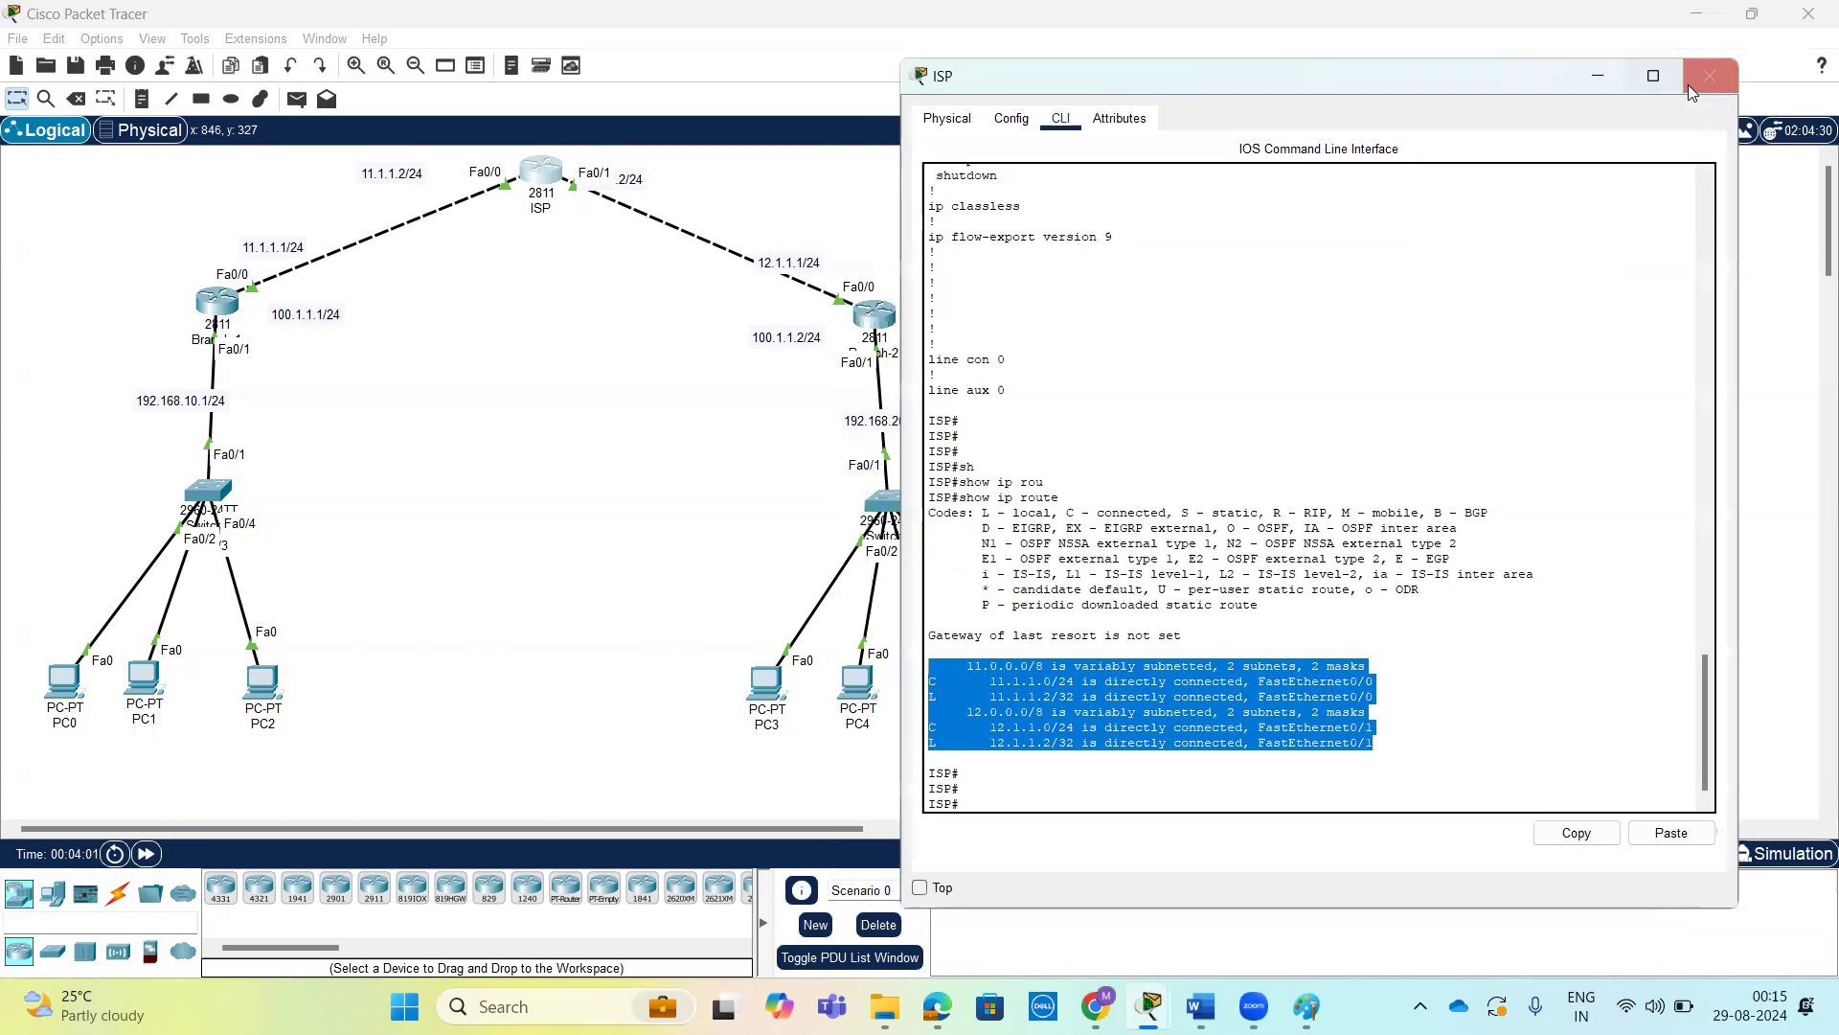
Ping Branch-1's WAN address 11.1.1.1 from the Branch-2 router and close the router's window.
left_click(876, 316)
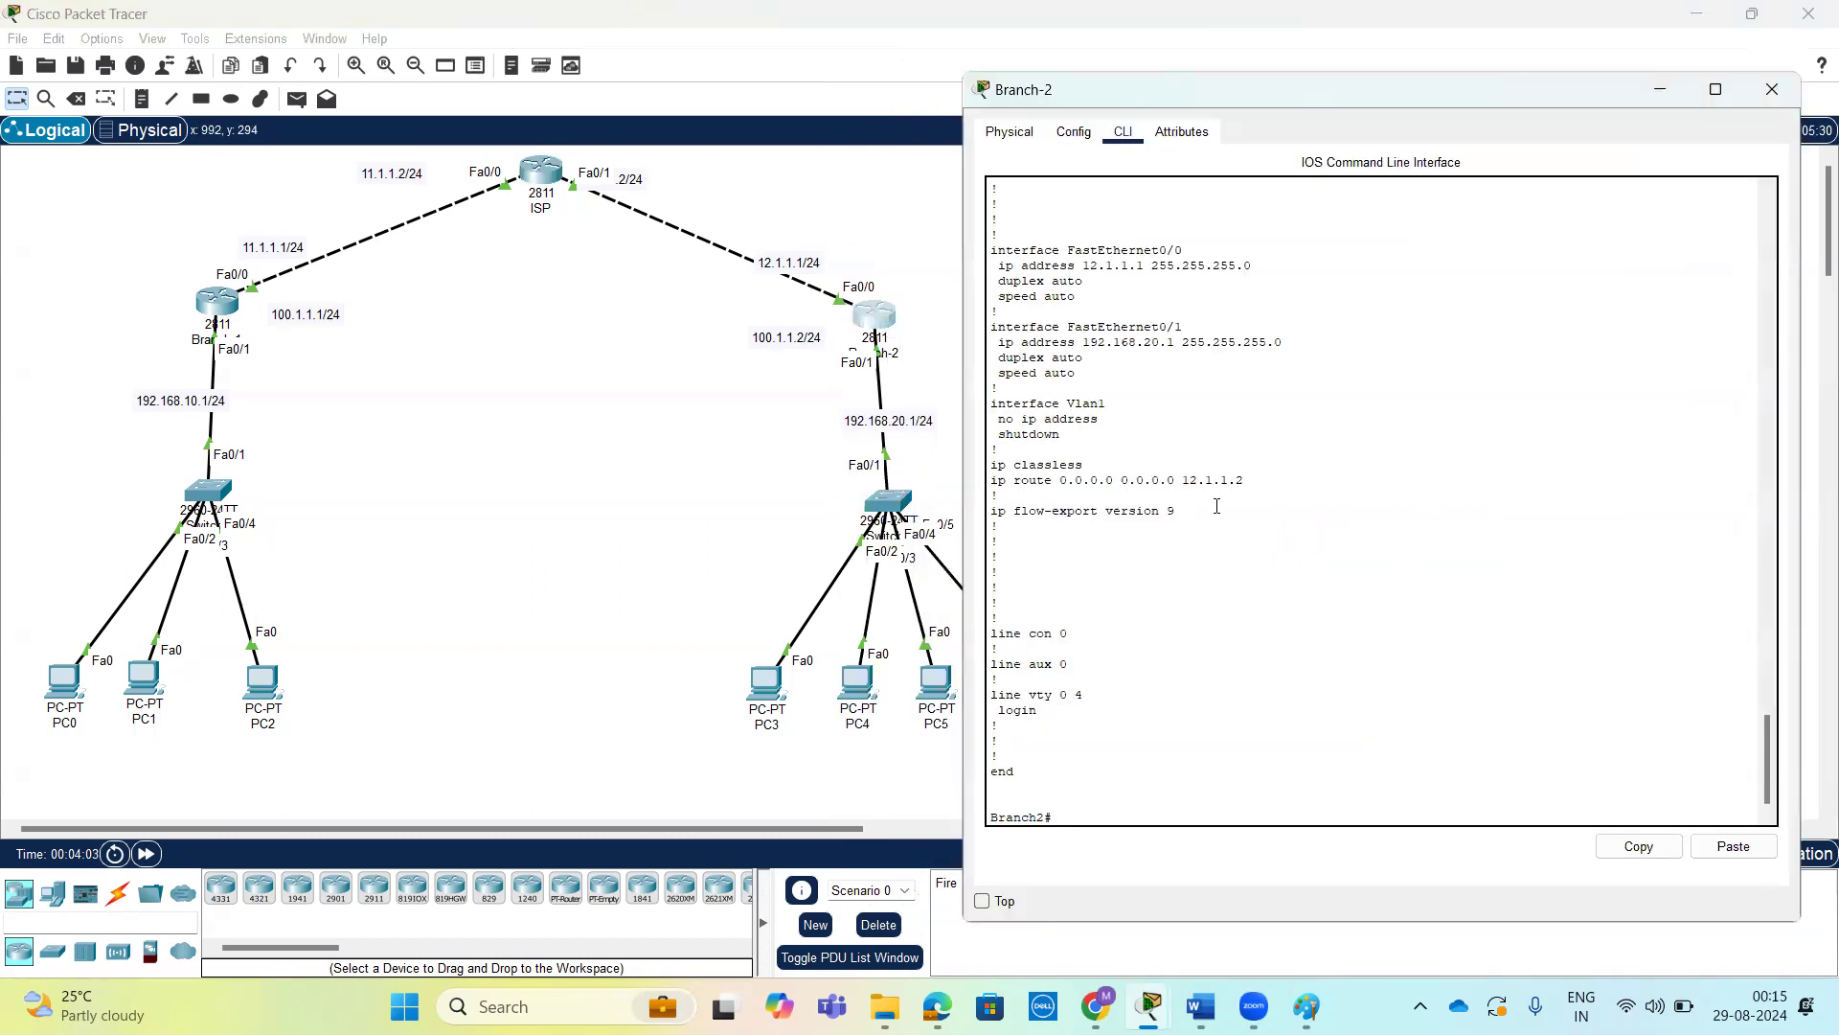
key("Return")
key("Return")
key("Return")
key("Return")
type("ping 11.1.1.1")
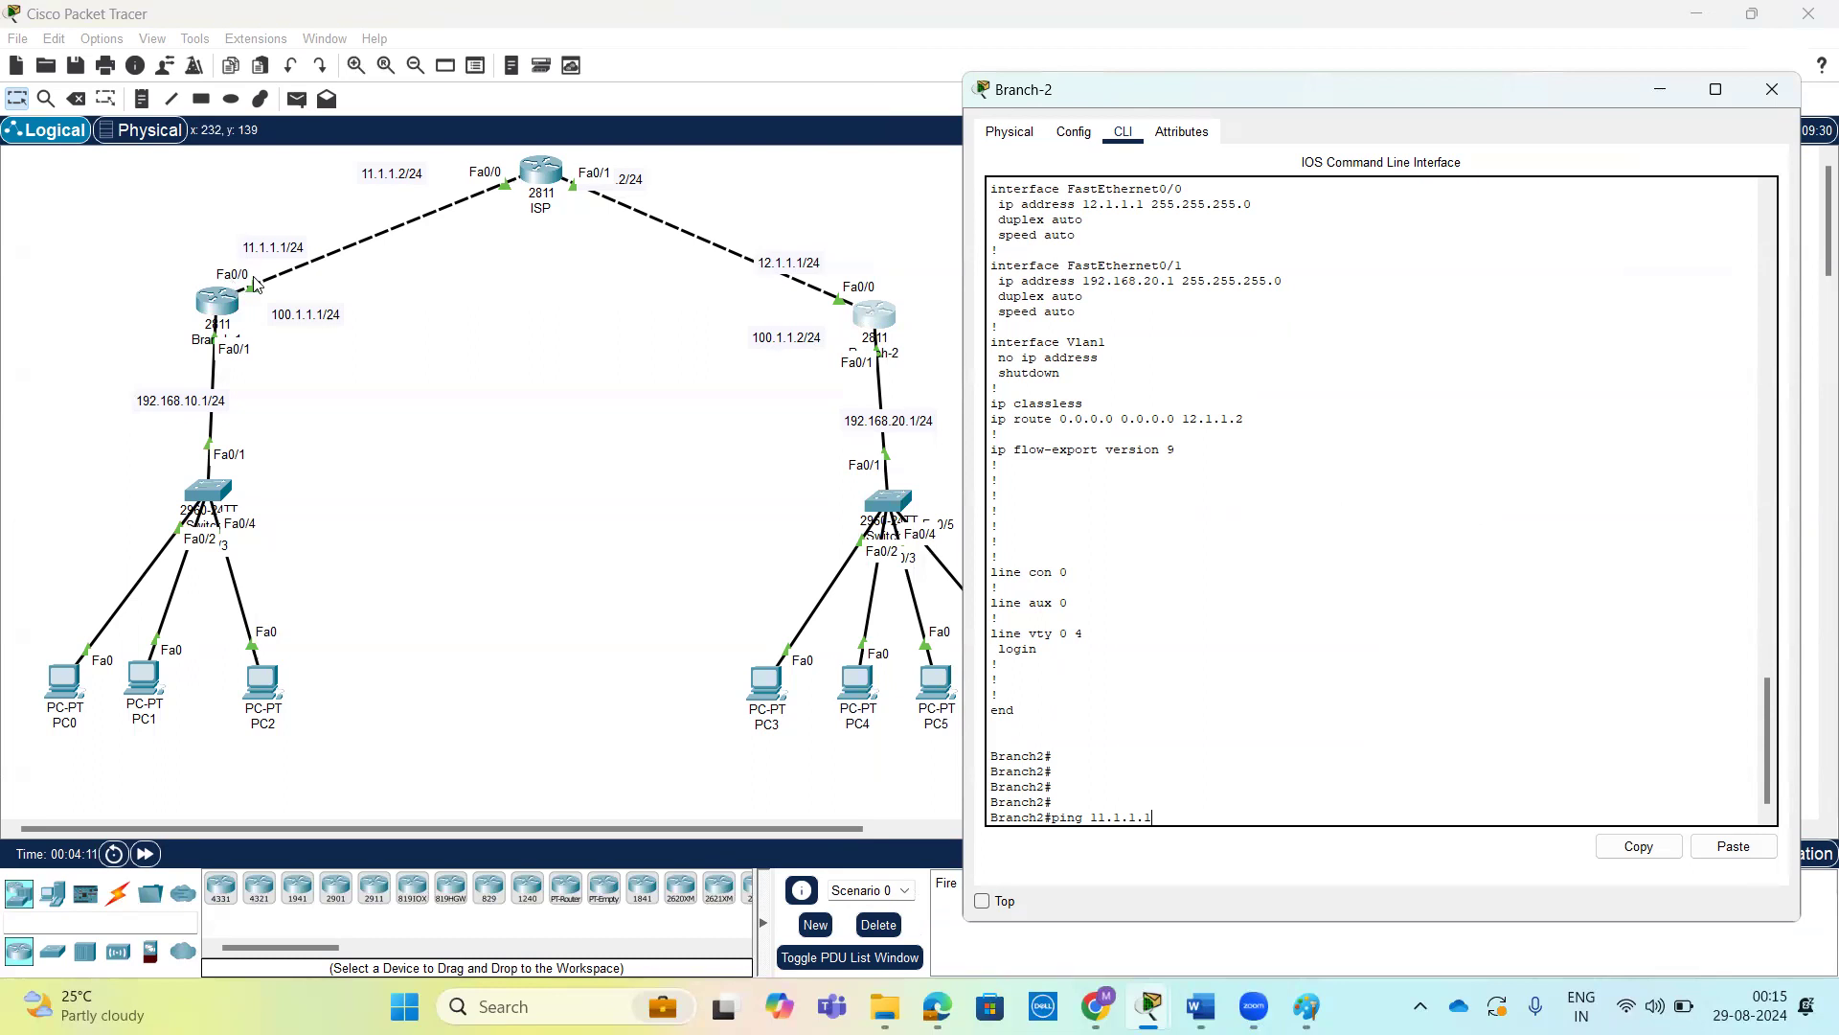
key("Return")
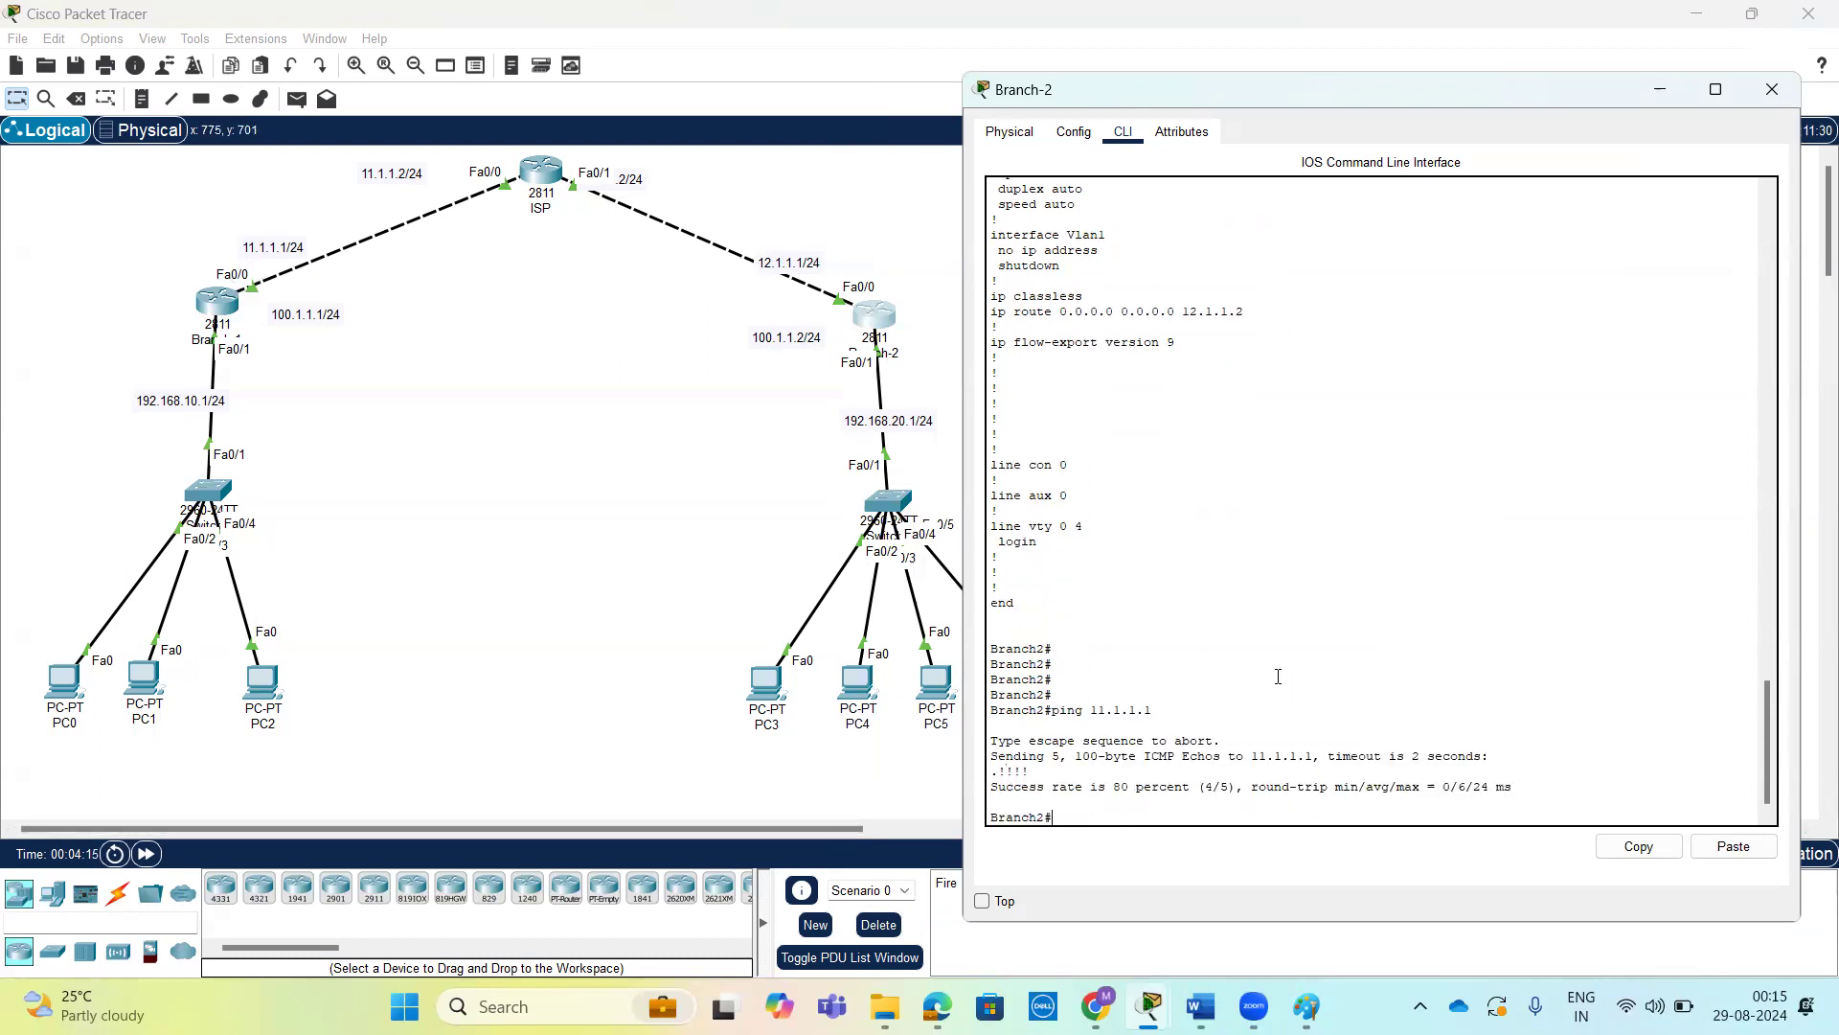
key("Return")
key("Return")
key("Return")
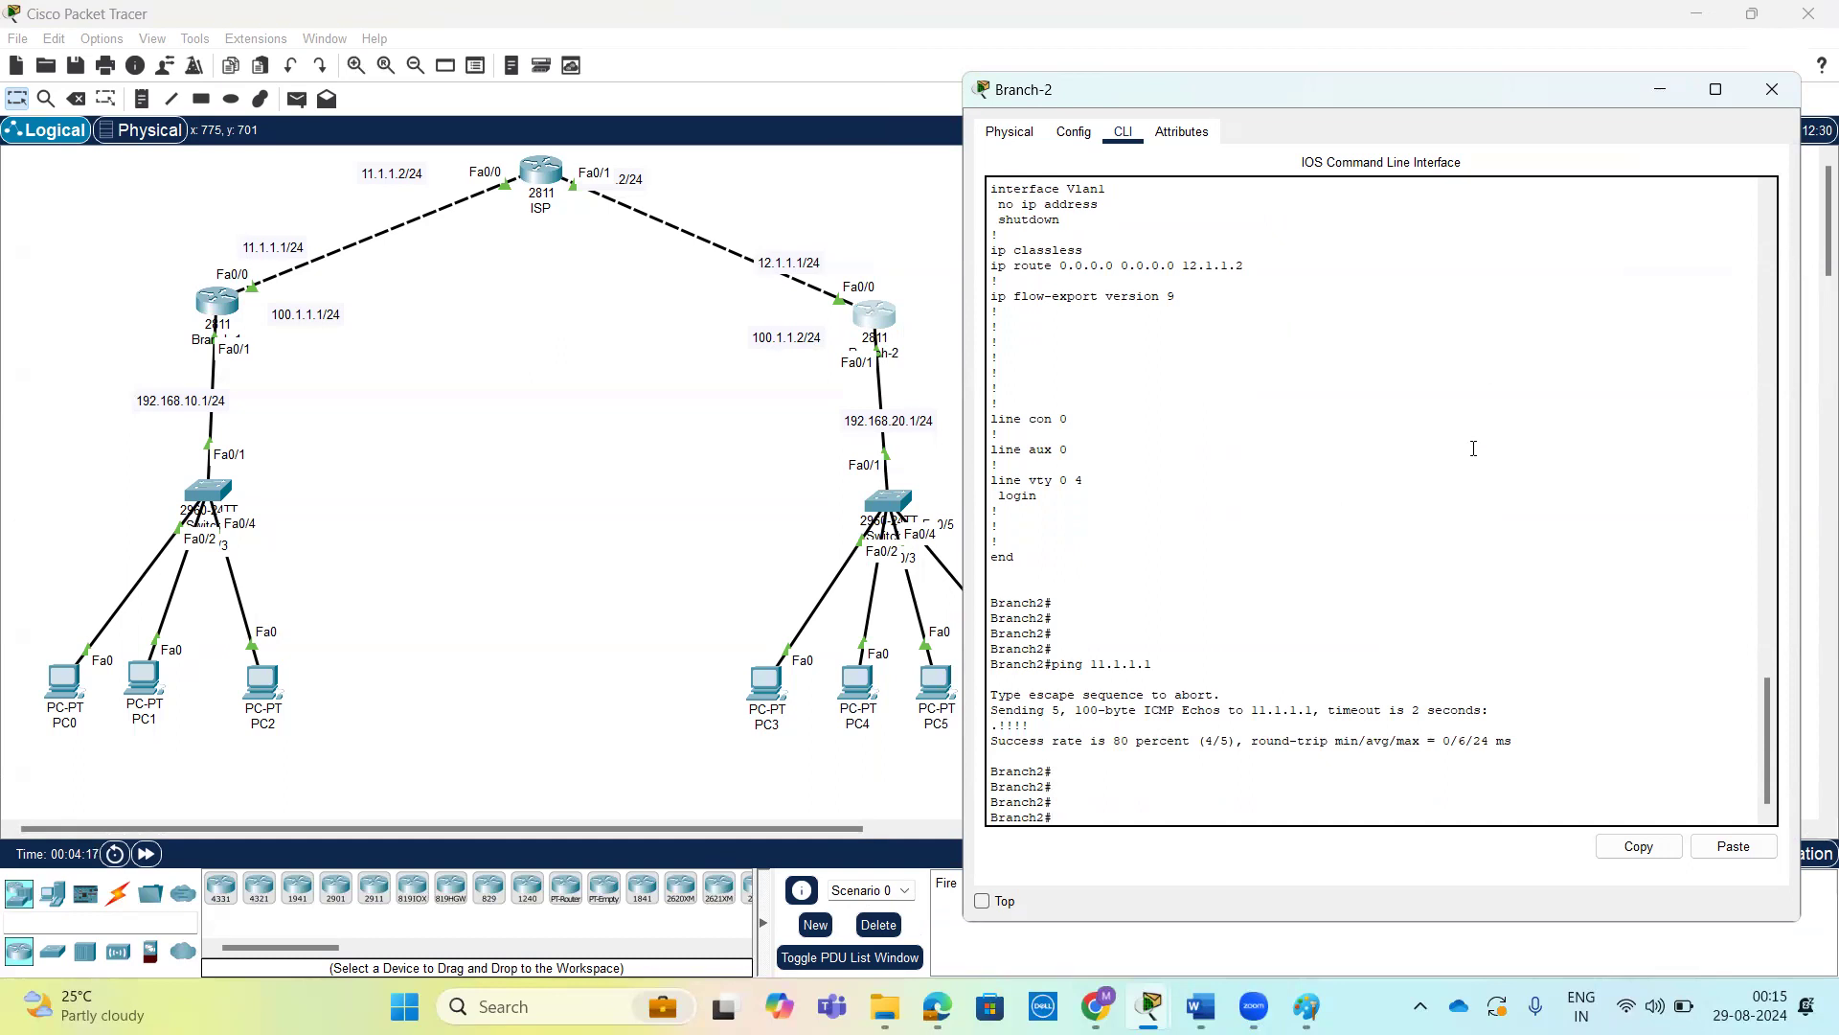
left_click(1772, 89)
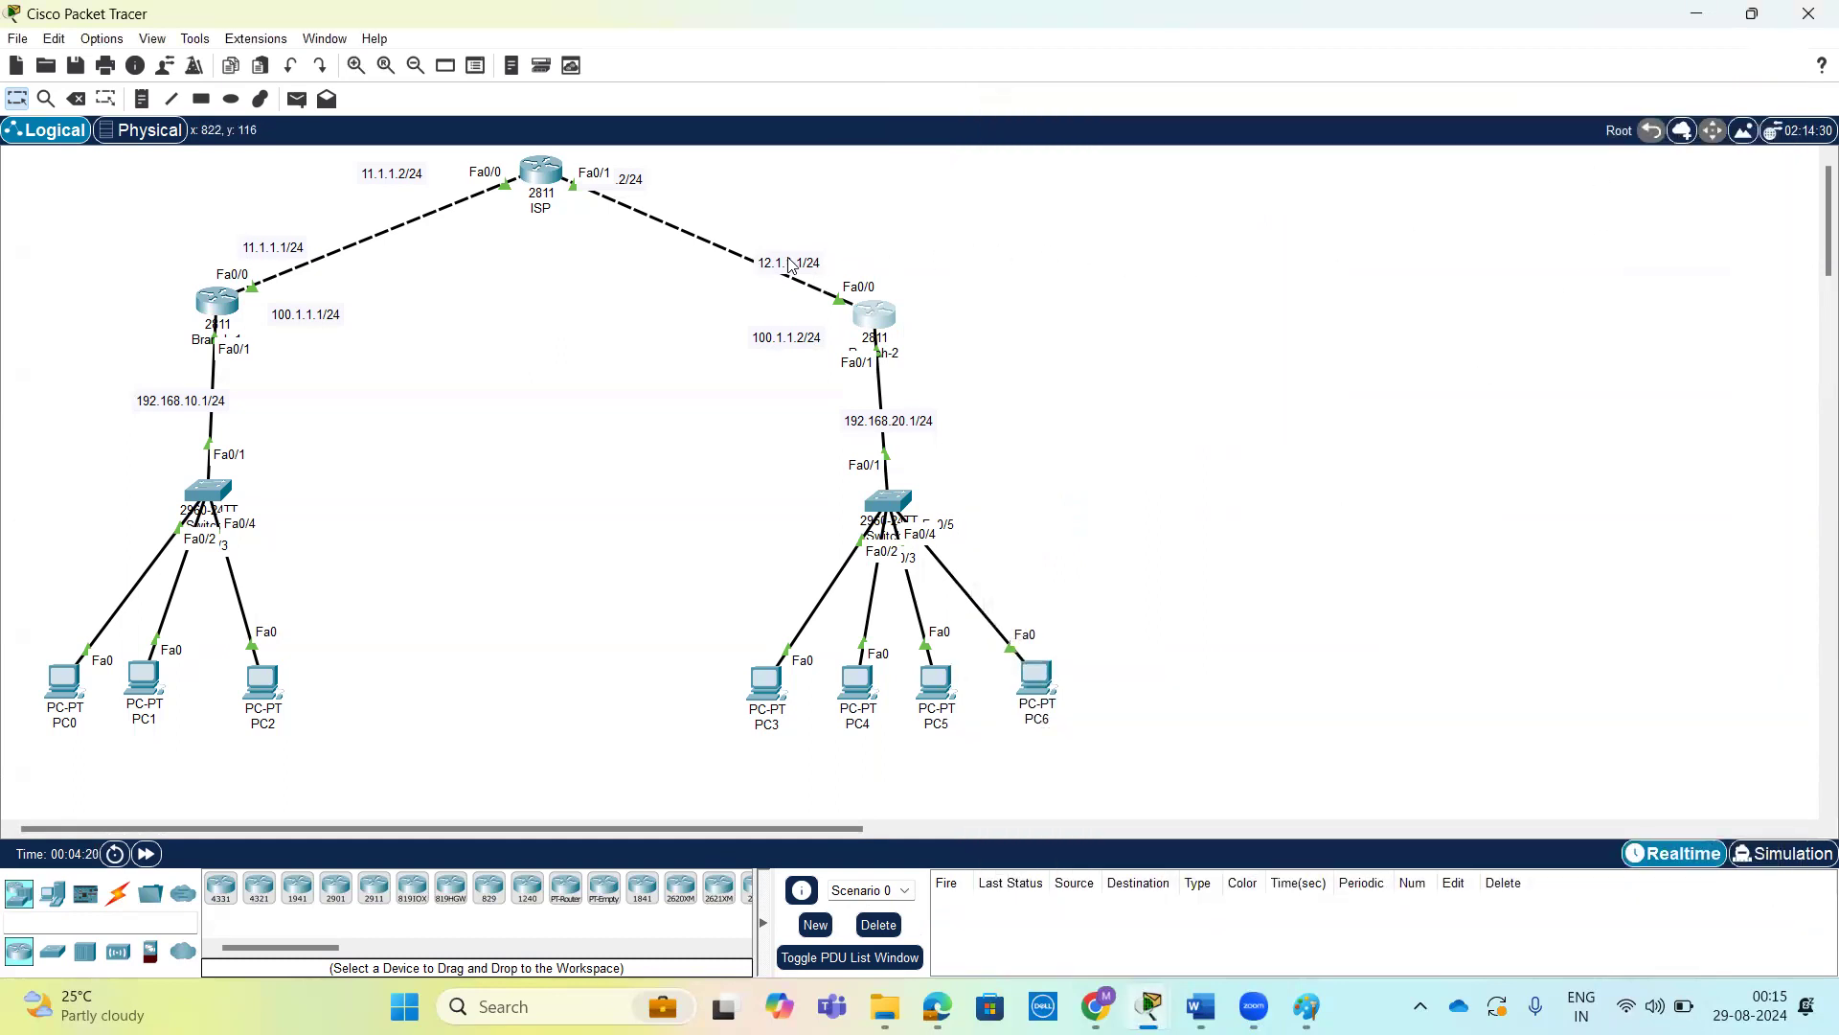
Open the command line of router Branch-1 and review its displayed interface addresses and default route.
left_click(221, 303)
left_click(1257, 502)
key("Return")
key("Return")
key("Return")
key("Return")
key("Return")
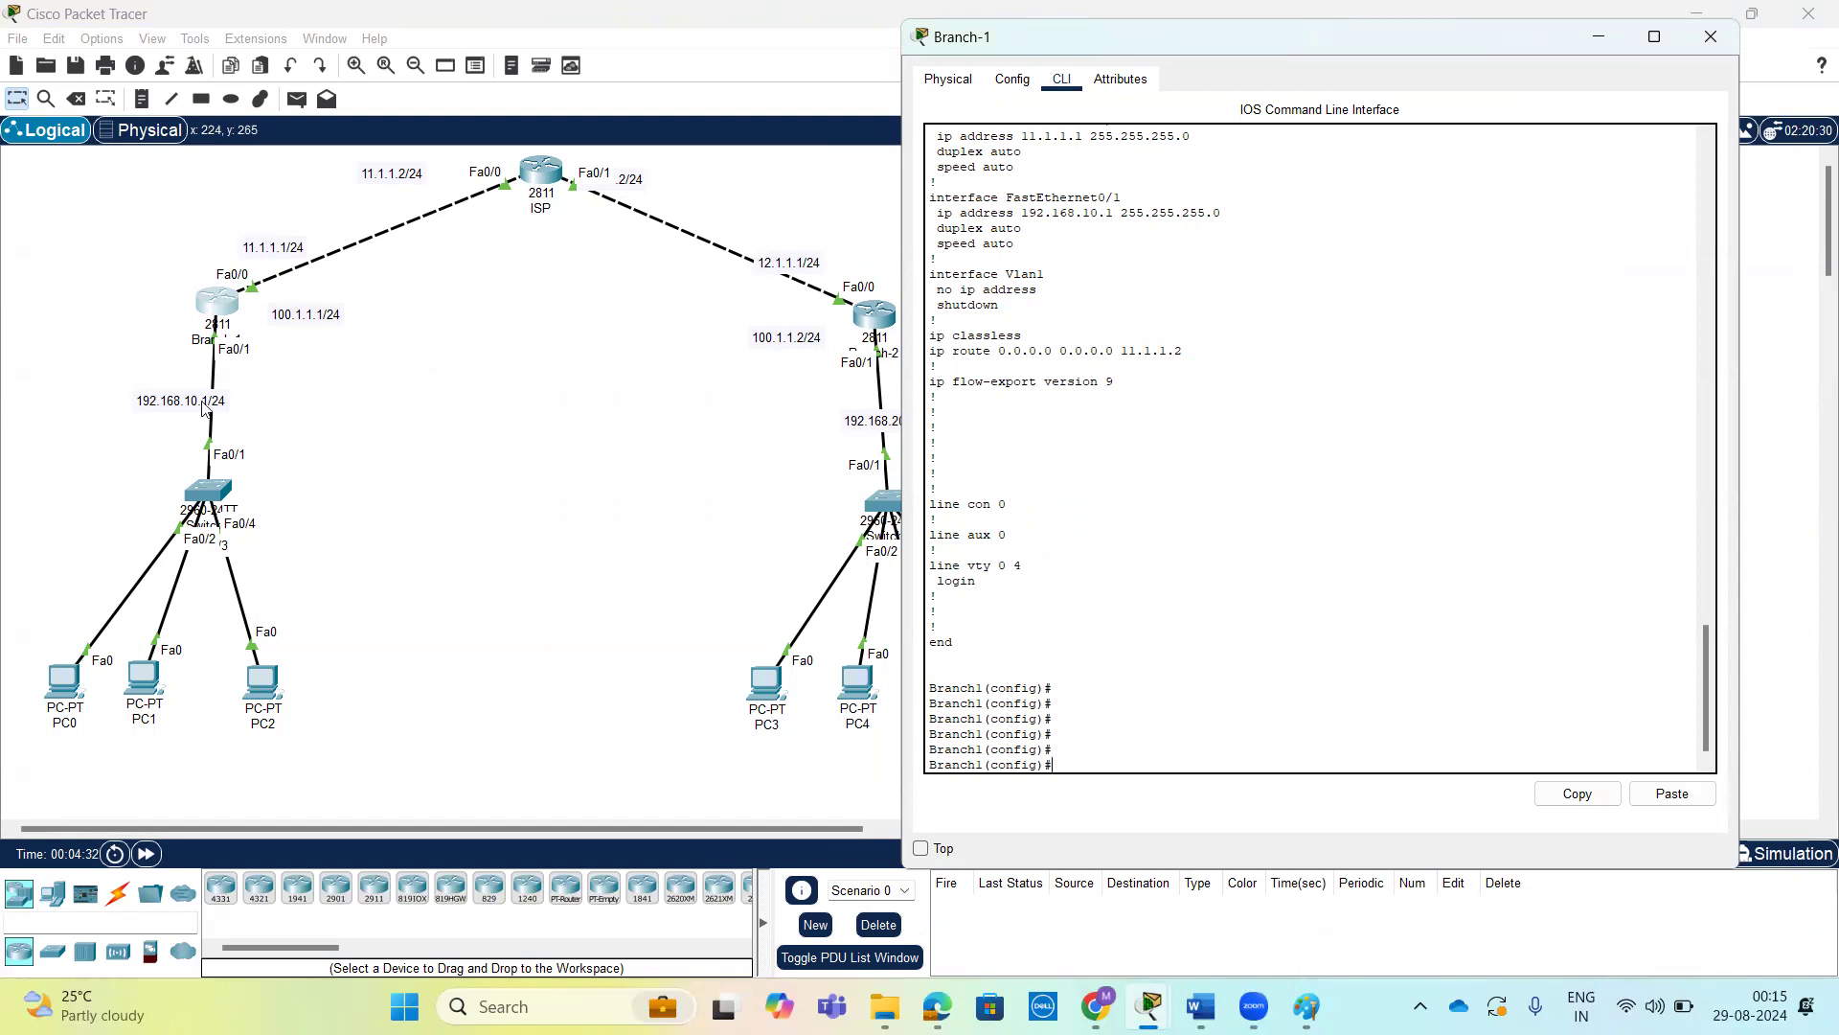
Move the 192.168.10.1/24 and 192.168.20.1/24 labels slightly upward, closer to the Fa0/1 ports of the branch routers.
mouse_move(168, 404)
left_mouse_down()
mouse_move(164, 386)
mouse_move(193, 390)
mouse_move(174, 387)
left_mouse_up()
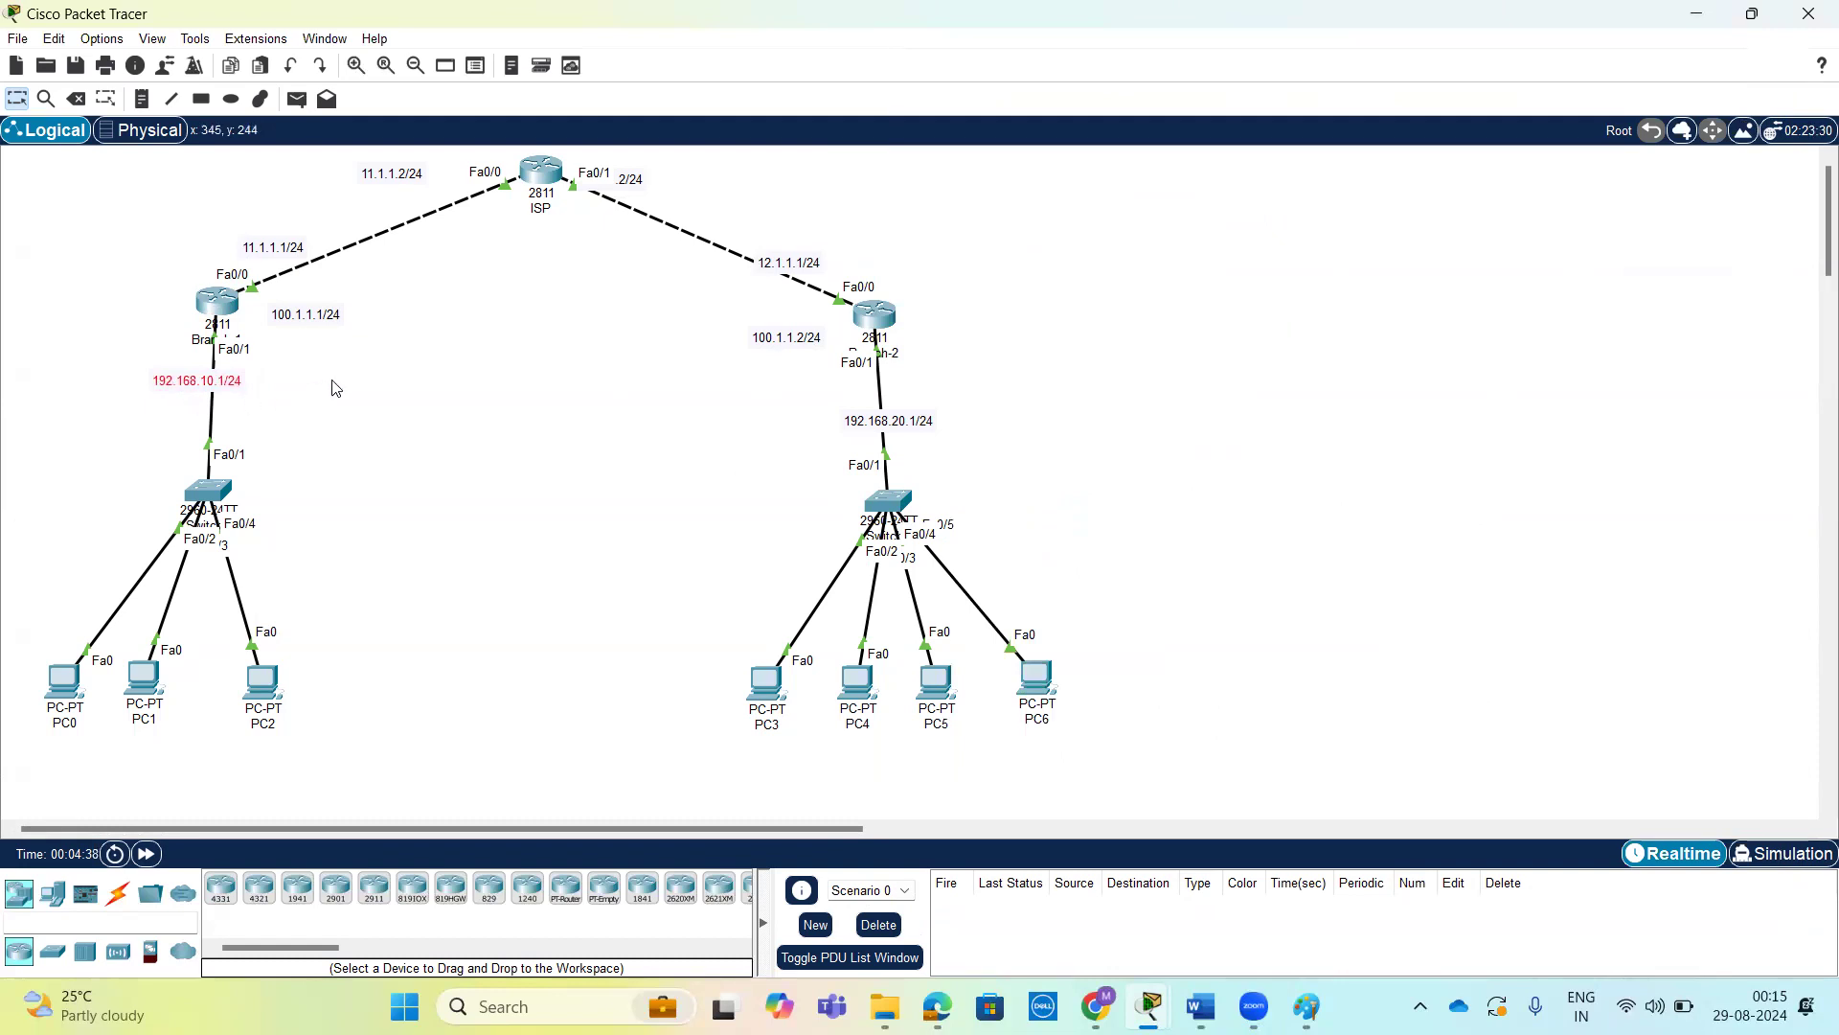
left_click_drag(859, 428, 860, 397)
left_click(607, 440)
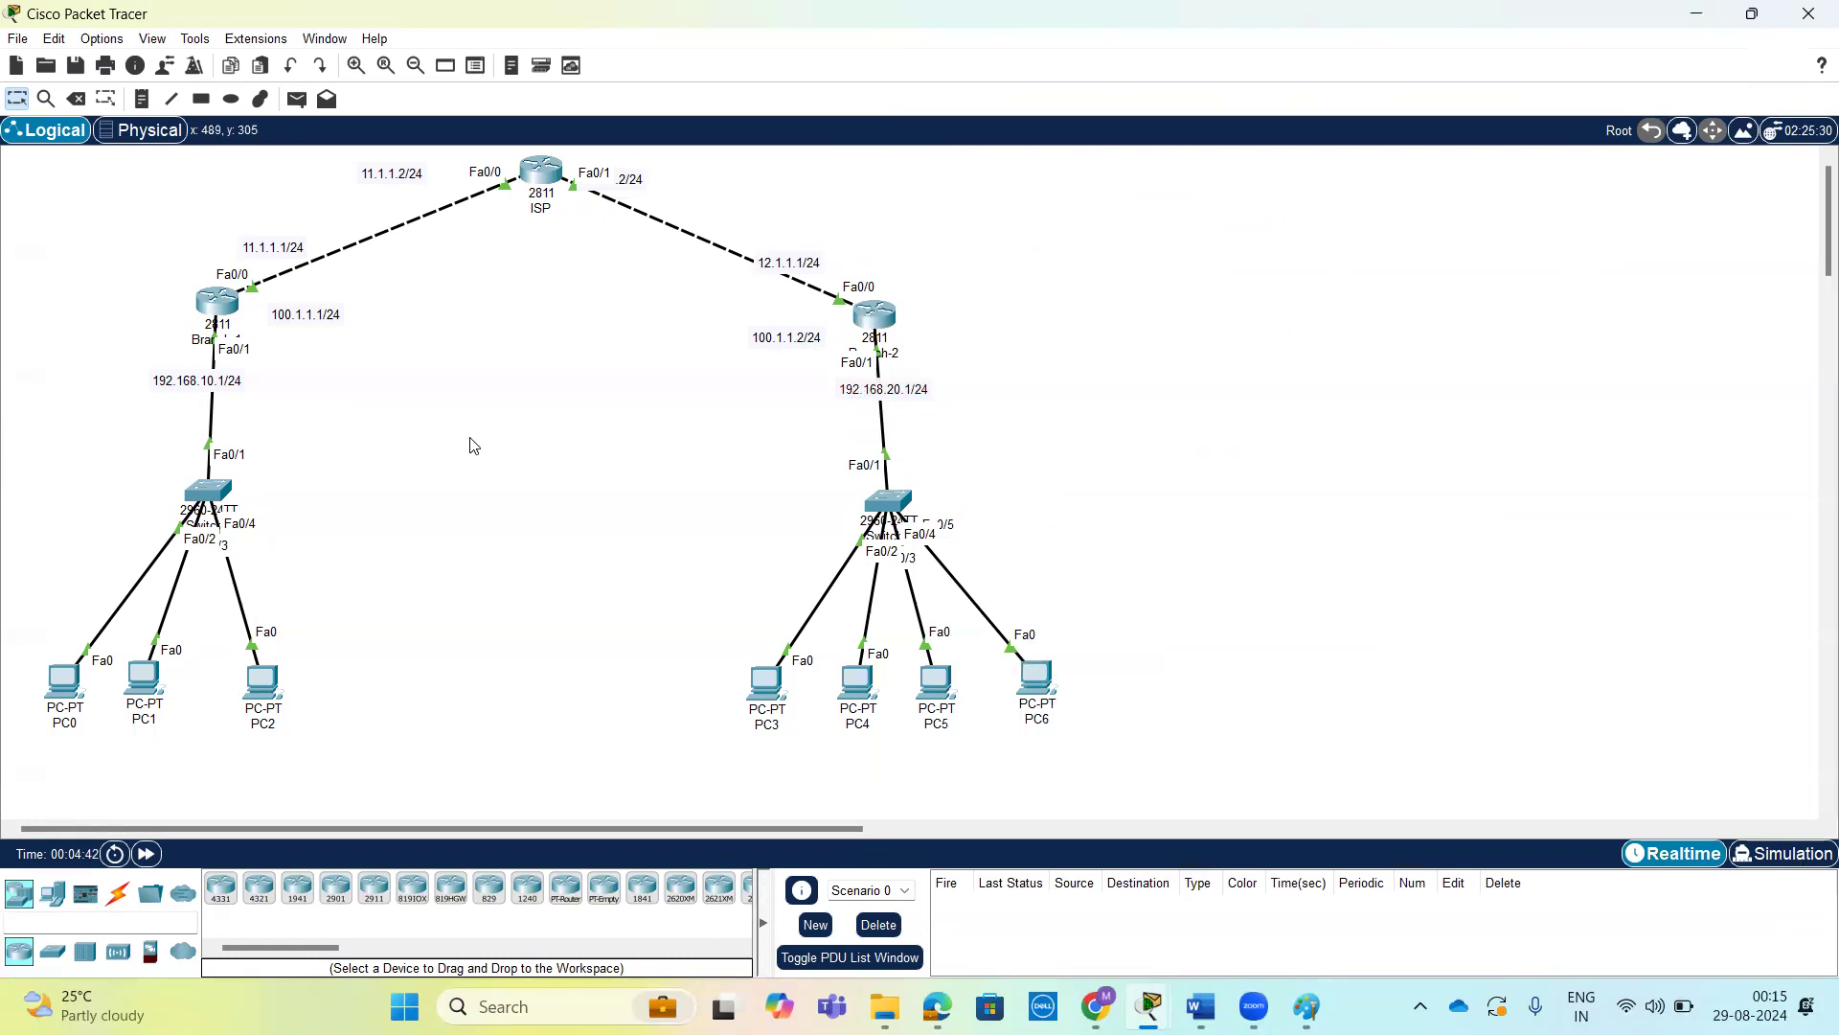
Open router Branch-1's command line, start access list 100 in configuration mode, and list the available rule actions.
left_click(217, 303)
key("Return")
key("Return")
key("Return")
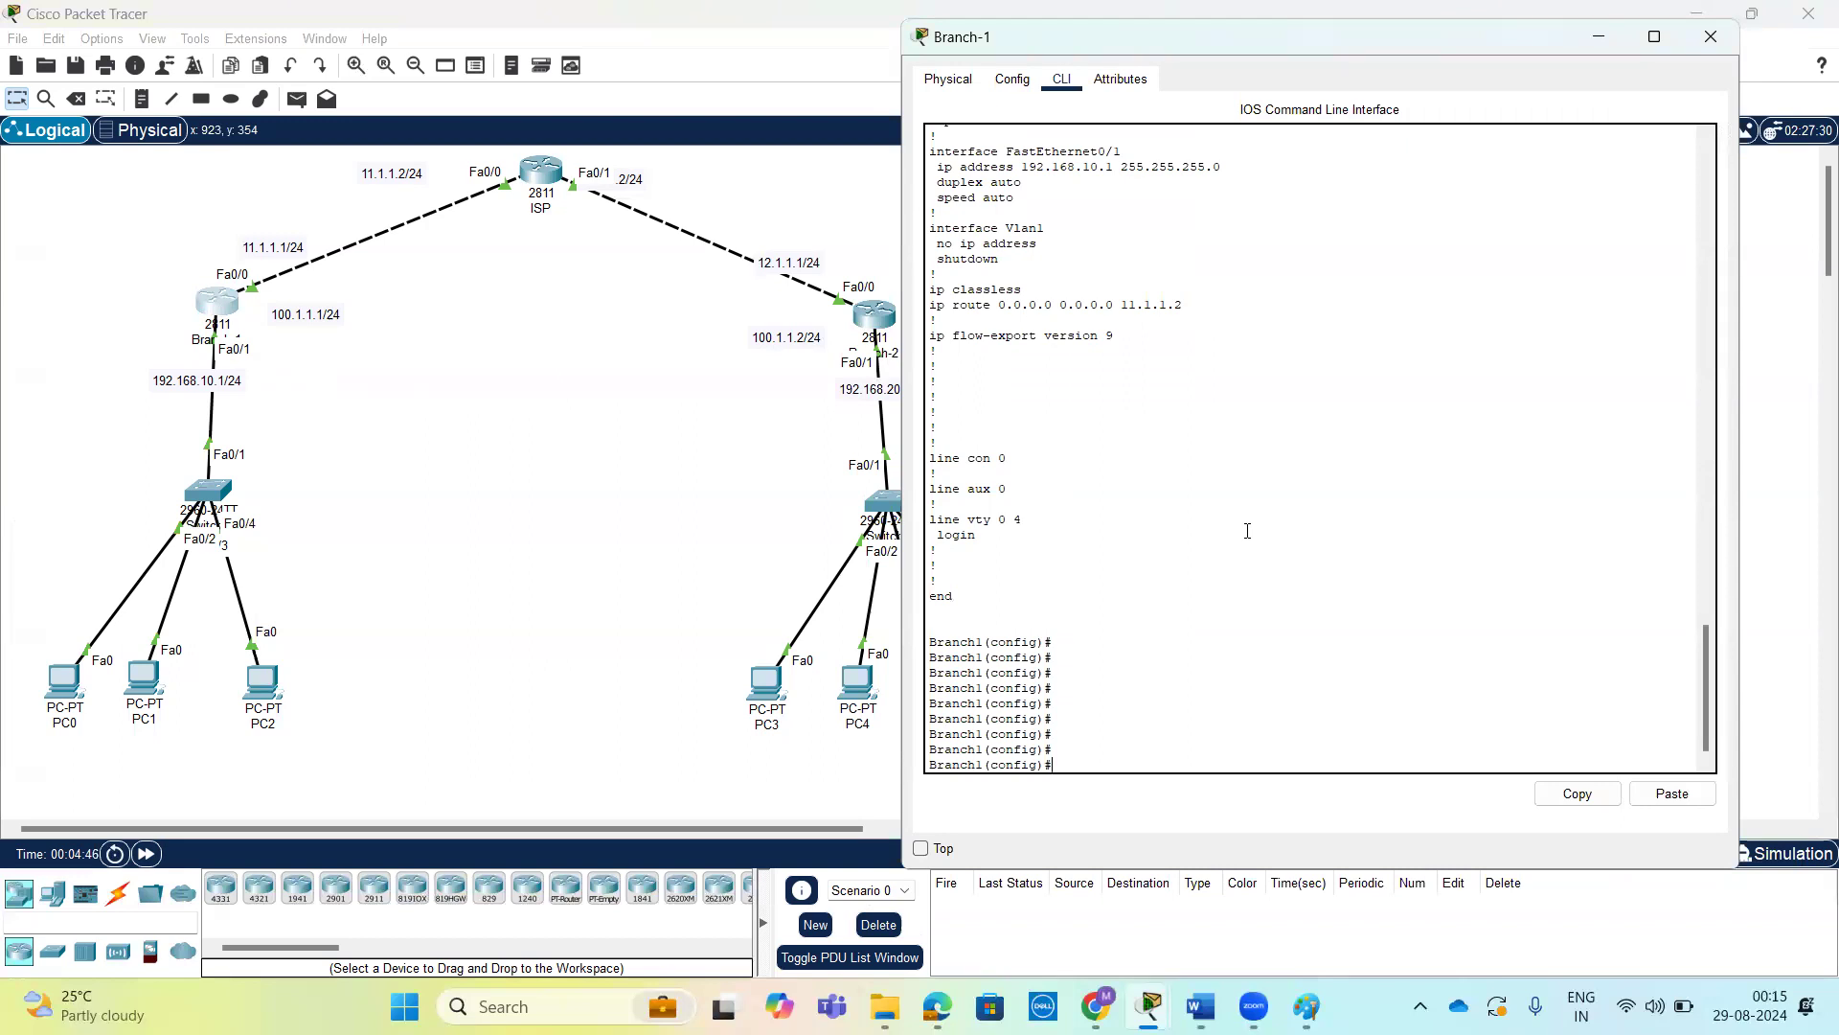
type("ac")
key("Tab")
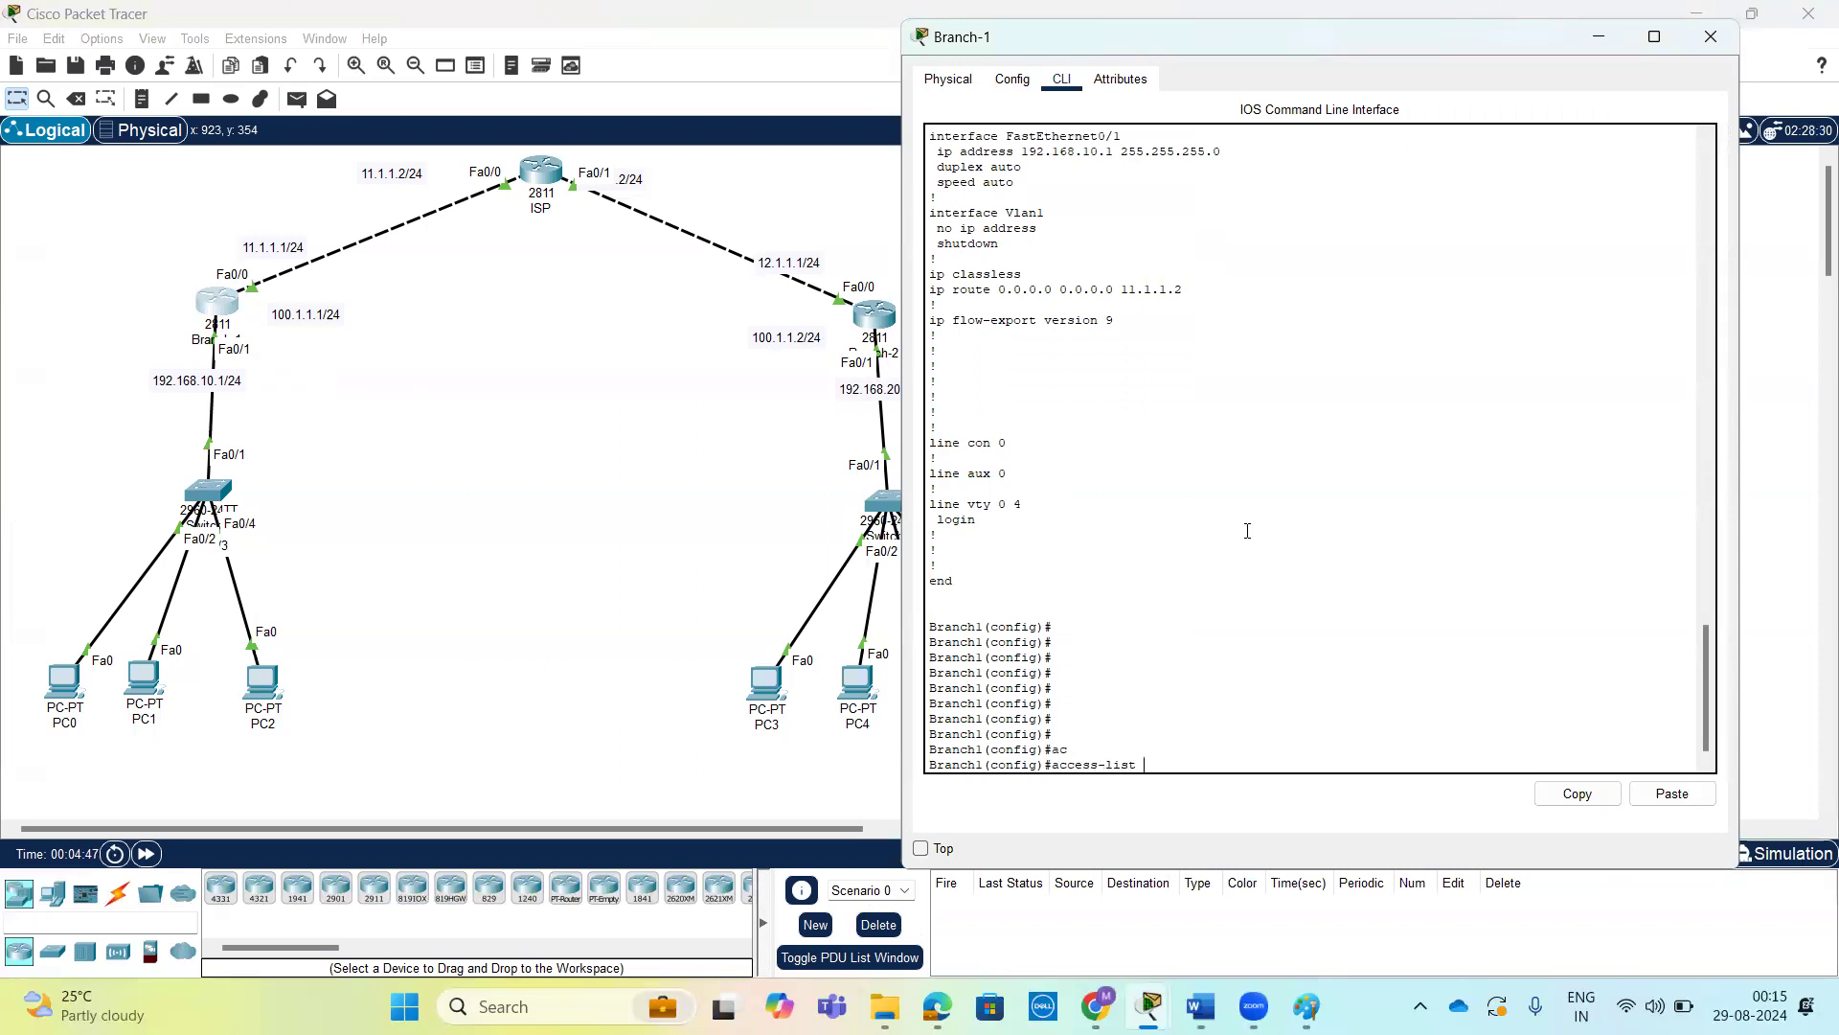
type("100 ?")
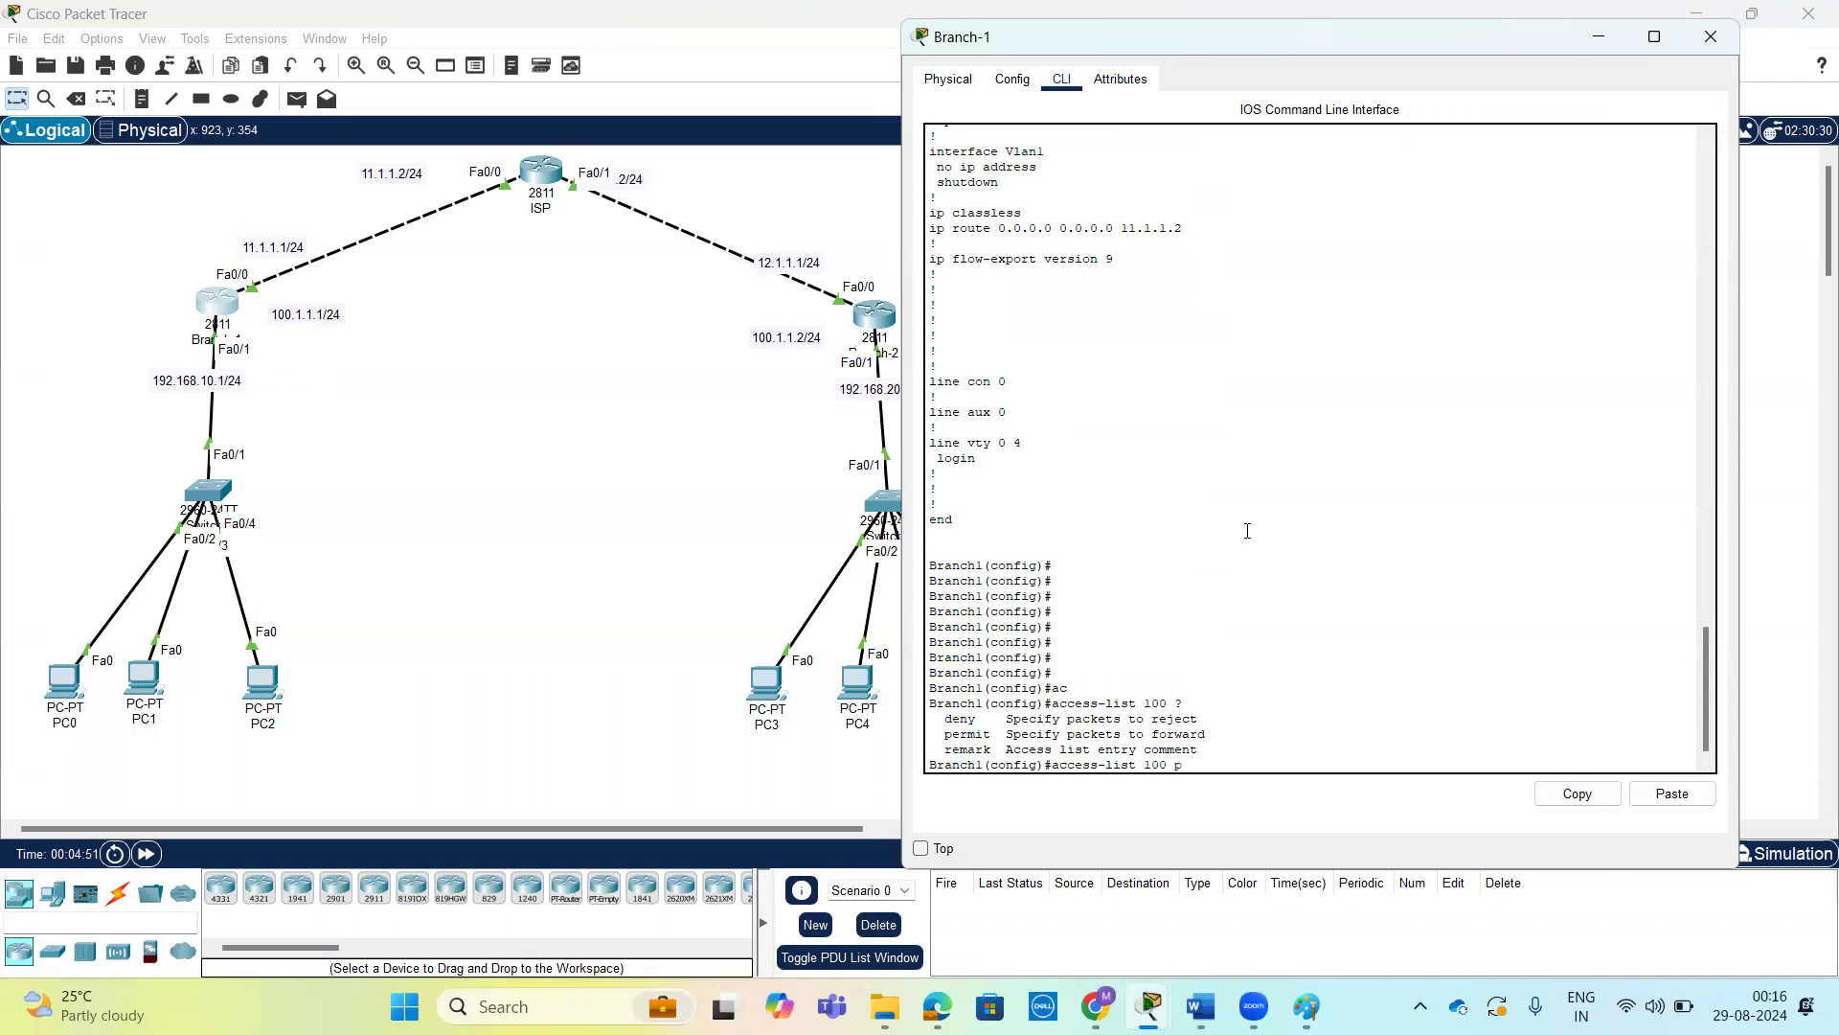
type("p")
Make the access list 100 rule permit the IP protocol and list the available source options.
key("Tab")
type("i")
key("Tab")
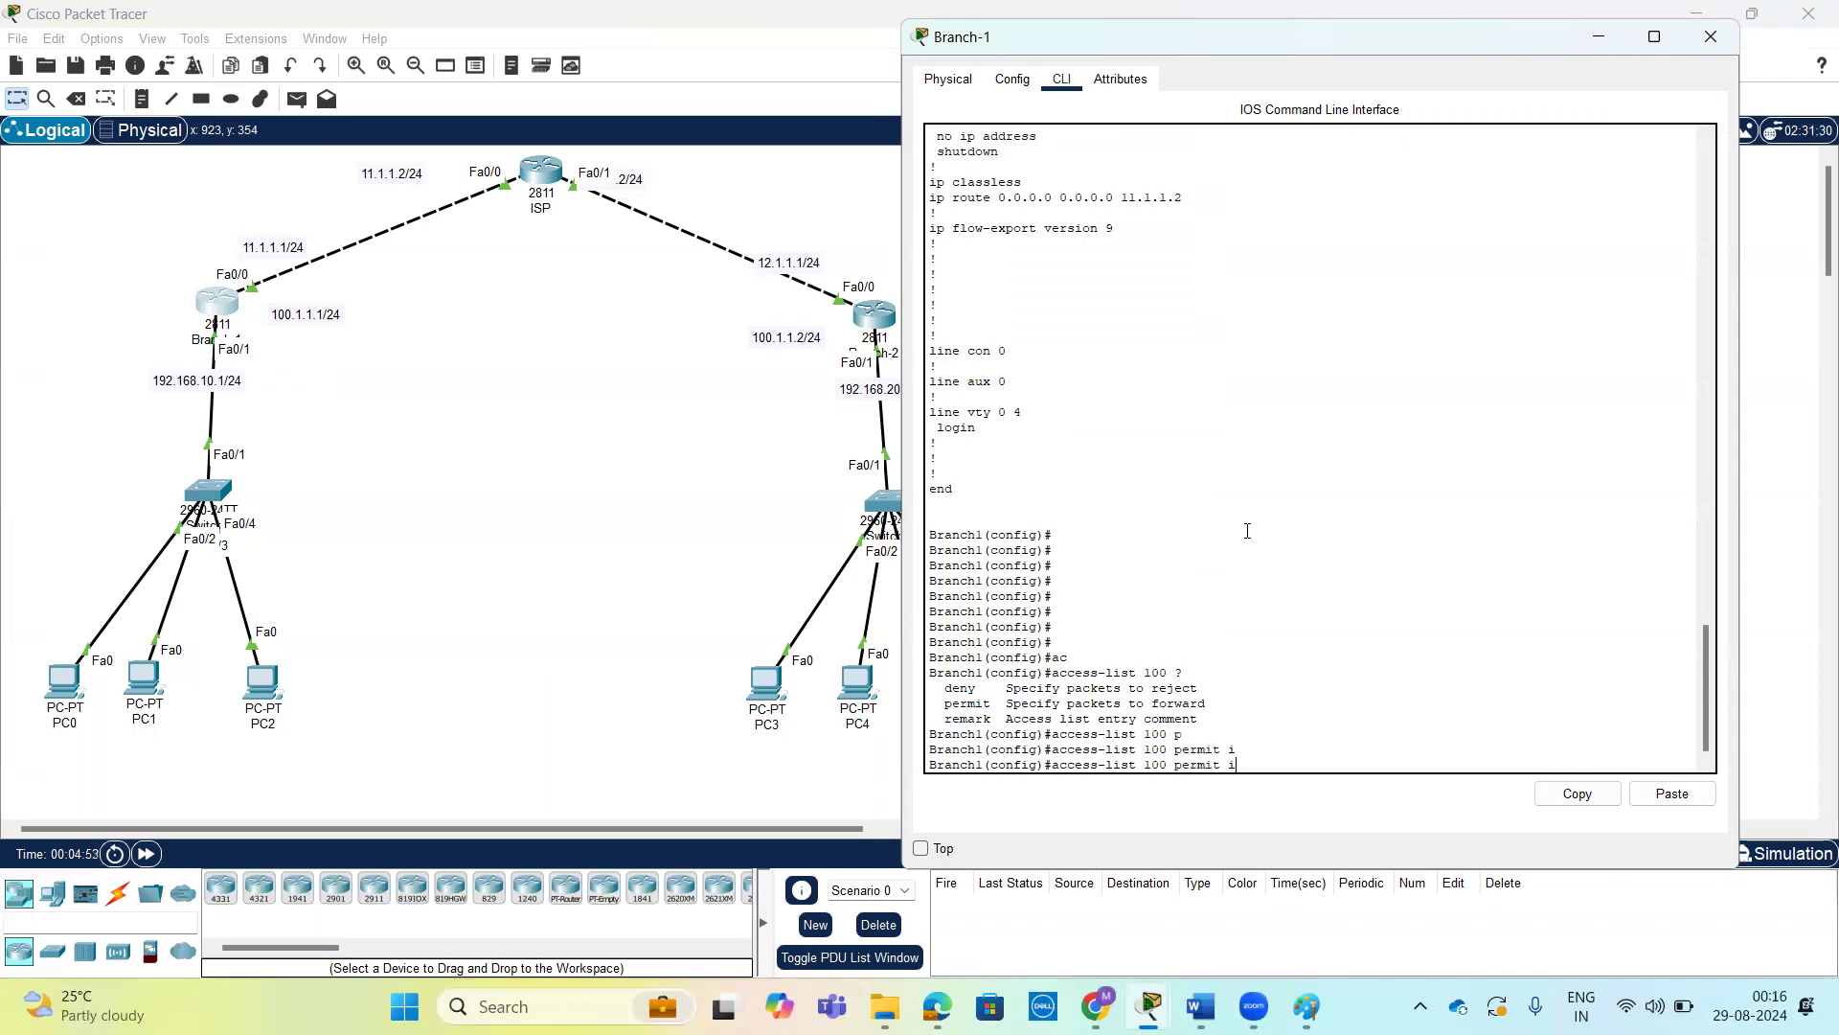
type("p")
key("Tab")
type("?")
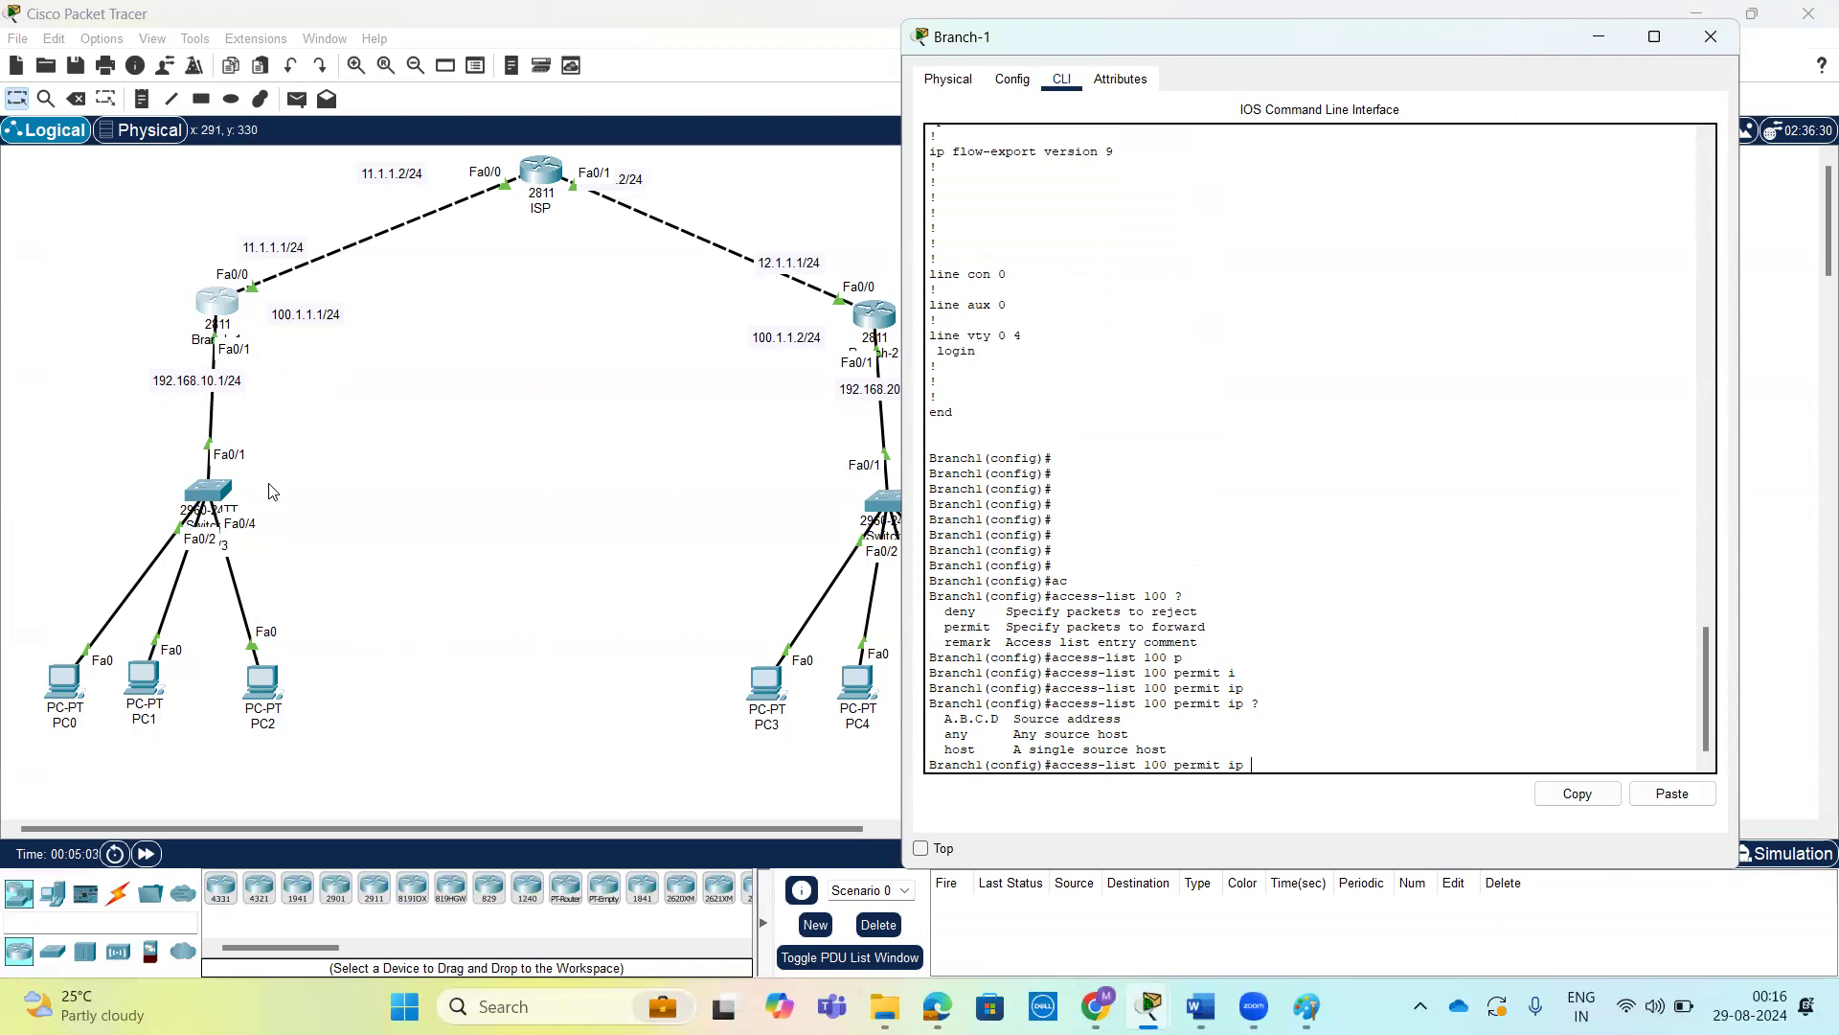
Enter source network 192.168.10.0 with wildcard 0.0.0.255 in the rule, list the destination options, and move the Branch-1 window off the topology.
type("2.168.10.0 ?0.0.0.255")
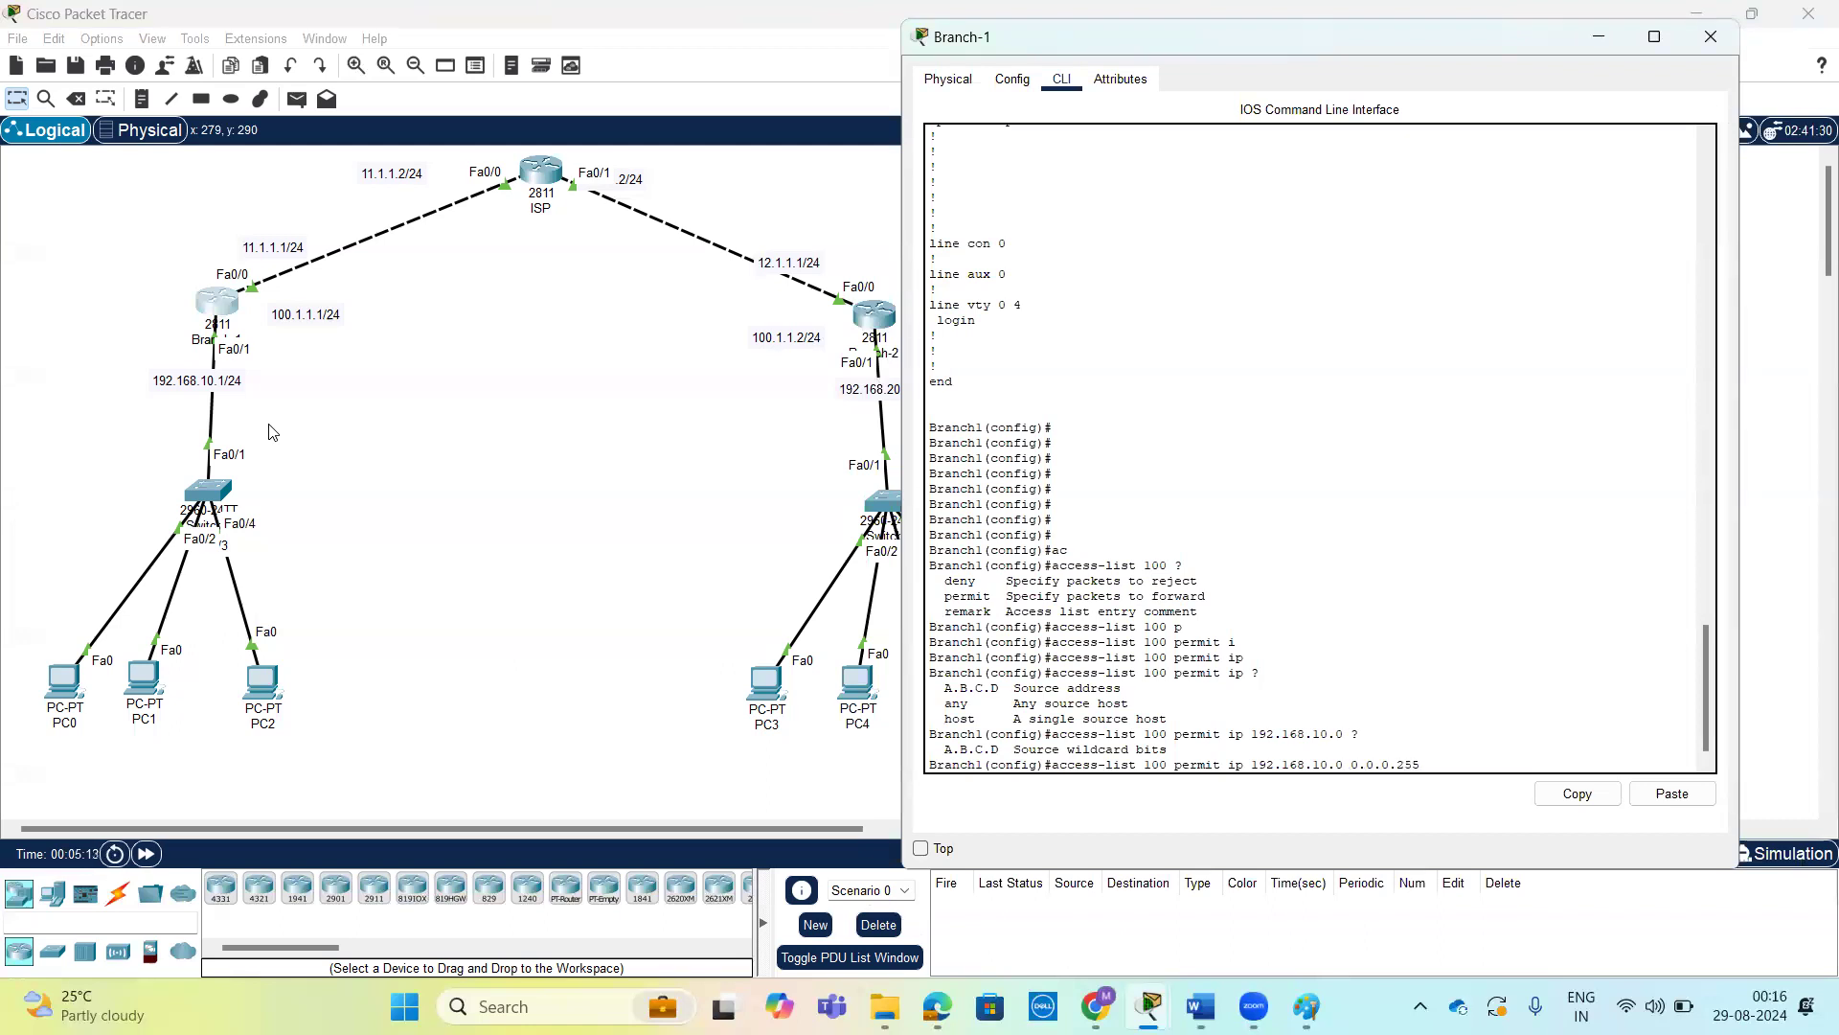
type("?")
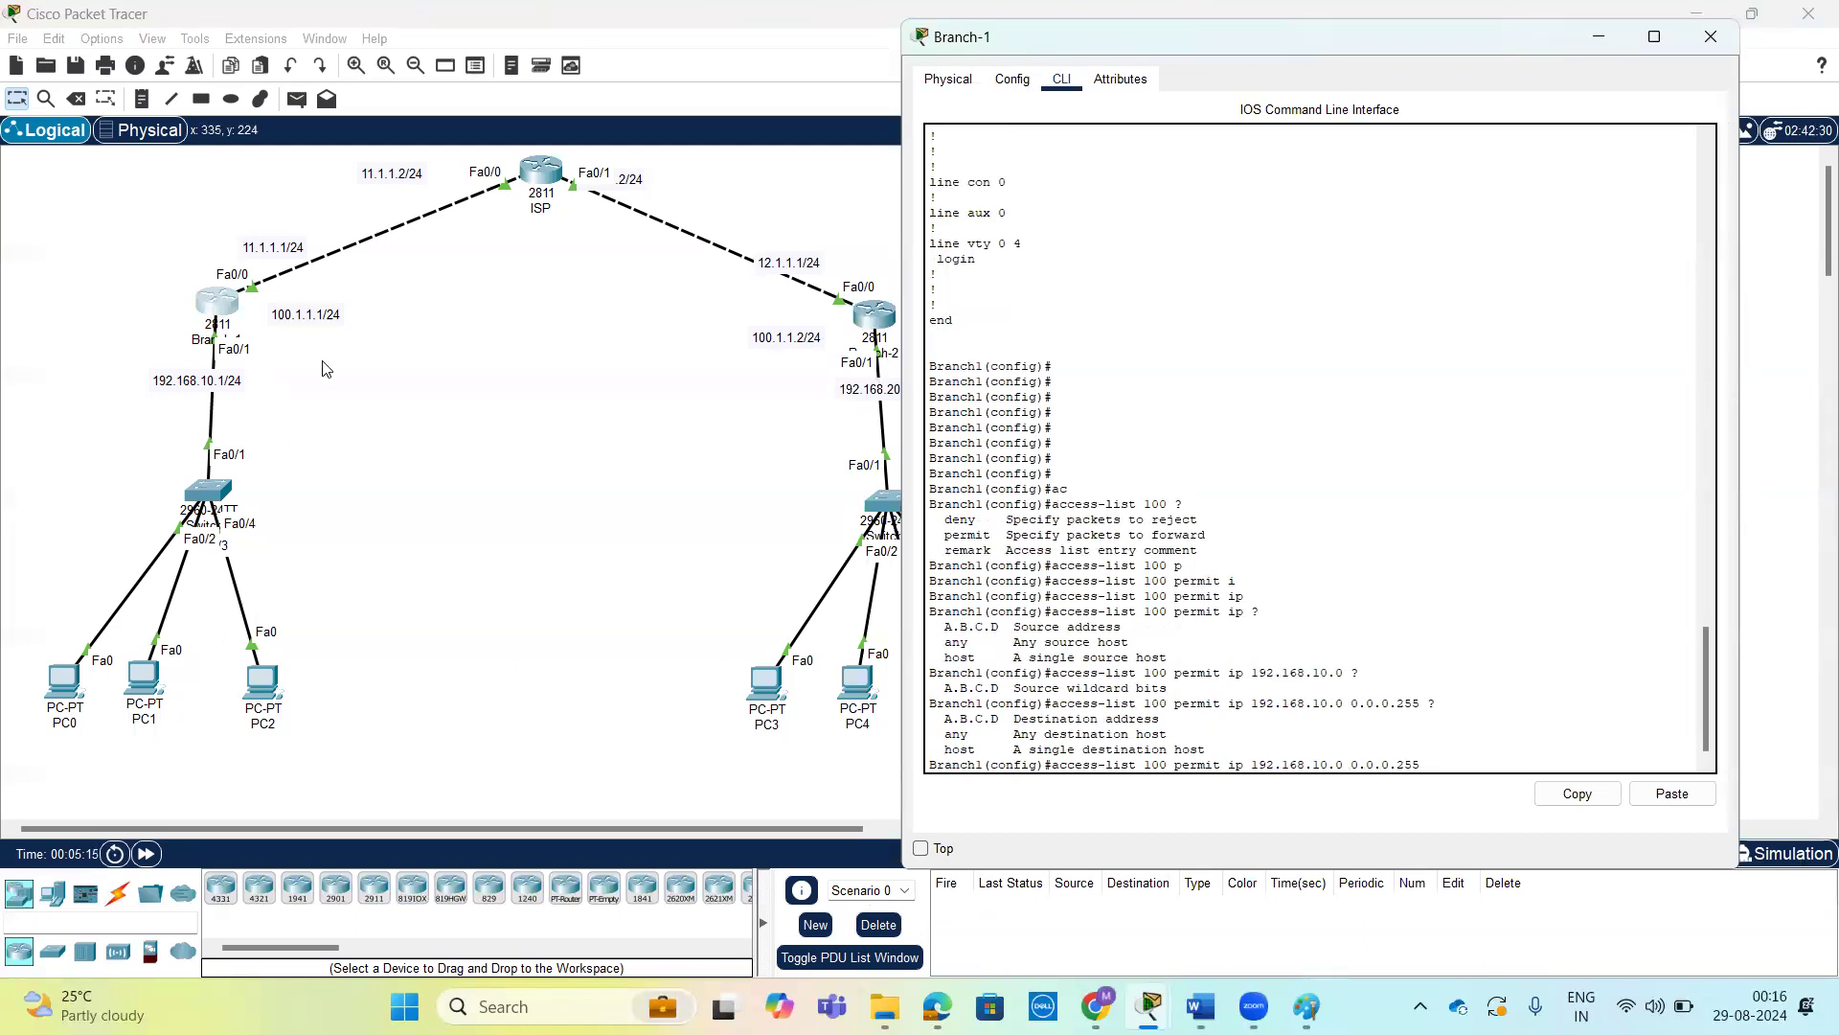
left_click_drag(1370, 46, 1451, 31)
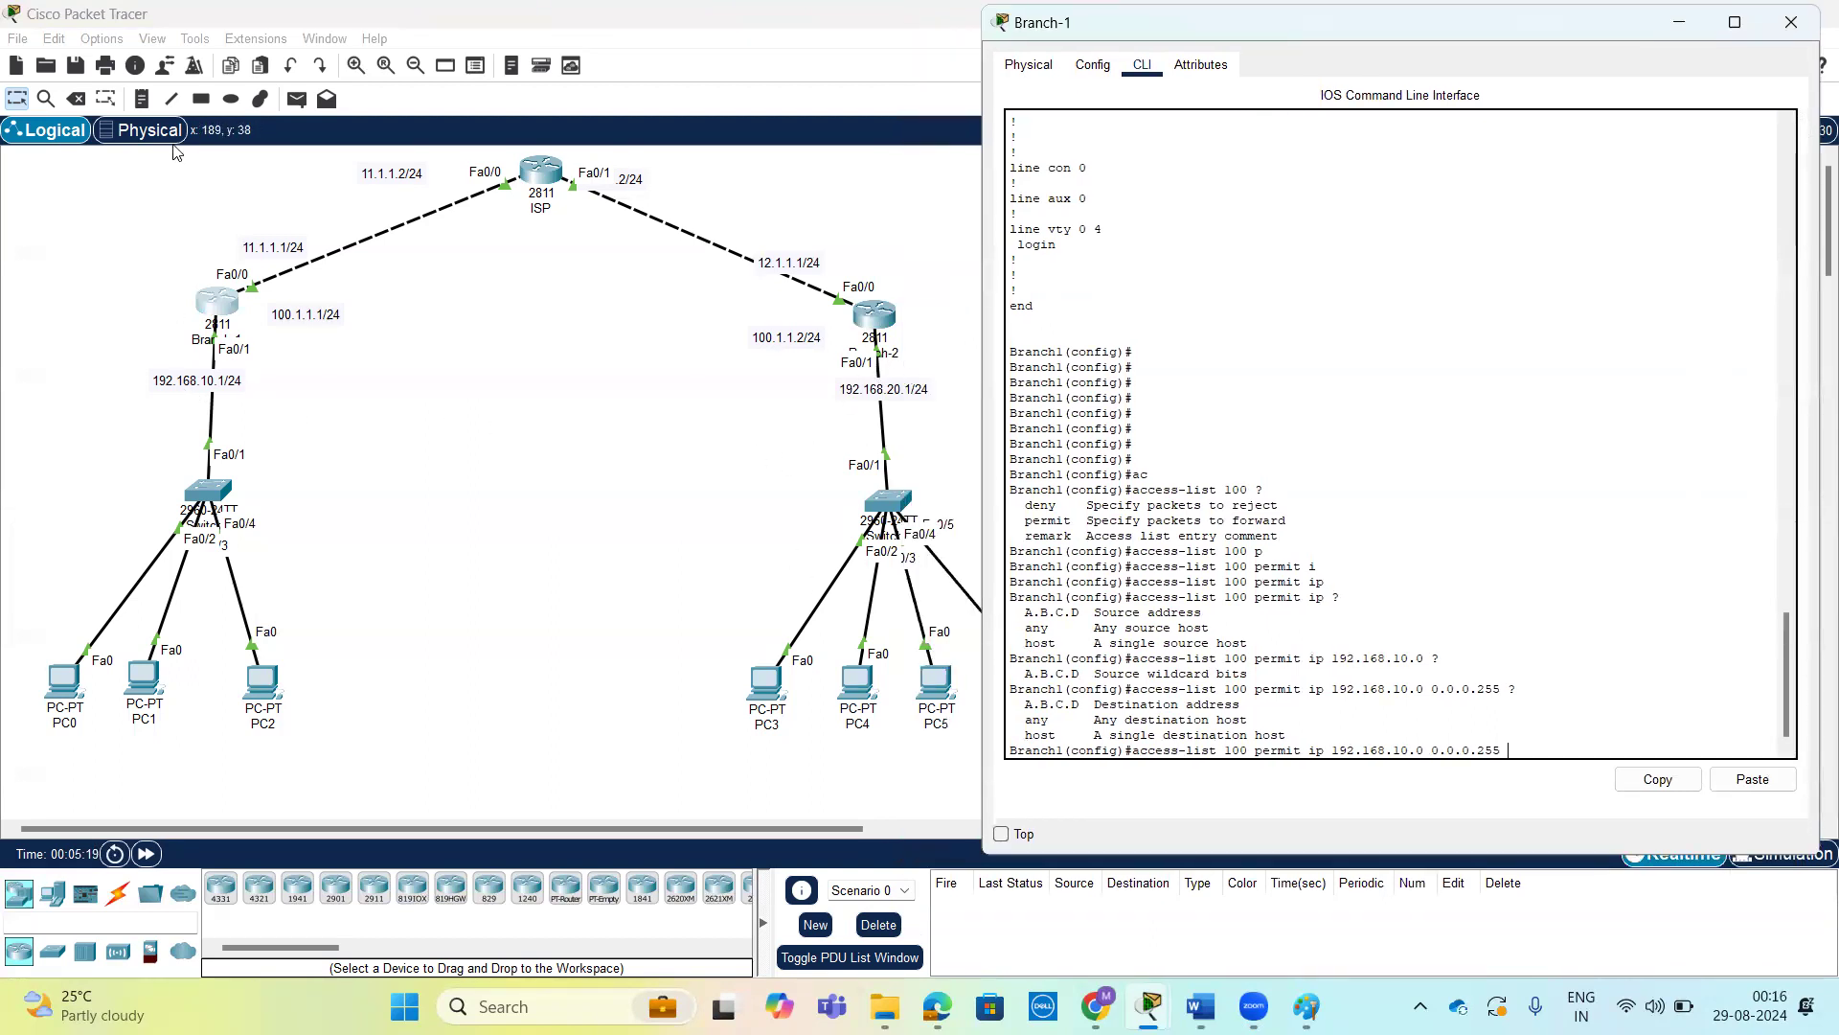
mouse_move(90, 415)
left_mouse_down()
mouse_move(113, 443)
mouse_move(140, 413)
left_mouse_up()
left_click_drag(154, 420, 238, 433)
mouse_move(736, 417)
left_mouse_down()
mouse_move(762, 442)
mouse_move(797, 419)
left_mouse_up()
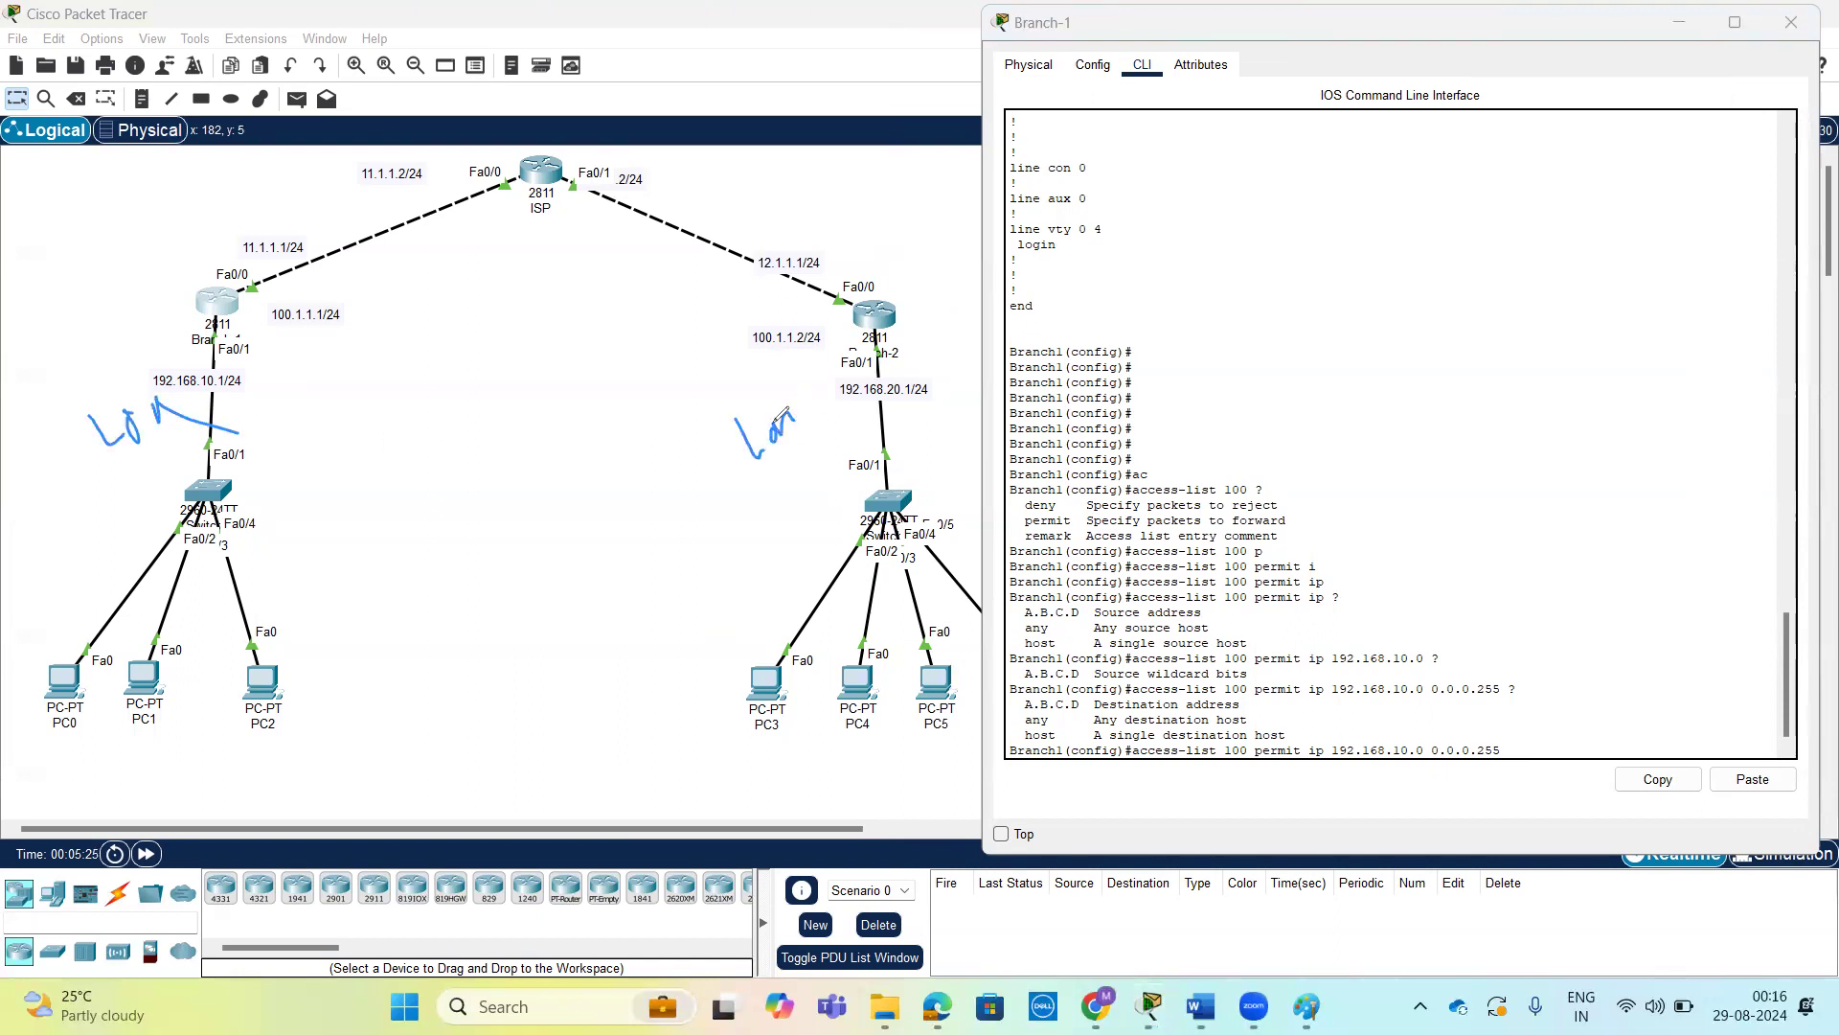
left_click_drag(215, 380, 238, 416)
mouse_move(813, 407)
left_mouse_down()
mouse_move(859, 414)
mouse_move(774, 501)
mouse_move(843, 382)
mouse_move(352, 289)
mouse_move(280, 782)
mouse_move(894, 460)
mouse_move(690, 305)
left_mouse_up()
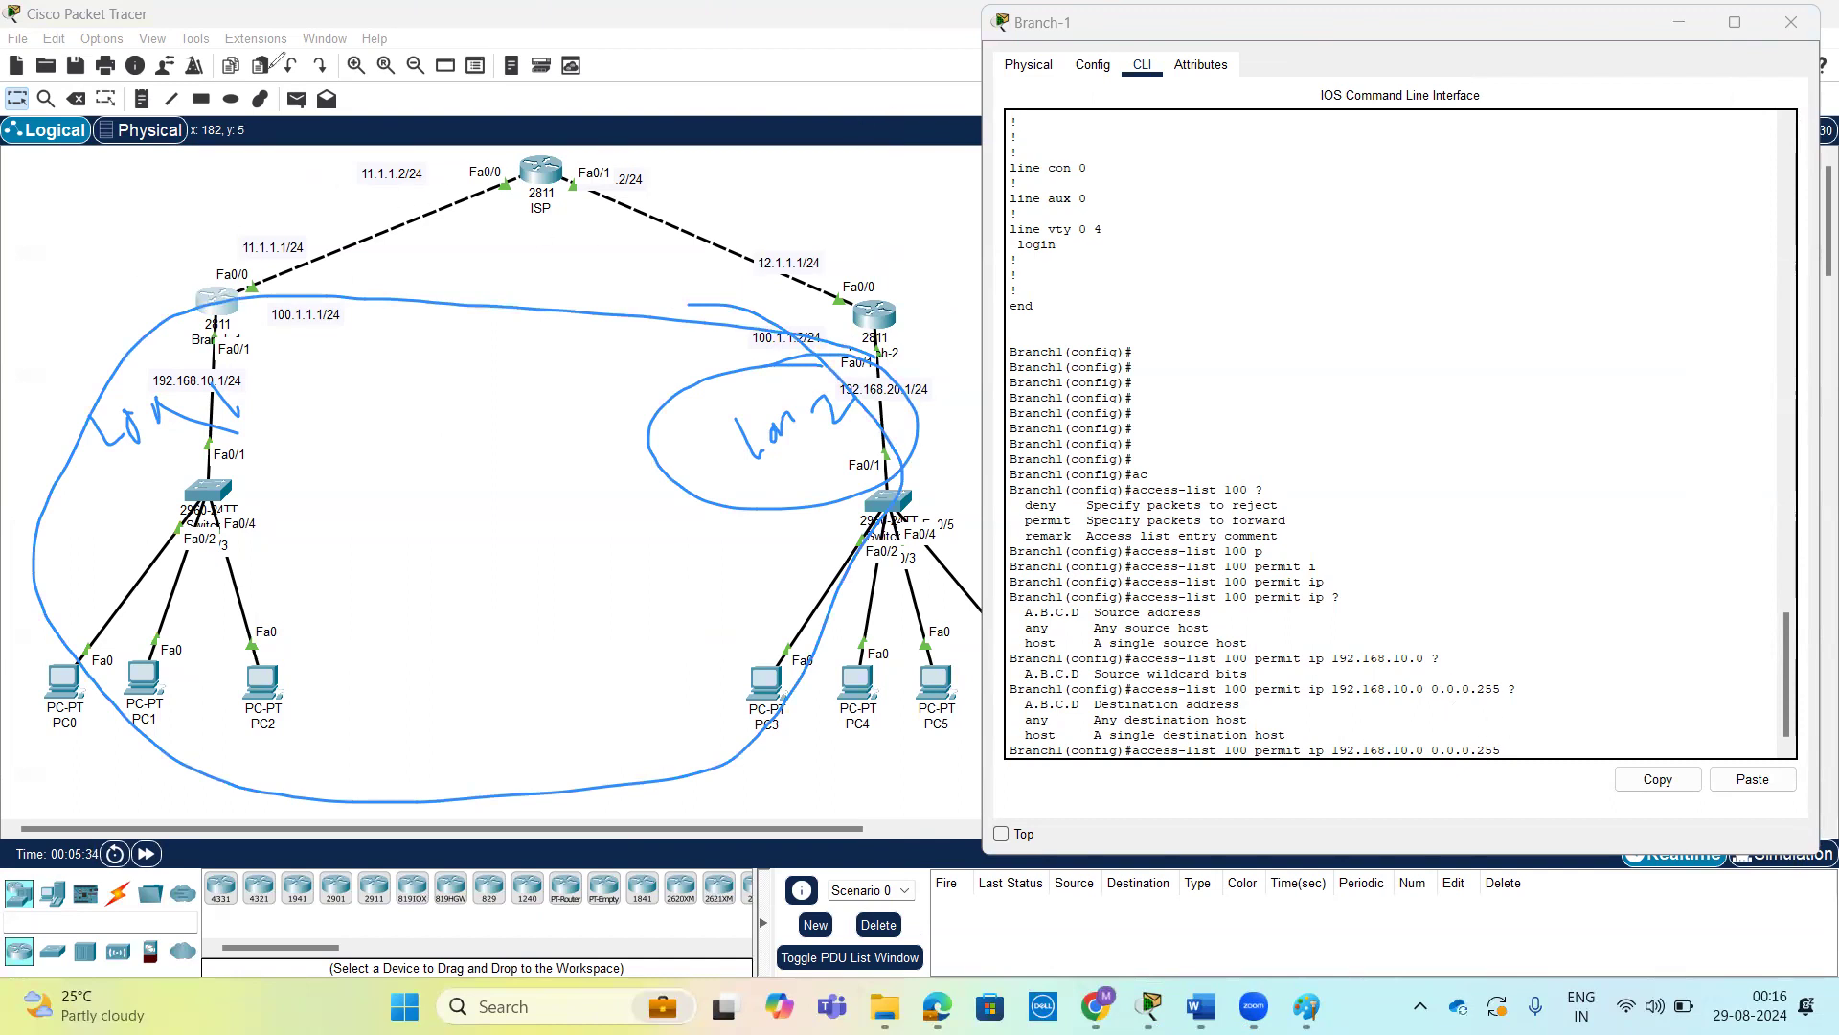
left_click(822, 113)
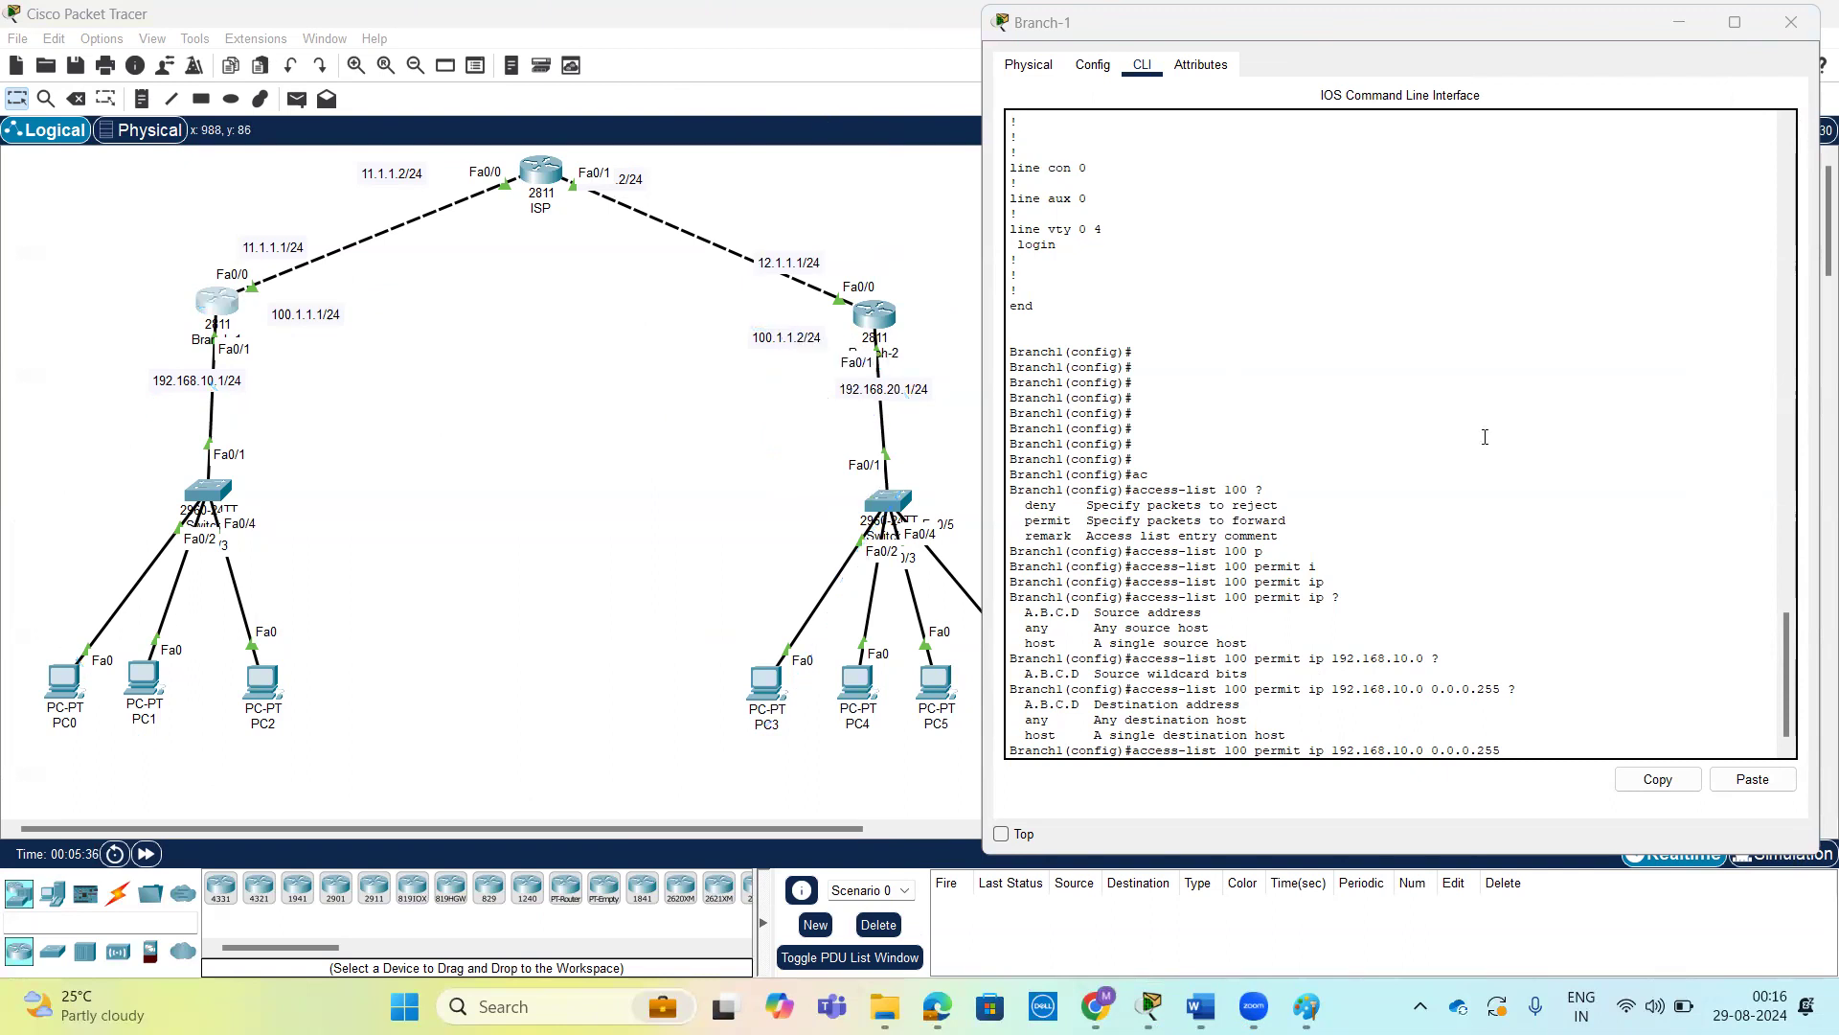
Complete Branch-1's access list 100 rule with destination network 192.168.20.0 and wildcard 0.0.0.255, and submit it.
left_click(1484, 436)
key("Tab")
type("192.168.20.0 ?")
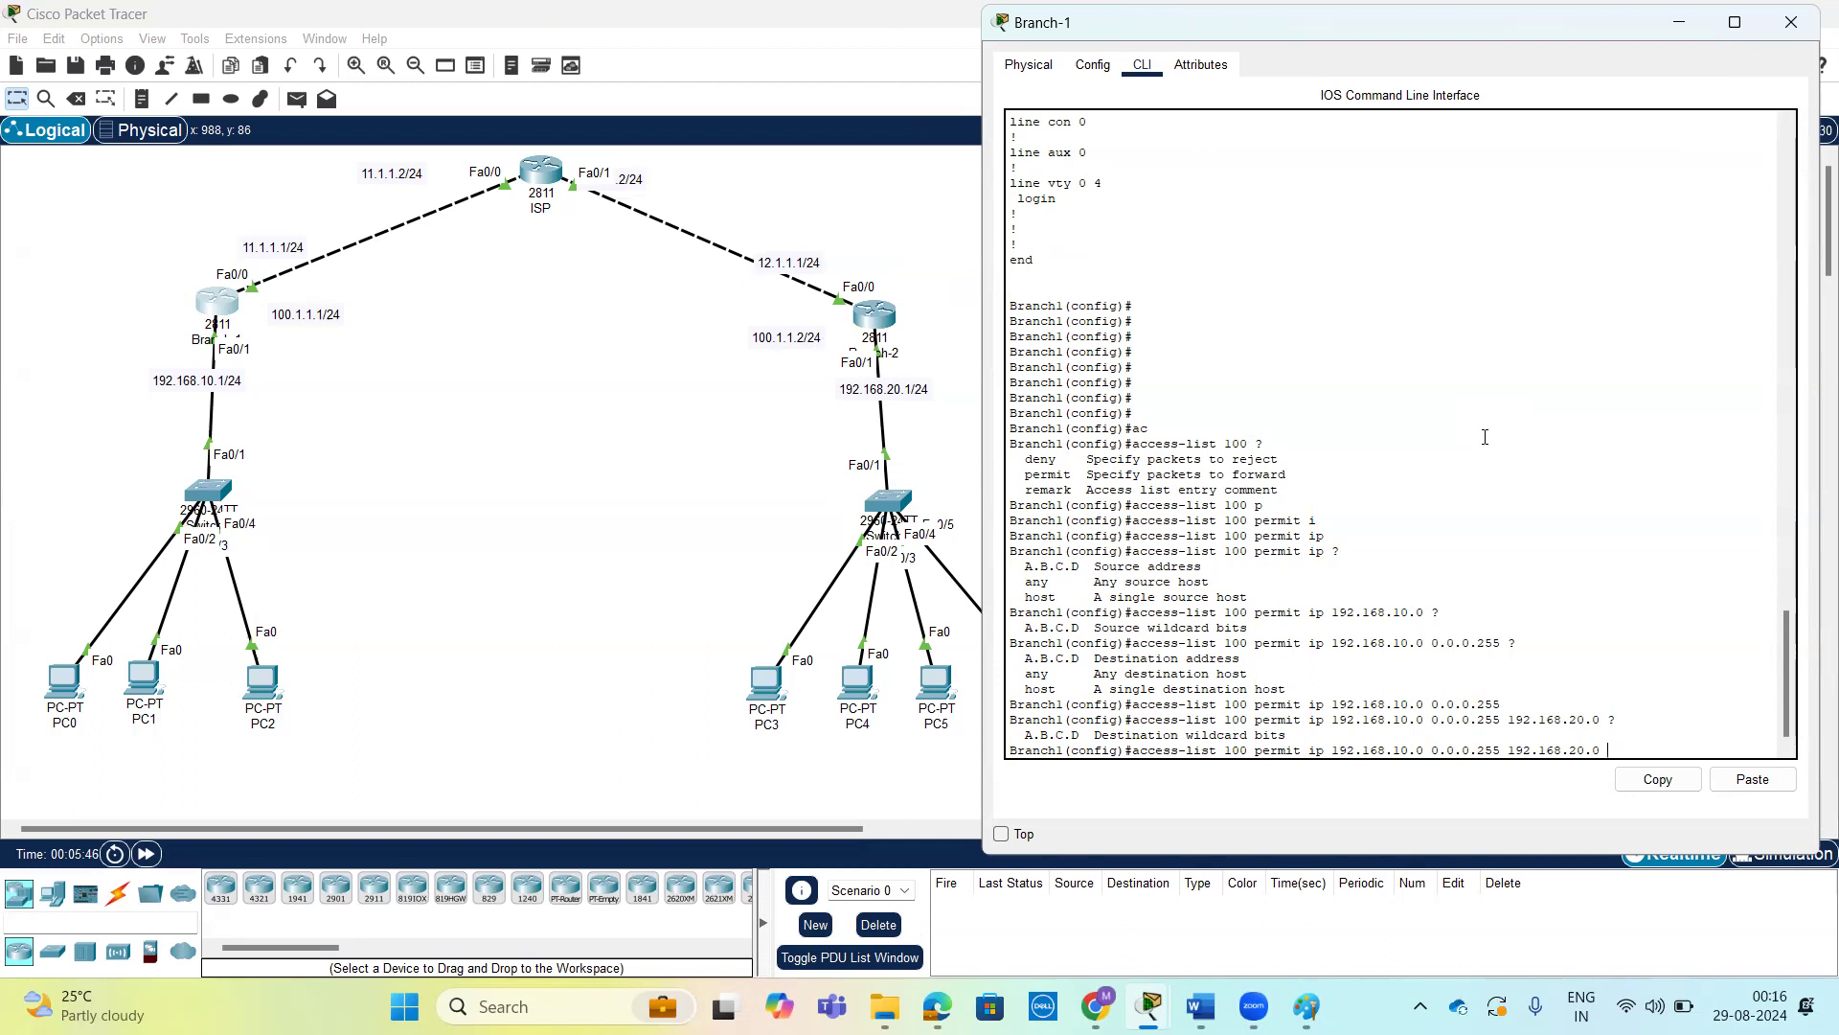
type("0.0.0.255 ?")
key("Return")
key("Return")
key("Return")
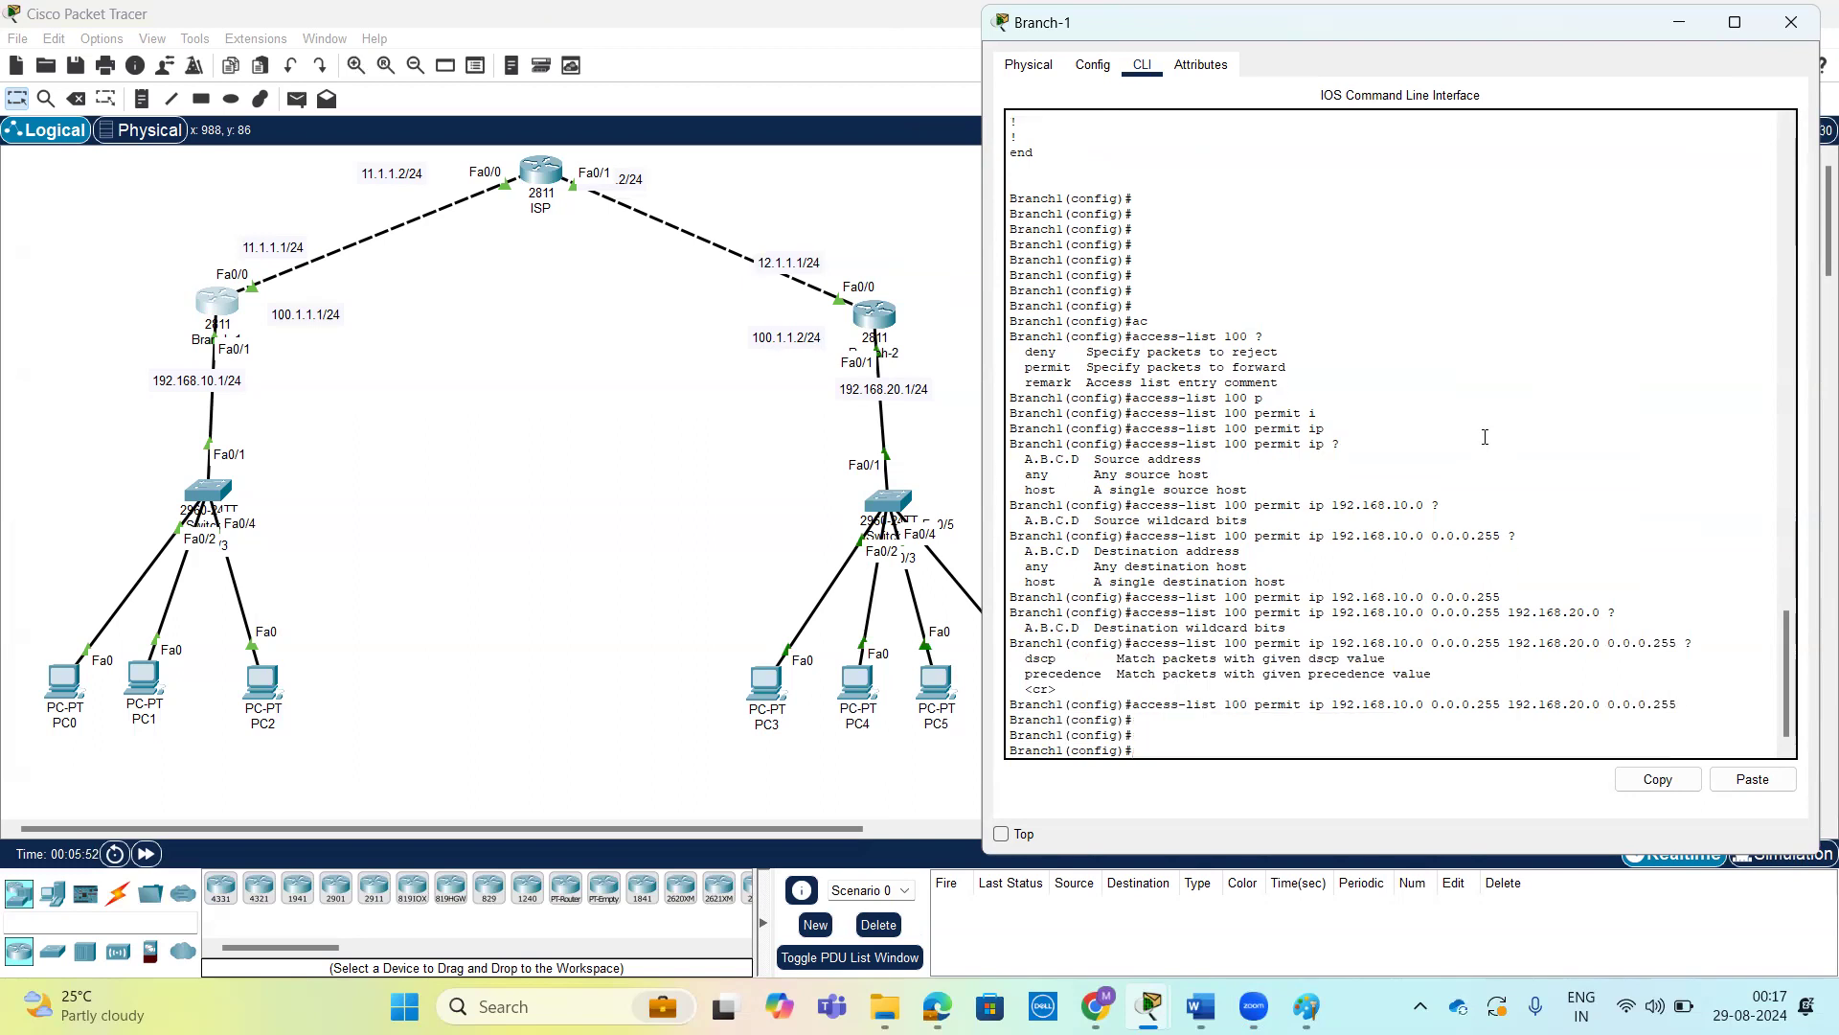
Open router Branch-2's command line, move its window clear of the topology, and enter global configuration mode.
left_click(888, 327)
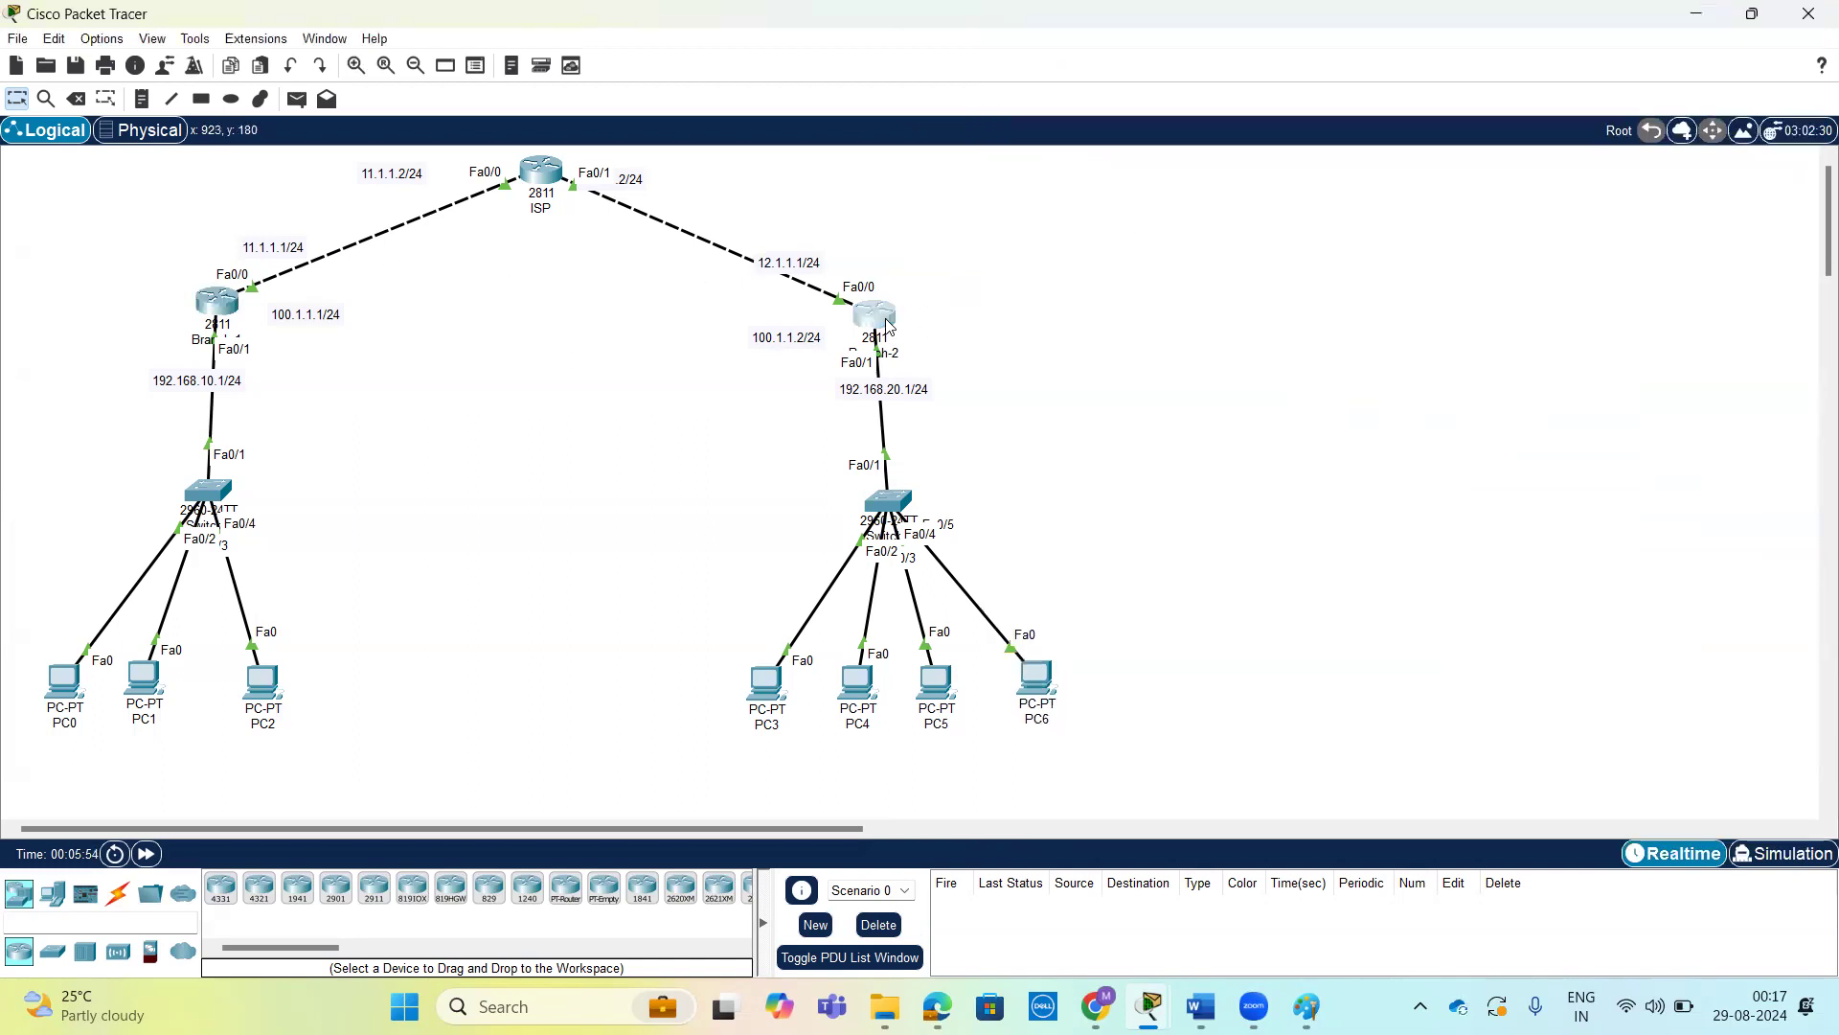
left_click(888, 327)
left_click_drag(1226, 226, 1604, 106)
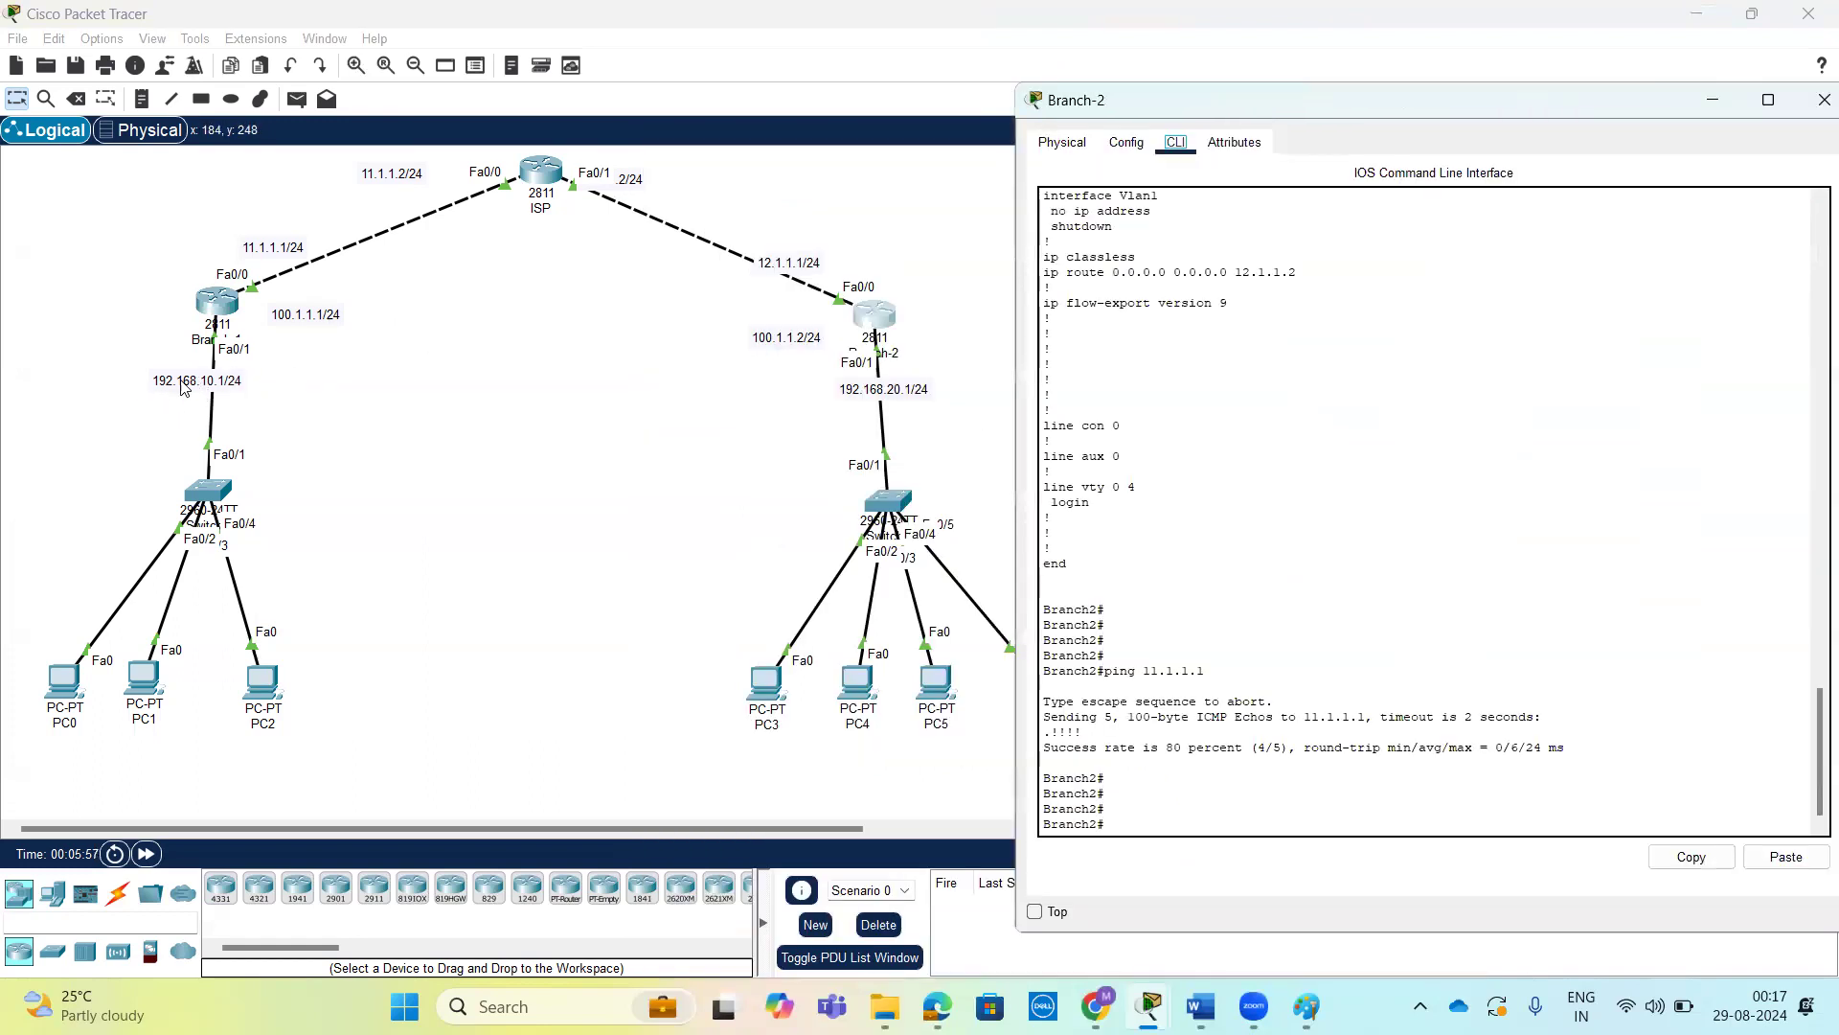
left_click(1454, 424)
key("Return")
key("Return")
key("Return")
type("conf t")
key("Return")
key("Return")
key("Return")
Start a Branch-2 access list 100 rule permitting IP from 192.168.20.0 with wildcard 0.0.0.255, and list the destination options.
type("ac")
key("Tab")
type("100 ")
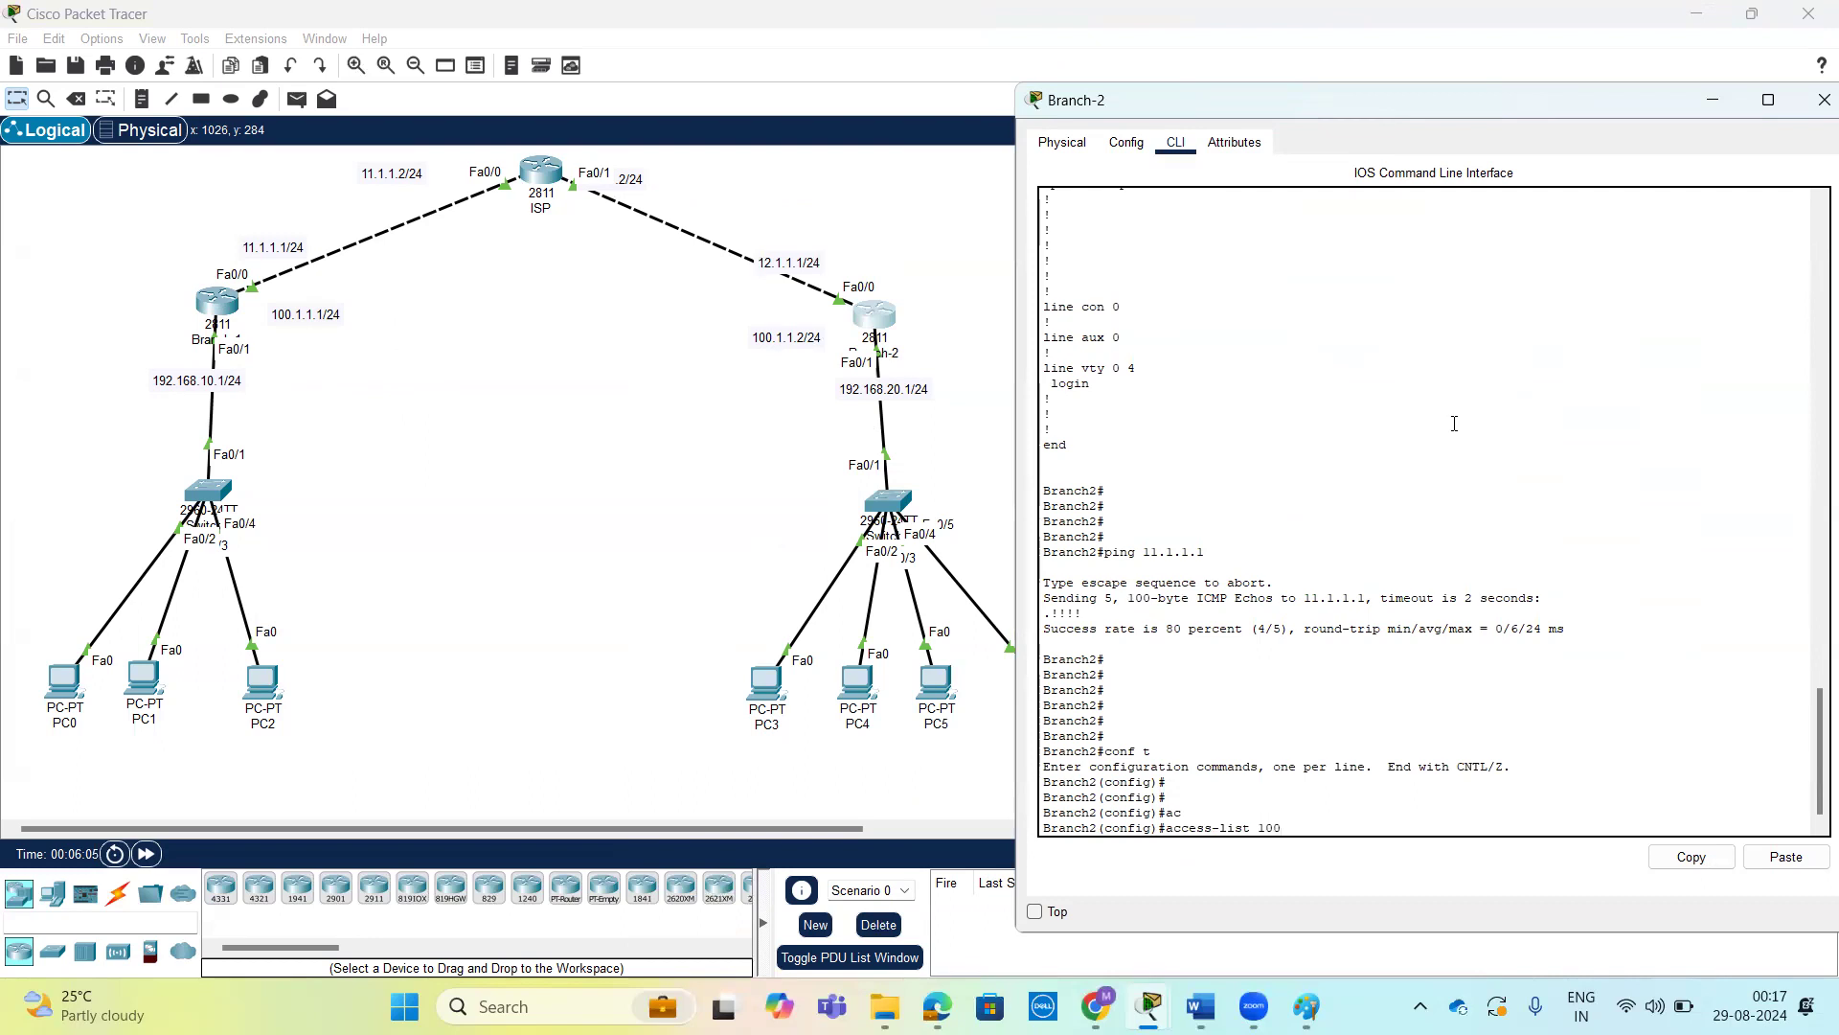
type("p")
key("Tab")
type("ip 192.168")
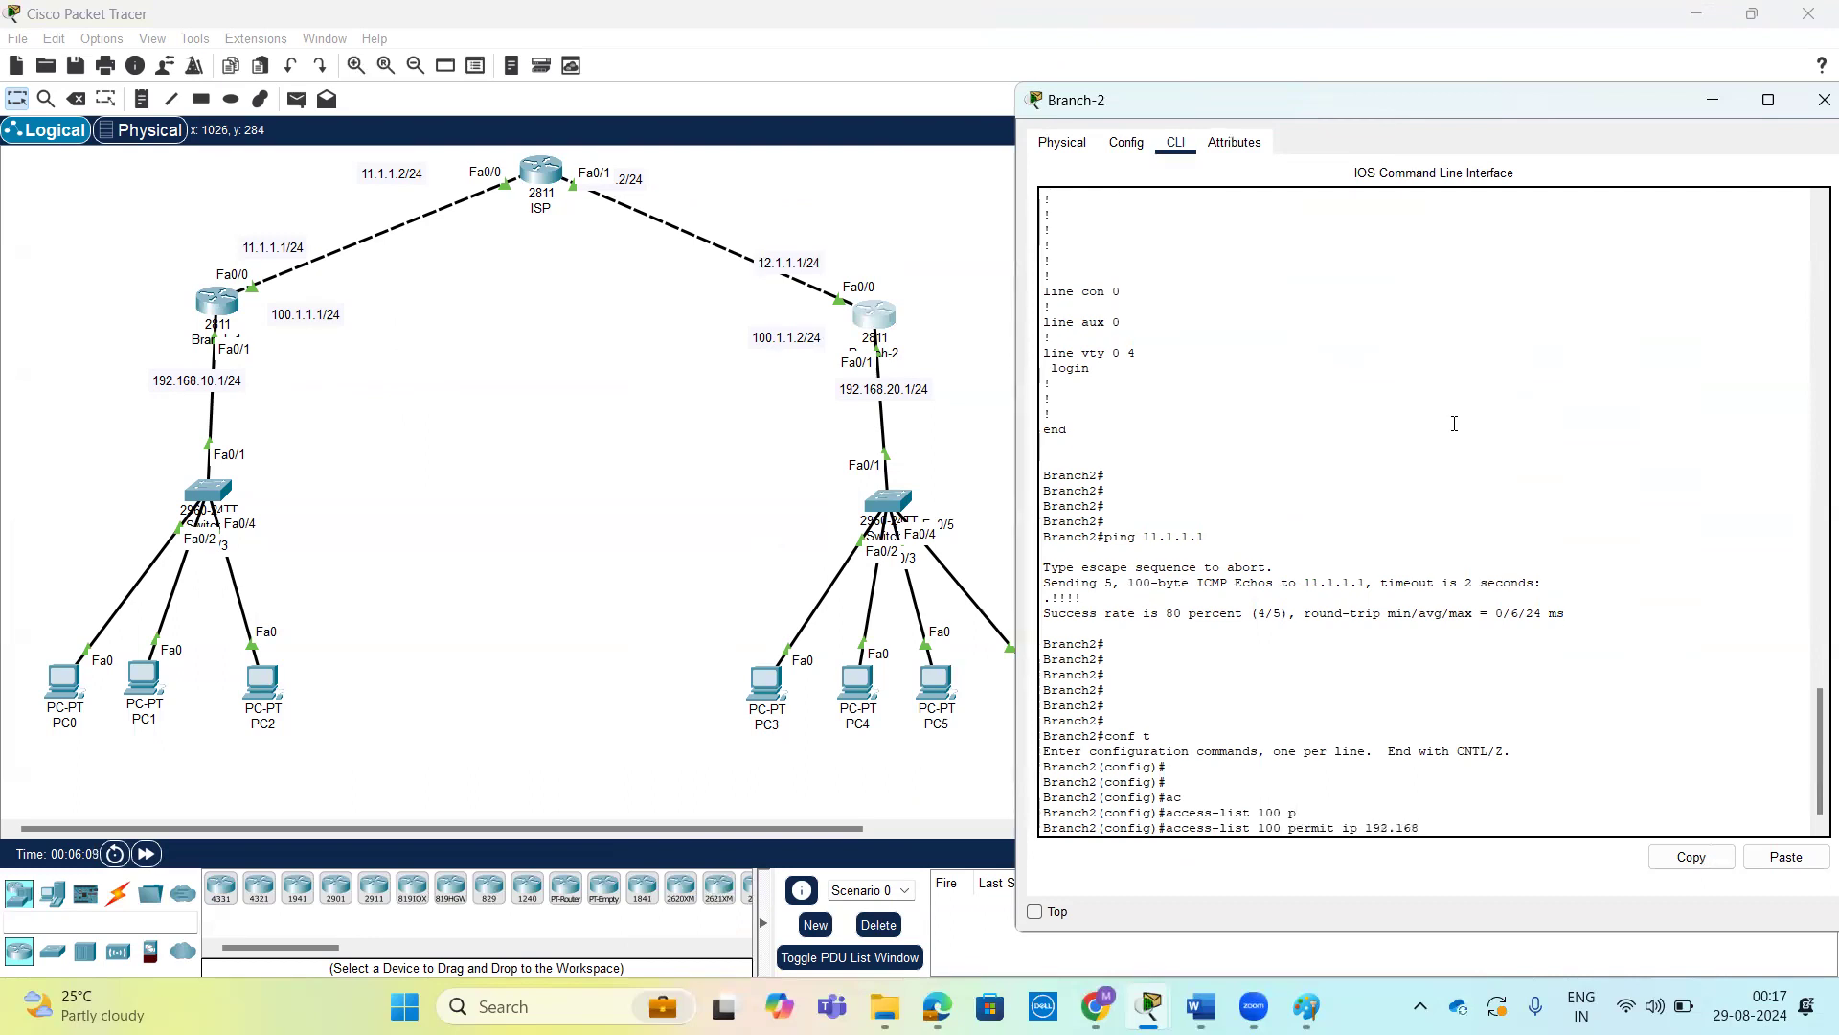
type(".20.0")
type(" 0.0.0.255 ?")
type("192.168.10")
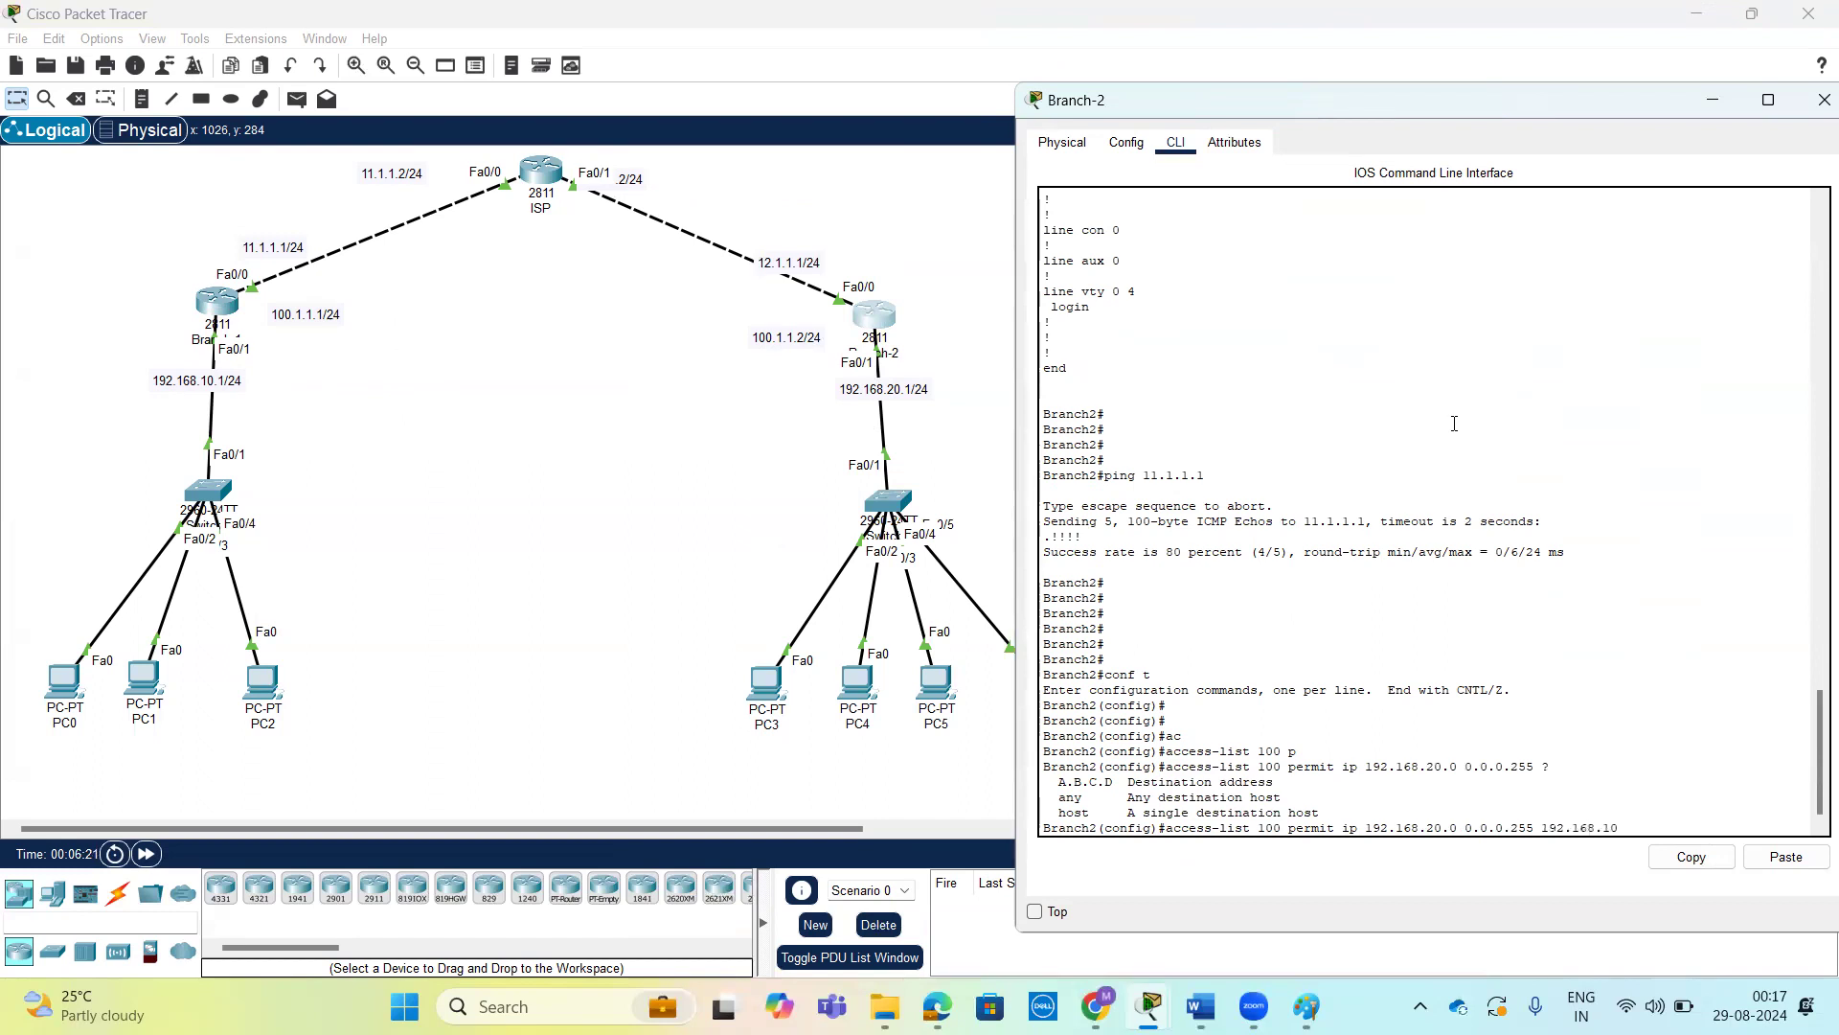
type(".0 0.0.0.255 ?")
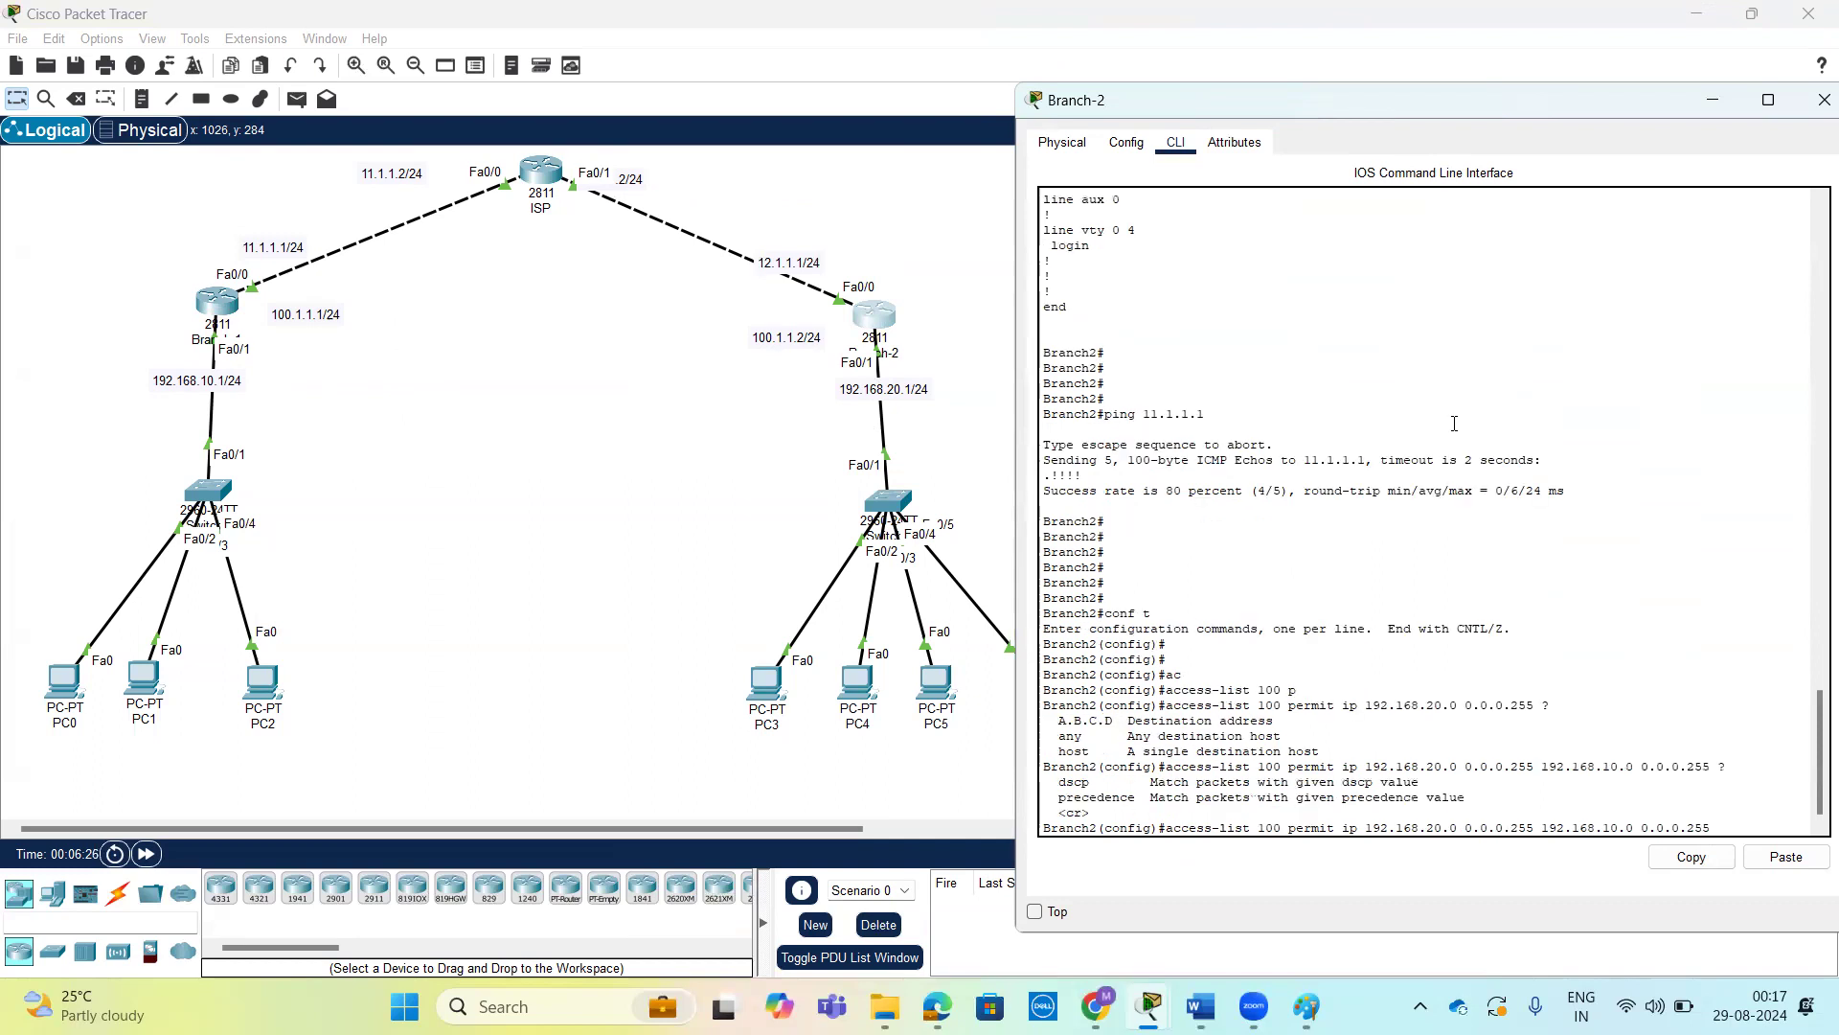
Submit Branch-2's access list 100 rule with destination 192.168.10.0 and wildcard 0.0.0.255, and bring up router Branch-1's window.
key("Return")
key("Return")
key("Return")
key("Return")
key("Return")
key("Return")
key("Return")
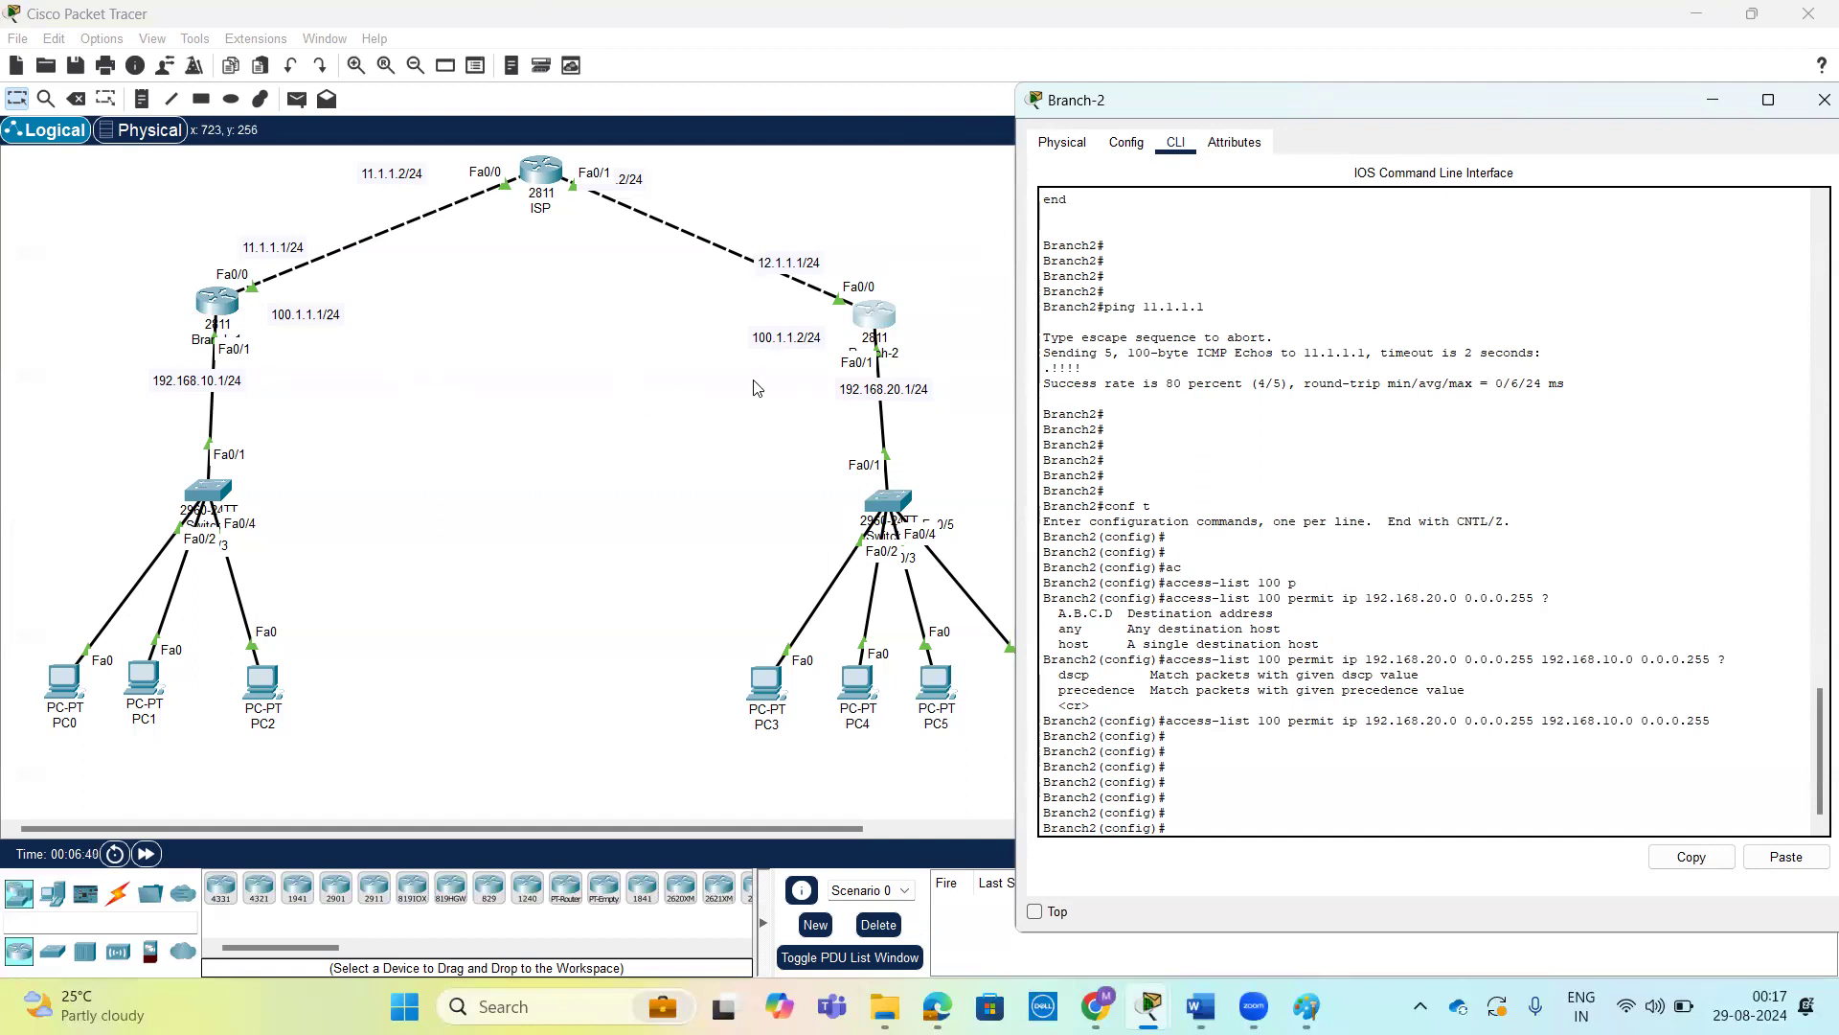
left_click(229, 309)
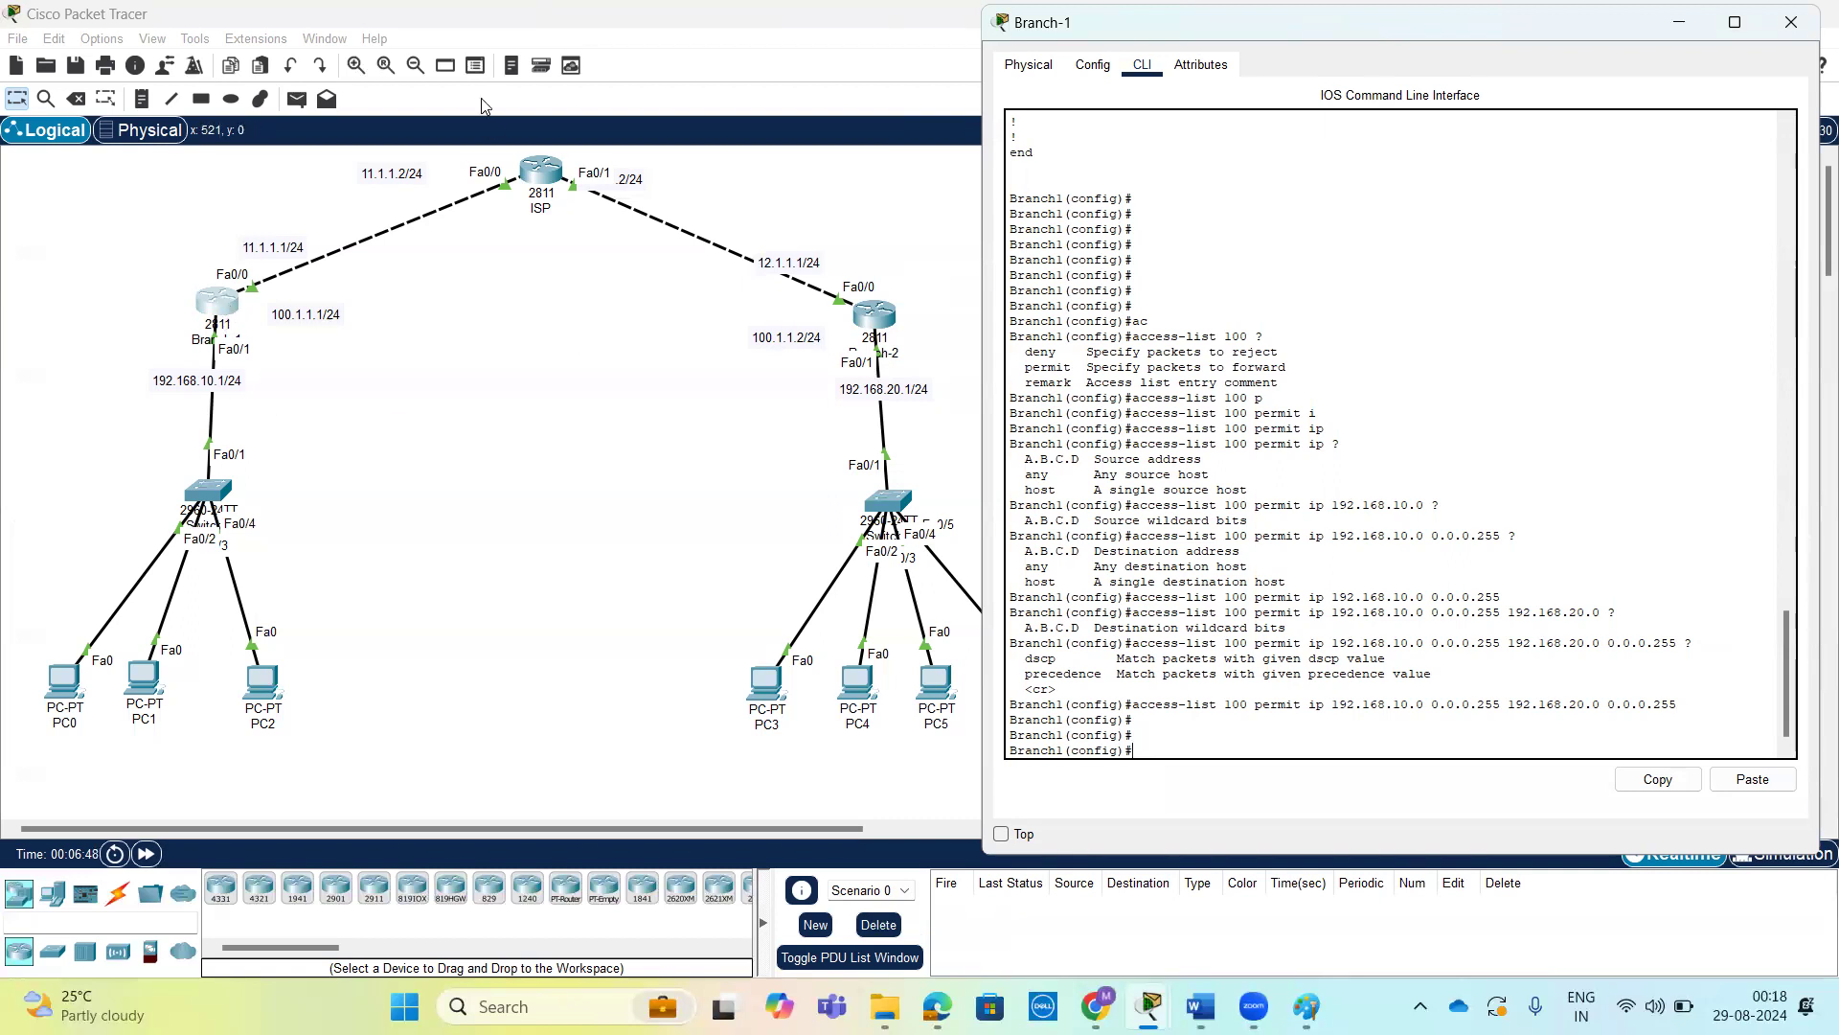
left_click_drag(580, 575, 561, 517)
mouse_move(577, 483)
left_mouse_down()
mouse_move(609, 544)
mouse_move(733, 452)
mouse_move(754, 484)
left_mouse_up()
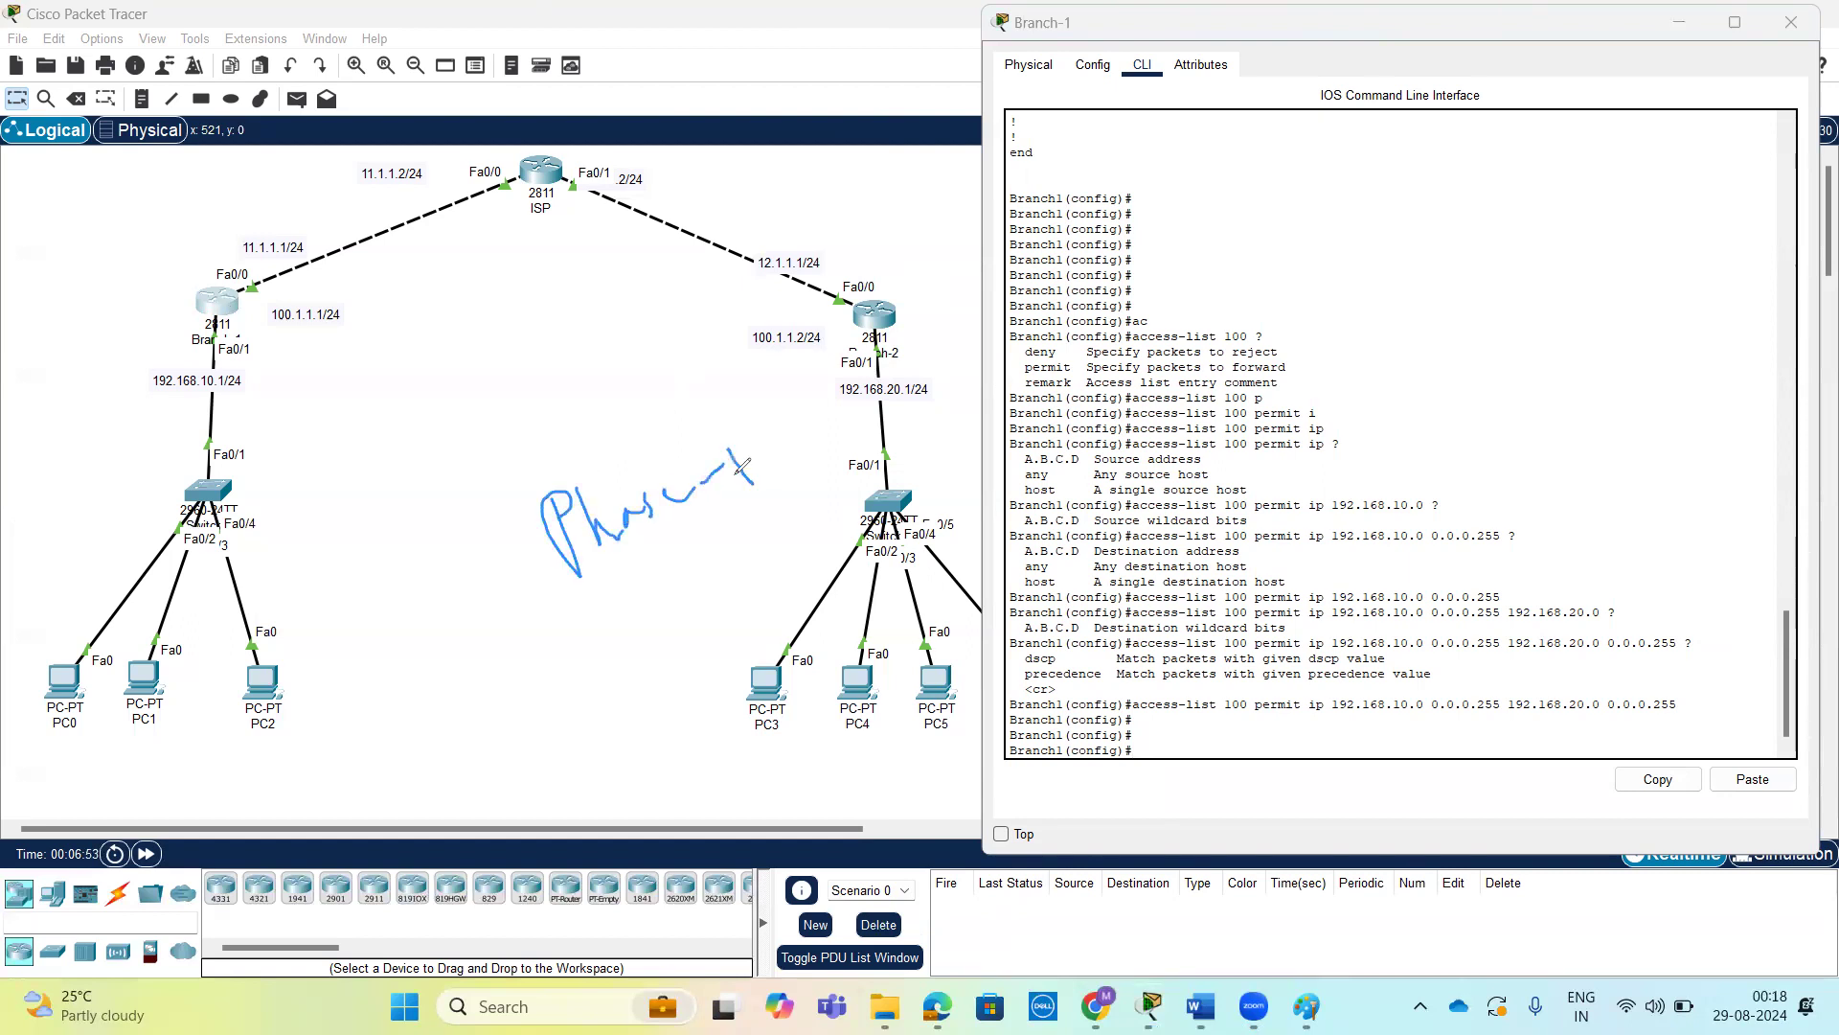
left_click_drag(605, 655, 614, 600)
mouse_move(648, 584)
left_mouse_down()
mouse_move(737, 563)
mouse_move(809, 507)
mouse_move(814, 537)
mouse_move(819, 503)
mouse_move(845, 515)
left_mouse_up()
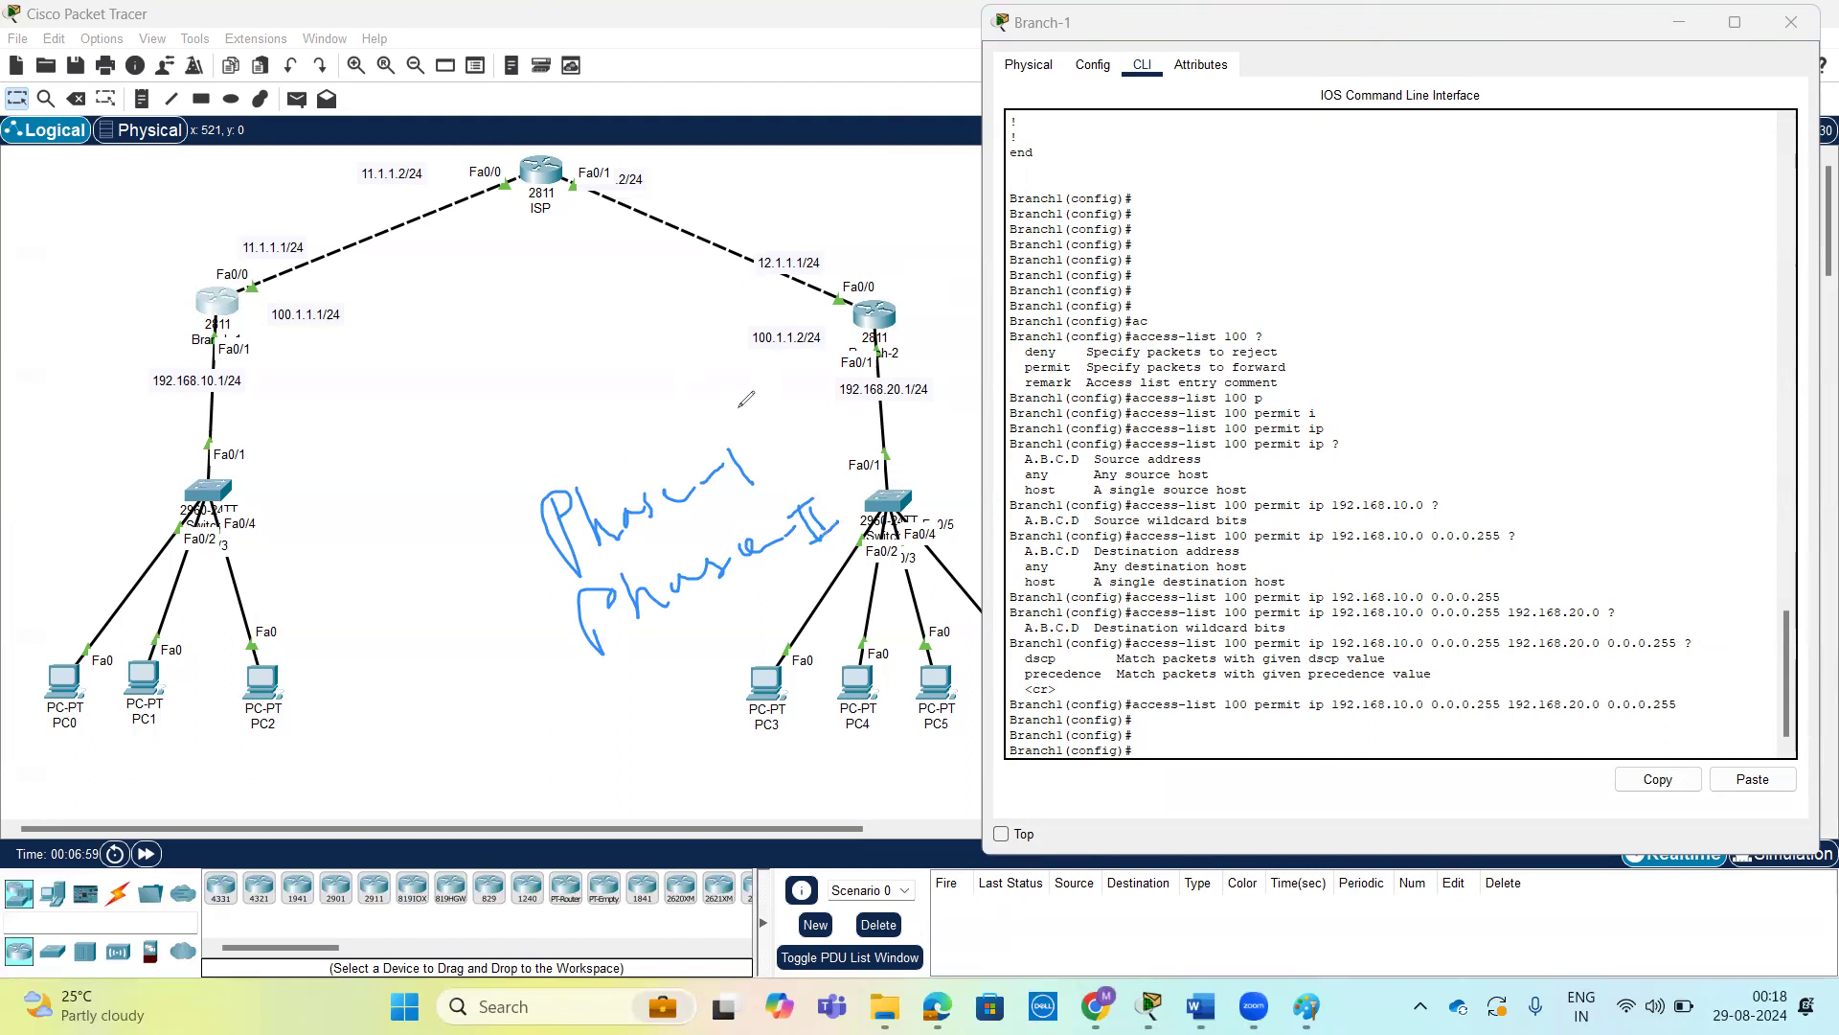
left_click_drag(752, 458, 790, 395)
left_click_drag(233, 298, 851, 309)
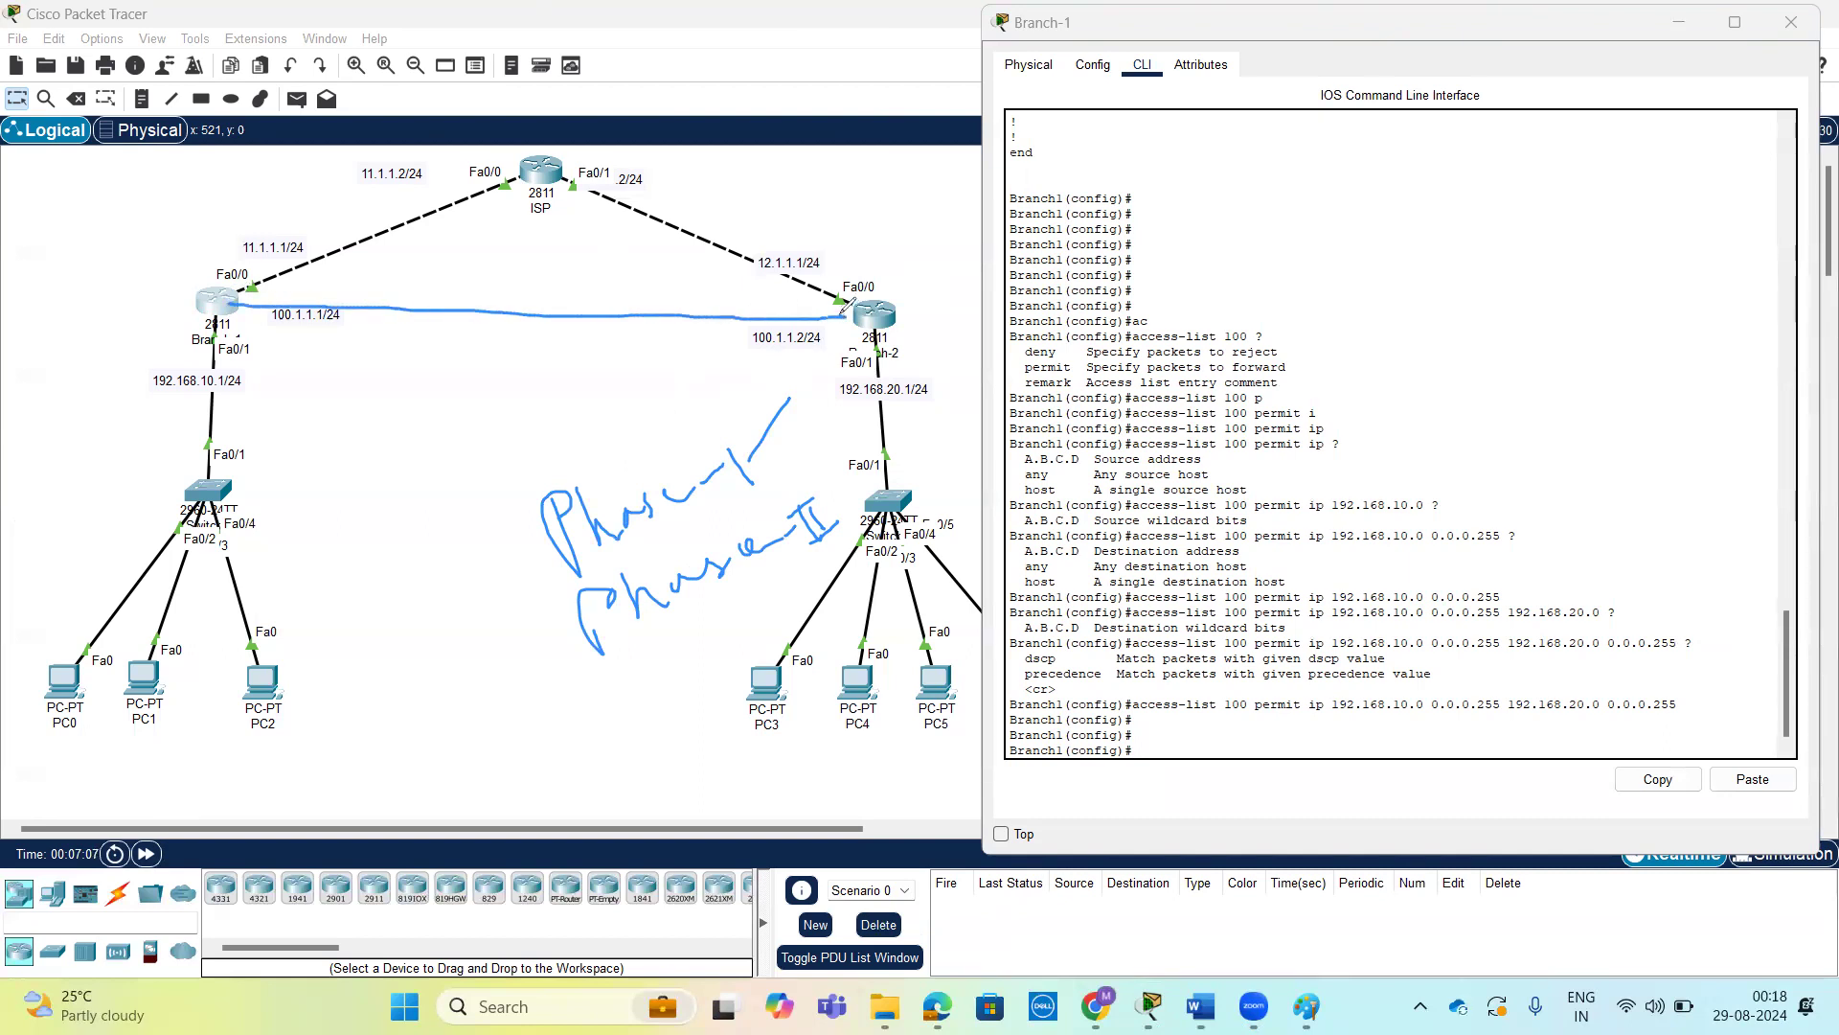
mouse_move(249, 289)
left_mouse_down()
mouse_move(835, 294)
mouse_move(847, 320)
left_mouse_up()
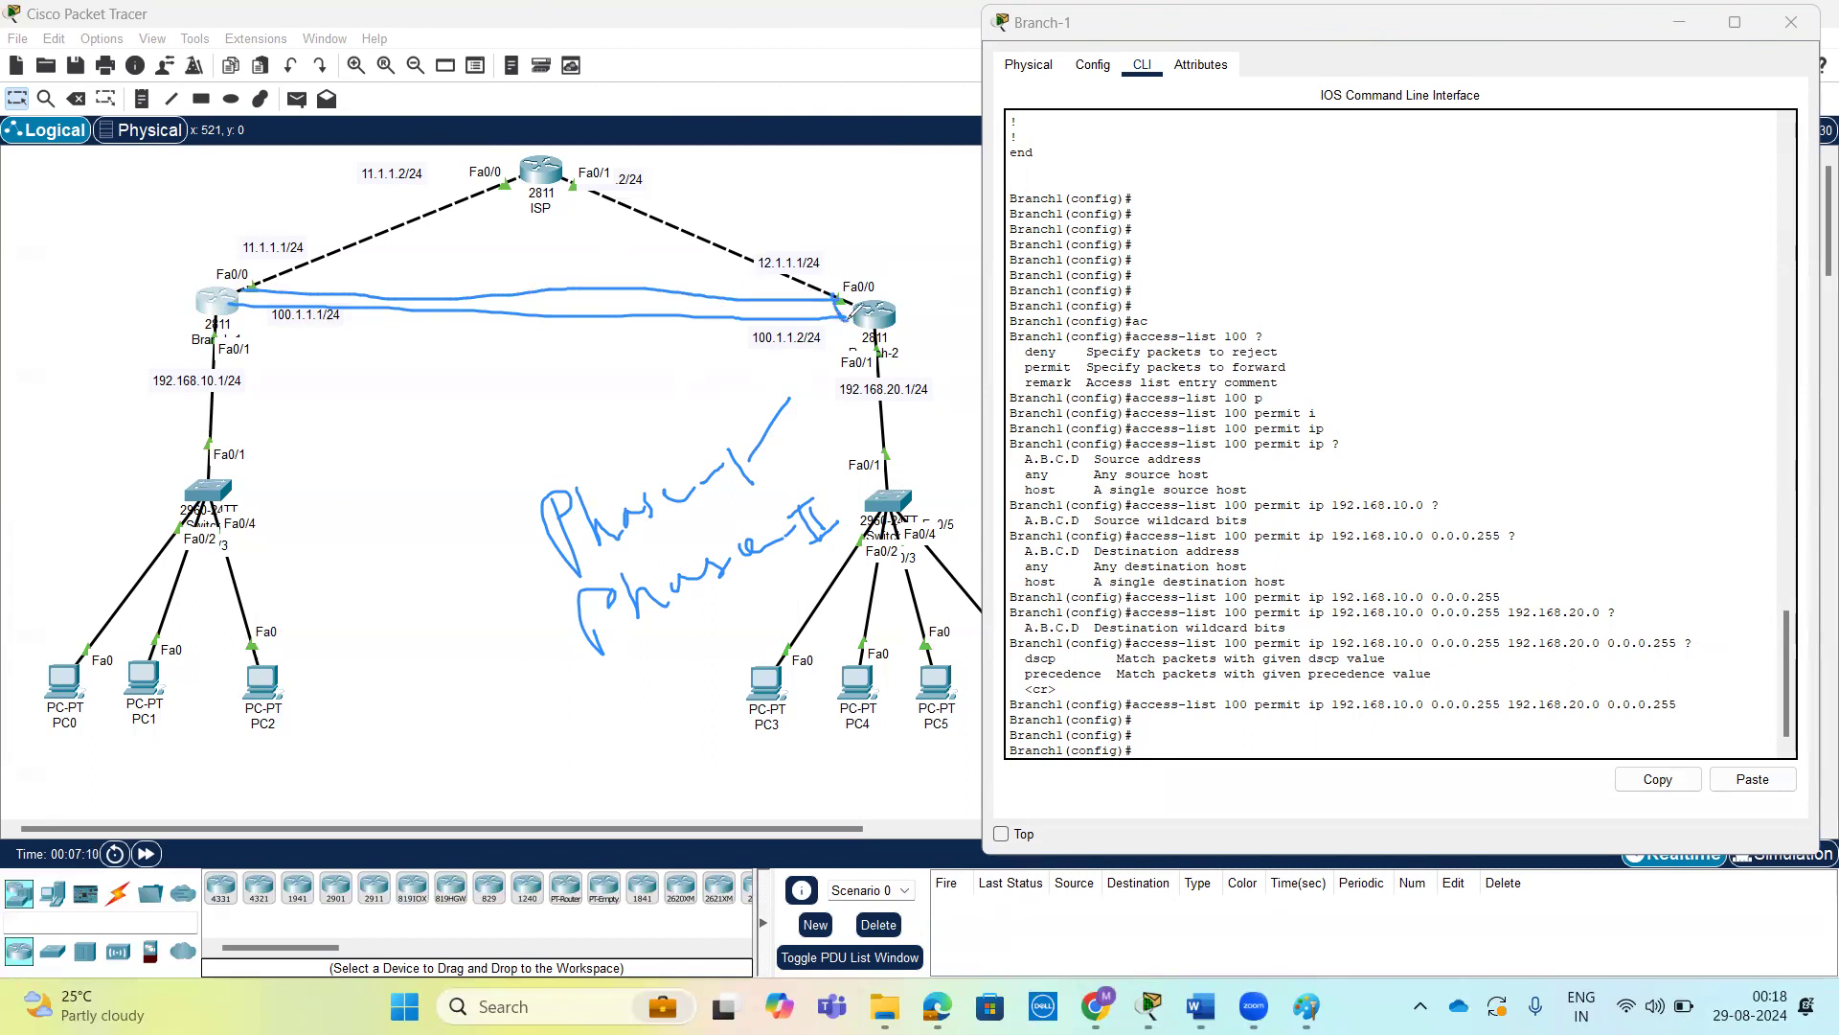
mouse_move(251, 289)
left_mouse_down()
mouse_move(228, 306)
mouse_move(253, 299)
left_mouse_up()
mouse_move(478, 252)
left_mouse_down()
mouse_move(502, 273)
mouse_move(582, 202)
mouse_move(619, 228)
mouse_move(621, 188)
left_mouse_up()
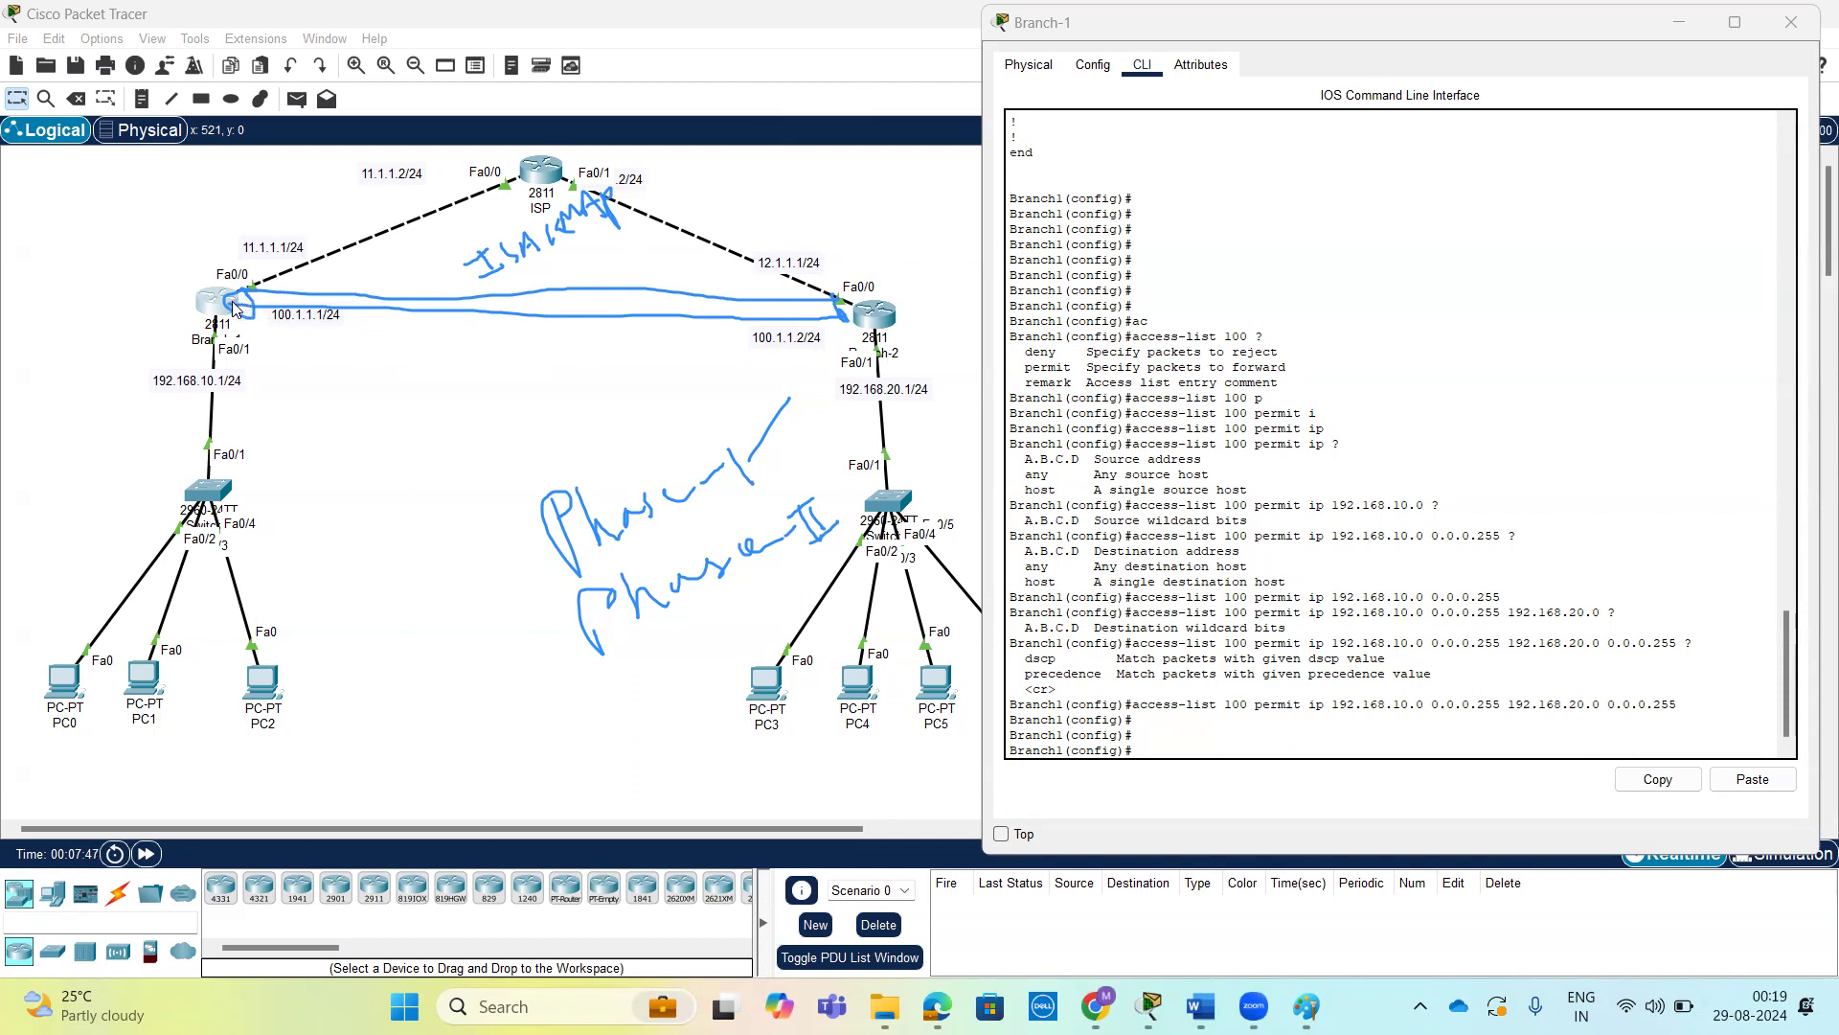
left_click_drag(233, 307, 848, 311)
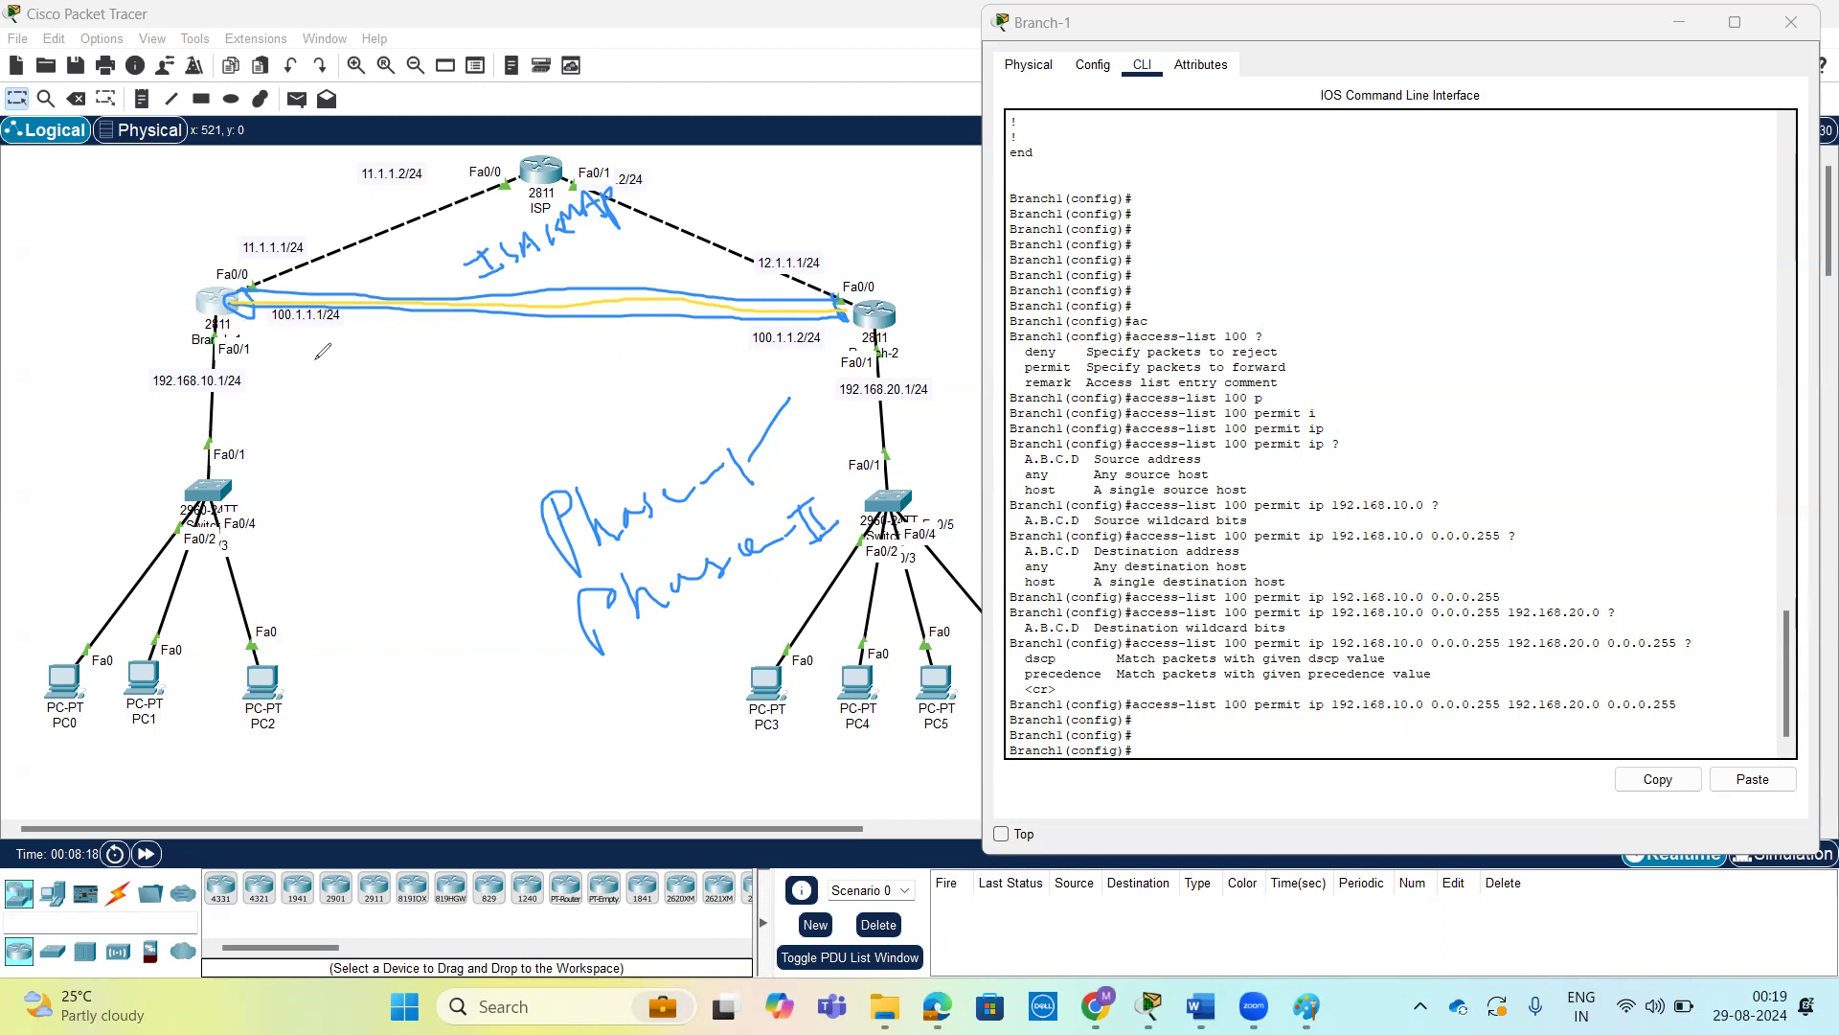
mouse_move(287, 376)
left_mouse_down()
mouse_move(300, 404)
mouse_move(356, 357)
left_mouse_up()
left_click(785, 142)
left_click(294, 106)
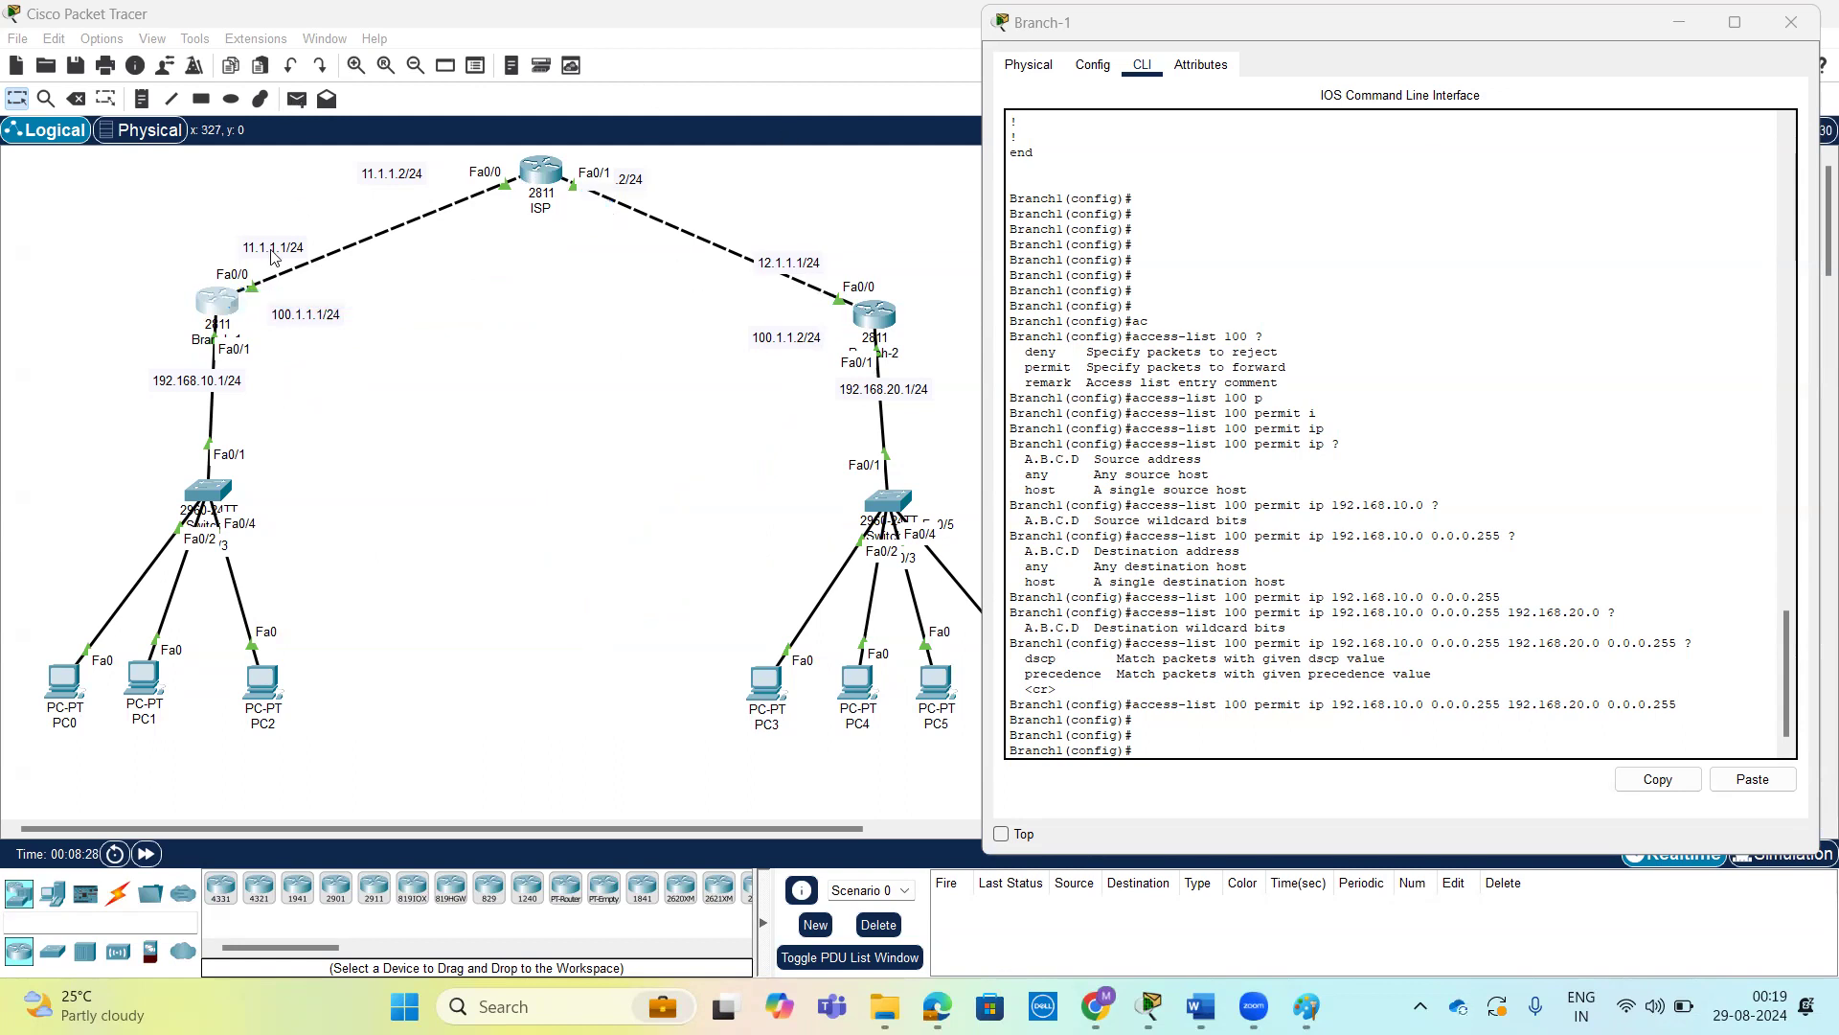
Return to the configuration prompt in router Branch-1's command line.
left_click(217, 304)
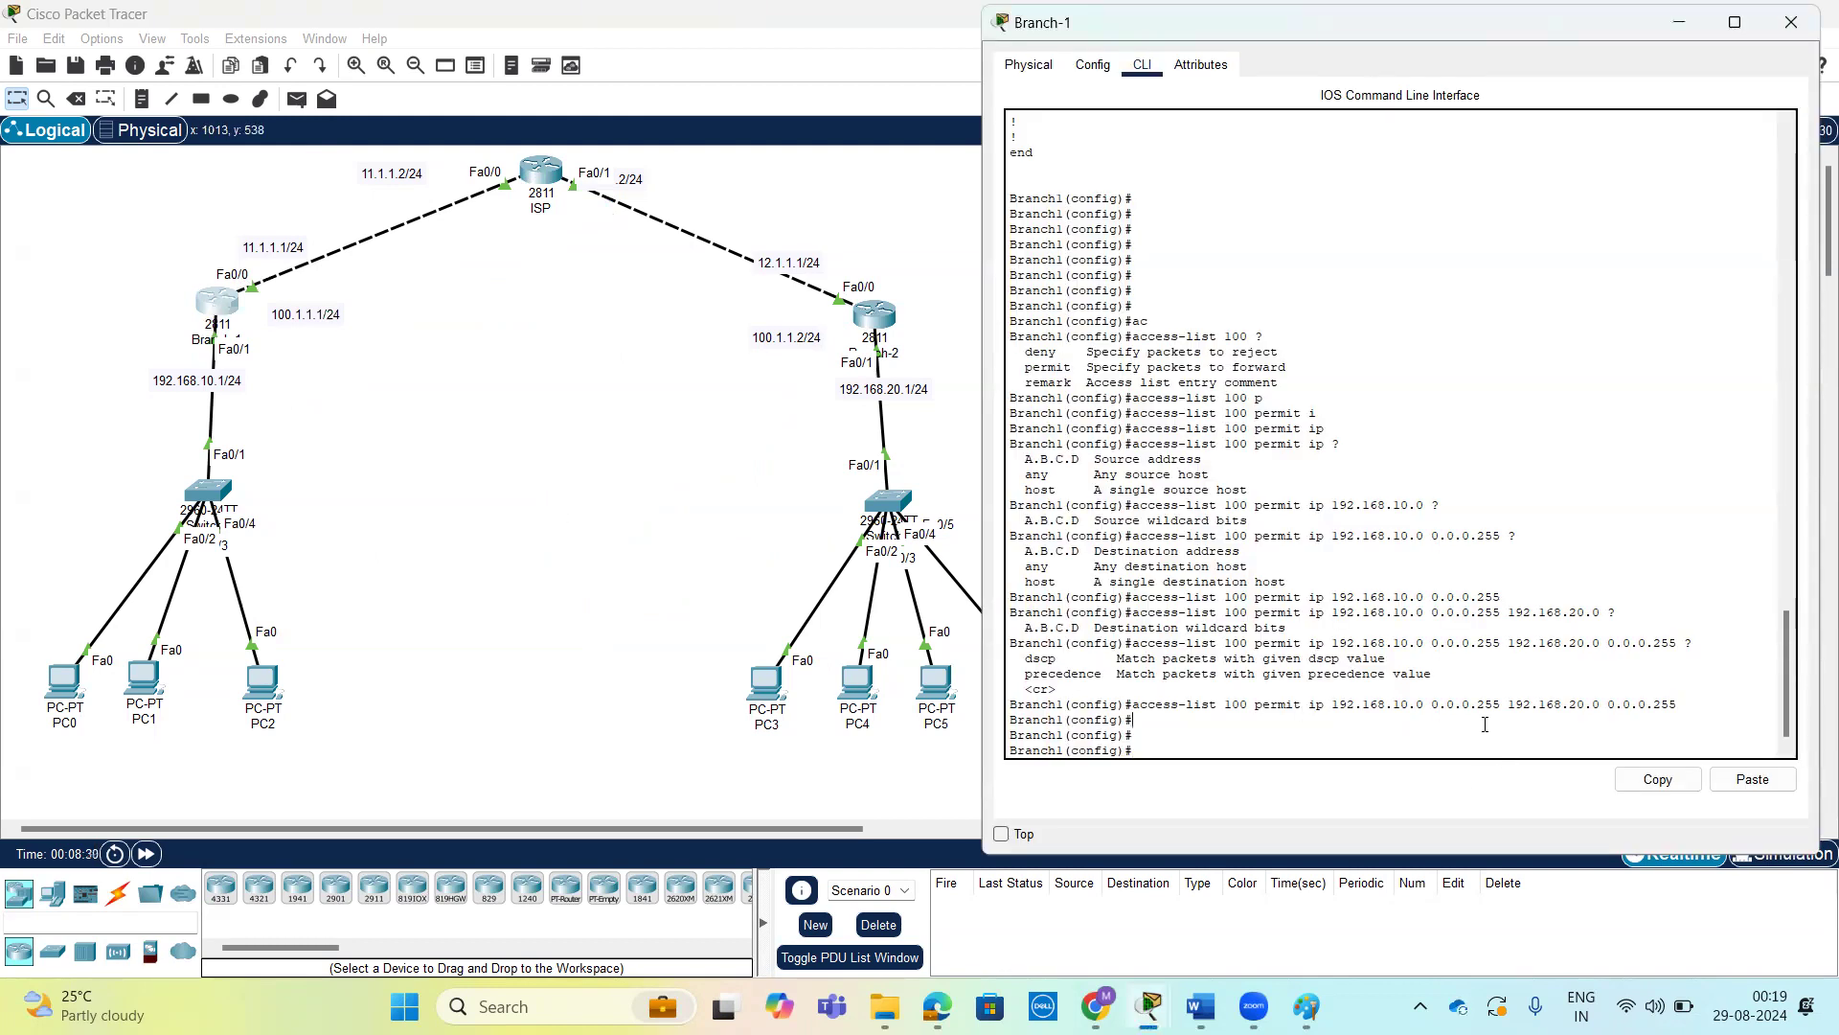
key("Return")
key("Return")
key("Return")
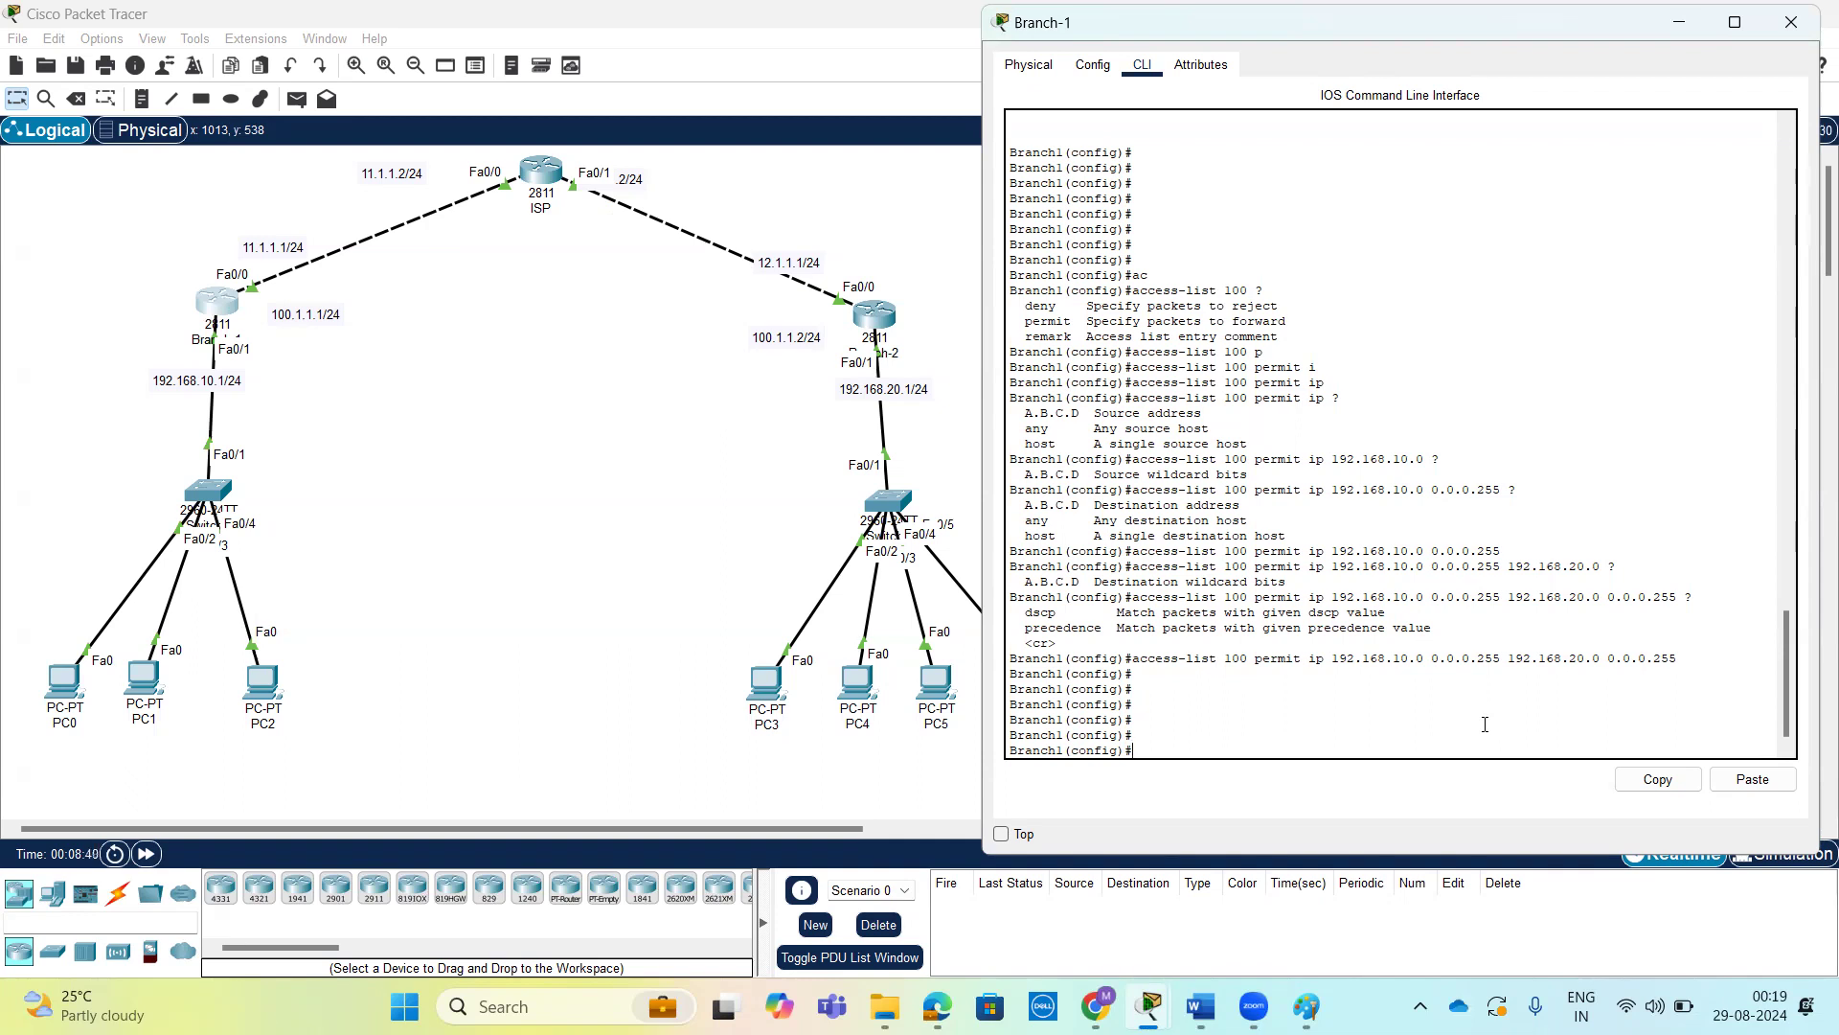
type("con")
key("Tab")
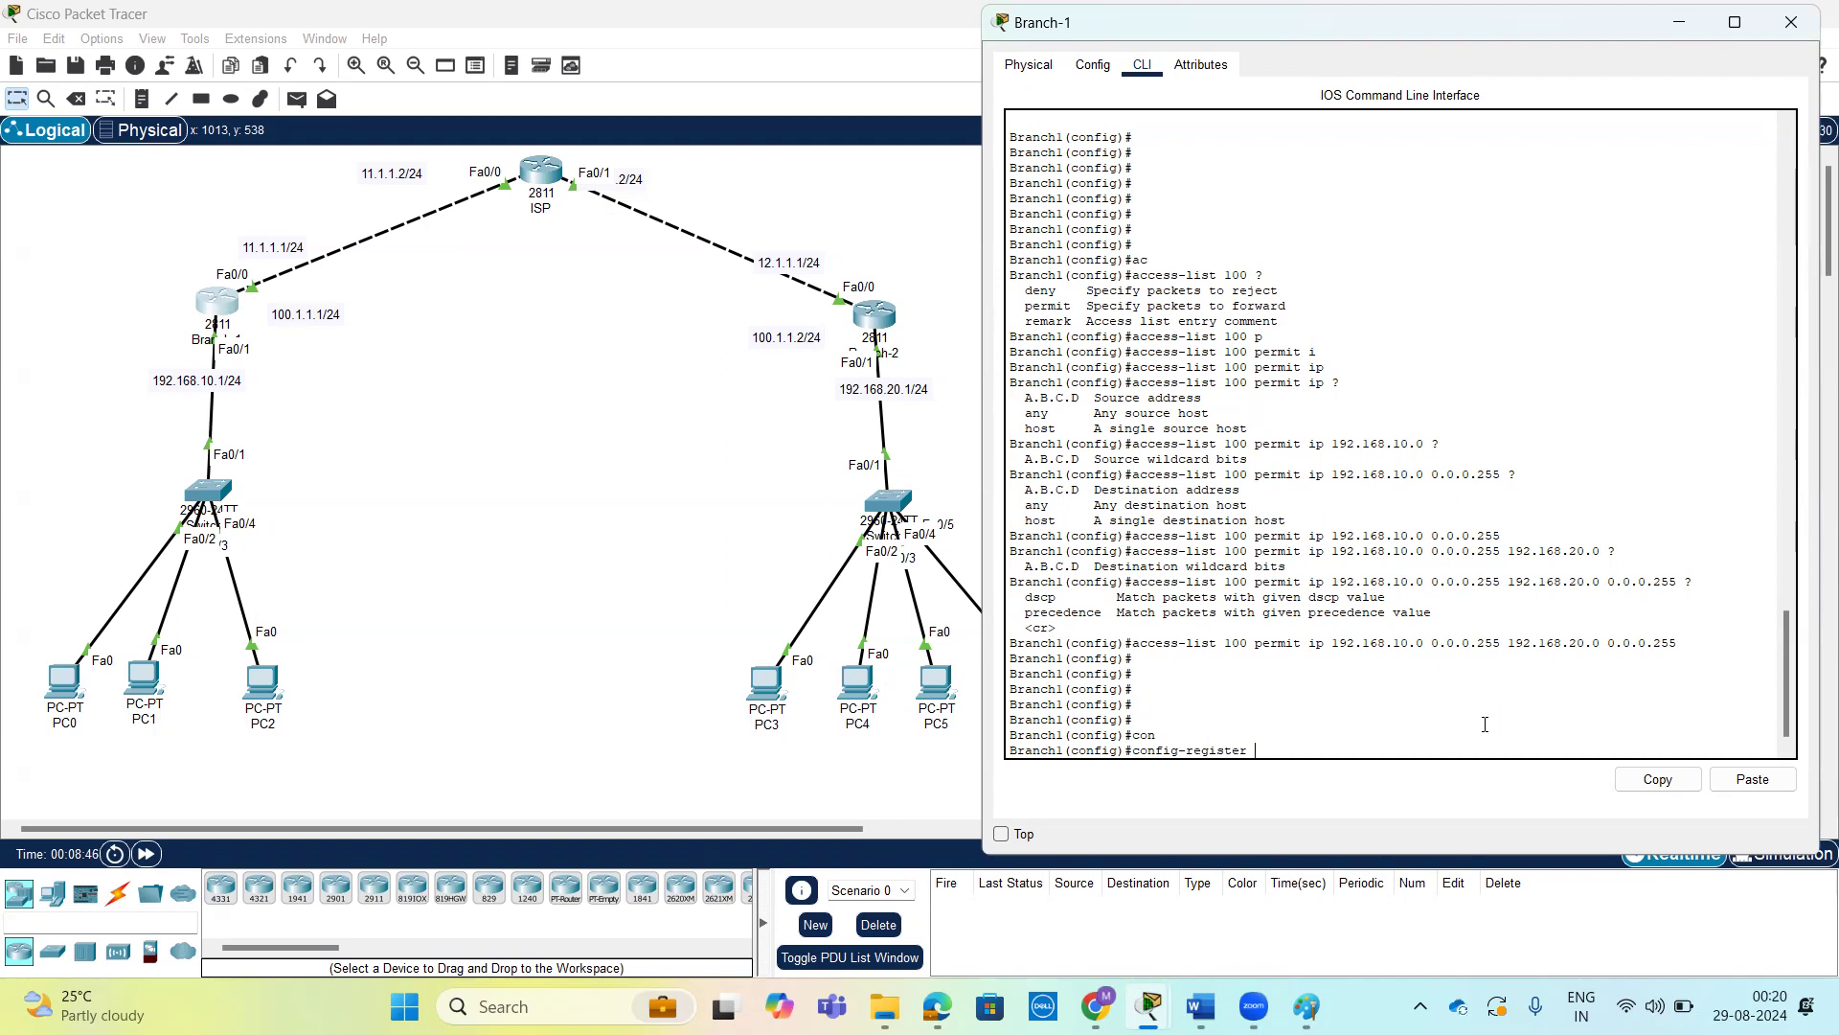
key("BackSpace")
key("BackSpace")
key("BackSpace")
key("BackSpace")
key("BackSpace")
key("BackSpace")
key("BackSpace")
key("BackSpace")
key("BackSpace")
key("BackSpace")
key("BackSpace")
key("BackSpace")
key("BackSpace")
key("BackSpace")
key("BackSpace")
List the crypto isakmp options on router Branch-1 and enable ISAKMP with crypto isakmp enable.
type("cry")
key("Tab")
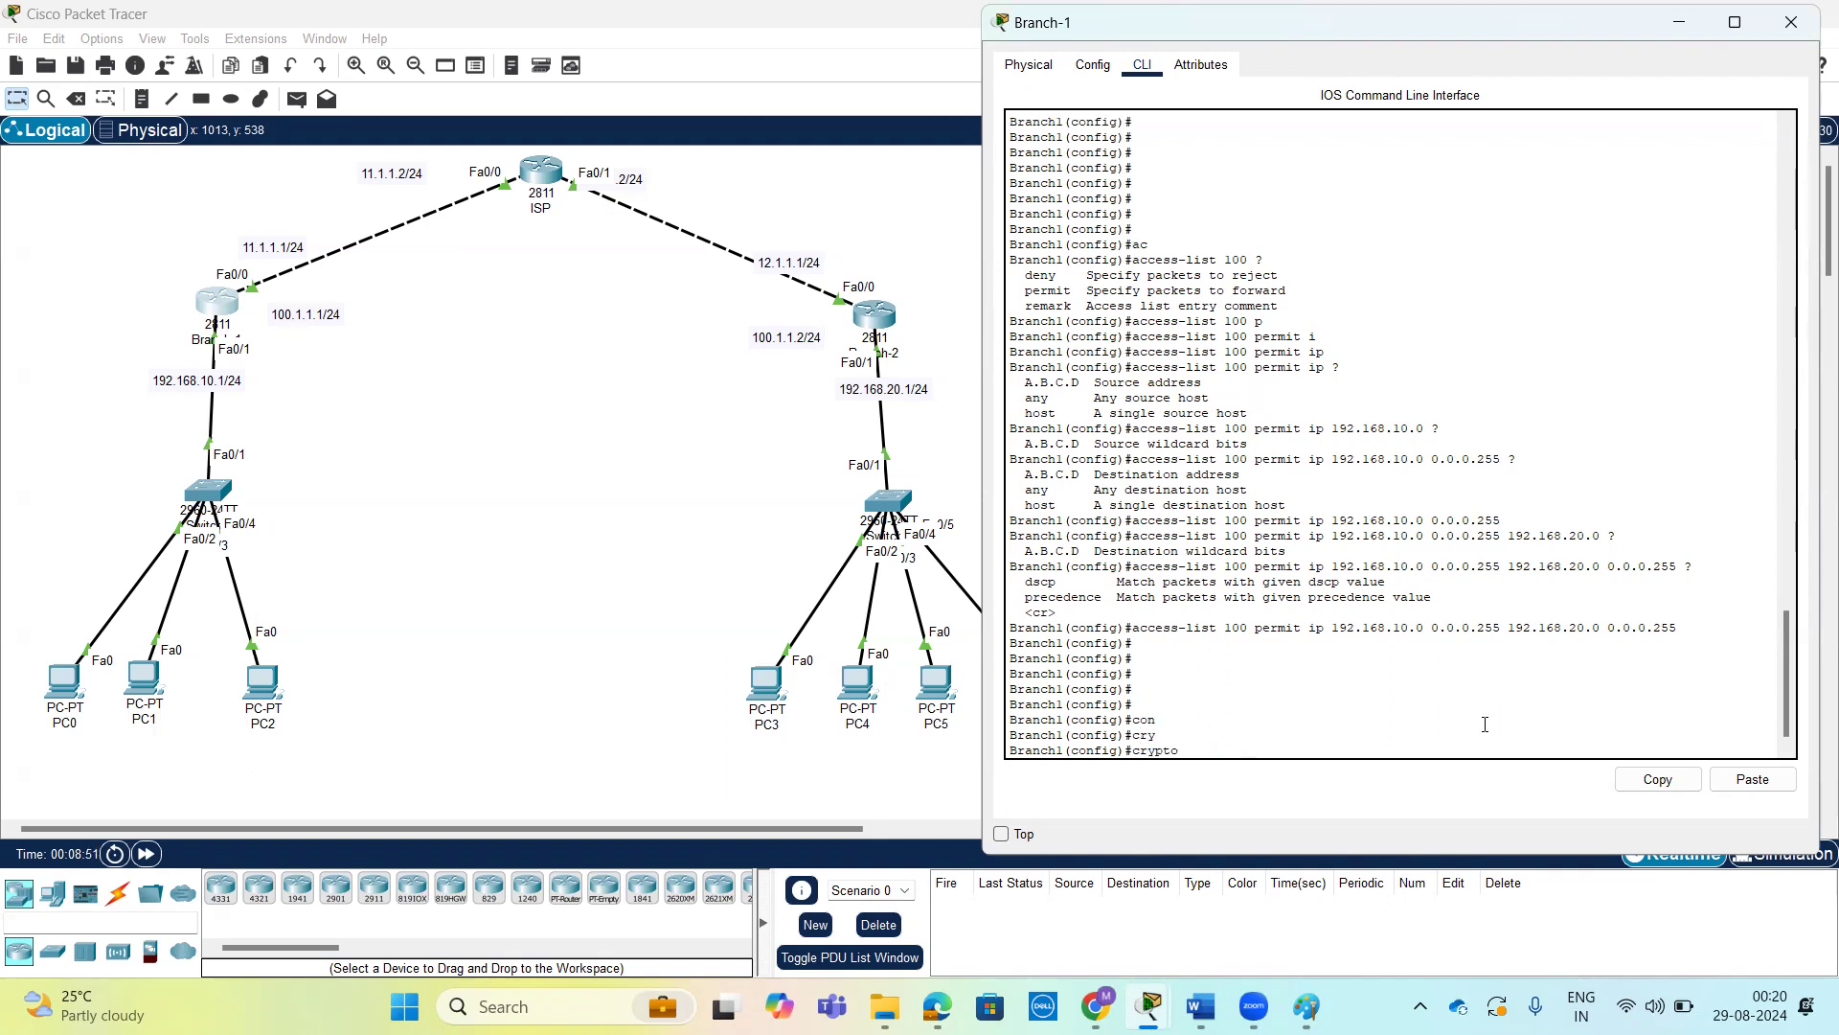
type("is")
key("Tab")
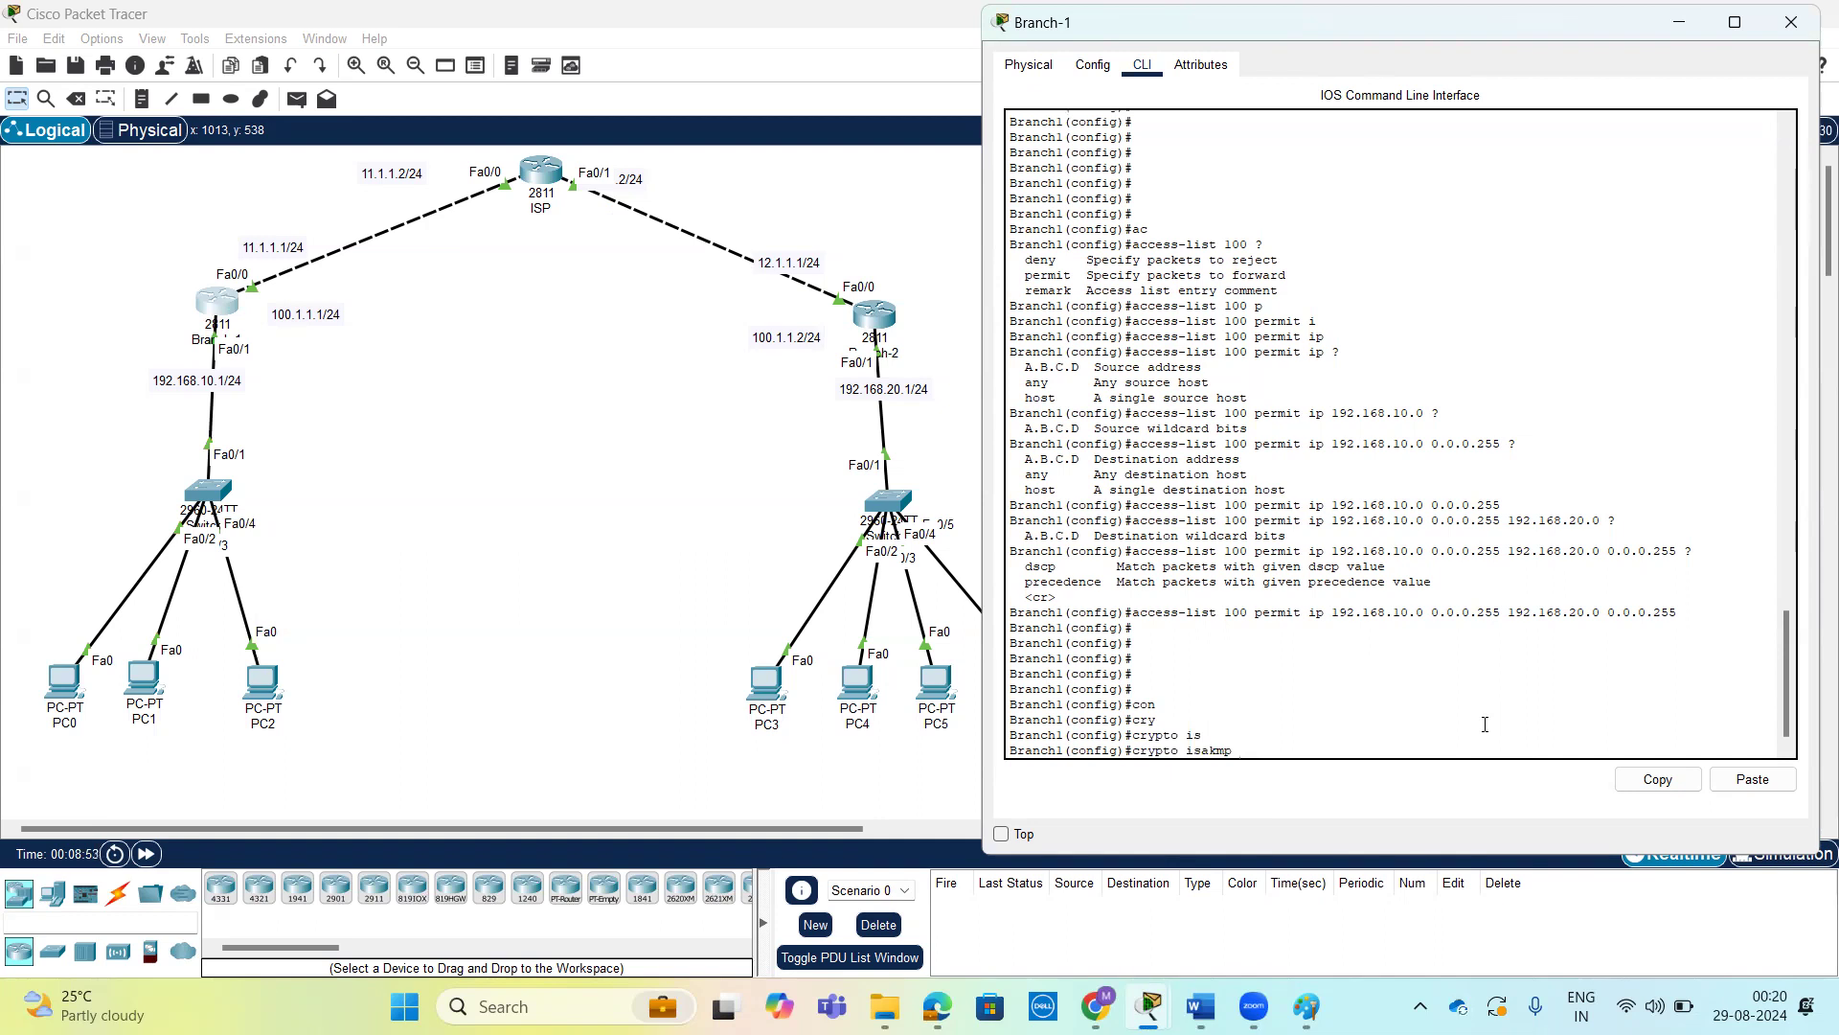
type("?")
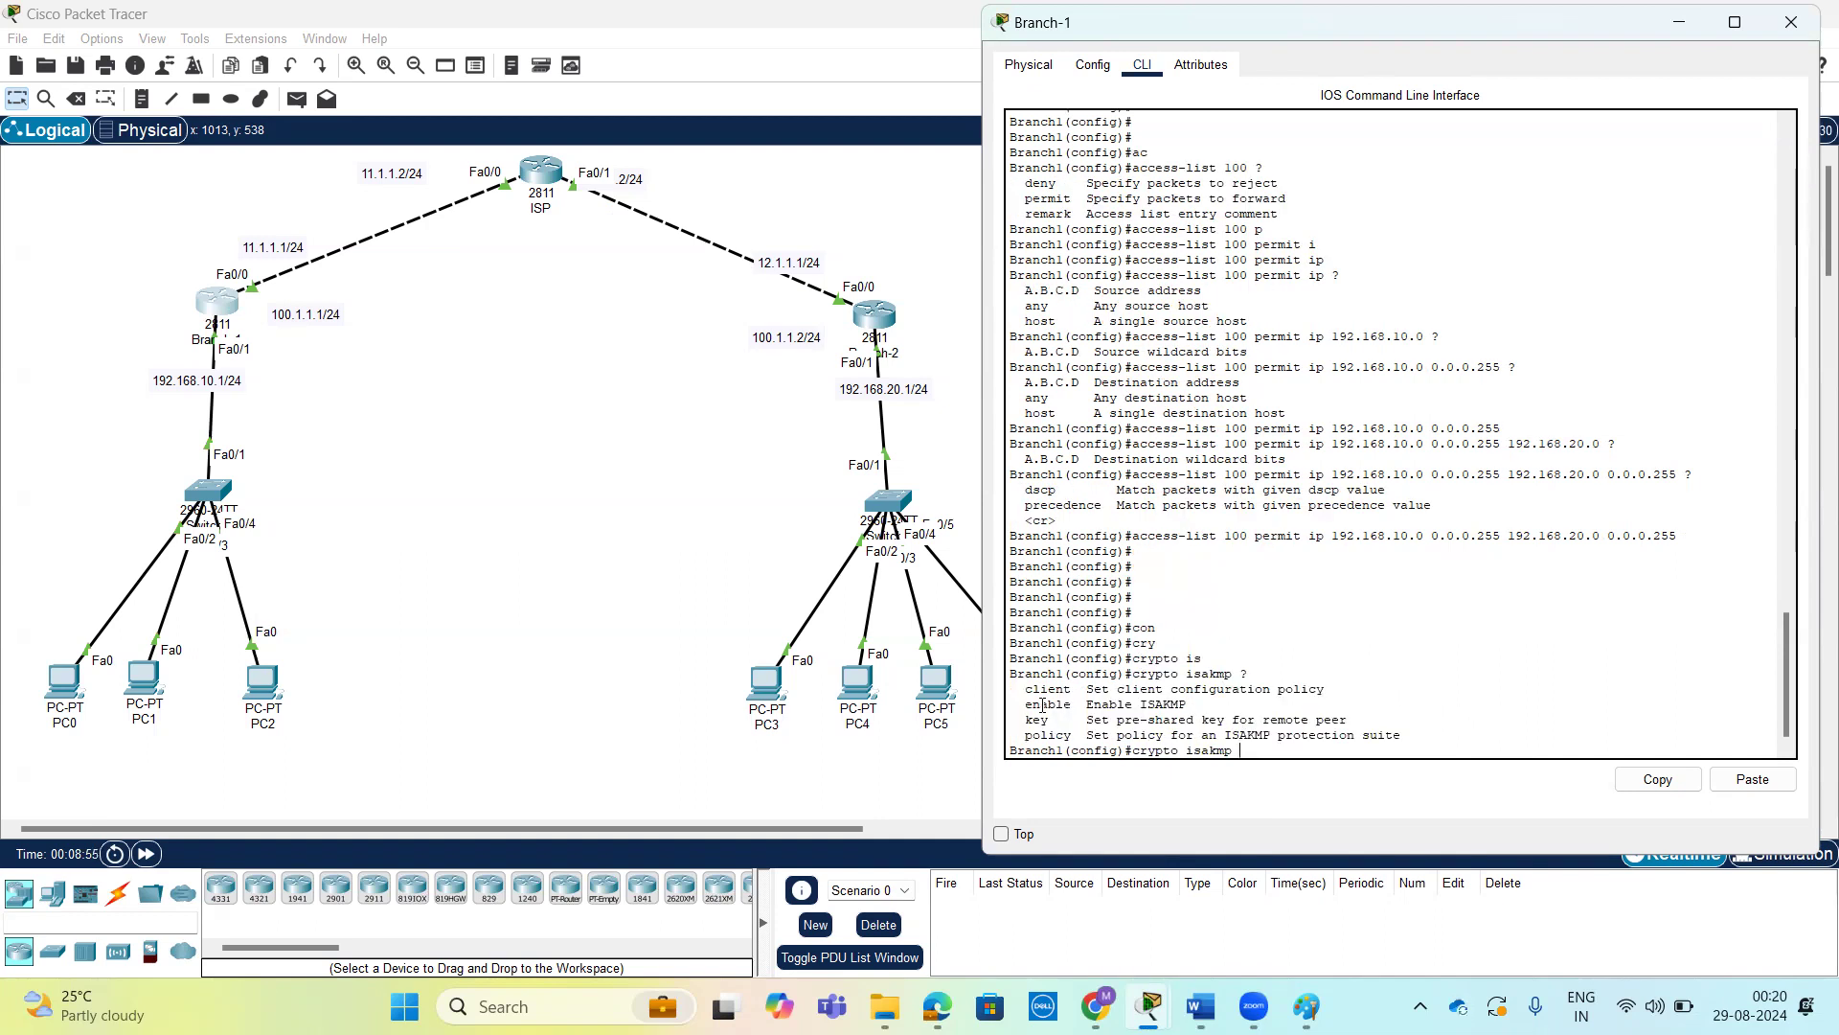
left_click_drag(1018, 705, 1190, 704)
key("Tab")
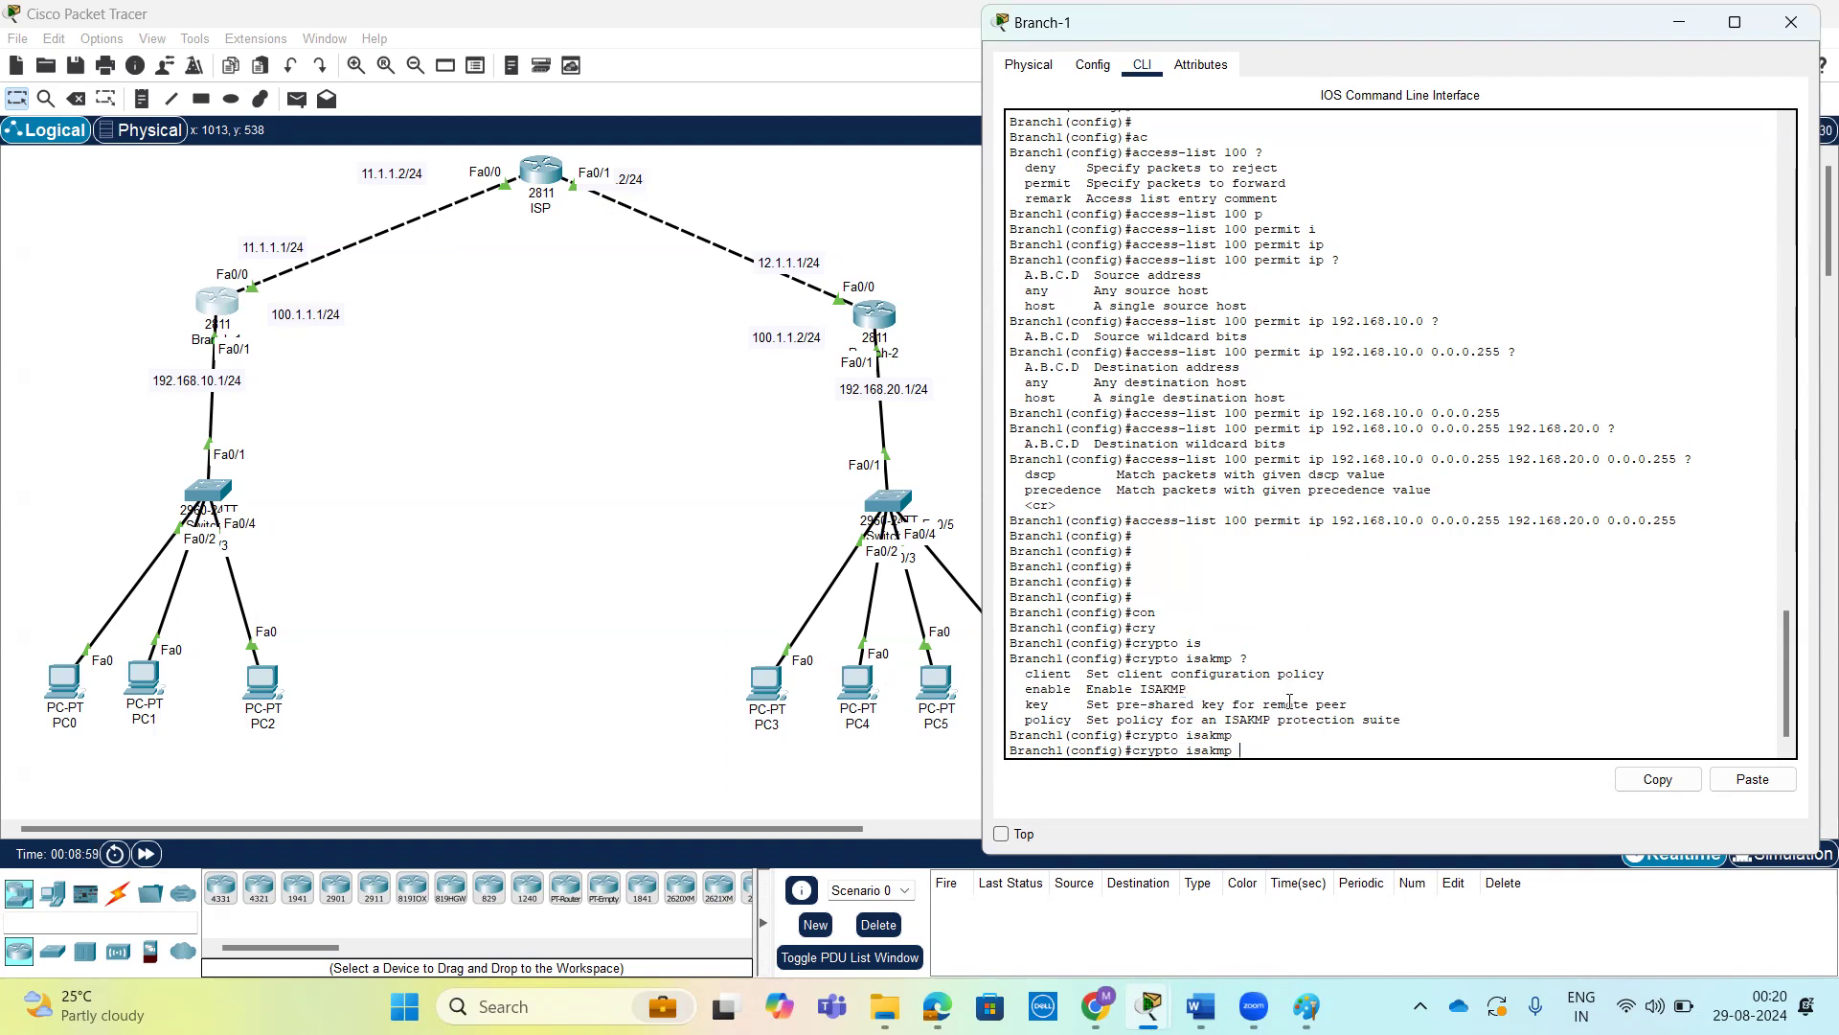
type("e")
key("Tab")
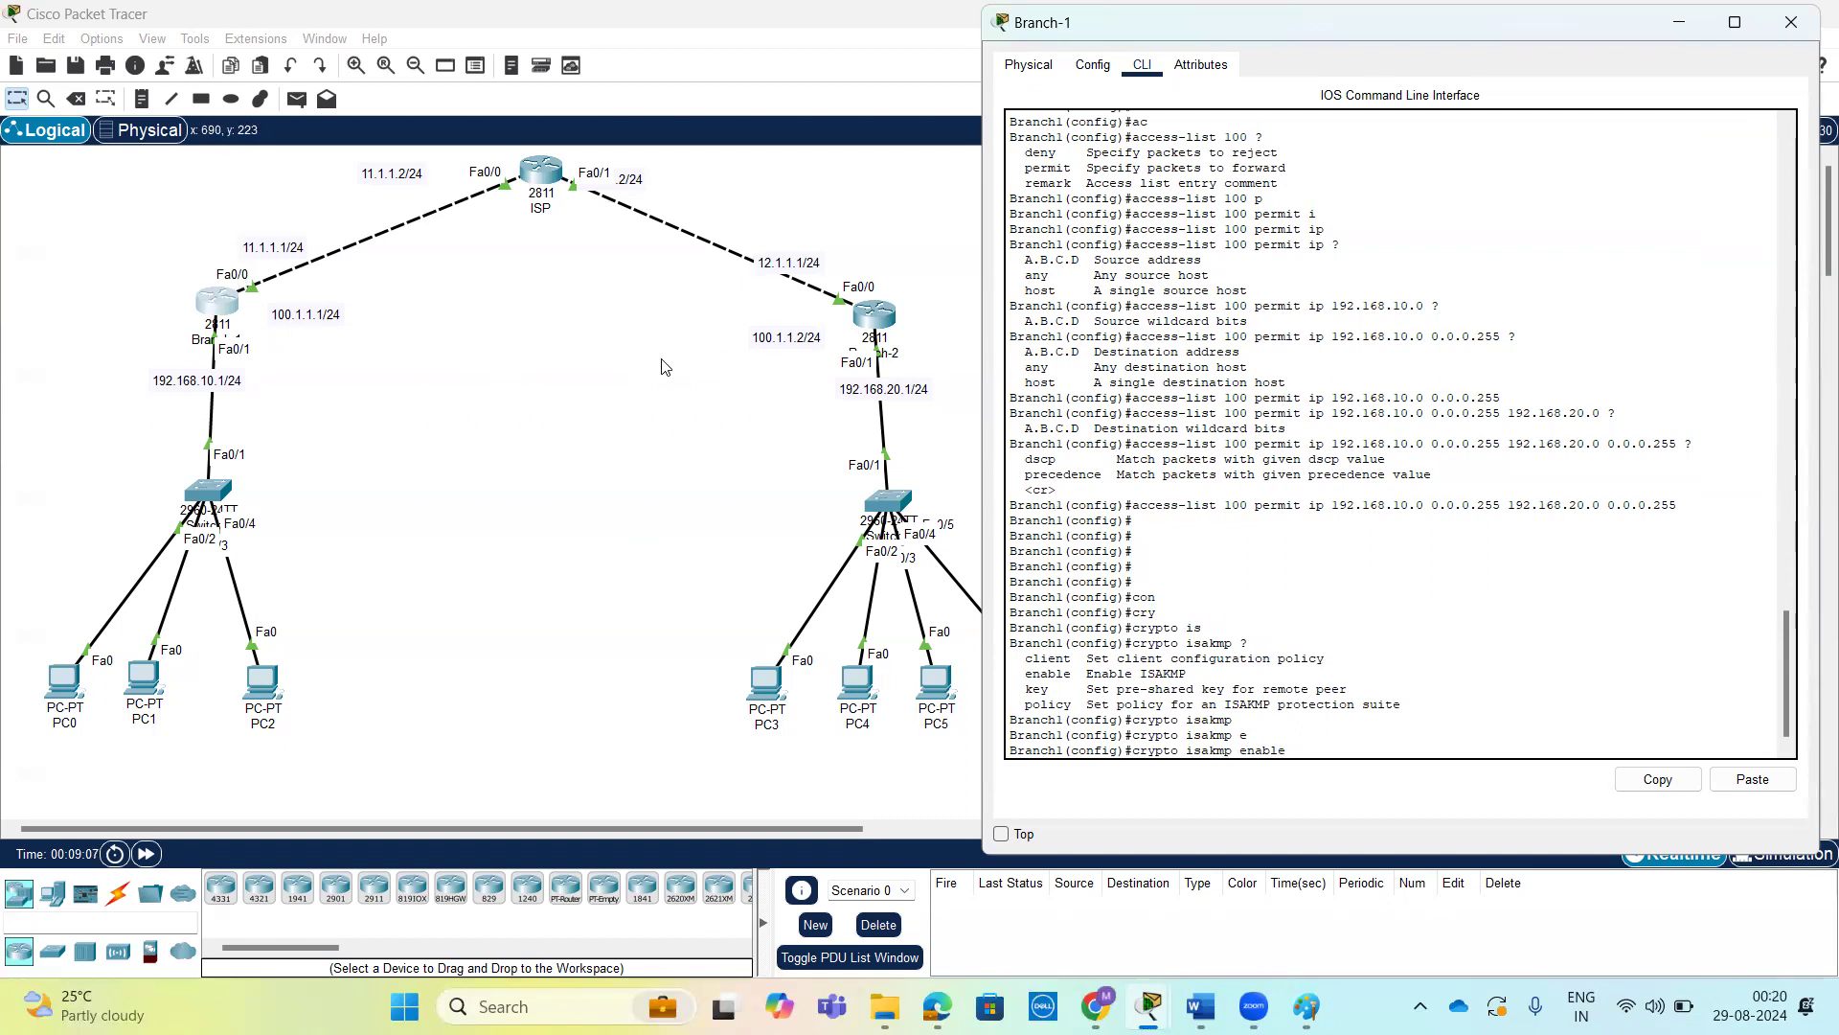
key("Return")
key("Return")
key("Return")
key("Return")
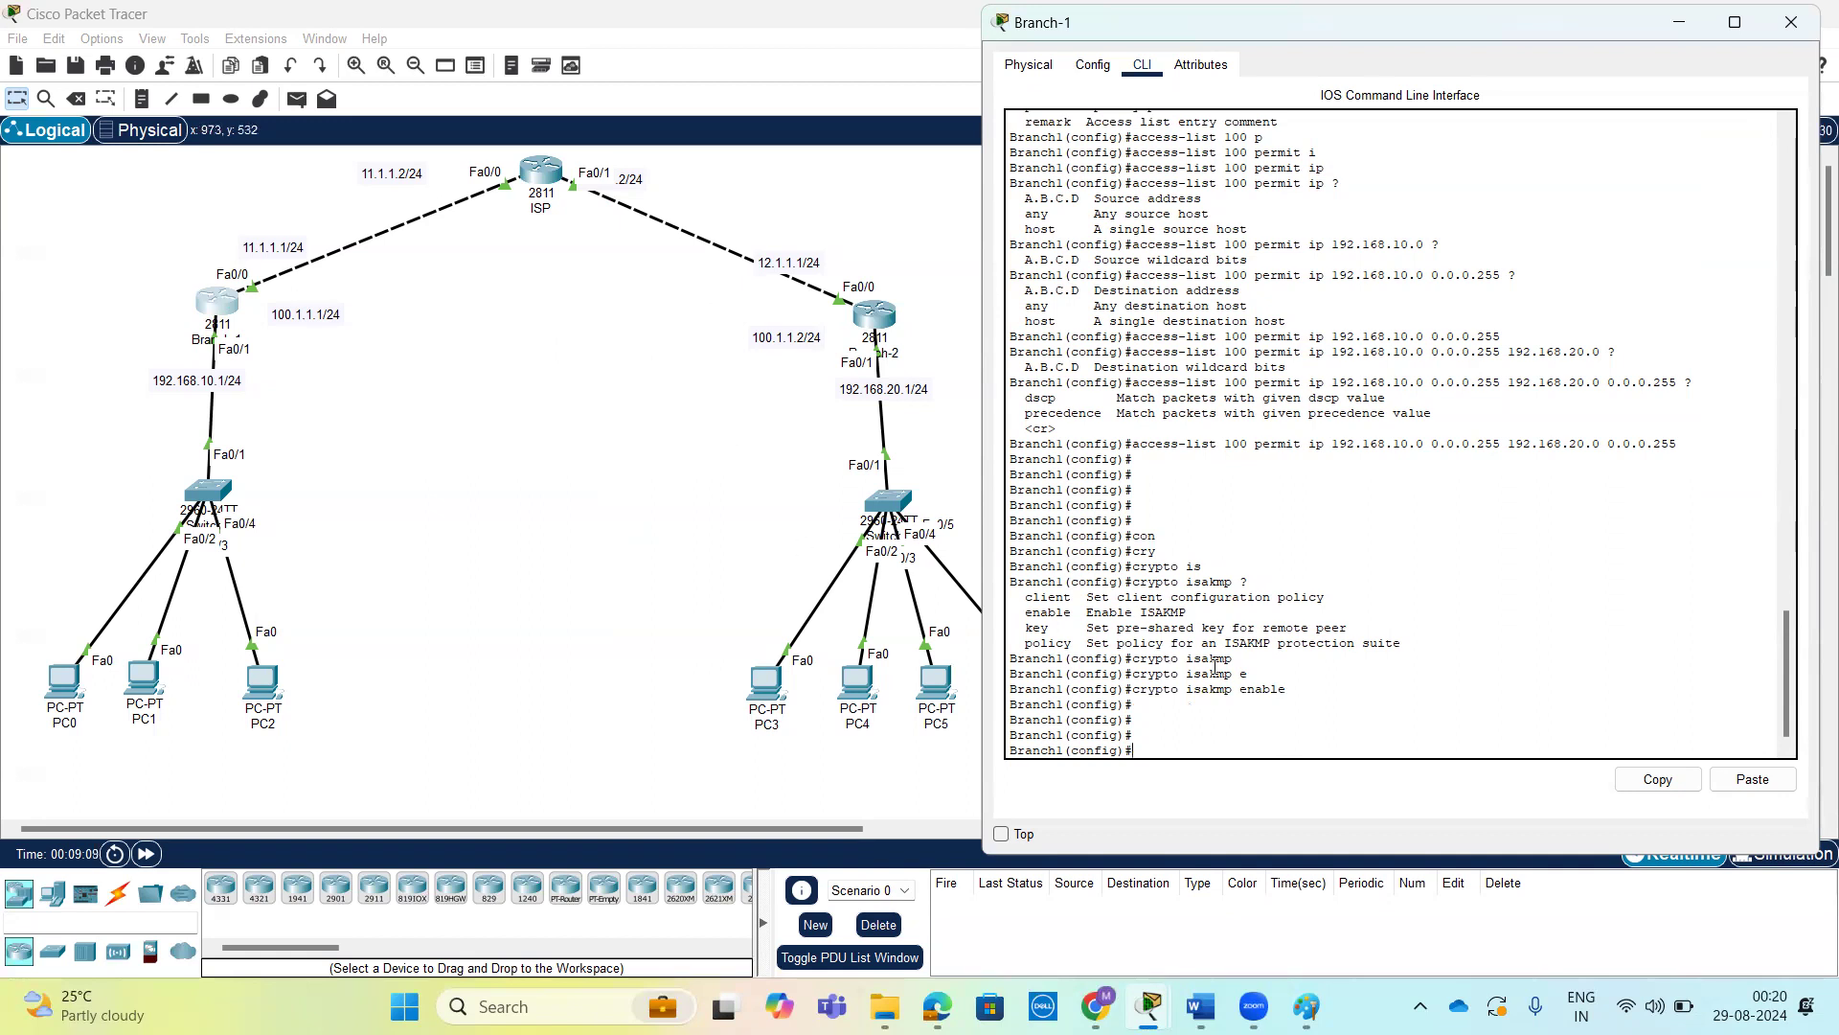
left_click_drag(1239, 686, 1289, 689)
left_click(1252, 723)
key("Return")
key("Return")
key("Return")
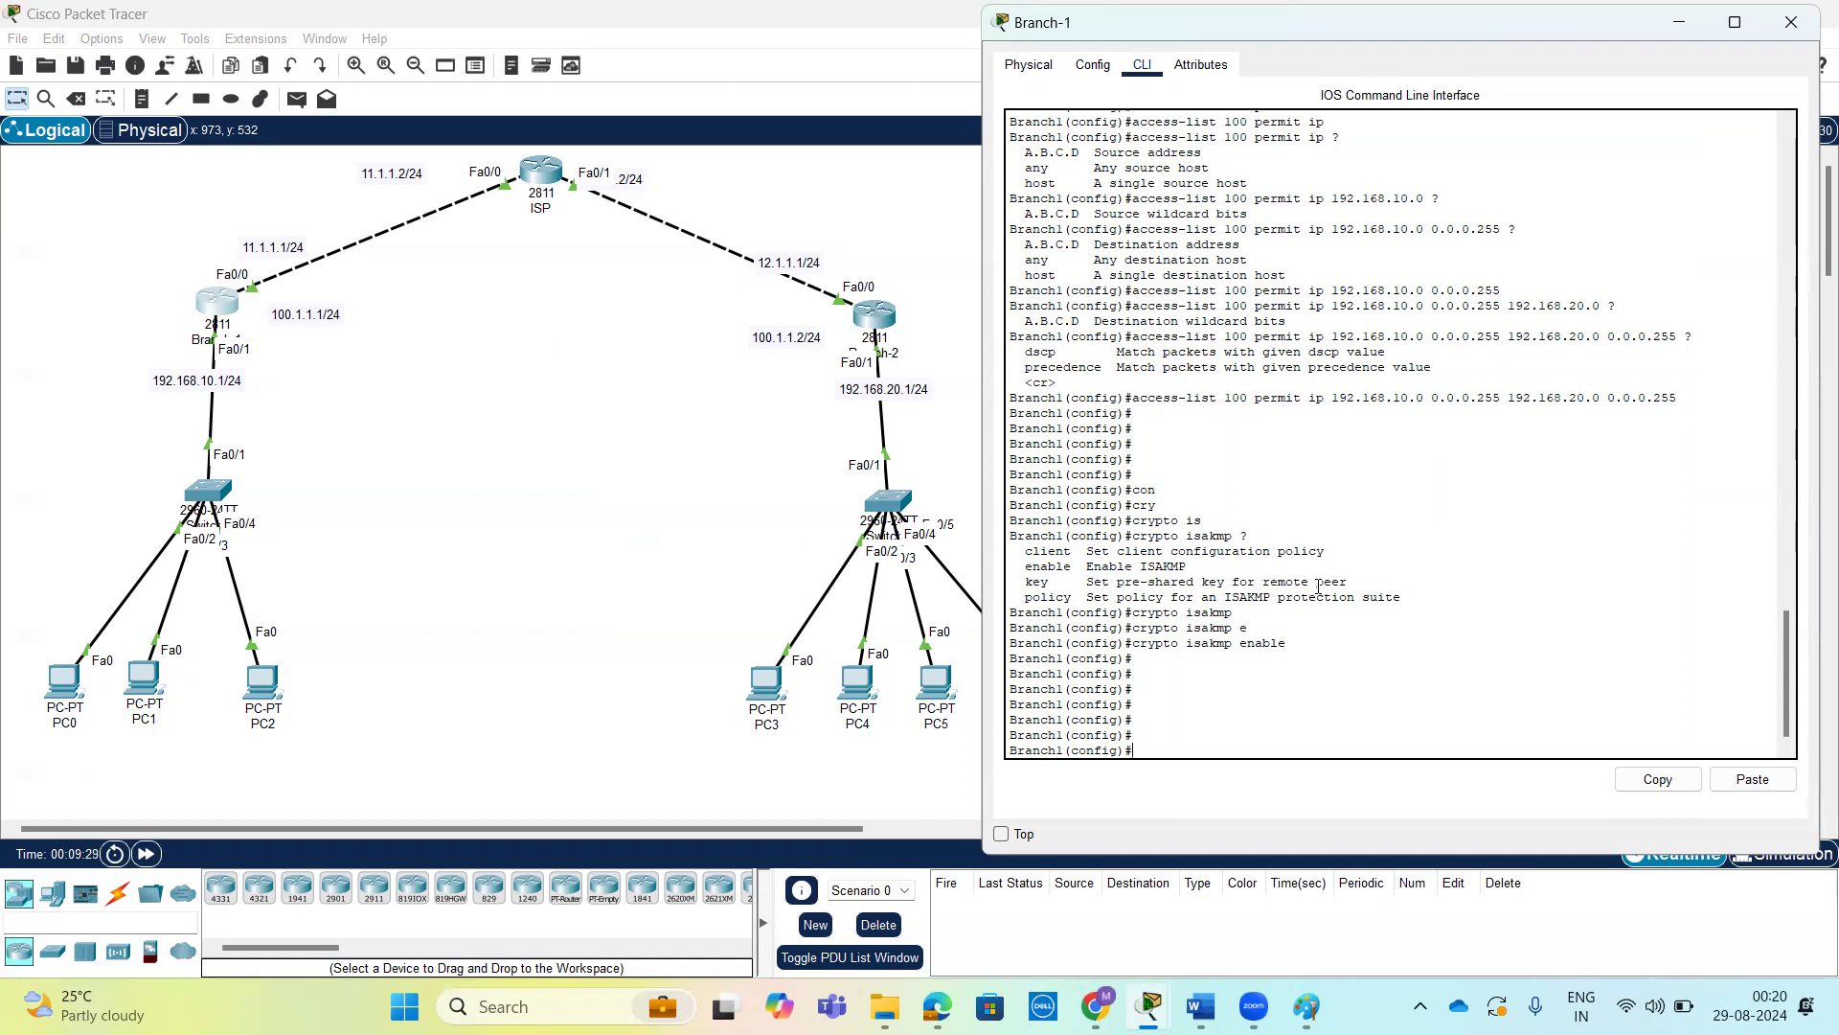
key("Return")
key("Return")
key("Return")
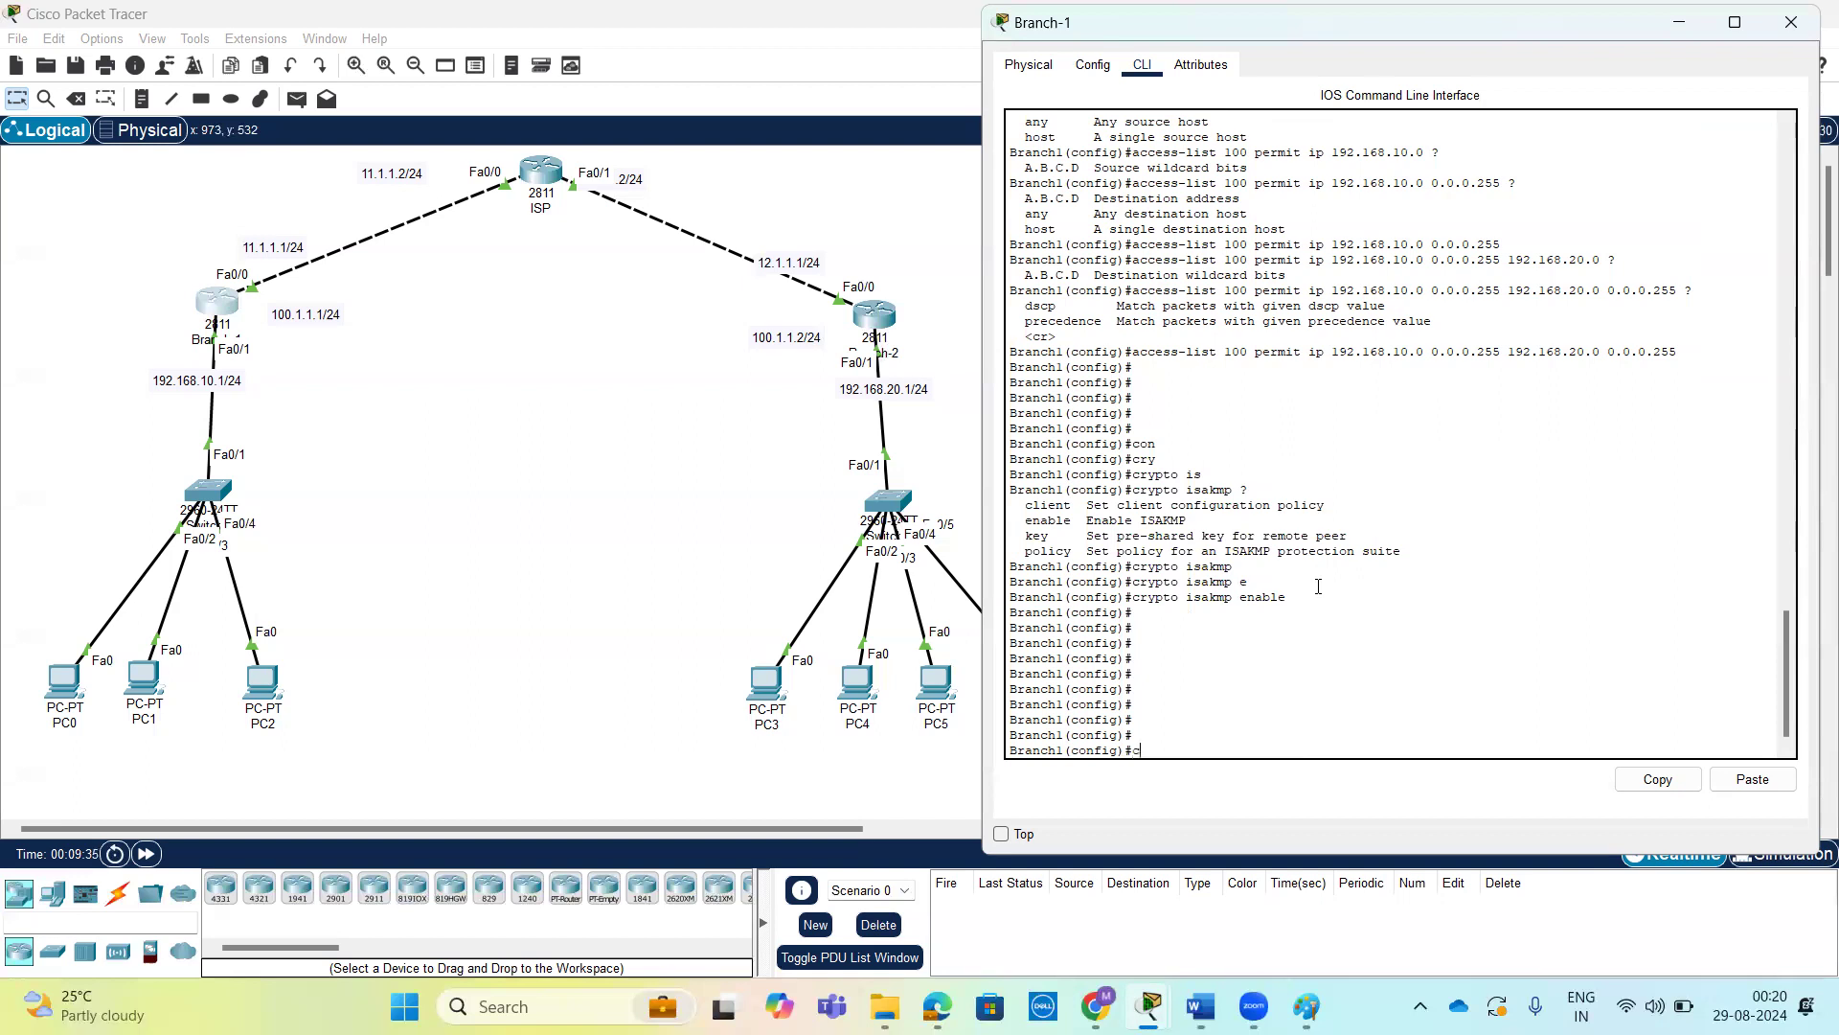
Create ISAKMP policy 10 on router Branch-1 and enter its configuration mode, listing the command options along the way.
type("cr")
key("Tab")
type("is")
key("Tab")
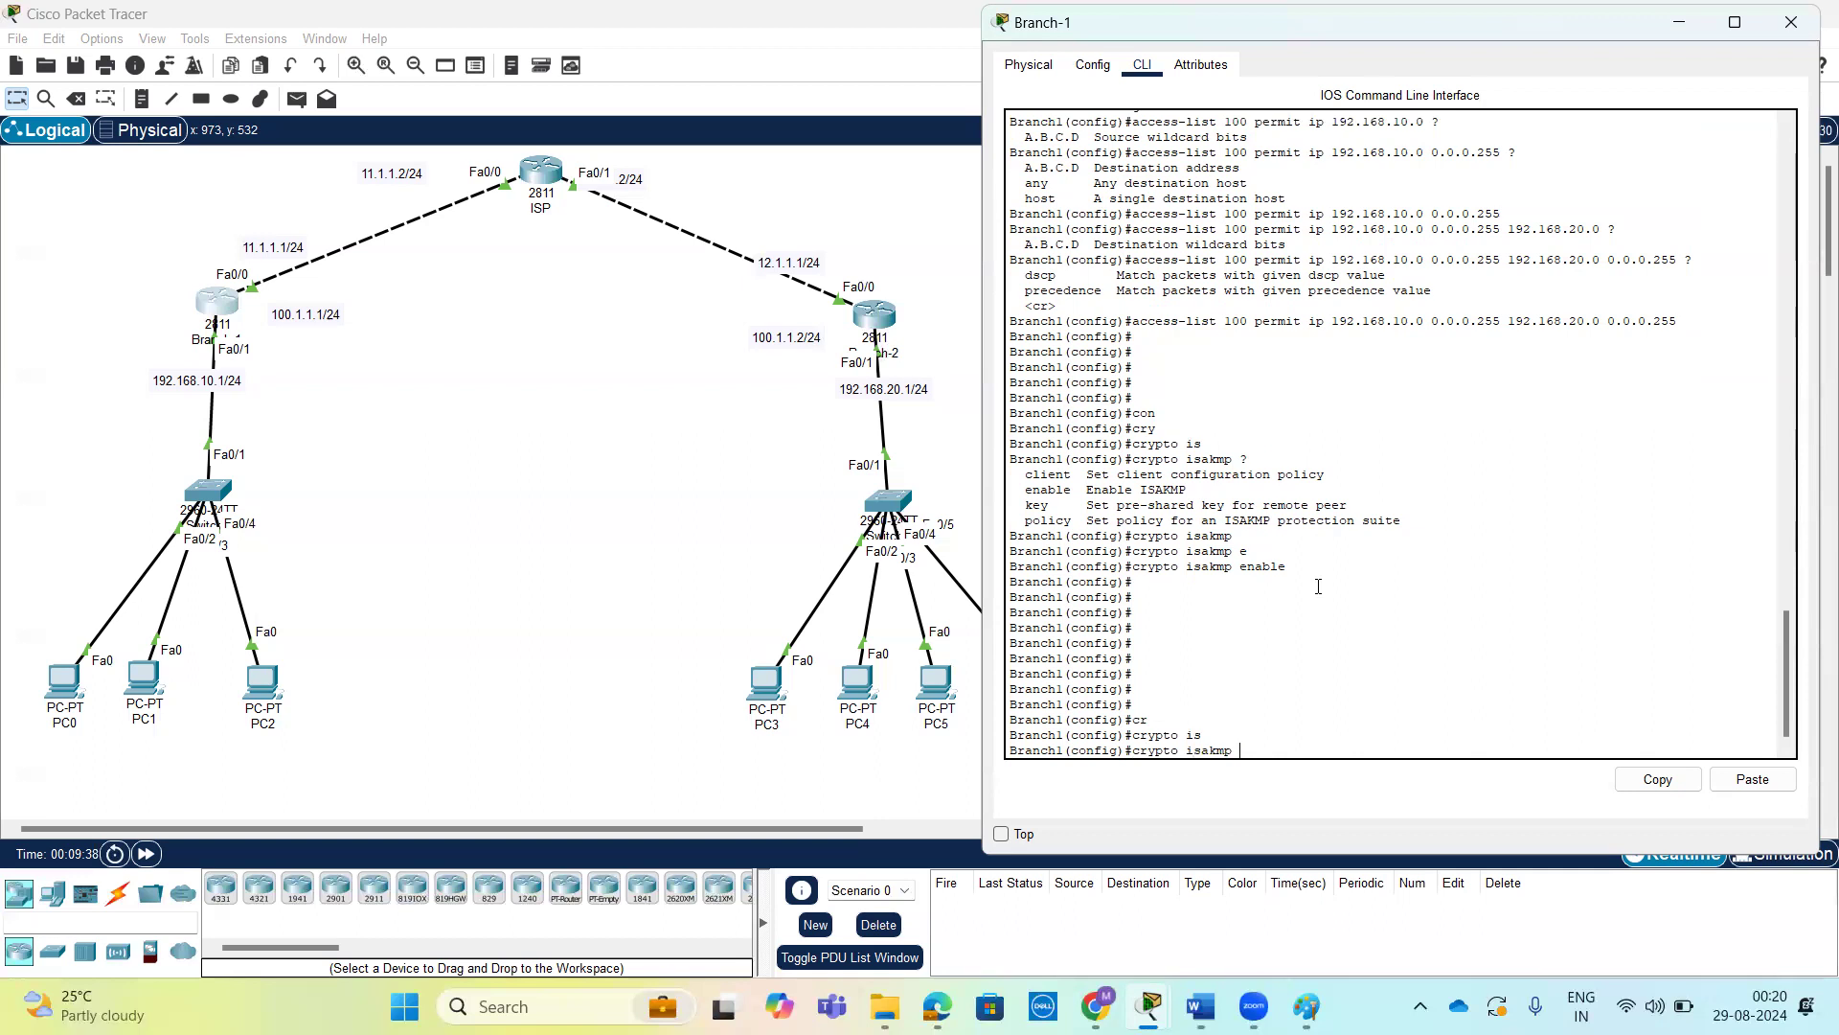
type("?")
type("p")
key("Tab")
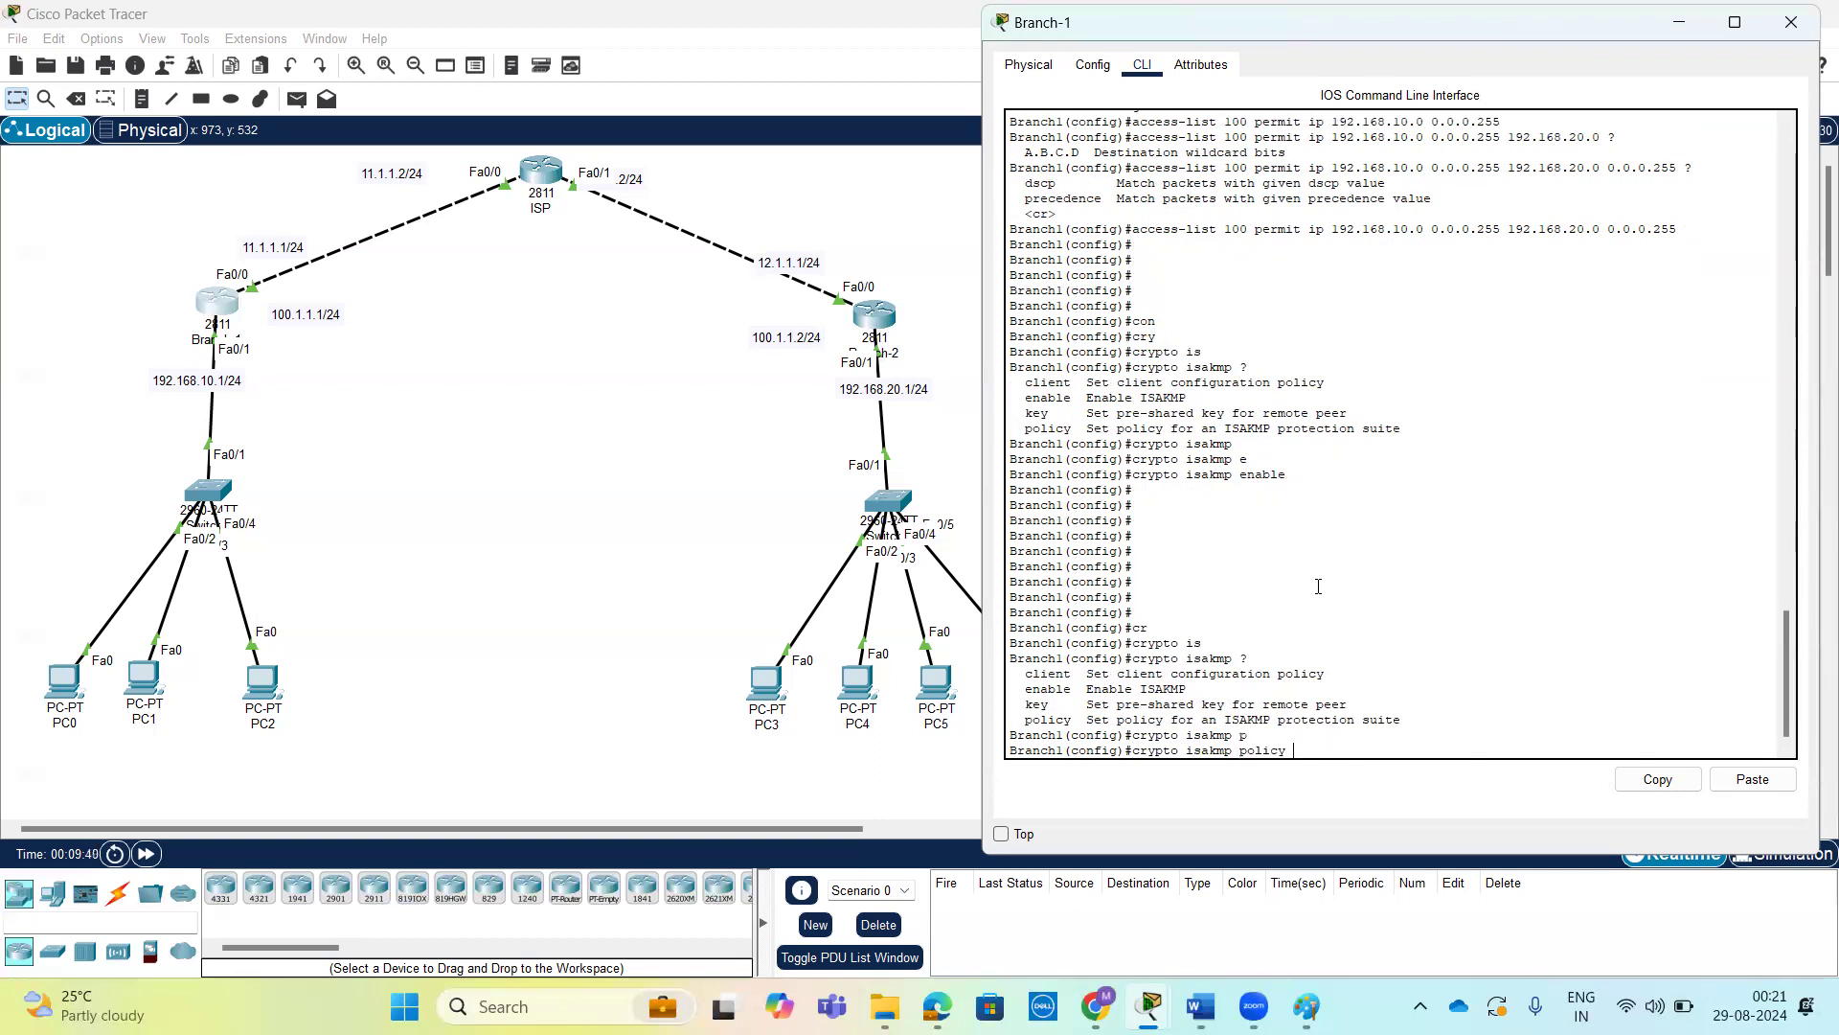
type("?")
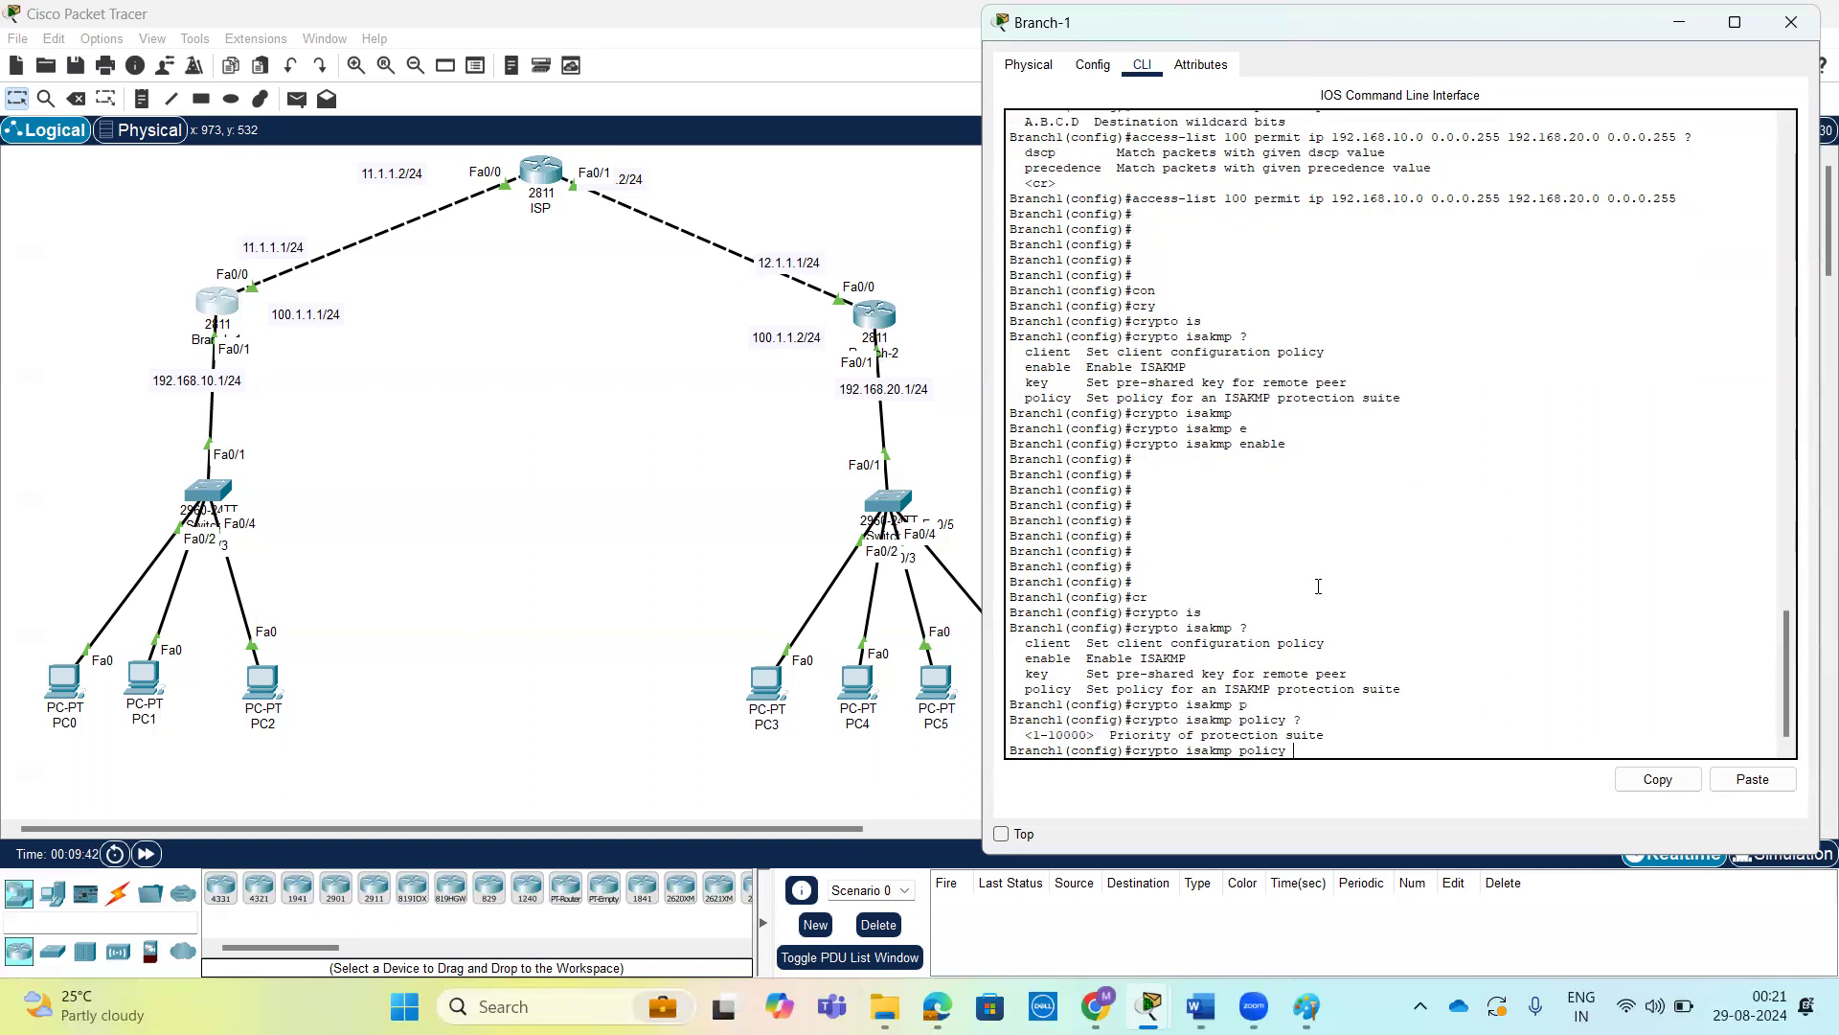
type("10 ?")
key("Return")
key("Return")
key("Return")
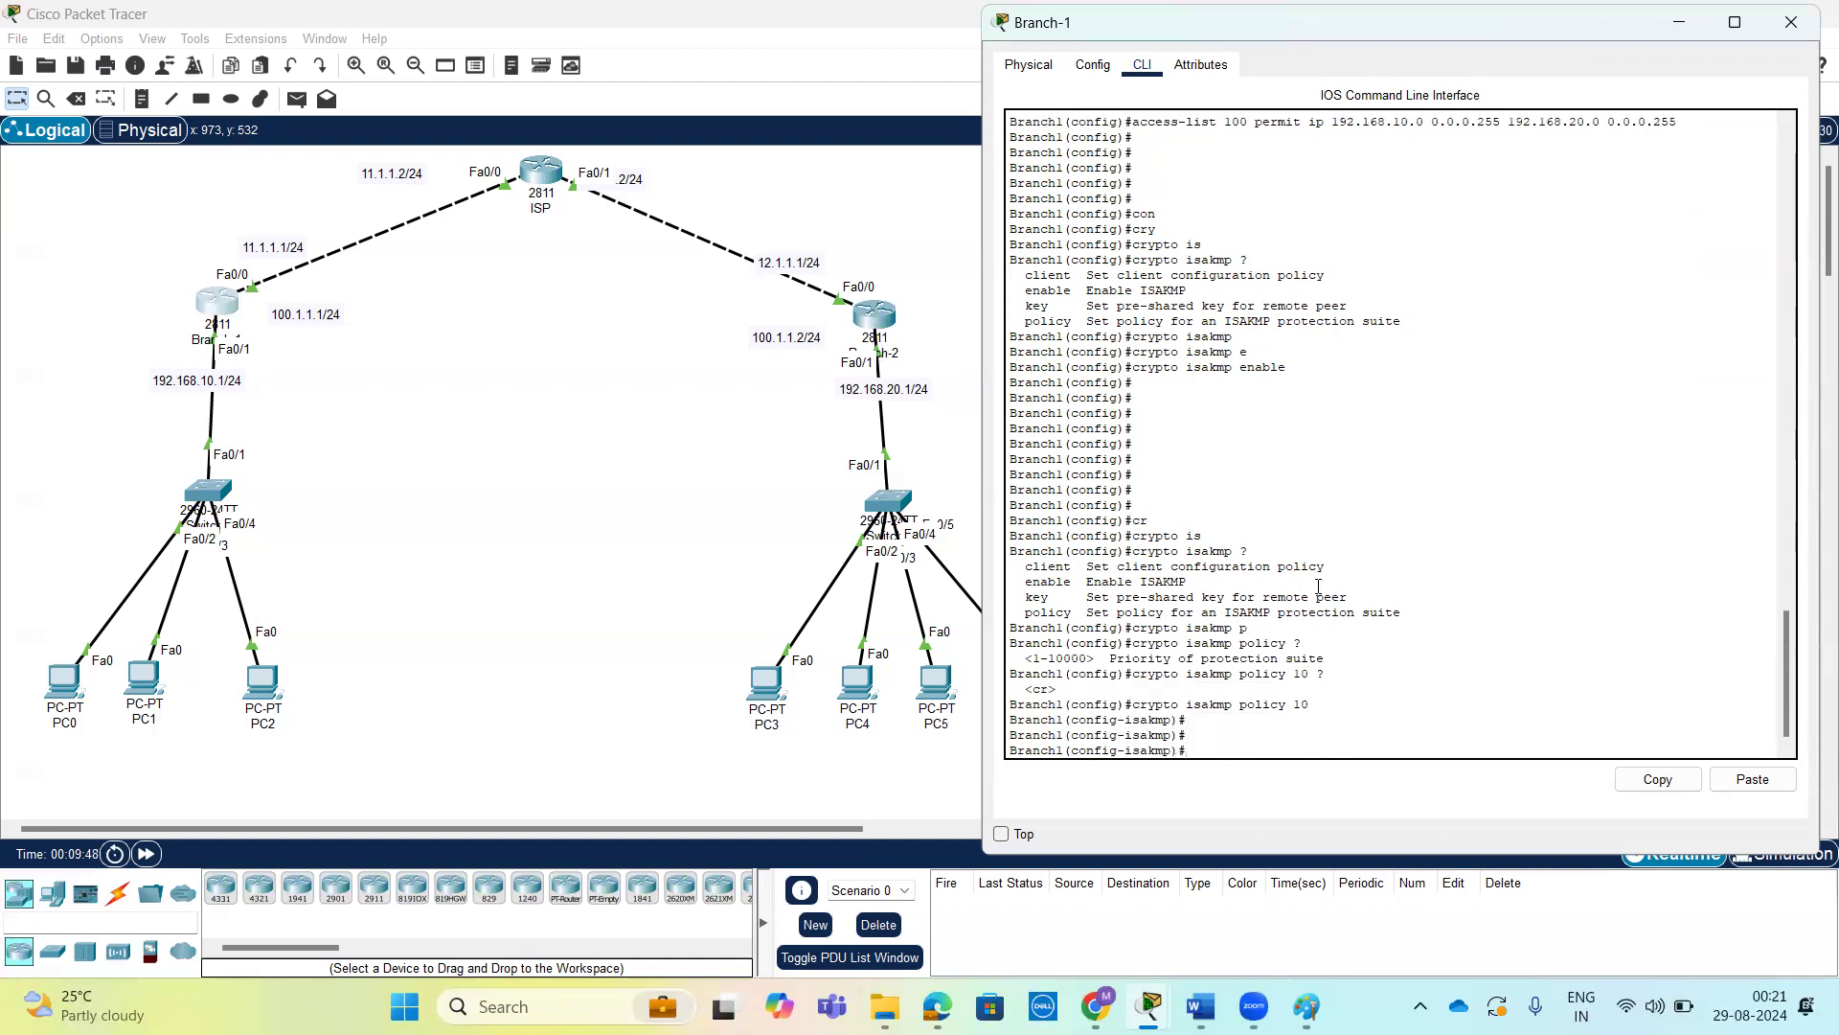
left_click_drag(1132, 704, 1311, 706)
left_click(1222, 747)
left_click_drag(1188, 751, 1017, 720)
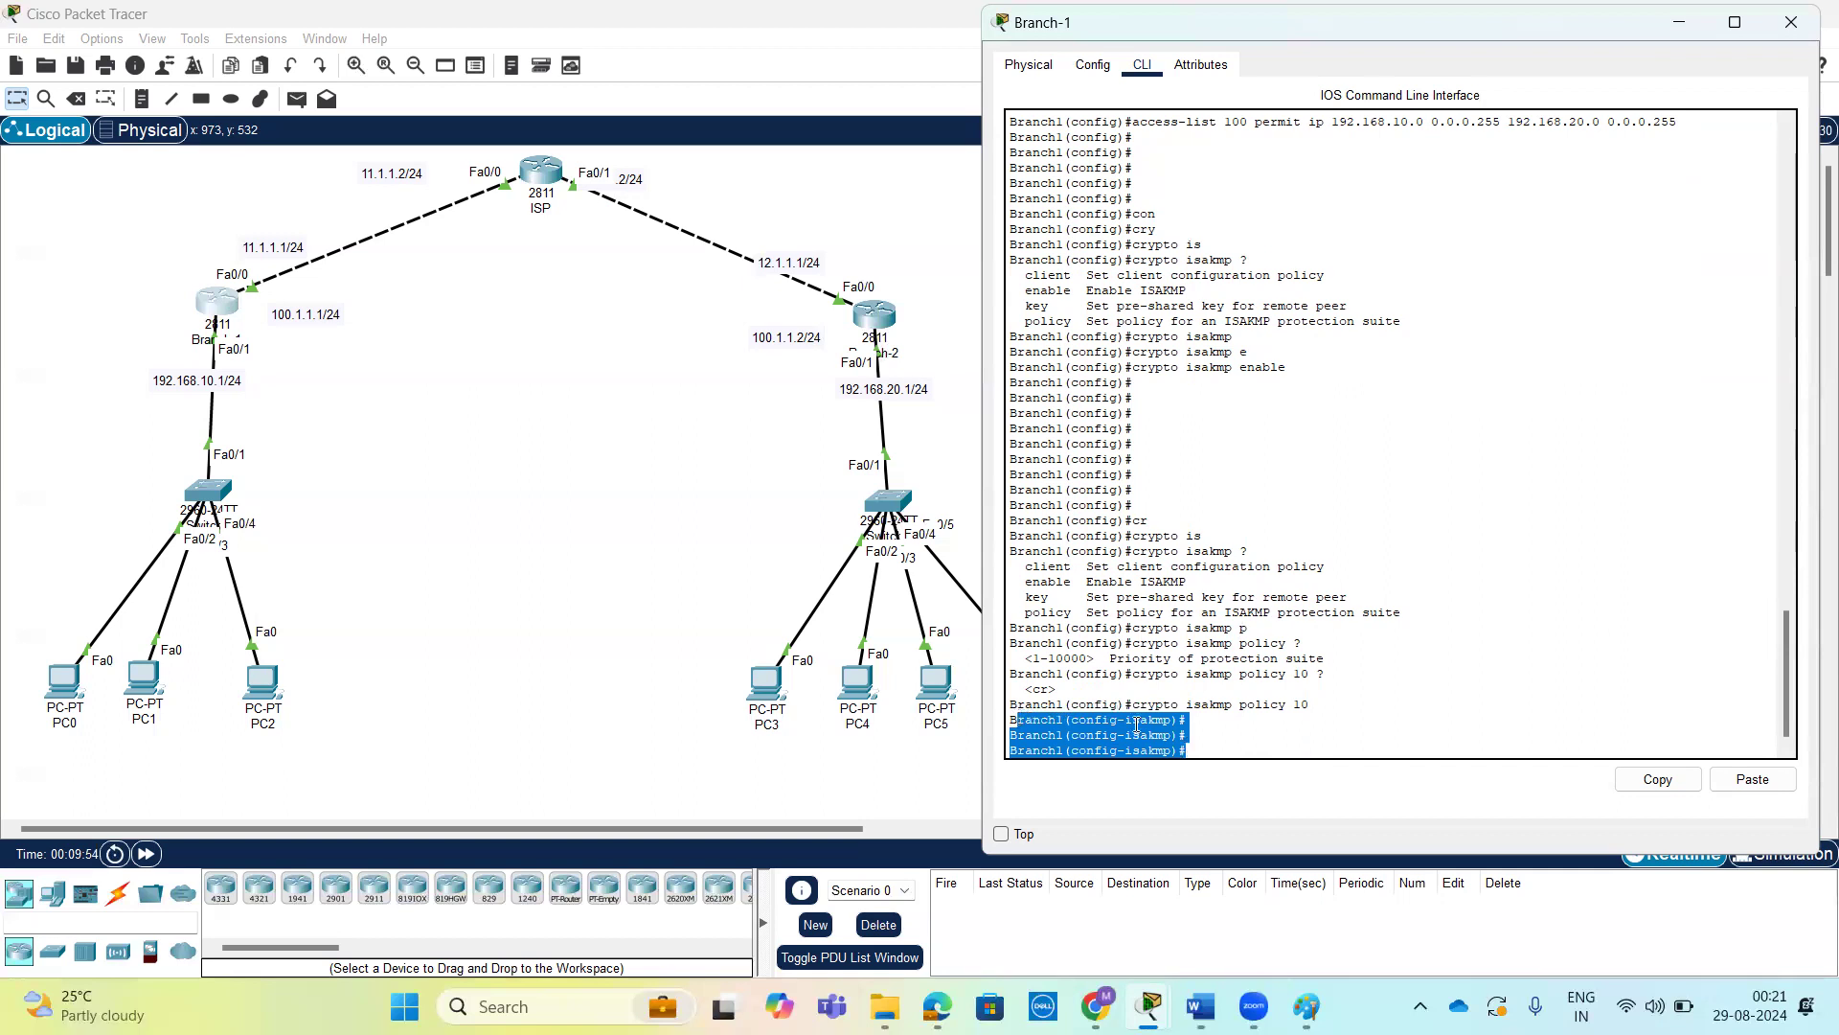
left_click(1211, 733)
key("Return")
key("Return")
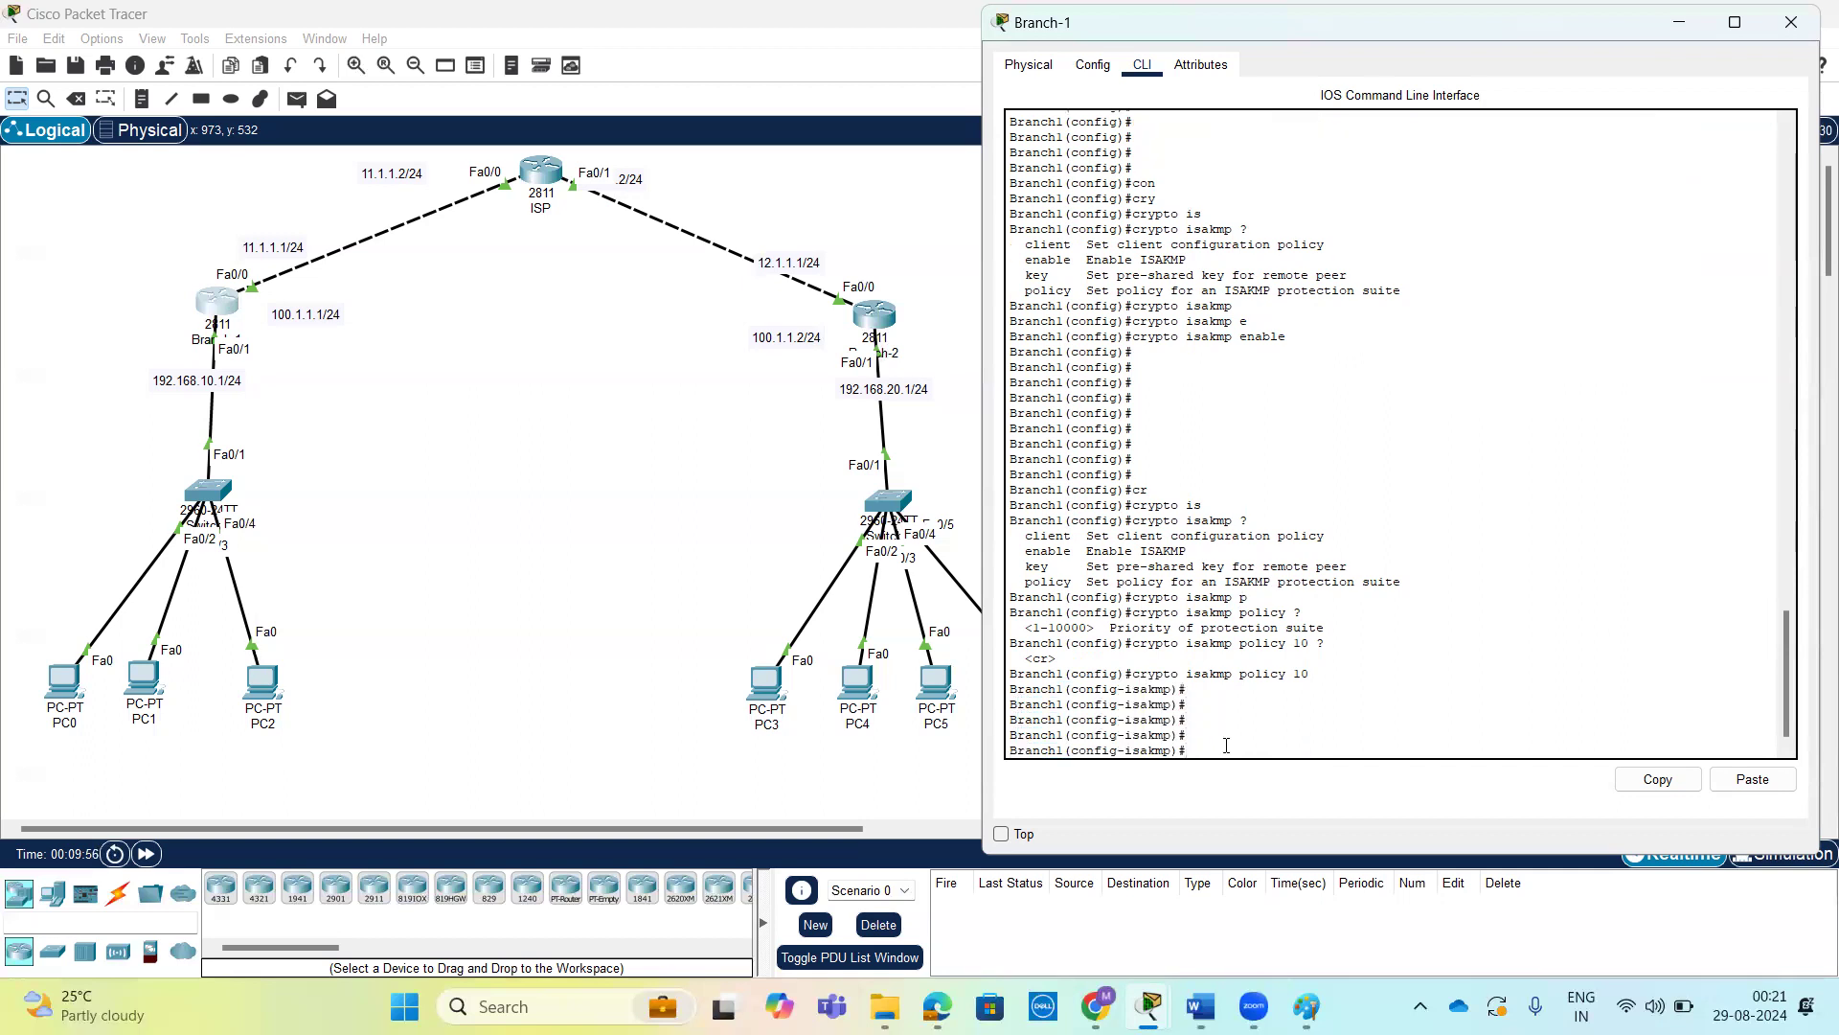
List the ISAKMP policy's configuration commands and review authentication, encryption, group, hash and lifetime.
type("?")
left_click_drag(1025, 642, 1095, 642)
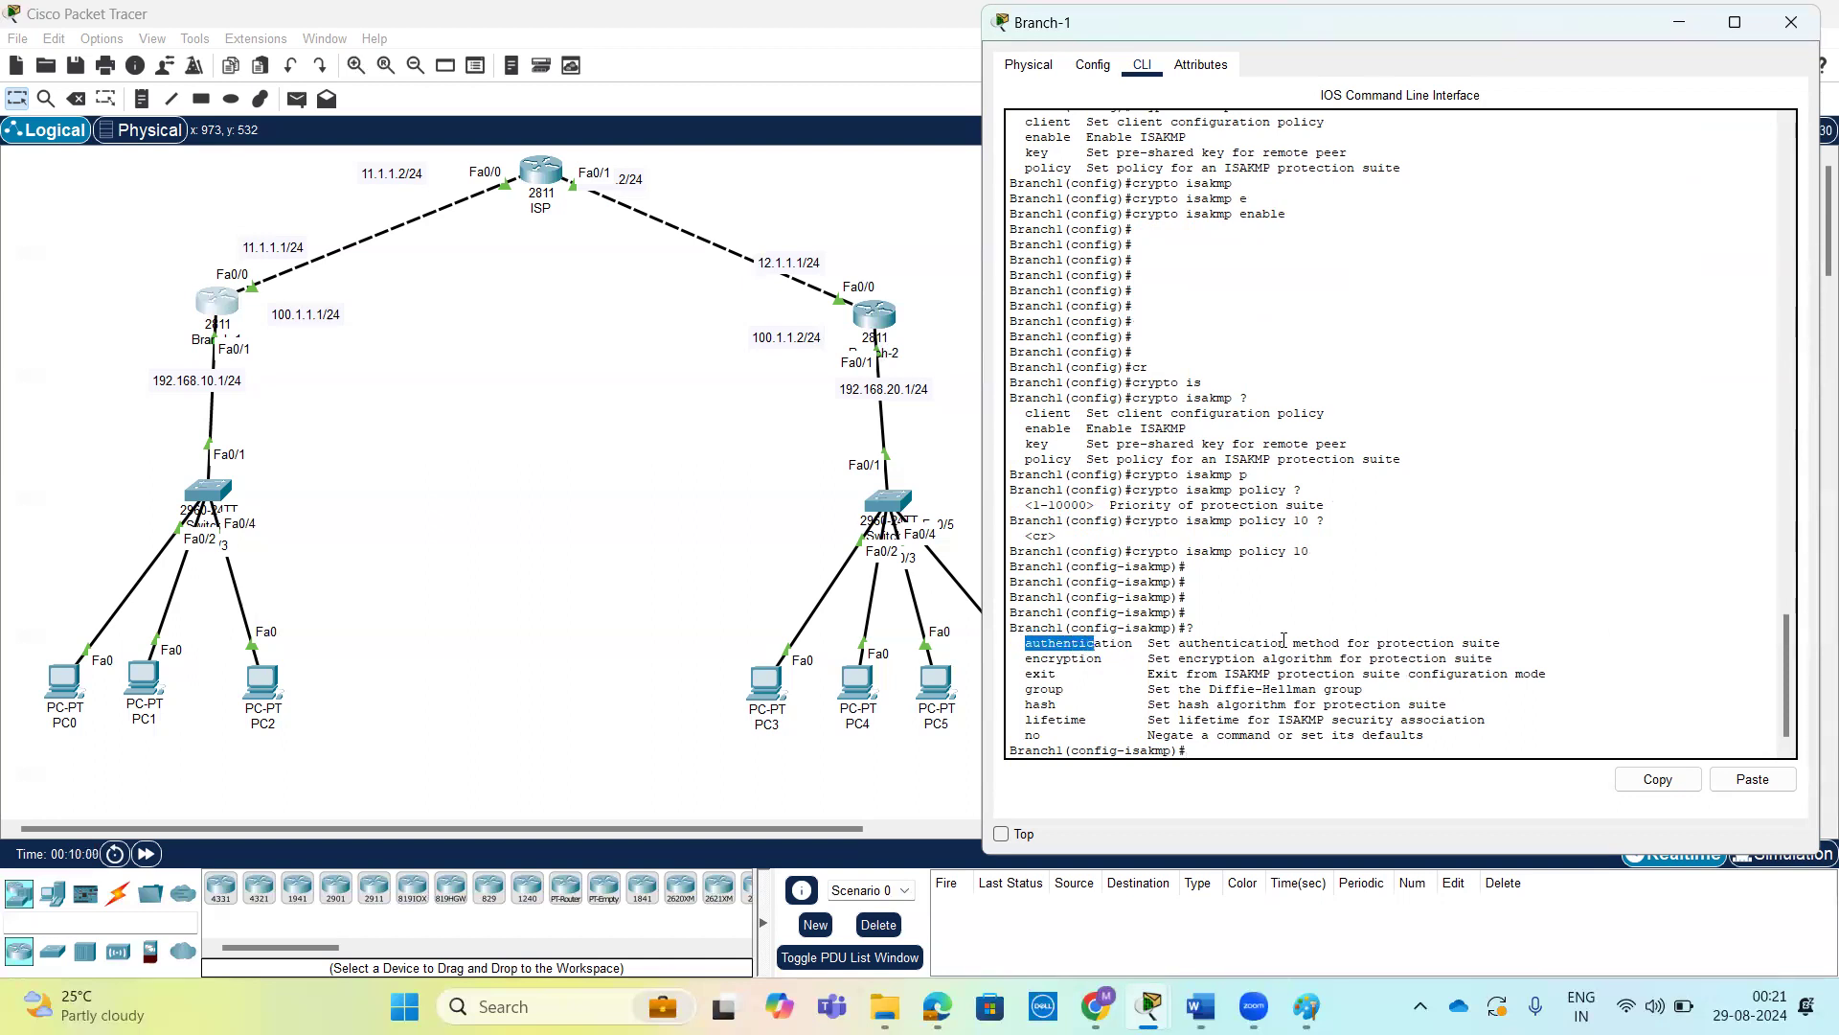
left_click_drag(1505, 645, 1018, 643)
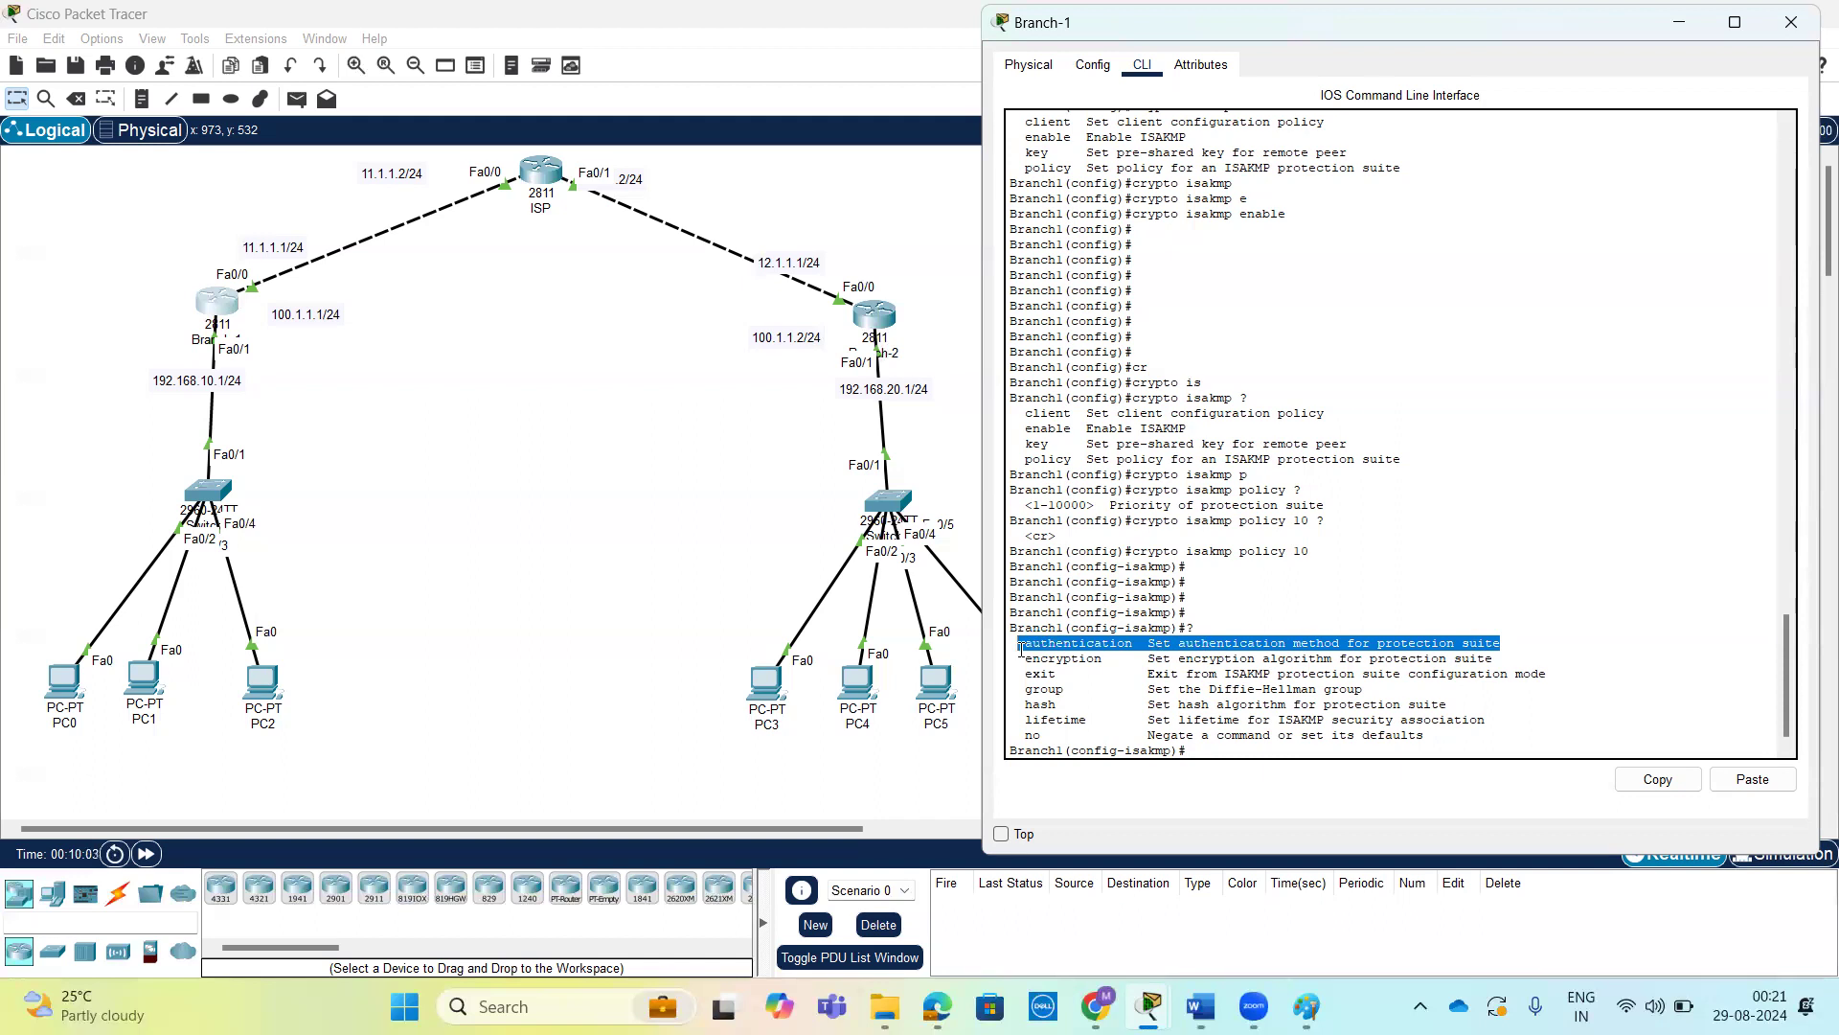
left_click(1386, 633)
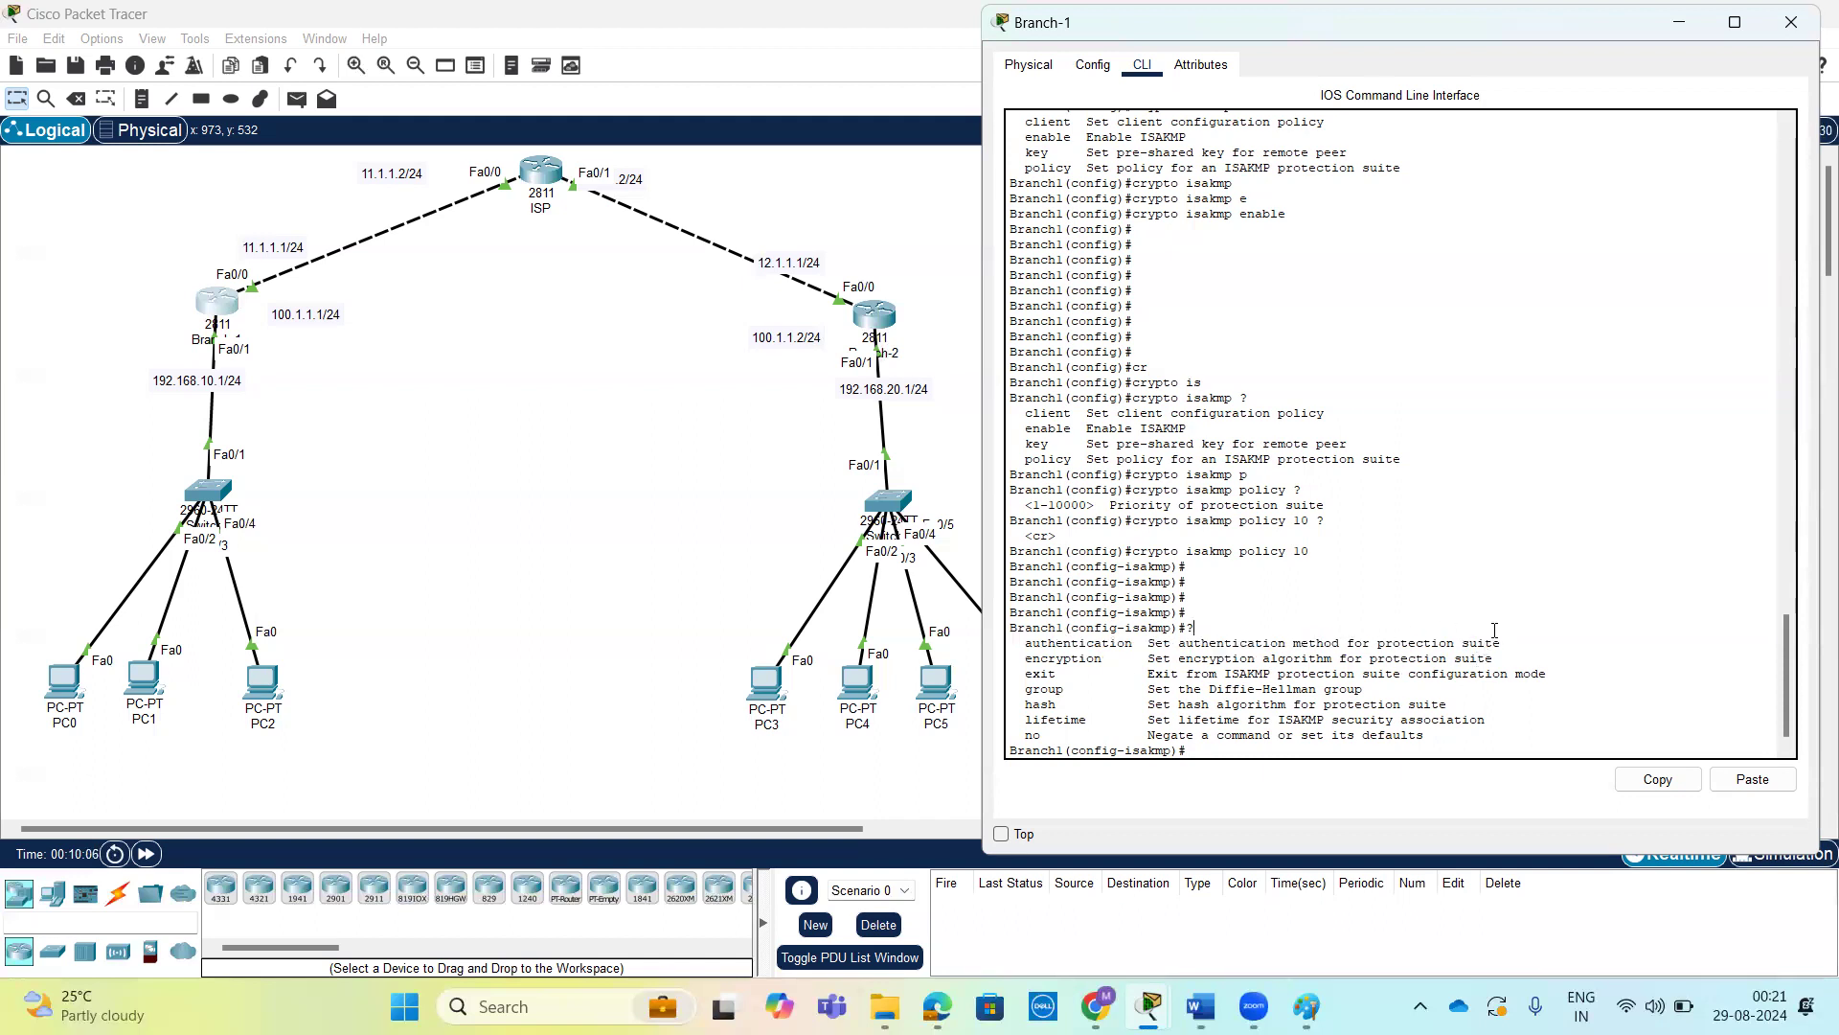
key("Return")
key("Return")
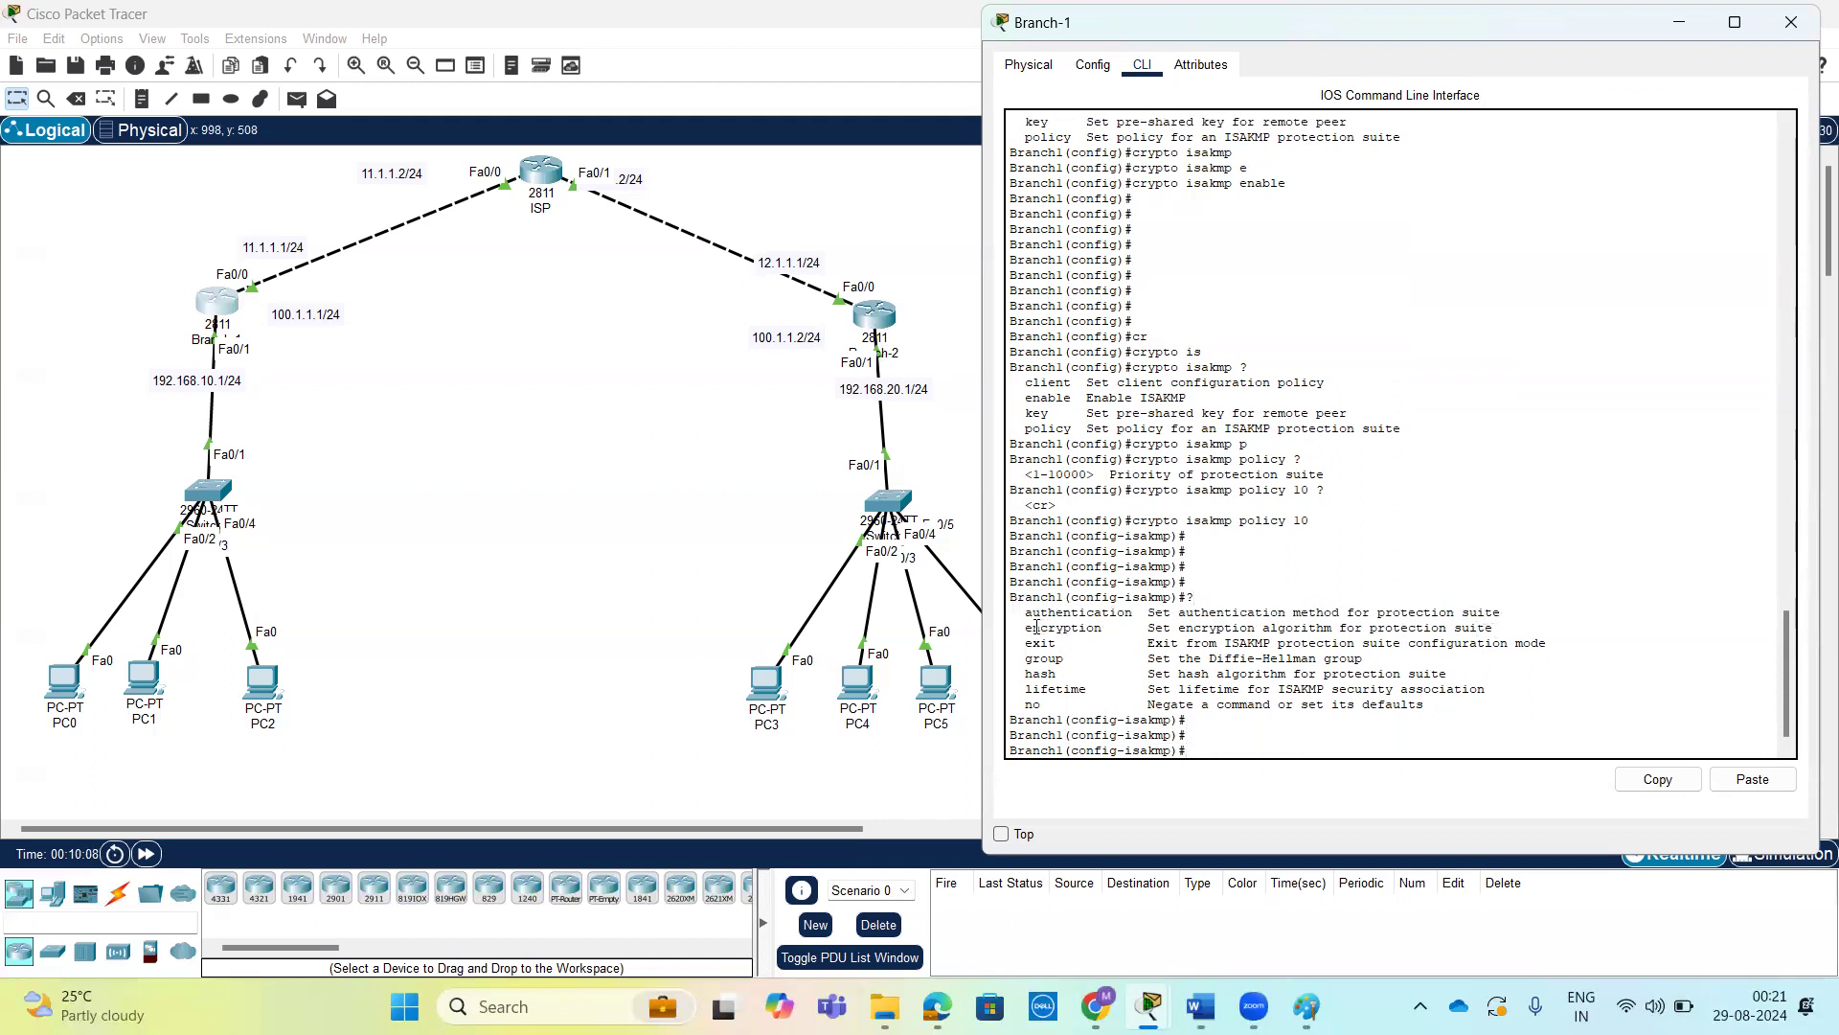
left_click_drag(1024, 627, 1107, 627)
left_click_drag(1025, 660, 1144, 666)
left_click_drag(1033, 674, 1084, 690)
left_click(1033, 697)
left_click_drag(1030, 691, 1086, 689)
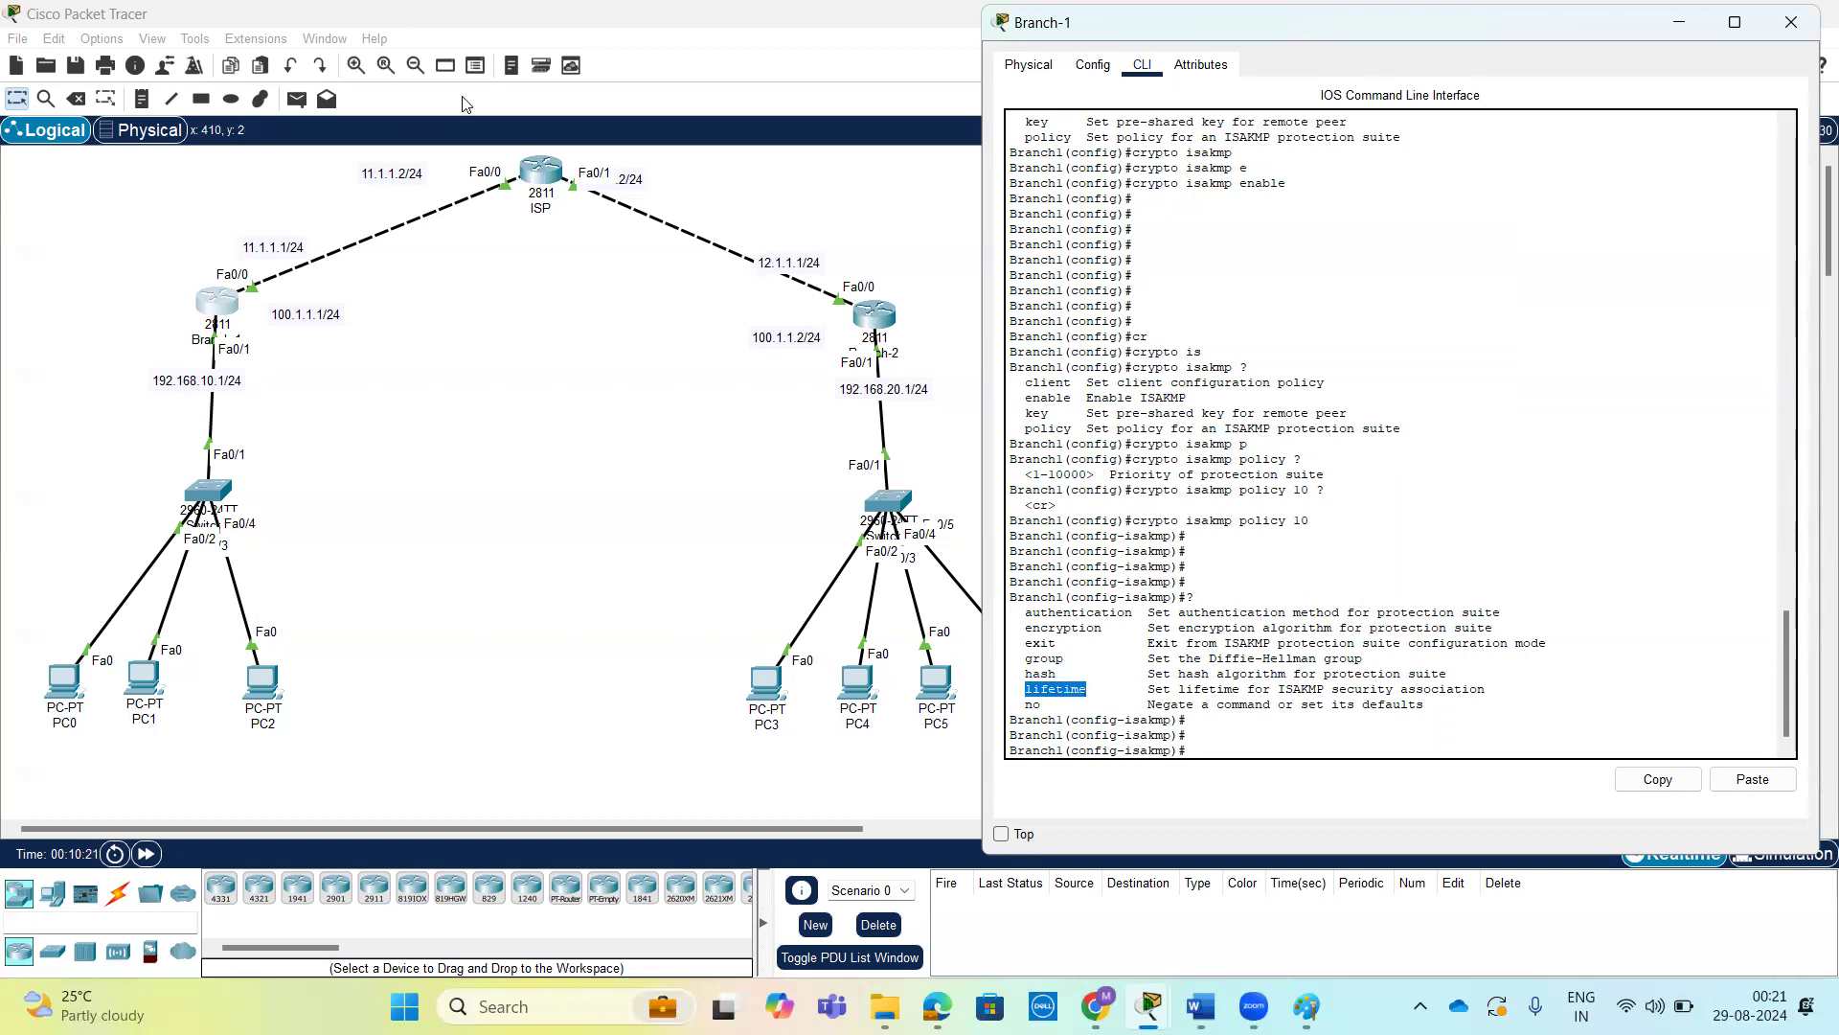
mouse_move(247, 293)
left_mouse_down()
mouse_move(599, 267)
mouse_move(849, 310)
mouse_move(251, 335)
mouse_move(242, 294)
mouse_move(279, 289)
mouse_move(247, 293)
left_mouse_up()
mouse_move(810, 302)
left_mouse_down()
mouse_move(846, 297)
mouse_move(768, 297)
left_mouse_up()
mouse_move(477, 428)
left_mouse_down()
mouse_move(522, 445)
mouse_move(571, 418)
mouse_move(551, 406)
mouse_move(567, 442)
mouse_move(624, 386)
left_mouse_up()
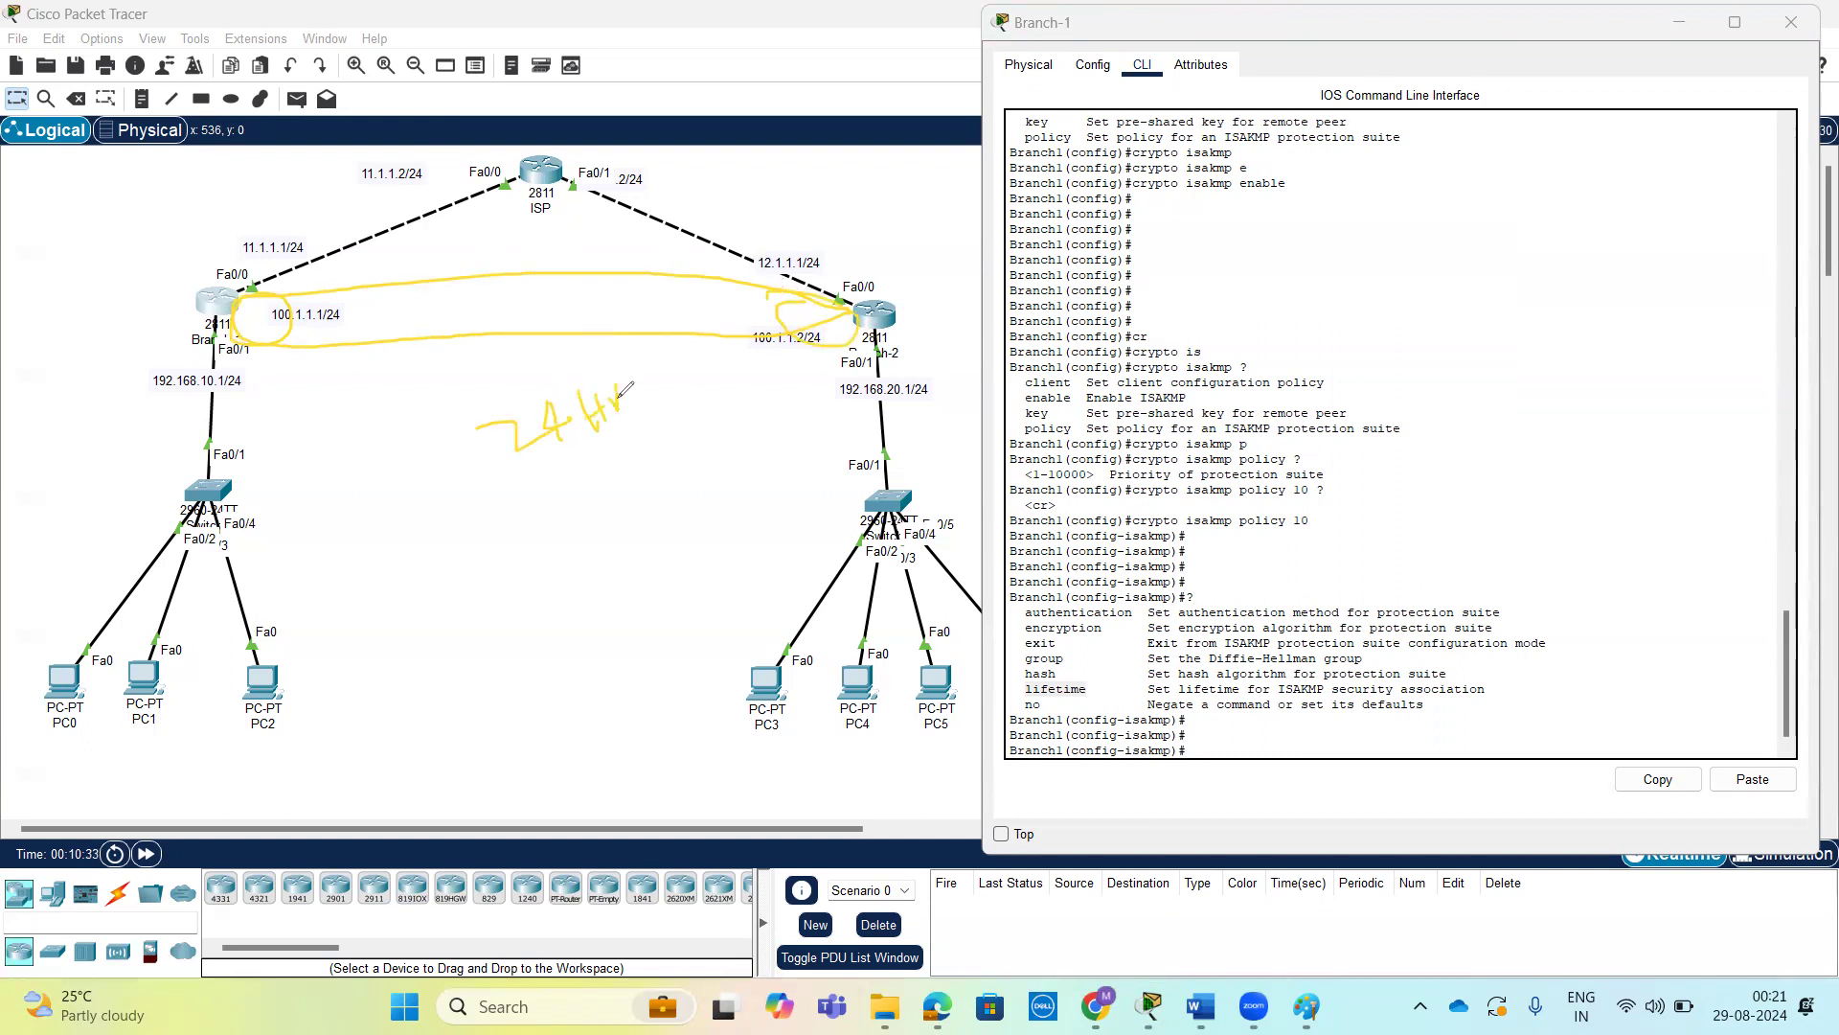
left_click_drag(441, 300, 407, 391)
left_click_drag(393, 312, 503, 360)
mouse_move(91, 640)
left_mouse_down()
mouse_move(151, 412)
mouse_move(220, 340)
mouse_move(493, 266)
left_mouse_up()
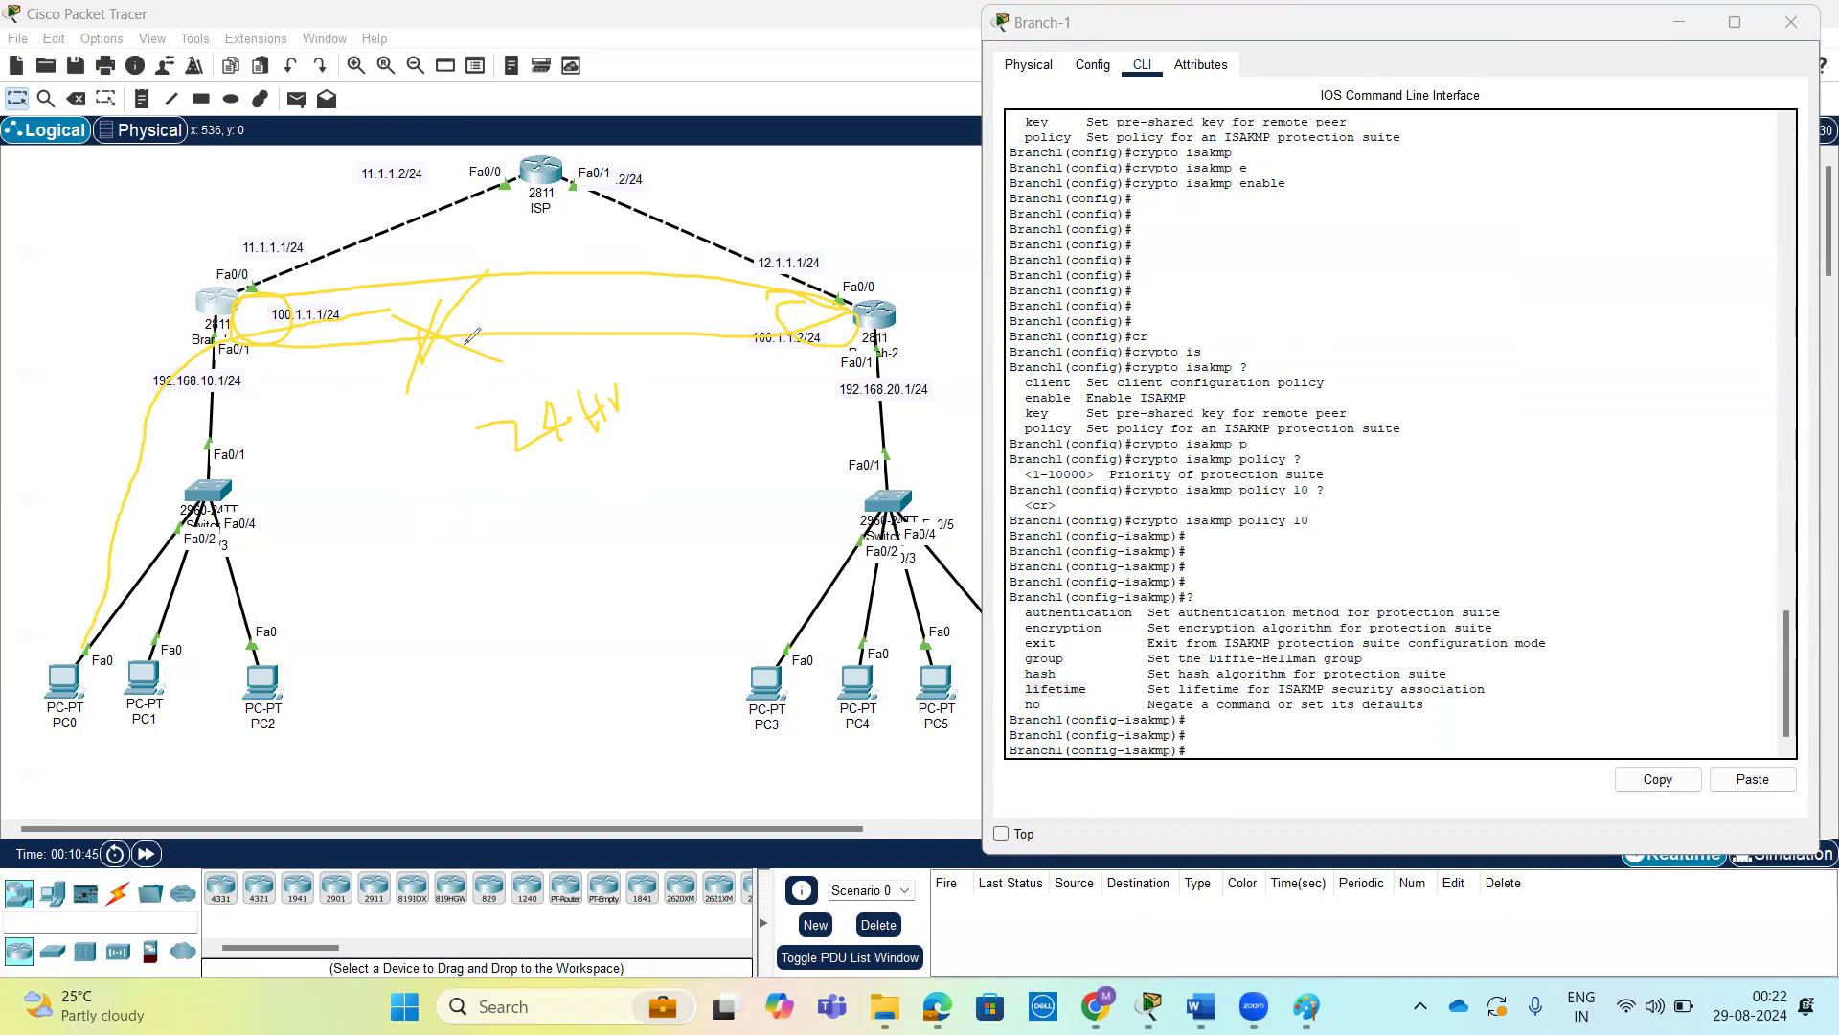
key("ctrl+z")
key("ctrl+z")
key("ctrl+z")
key("ctrl+z")
key("ctrl+z")
key("ctrl+z")
key("ctrl+z")
key("ctrl+z")
key("ctrl+z")
key("ctrl+z")
key("ctrl+z")
key("ctrl+z")
key("ctrl+z")
key("ctrl+z")
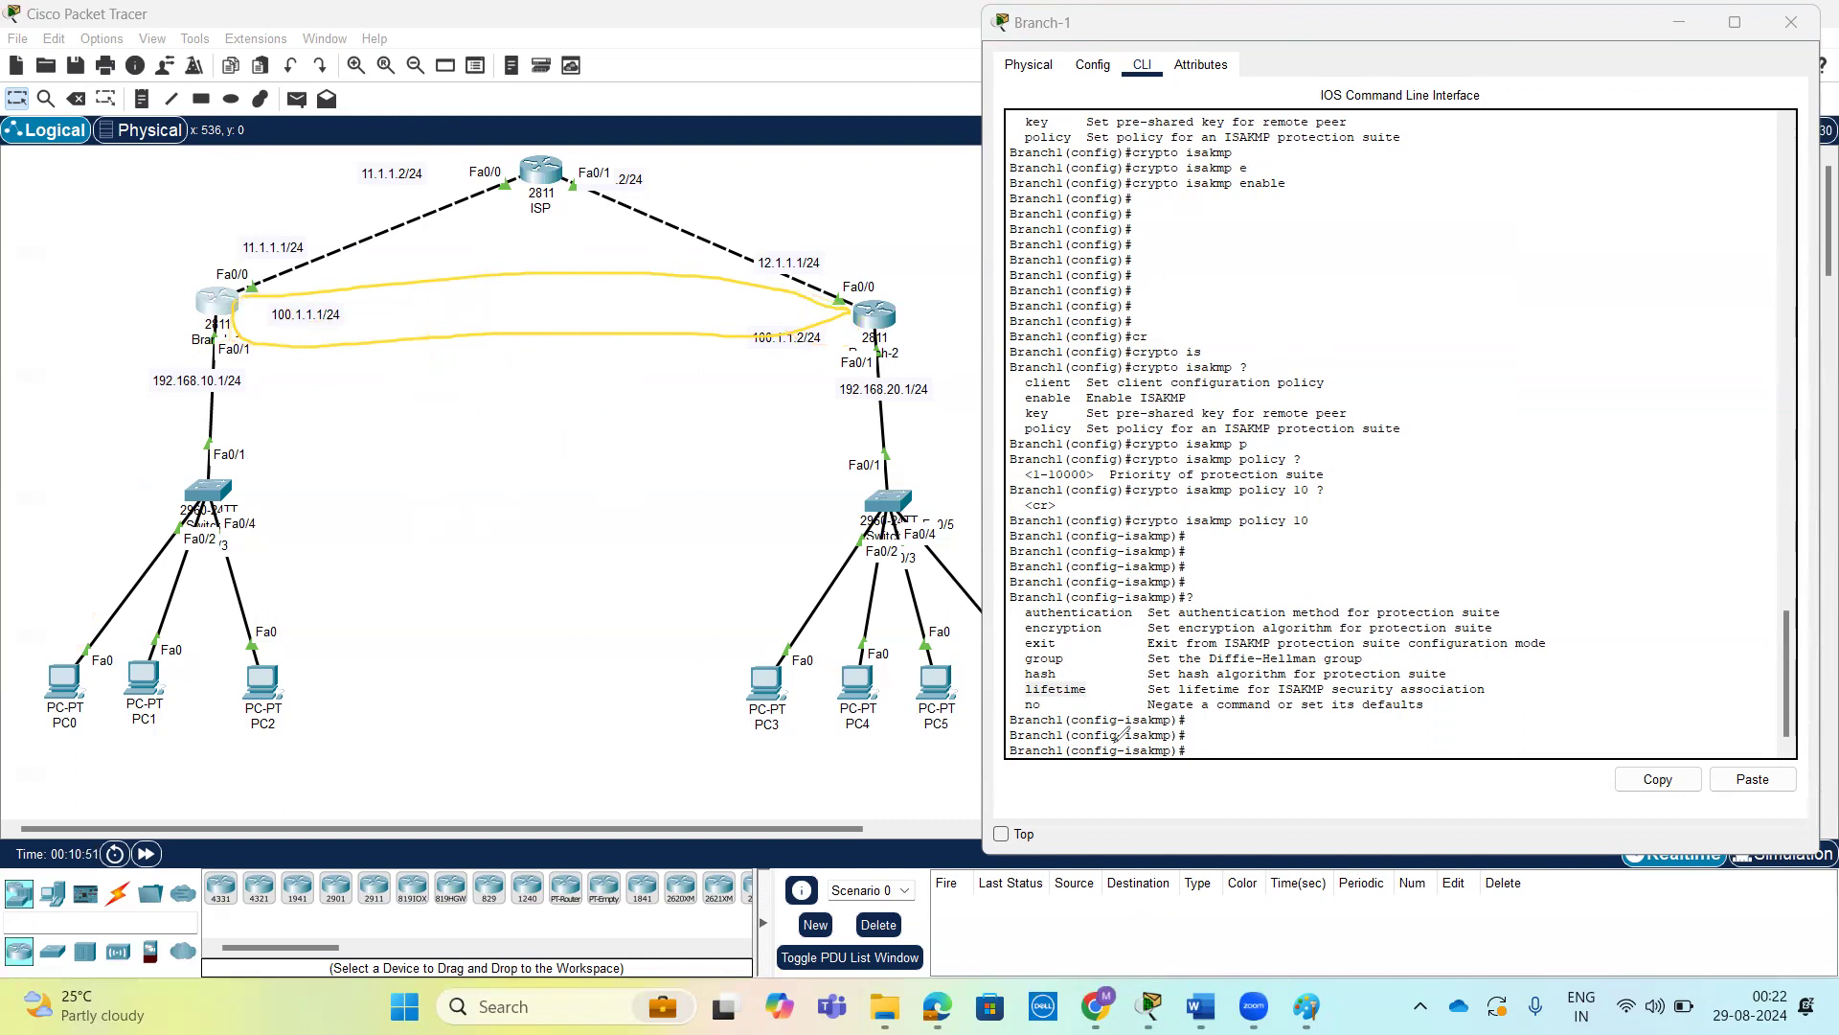
key("ctrl+z")
key("ctrl+z")
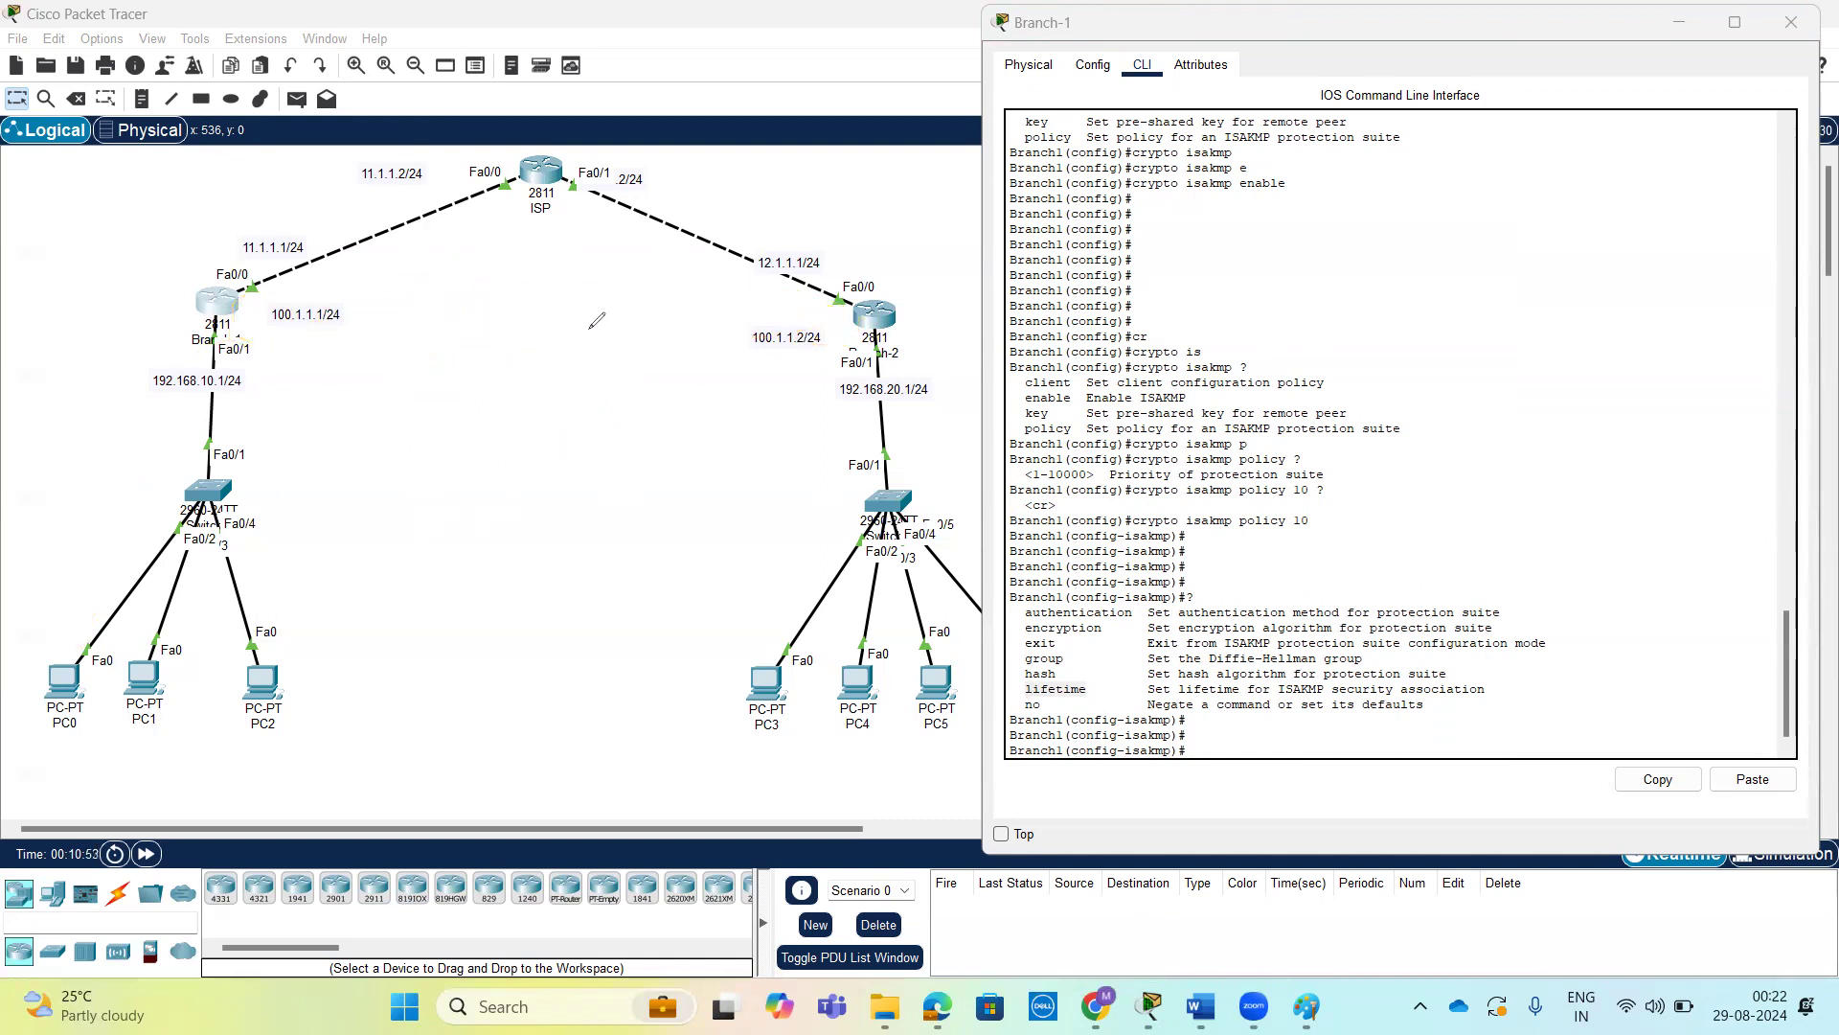
key("ctrl+y")
Set the authentication method of Branch-1's ISAKMP policy 10 to pre-share after listing the available methods.
key("Return")
key("Return")
key("Return")
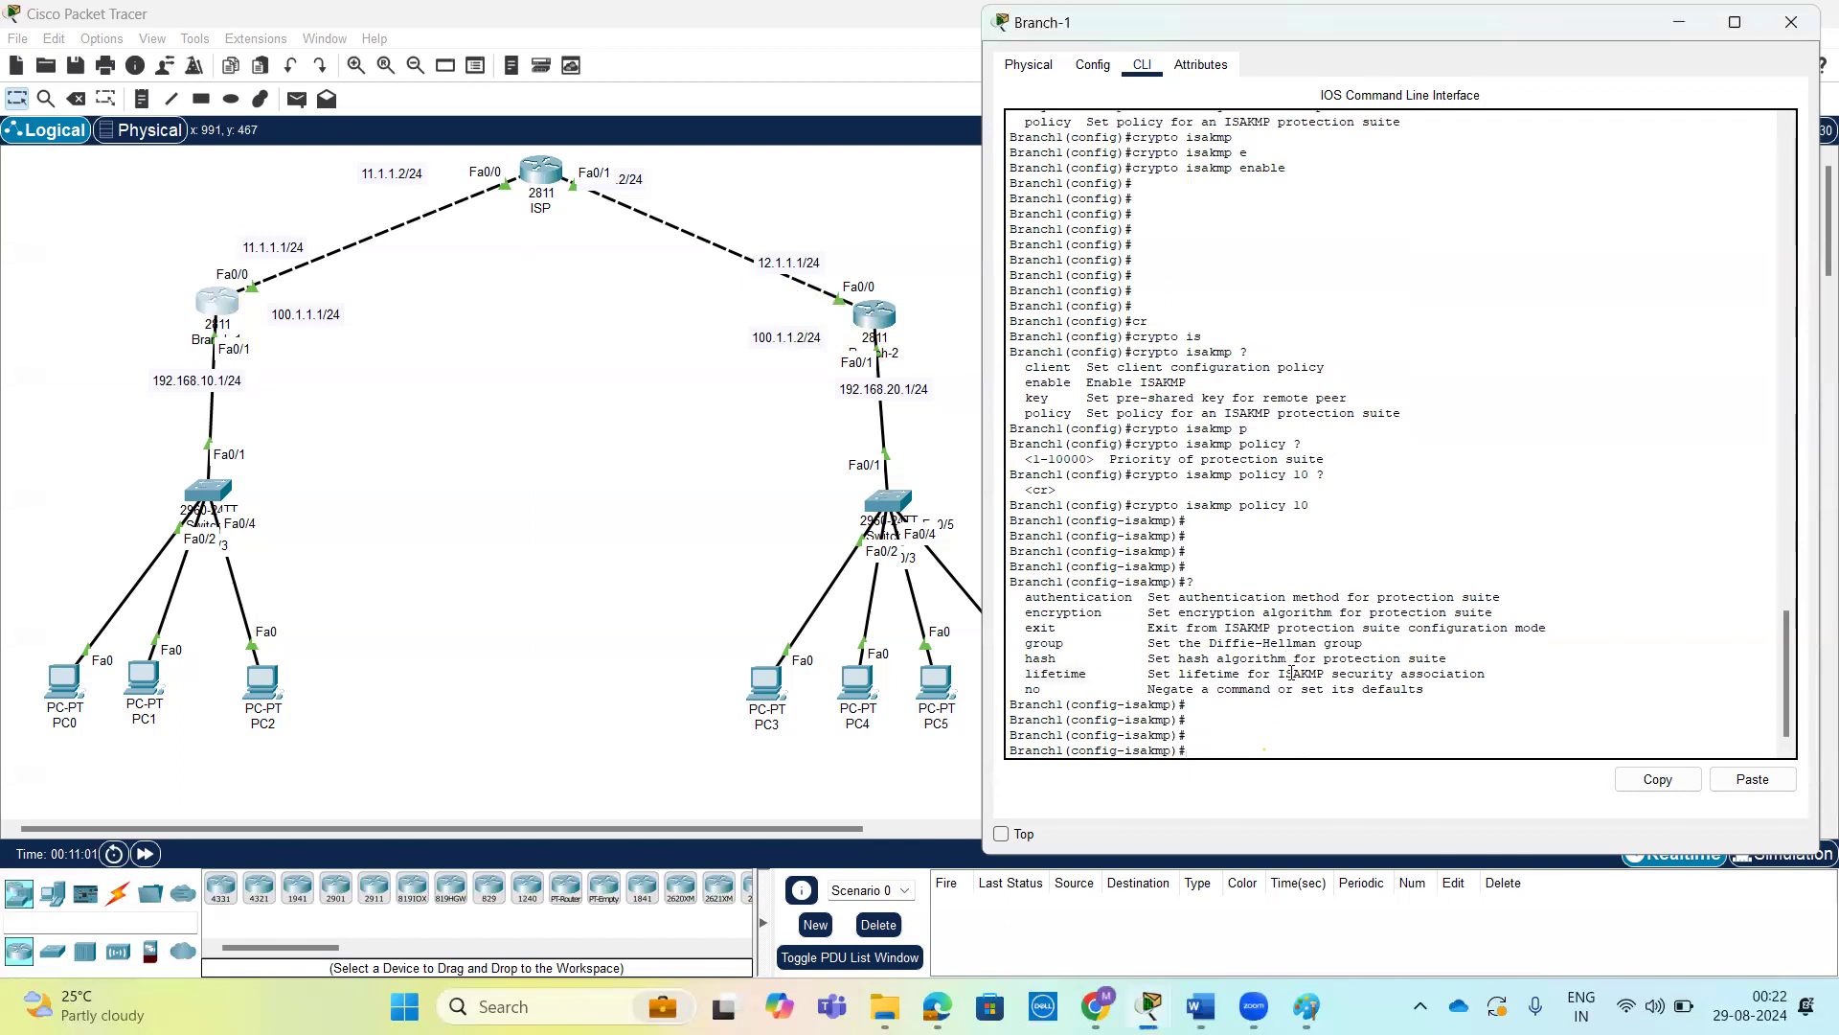
type("a")
key("Tab")
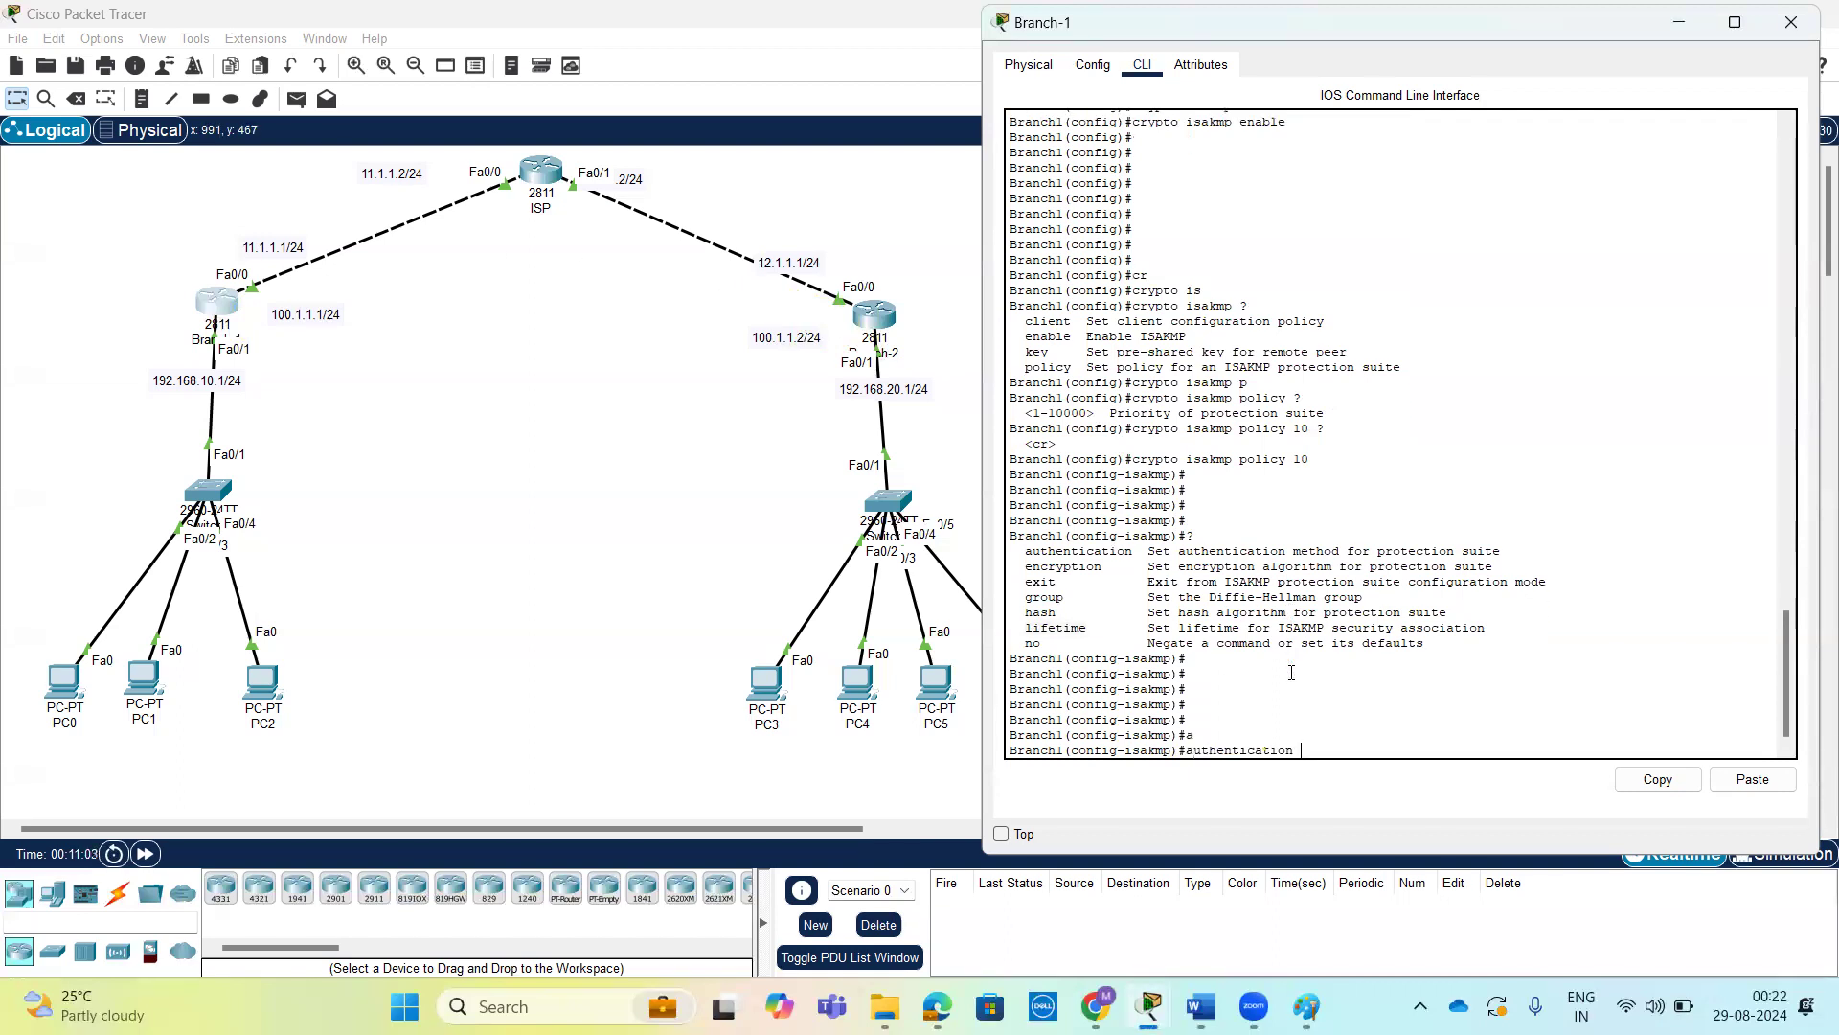
type("?")
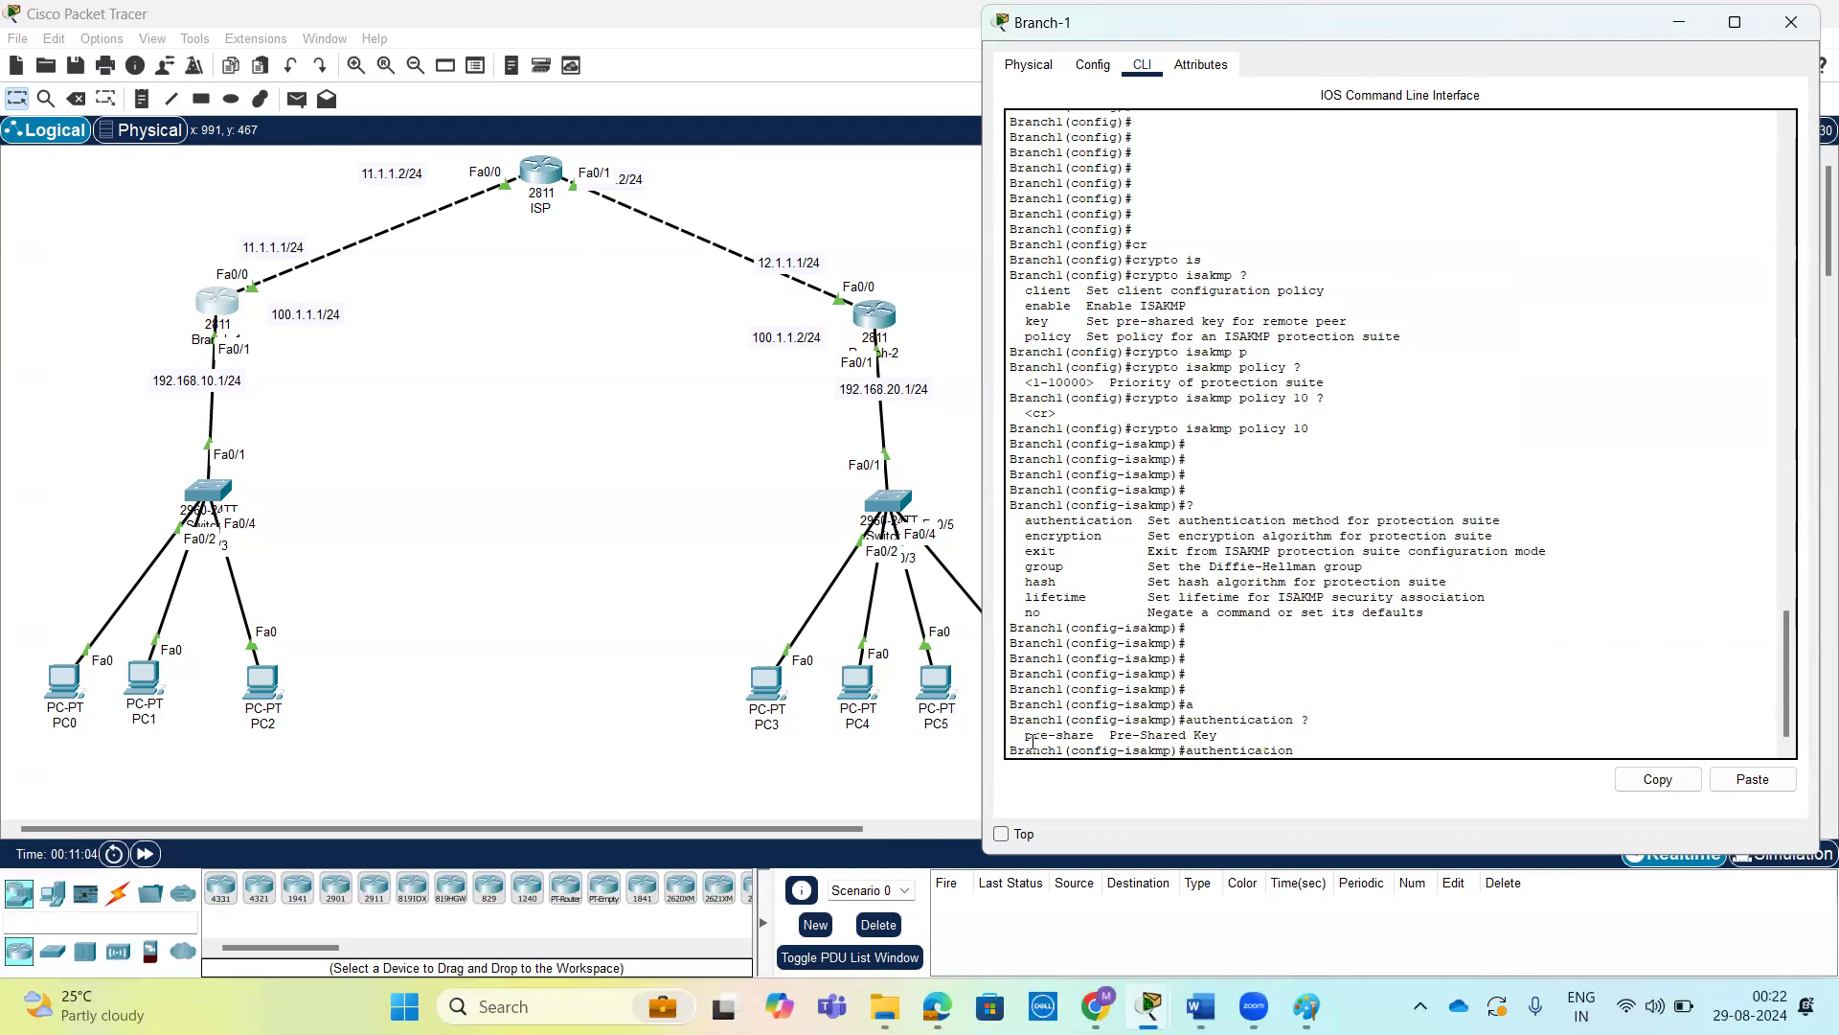
type("p")
key("Tab")
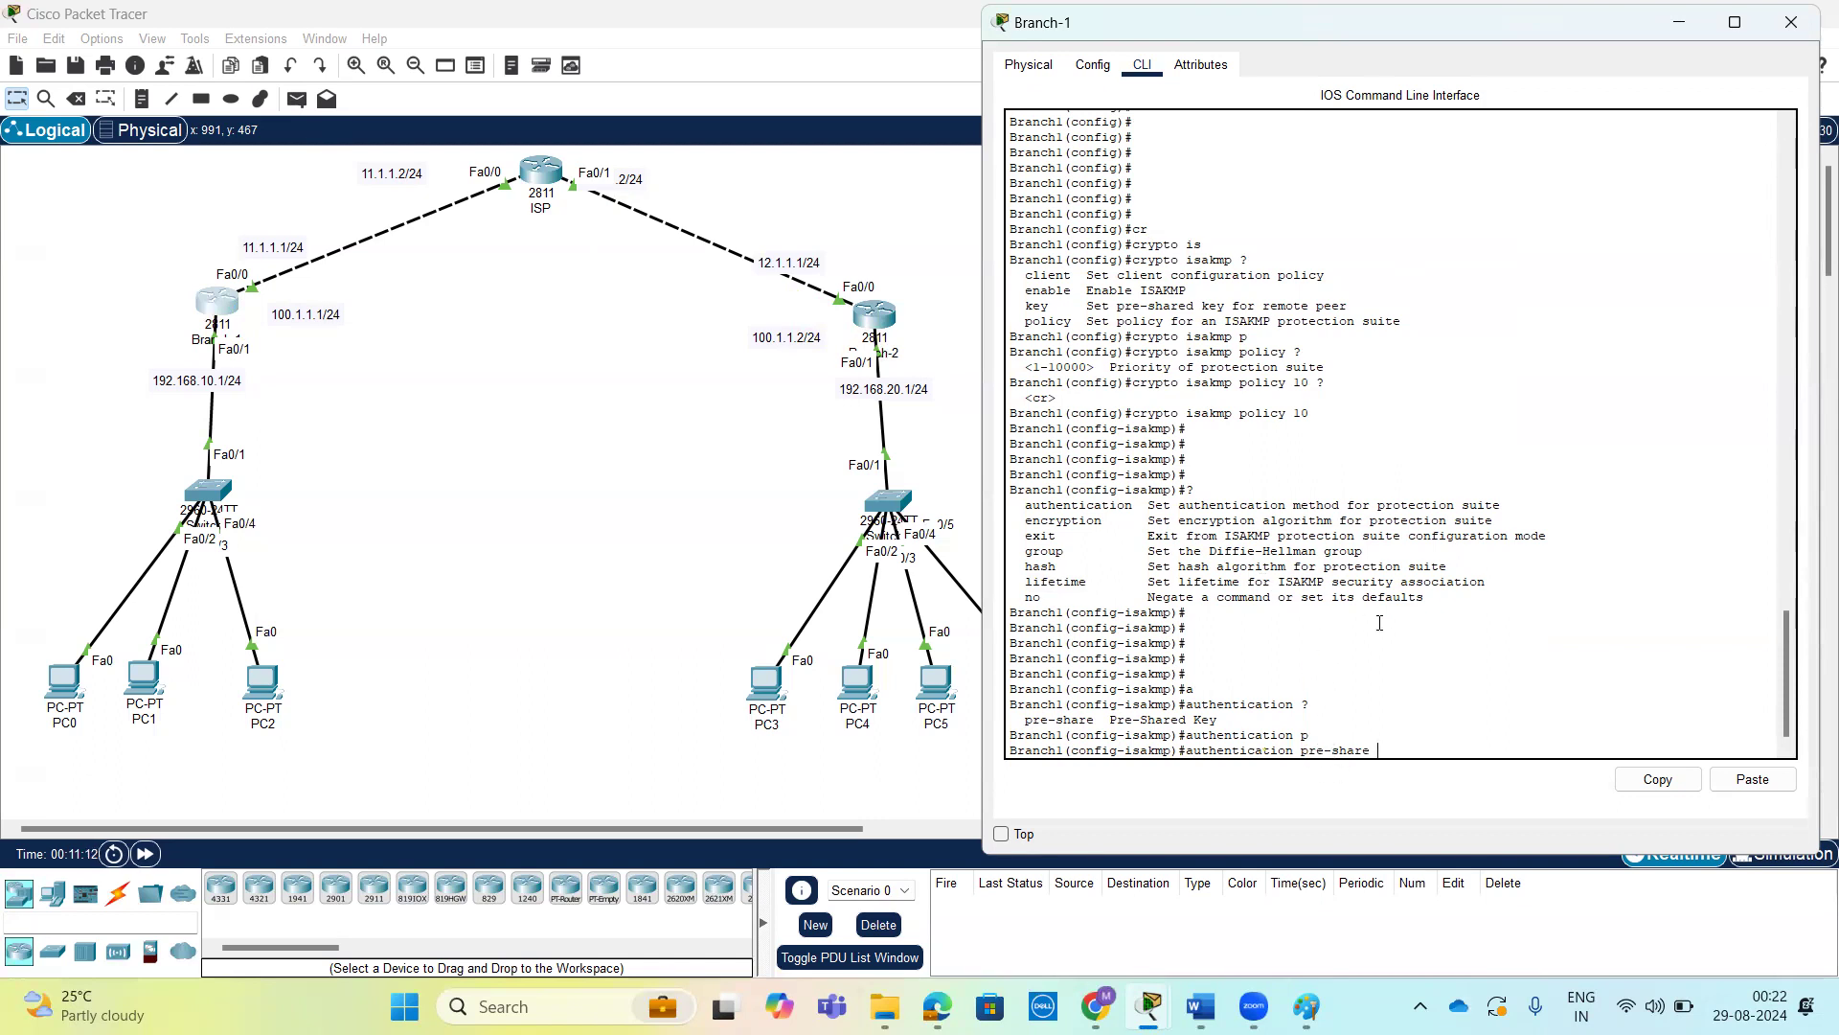
key("Return")
key("Return")
key("Return")
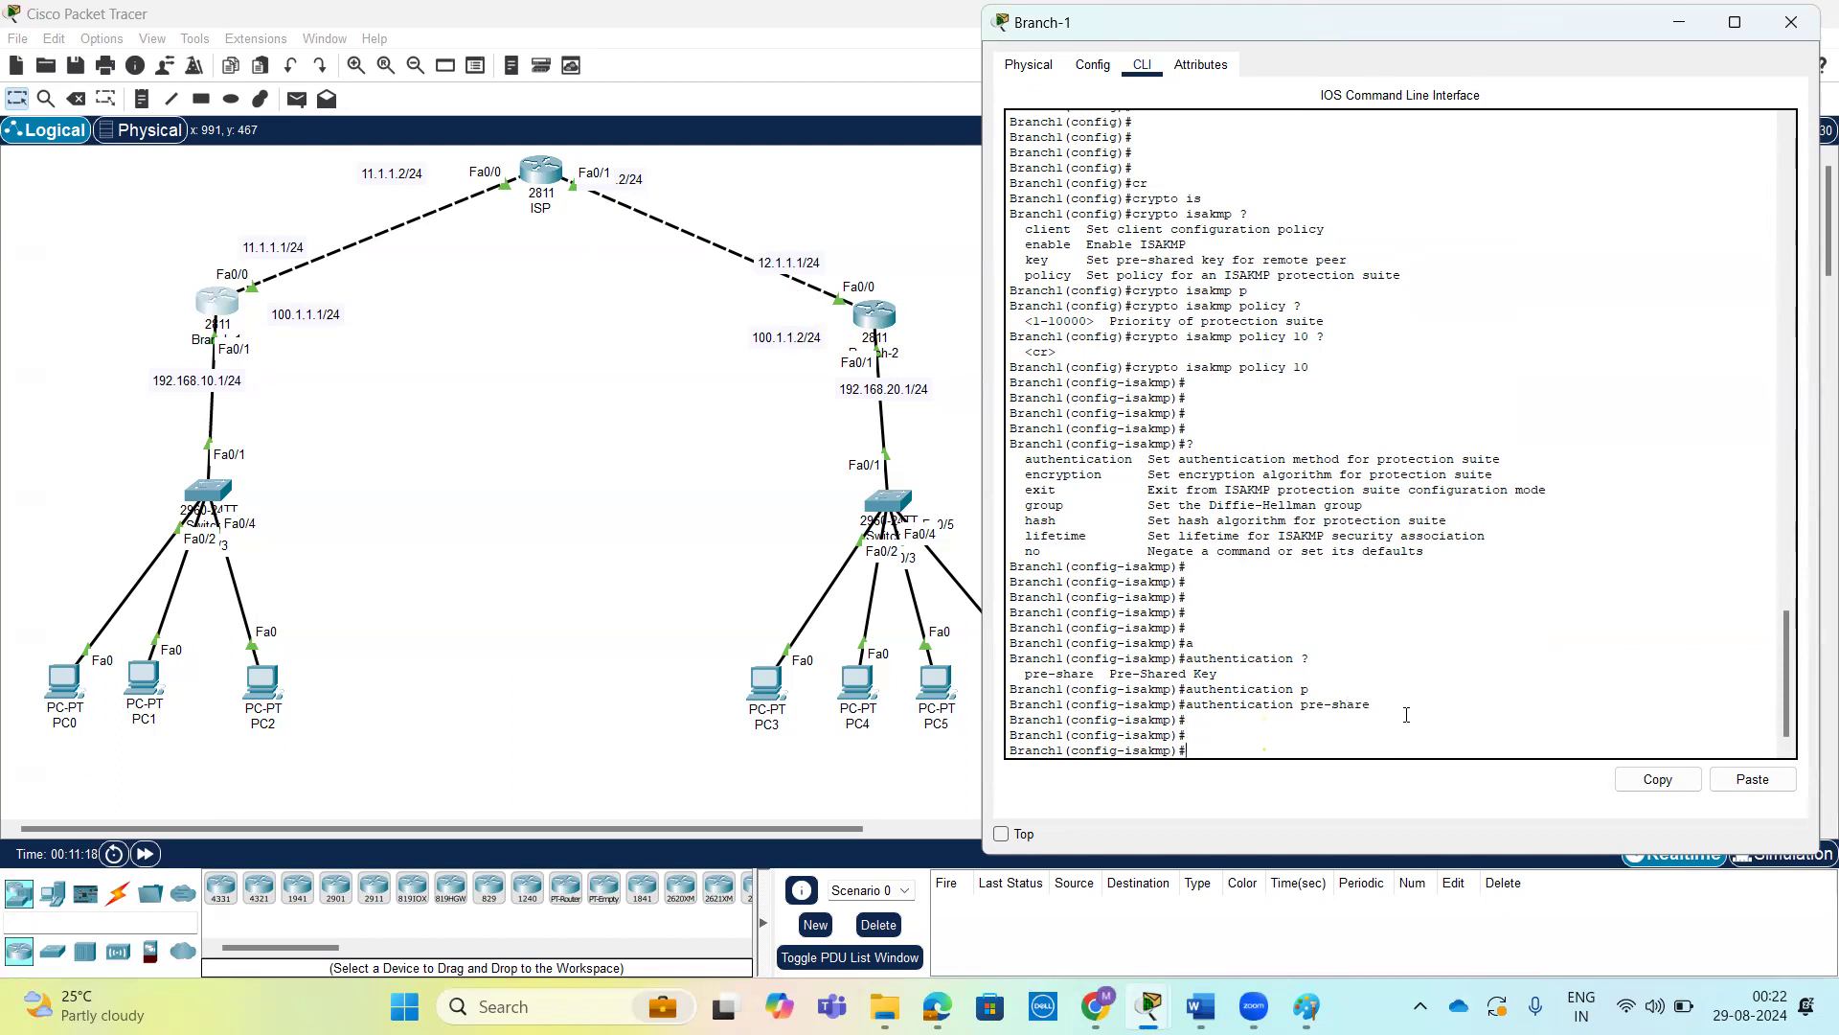
Start the encryption command for Branch-1's ISAKMP policy 10 and list the available algorithms.
left_click_drag(1378, 706, 1188, 704)
left_click(1222, 739)
key("Return")
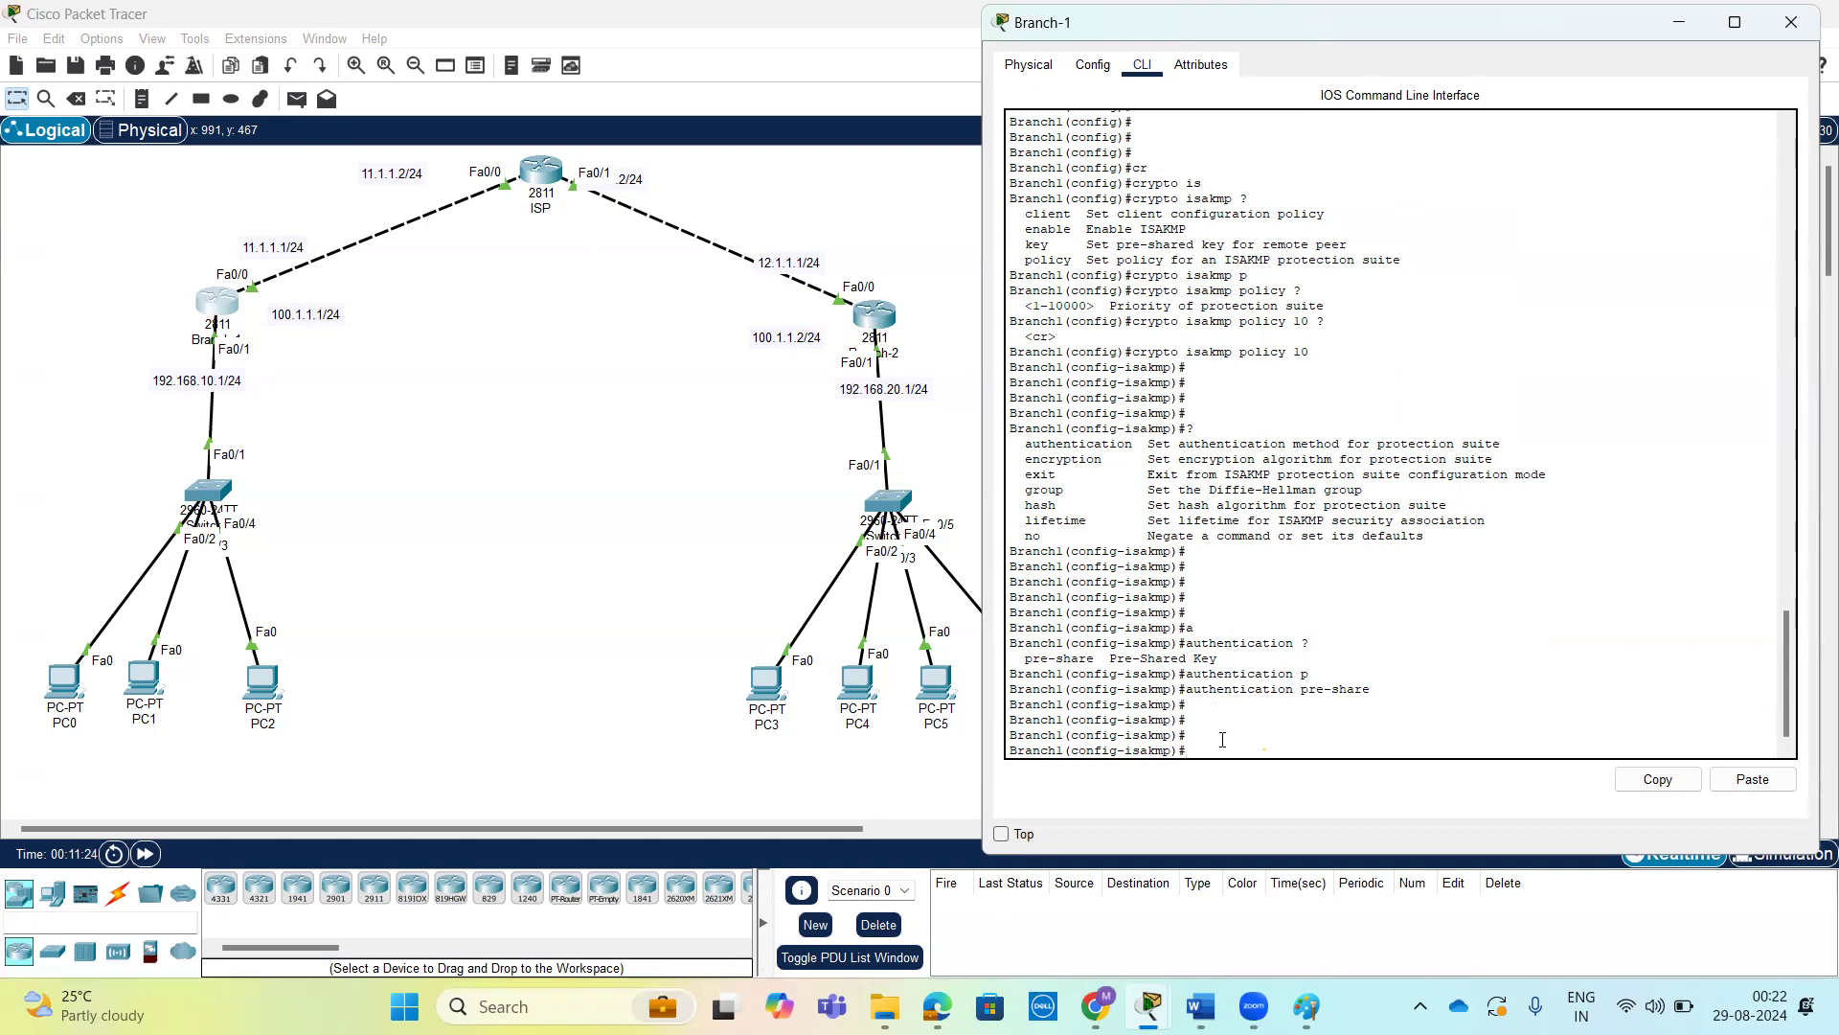
type("e")
key("Tab")
type("n")
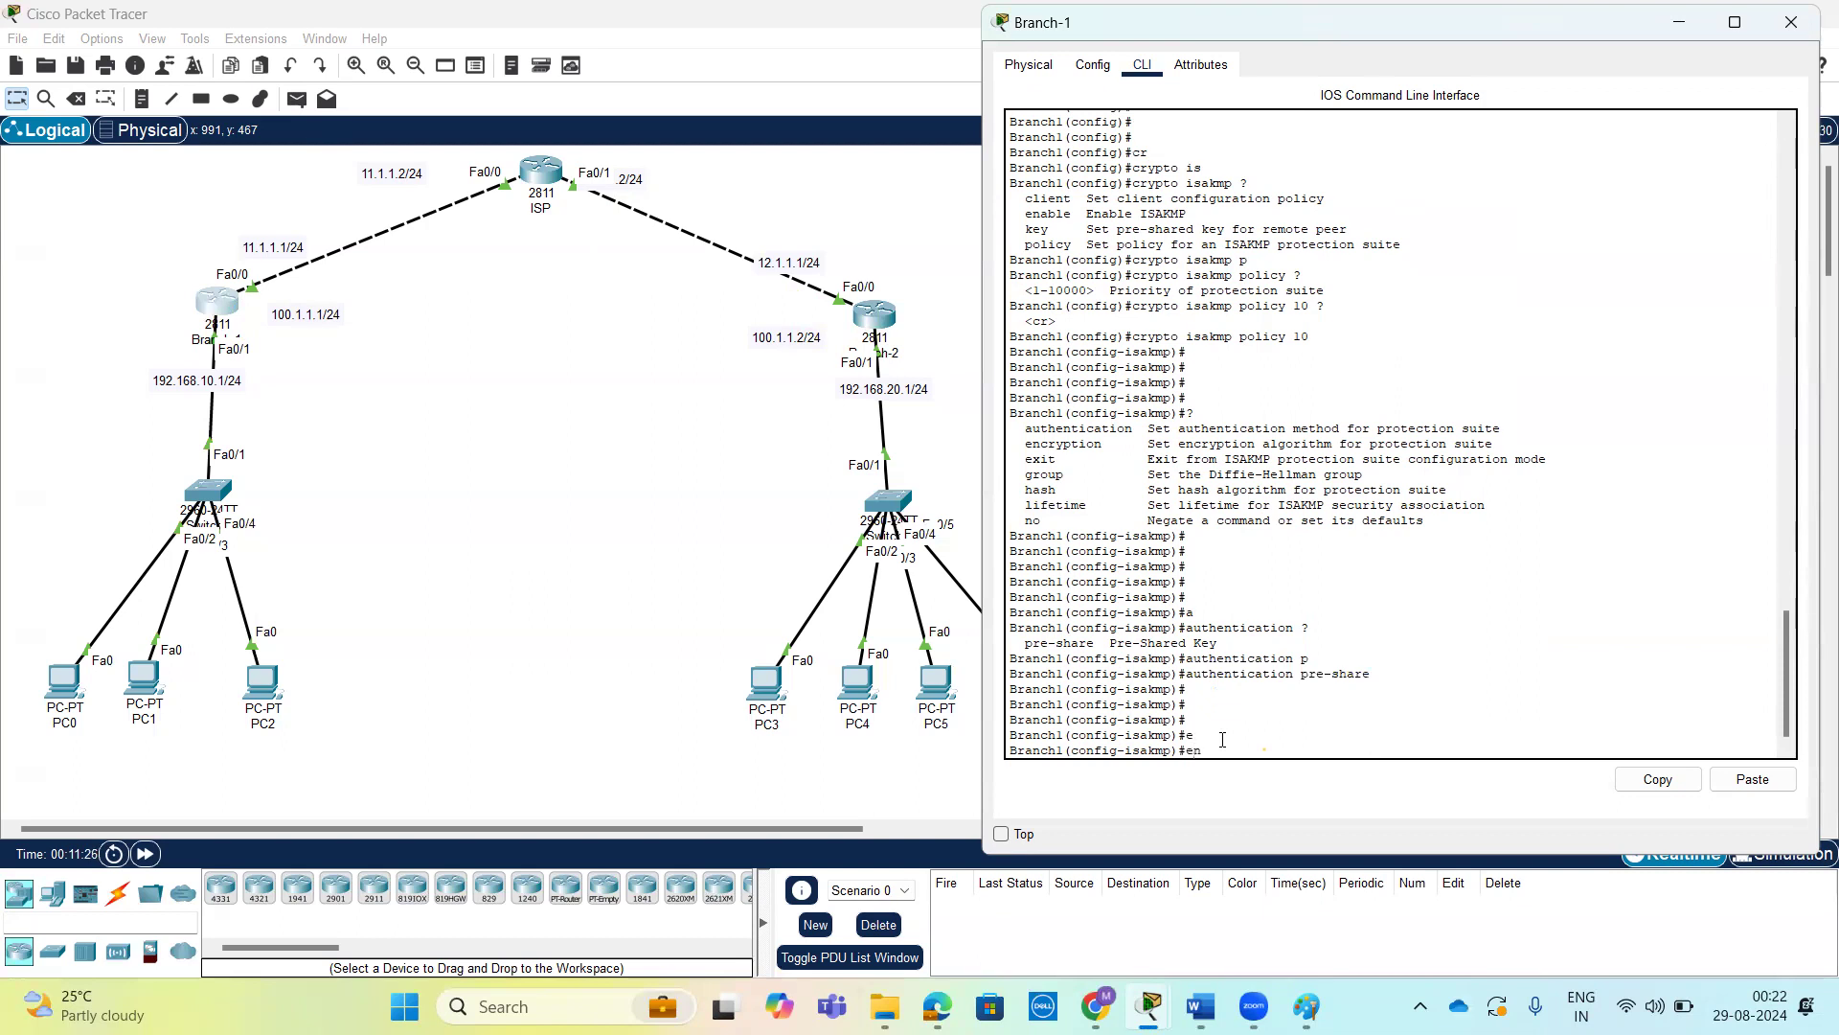
key("Tab")
type("?")
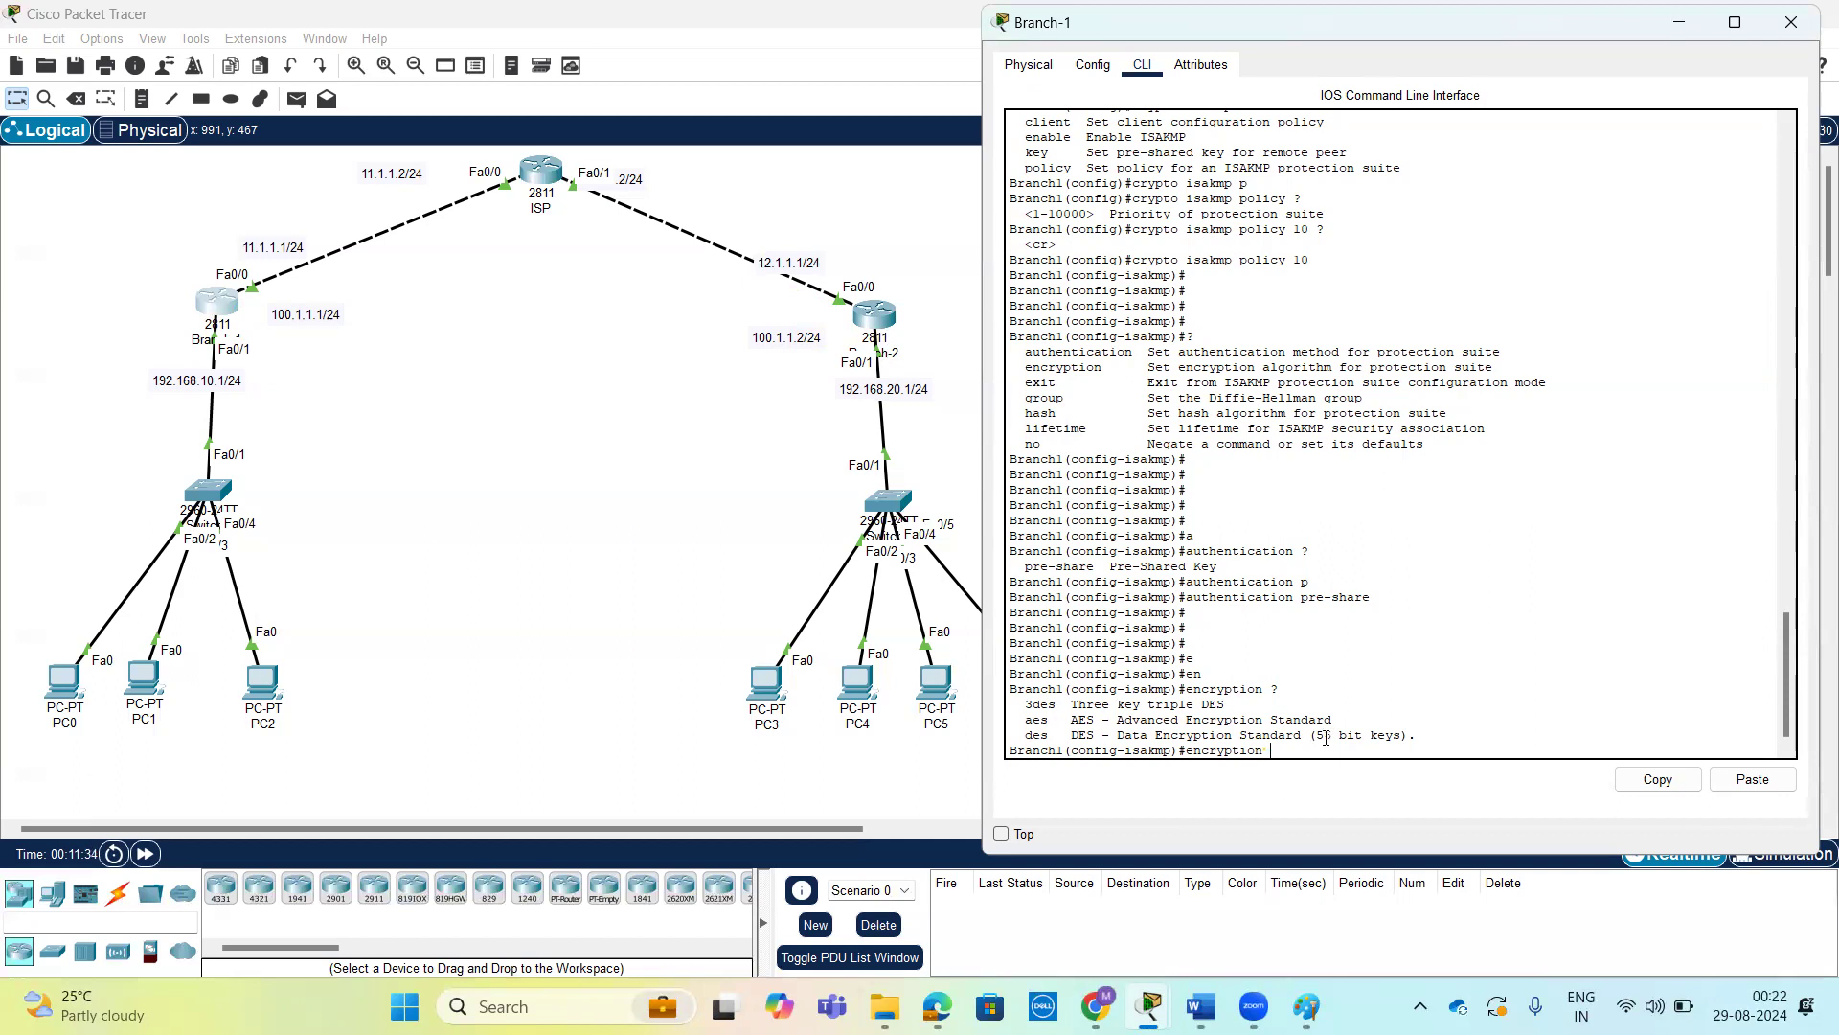
left_click_drag(1319, 735, 1412, 729)
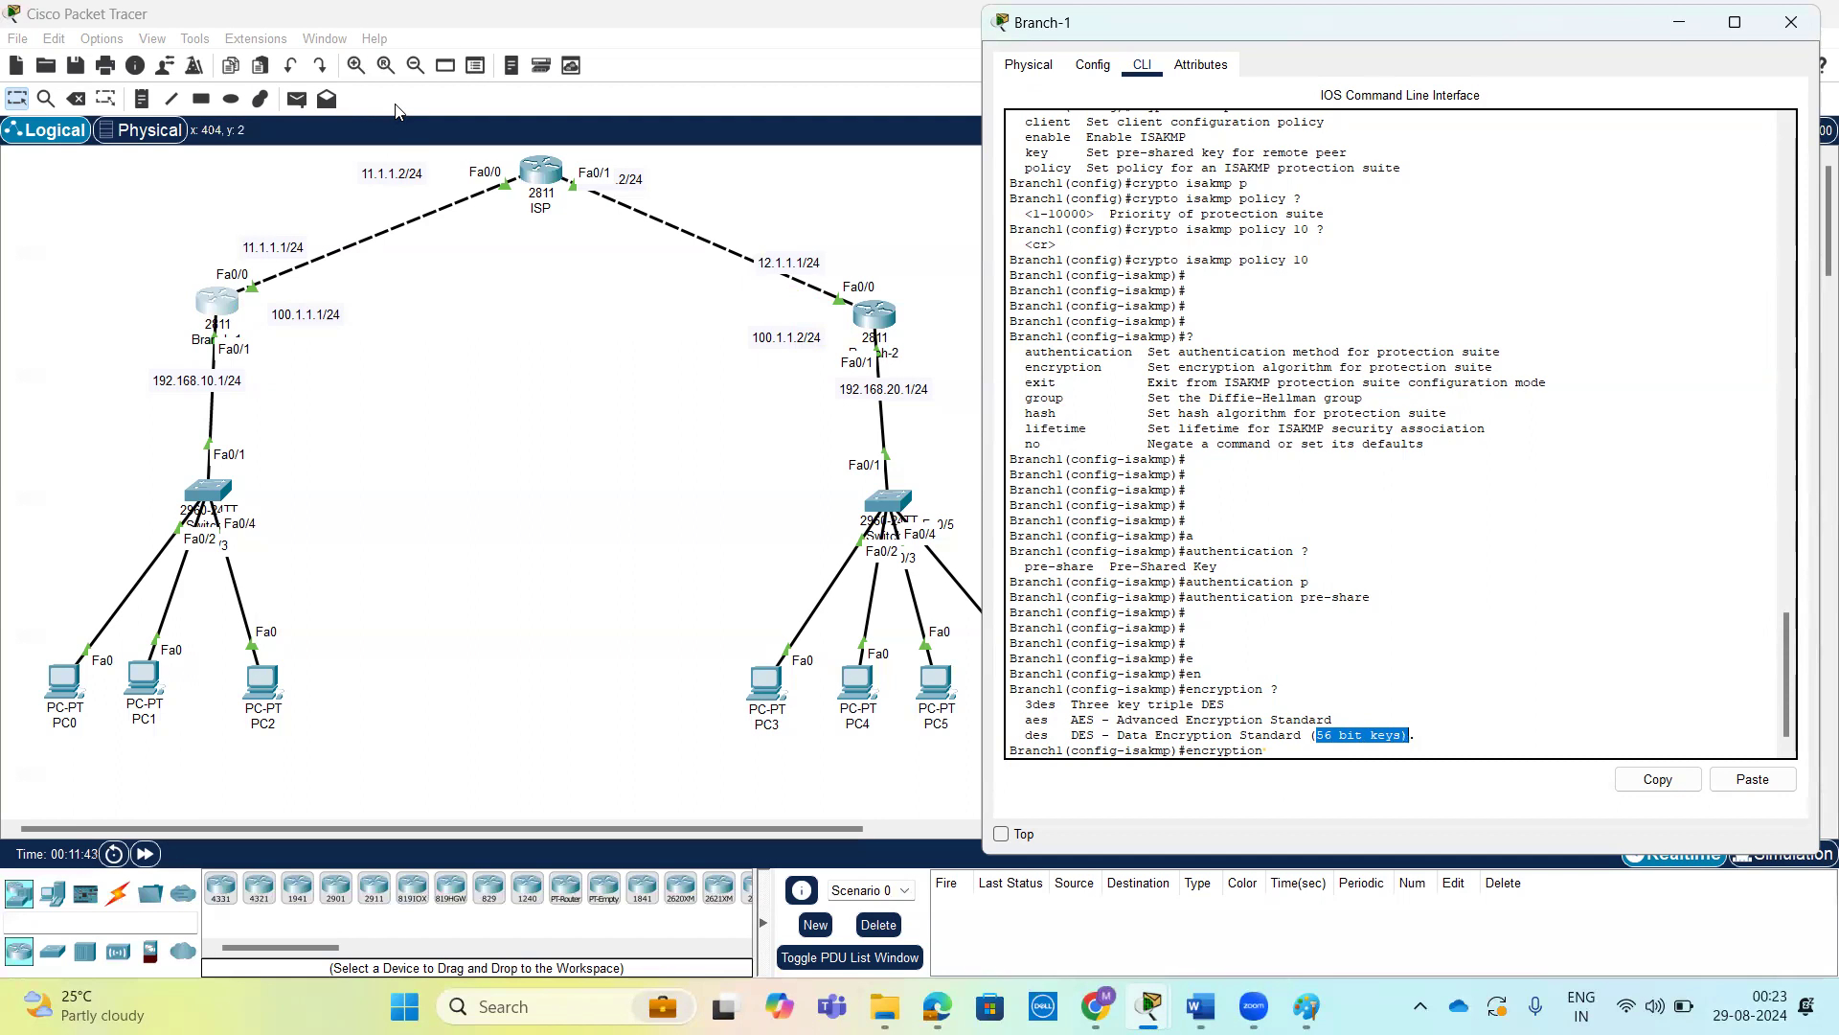
left_click(235, 297)
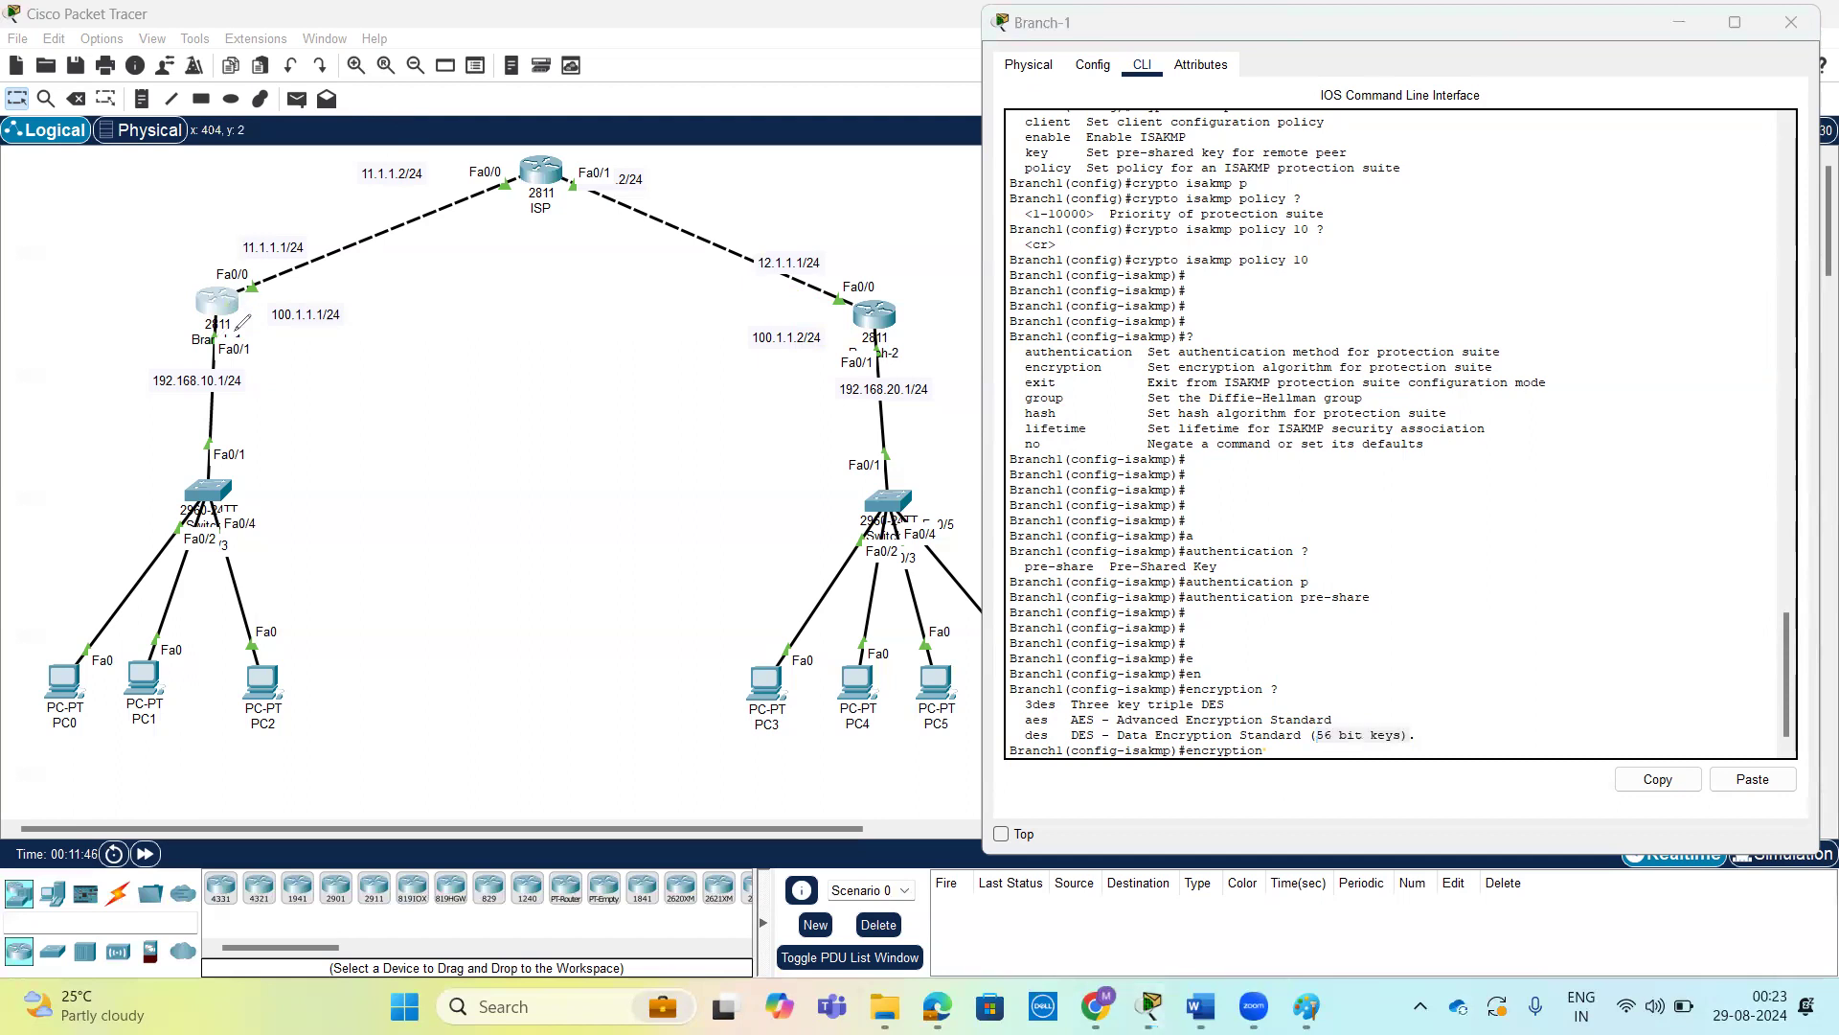
mouse_move(233, 298)
left_mouse_down()
mouse_move(389, 218)
mouse_move(575, 180)
mouse_move(862, 299)
left_mouse_up()
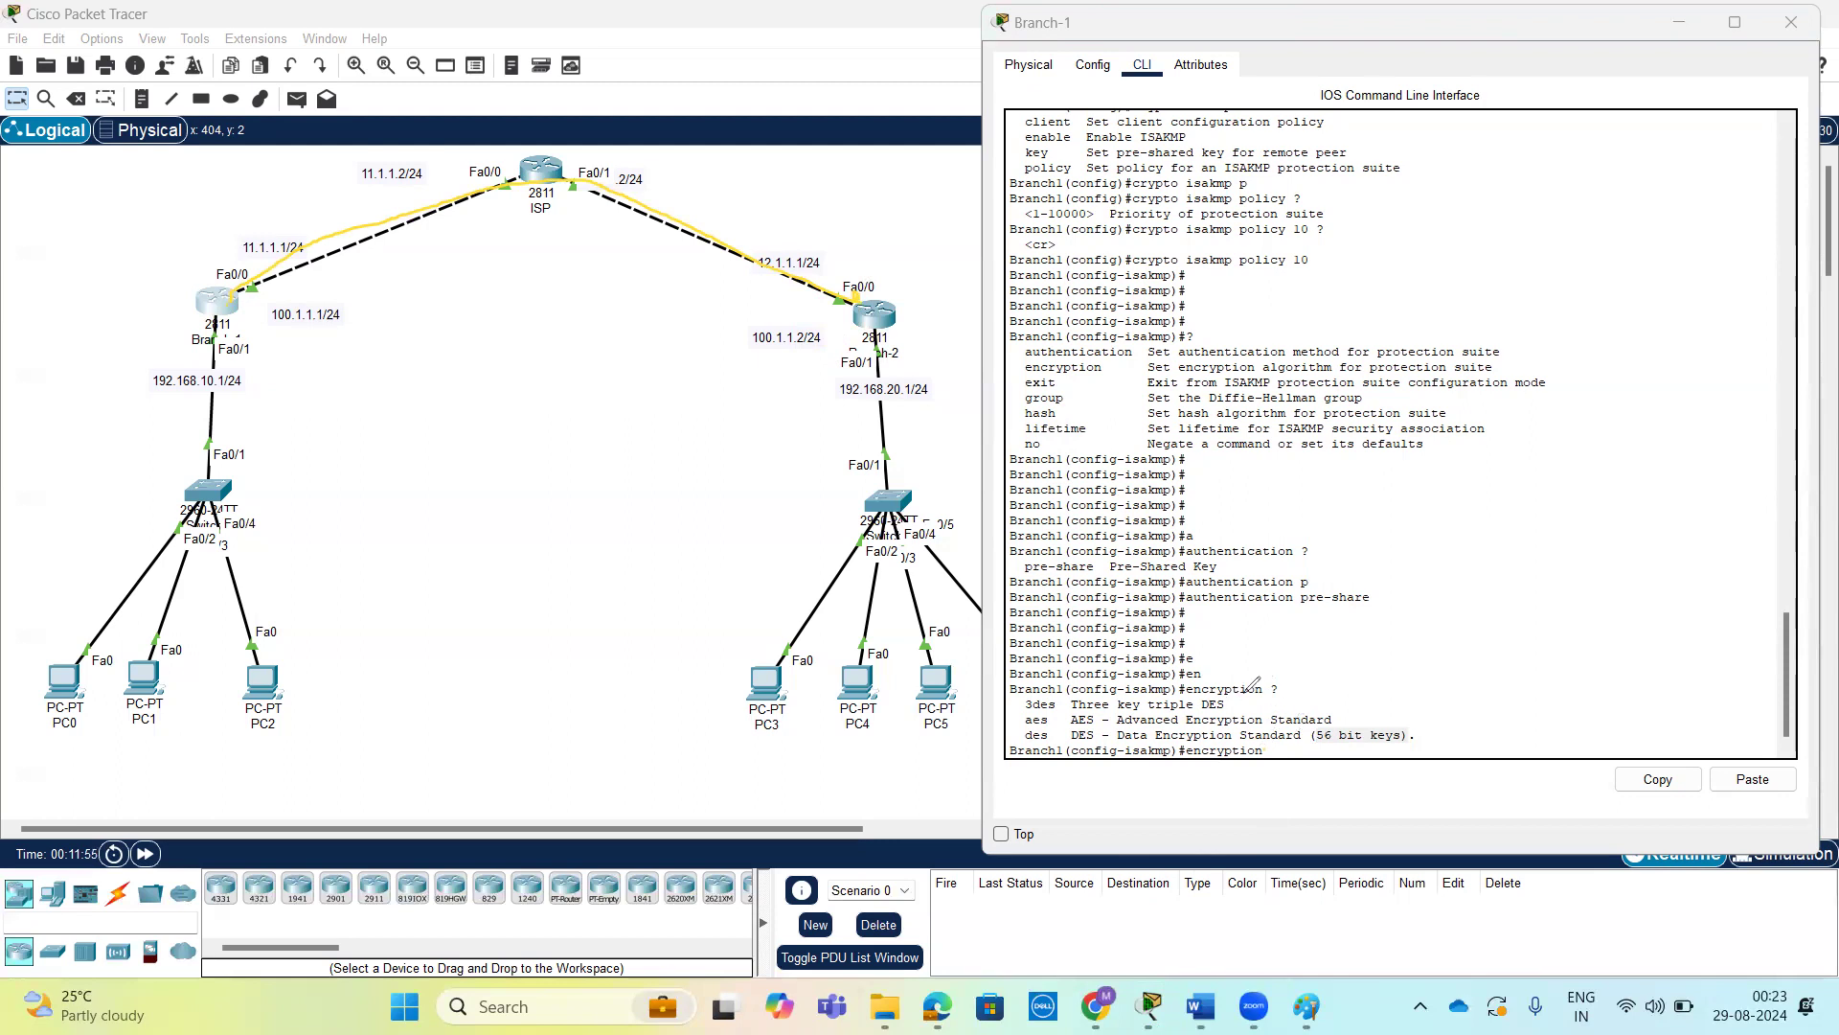
mouse_move(566, 463)
left_mouse_down()
mouse_move(585, 421)
mouse_move(617, 460)
mouse_move(671, 402)
mouse_move(696, 415)
mouse_move(795, 337)
mouse_move(779, 372)
mouse_move(808, 316)
mouse_move(696, 325)
left_mouse_up()
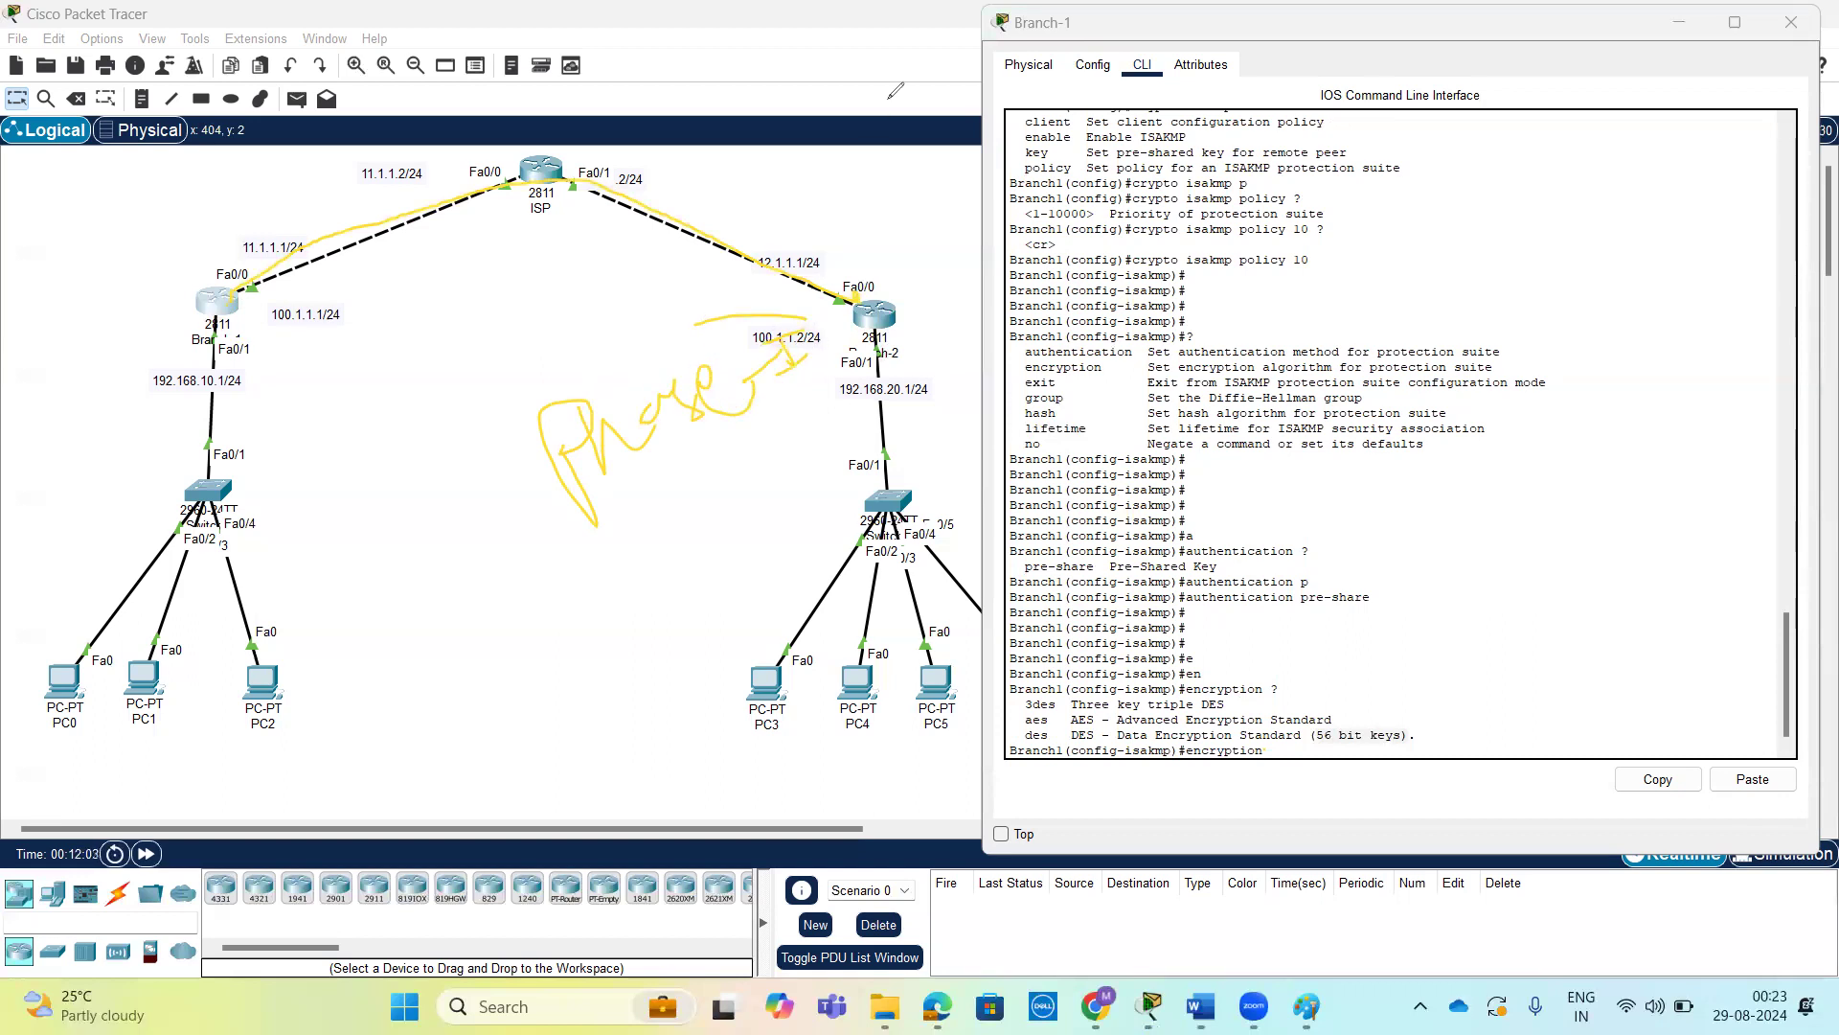
Choose aes in the encryption command of Branch-1's ISAKMP policy 10 and list its available key sizes.
key("Escape")
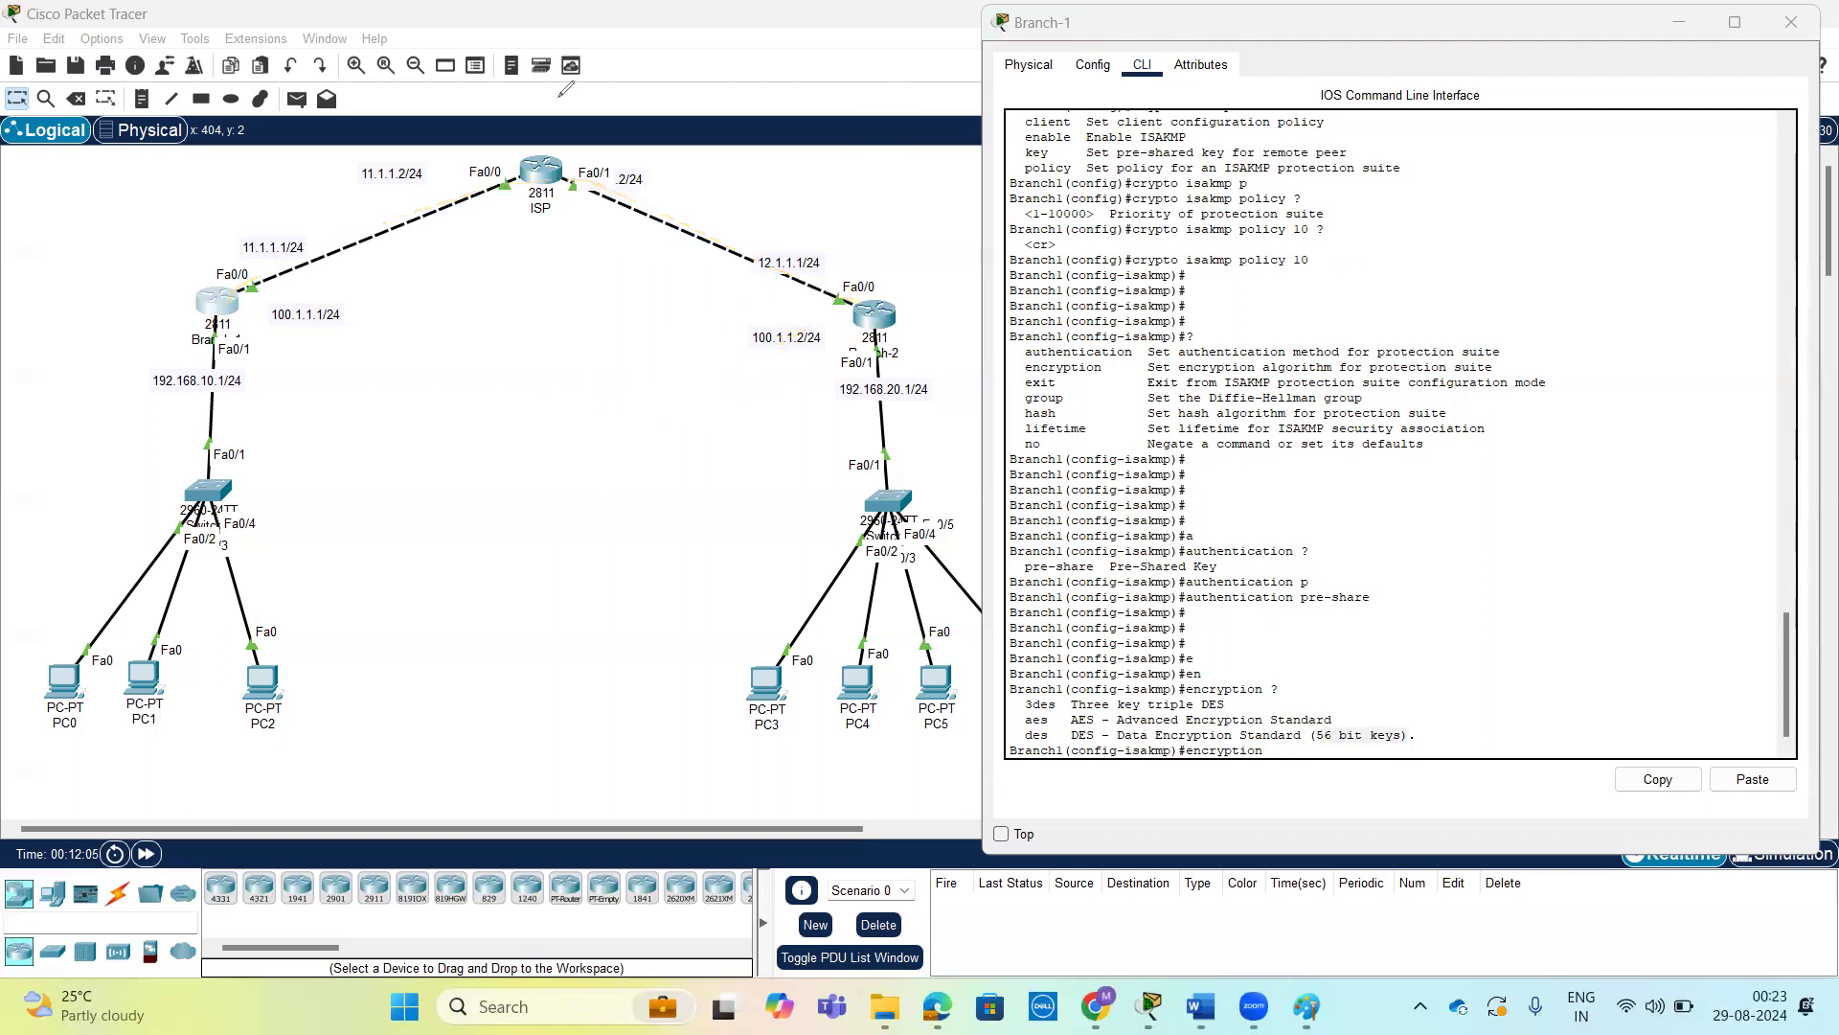
left_click(1339, 613)
key("Tab")
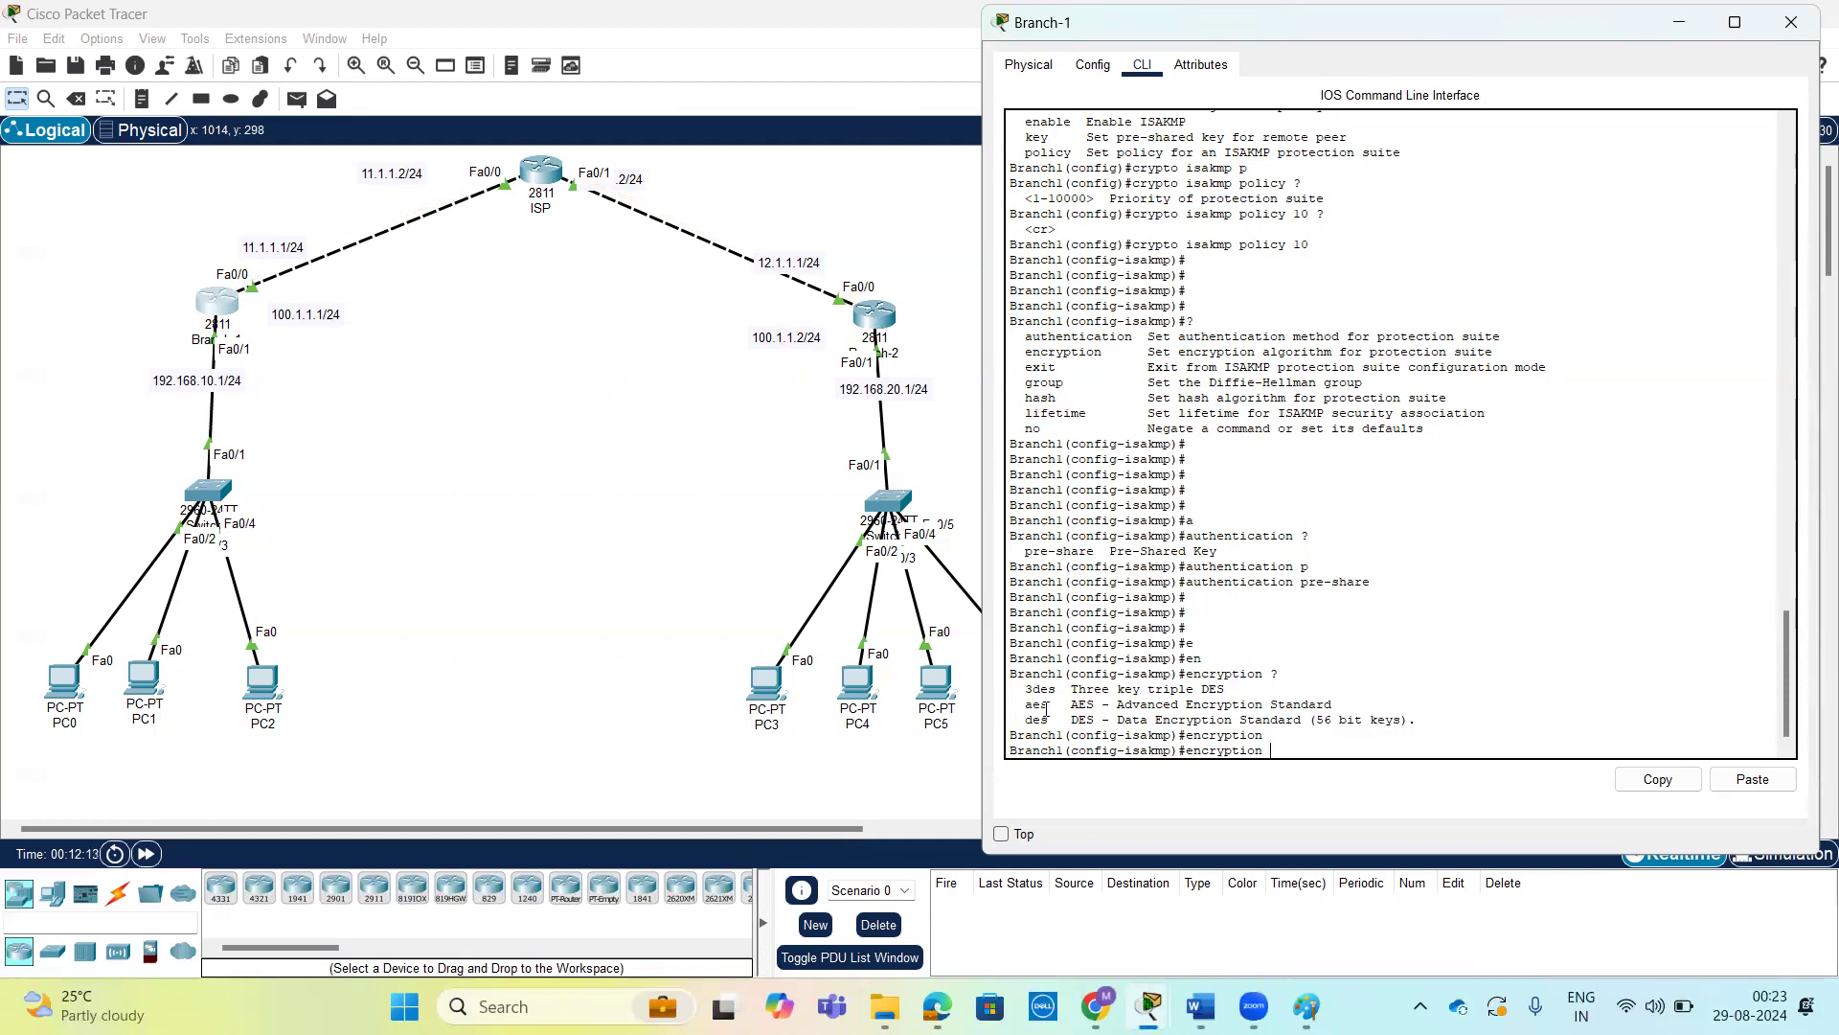
left_click_drag(1332, 706, 1027, 706)
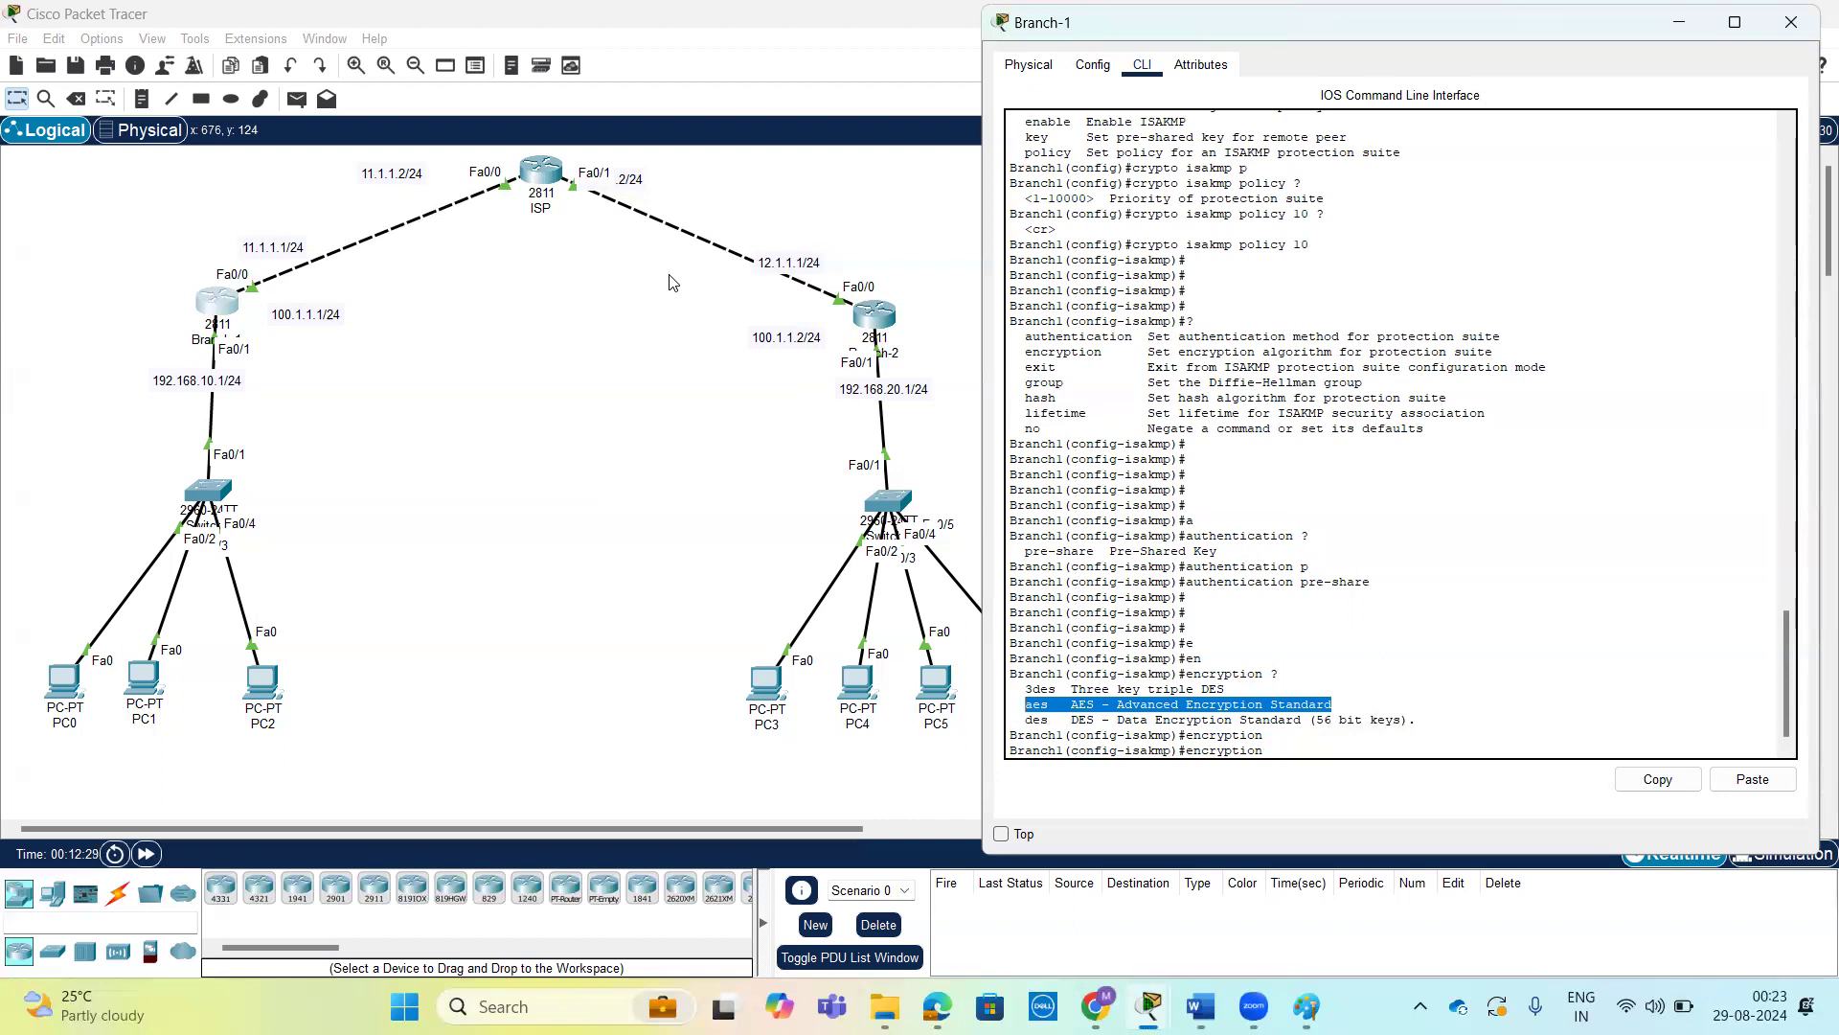
left_click(1376, 749)
key("Tab")
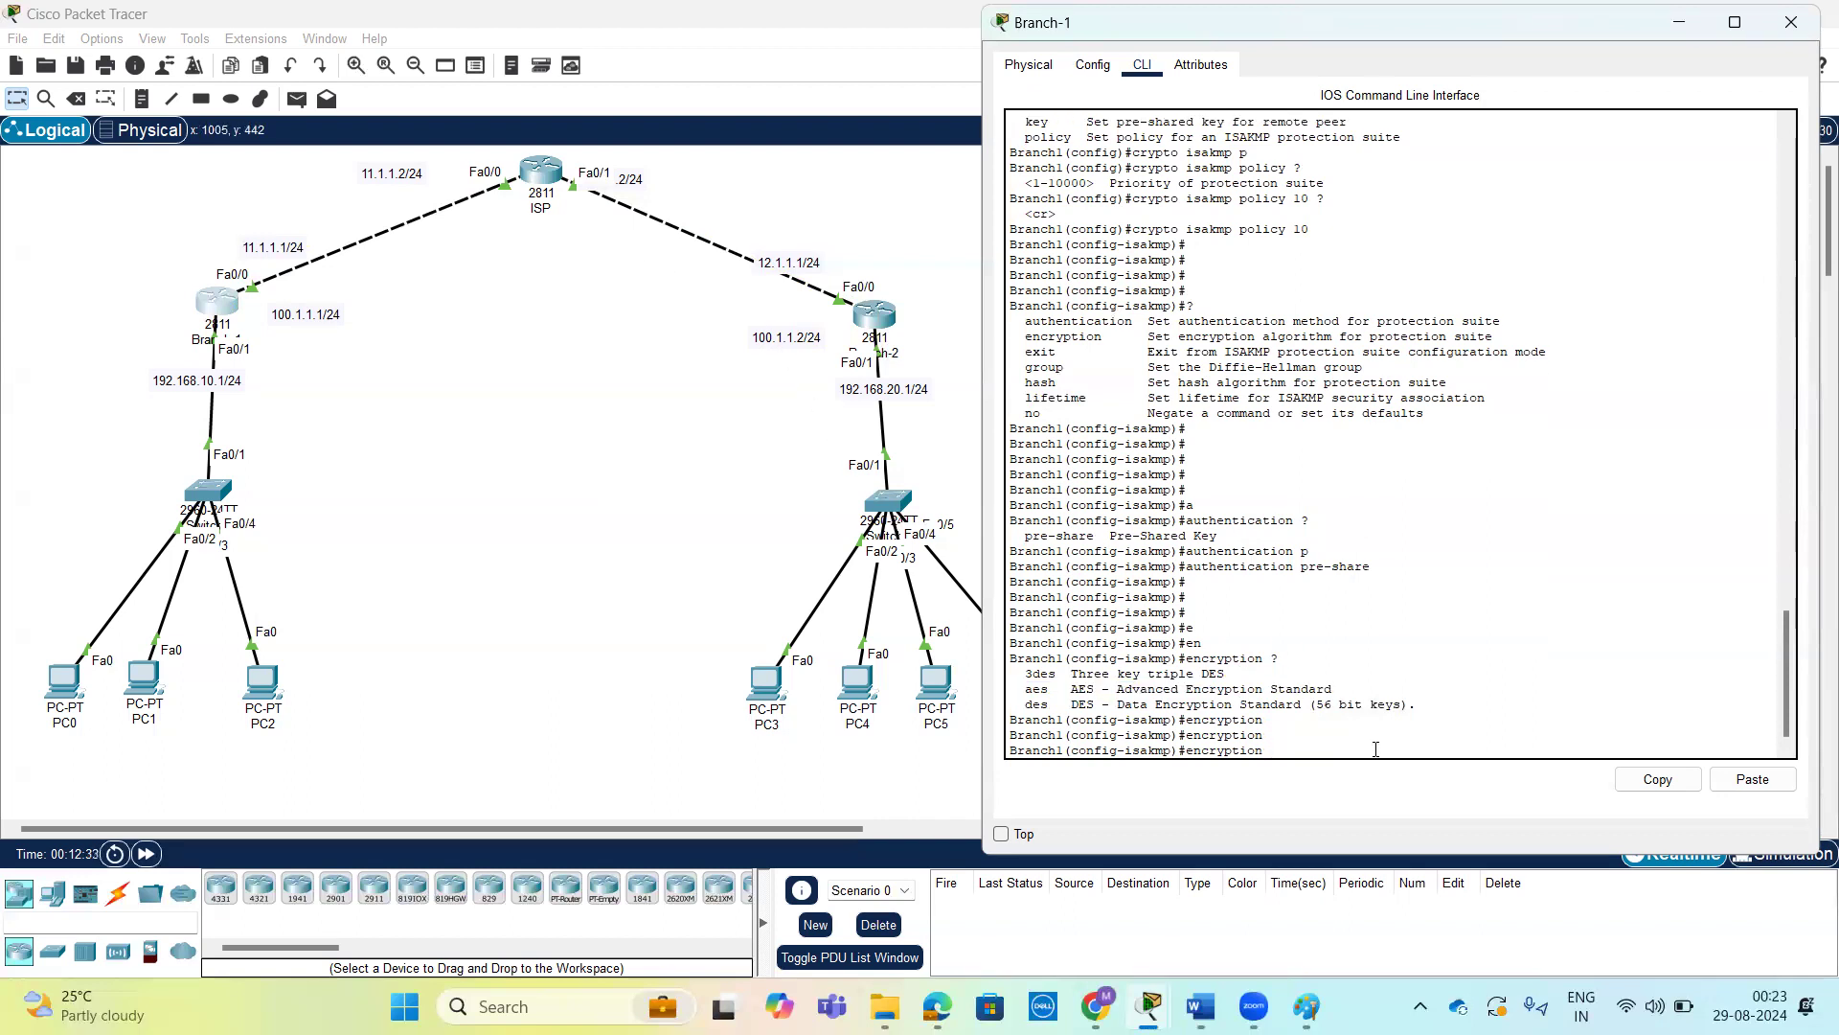
type("a")
key("Tab")
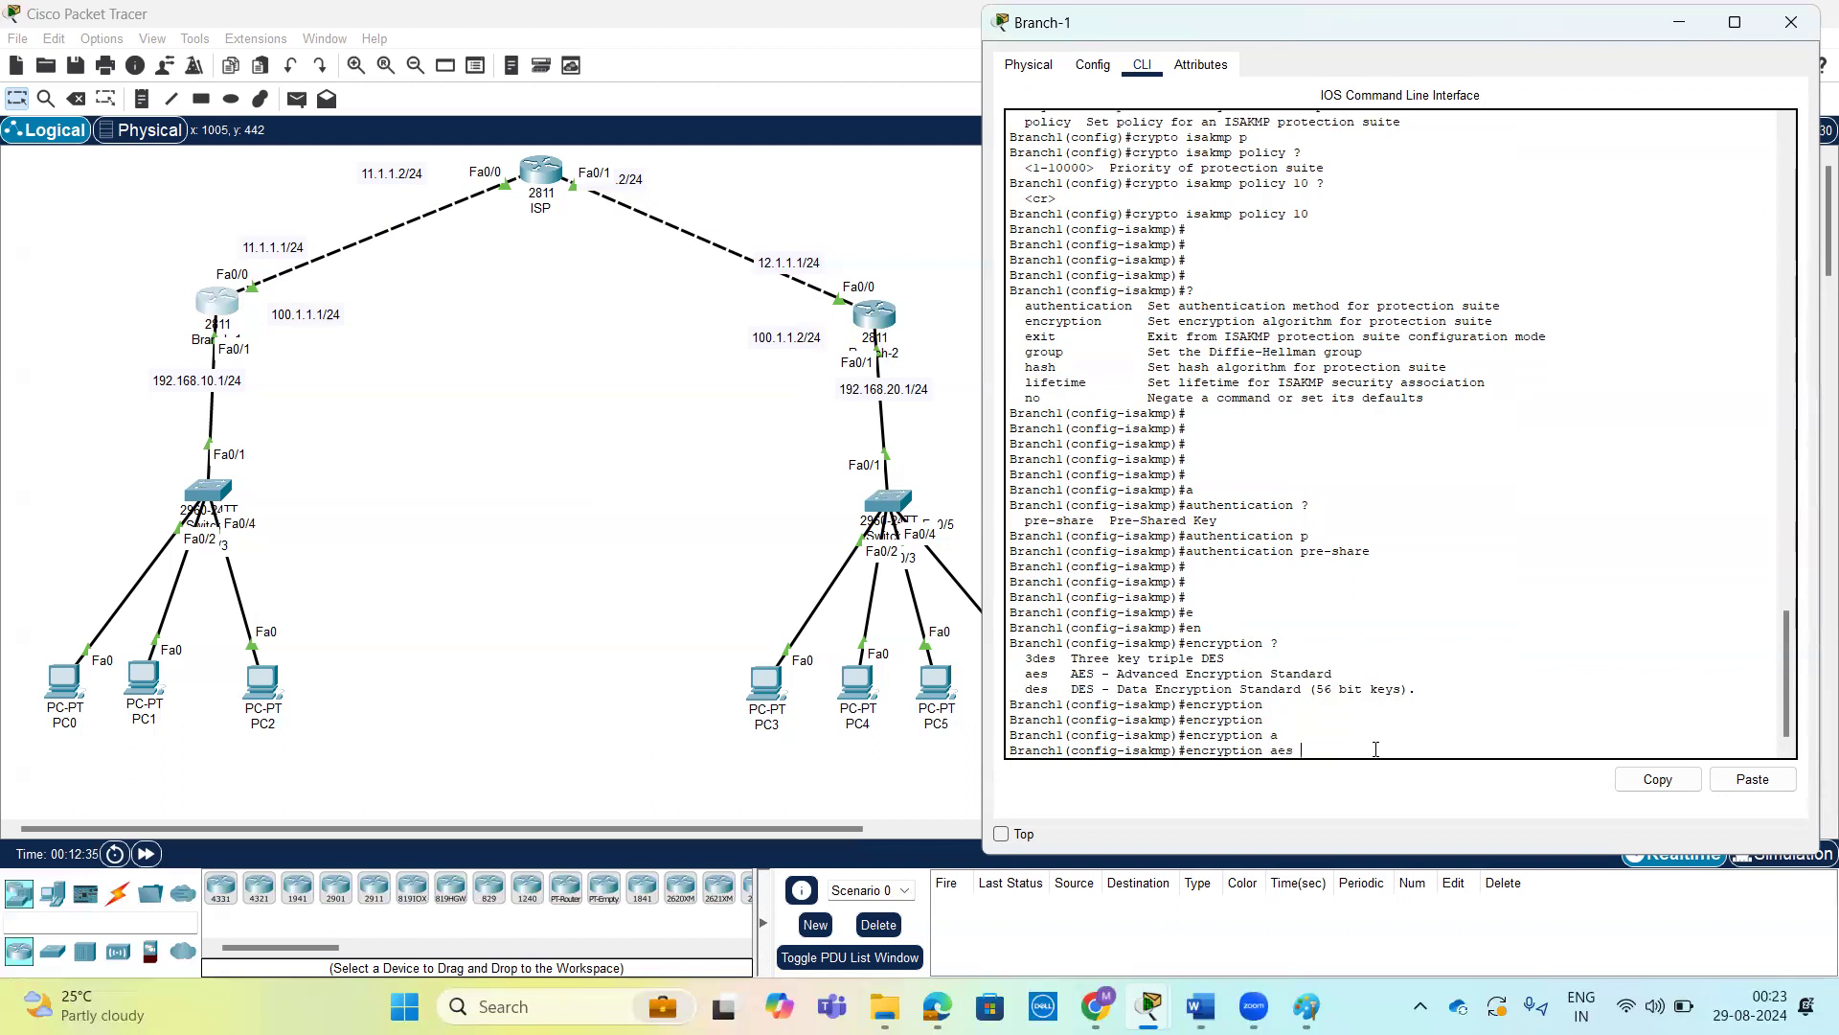
type("?")
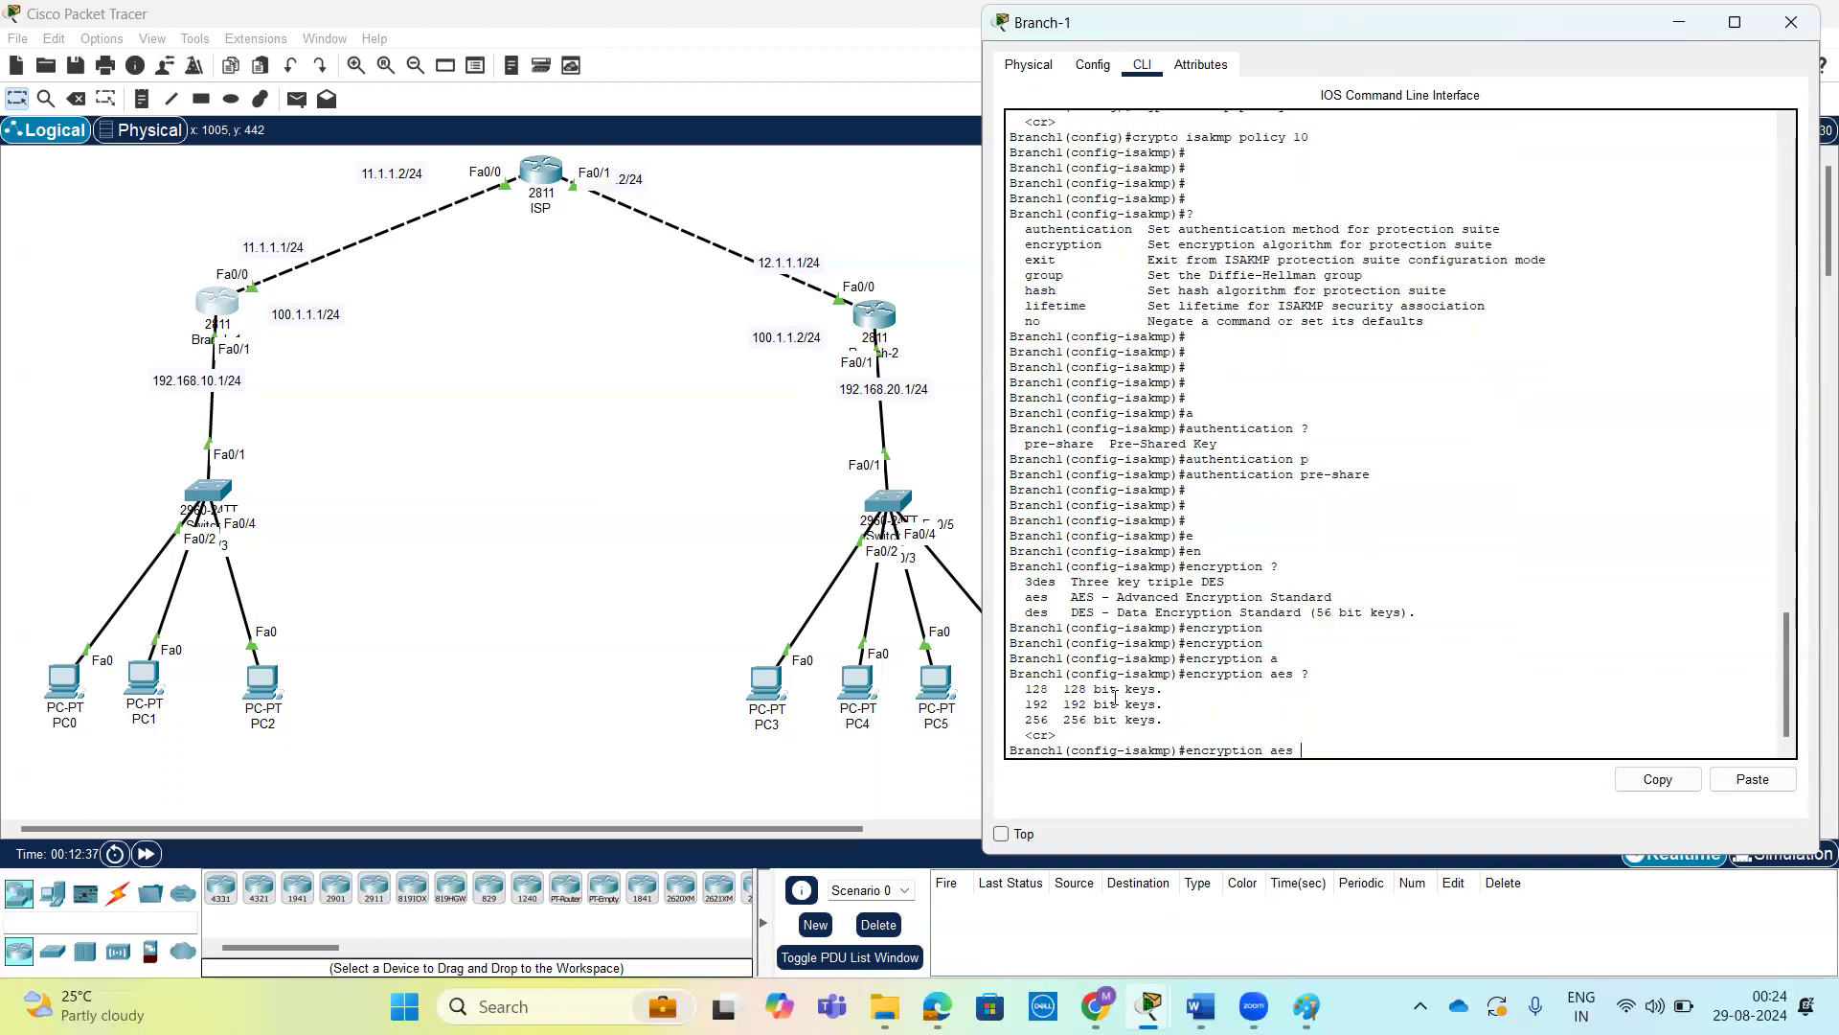
Review the AES key sizes offered for the ISAKMP policy, comparing the 128-bit and 256-bit options.
left_click_drag(1024, 688, 1163, 720)
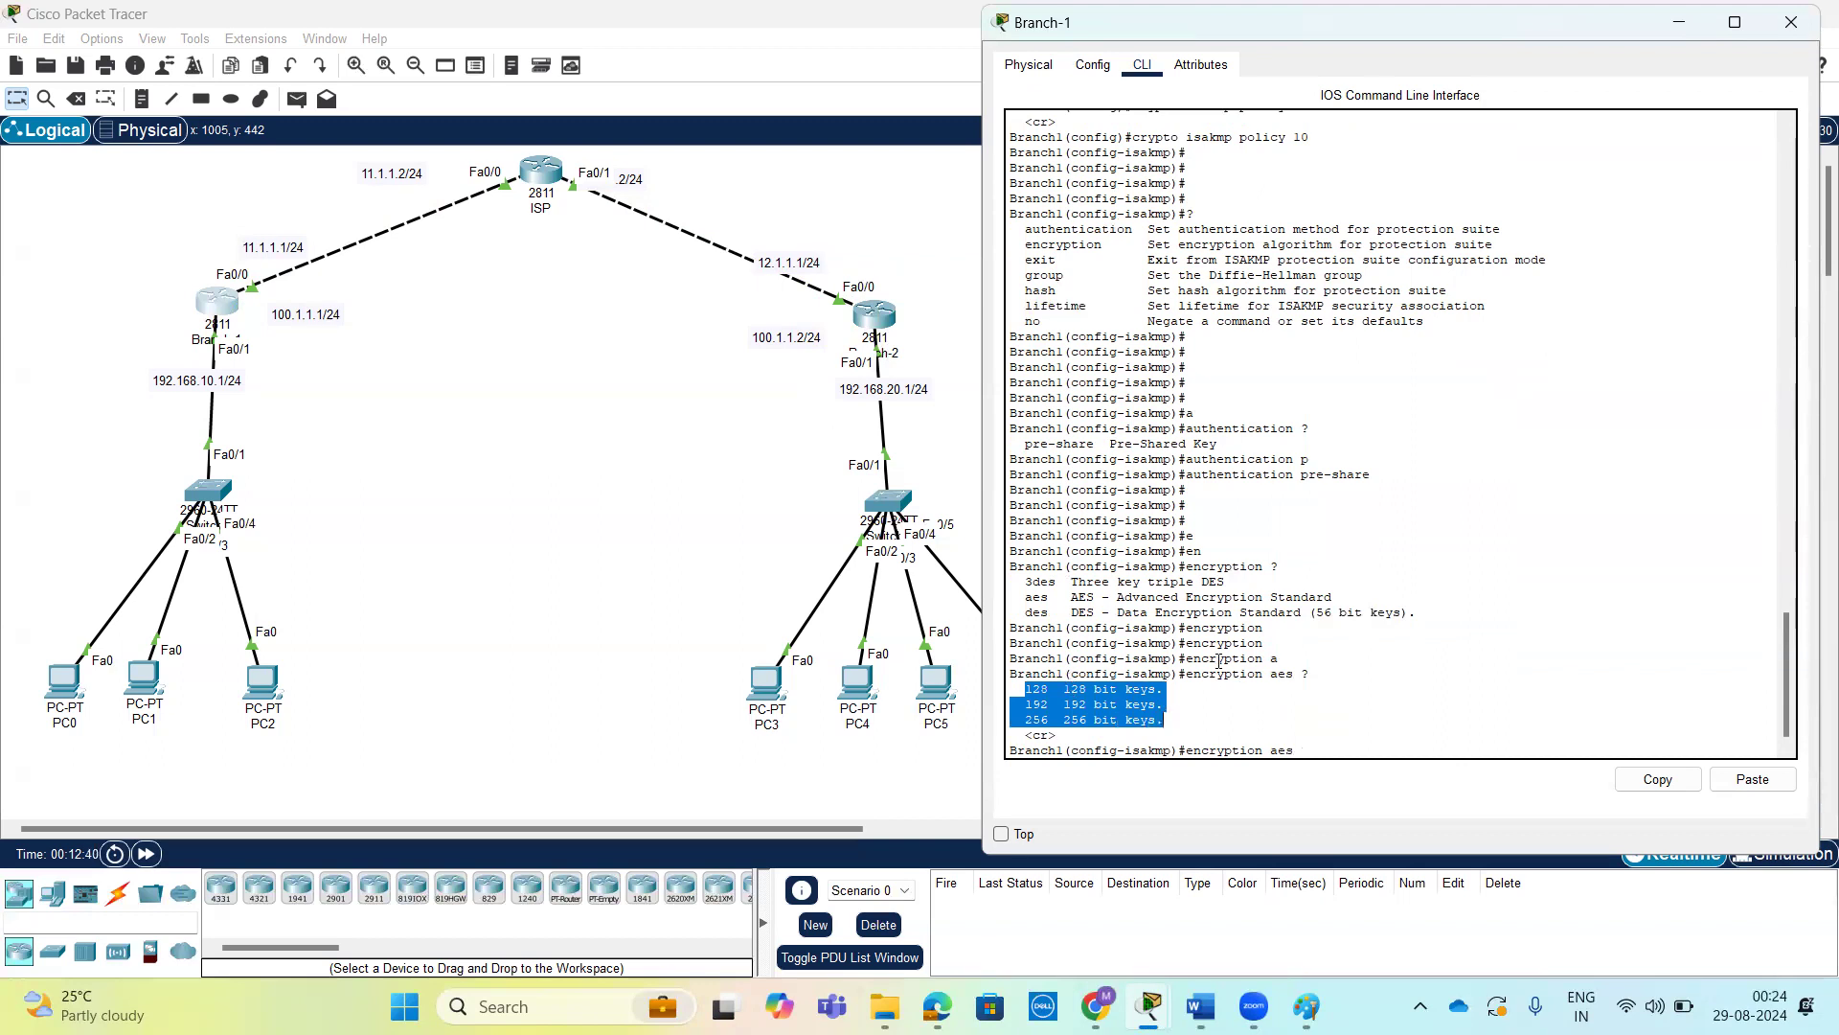
key("Tab")
left_click_drag(1025, 674, 1050, 674)
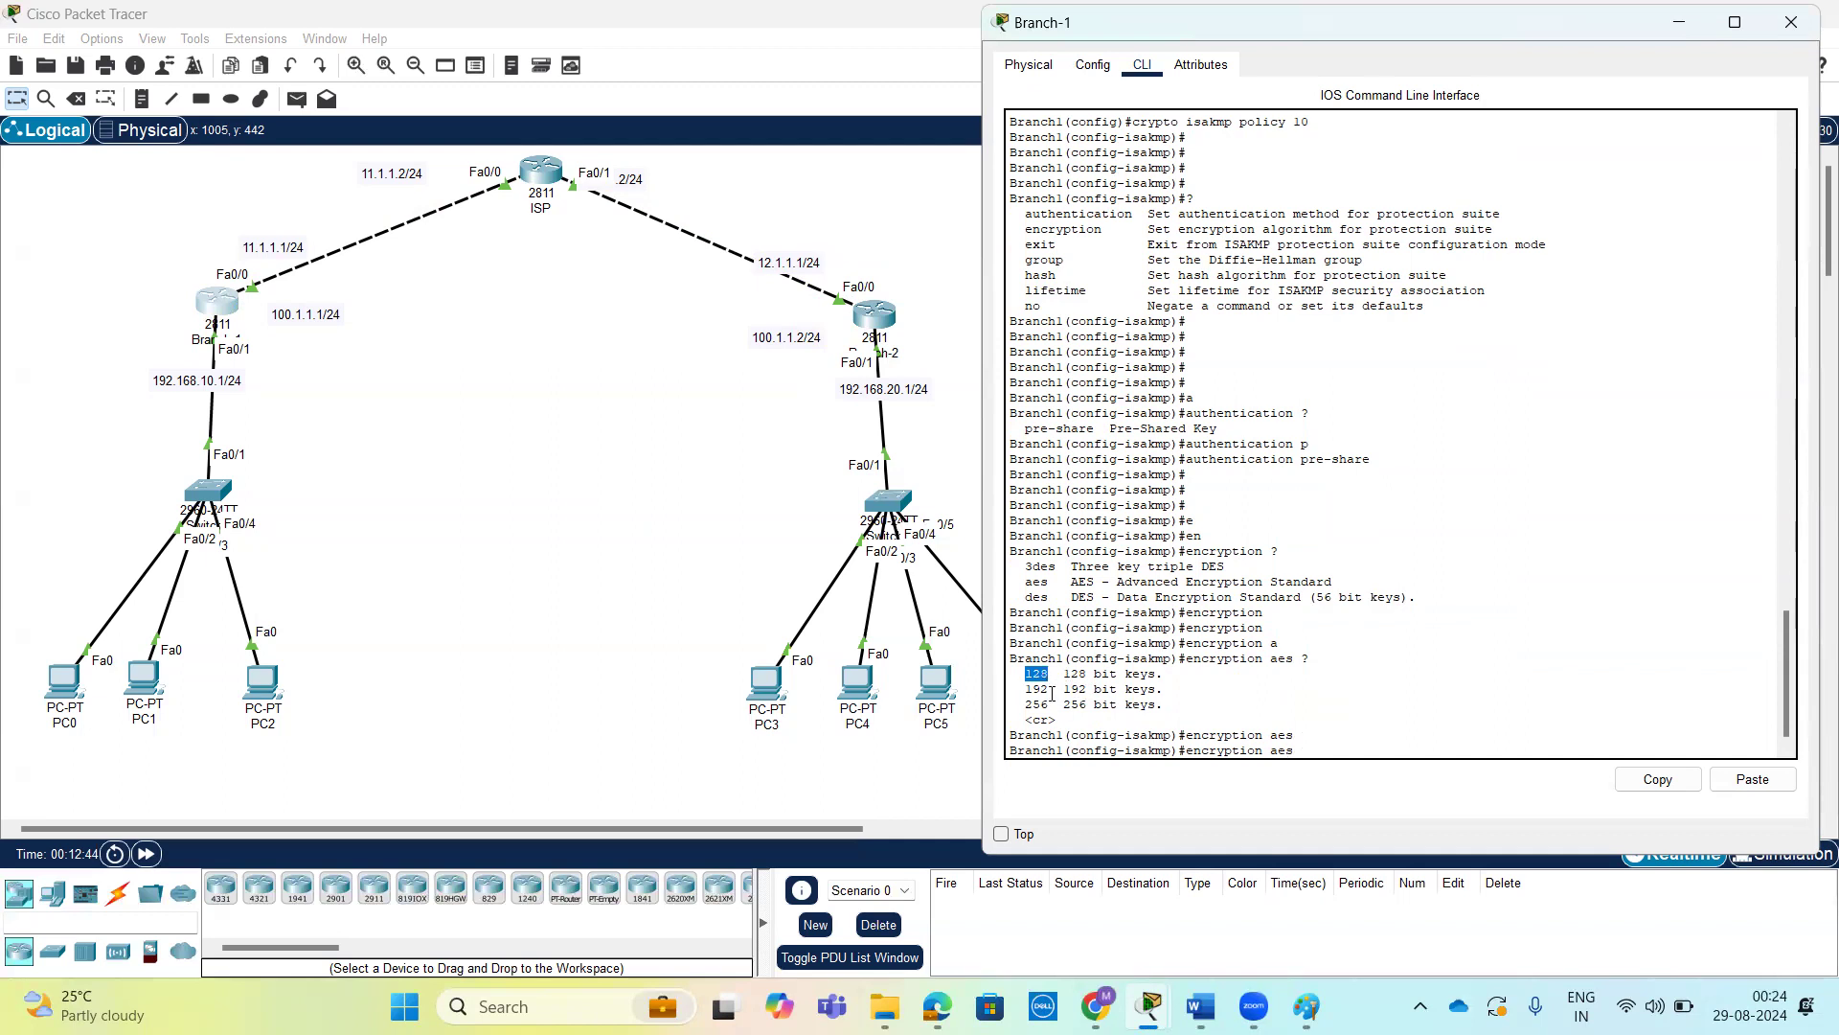
left_click_drag(1050, 705, 1028, 705)
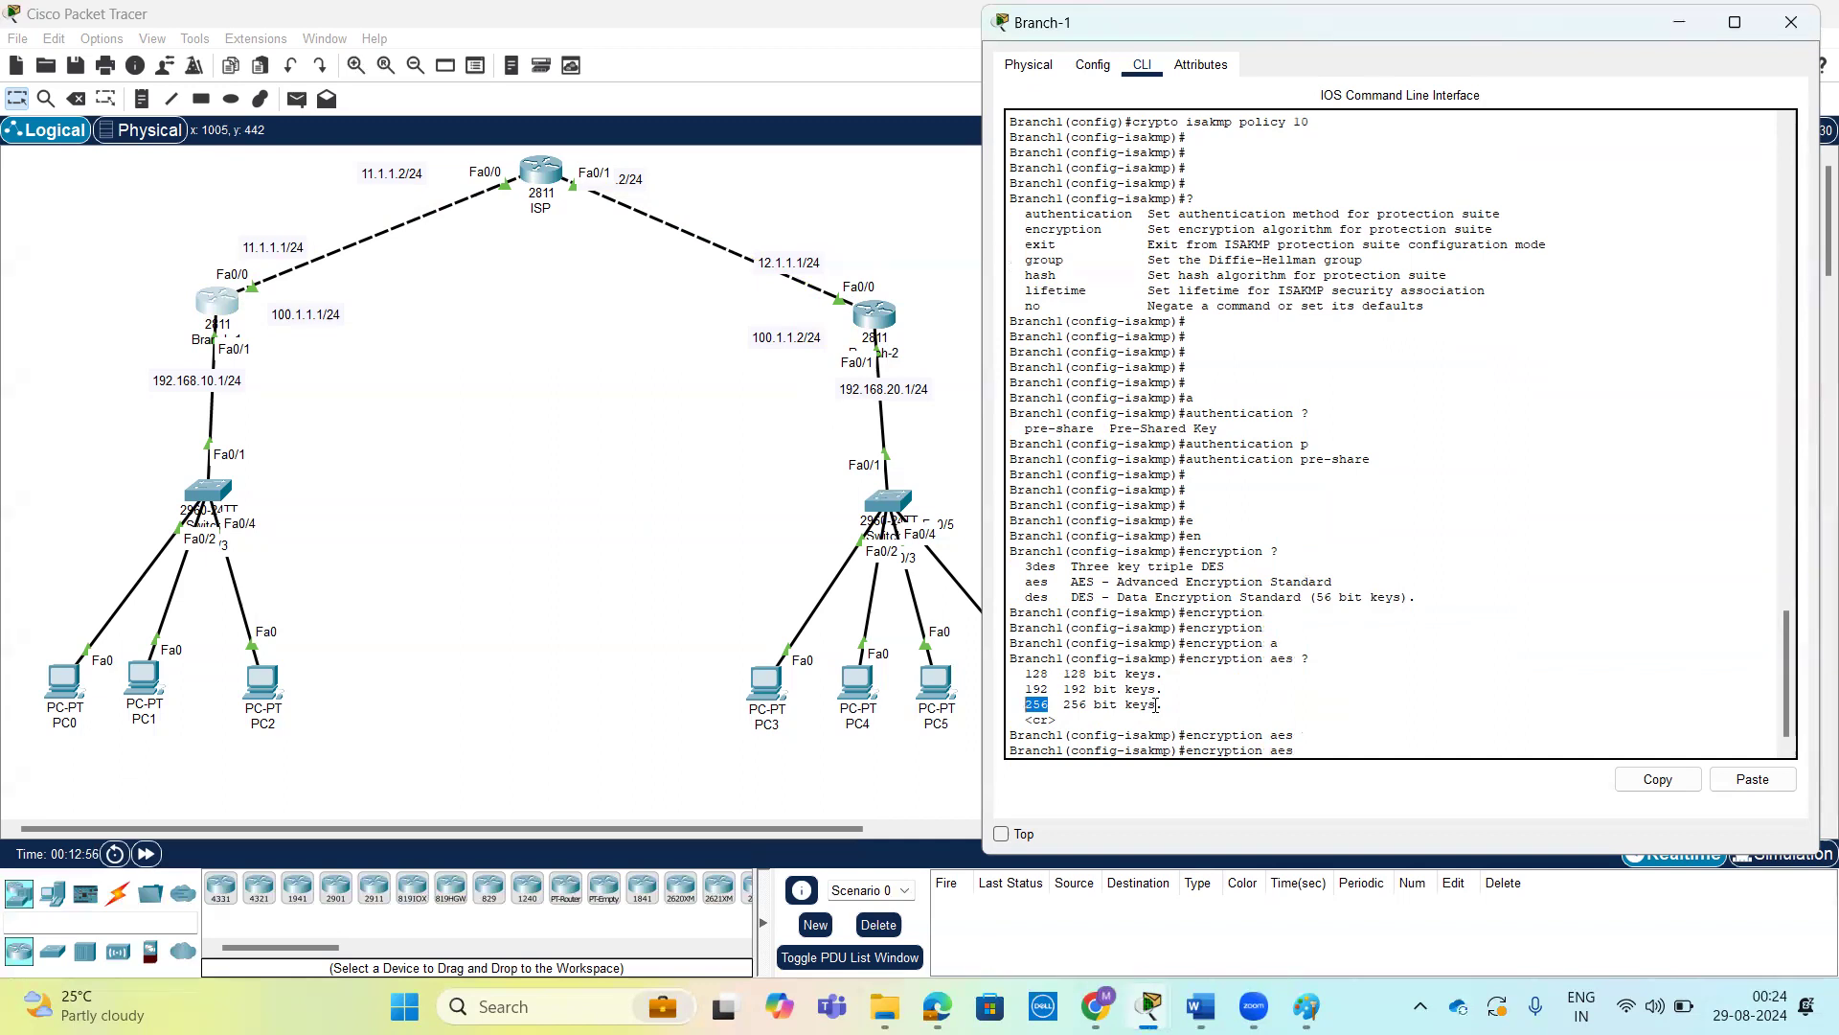
left_click_drag(1156, 705, 1026, 702)
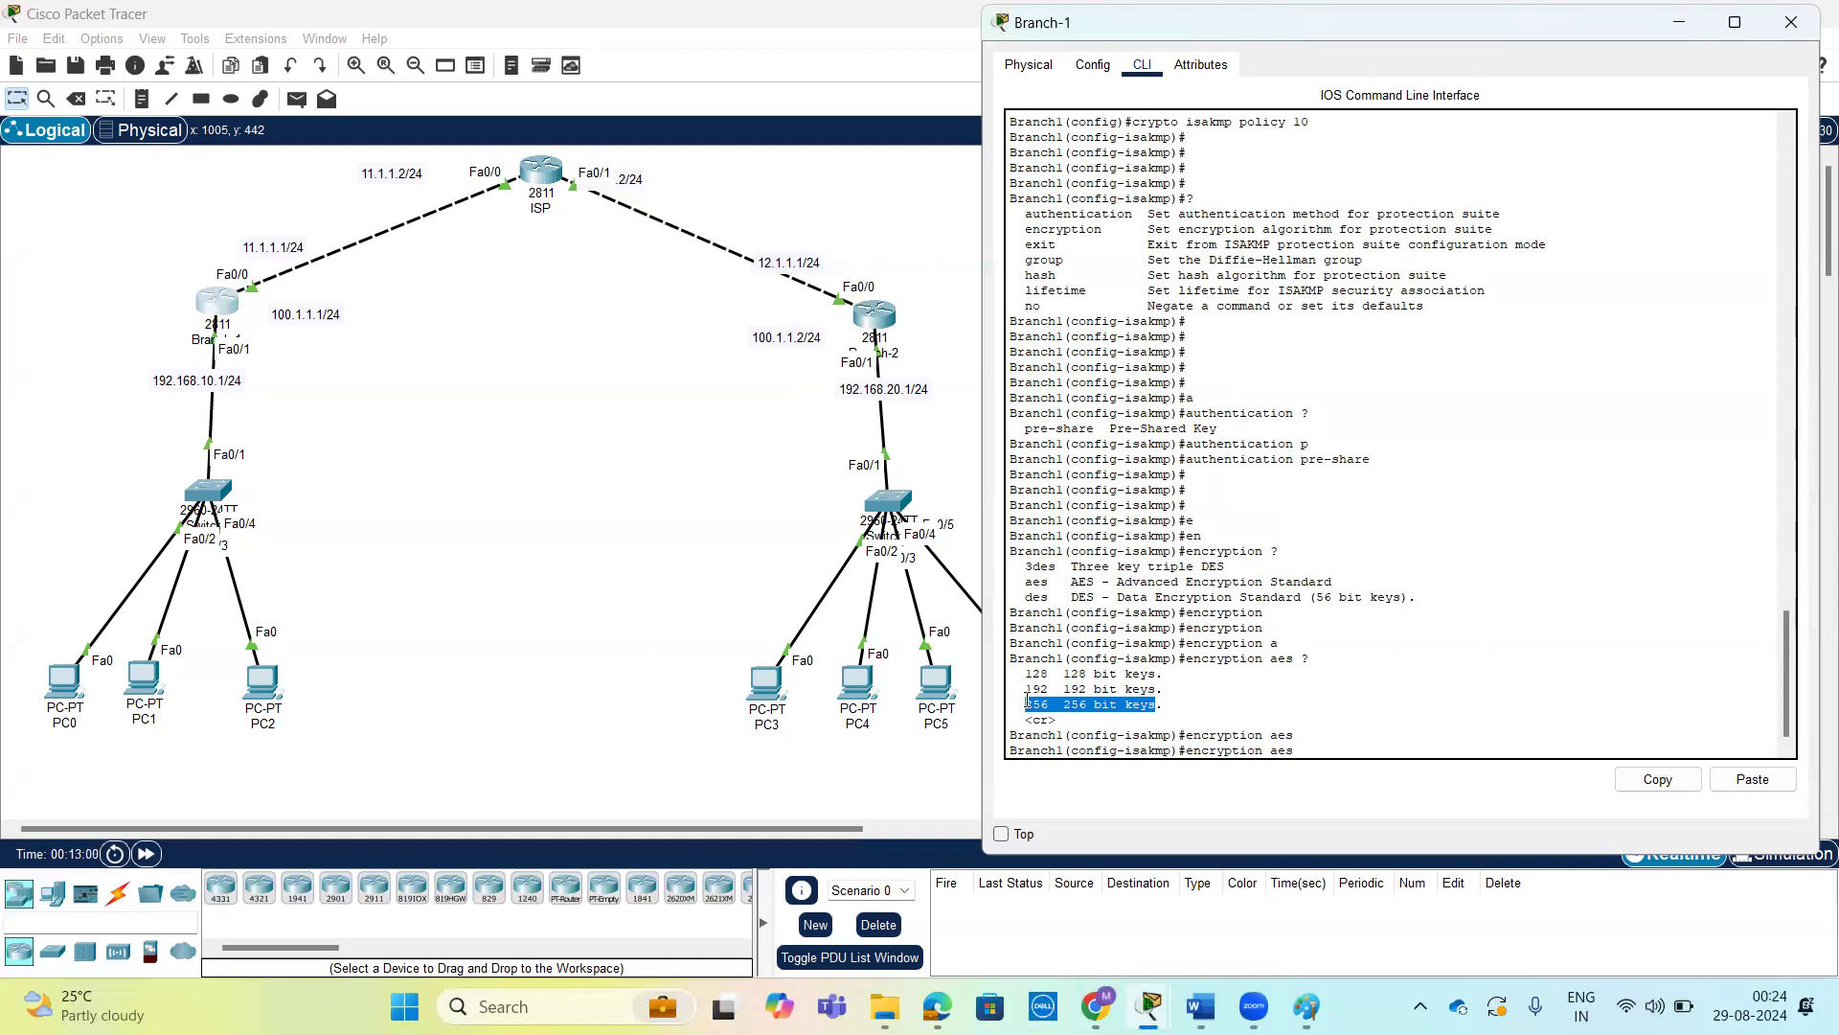
left_click(1058, 704)
left_click_drag(1063, 704, 1162, 704)
left_click(1203, 702)
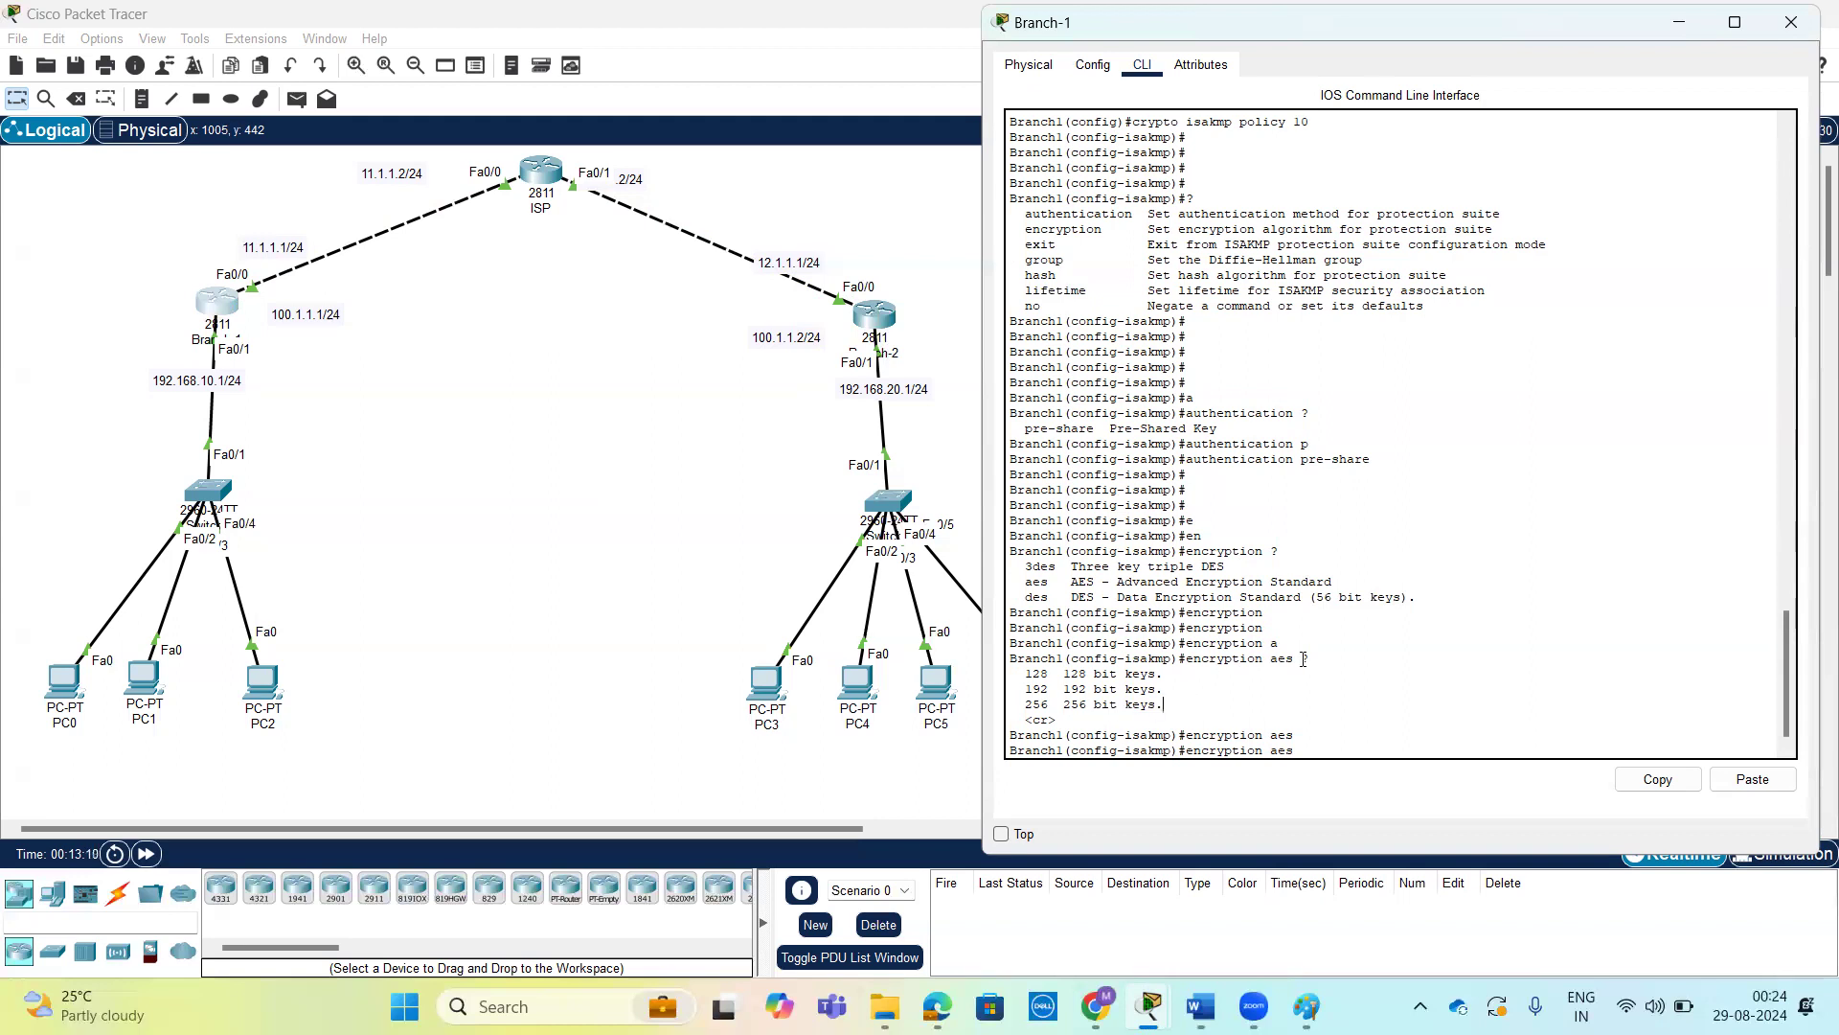
Set the encryption of Branch-1's ISAKMP policy 10 to aes without specifying a key size.
left_click_drag(1023, 676, 1073, 677)
left_click(1176, 670)
key("Return")
key("Up")
key("Return")
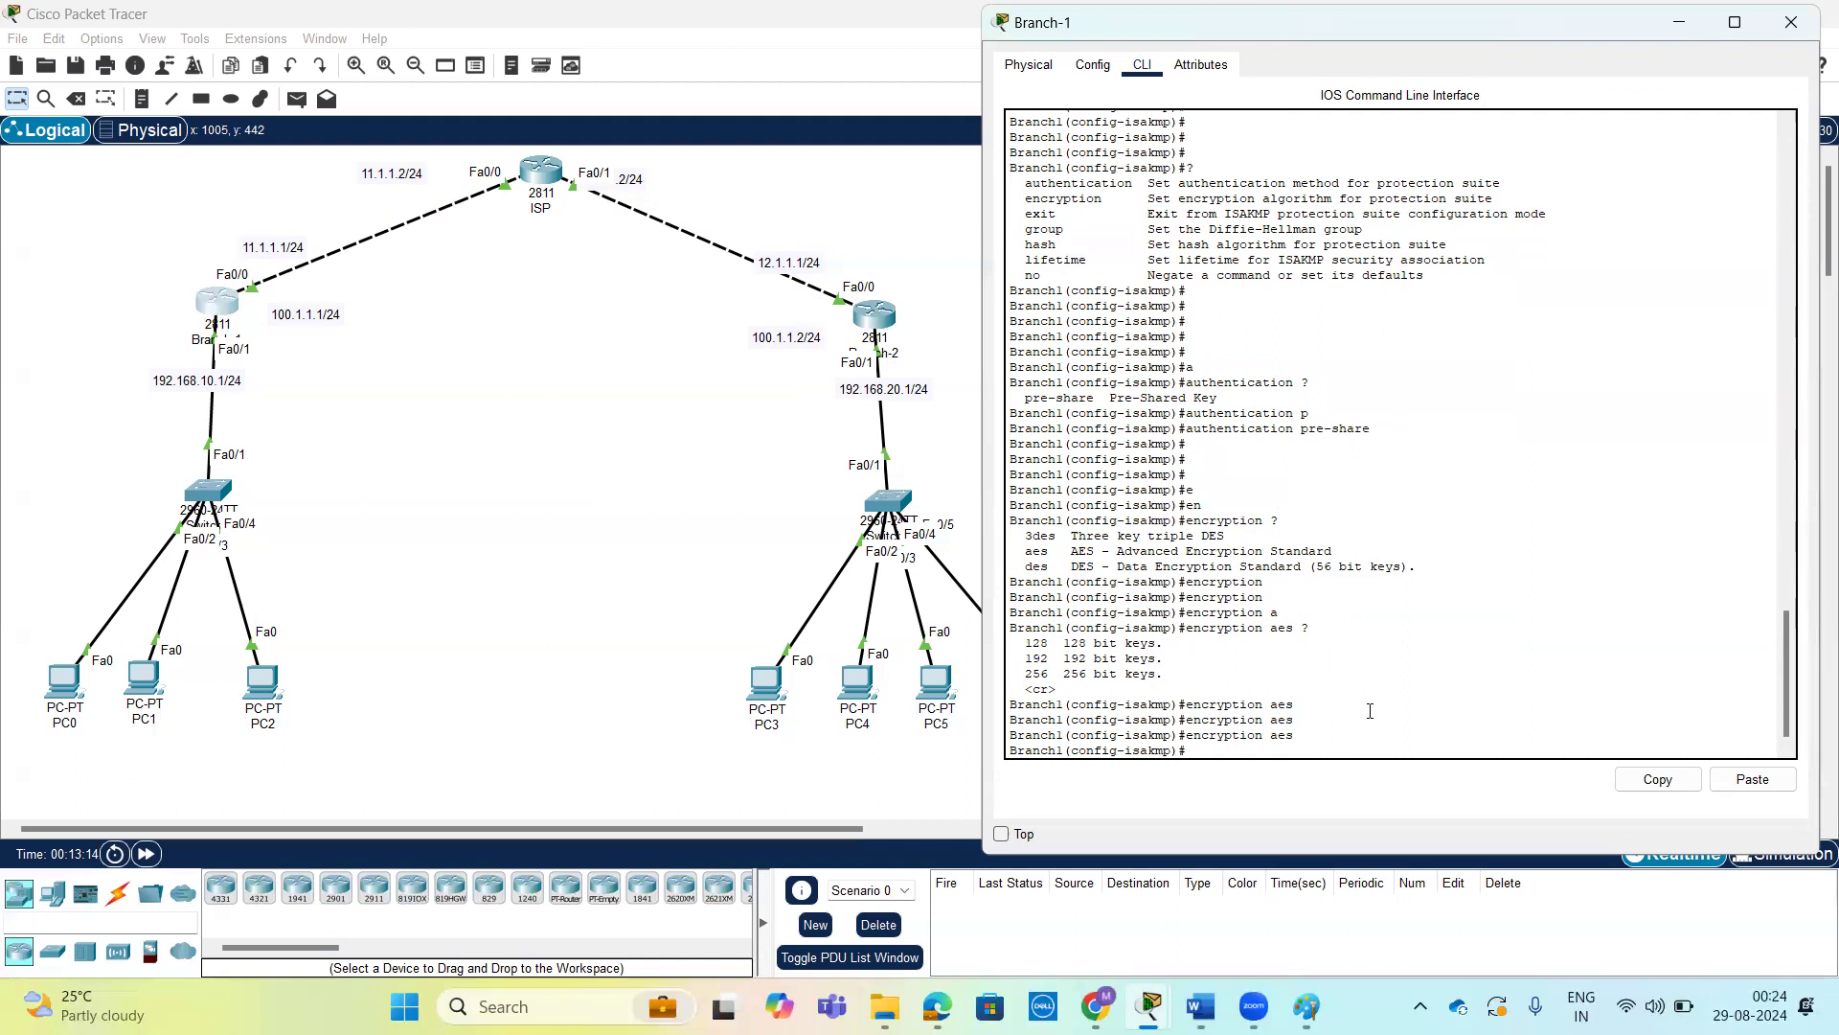
left_click_drag(1031, 644, 1054, 645)
left_click(1557, 682)
List the ISAKMP policy's configuration commands again and check which parameters remain to configure.
key("Return")
key("Return")
key("Return")
type("?")
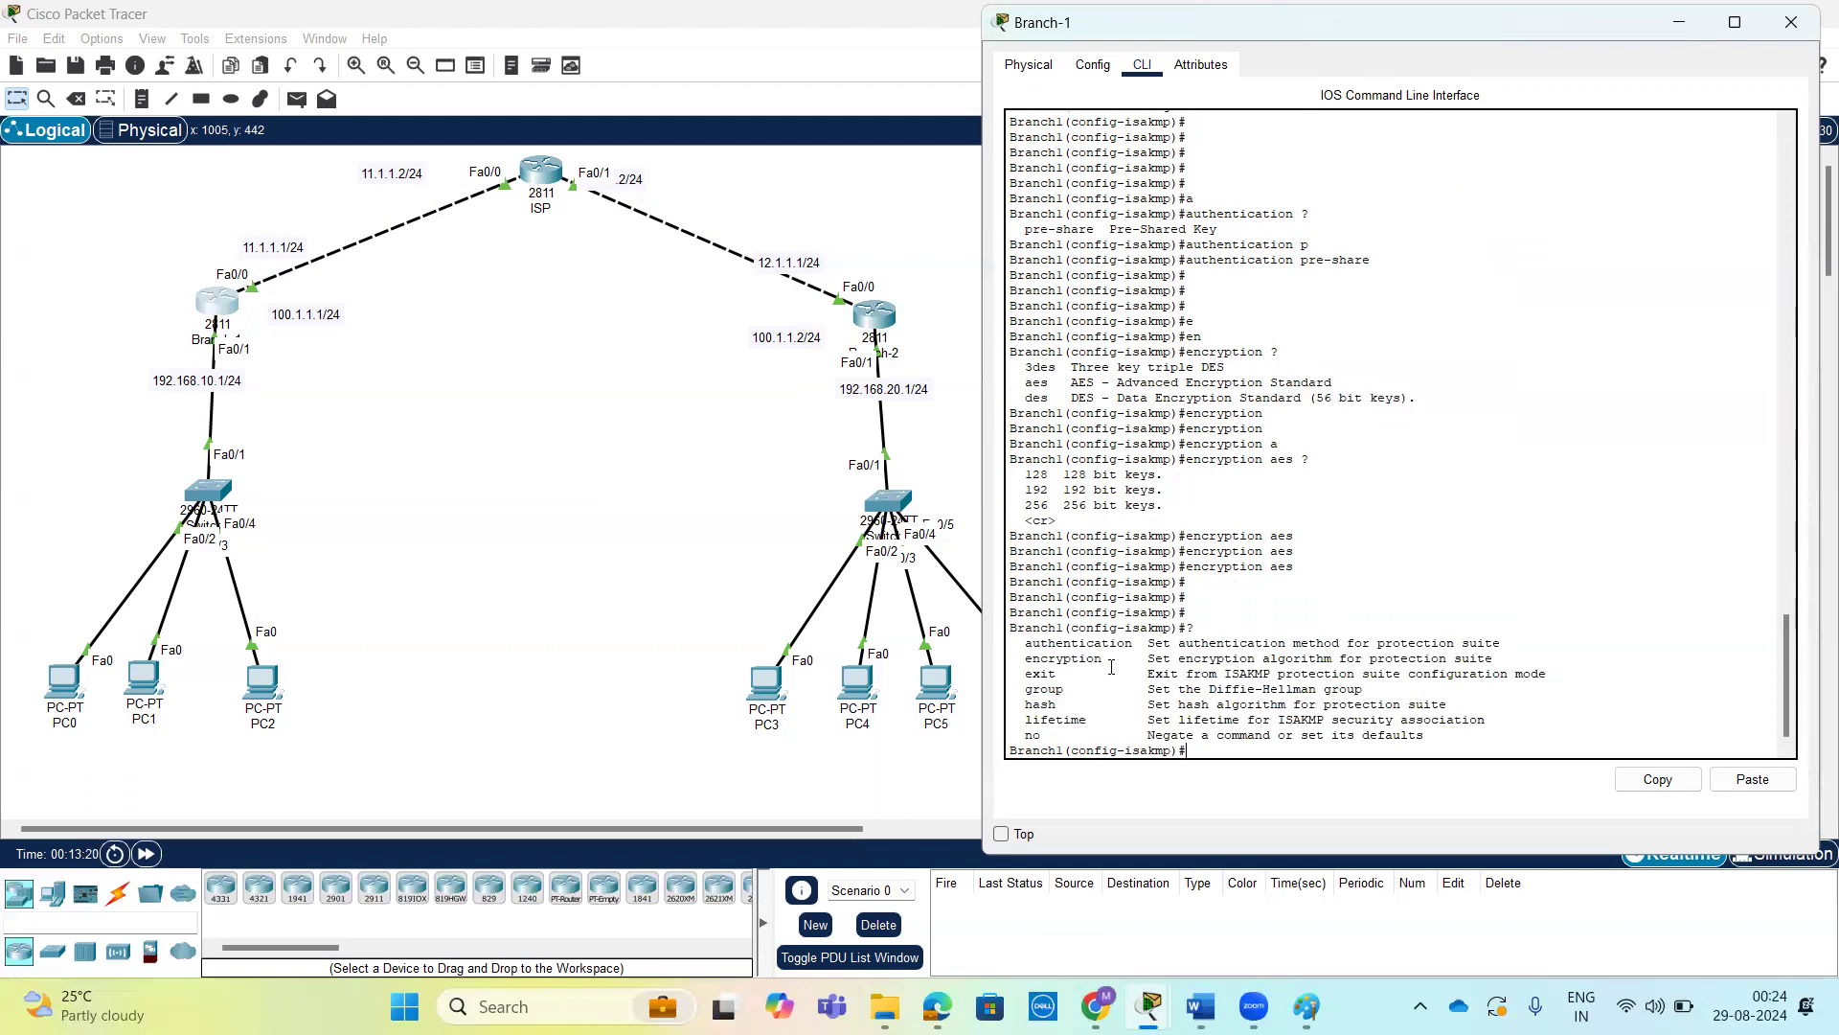
mouse_move(1109, 644)
left_mouse_down()
mouse_move(1025, 644)
mouse_move(1098, 659)
left_mouse_up()
left_click_drag(1019, 645, 1086, 706)
key("Return")
key("Return")
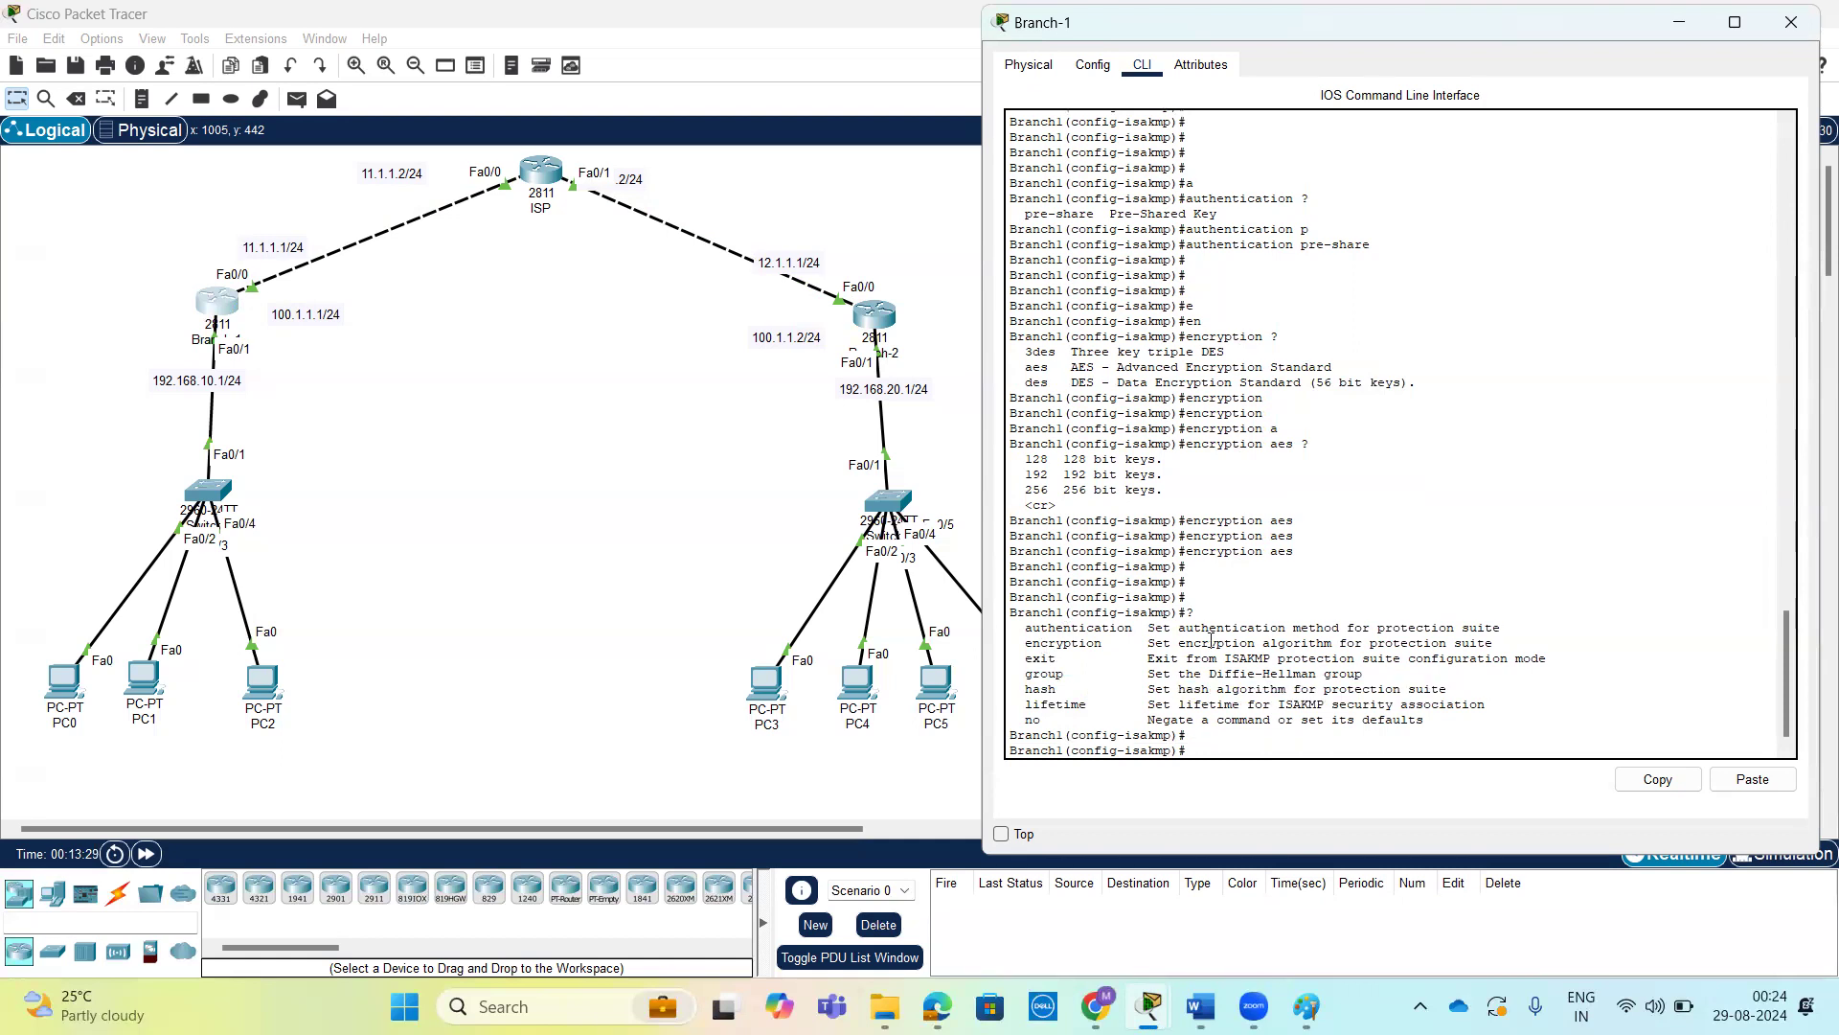
Set Branch-1's ISAKMP policy 10 to Diffie-Hellman group 5 after listing the available groups.
type("g")
key("Tab")
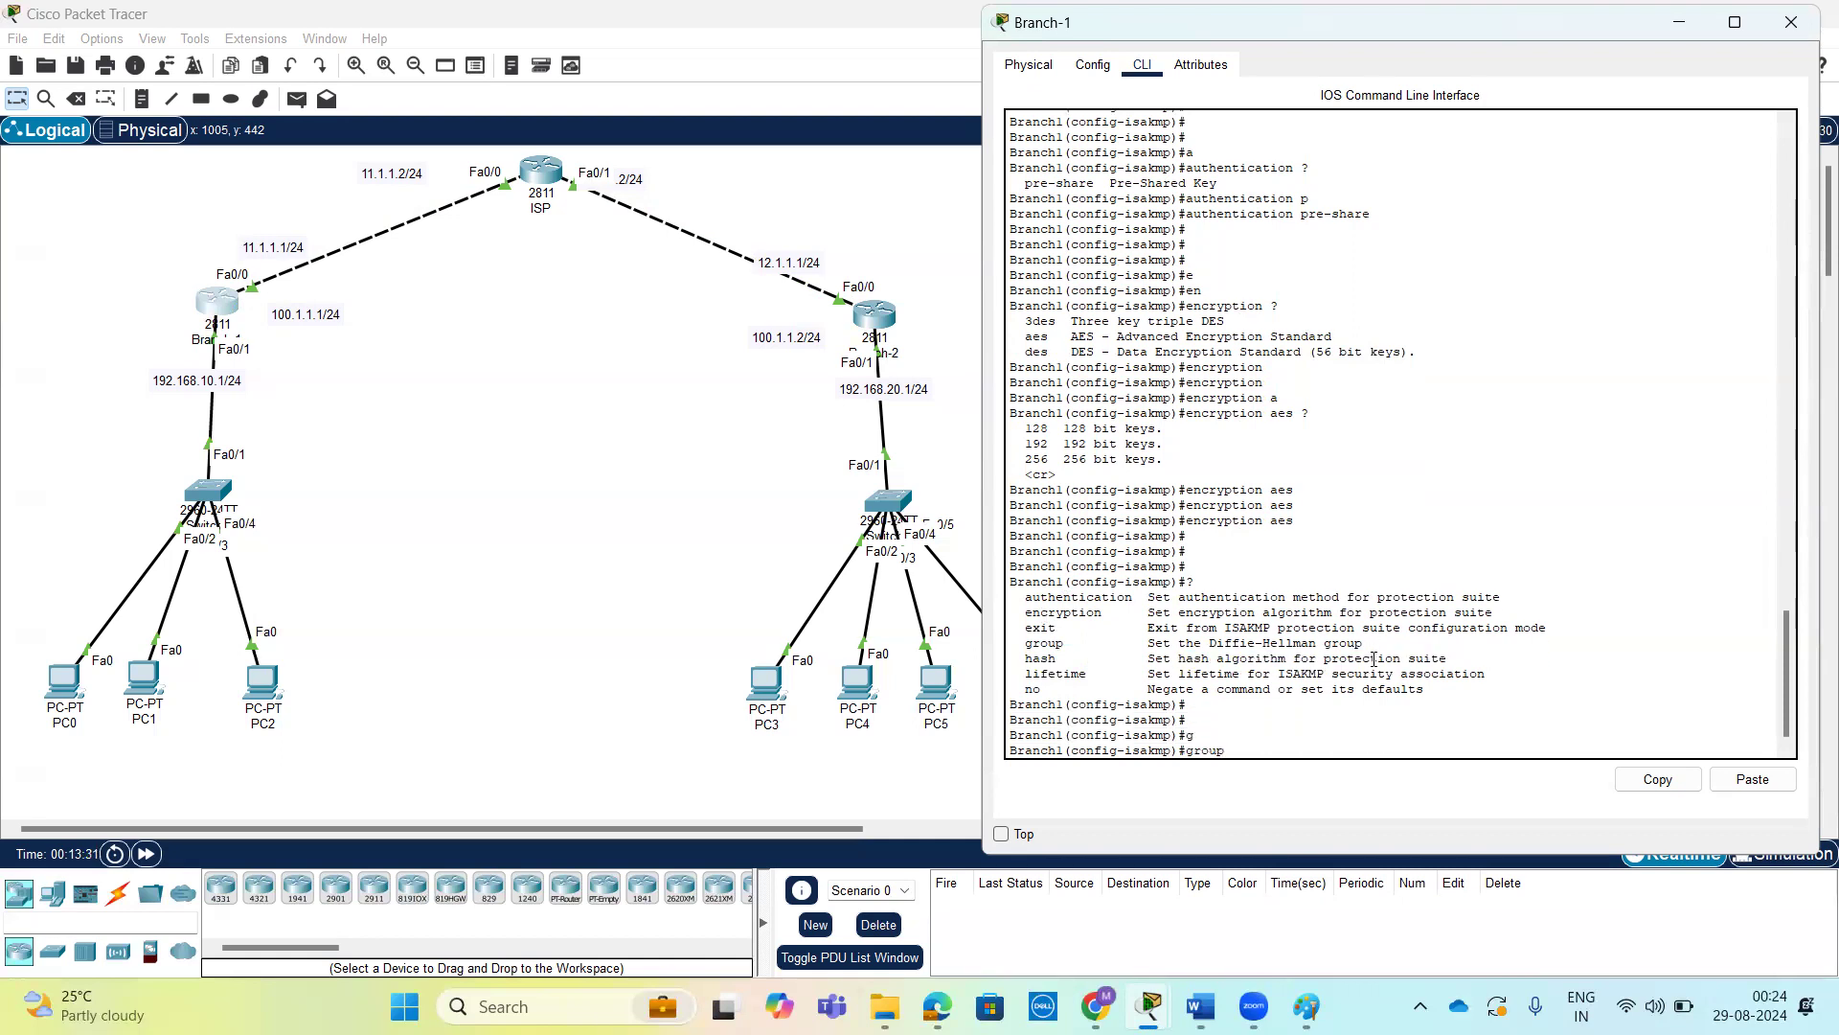
type("?")
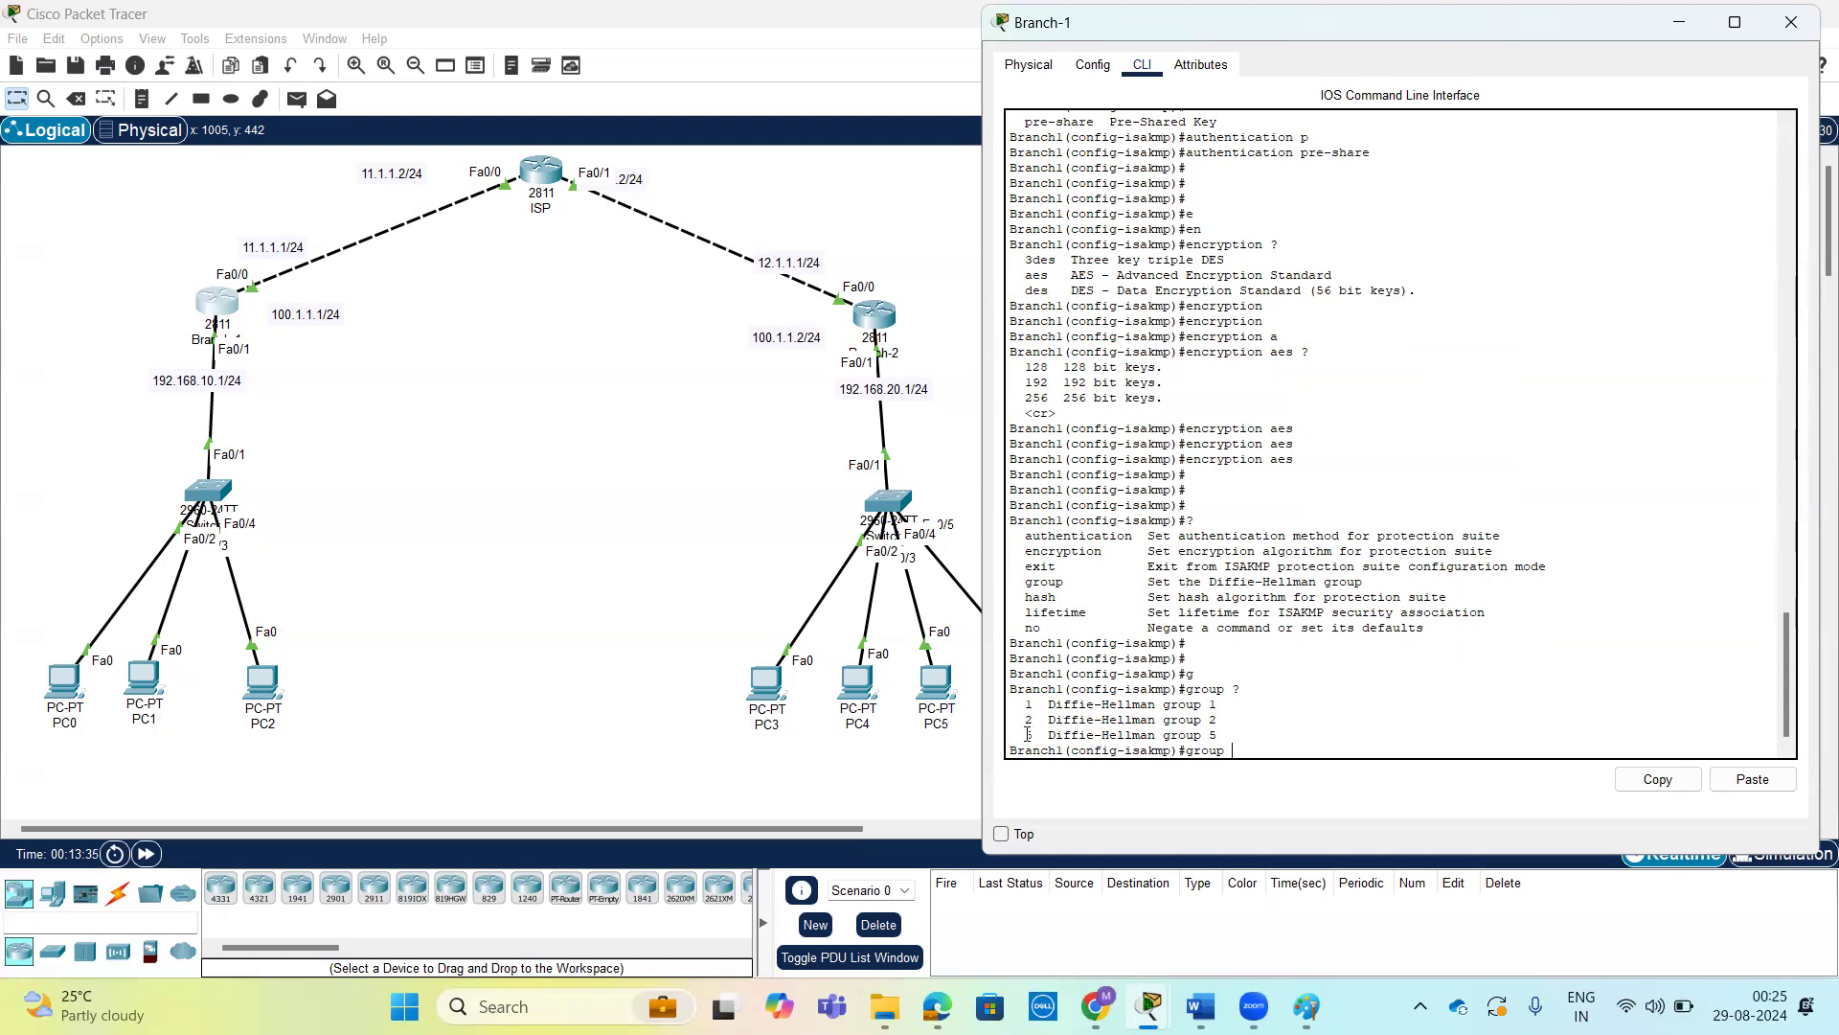
left_click_drag(1023, 734, 1222, 729)
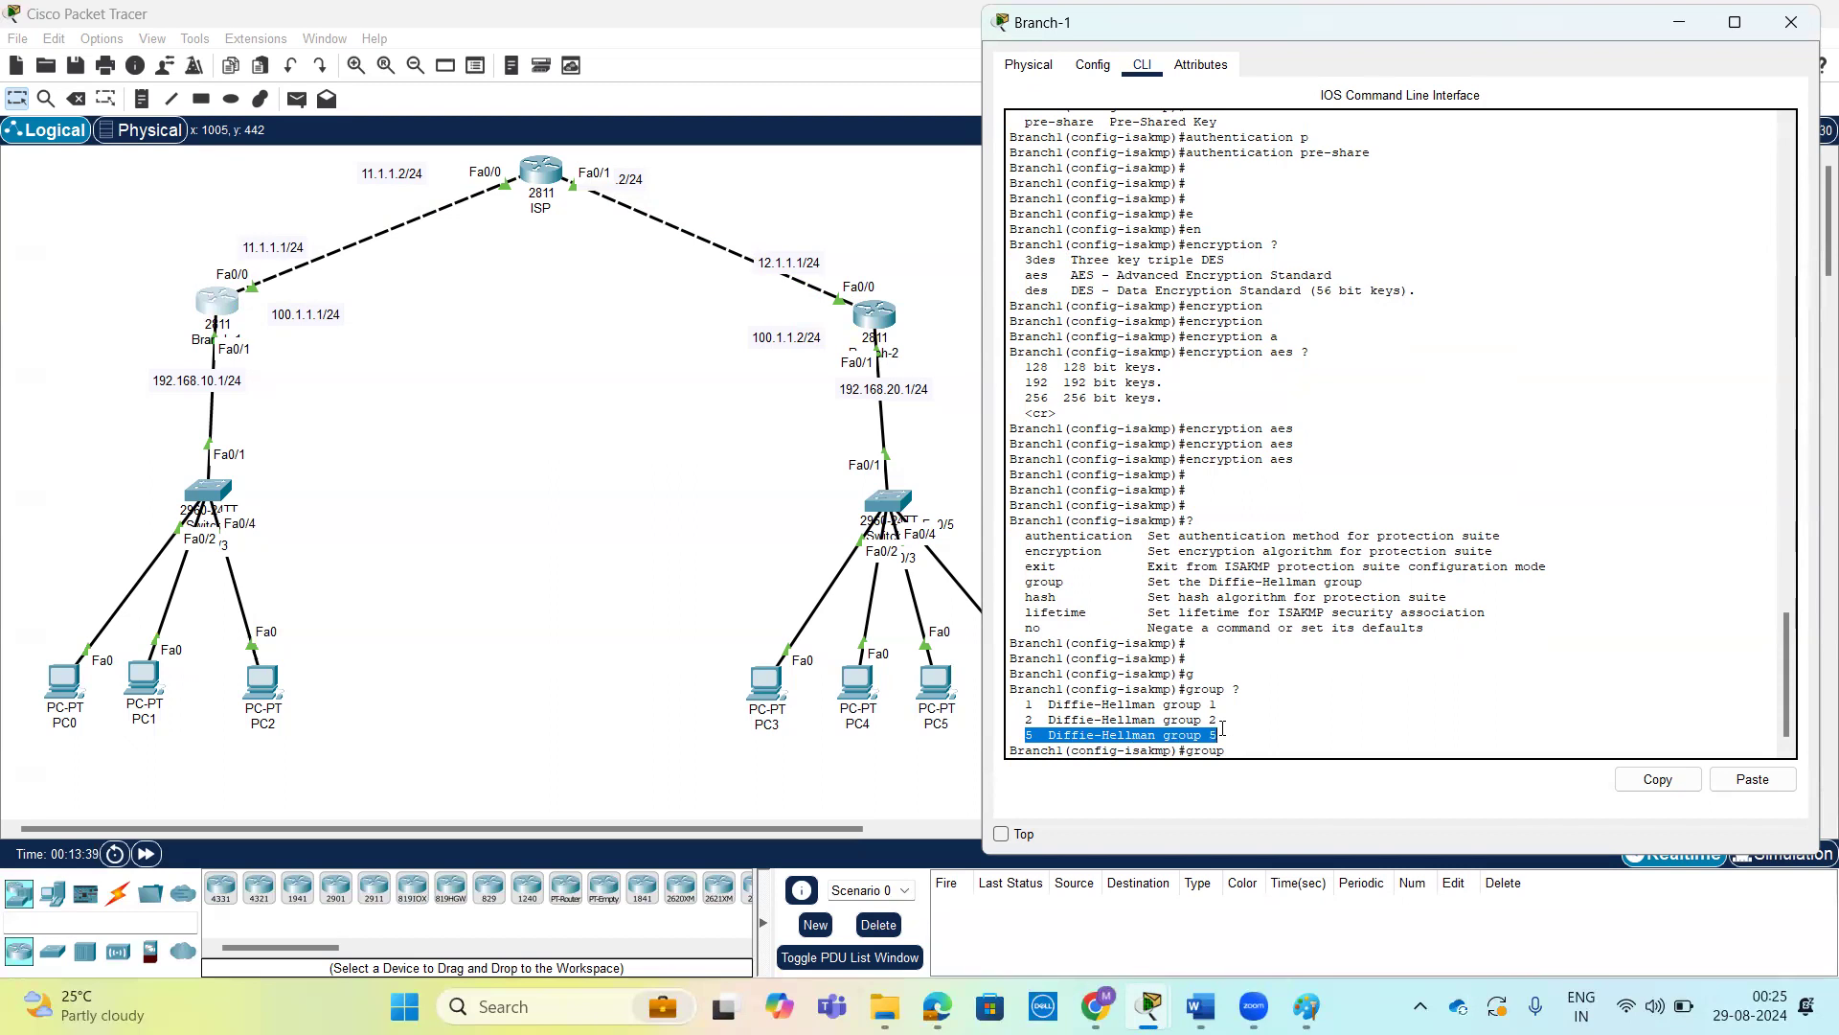
key("Tab")
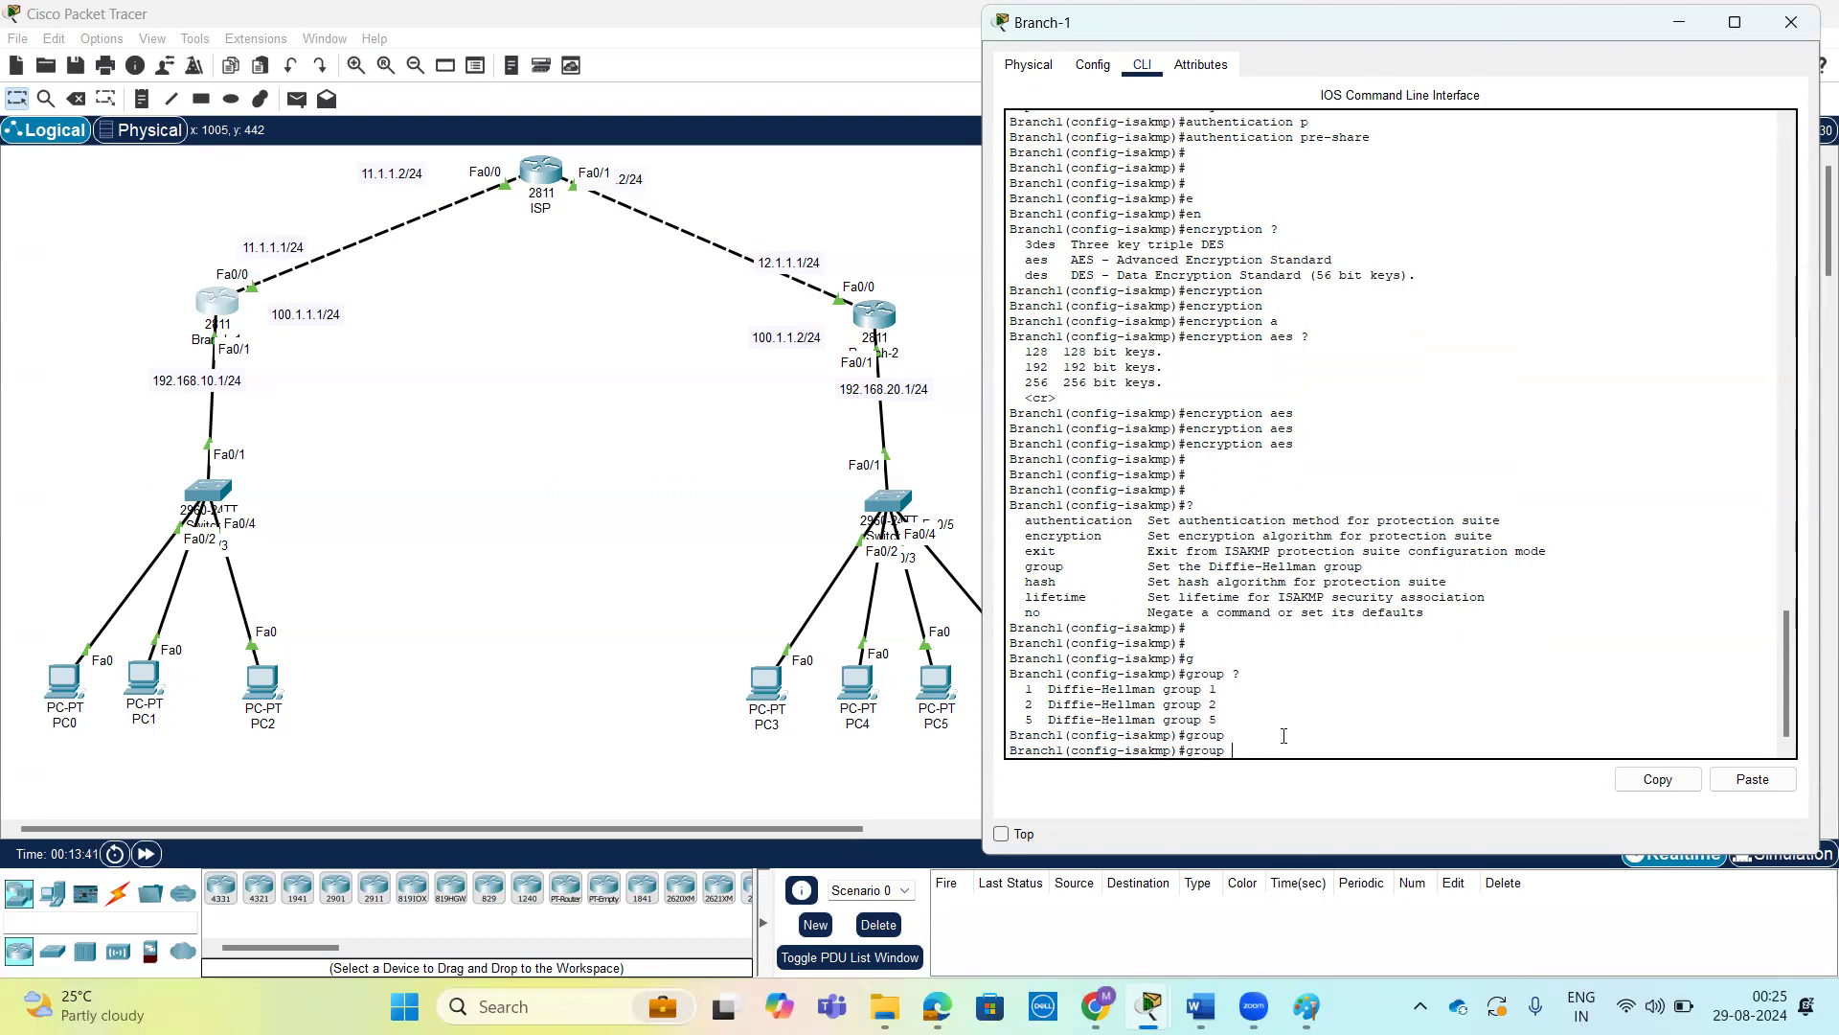
type("5 ?")
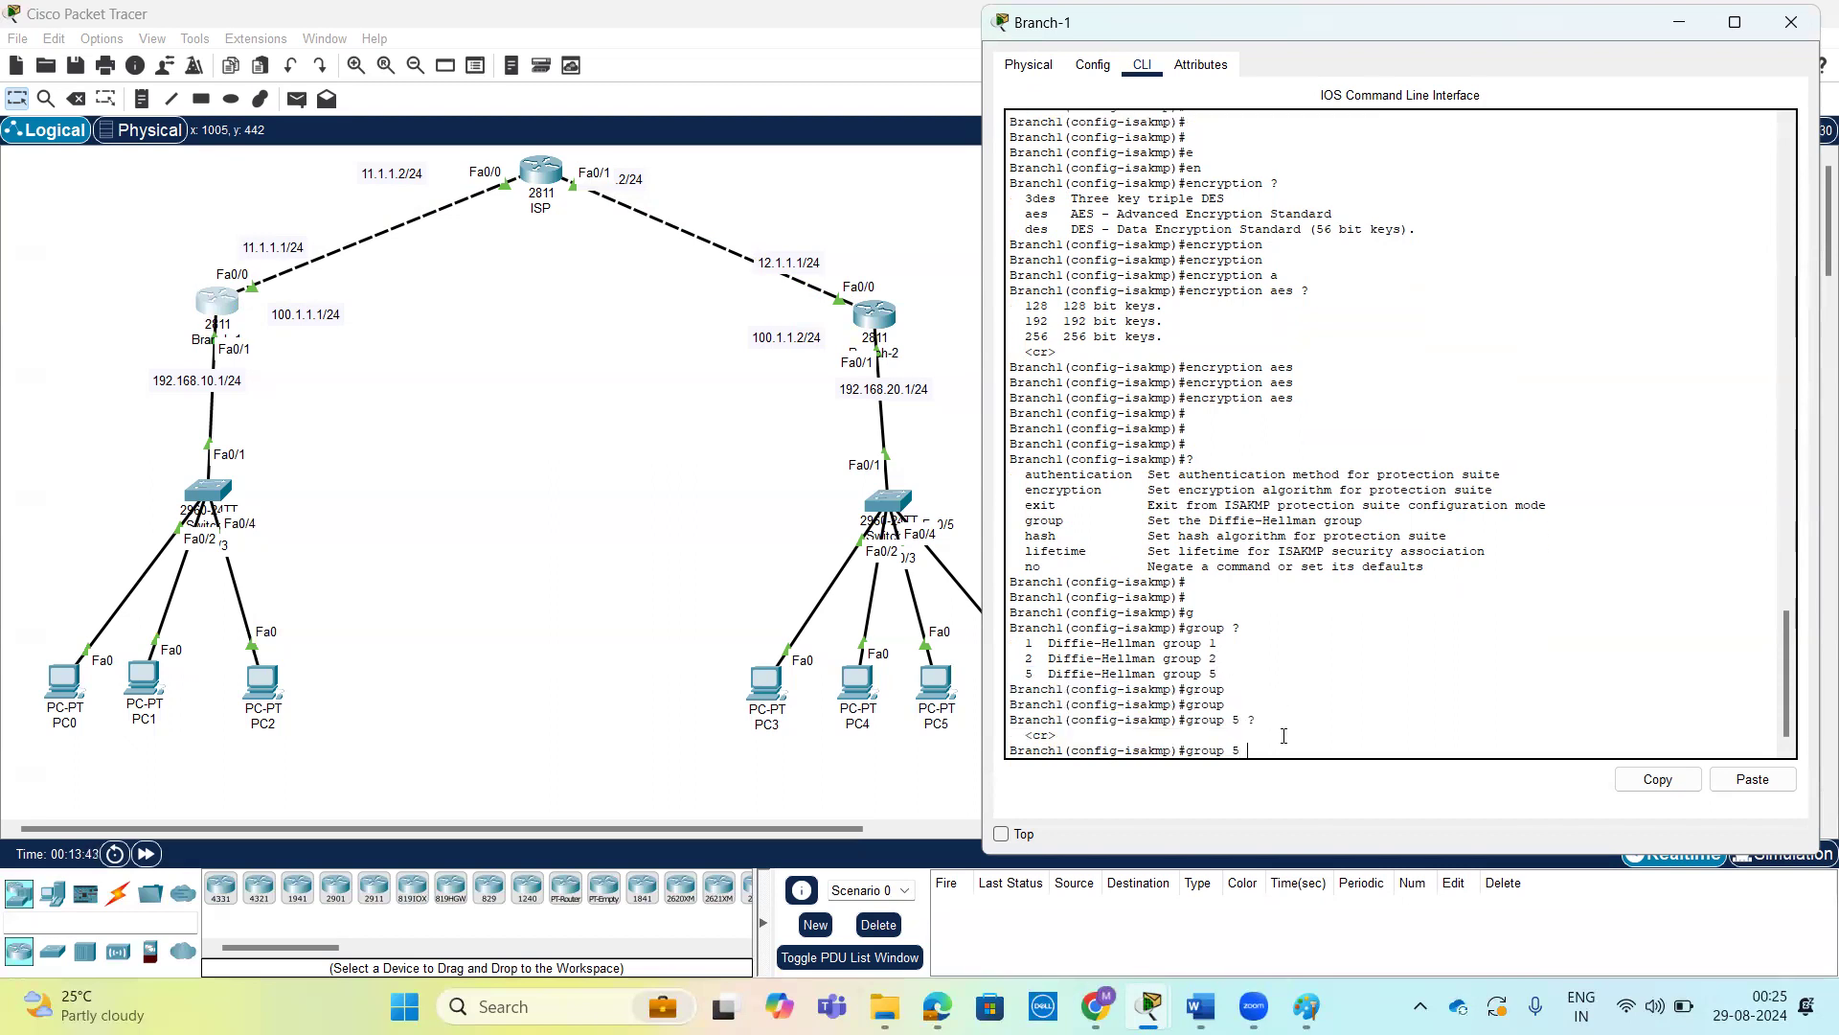
key("Return")
key("Return")
key("Return")
key("Return")
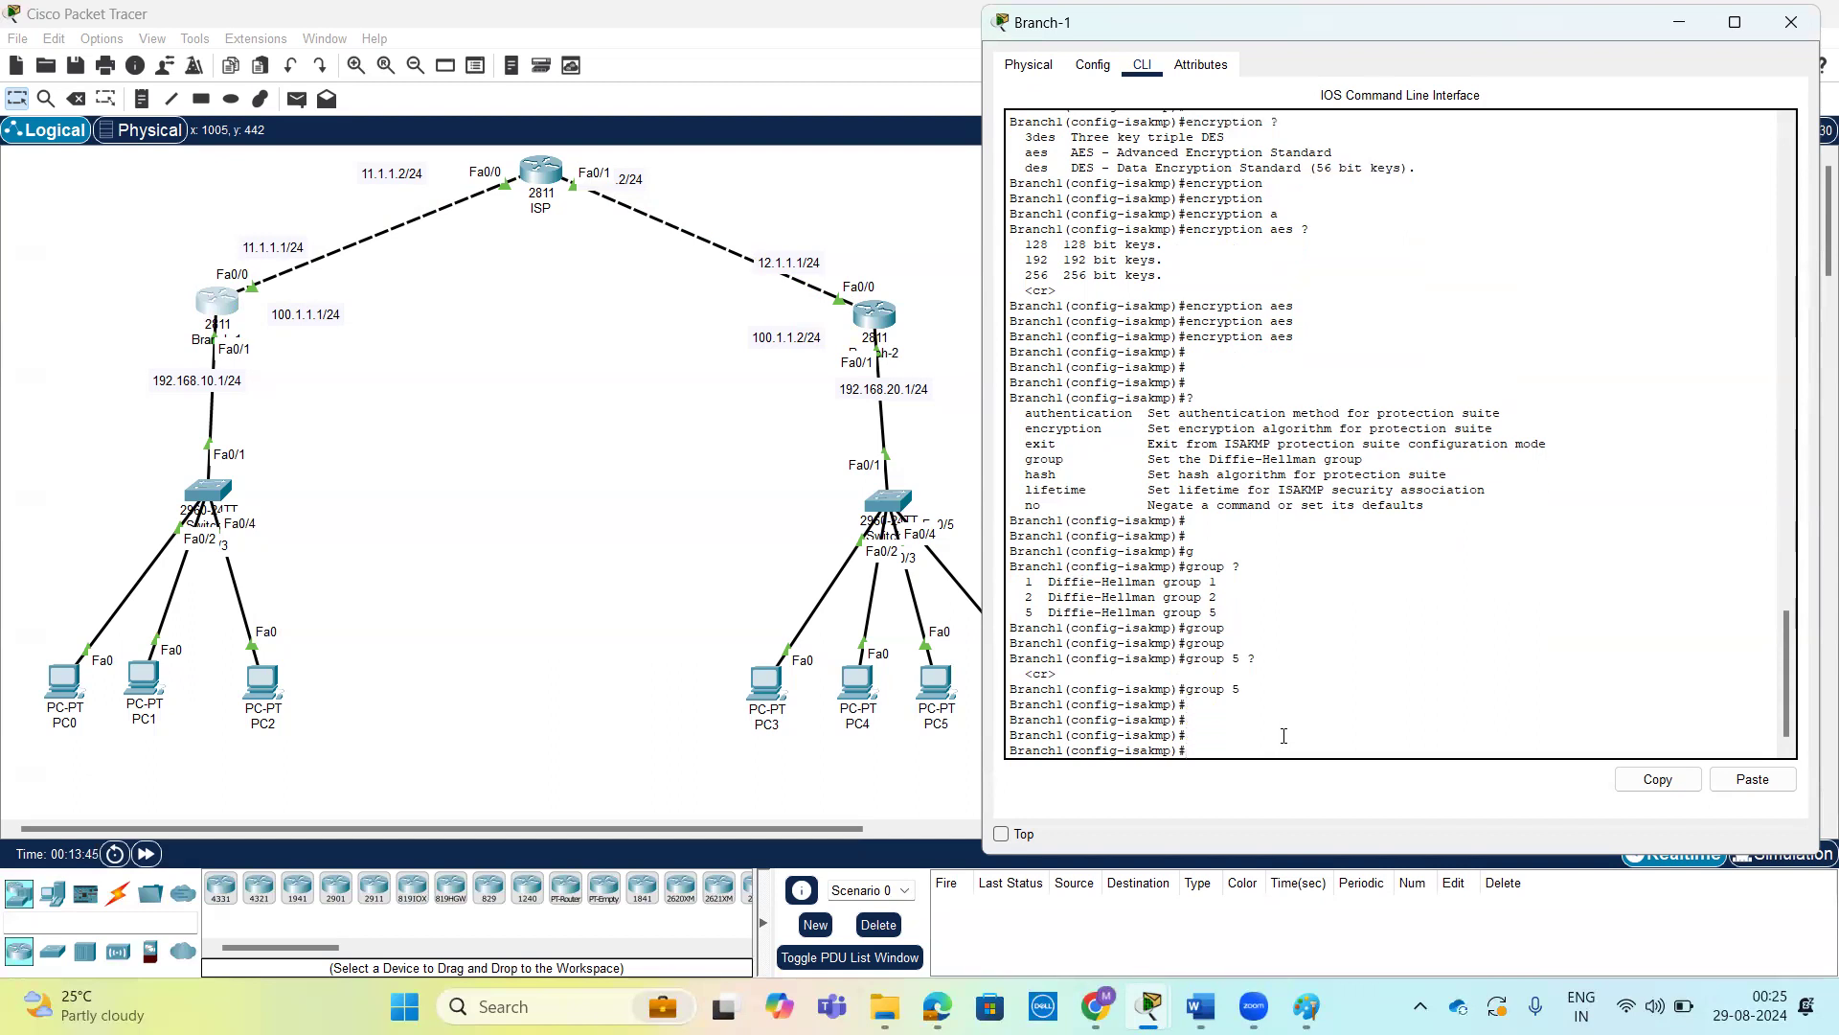
Start the hash command for Branch-1's ISAKMP policy 10 and review the available algorithms.
type("?")
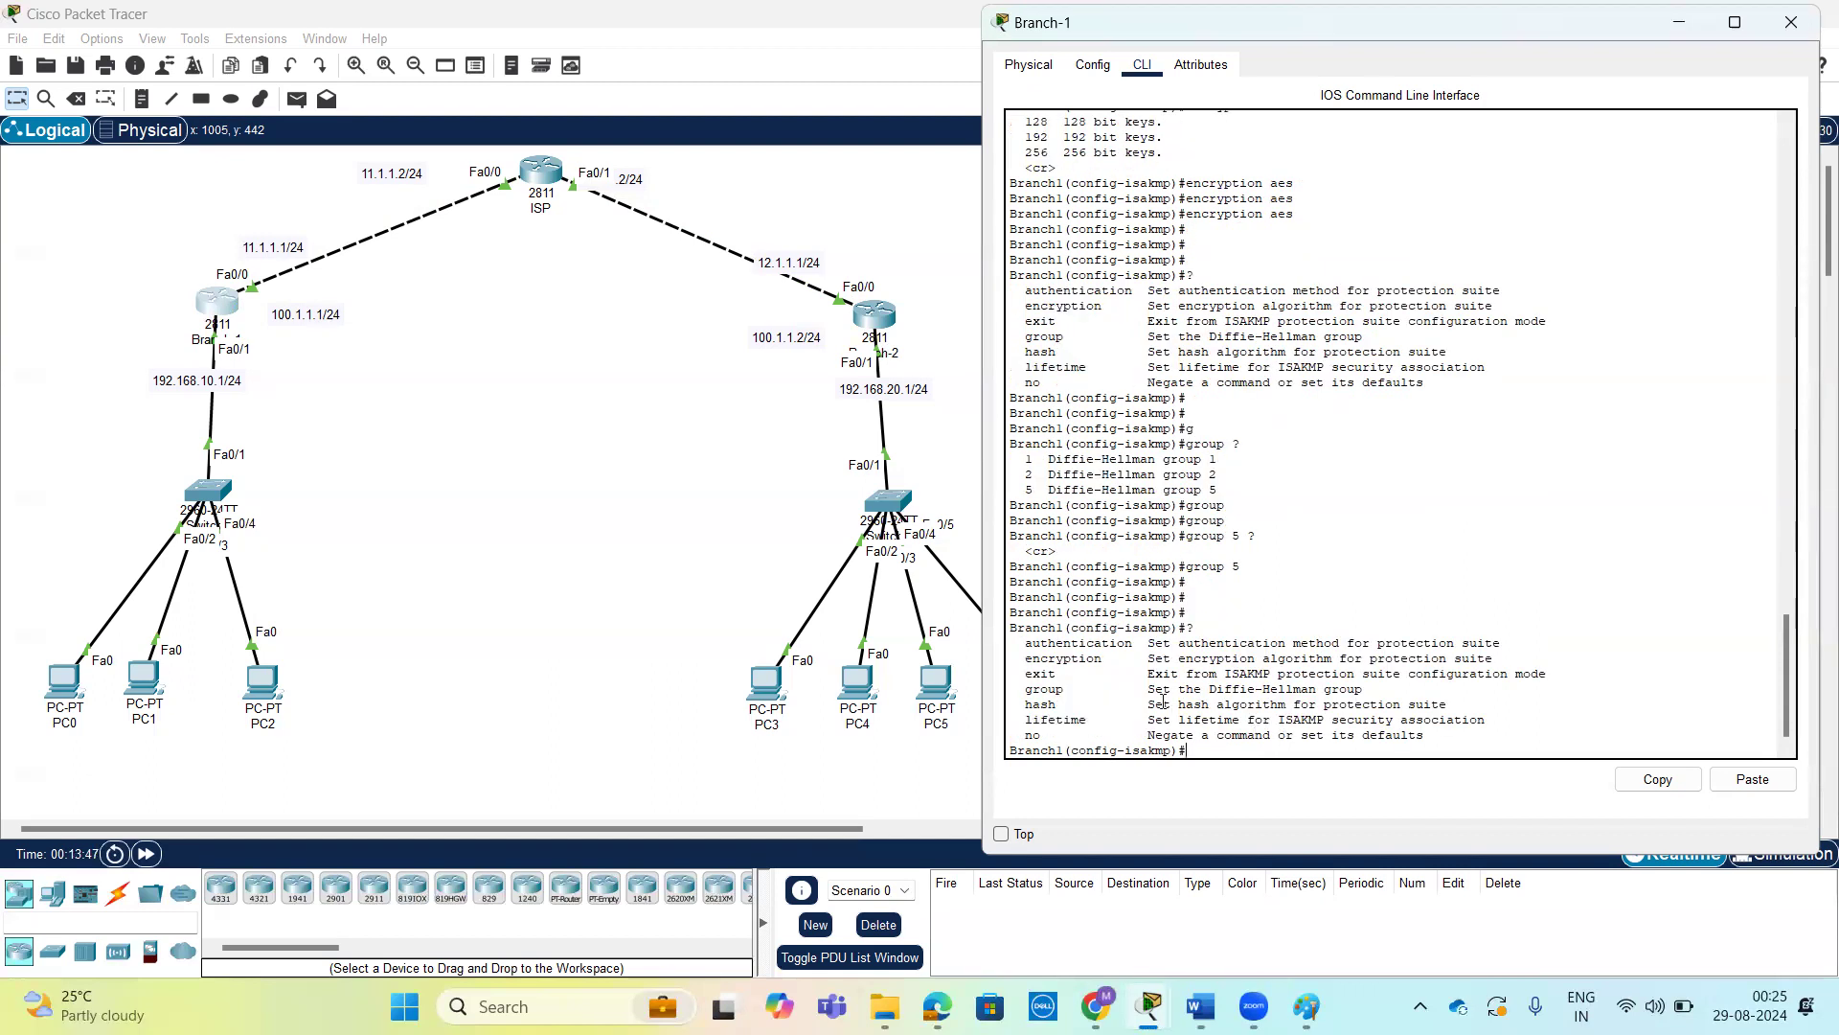
type("h")
key("Tab")
type("?")
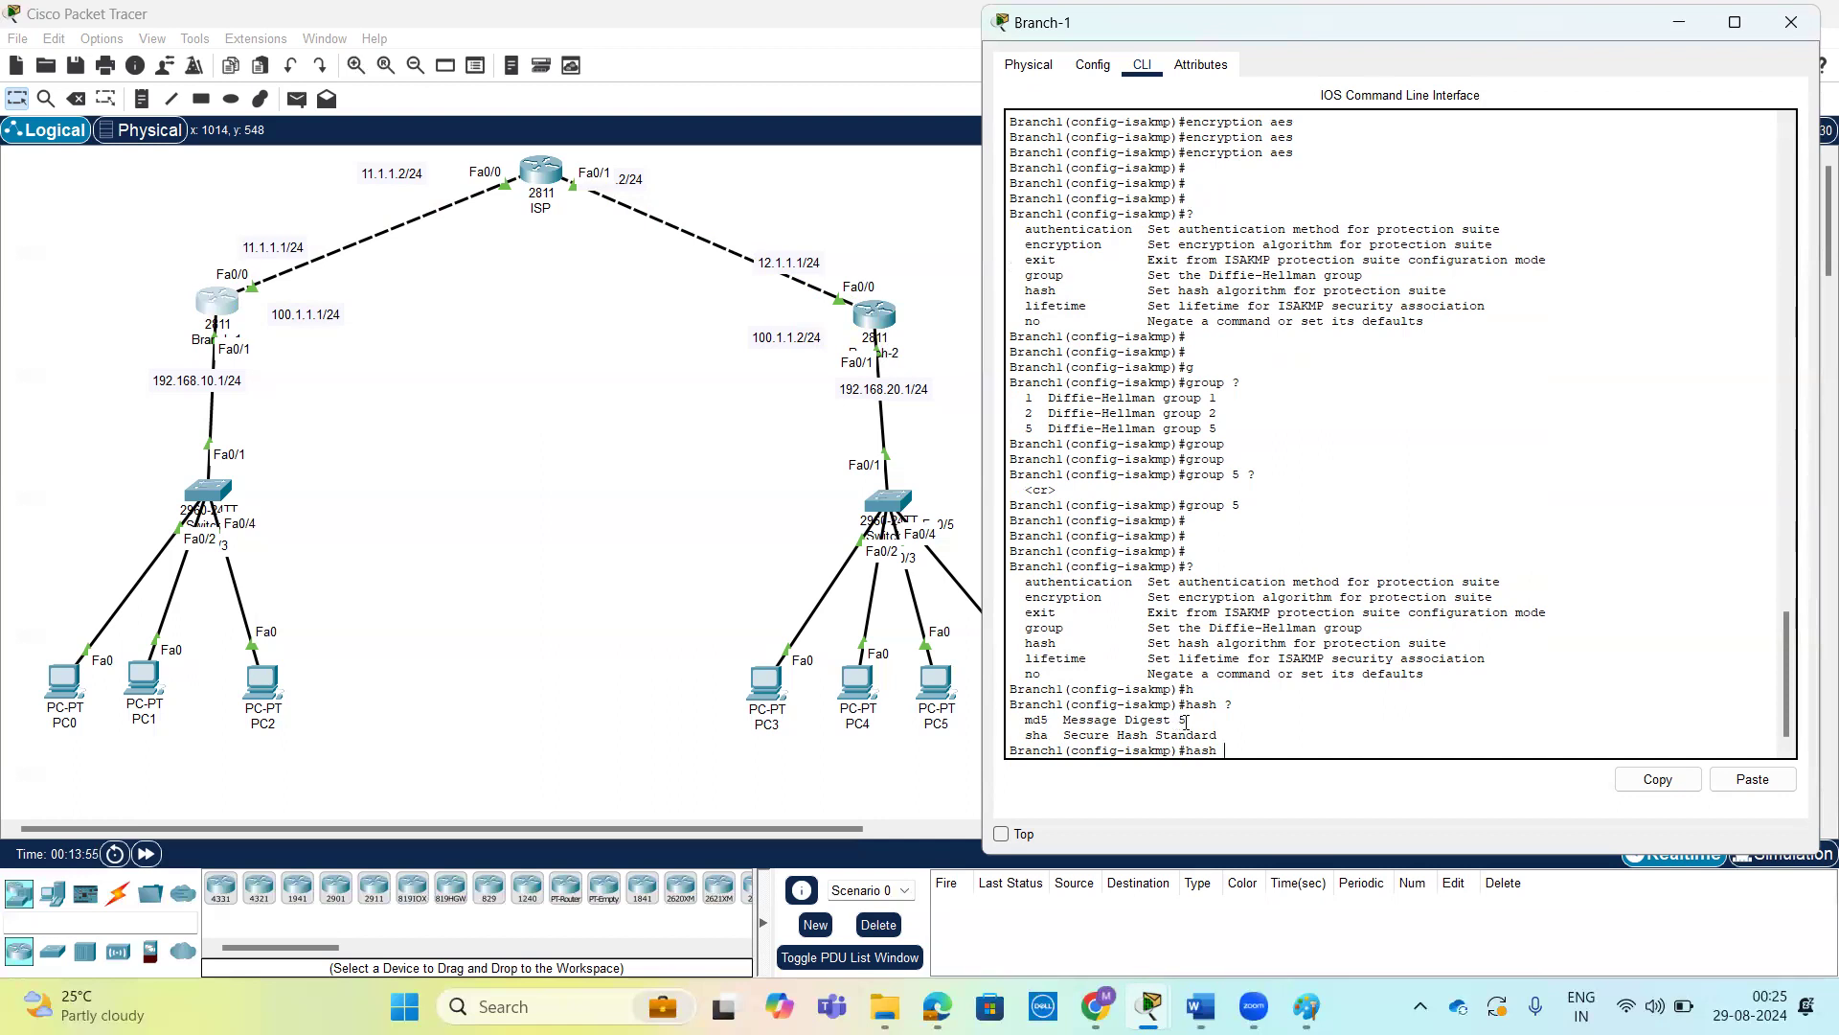
left_click_drag(1186, 721, 1025, 720)
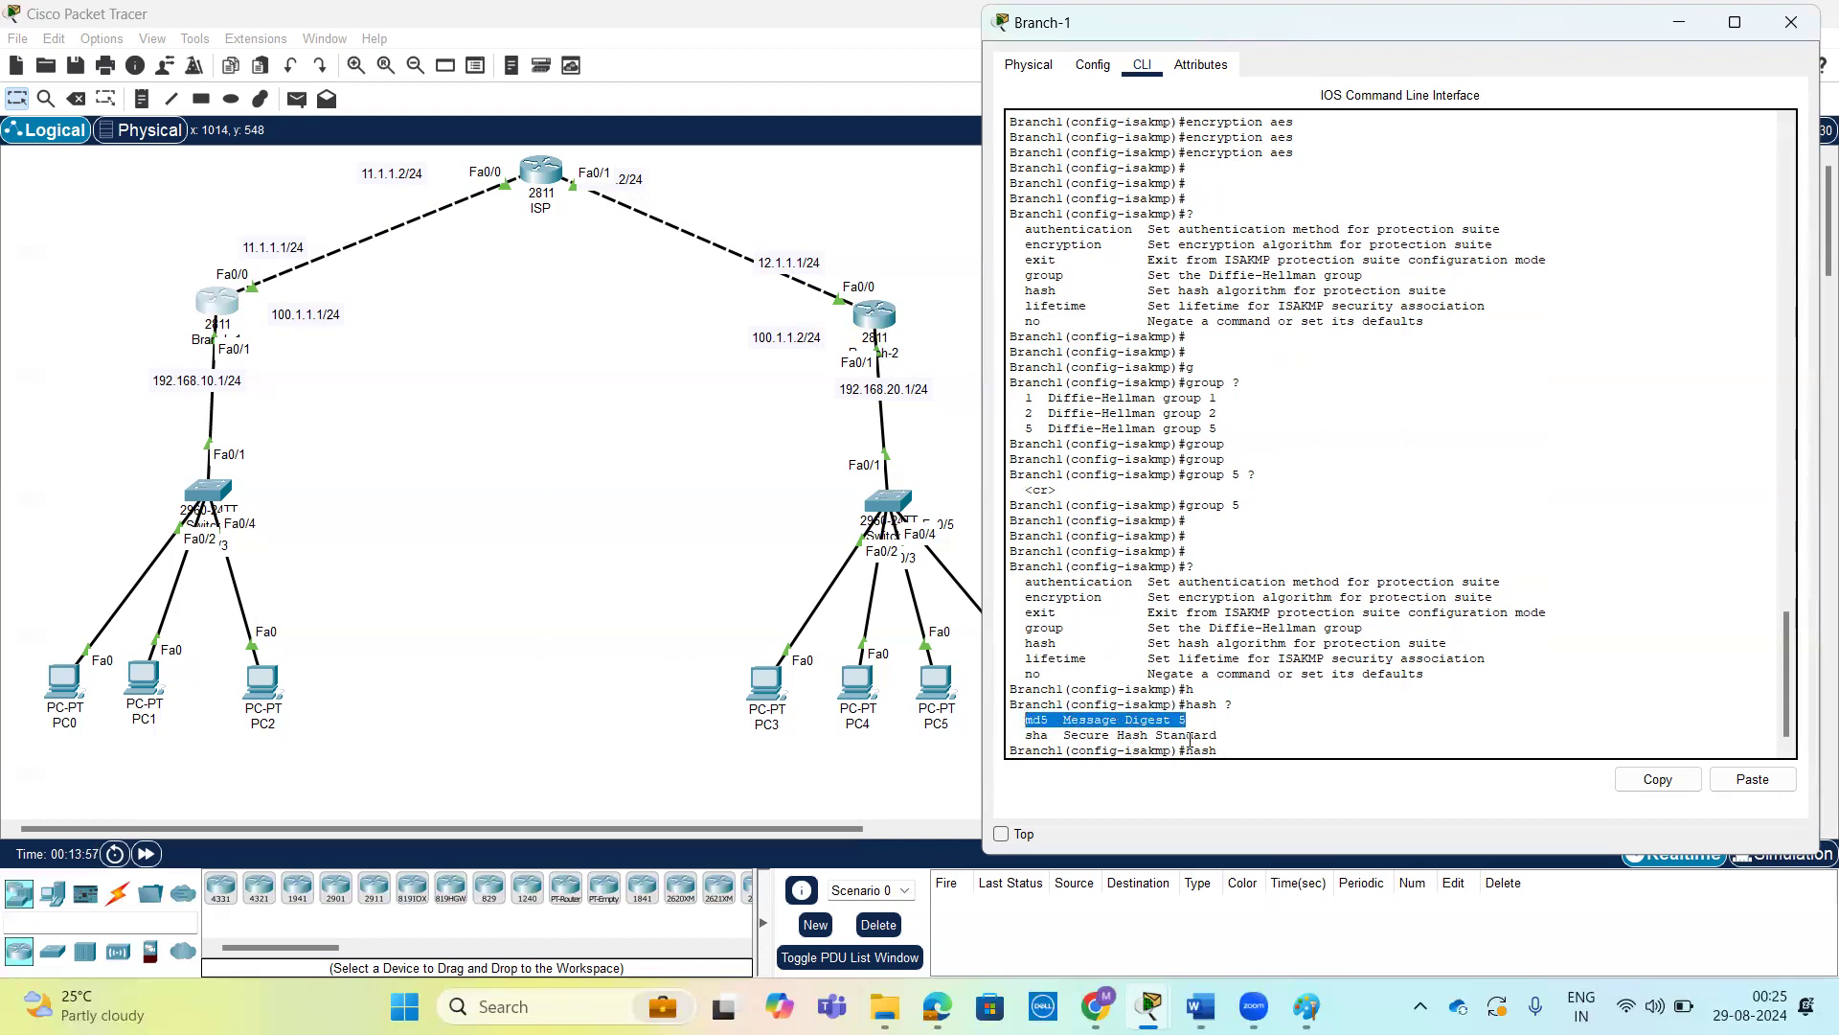
left_click_drag(1218, 738, 1012, 720)
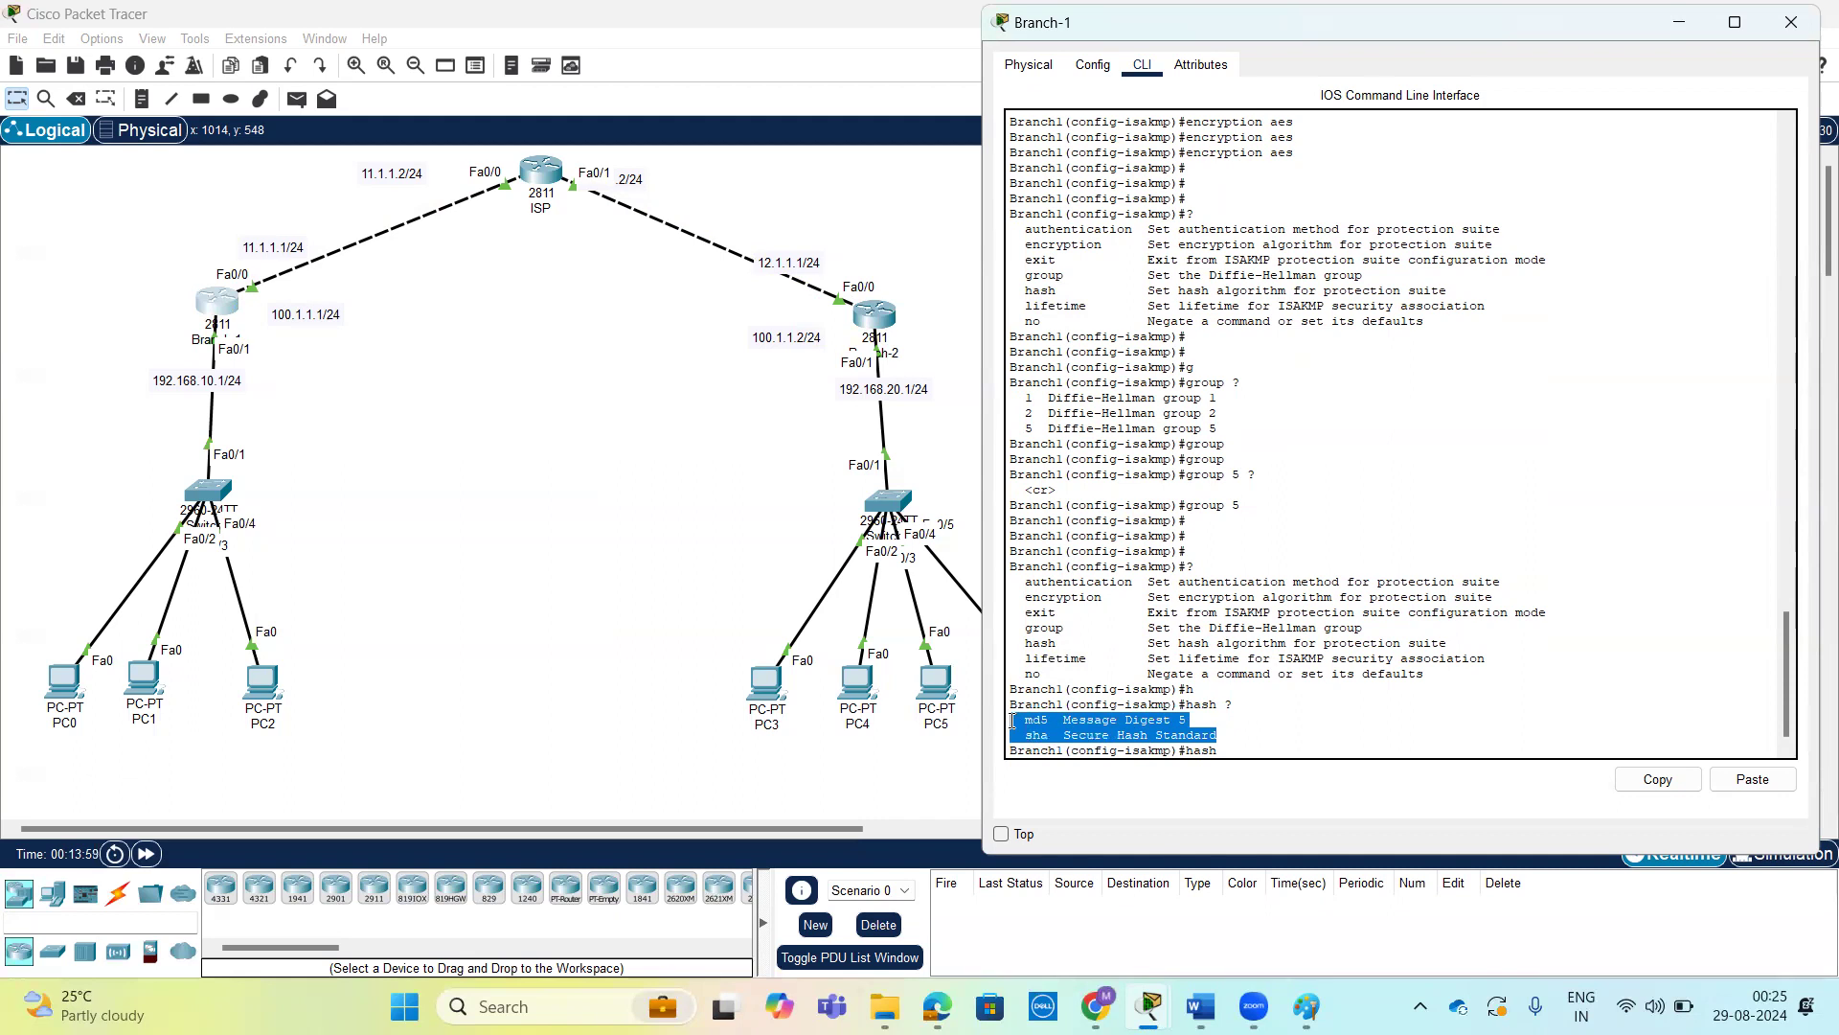
left_click(1242, 726)
key("Tab")
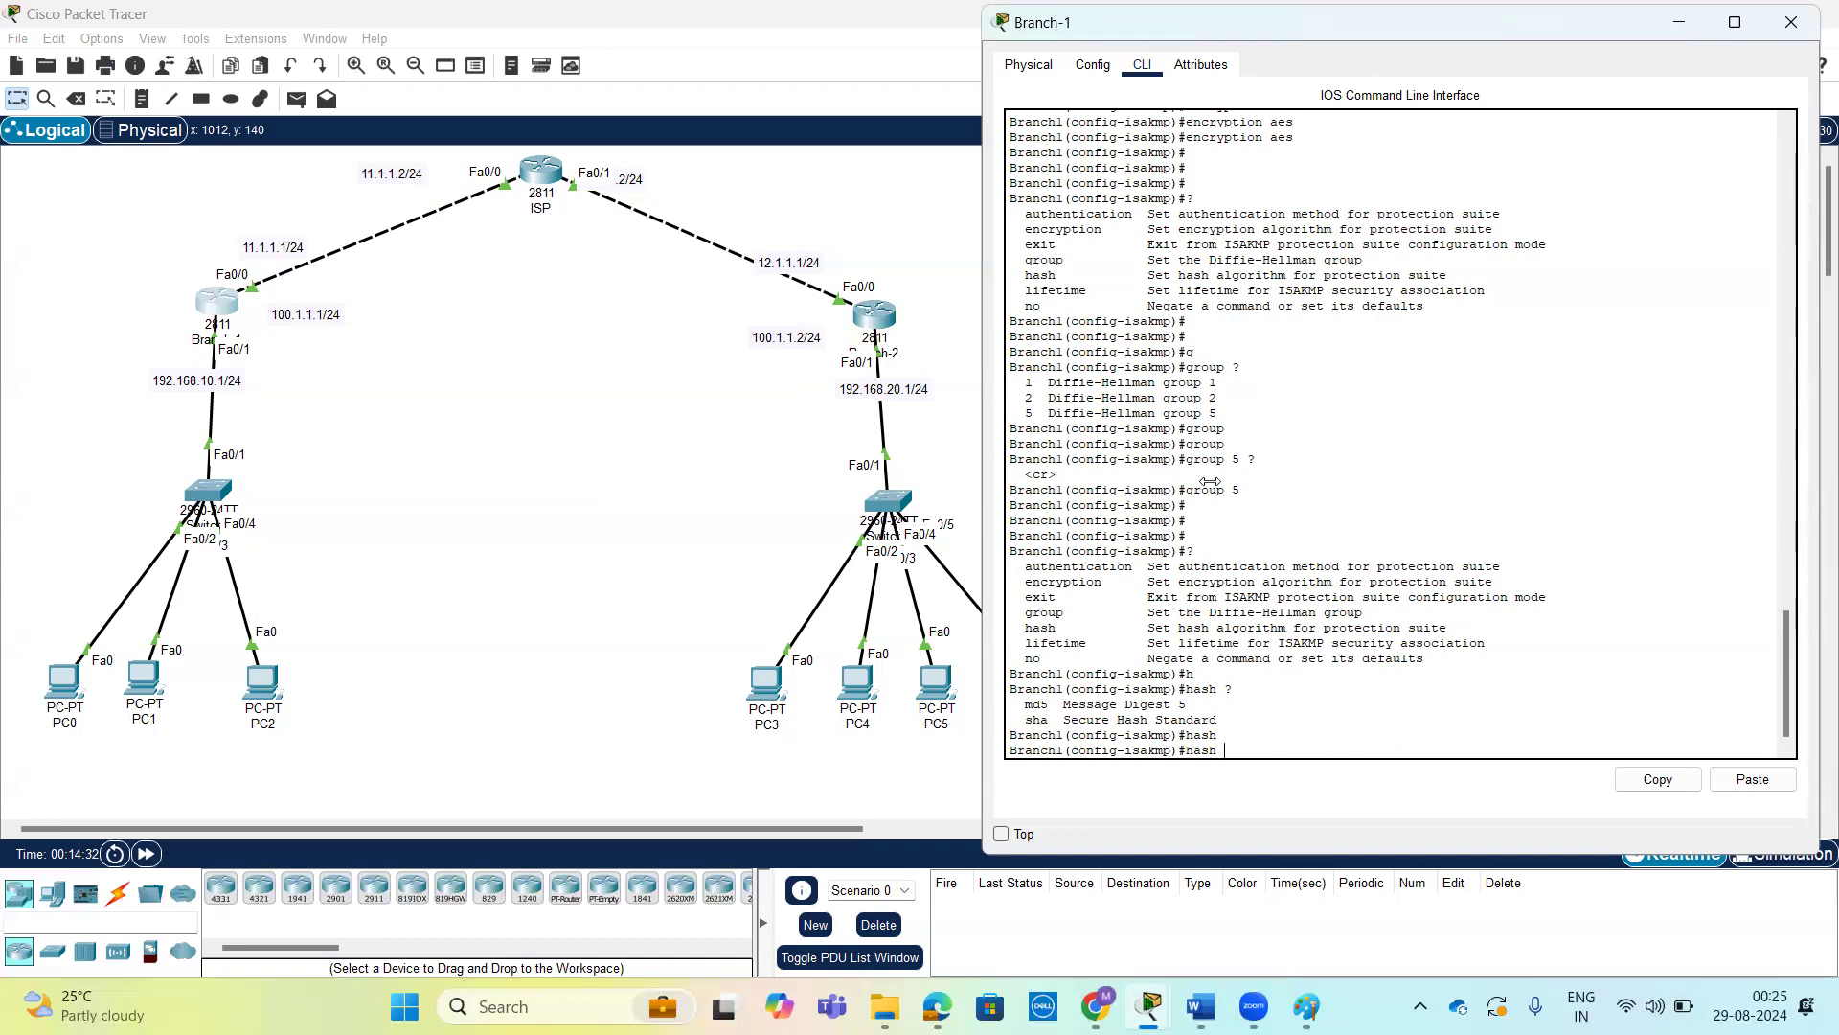
Set the hash algorithm of Branch-1's ISAKMP policy 10 to sha.
type("s")
key("Tab")
type("?")
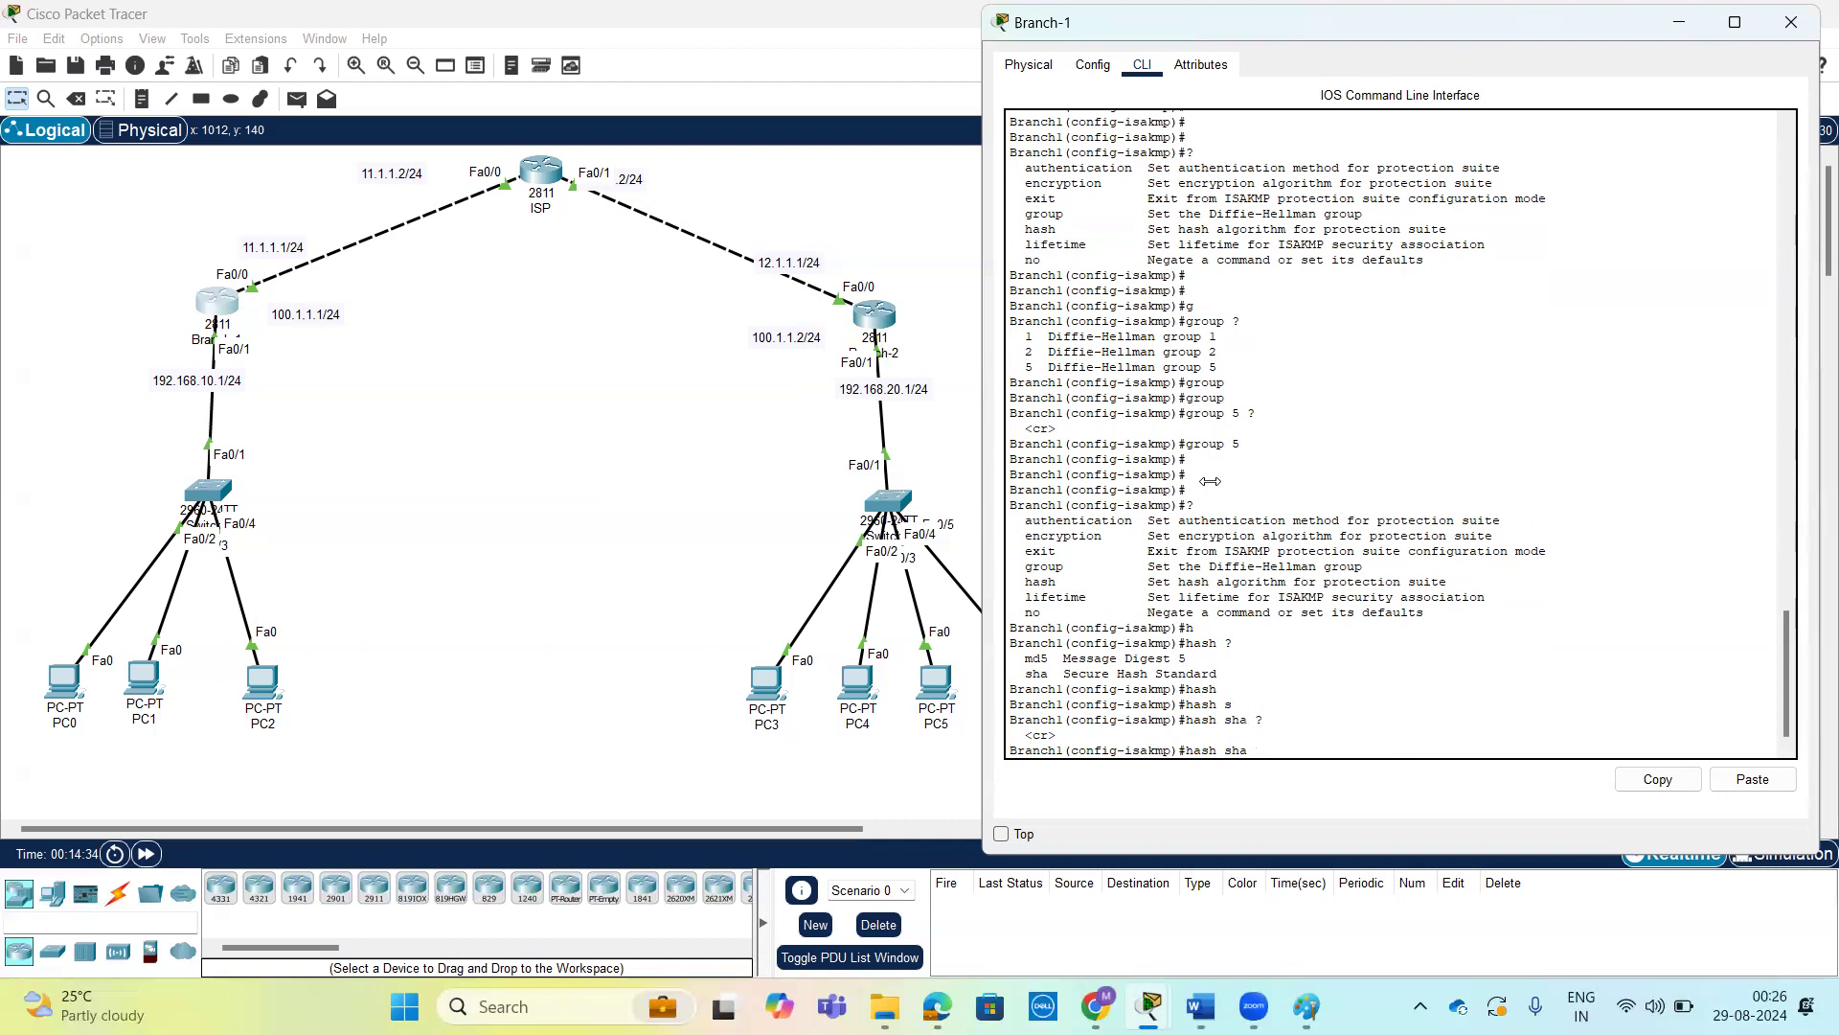
key("Return")
key("Return")
key("Return")
key("Return")
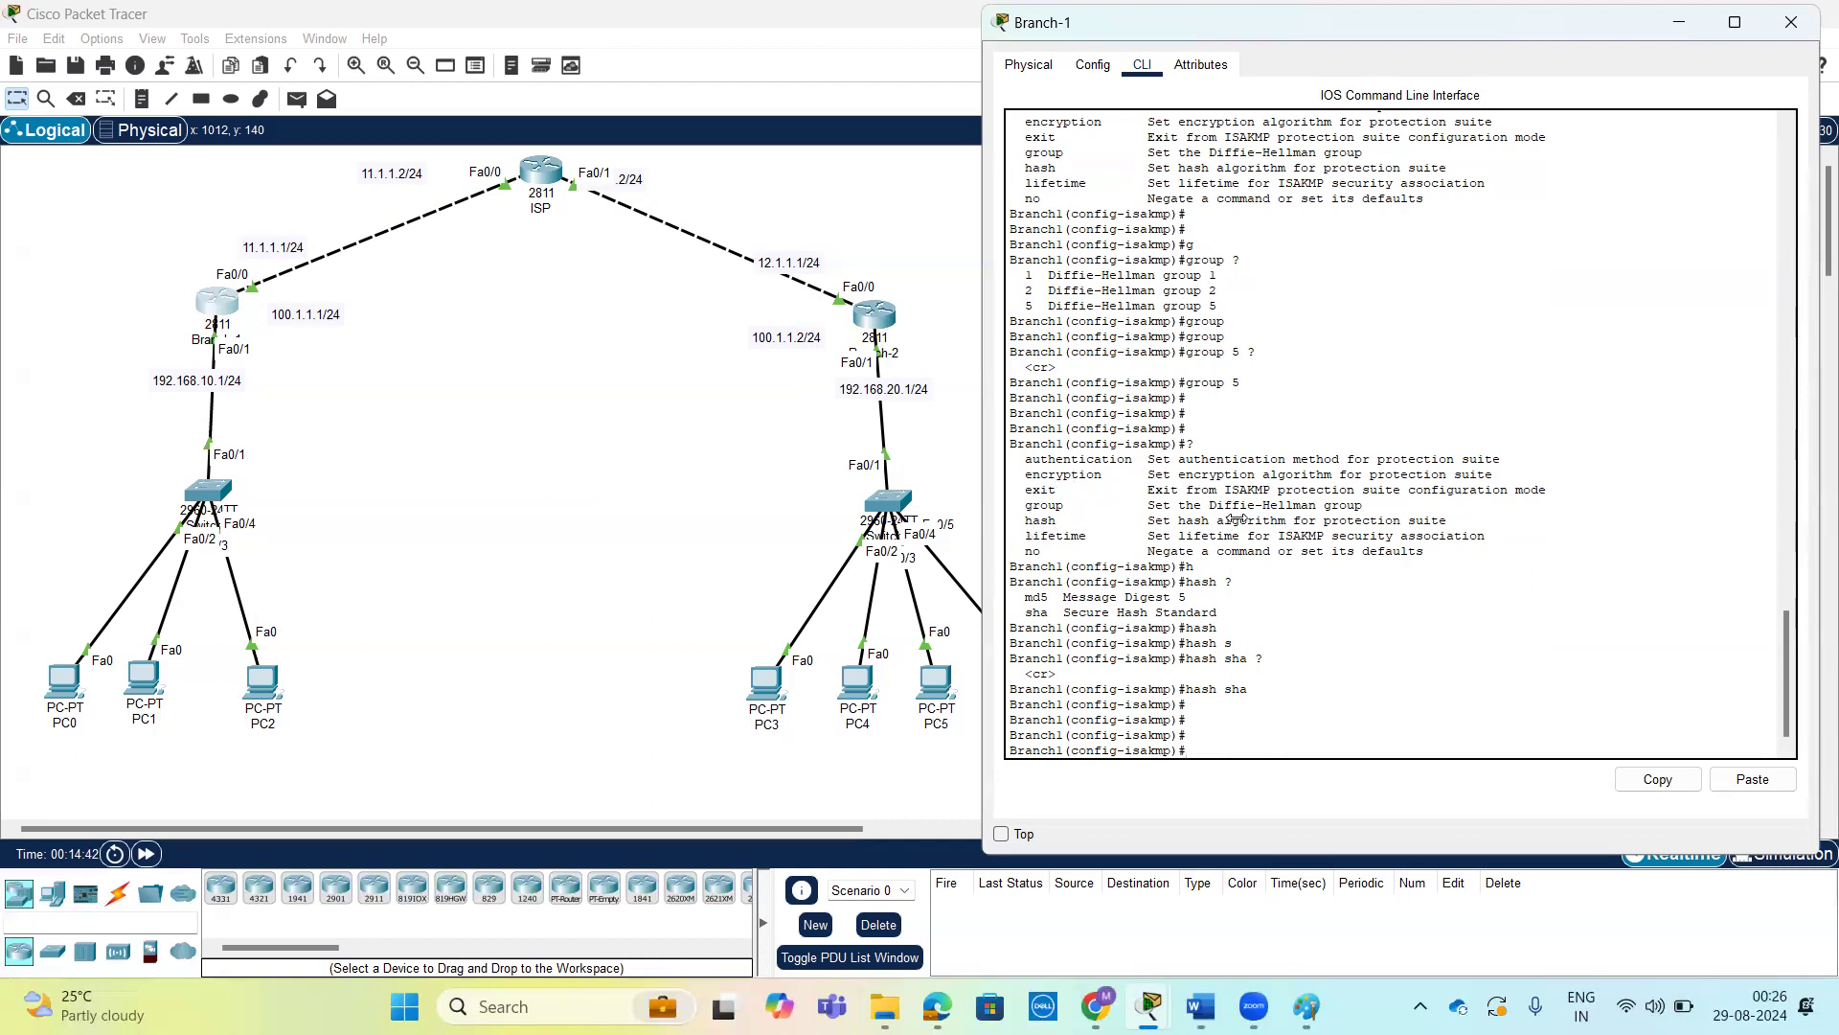
Examine the permitted range for the ISAKMP policy's lifetime in seconds and discard the lifetime command without entering a value.
type("l")
key("Tab")
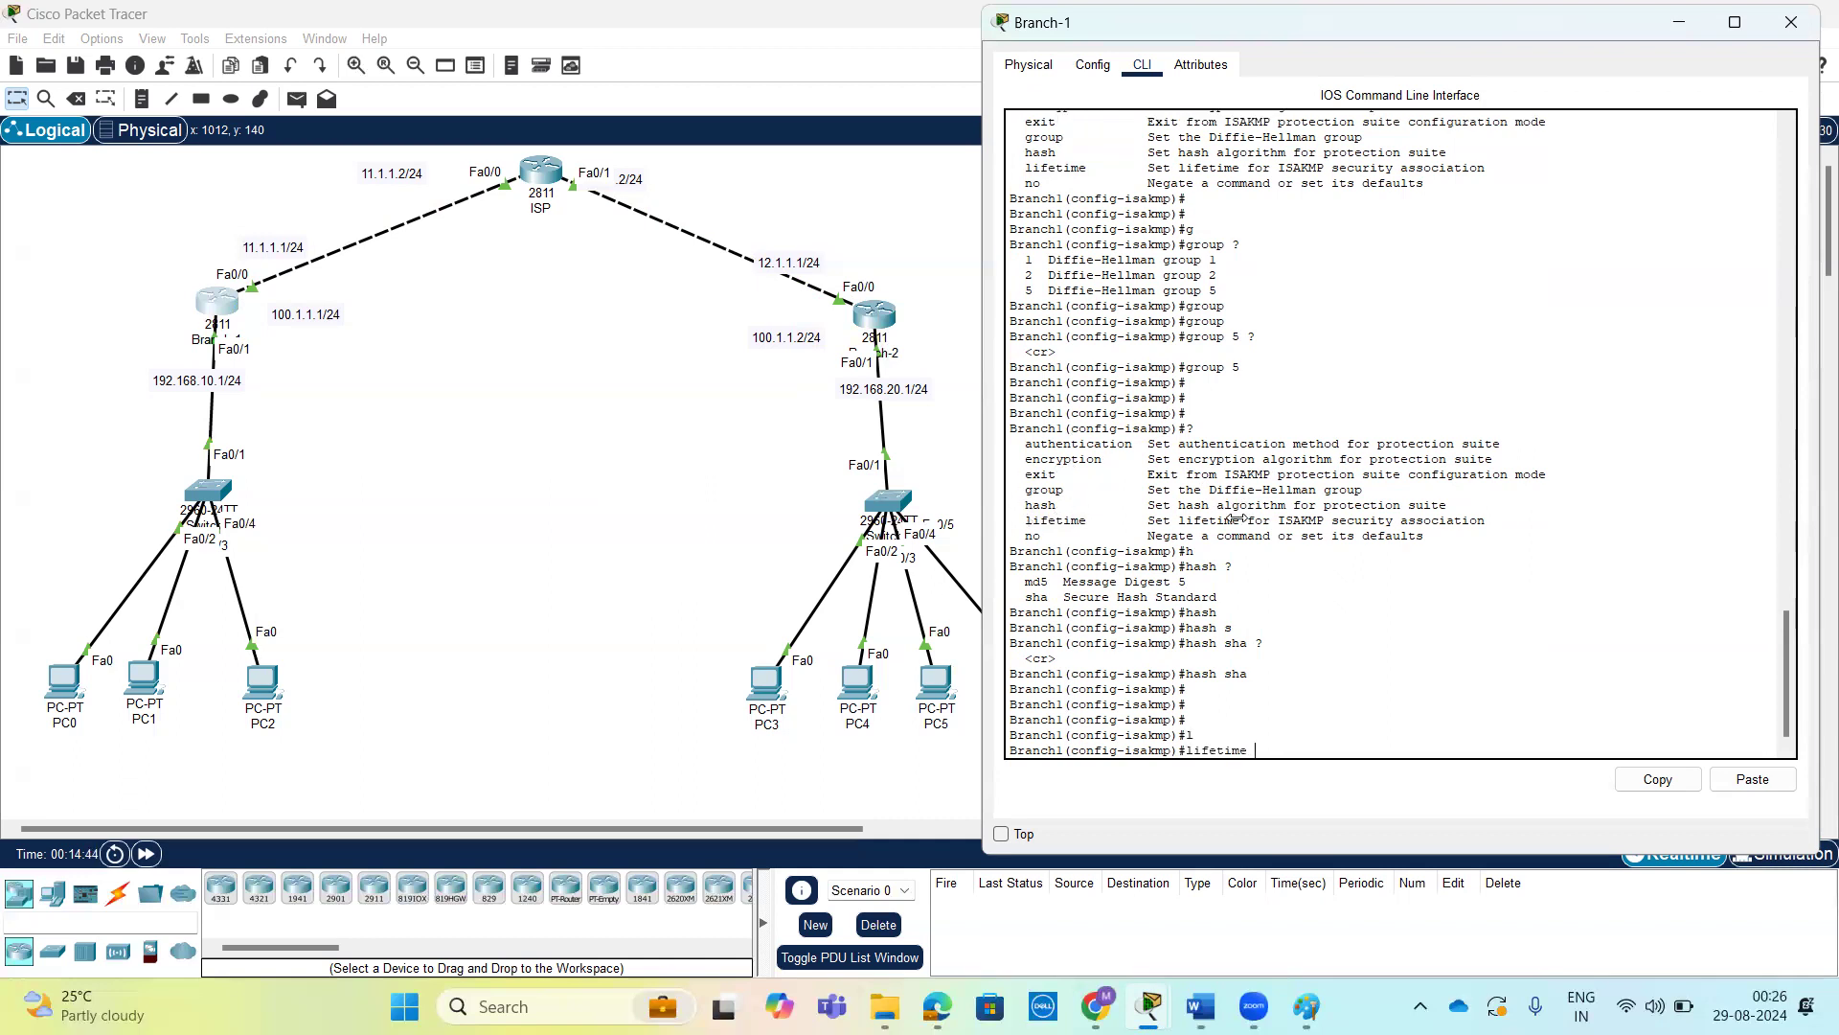
type("?")
left_click_drag(1057, 731, 1095, 732)
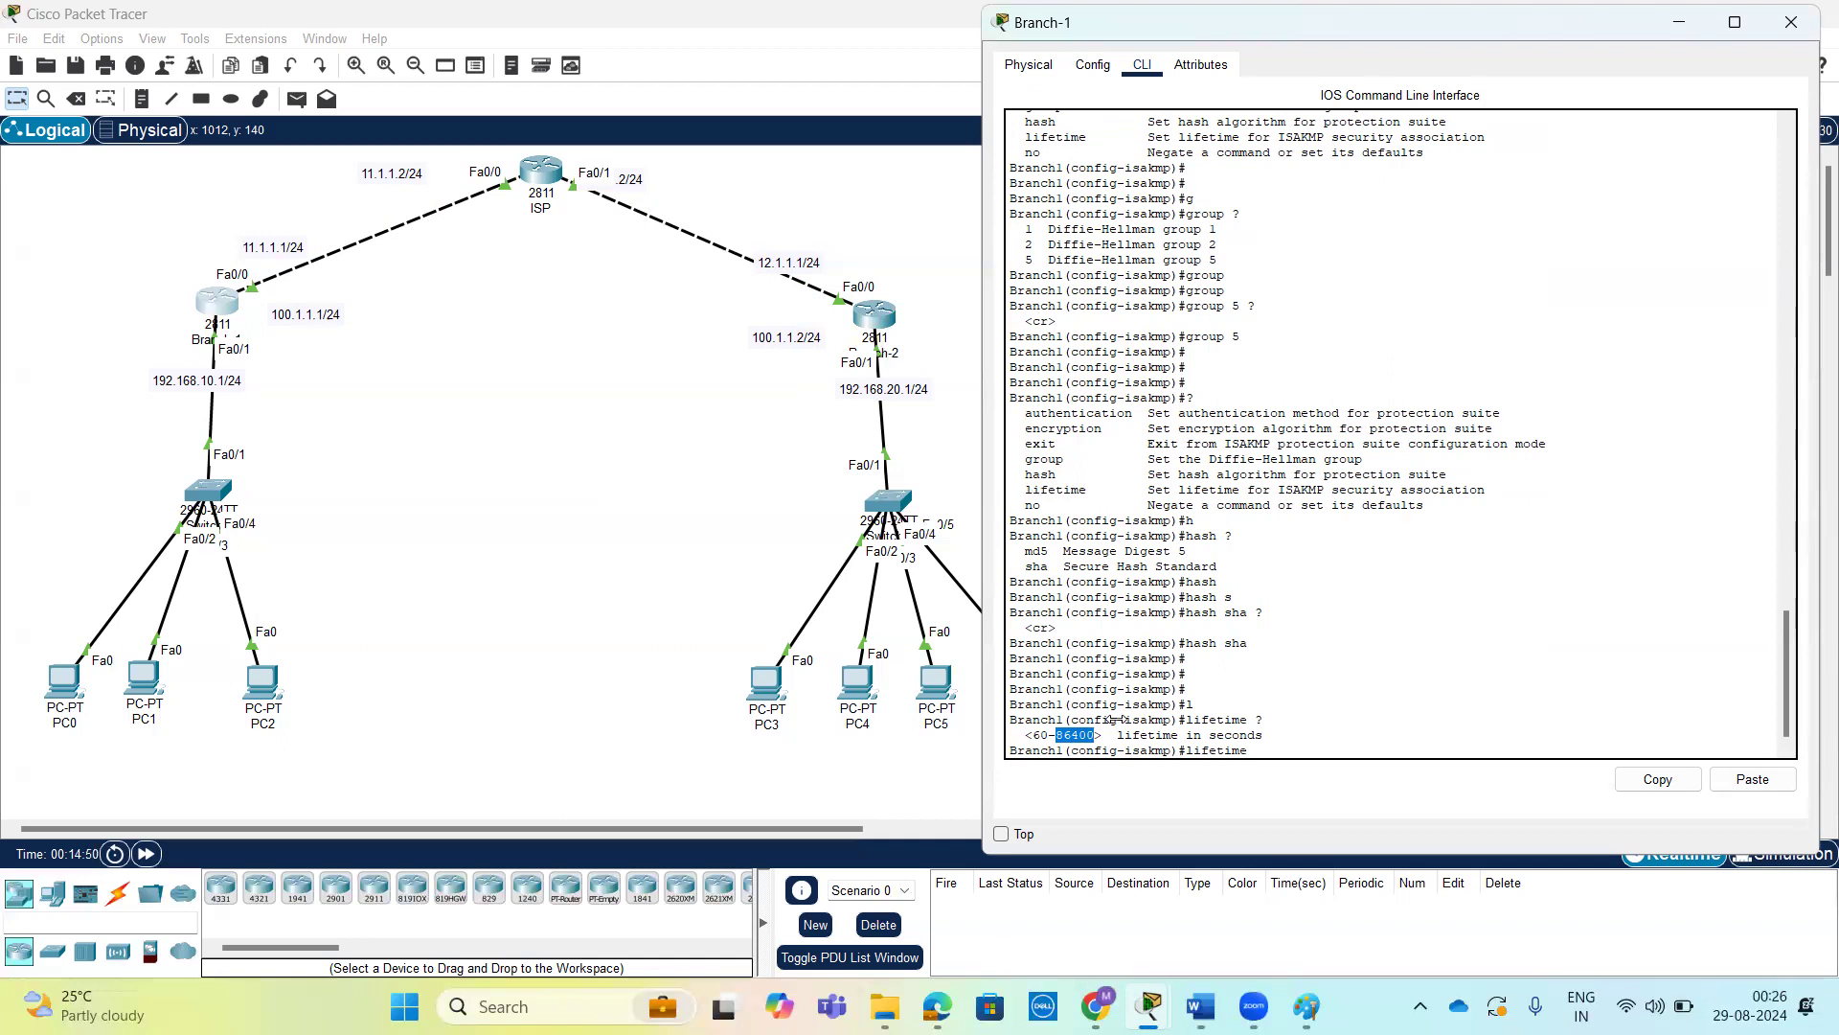
left_click(1061, 740)
left_click_drag(1057, 735, 1097, 736)
left_click(1339, 735)
key("Tab")
key("Tab")
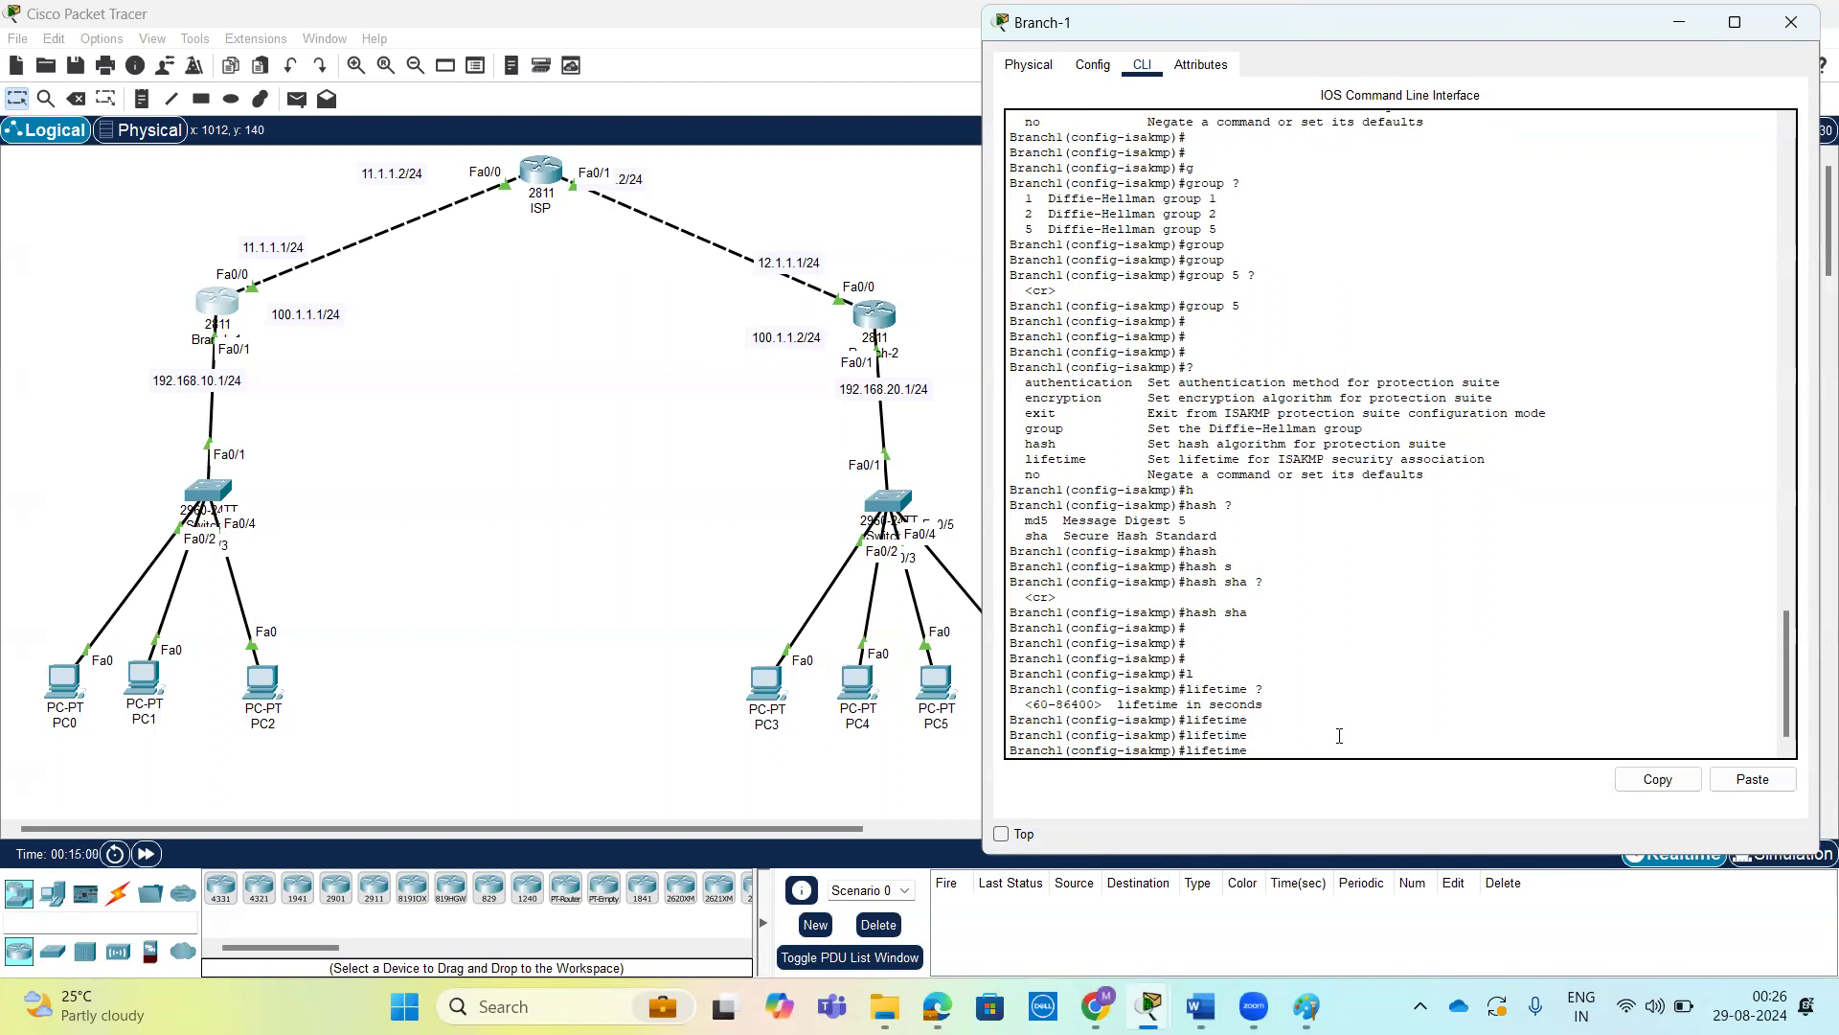
key("BackSpace")
key("BackSpace")
key("BackSpace")
key("BackSpace")
key("BackSpace")
key("BackSpace")
key("BackSpace")
key("BackSpace")
key("BackSpace")
key("Return")
key("Return")
key("Return")
key("Return")
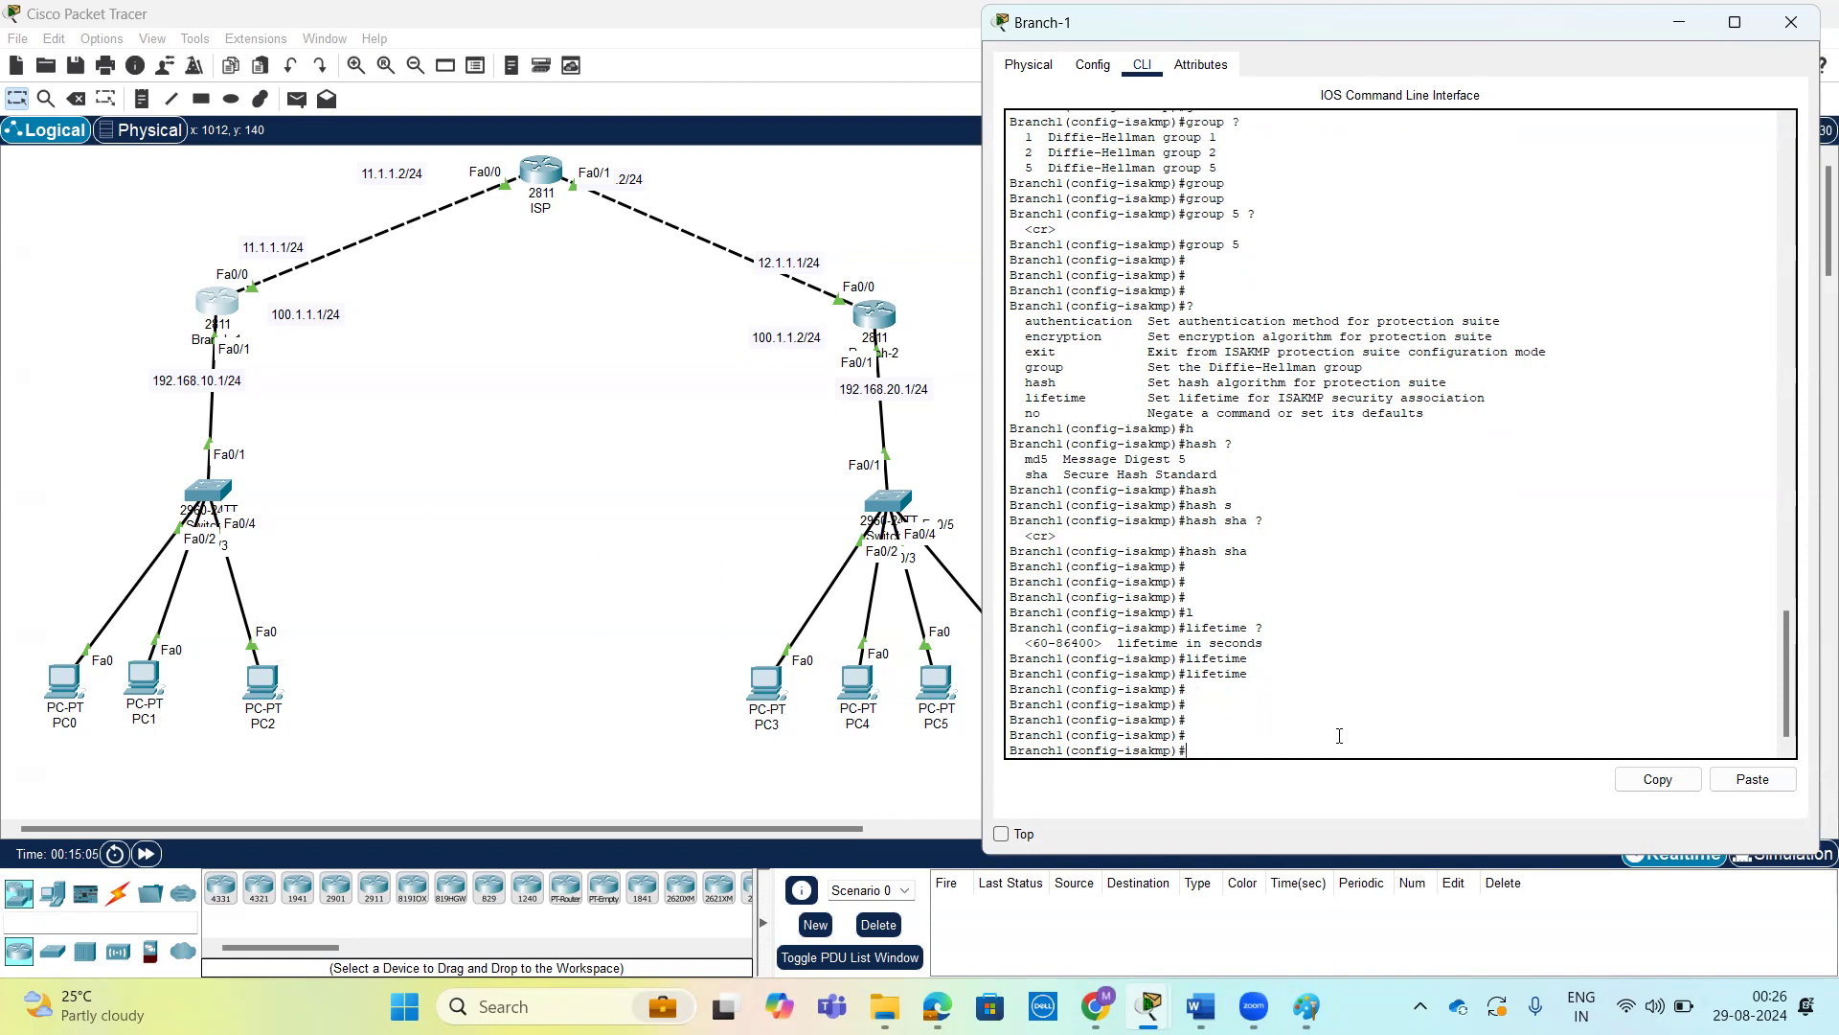
Exit Branch-1's ISAKMP policy configuration mode to global configuration mode.
key("Return")
key("Return")
key("Return")
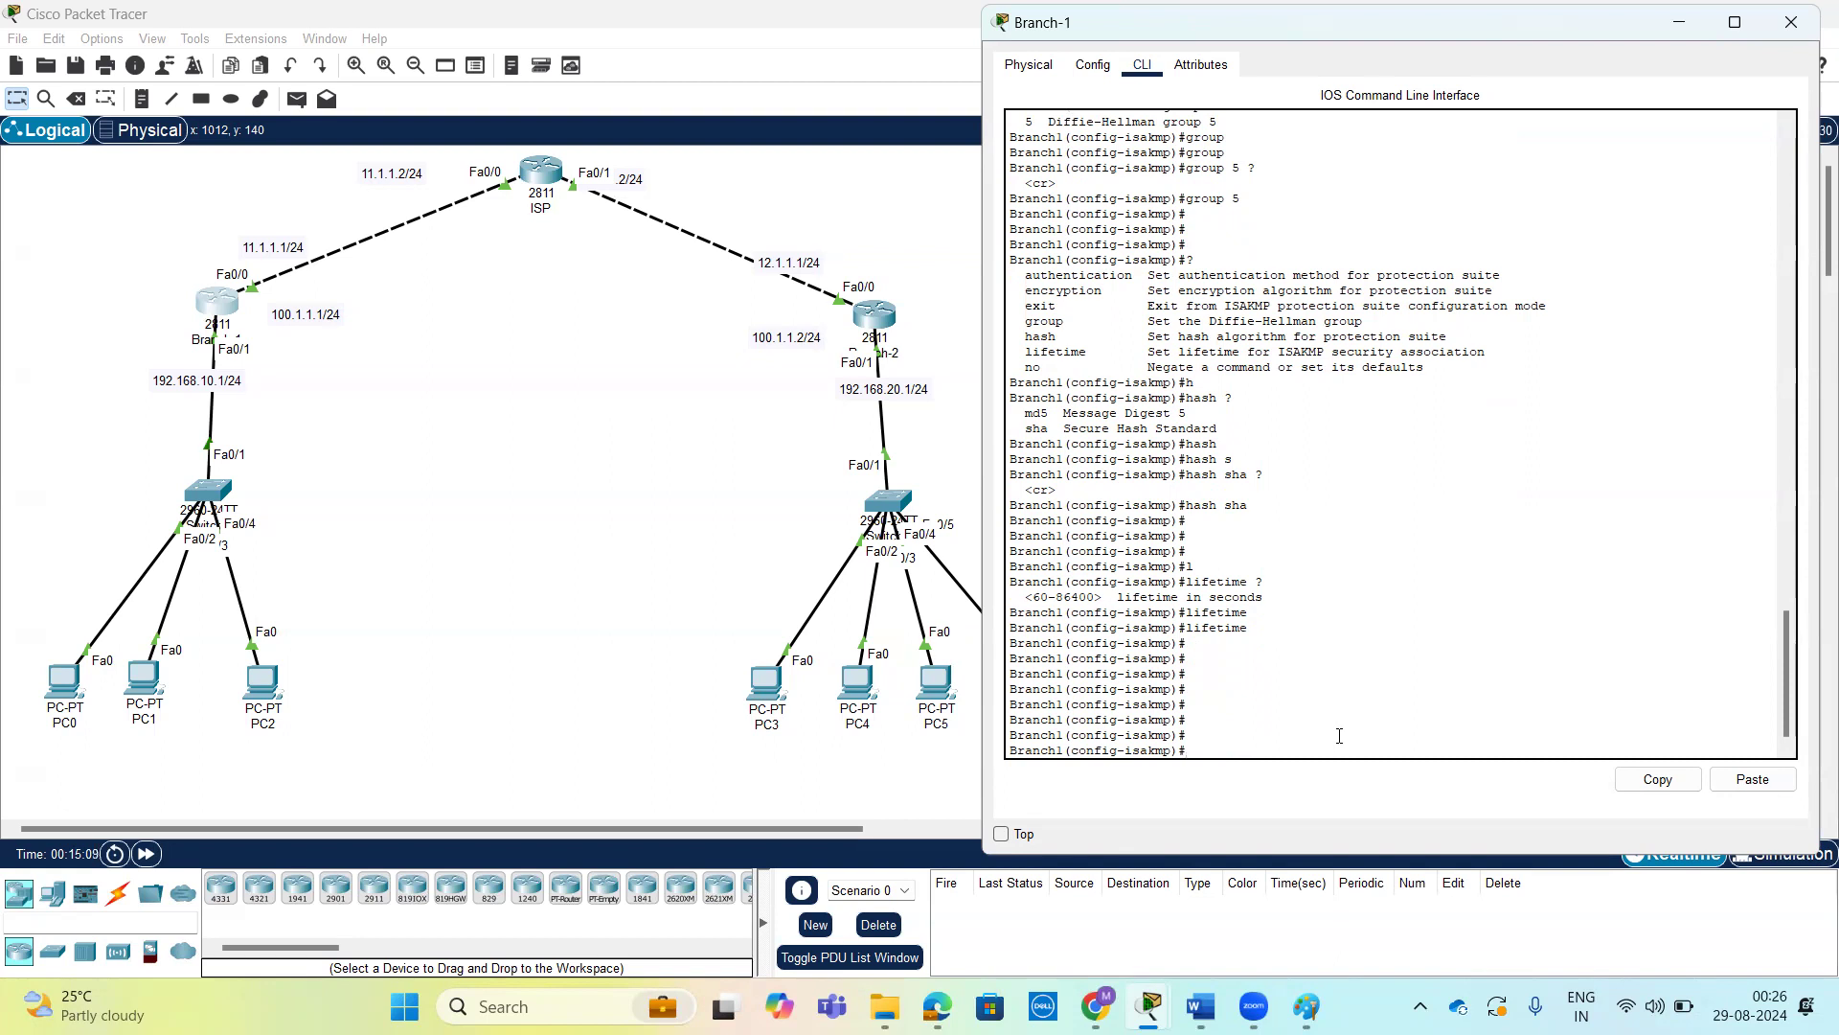
type("ex")
key("Return")
key("Return")
key("Return")
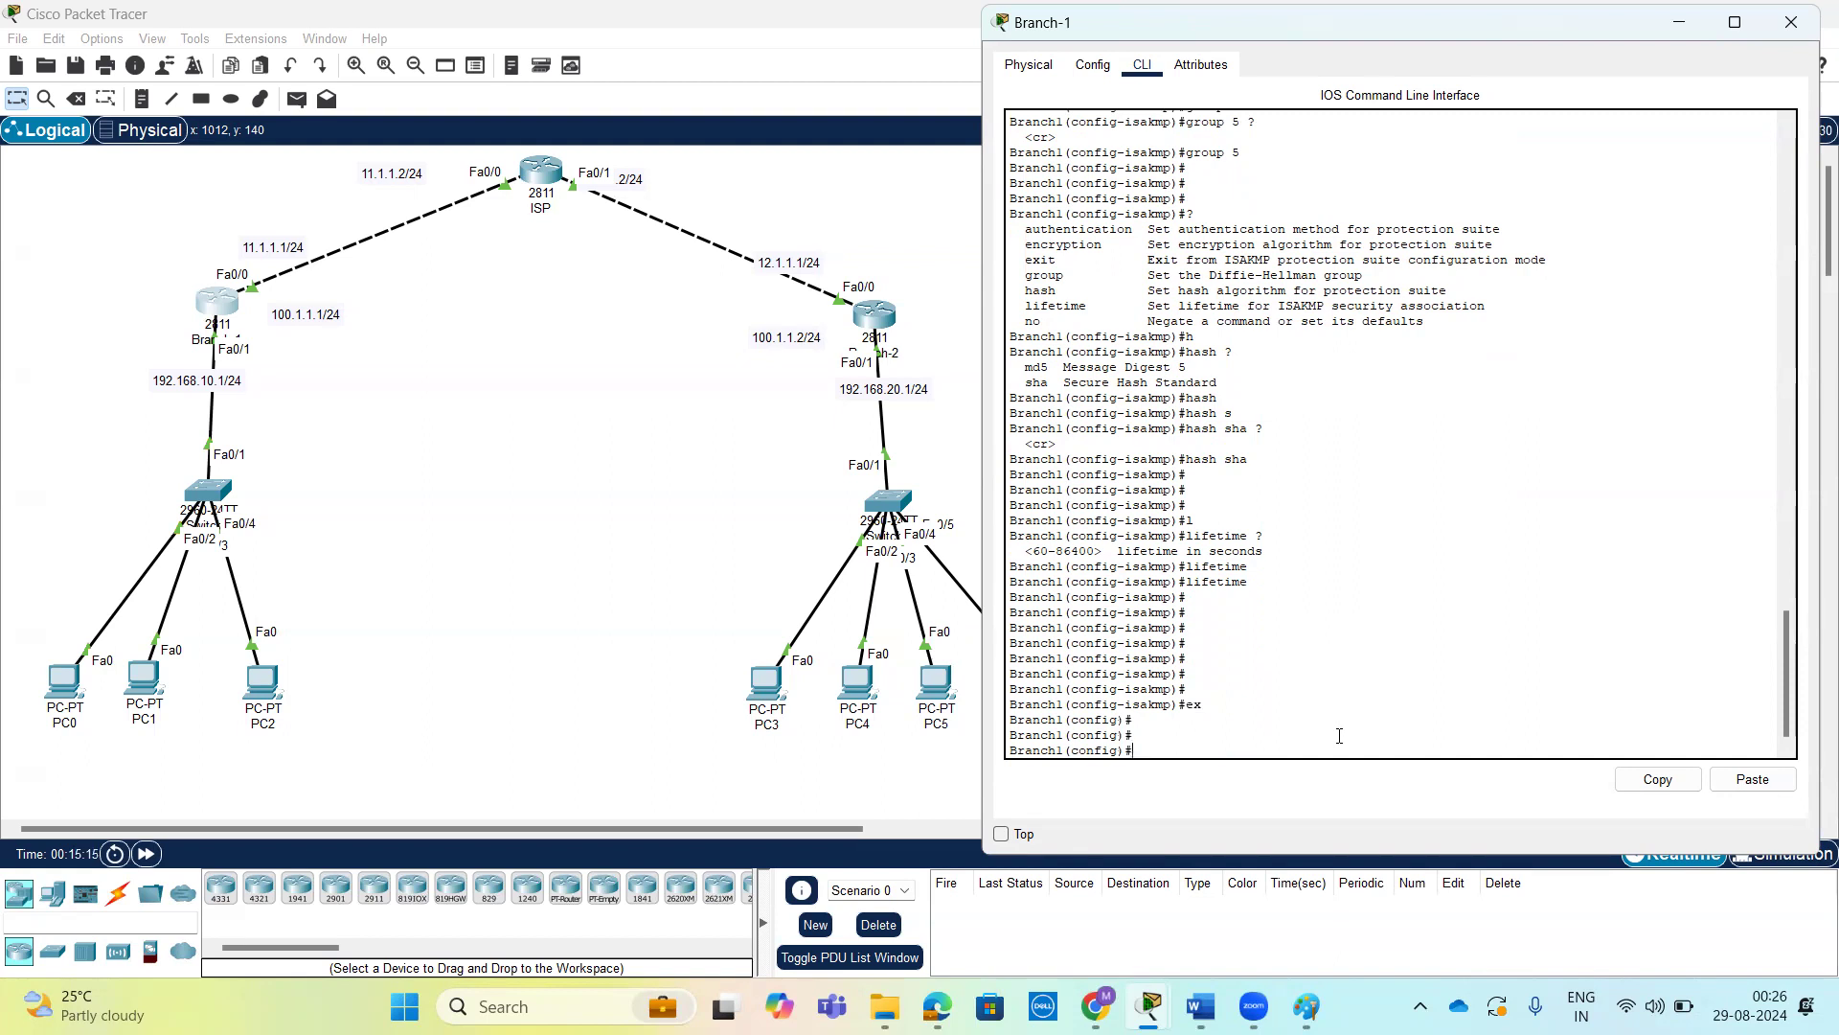
type("do sh")
key("Tab")
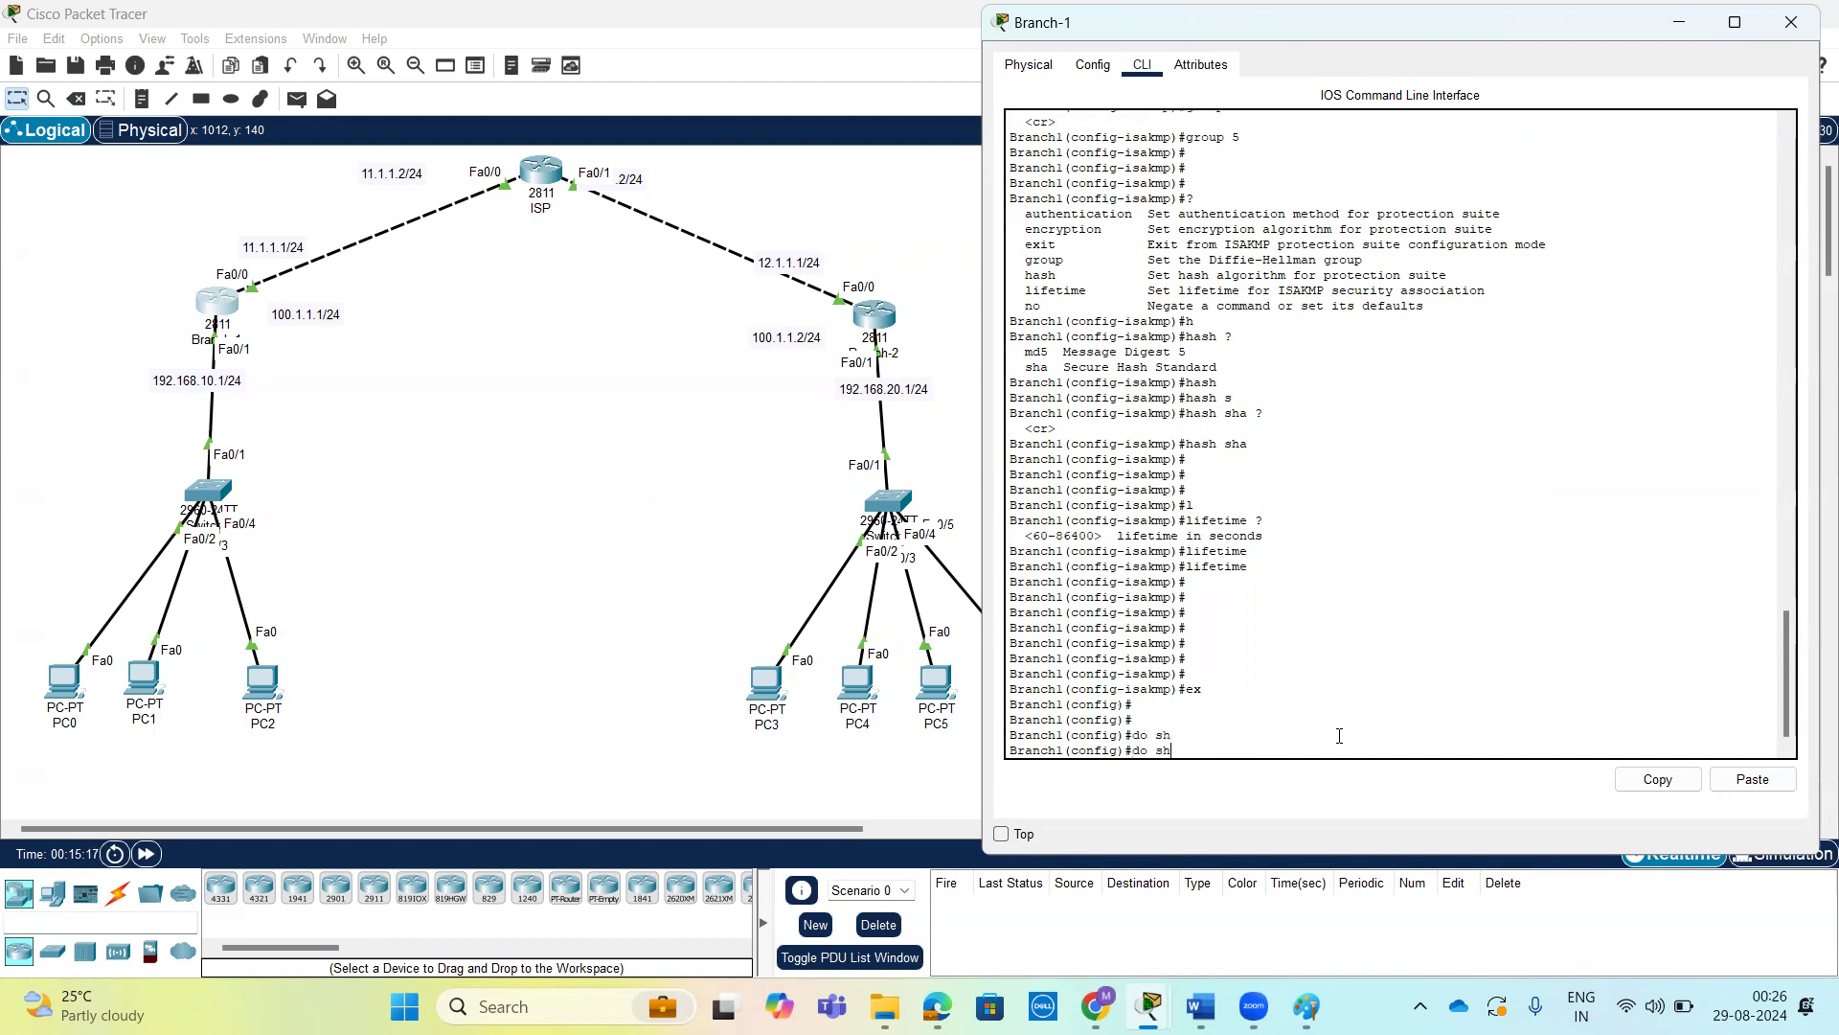
key("BackSpace")
key("BackSpace")
key("BackSpace")
key("BackSpace")
key("ctrl+z")
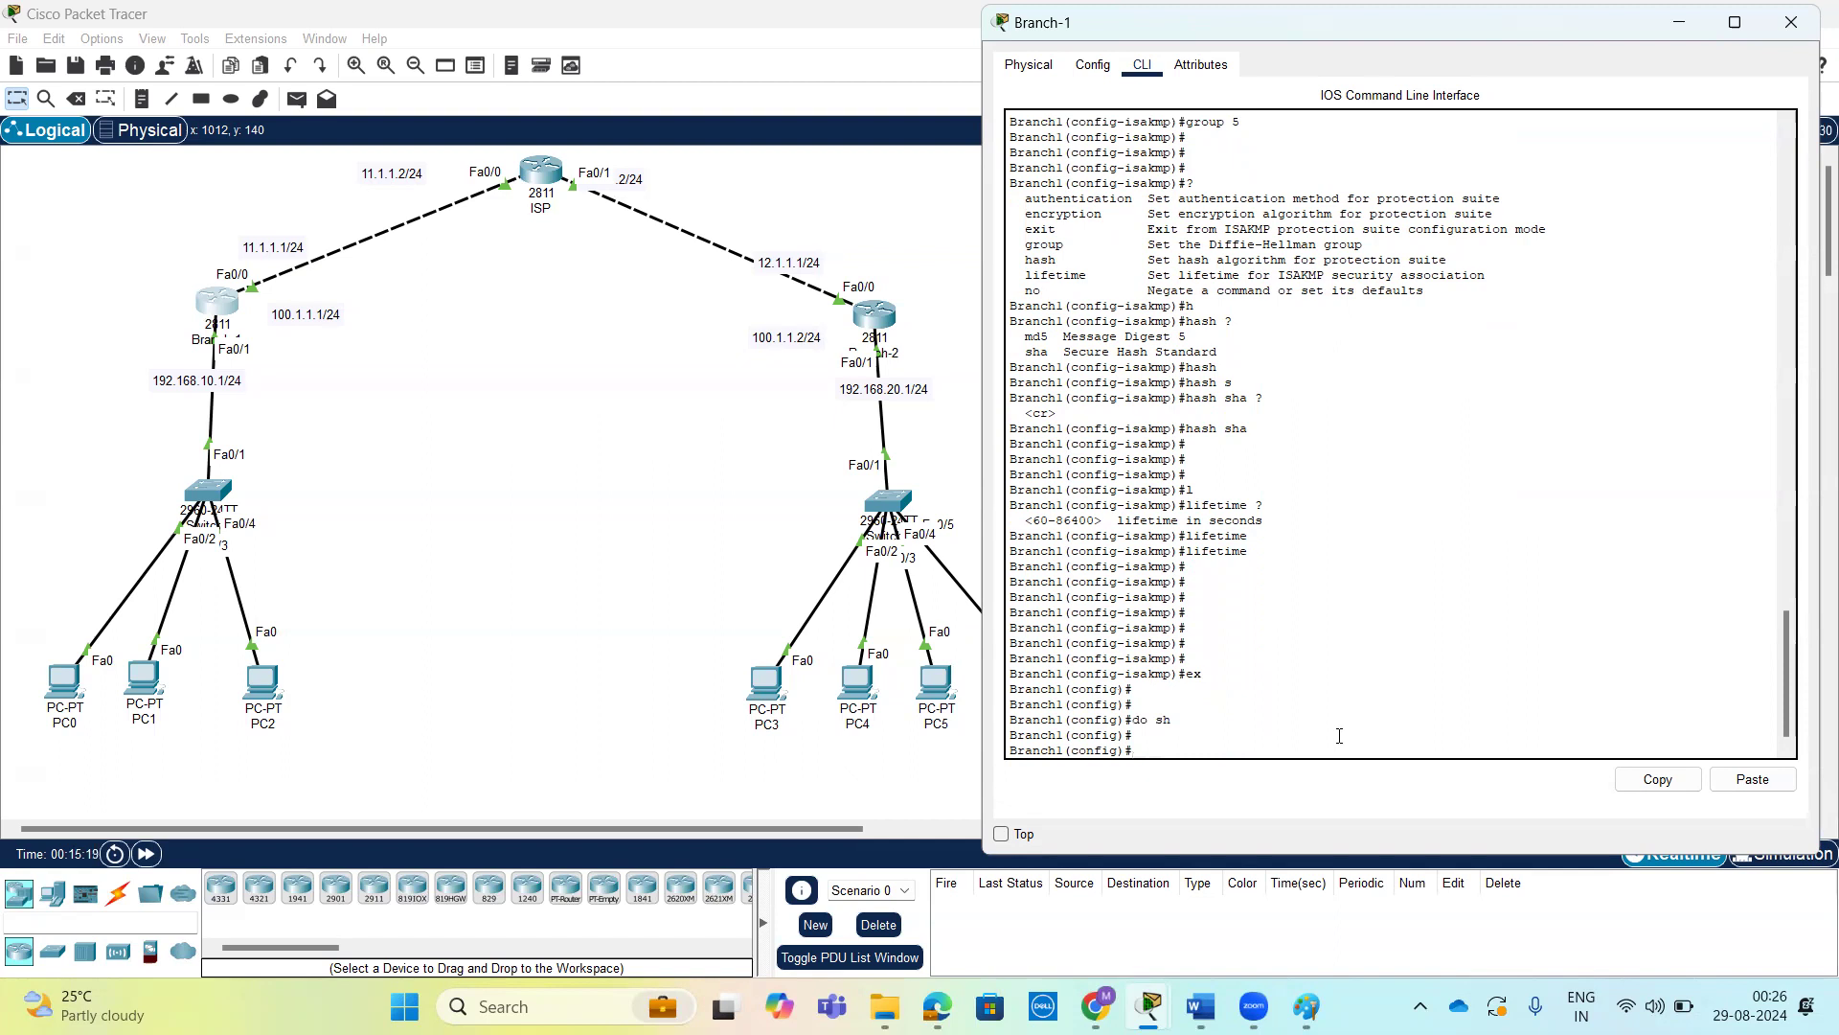
Return Branch-1 to privileged EXEC mode and start a show command.
key("Return")
type("sh")
key("Tab")
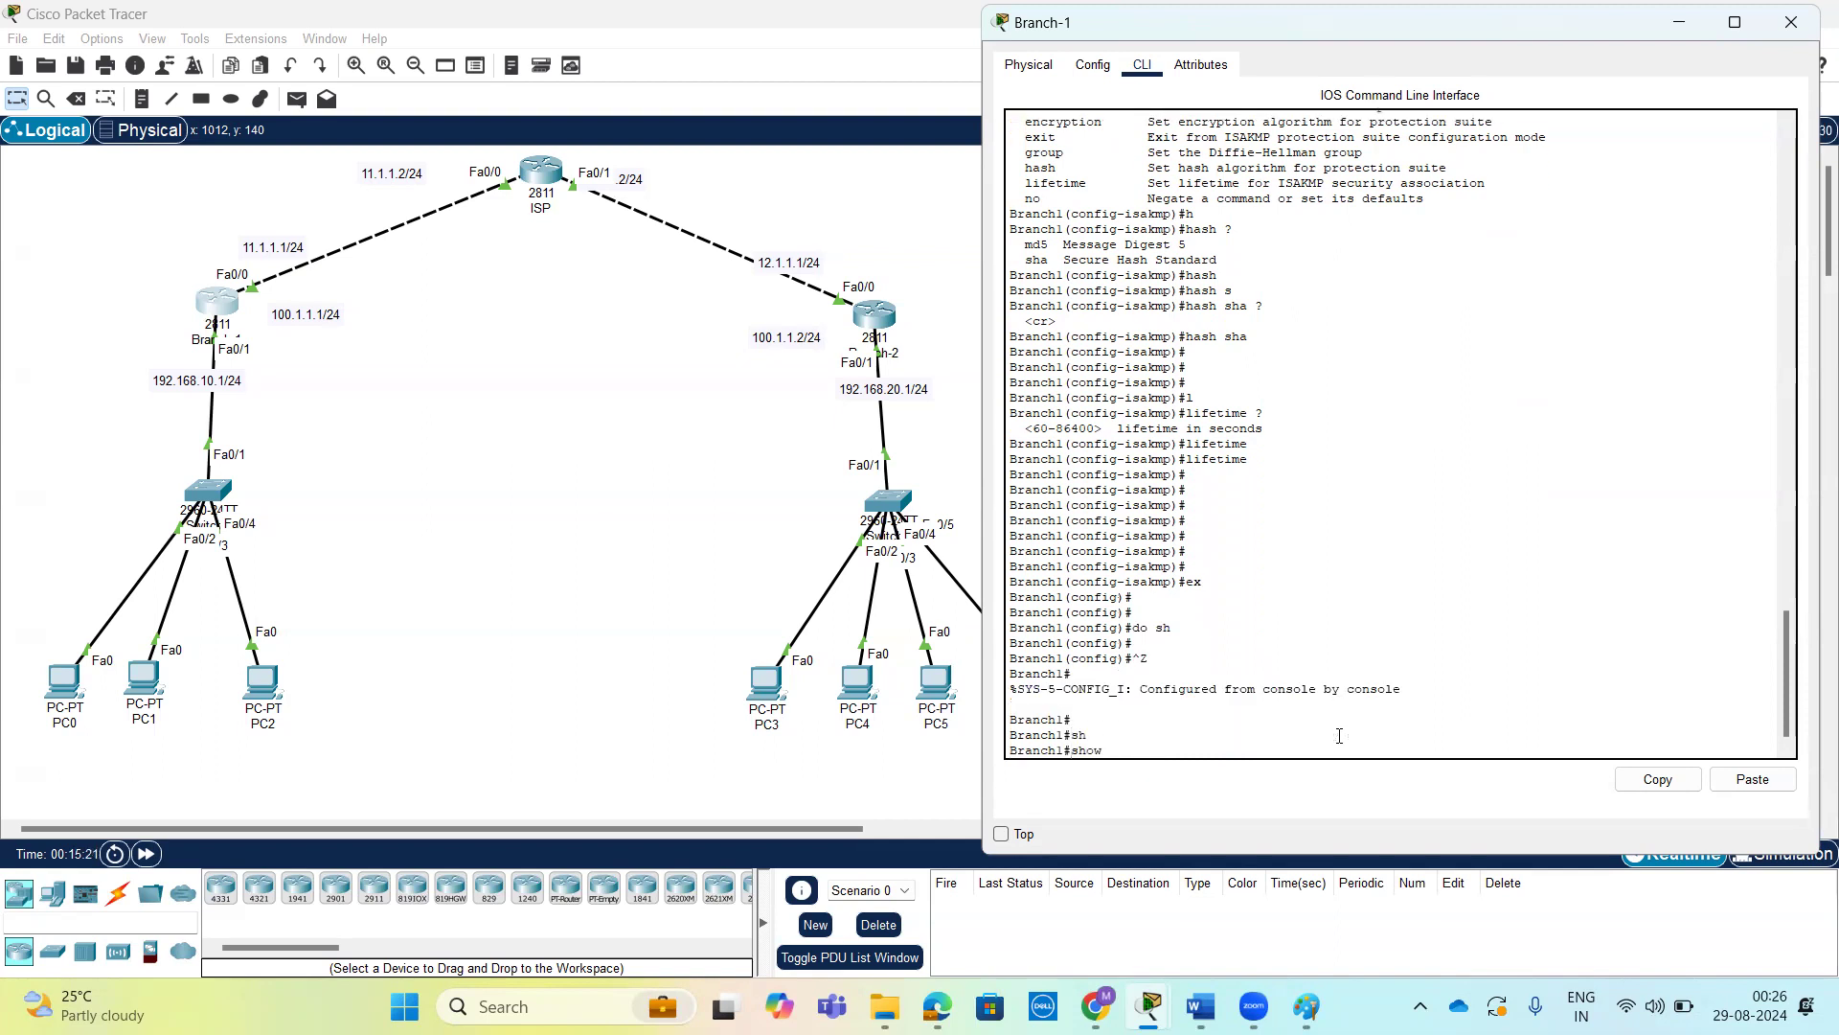
Examine the commands entered on Branch-1 for ISAKMP policy 10 and its authentication, encryption, group and hash settings.
scroll(1339, 735, "up", 9)
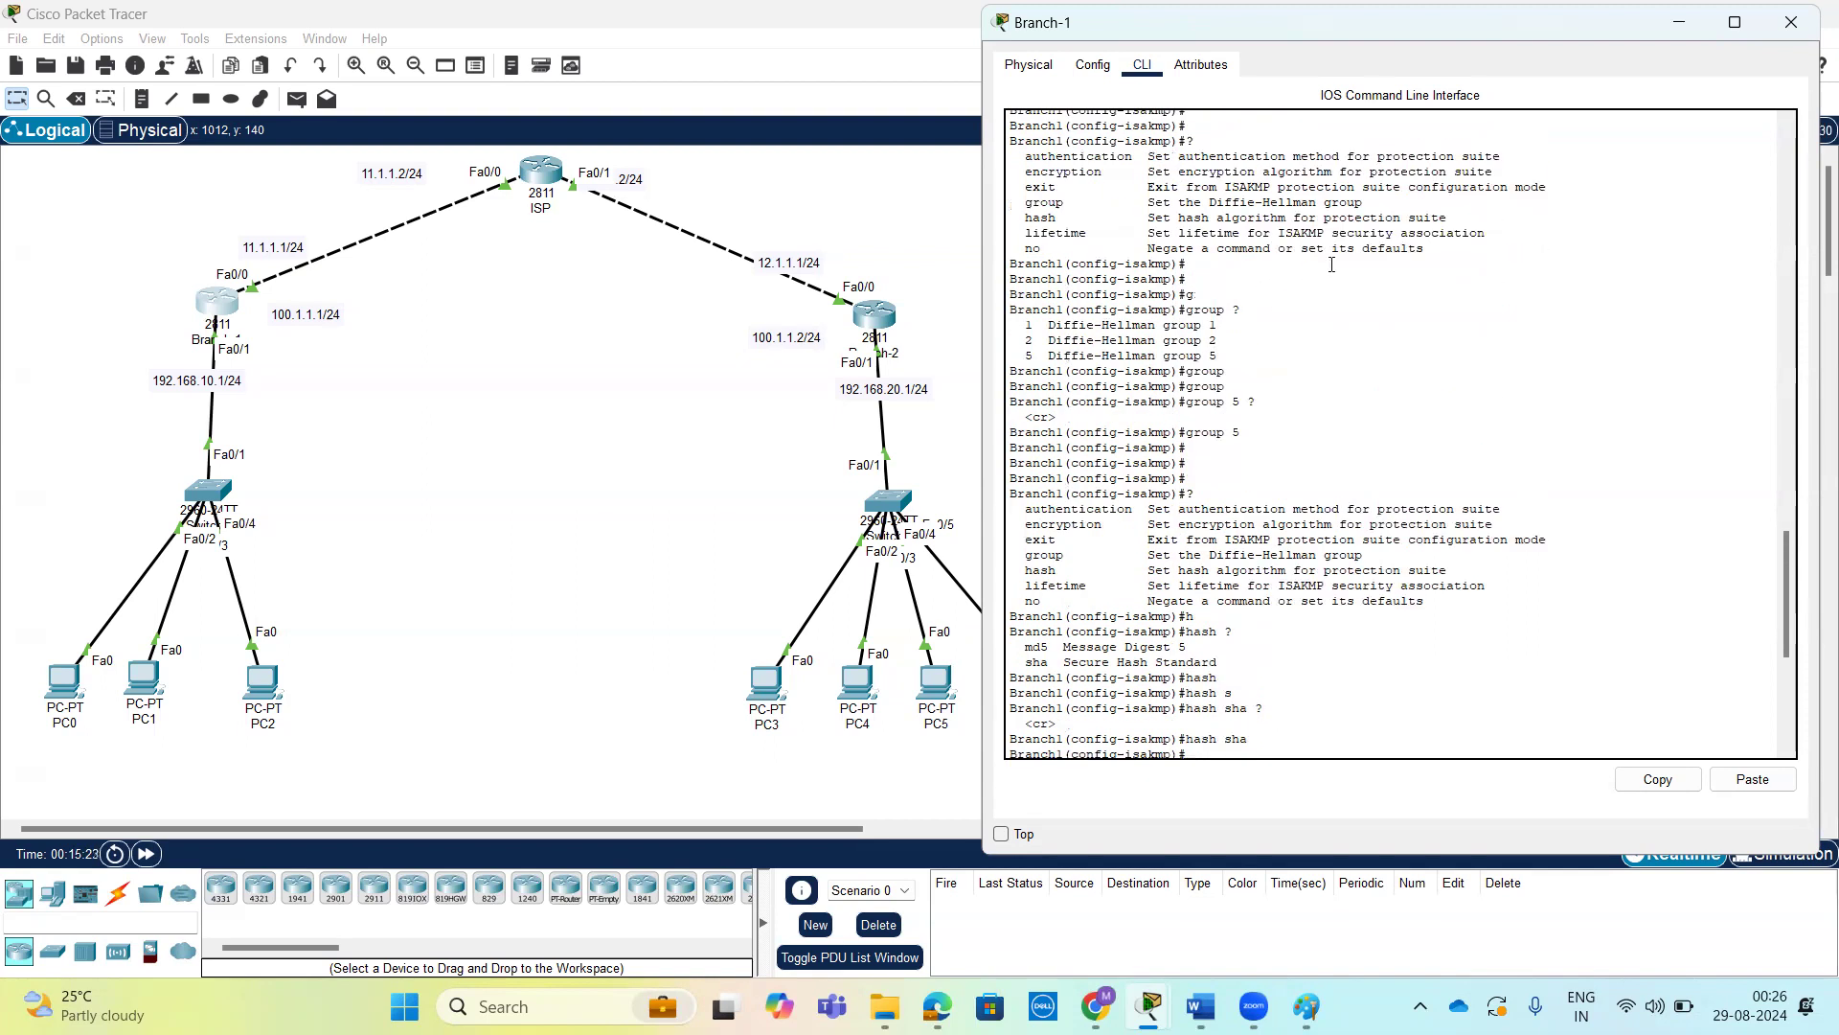
scroll(1274, 302, "up", 9)
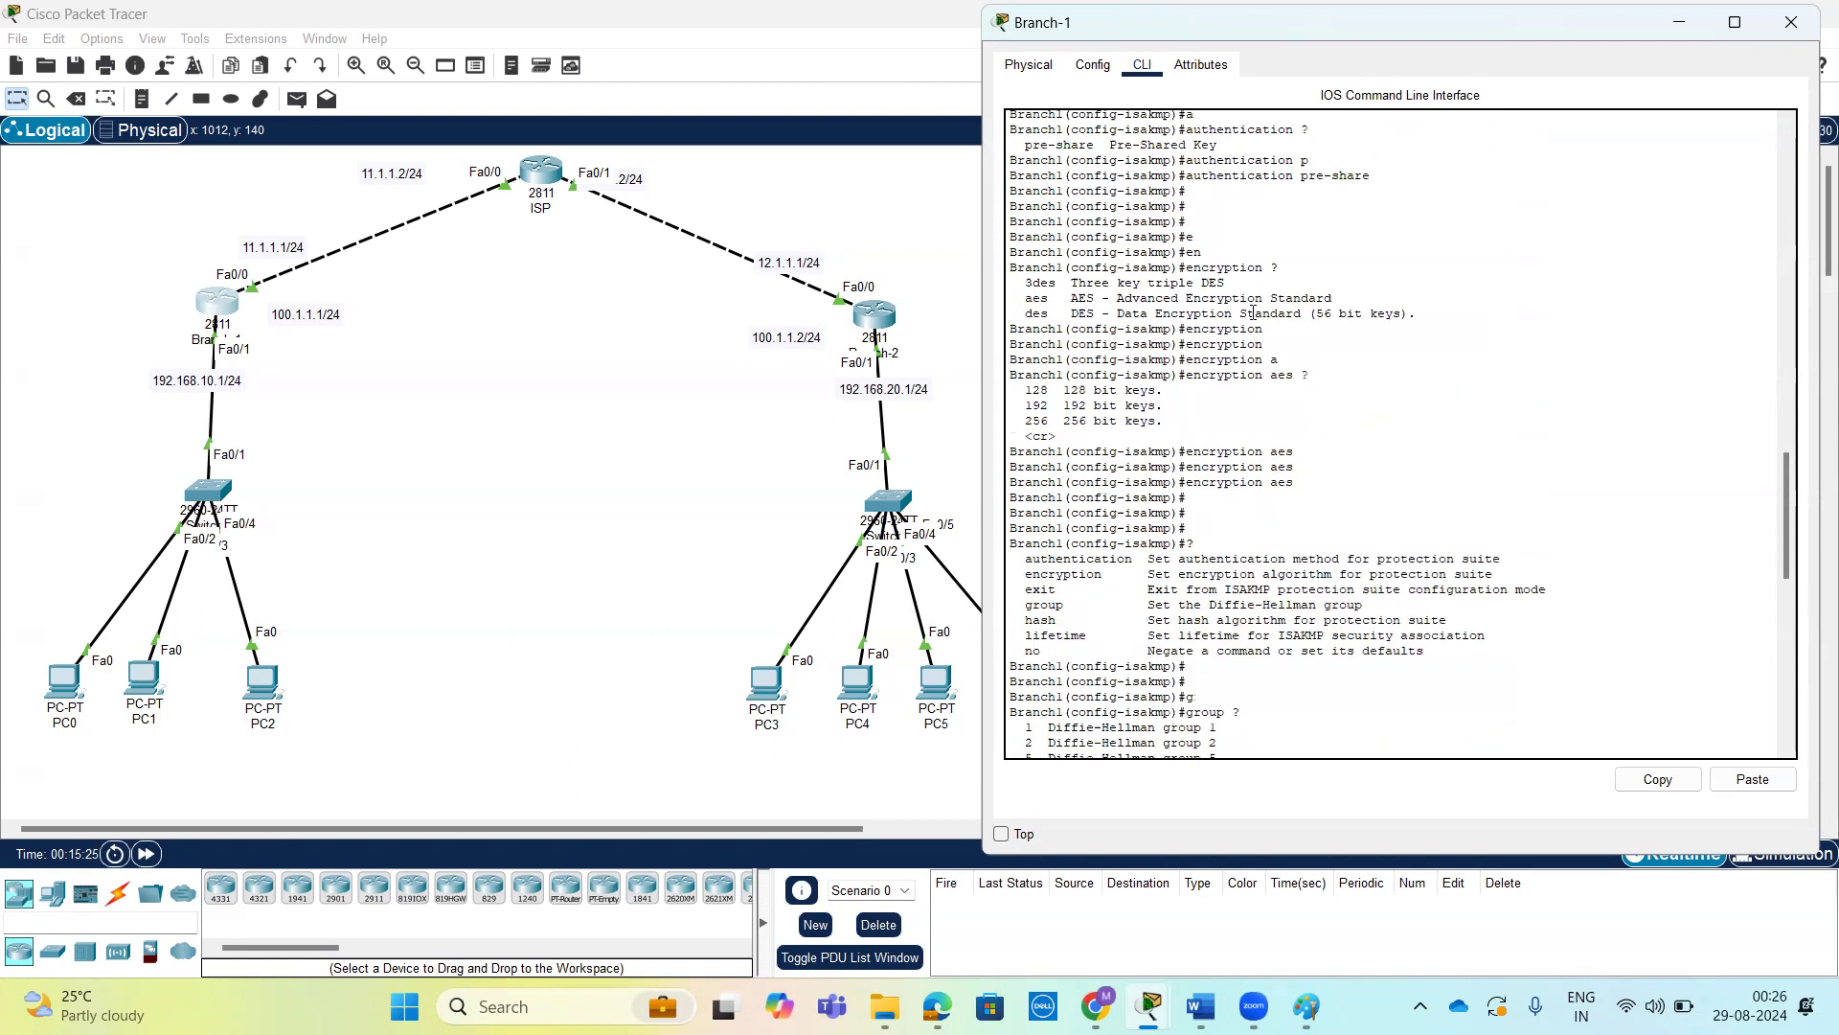
scroll(1260, 297, "up", 3)
scroll(1353, 322, "up", 7)
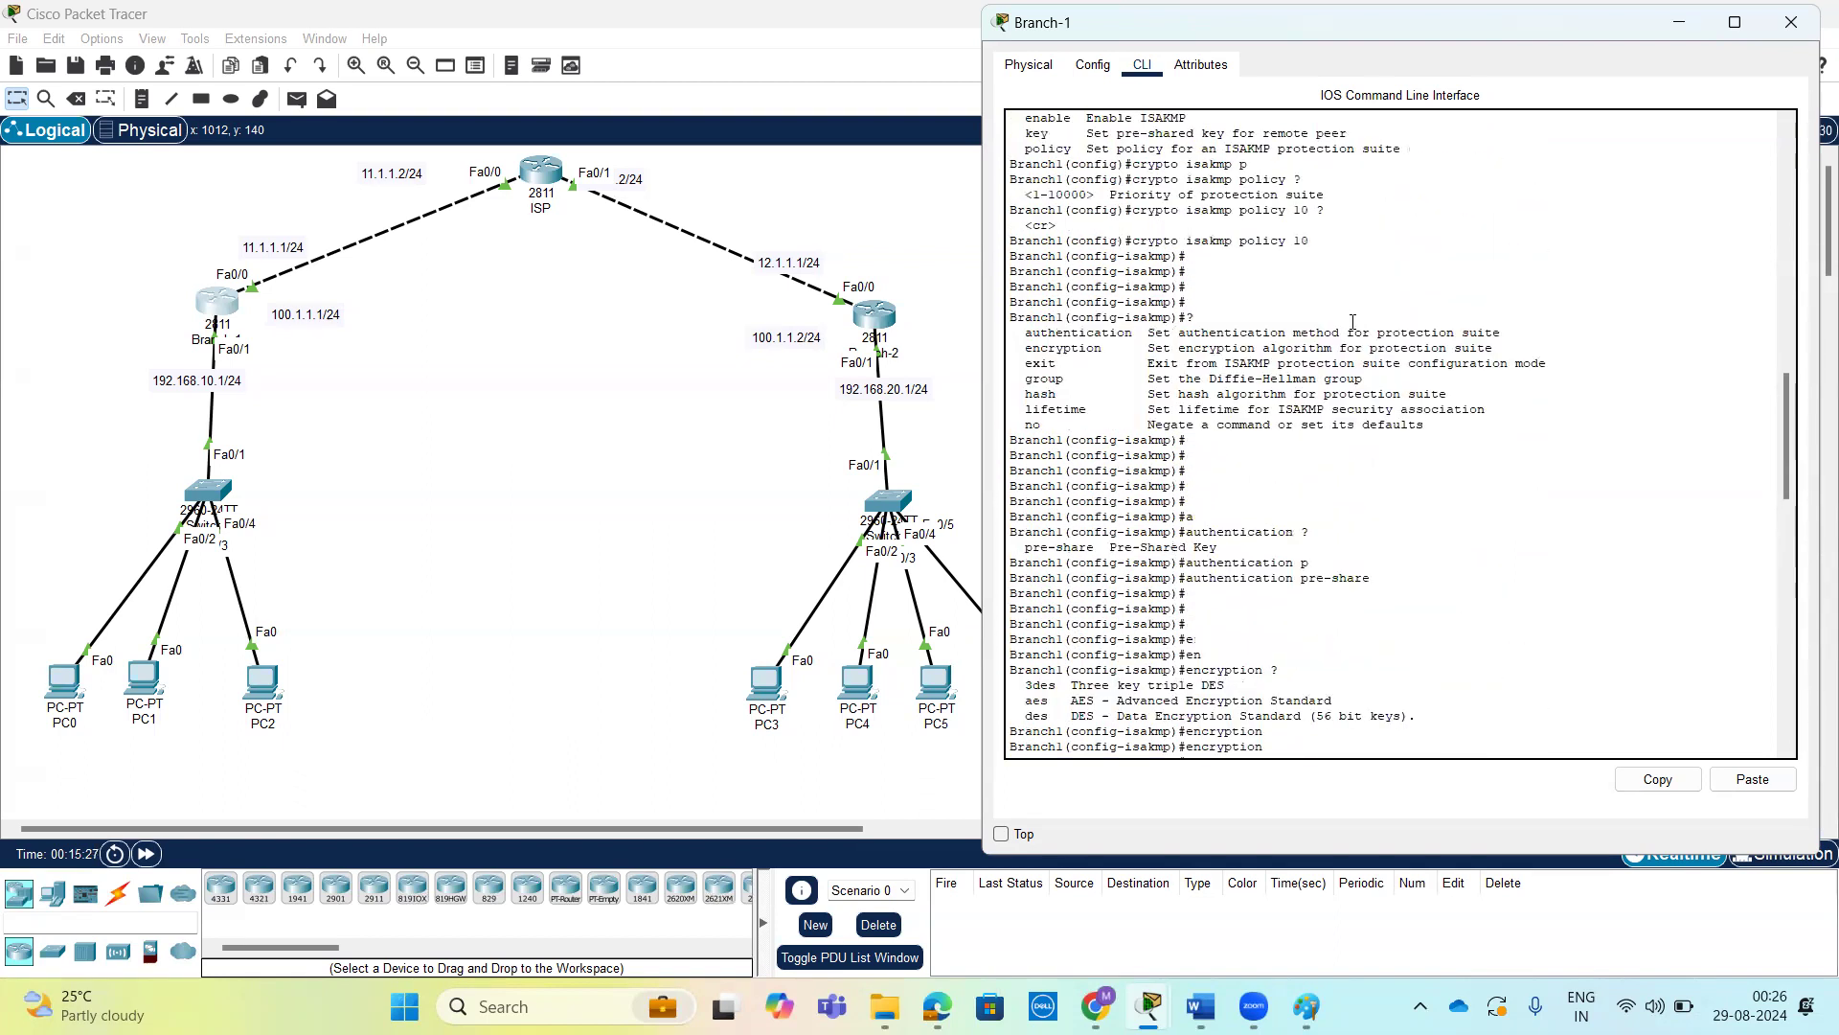
scroll(1352, 322, "up", 3)
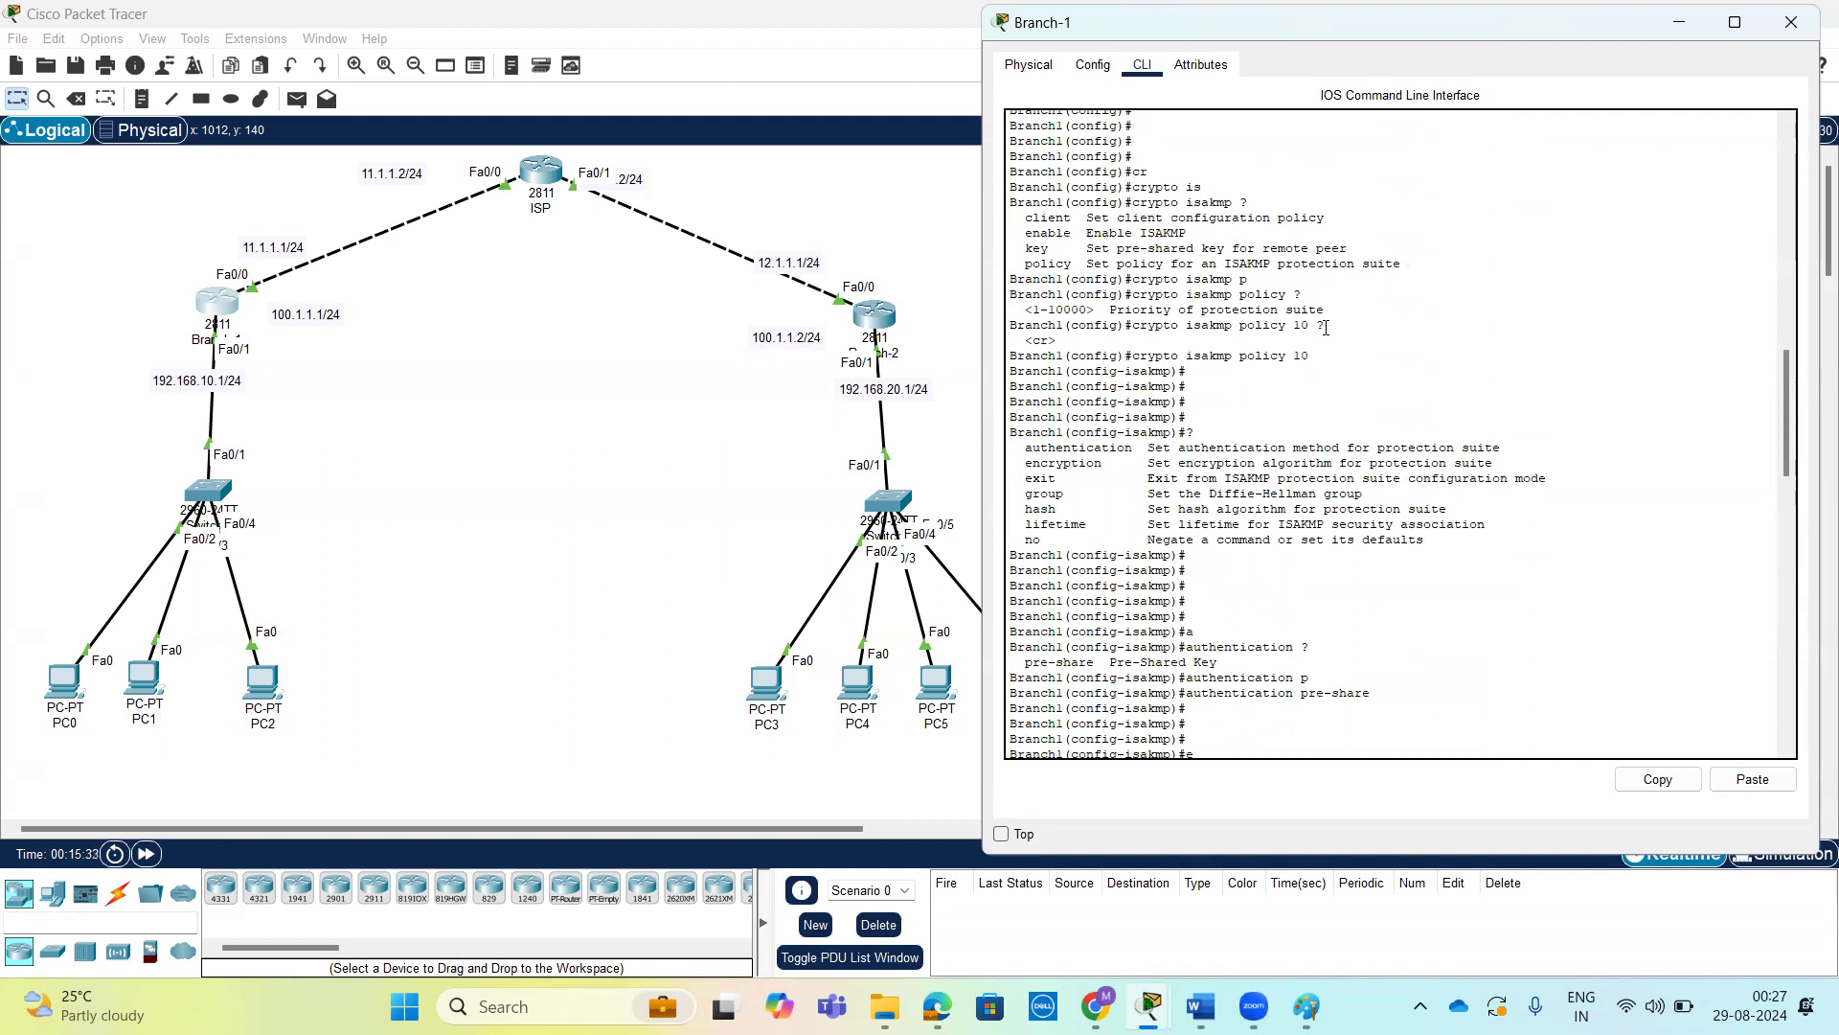
left_click_drag(1320, 355, 1010, 356)
scroll(1248, 385, "down", 20)
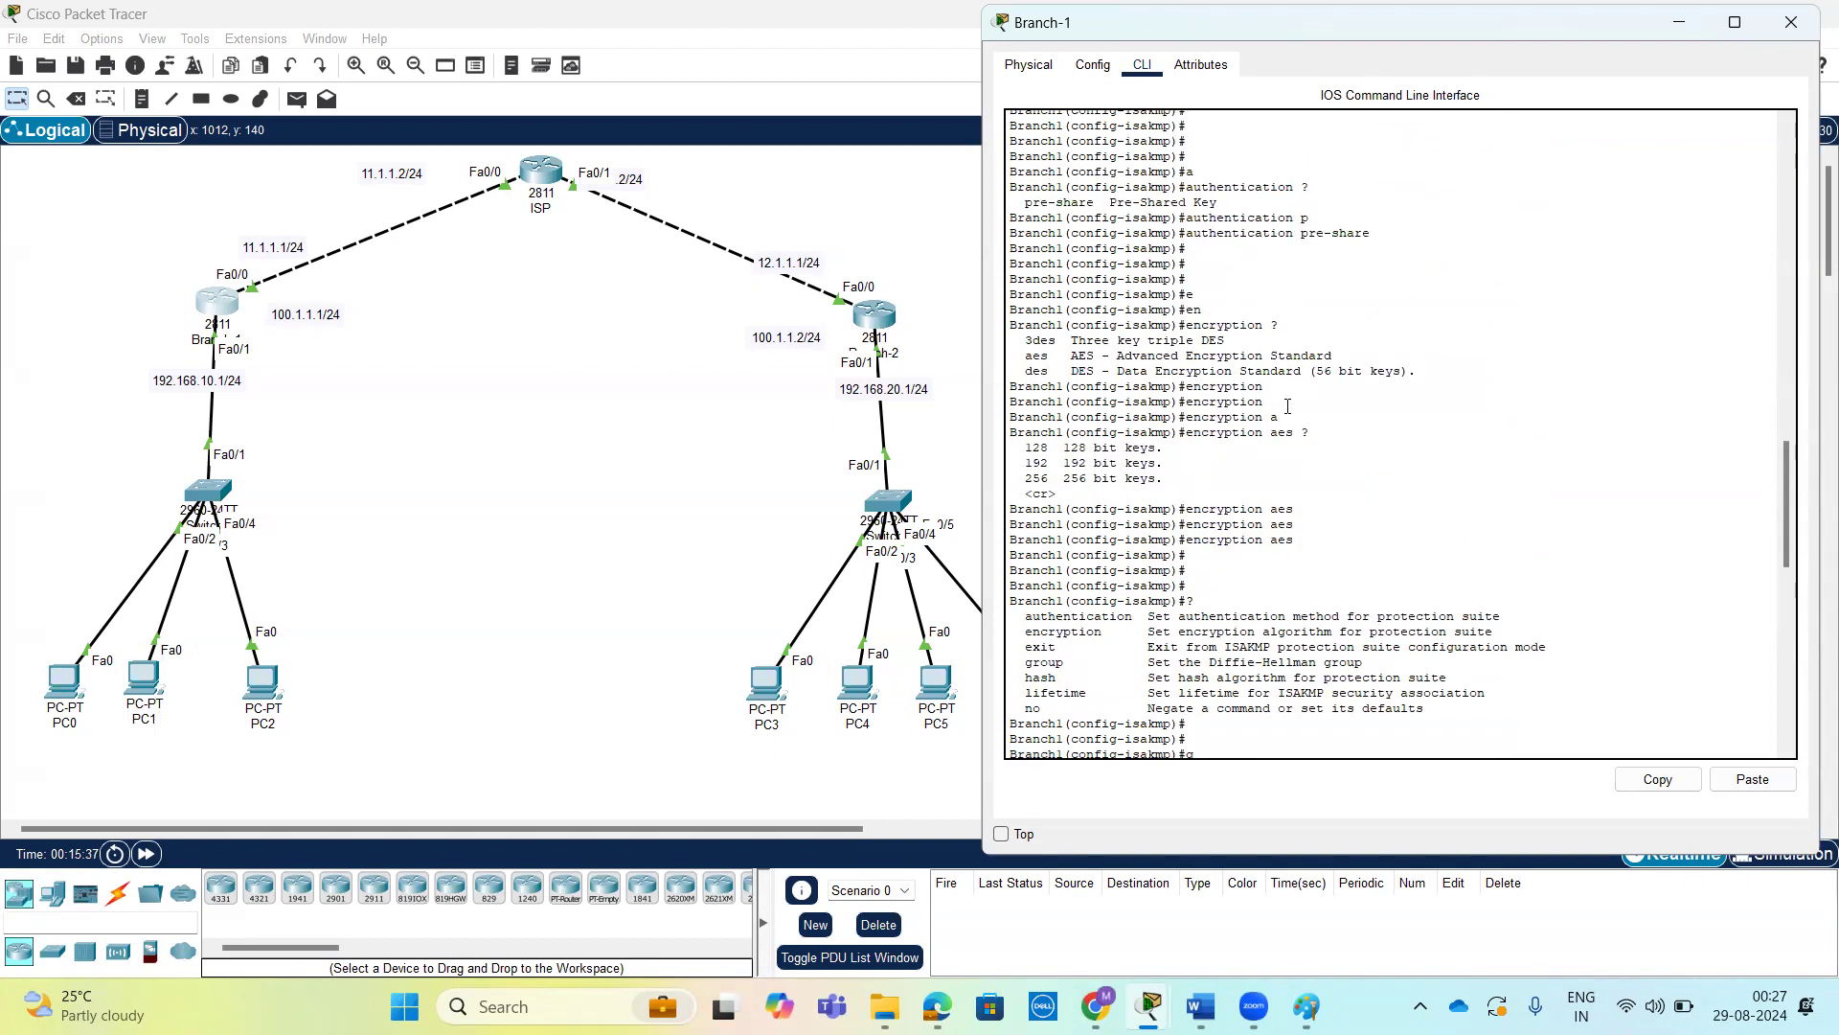
scroll(1309, 429, "down", 10)
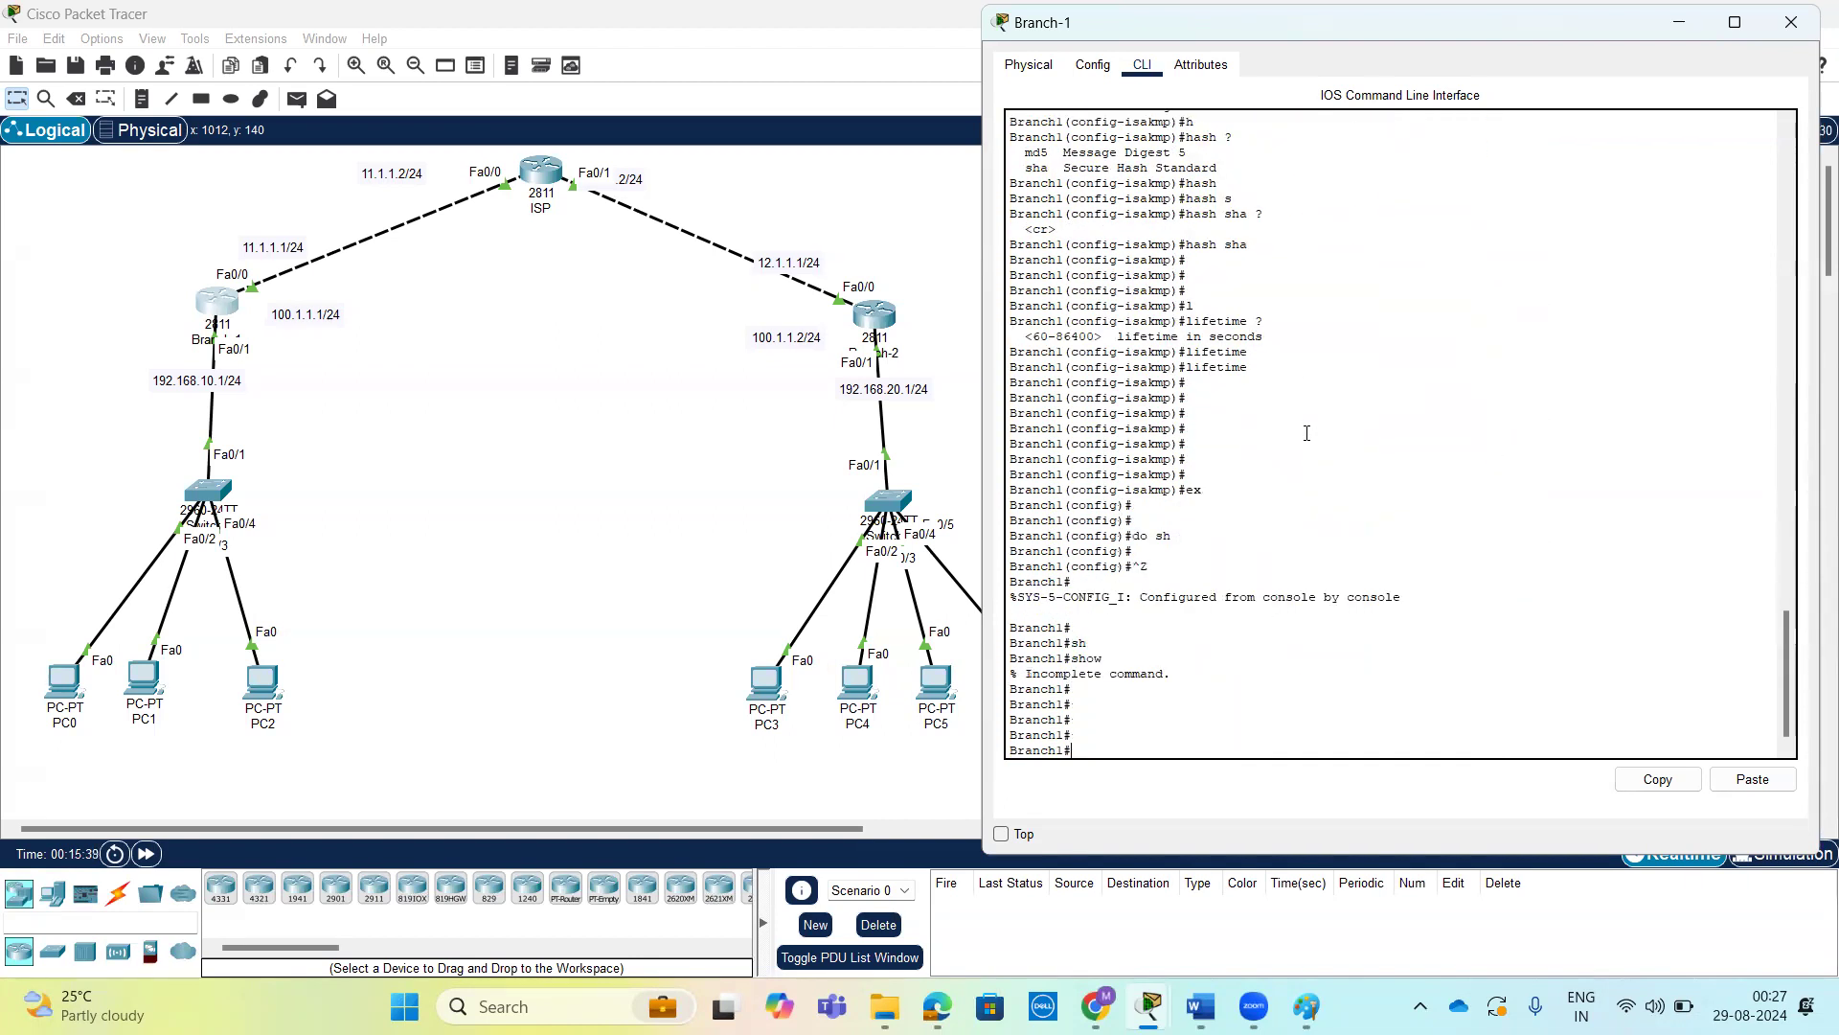
Display Branch-1's ISAKMP policy with show crypto isakmp policy, reviewing the available options along the way.
key("Tab")
type("cr")
key("Tab")
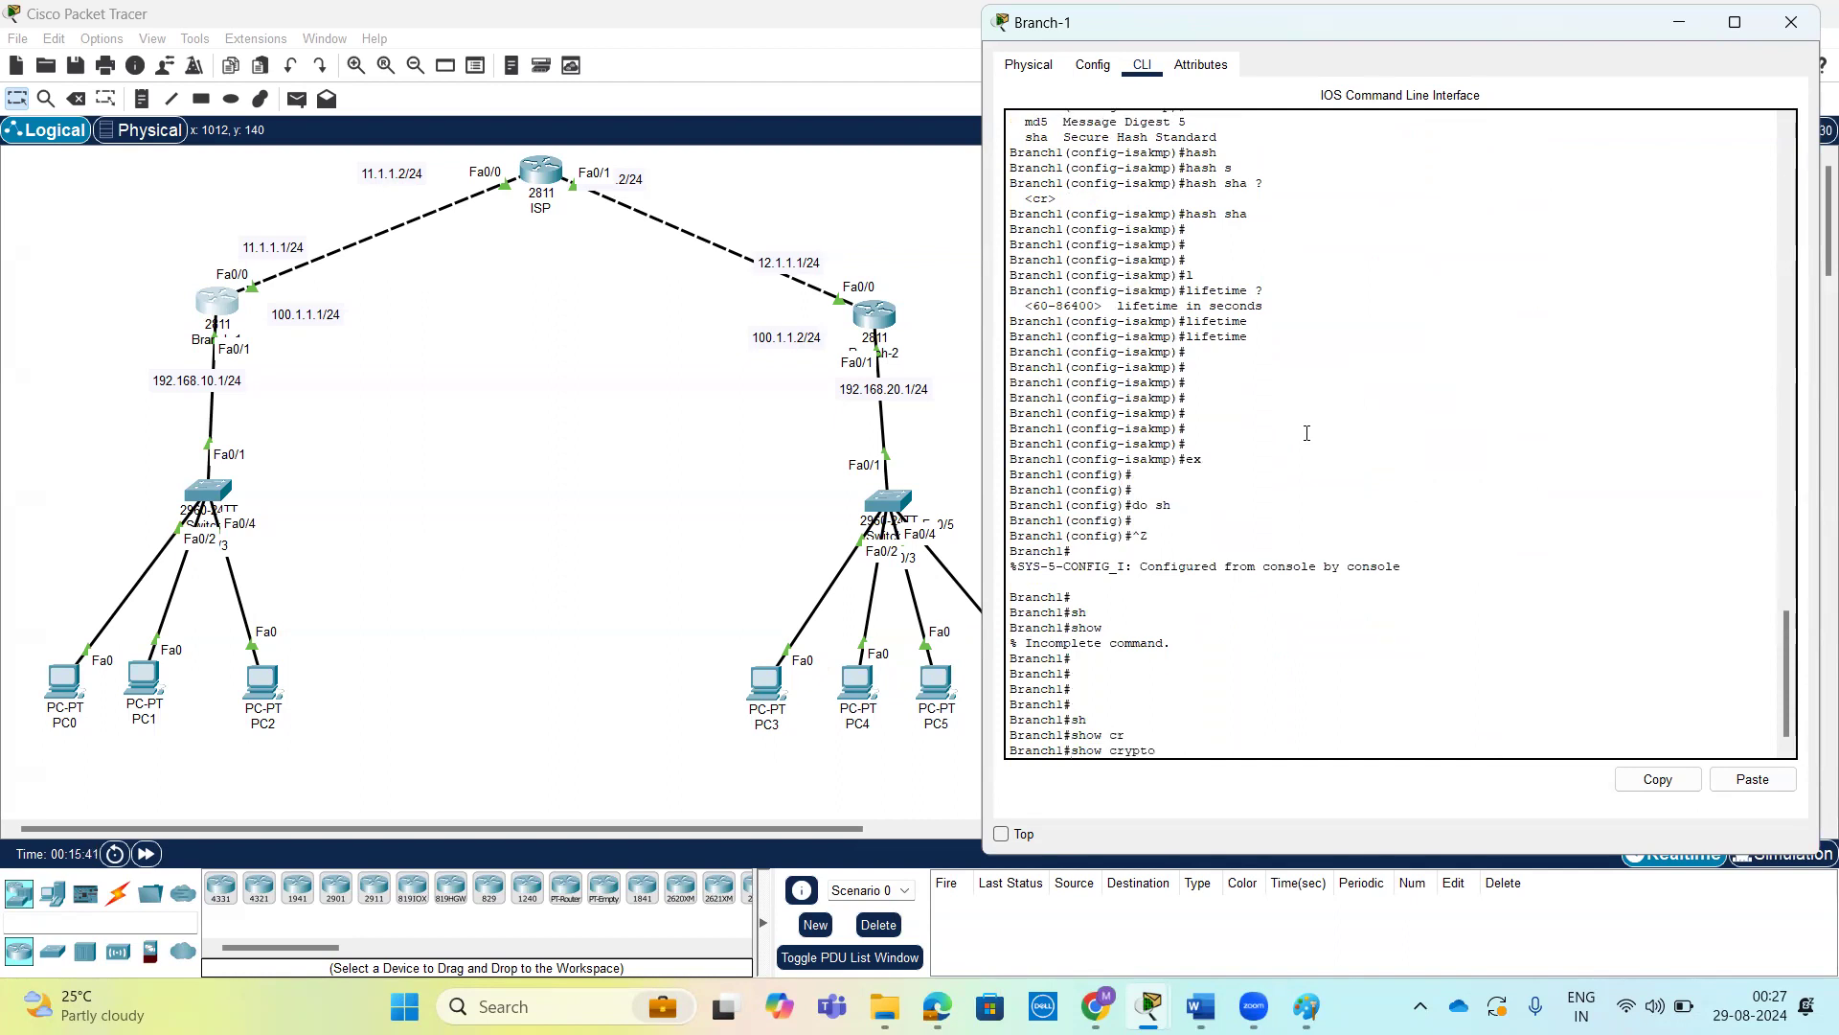
type("?")
type("i")
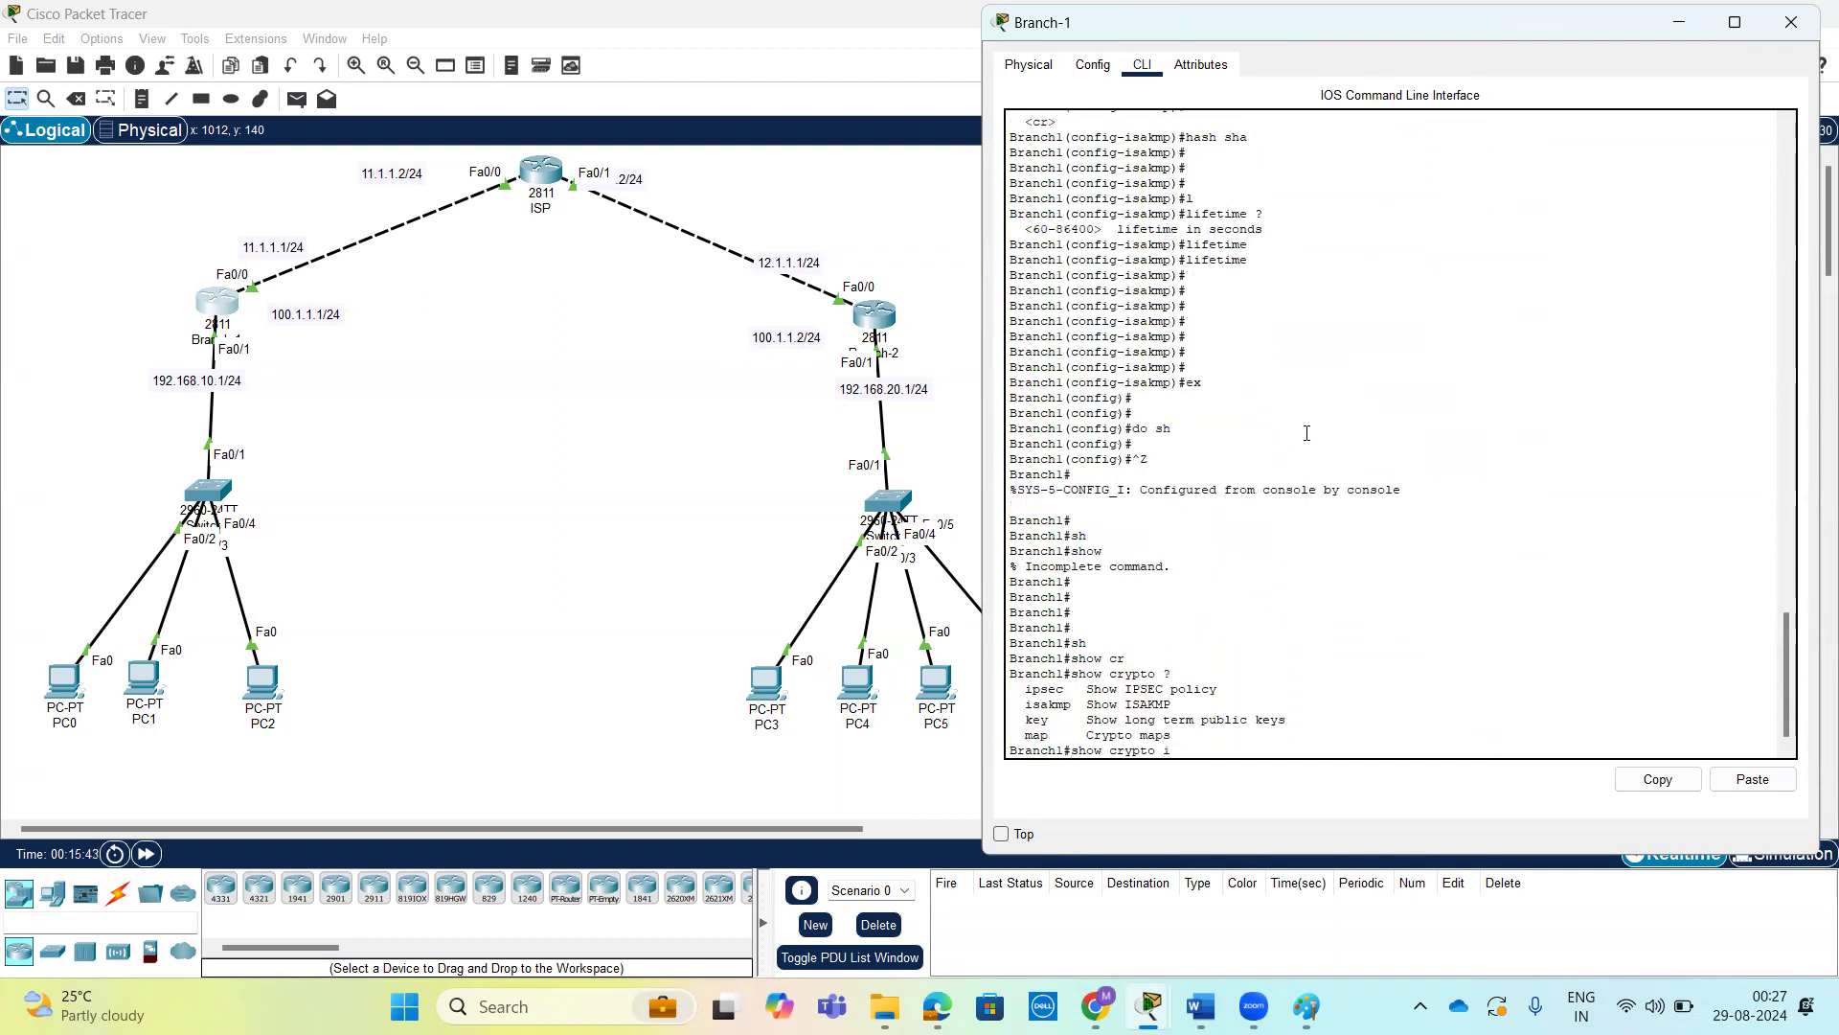
type("sakmp")
key("Tab")
type("?")
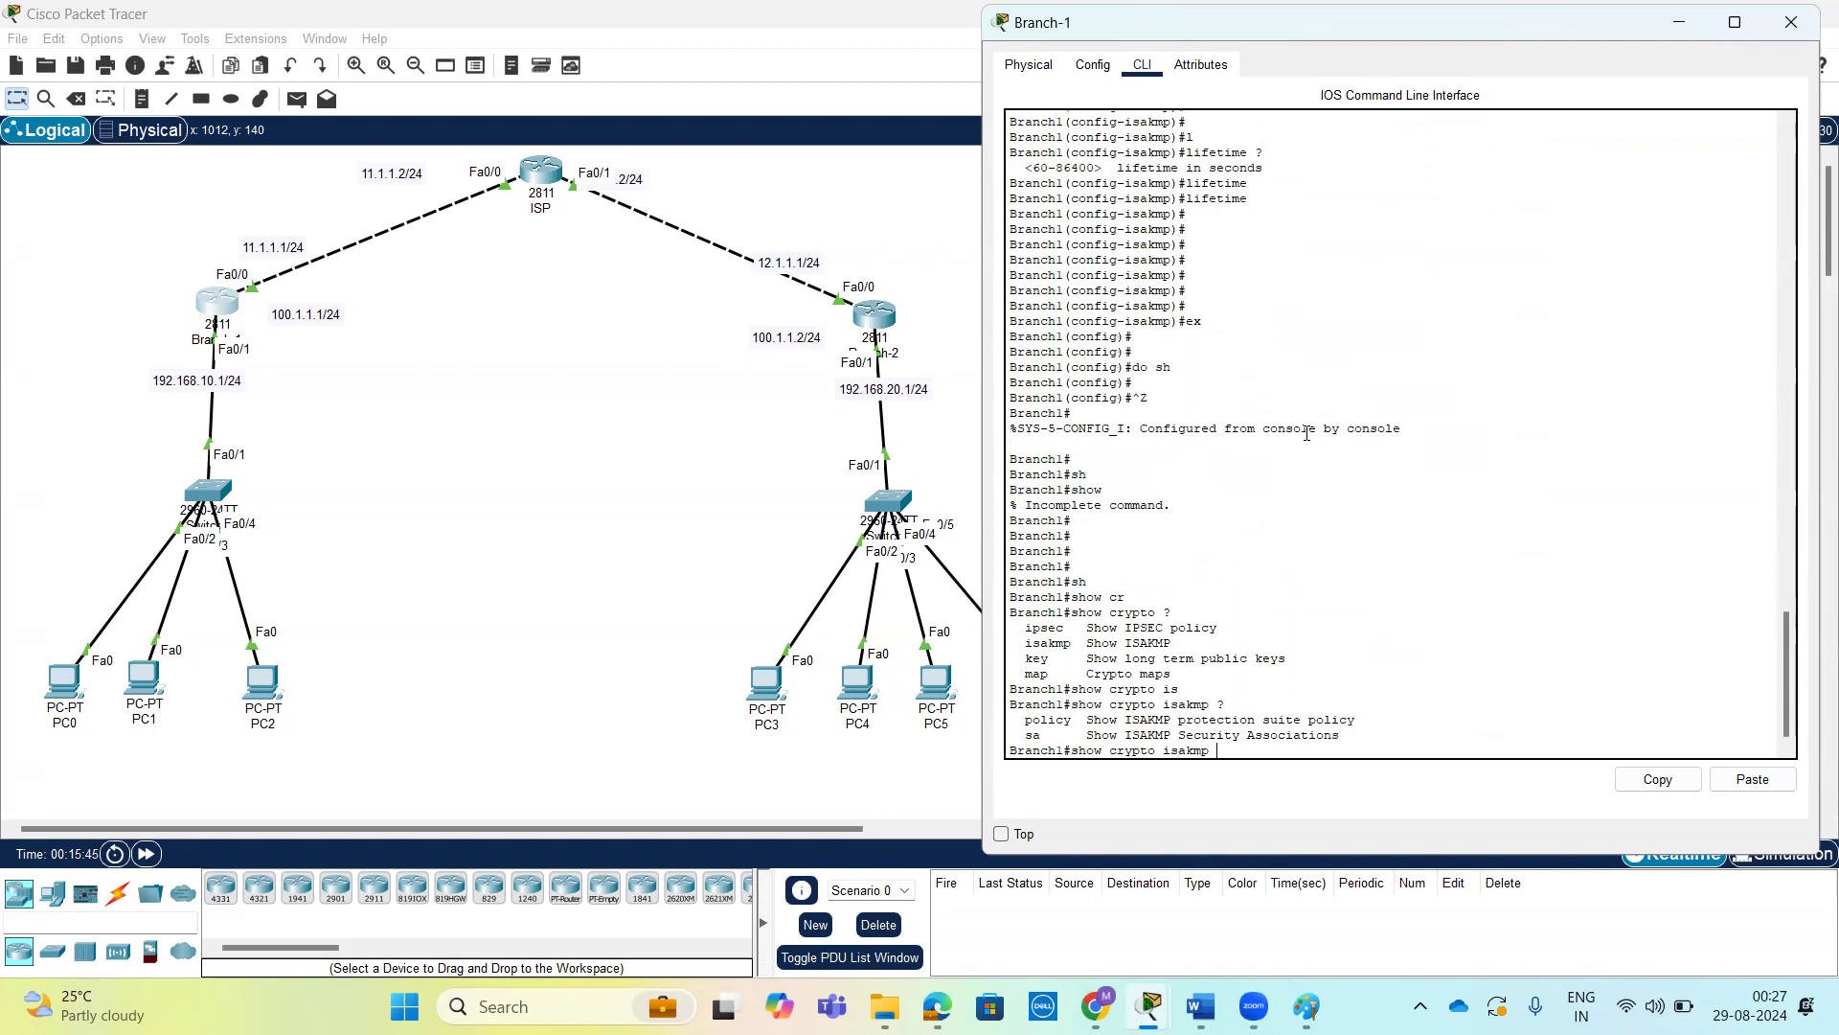
type("p")
key("Tab")
type("?")
key("Return")
key("Return")
key("Return")
key("Return")
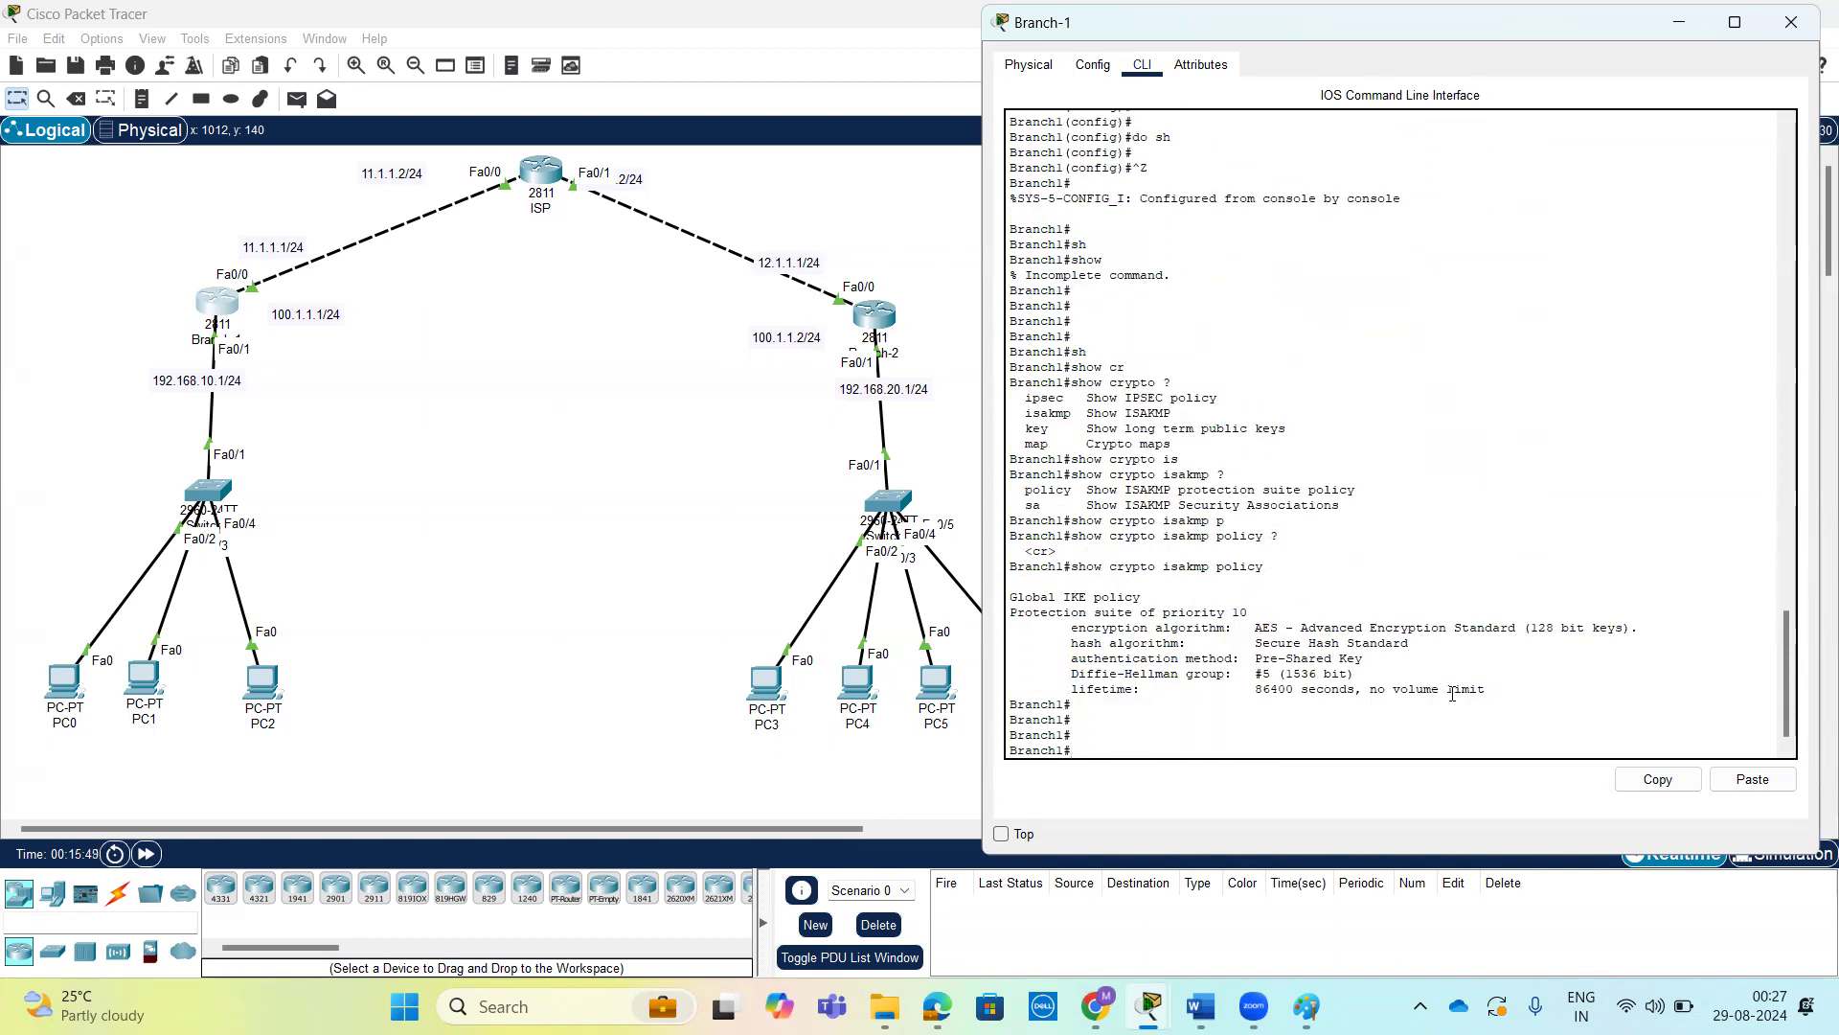
Examine the encryption, hash, authentication, Diffie-Hellman group and lifetime values in Branch-1's ISAKMP policy output.
left_click_drag(1071, 628, 1286, 627)
left_click_drag(1069, 649, 1421, 645)
left_click(1285, 645)
left_click_drag(1280, 660, 1349, 661)
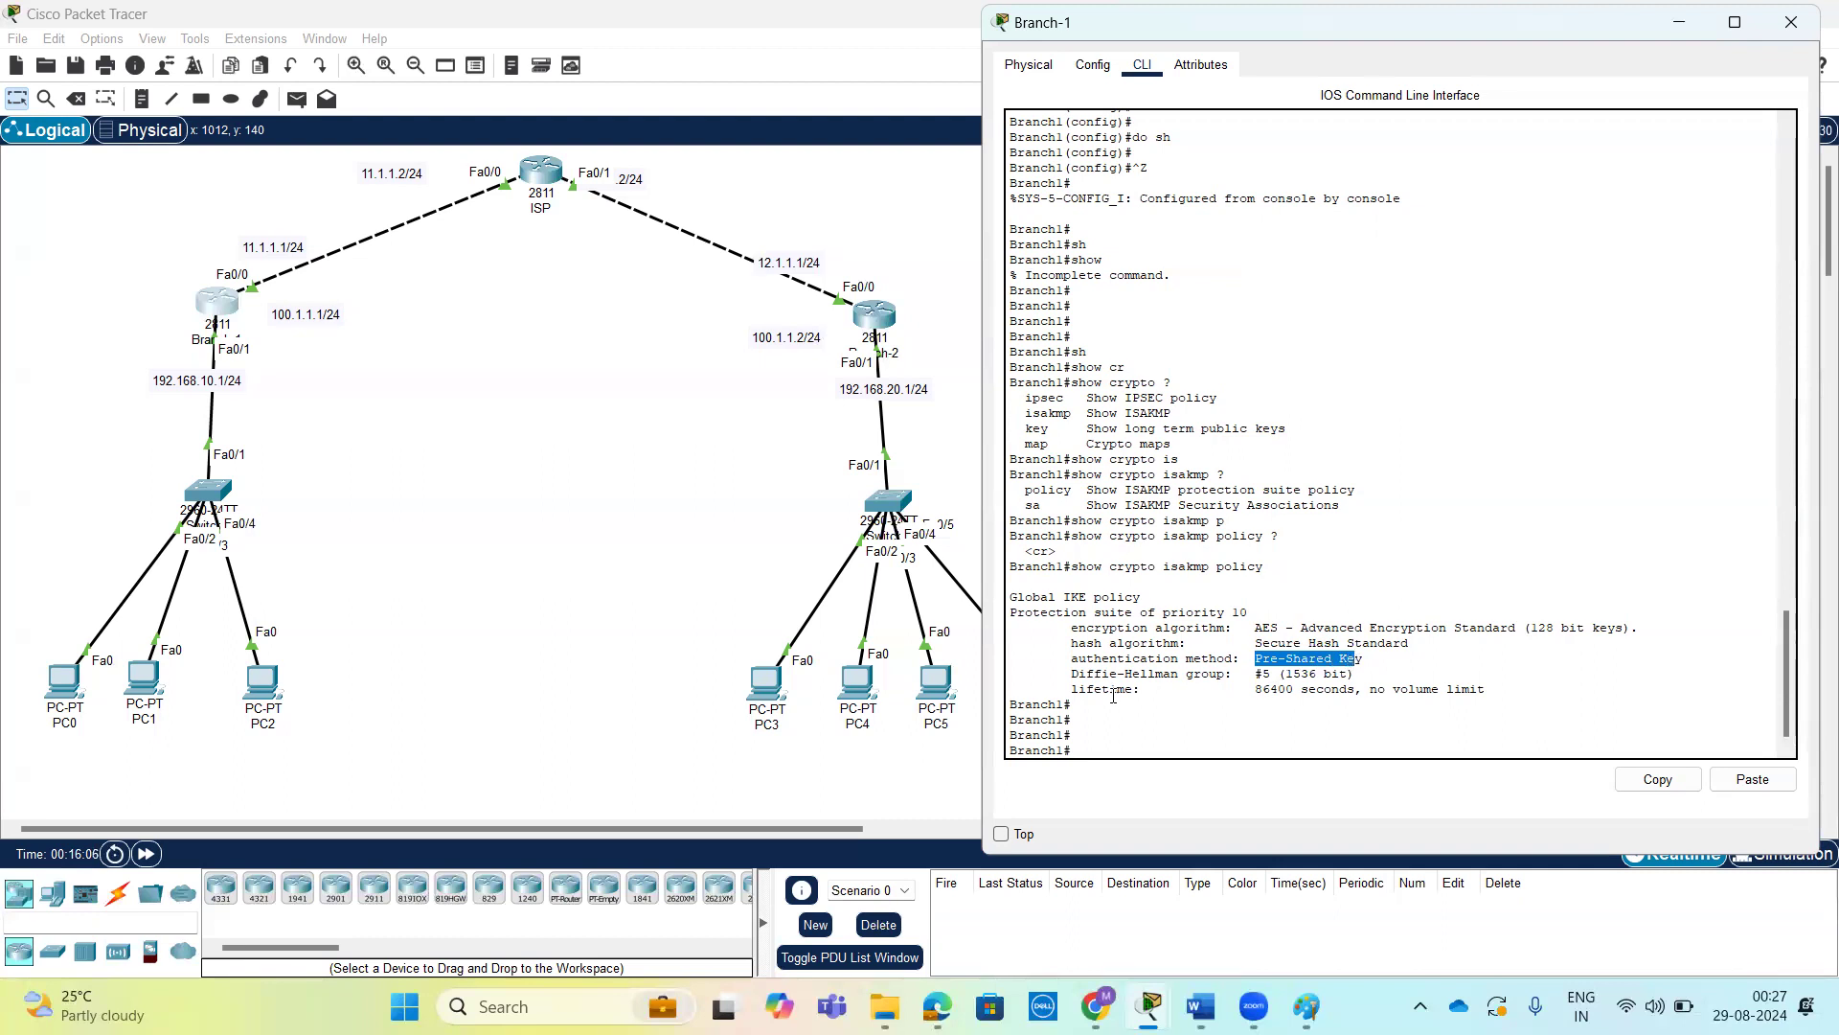
left_click_drag(1272, 674, 1193, 692)
left_click_drag(1071, 690, 1339, 686)
left_click(1529, 698)
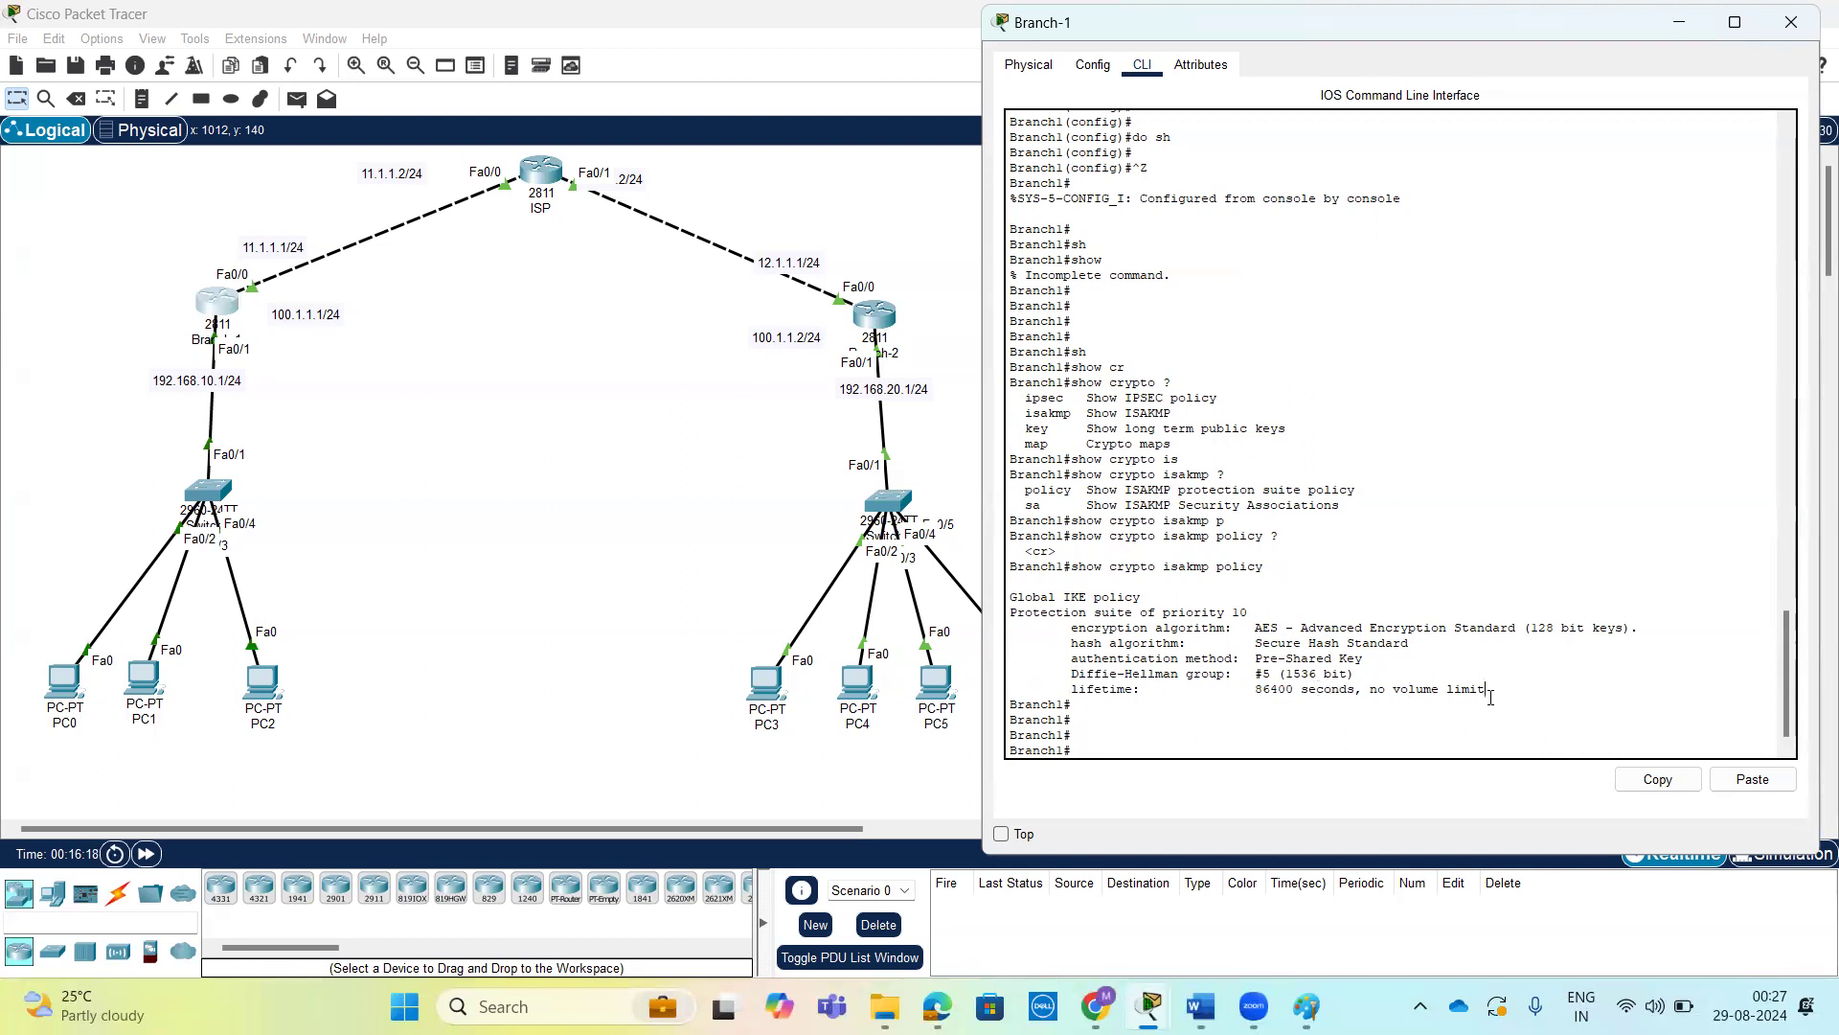
key("Return")
key("Return")
key("Return")
key("Return")
key("Return")
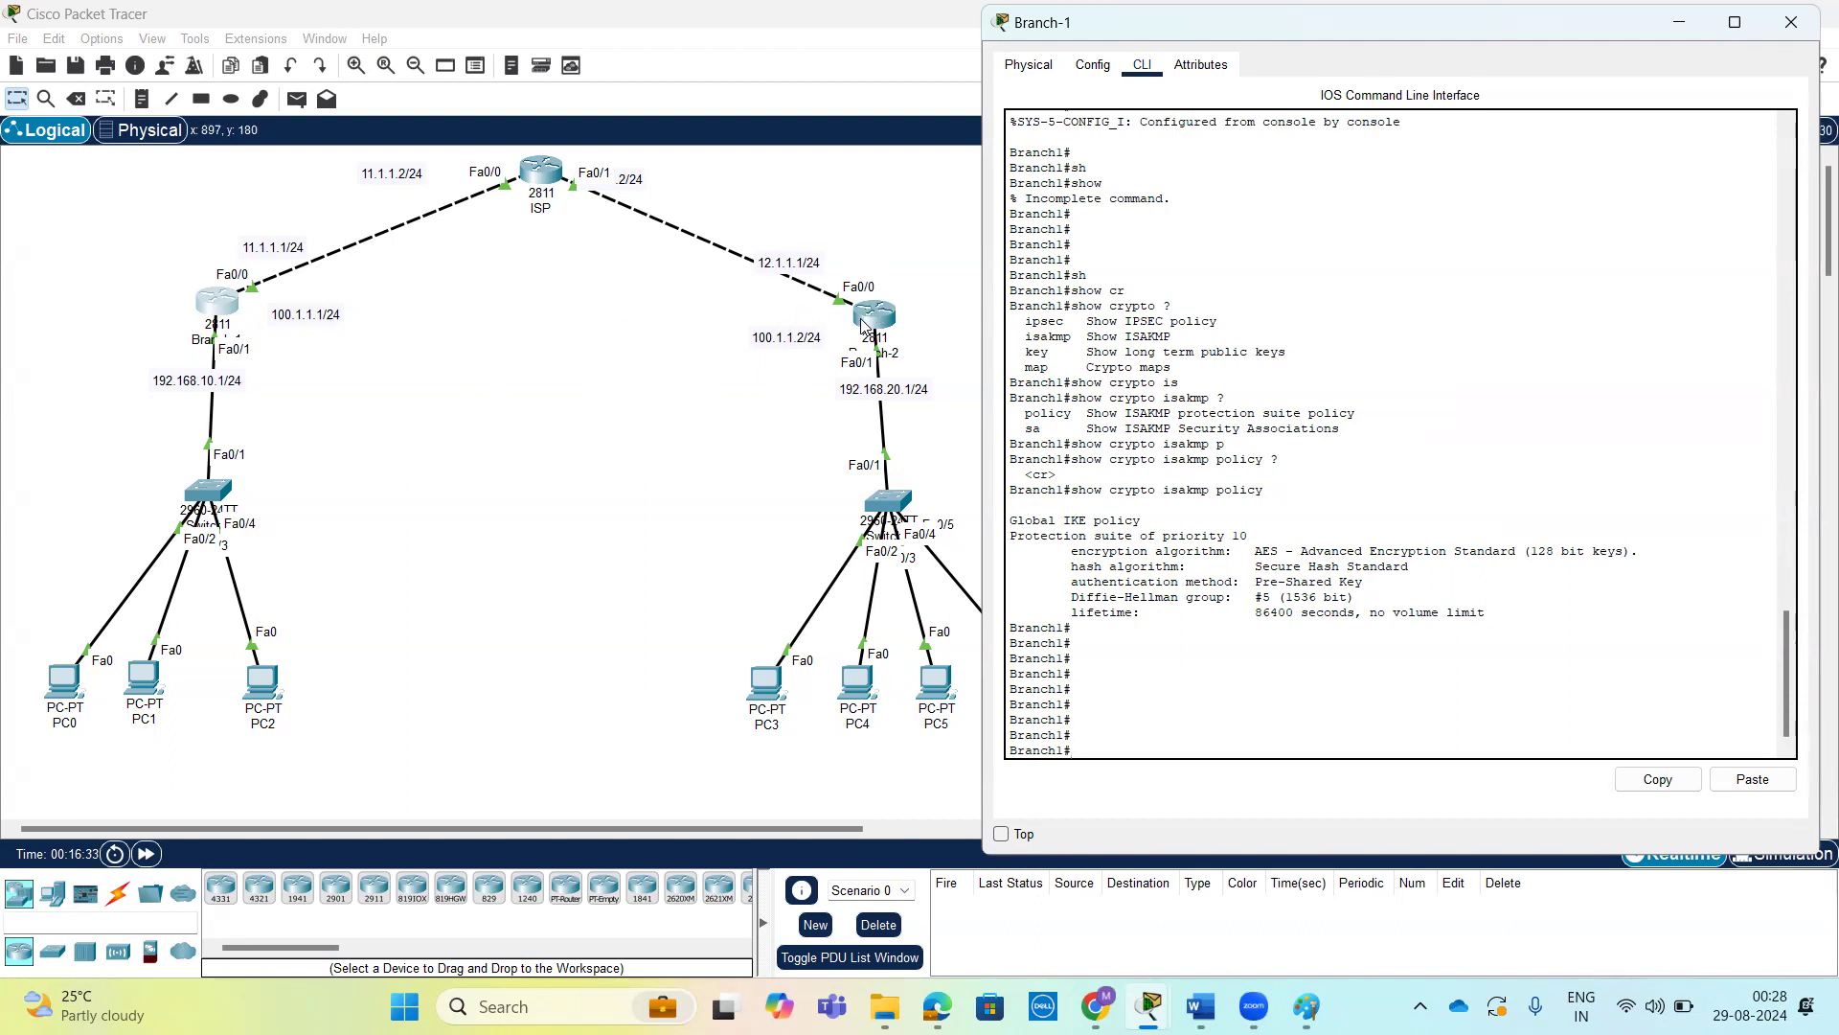
scroll(1197, 372, "up", 3)
scroll(1198, 371, "down", 3)
Open Branch-2's command line and enter global configuration mode.
left_click(870, 326)
key("Return")
key("Return")
key("Return")
type("en")
key("Return")
key("Return")
key("Return")
type("co")
type("t")
key("Return")
key("Return")
key("Return")
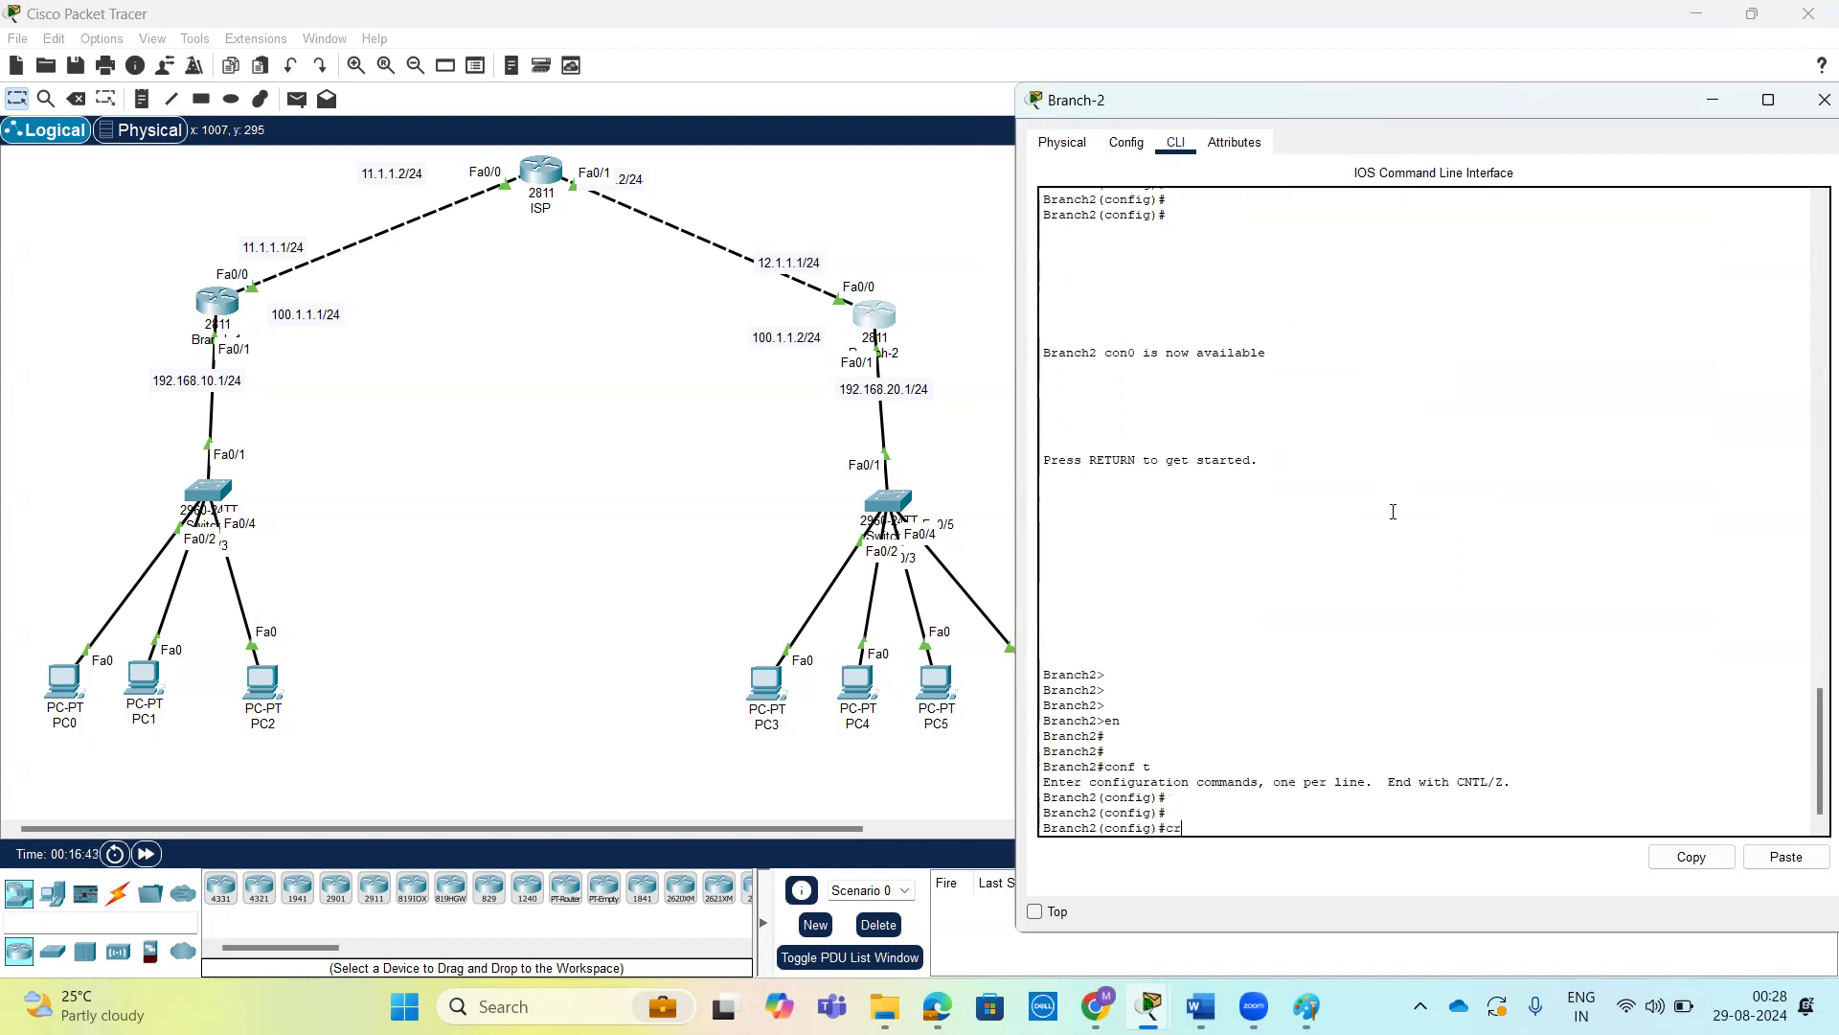
Enable ISAKMP on Branch-2 with crypto isakmp enable, reviewing the crypto and isakmp options.
type("cr")
key("Tab")
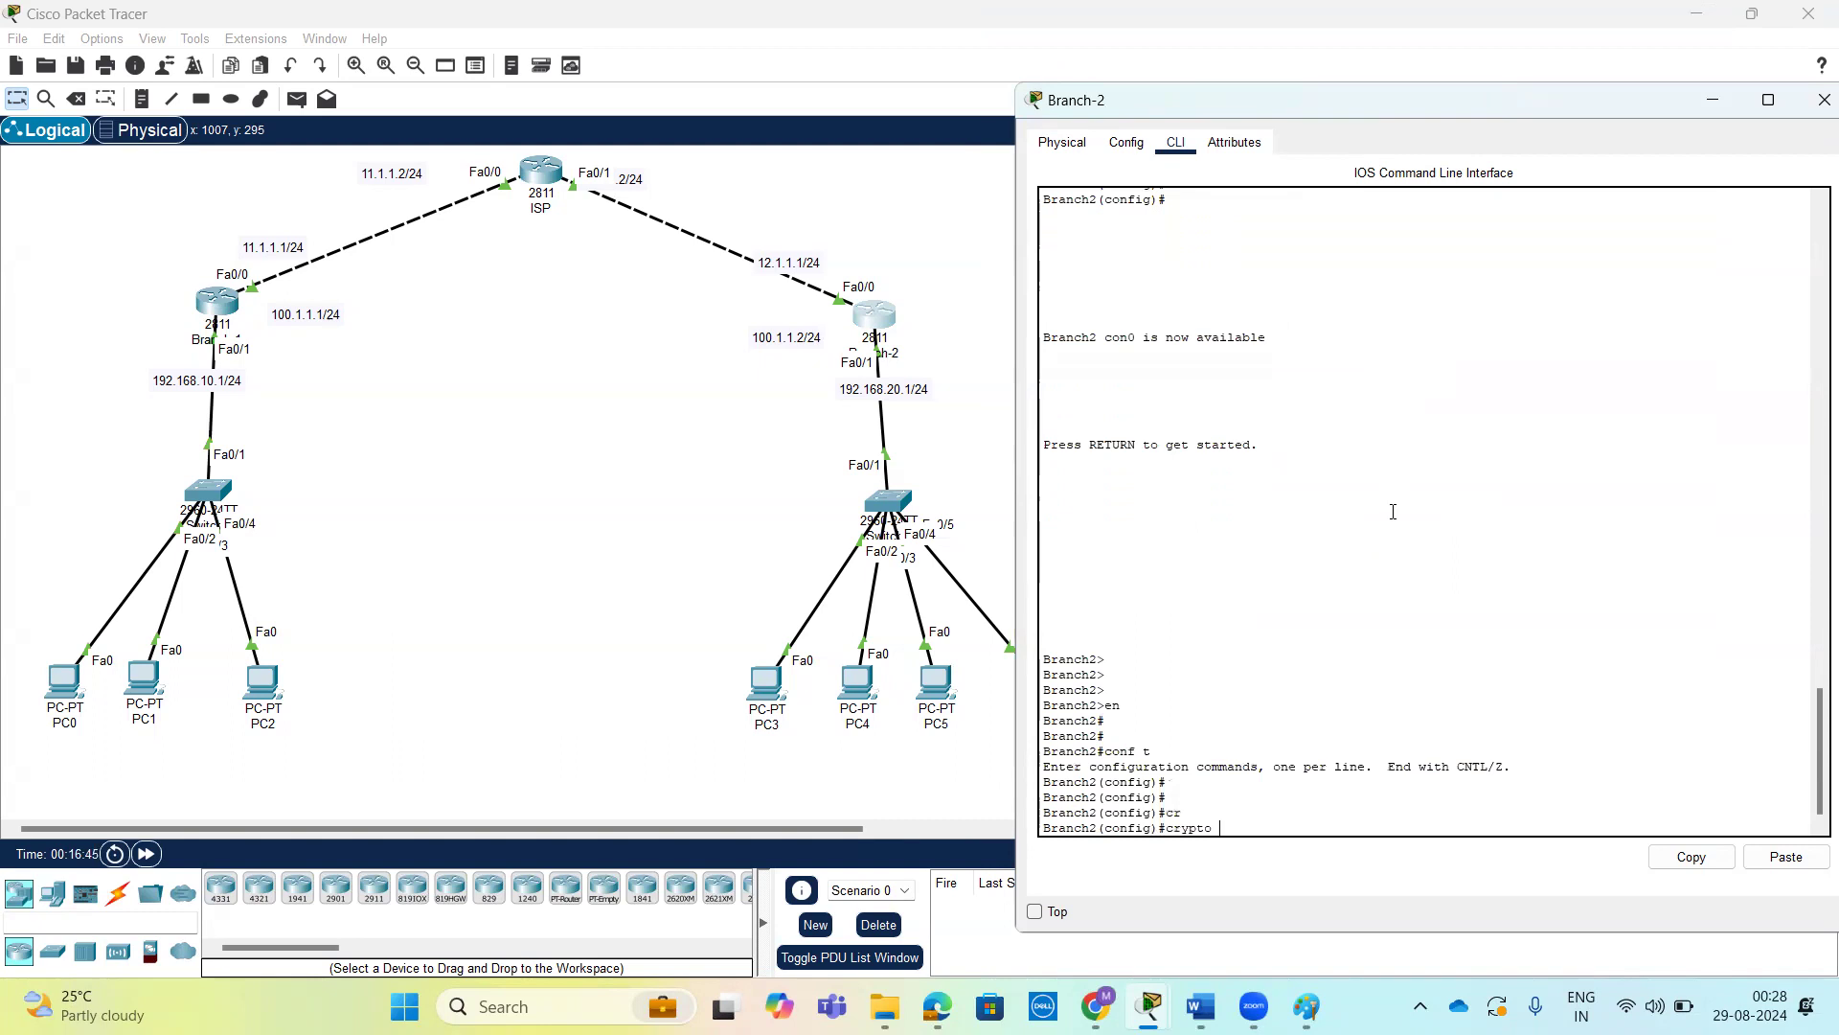
type("?")
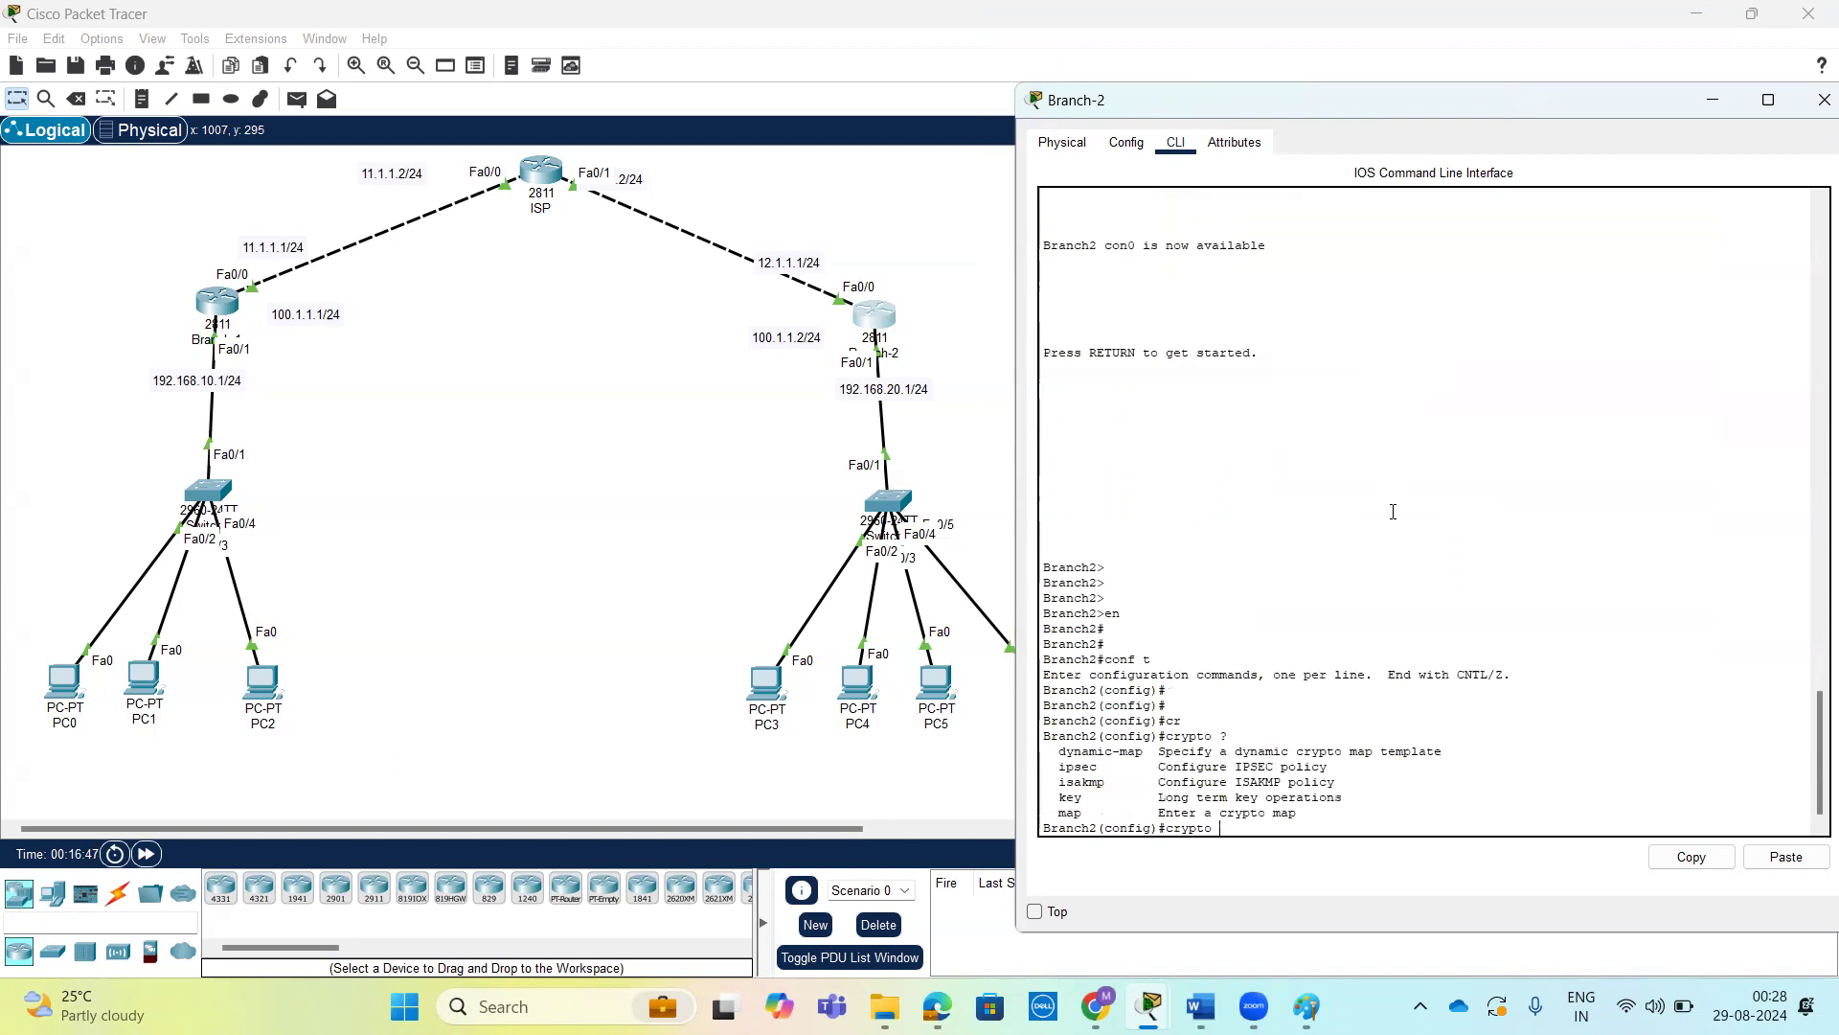
type("is")
key("Tab")
type("?")
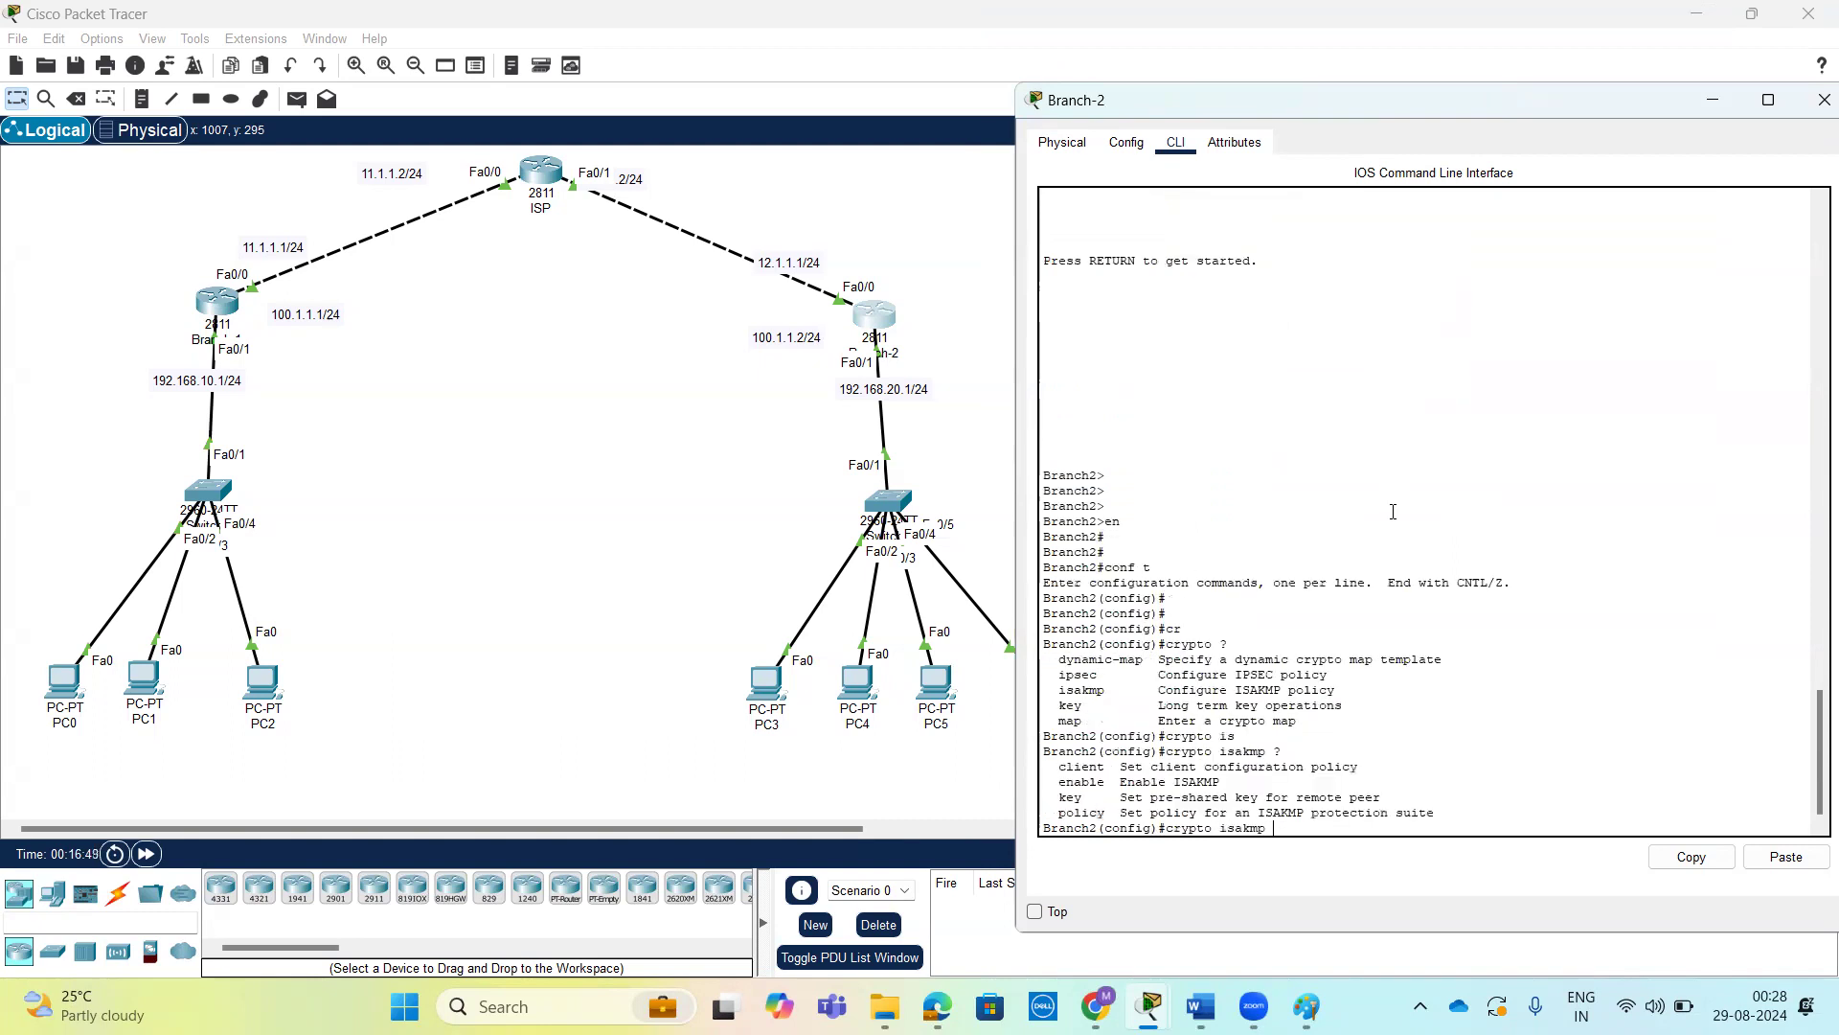
type("e")
key("Tab")
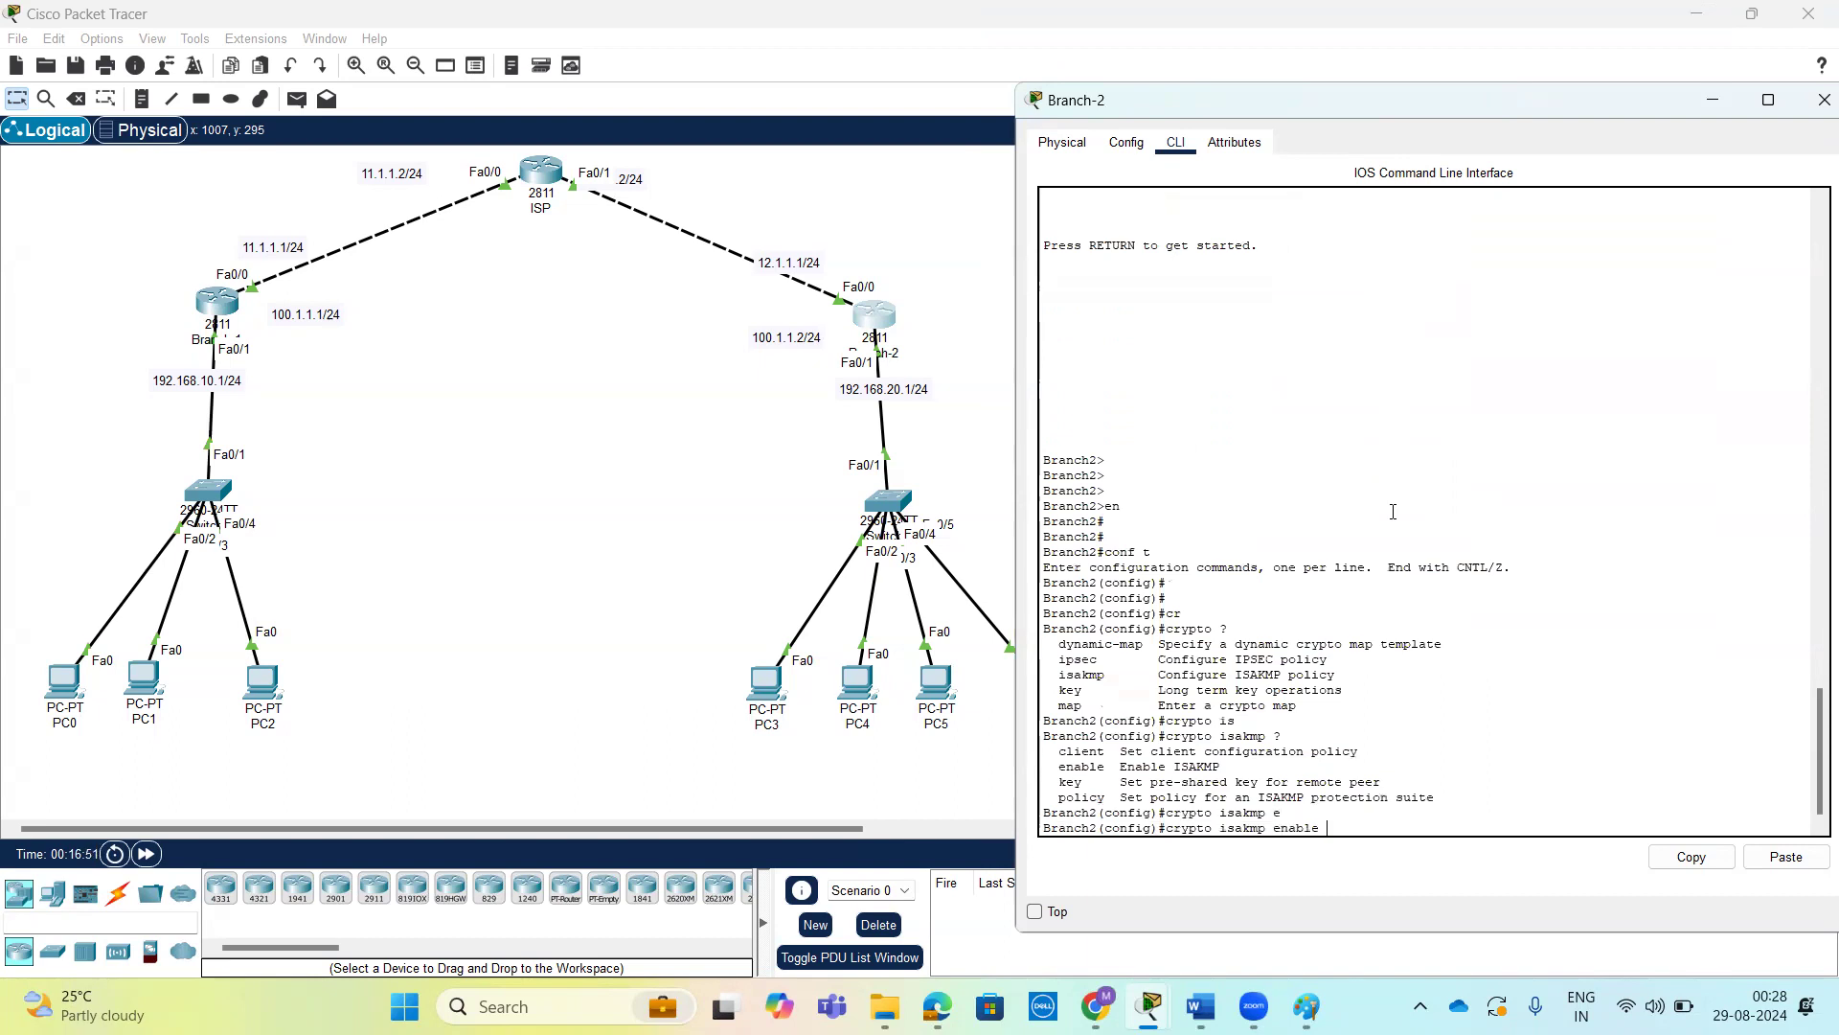
key("Return")
key("Return")
key("Return")
key("Return")
key("Return")
Prepare the crypto isakmp policy command on Branch-2 with priority 10, reviewing the permitted priority range.
type("ch2(config)#c")
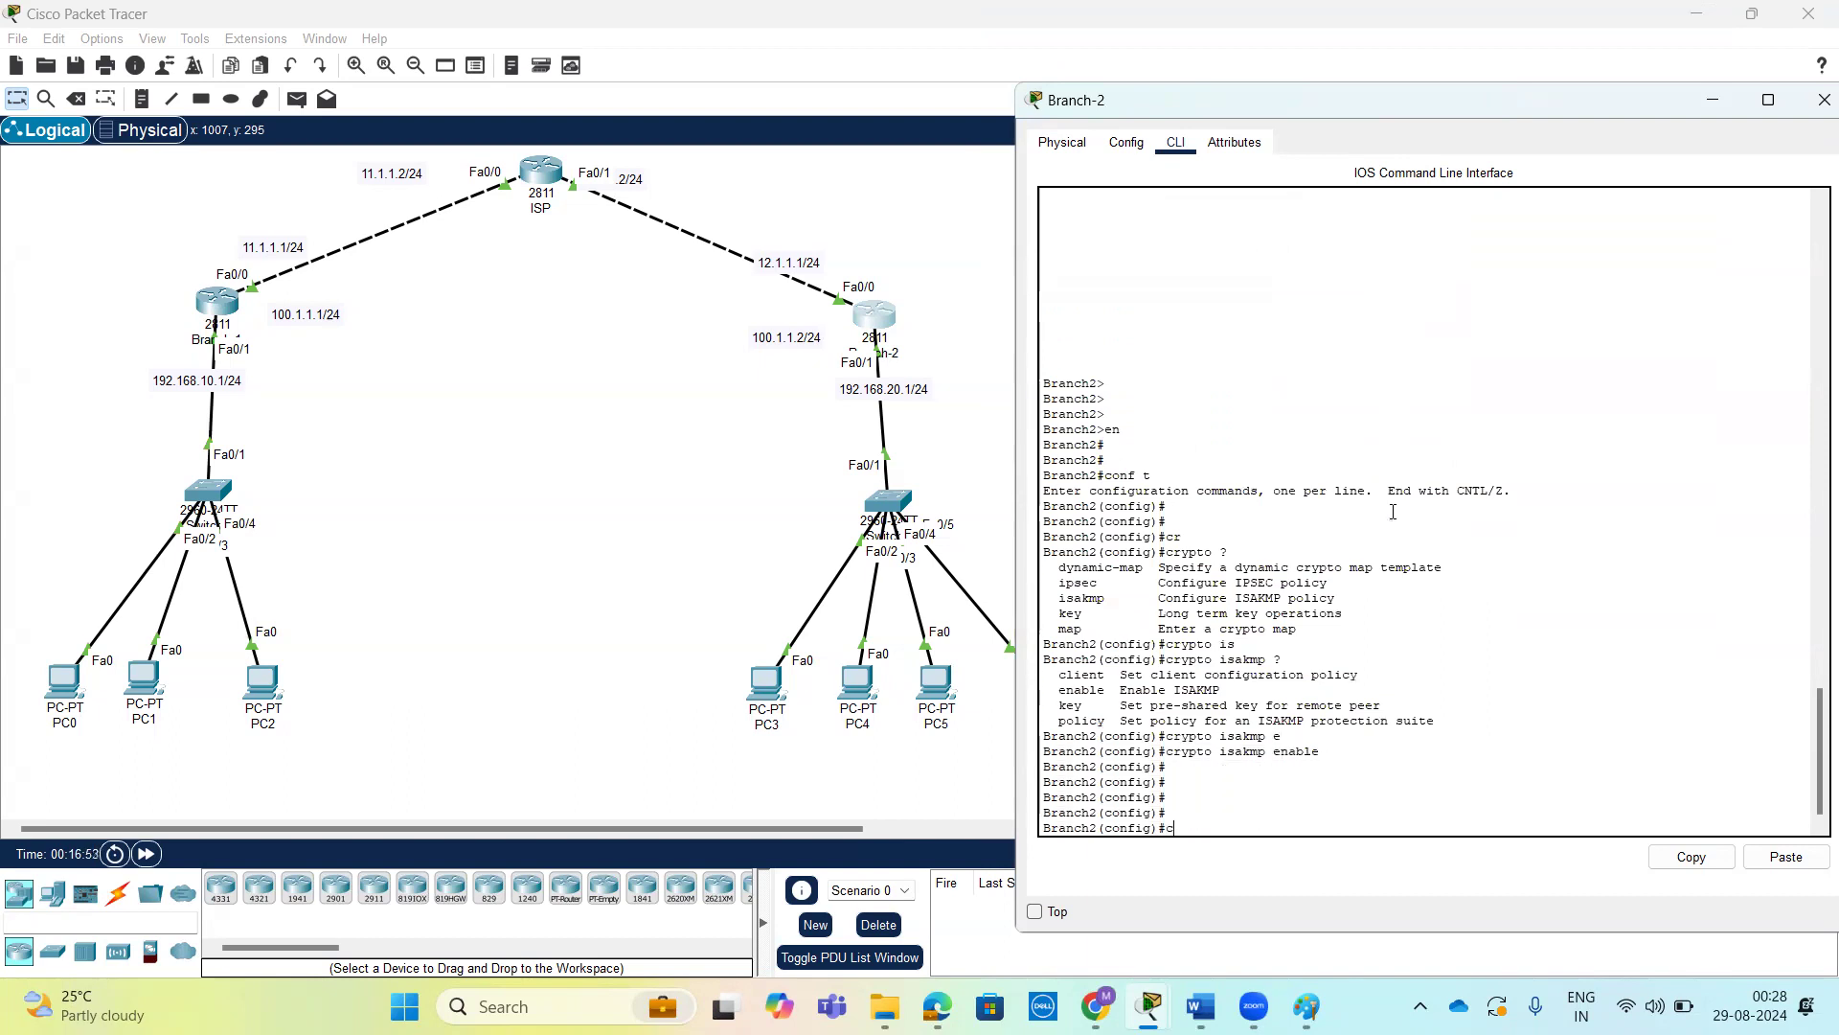
type("r")
key("Tab")
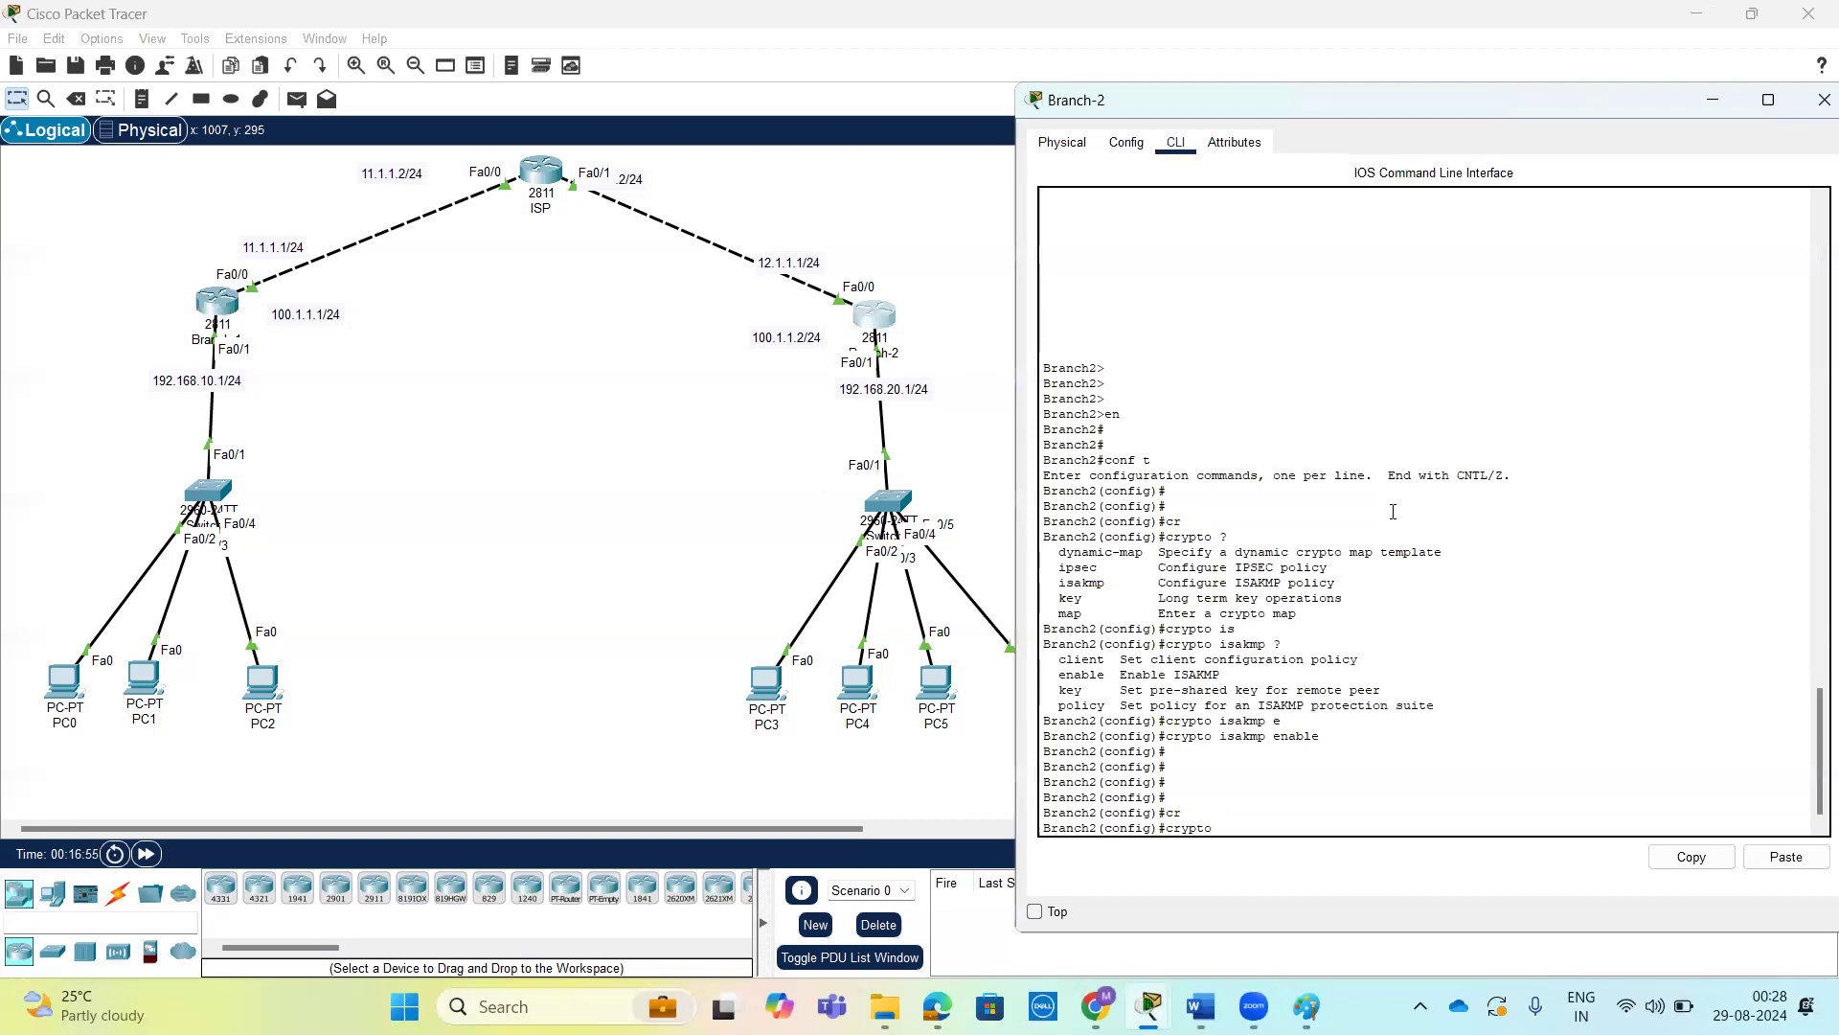
type("?is")
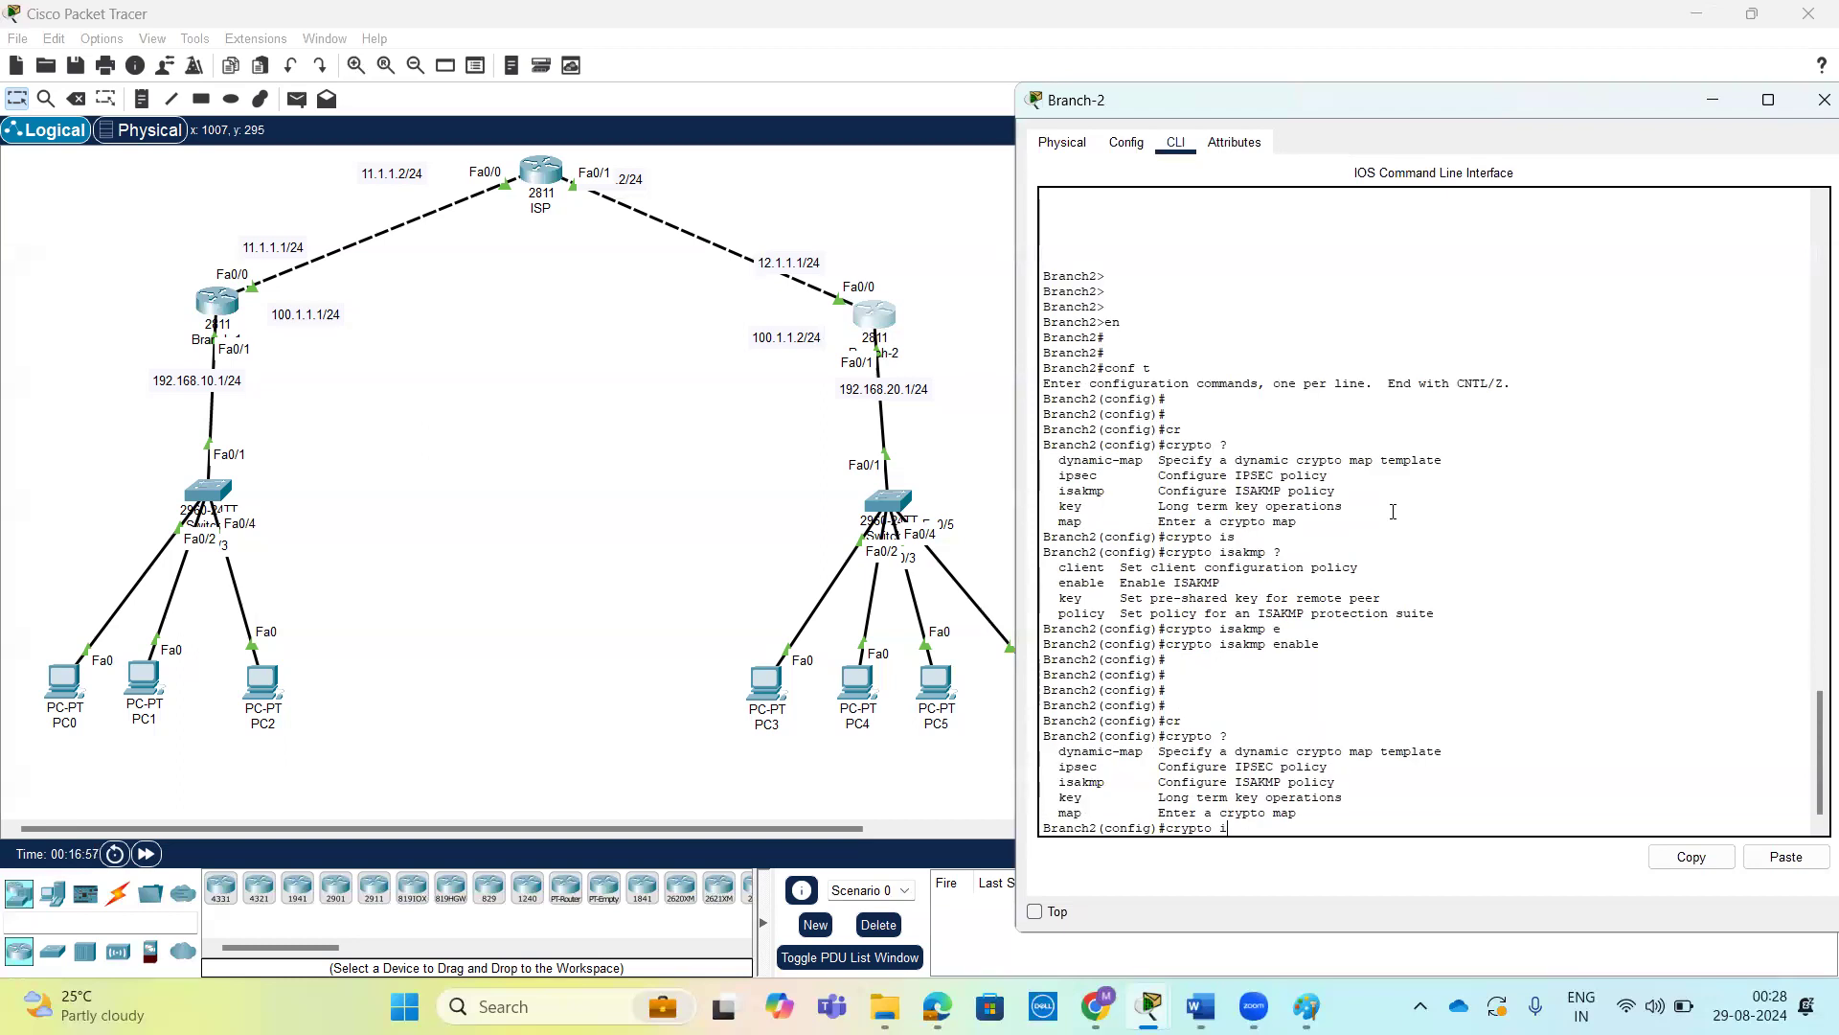
key("Tab")
type("?")
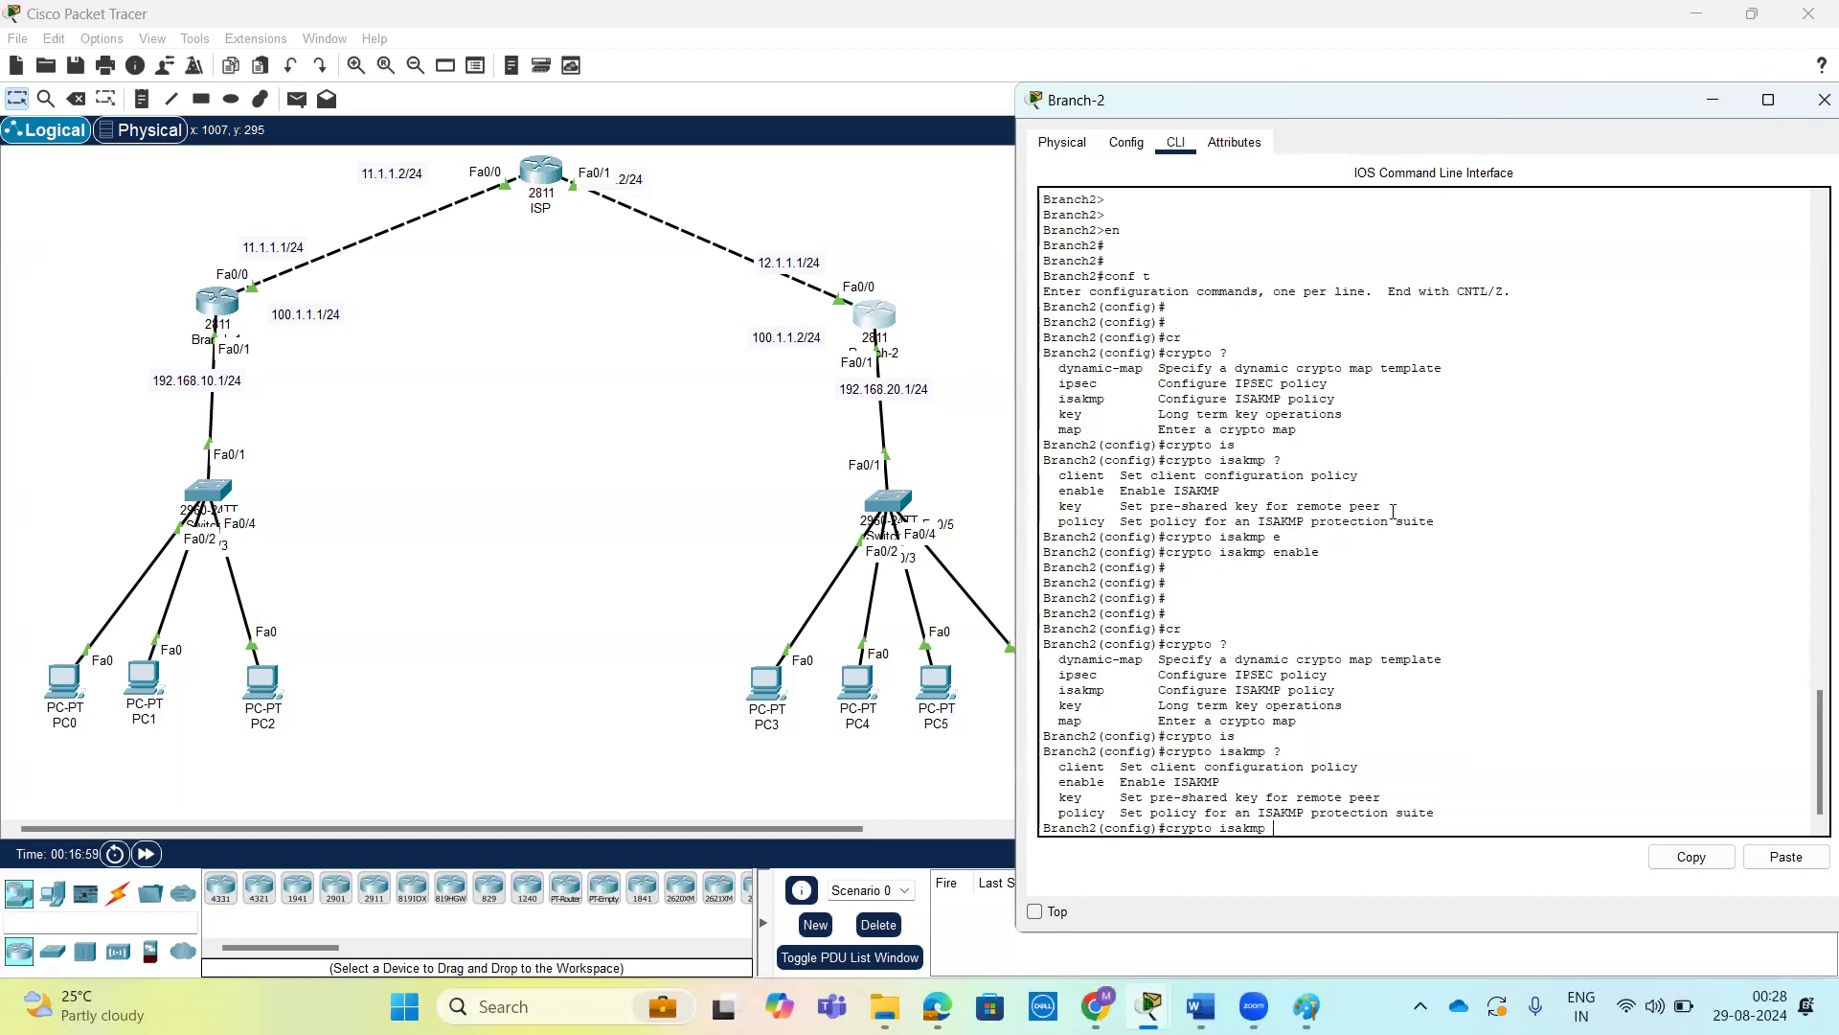
type("p")
key("Tab")
type("?")
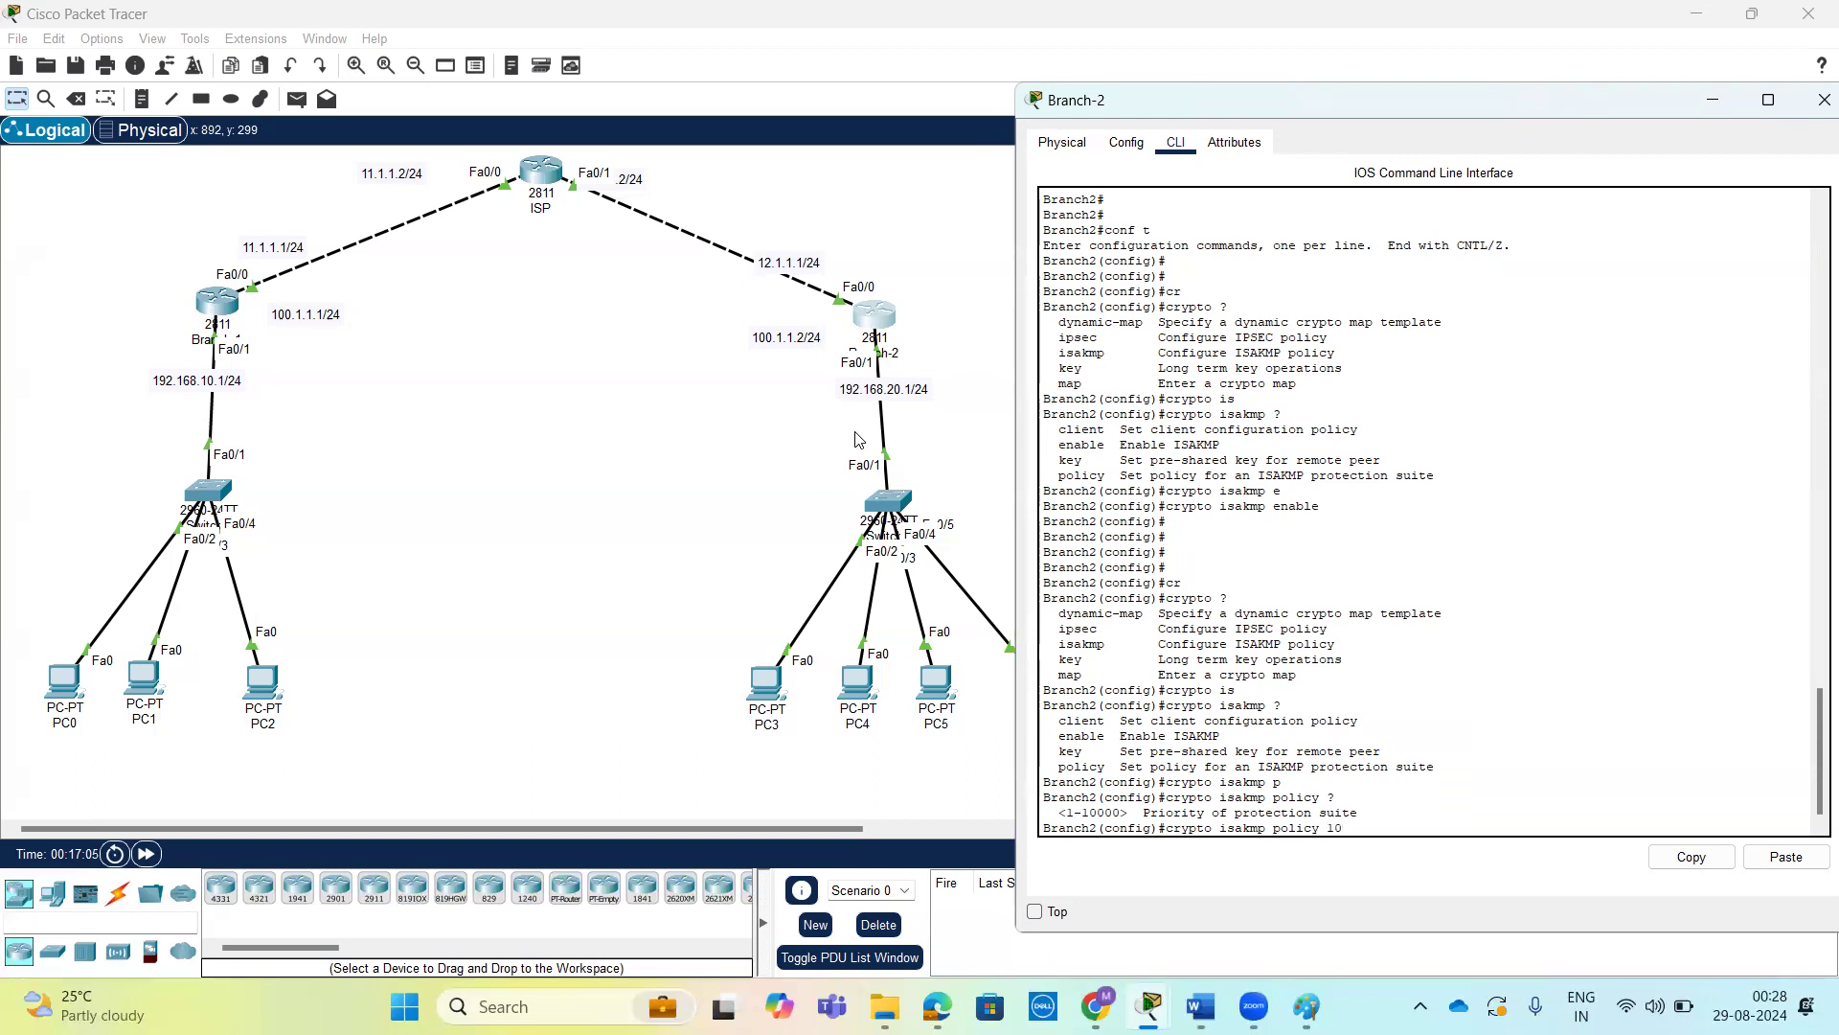
Check the policy priority on Branch-1 and create ISAKMP policy 10 on Branch-2.
left_click(207, 303)
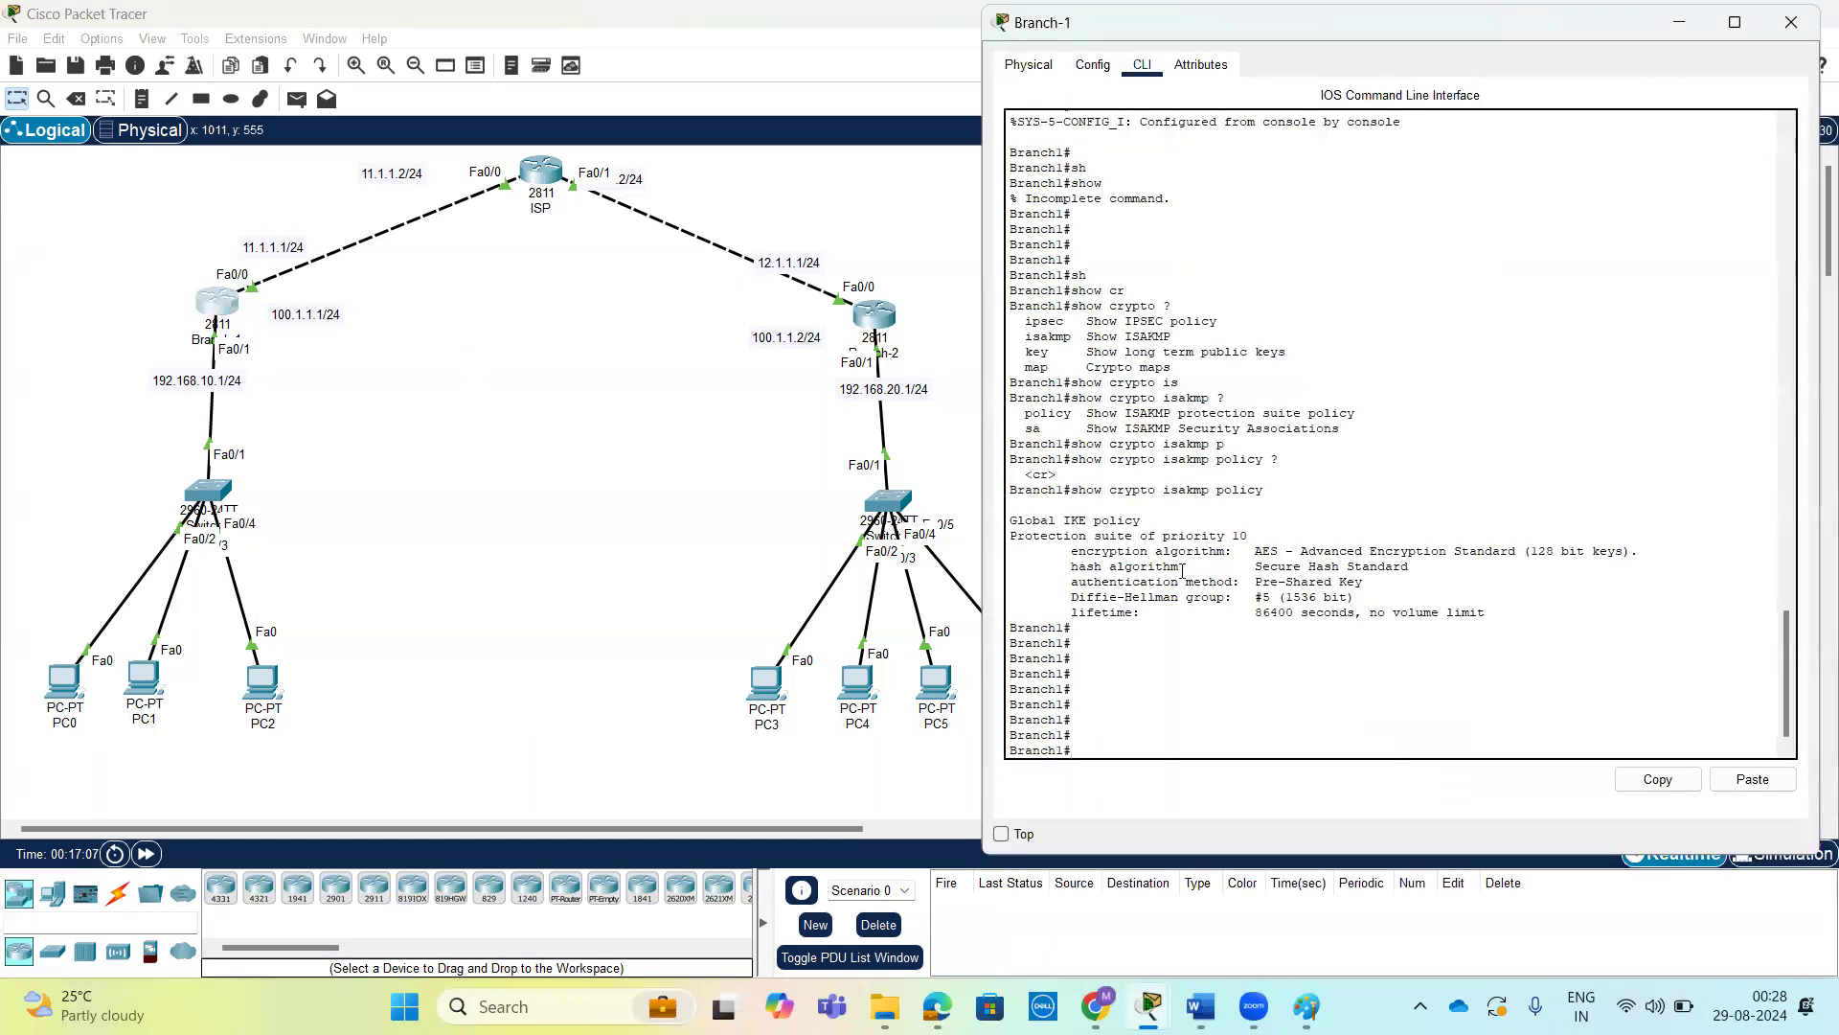
left_click_drag(1238, 536, 1248, 536)
left_click(879, 323)
key("Return")
key("Return")
key("Return")
key("Return")
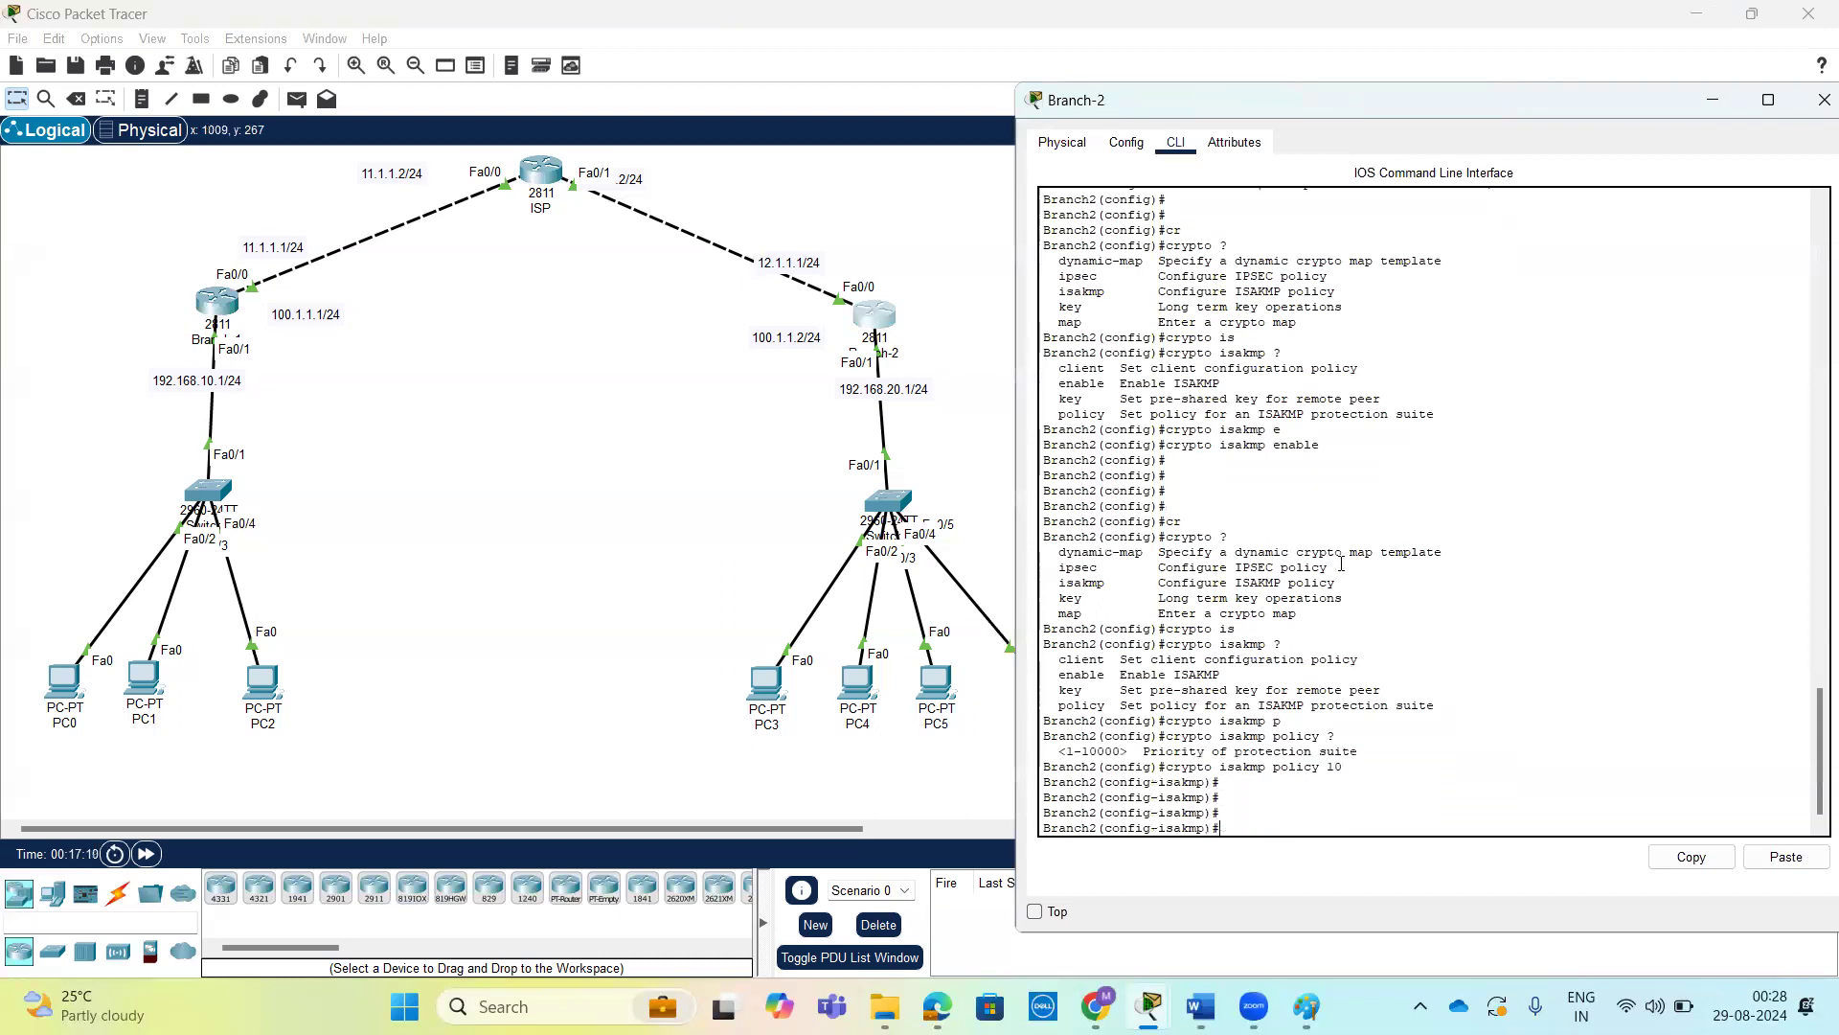
Set the authentication method of Branch-2's ISAKMP policy 10 to pre-share.
type("?")
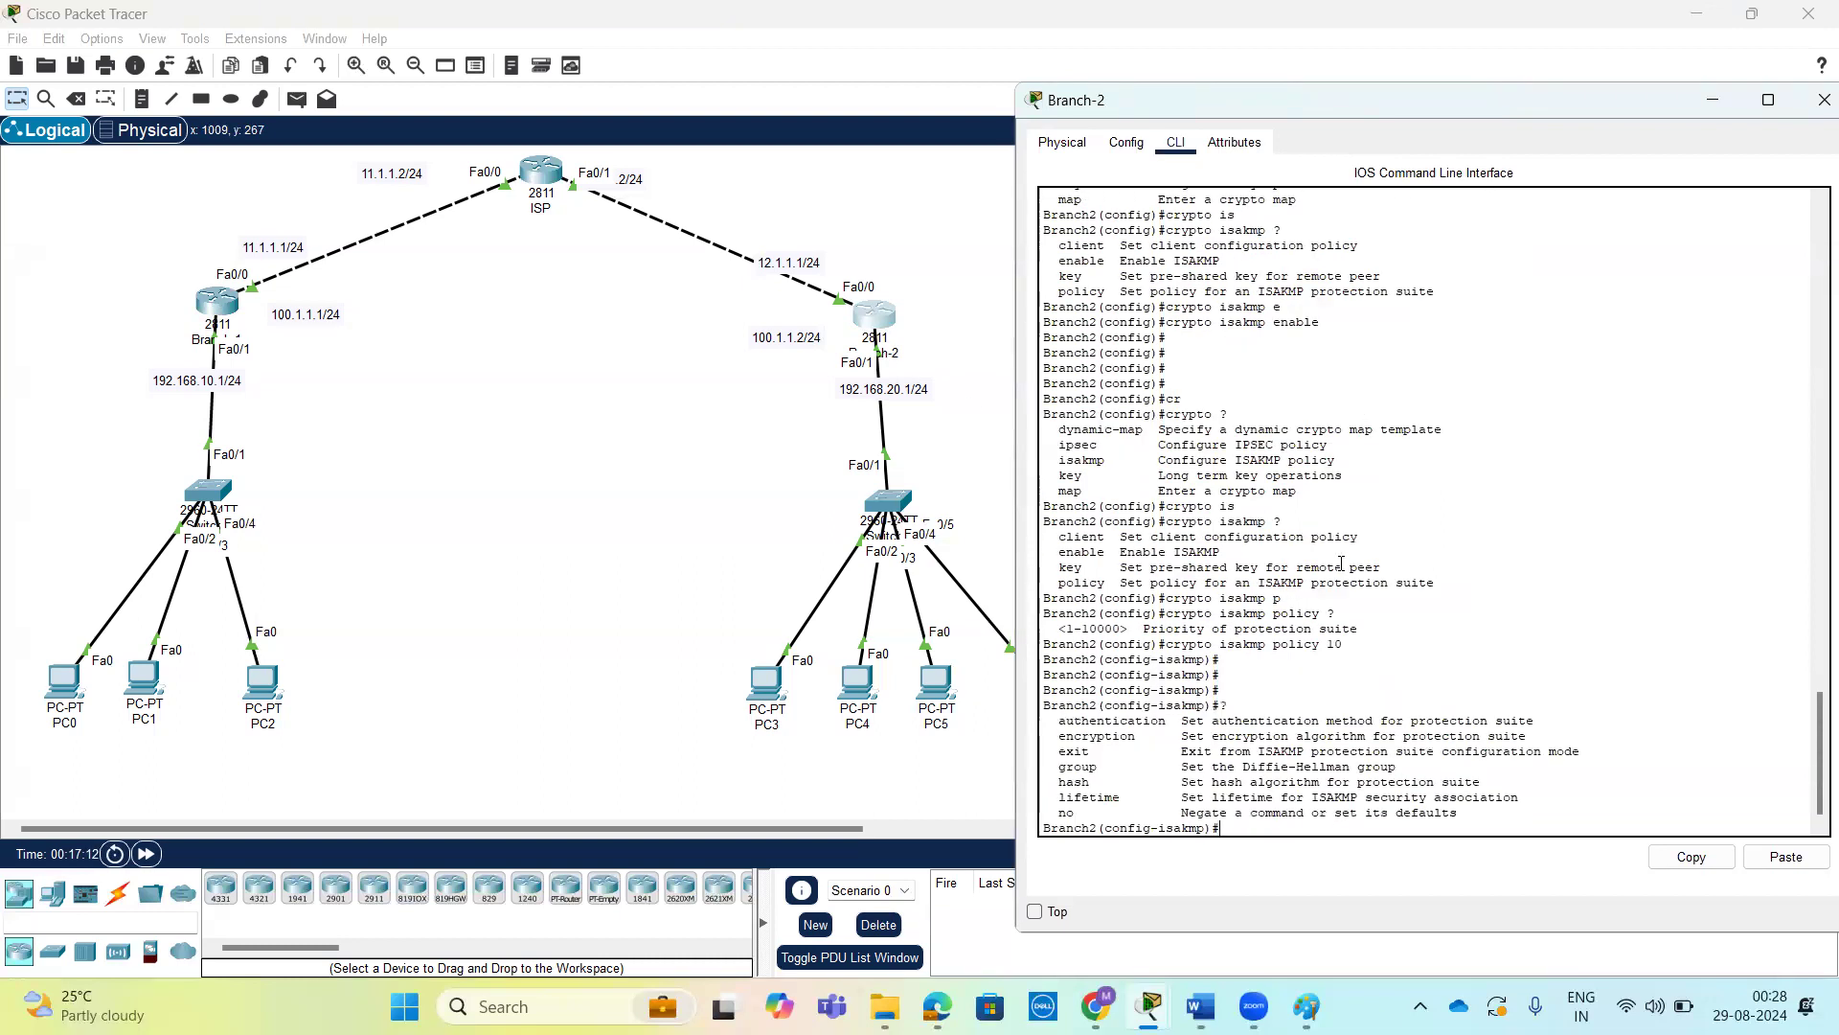
type("au")
key("Tab")
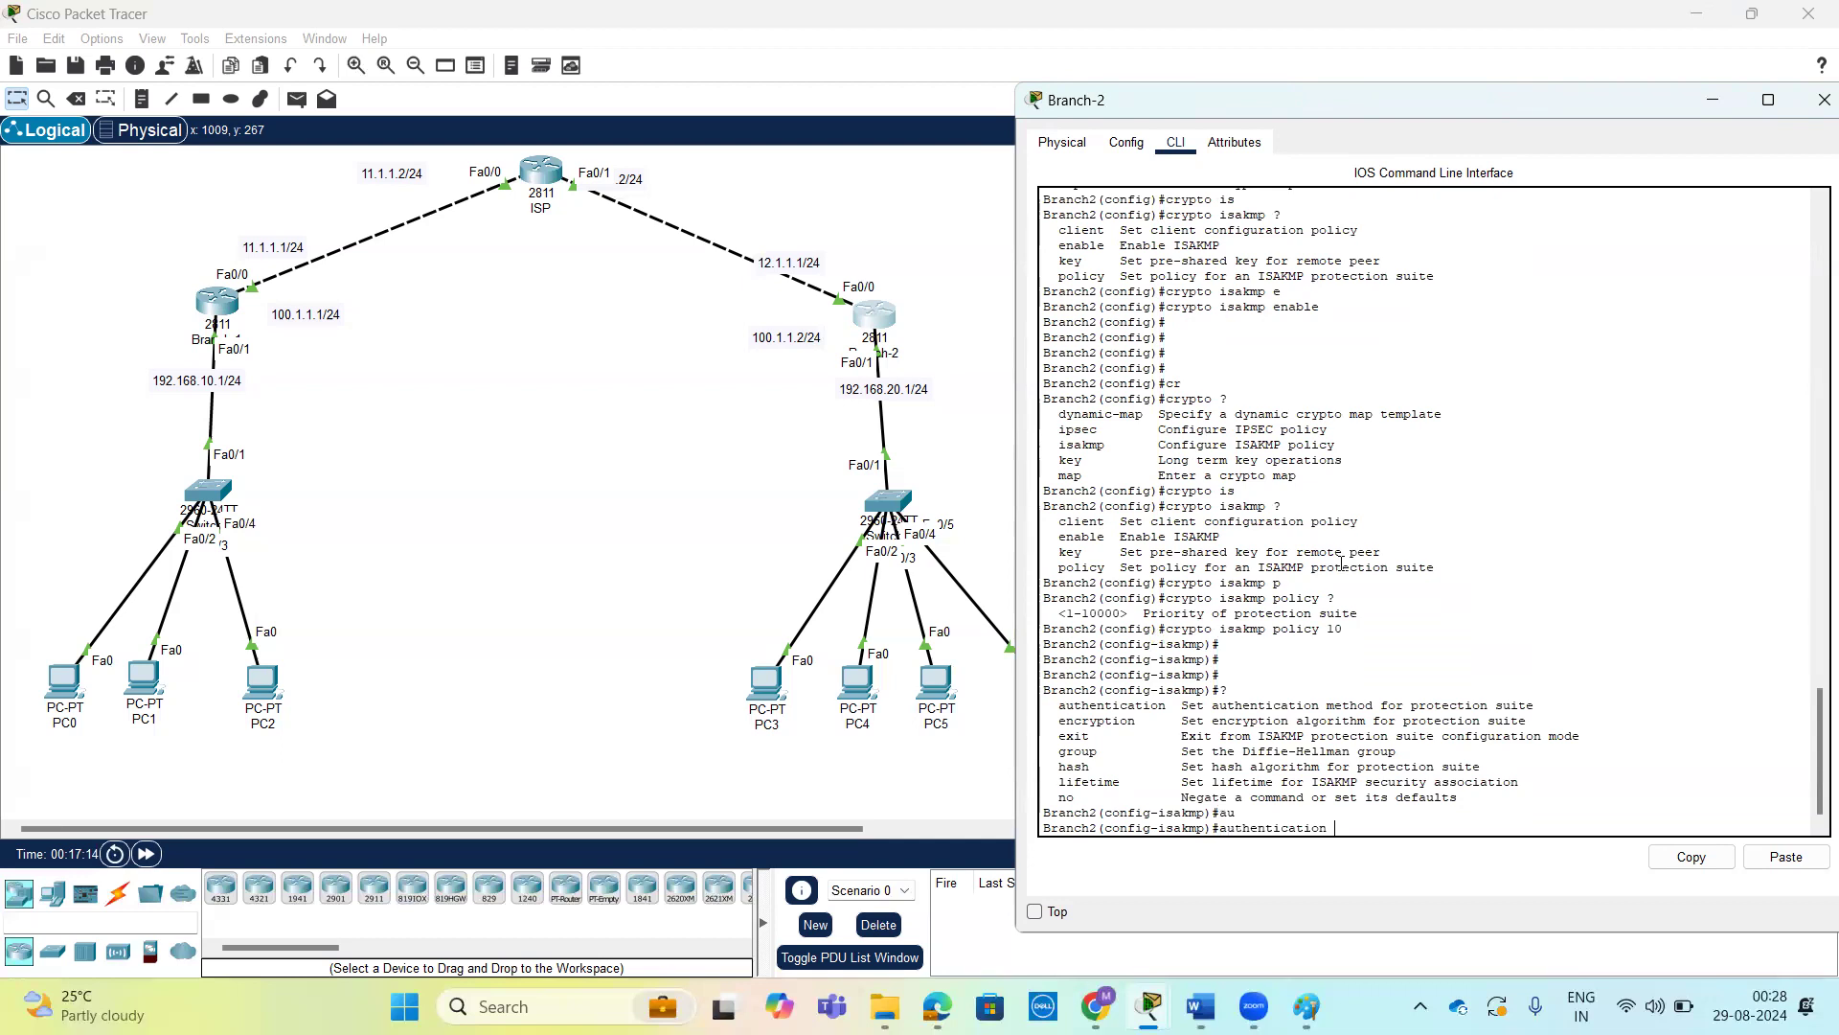
type("?")
type("p")
key("Tab")
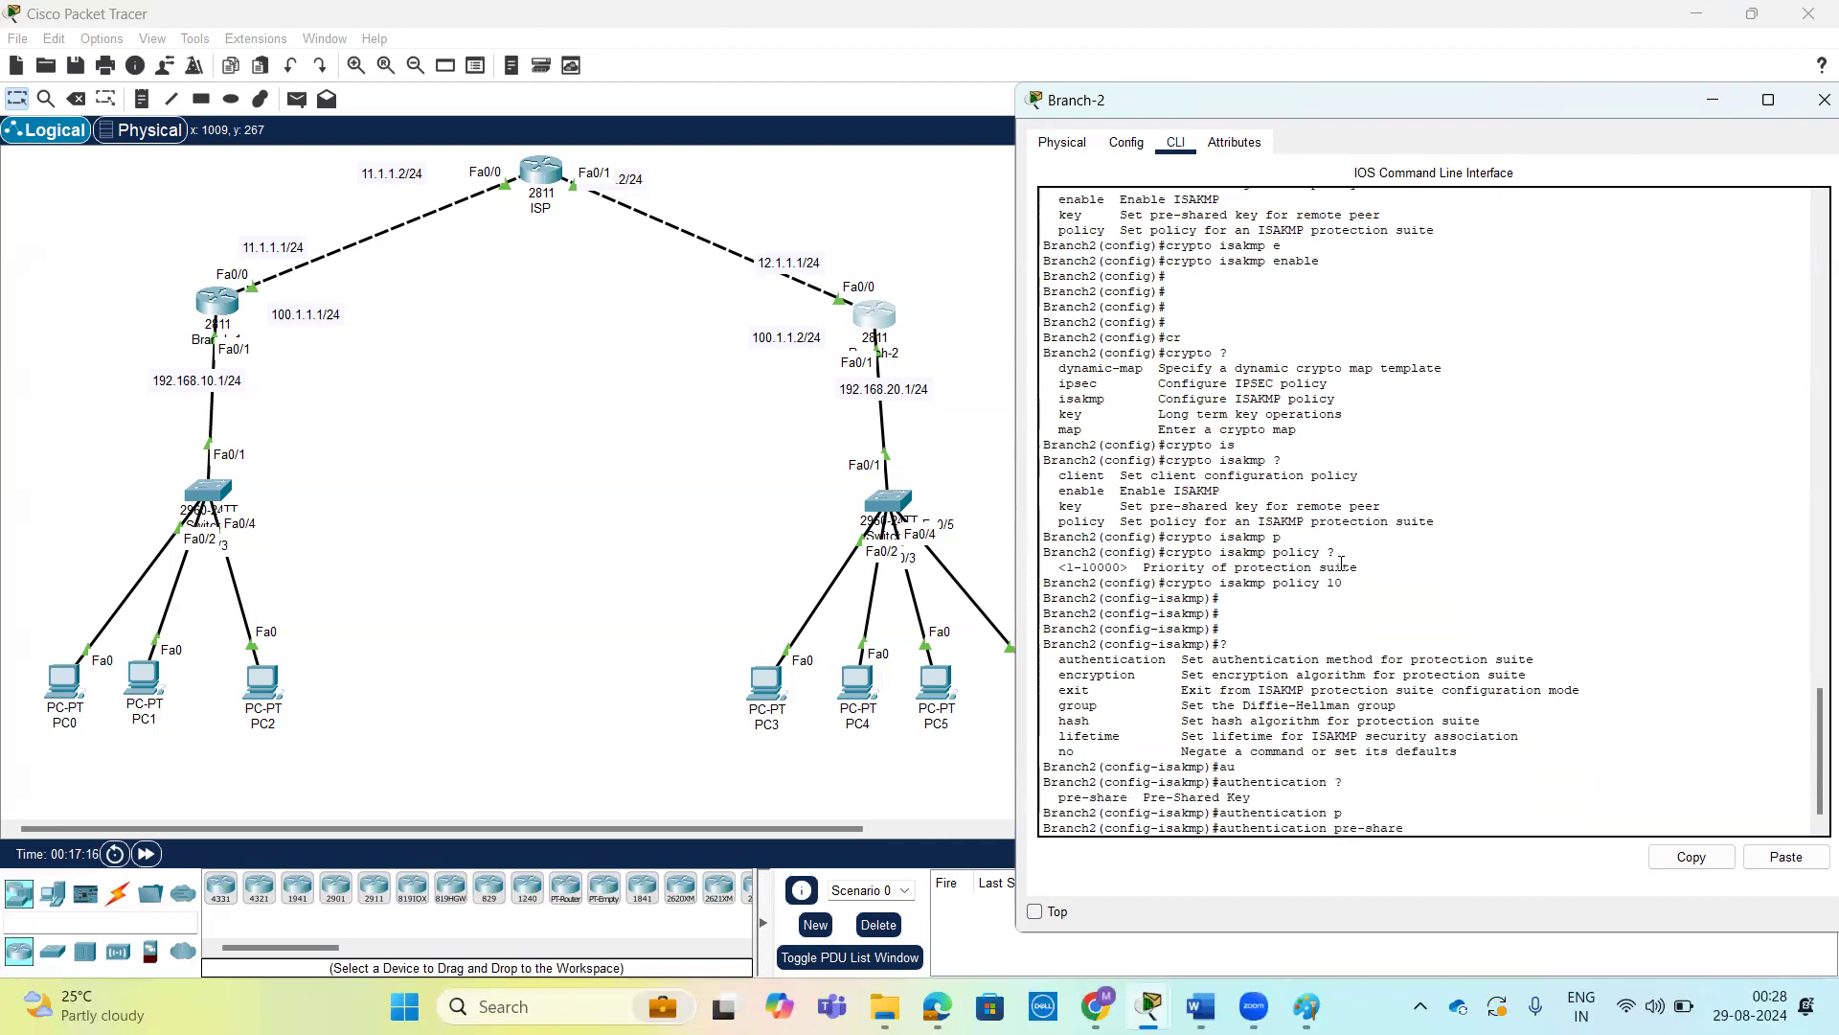
key("Return")
key("Return")
key("Return")
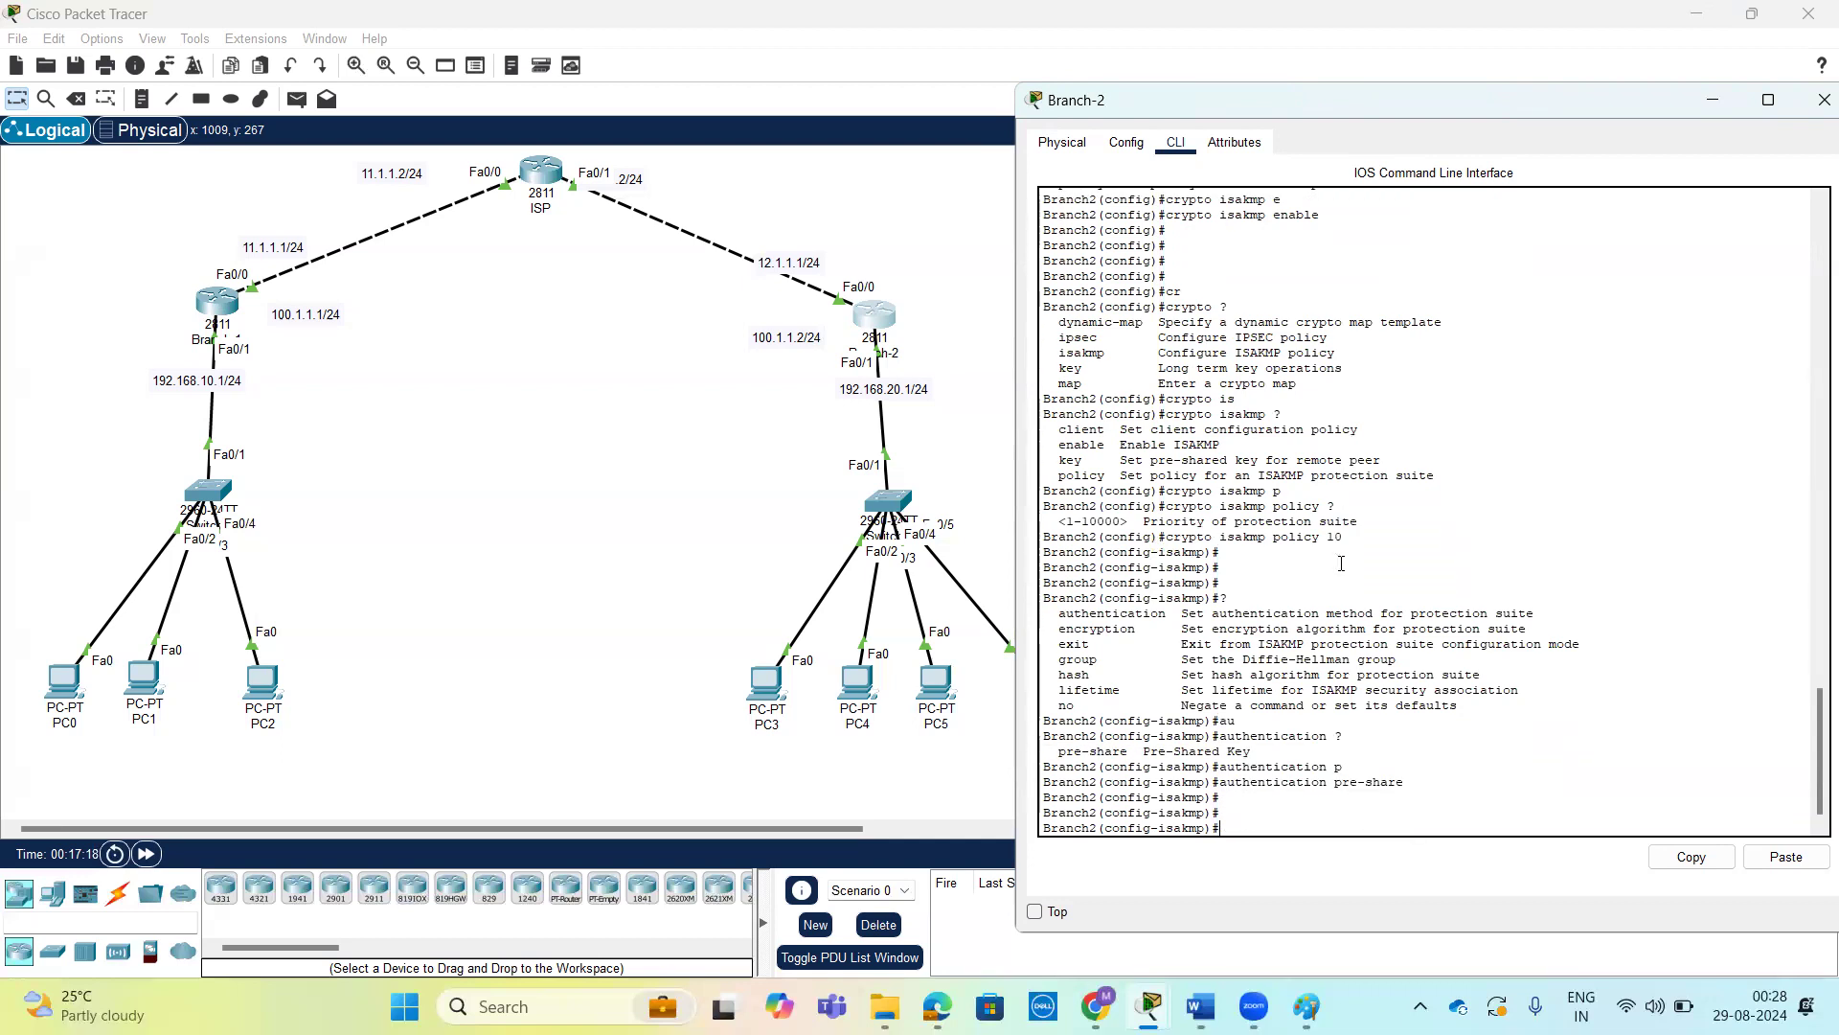
Prepare the encryption aes command for Branch-2's ISAKMP policy 10 and review the available key lengths.
type("?")
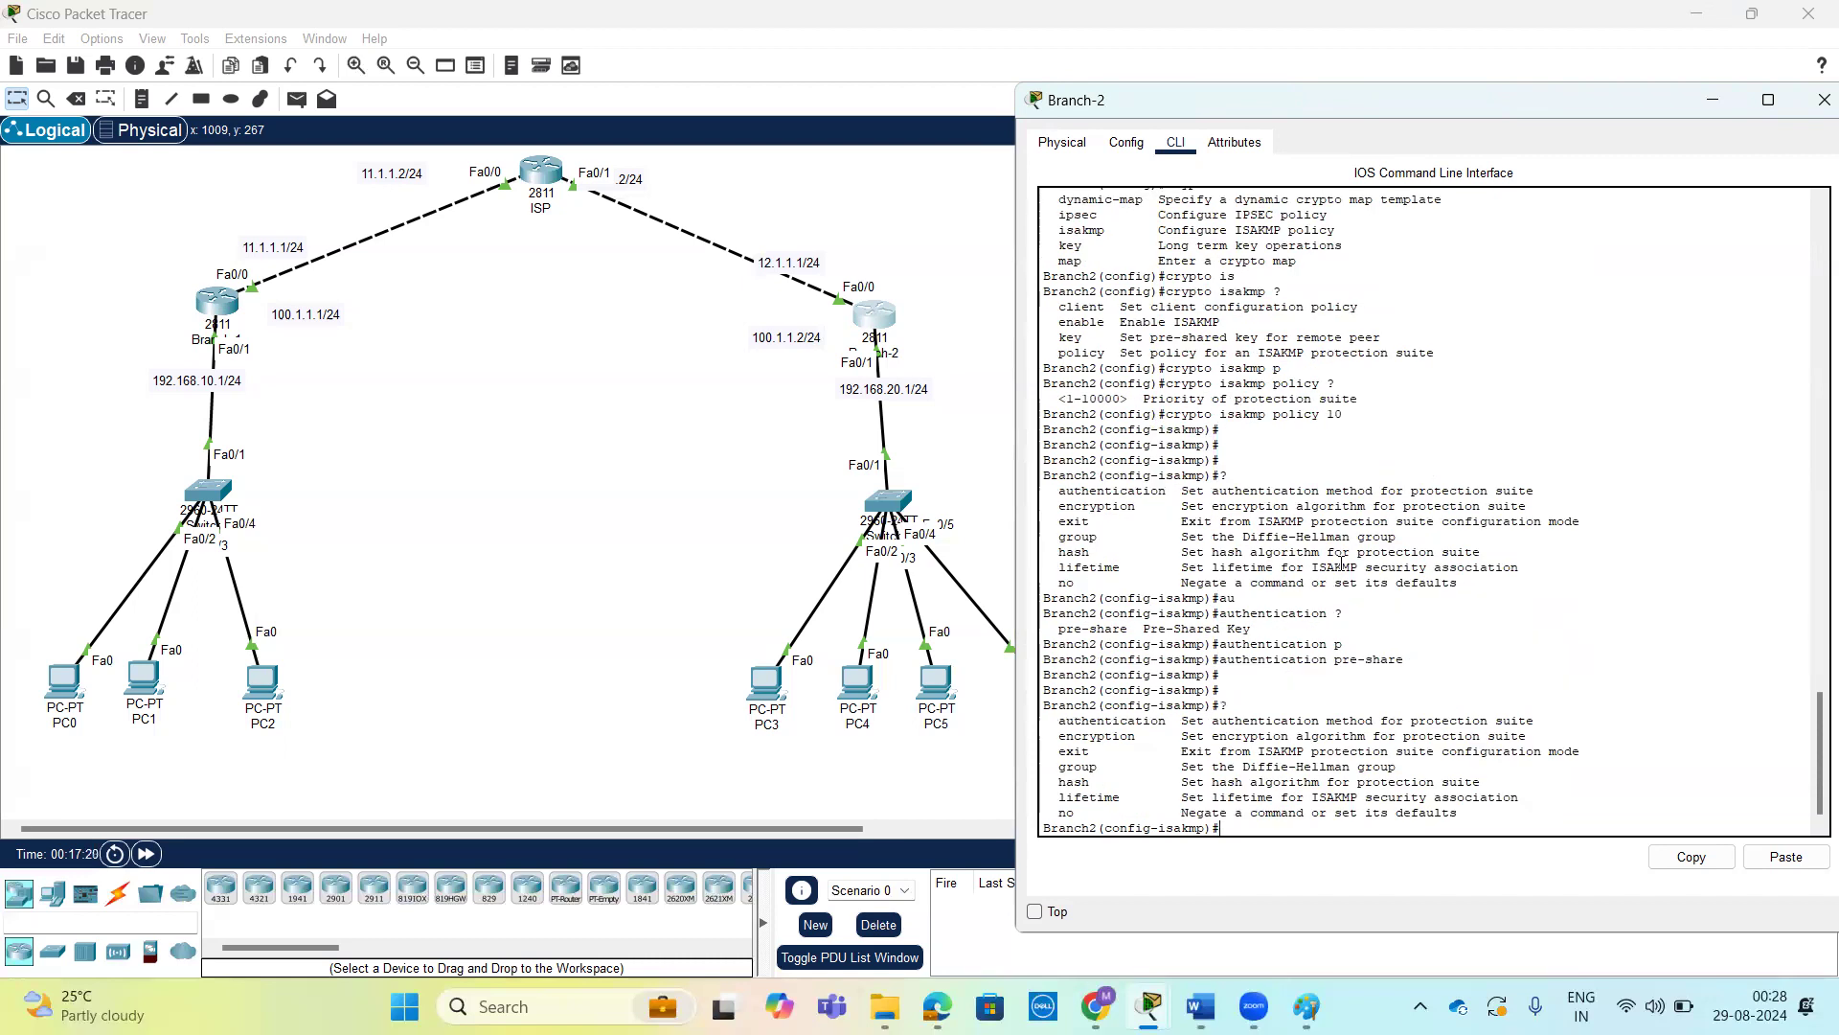
type("e")
key("Tab")
type("n")
key("Tab")
type("?")
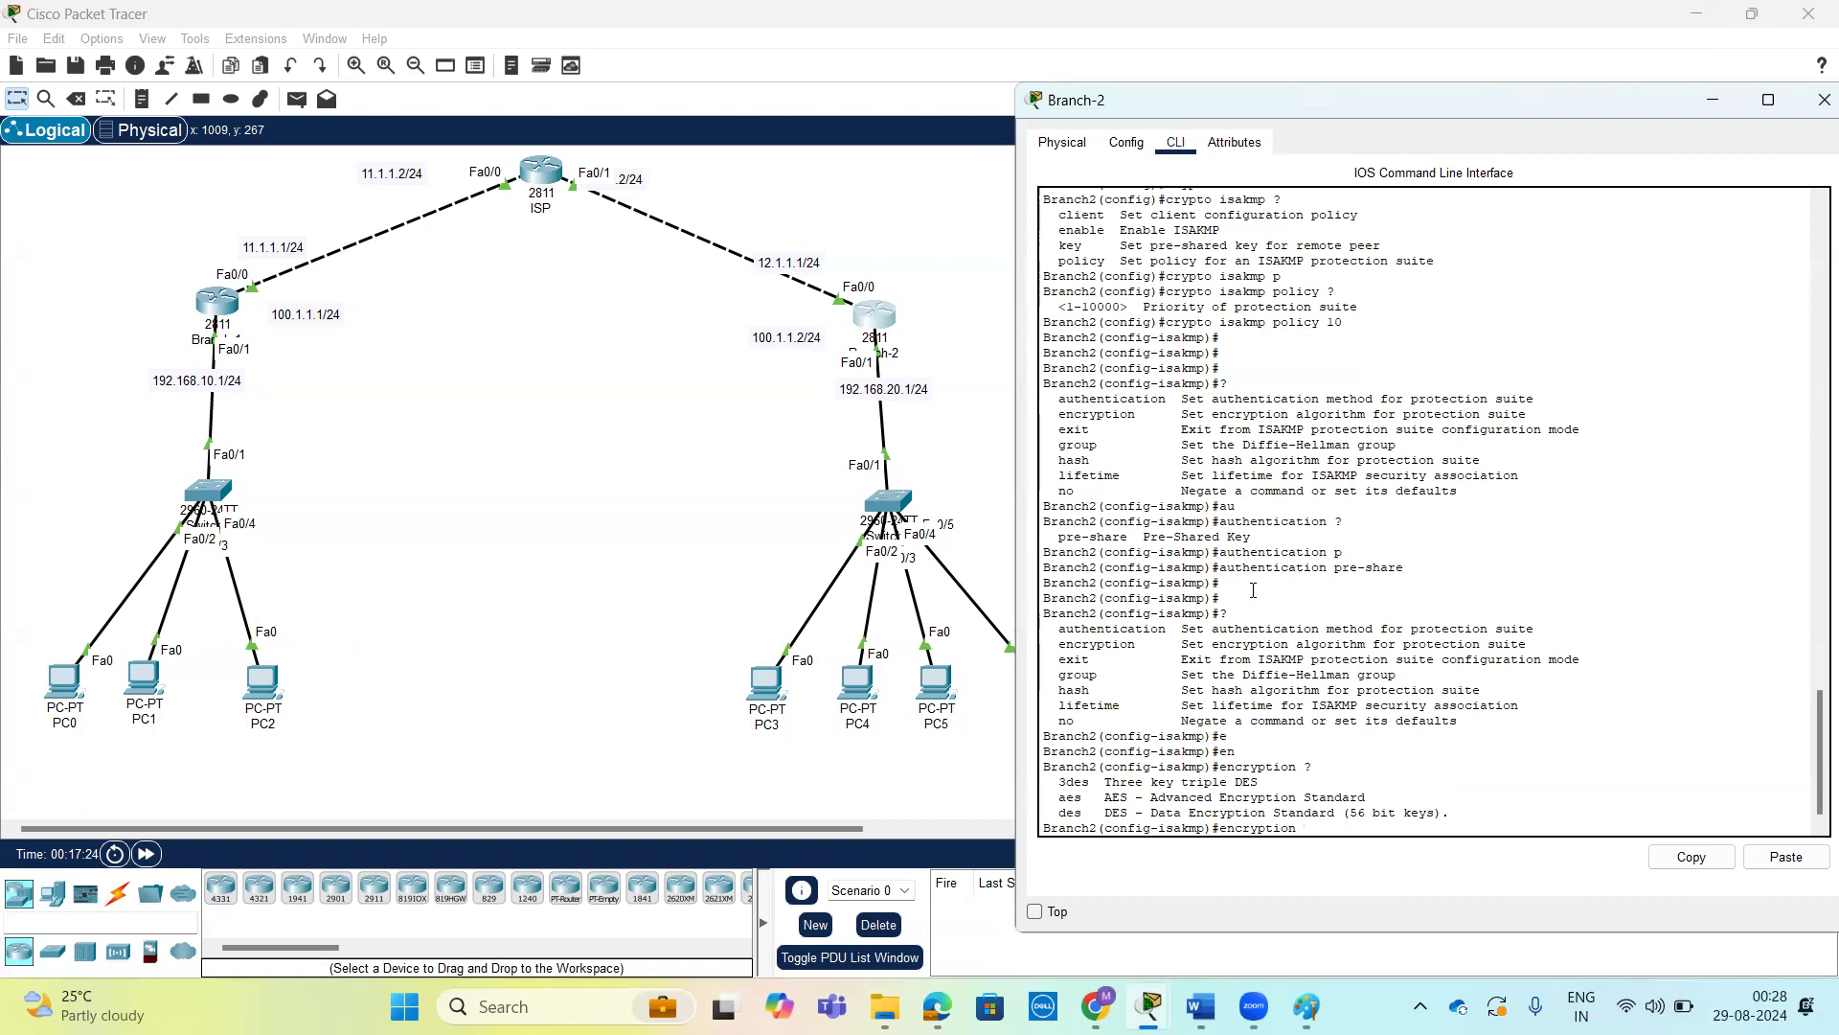
type("a")
key("Tab")
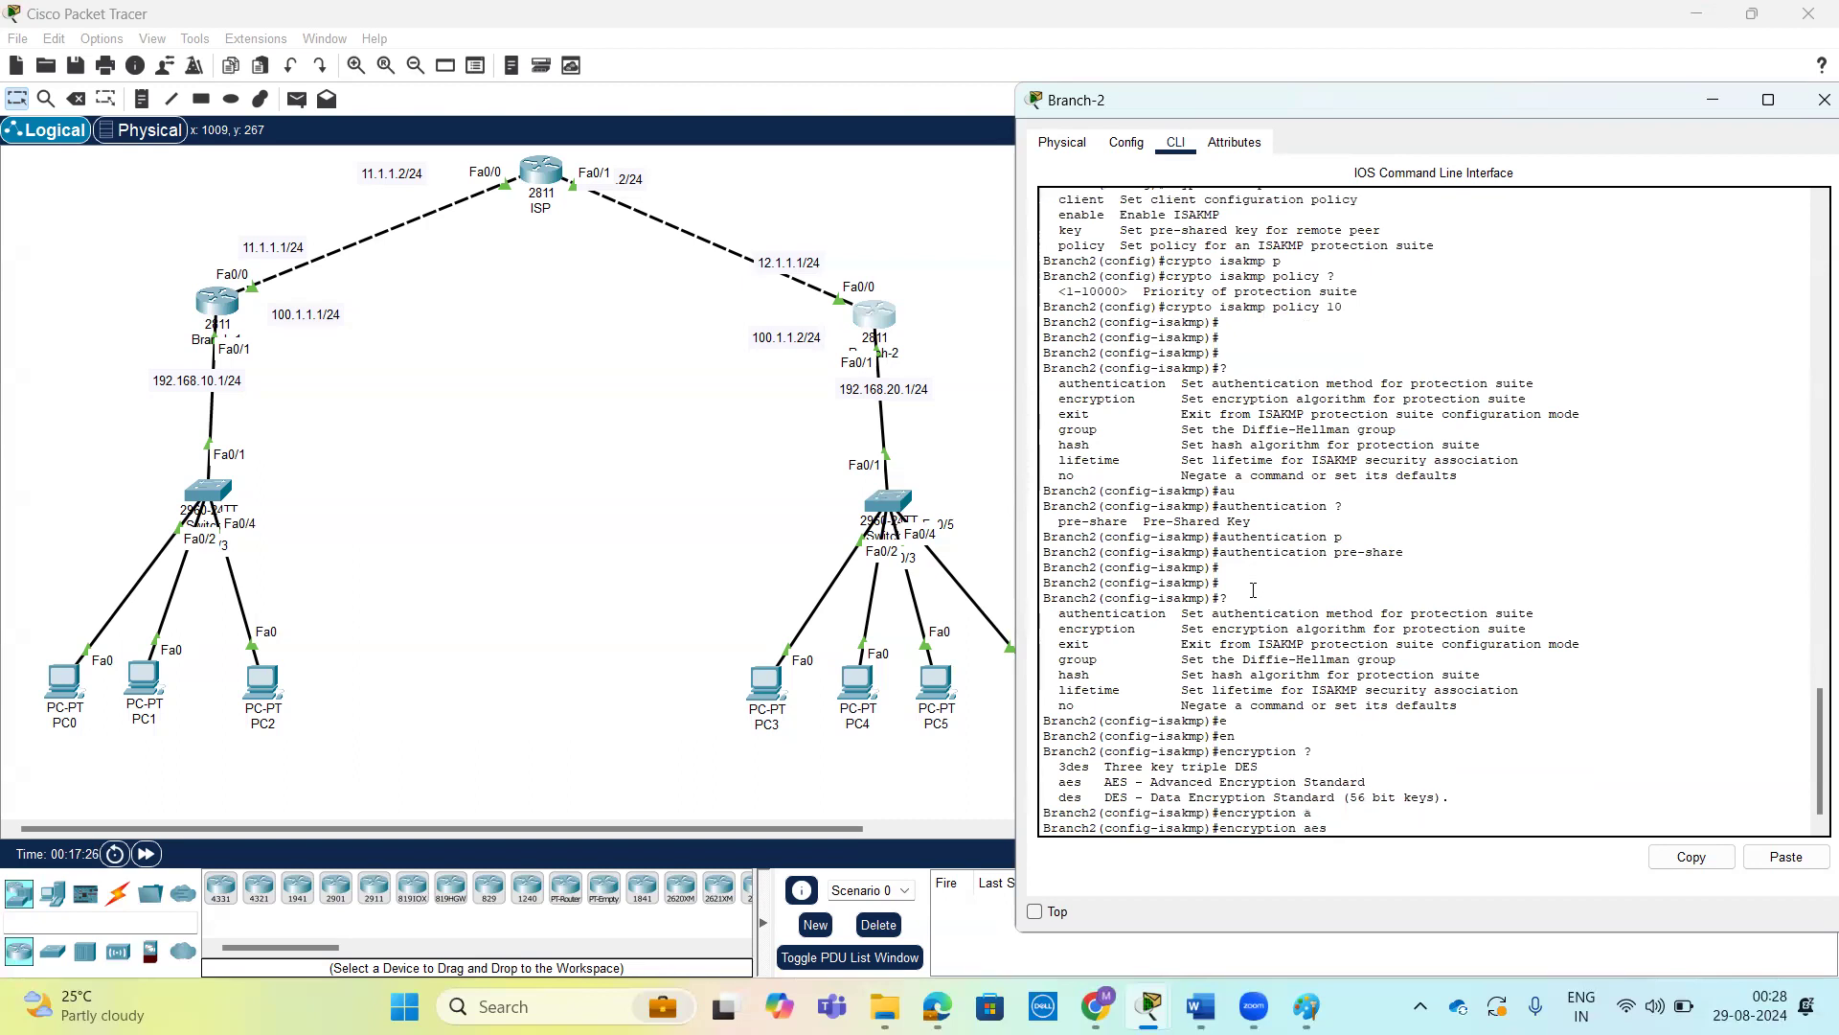
type("?")
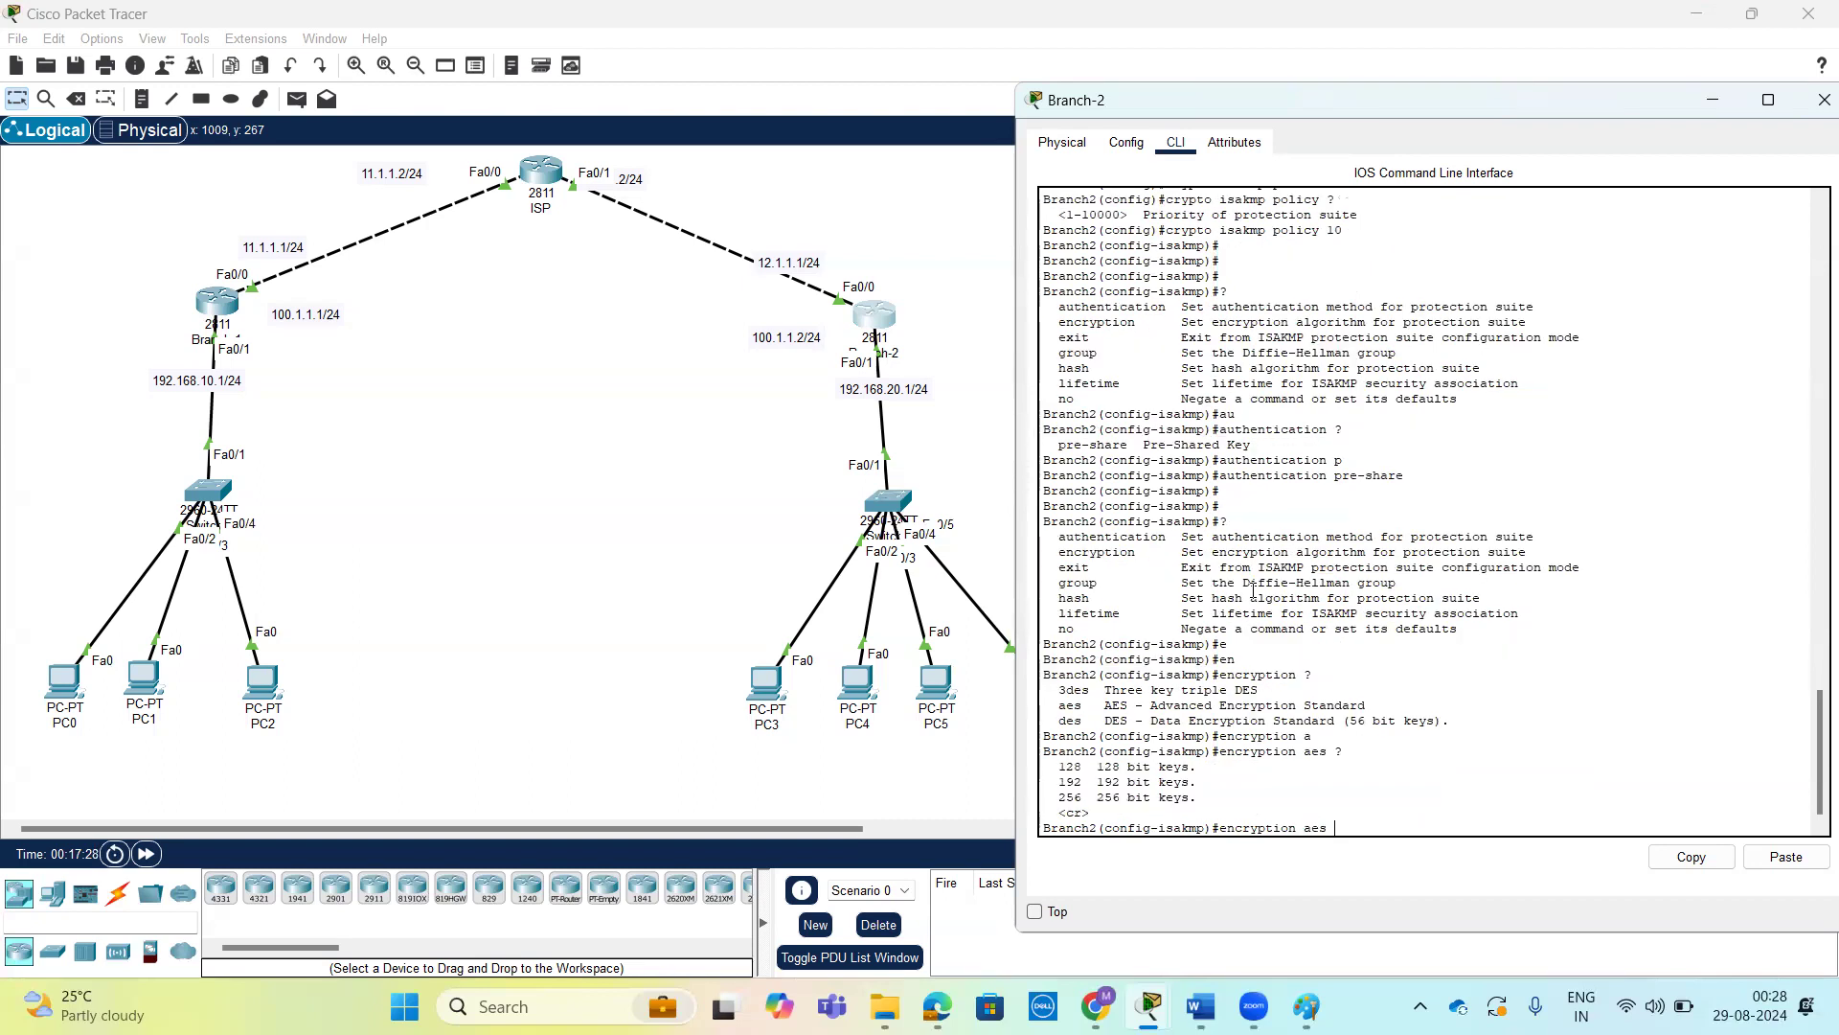
Check the AES key length in Branch-1's ISAKMP policy and apply encryption aes to Branch-2's policy 10.
double_click(1070, 766)
left_click(242, 304)
left_click(218, 302)
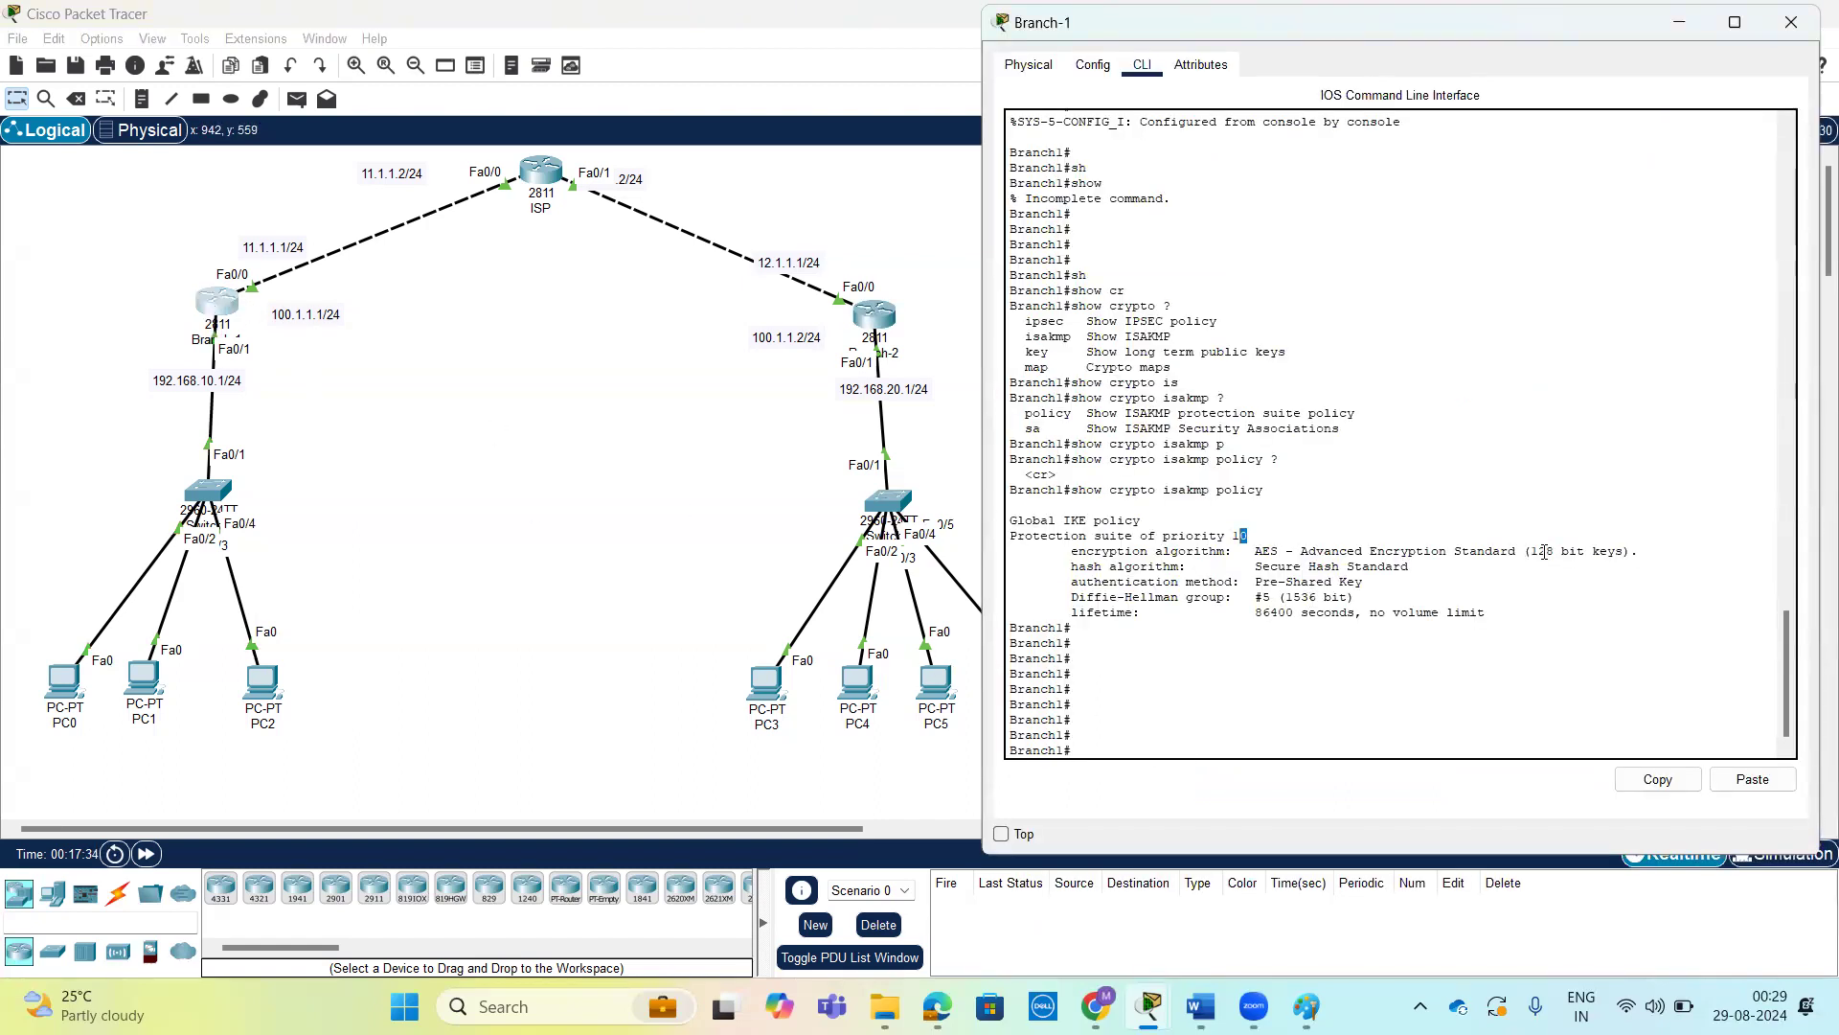
left_click_drag(1532, 551, 1620, 551)
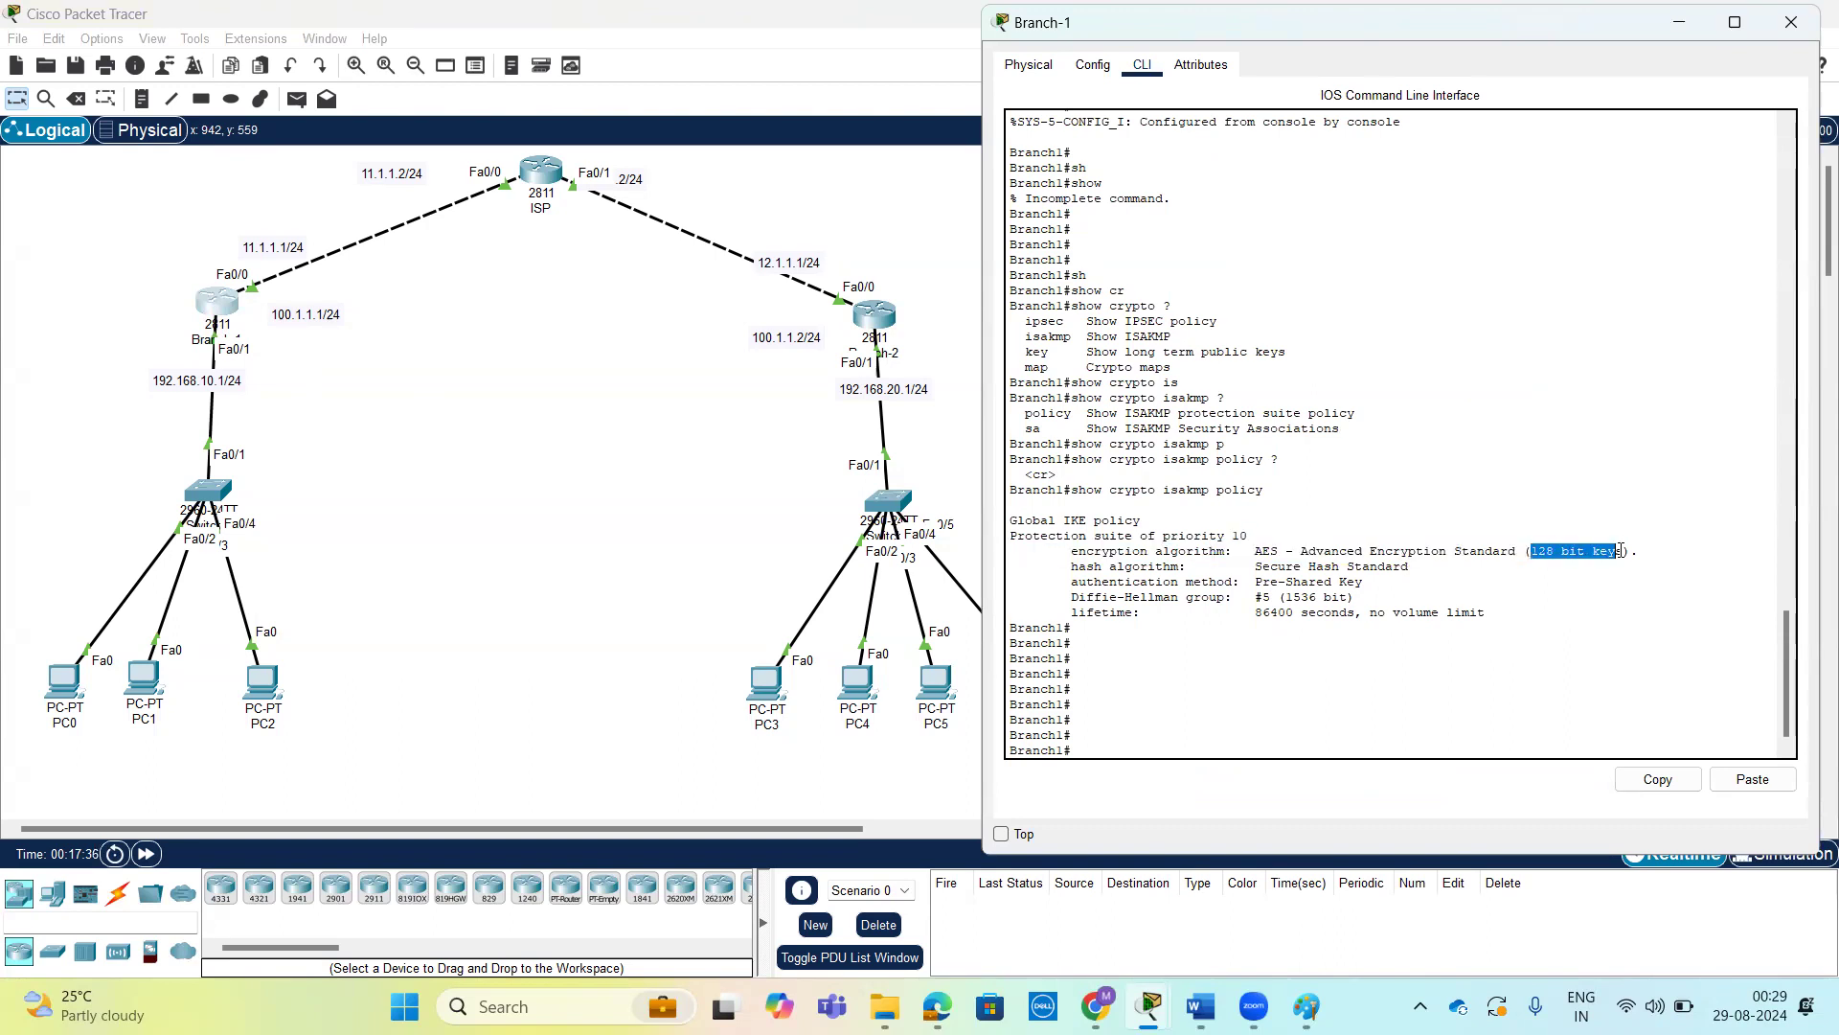
left_click(871, 321)
scroll(1357, 427, "down", 2)
key("Return")
key("Return")
key("Return")
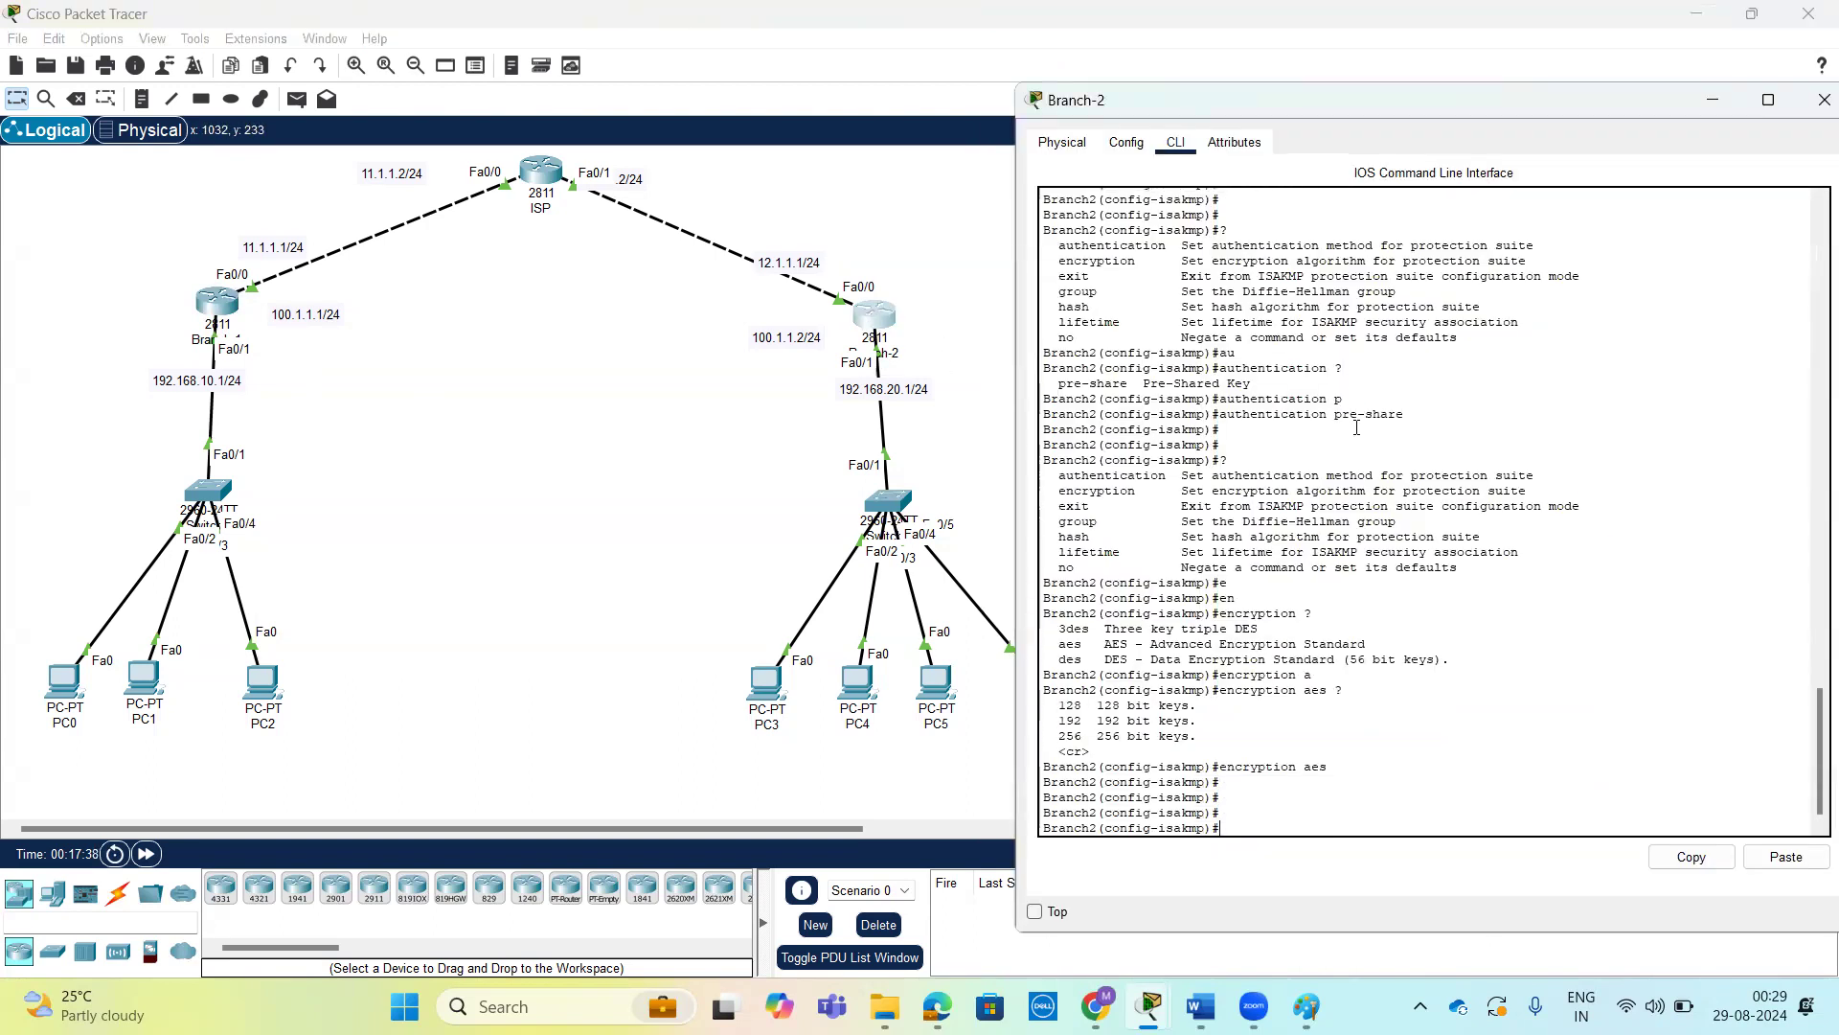
List the policy options and set the Diffie-Hellman group of Branch-2's ISAKMP policy 10 to group 5.
type("?")
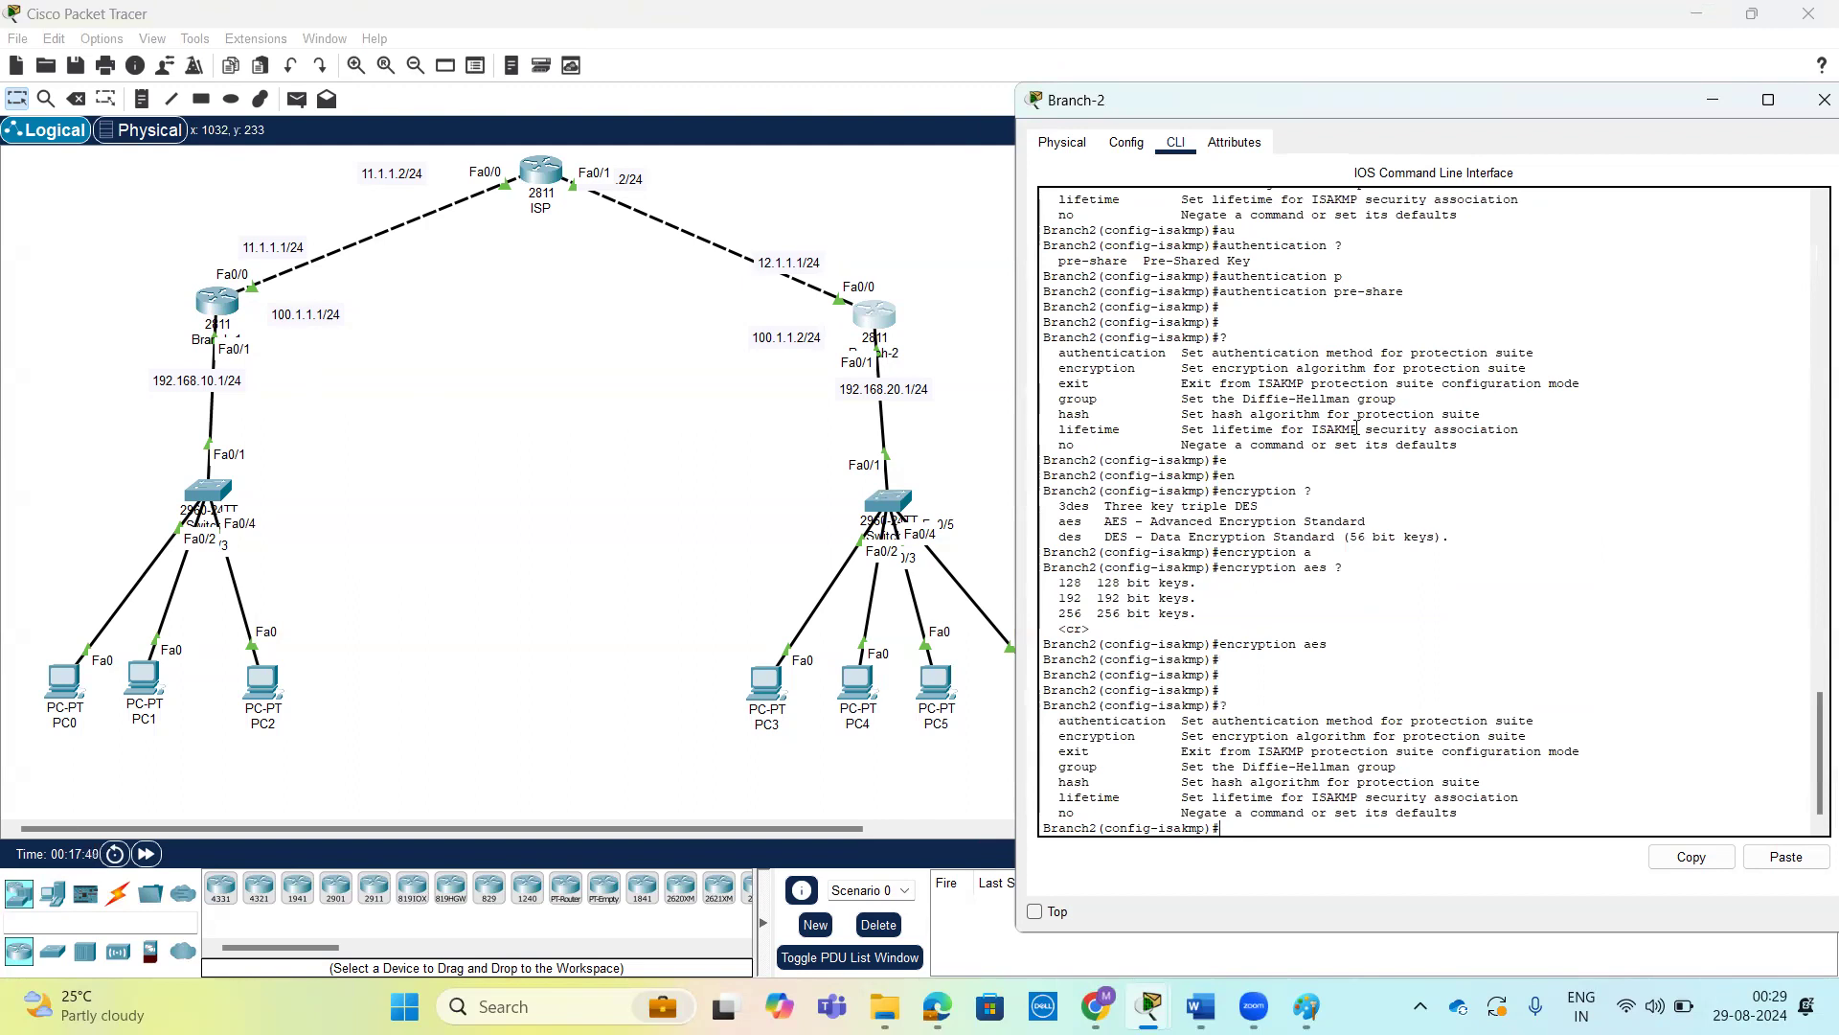
type("g")
key("Tab")
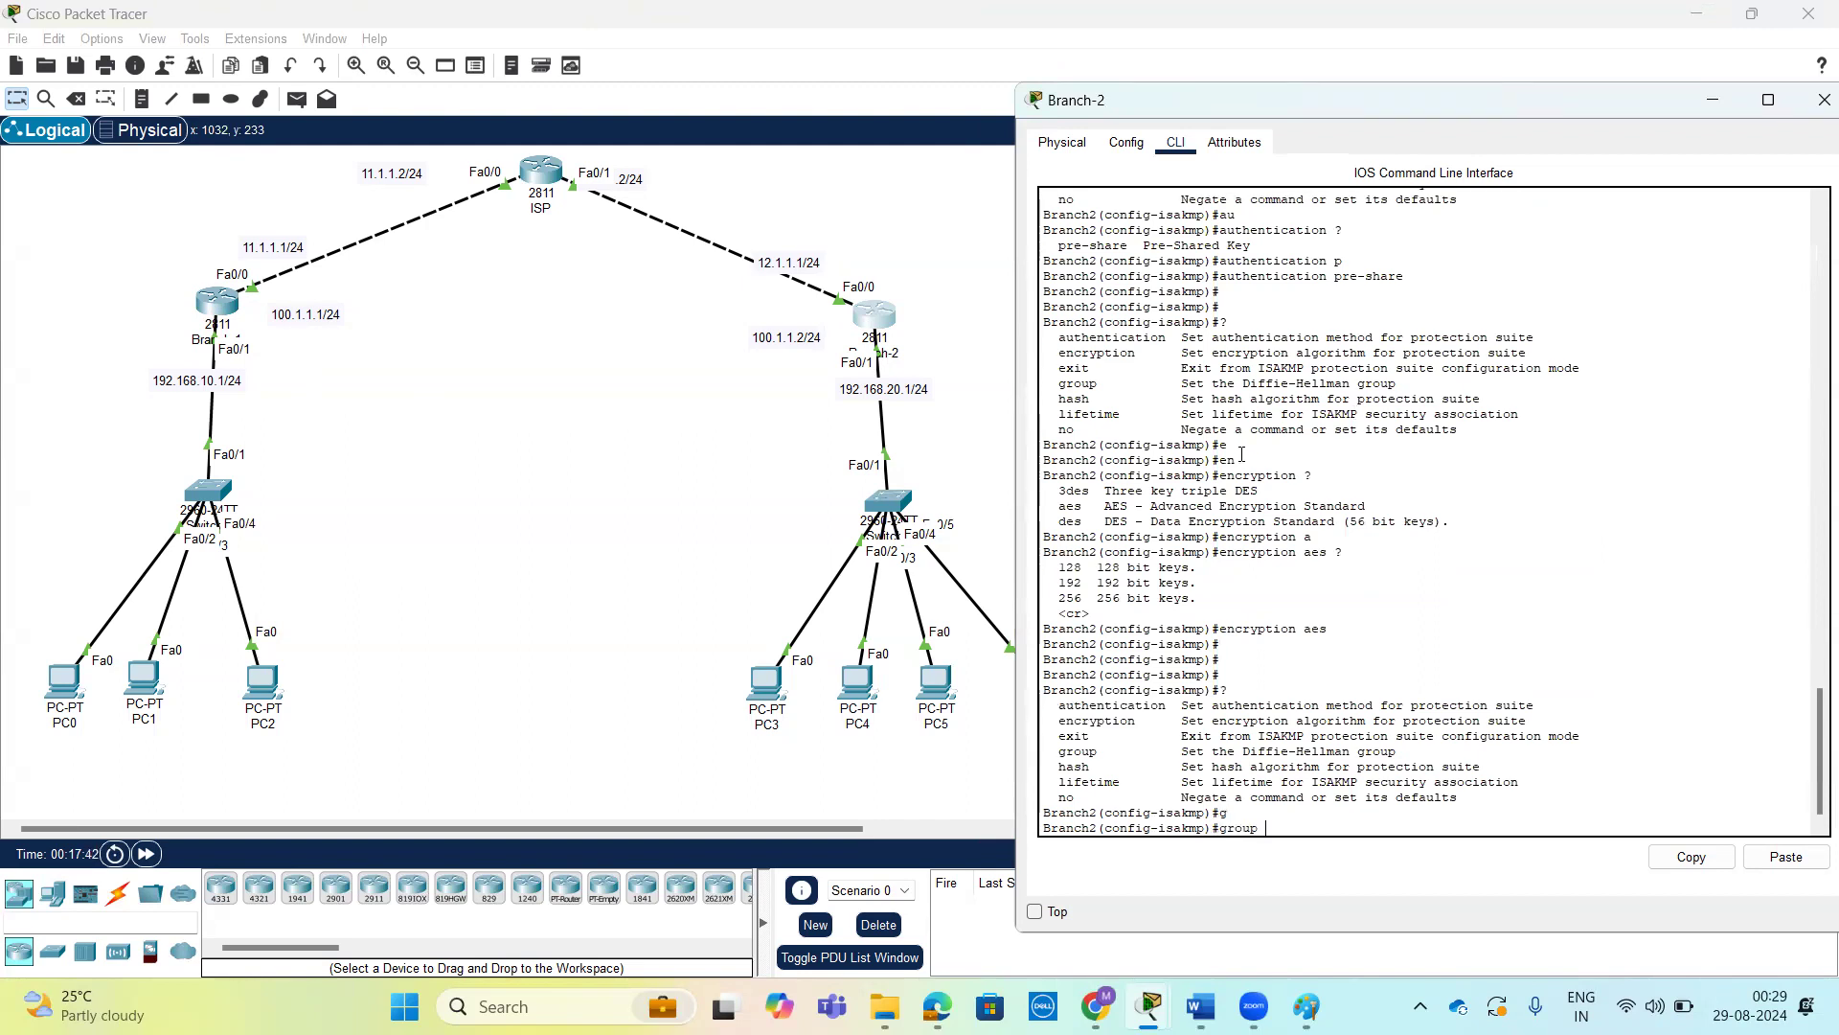
type("?5 ?")
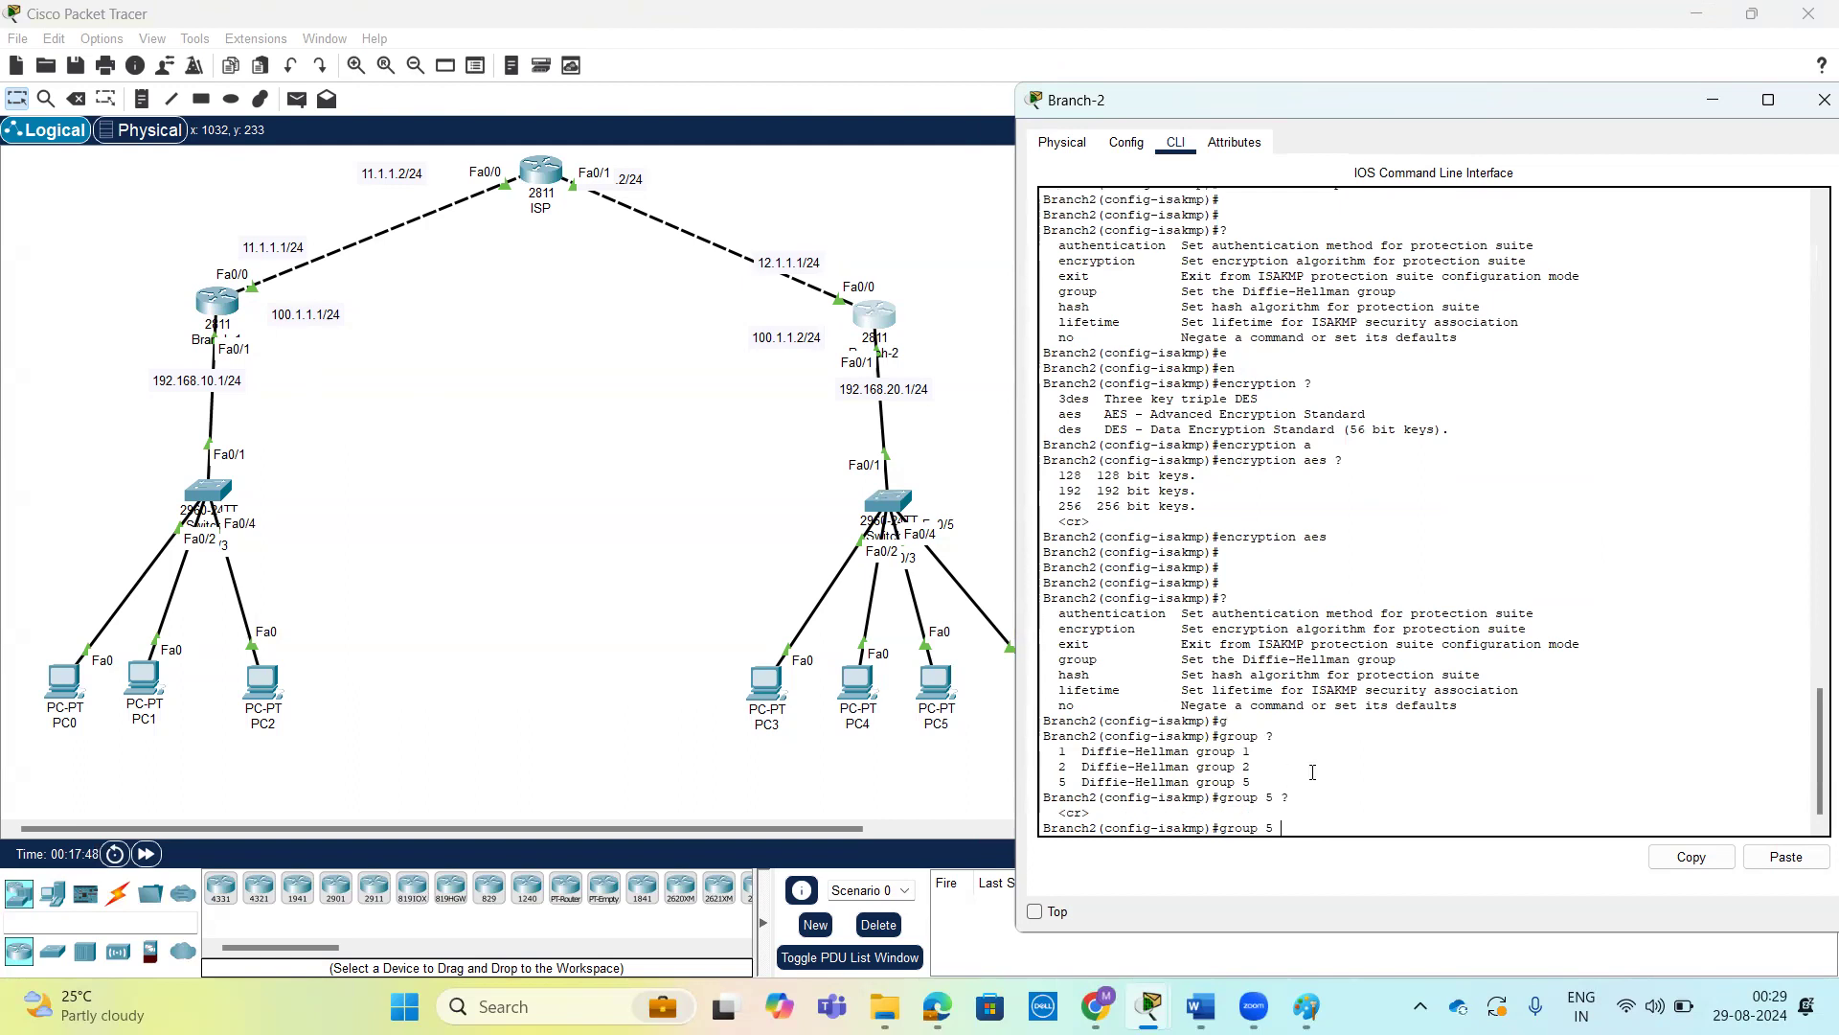
key("Return")
key("Return")
key("Return")
Set the hash algorithm of Branch-2's ISAKMP policy 10 to sha after reviewing the available algorithms.
type("?")
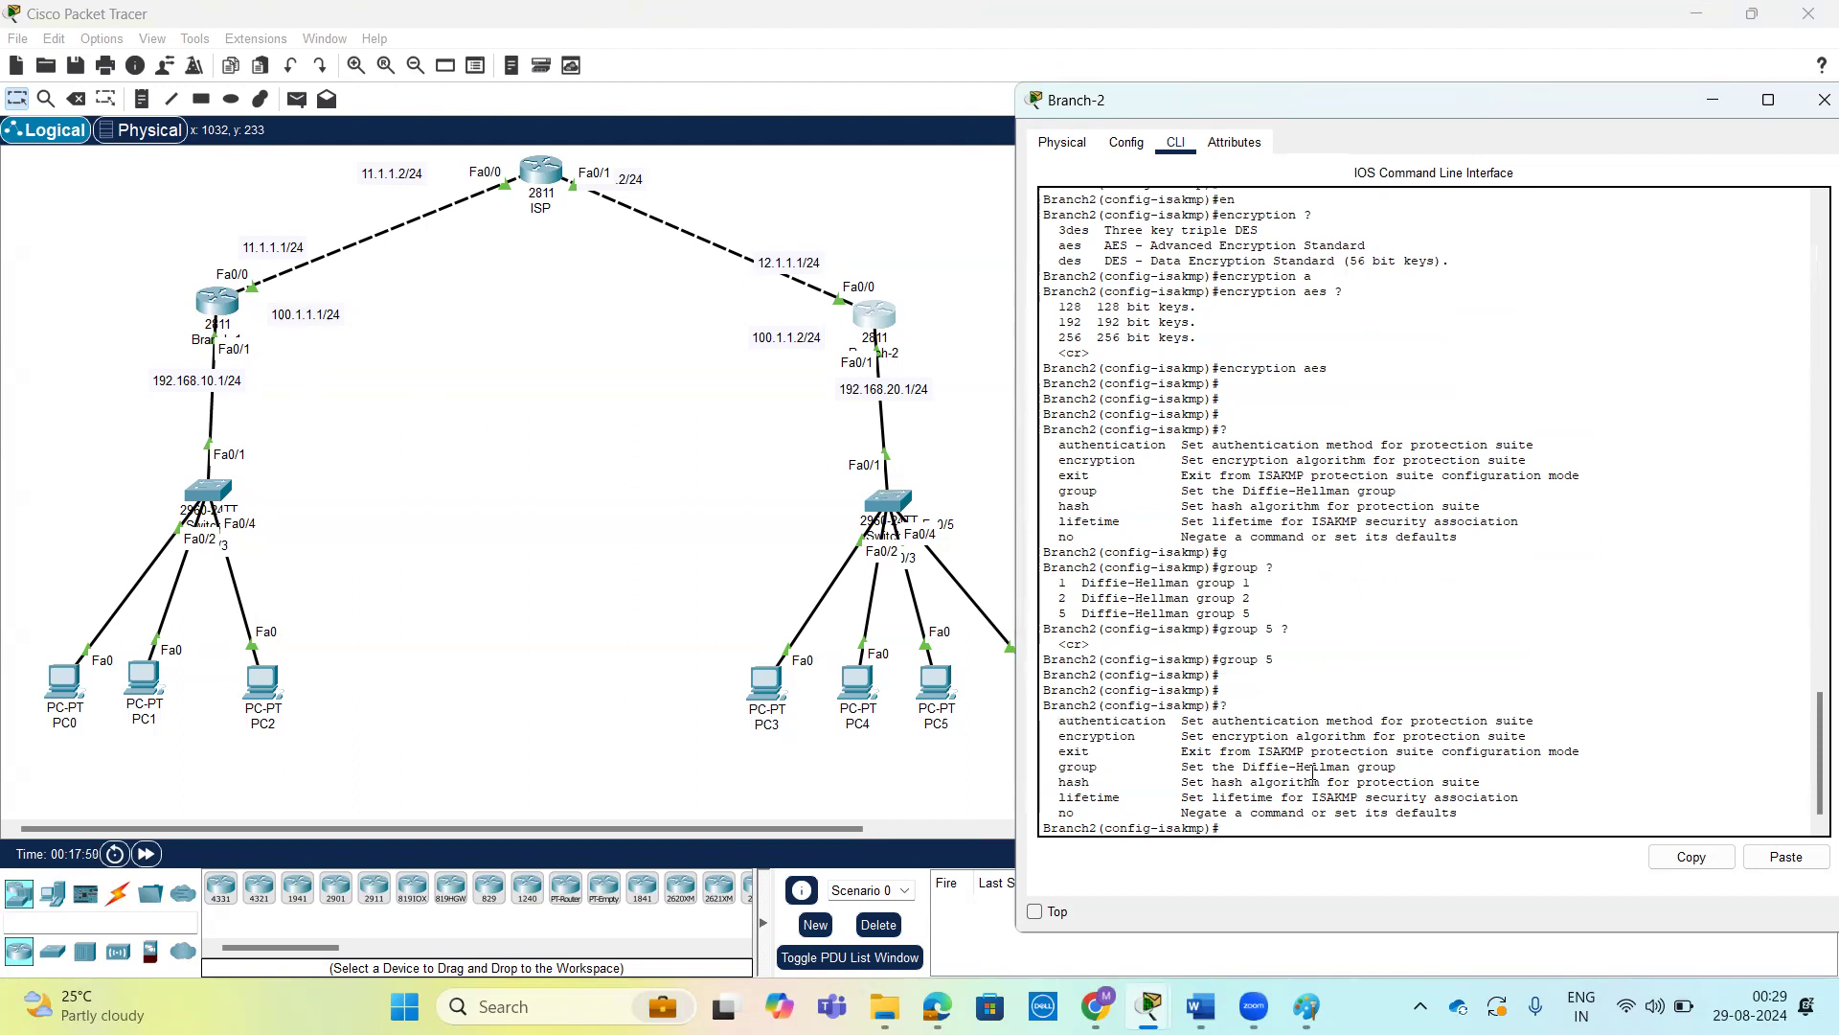
type("h")
key("Tab")
type("?")
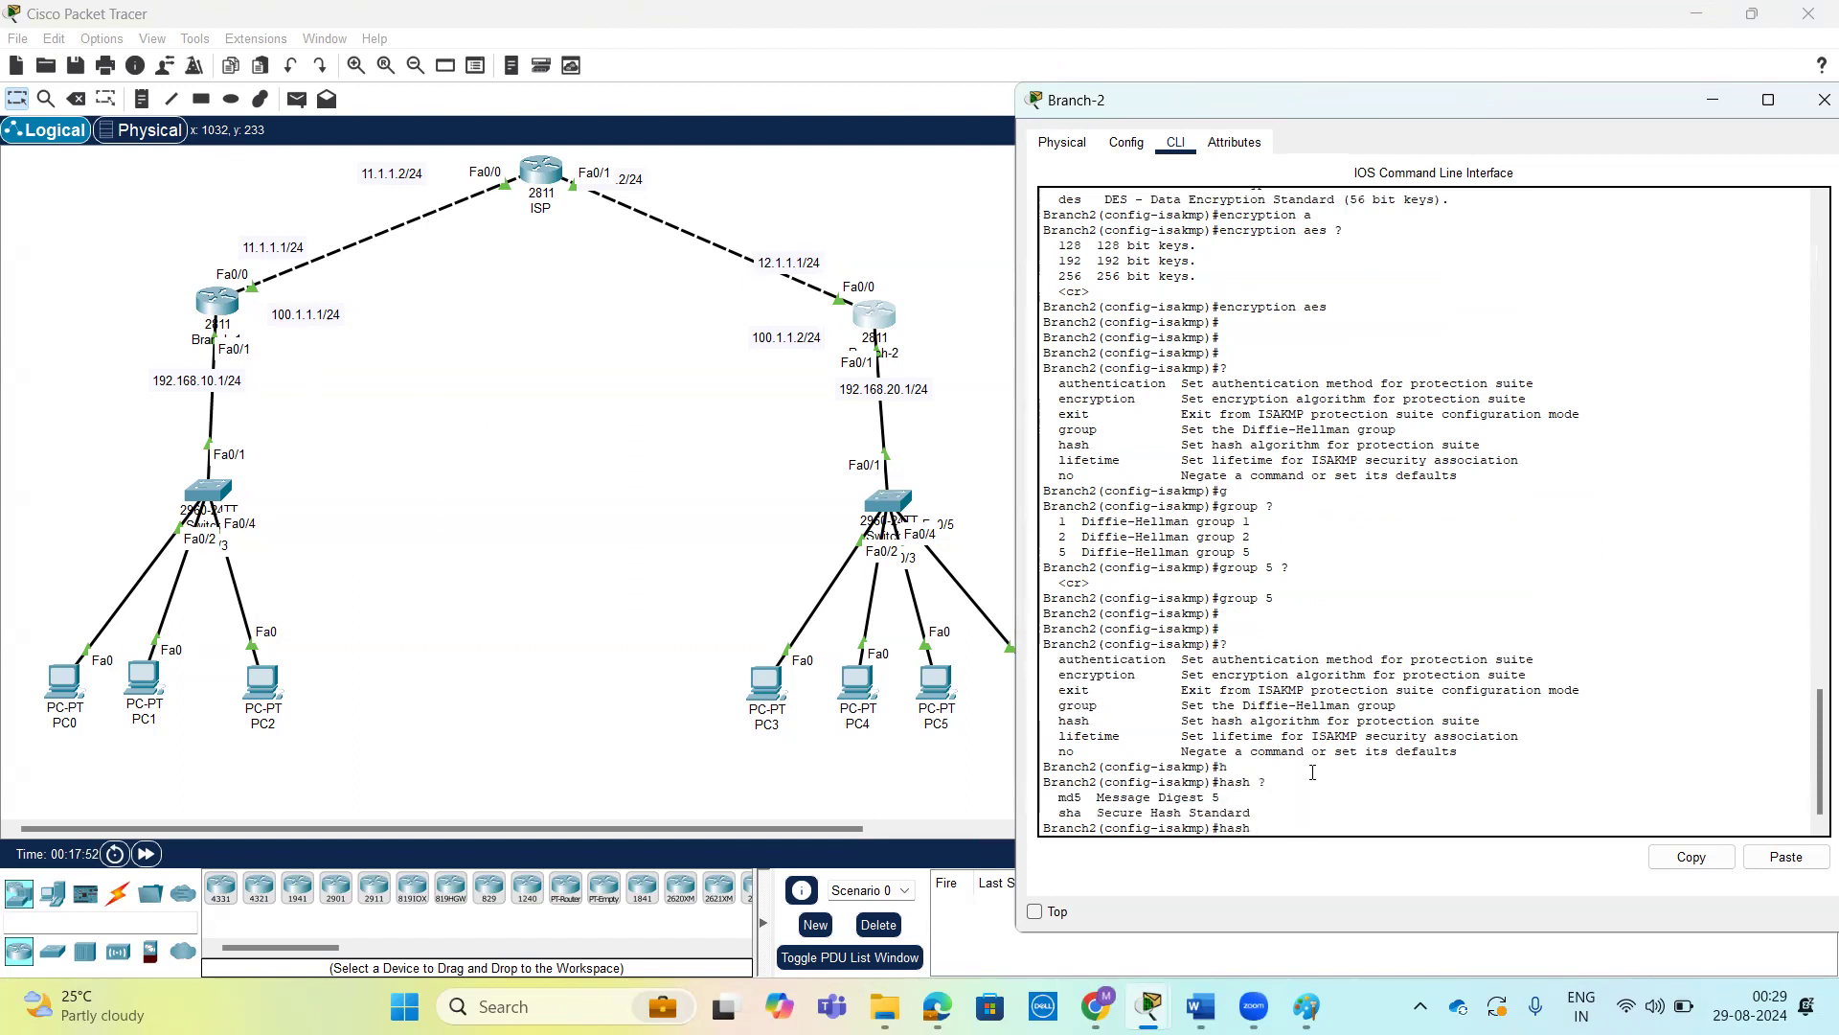
type("s")
key("Tab")
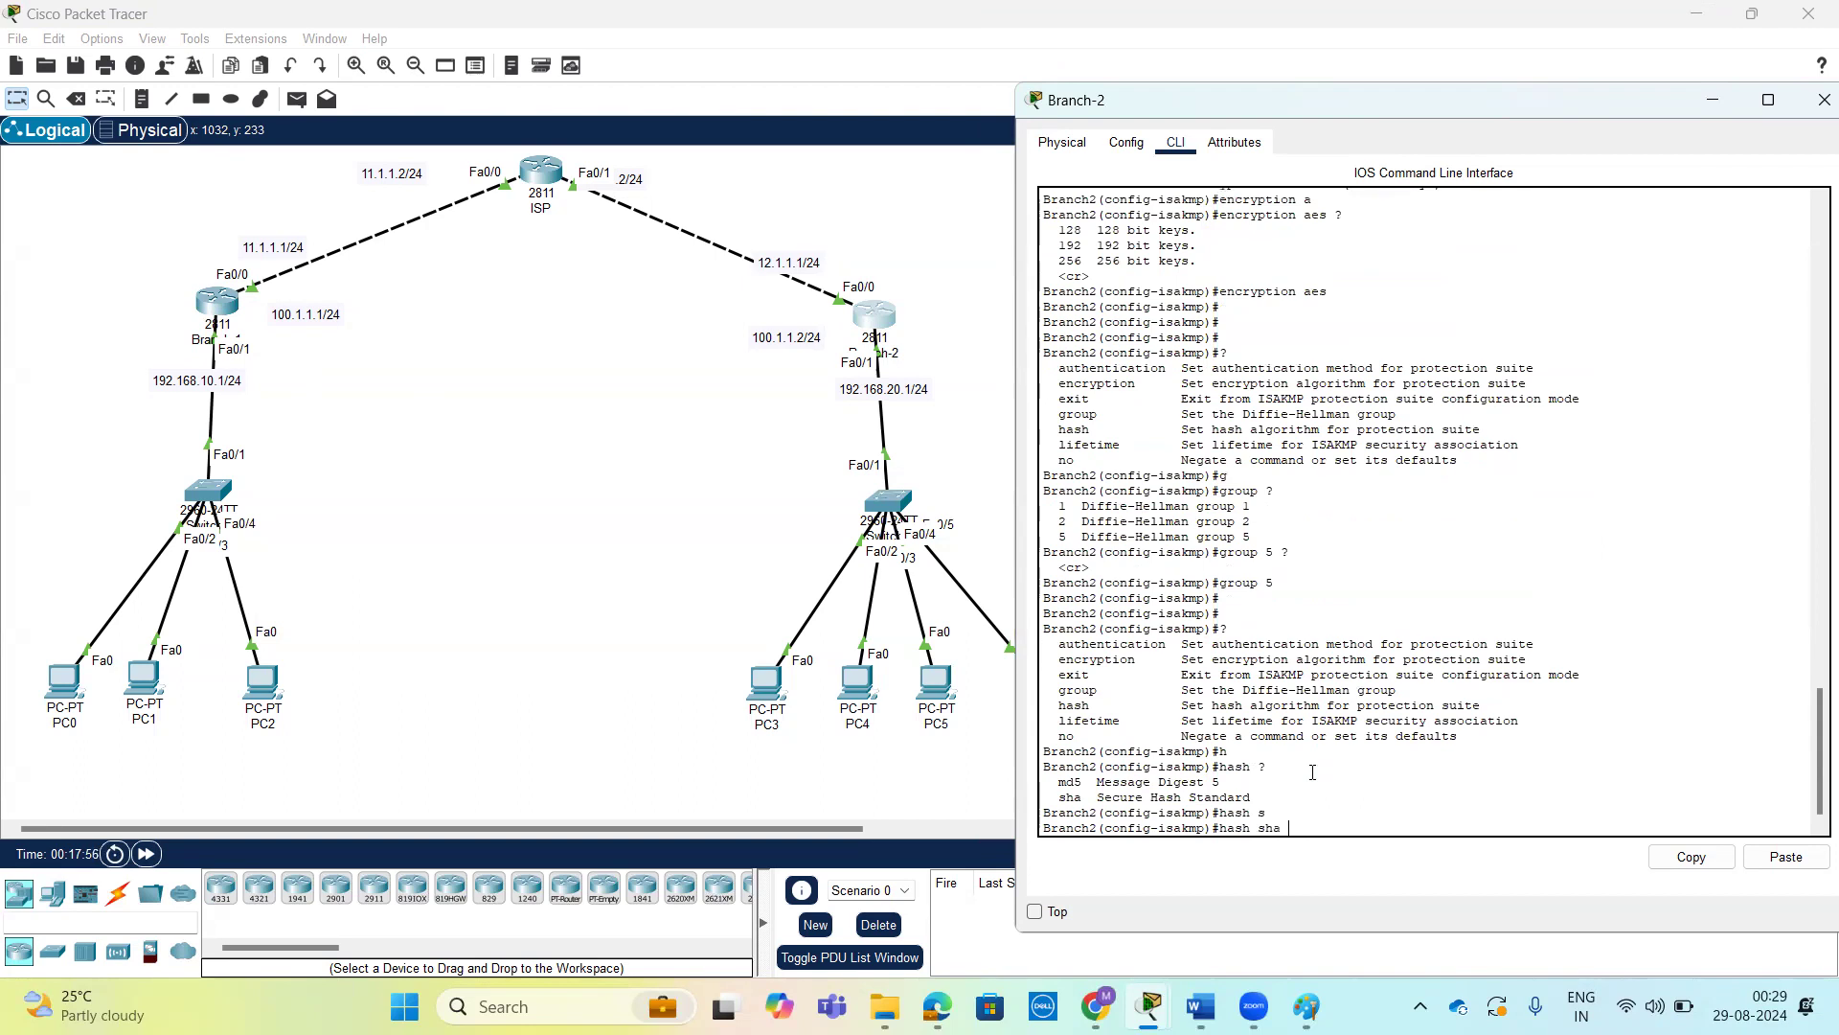
type("?")
key("Return")
key("Return")
key("Return")
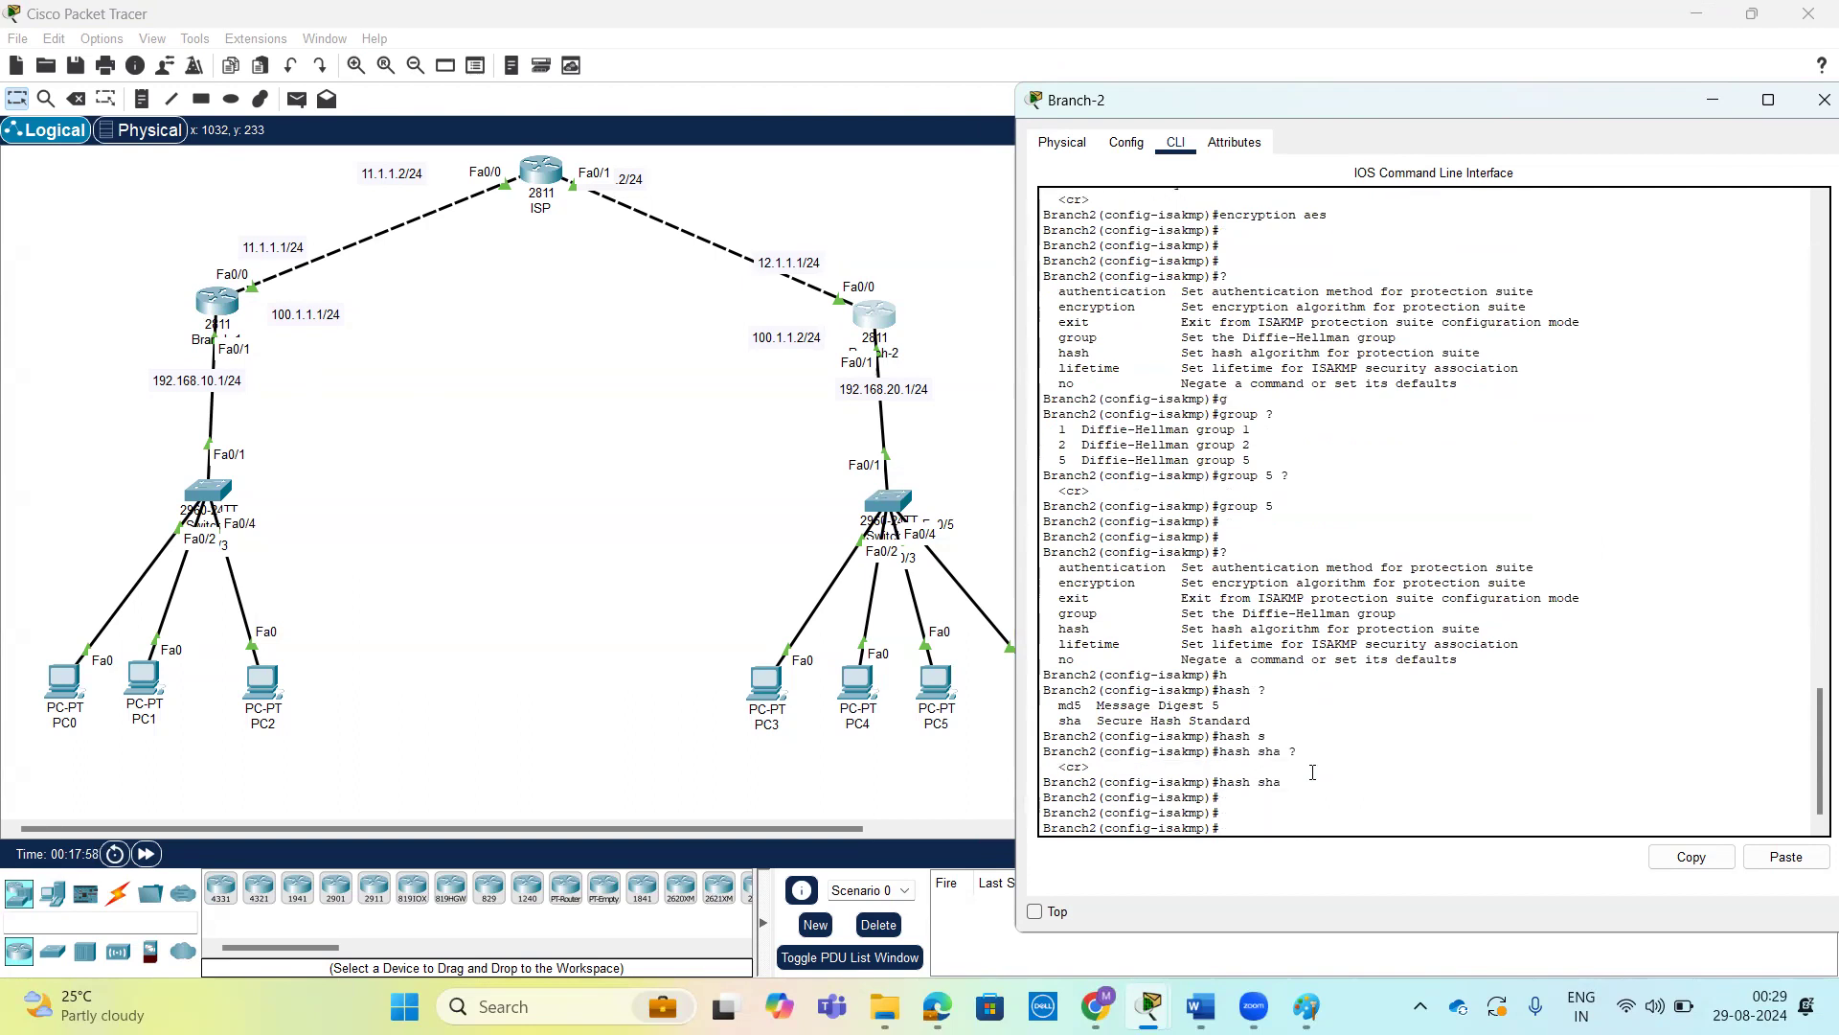
Review the ISAKMP policy options once more and return Branch-2 to privileged EXEC mode.
type("?")
key("Return")
key("Return")
key("Return")
key("ctrl+z")
key("Return")
key("Return")
key("Return")
Prepare the show crypto isakmp command on Branch-2 and list its available options.
type("sh")
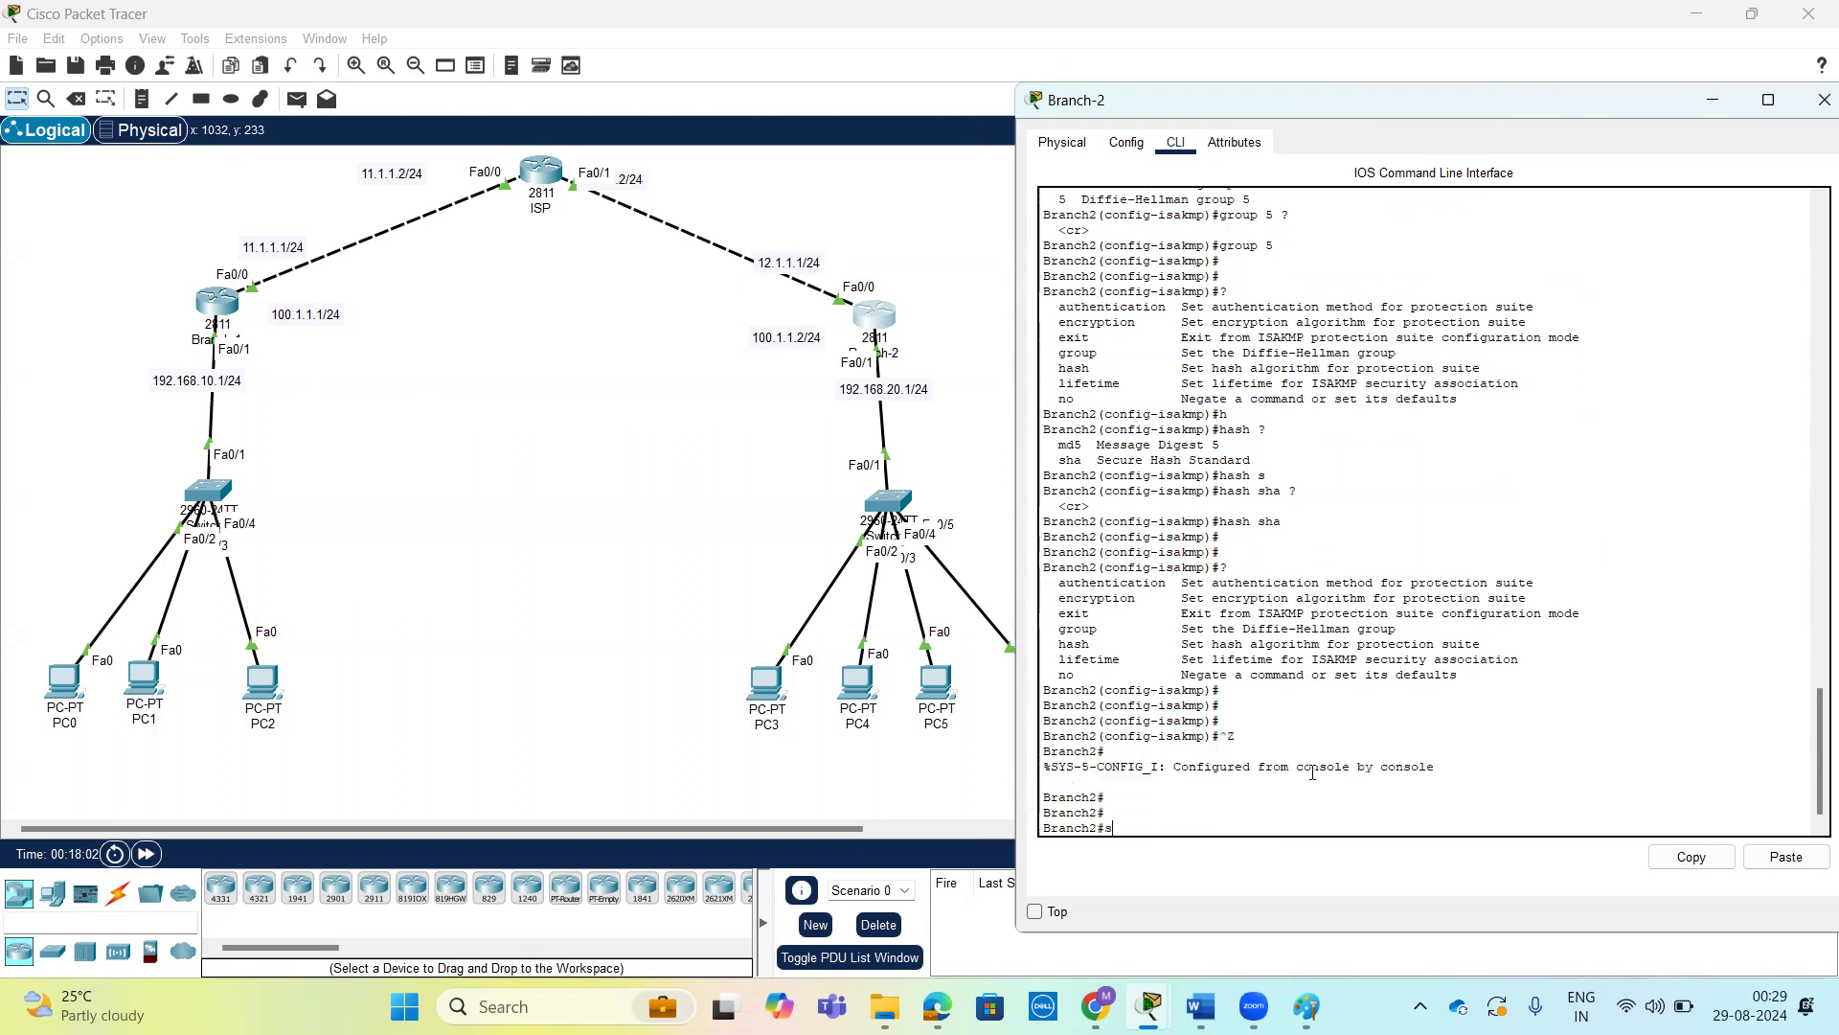
key("Tab")
type("cr")
key("Tab")
type("i")
key("Tab")
type("s")
key("Tab")
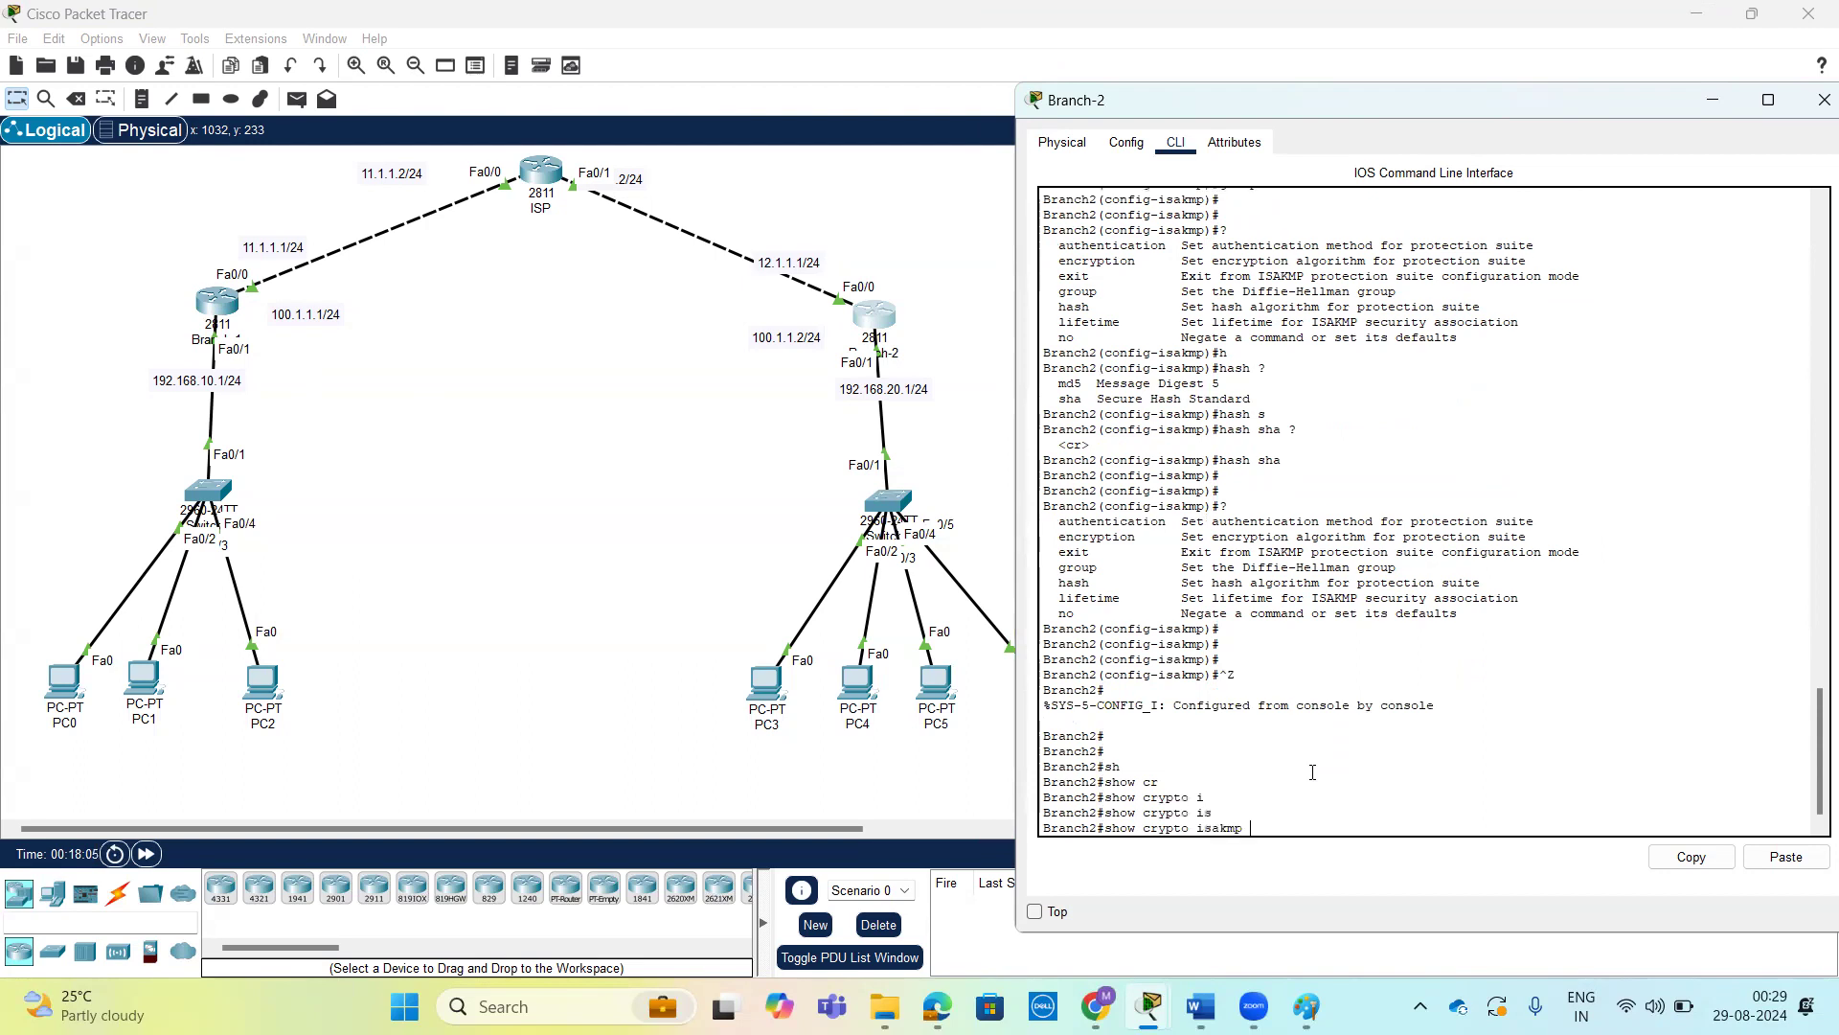
type("?")
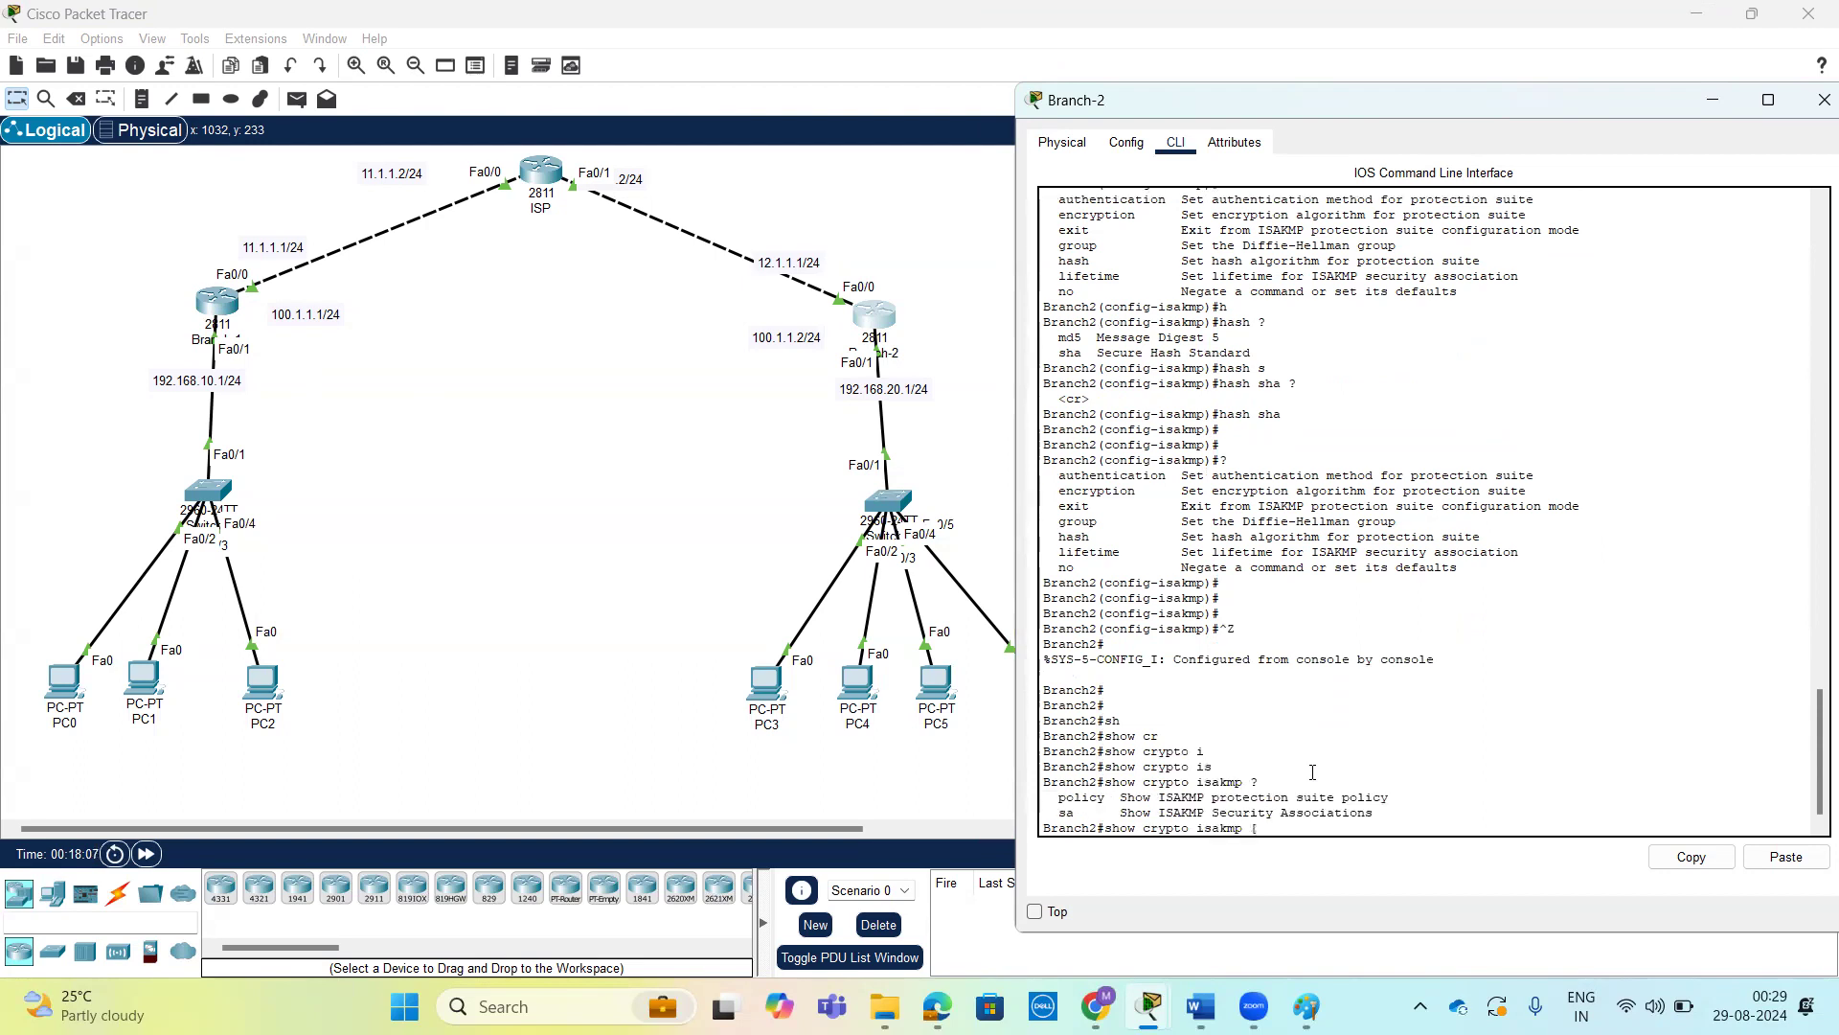
type("p")
Display Branch-2's ISAKMP policy with show crypto isakmp policy and bring up Branch-1's command line.
key("Tab")
key("Return")
key("Return")
key("Return")
key("Return")
key("Return")
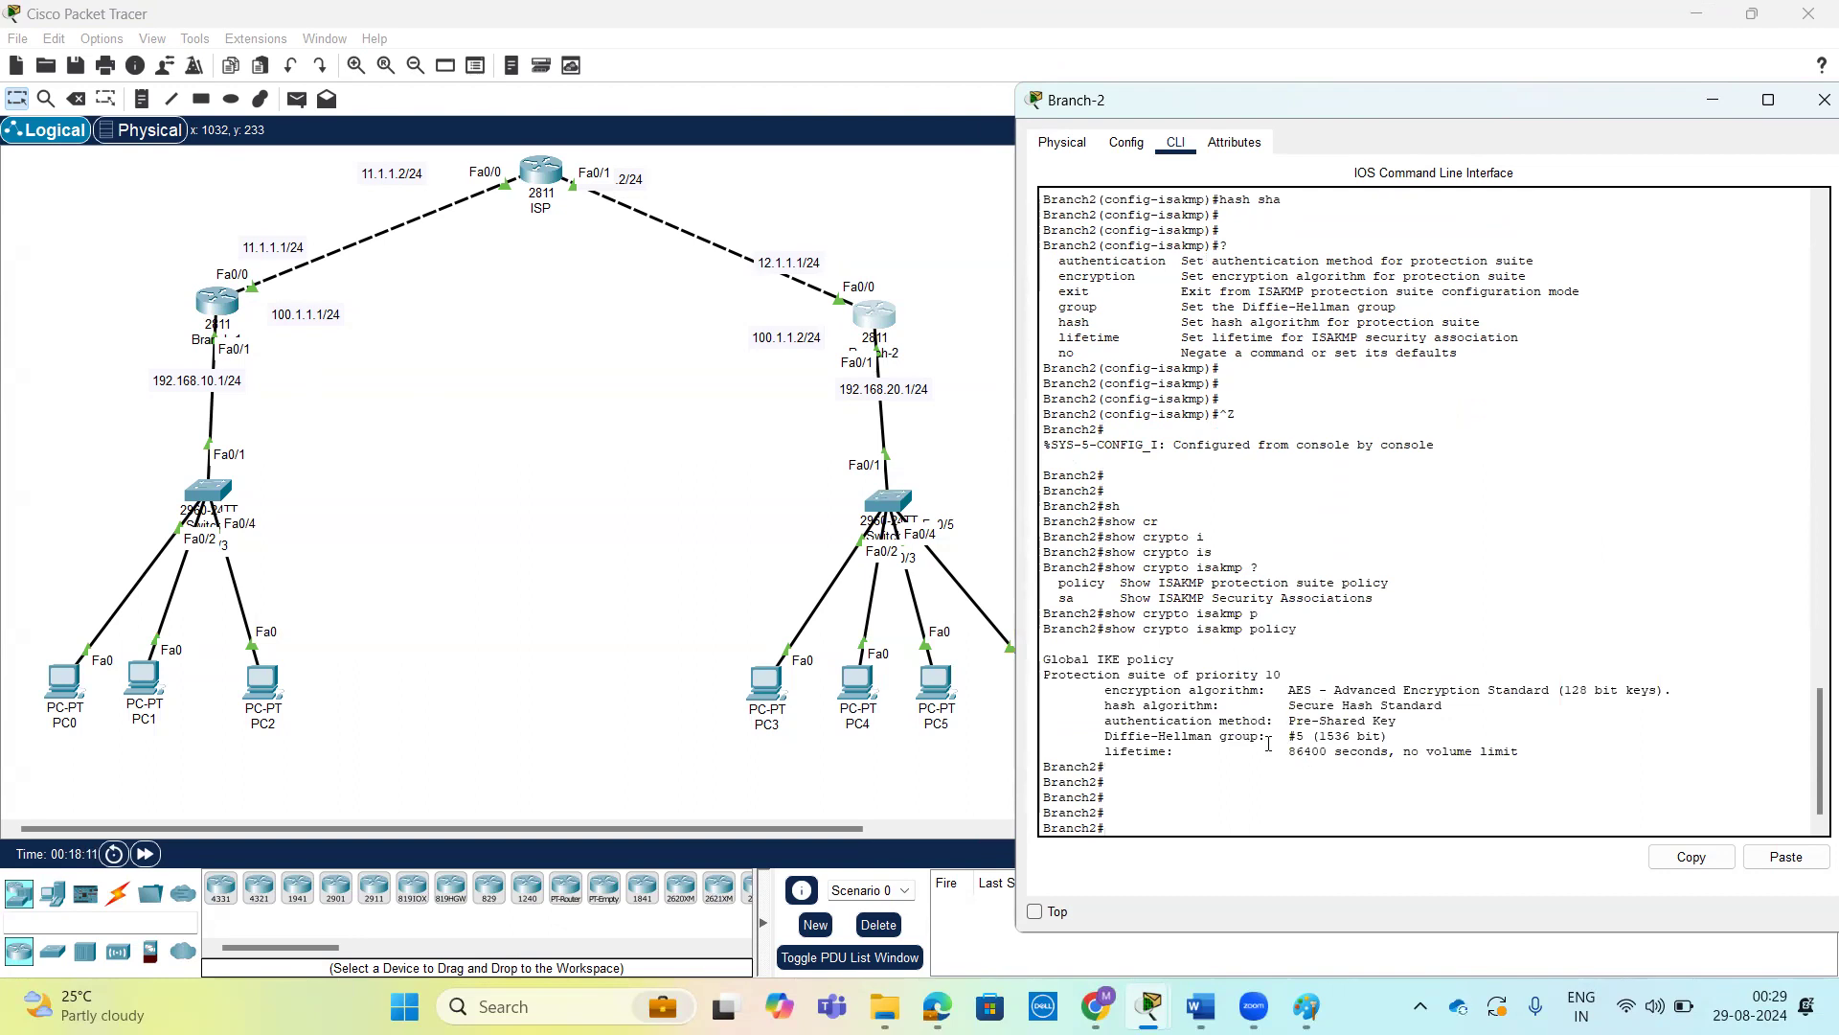
left_click(216, 300)
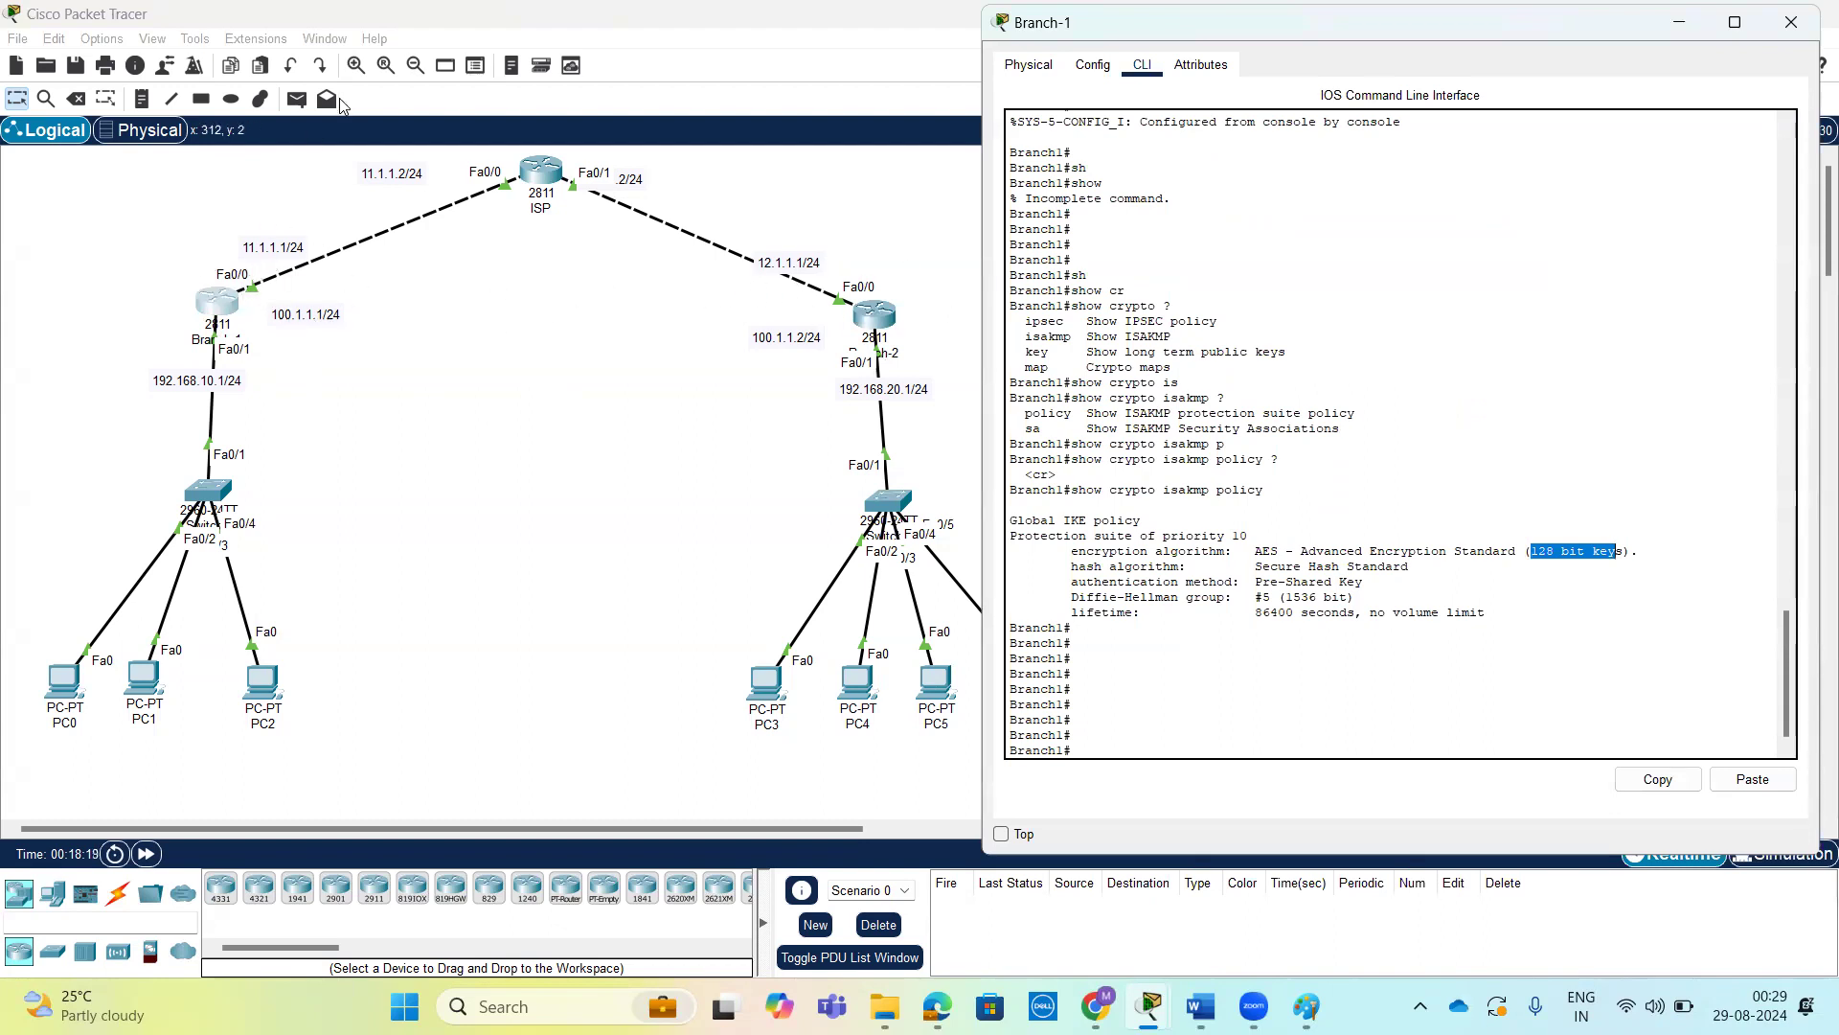
mouse_move(253, 286)
left_mouse_down()
mouse_move(724, 333)
mouse_move(771, 288)
mouse_move(260, 309)
left_mouse_up()
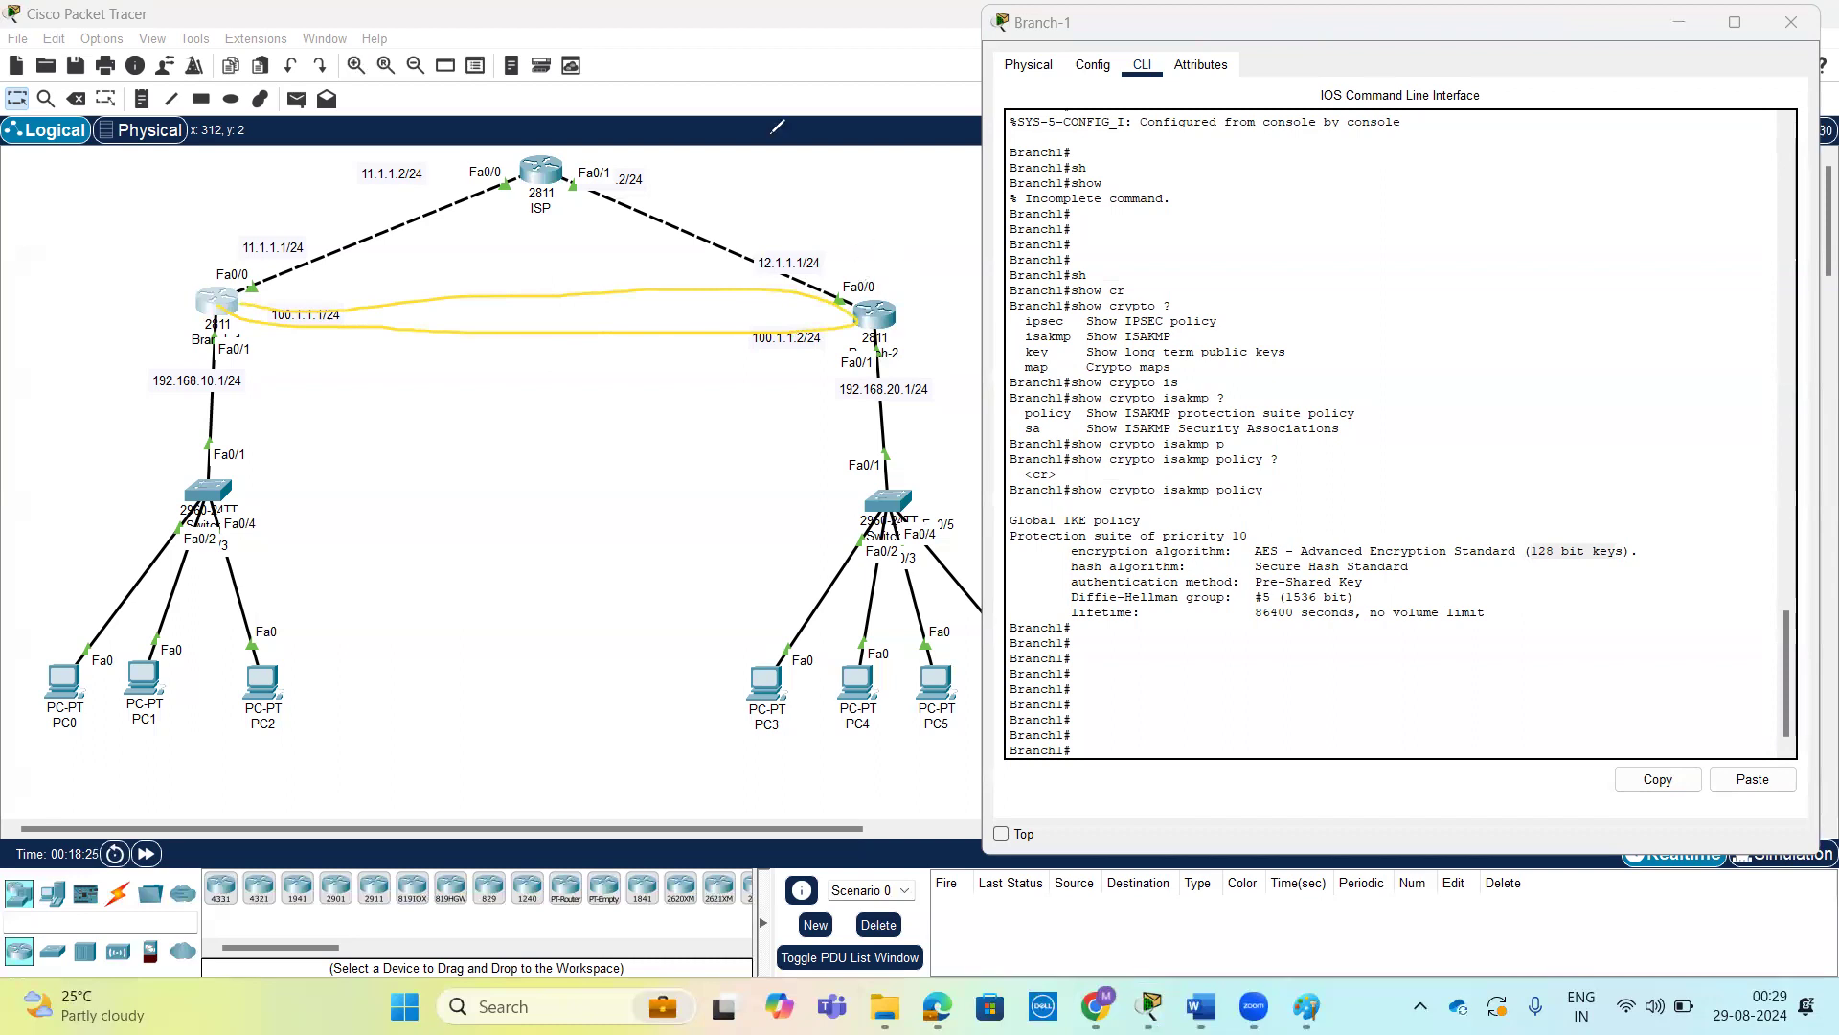
mouse_move(893, 289)
left_mouse_down()
mouse_move(841, 267)
mouse_move(877, 304)
mouse_move(886, 284)
mouse_move(817, 240)
mouse_move(750, 266)
mouse_move(828, 301)
left_mouse_up()
mouse_move(258, 275)
left_mouse_down()
mouse_move(288, 193)
mouse_move(205, 257)
mouse_move(247, 289)
left_mouse_up()
mouse_move(772, 193)
left_mouse_down()
mouse_move(774, 228)
mouse_move(821, 180)
left_mouse_up()
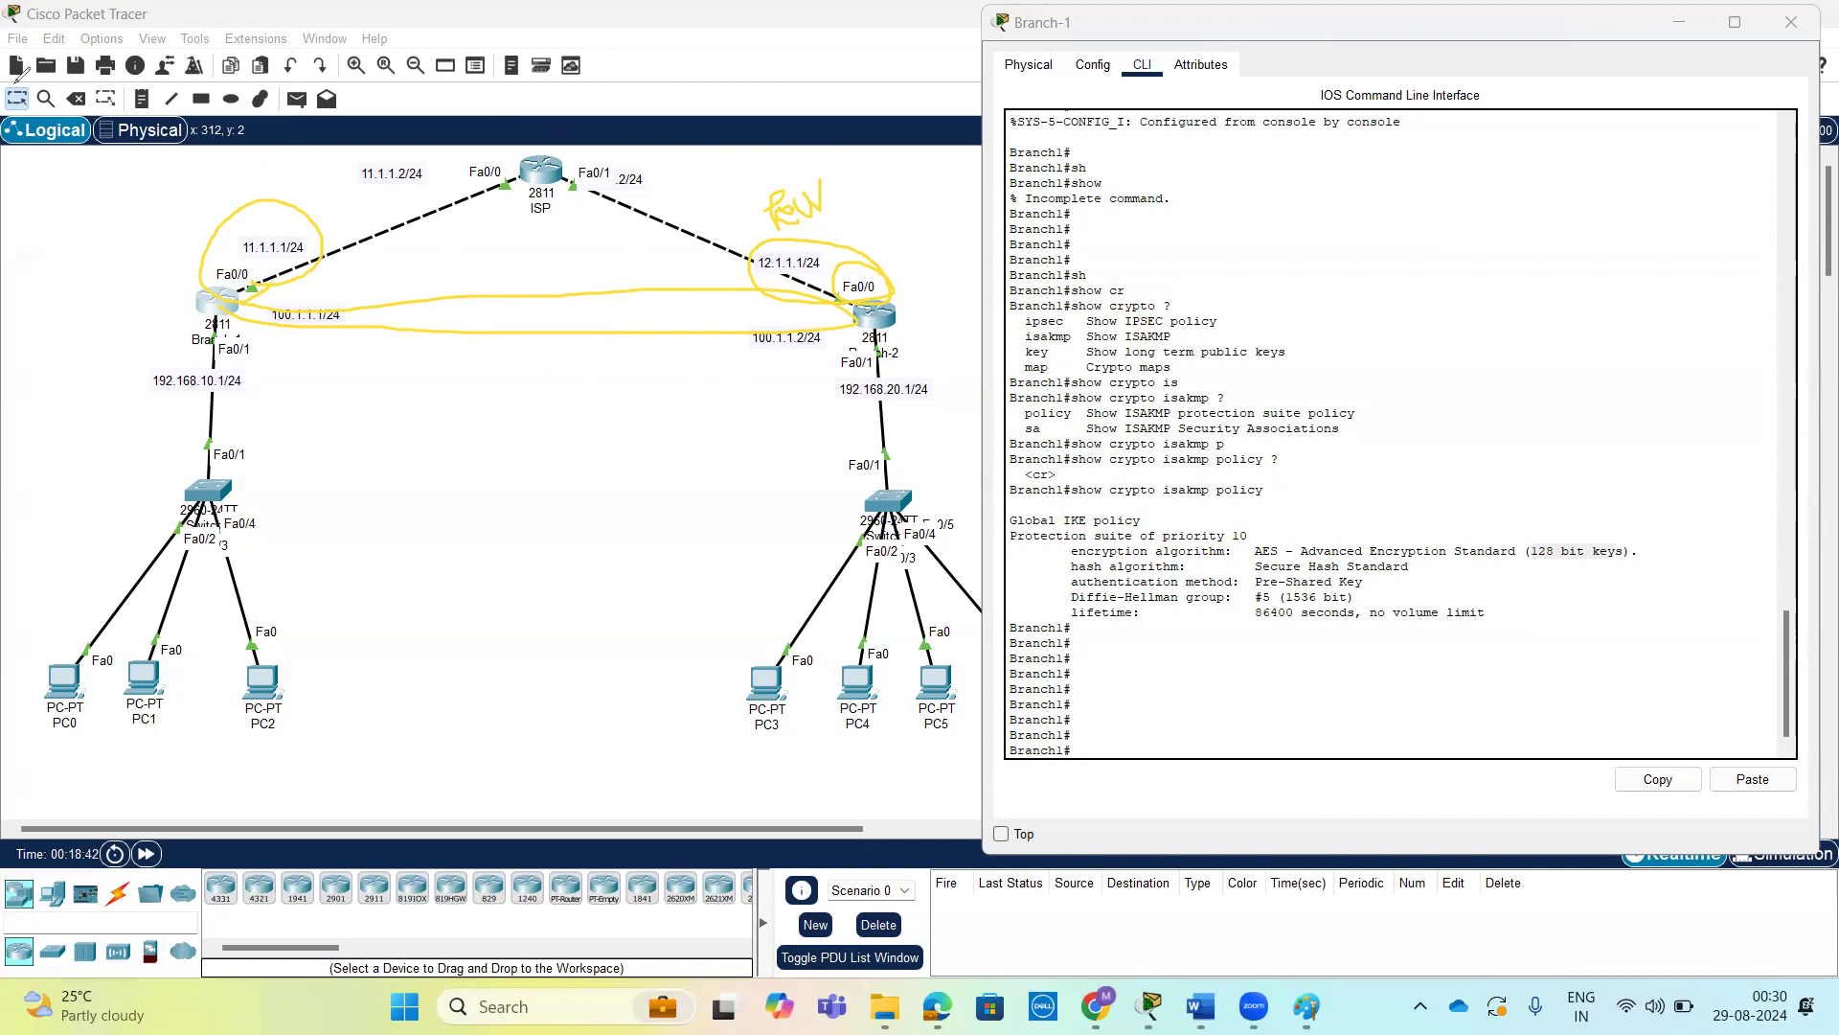
key("Escape")
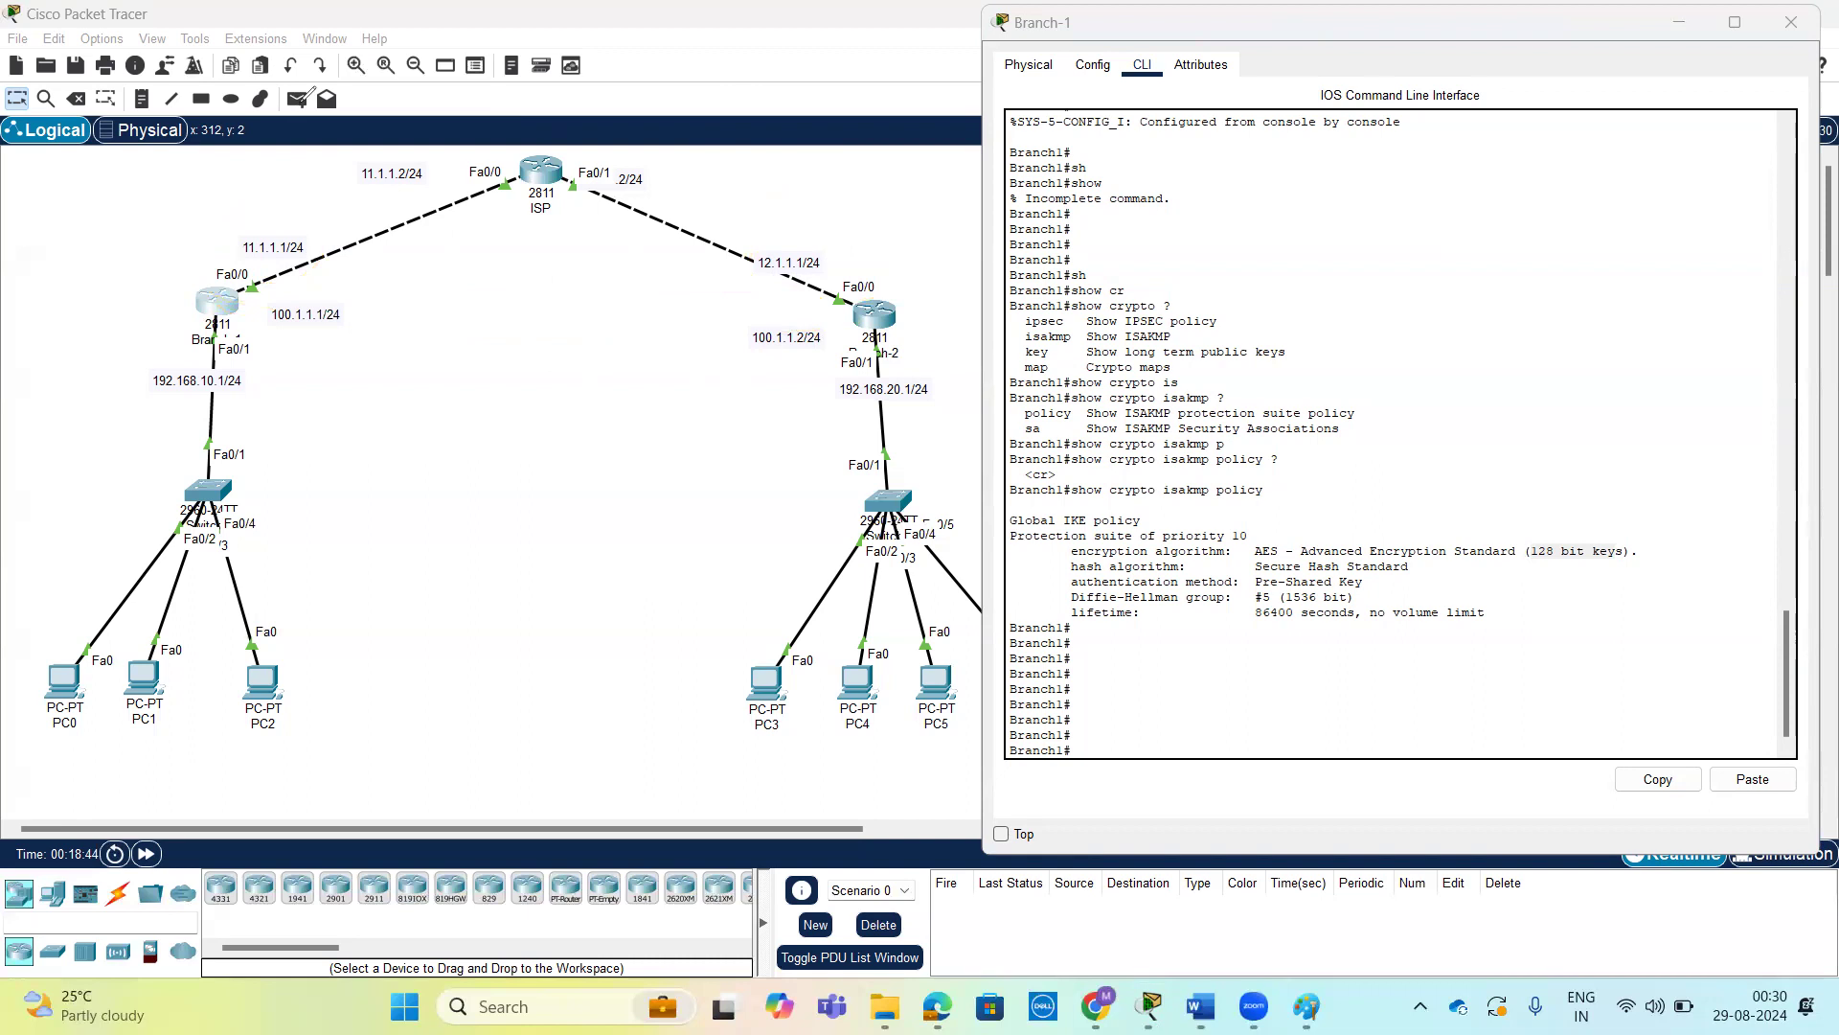
Enter global configuration mode on Branch-1 with conf t.
left_click(1249, 579)
key("Return")
key("Return")
key("Return")
key("Return")
key("Return")
key("Return")
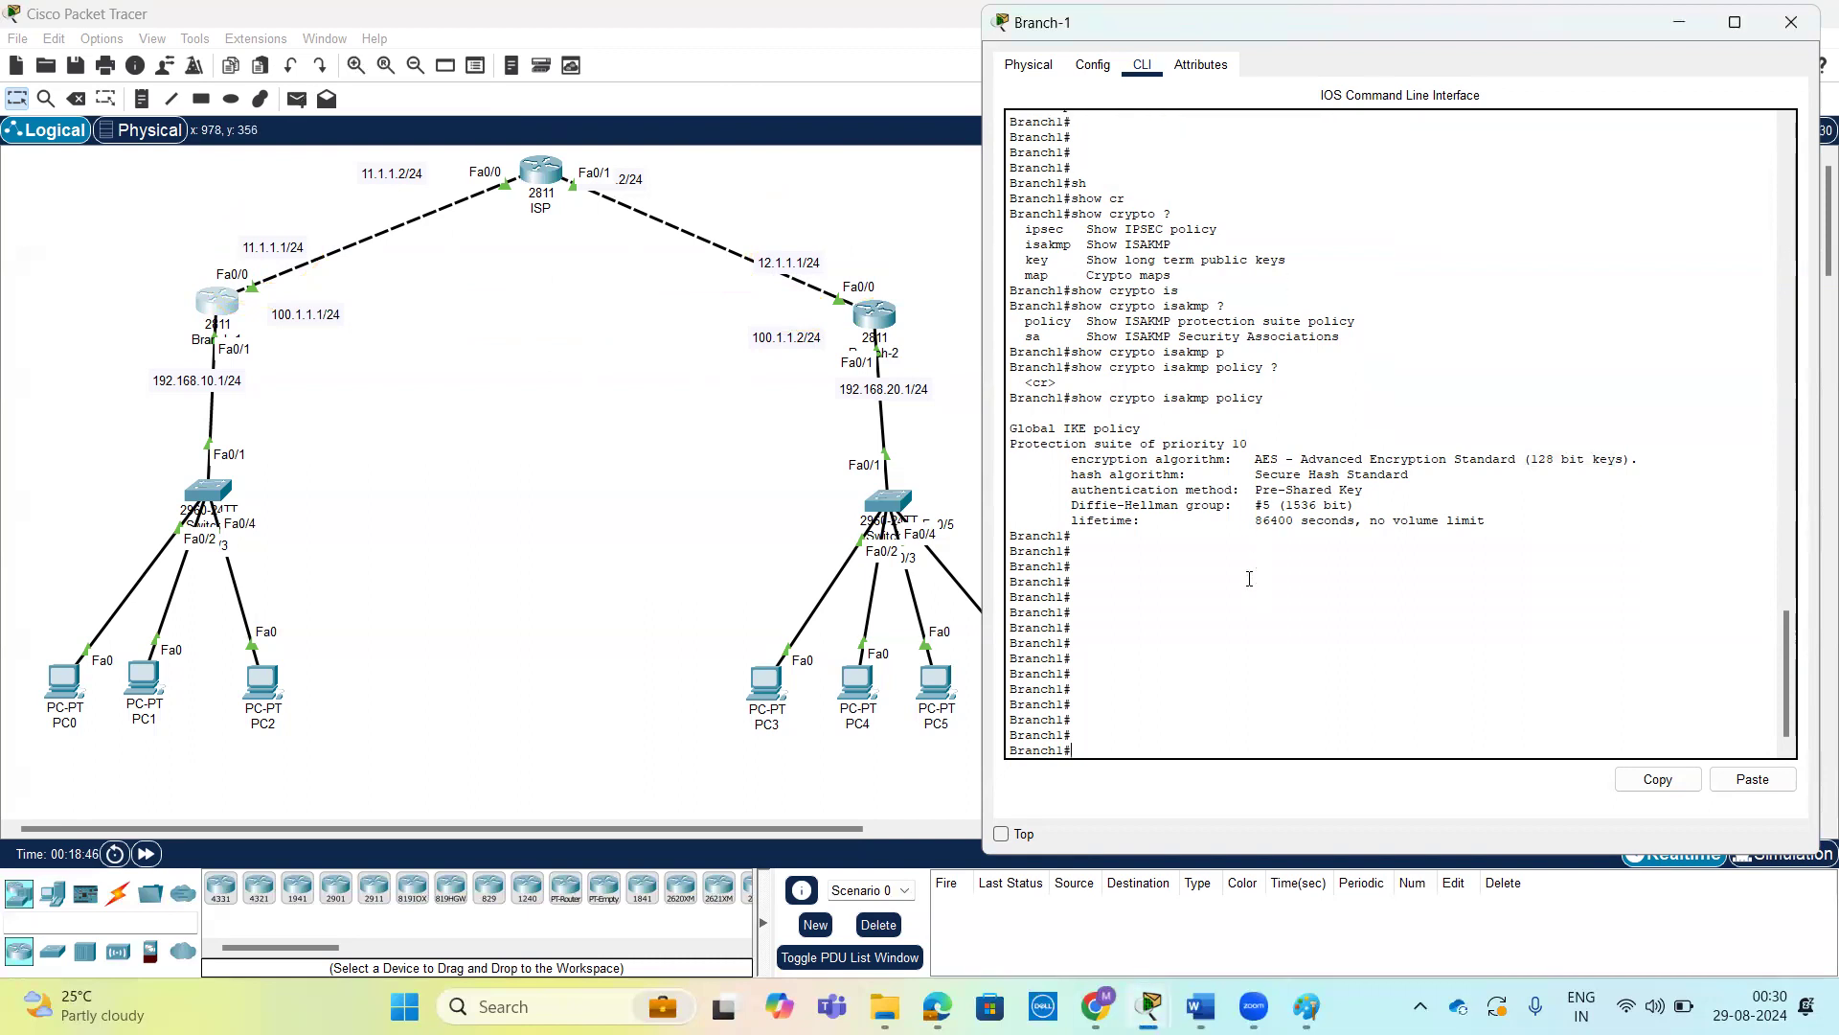
type("conf t")
key("Return")
key("Return")
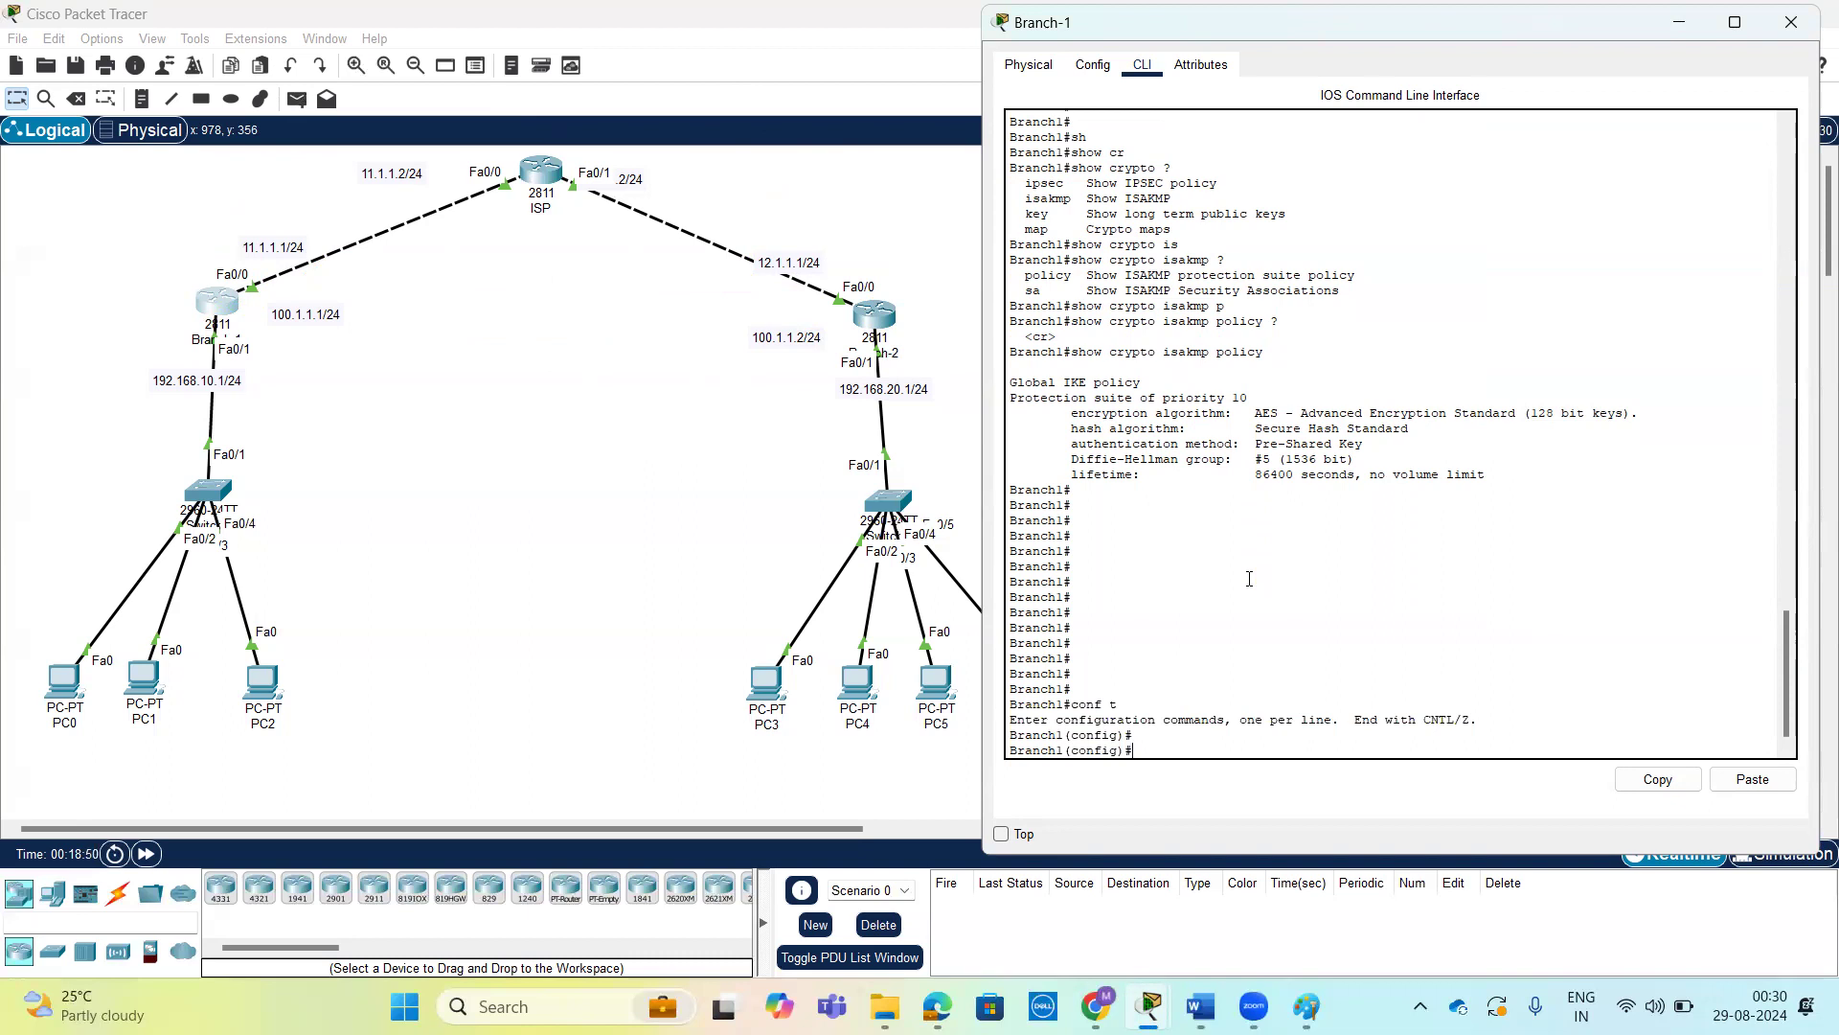
Prepare the crypto isakmp command on Branch-1, reviewing the available crypto options such as ipsec and isakmp.
type("cr")
key("Tab")
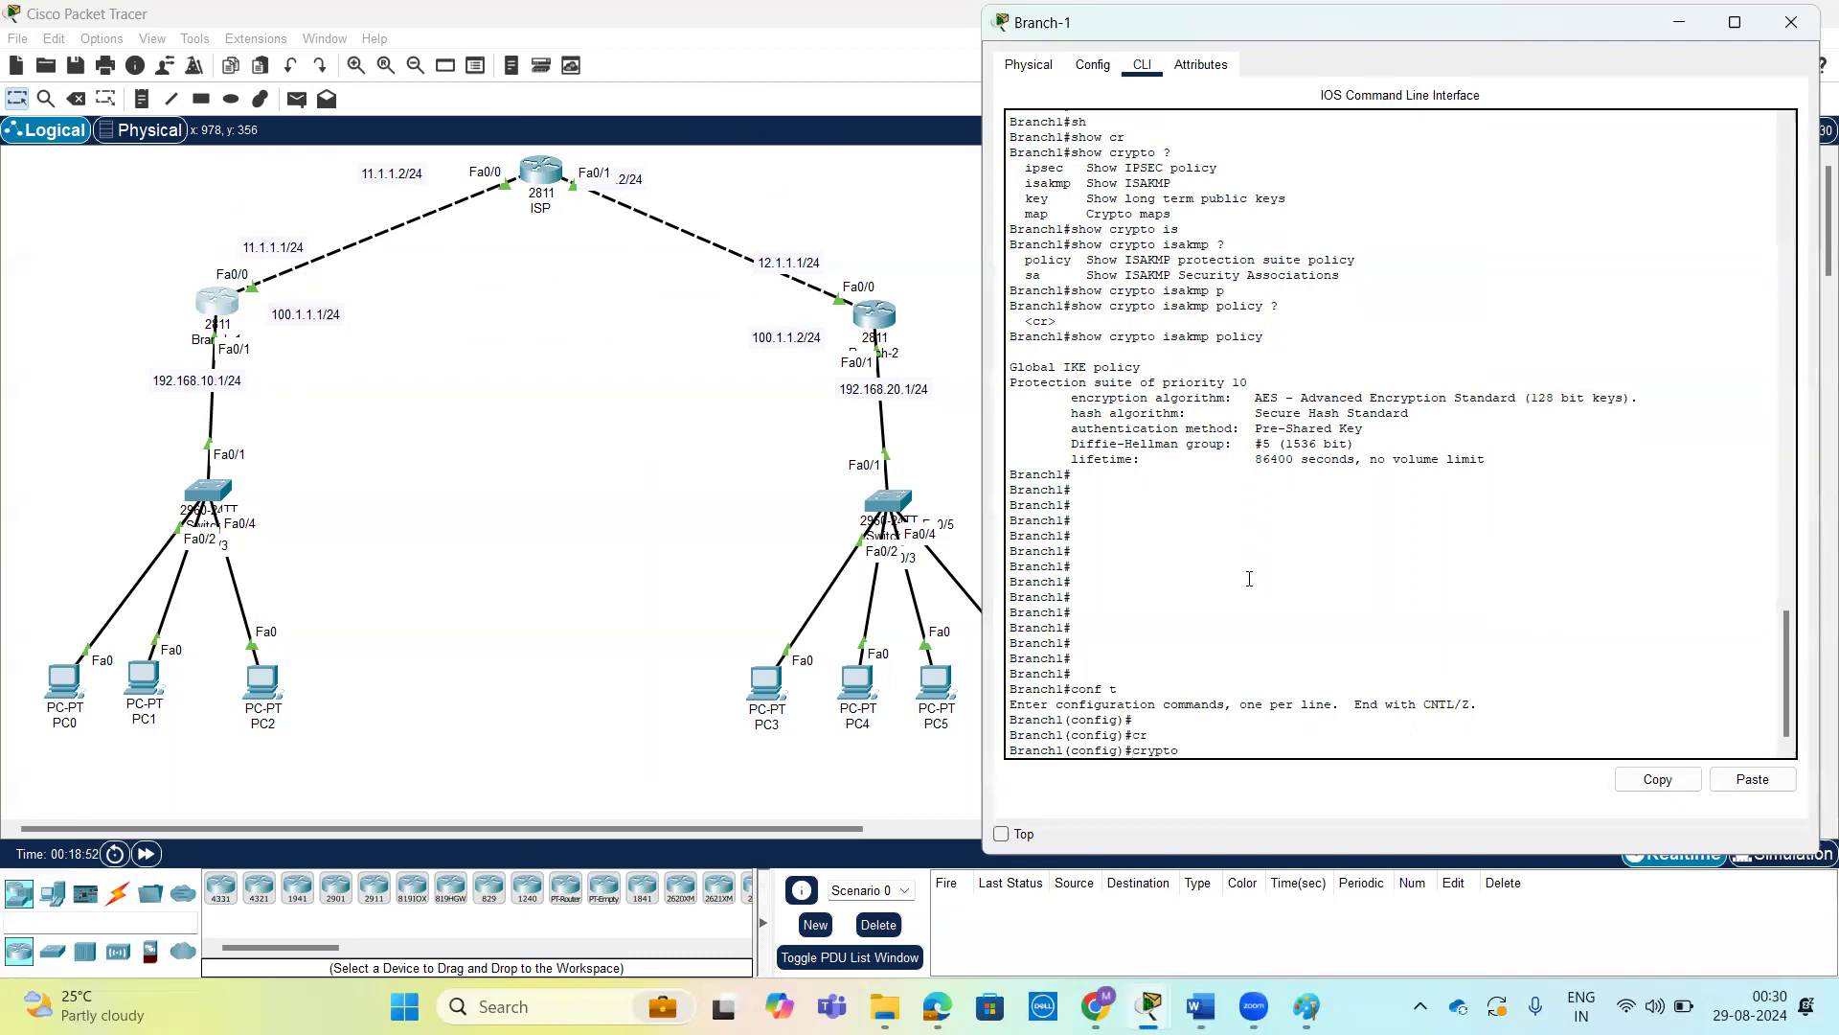
type("?")
type("i")
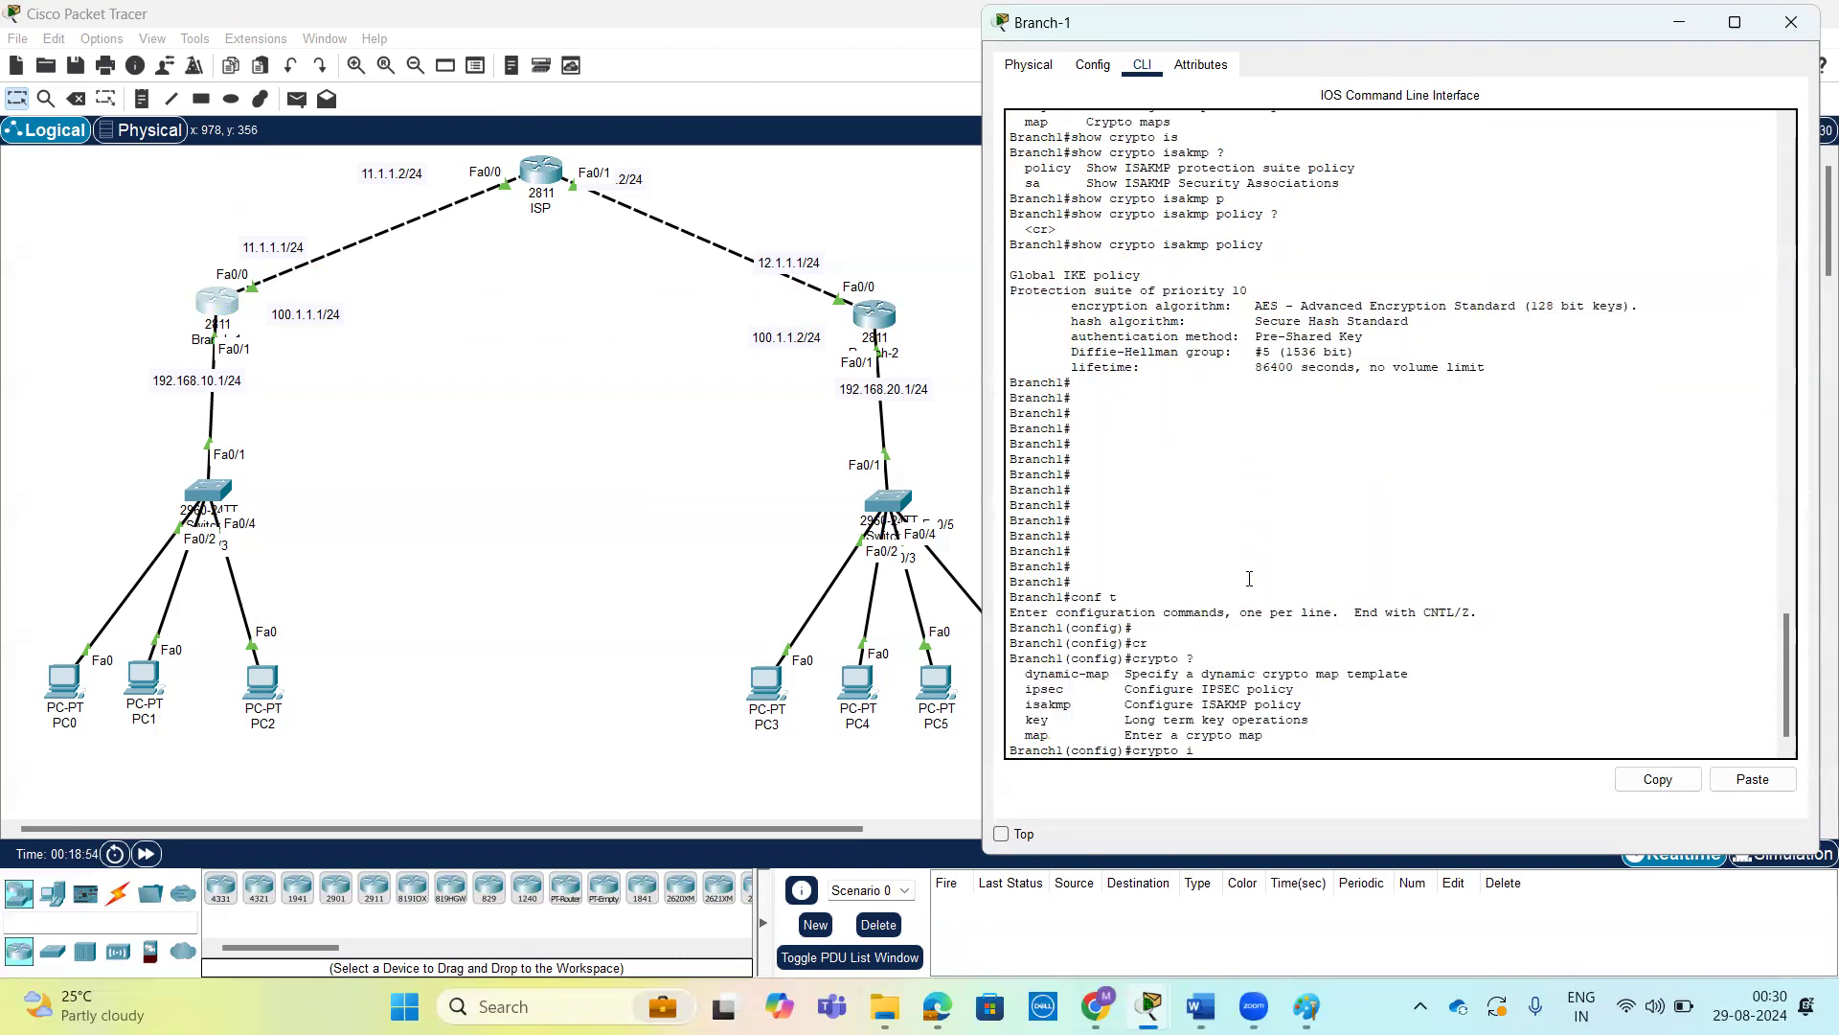
type("s")
key("Tab")
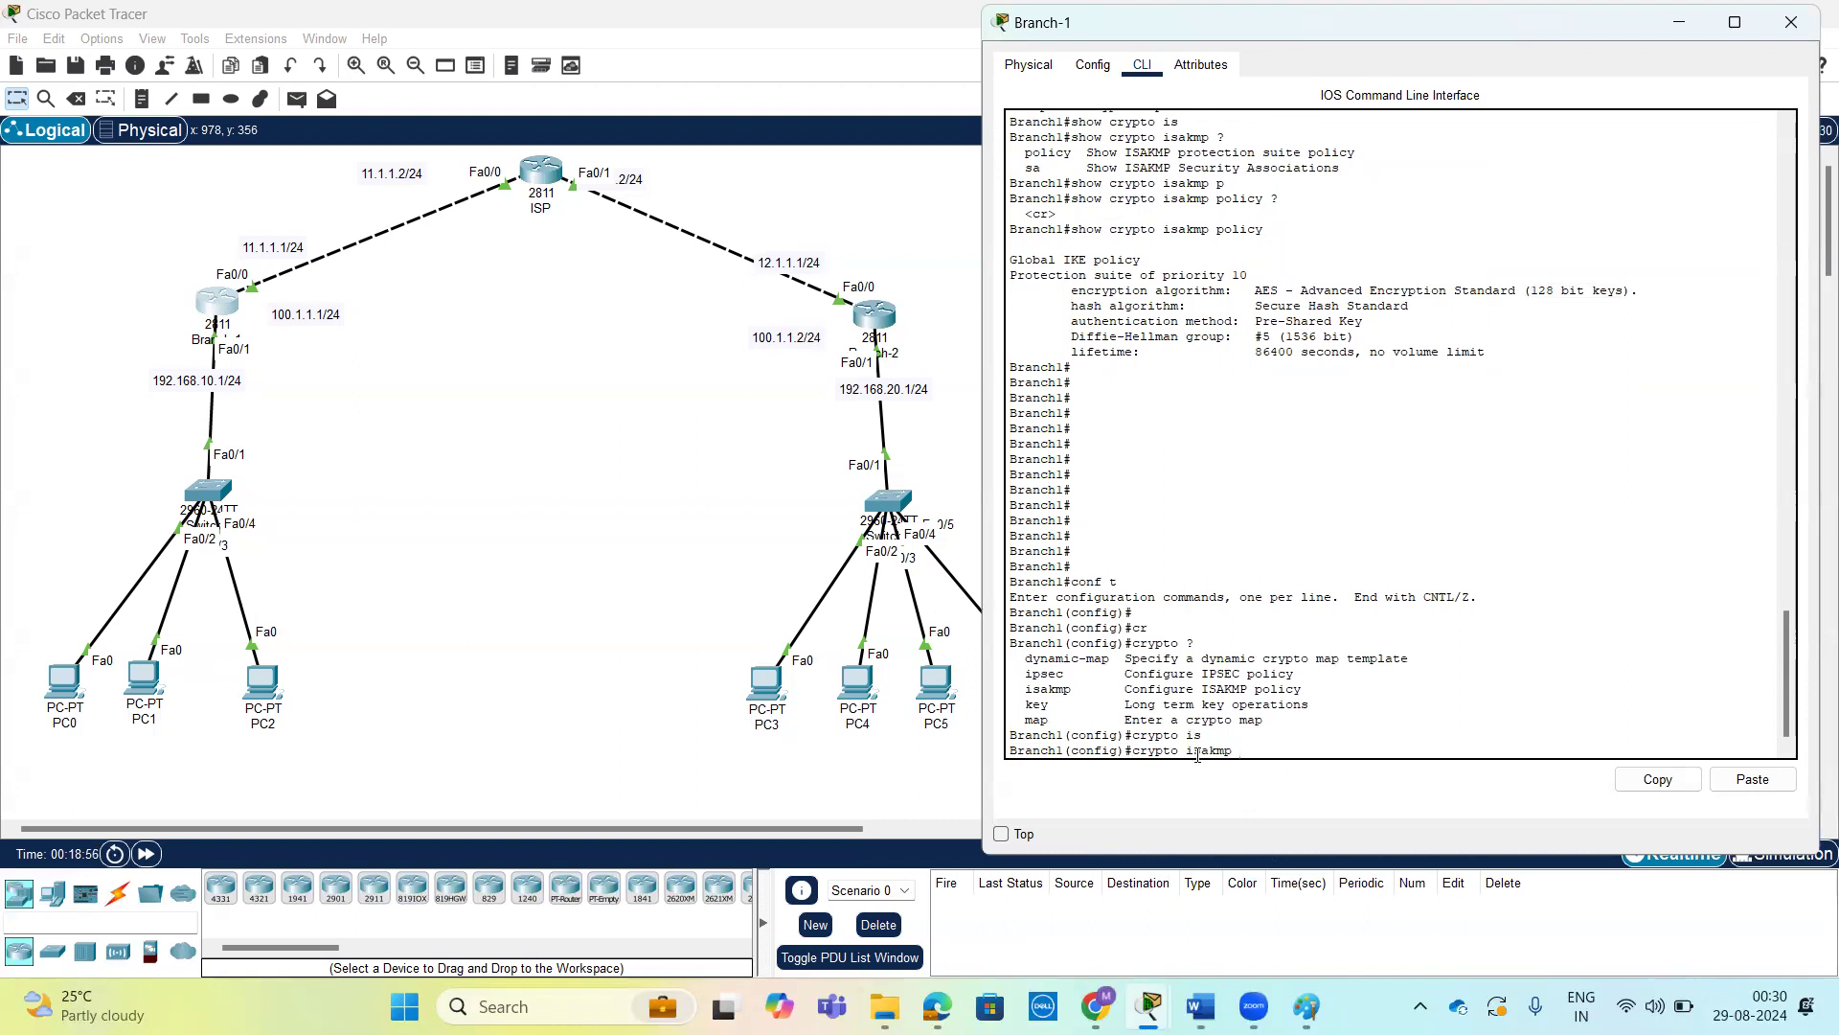
left_click_drag(1186, 752, 1233, 753)
left_click_drag(1023, 673, 1070, 673)
left_click(1026, 678)
left_click_drag(1027, 678, 1068, 675)
left_click_drag(1025, 689, 1075, 690)
key("Tab")
key("Tab")
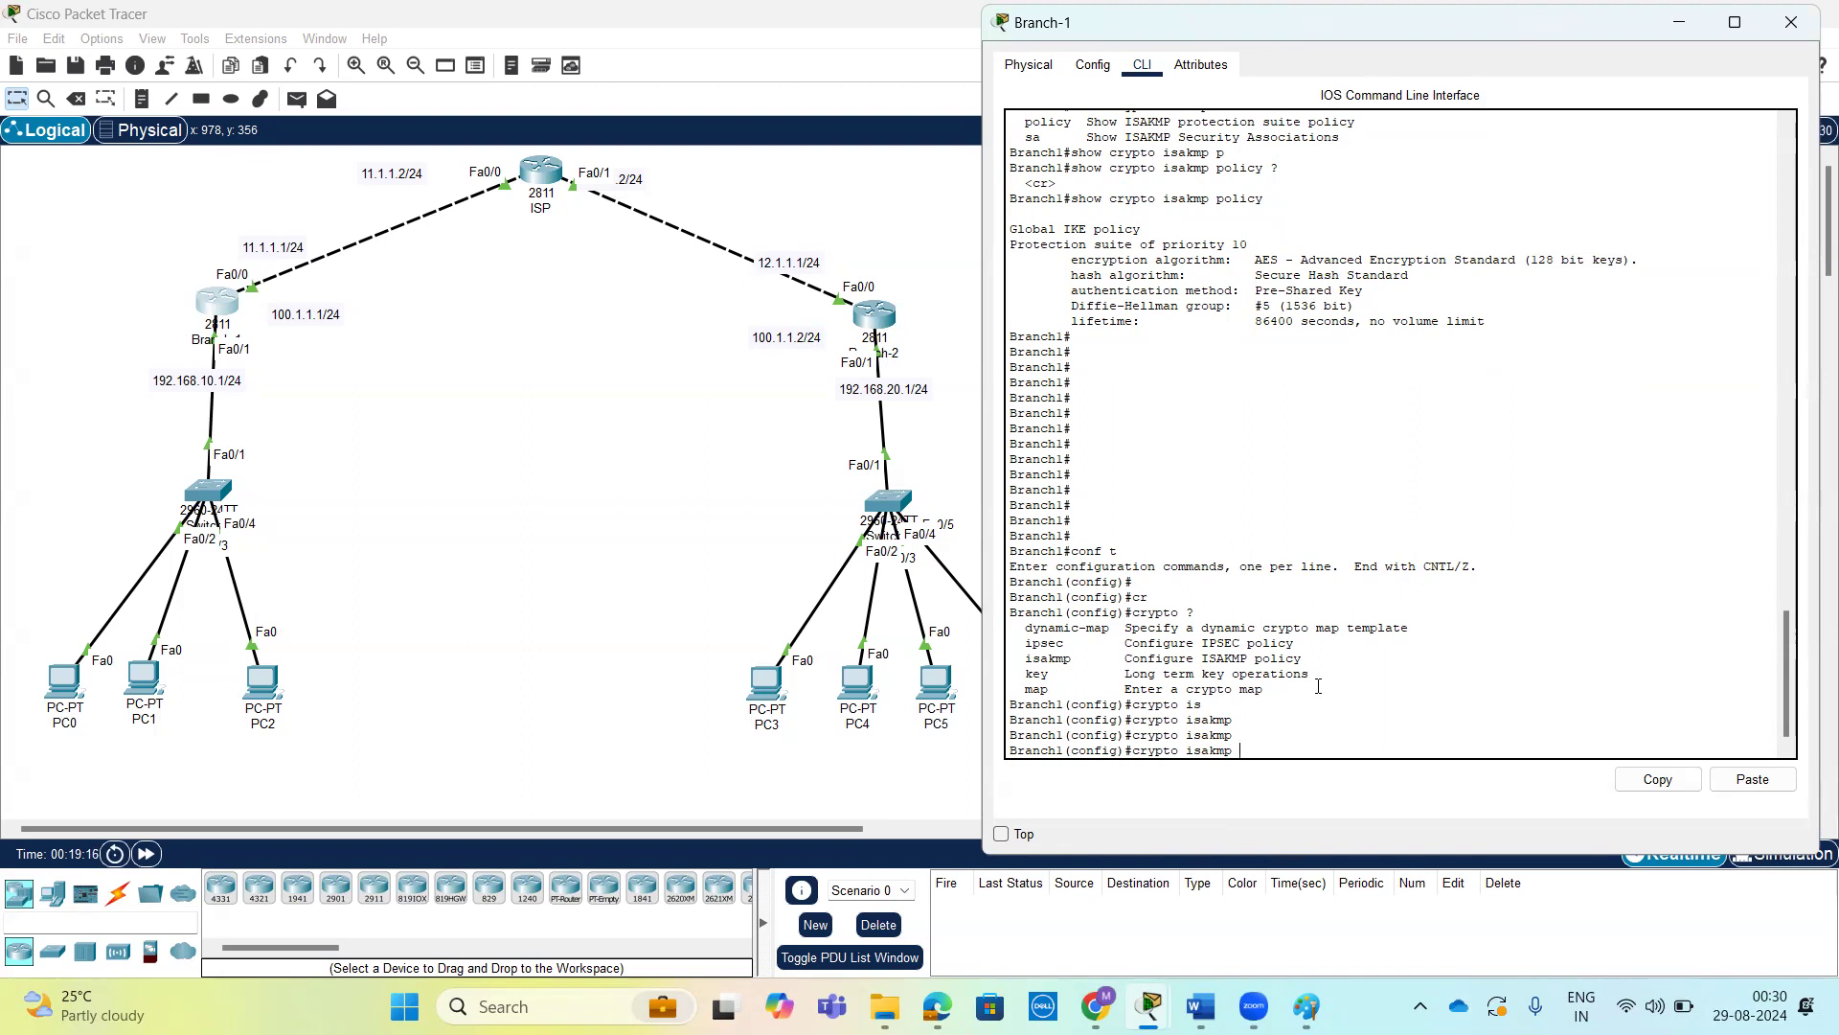
Extend the command to crypto isakmp key with the pre-shared key on Branch-1, reviewing the options at each stage.
type("?")
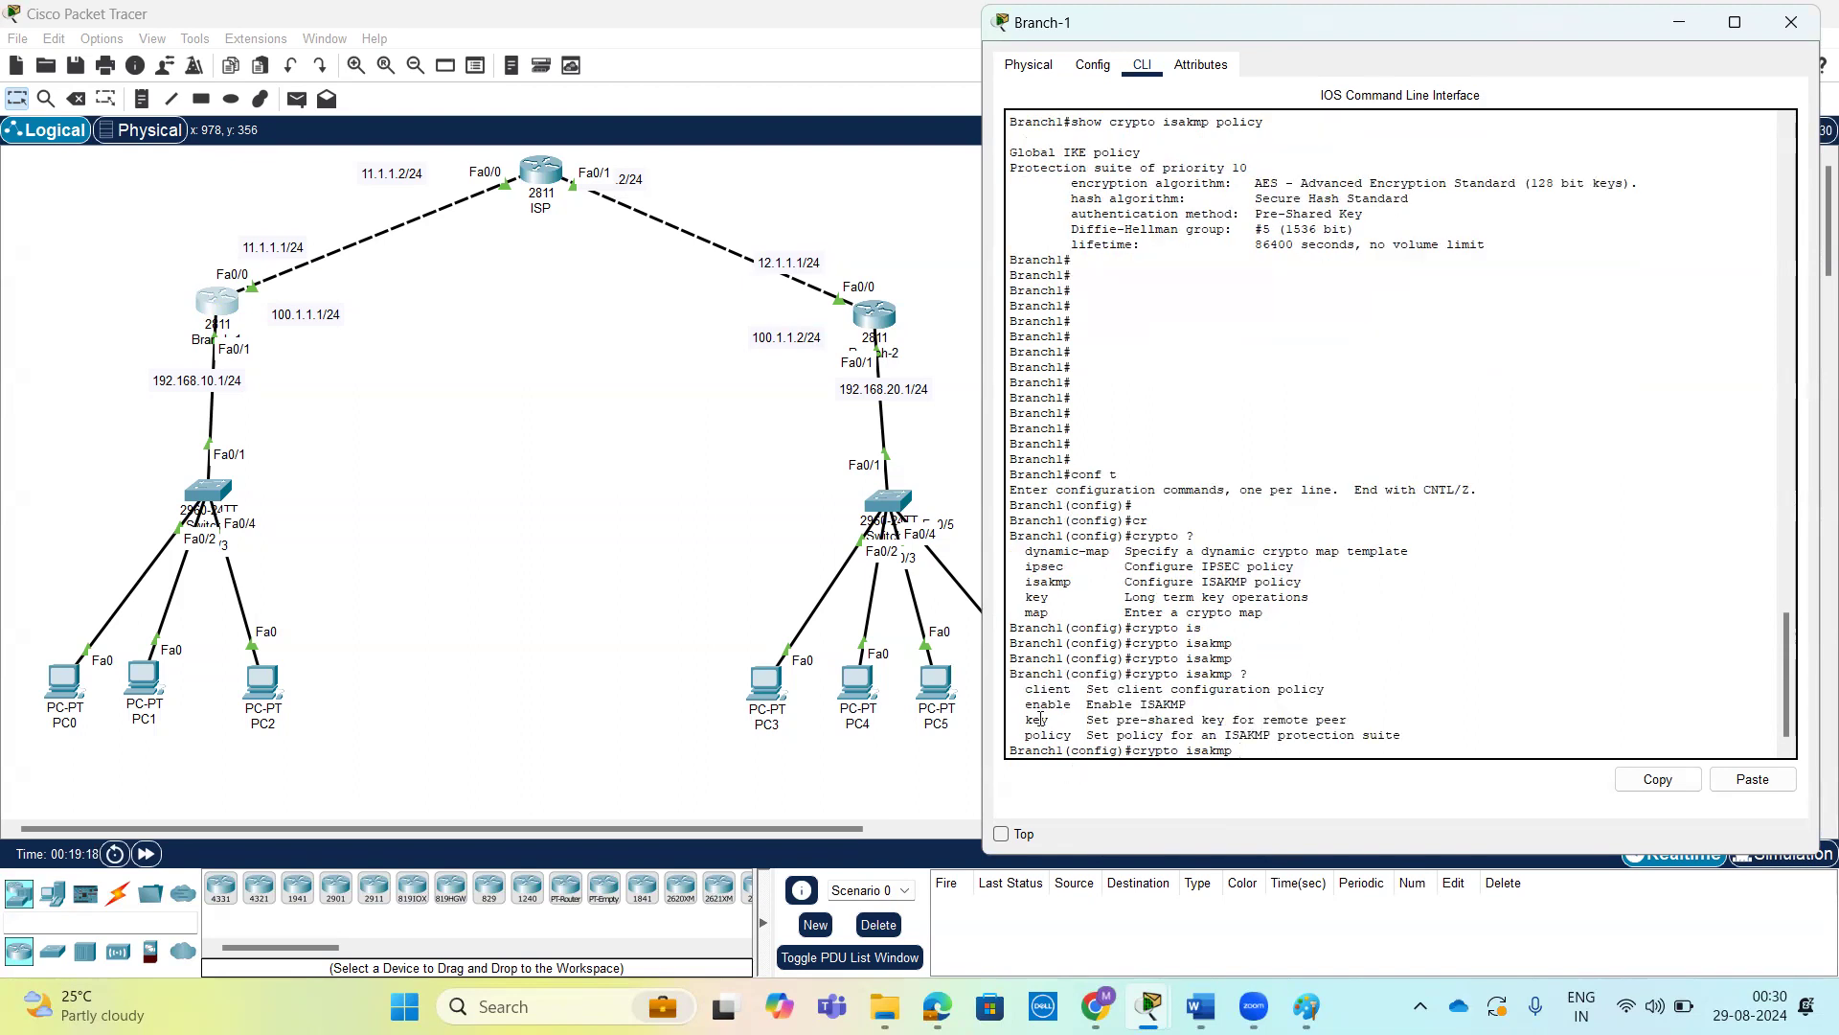
type("k")
key("Tab")
type("?")
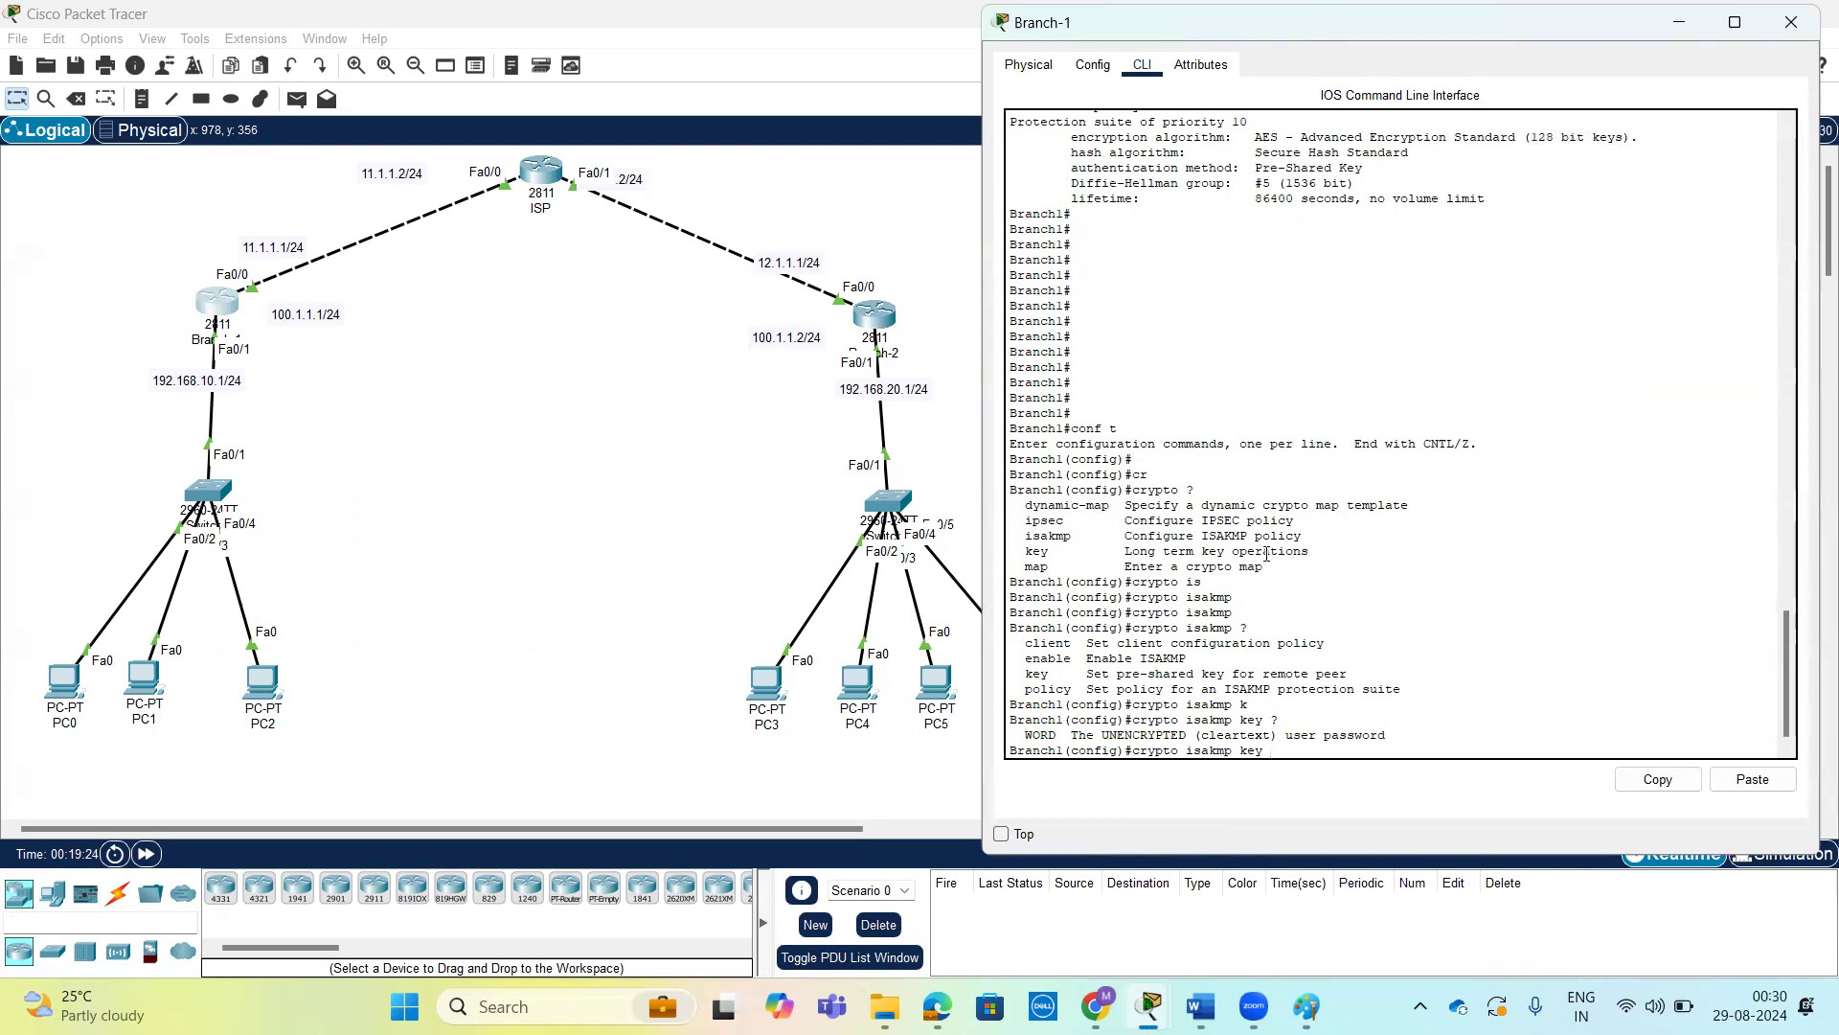
type("cisco ?")
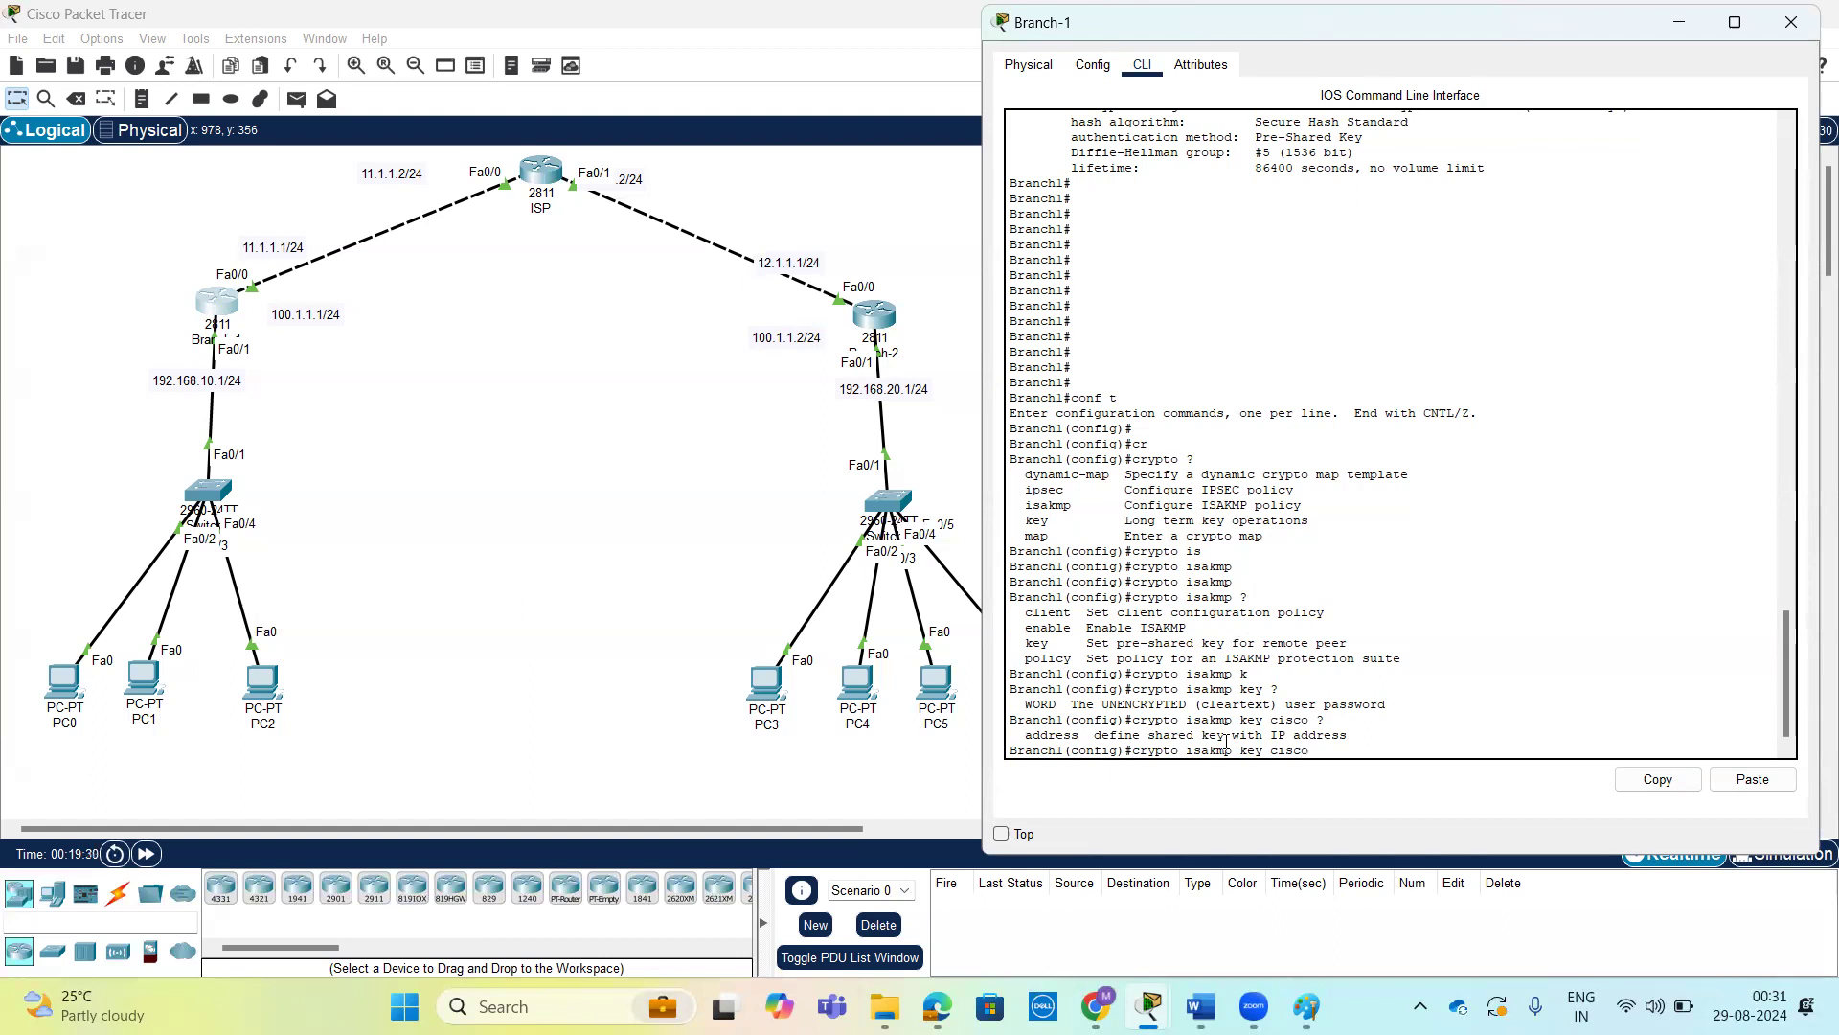
left_click_drag(1270, 754, 1308, 755)
left_click(1342, 749)
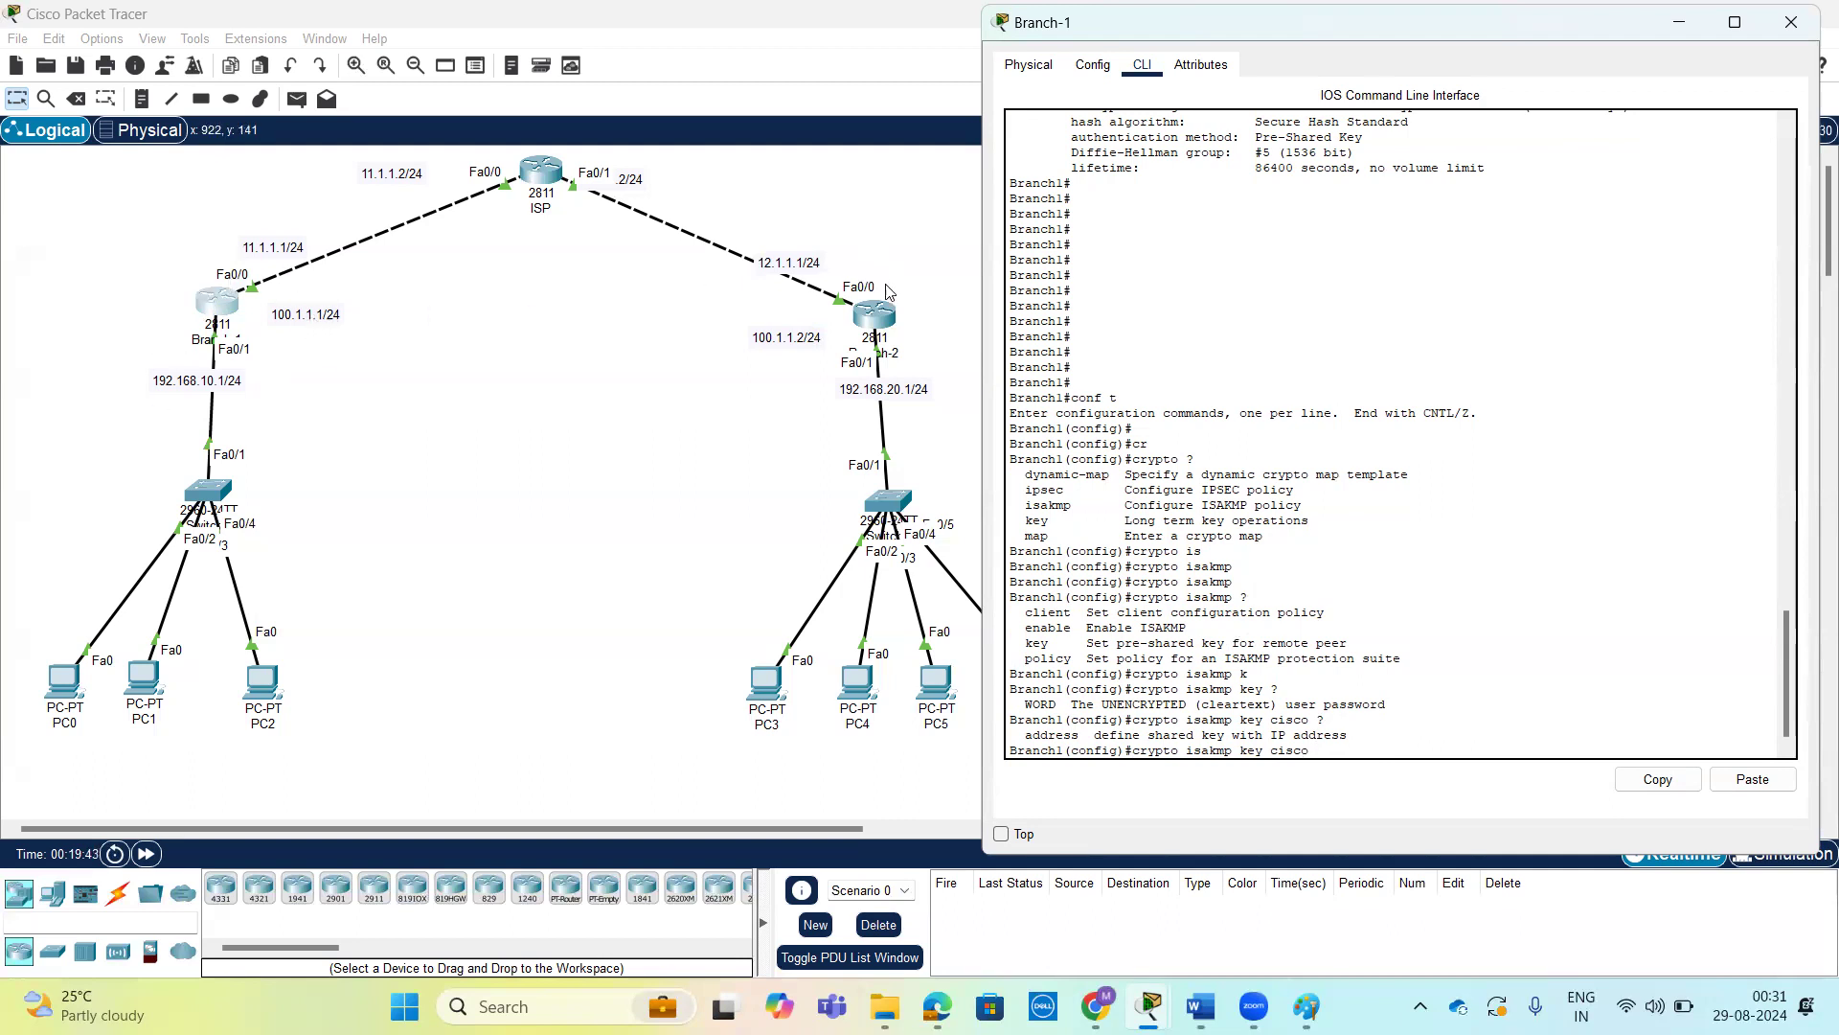
Move the 100.1.1.2/24 label to the canvas's upper edge, clear the 100.1.1.1/24 label from beside Branch-1 and reopen Branch-1's command line.
left_click_drag(774, 337, 834, 147)
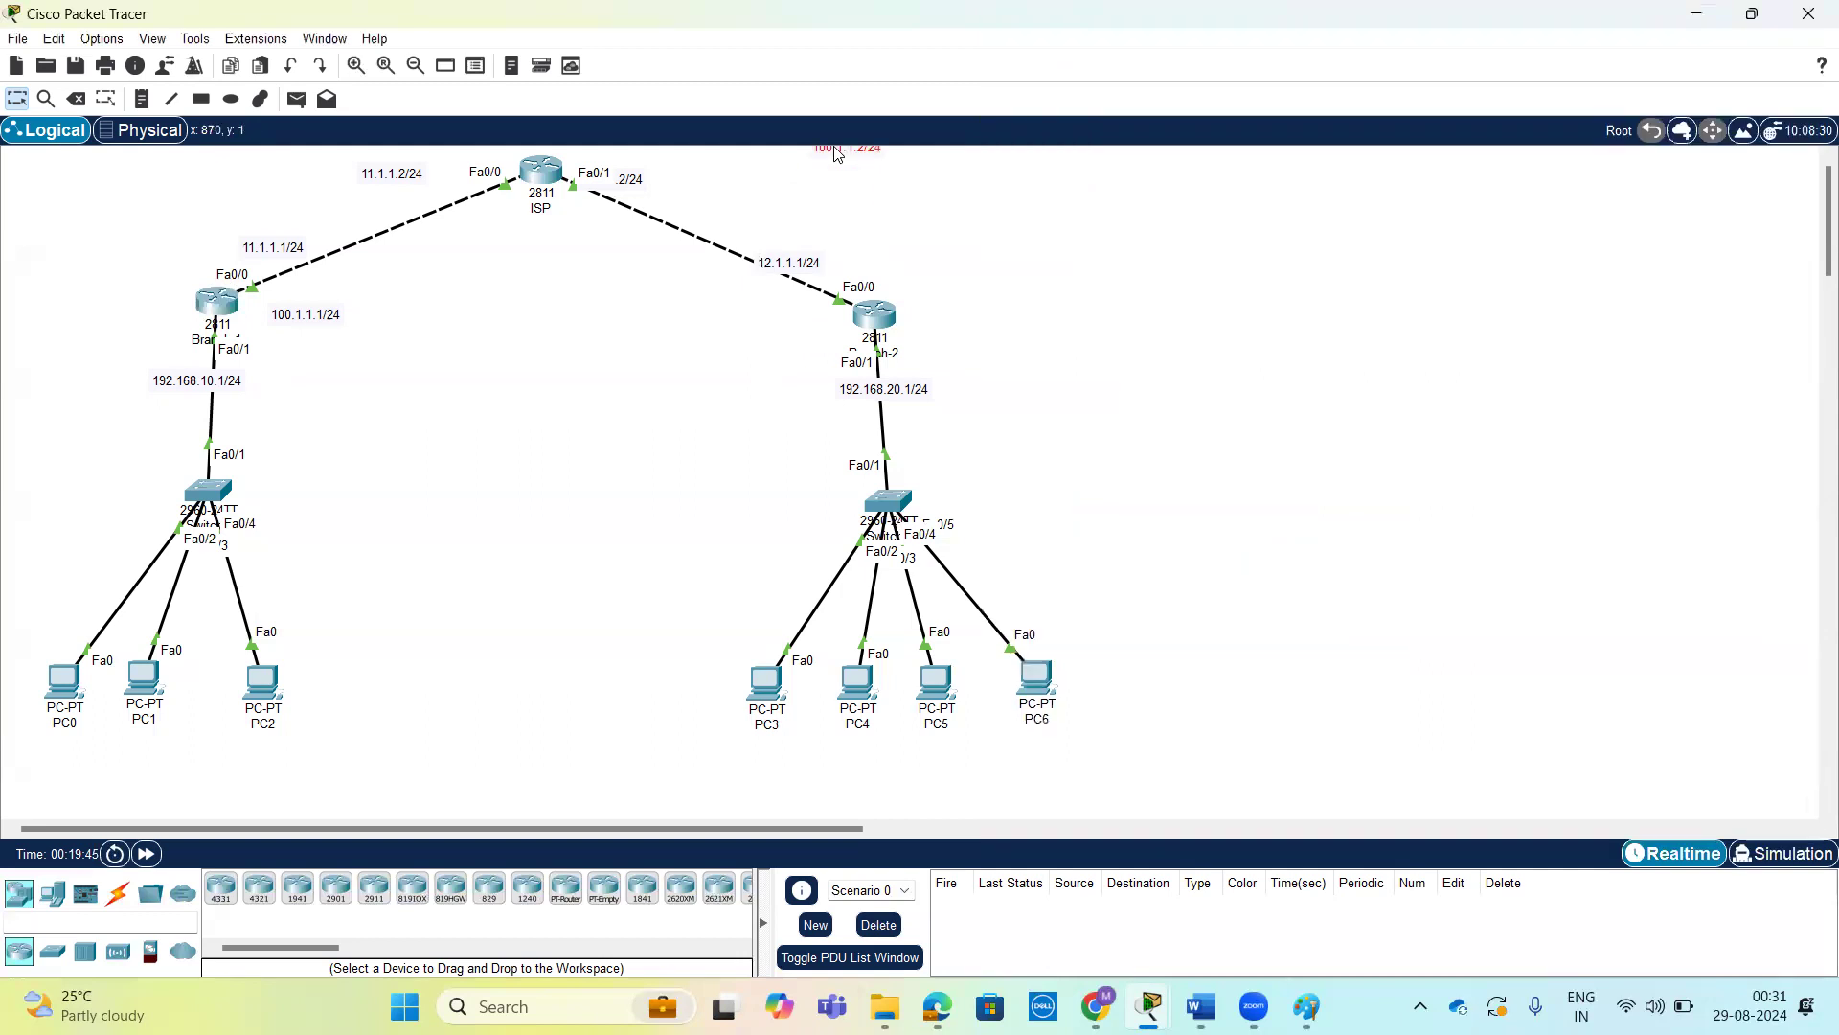
left_click(279, 311)
left_click(216, 302)
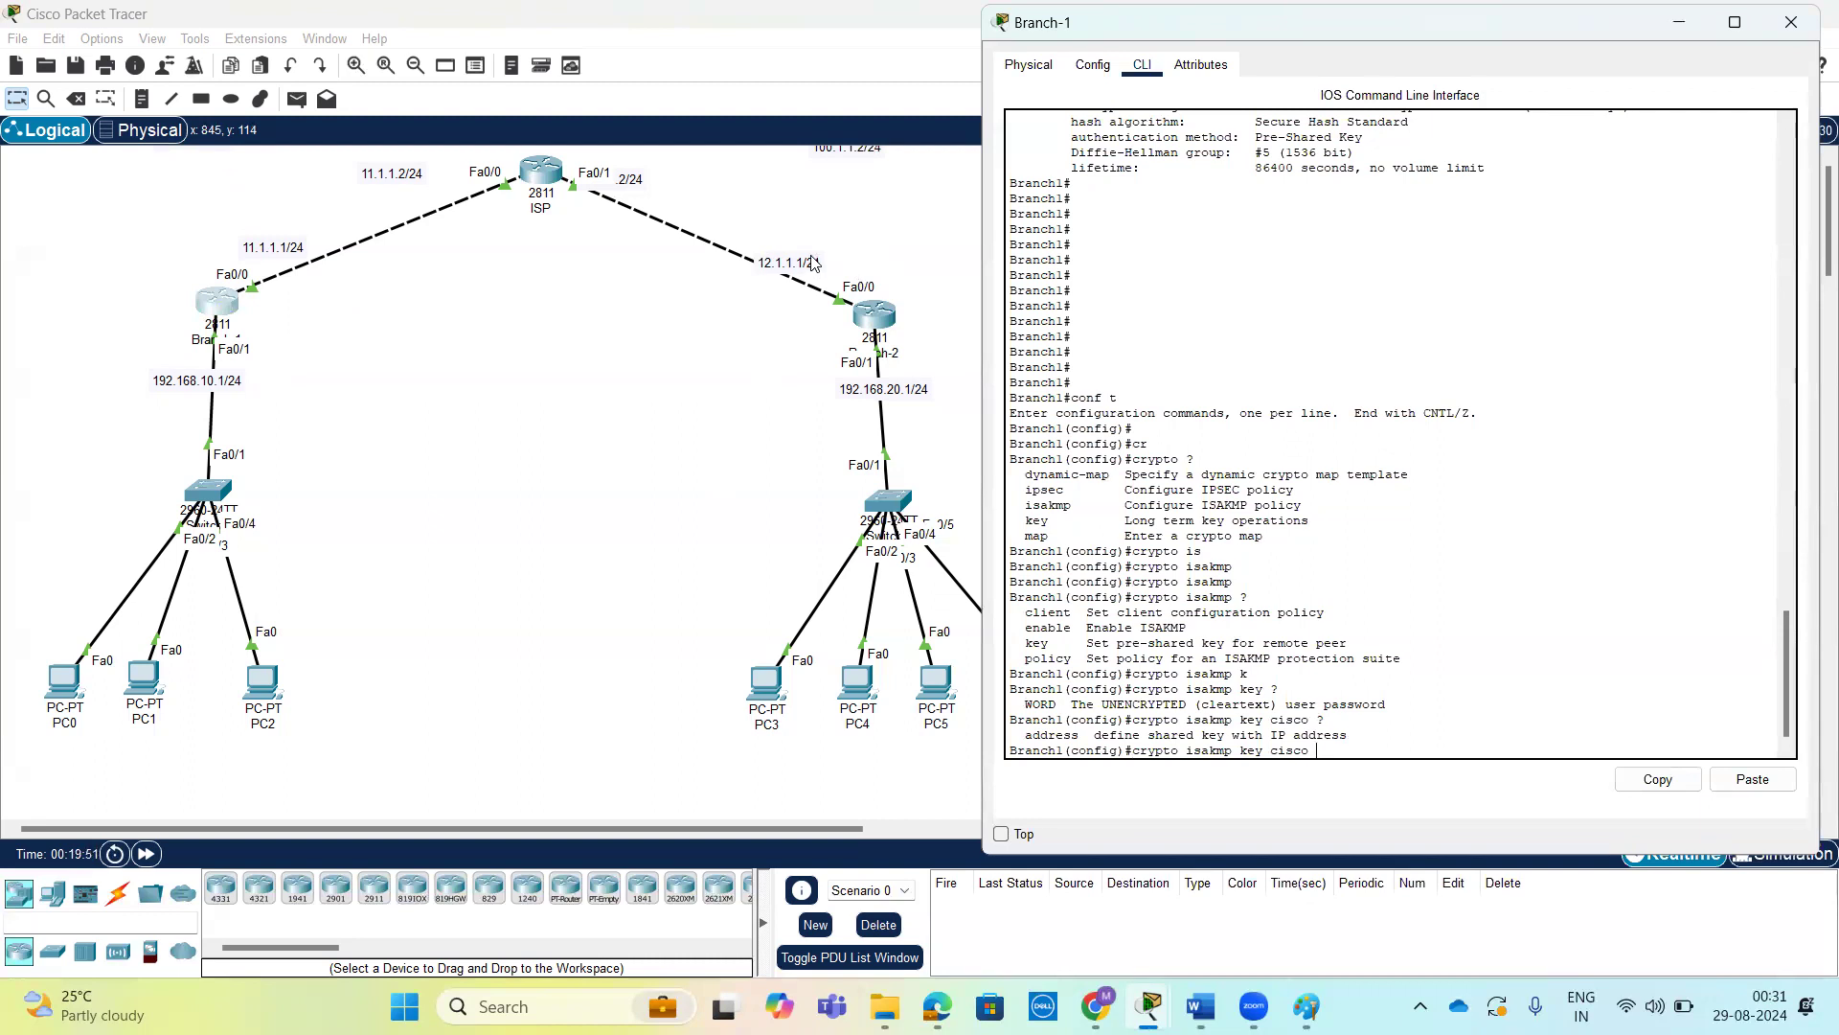
Complete the pre-shared key command on Branch-1 with peer address 12.1.1.1 and run it.
key("Tab")
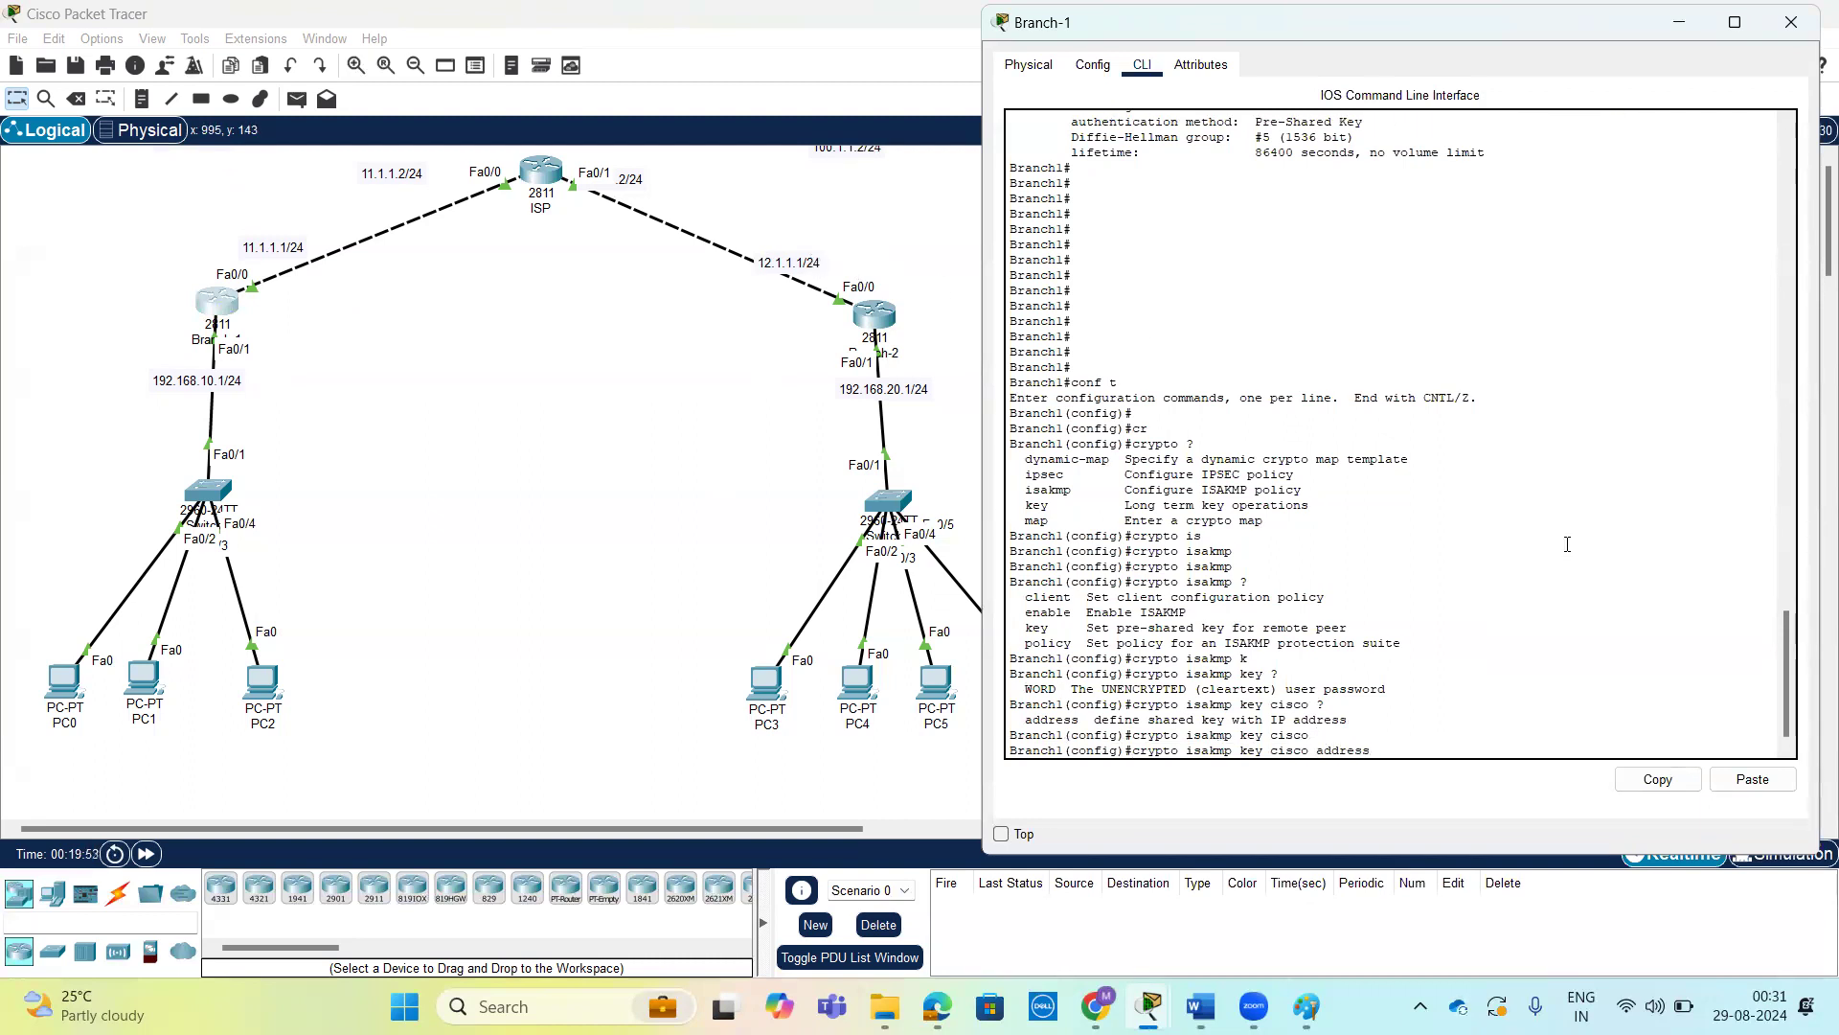
type("12.")
left_click_drag(1305, 754, 1271, 754)
left_click_drag(1442, 754, 1377, 754)
key("Return")
key("Return")
key("Return")
key("Return")
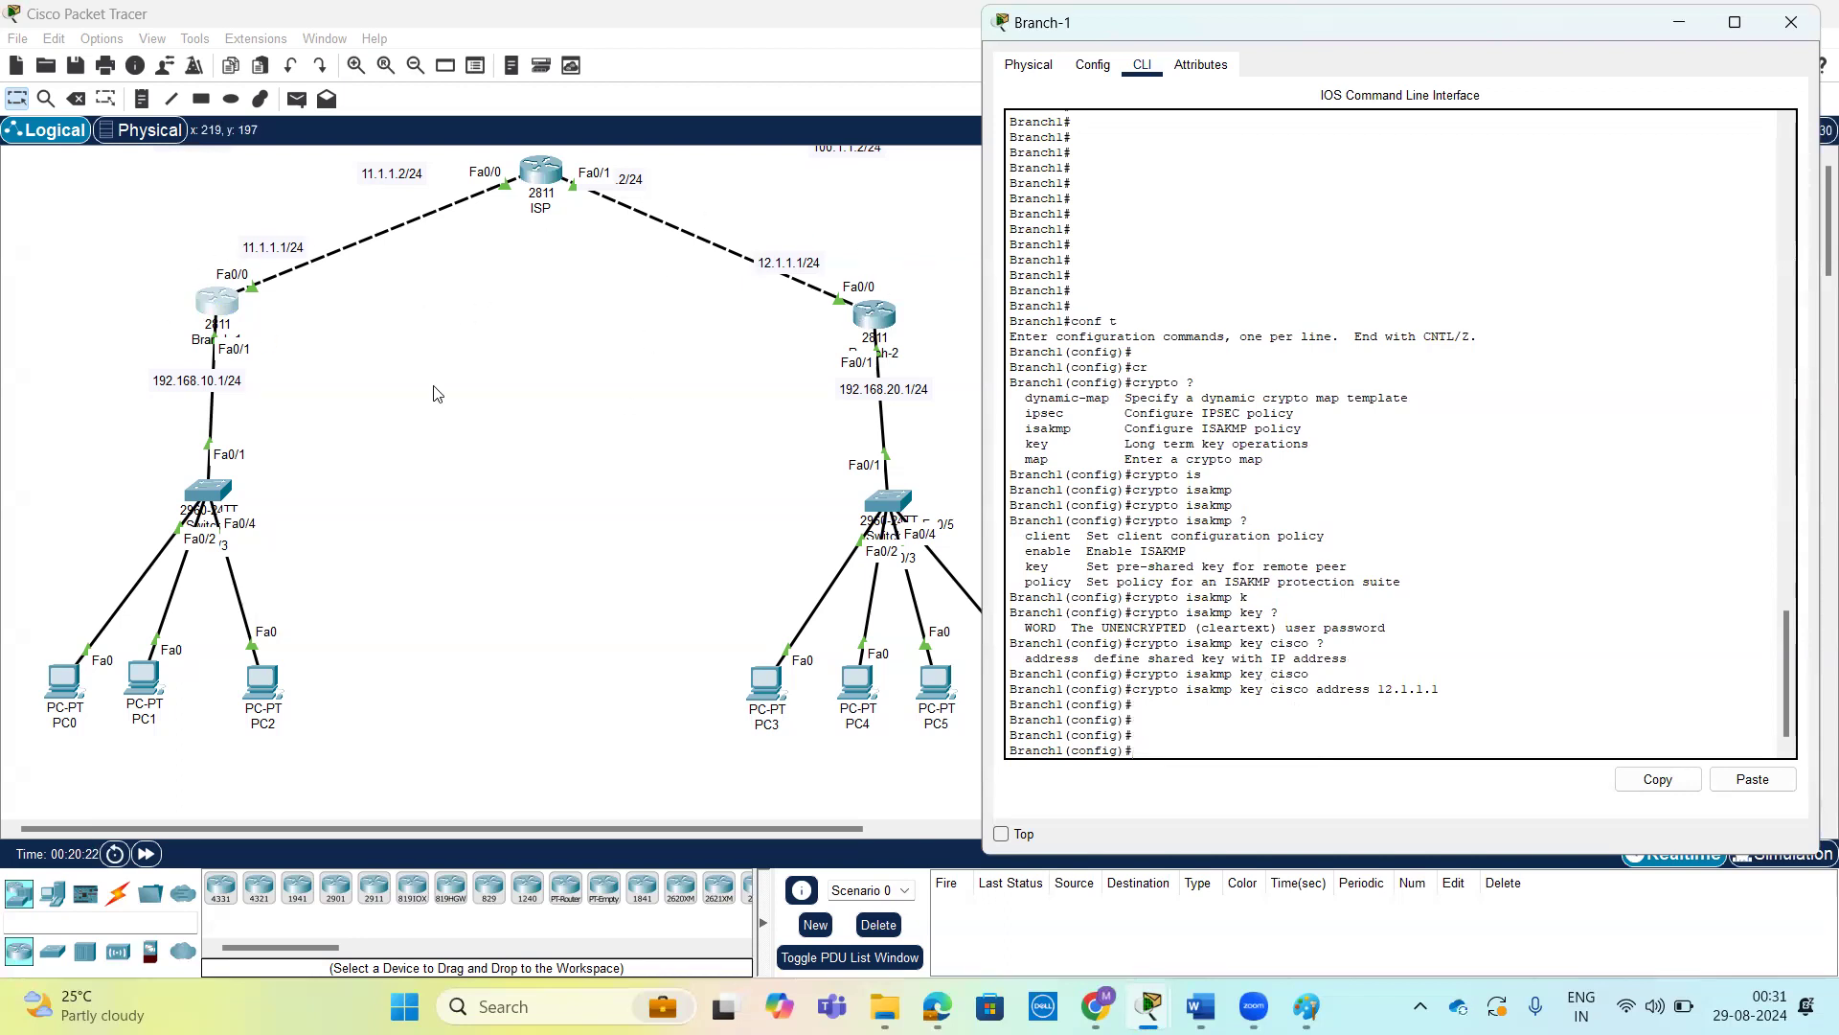
Bring up Branch-2's command line and enter global configuration mode with conf t.
left_click(870, 320)
key("Return")
key("Return")
key("Return")
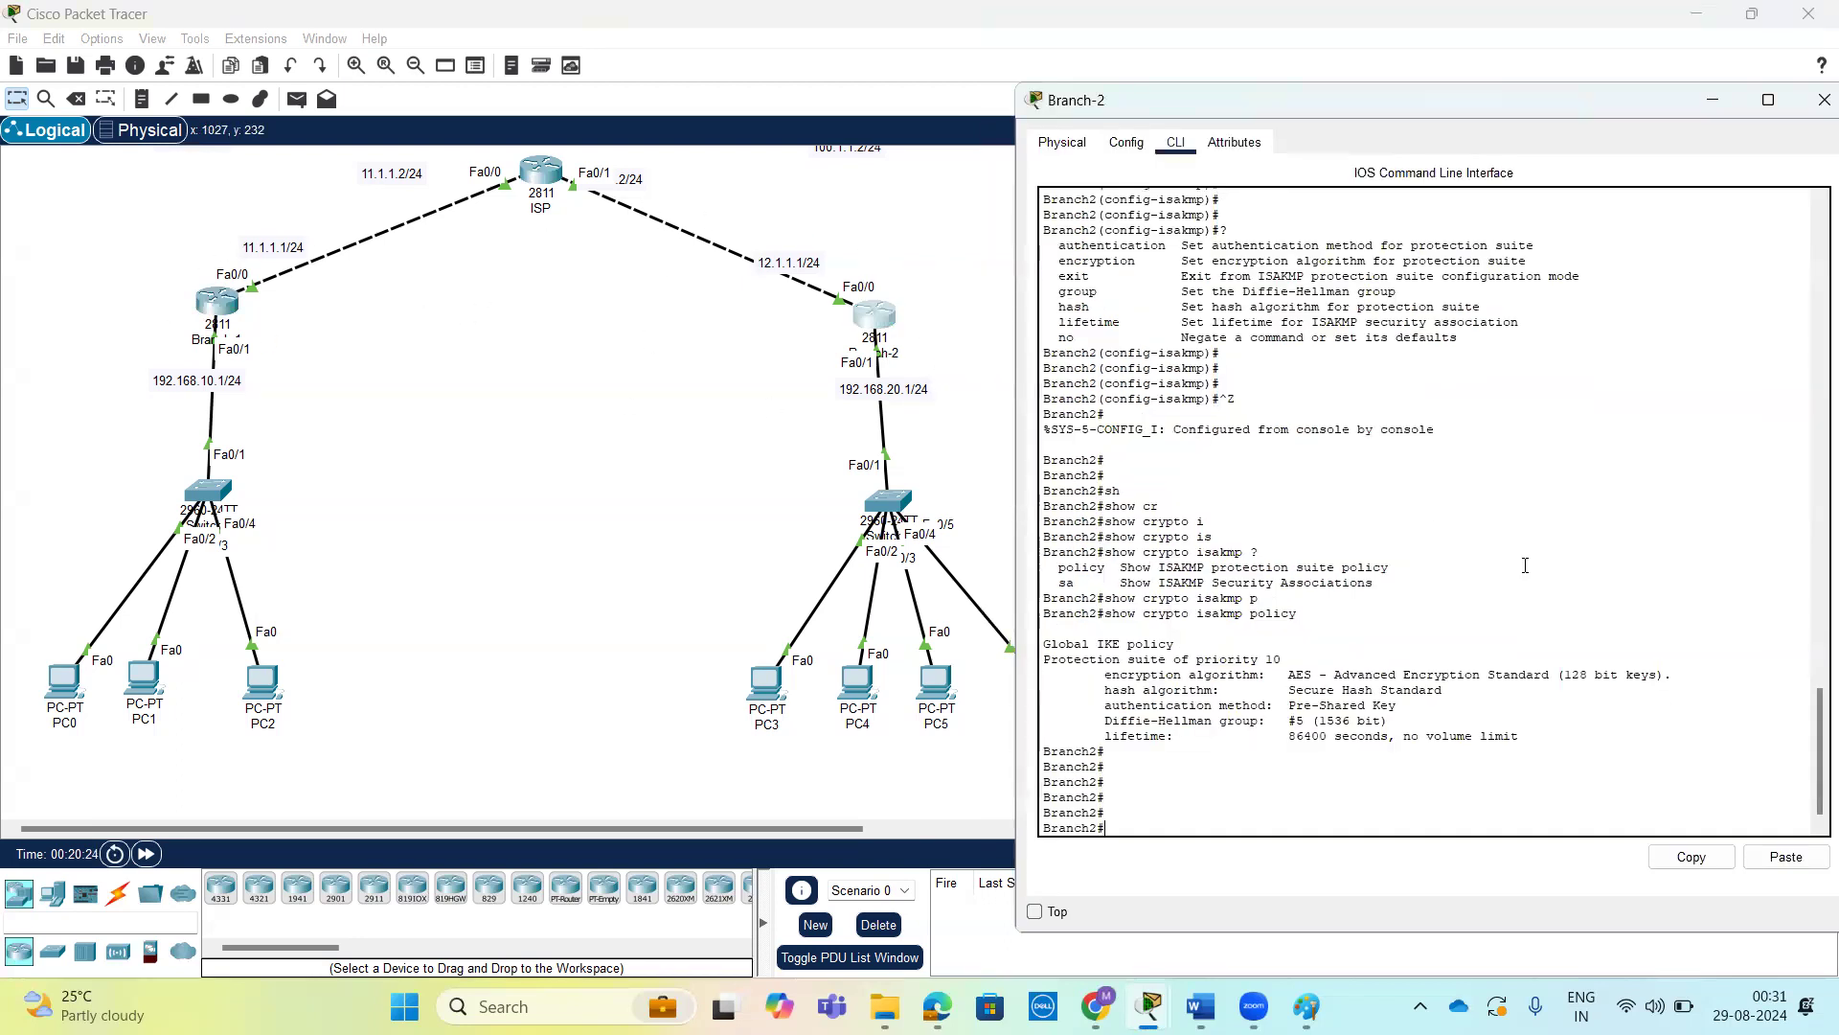
type("cr")
key("Return")
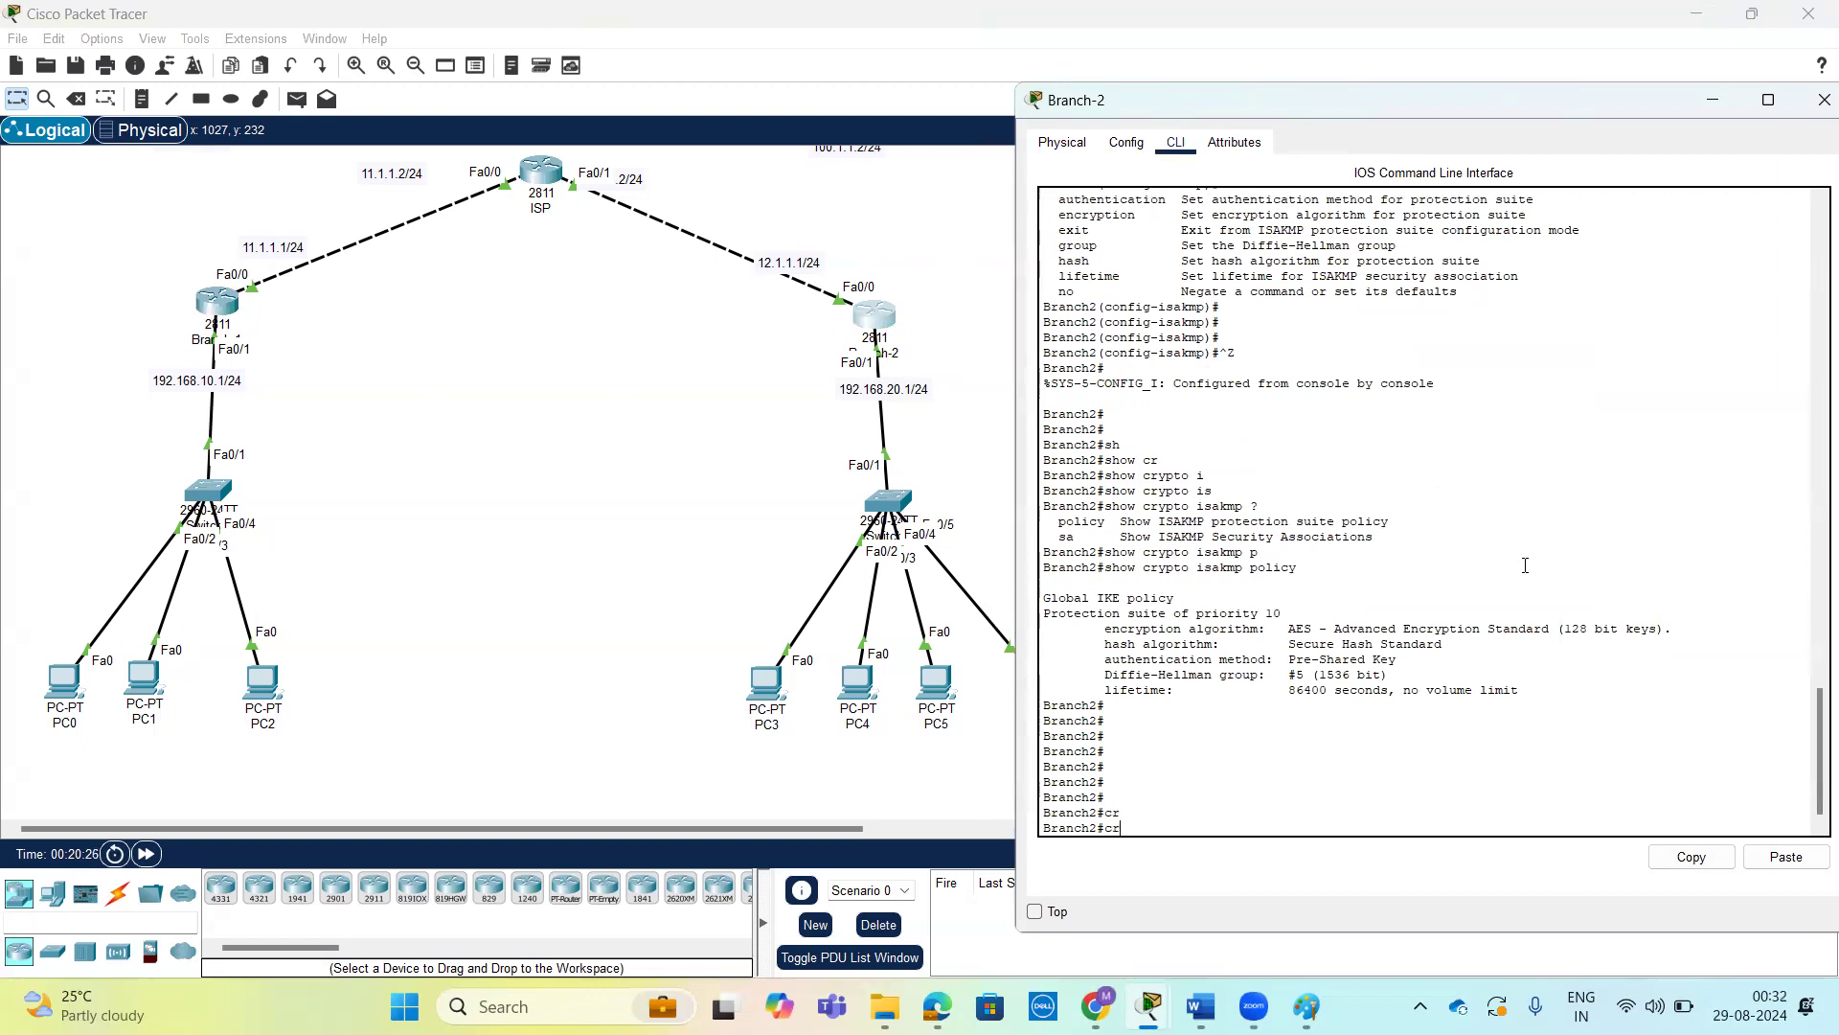
type("conf t")
key("Return")
key("Return")
key("Return")
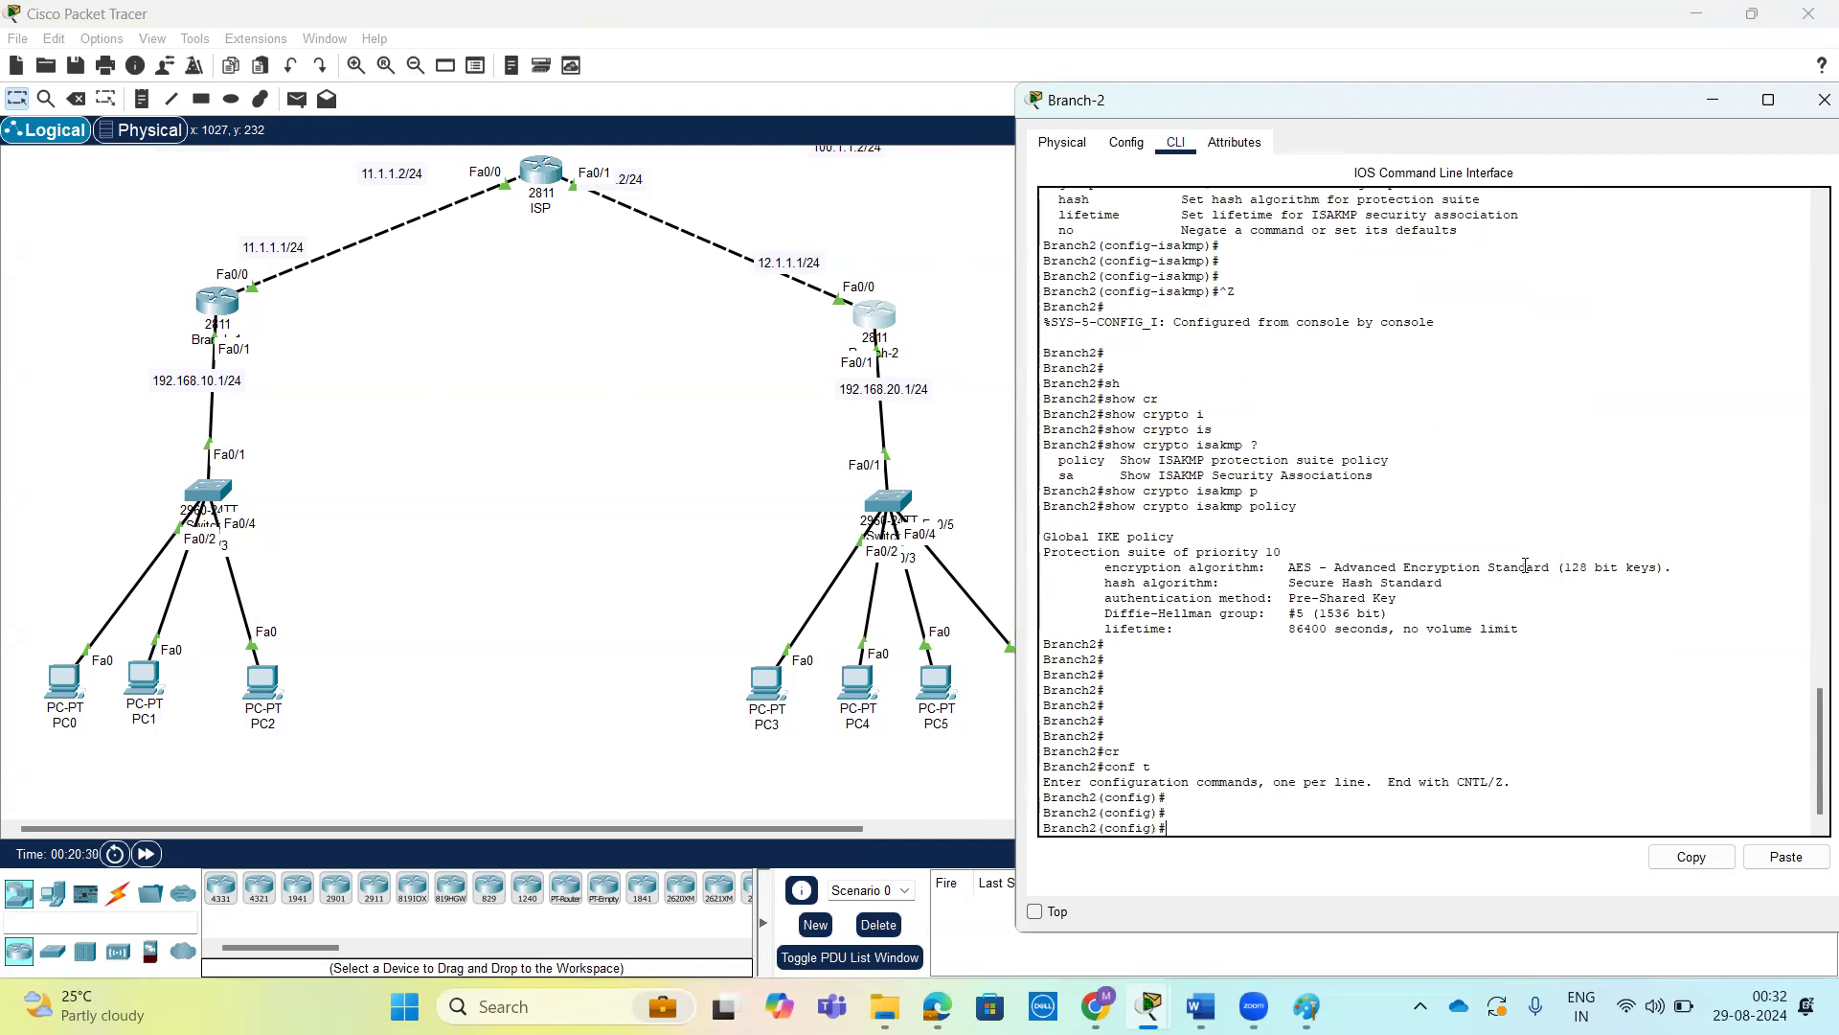
Prepare the crypto isakmp command on Branch-2, reviewing the available crypto options.
type("cr")
key("Tab")
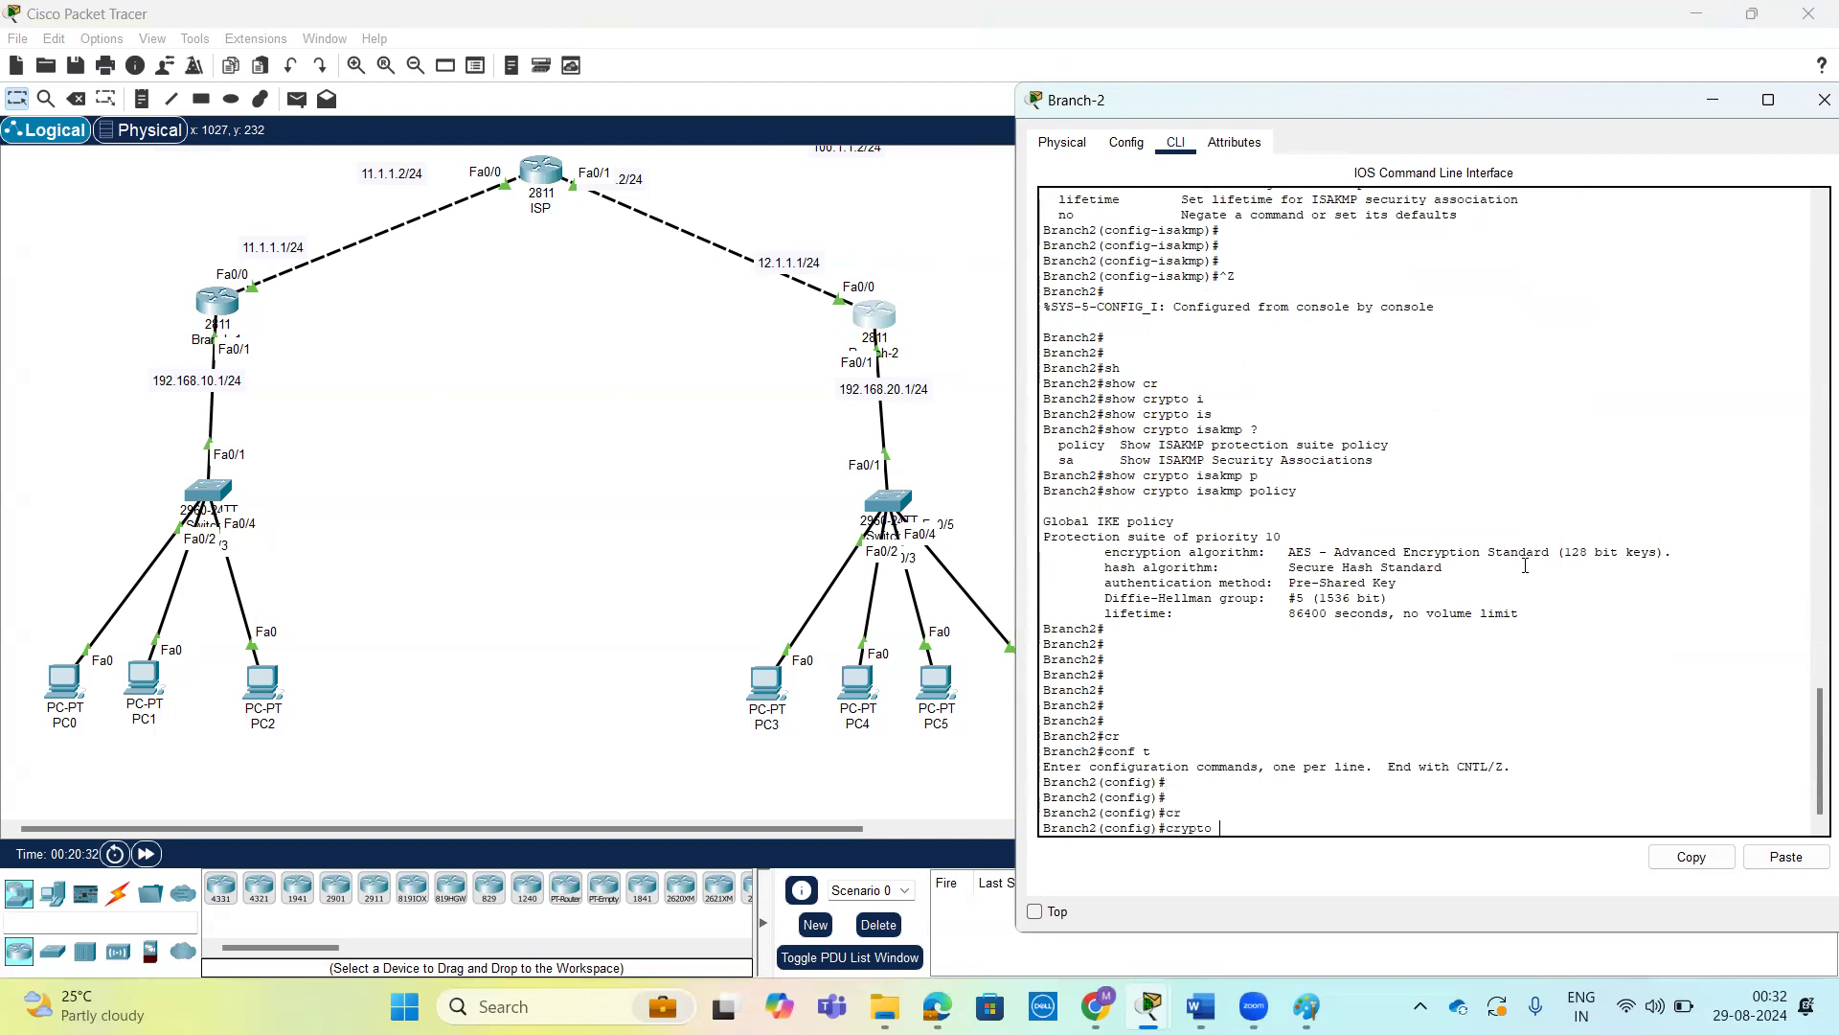
type("?")
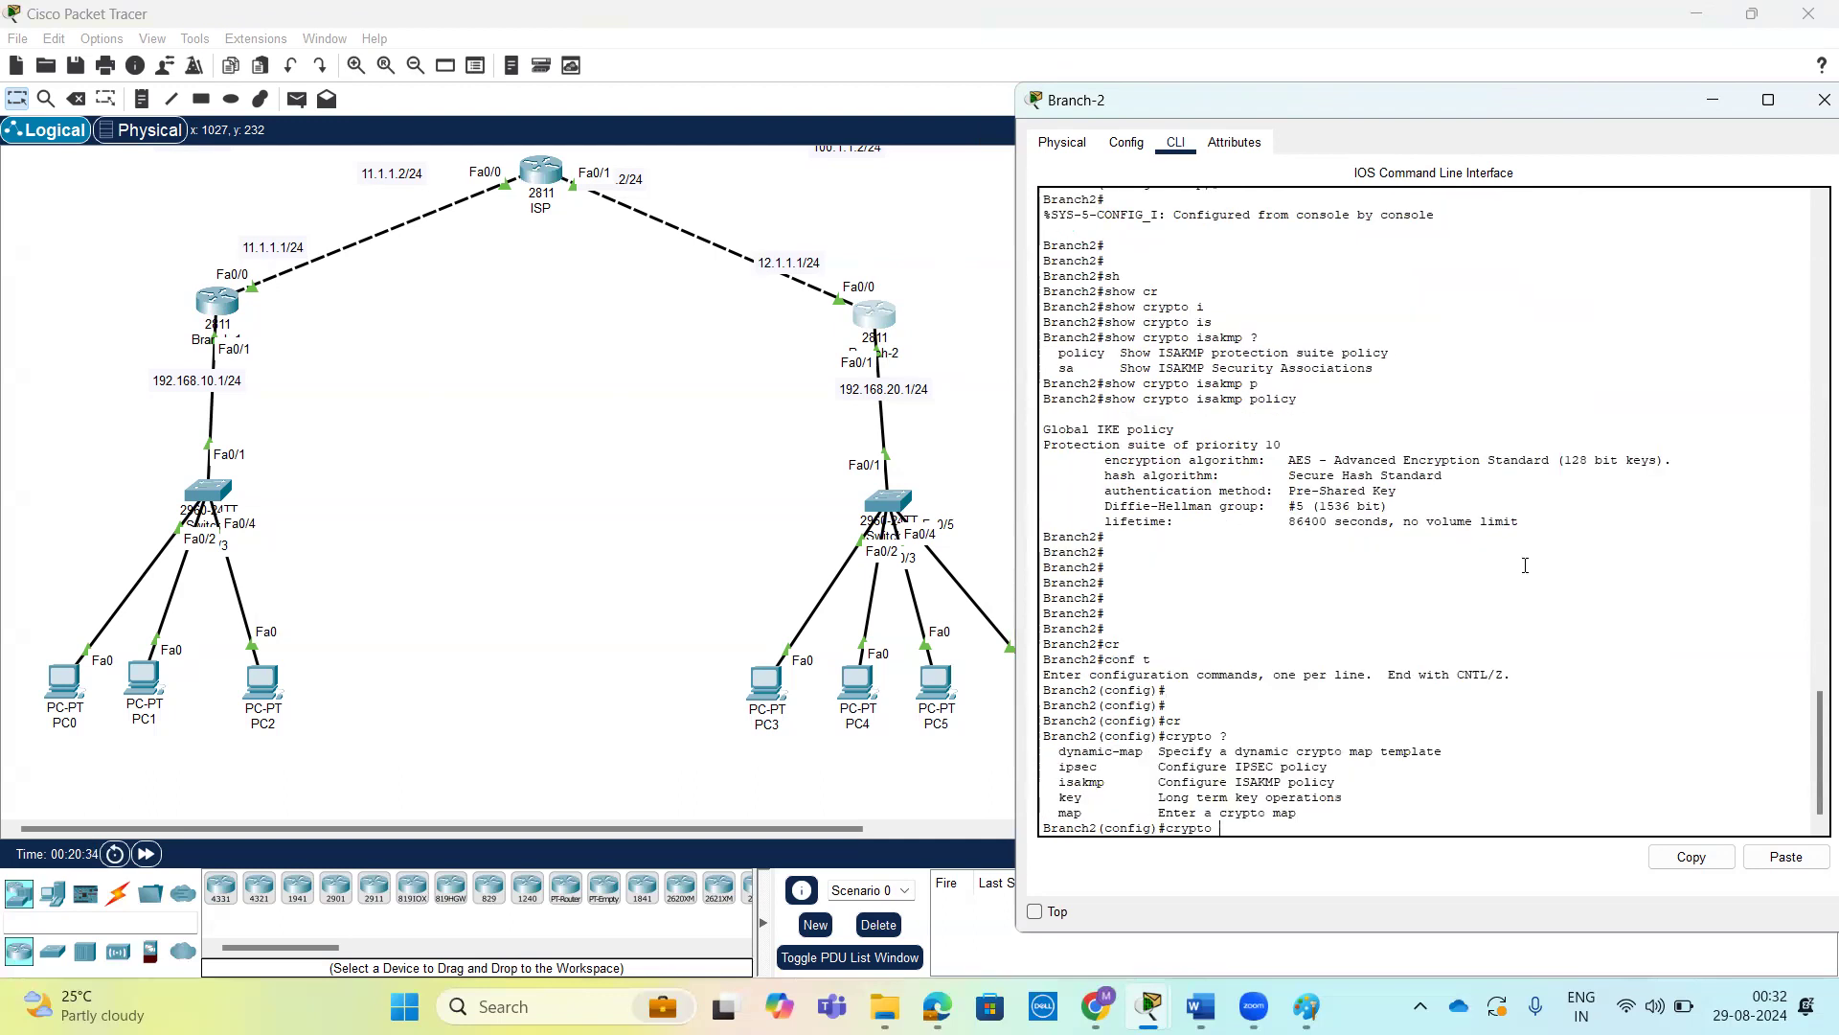
type("i")
key("Tab")
type("s")
key("Tab")
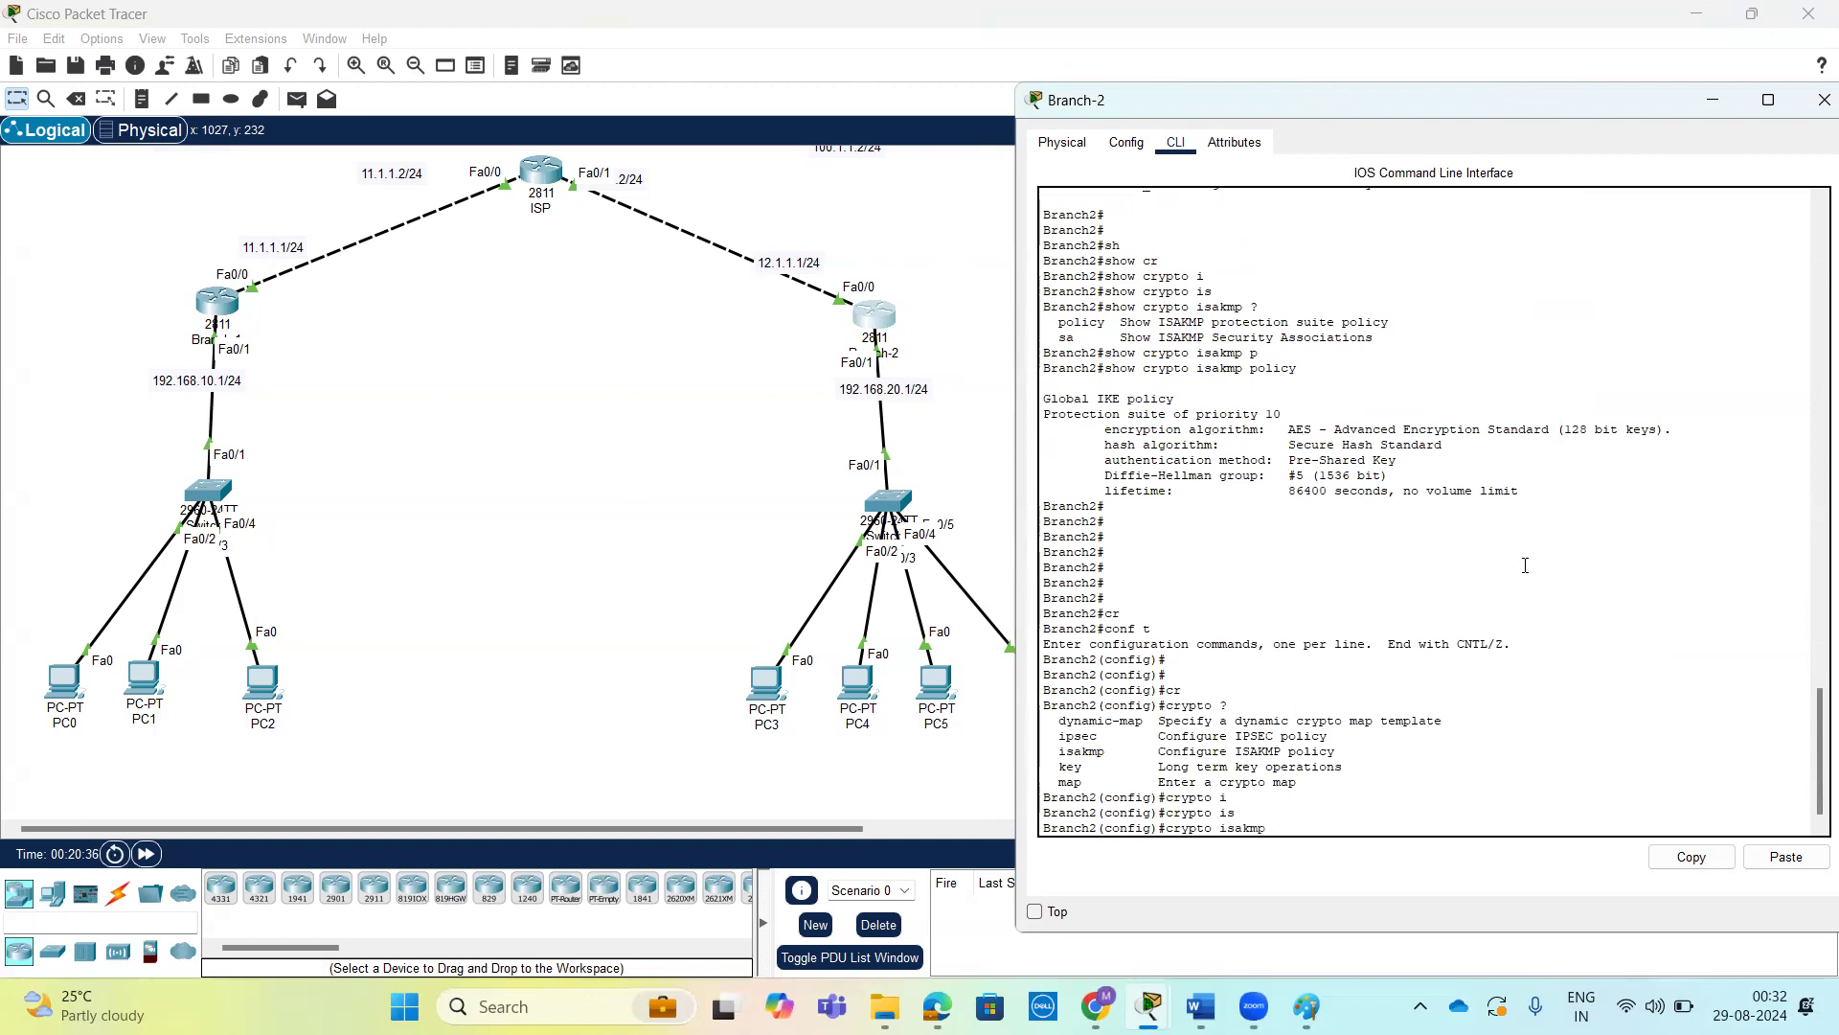
Define the ISAKMP pre-shared key on Branch-2 for peer address 11.1.1.1, reviewing the isakmp and key options.
type("?k")
key("Tab")
type("cisco ")
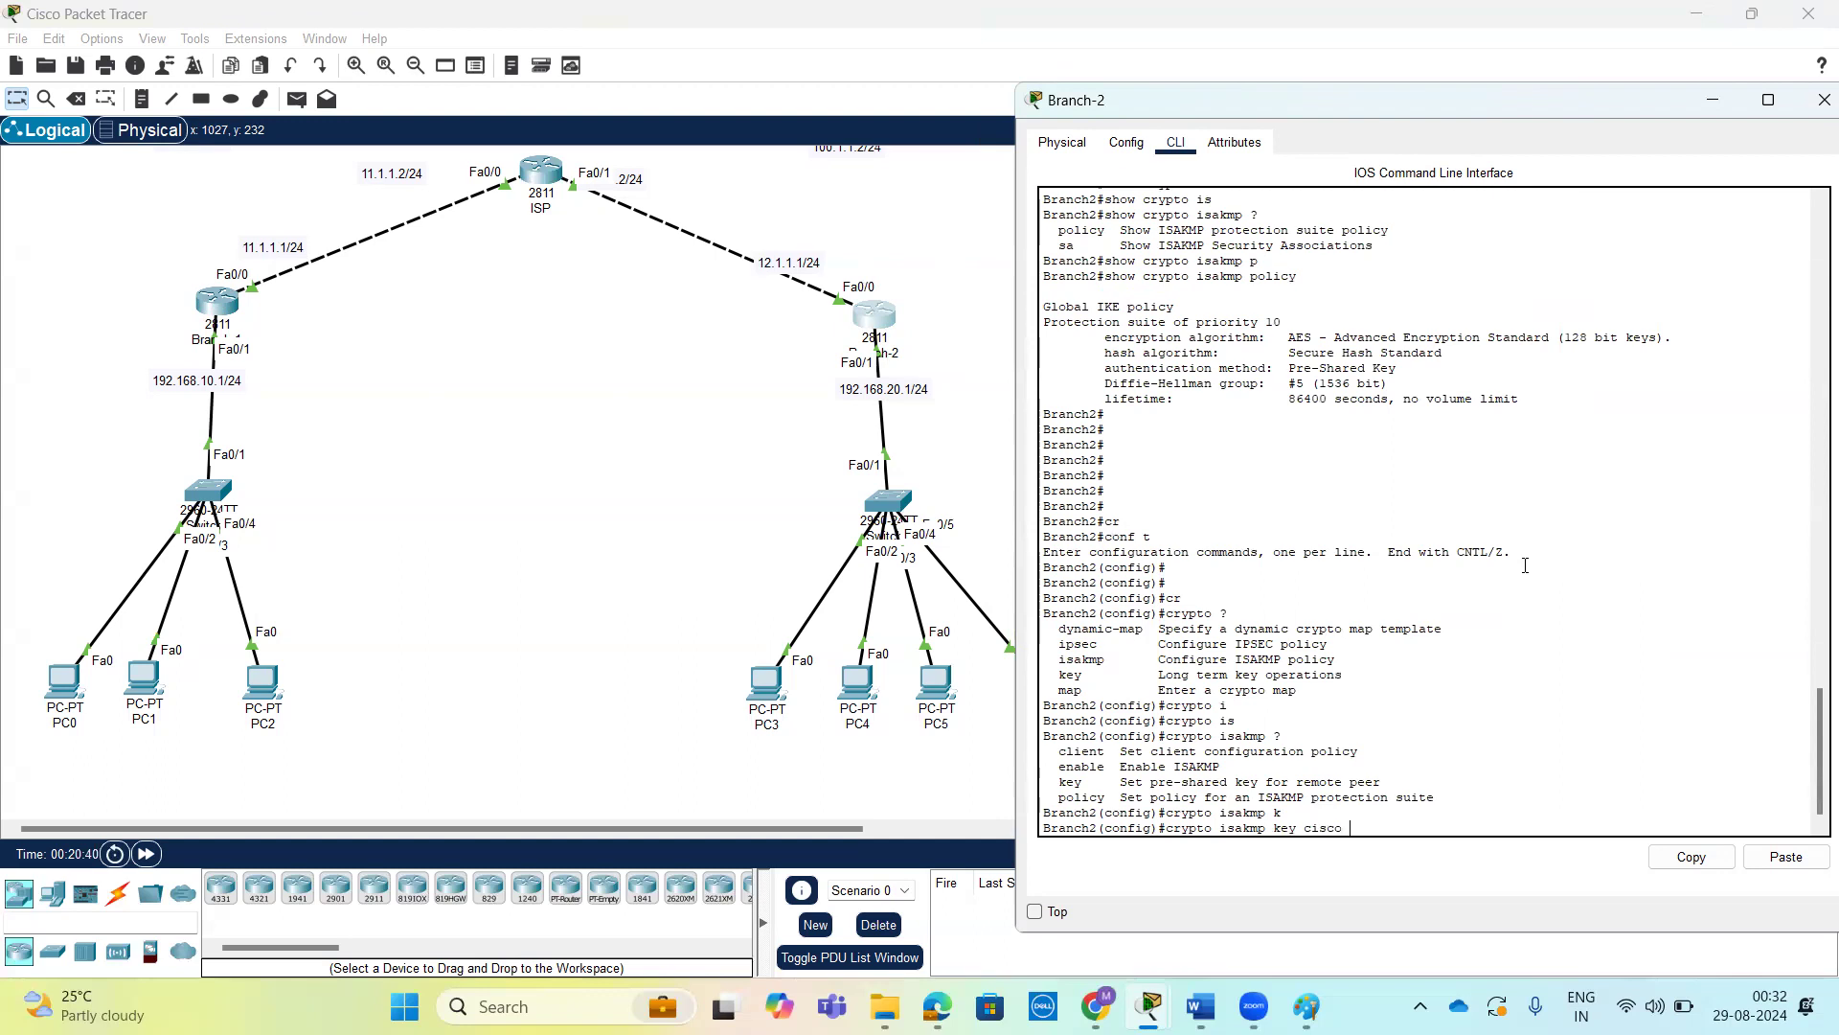
type("?a")
key("Tab")
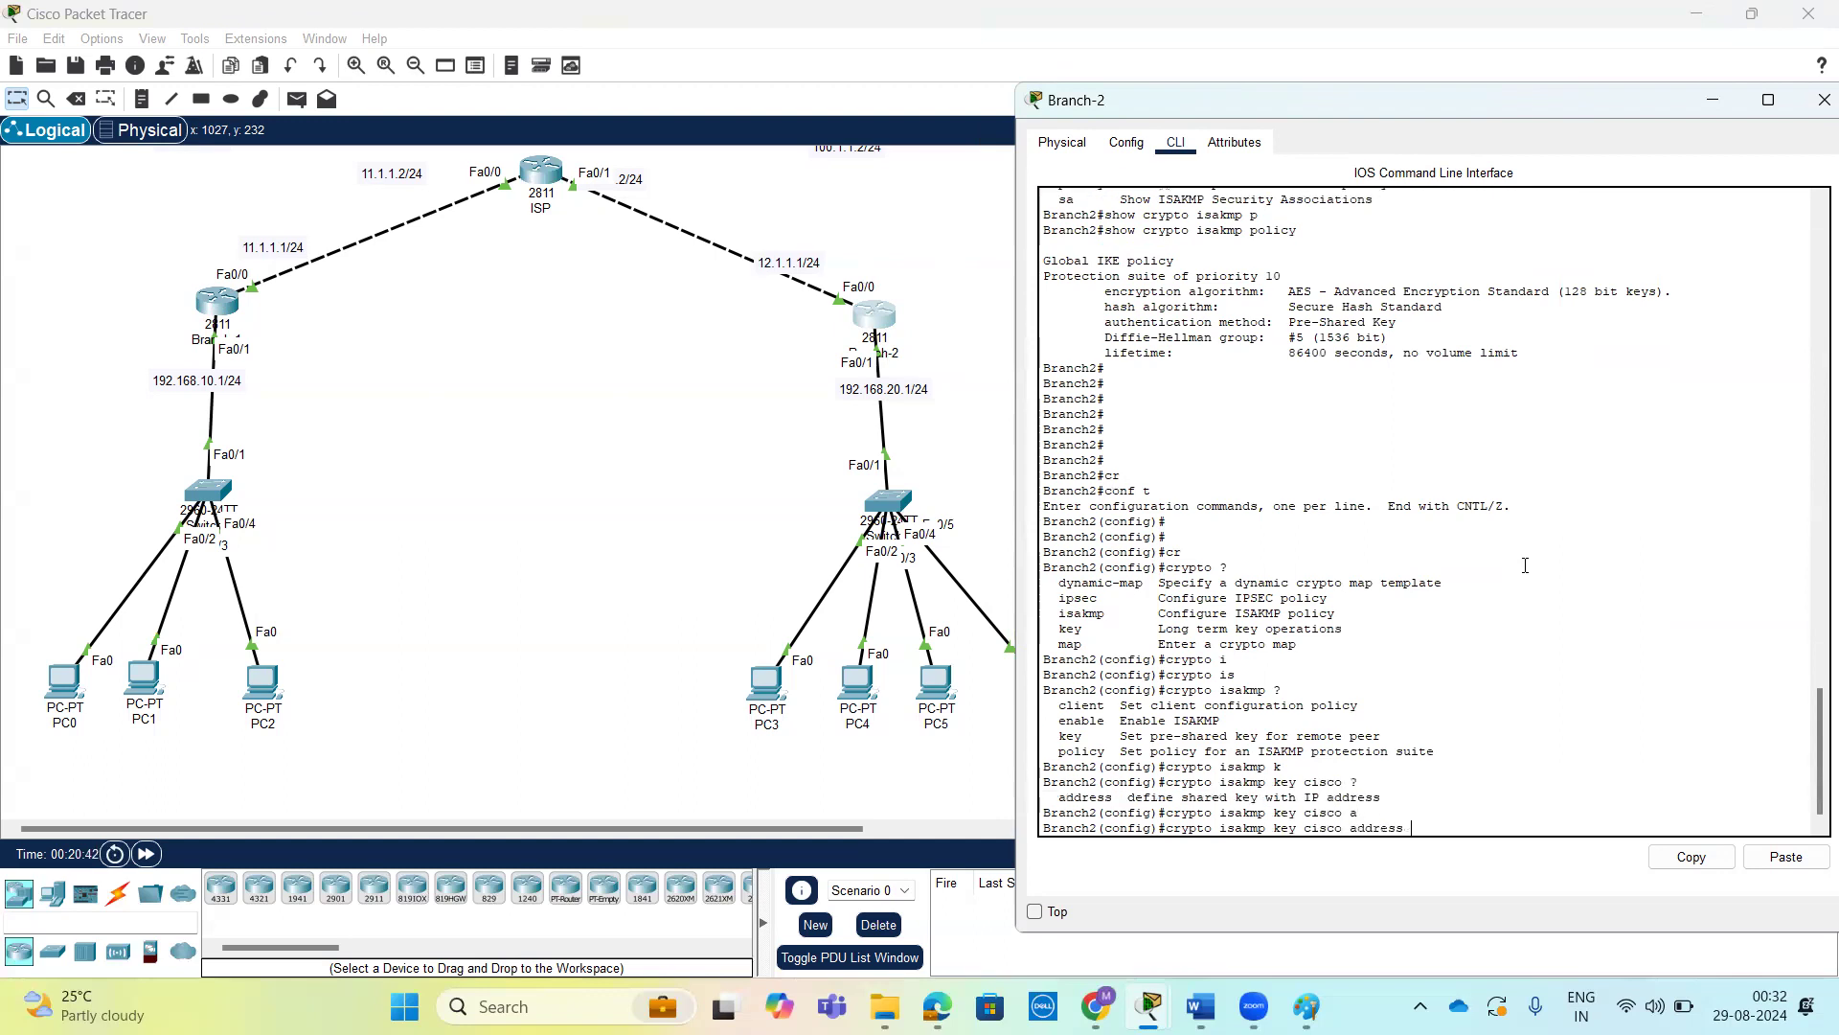
type("11.1.1.1")
key("Return")
key("Return")
key("Return")
key("Return")
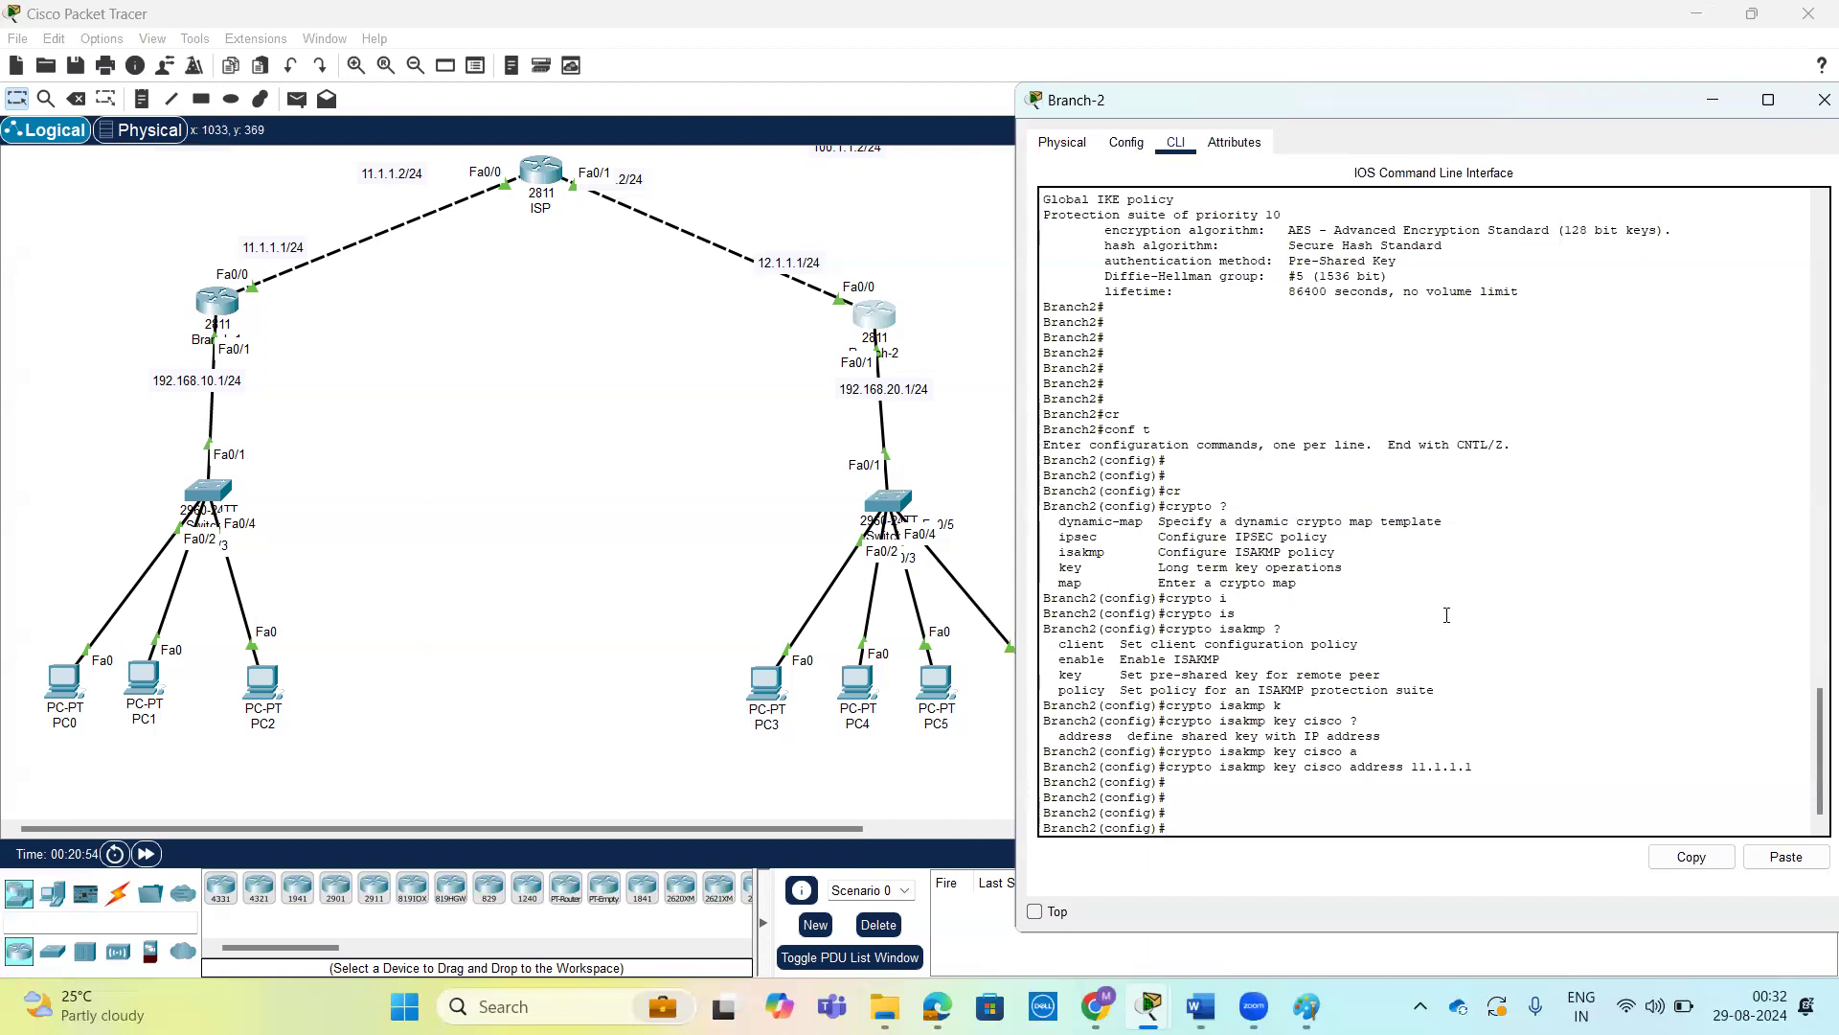
Leave global configuration mode on Branch-2 and return to the privileged EXEC prompt.
key("Return")
key("Return")
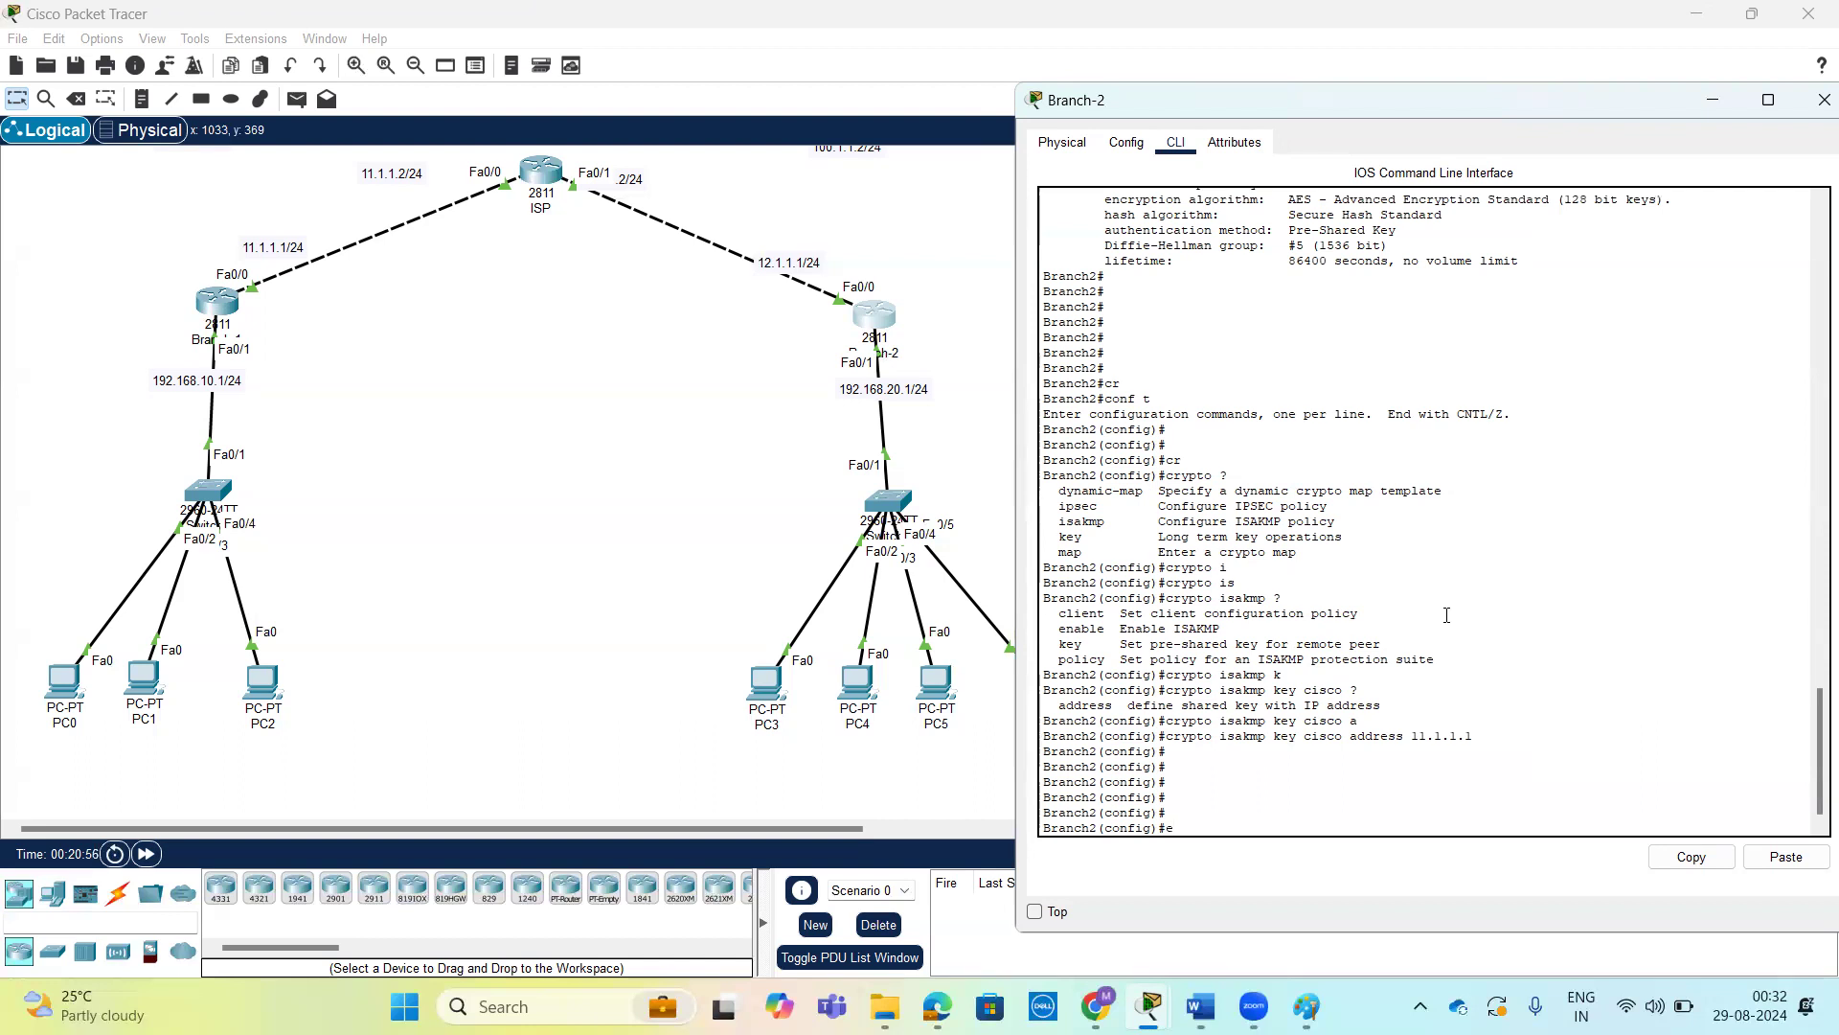
key("Return")
key("Return")
key("Return")
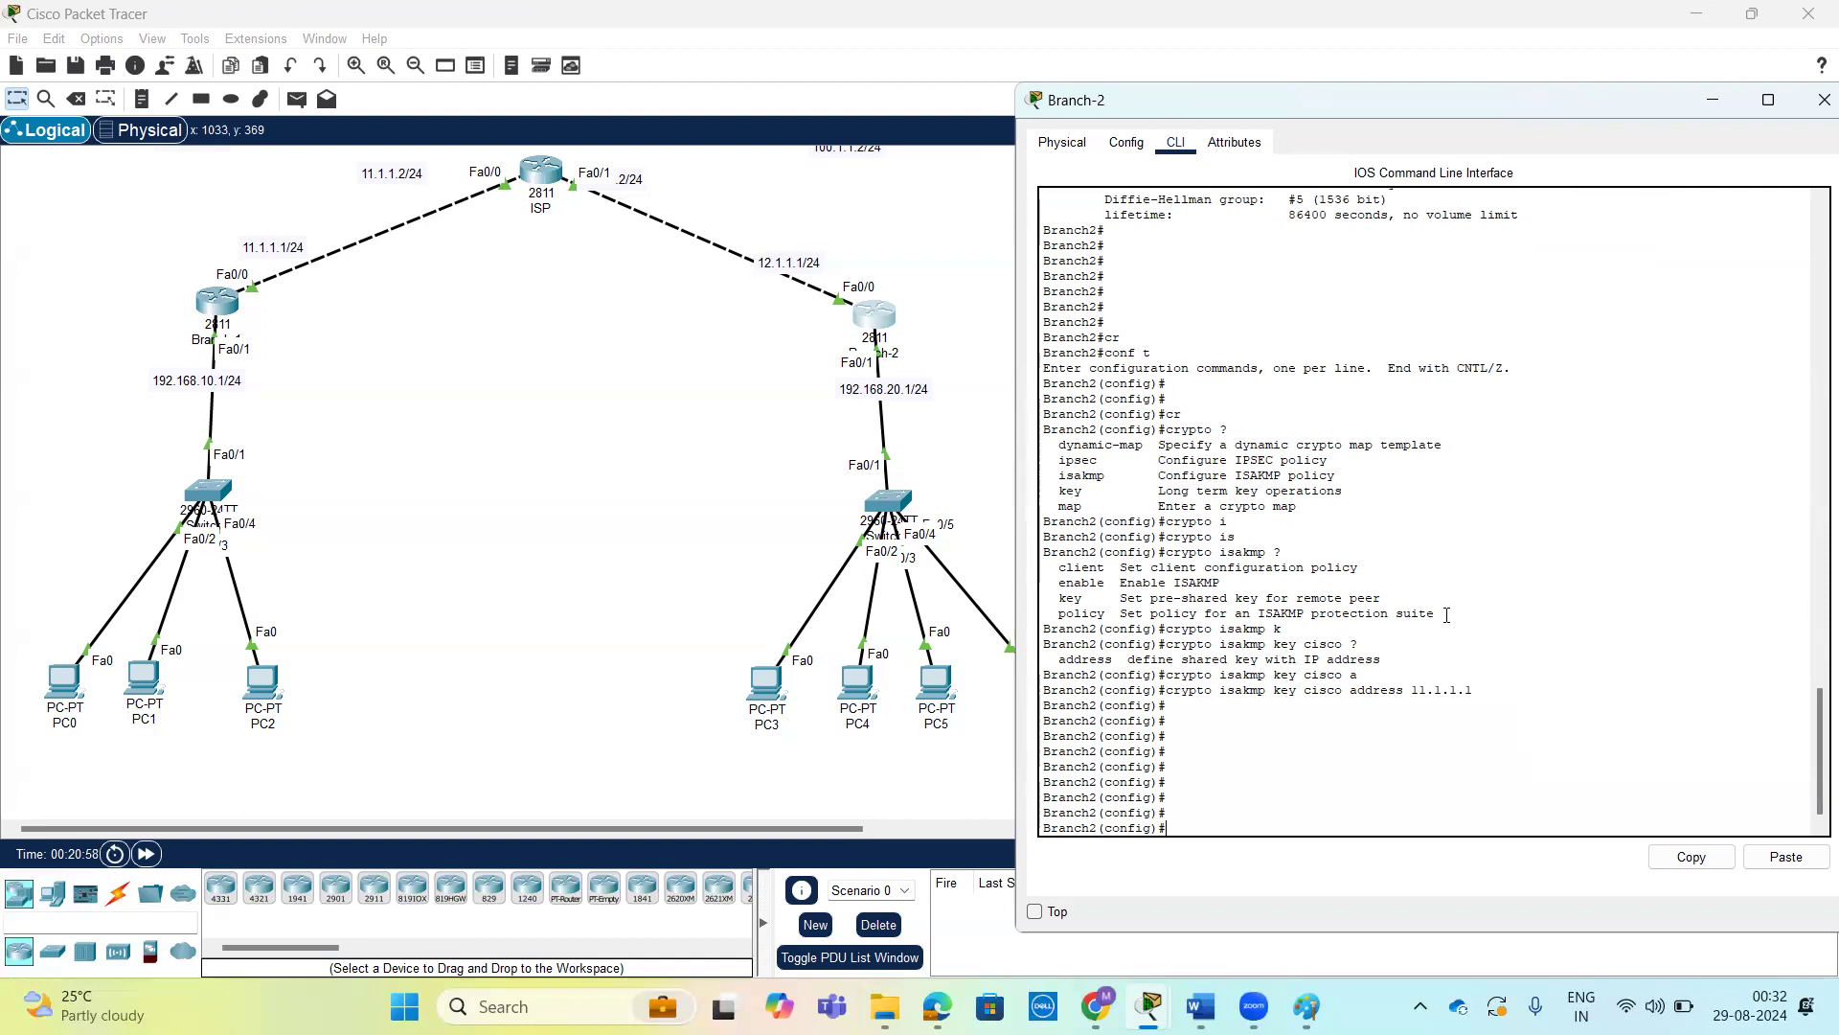
key("ctrl+z")
key("Return")
key("Return")
key("Return")
Prepare the show crypto isakmp command on Branch-2, reviewing the options at both levels.
type("s")
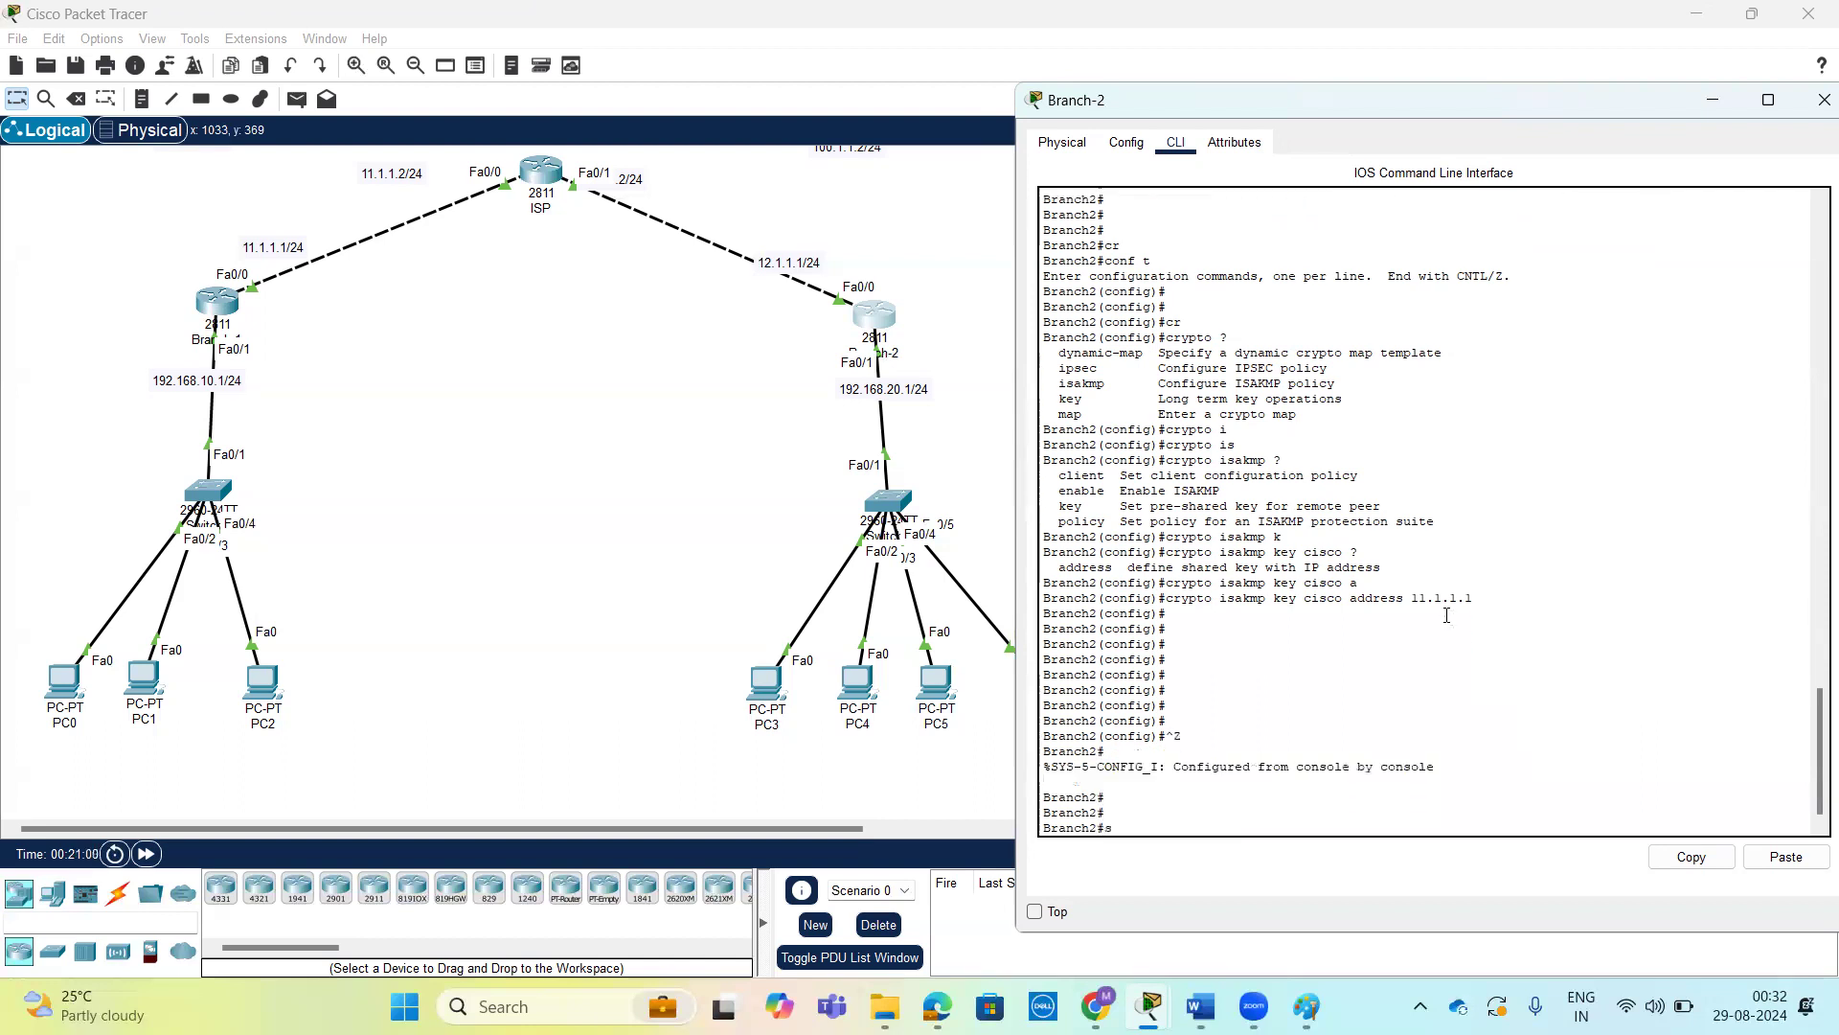
type("how c")
key("Tab")
type("cr")
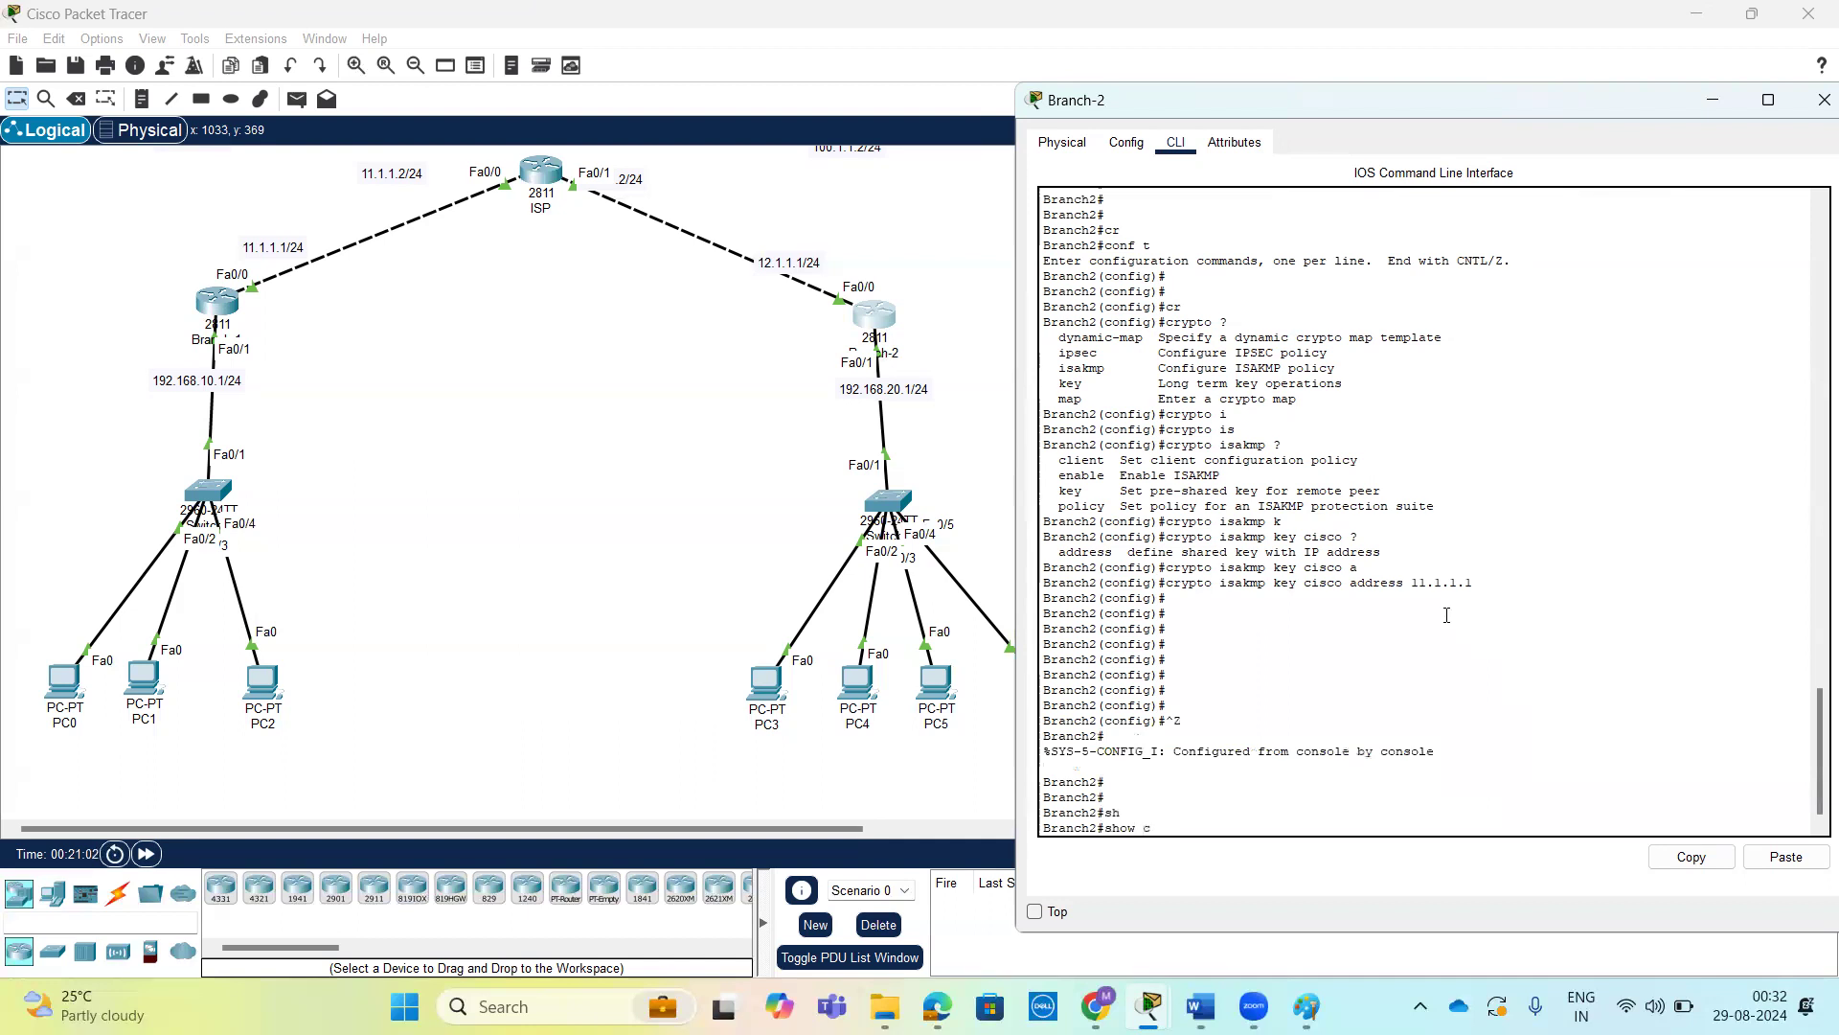
key("Tab")
type("?")
type("is")
key("Tab")
type("?")
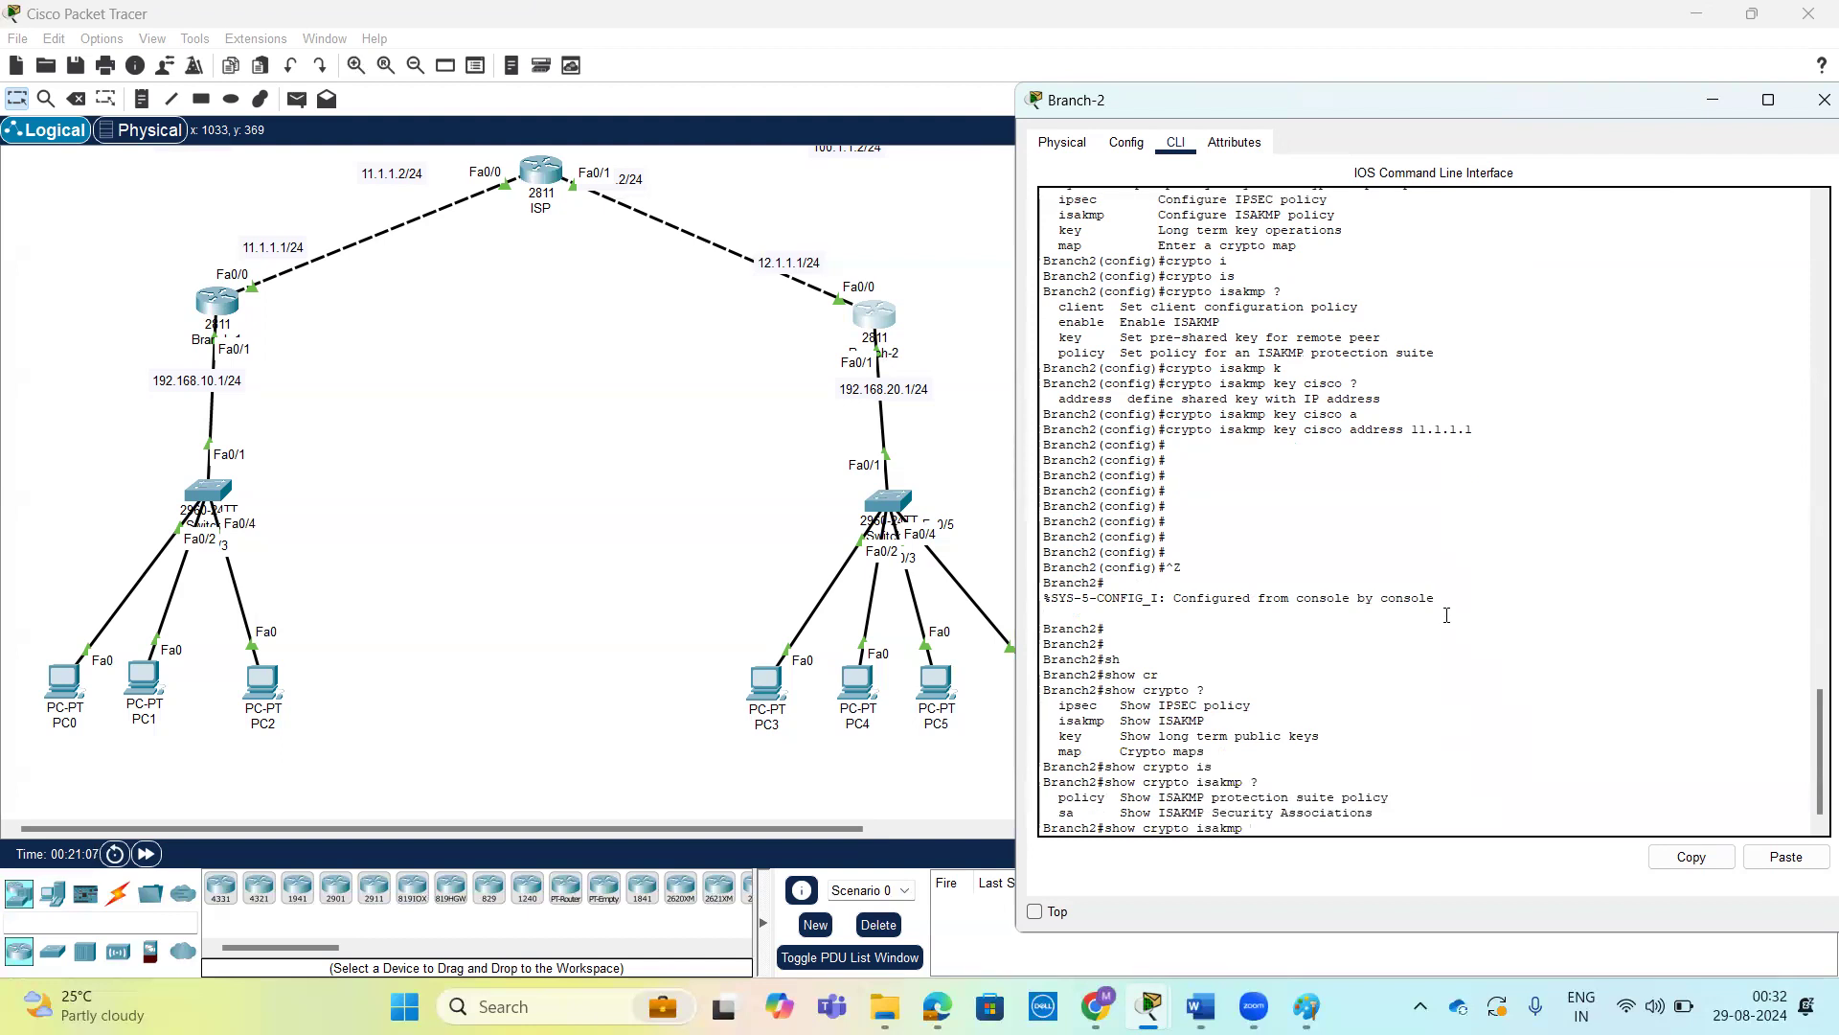
type("k")
Try to display the configured key on Branch-2 with show crypto isakmp key.
key("Tab")
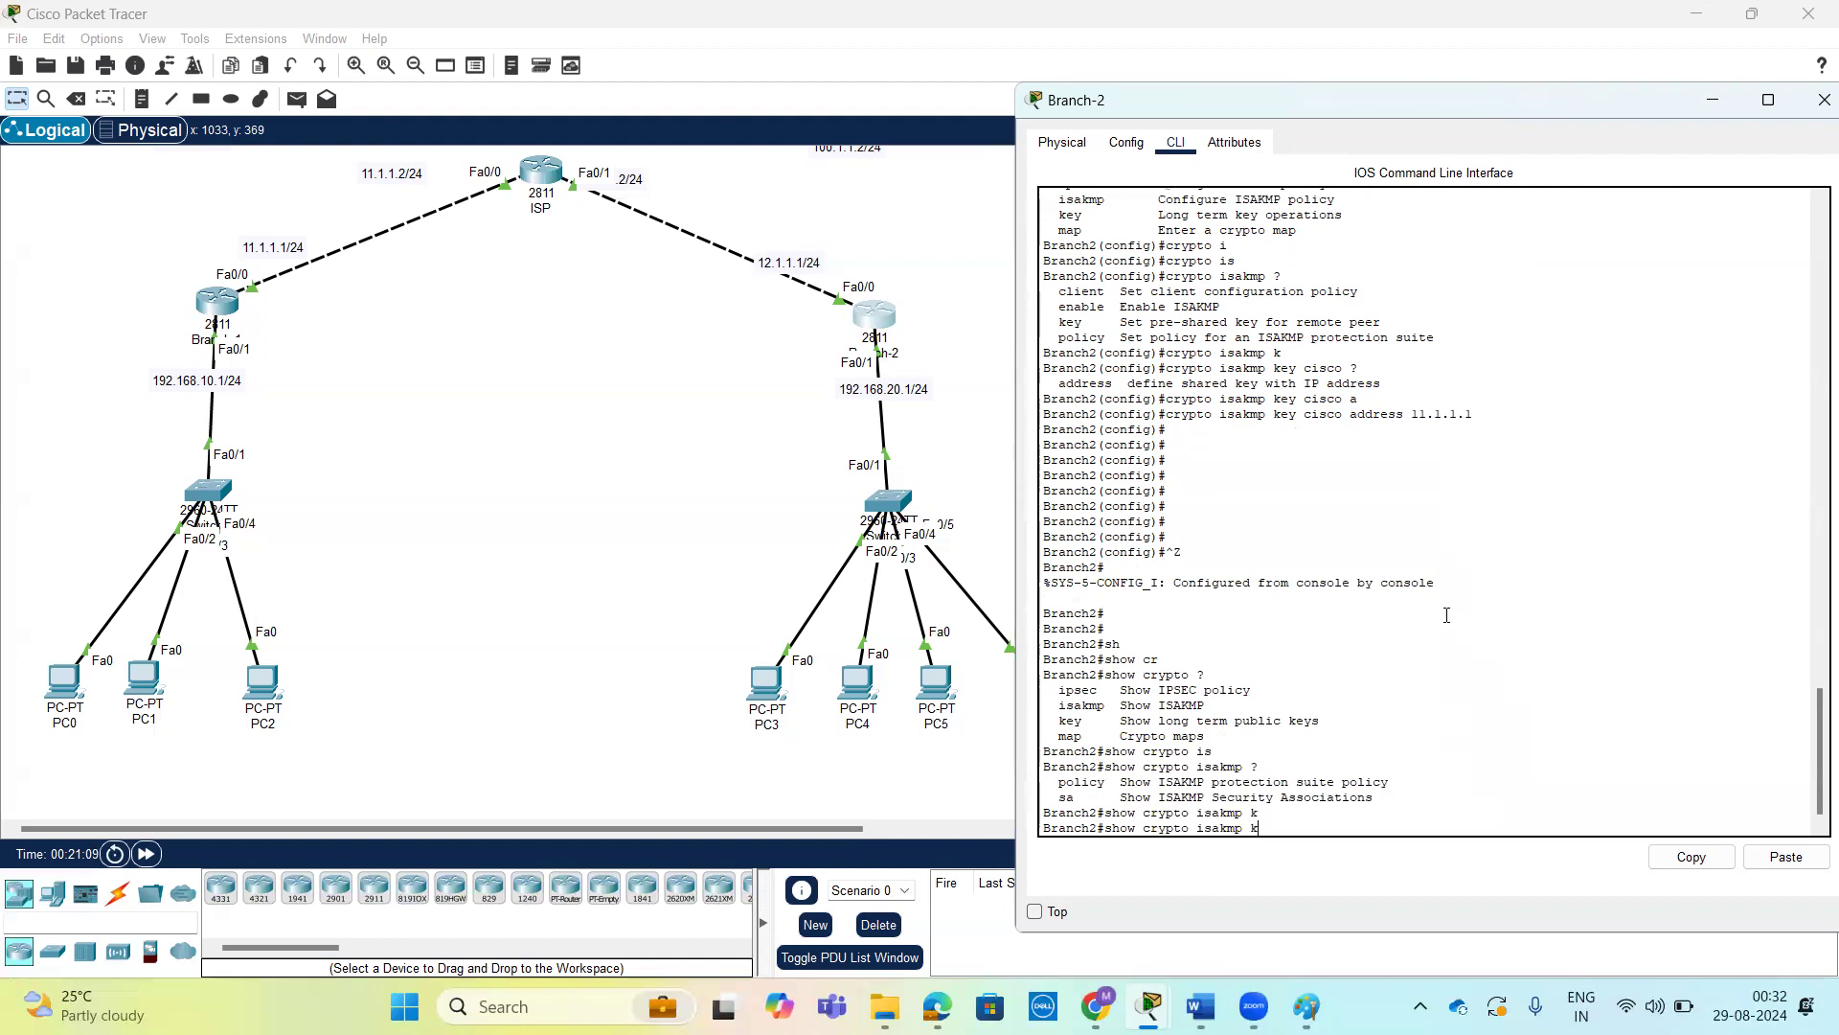
type("ey")
key("Return")
key("Return")
key("Return")
key("Return")
key("Return")
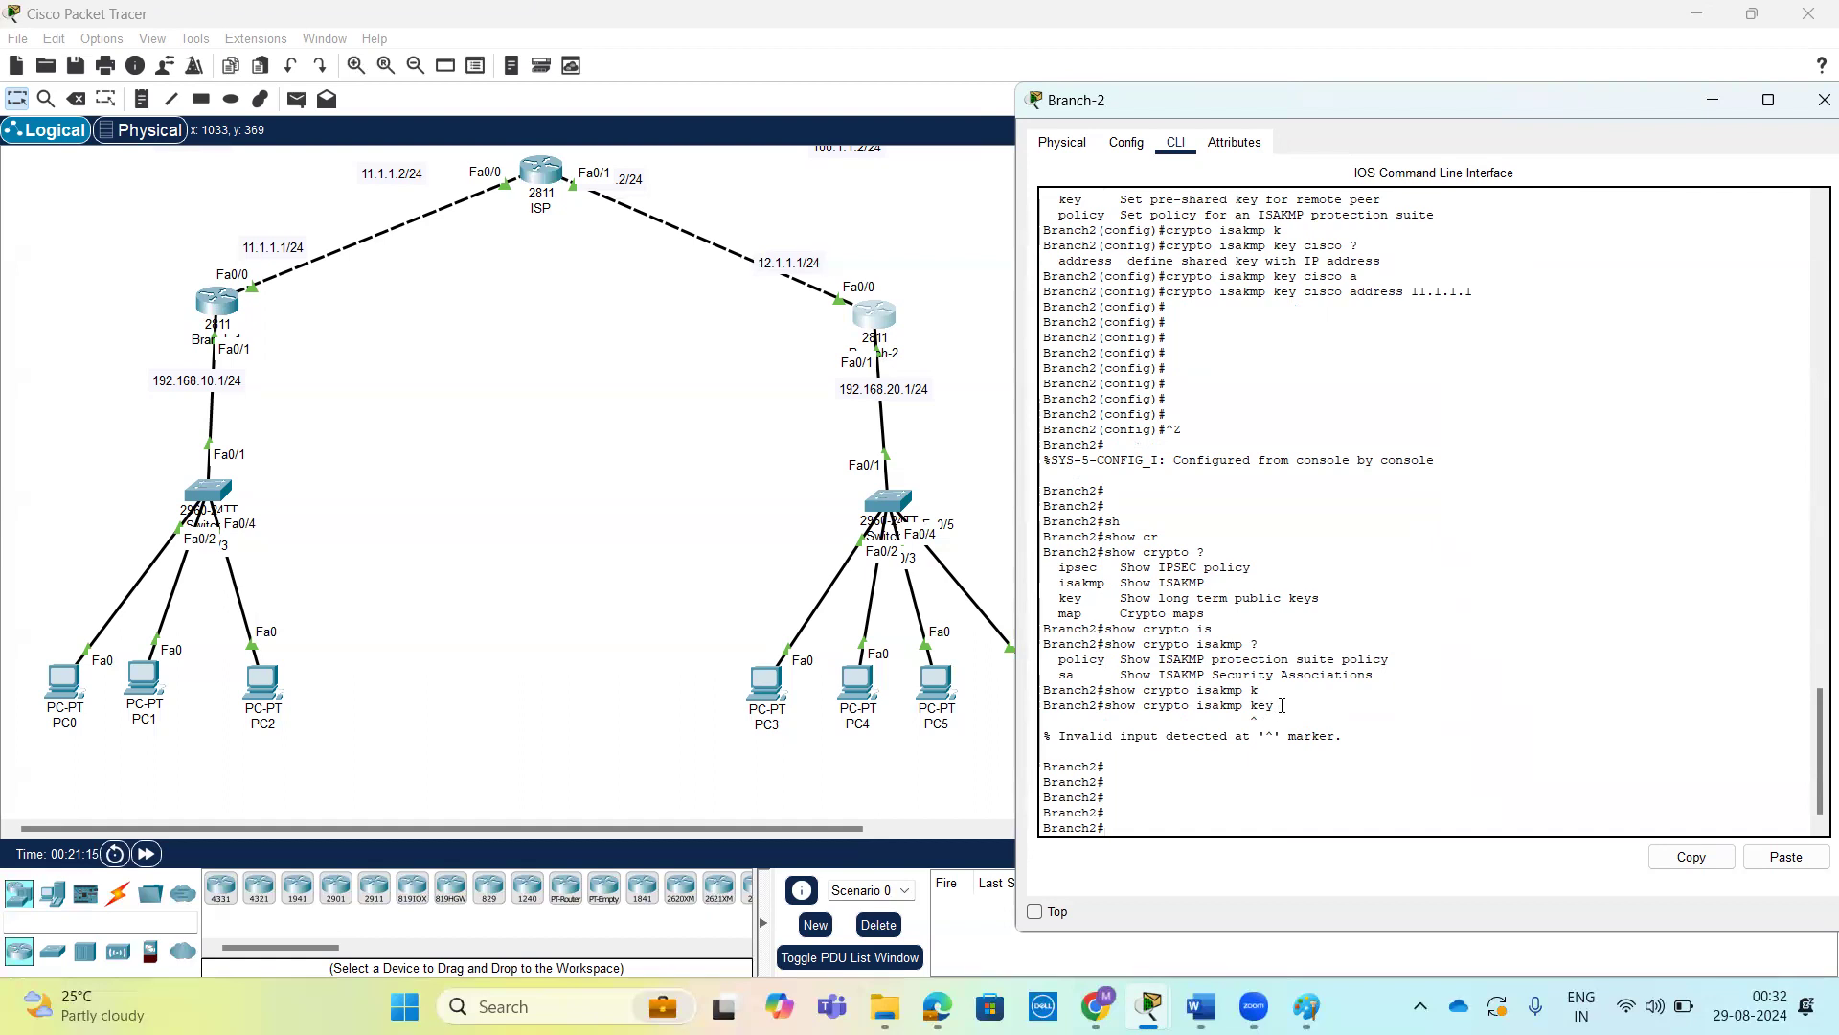
Display Branch-2's ISAKMP policy by changing the recalled command to show crypto isakmp policy.
key("Up")
key("BackSpace")
key("BackSpace")
key("BackSpace")
type("p")
key("Tab")
key("Return")
key("Return")
key("Return")
key("Return")
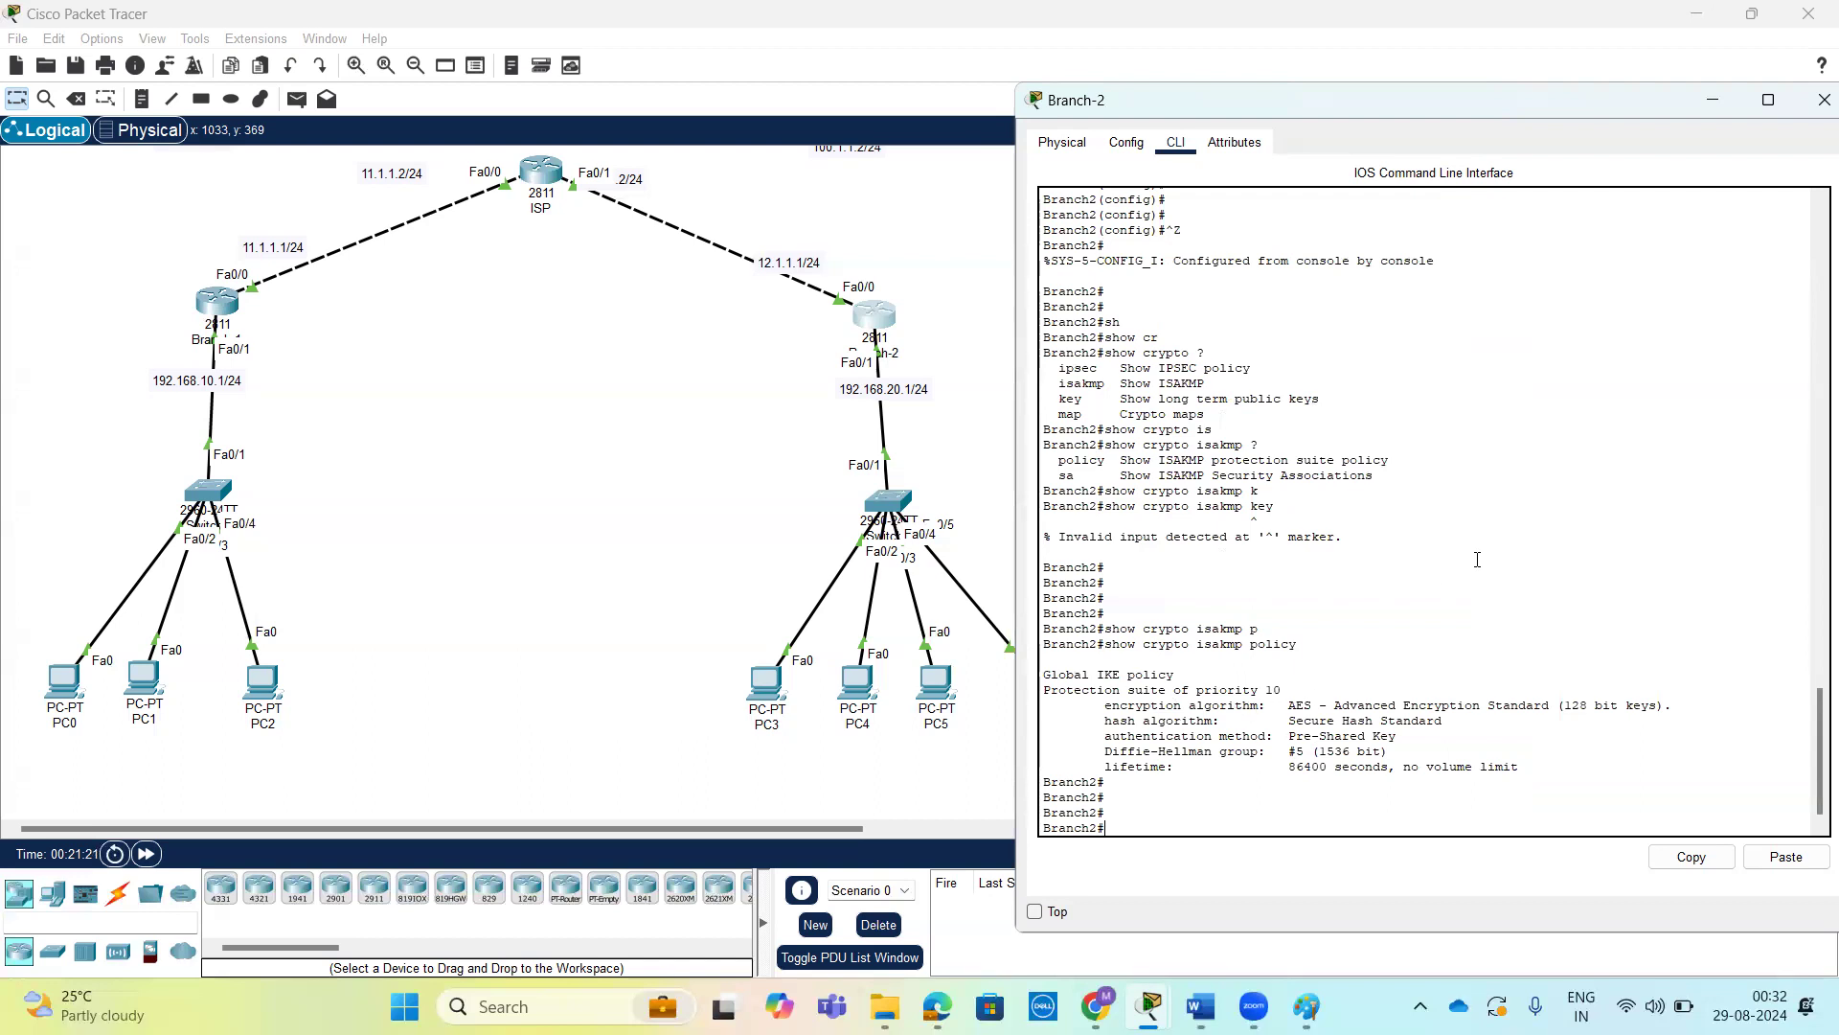
Review the show crypto and show crypto isakmp options again on Branch-2, and run show crypto isakmp without an argument.
key("Return")
key("Return")
key("Return")
type("sh")
key("Tab")
type("cr")
key("Tab")
type("?")
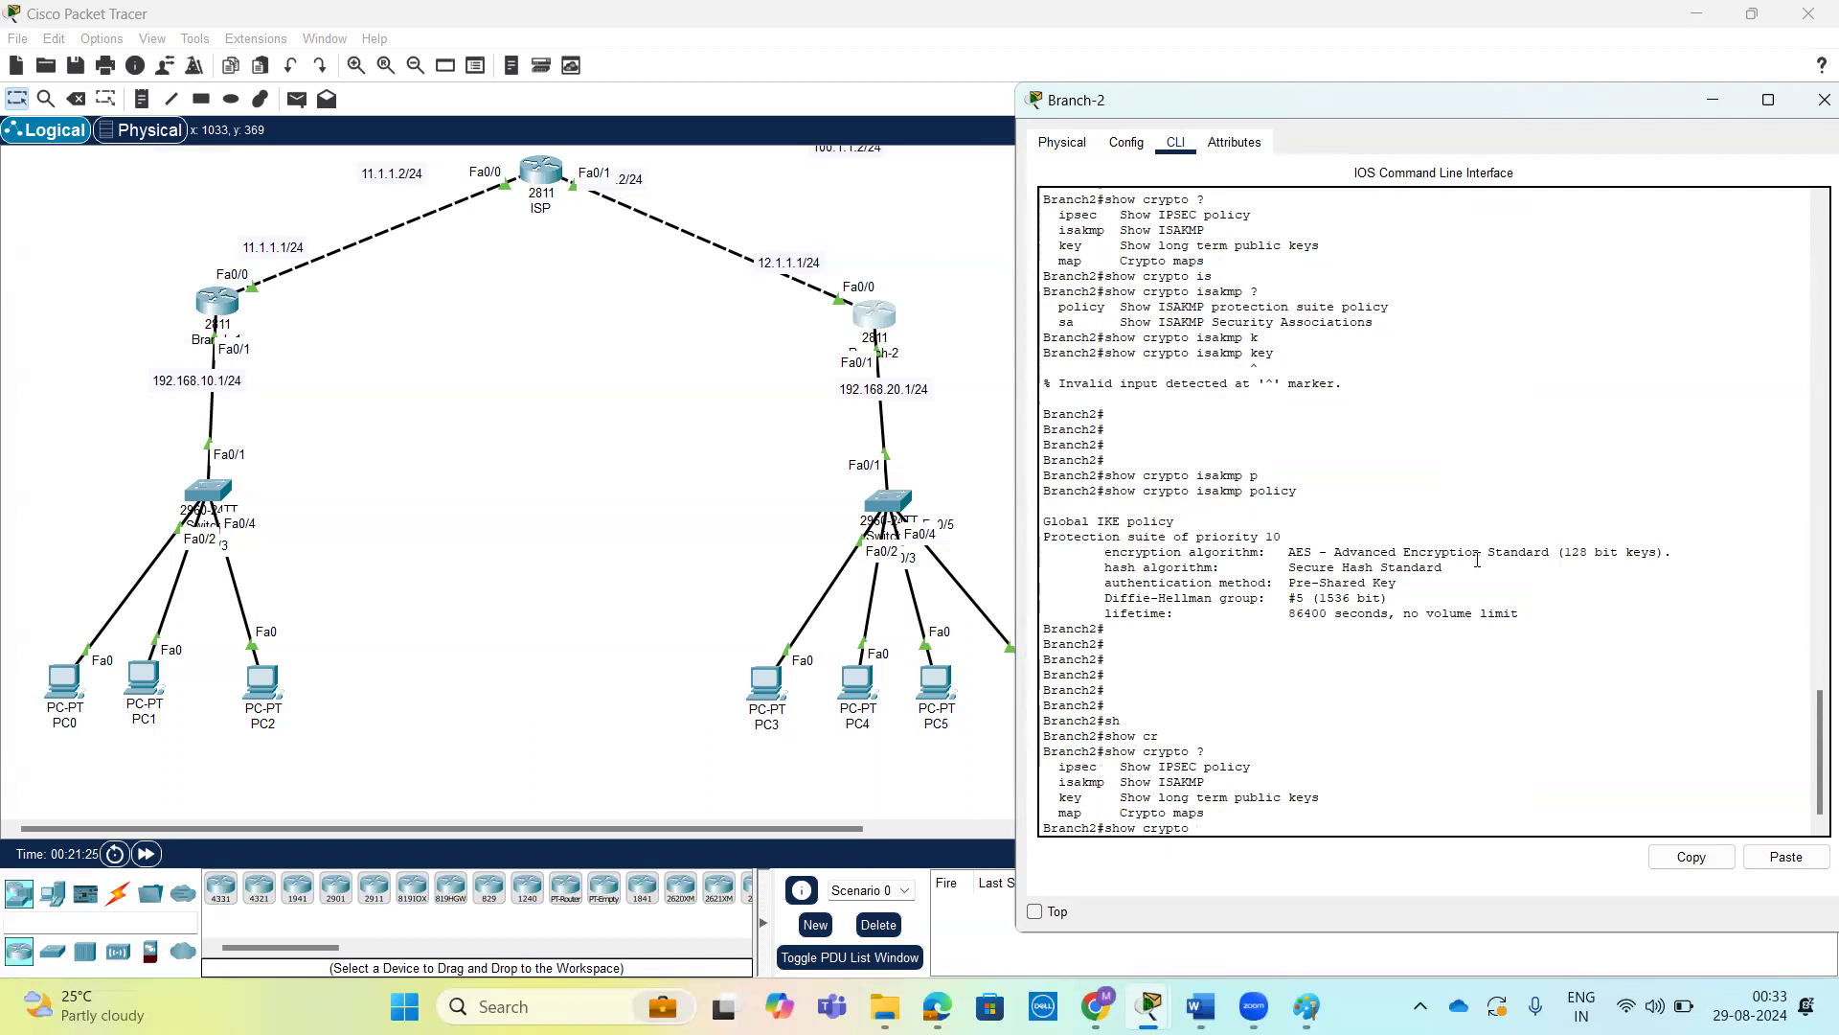
type("is")
key("Tab")
type("?")
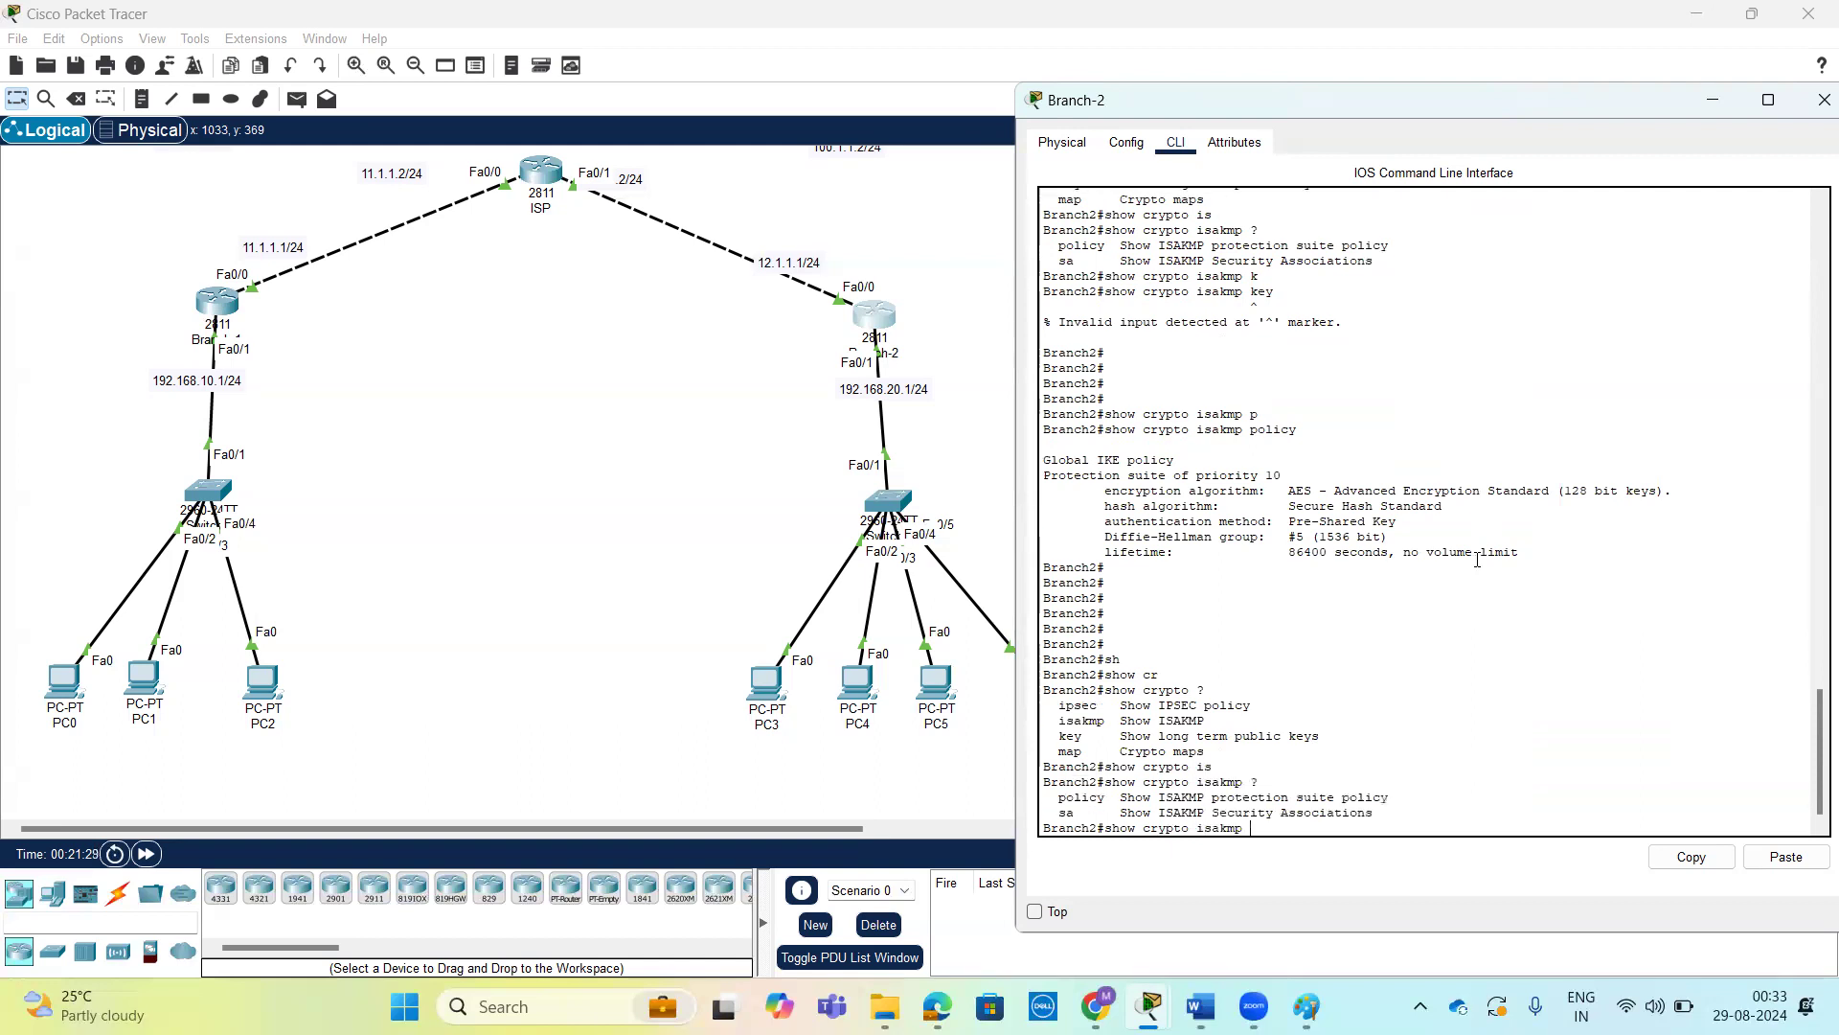
key("Return")
key("Return")
key("Return")
key("Return")
key("Return")
key("Return")
key("Return")
key("Return")
key("Return")
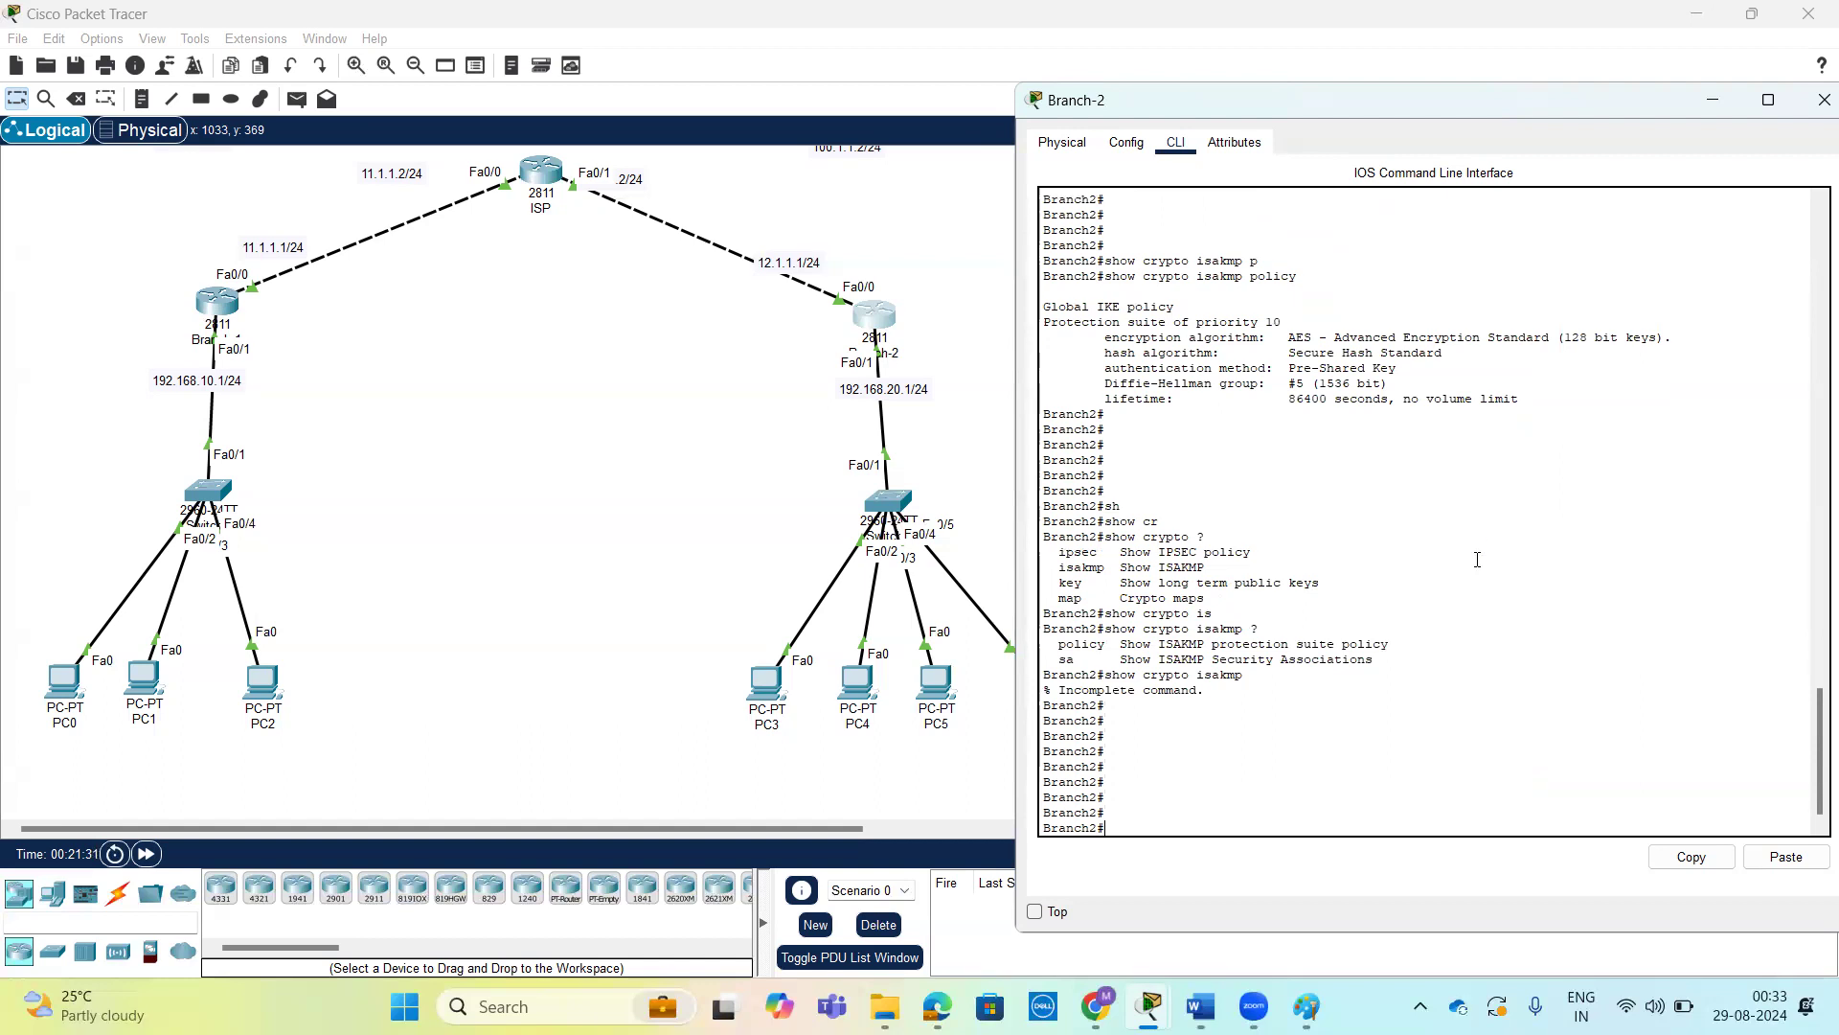
key("Return")
key("Return")
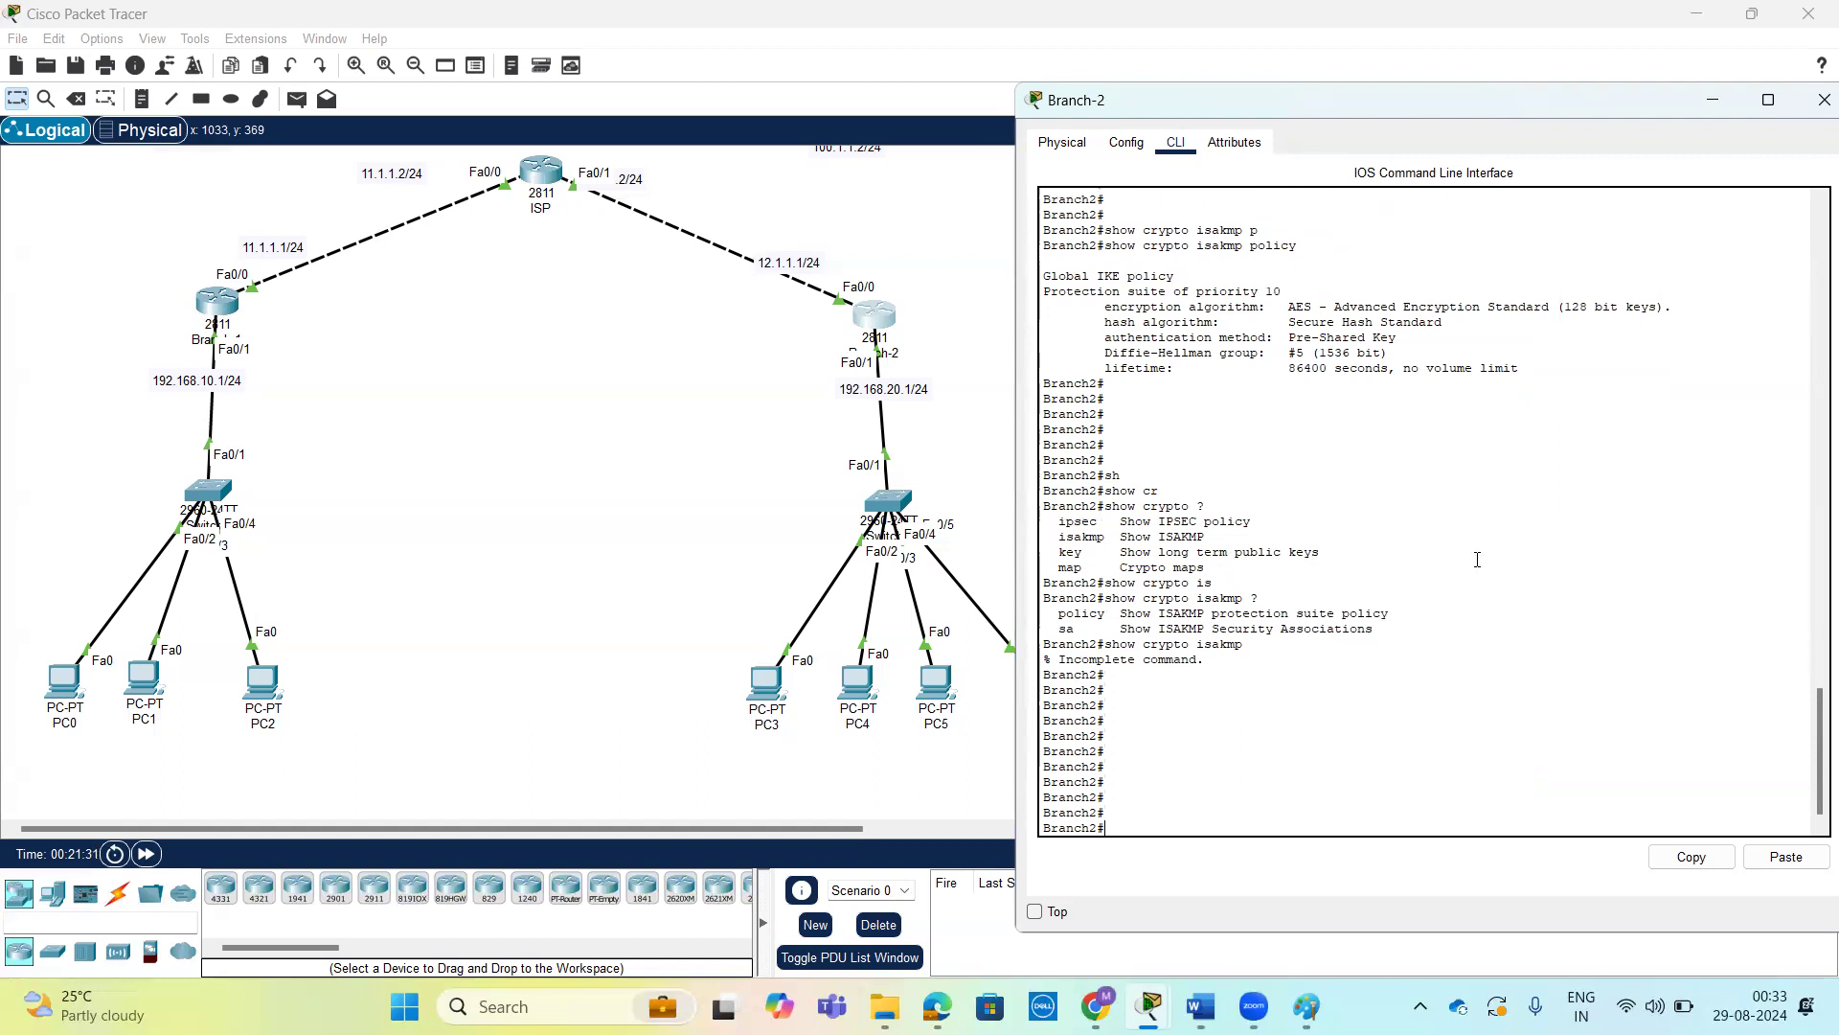
Prepare the crypto ipsec command on Branch-1, reviewing its options and highlighting the transform-set entry.
left_click(216, 304)
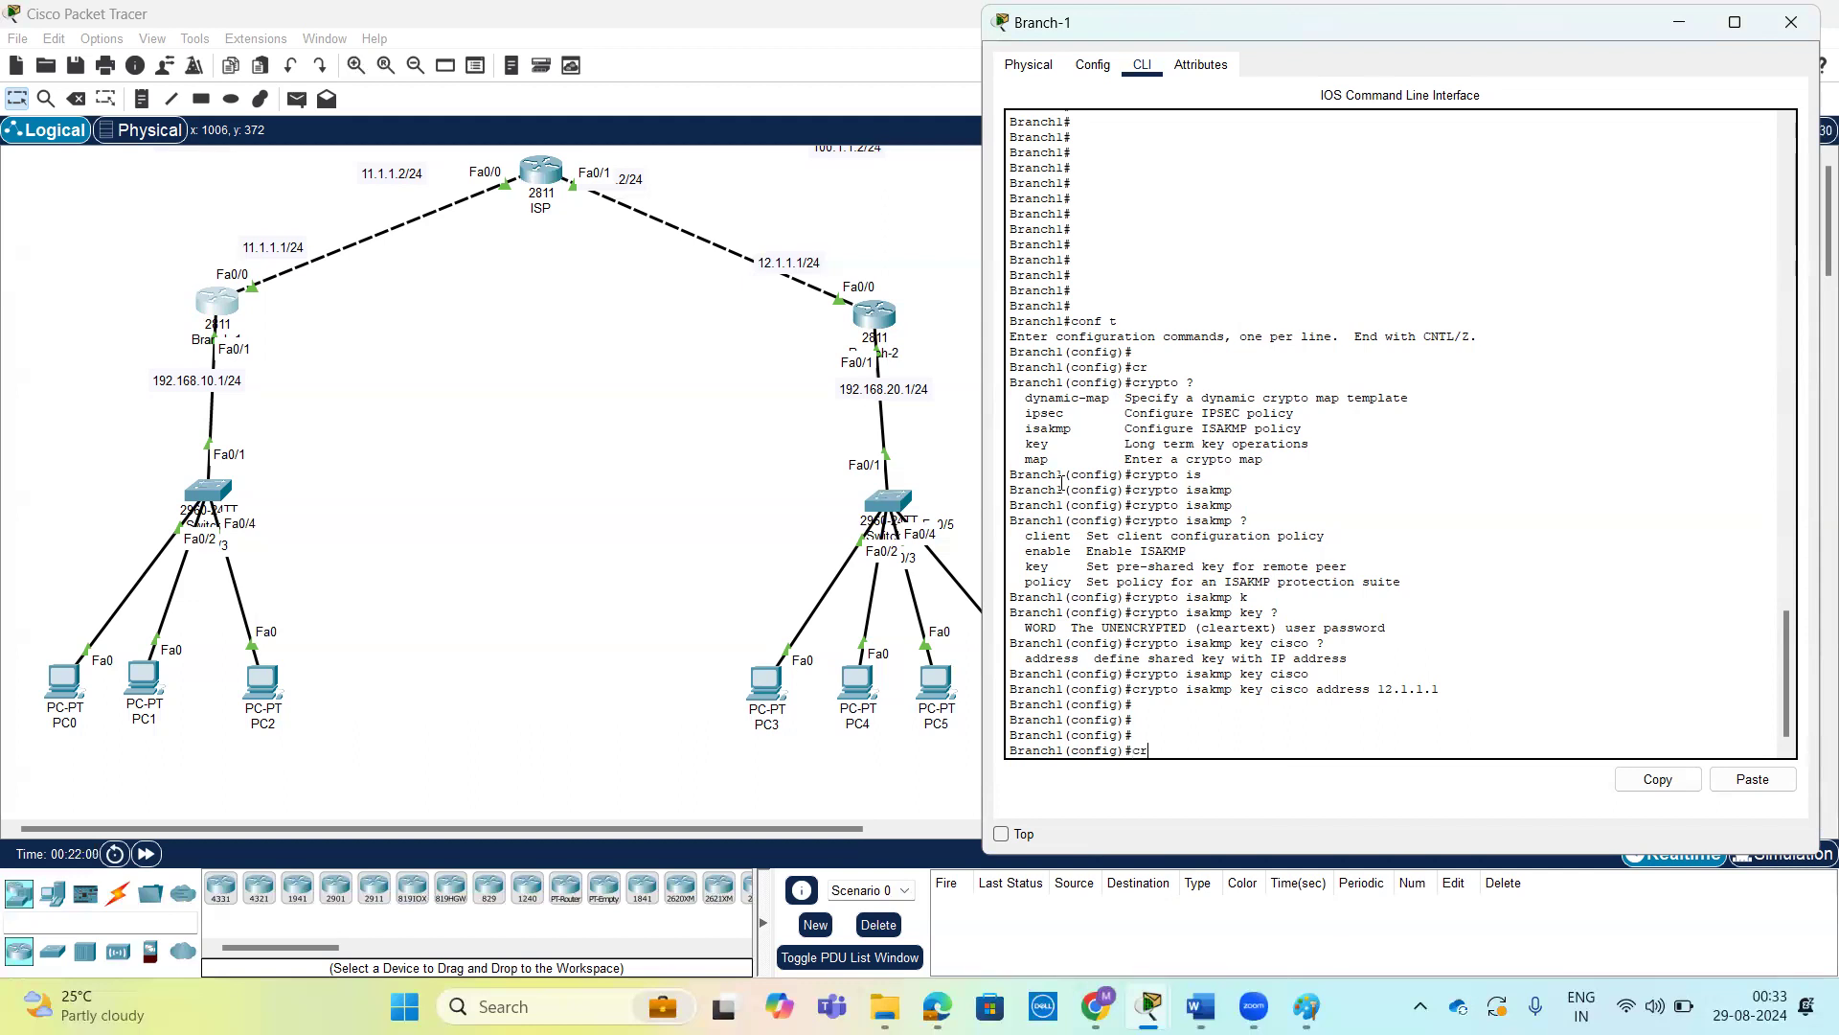
key("Tab")
type("i")
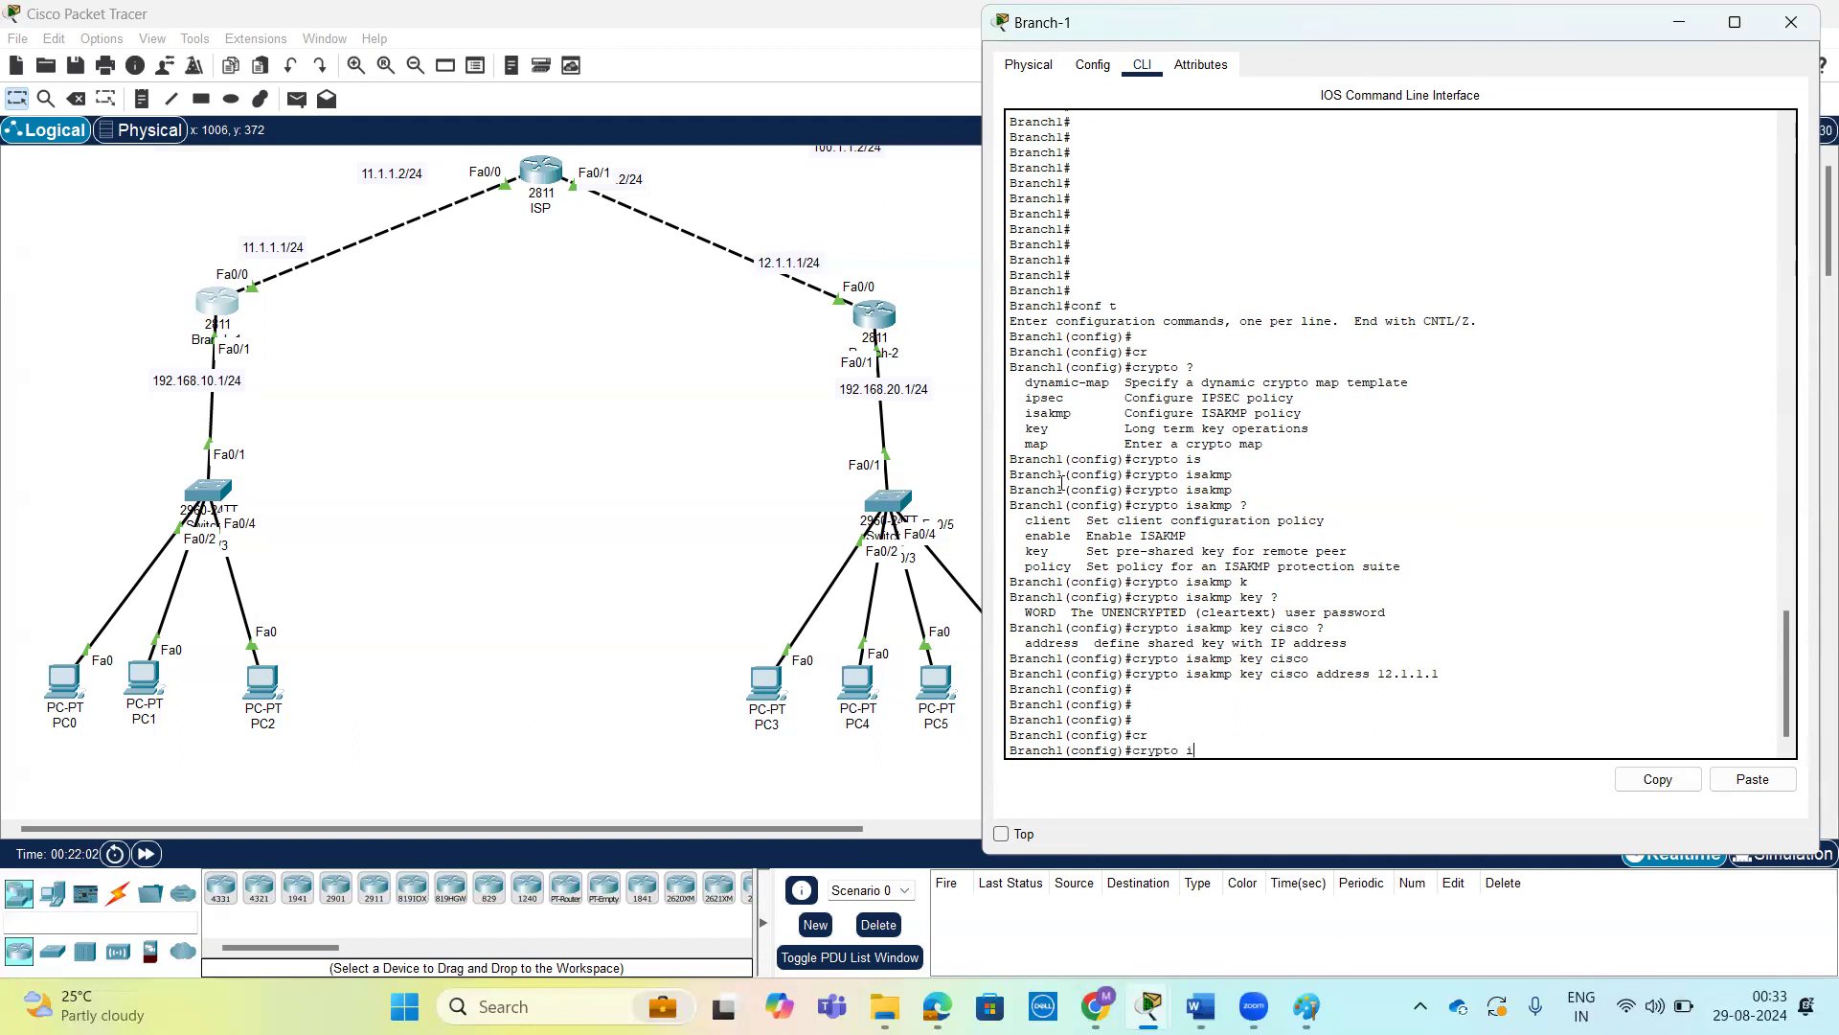
type("psec")
key("Tab")
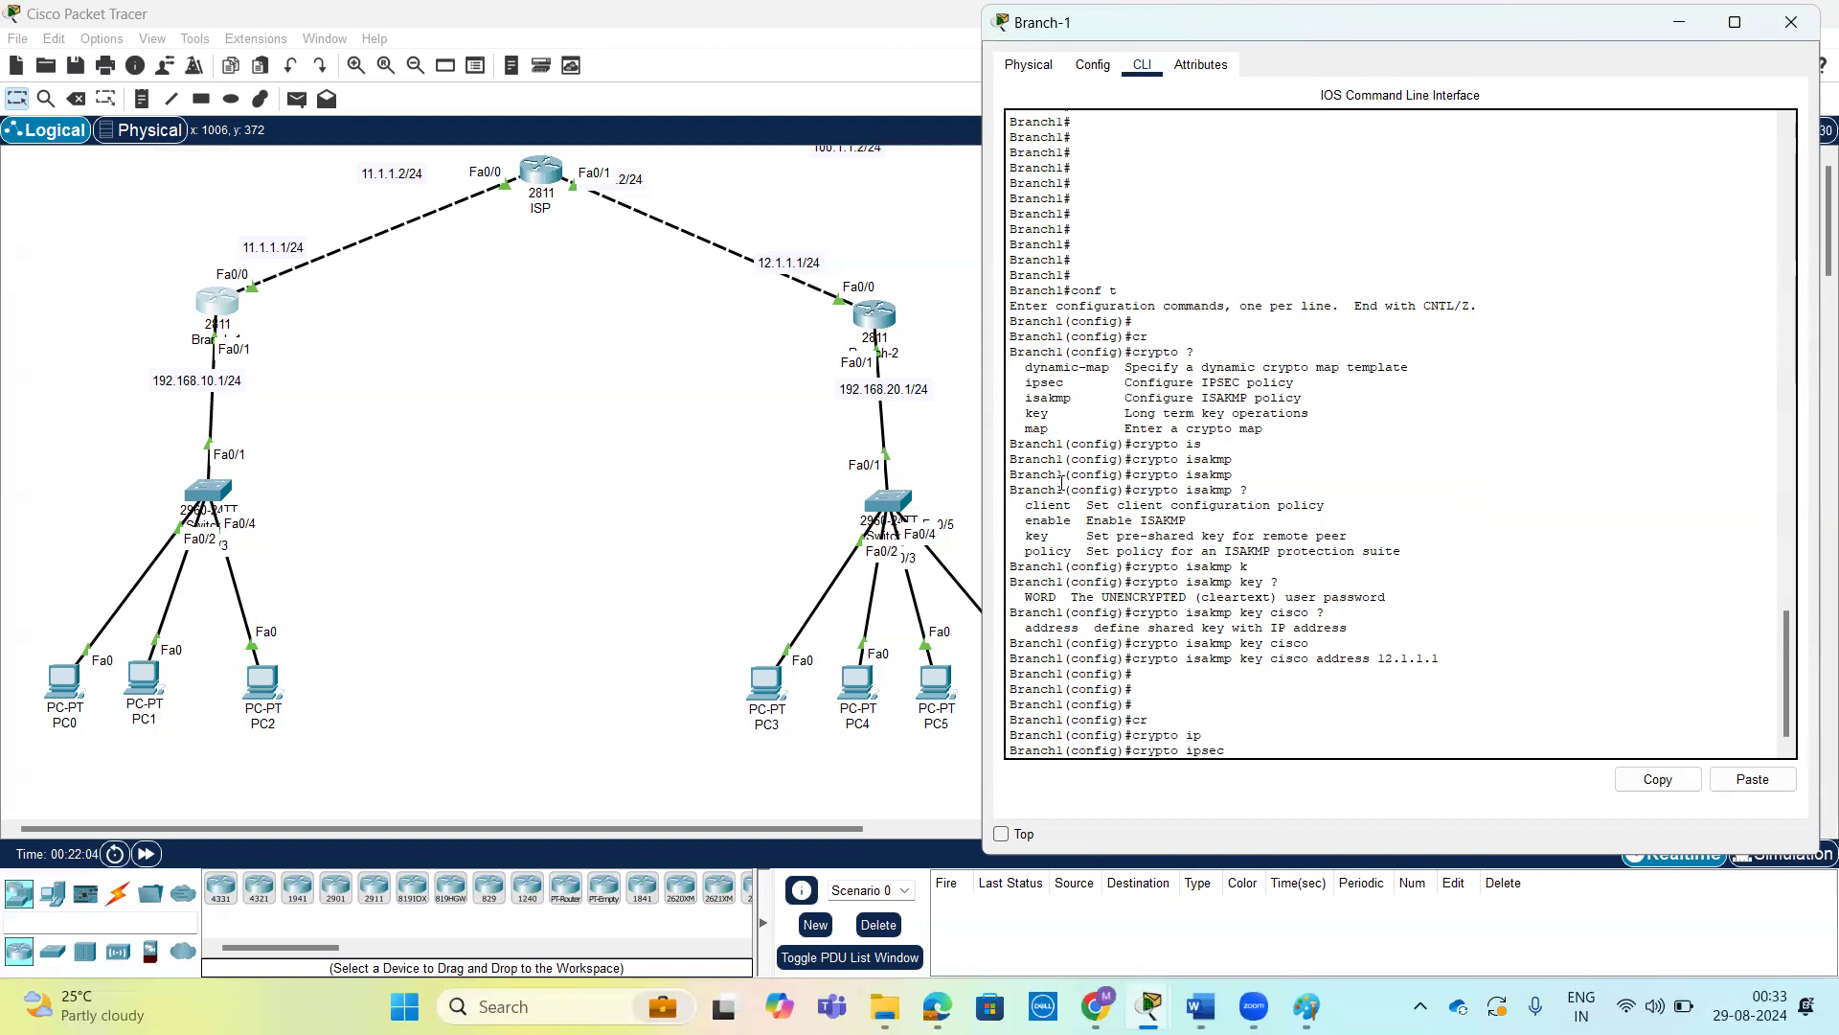
type("?")
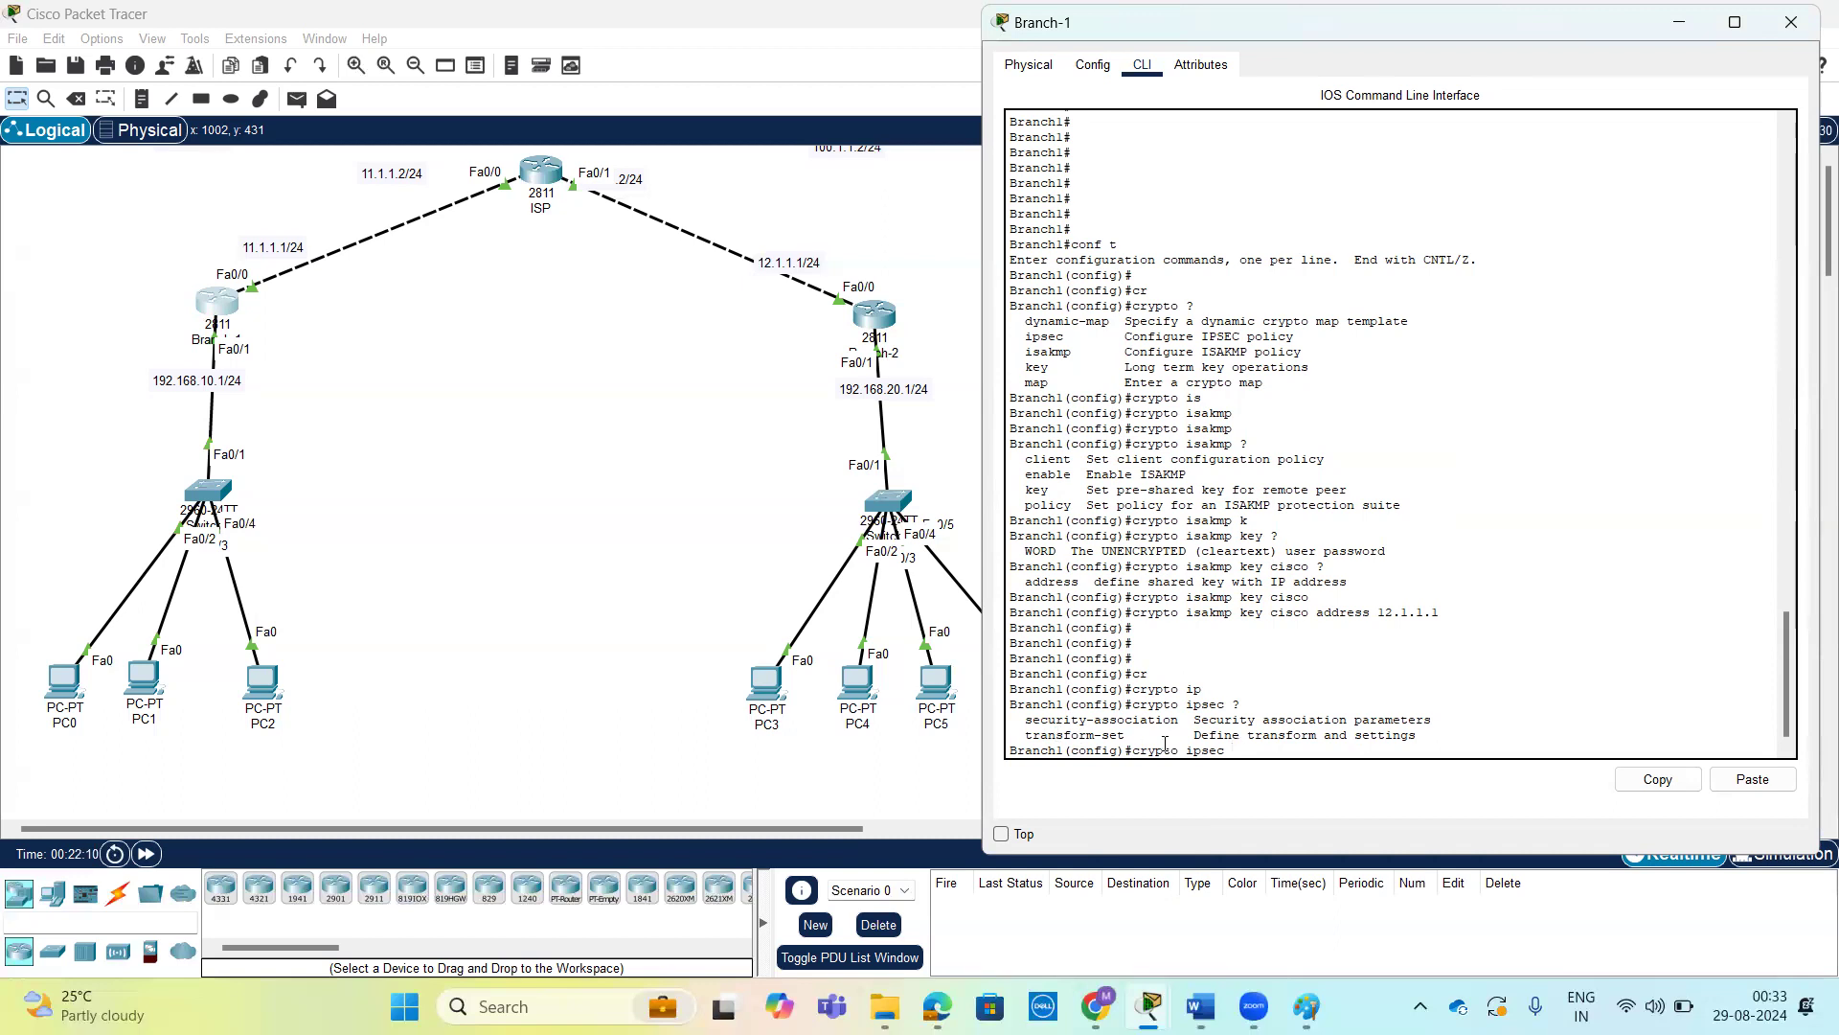
left_click_drag(1426, 736, 1018, 736)
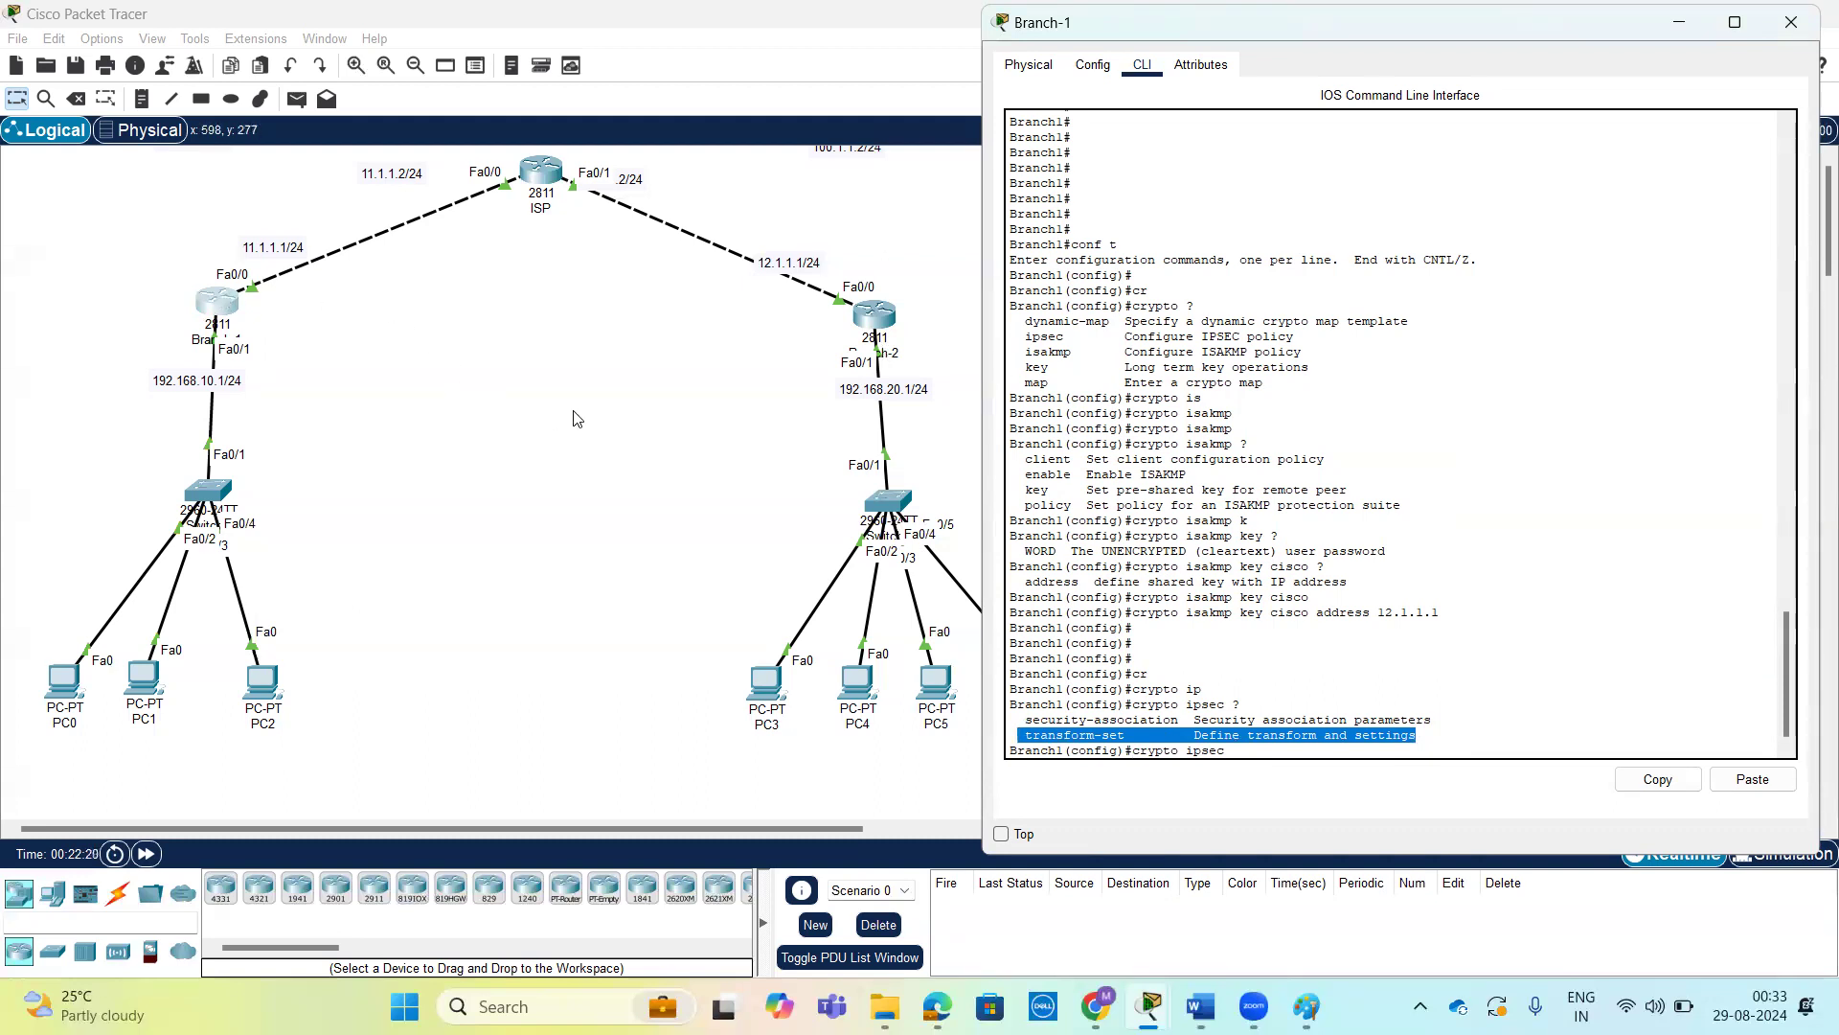
key("Tab")
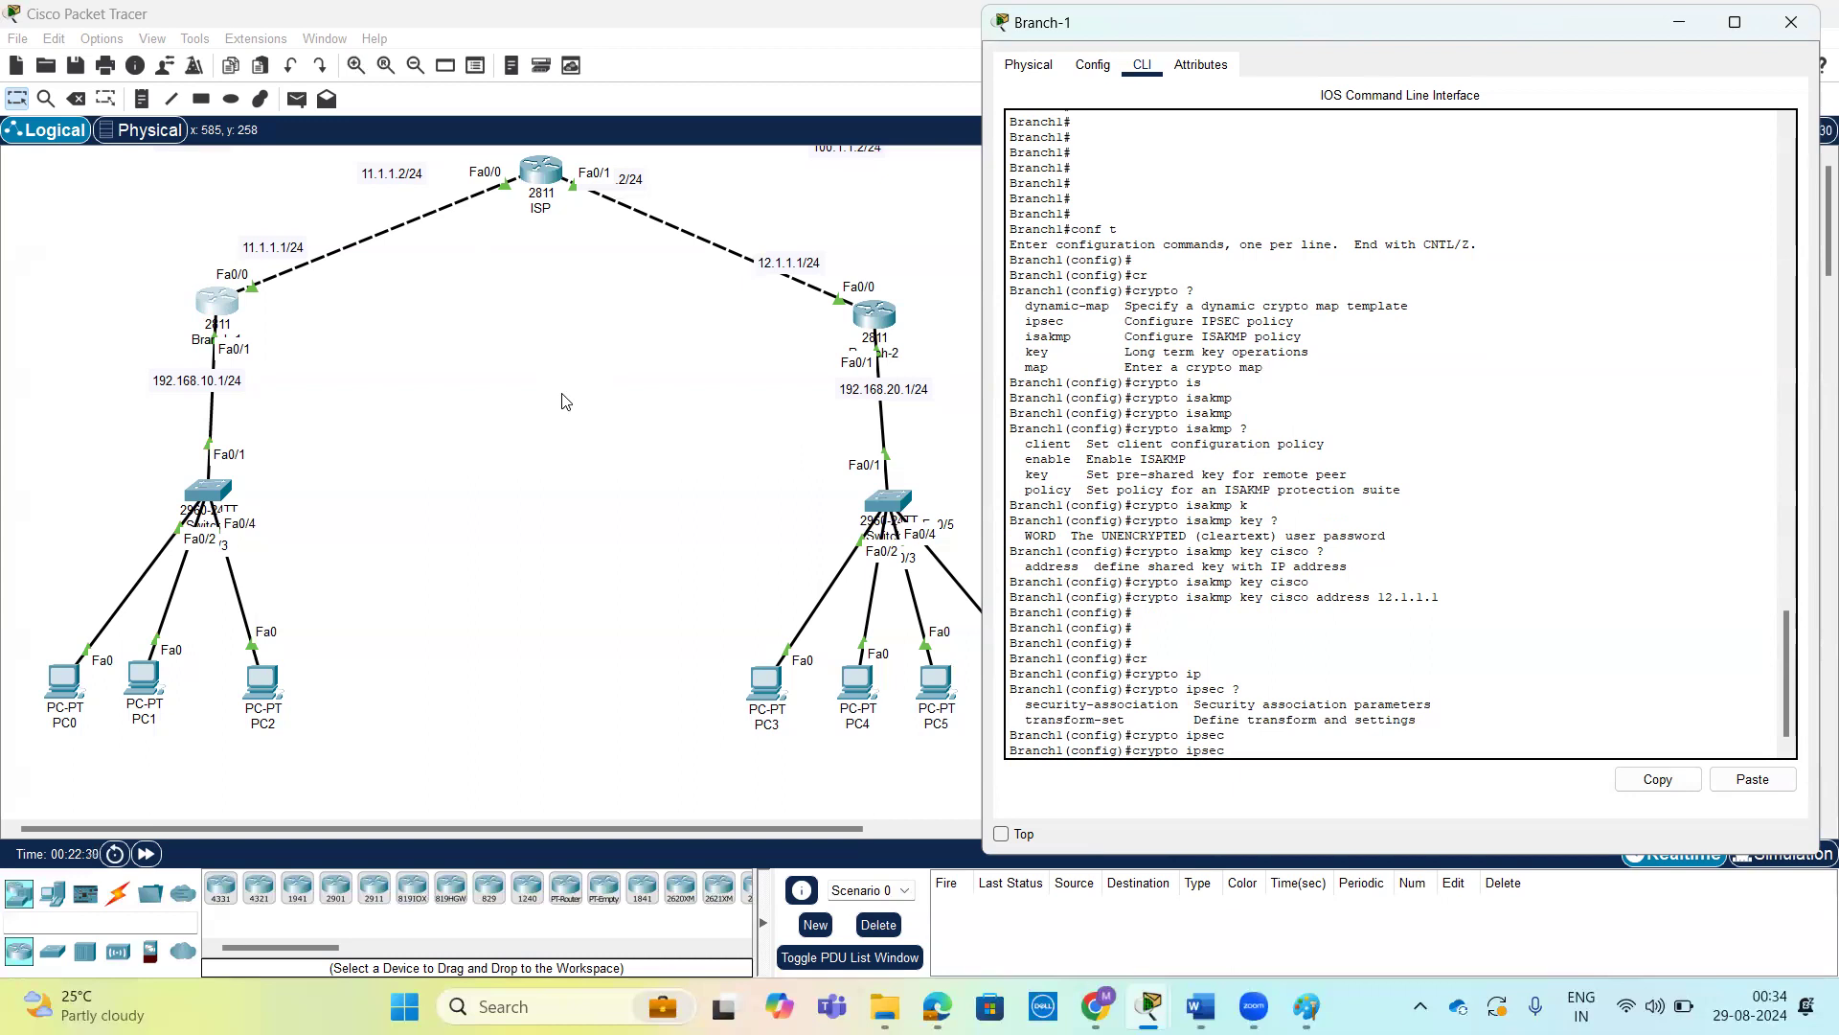
type("?")
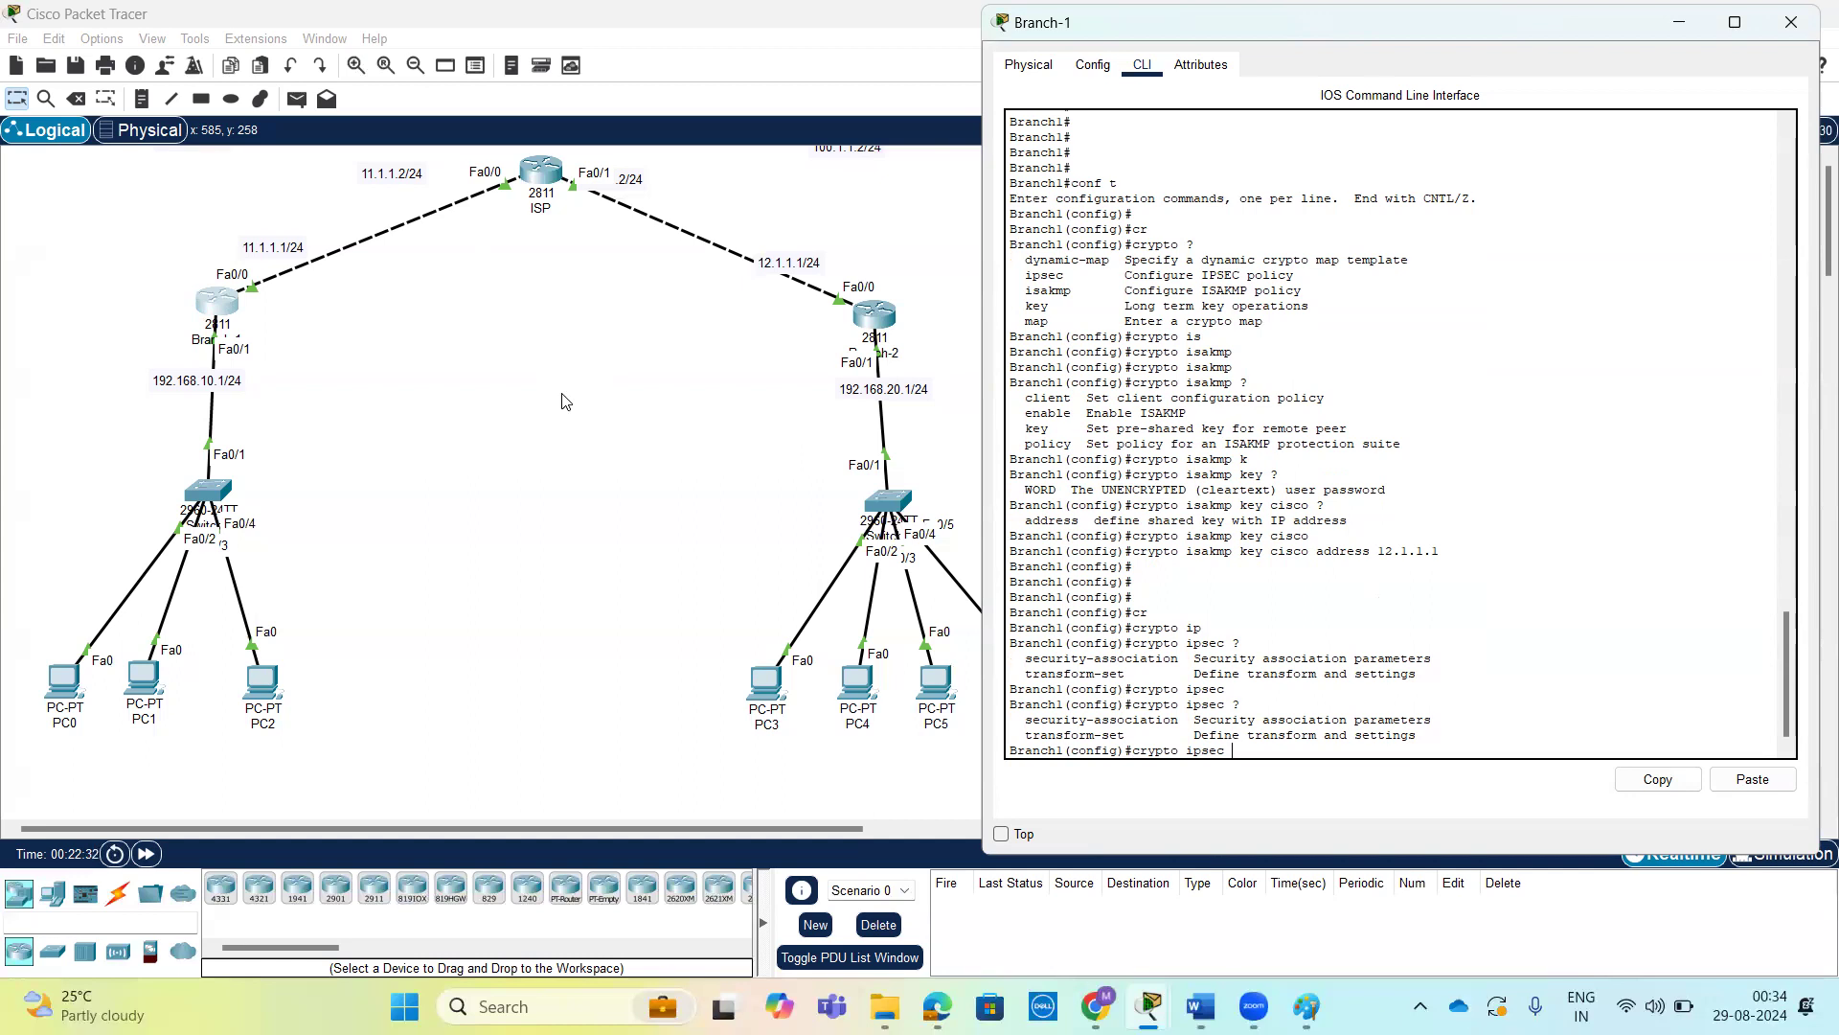
type(" tr")
Name the transform set abc in Branch-1's crypto ipsec command and review the available transforms, highlighting the esp-aes entry.
key("Tab")
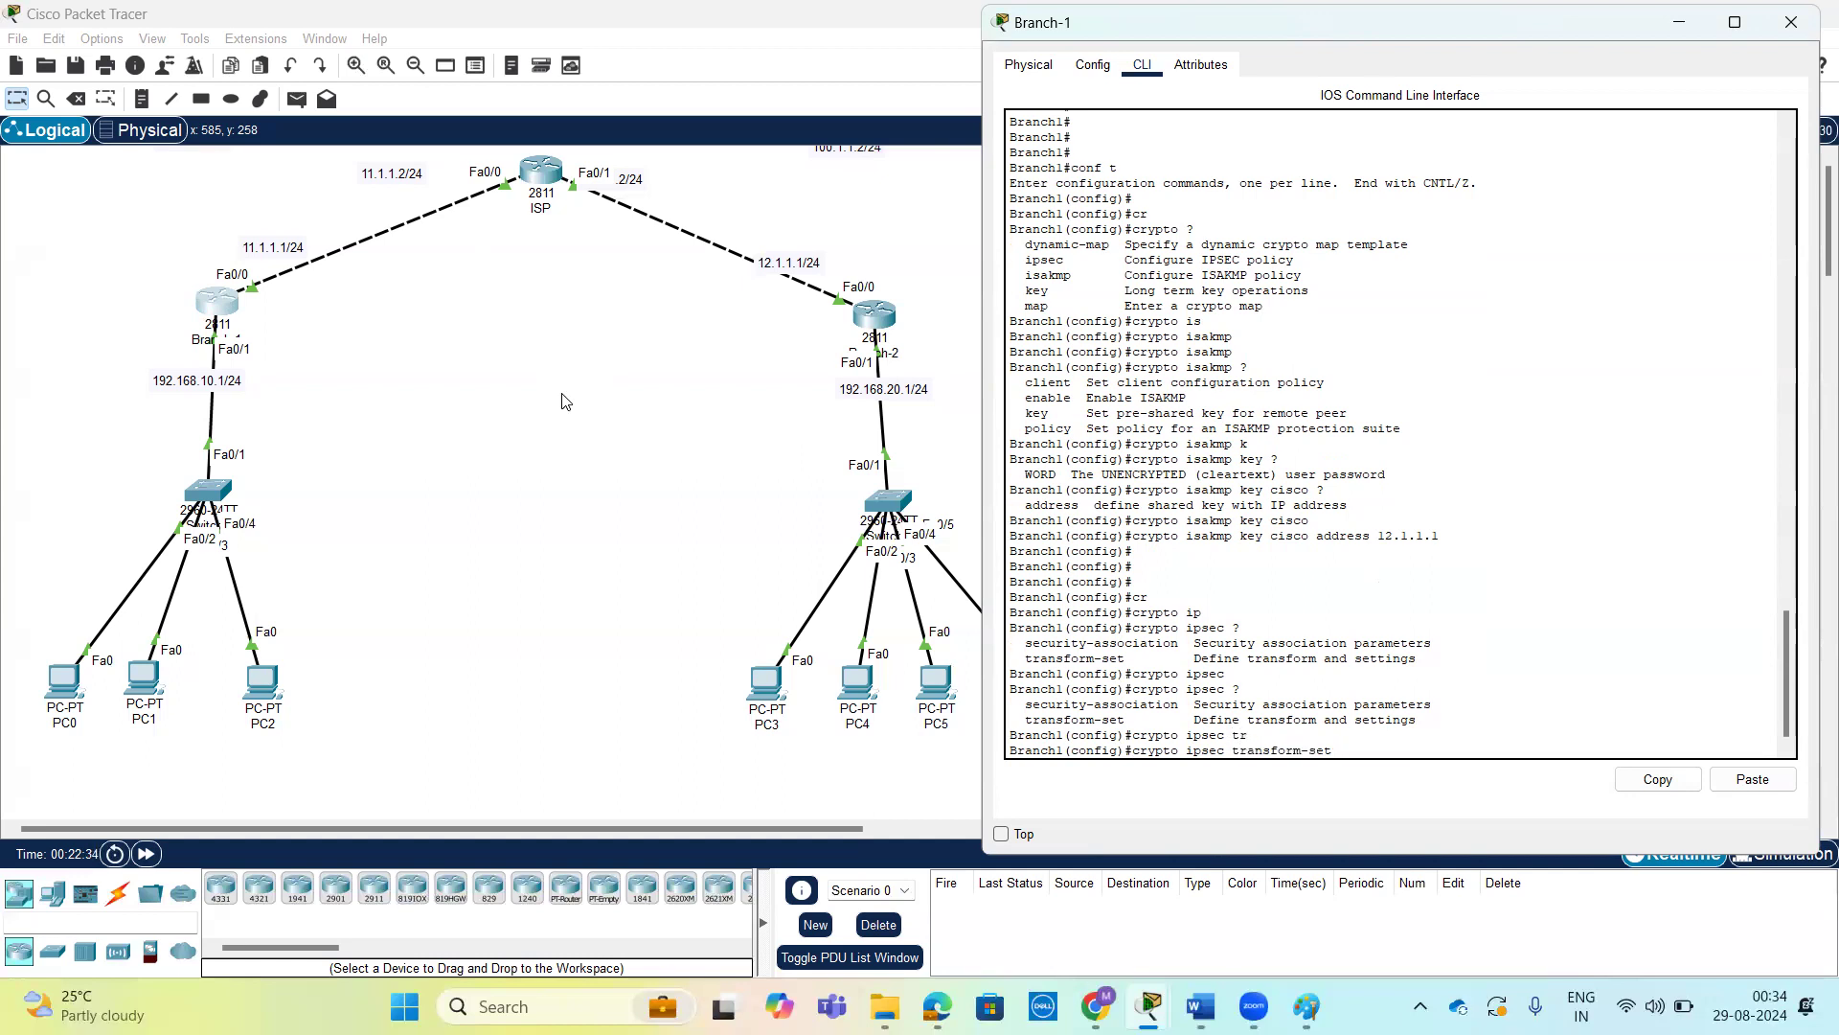
type("?")
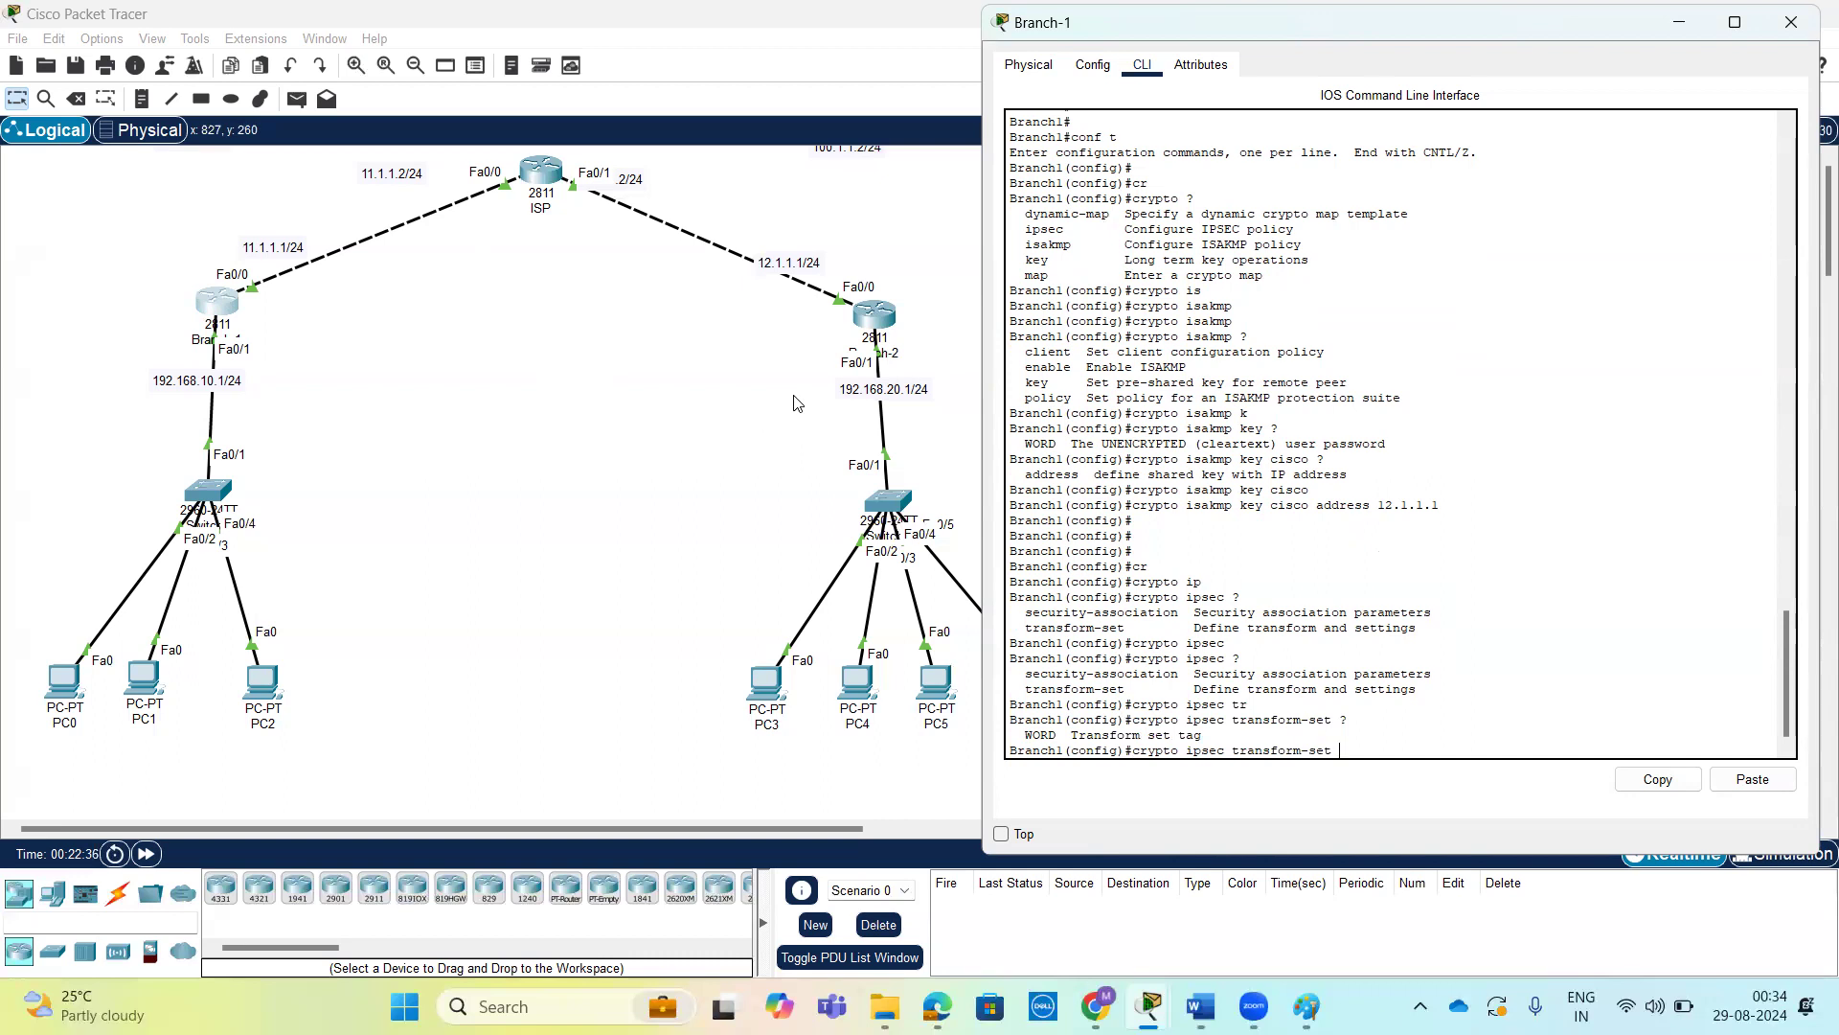
type("abc ?")
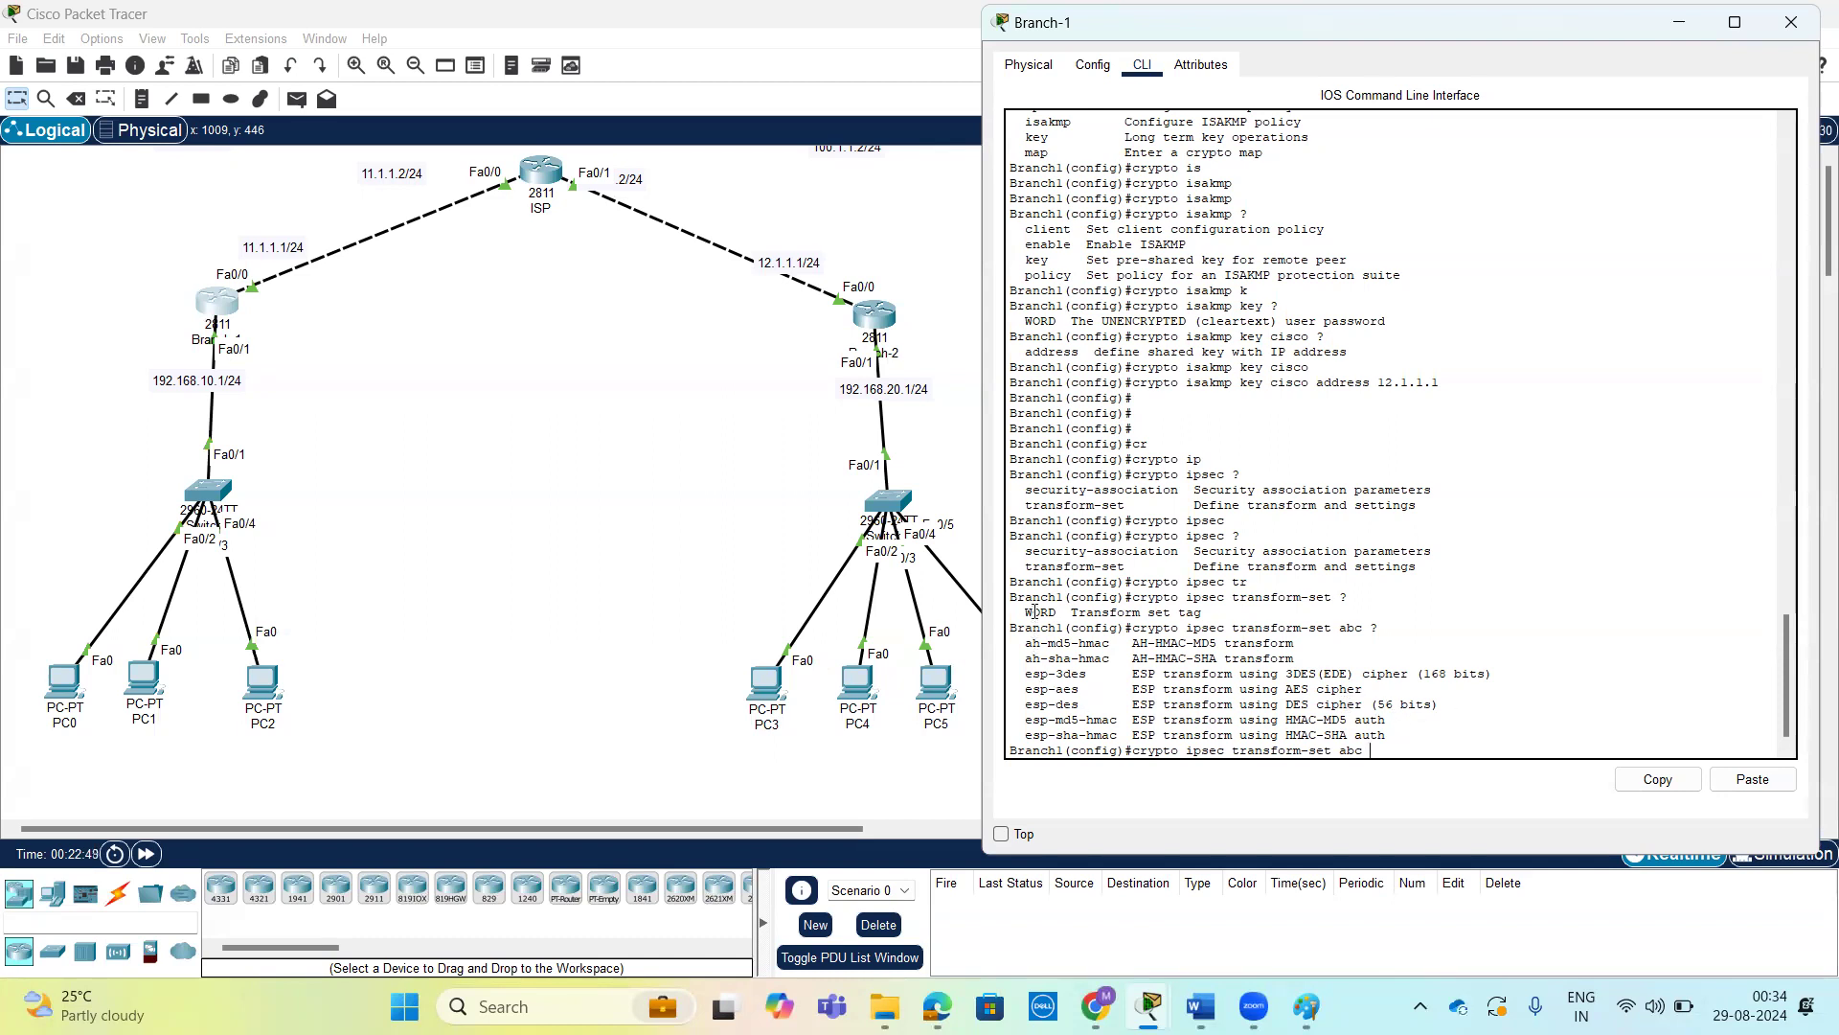
left_click_drag(1026, 690, 1364, 692)
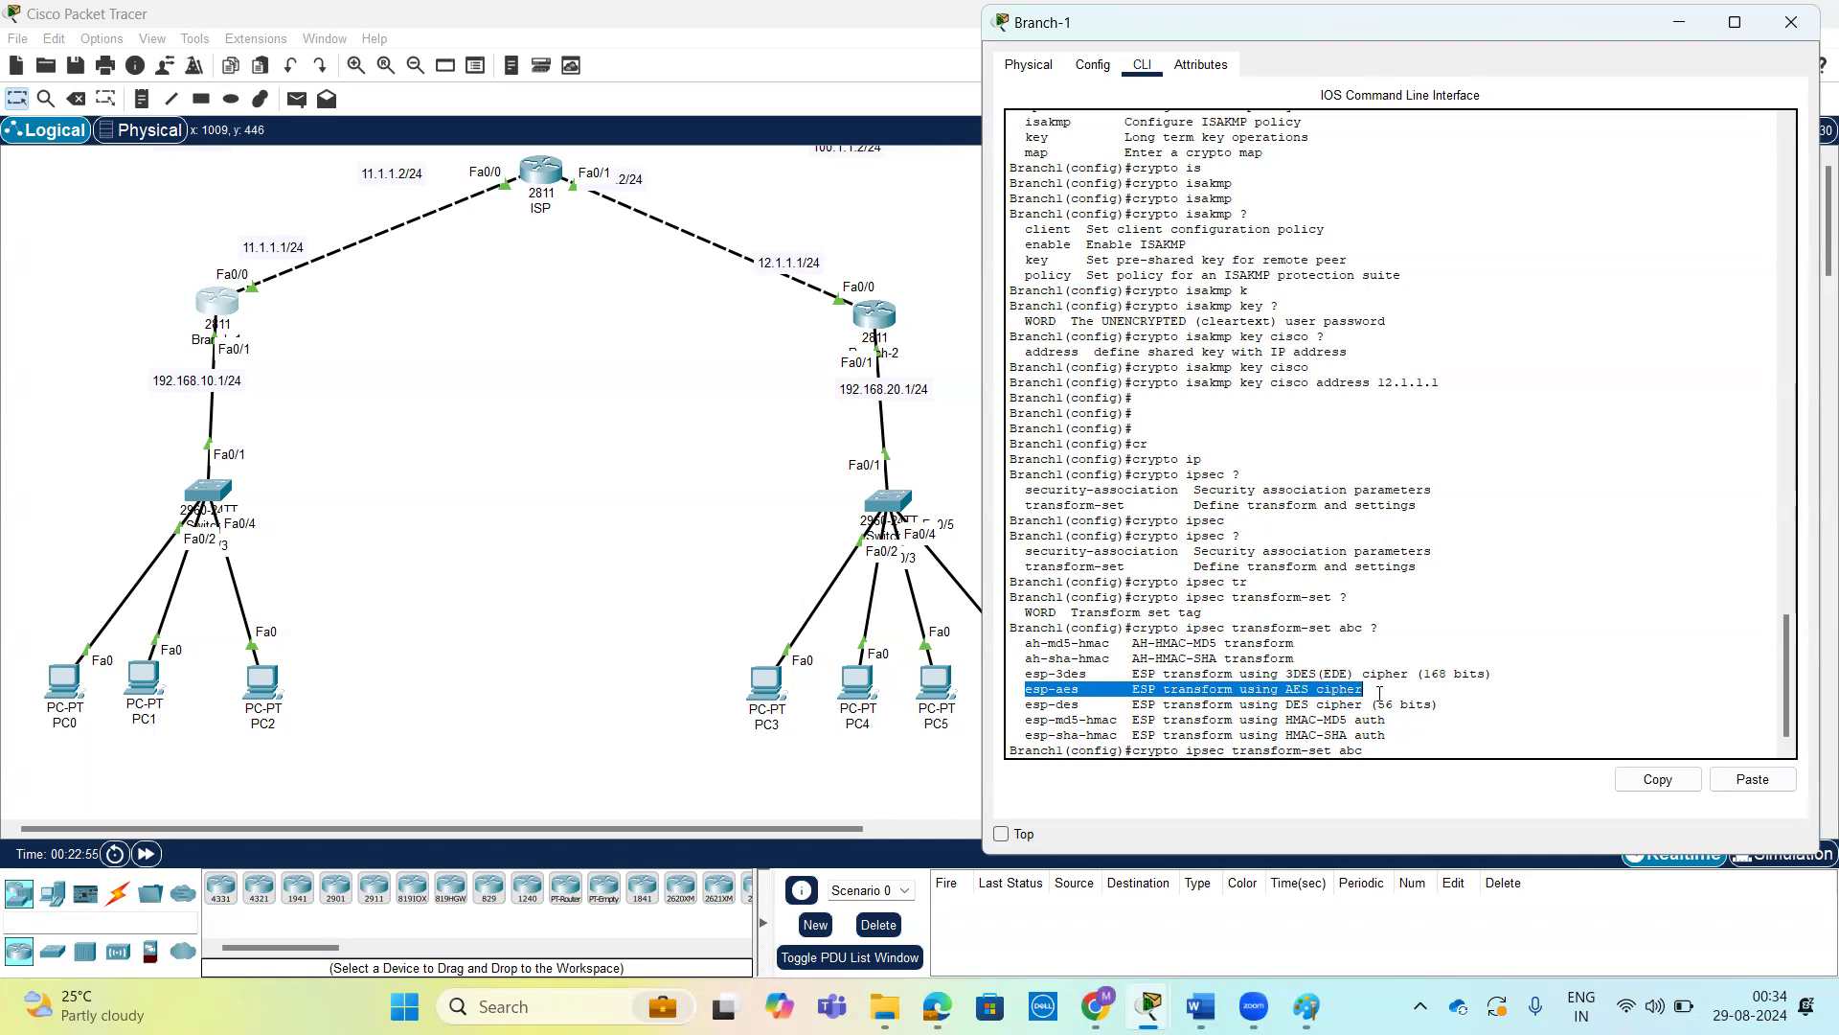
left_click(1521, 668)
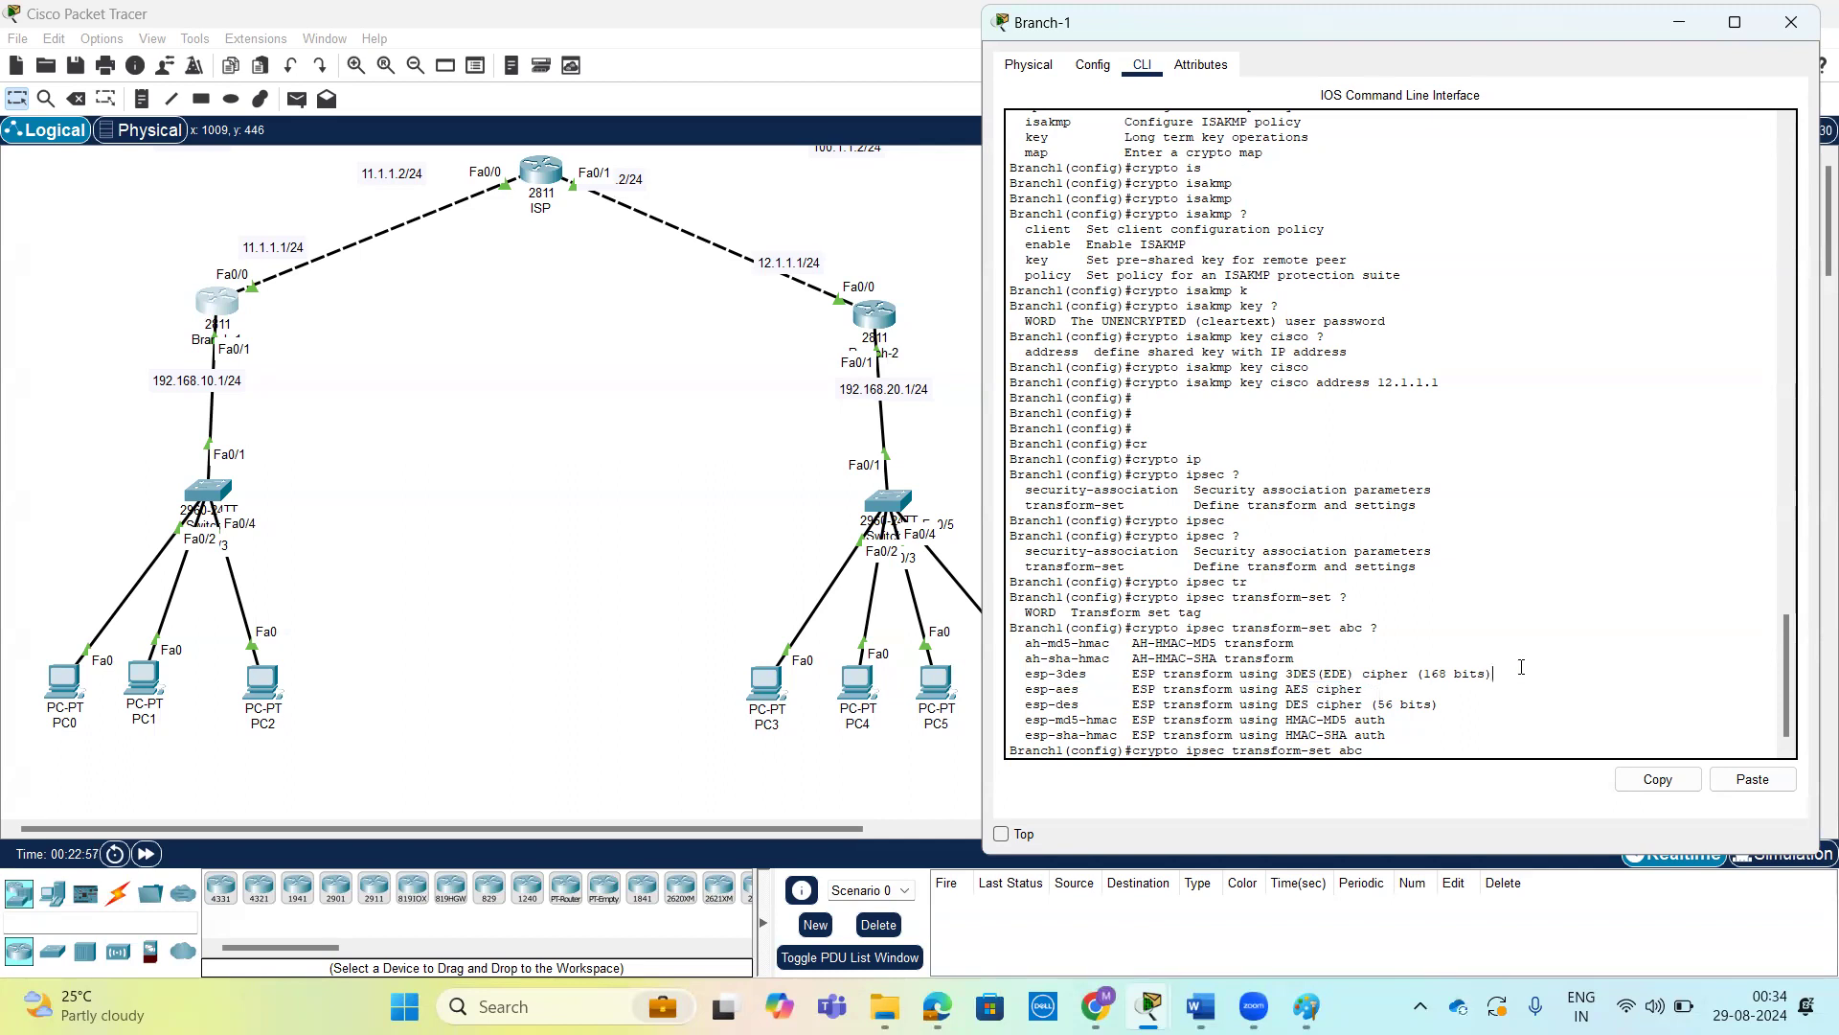
Add the esp-aes cipher to transform set abc and review the options that can follow it, highlighting esp-sha-hmac.
key("Tab")
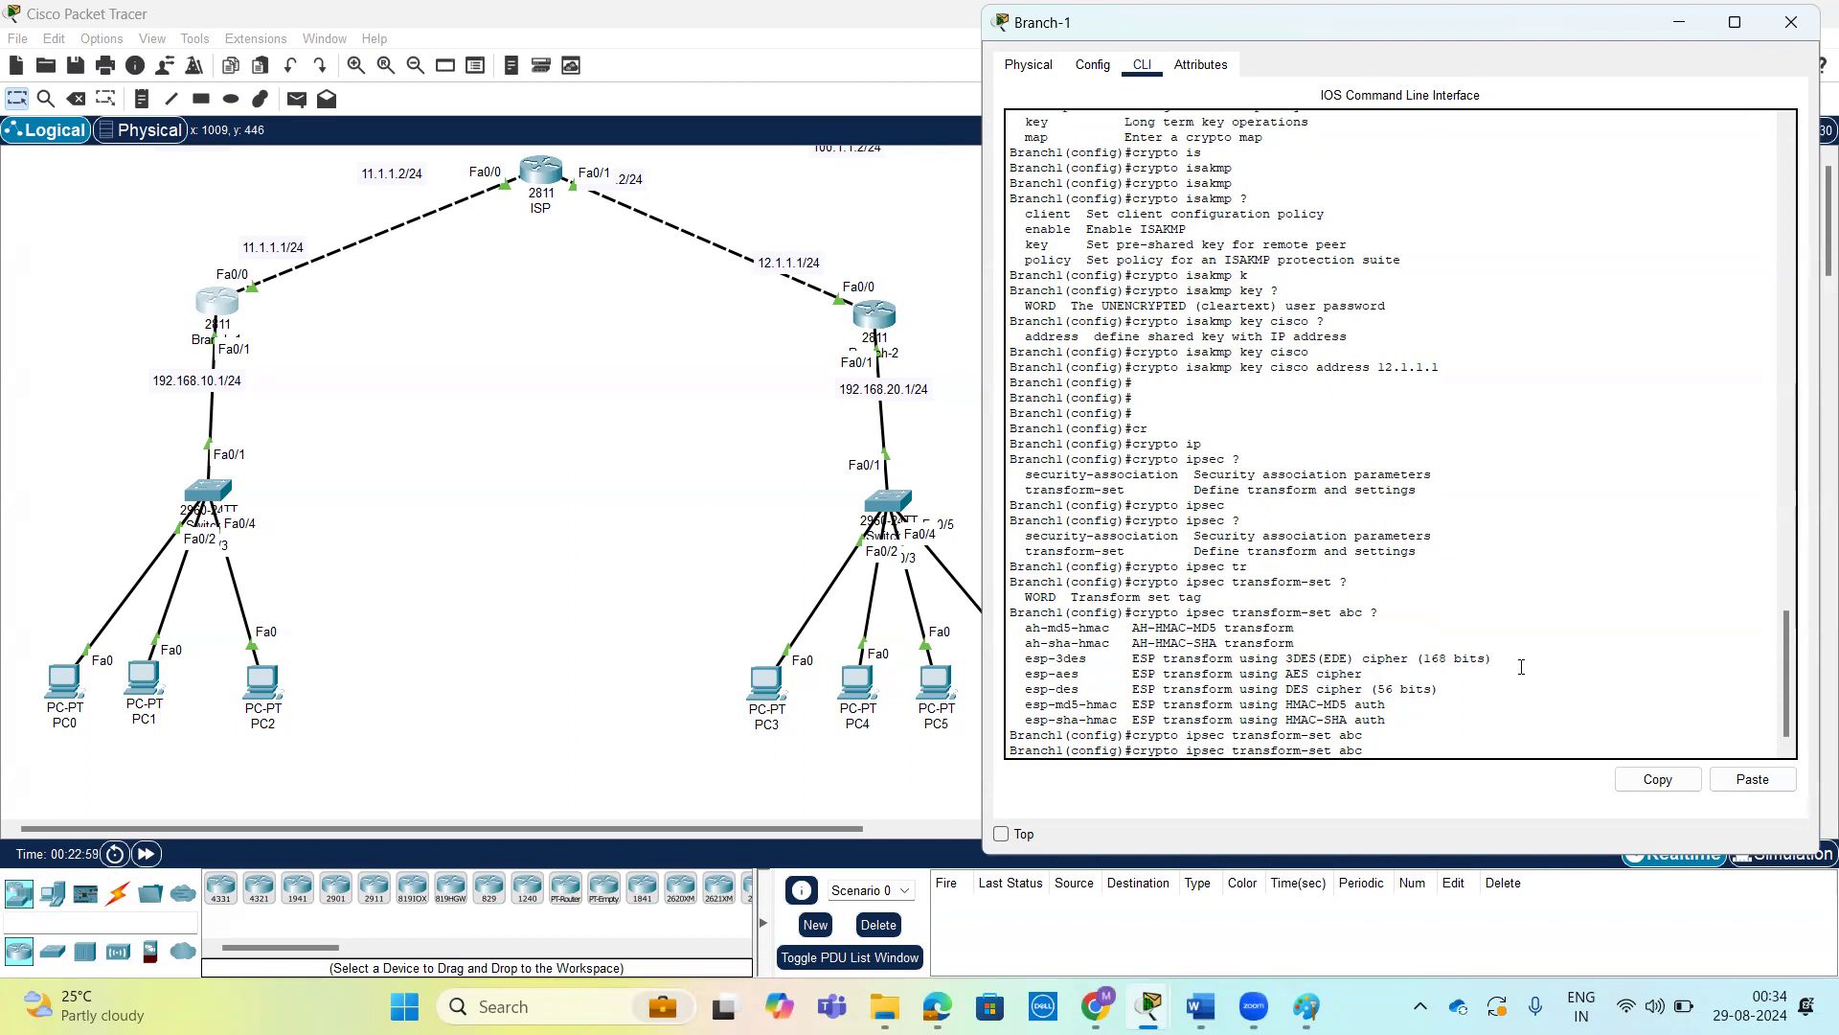
type("esp-ae")
key("Tab")
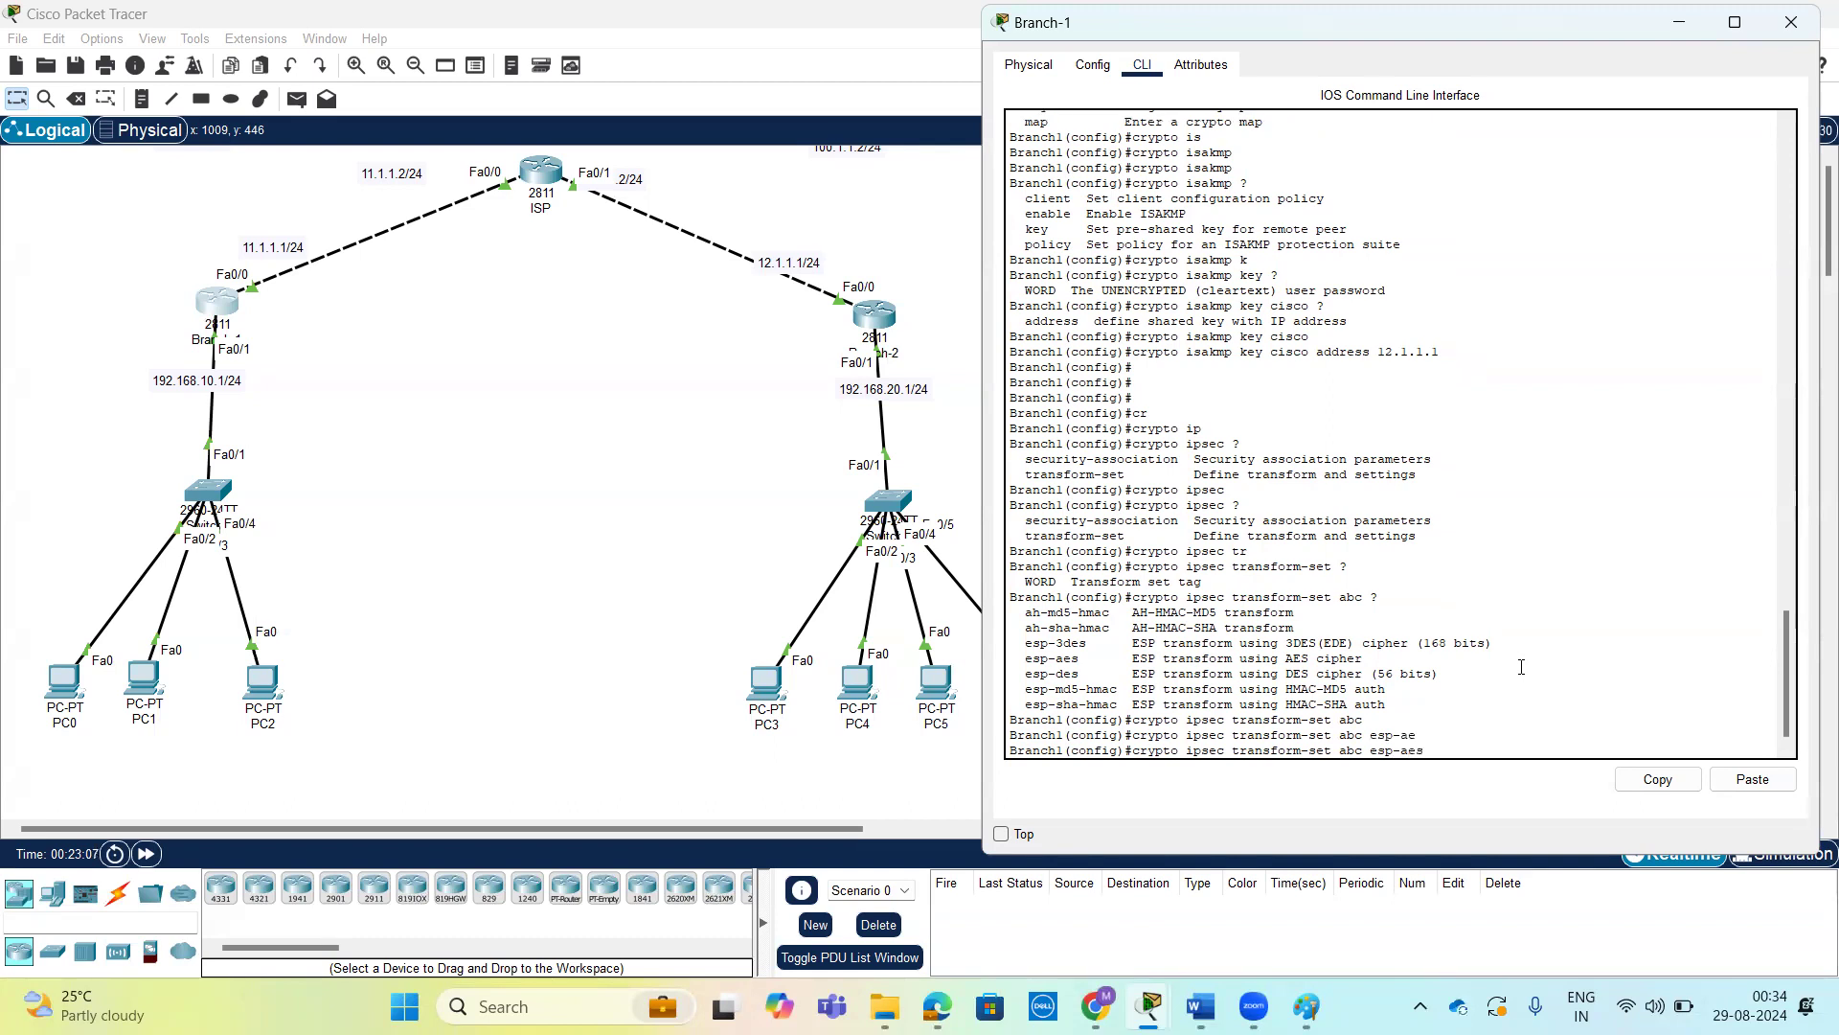
type("?")
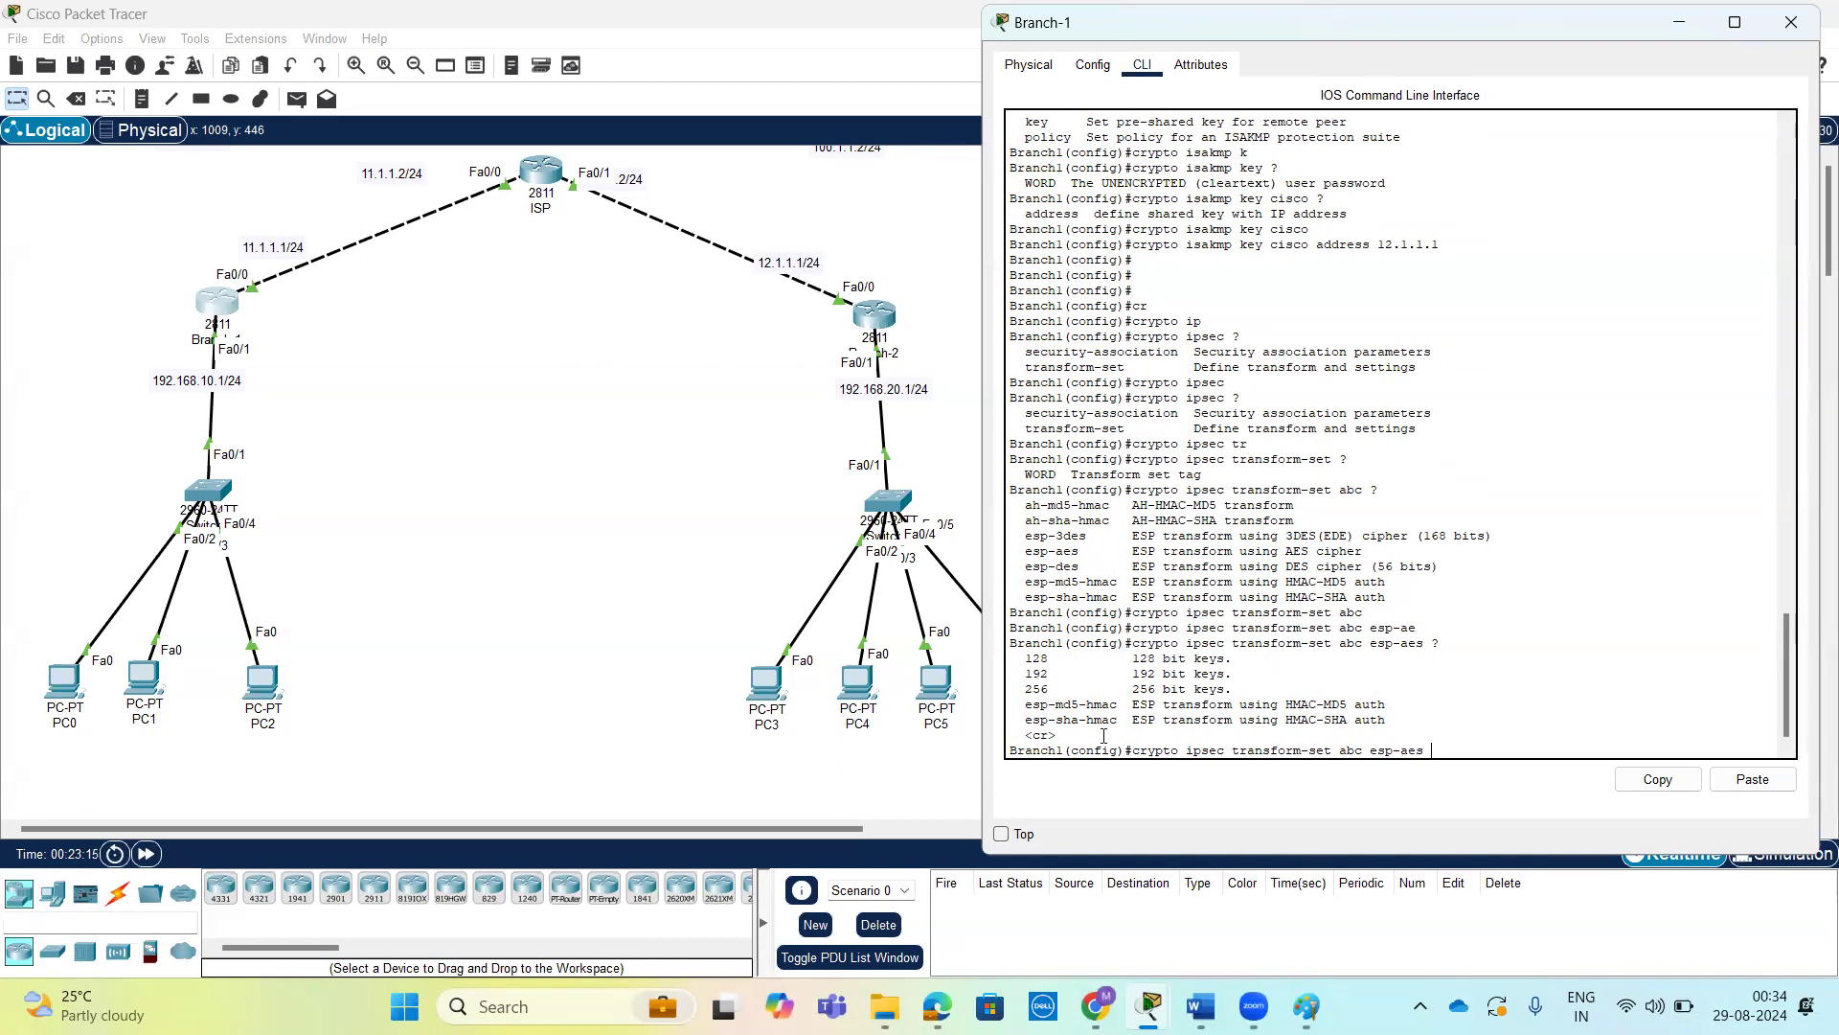
left_click_drag(1025, 720, 1242, 720)
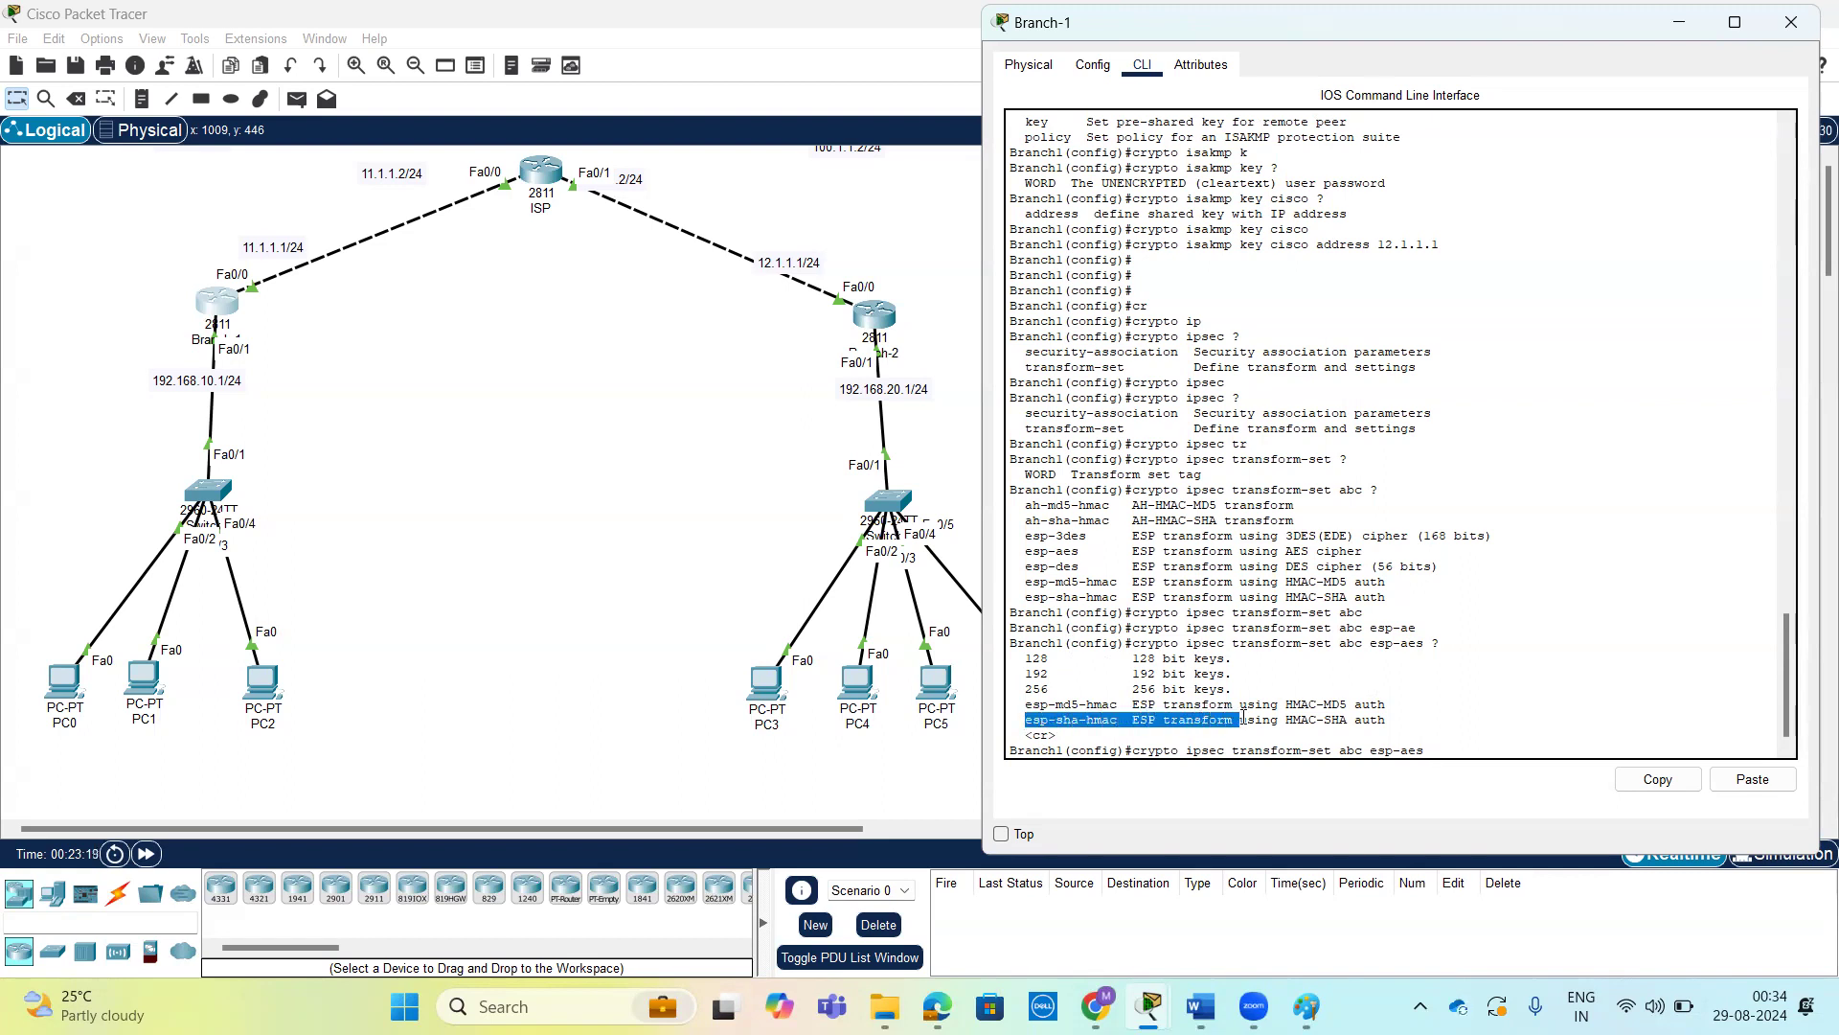
left_click(1420, 714)
Complete the command with esp-sha-hmac and create transform set abc on Branch-1.
type("es")
key("Tab")
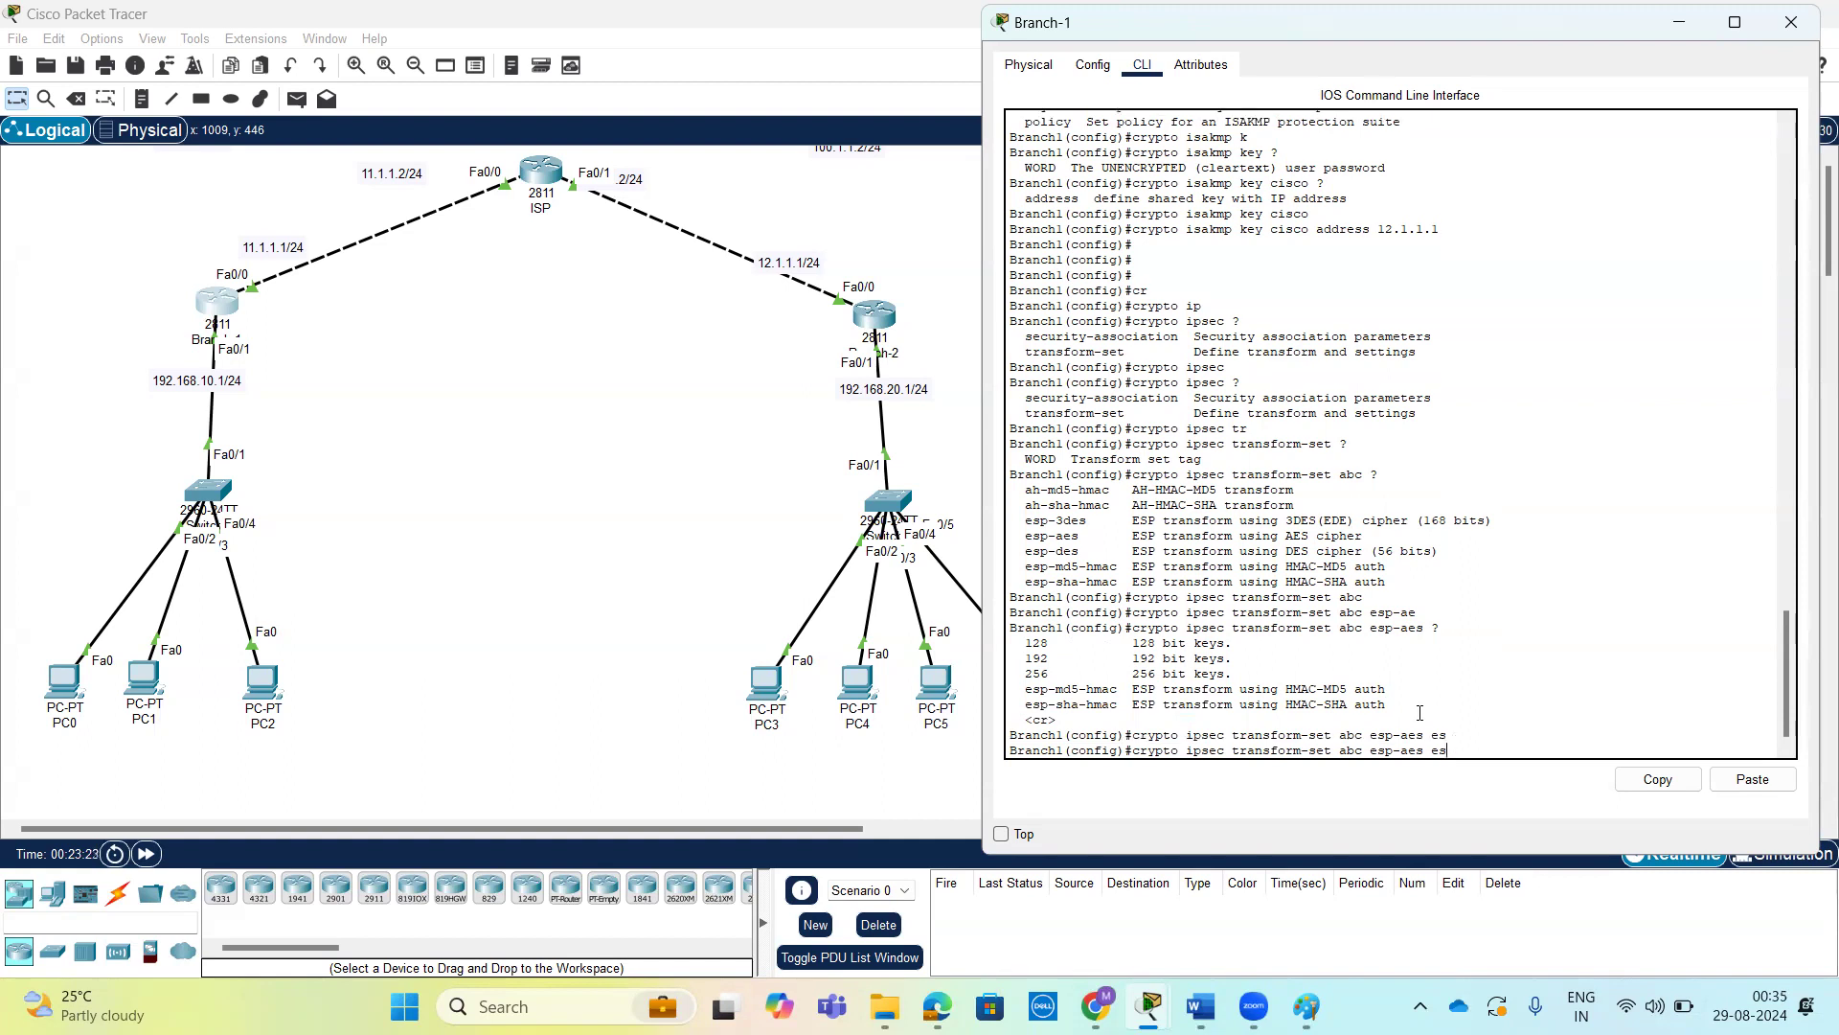
type("sh")
key("Tab")
type("?")
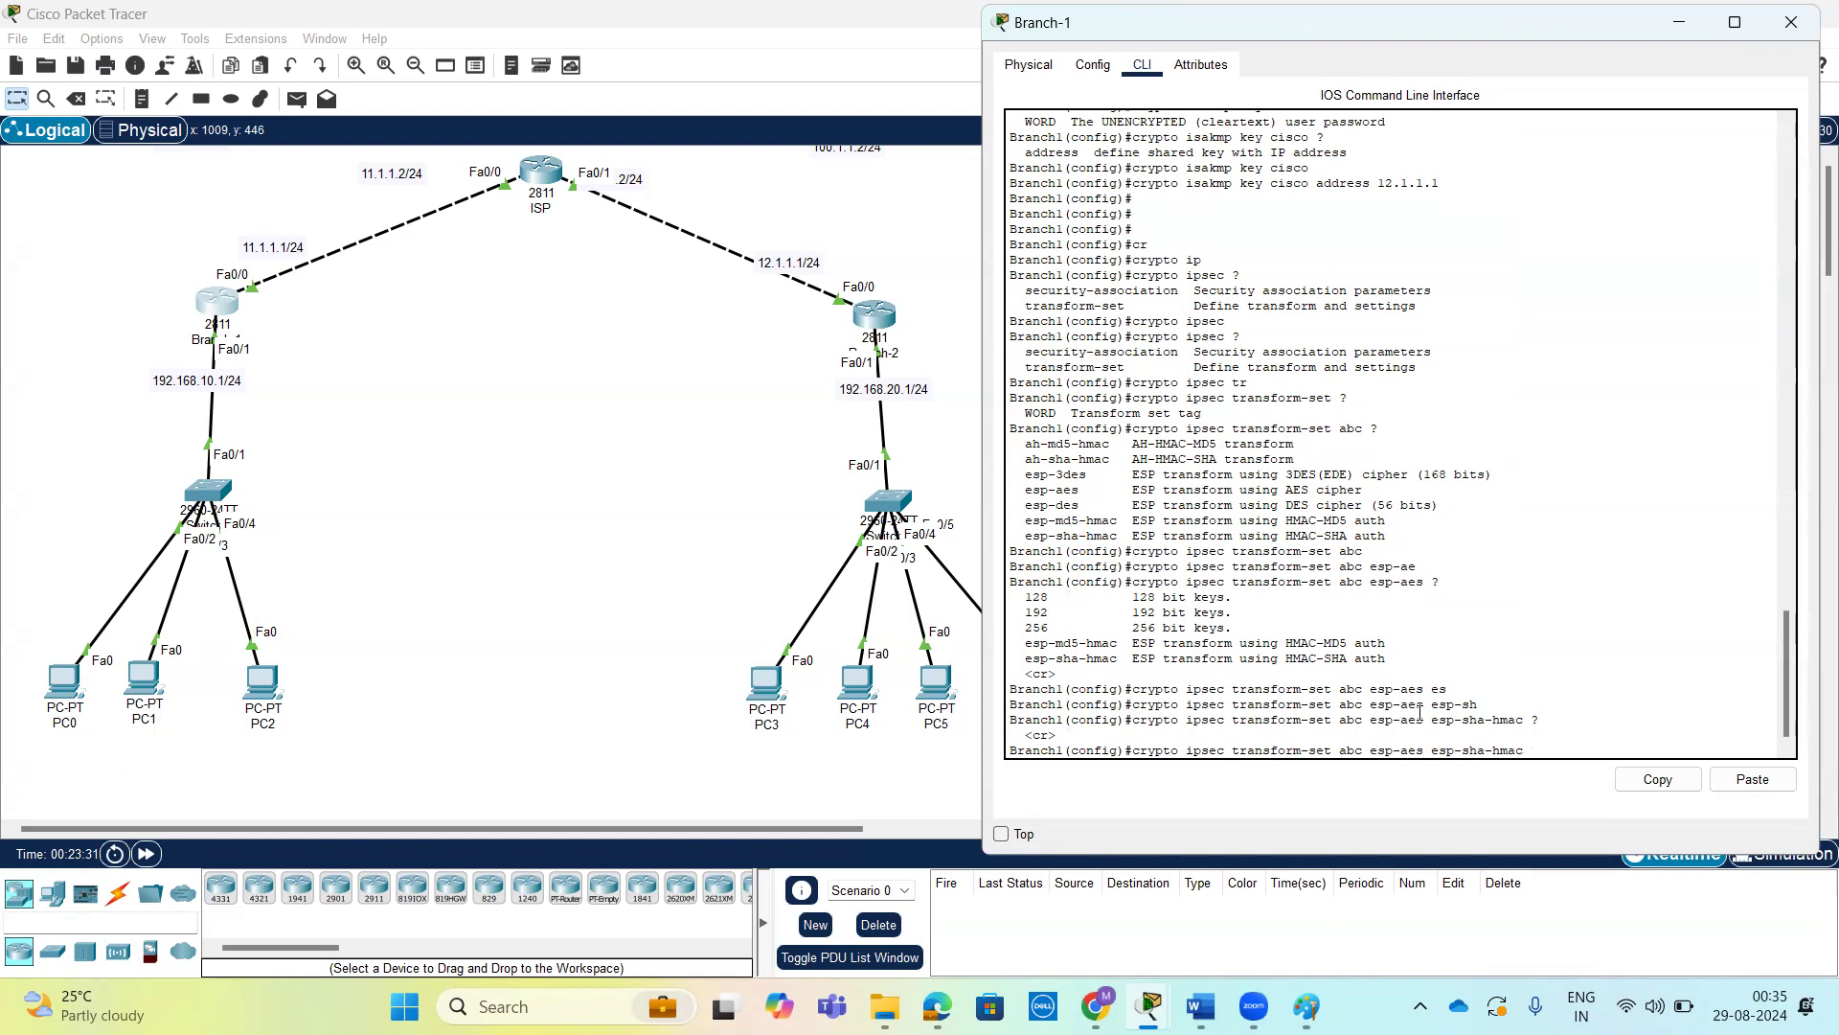
key("Return")
key("Return")
key("Return")
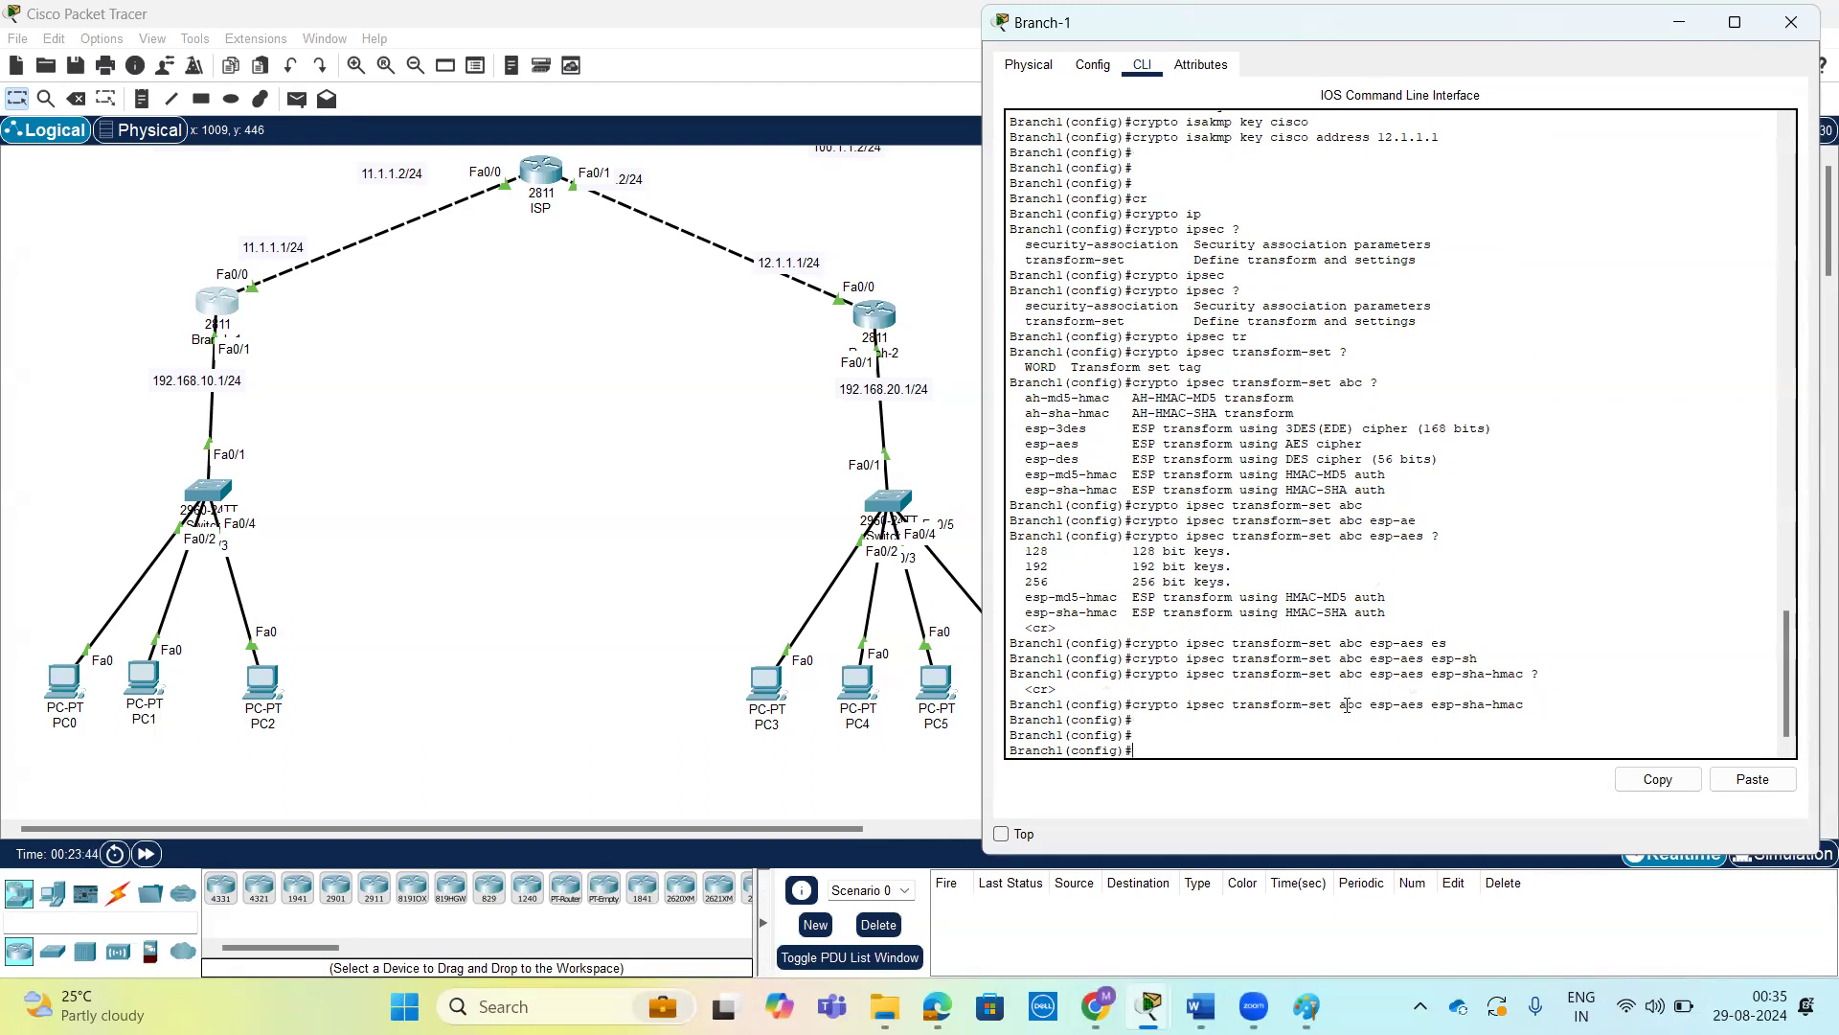
left_click_drag(1353, 704, 1367, 704)
left_click(1250, 748)
key("Return")
key("Return")
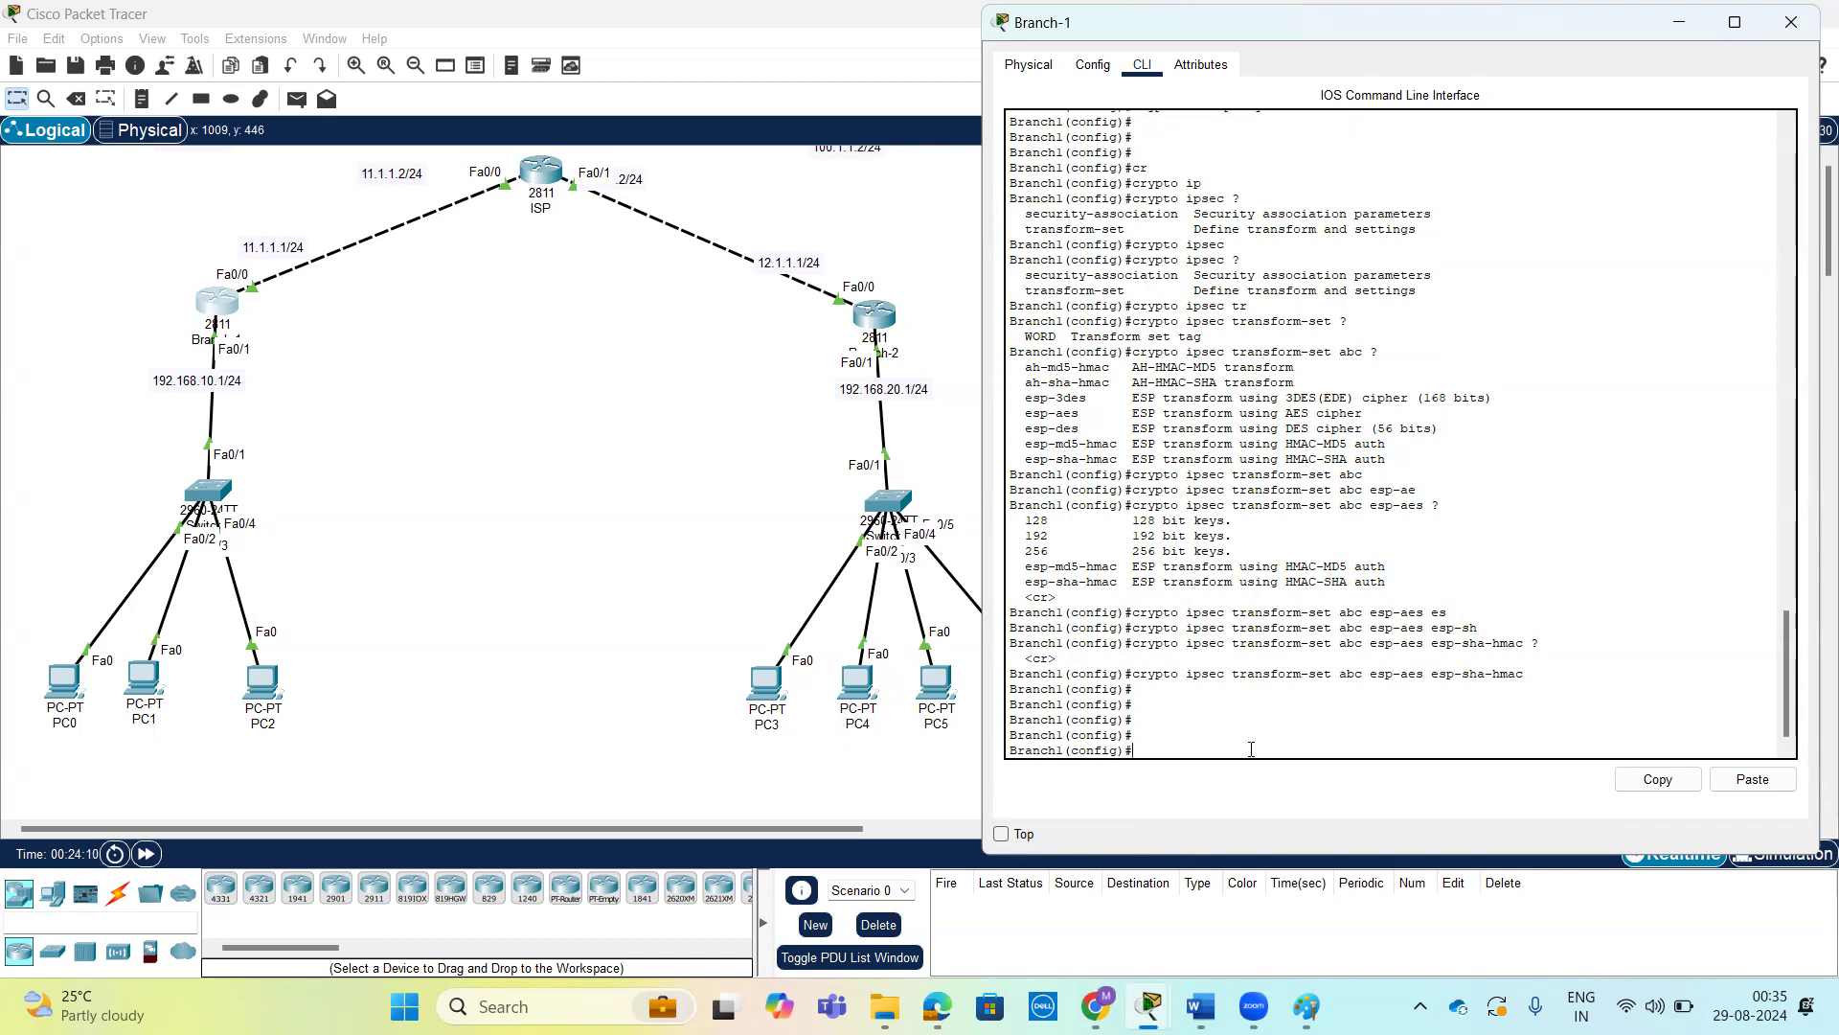
Prepare a crypto map command on Branch-1, reviewing the options of crypto and of crypto map.
type("cr")
key("Tab")
type("?")
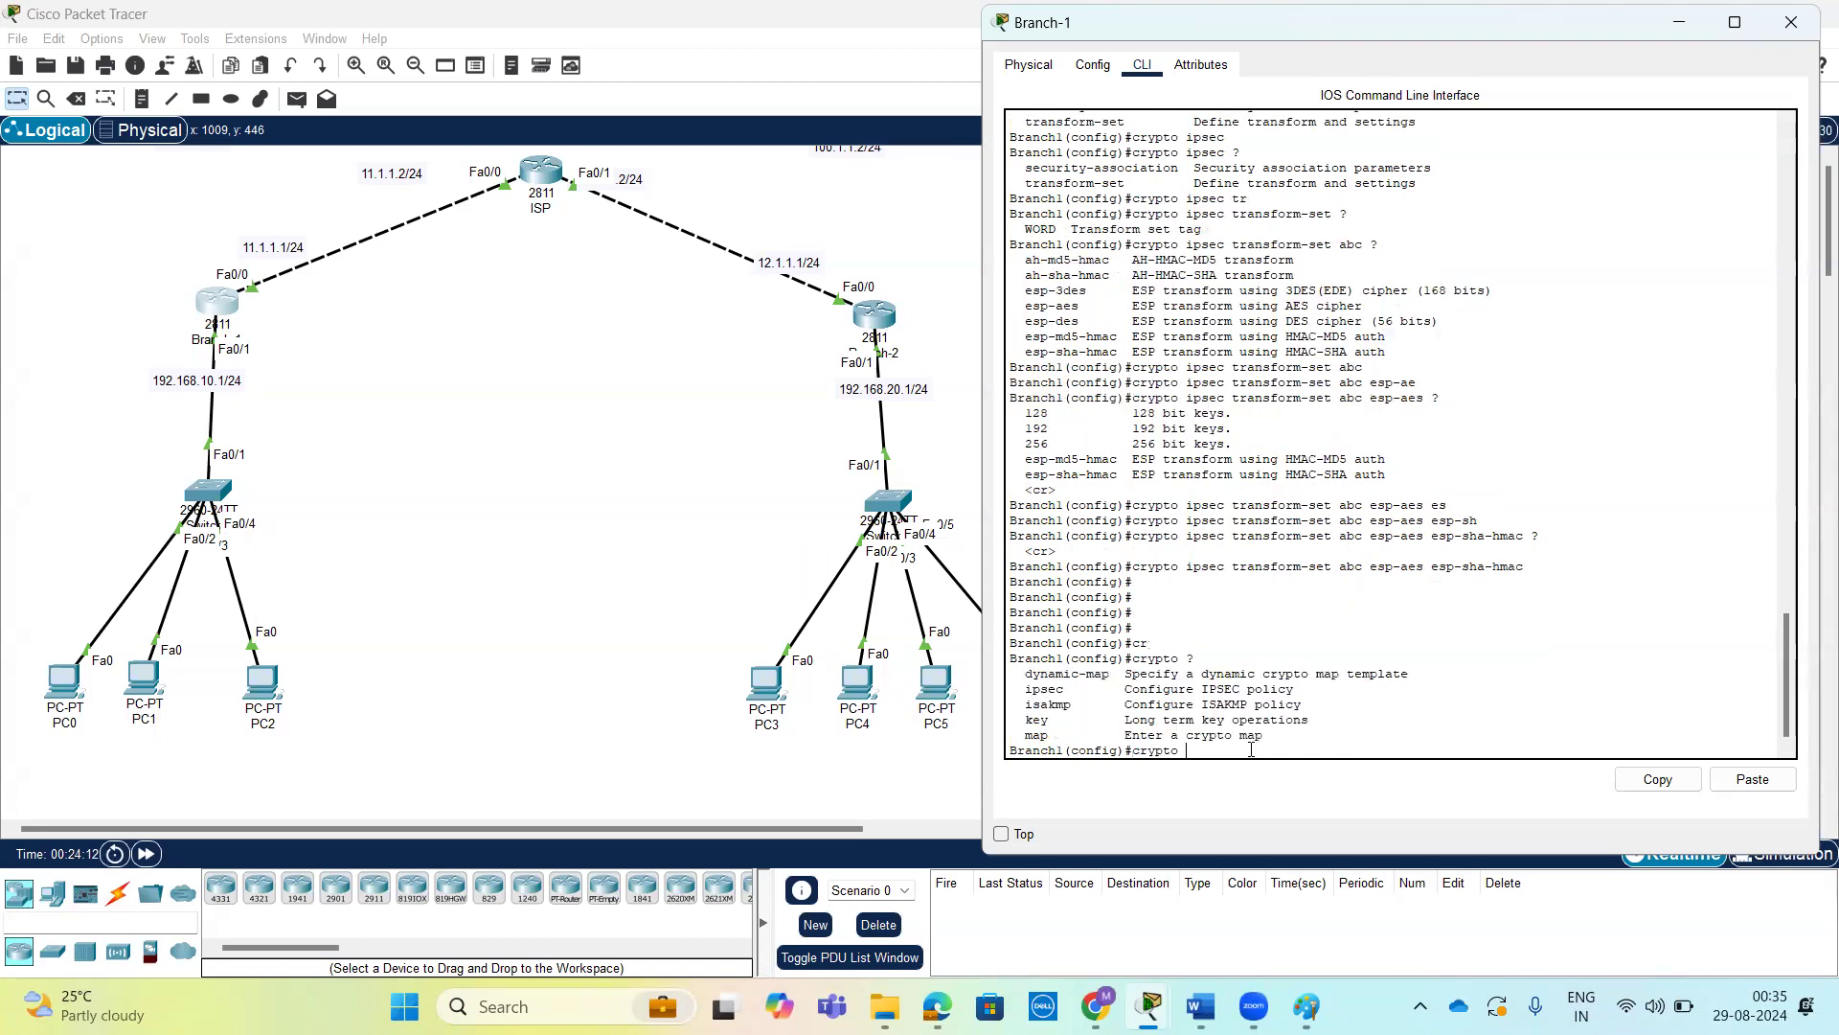
type("m")
key("Tab")
type("?")
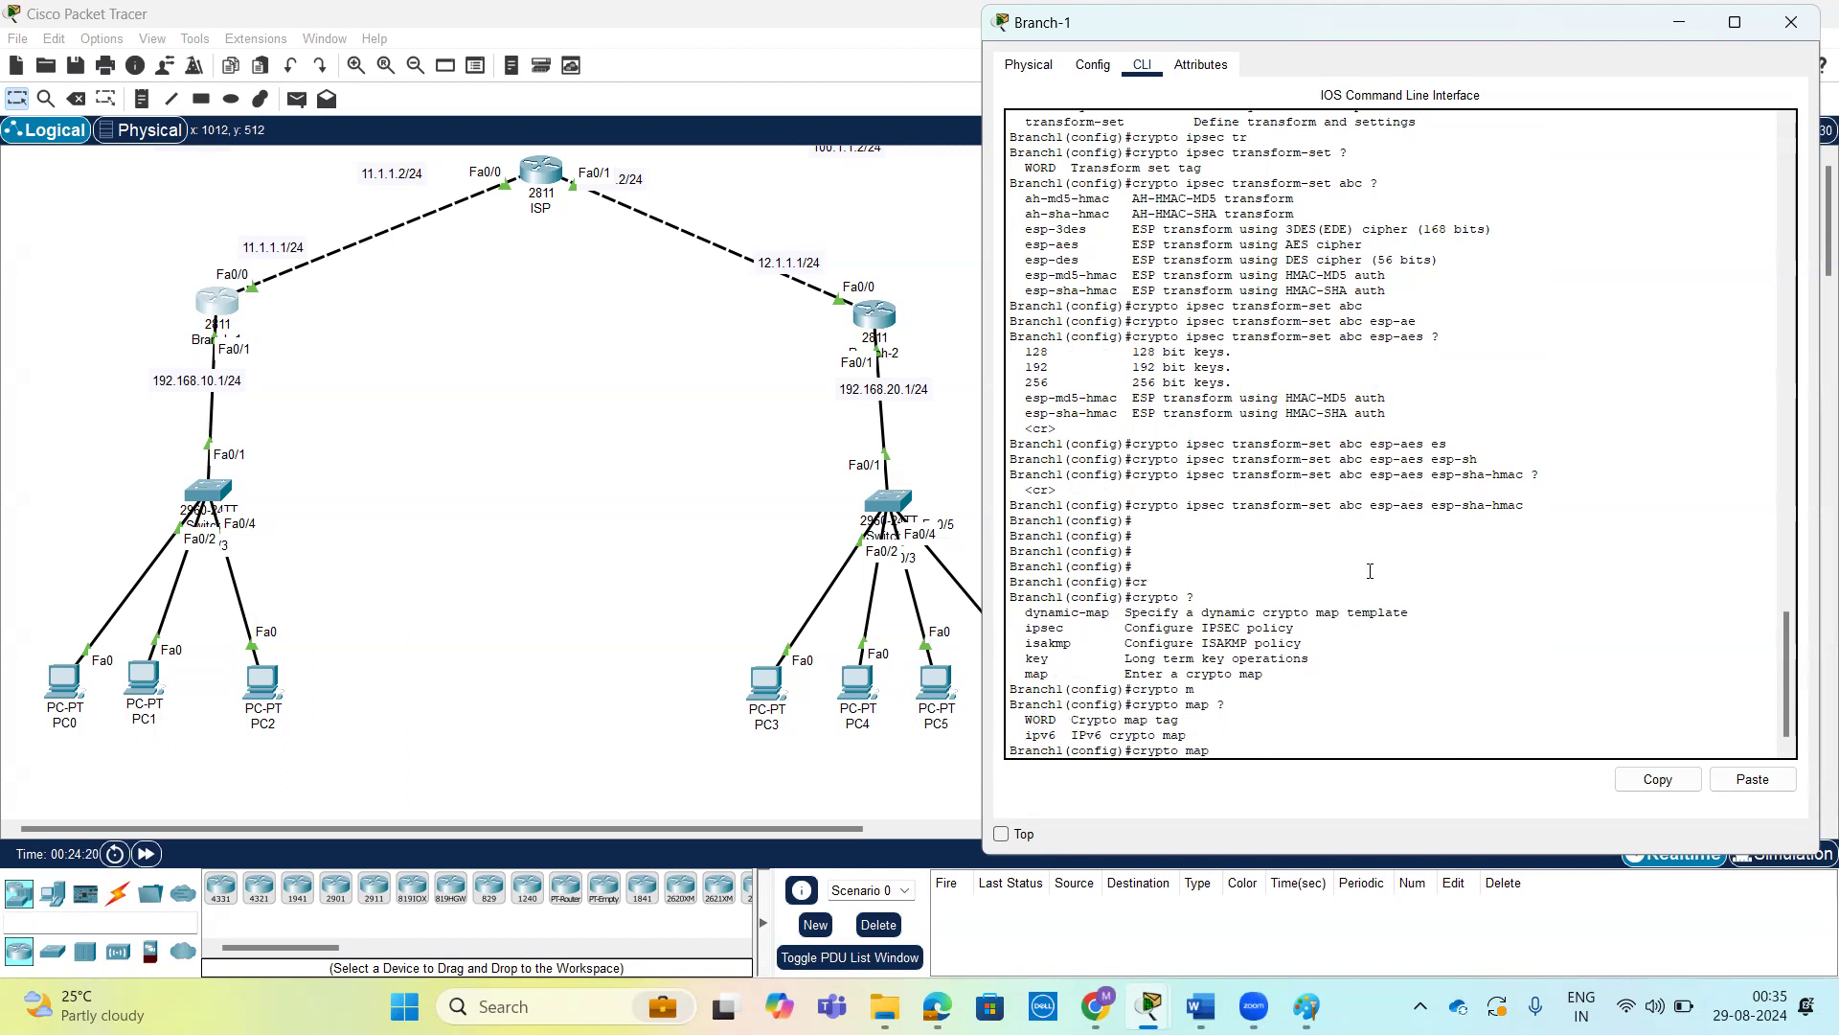
Copy Branch-1's full transform-set command, run it in Branch-2's global configuration mode, and return to Branch-1's command line.
left_click_drag(1138, 502, 1532, 504)
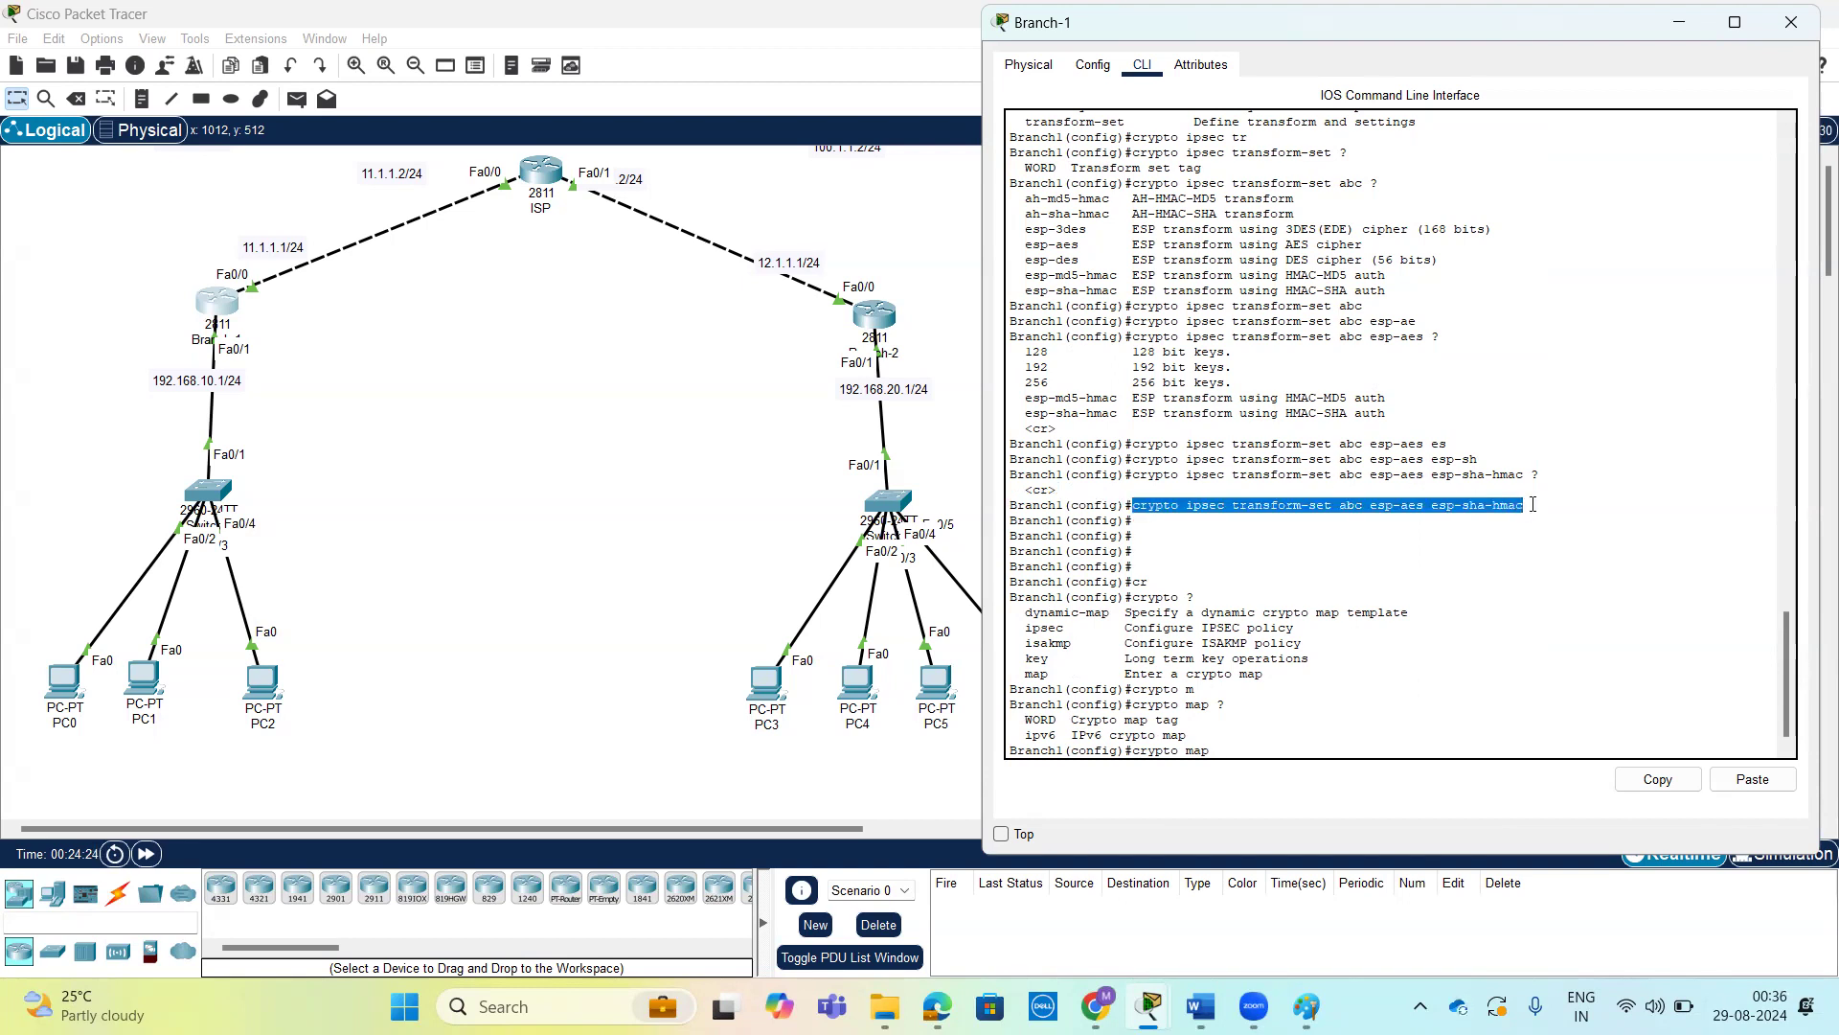
left_click(1658, 779)
left_click(874, 314)
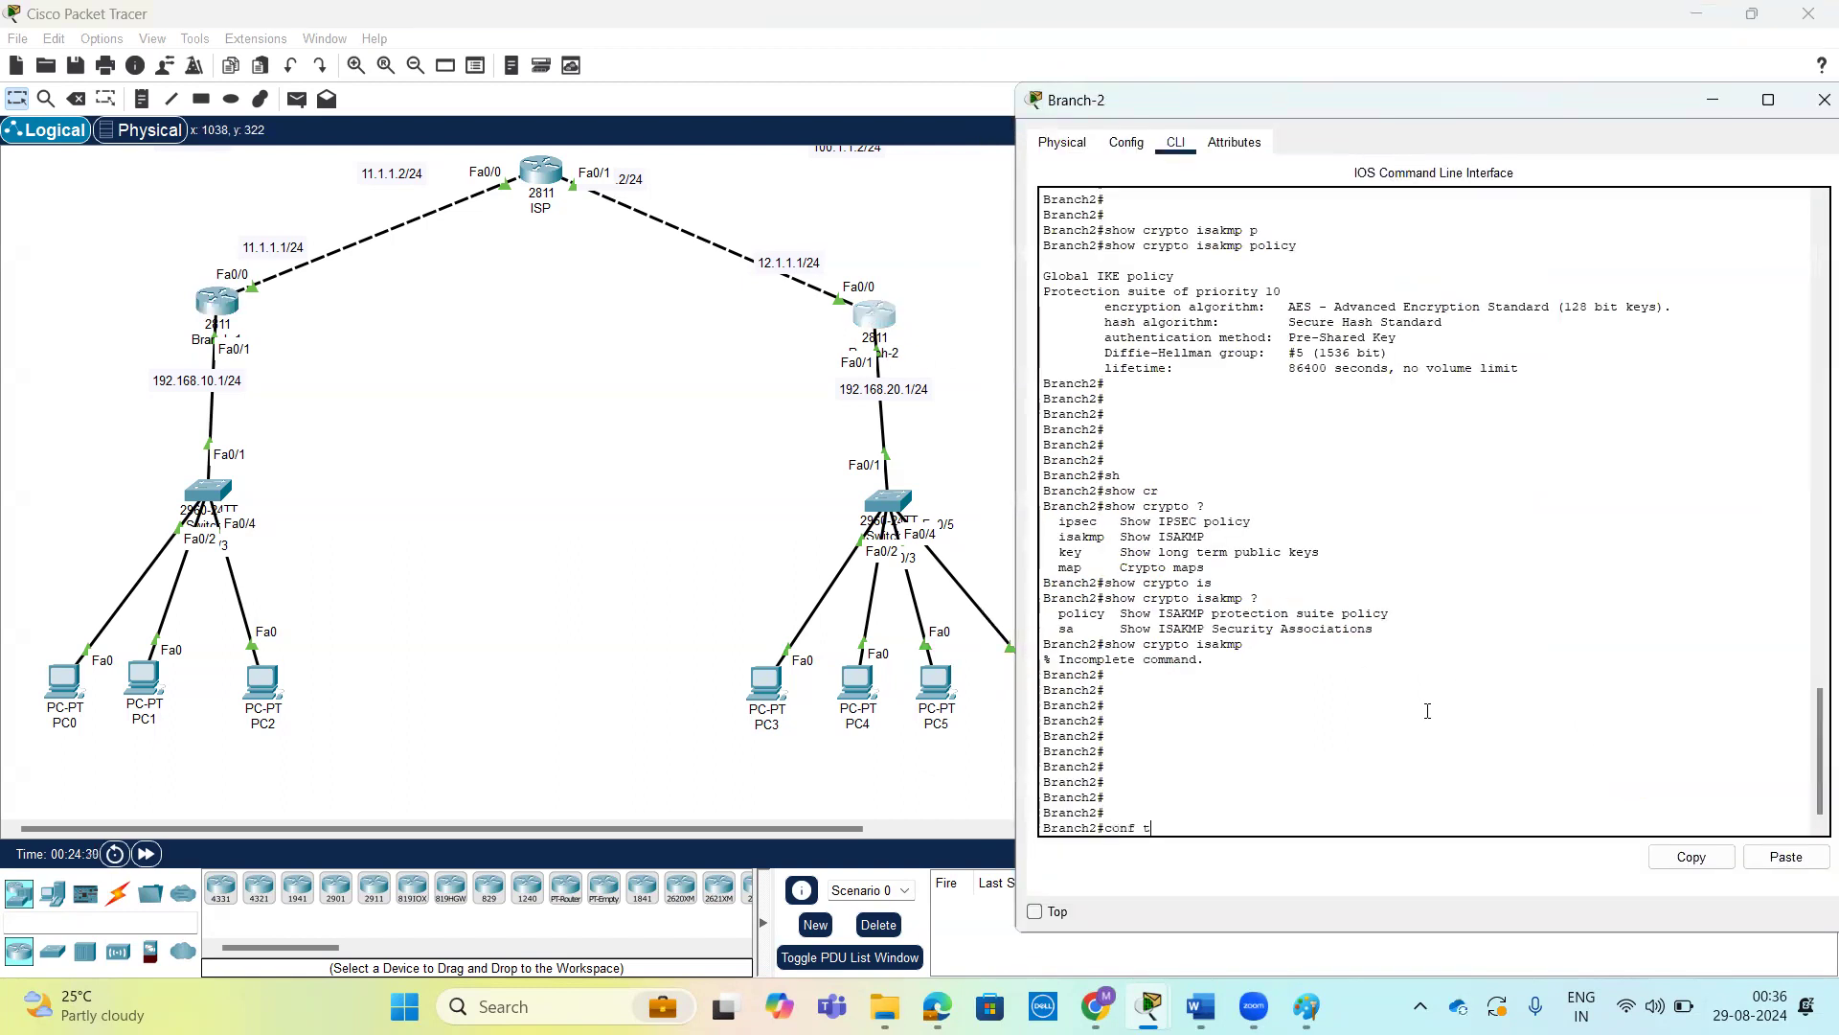
type("conf t")
key("Return")
key("Return")
left_click(1810, 859)
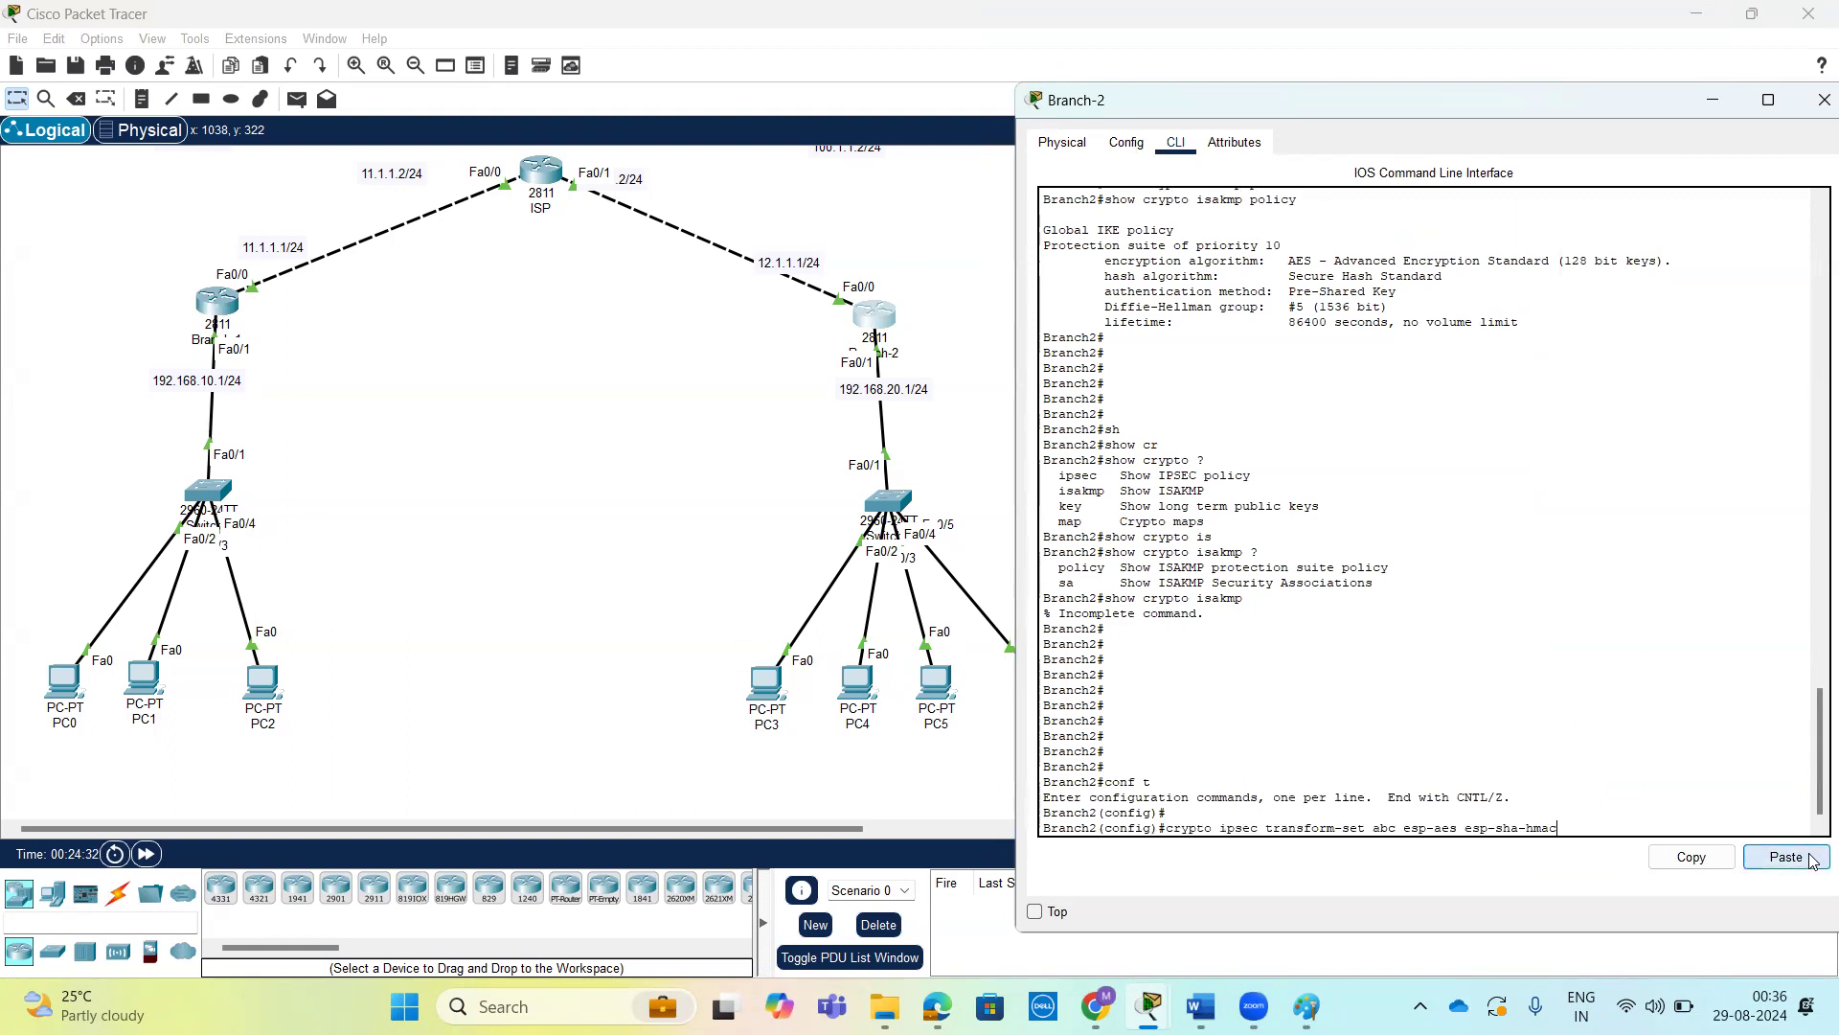
key("Return")
key("Return")
key("Return")
key("Return")
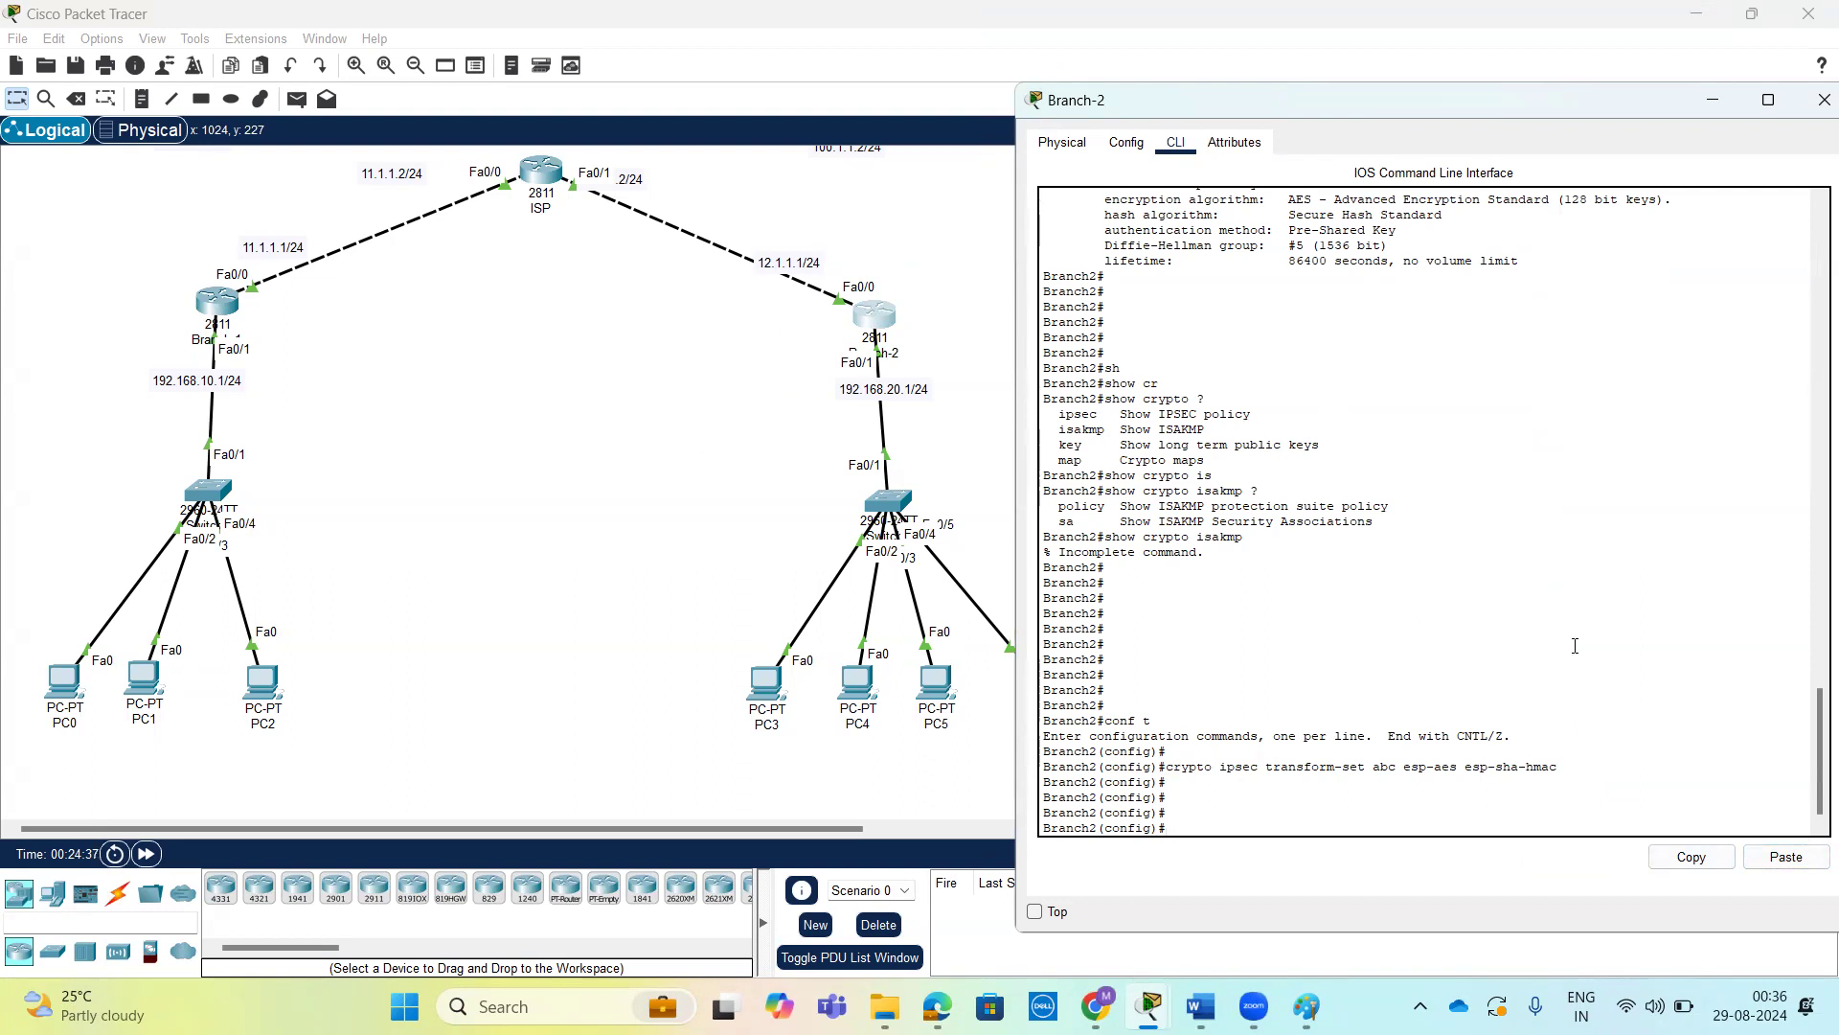
left_click(214, 303)
left_click(1655, 615)
key("Tab")
key("Tab")
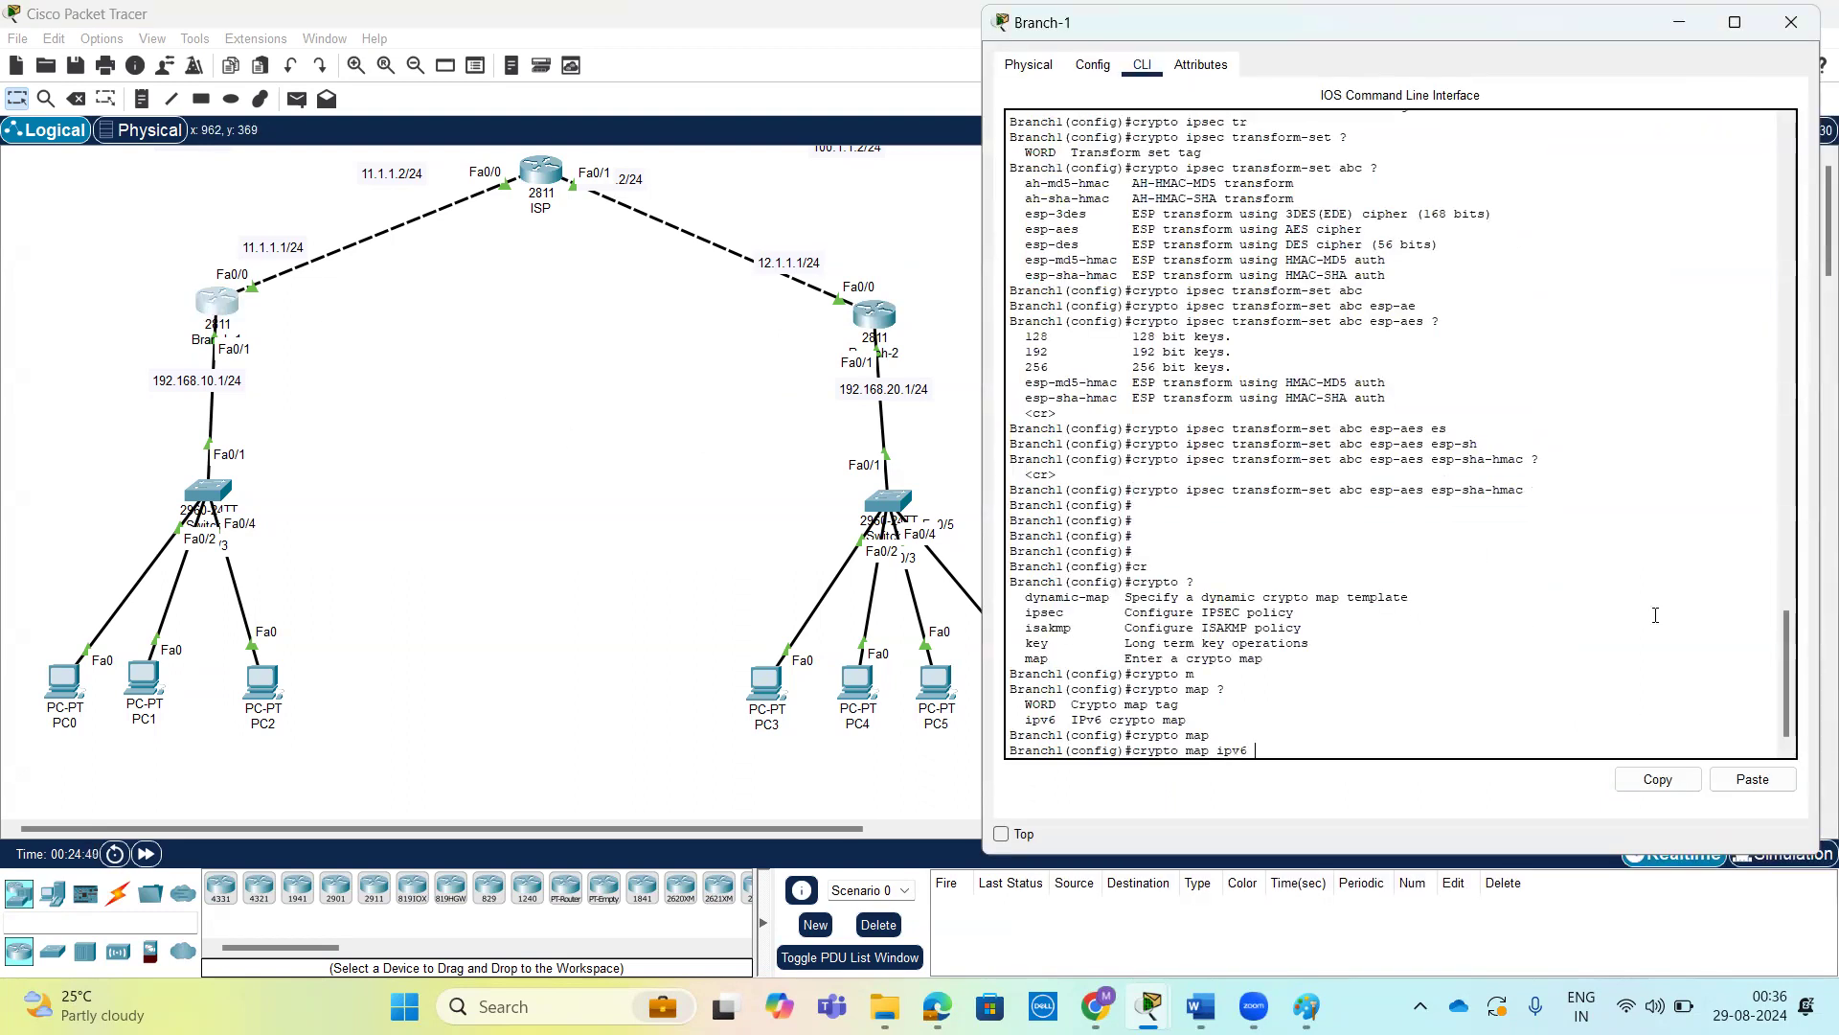
key("BackSpace")
key("BackSpace")
key("BackSpace")
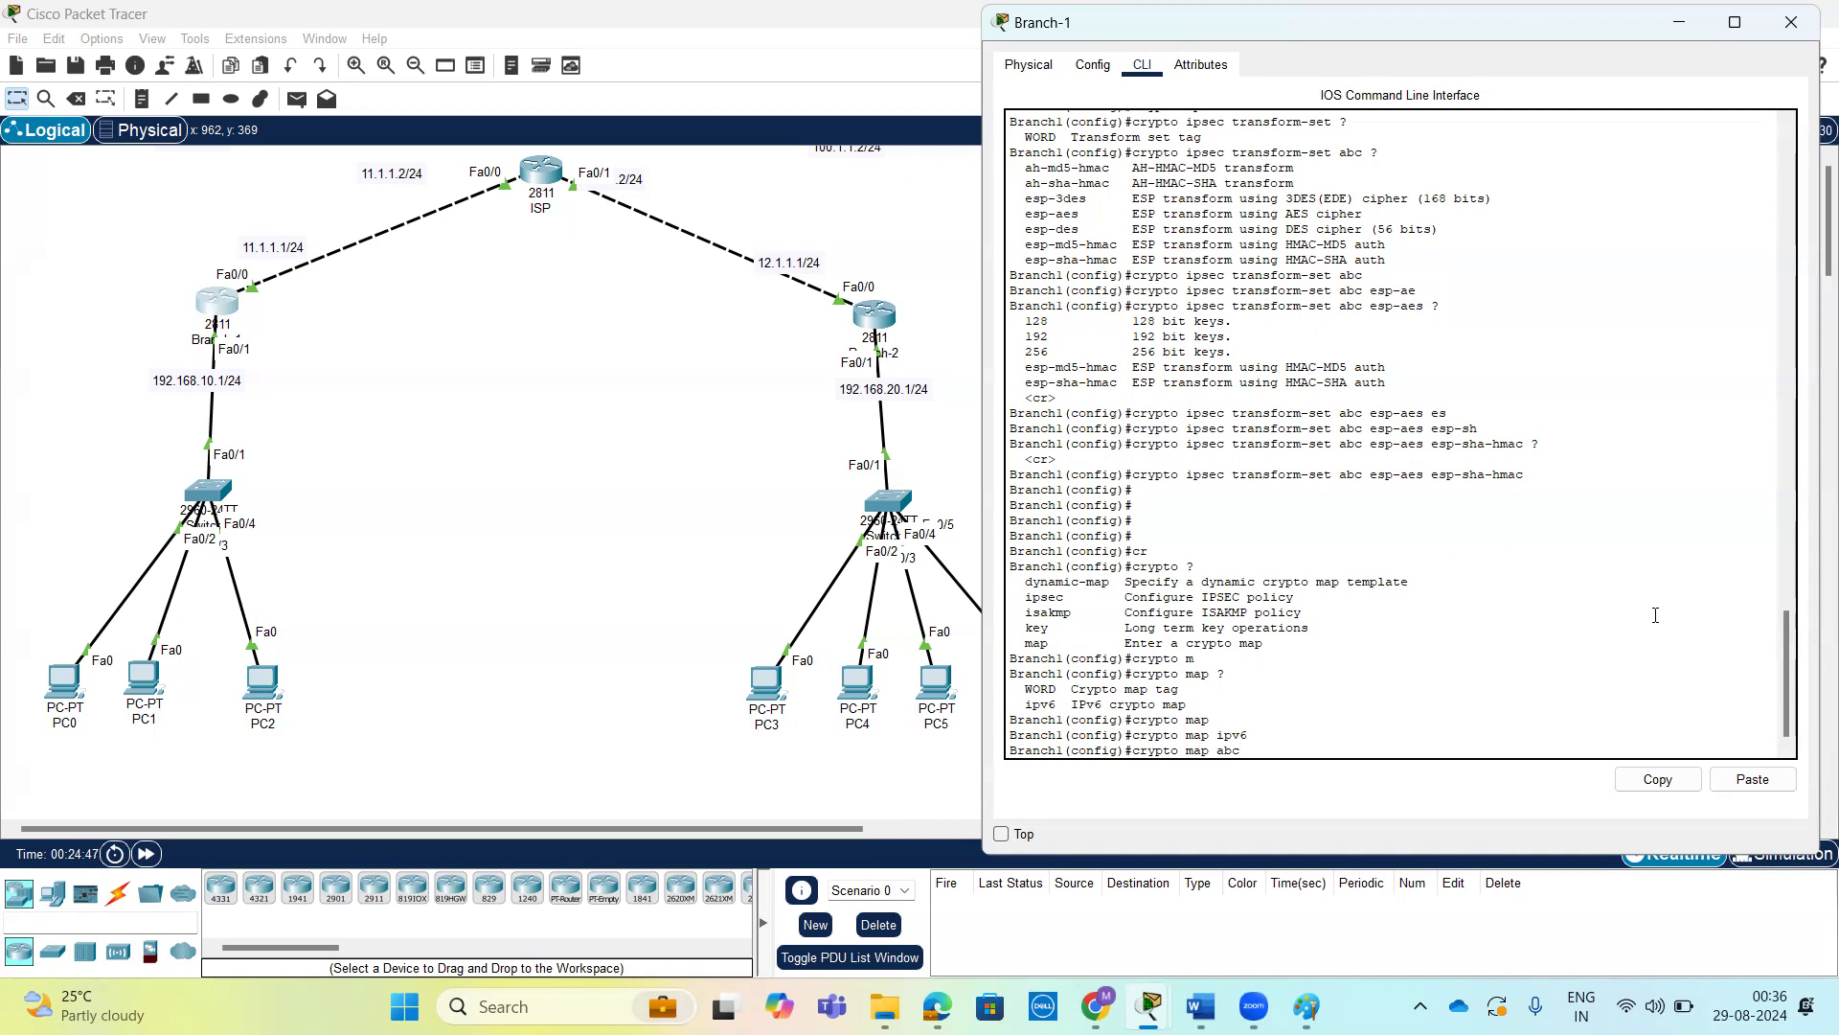
Extend the crypto map command with name abcmap, sequence 10 and ipsec-isakmp, reviewing the options after the name and sequence.
type("map ?")
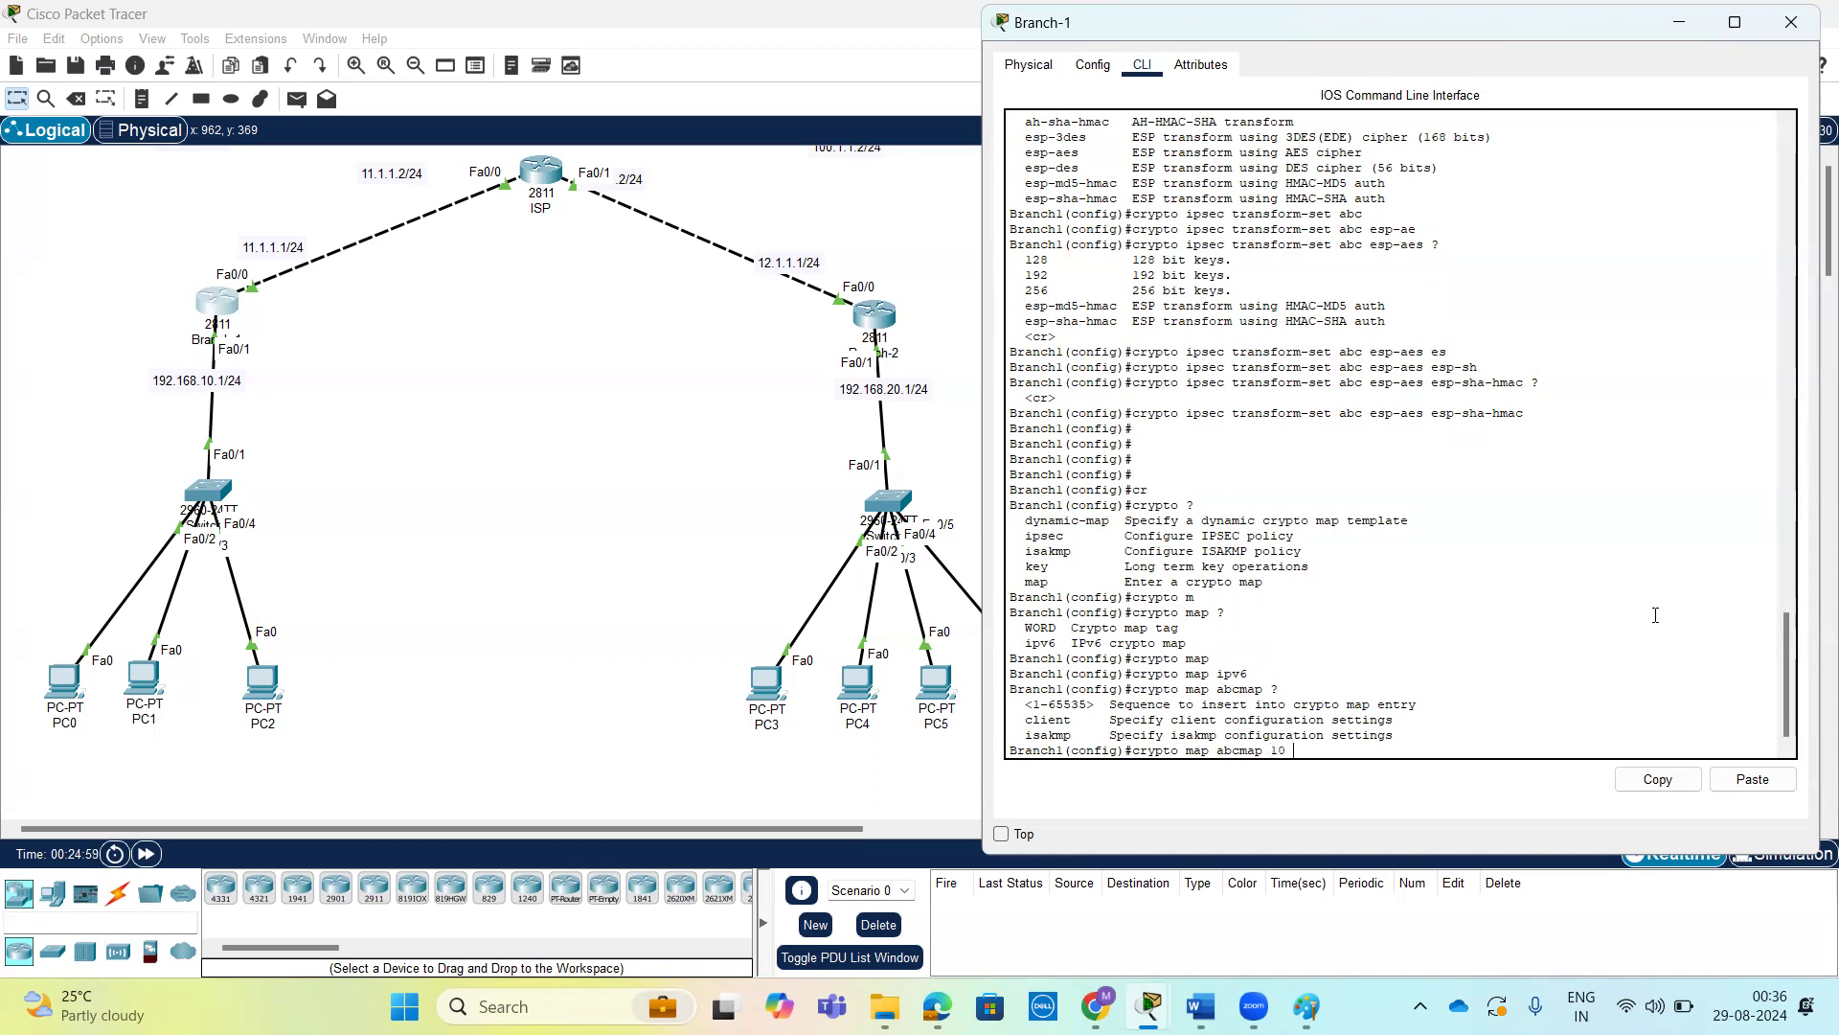
type("?")
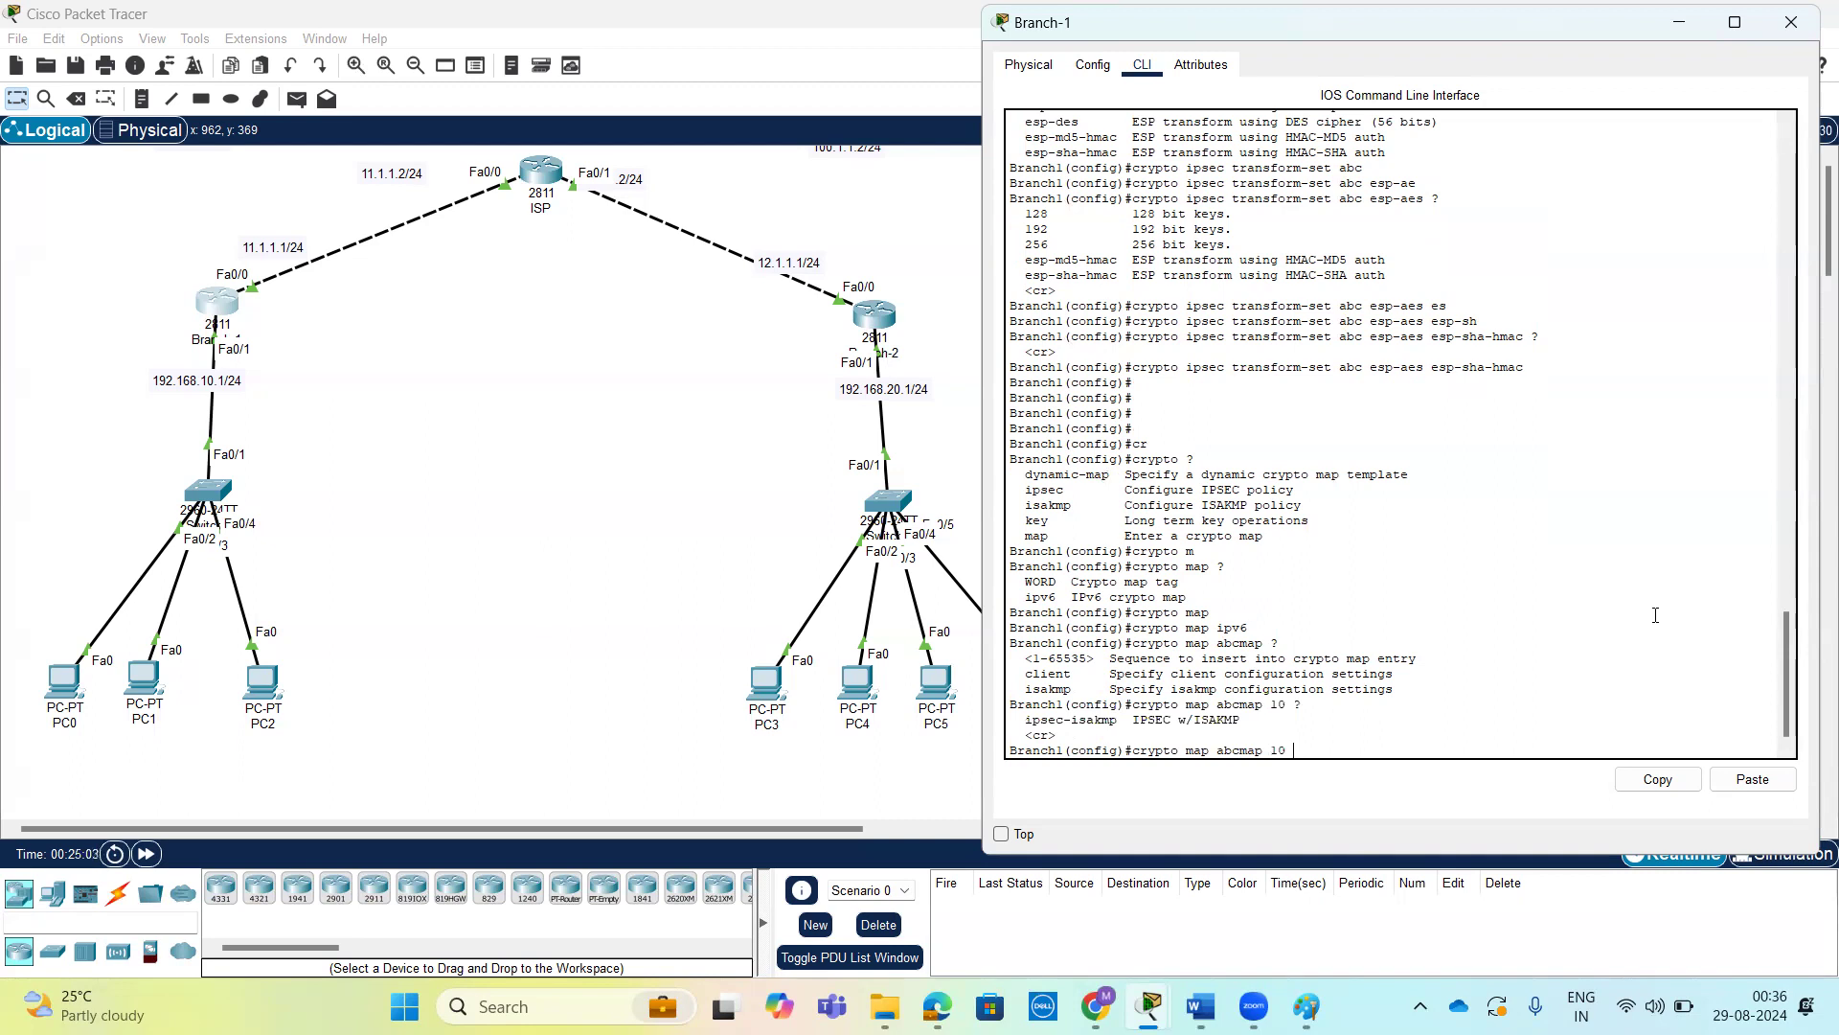
type("ips")
key("Tab")
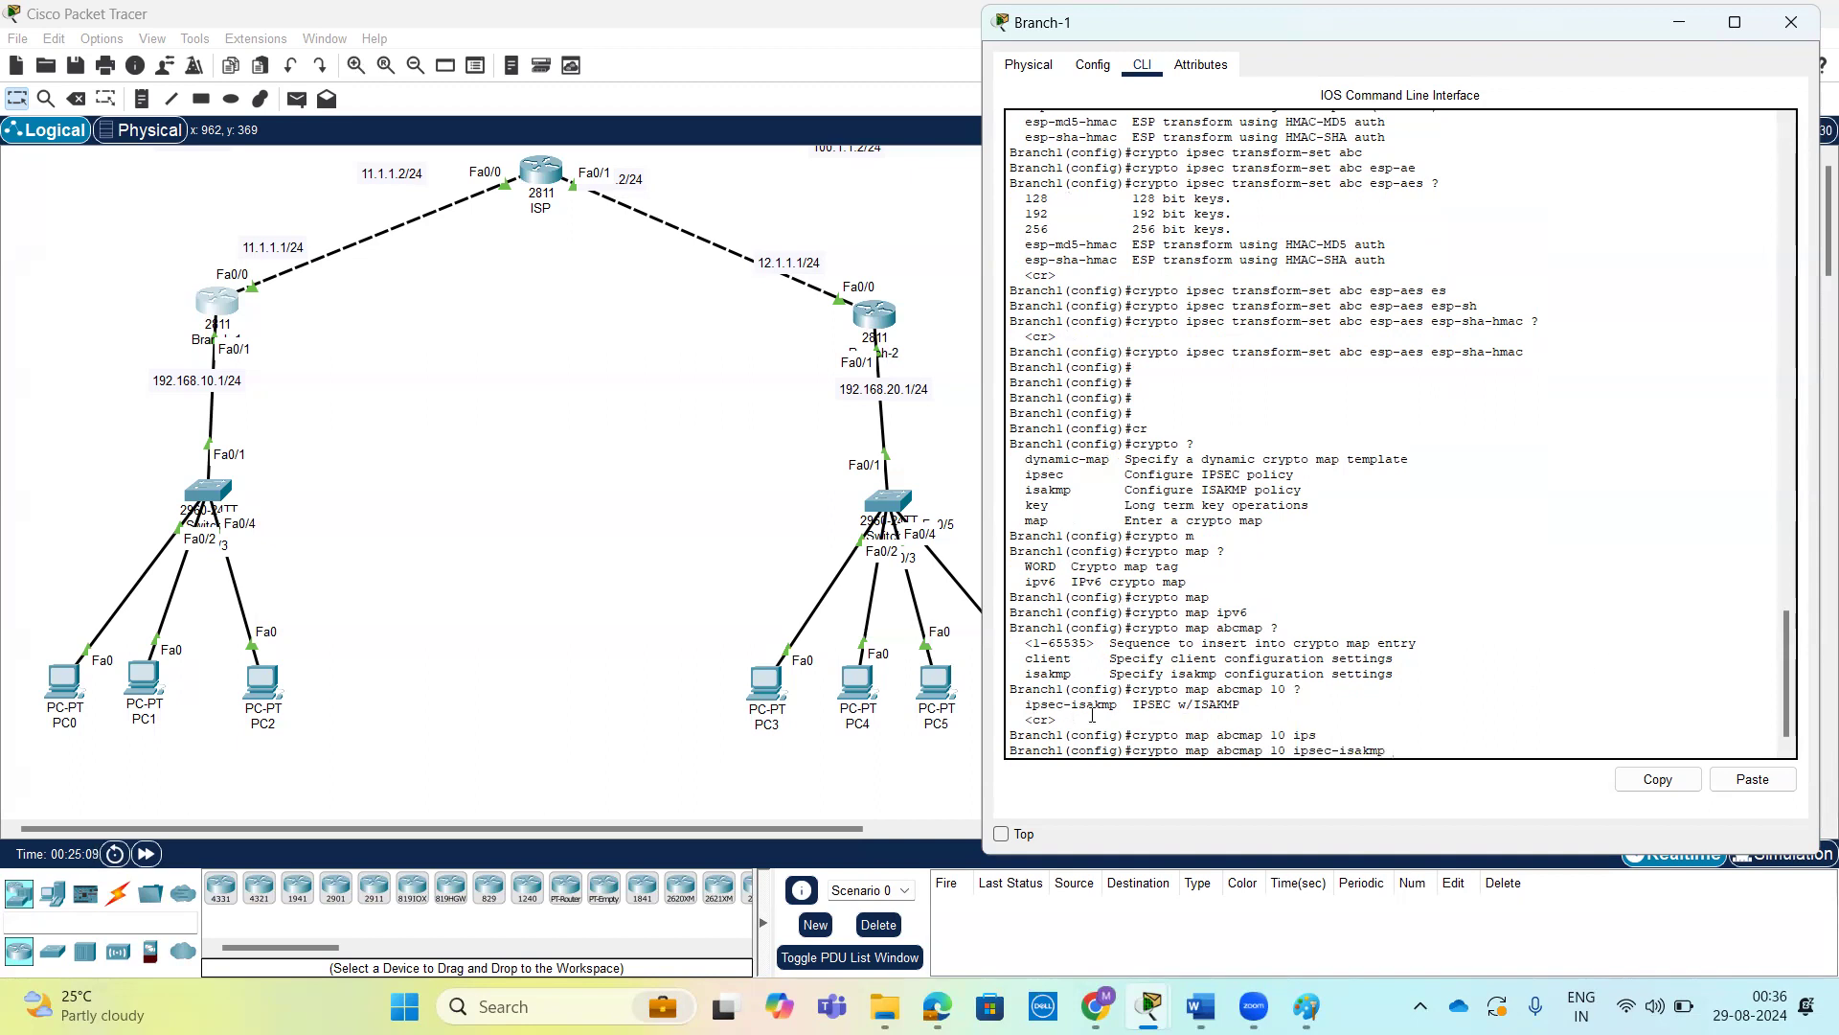
left_click_drag(1117, 704, 1028, 704)
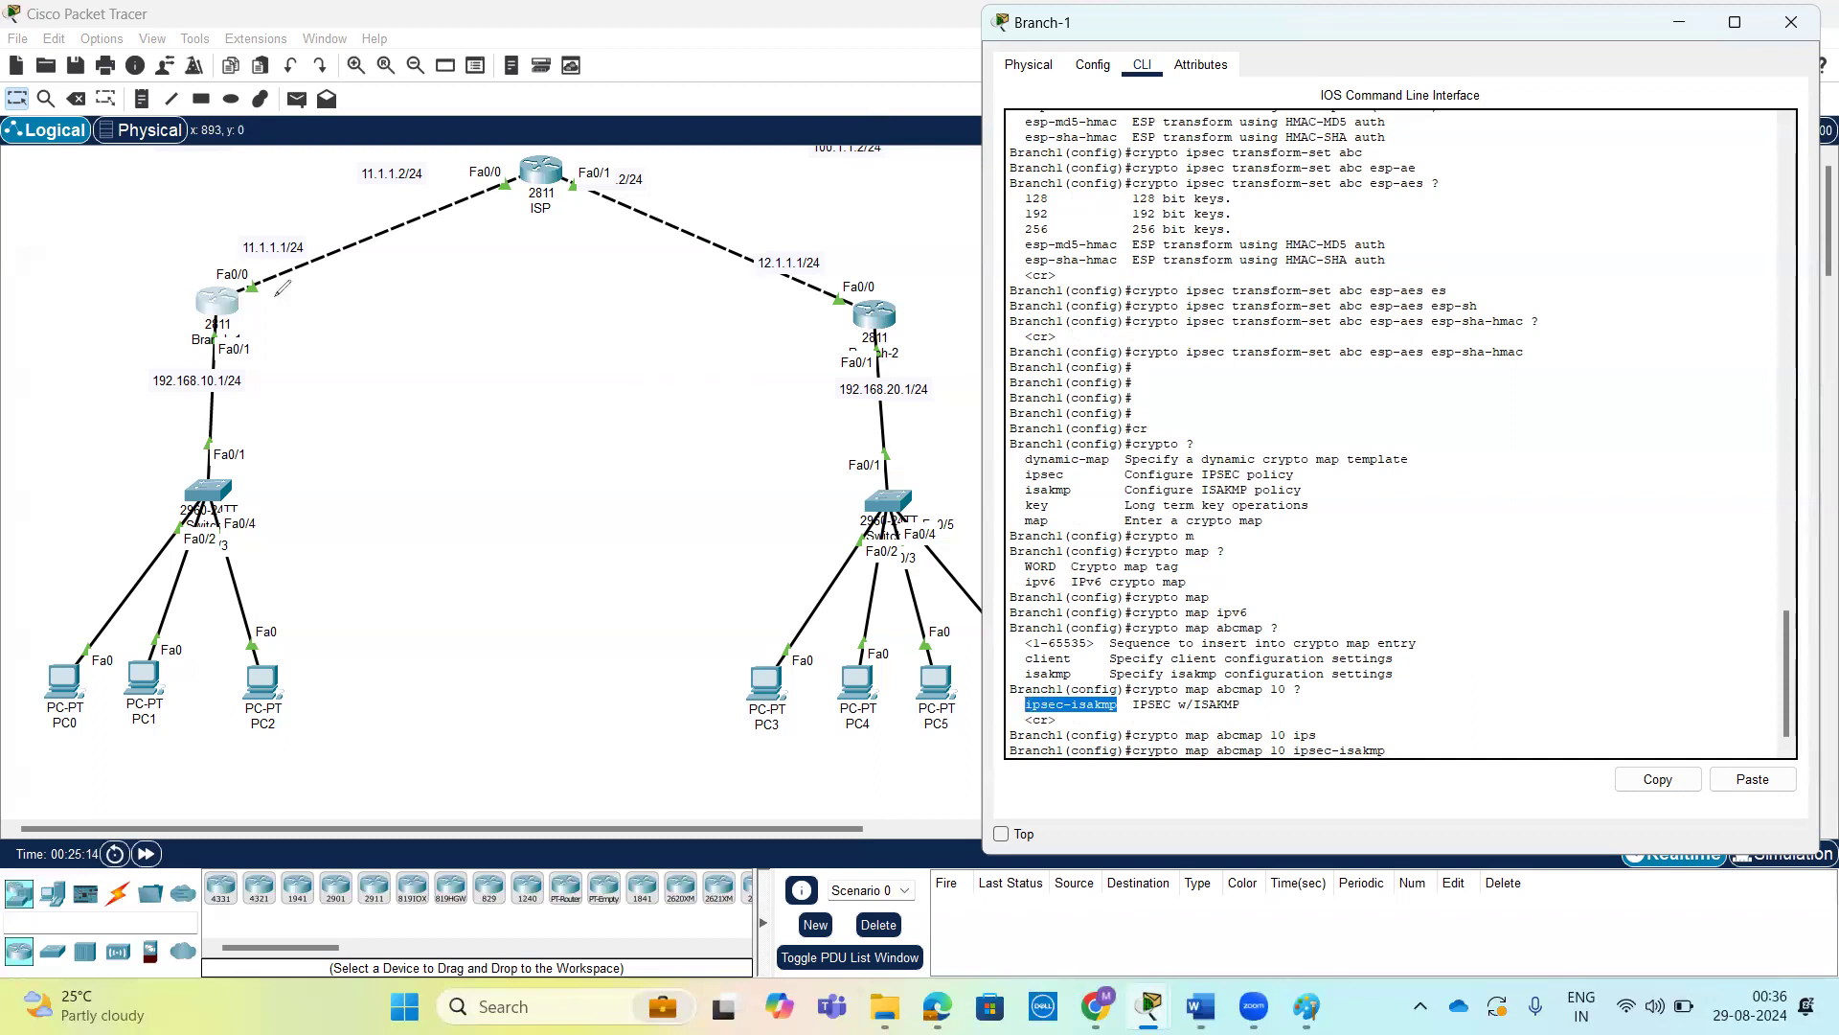
left_click_drag(226, 307, 852, 316)
mouse_move(251, 284)
left_mouse_down()
mouse_move(738, 280)
mouse_move(847, 305)
left_mouse_up()
mouse_move(271, 278)
left_mouse_down()
mouse_move(237, 297)
mouse_move(267, 278)
left_mouse_up()
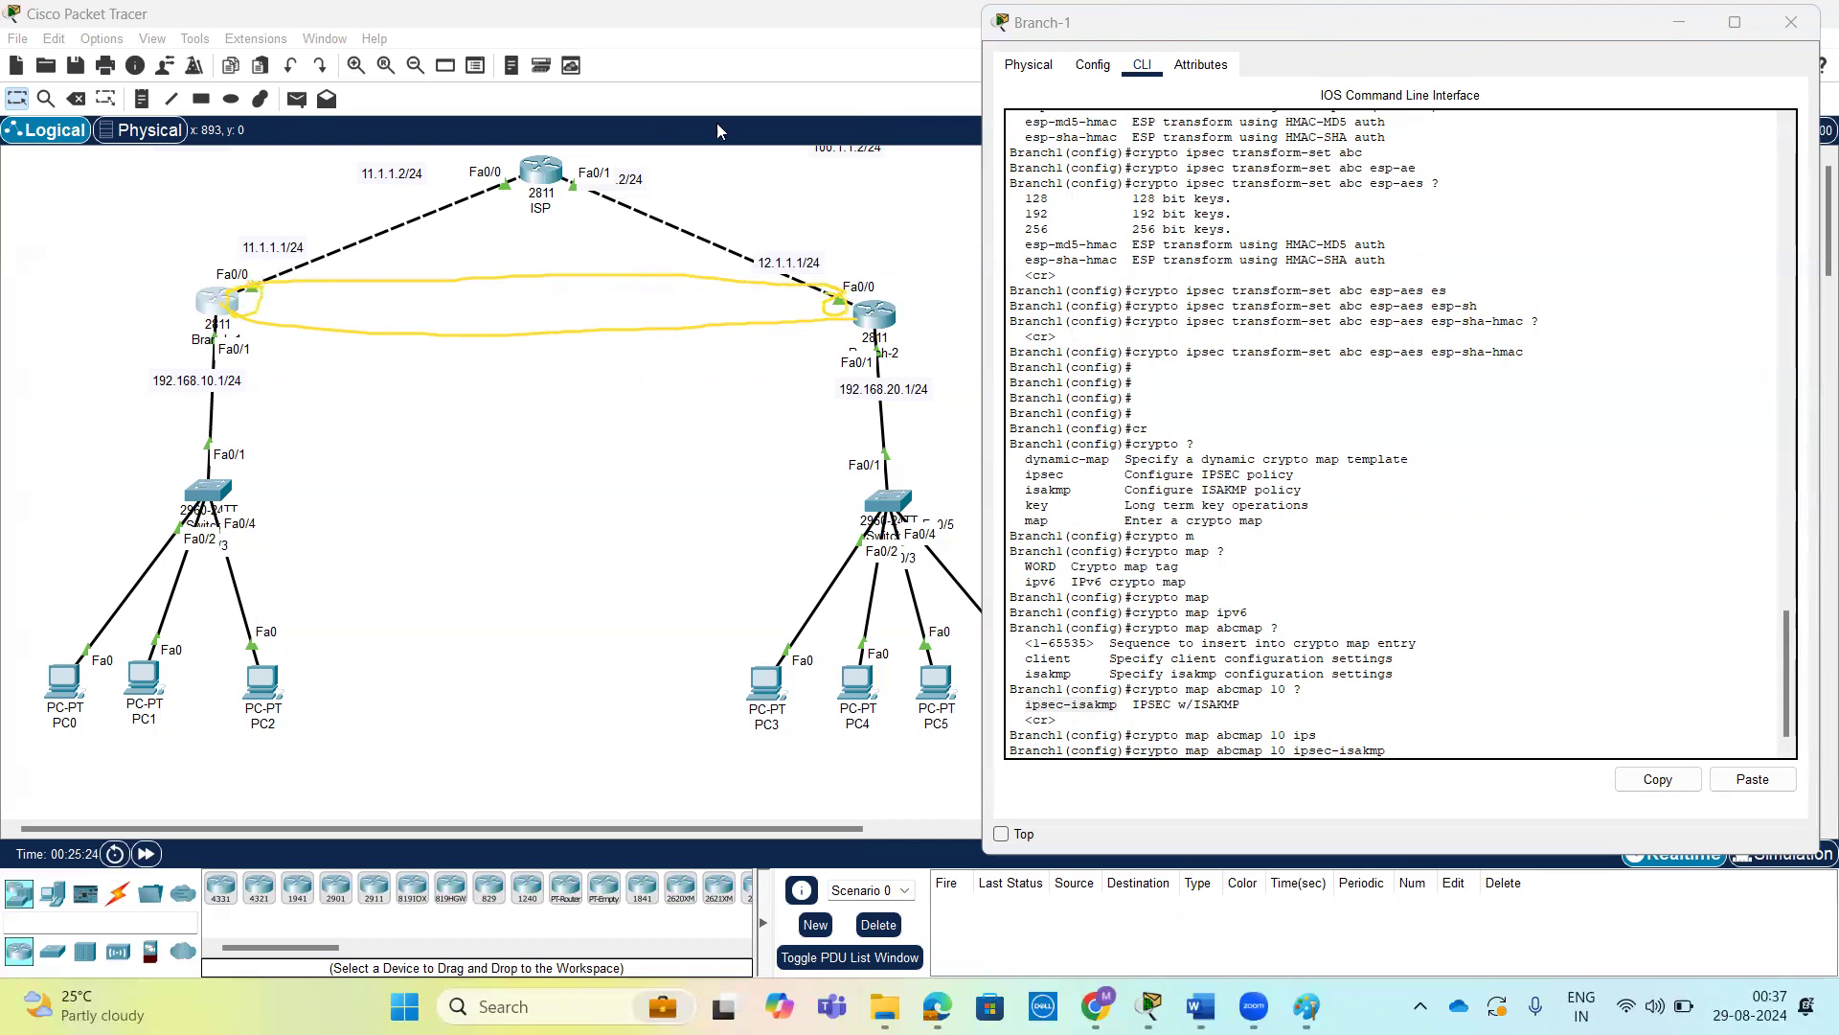
left_click_drag(235, 304, 833, 301)
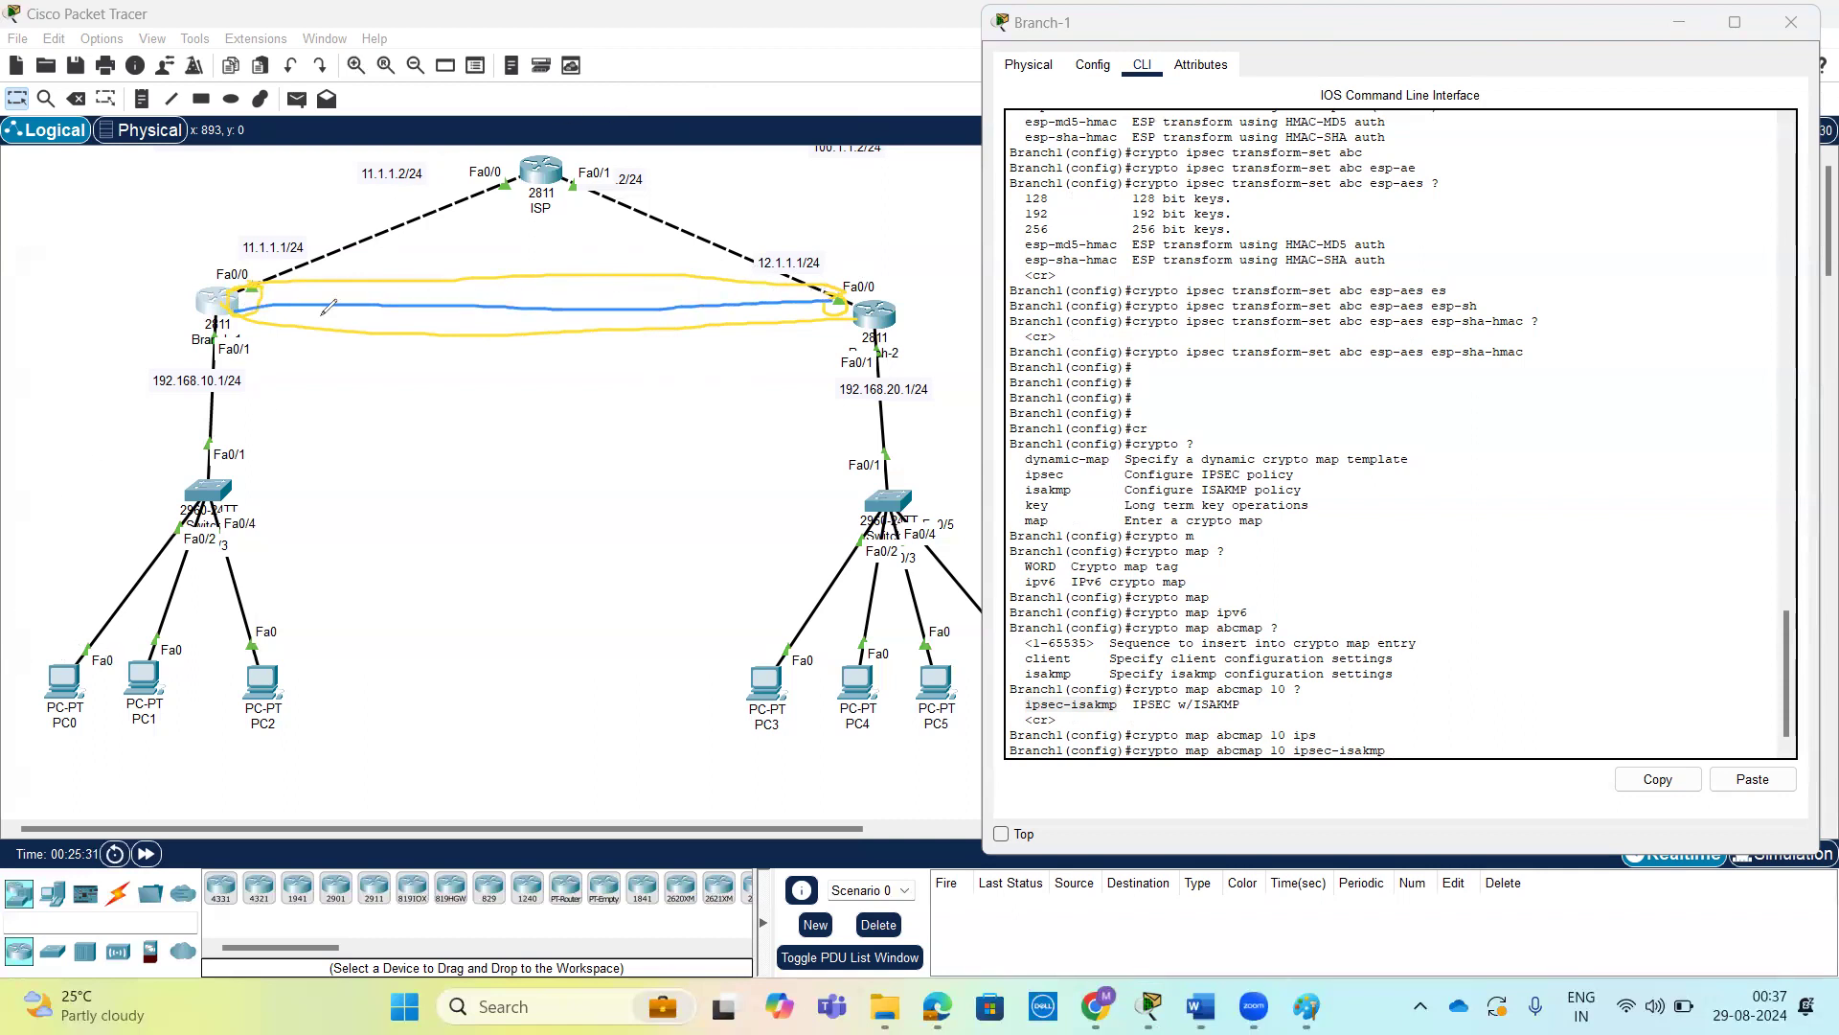
left_click_drag(261, 292, 833, 293)
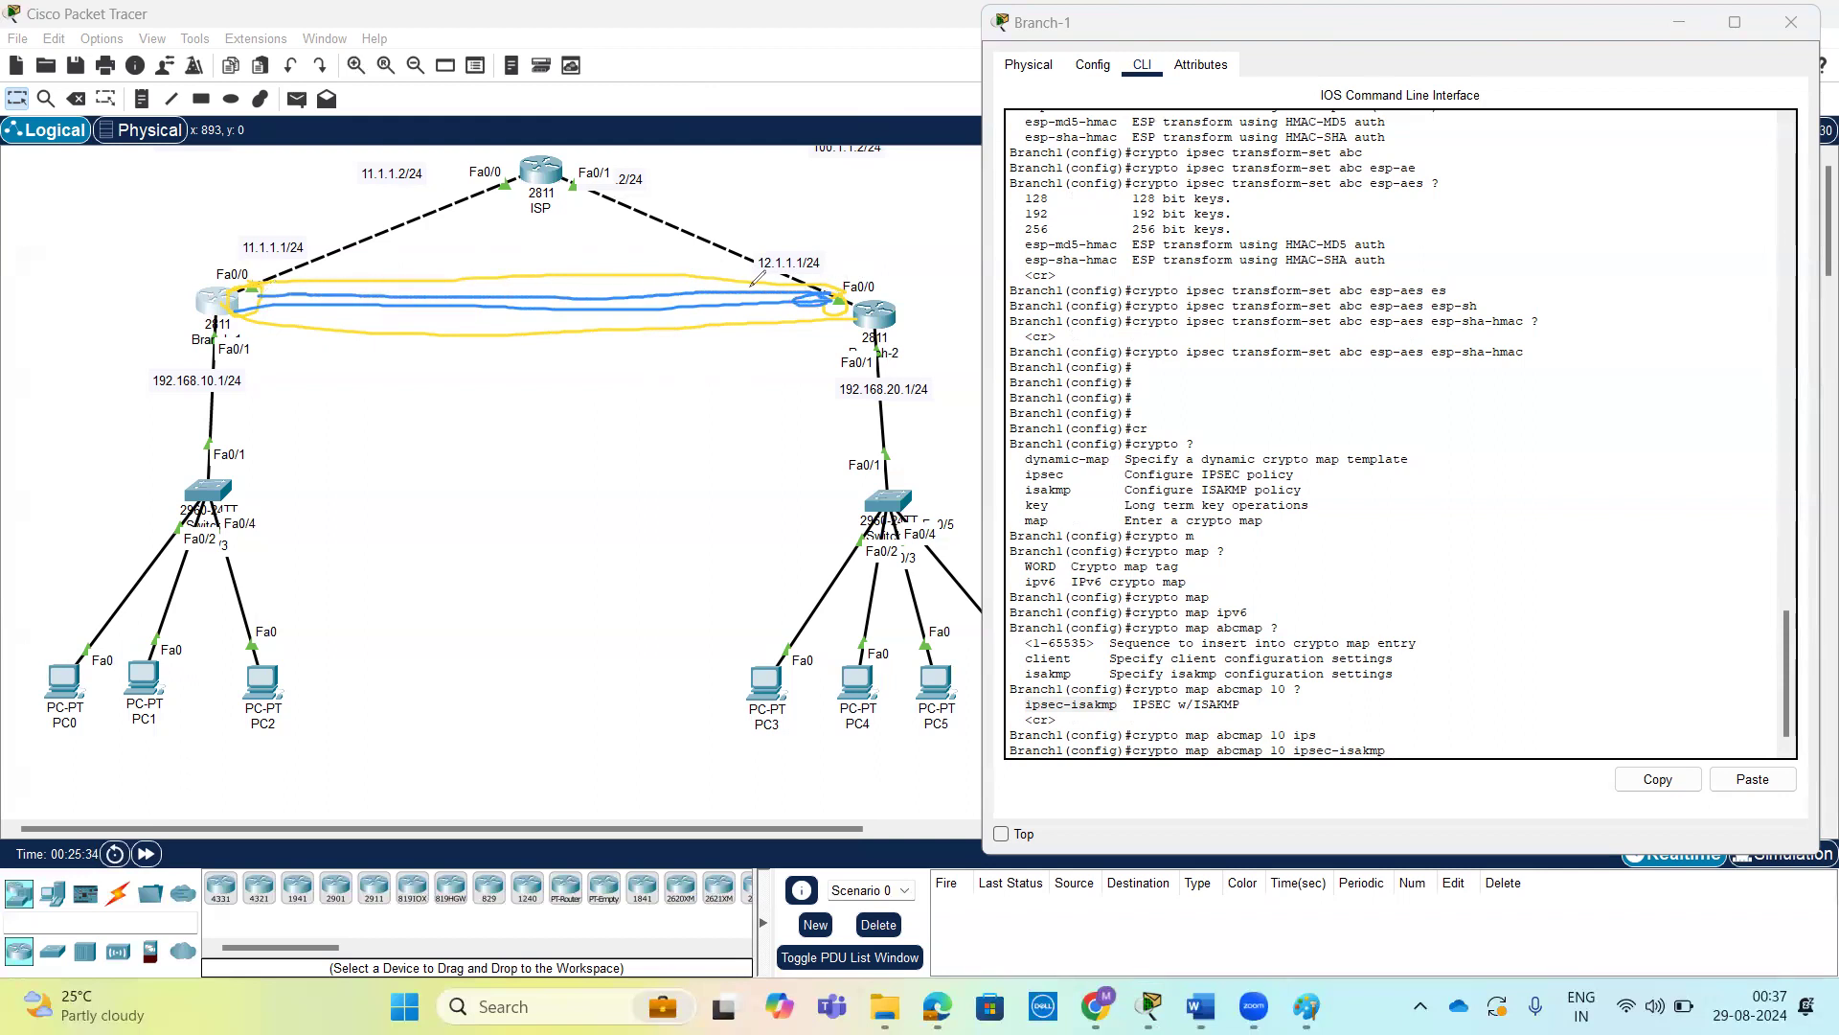
mouse_move(256, 292)
left_mouse_down()
mouse_move(251, 308)
mouse_move(278, 289)
left_mouse_up()
mouse_move(63, 661)
left_mouse_down()
mouse_move(102, 496)
mouse_move(213, 316)
mouse_move(822, 285)
mouse_move(870, 326)
mouse_move(879, 498)
mouse_move(789, 676)
left_mouse_up()
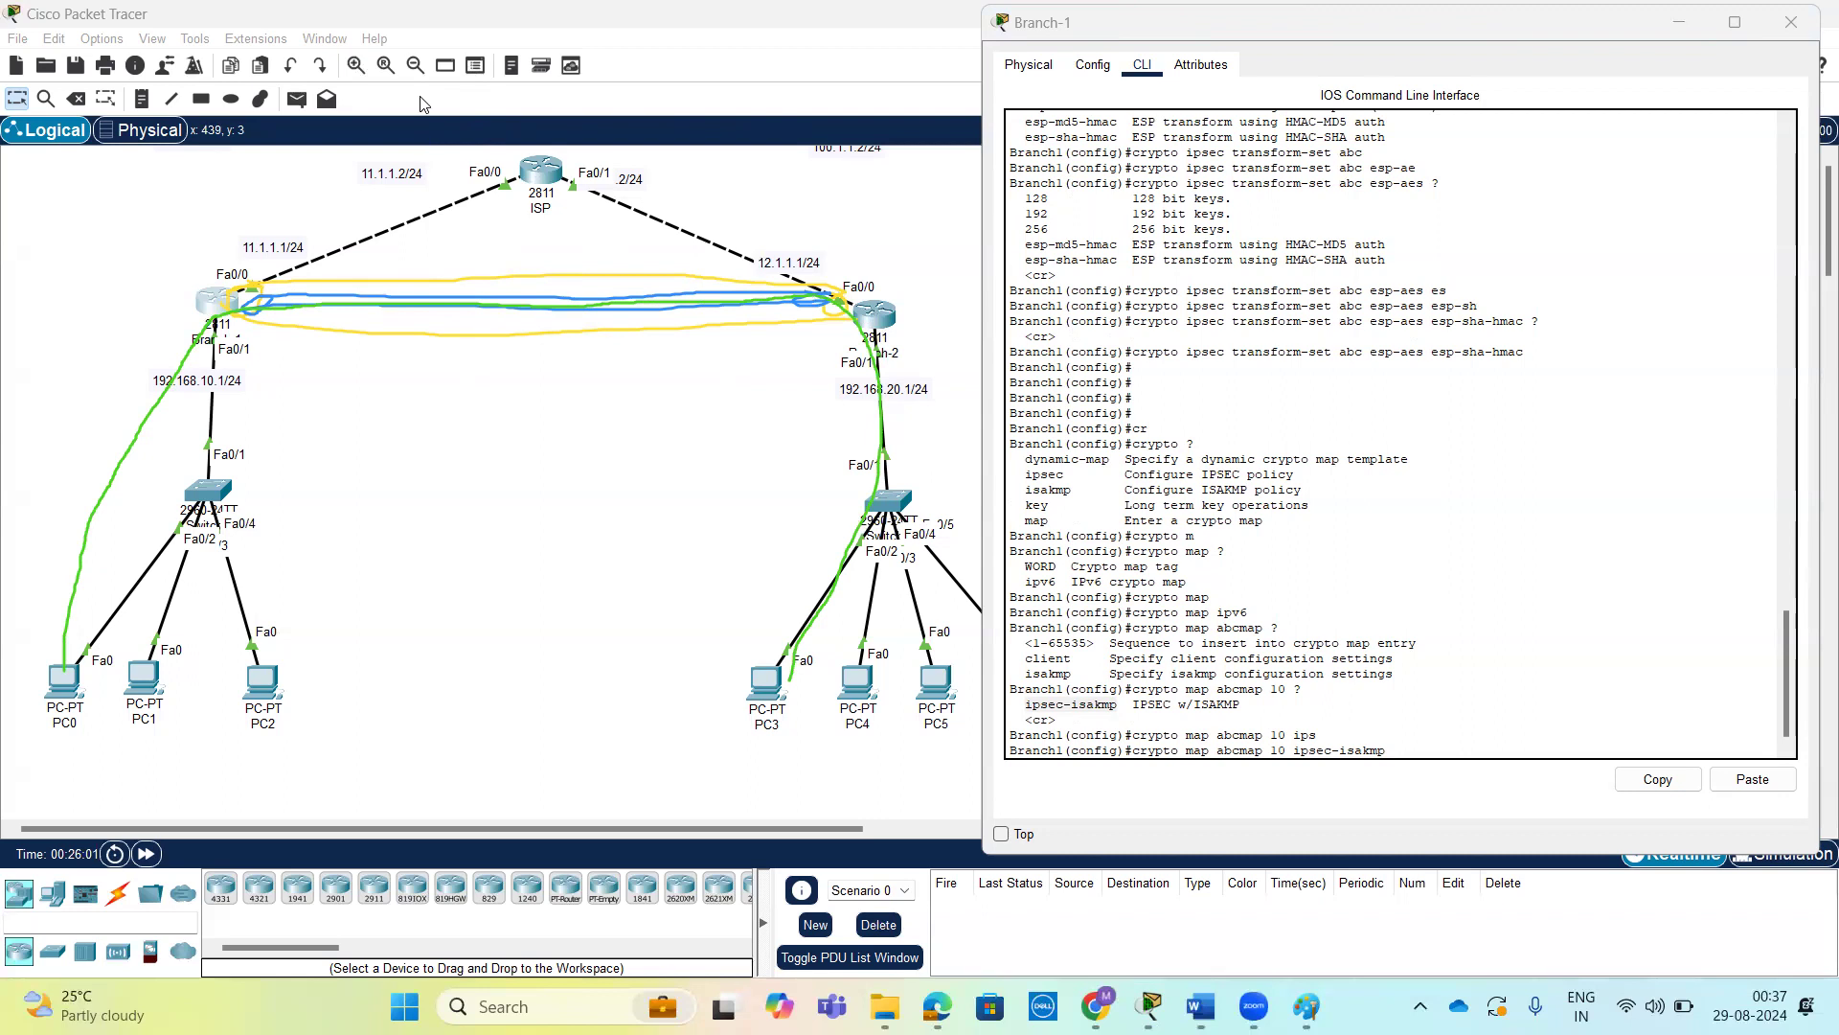
mouse_move(431, 505)
left_mouse_down()
mouse_move(439, 540)
mouse_move(457, 533)
mouse_move(449, 517)
mouse_move(470, 537)
mouse_move(491, 498)
left_mouse_up()
mouse_move(533, 457)
left_mouse_down()
mouse_move(525, 479)
mouse_move(592, 433)
mouse_move(602, 390)
left_mouse_up()
mouse_move(618, 522)
left_mouse_down()
mouse_move(634, 542)
mouse_move(593, 537)
mouse_move(684, 550)
mouse_move(676, 523)
mouse_move(718, 527)
mouse_move(756, 466)
mouse_move(784, 448)
mouse_move(804, 464)
left_mouse_up()
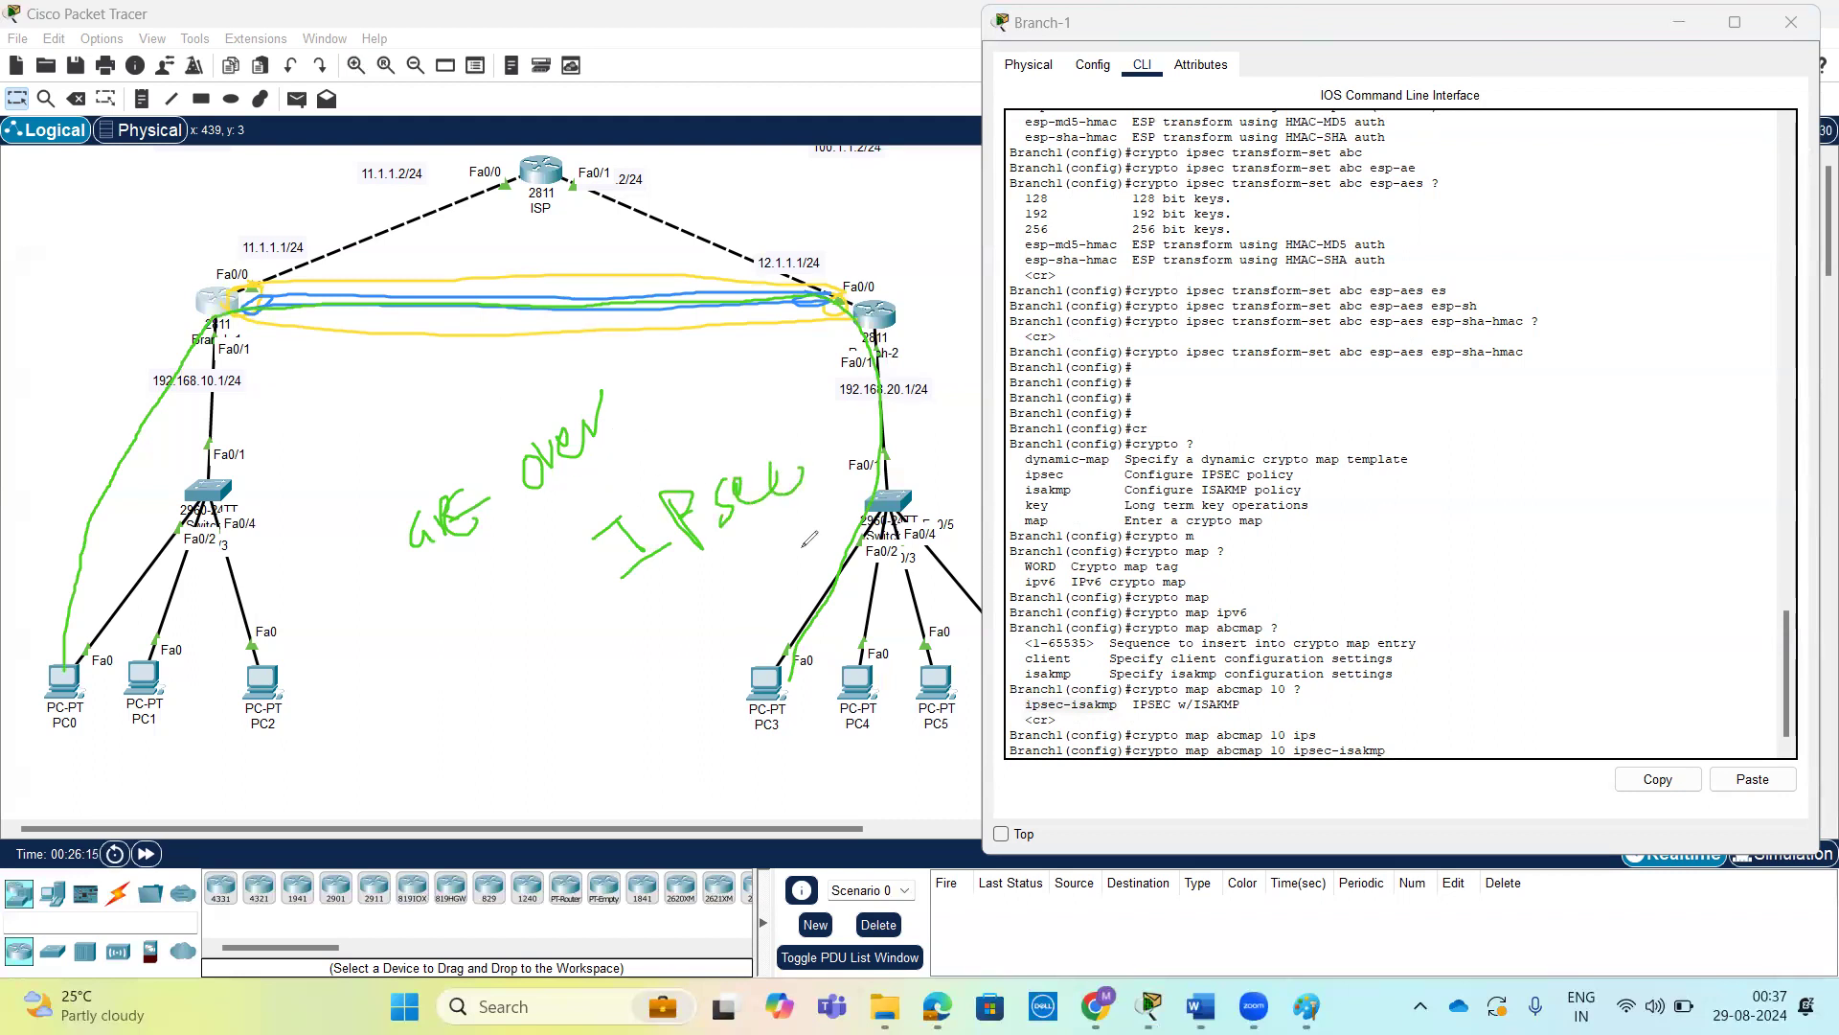
mouse_move(517, 723)
left_mouse_down()
mouse_move(506, 688)
mouse_move(538, 709)
mouse_move(584, 647)
mouse_move(606, 634)
mouse_move(618, 652)
mouse_move(628, 618)
mouse_move(685, 610)
mouse_move(745, 565)
mouse_move(711, 705)
mouse_move(720, 678)
mouse_move(743, 709)
mouse_move(791, 613)
mouse_move(843, 585)
left_mouse_up()
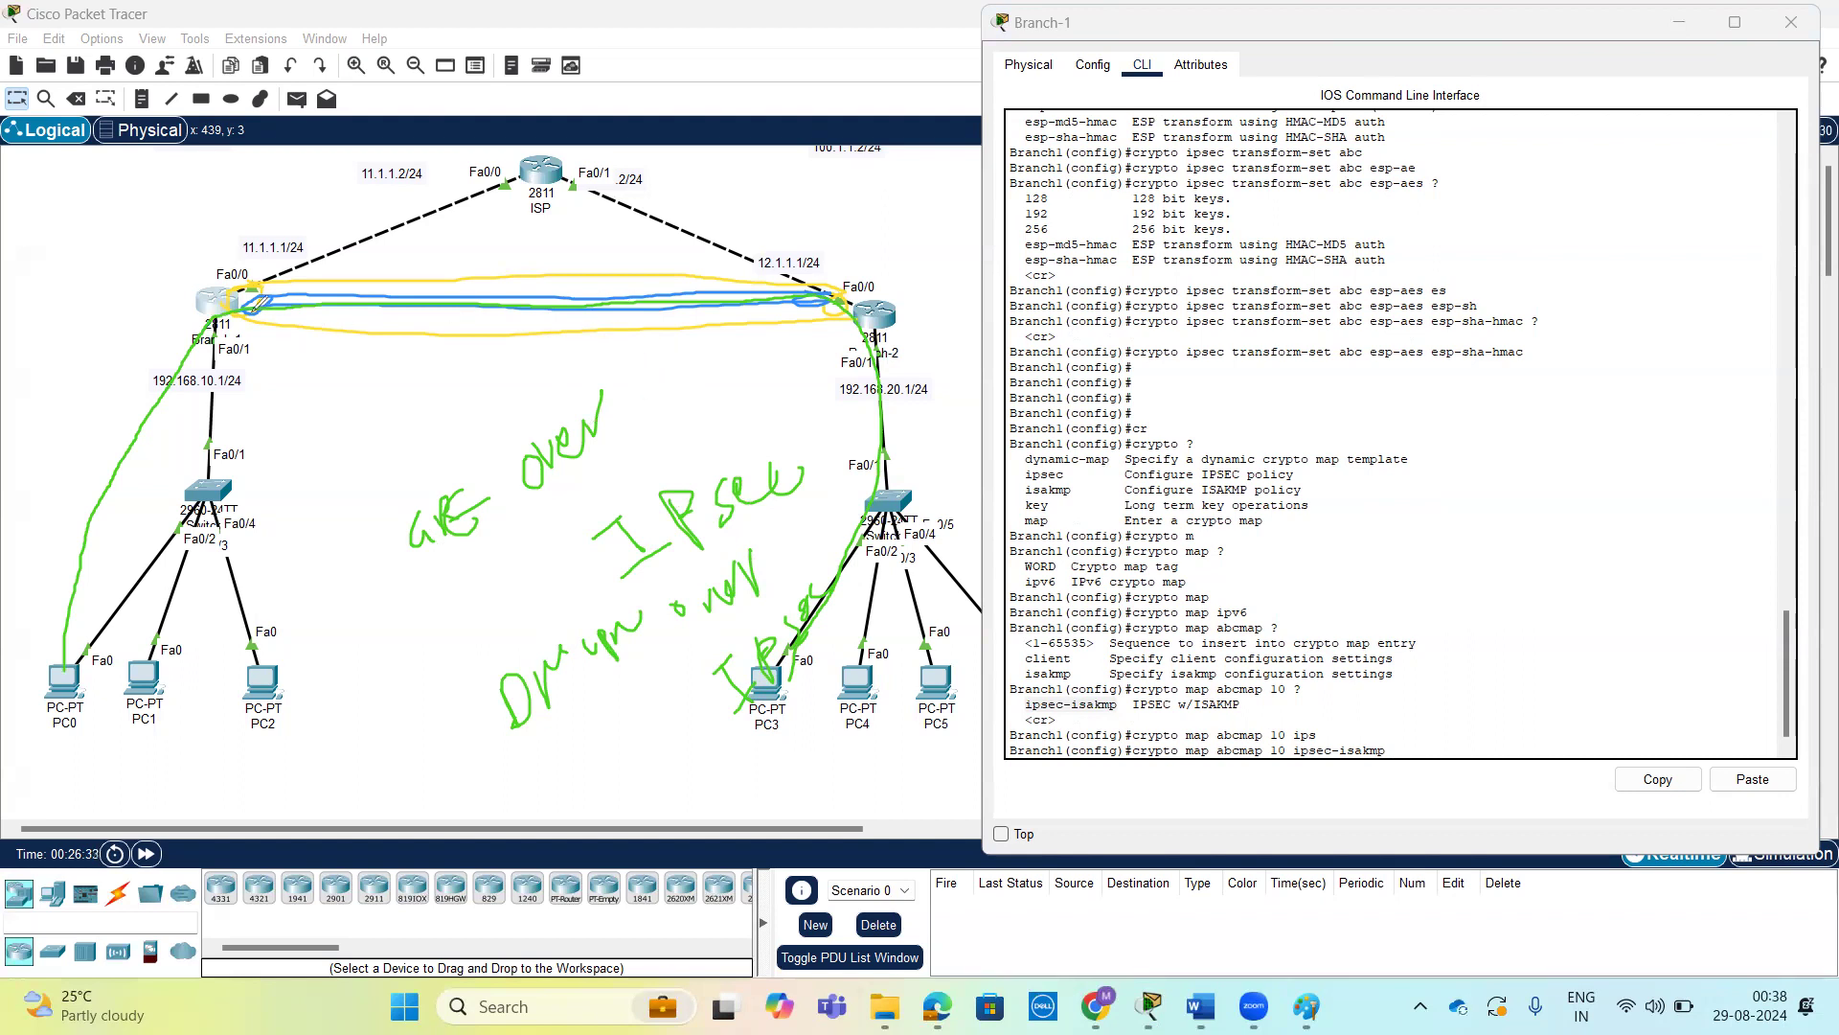
mouse_move(404, 403)
left_mouse_down()
mouse_move(421, 448)
mouse_move(485, 367)
mouse_move(527, 401)
left_mouse_up()
mouse_move(491, 355)
left_mouse_down()
mouse_move(519, 349)
mouse_move(508, 374)
left_mouse_up()
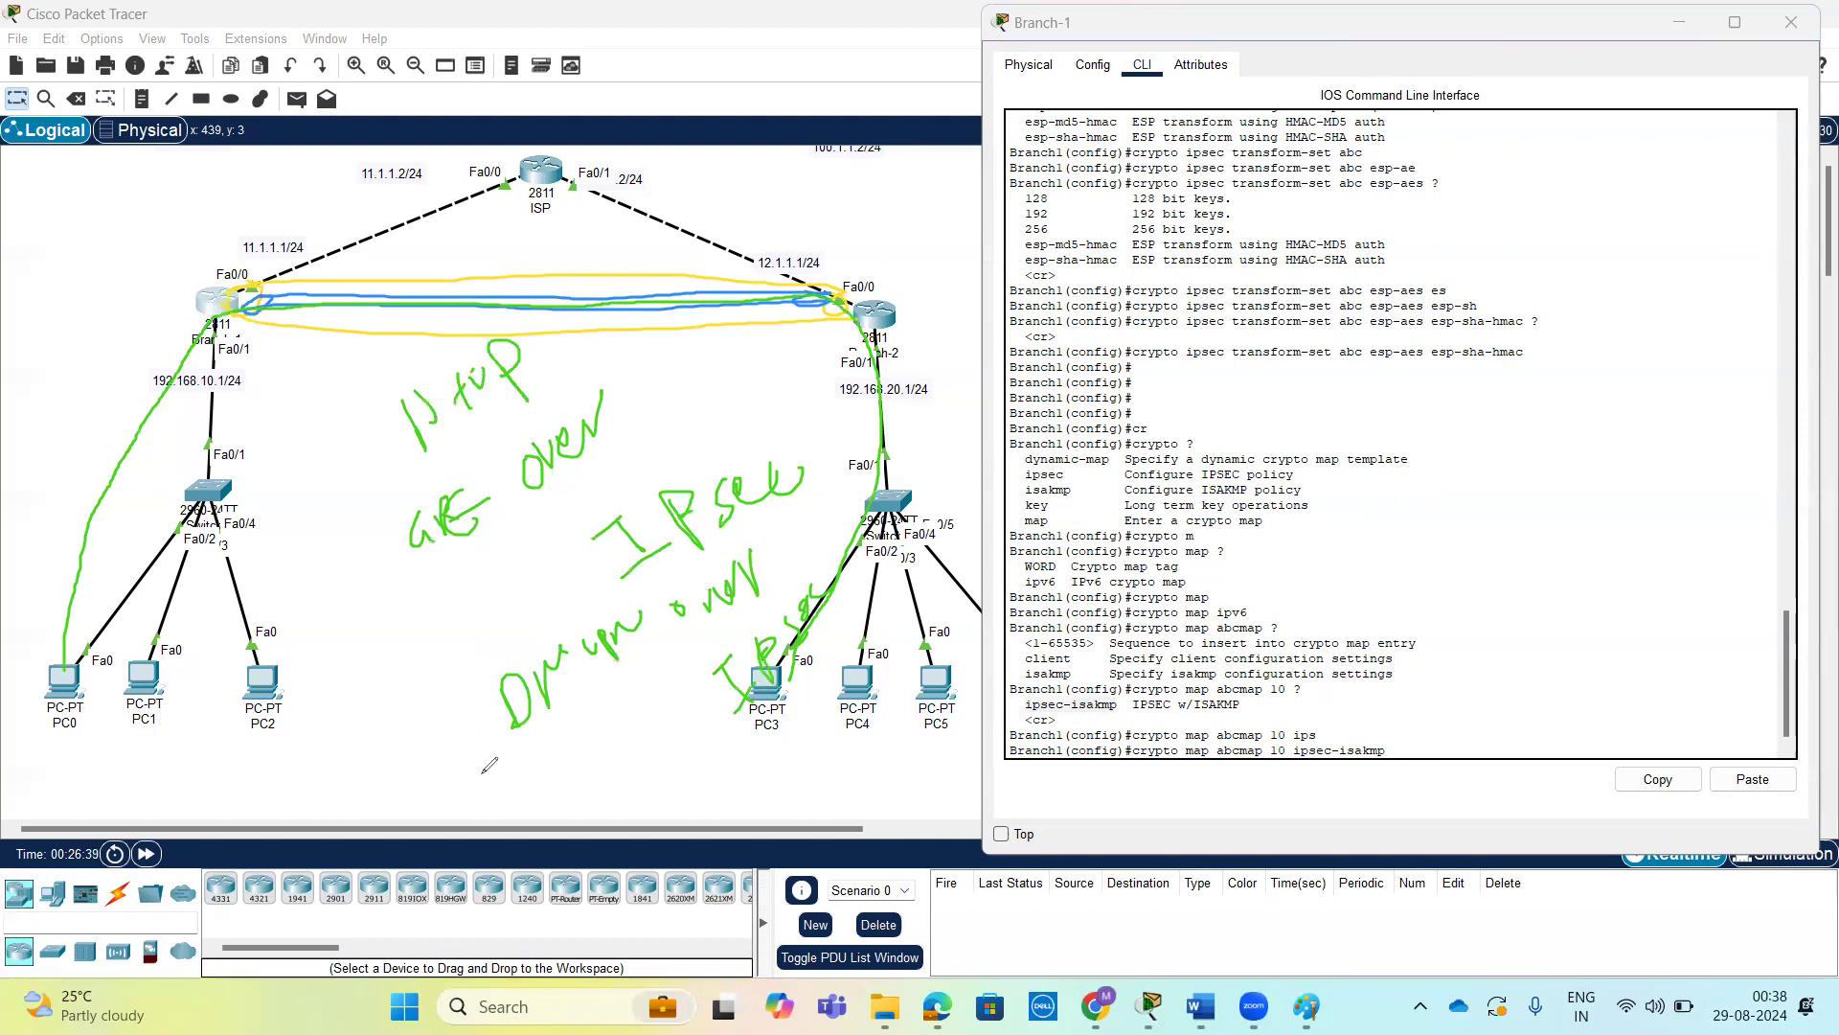
mouse_move(373, 734)
left_mouse_down()
mouse_move(393, 671)
mouse_move(413, 701)
mouse_move(445, 653)
left_mouse_up()
left_click_drag(462, 570, 474, 643)
left_click_drag(464, 571, 466, 610)
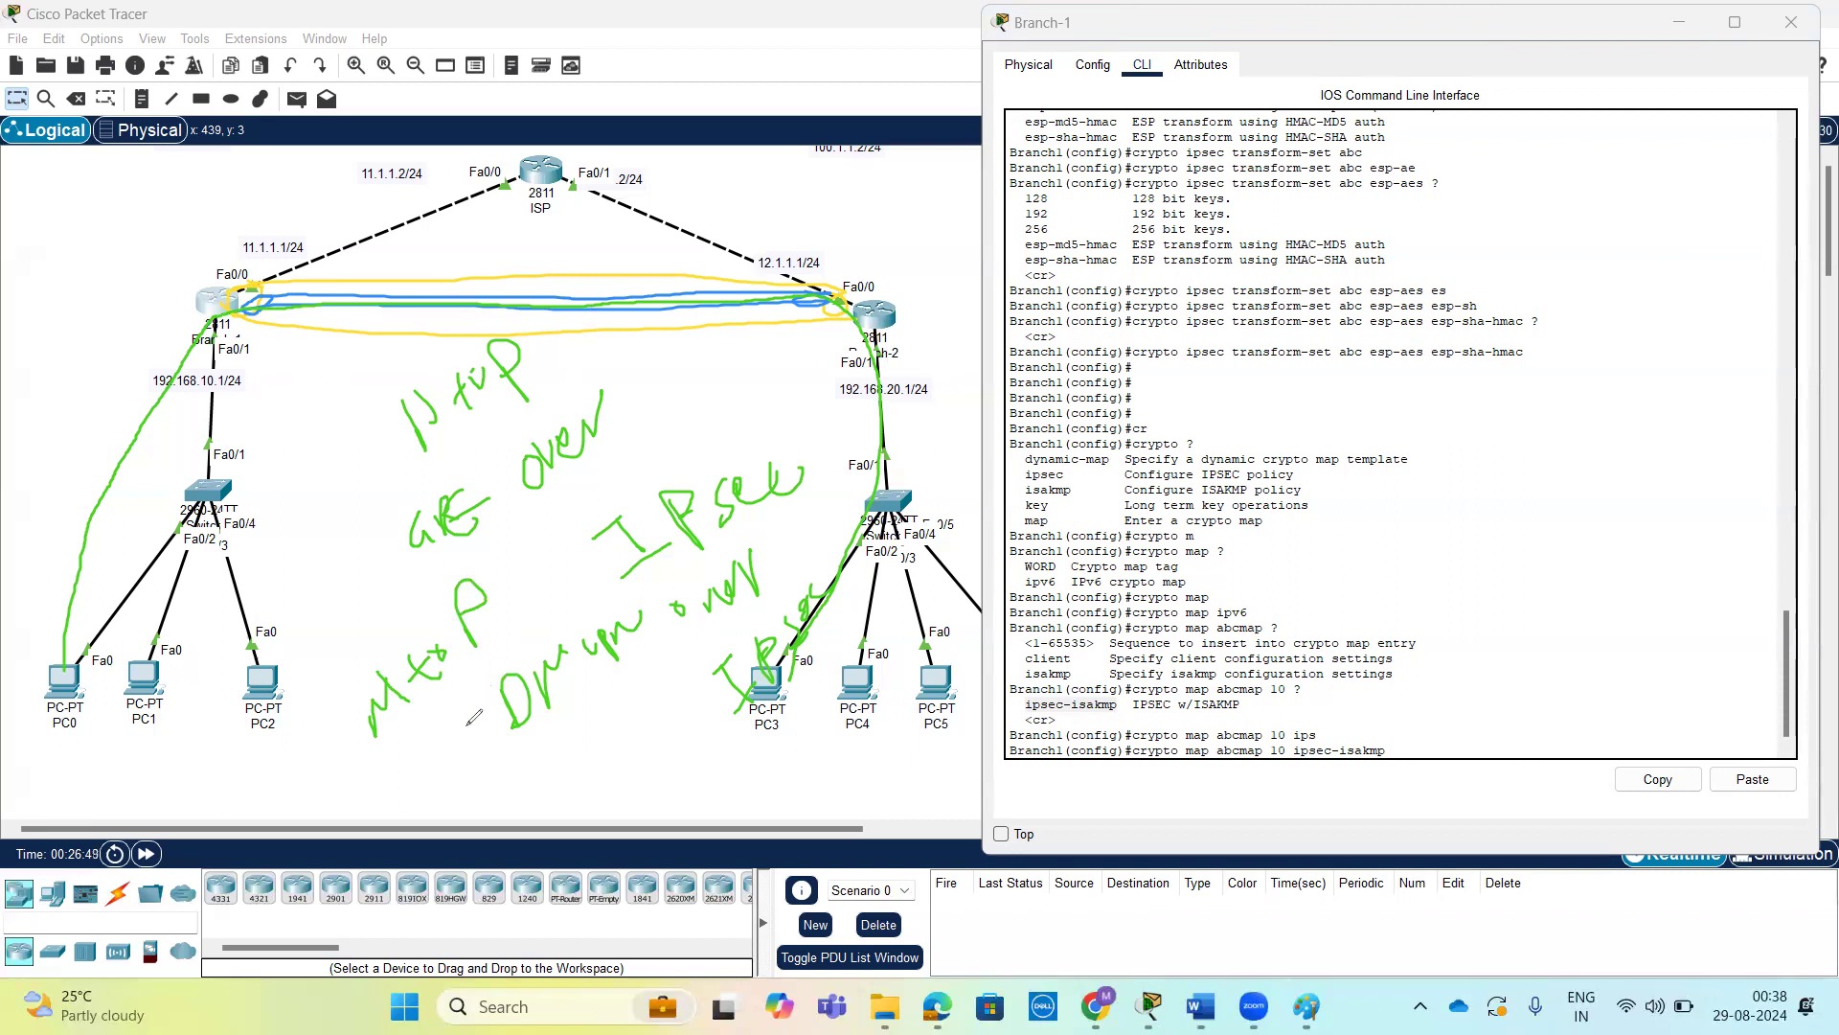
mouse_move(333, 746)
left_mouse_down()
mouse_move(426, 589)
mouse_move(733, 455)
mouse_move(813, 704)
left_mouse_up()
mouse_move(748, 759)
left_mouse_down()
mouse_move(418, 774)
mouse_move(366, 515)
mouse_move(325, 478)
mouse_move(570, 506)
mouse_move(601, 346)
mouse_move(305, 388)
mouse_move(298, 414)
left_mouse_up()
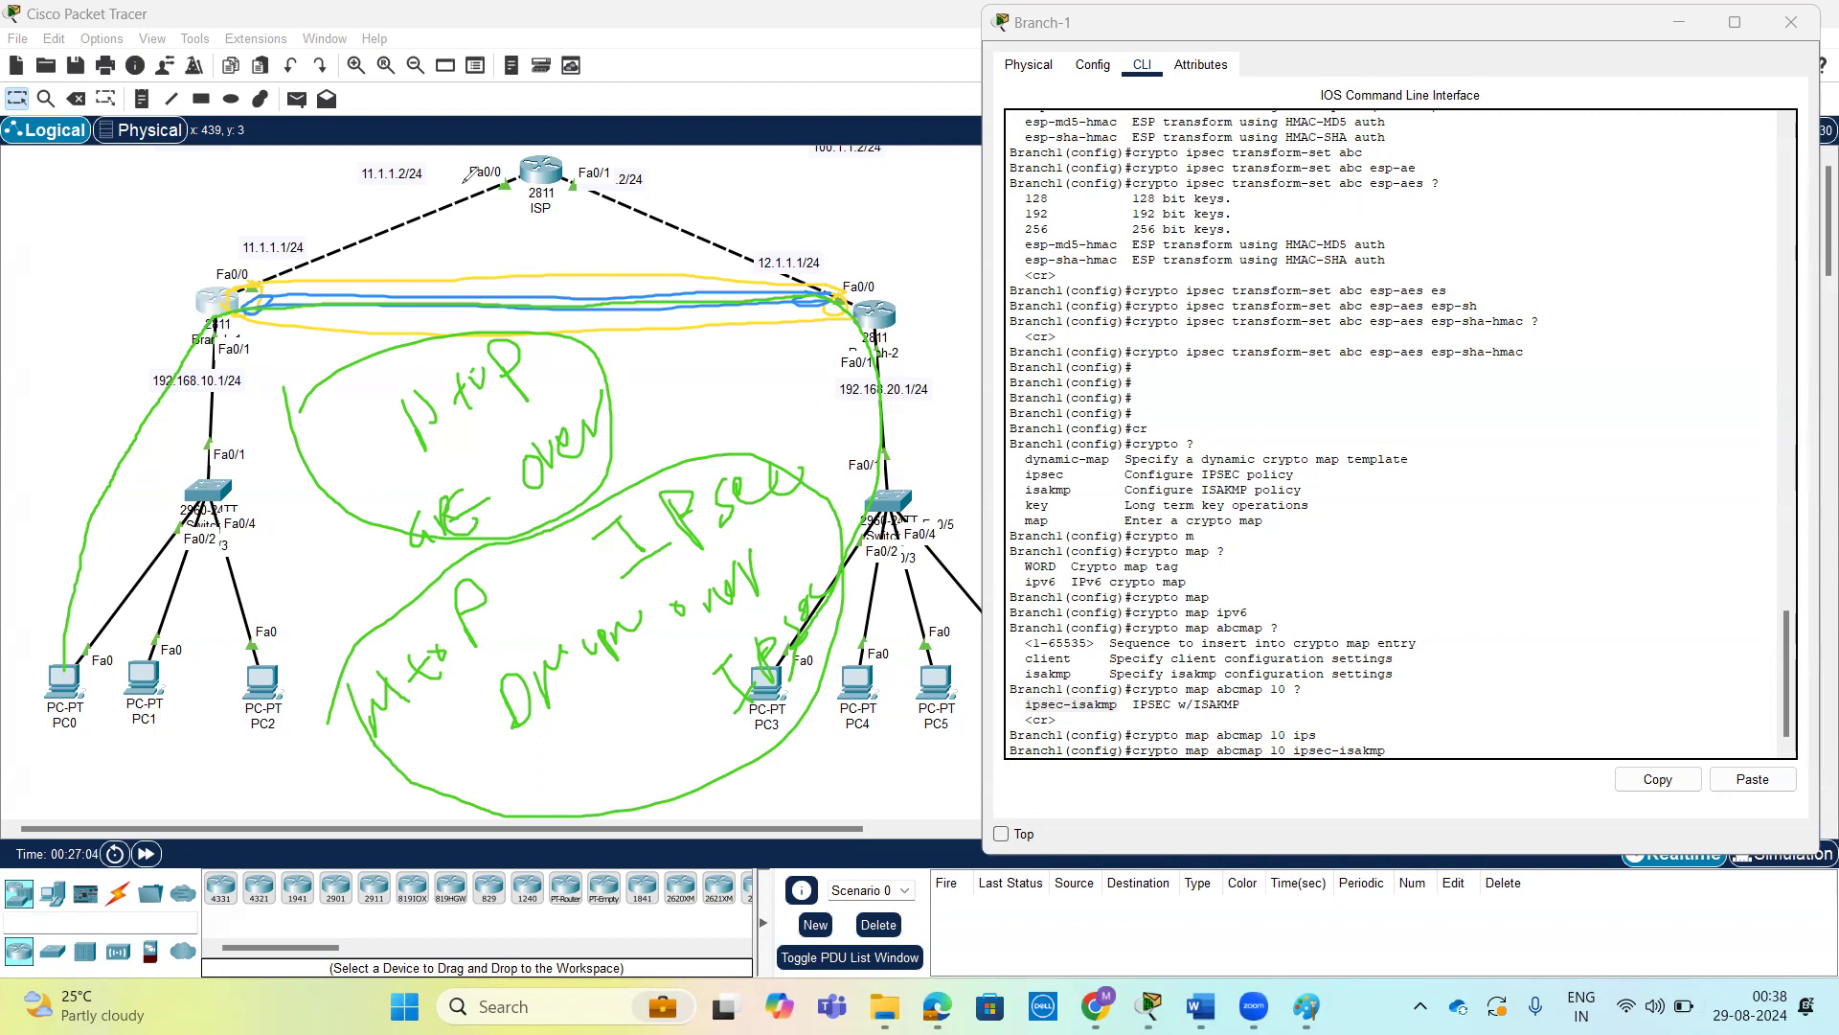
left_click_drag(835, 615, 942, 478)
left_click_drag(605, 611, 642, 544)
left_click_drag(439, 440, 492, 418)
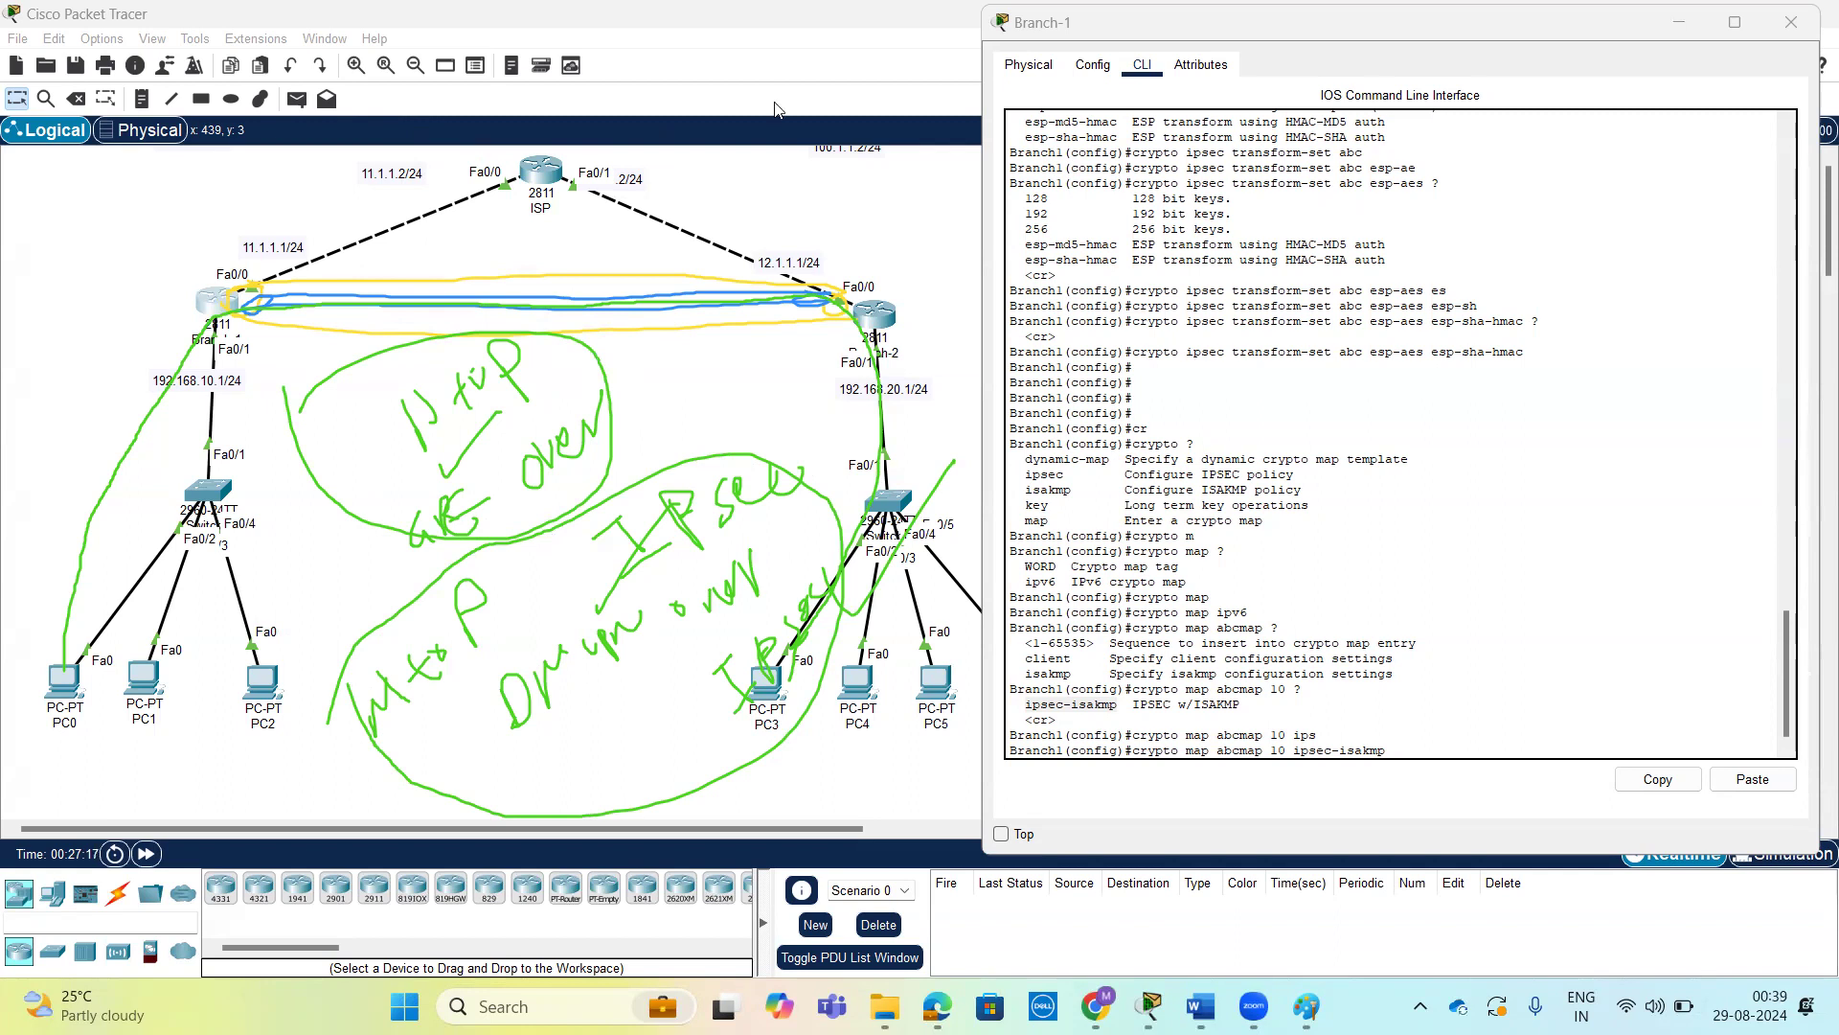
Clear the drawn annotations, remove dynamic from Branch-1's crypto map command, and review the options after ipsec-isakmp.
left_click(216, 73)
left_click(1420, 537)
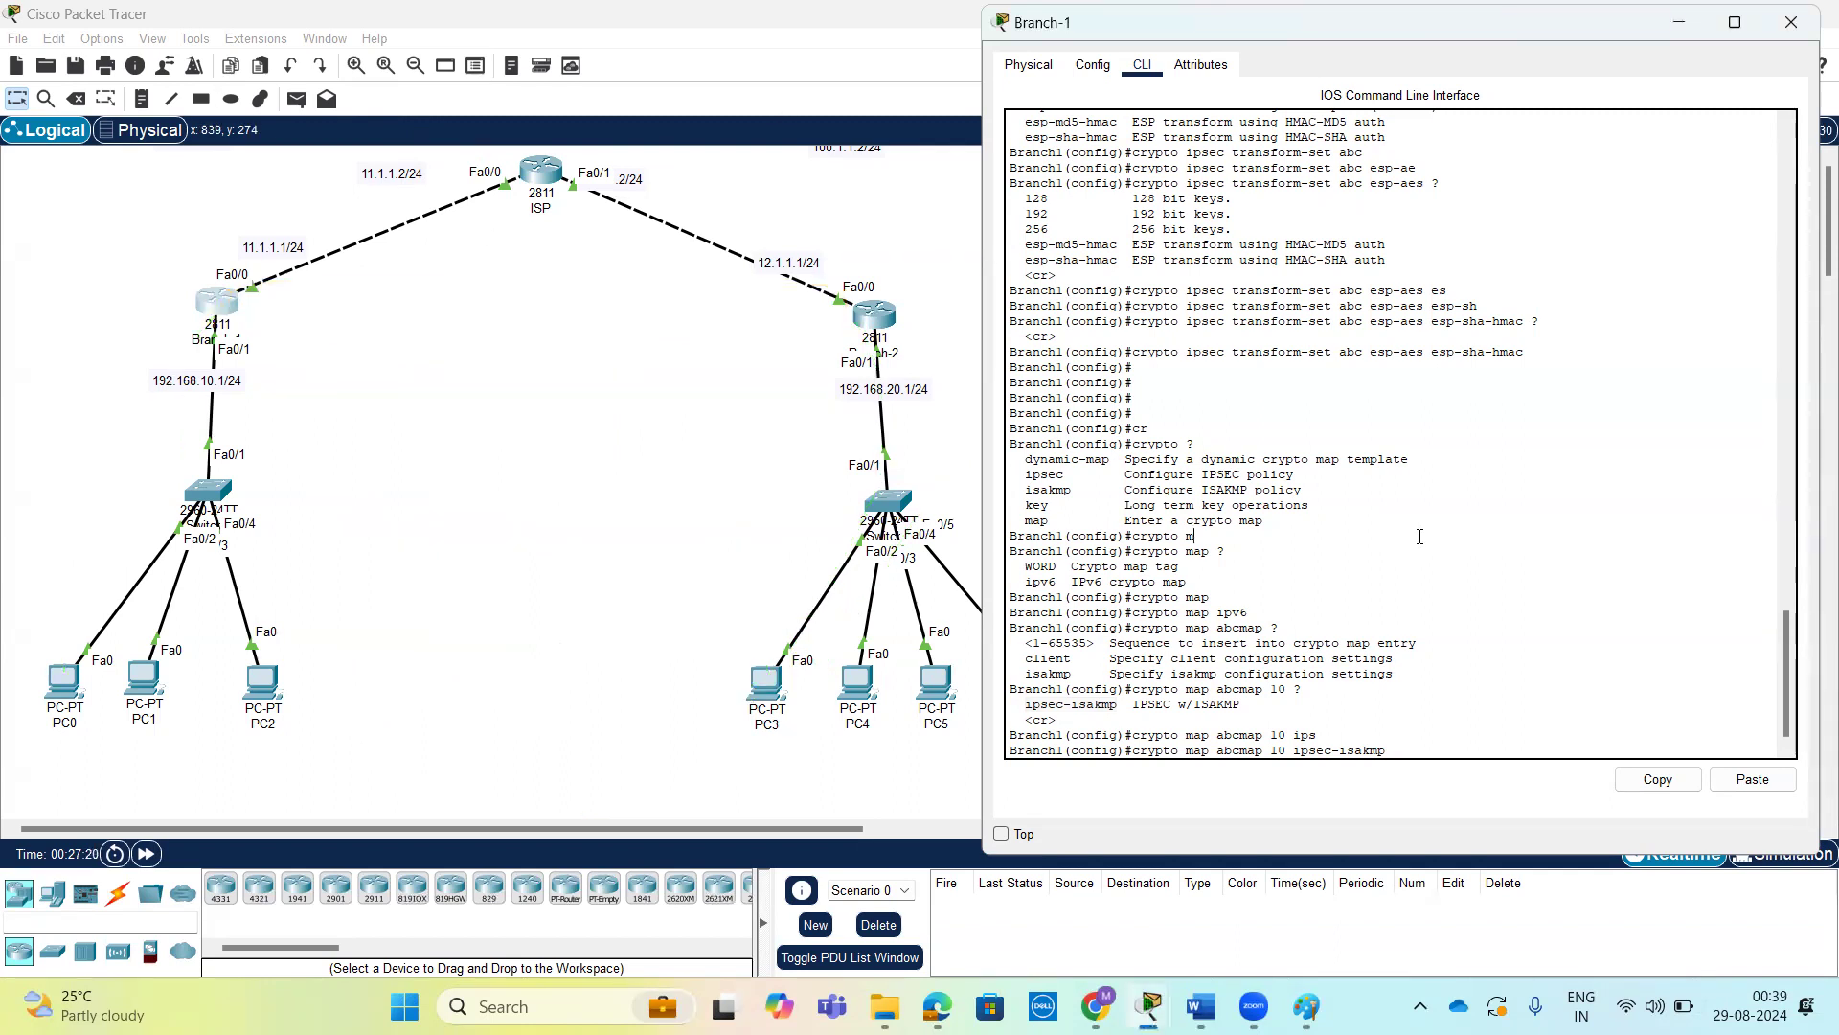
key("Tab")
key("BackSpace")
key("BackSpace")
key("BackSpace")
key("BackSpace")
key("BackSpace")
key("BackSpace")
key("BackSpace")
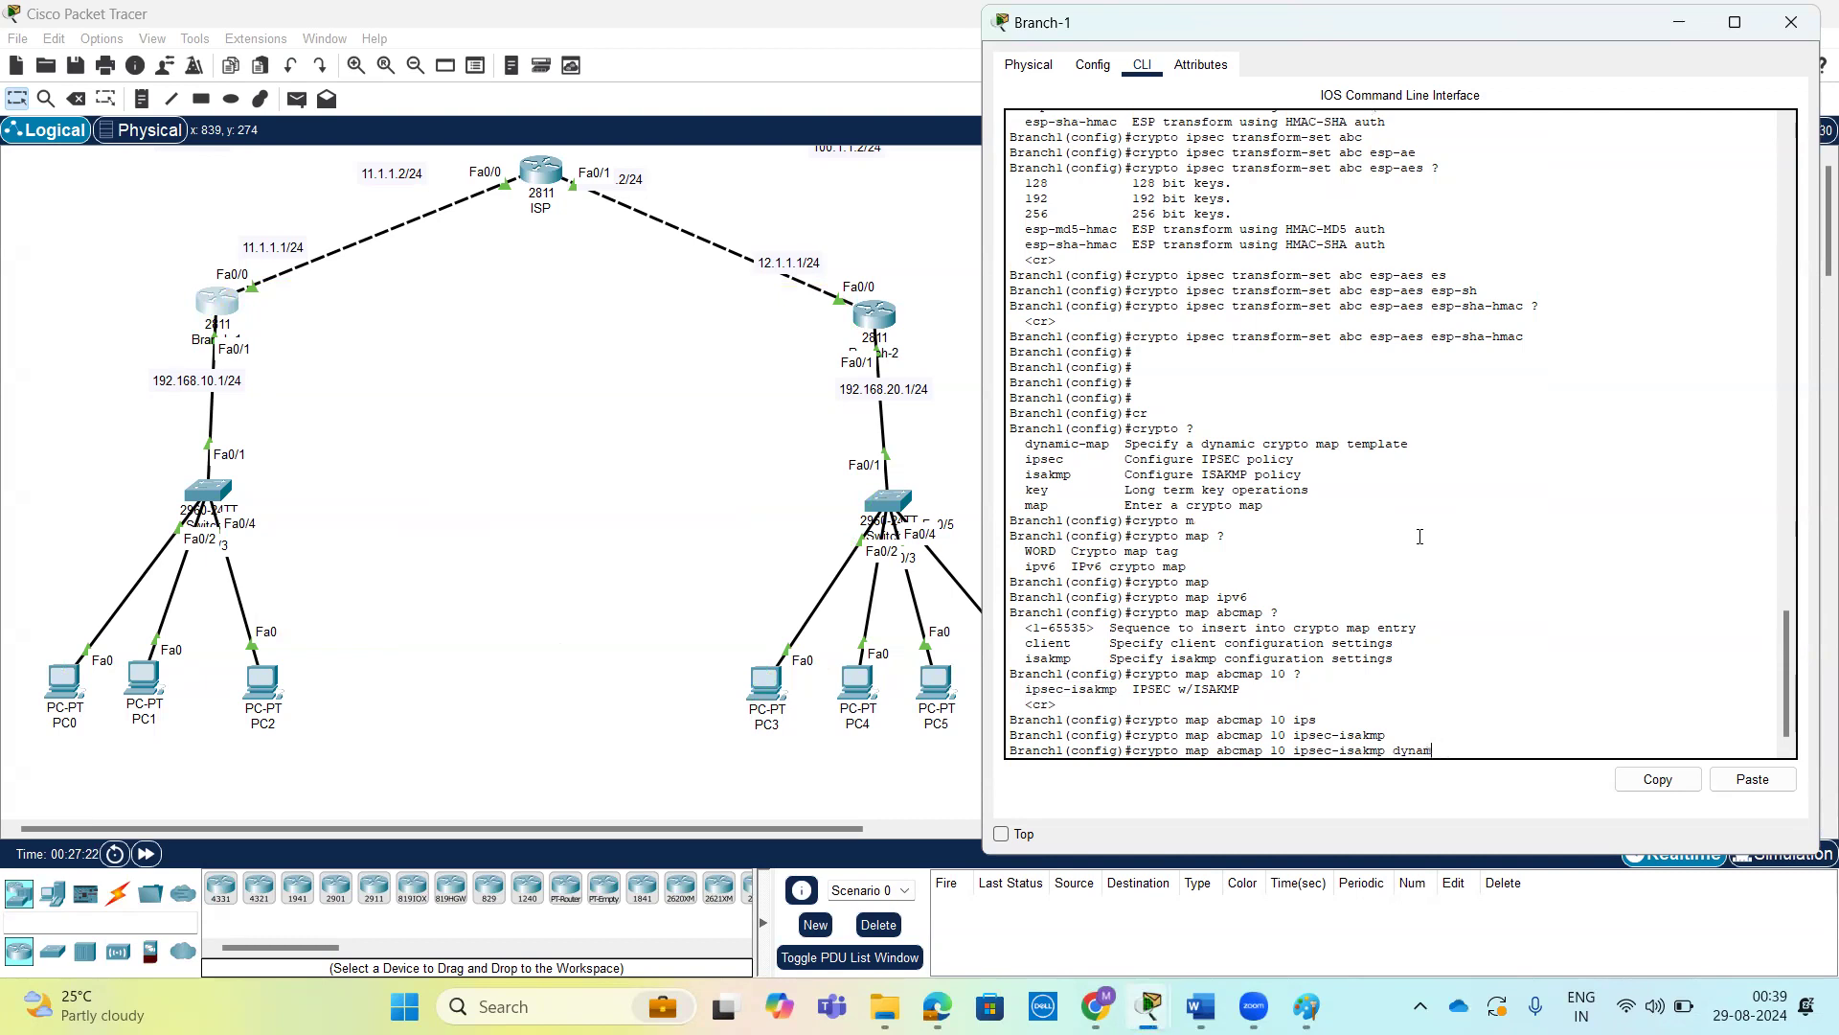
type("?")
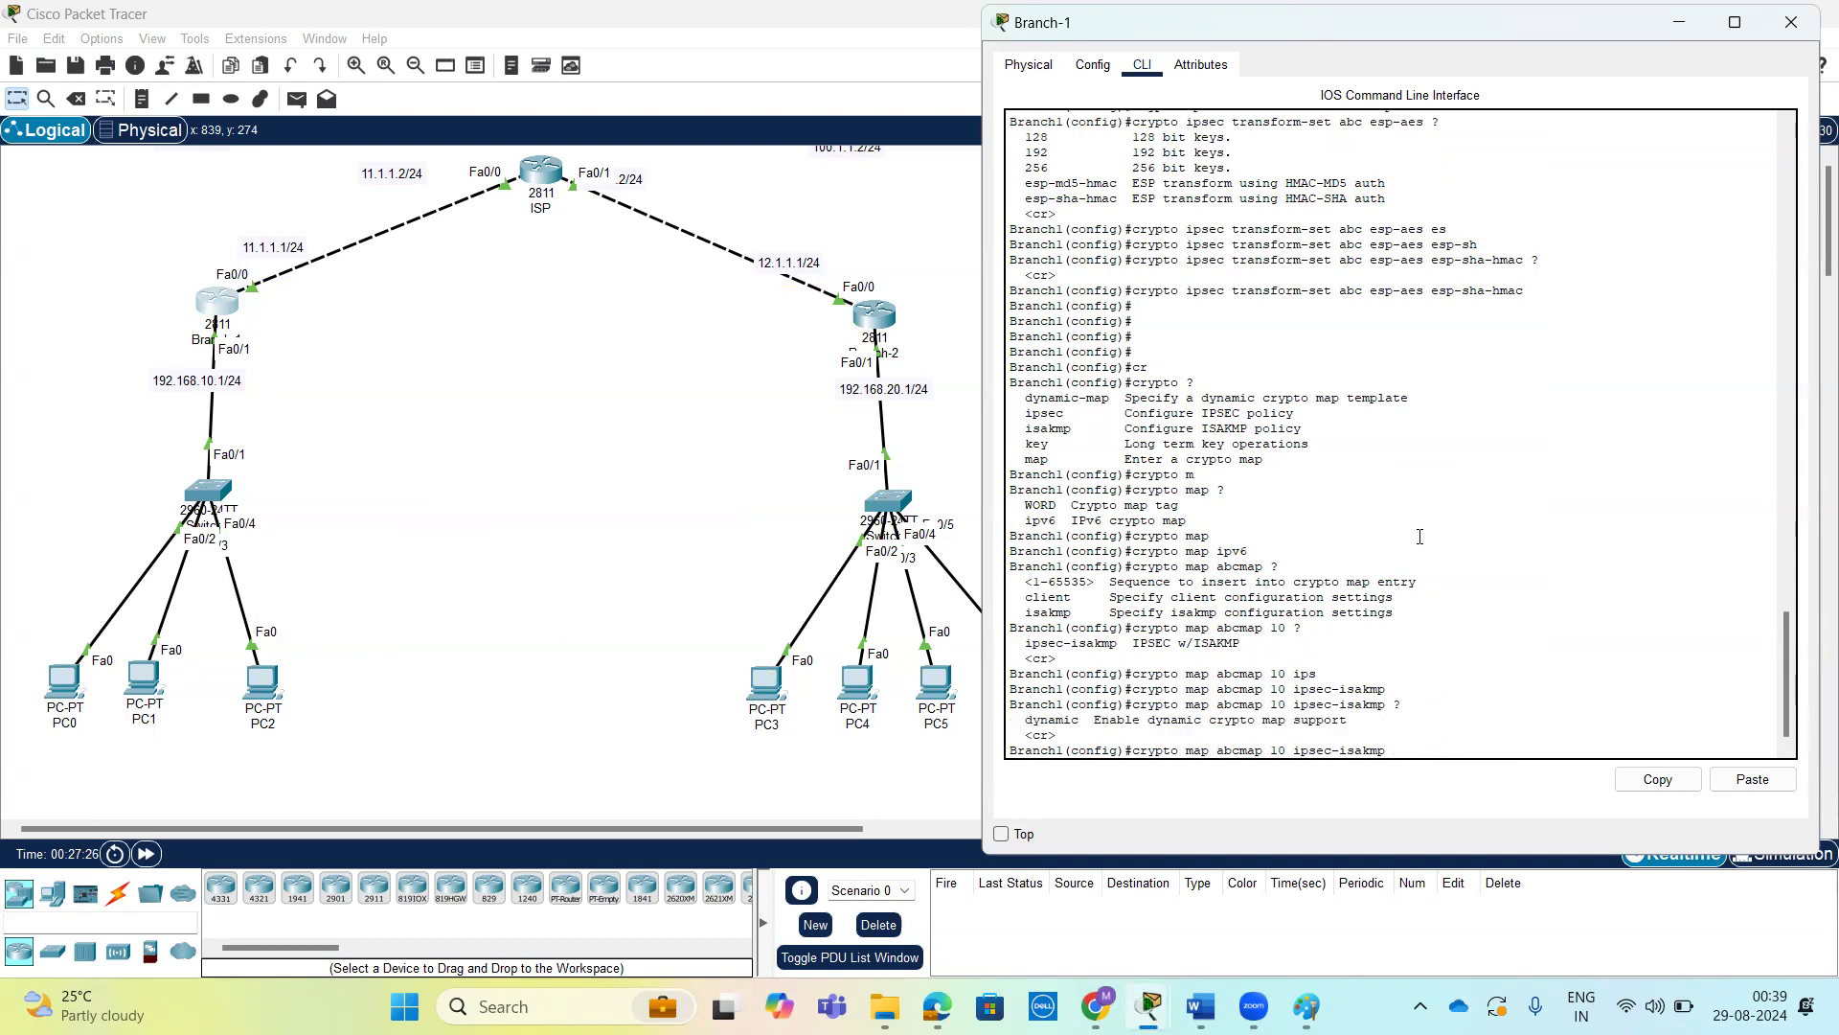
Run crypto map abcmap 10 ipsec-isakmp on Branch-1 without the dynamic option, and highlight the note about the required peer and access list.
double_click(1247, 750)
left_click_drag(1274, 750, 1287, 750)
key("Tab")
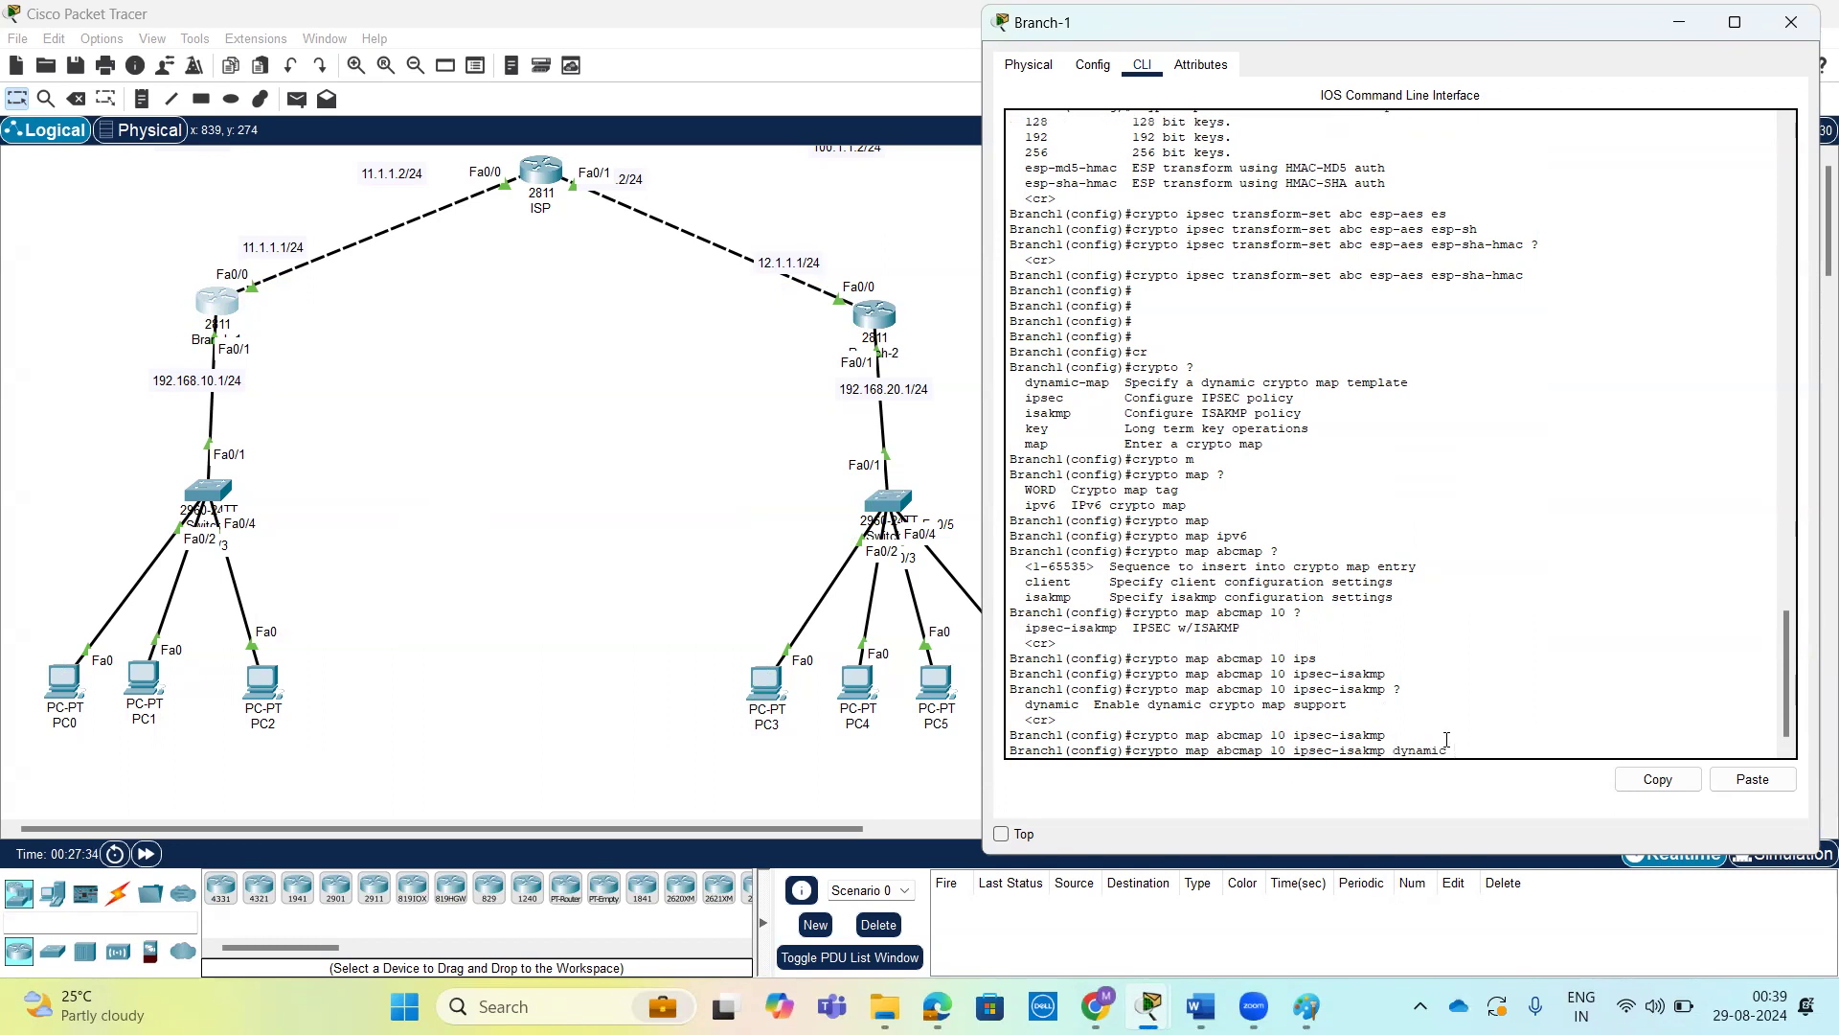
key("BackSpace")
key("BackSpace")
key("BackSpace")
key("BackSpace")
key("BackSpace")
key("BackSpace")
key("Return")
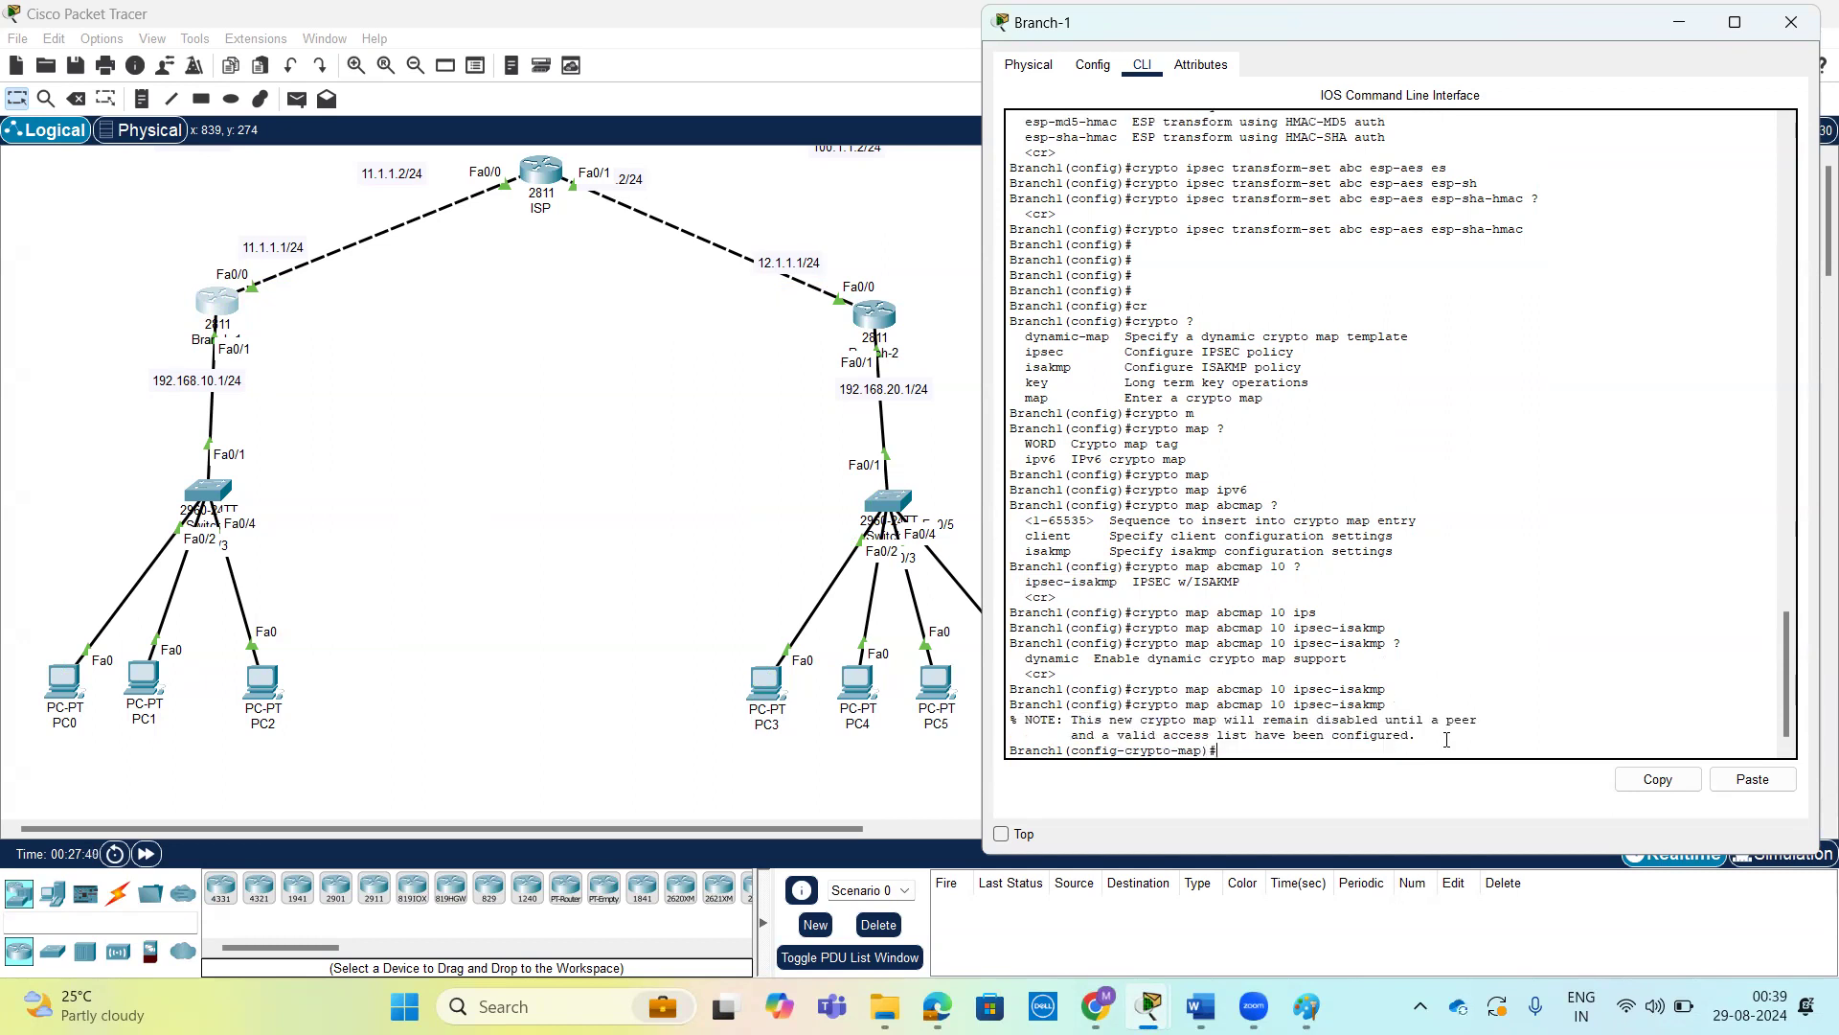
key("Return")
key("Return")
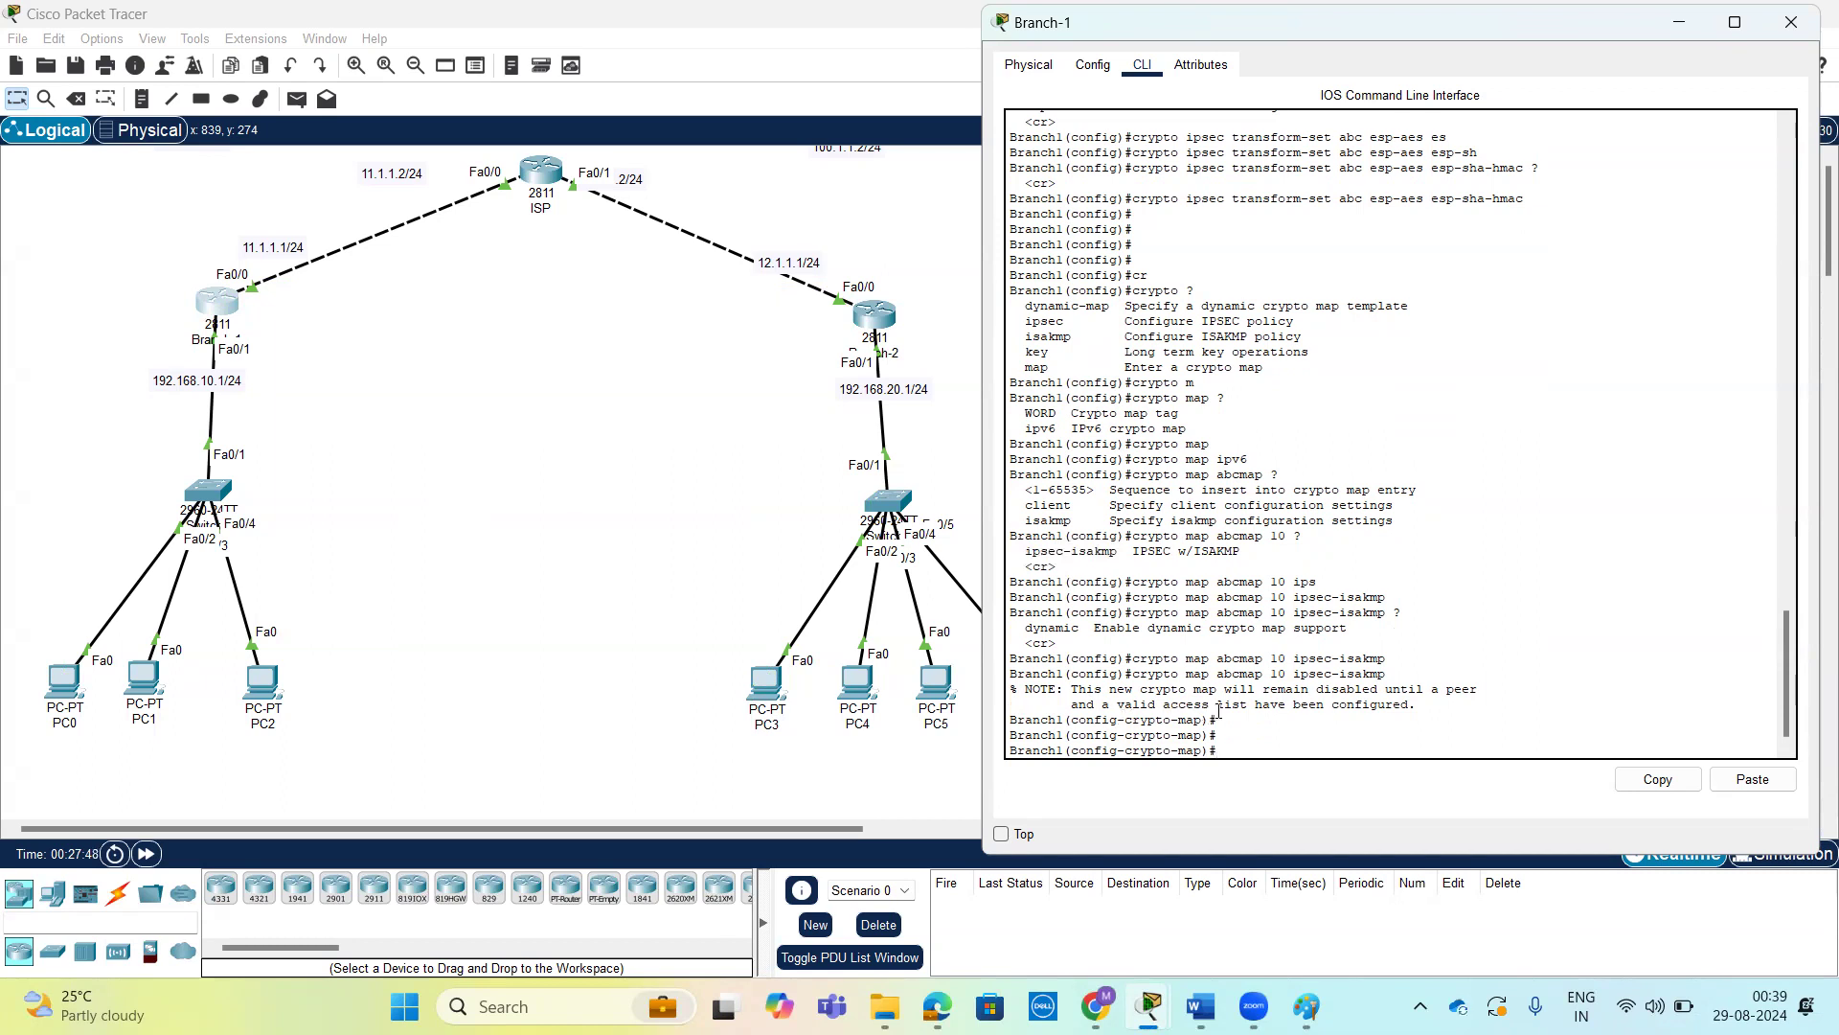
mouse_move(1418, 706)
left_mouse_down()
mouse_move(1011, 692)
mouse_move(1412, 696)
left_mouse_up()
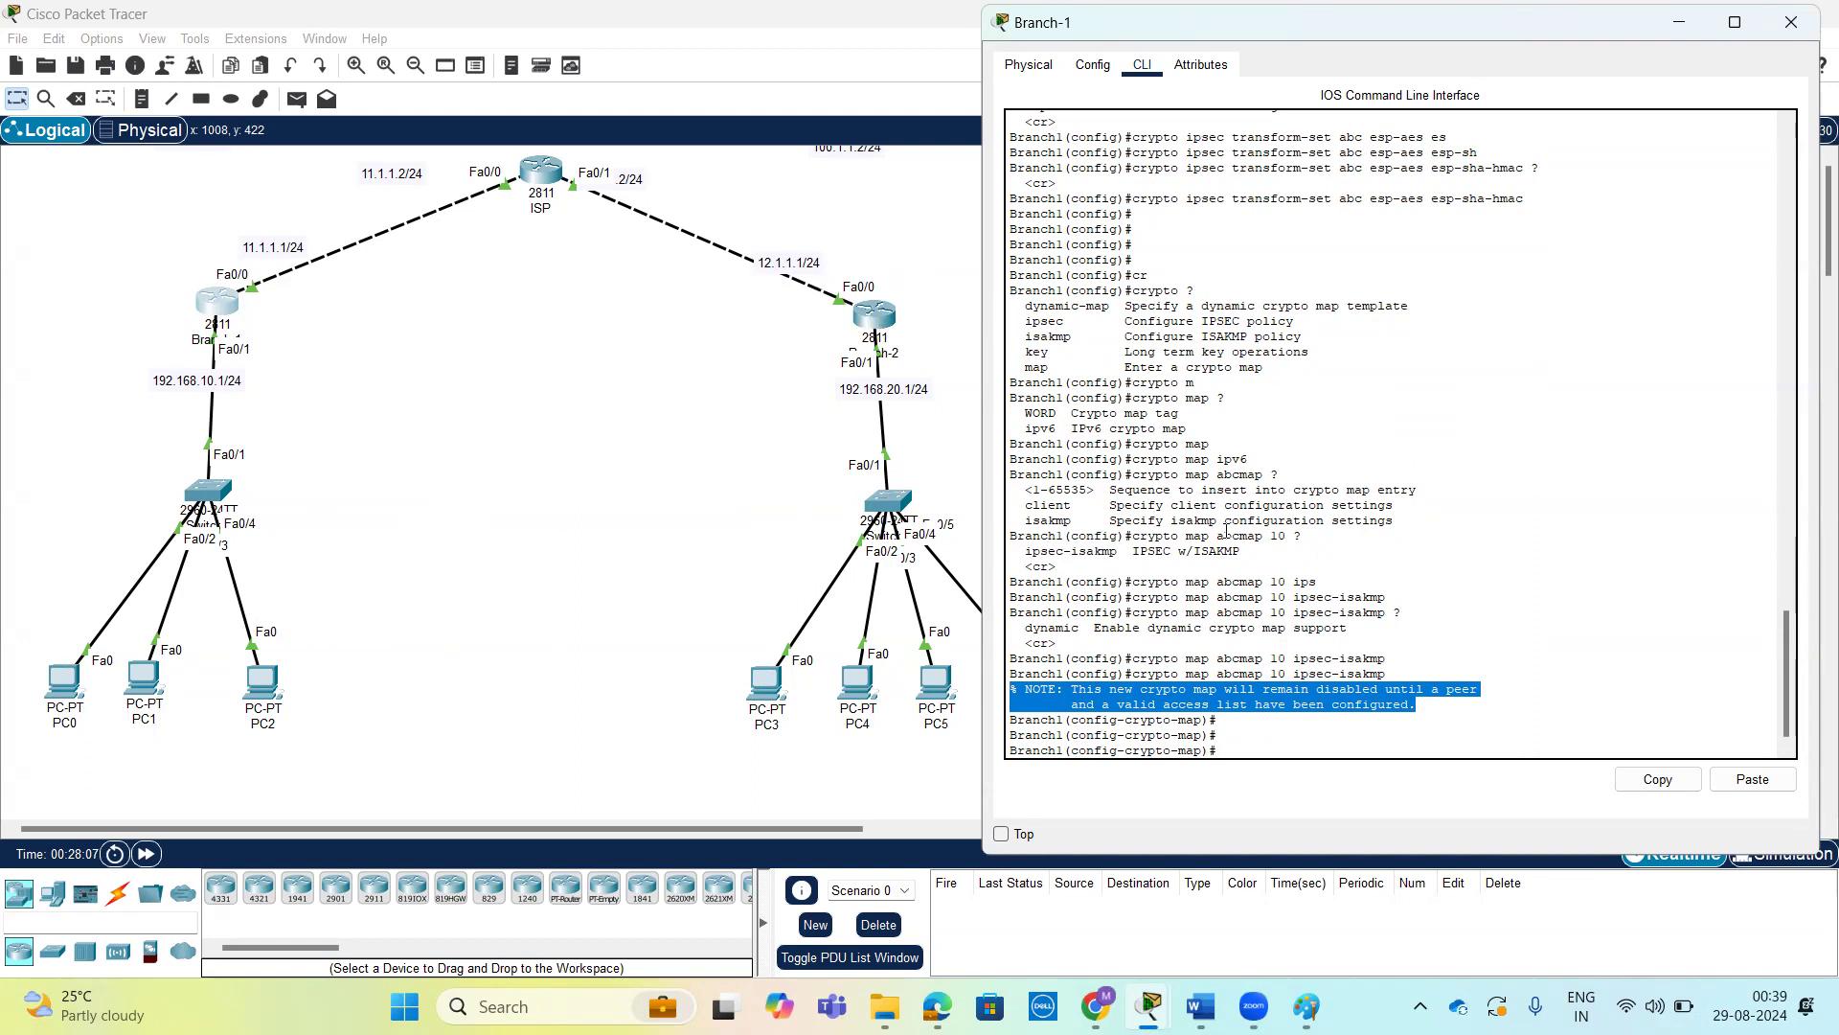
Copy Branch-1's full crypto map abcmap 10 ipsec-isakmp command and run it in Branch-2's global configuration mode.
left_click_drag(1395, 673, 1140, 673)
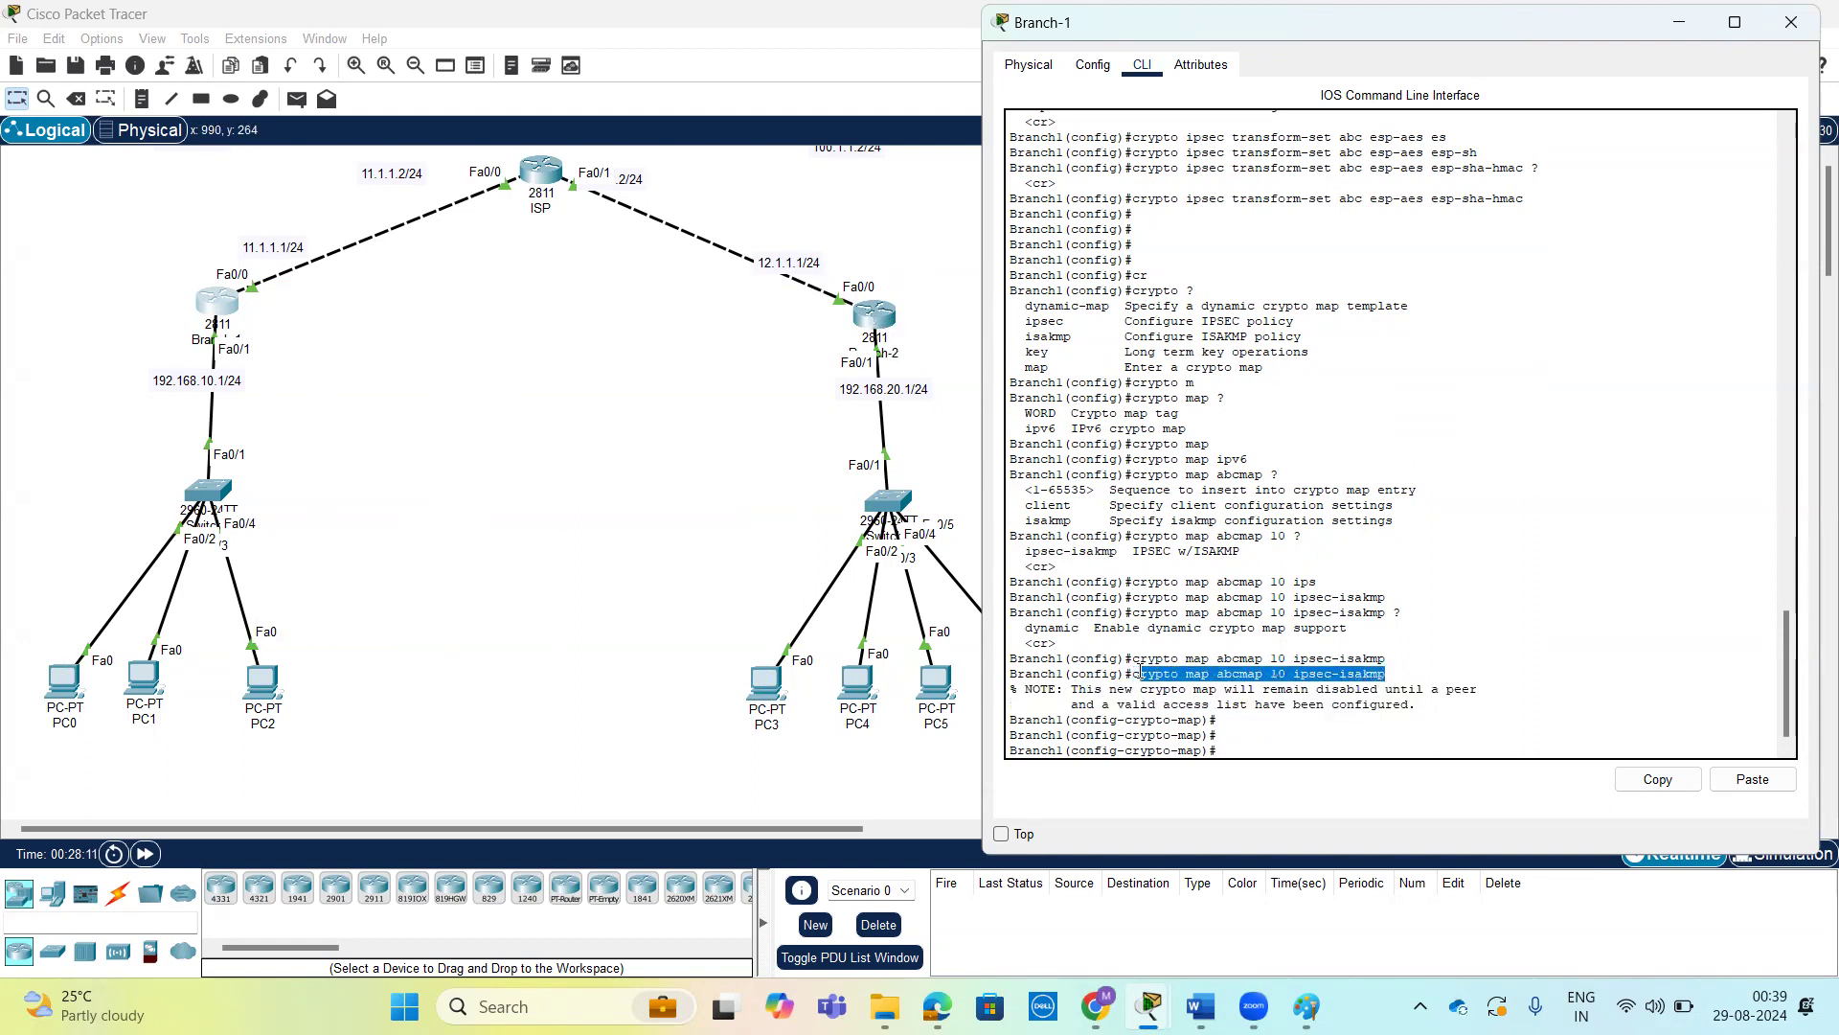
left_click(1649, 774)
left_click_drag(1394, 673, 1132, 674)
left_click(1626, 772)
left_click(874, 321)
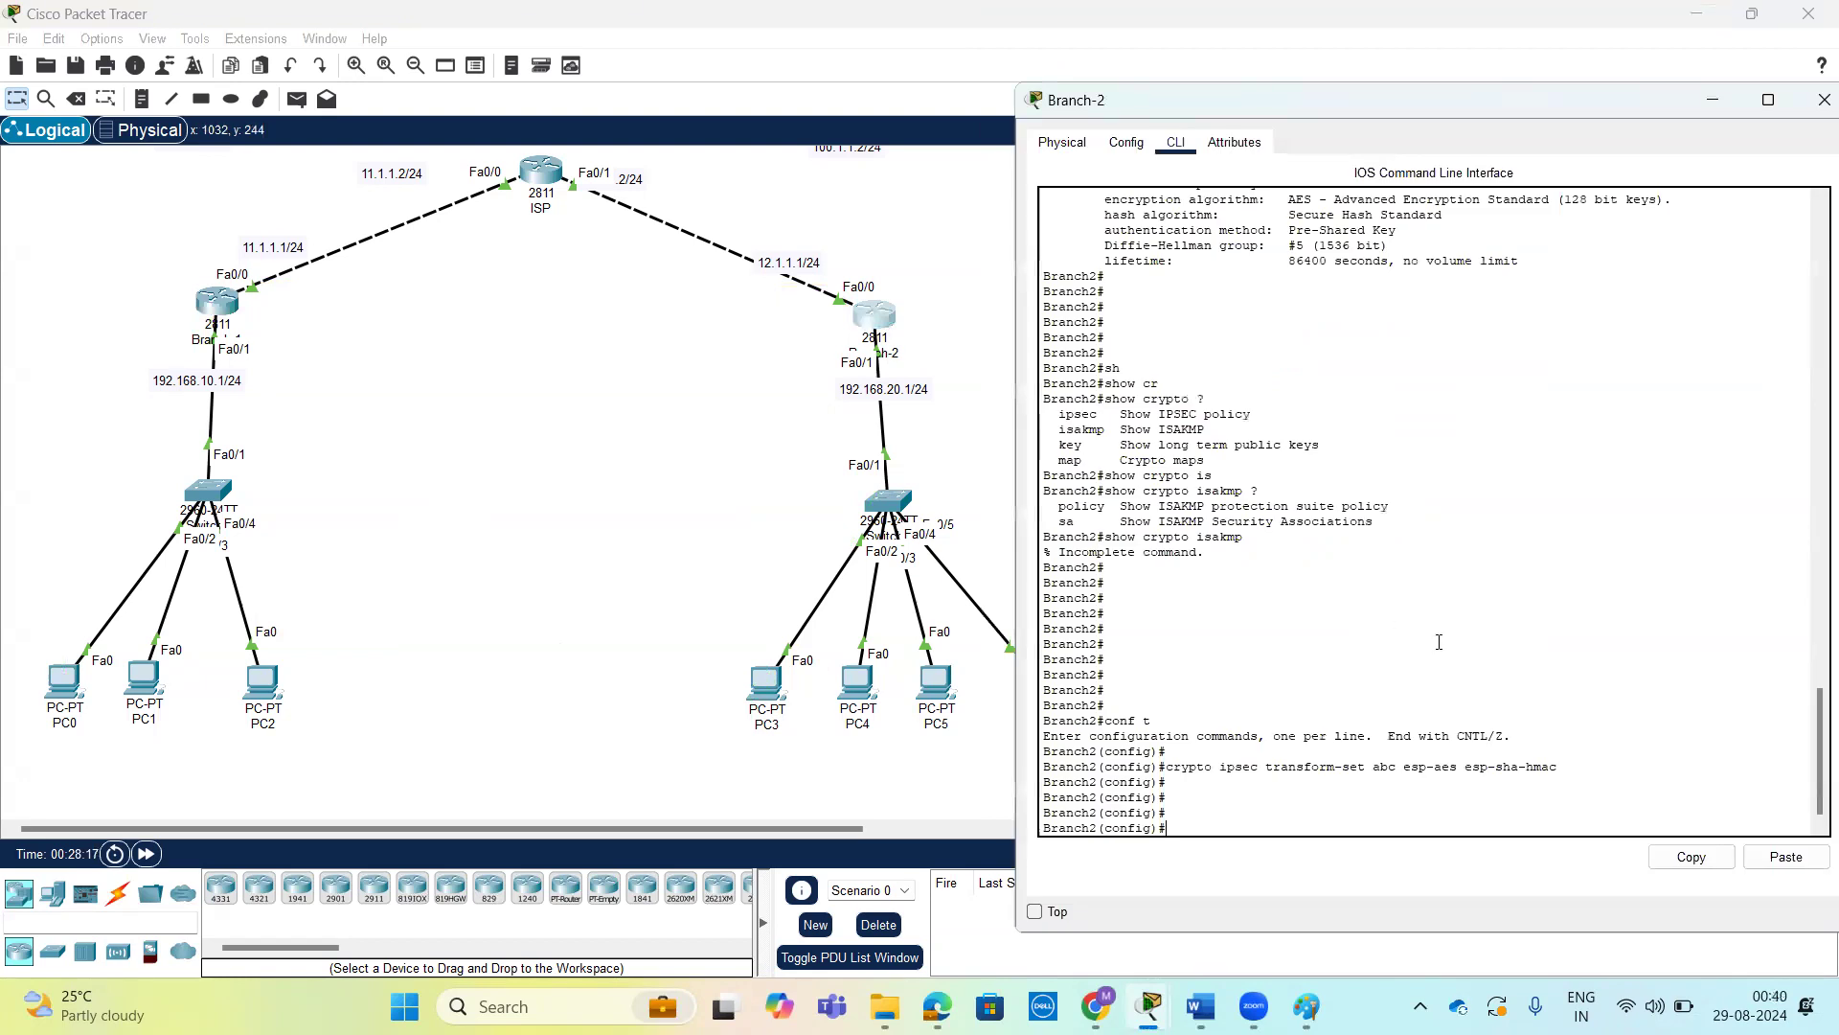
left_click(1783, 858)
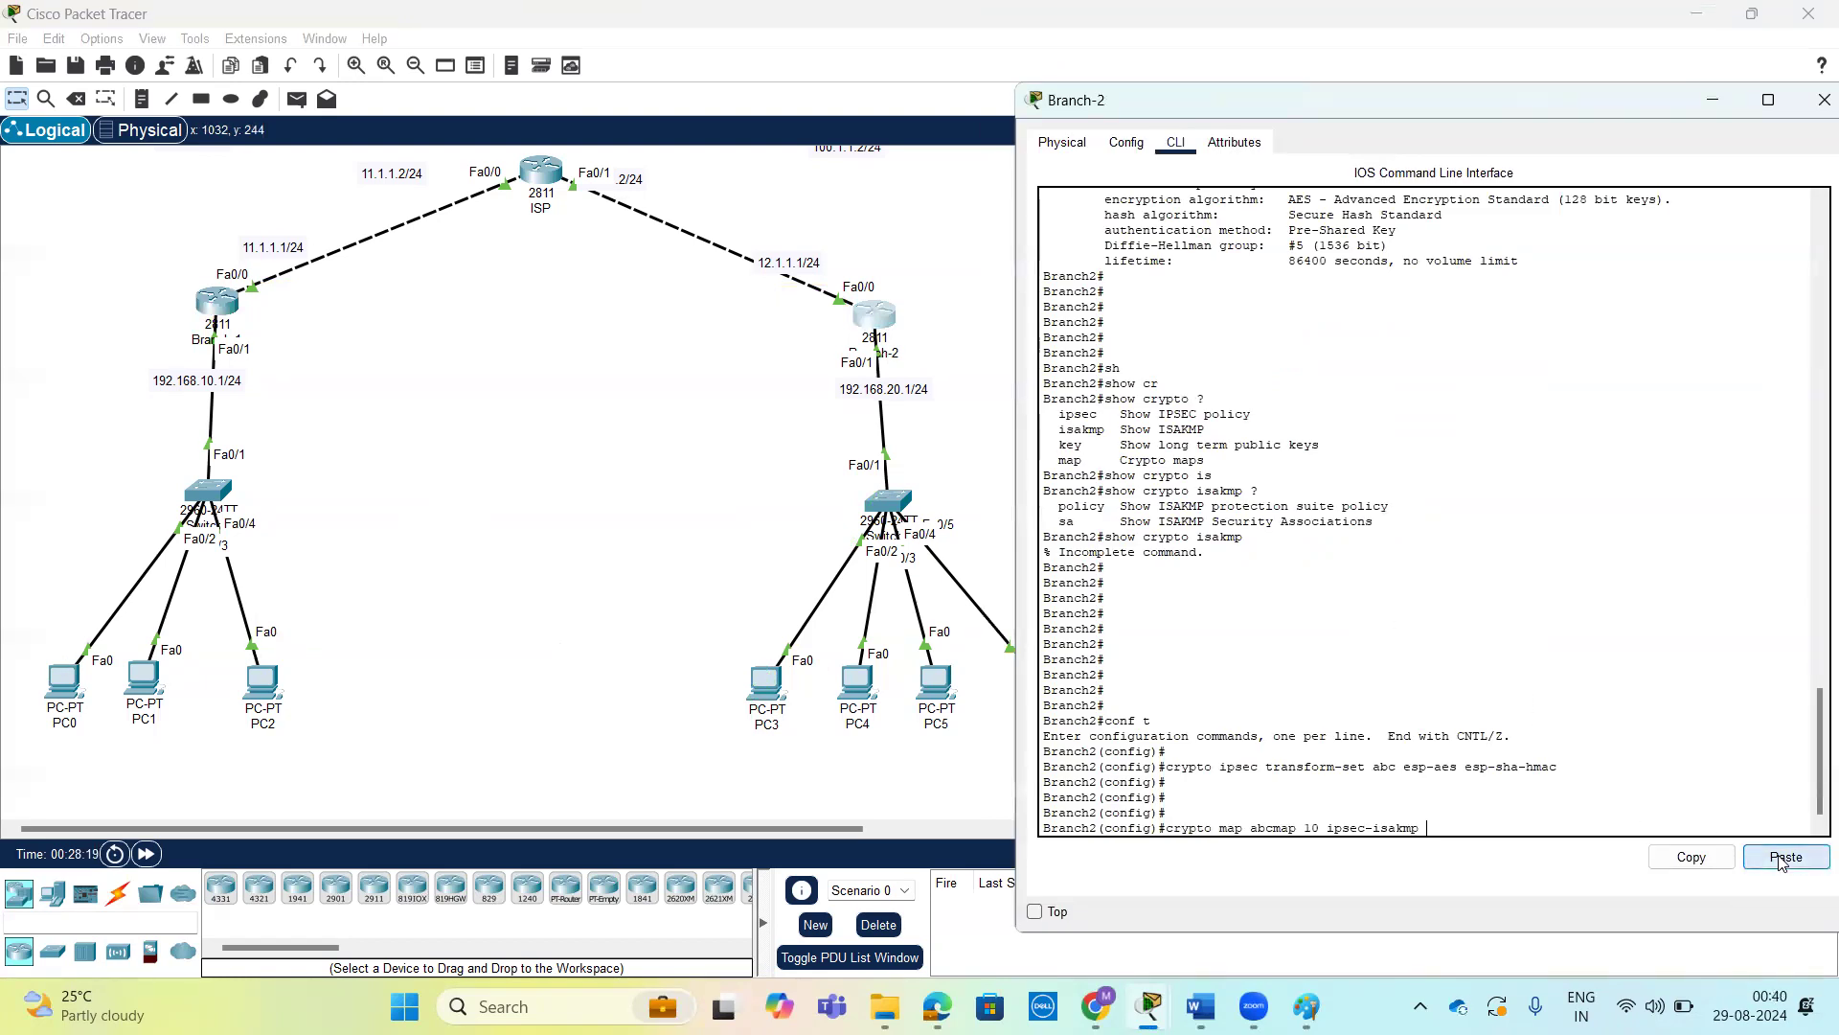
key("Return")
key("Return")
key("Return")
key("Return")
key("Return")
key("Return")
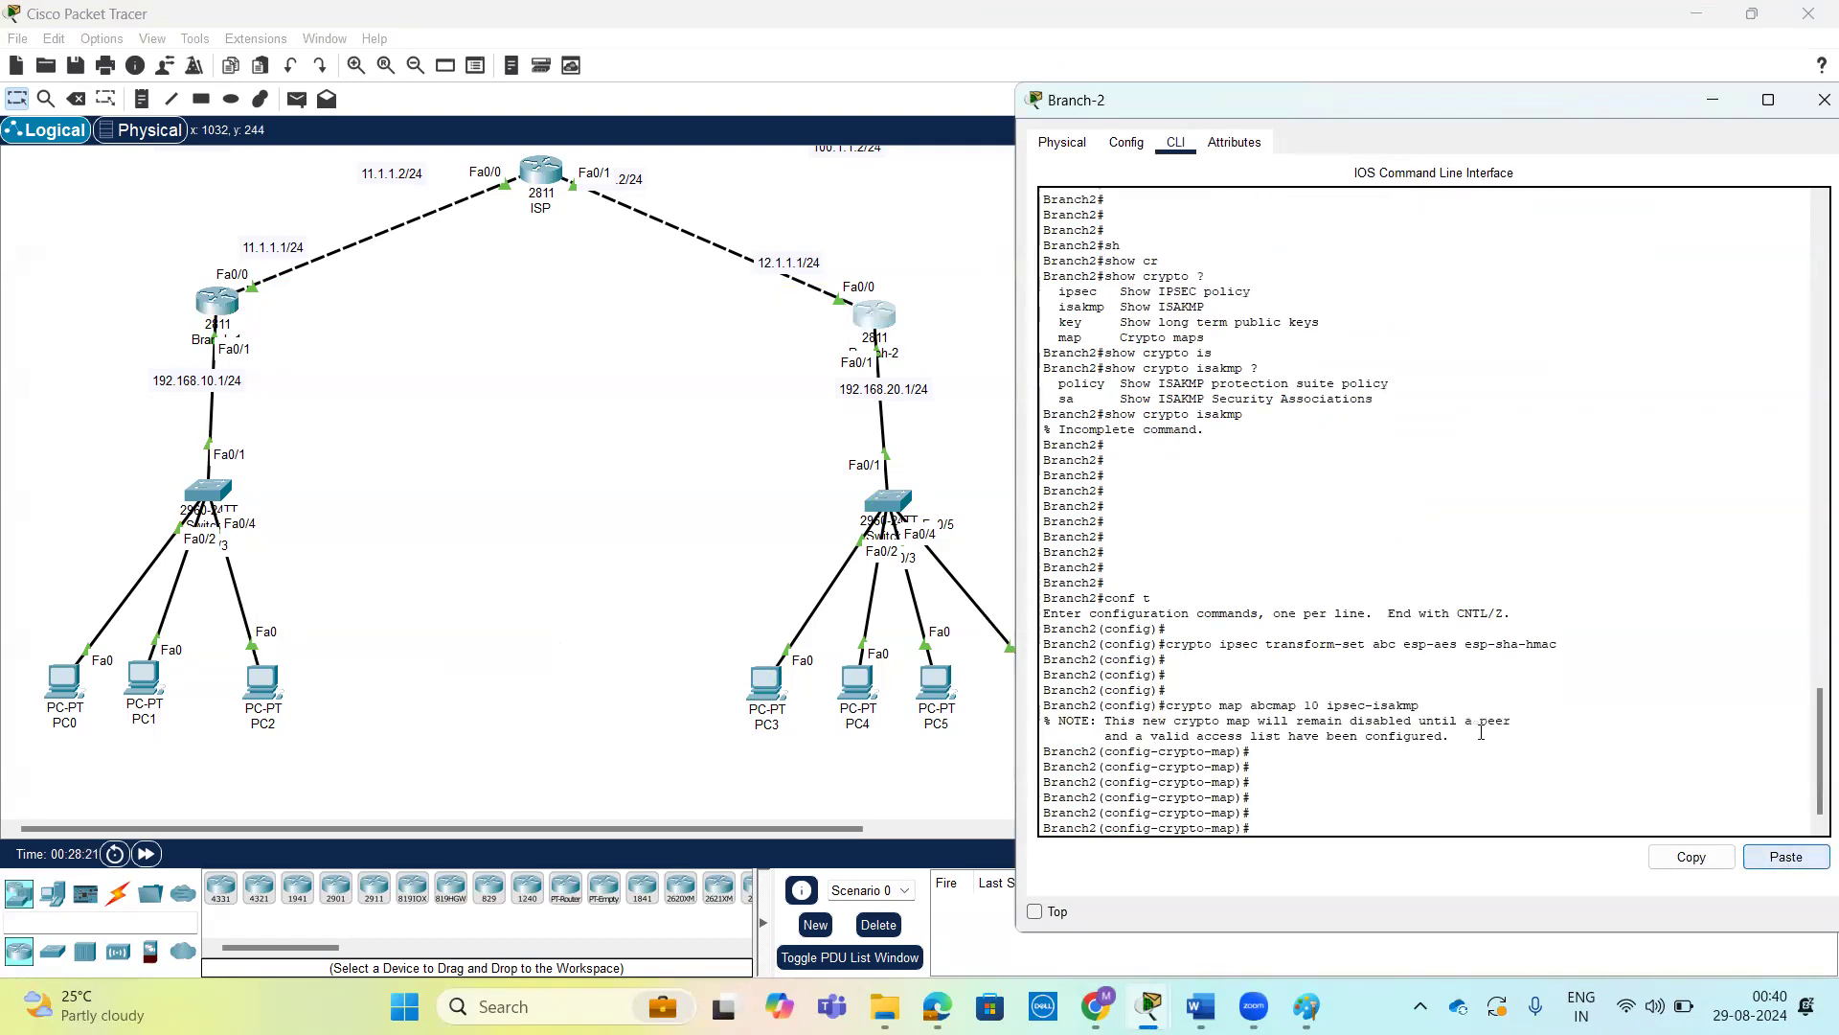
Return to Branch-1's command line and start a set command in crypto map configuration mode, reviewing its options.
left_click(217, 303)
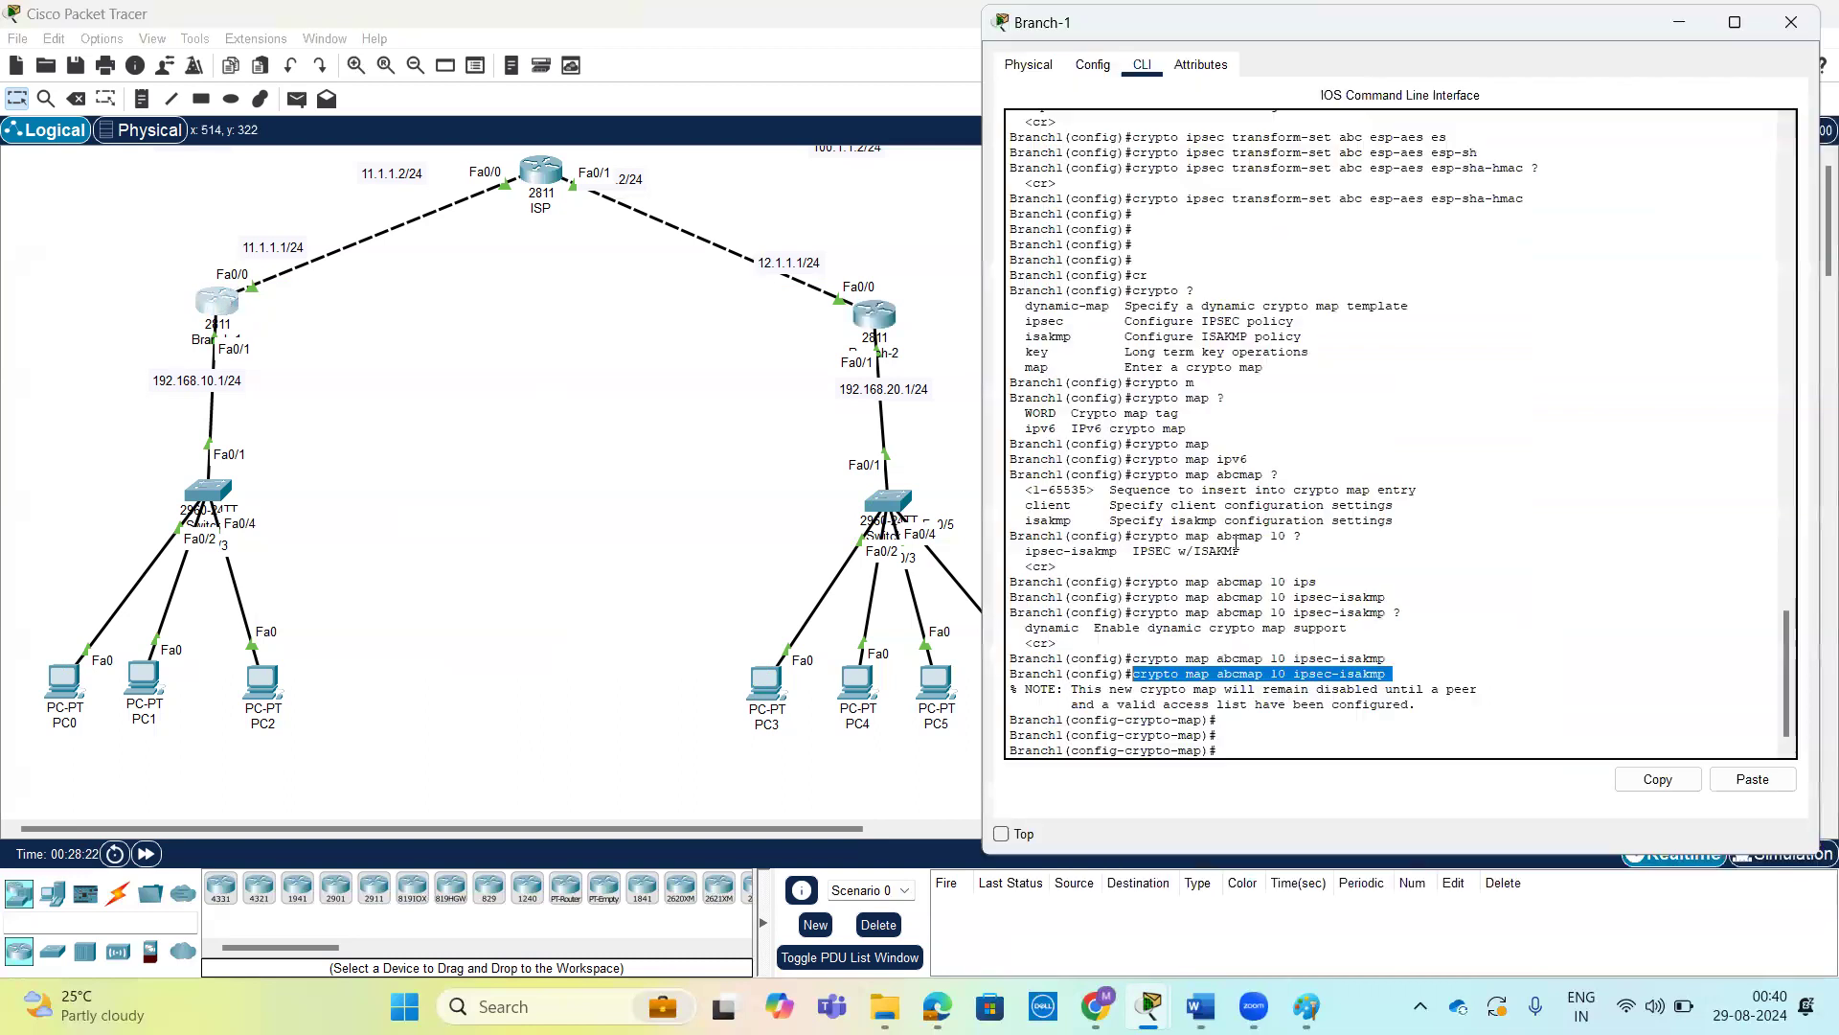
left_click(1485, 544)
key("Return")
key("Return")
key("Return")
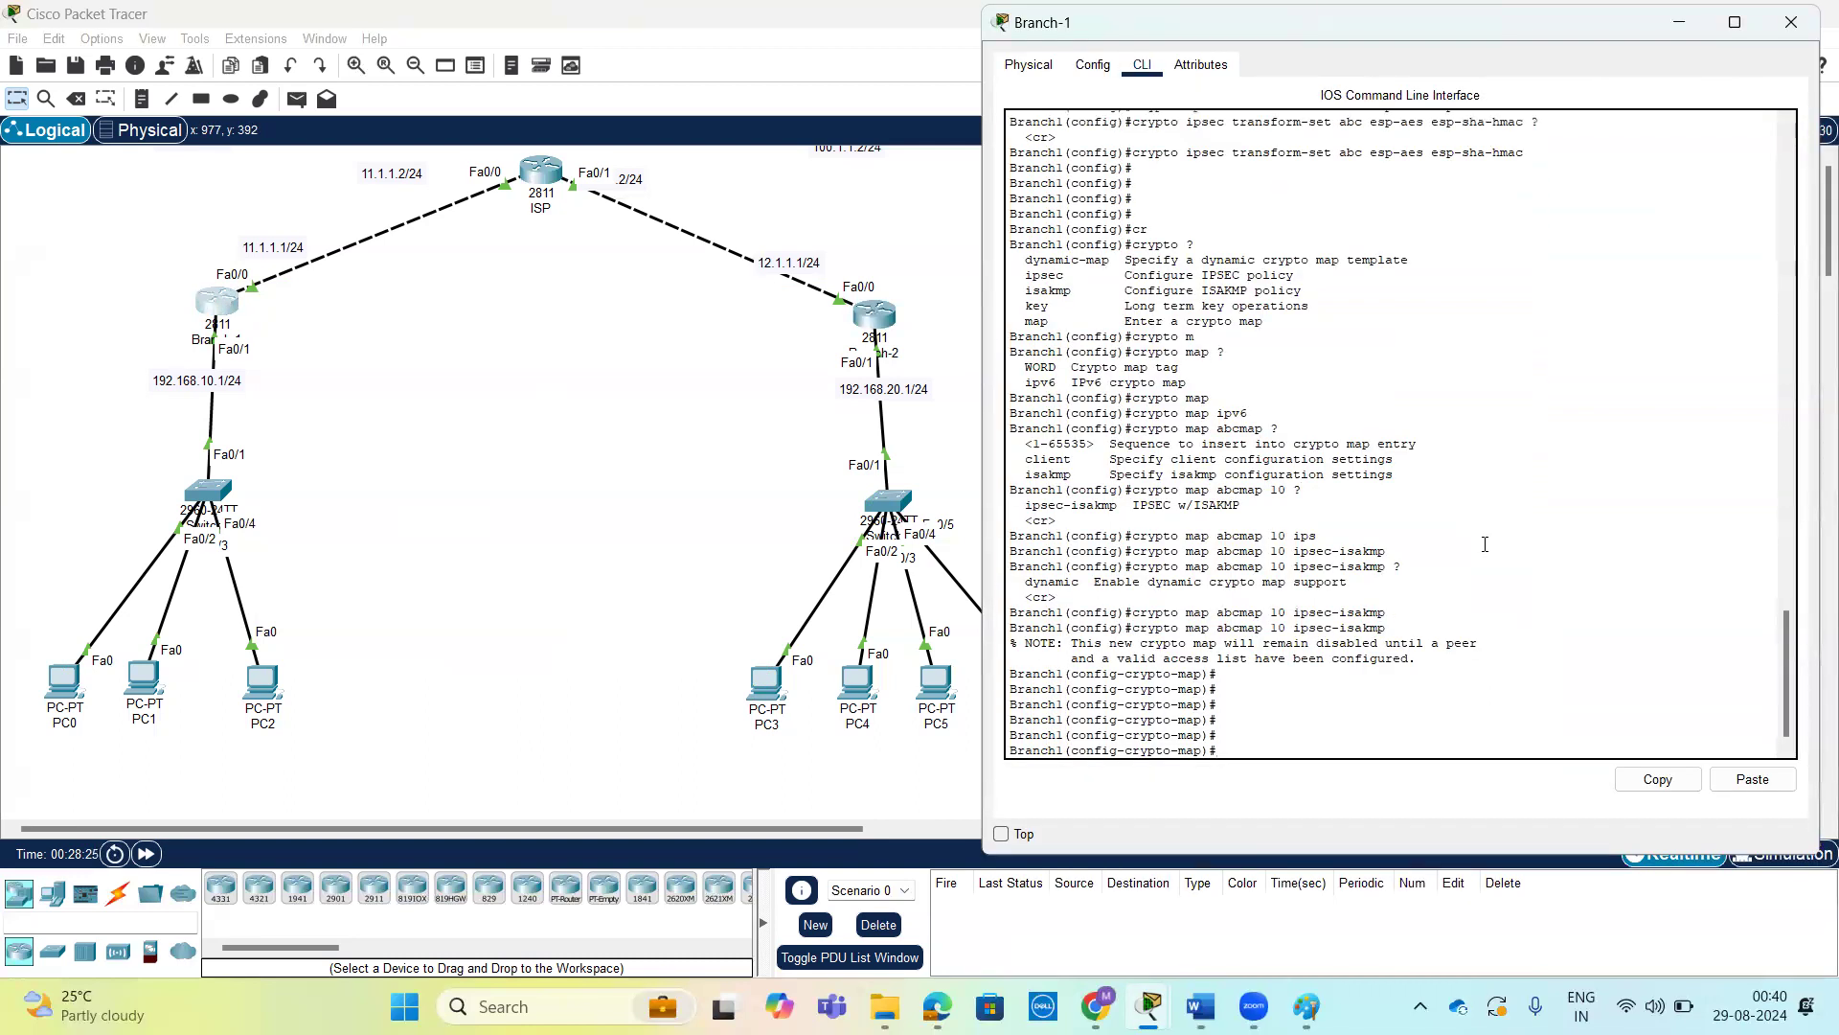
type("s")
key("Return")
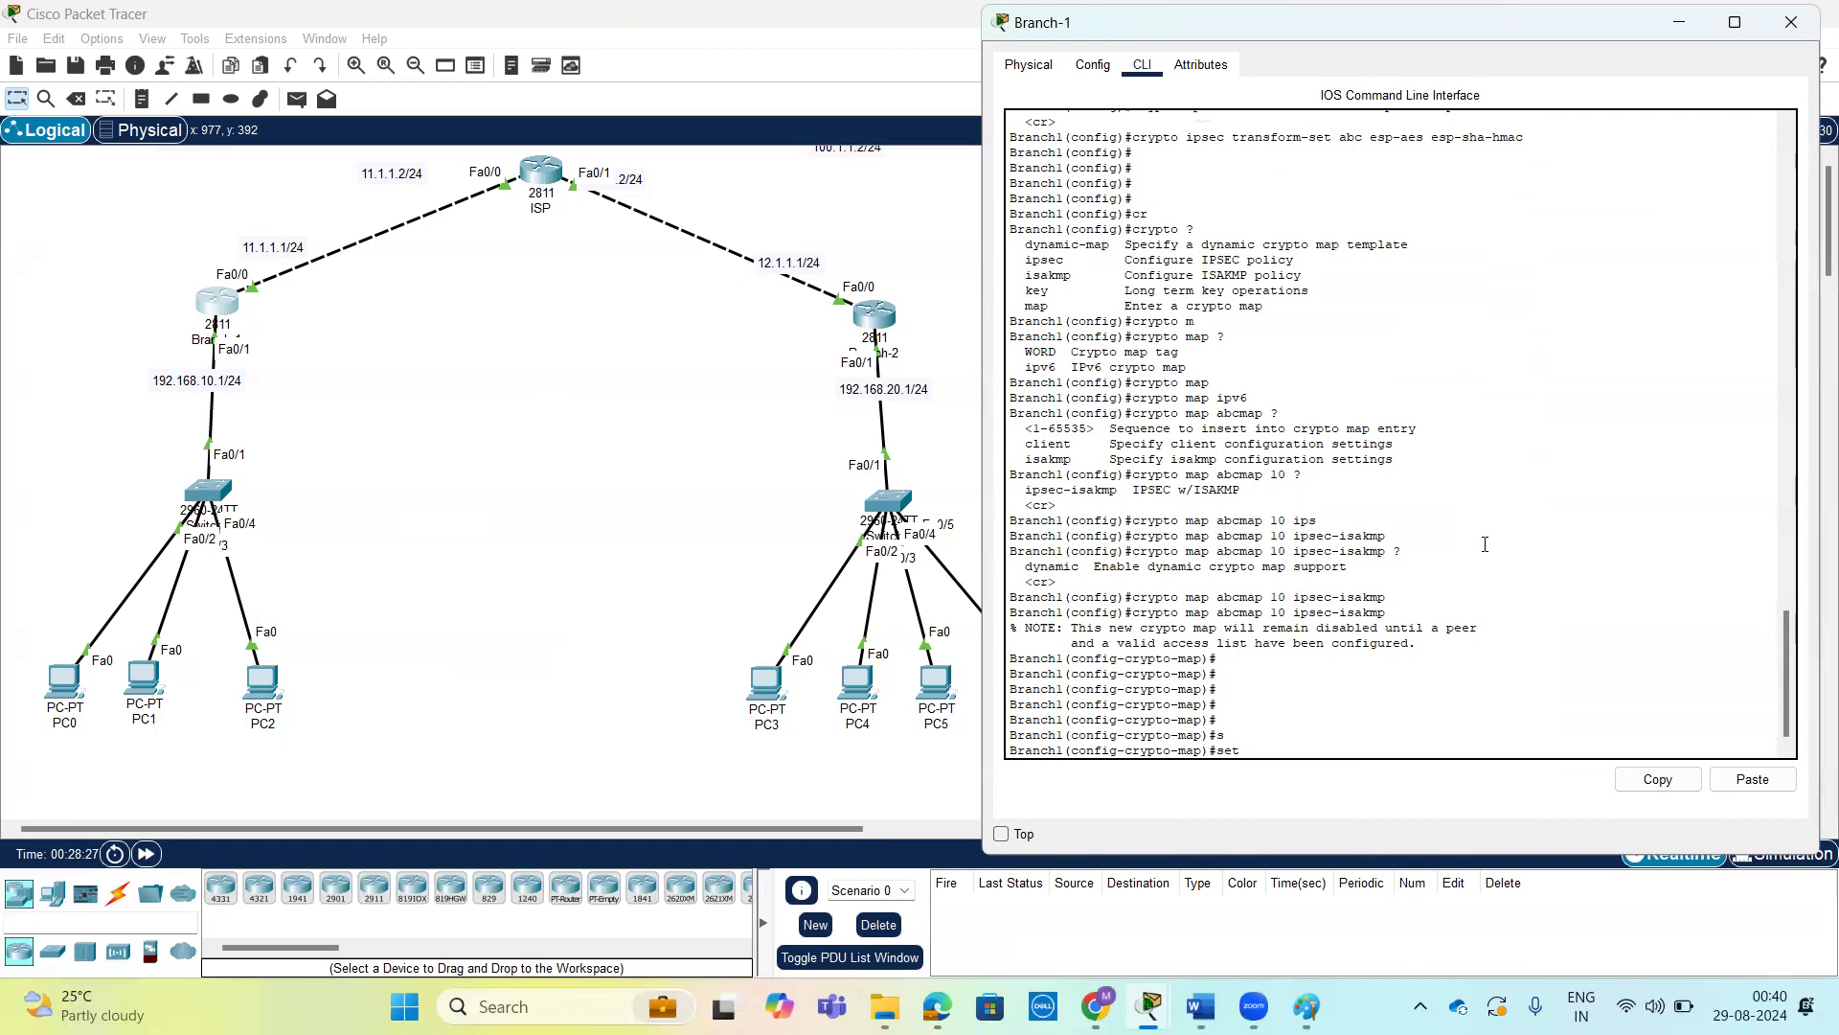
type("set ?")
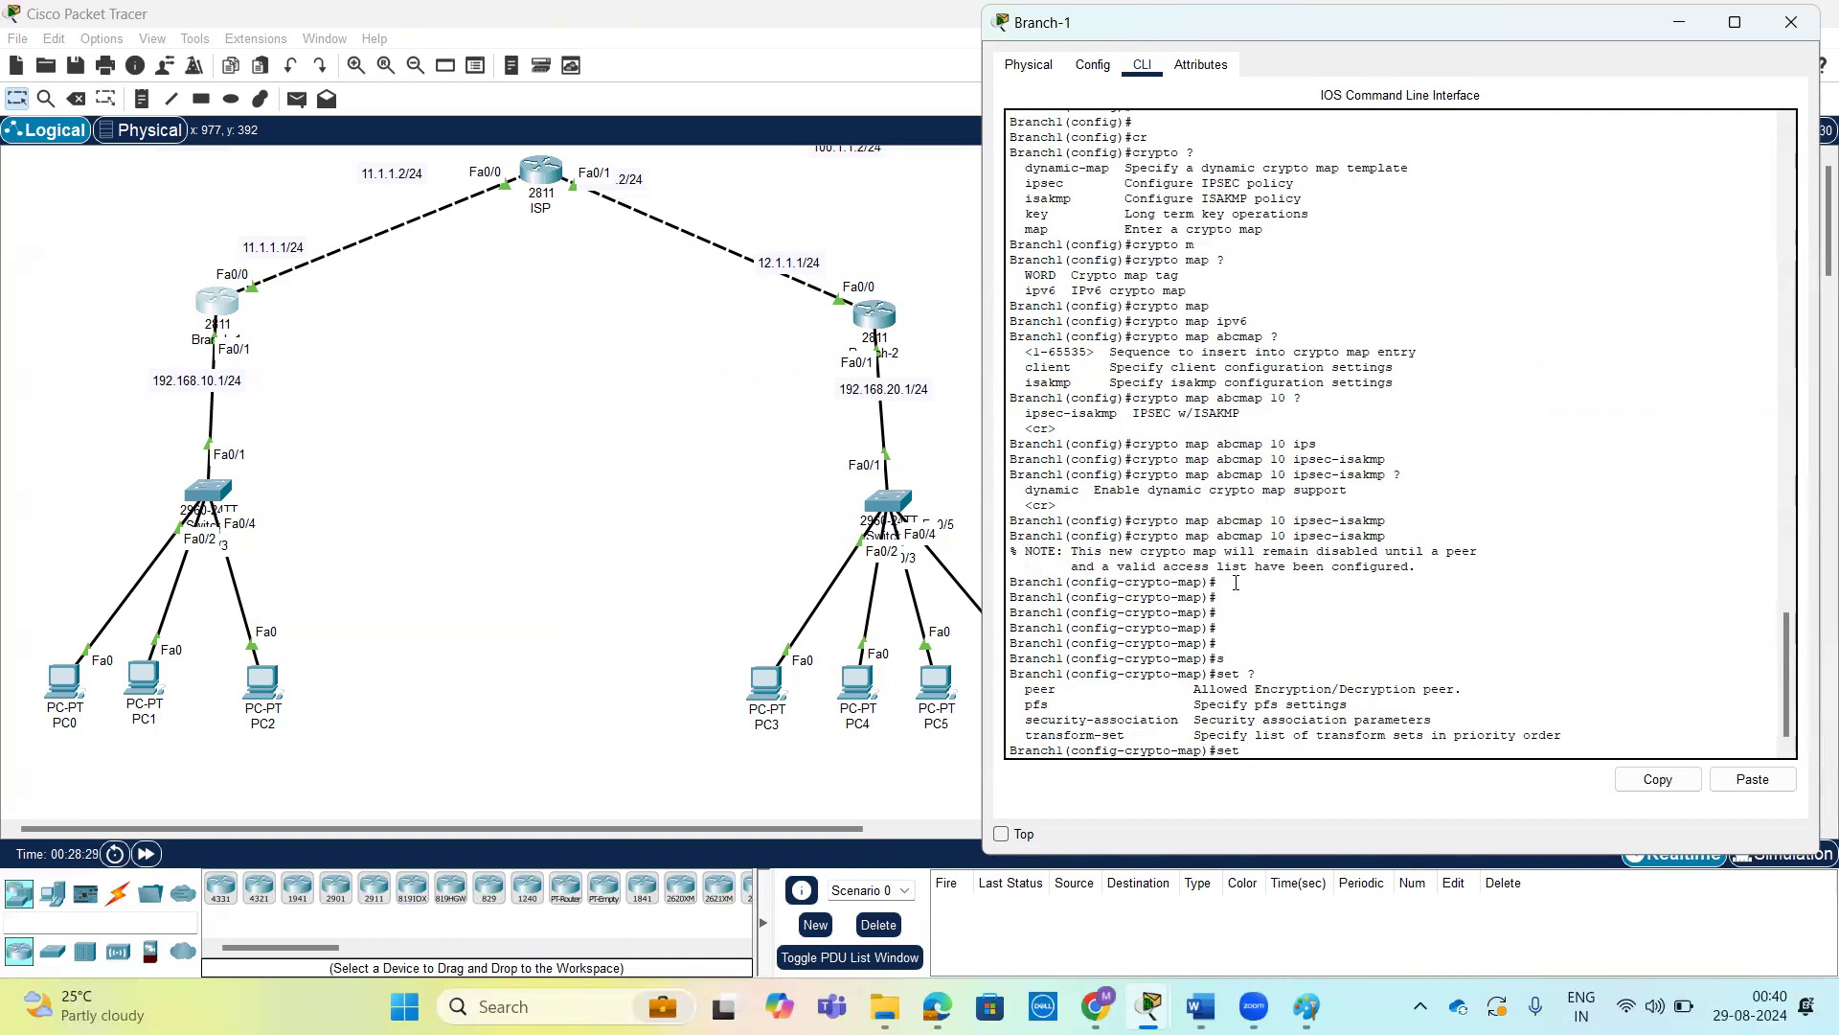
type("p")
Set the crypto map's peer to 12.1.1.1 on Branch-1.
key("Tab")
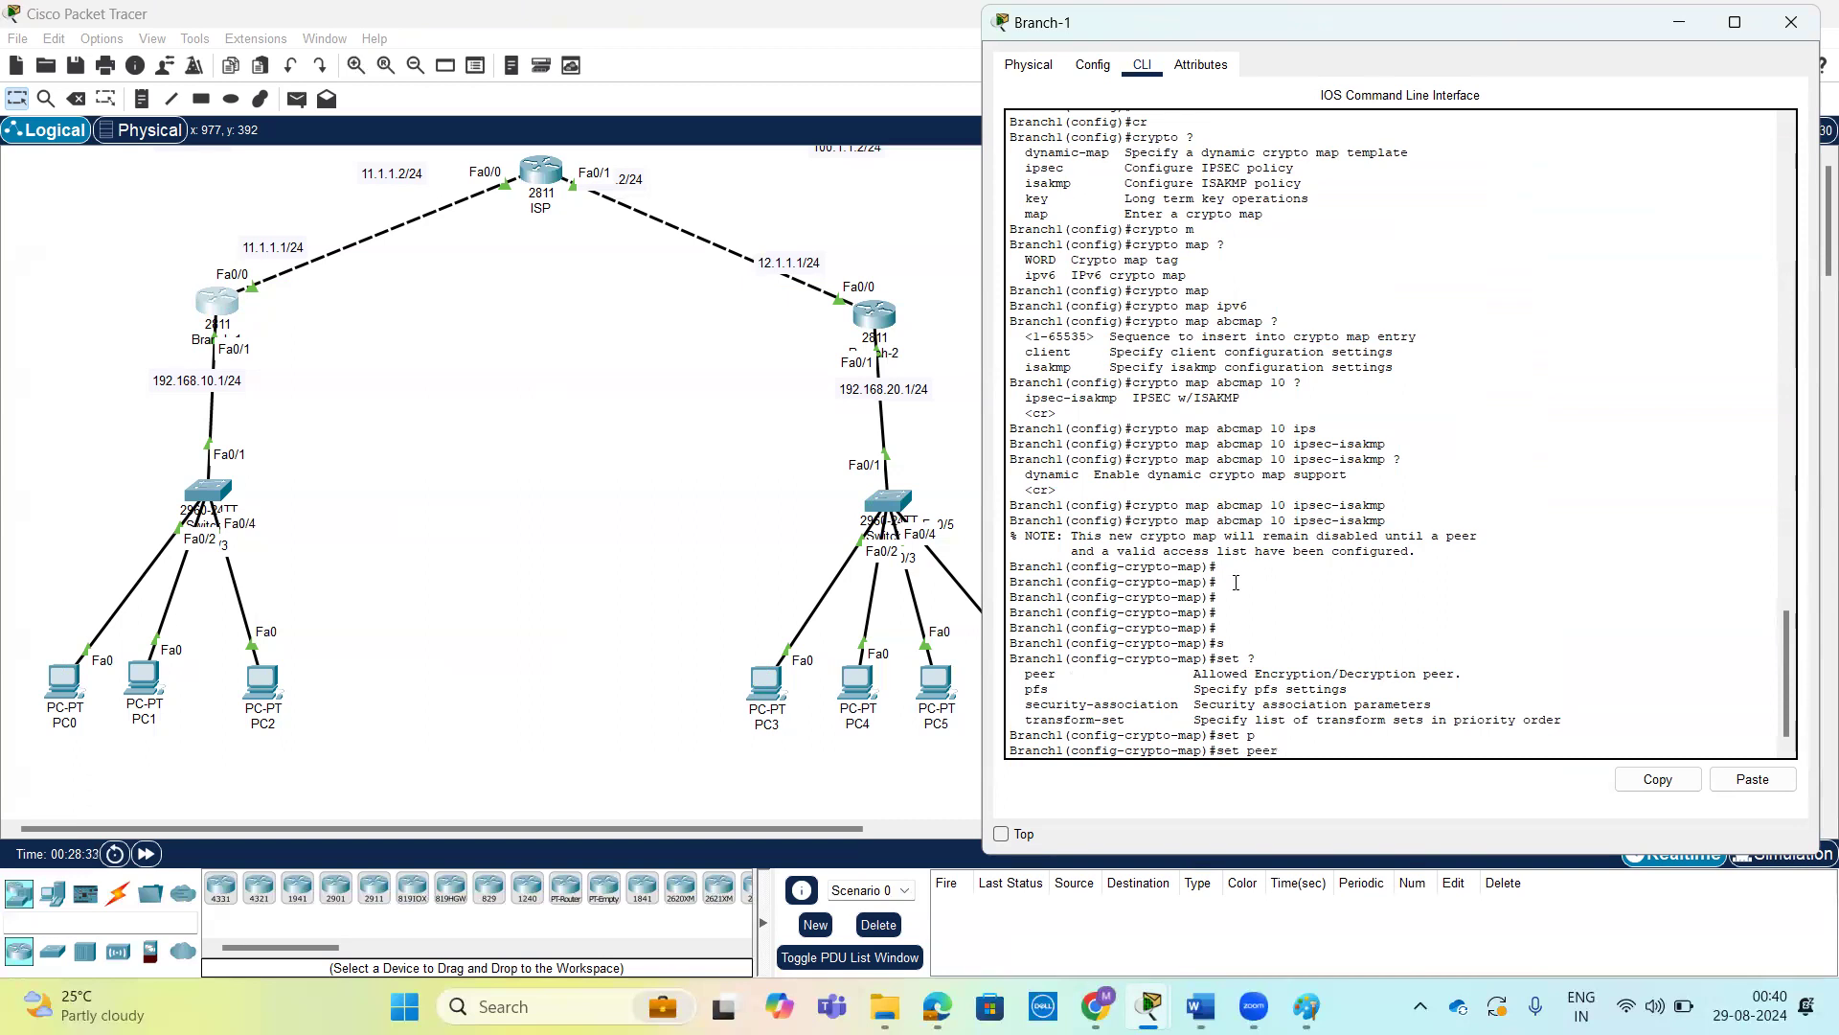
type("12.1.1.1 ?")
key("Return")
key("Return")
key("Return")
key("Return")
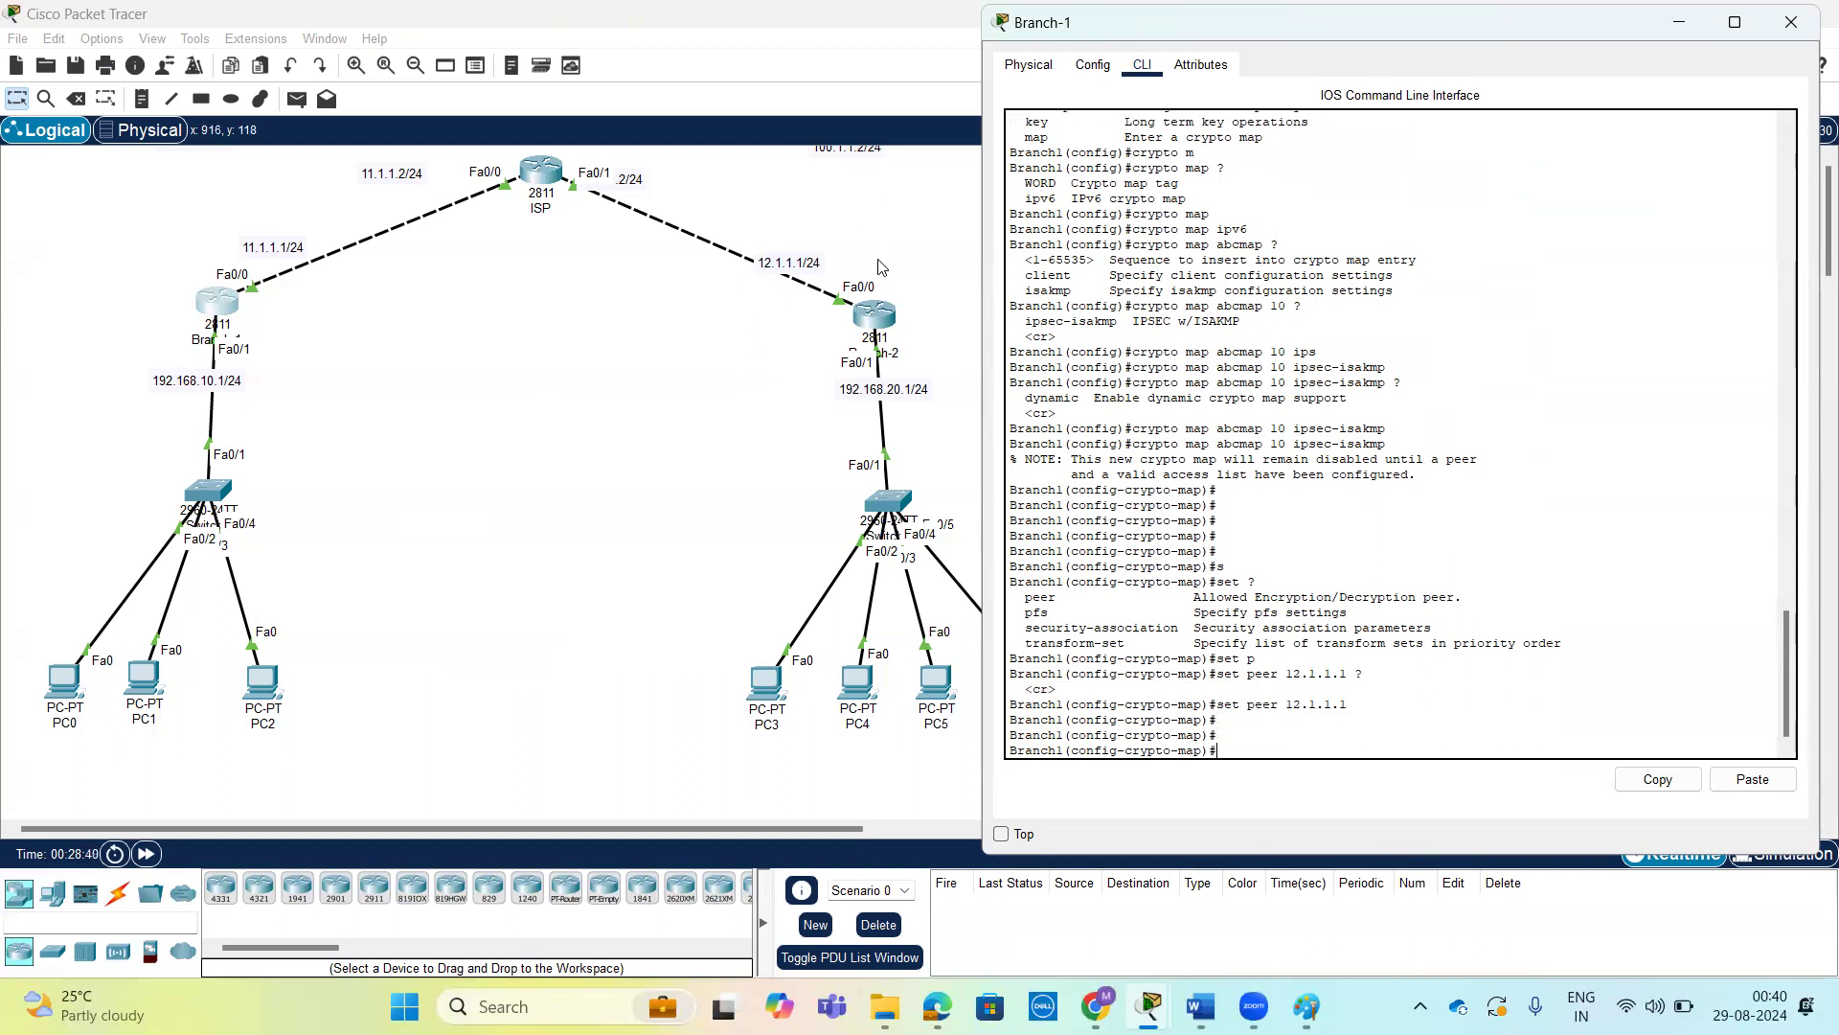
Prepare a match address command in Branch-1's crypto map, reviewing the options of the mode, of match and of match address.
type("?")
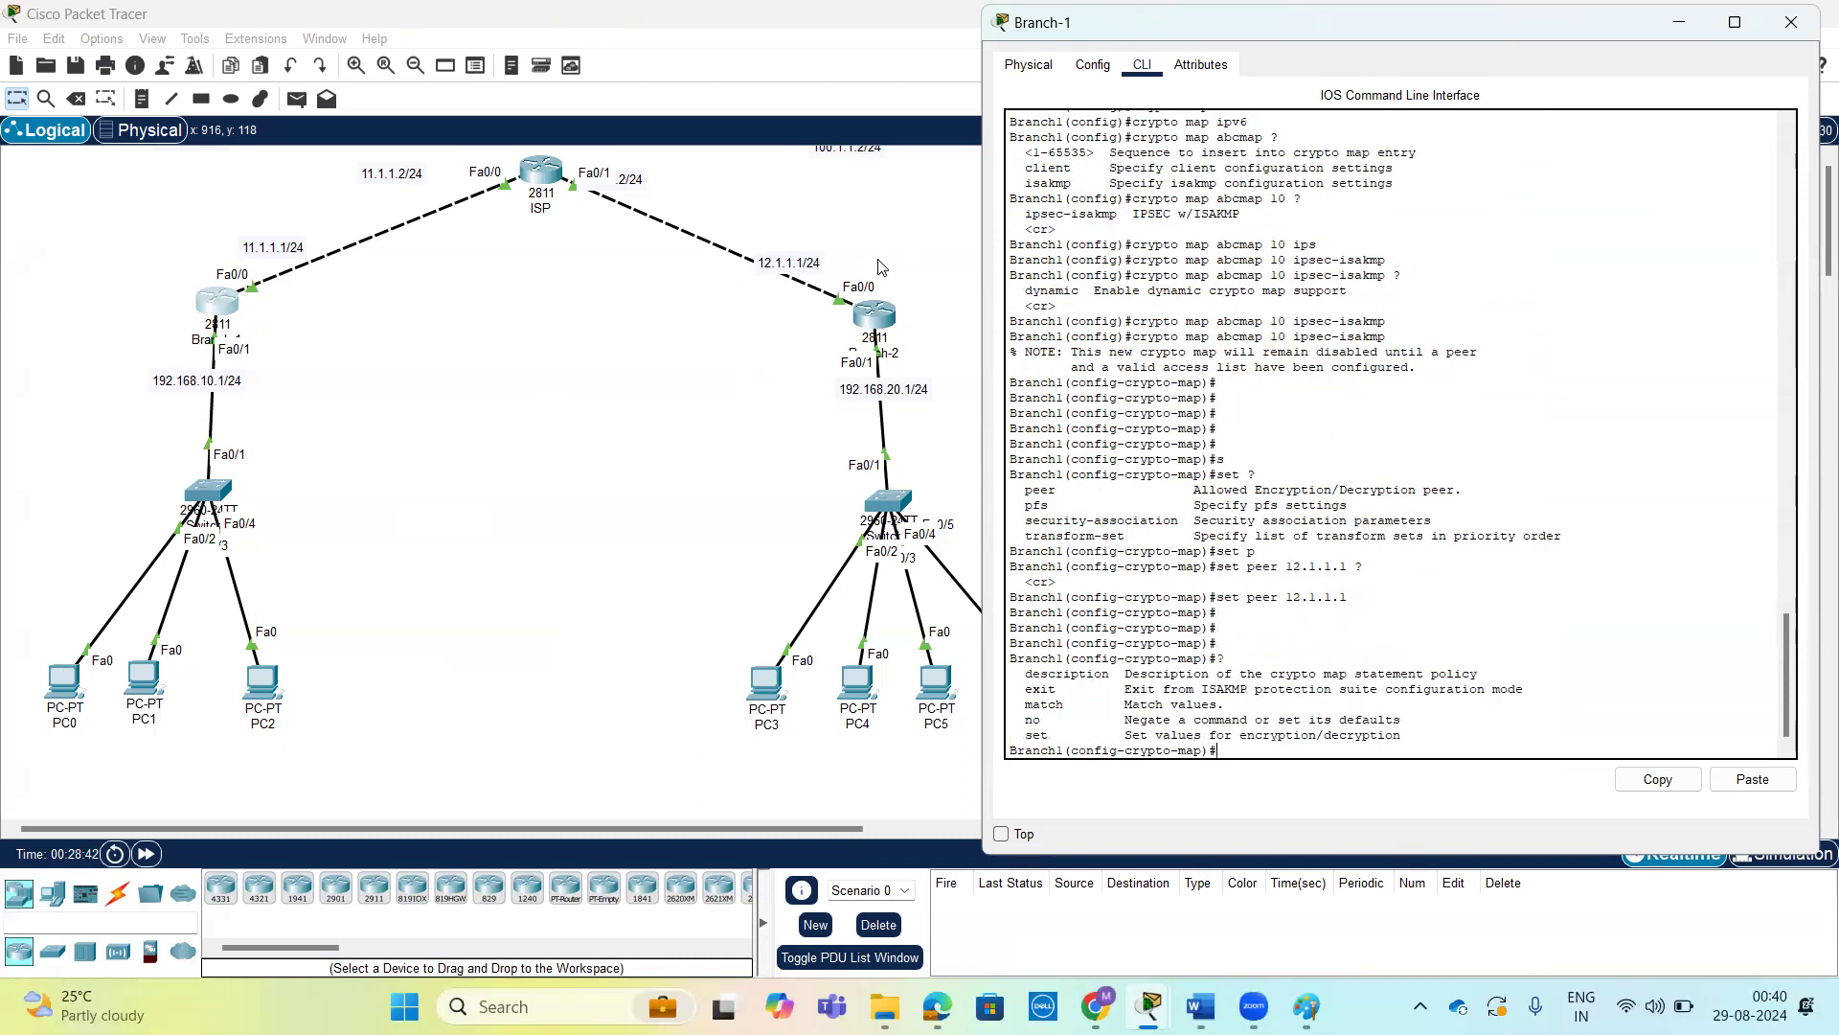
type("m")
key("Tab")
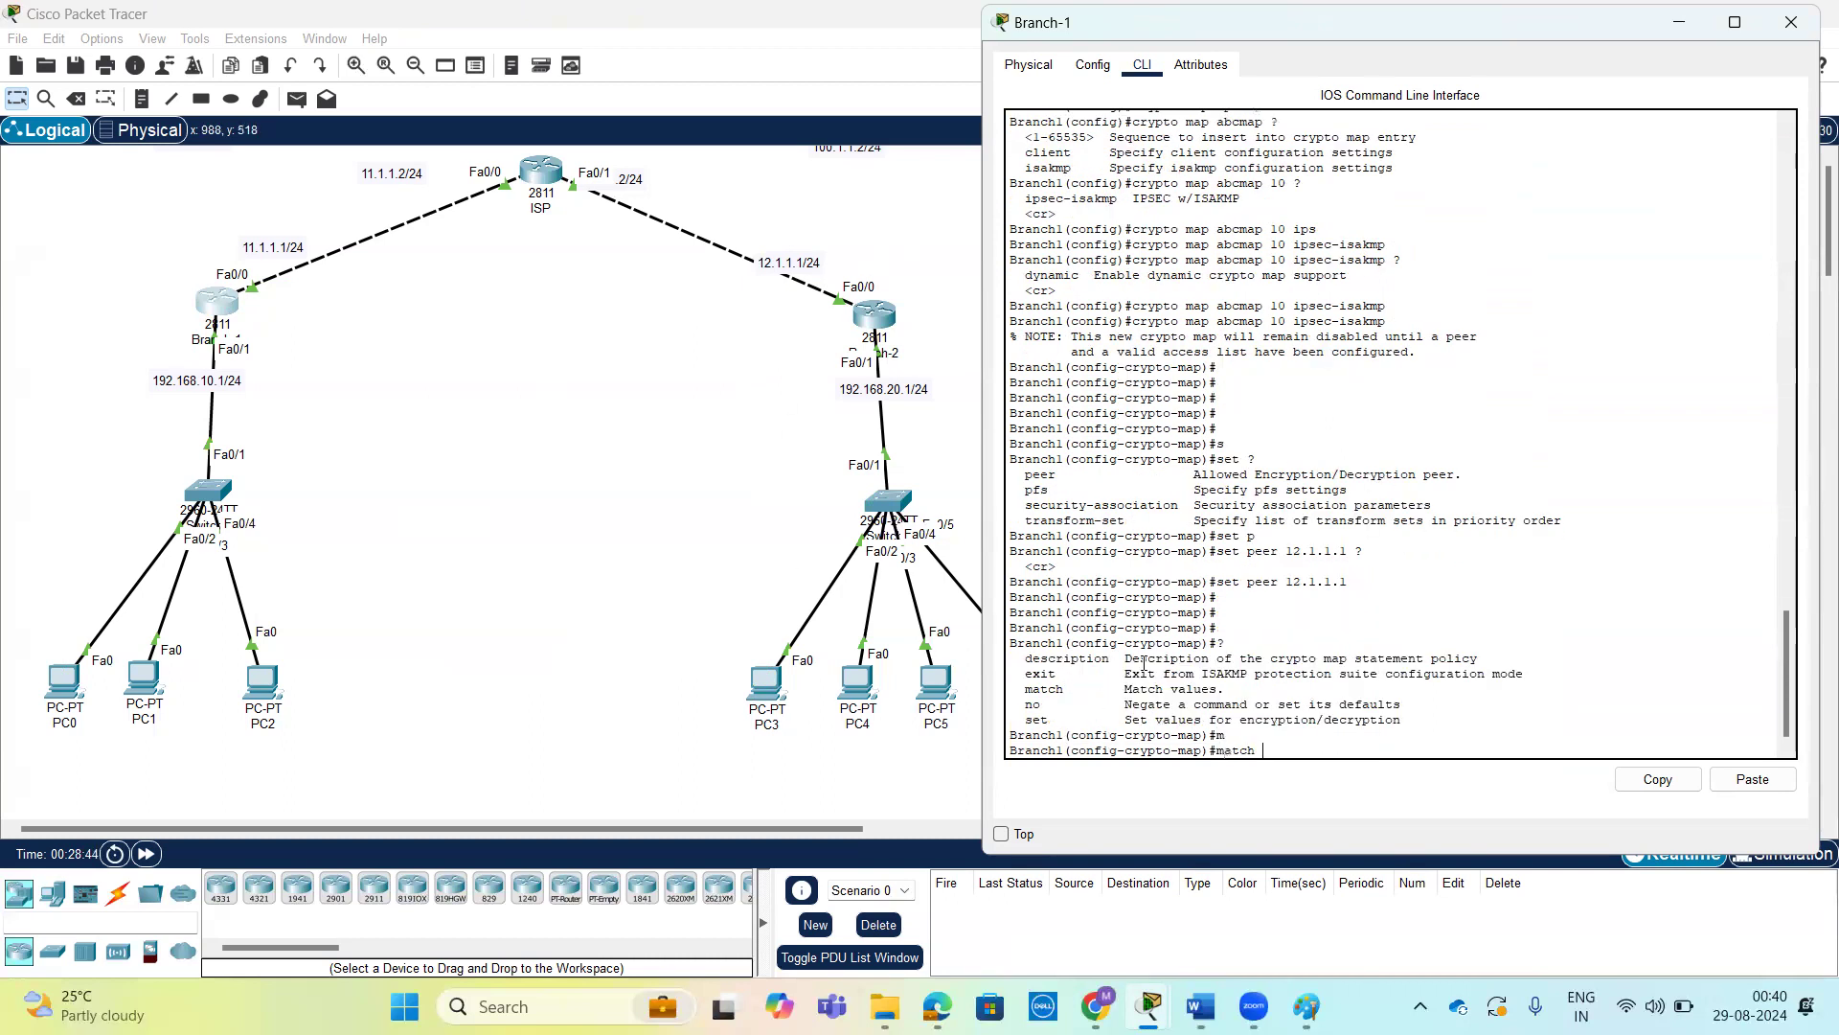
type("?ad")
key("Tab")
type("?")
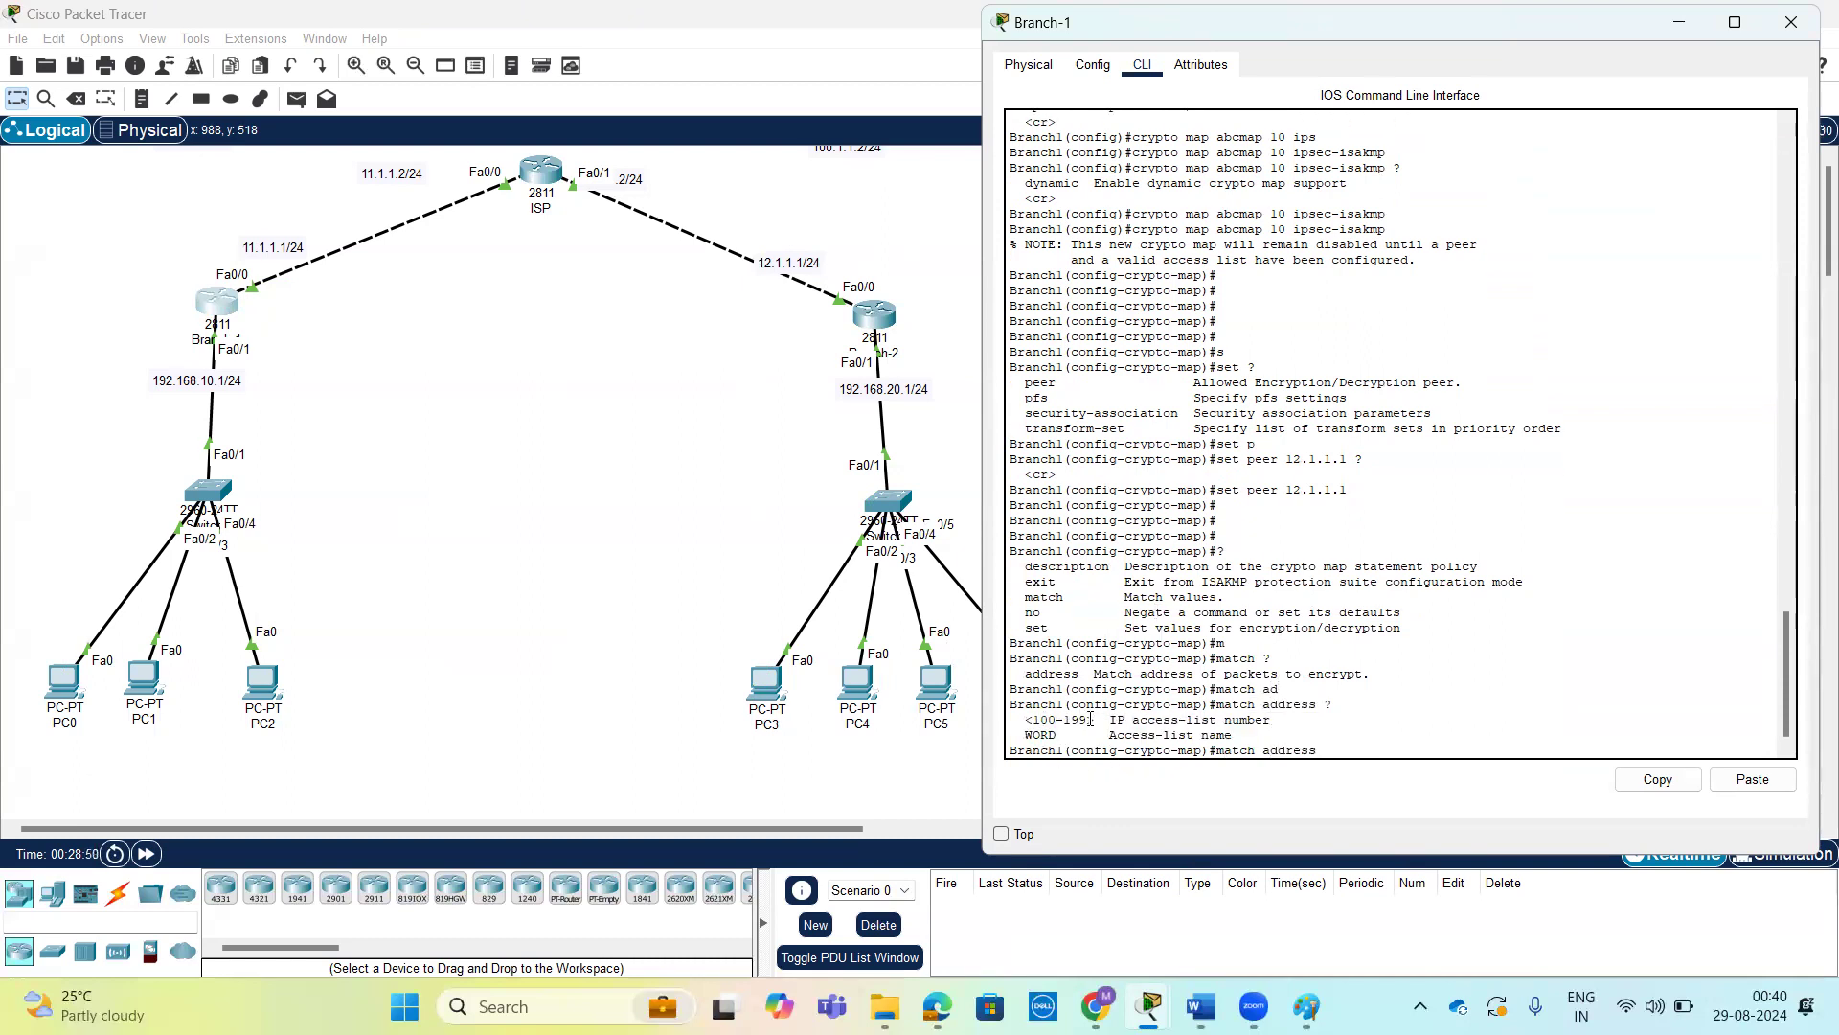
Complete the command with access-list number 100 so Branch-1's crypto map matches address 100.
left_click_drag(1132, 719, 1278, 718)
left_click(1389, 752)
key("Tab")
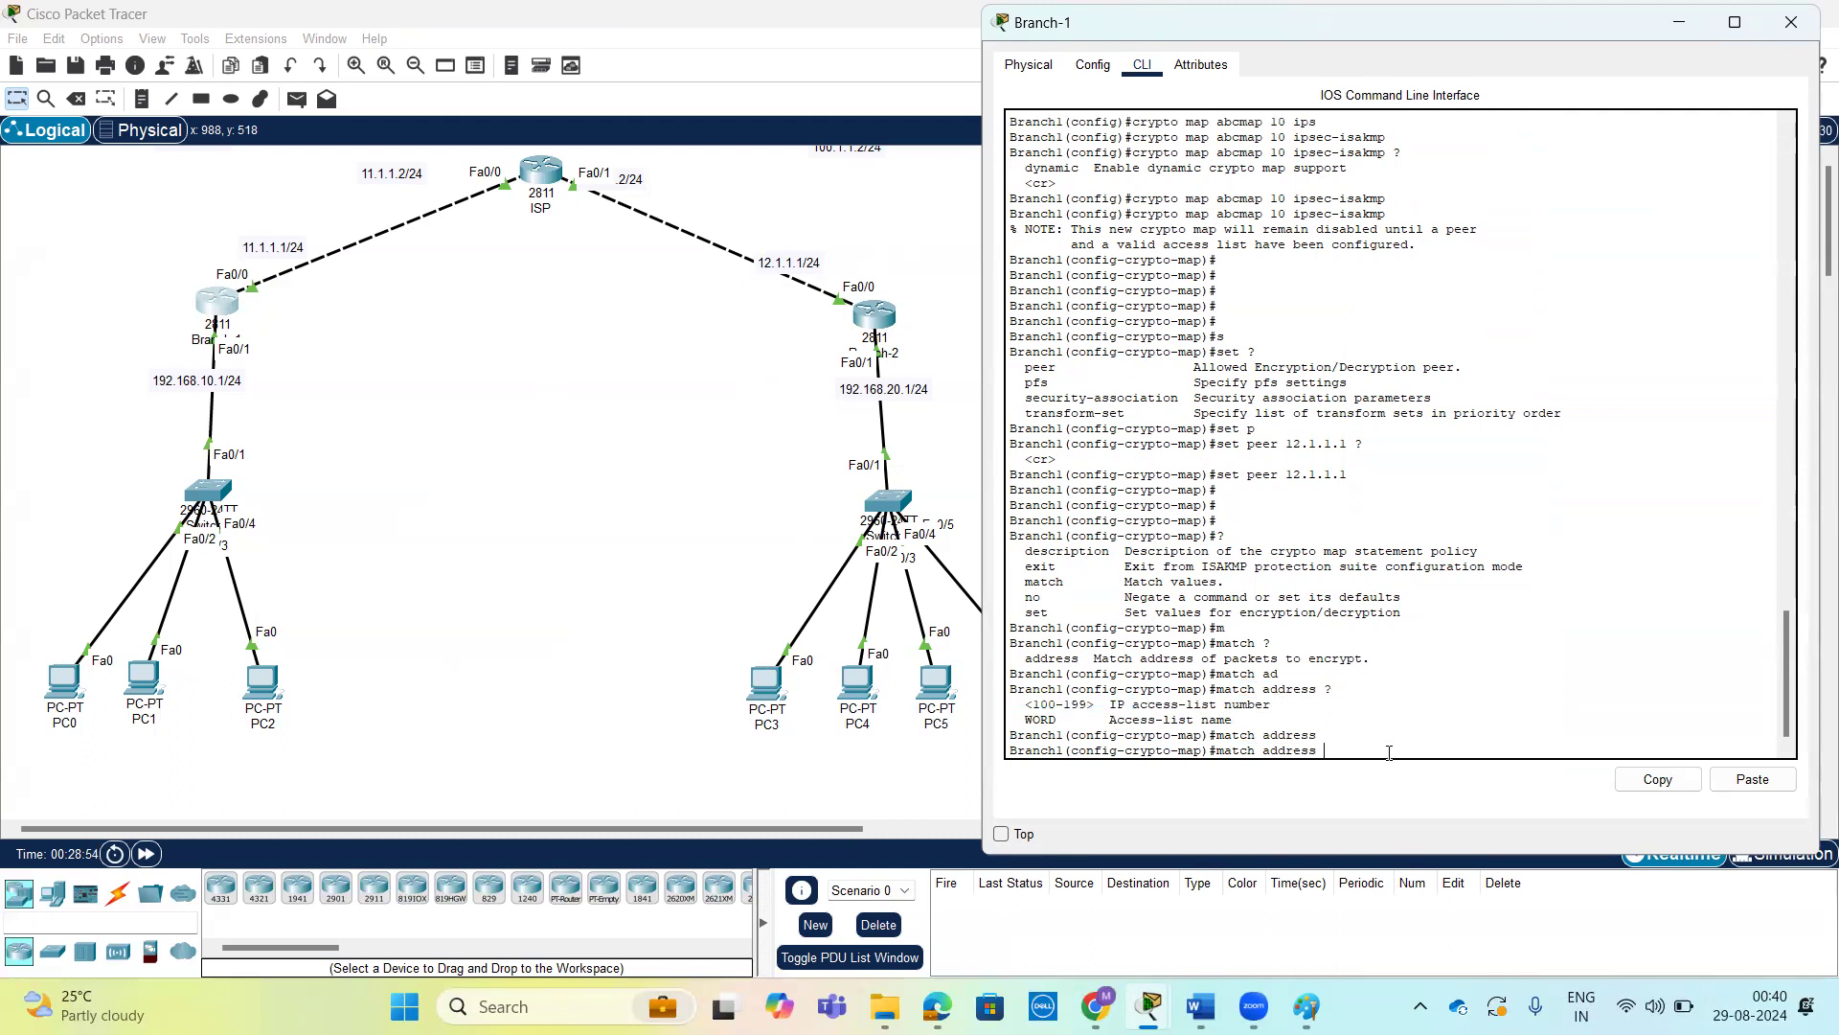
type("100 ?")
key("Return")
key("Return")
key("Return")
key("Return")
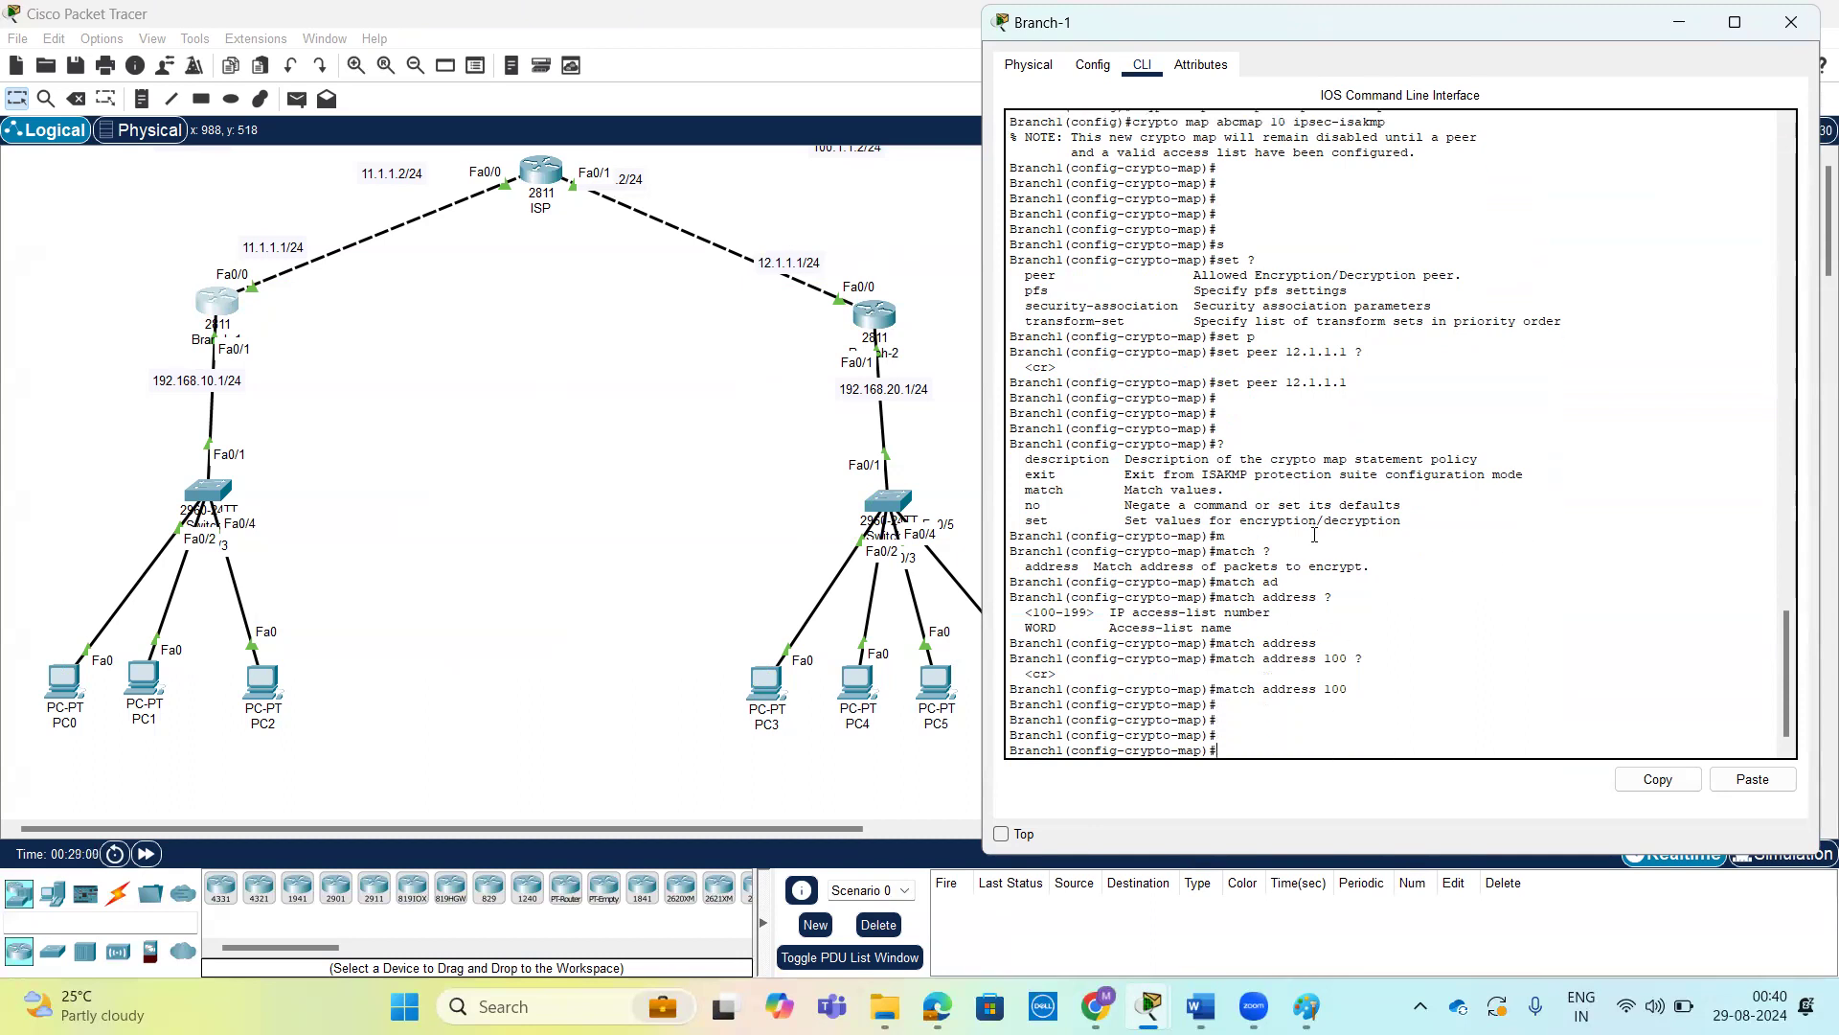
type("?")
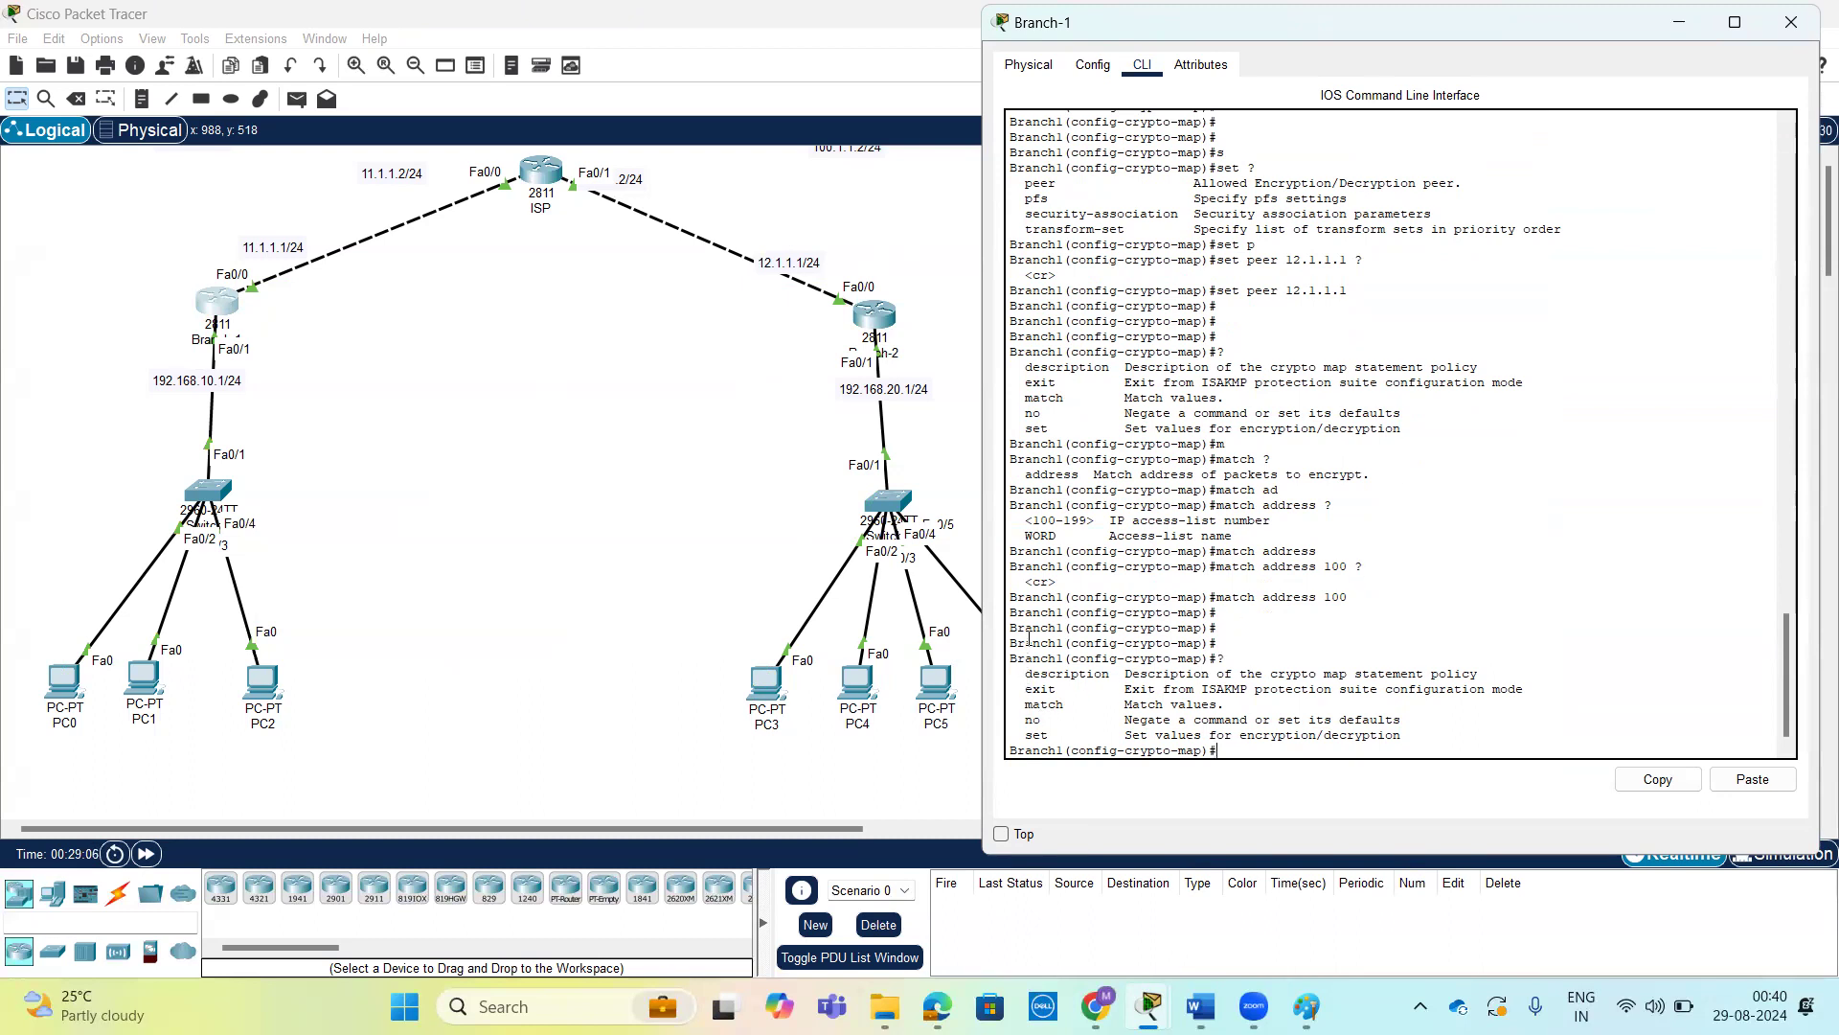
Prepare a set transform-set command in Branch-1's crypto map, reviewing the options of the mode and of set.
type("set ?")
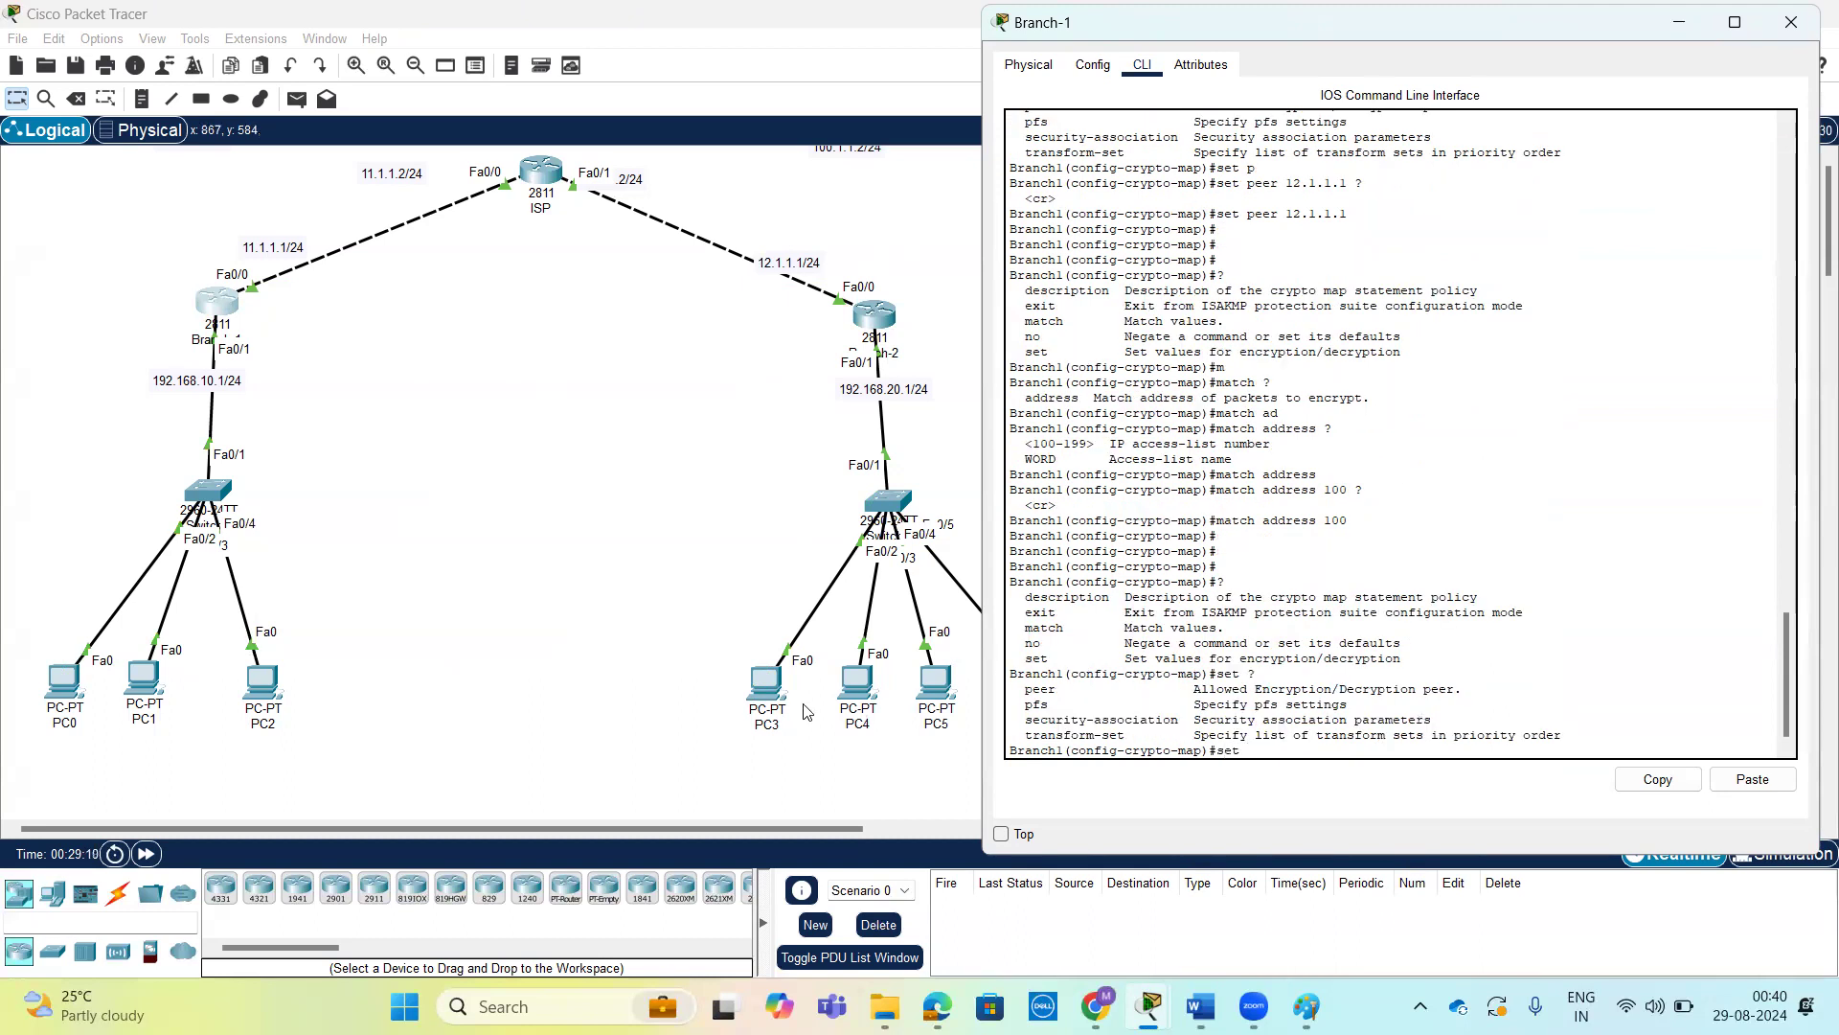
type("tr")
key("Tab")
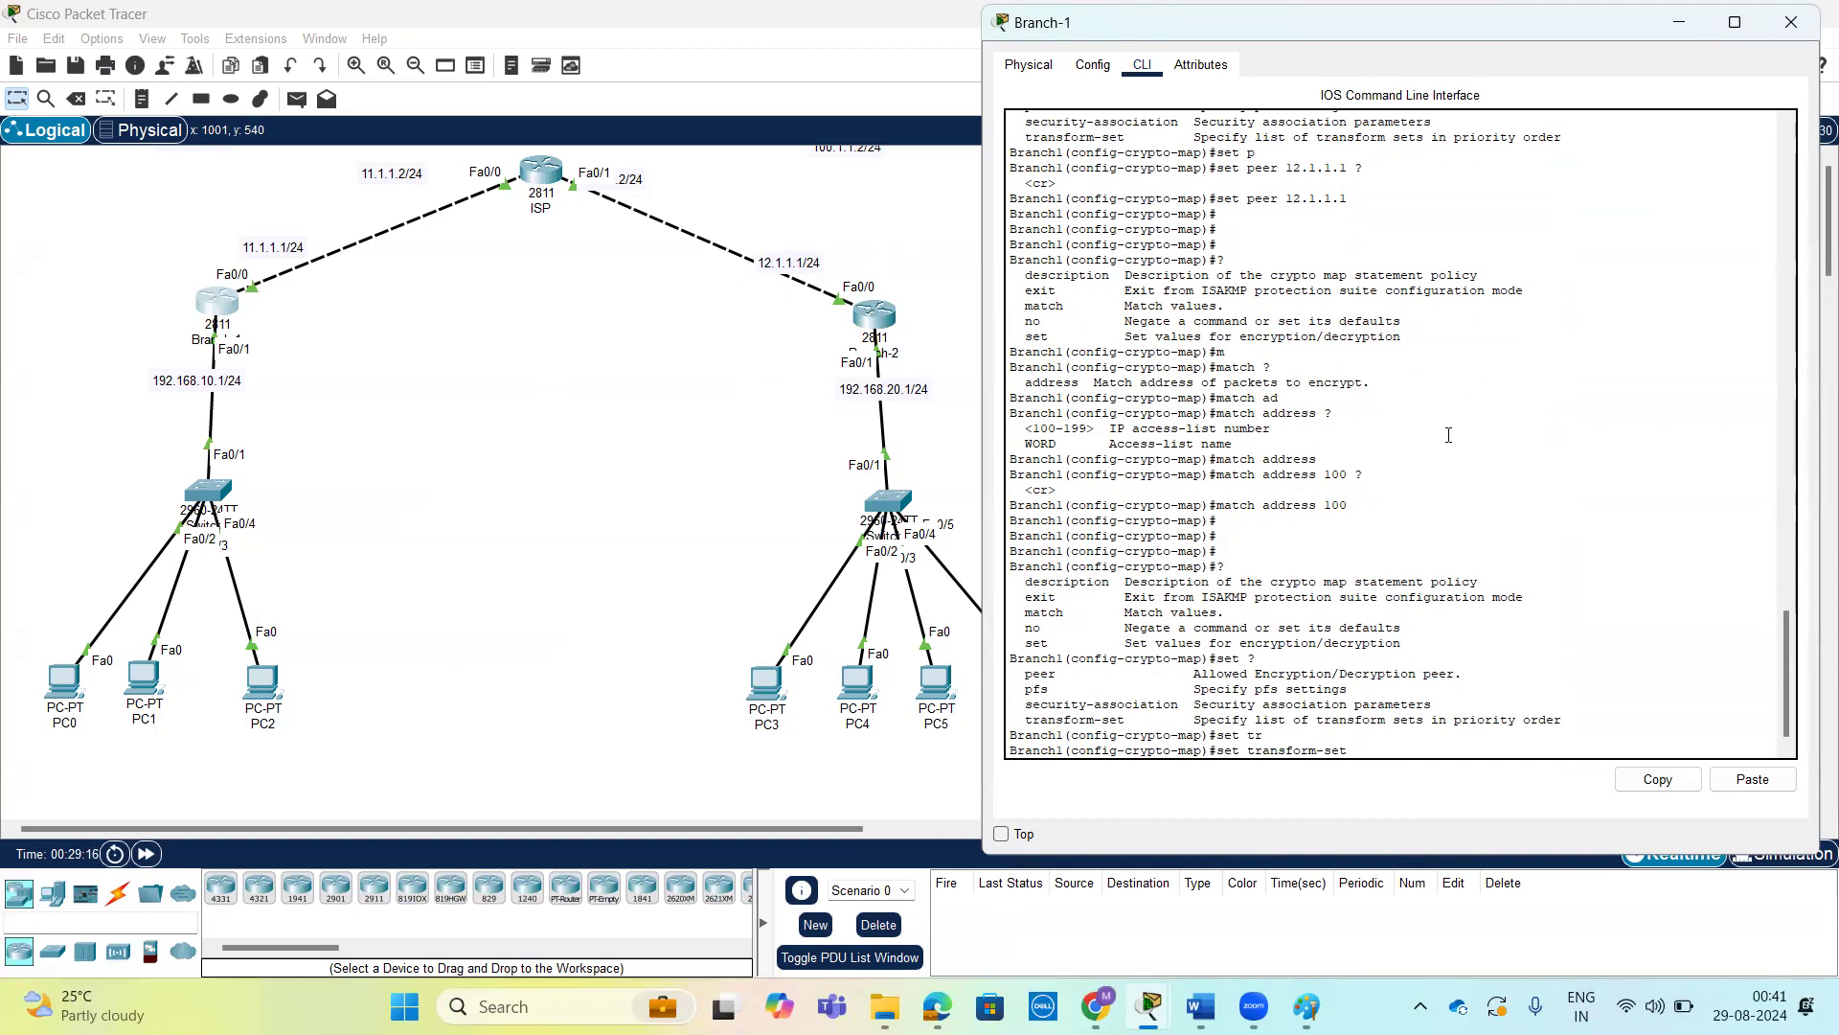
Look up the transform set's name in Branch-1's earlier commands and assign transform set abc to the crypto map.
scroll(1449, 435, "up", 9)
scroll(1340, 378, "up", 8)
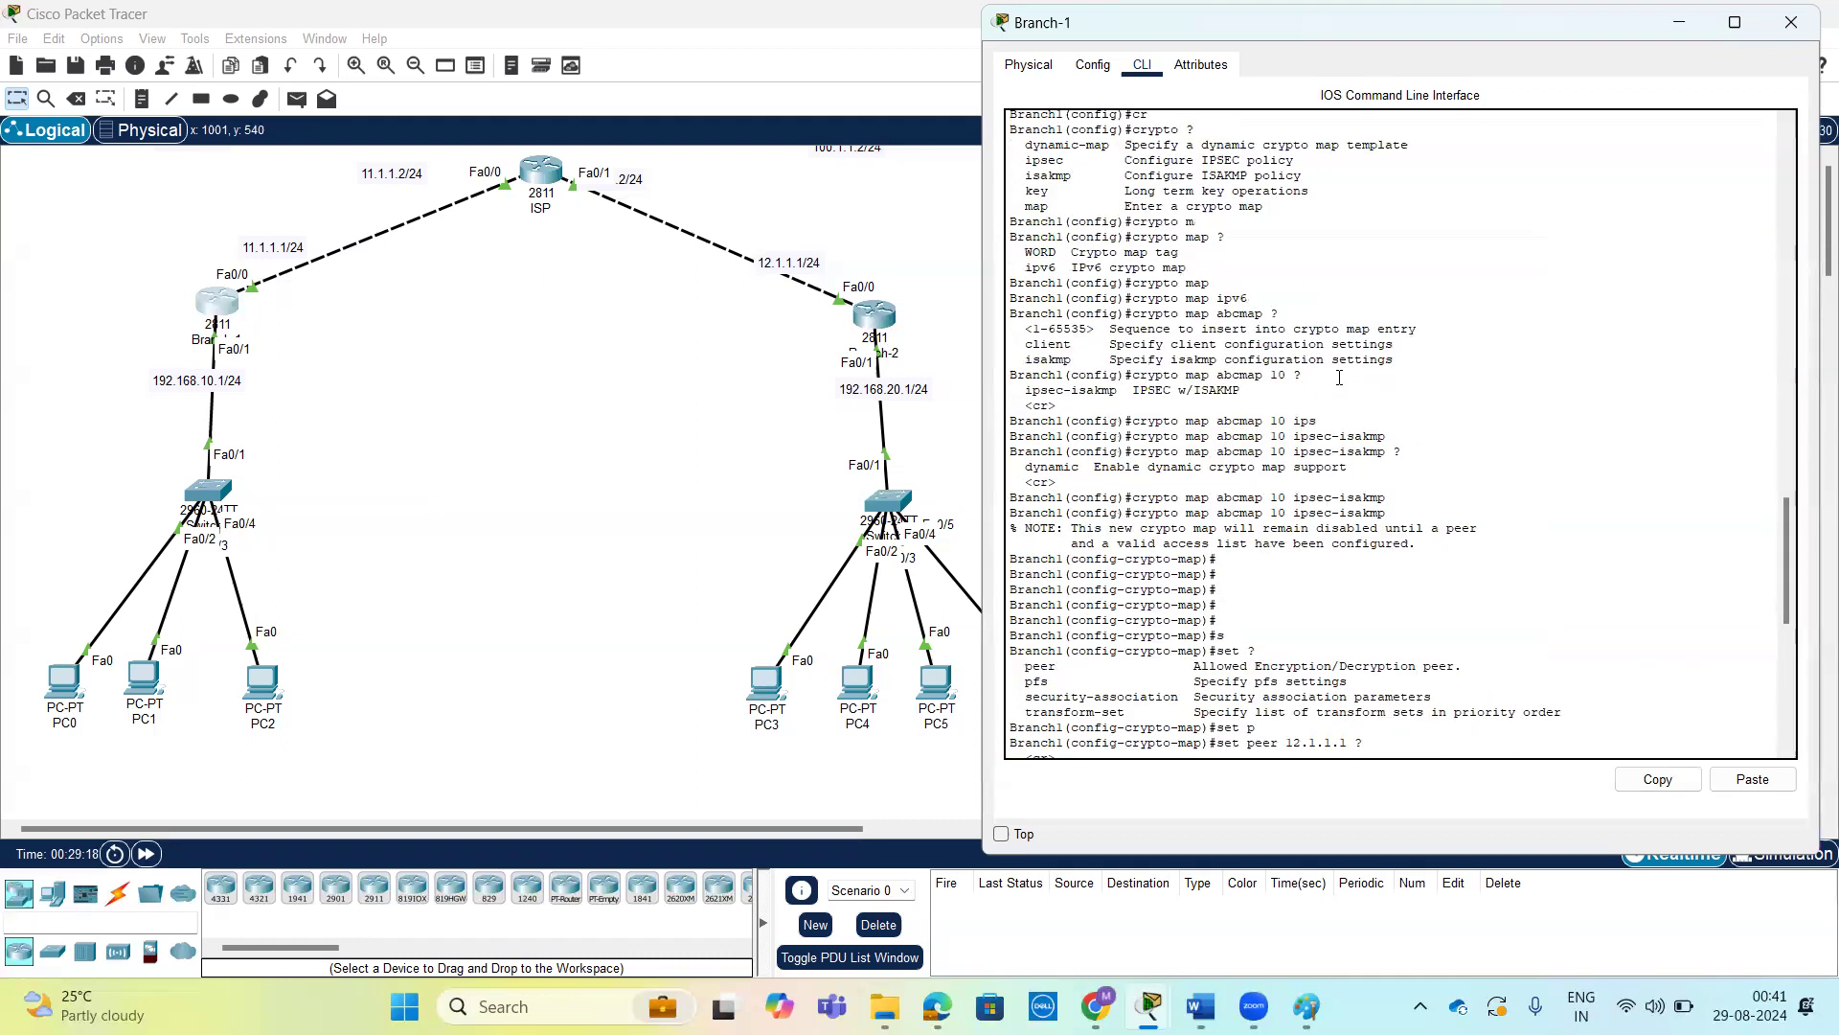
scroll(1339, 379, "up", 3)
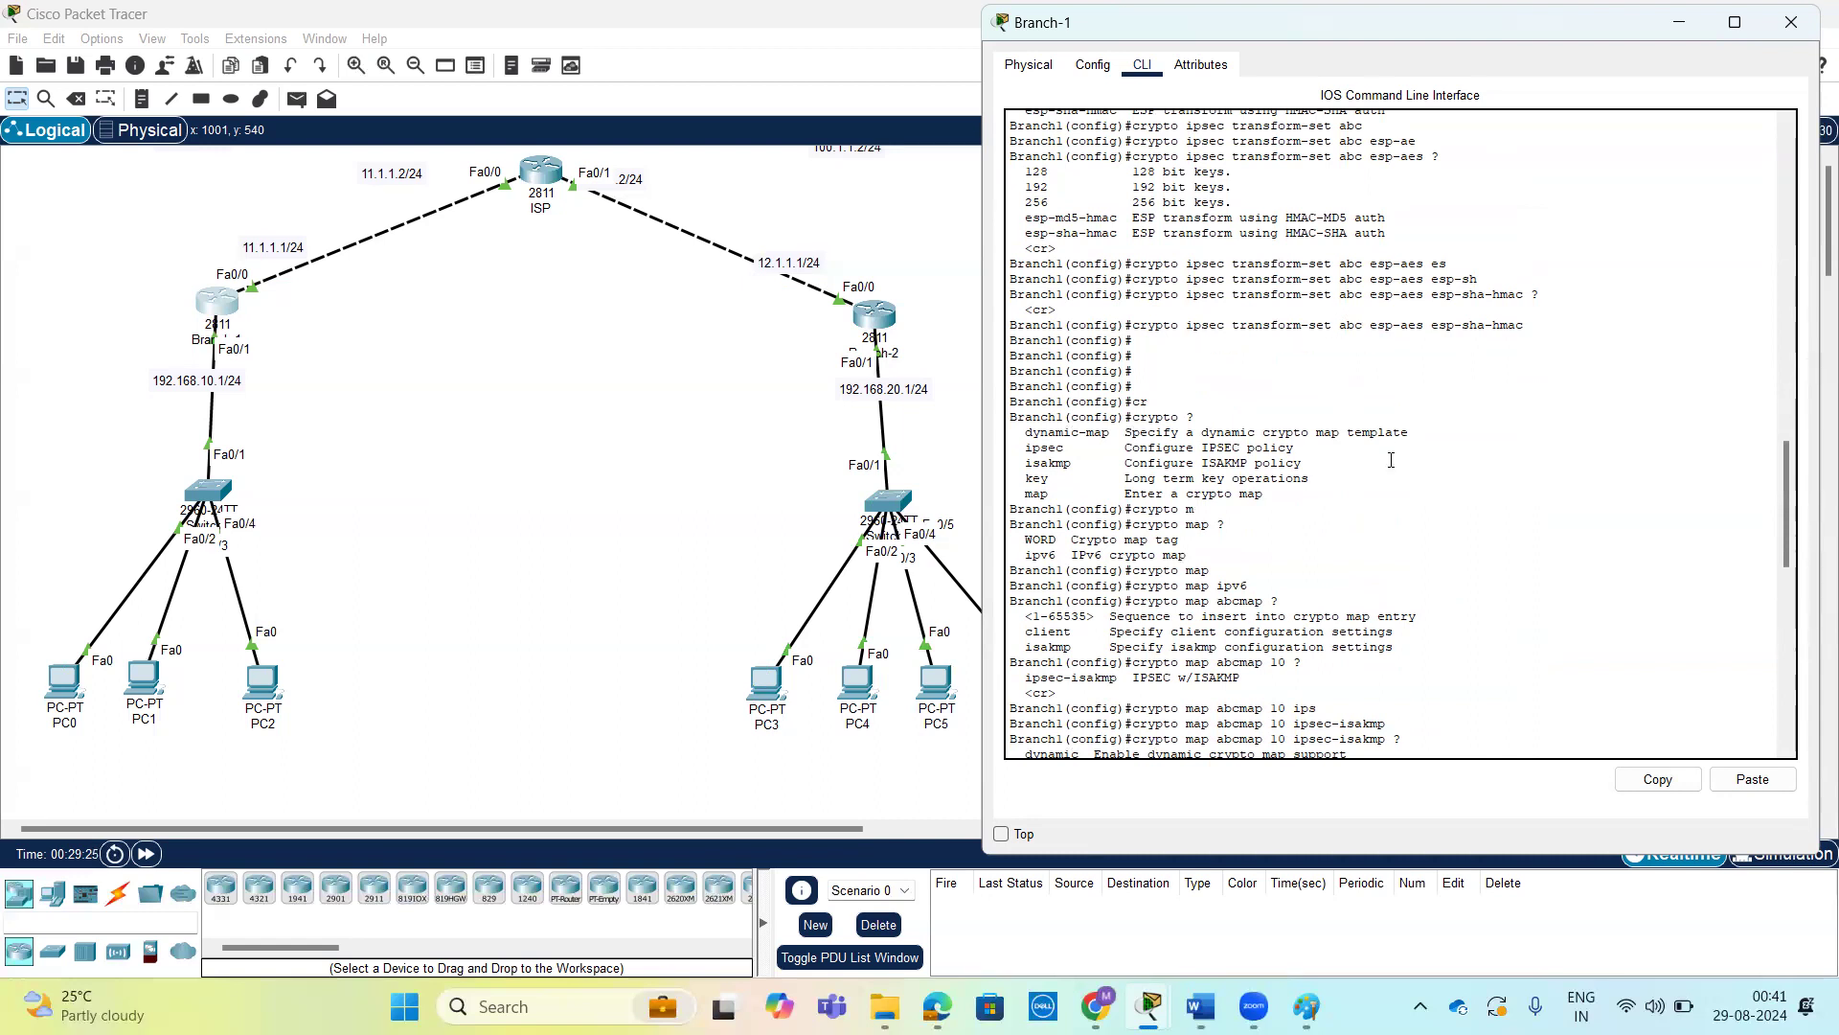
scroll(1391, 460, "down", 20)
type("a")
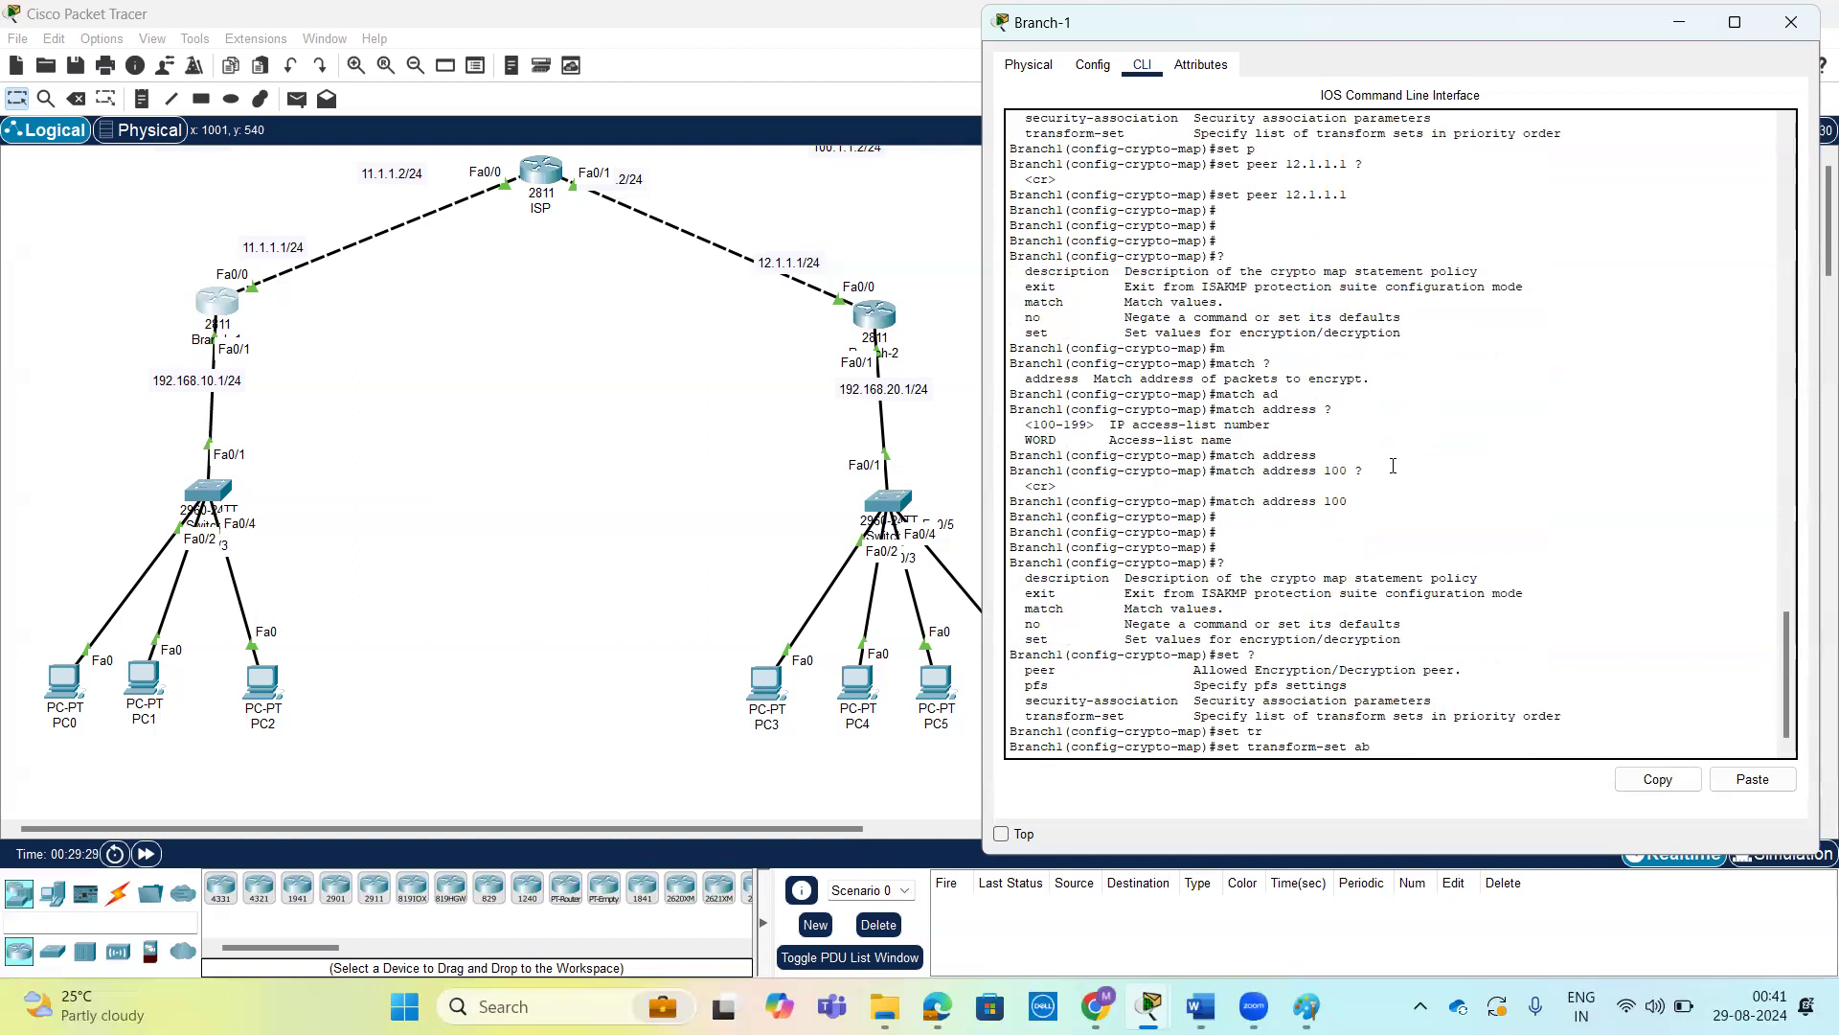
type("bc ?")
key("Return")
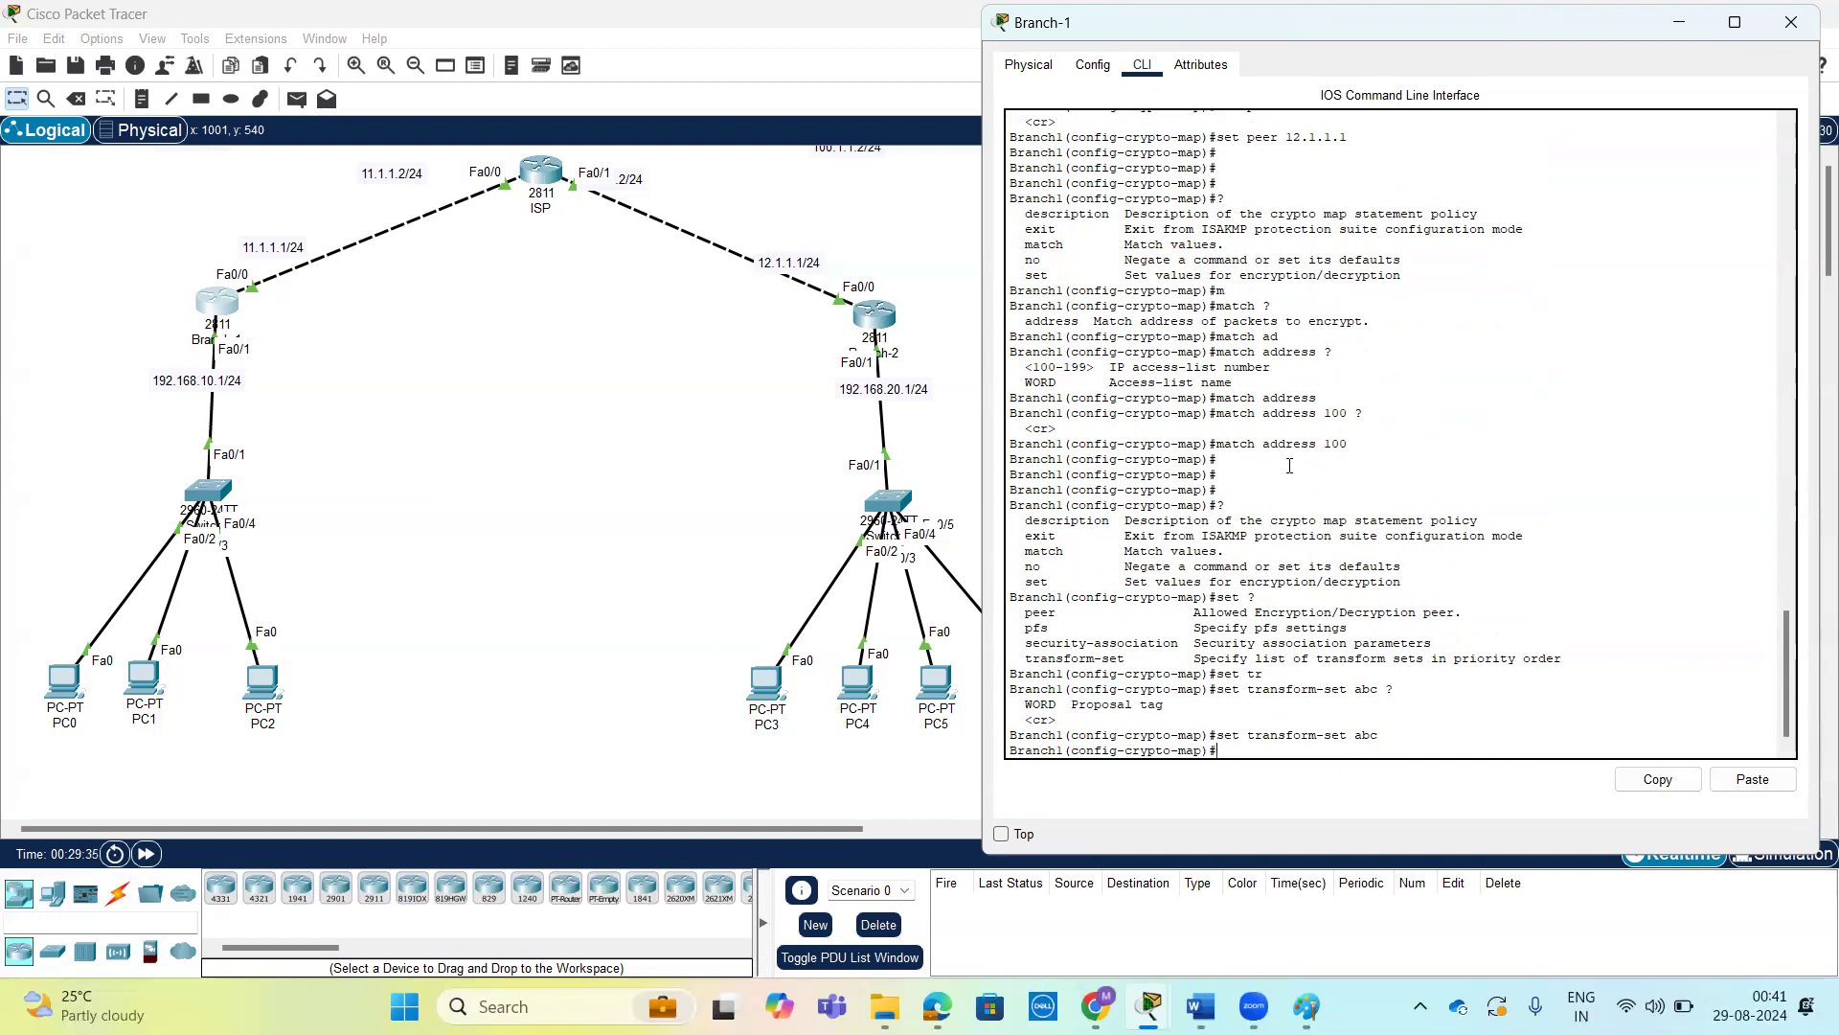
Switch to Branch-2's command line and make its crypto map match address 100.
left_click(886, 321)
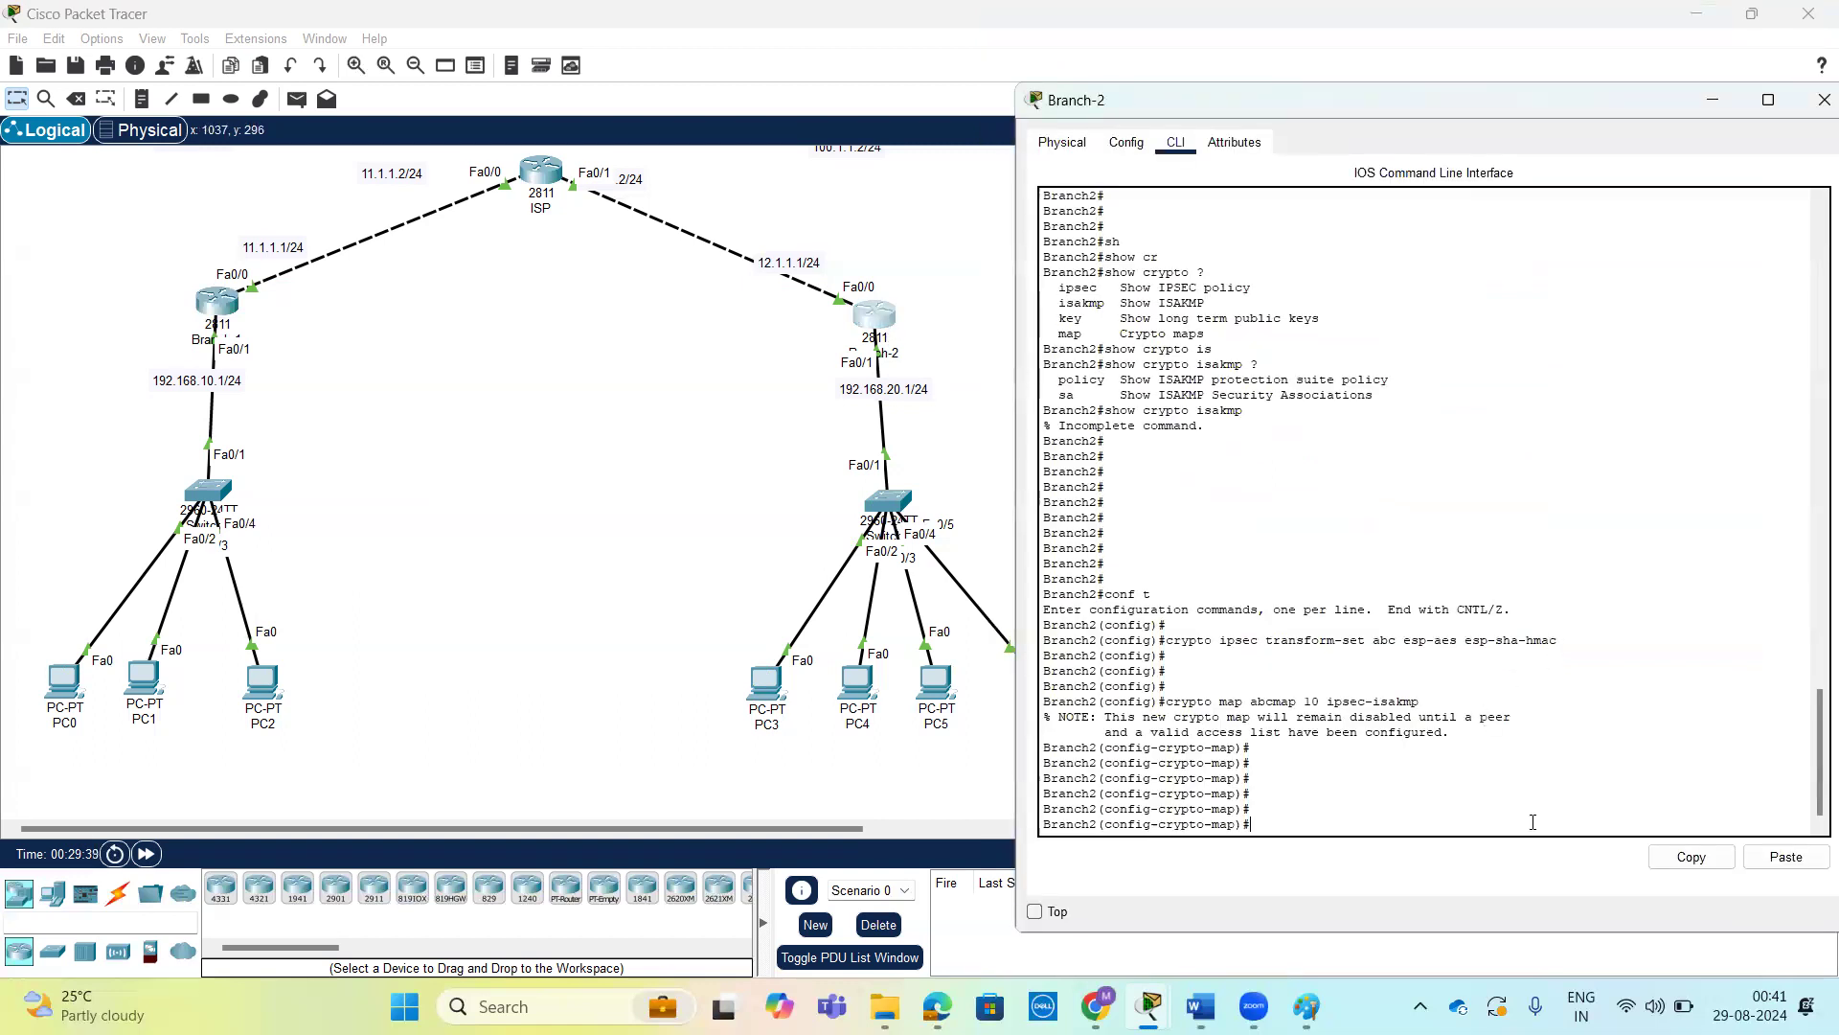
key("Return")
key("Return")
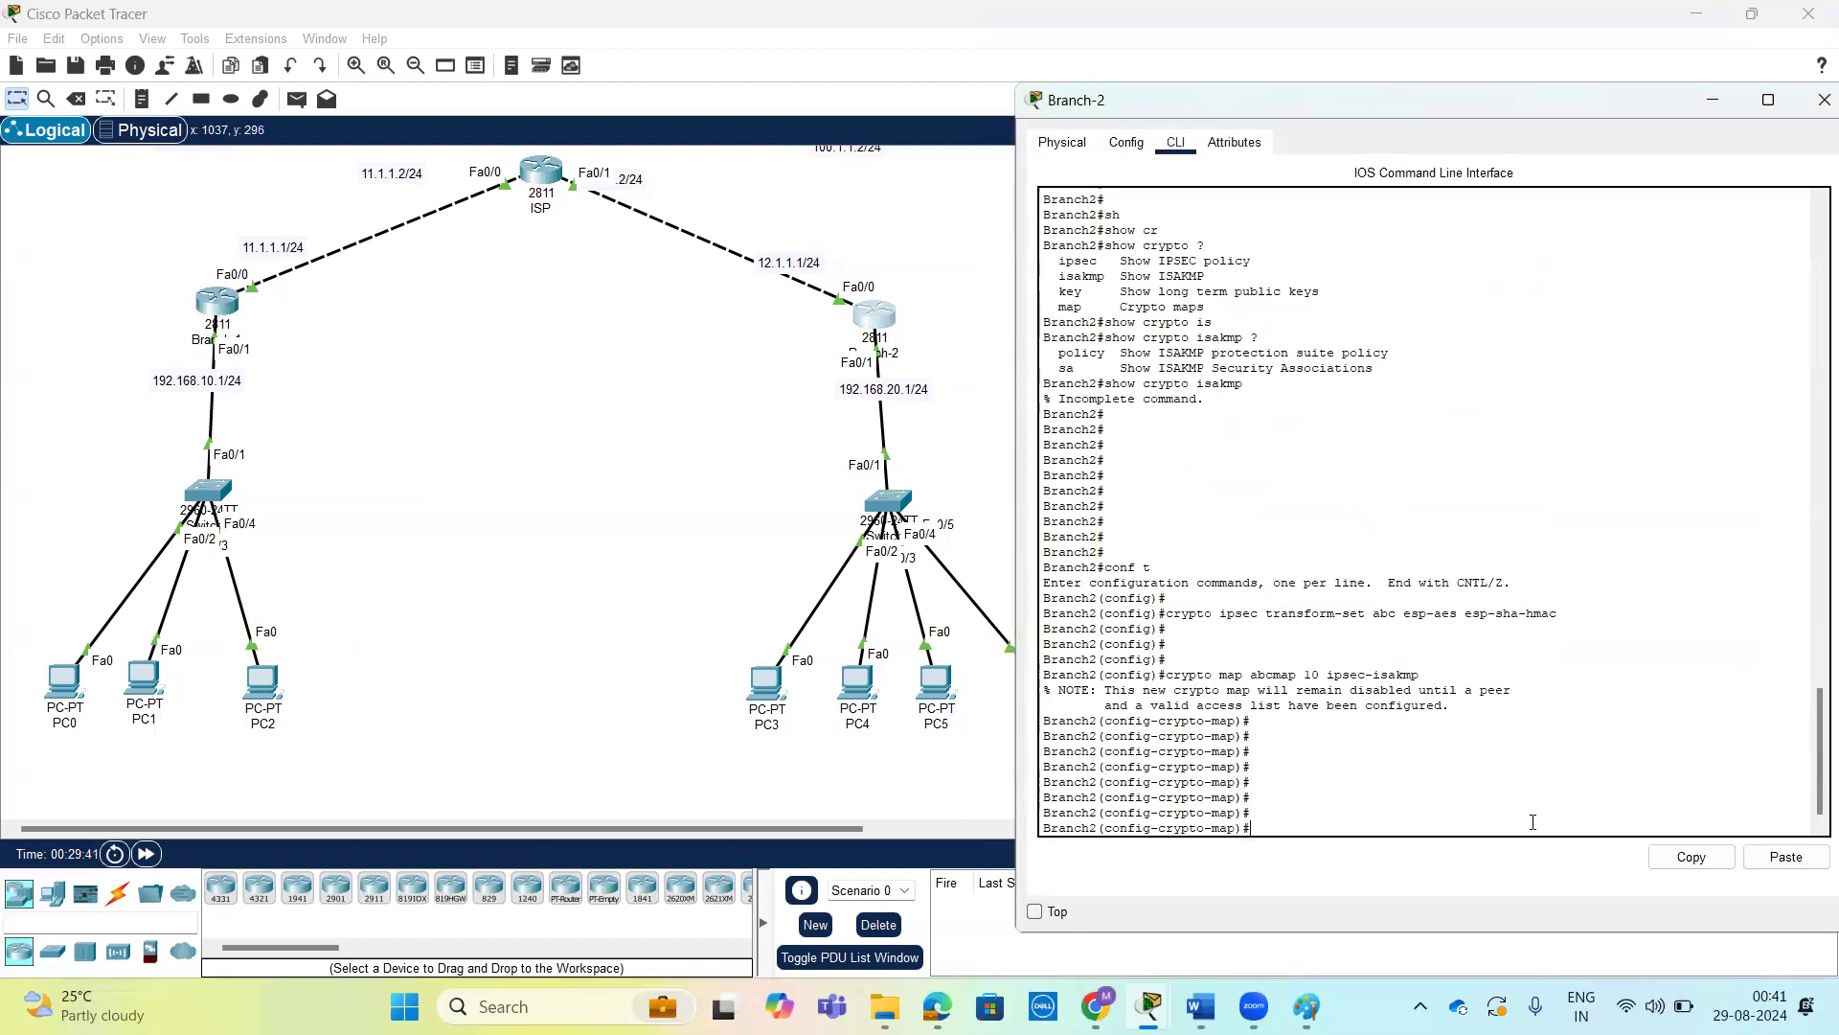
type("m")
key("Tab")
type("a")
key("Tab")
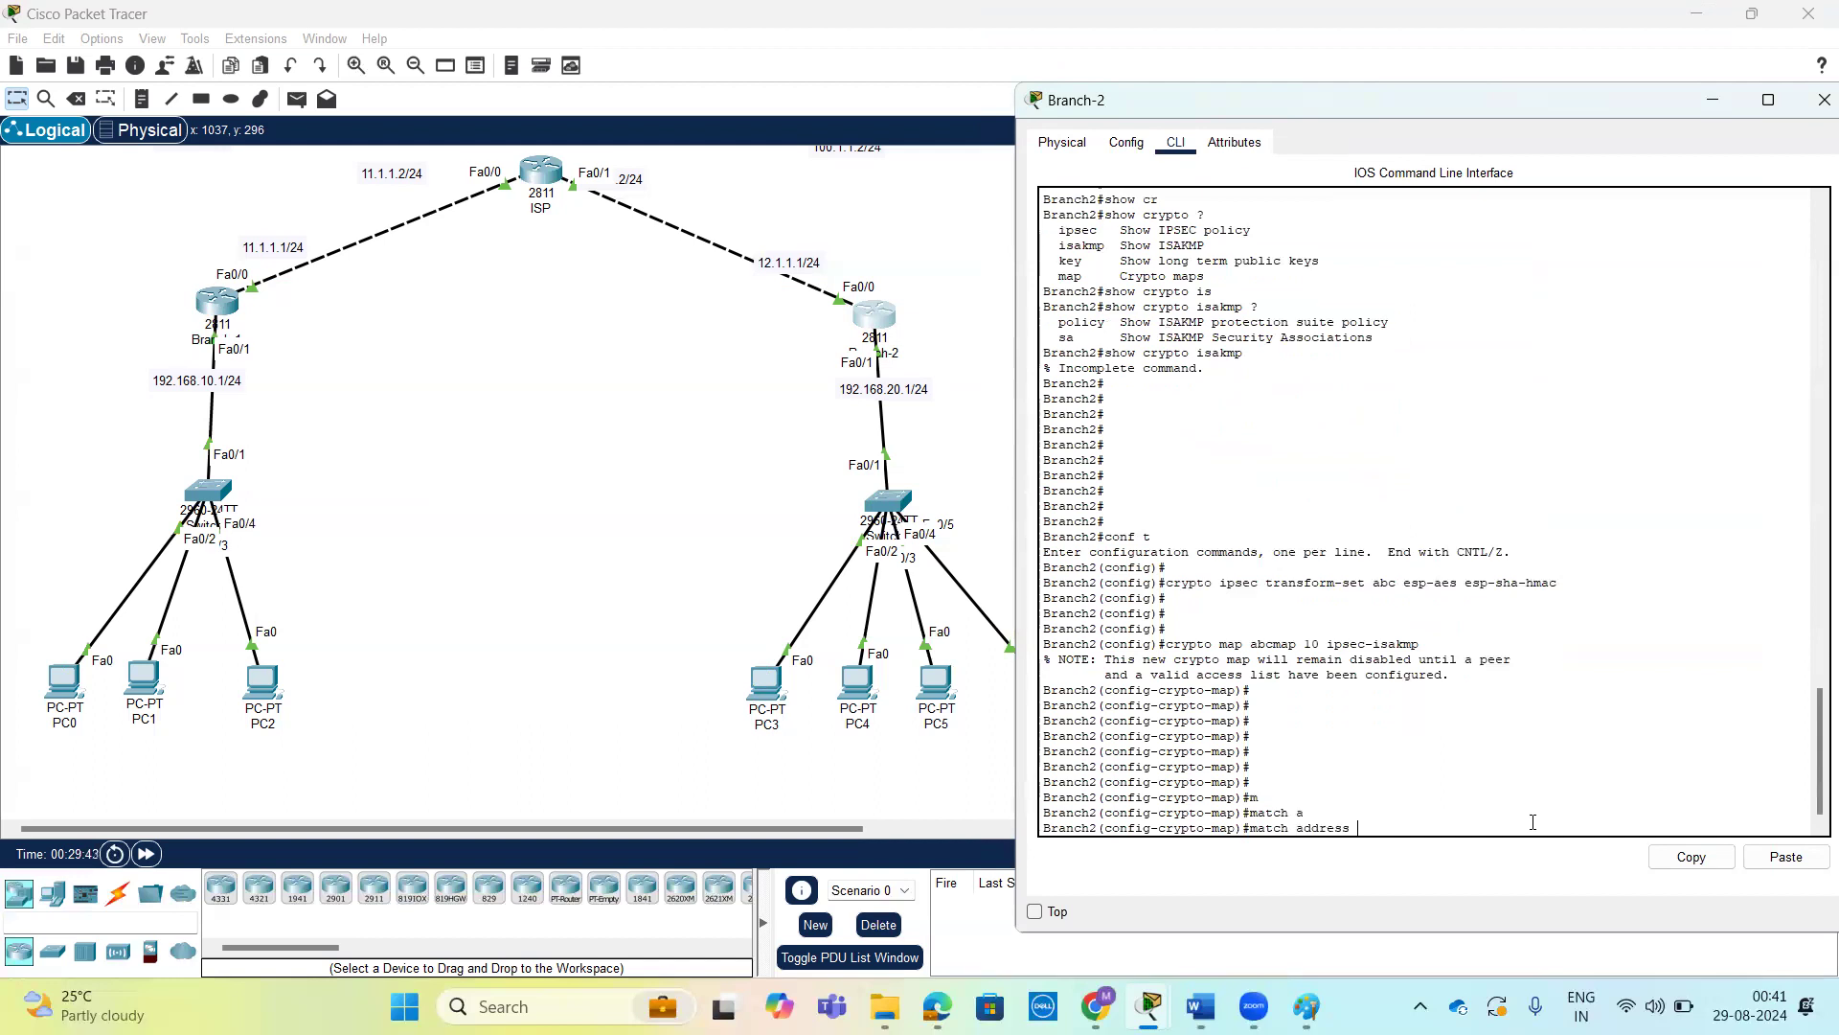
type("?")
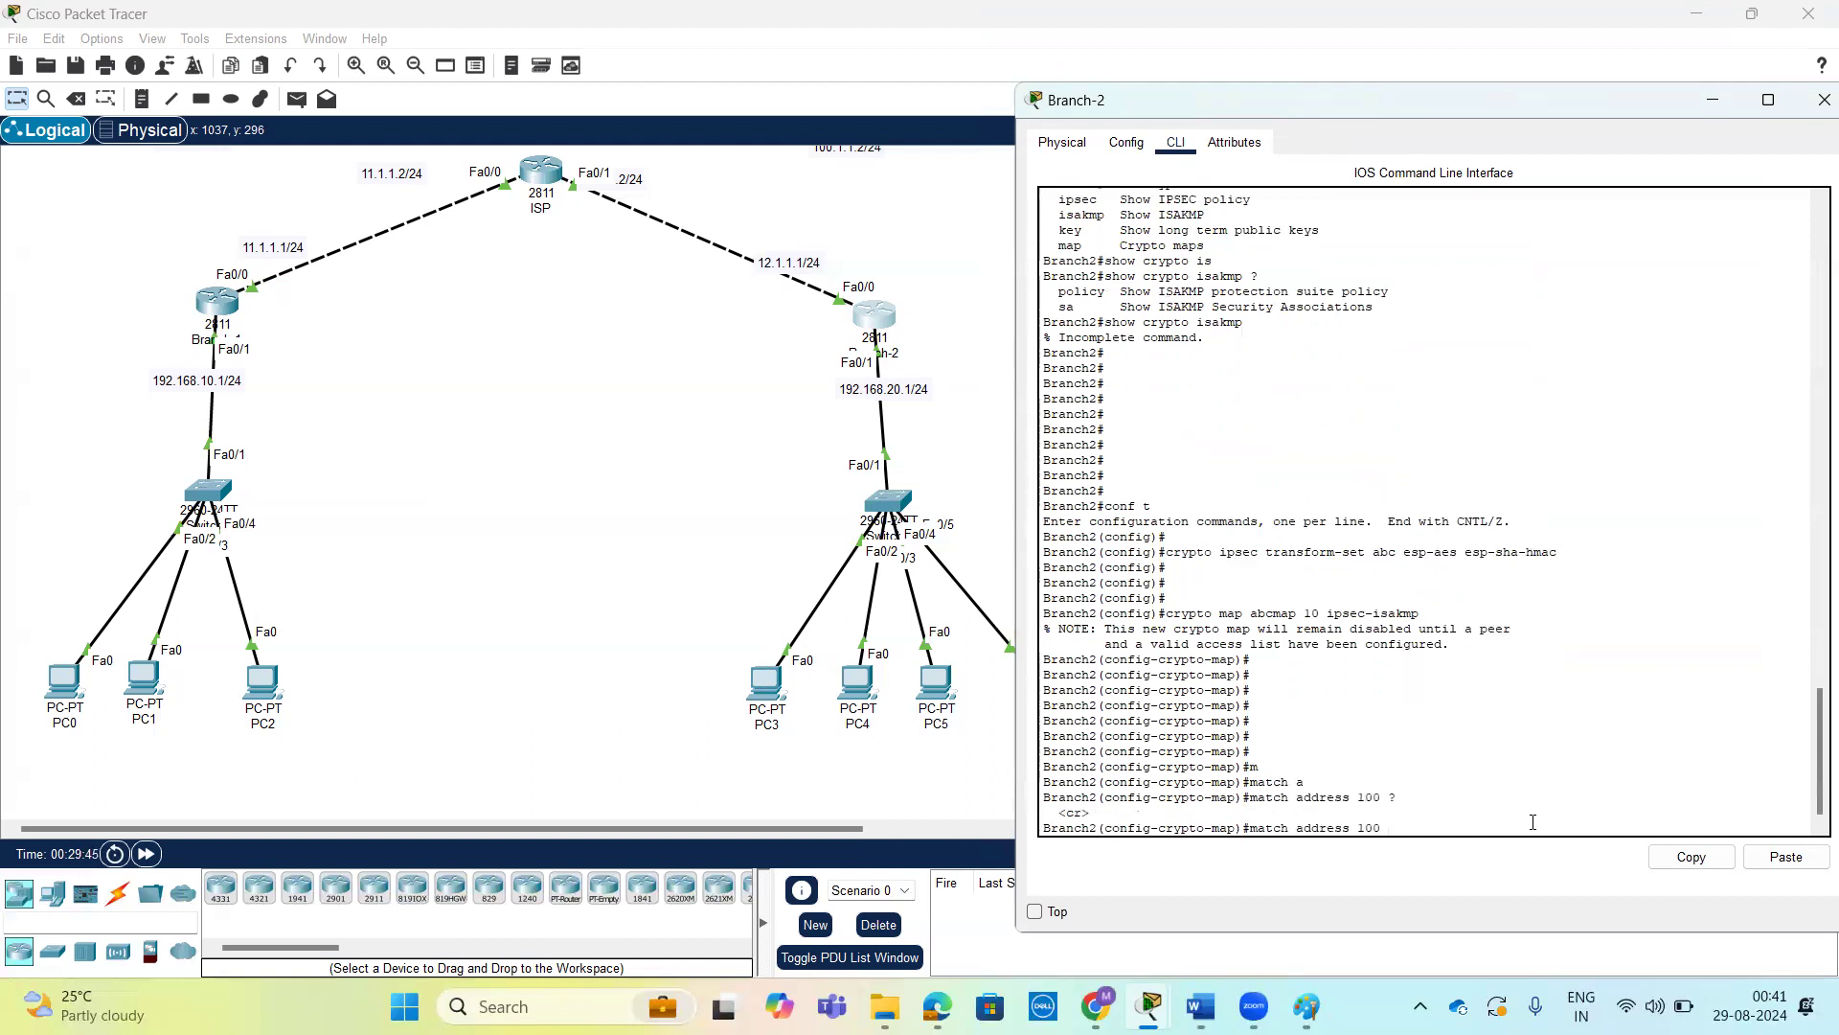
key("Return")
key("Return")
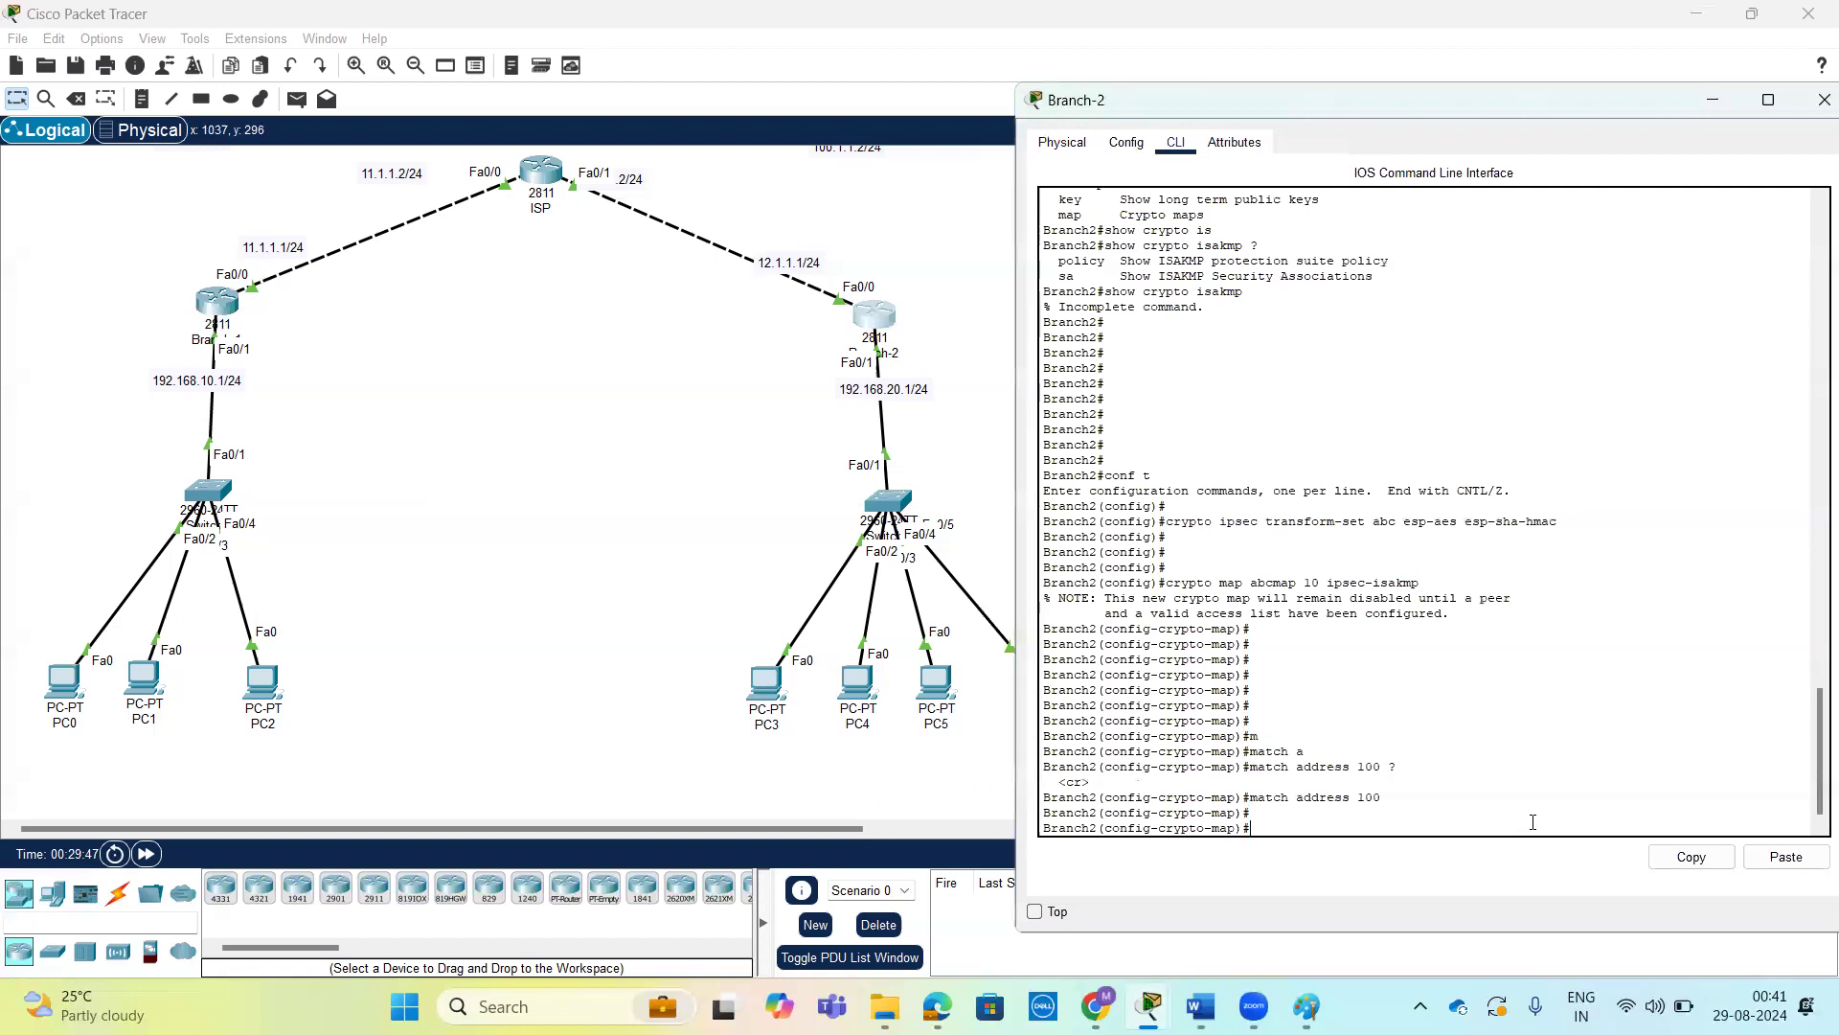
Review the set options in Branch-2's crypto map and set its peer to 11.1.1.1.
type("se")
key("Tab")
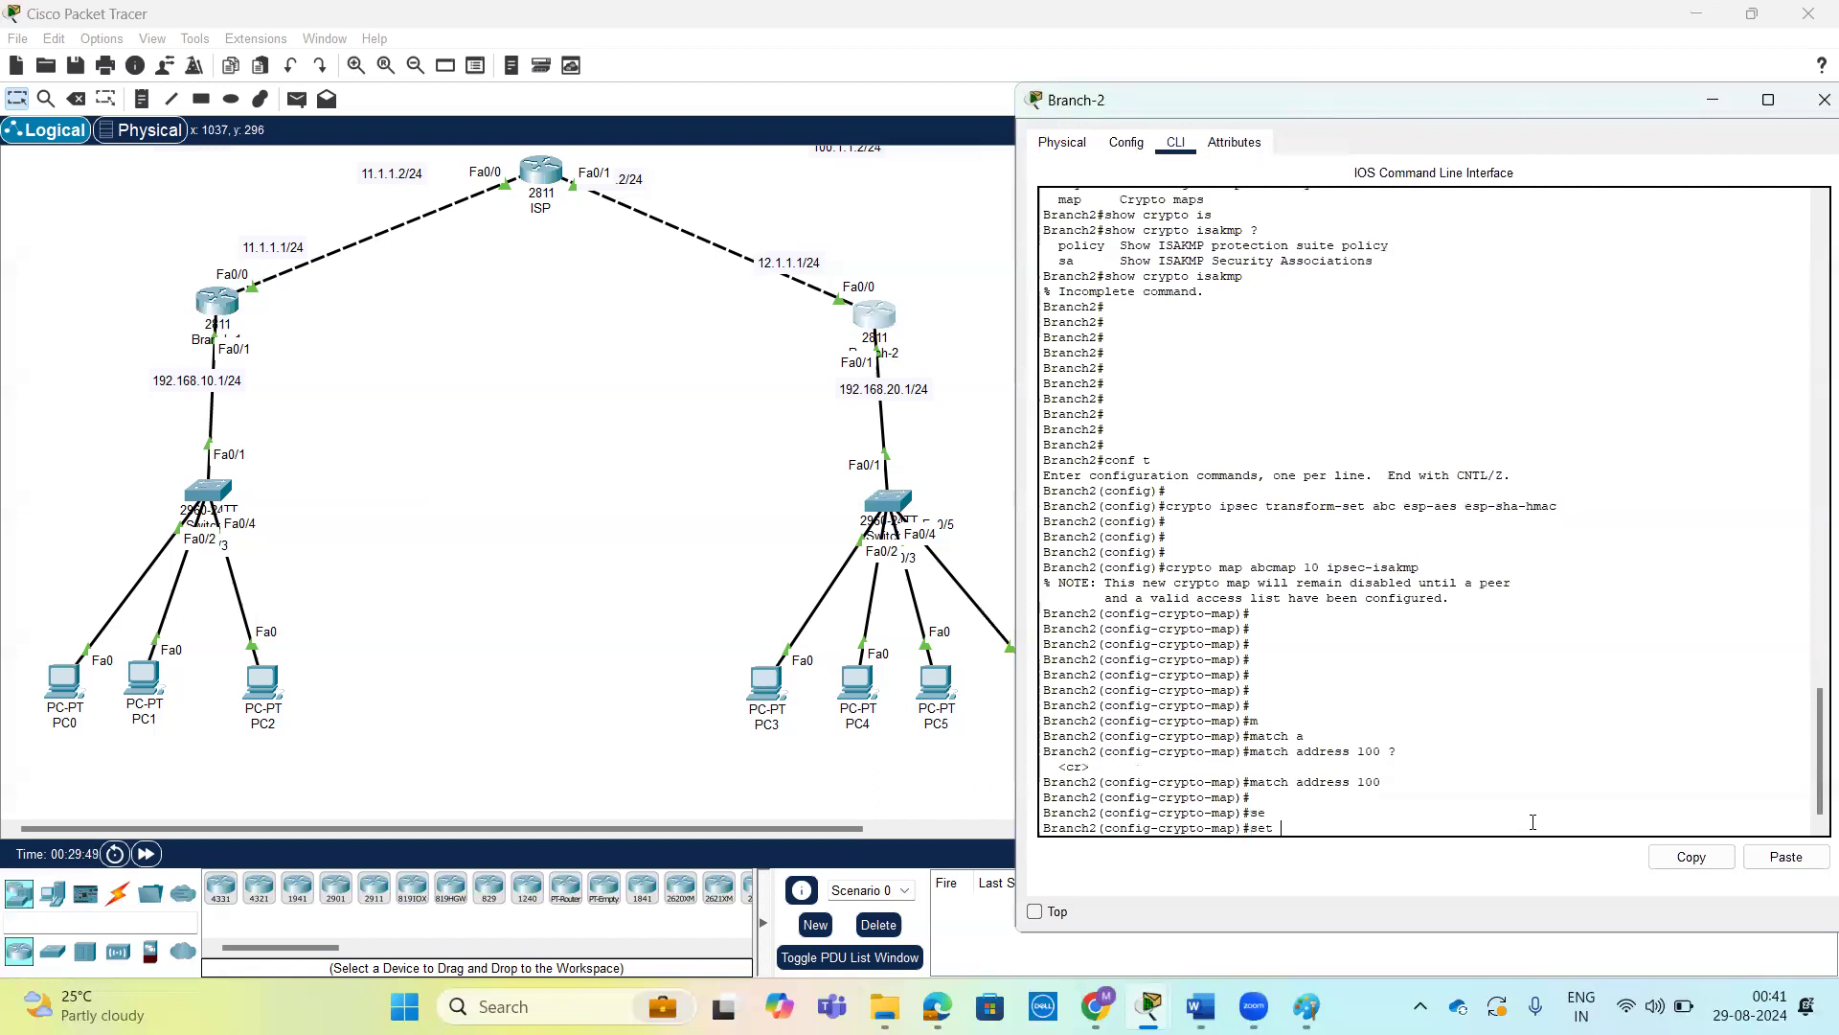
type("?")
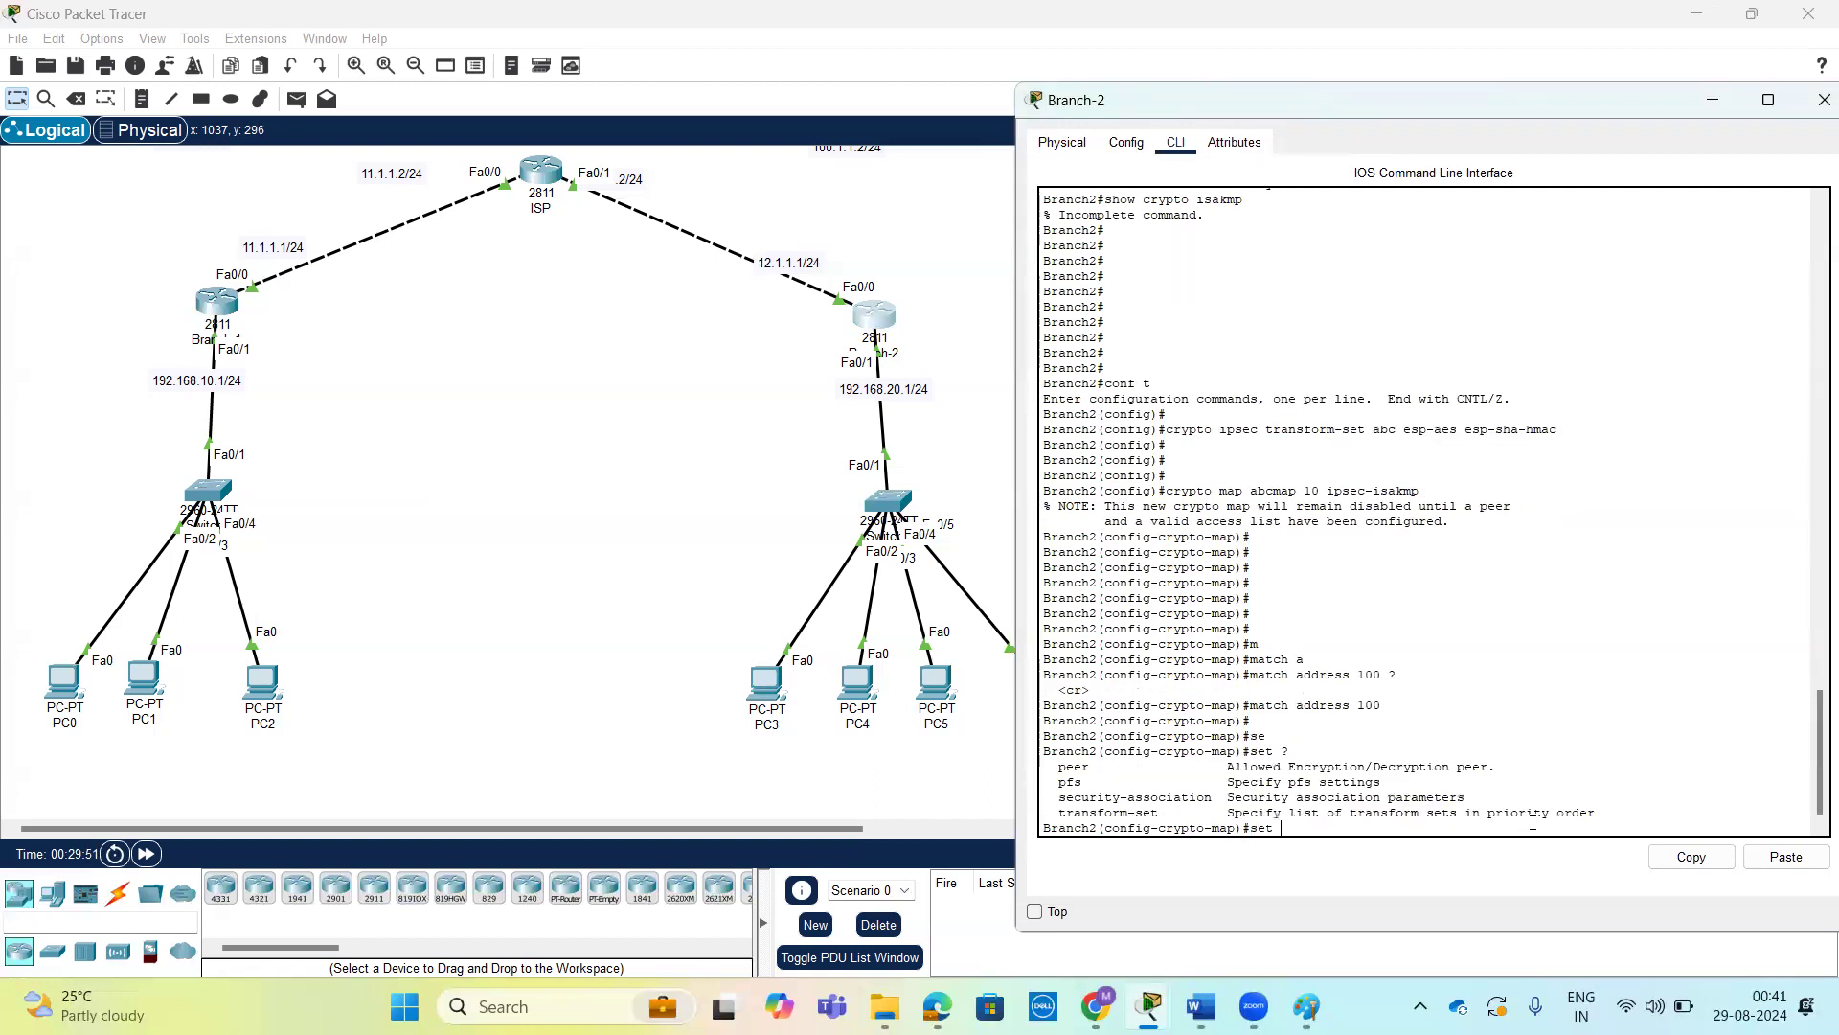
type("pee")
key("Tab")
type("11.1.1.1 ?")
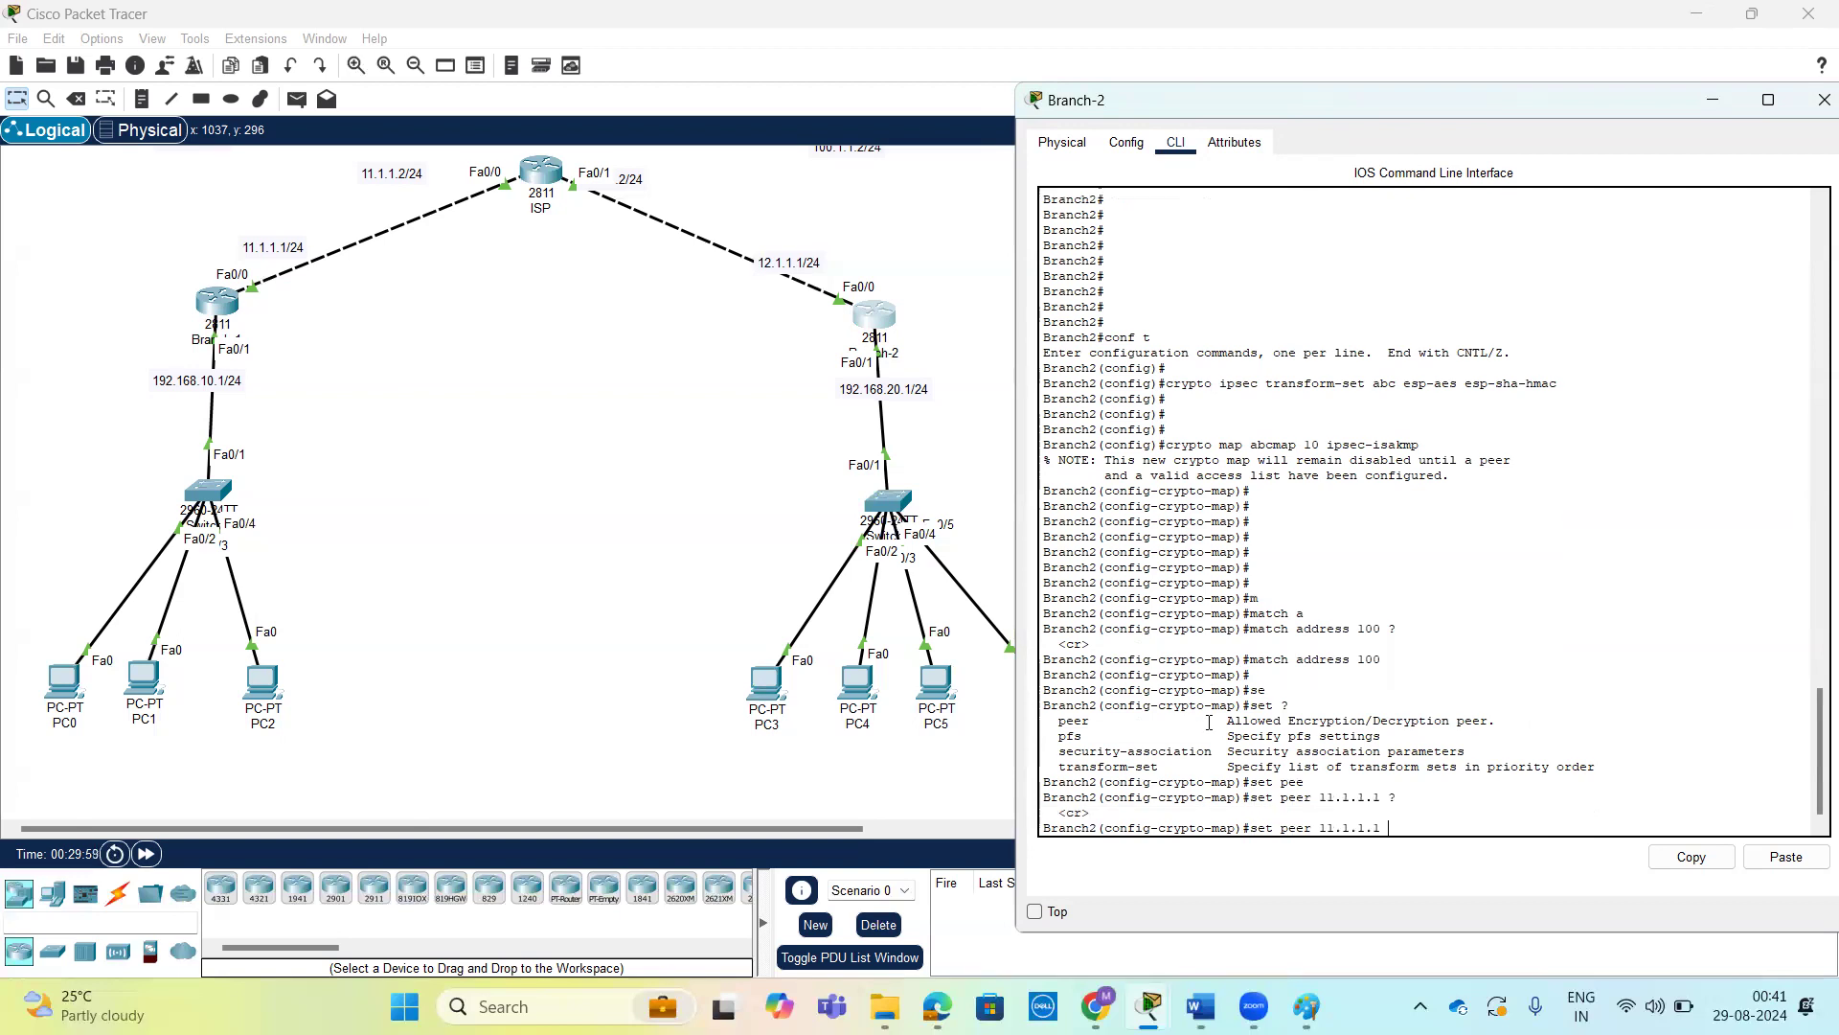
key("Return")
key("Return")
key("Return")
Start another set command in Branch-2's crypto map and check the transform set's name in the earlier configuration commands.
type("se")
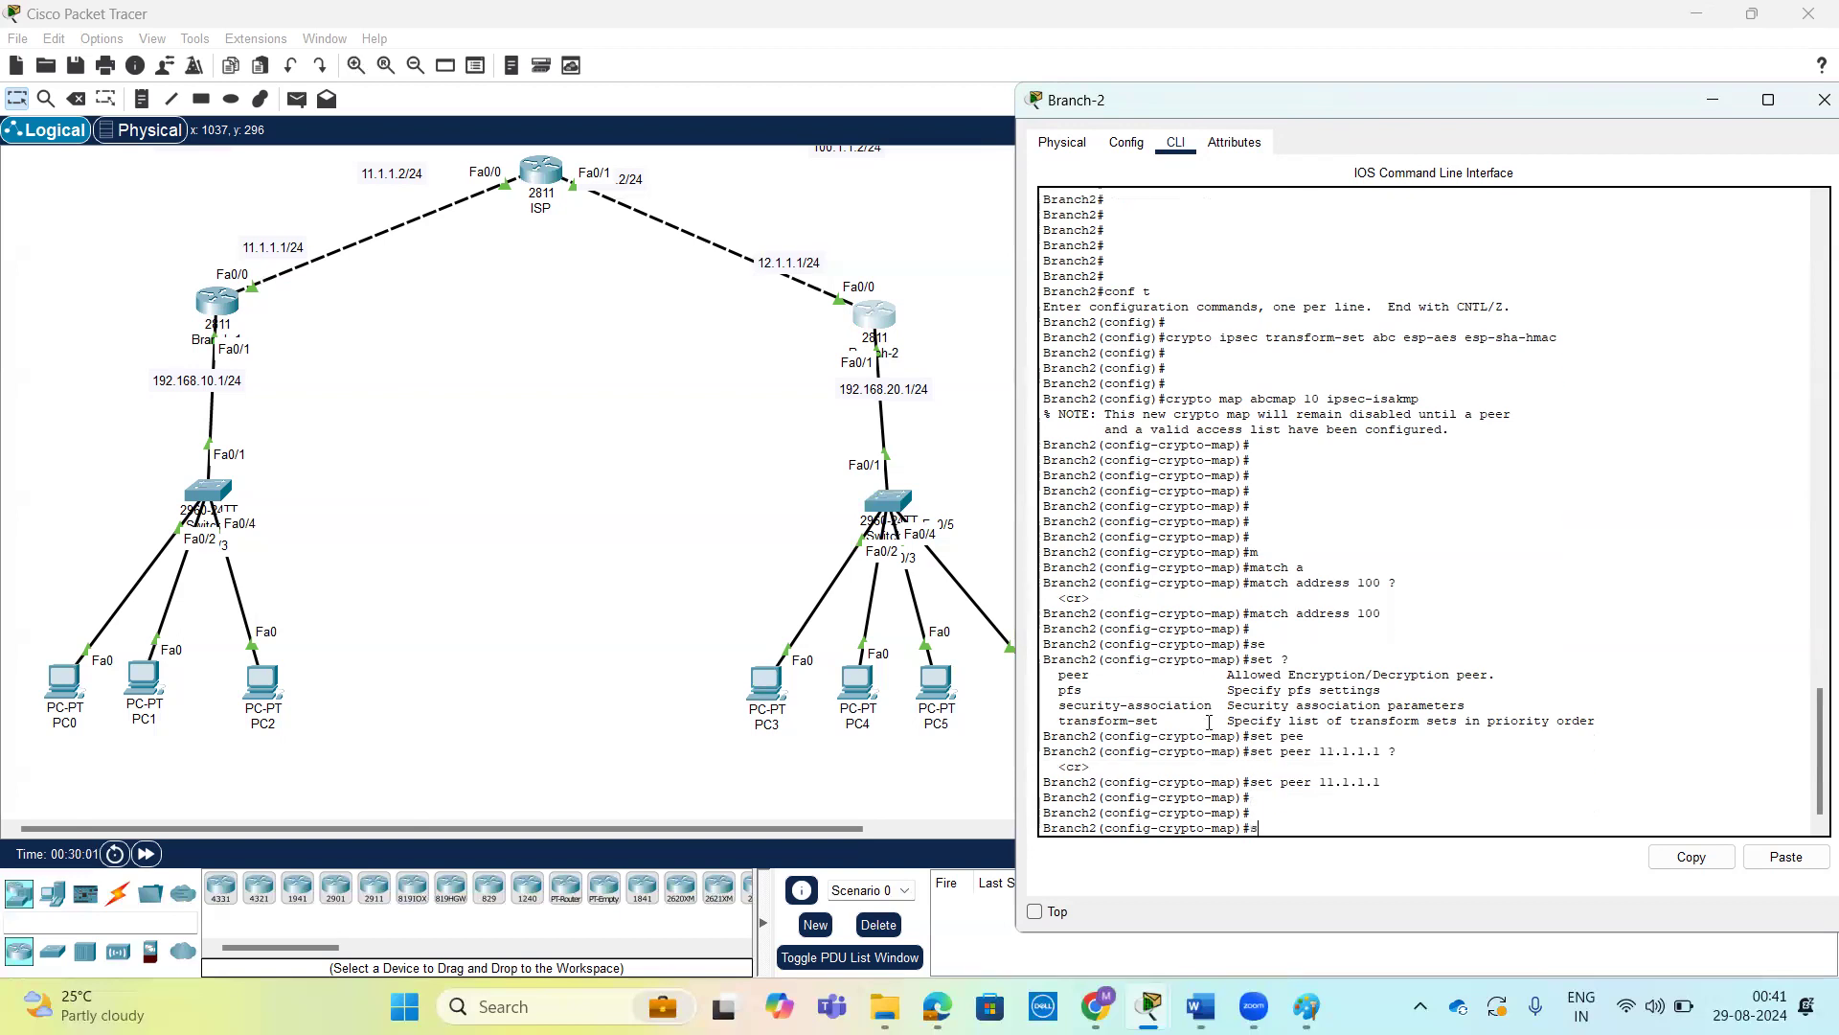
key("Tab")
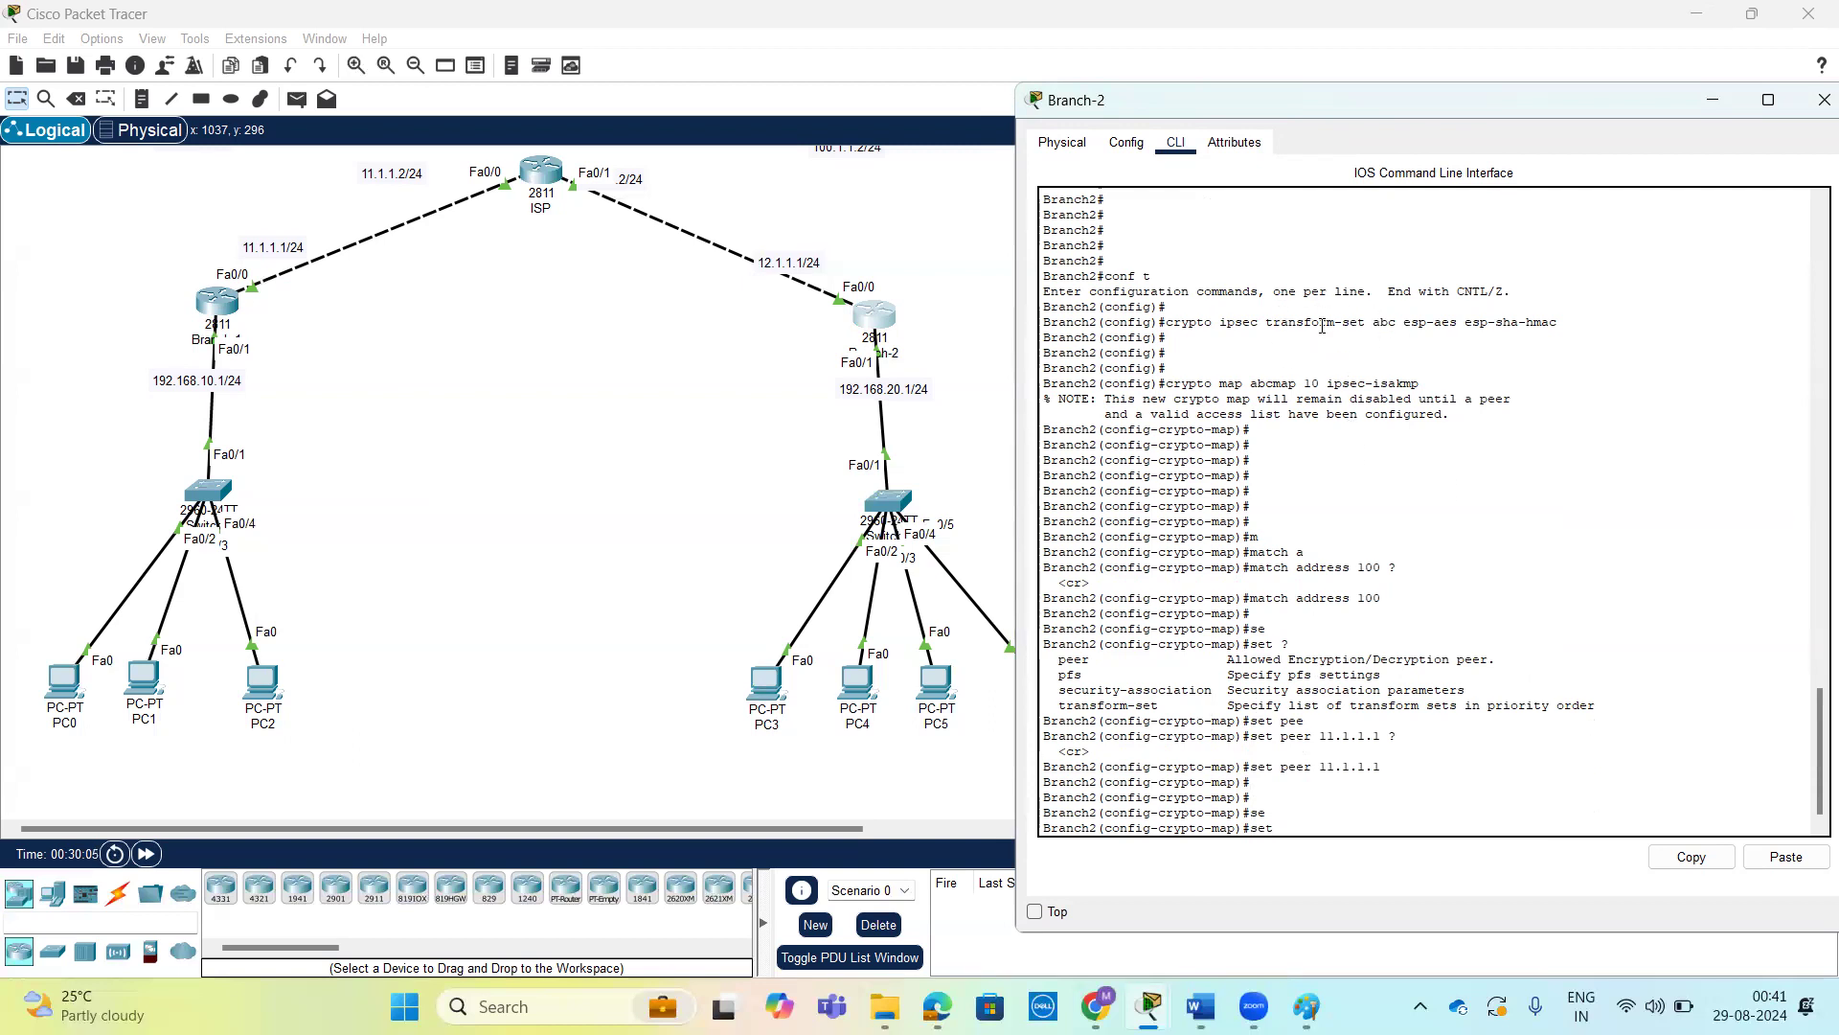
left_click_drag(1163, 315, 1428, 310)
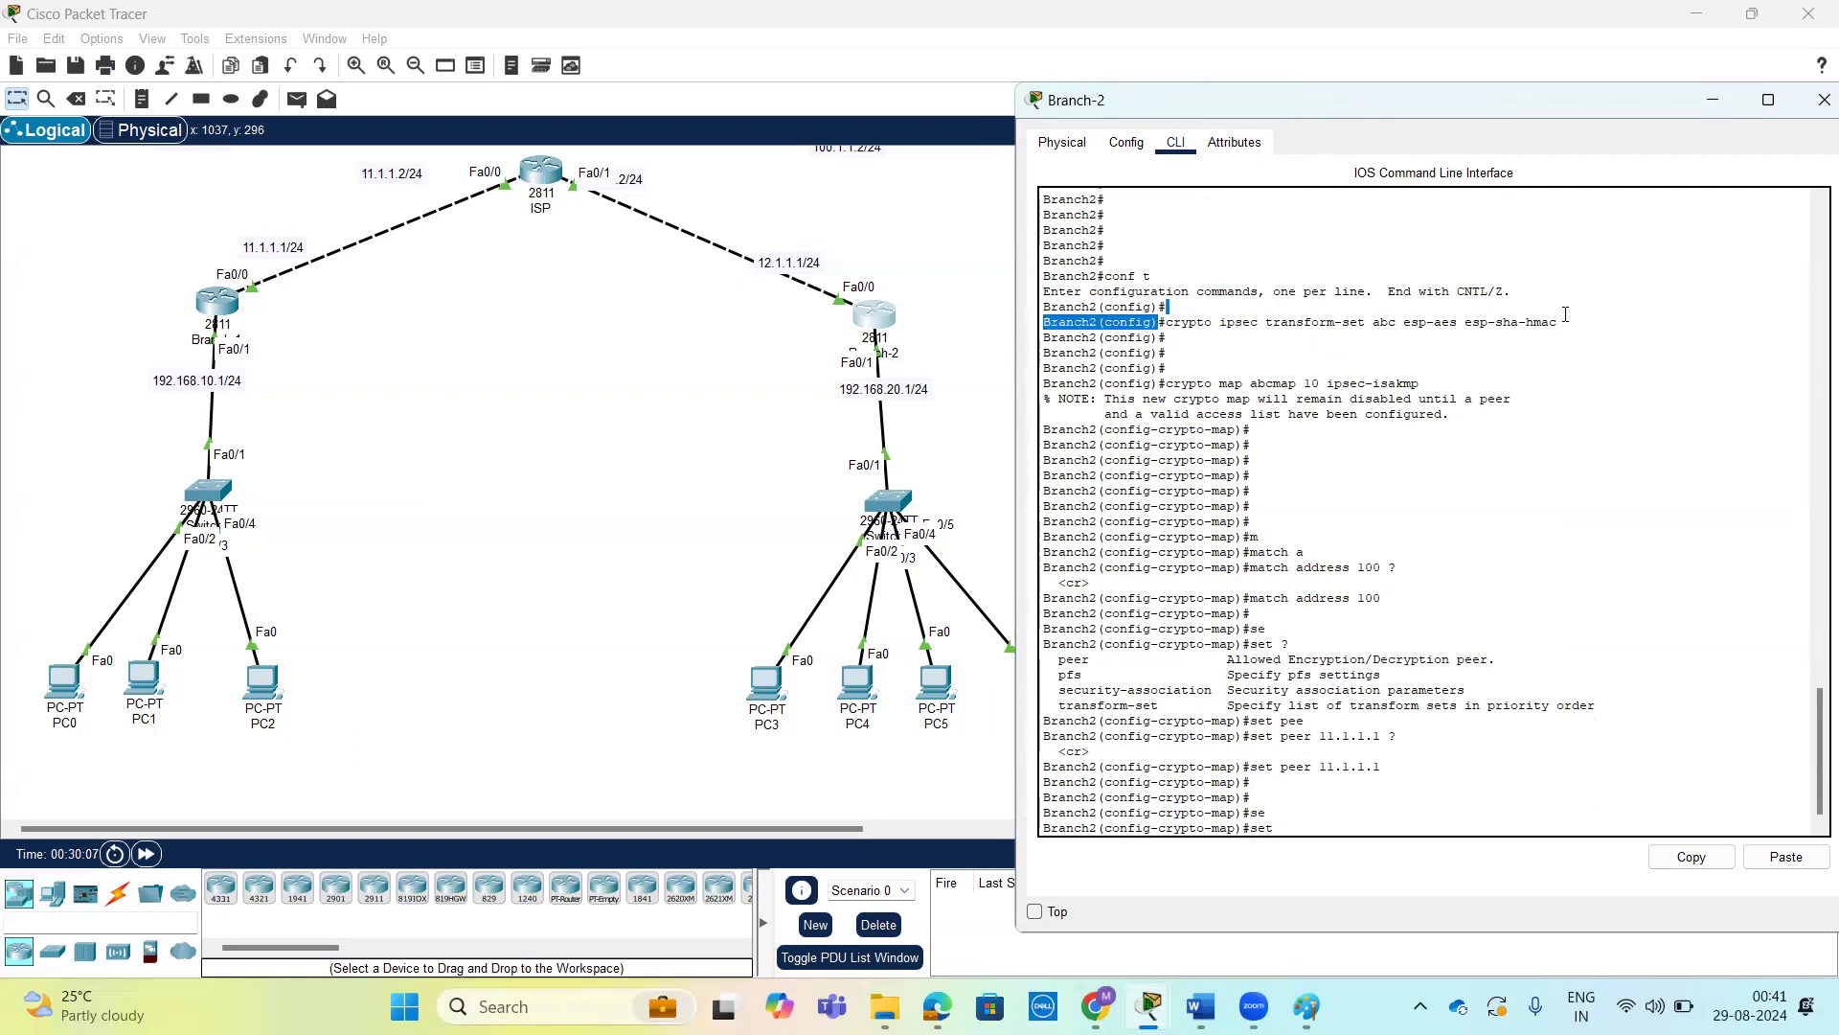
left_click_drag(1566, 314, 1565, 316)
left_click_drag(1404, 321, 1559, 323)
left_click(1561, 377)
key("Tab")
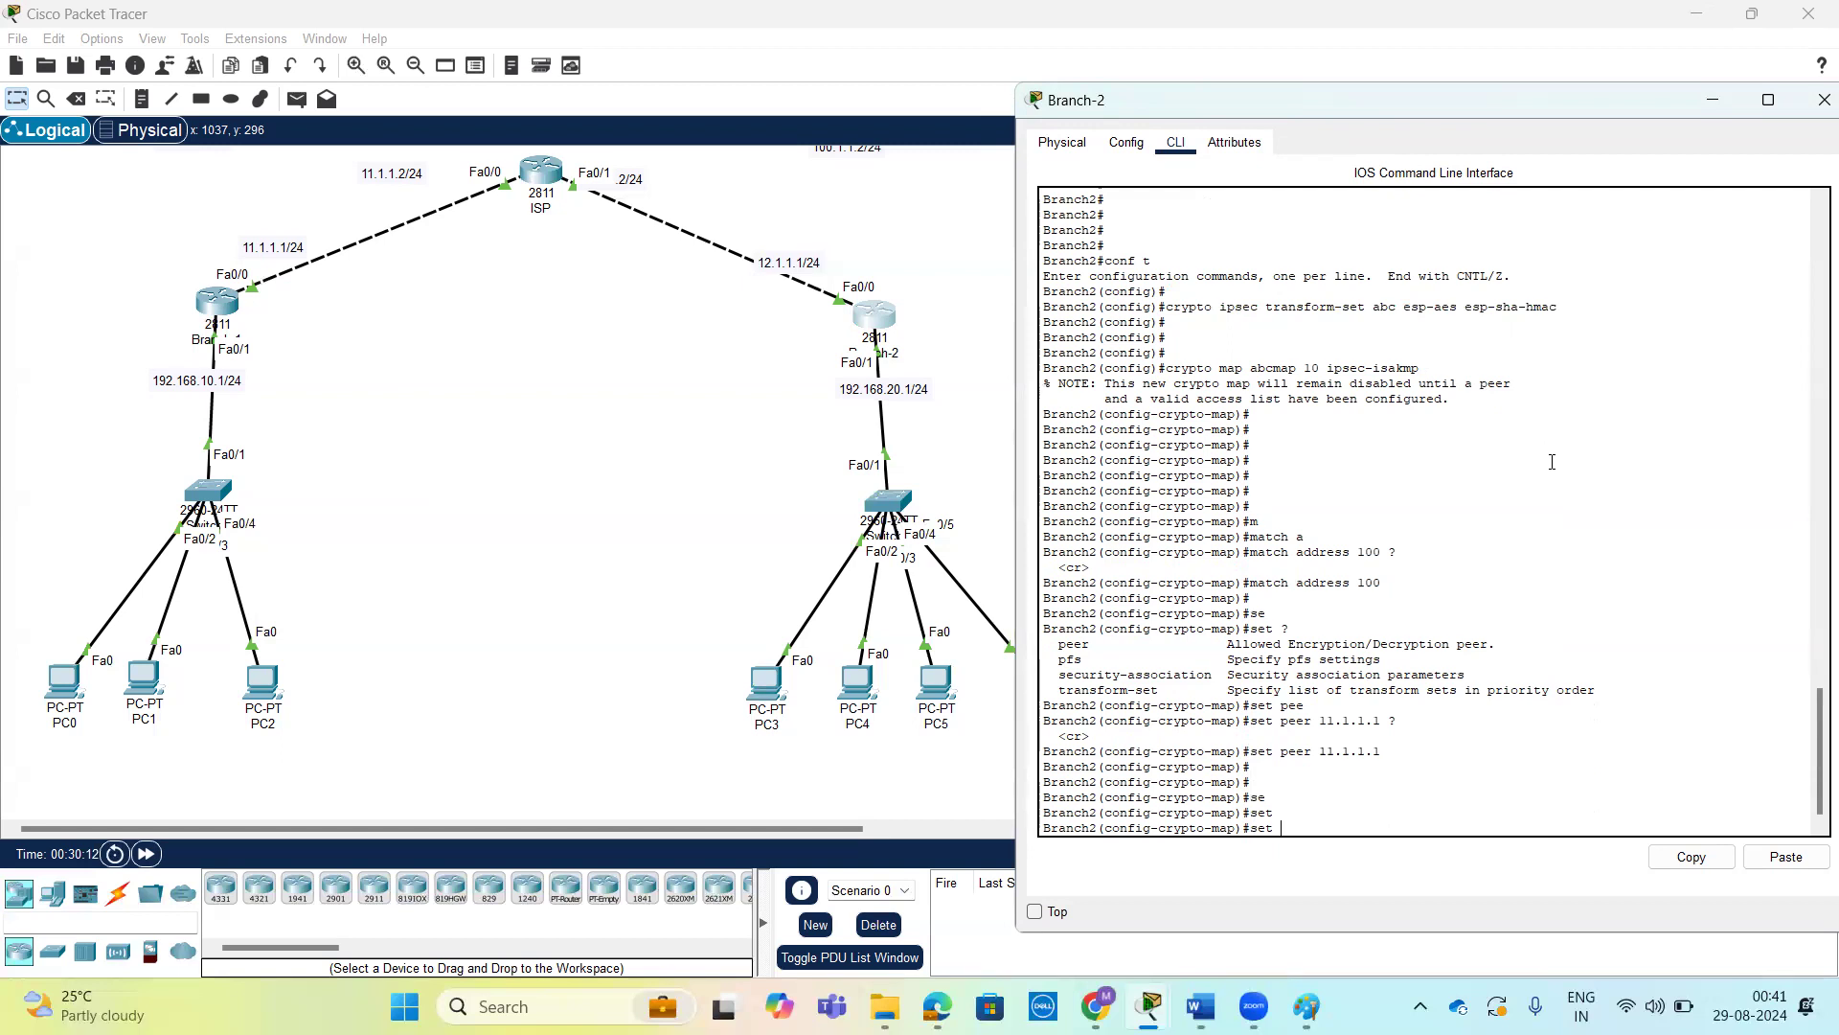
Assign transform set abc to Branch-2's crypto map and return to privileged mode.
type("tr")
key("Tab")
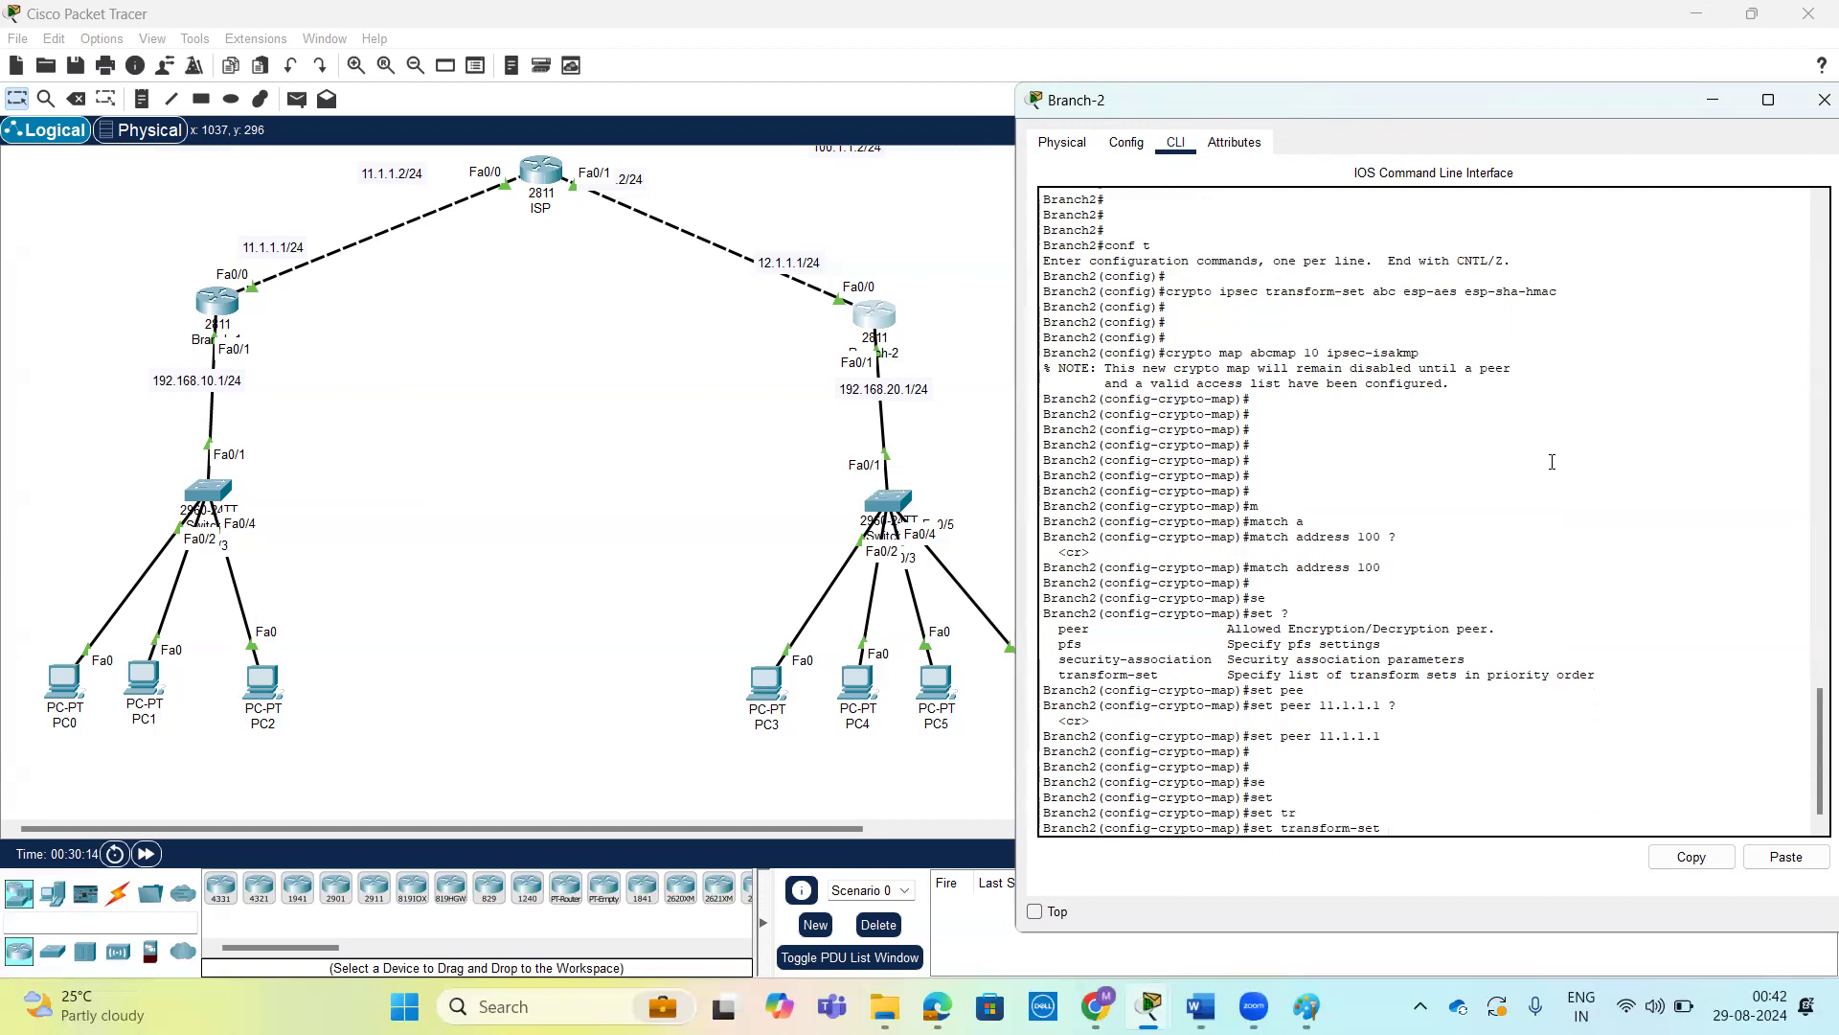
type("?")
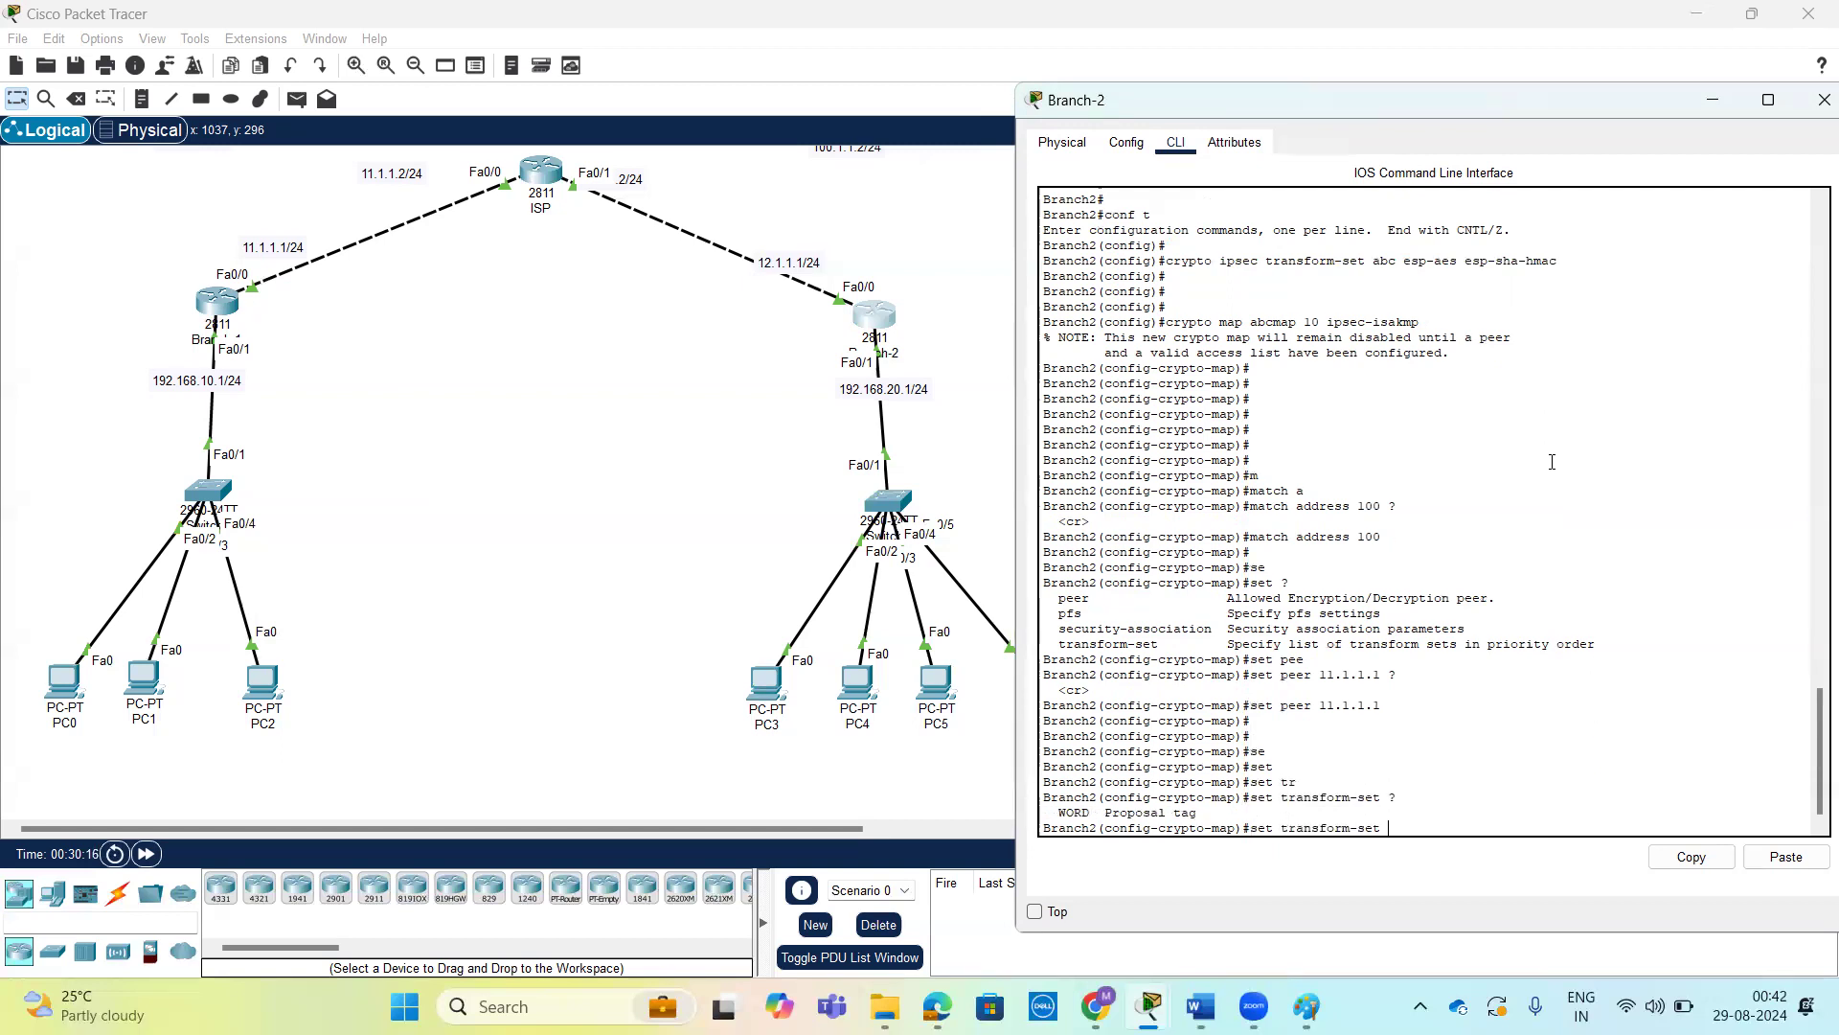
type("abc ?")
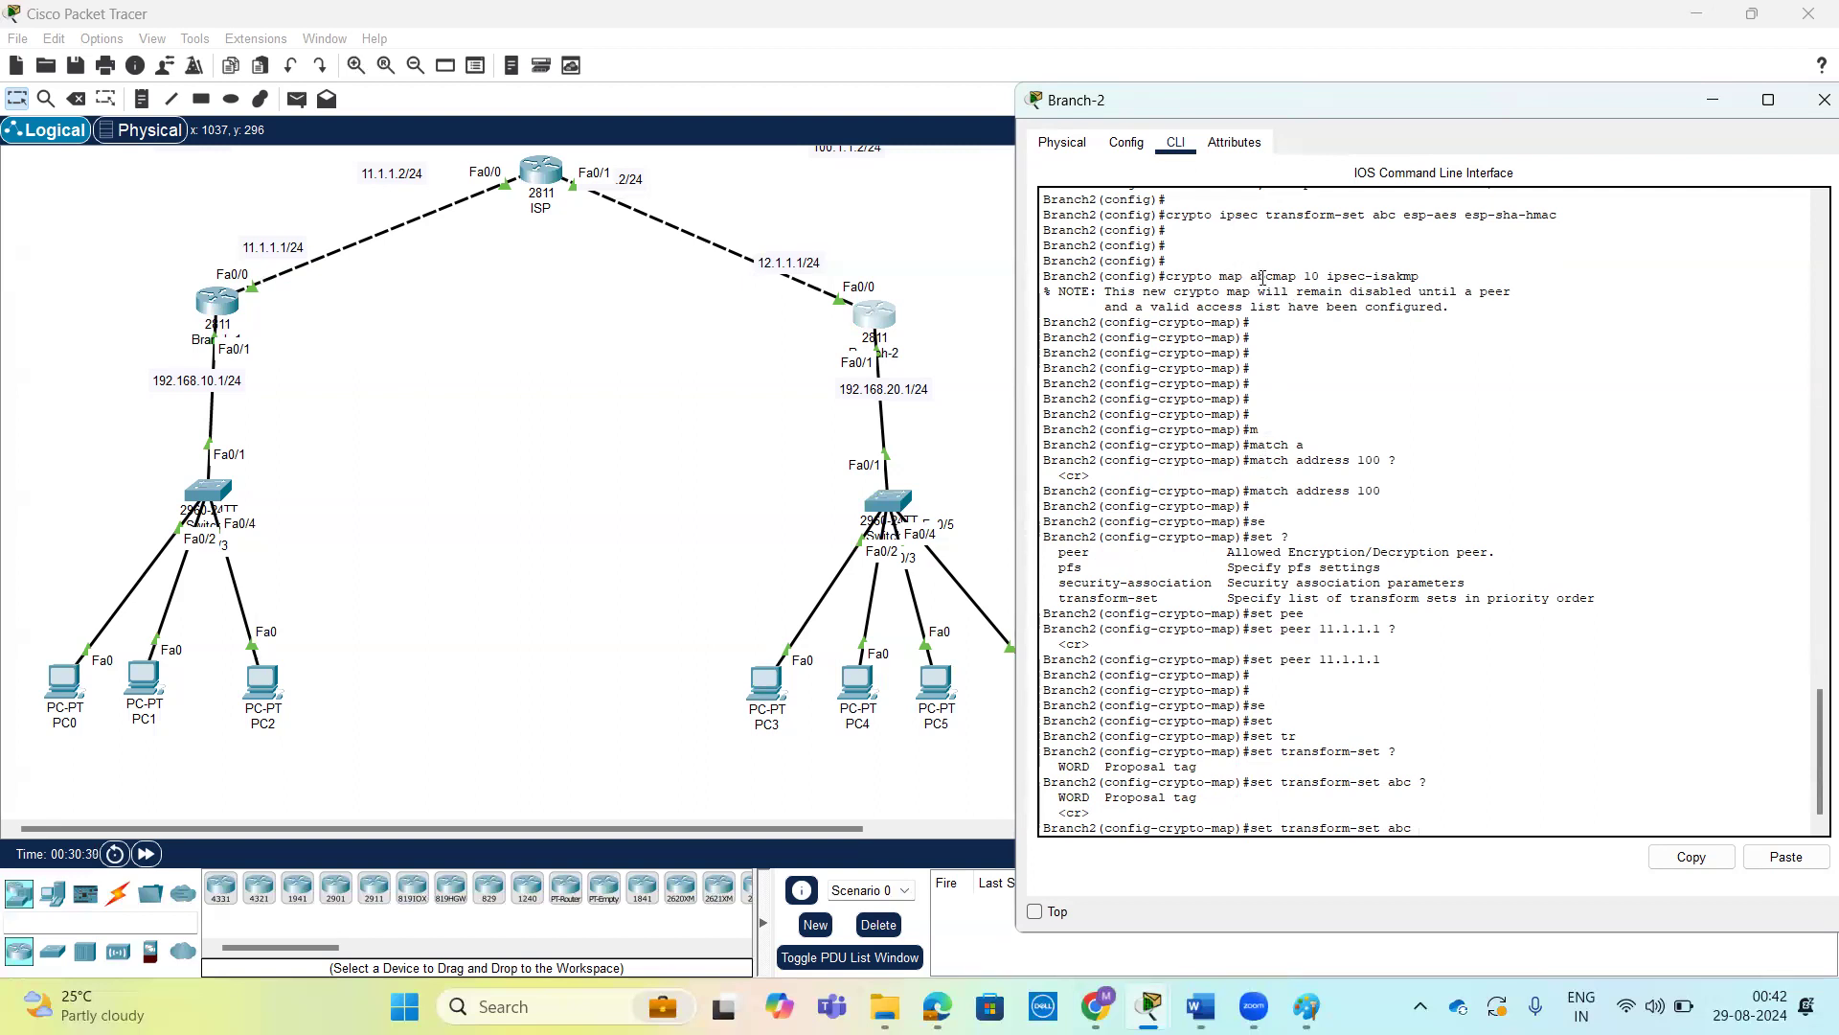
key("Return")
key("Return")
key("Return")
key("Return")
key("Return")
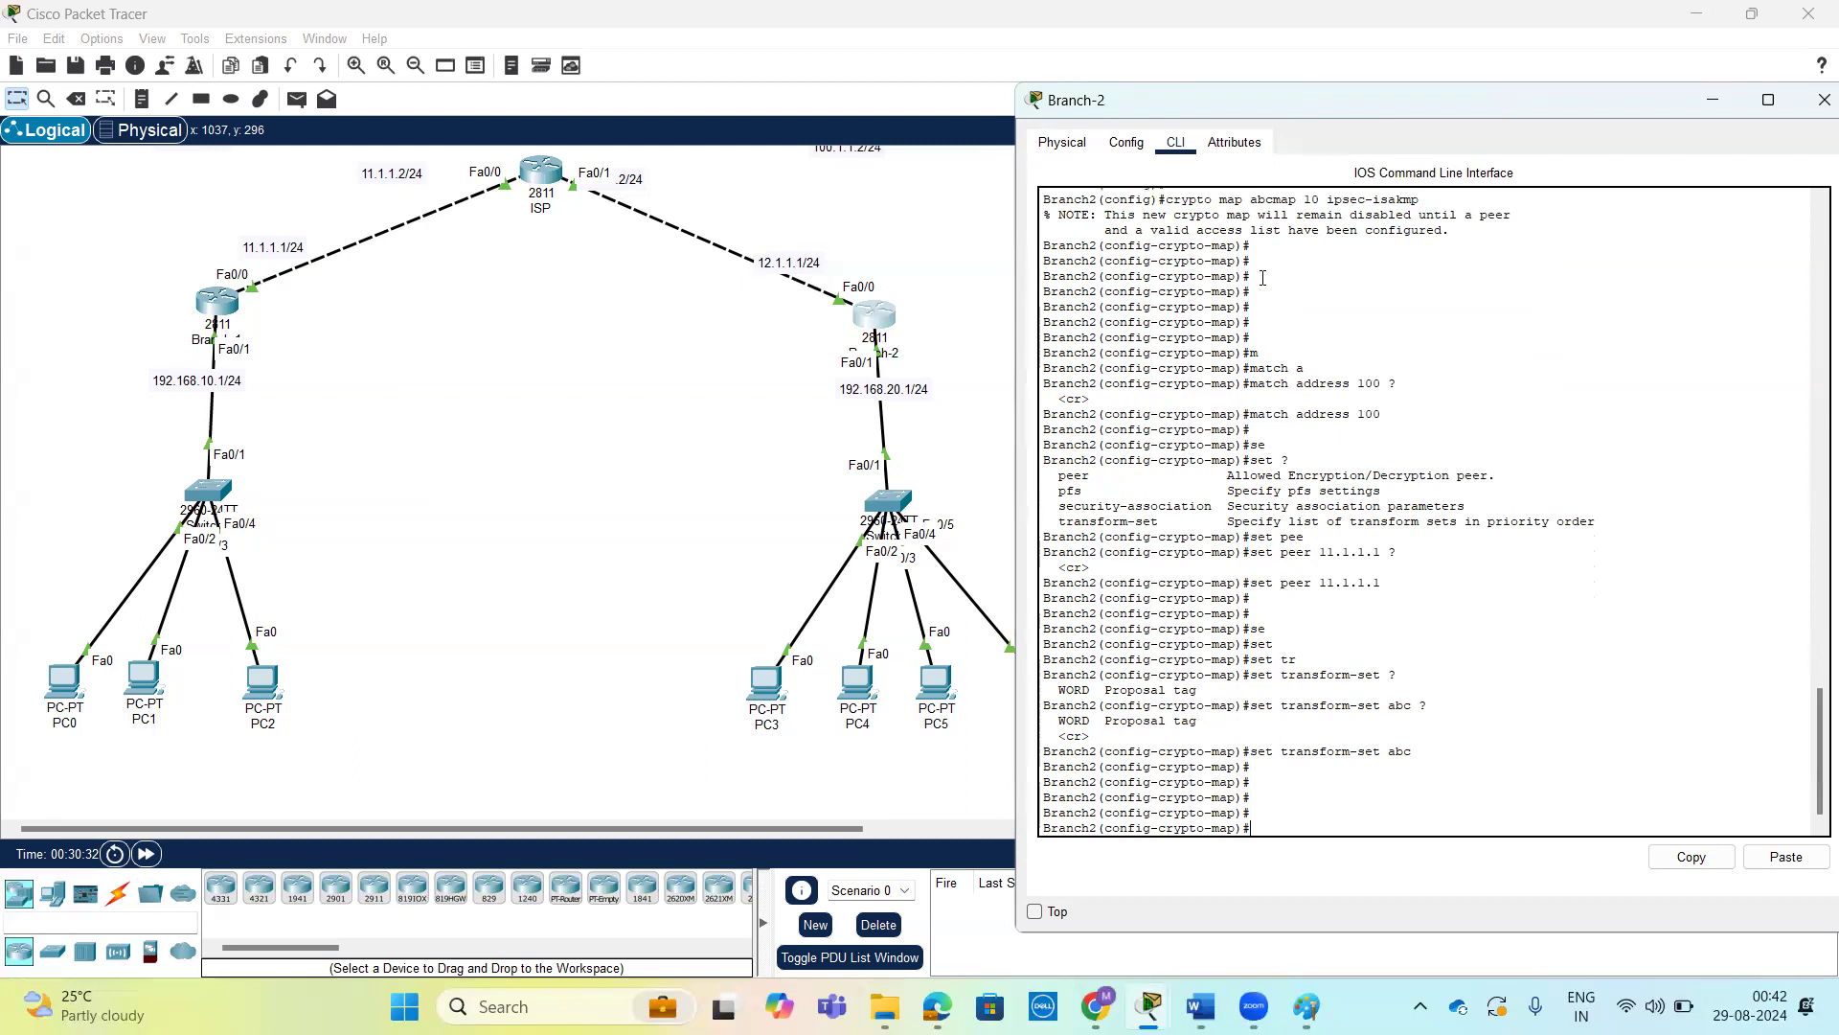
key("ctrl+z")
key("Return")
key("Return")
key("Return")
key("Return")
key("Return")
key("Return")
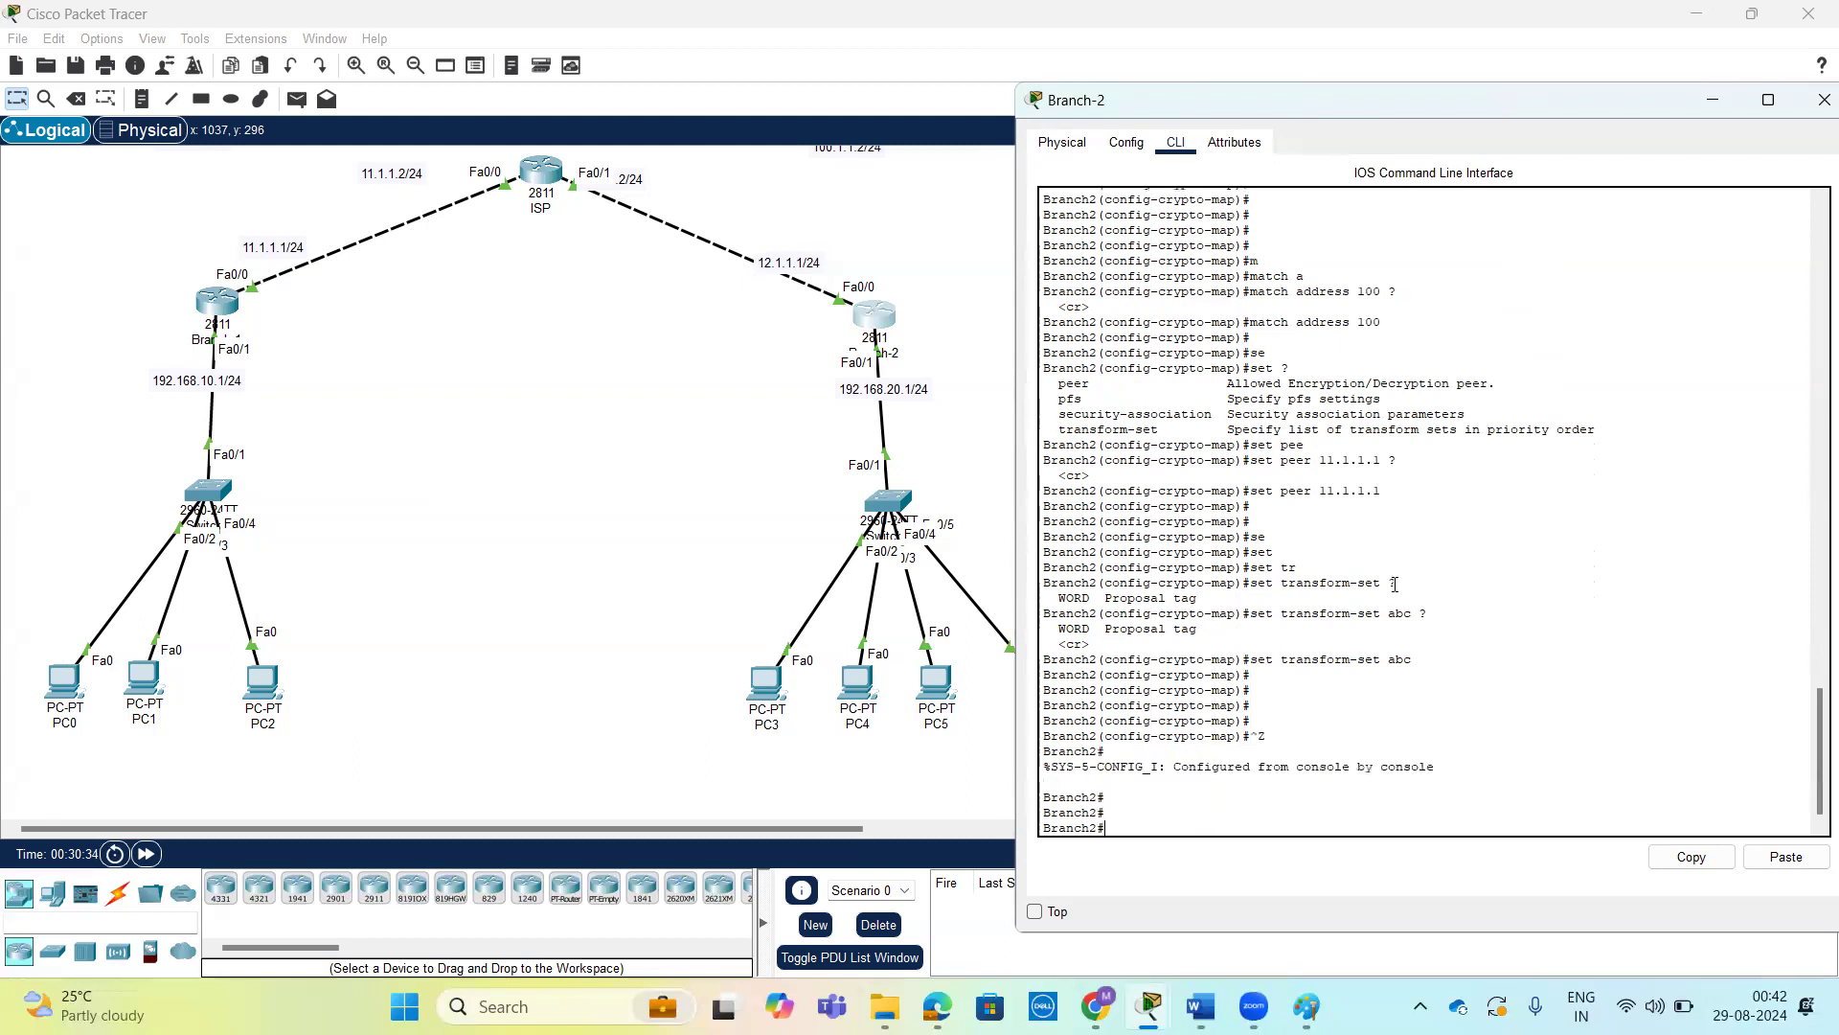
Prepare a show crypto ipsec command on Branch-2, reviewing the options of show crypto and of ipsec.
type("sh")
key("Tab")
type("cr")
key("Tab")
type("?")
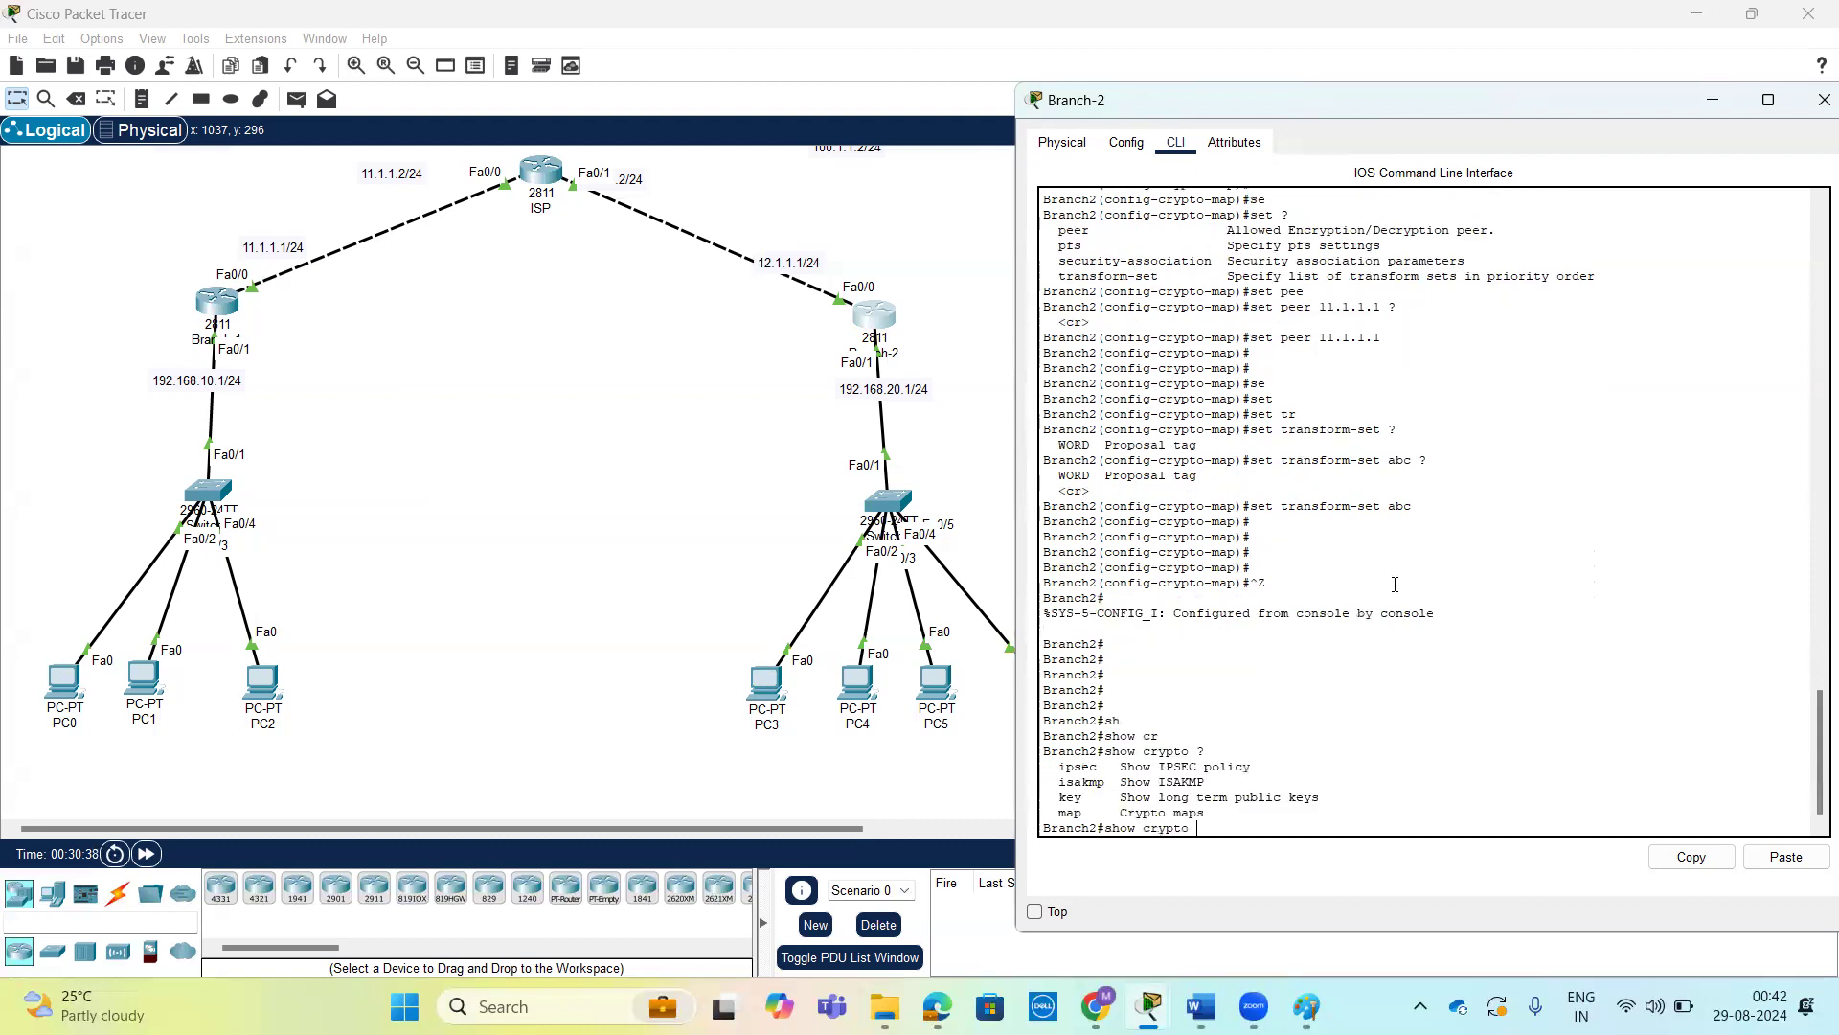
type("i")
key("Tab")
type("p")
key("Tab")
type("?")
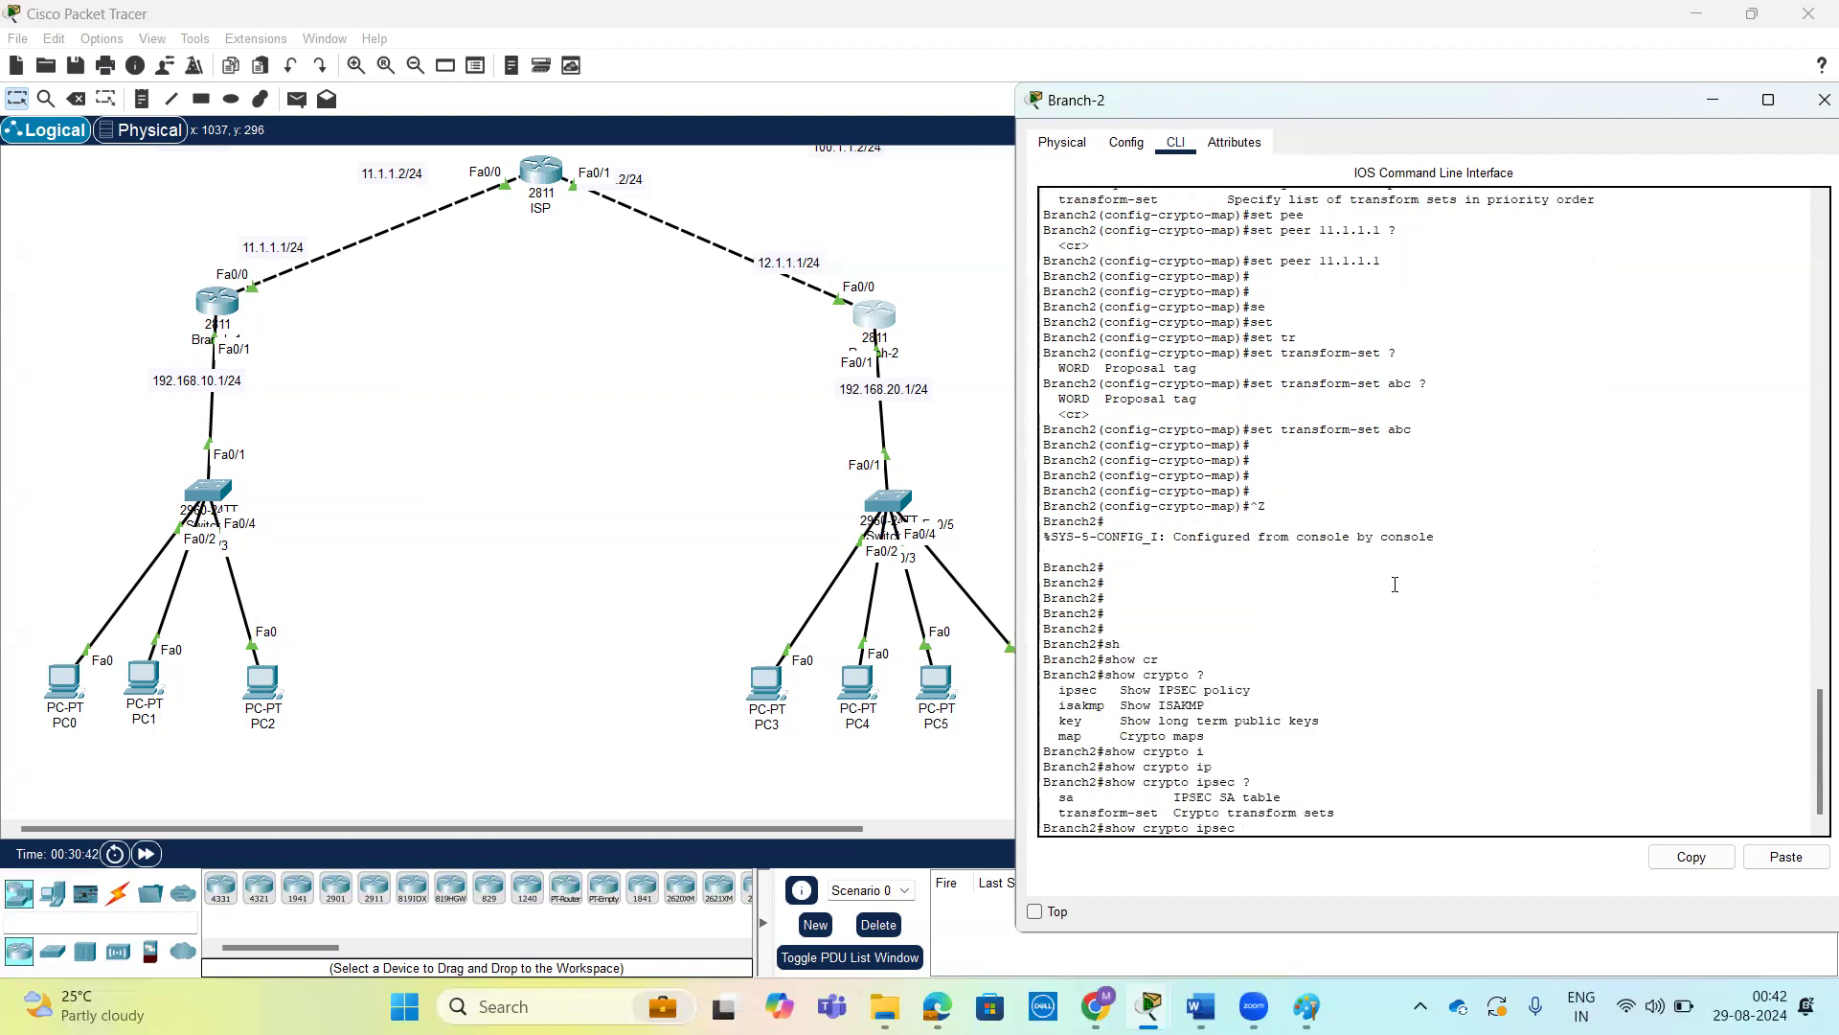
type("t")
Display Branch-2's IPsec transform sets and examine the algorithms of the abc entry.
key("Tab")
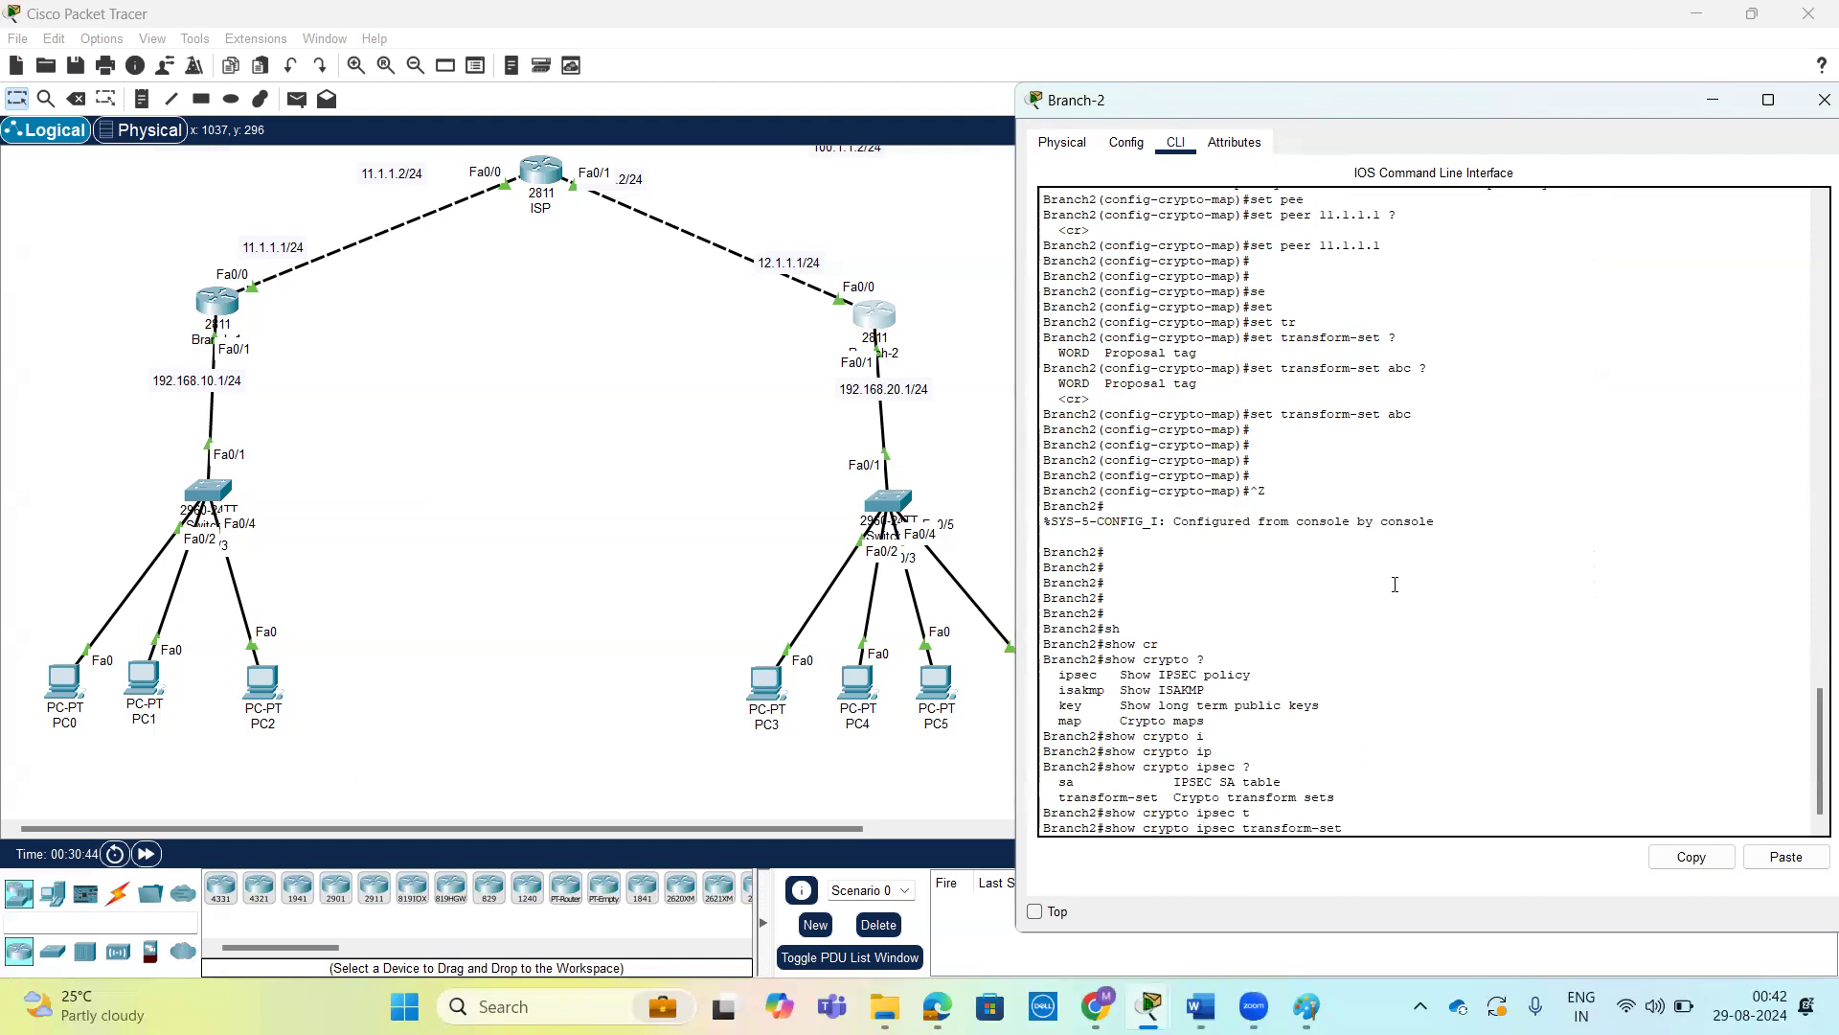
key("Return")
key("Return")
key("Return")
key("Return")
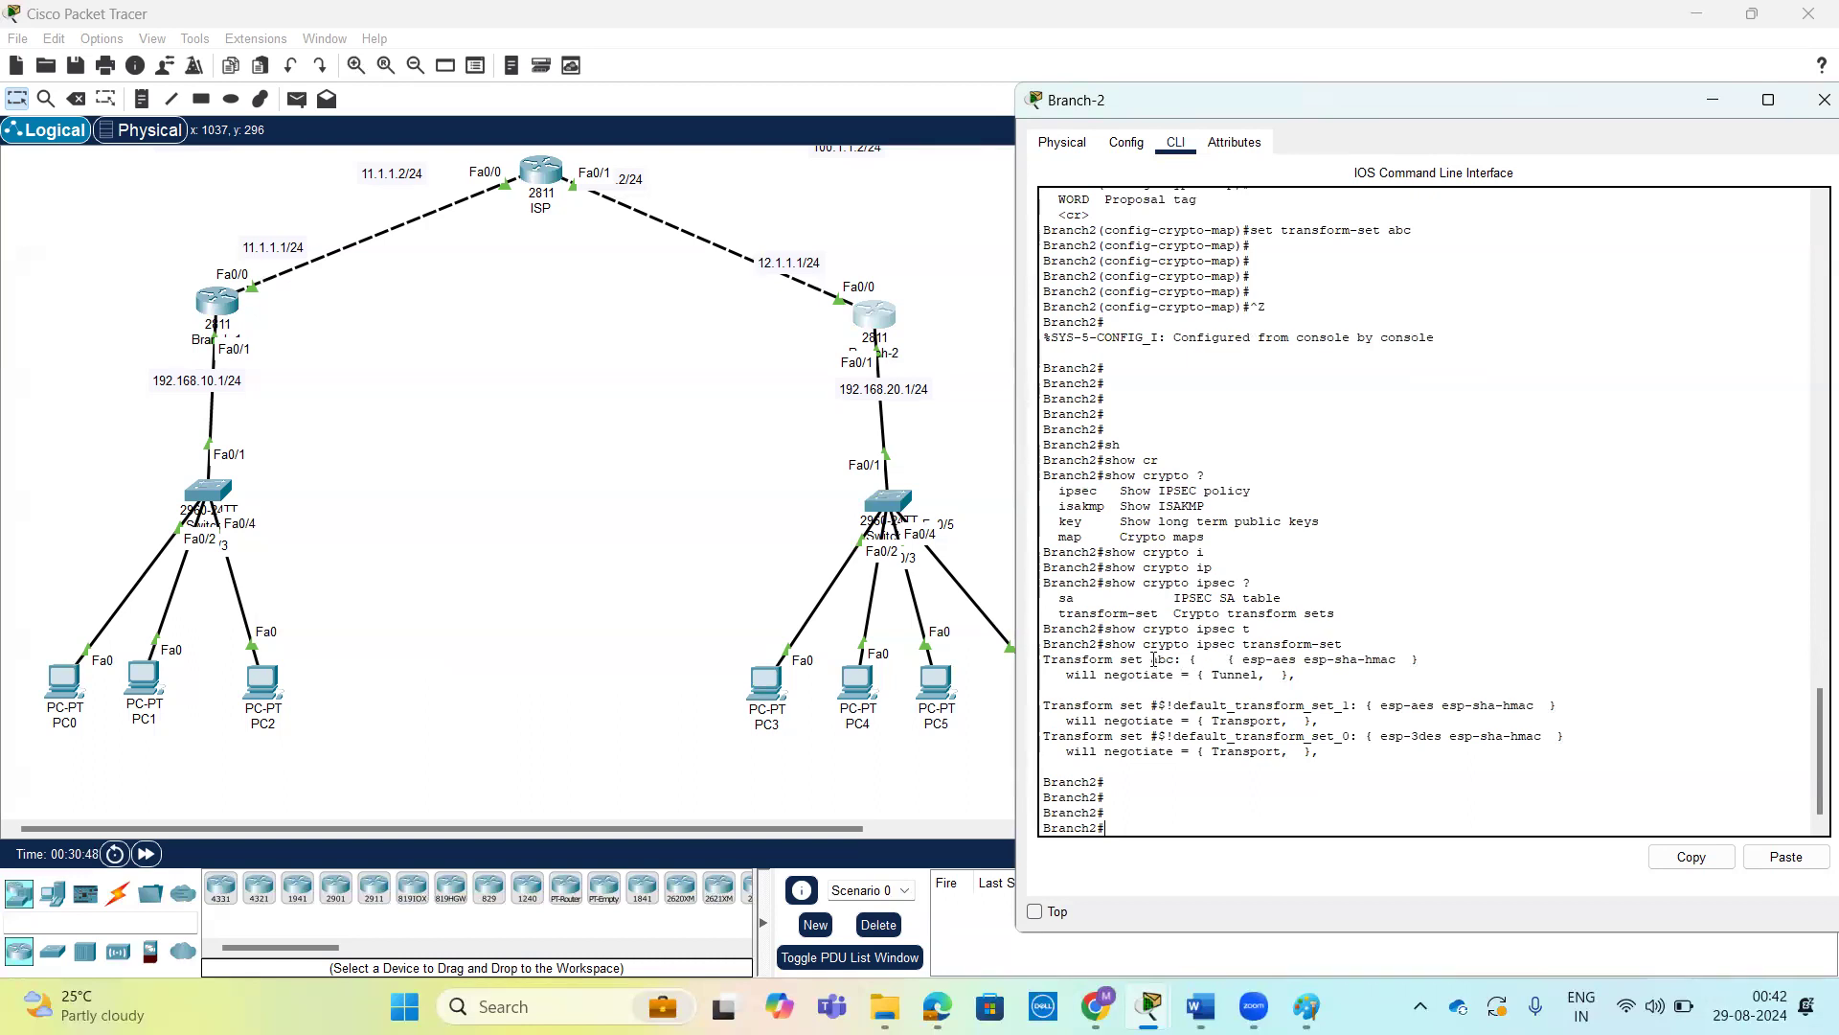
left_click_drag(1150, 659, 1398, 659)
left_click(1366, 763)
Start a new show crypto command on Branch-2 and review its options, including those of ipsec.
key("Return")
key("Return")
type("sh")
key("Tab")
type("cr")
key("Tab")
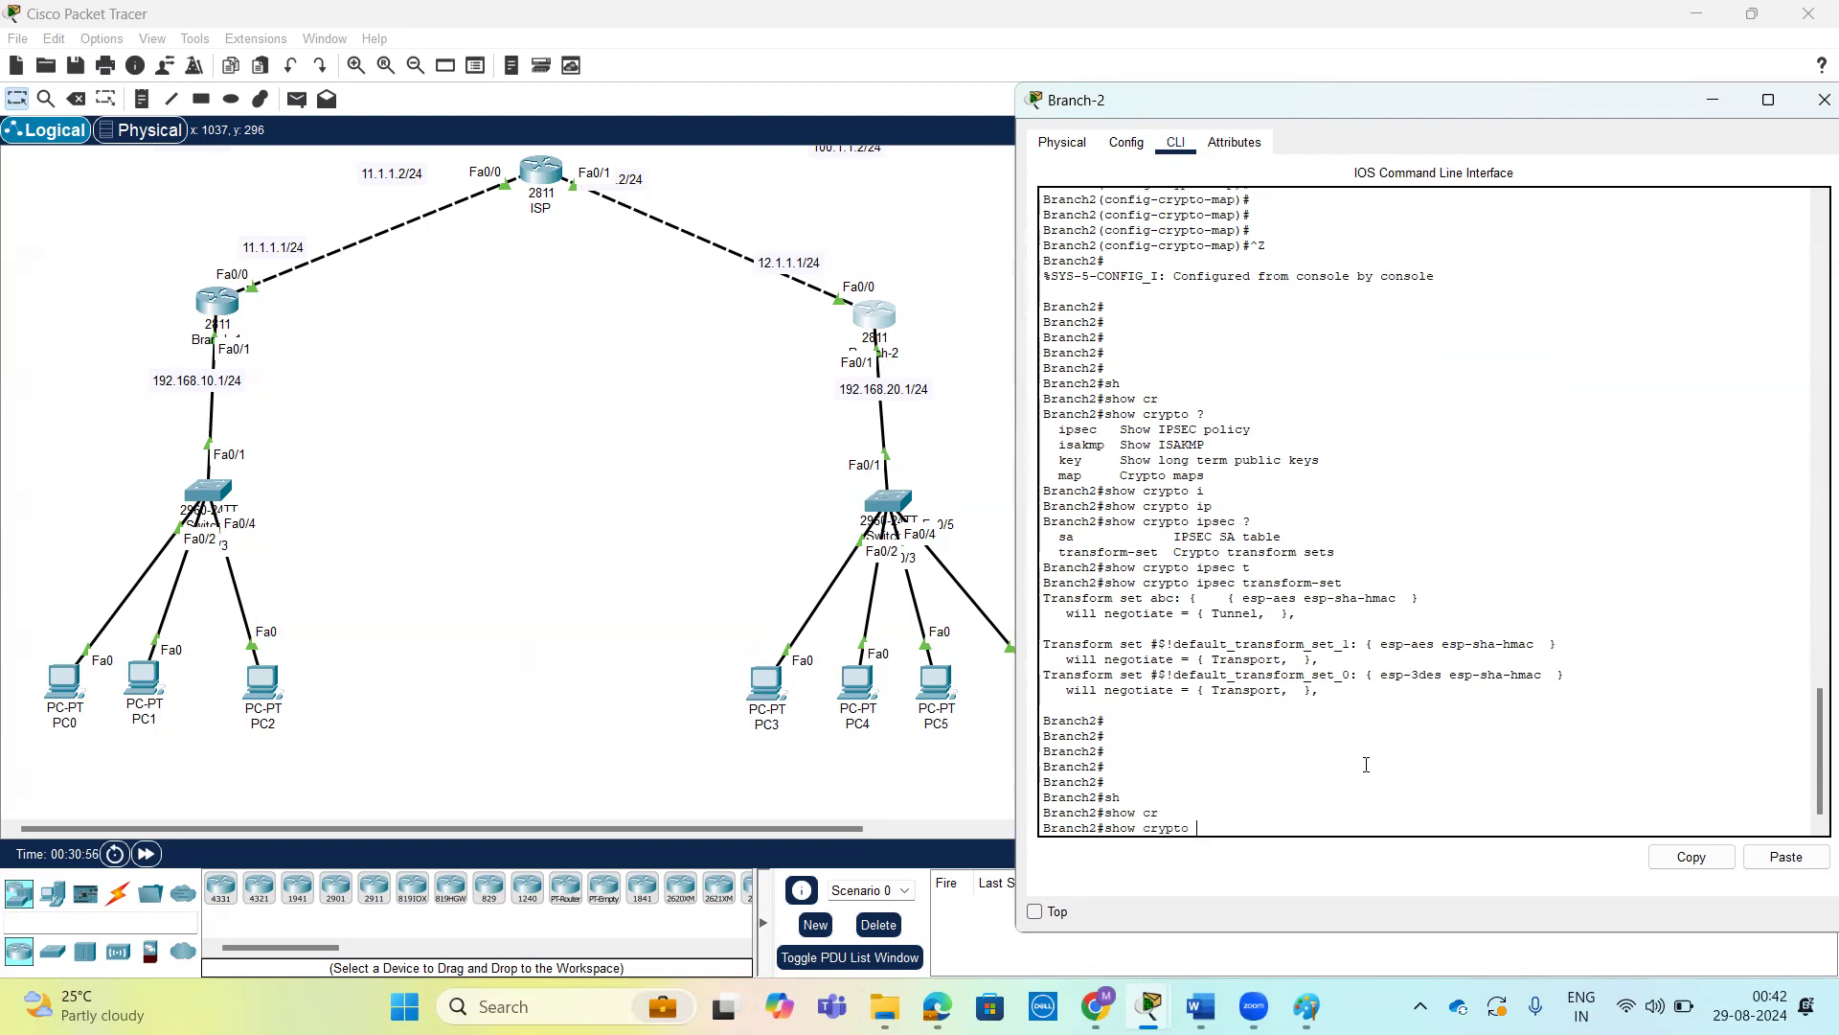
type("?")
type("ips")
key("Tab")
type("?")
key("BackSpace")
key("BackSpace")
key("BackSpace")
key("BackSpace")
key("BackSpace")
Display Branch-2's crypto map configuration with show crypto map.
type("m")
key("Tab")
type("?")
key("Return")
key("Return")
key("Return")
key("Return")
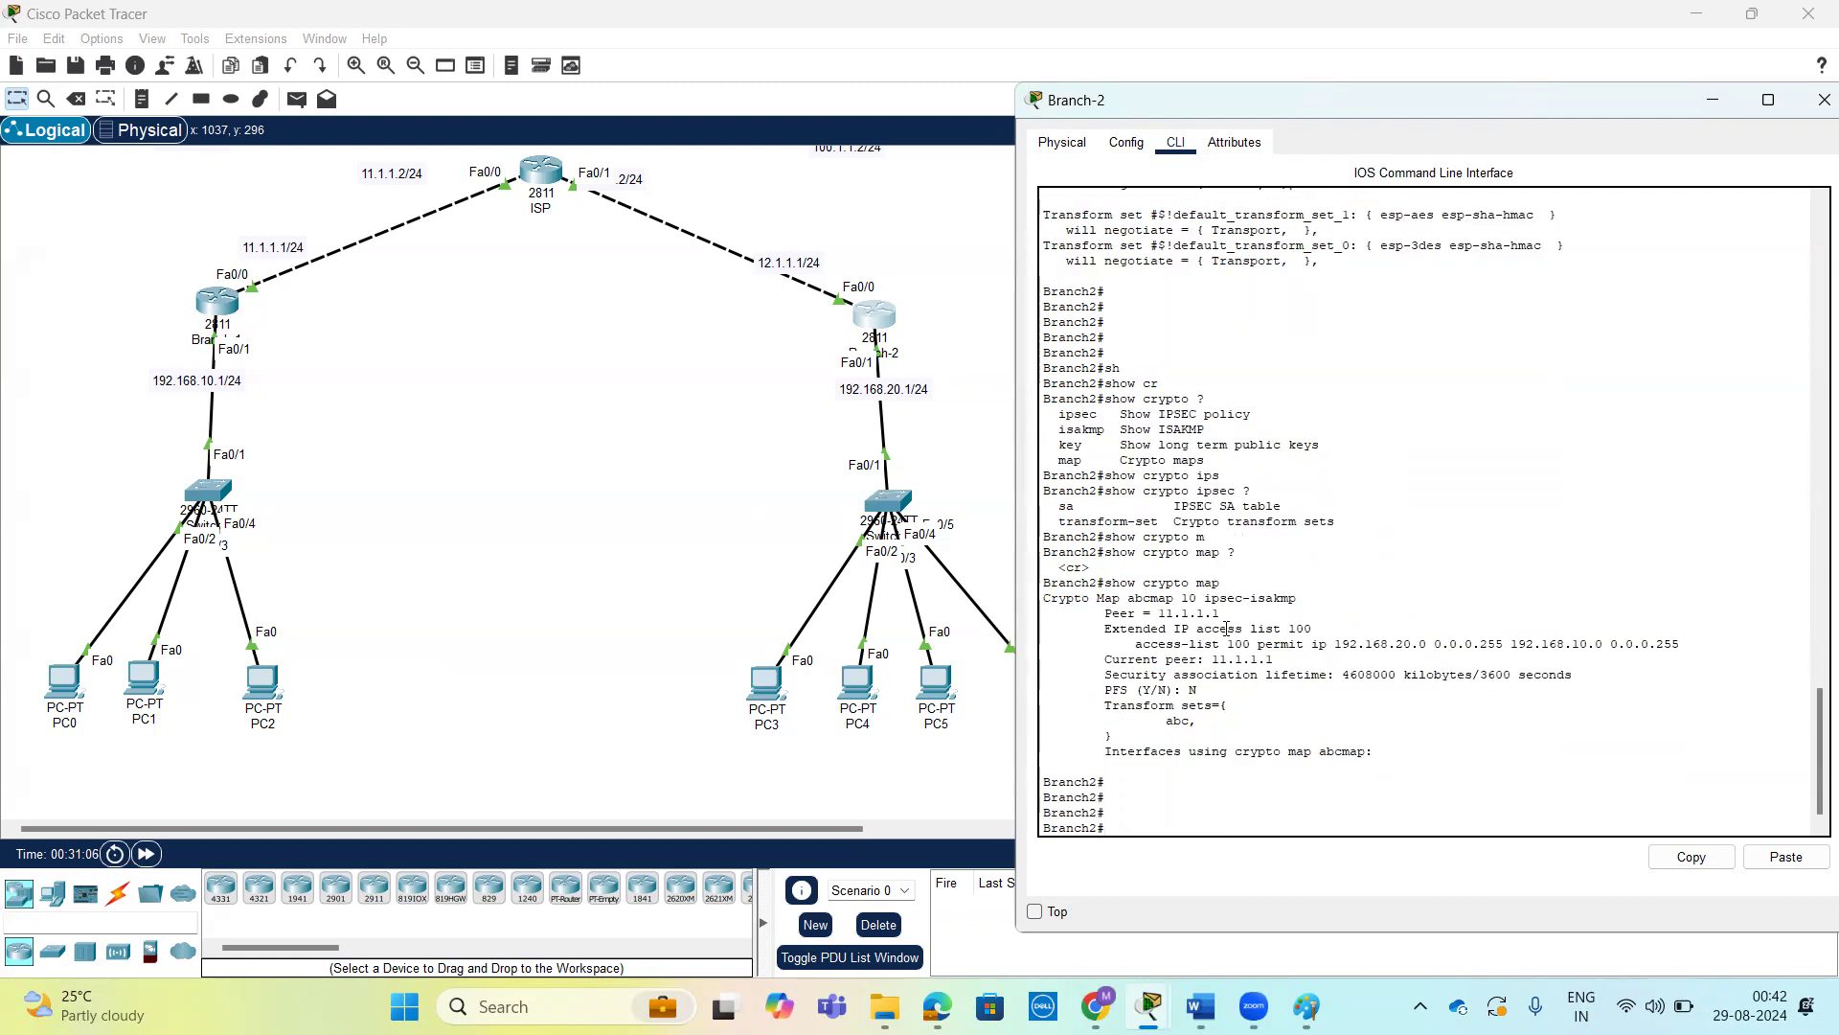
Examine the map name, the peer and the source and destination networks of access list 100 in Branch-2's crypto map output.
left_click_drag(1129, 599, 1176, 599)
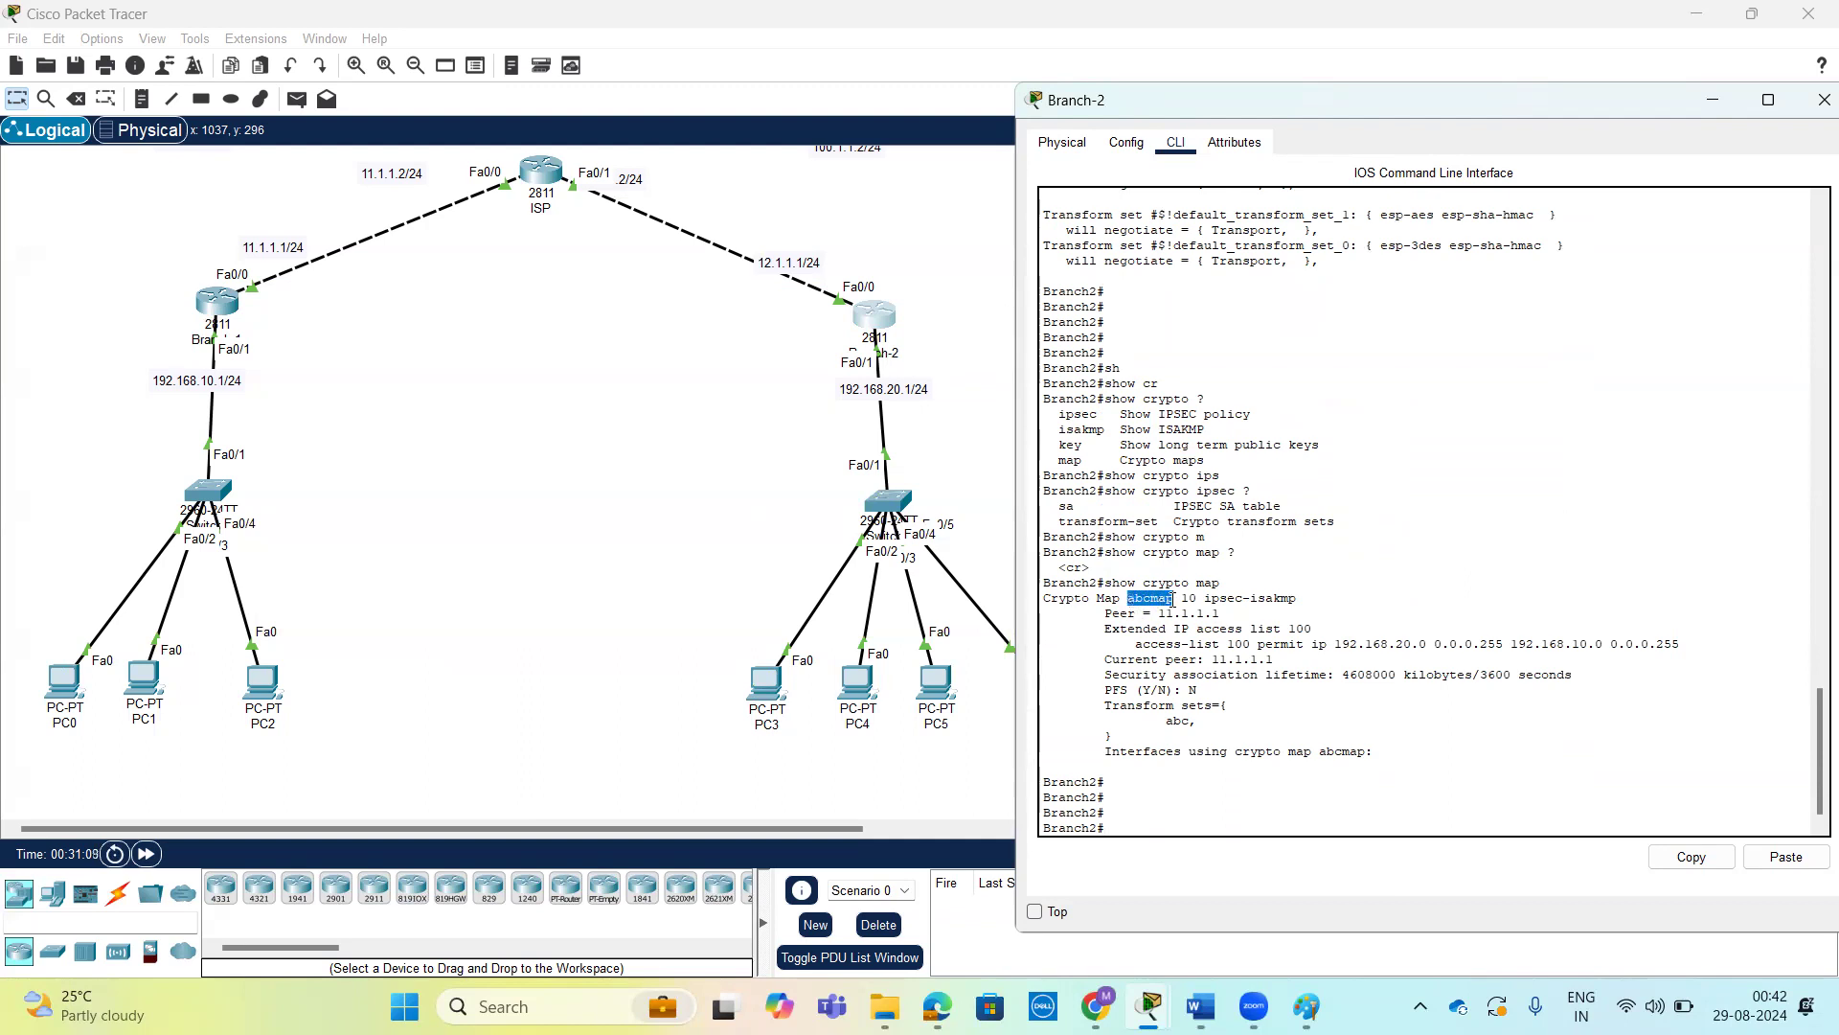
left_click(1231, 630)
left_click_drag(1104, 629, 1681, 648)
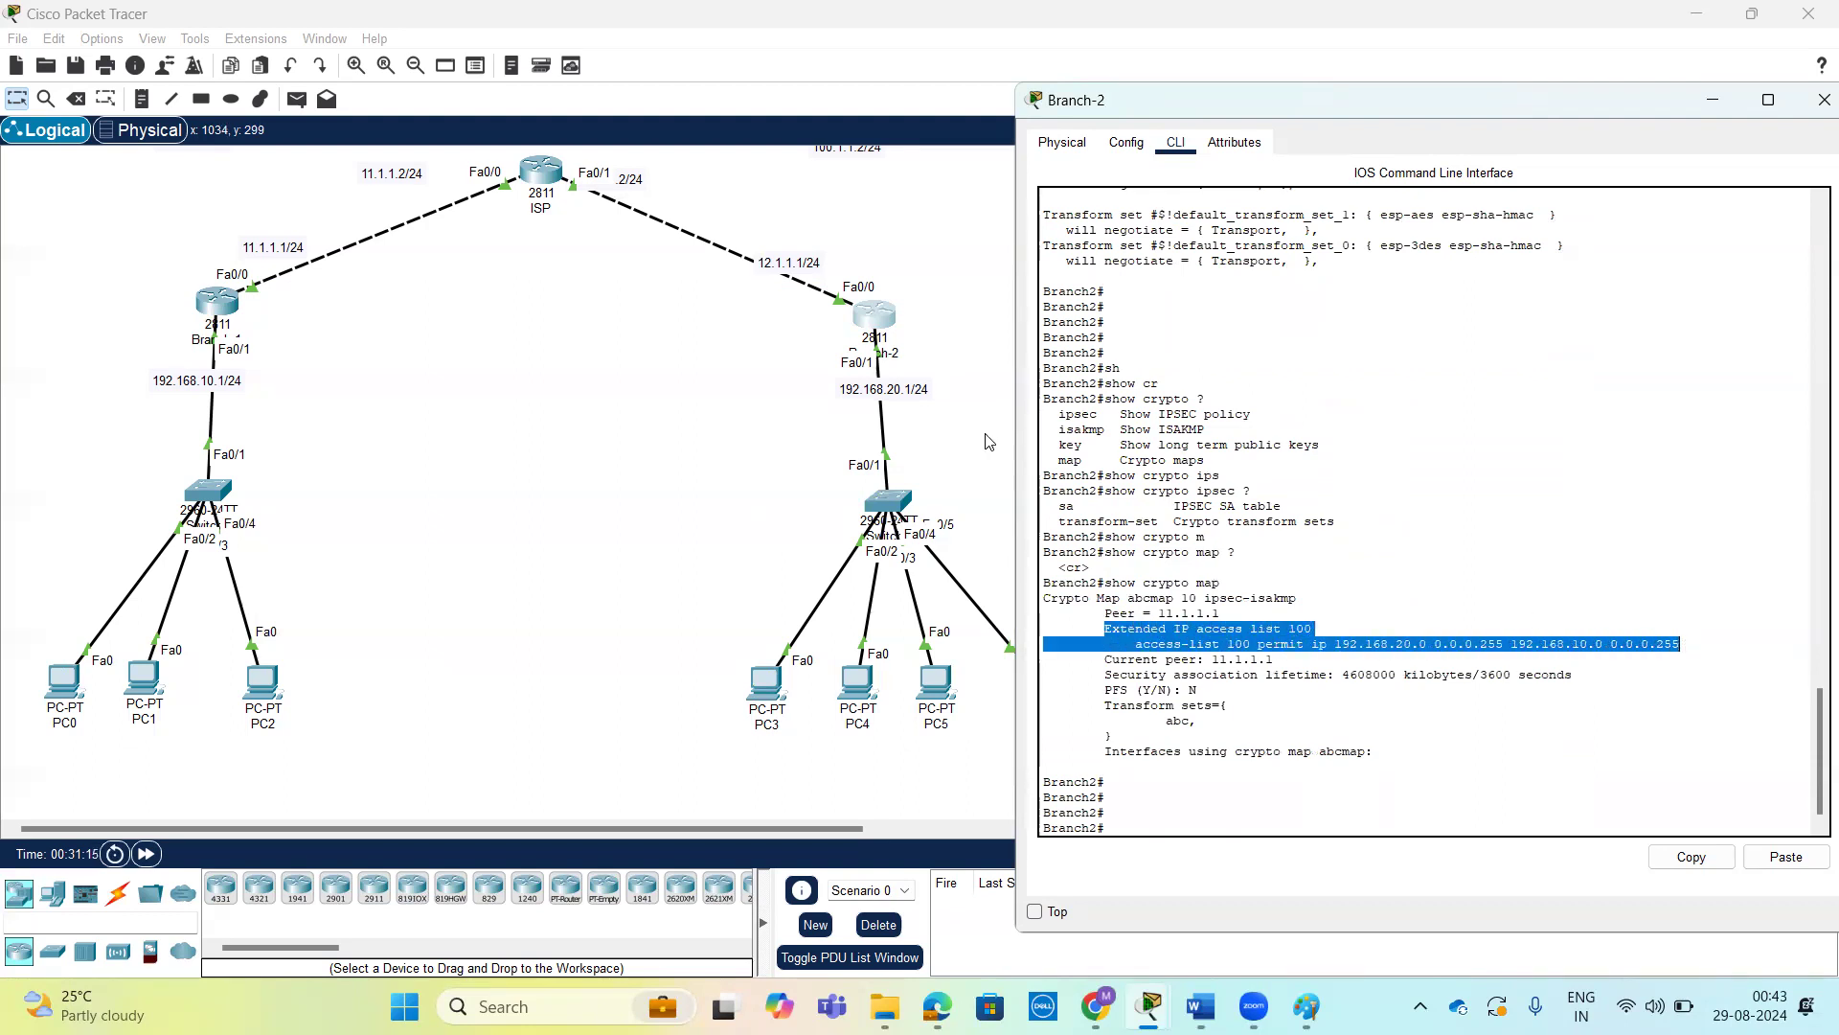
left_click_drag(1334, 643, 1655, 632)
left_click(1514, 639)
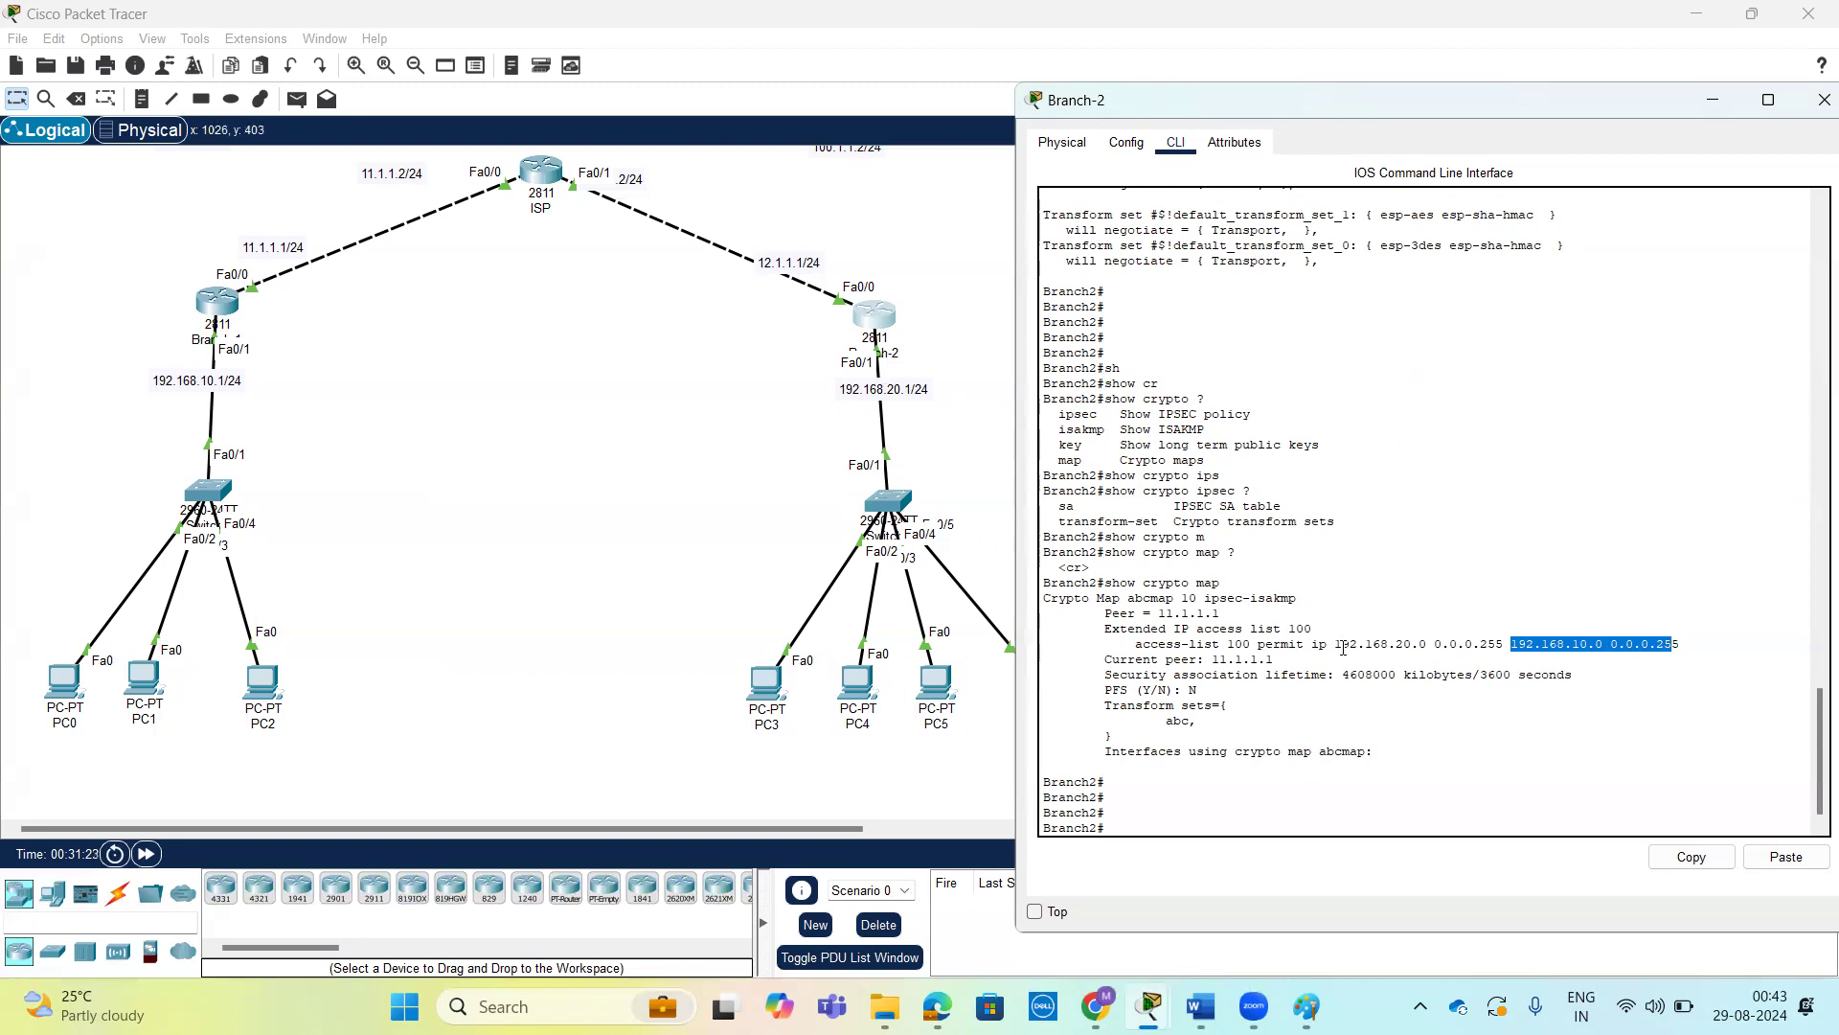
left_click_drag(1686, 652, 1131, 649)
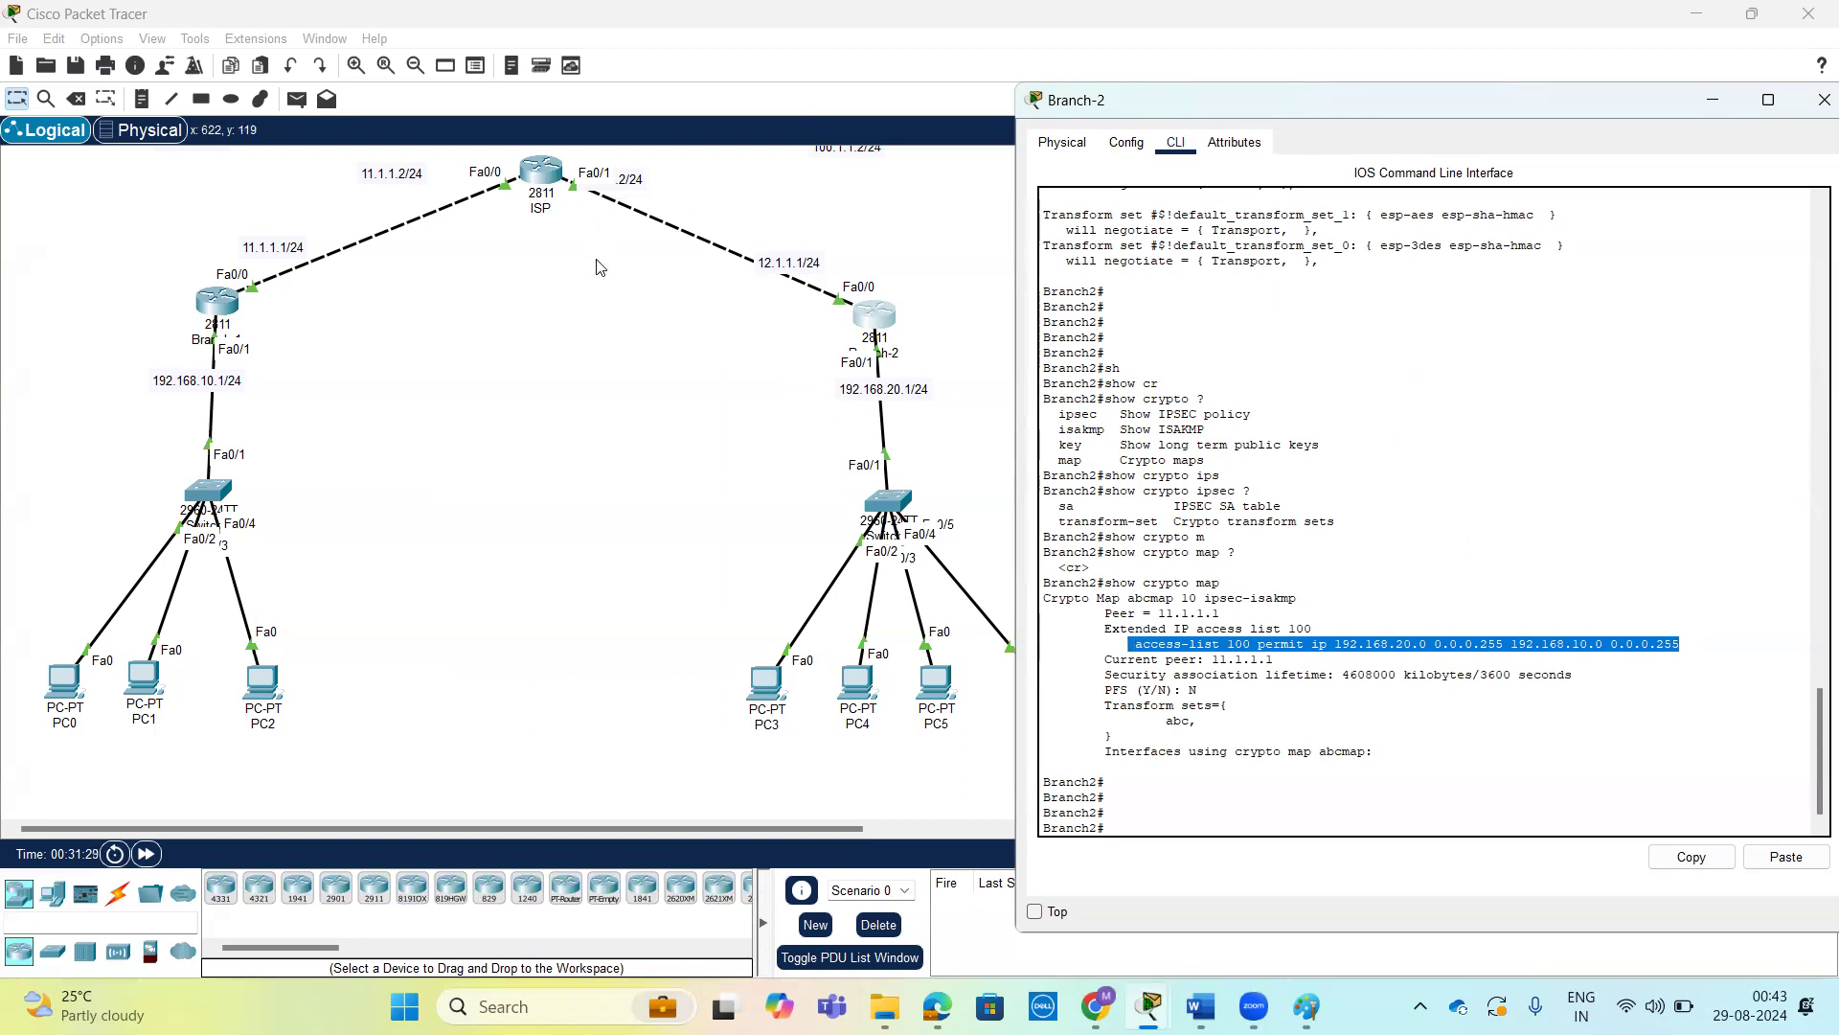
mouse_move(865, 323)
left_mouse_down()
mouse_move(745, 458)
mouse_move(815, 470)
mouse_move(655, 618)
left_mouse_up()
left_click_drag(725, 522, 758, 624)
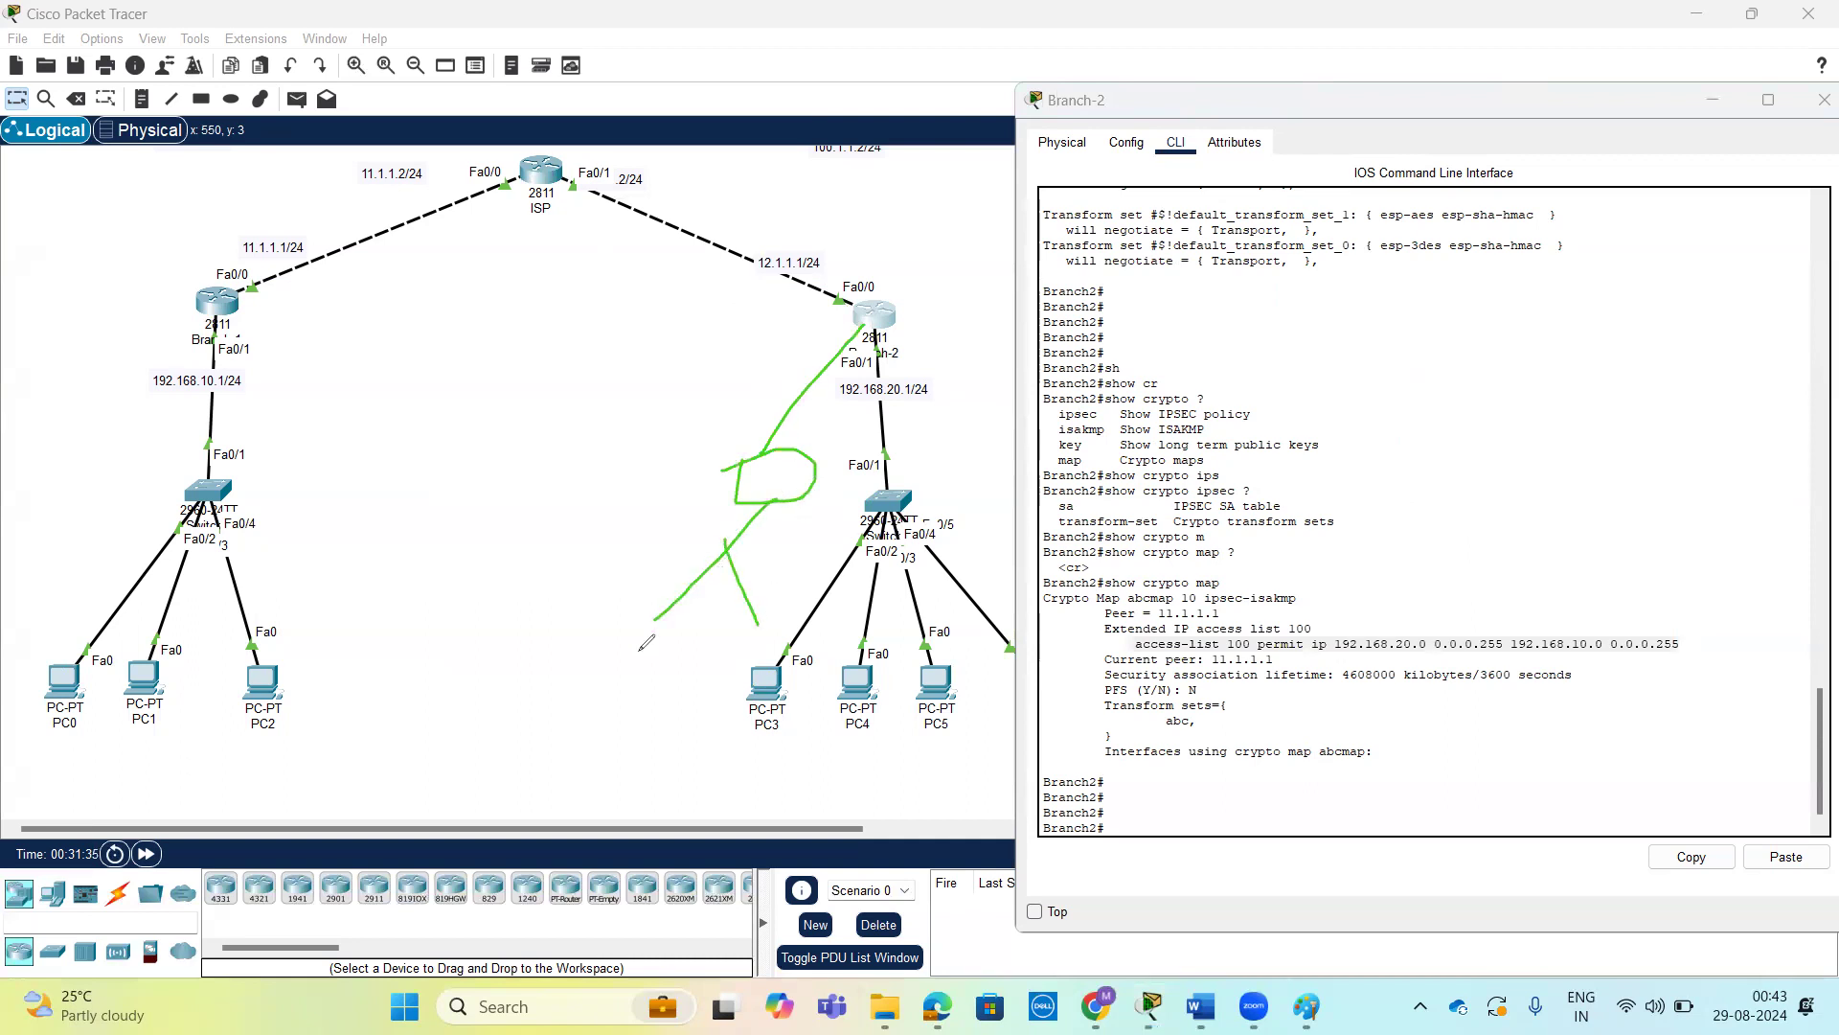
mouse_move(596, 633)
left_mouse_down()
mouse_move(602, 670)
mouse_move(671, 607)
left_mouse_up()
left_click_drag(676, 585, 693, 593)
mouse_move(751, 518)
left_mouse_down()
mouse_move(855, 328)
mouse_move(624, 217)
mouse_move(310, 236)
mouse_move(209, 275)
left_mouse_up()
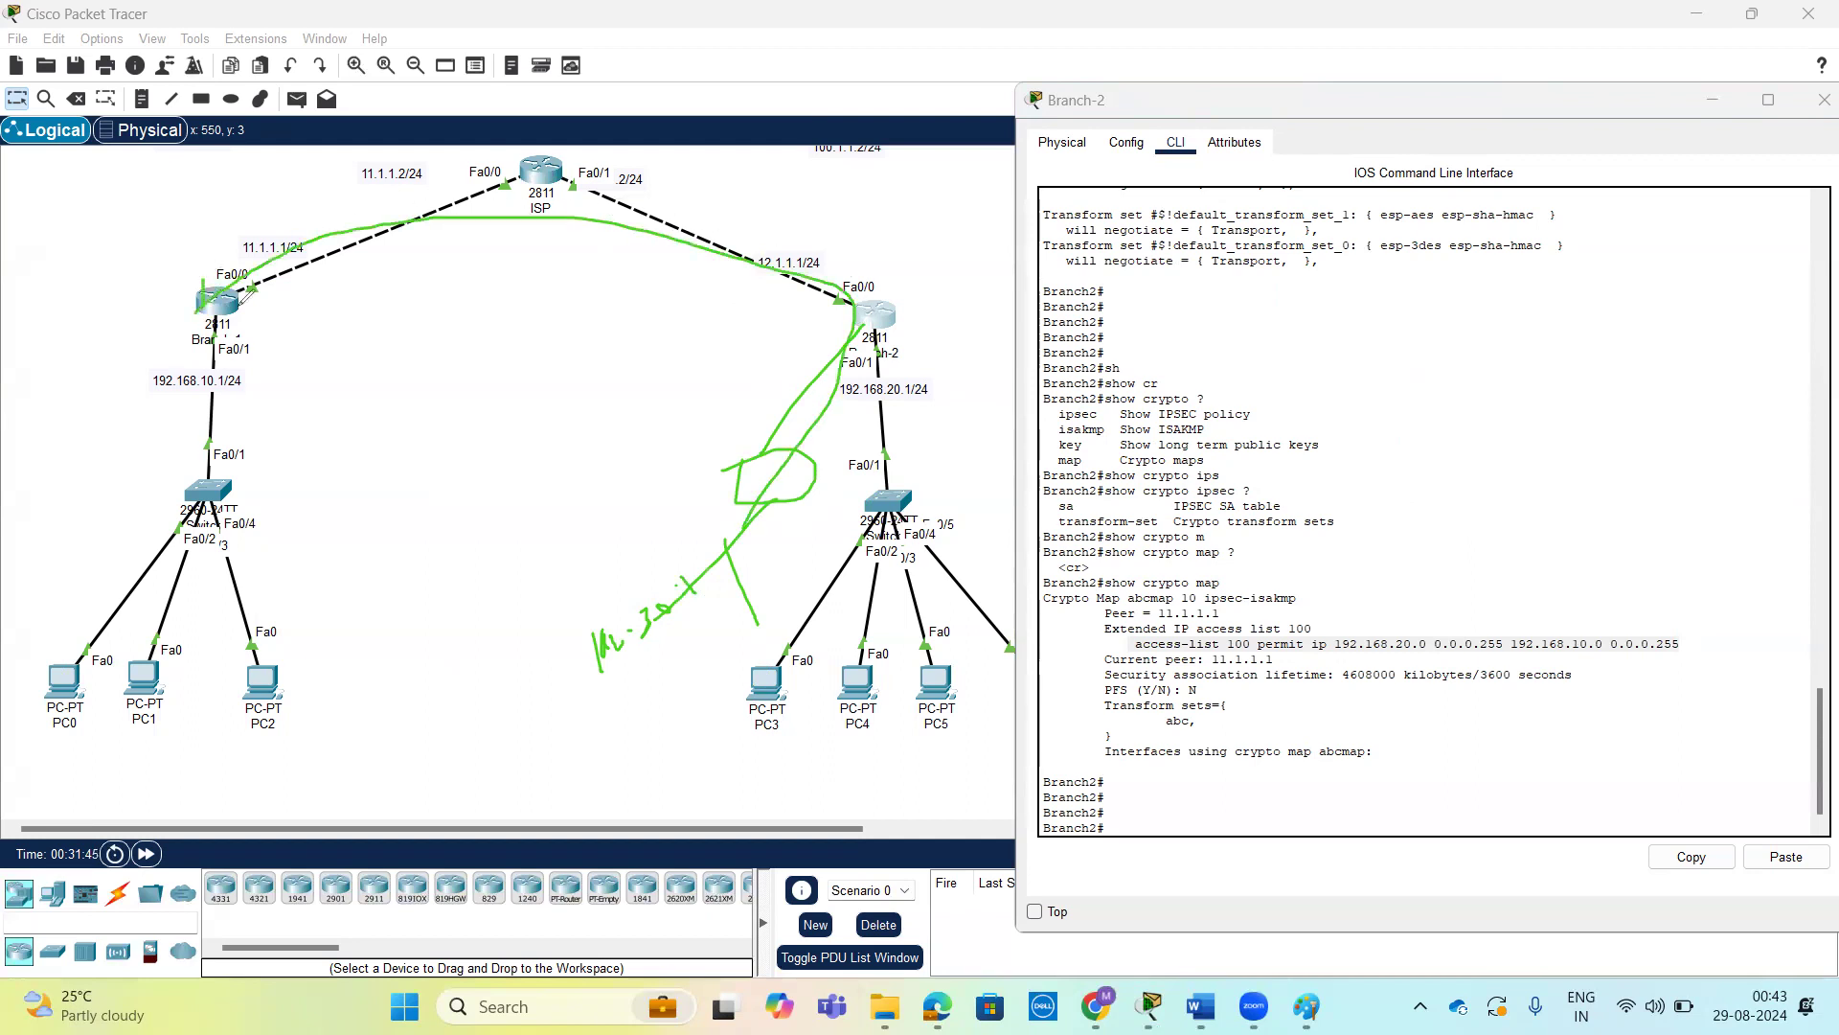
left_click_drag(524, 198, 488, 257)
left_click_drag(486, 203, 522, 226)
mouse_move(849, 524)
left_mouse_down()
mouse_move(877, 295)
mouse_move(288, 257)
mouse_move(222, 284)
left_mouse_up()
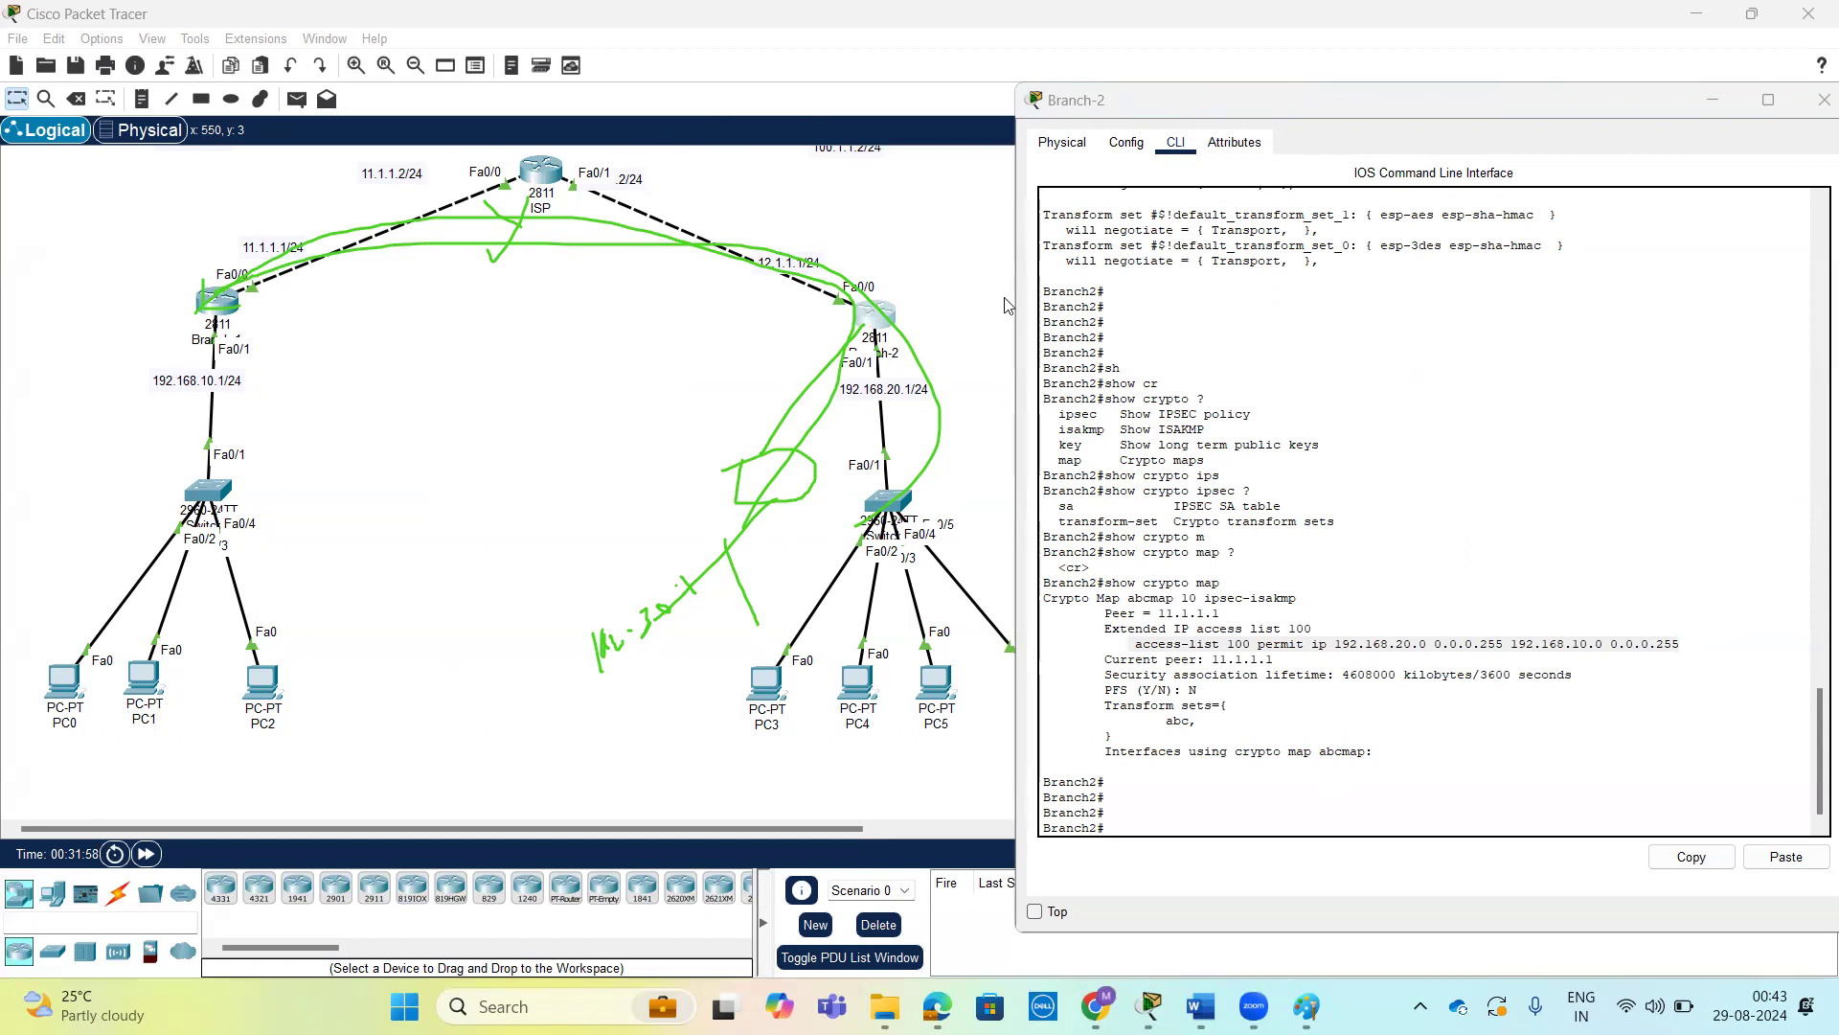
key("Escape")
left_click(1456, 725)
key("Return")
key("Return")
key("Return")
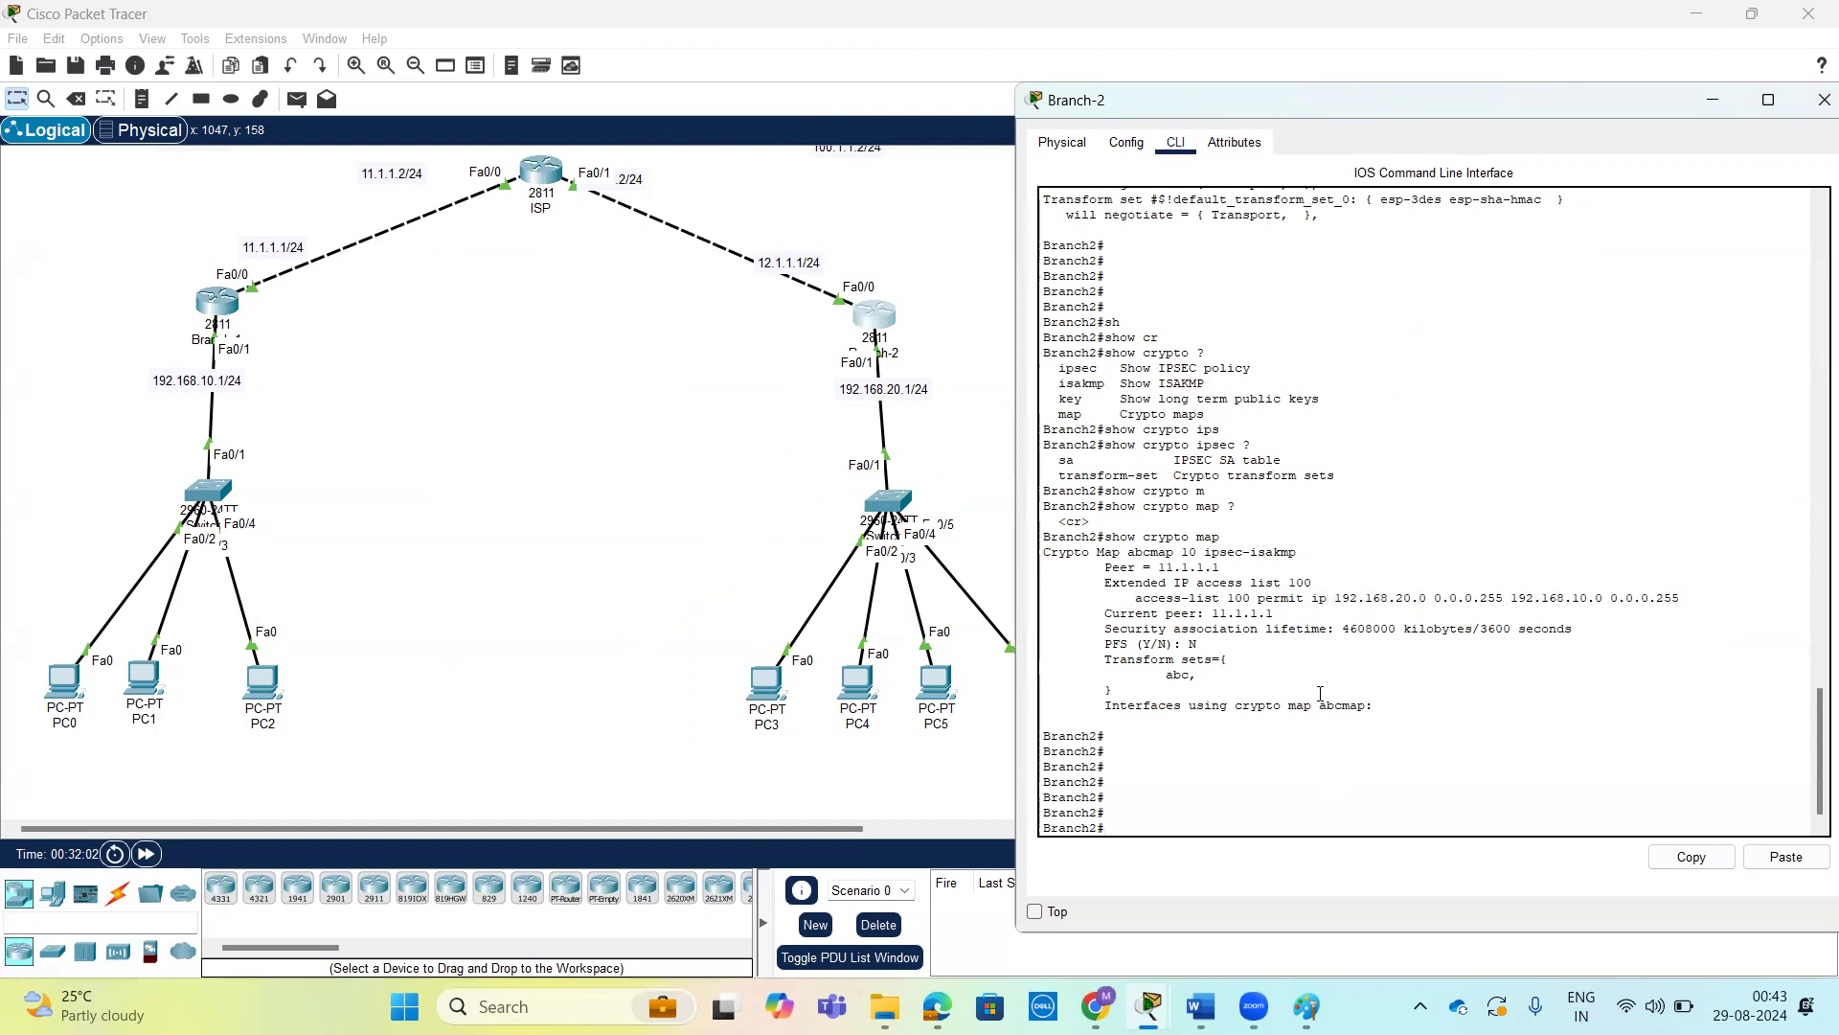
Switch to Branch-1's command line, exit crypto map configuration to global configuration mode, and look back over the earlier crypto map commands.
left_click(215, 303)
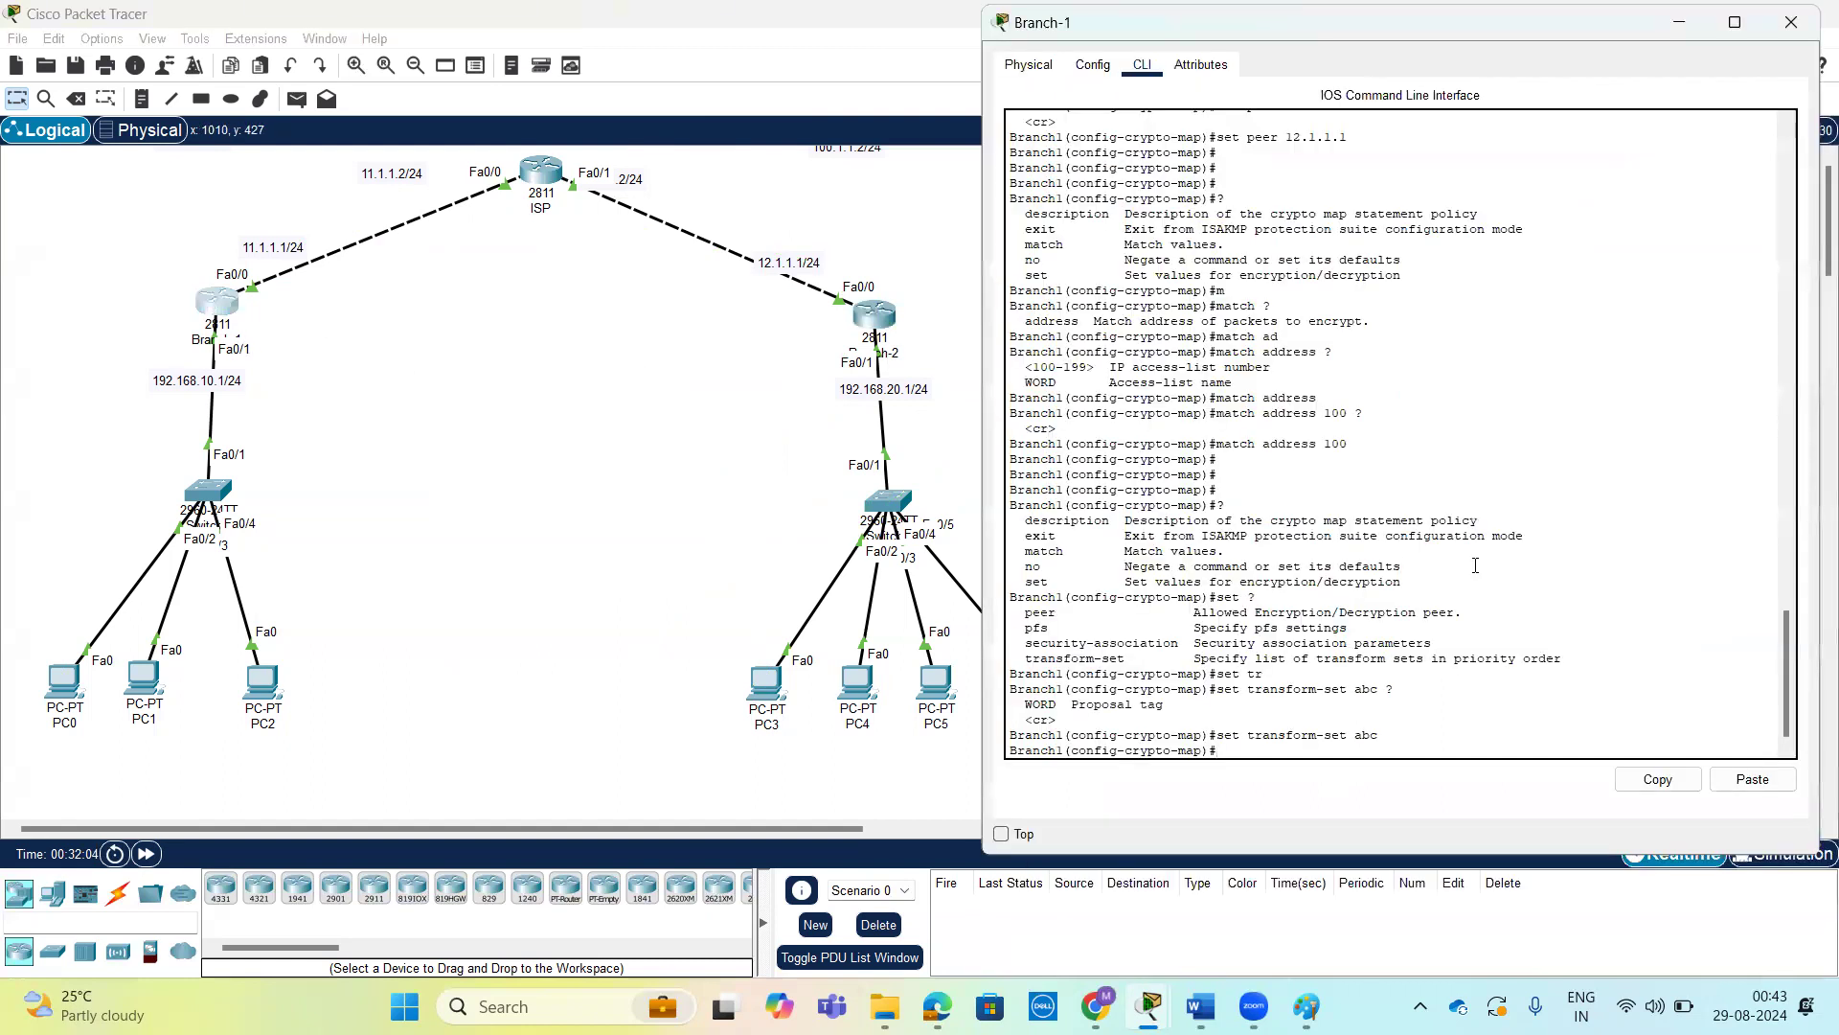
key("Return")
type("ex")
key("Return")
key("Return")
key("Return")
key("Return")
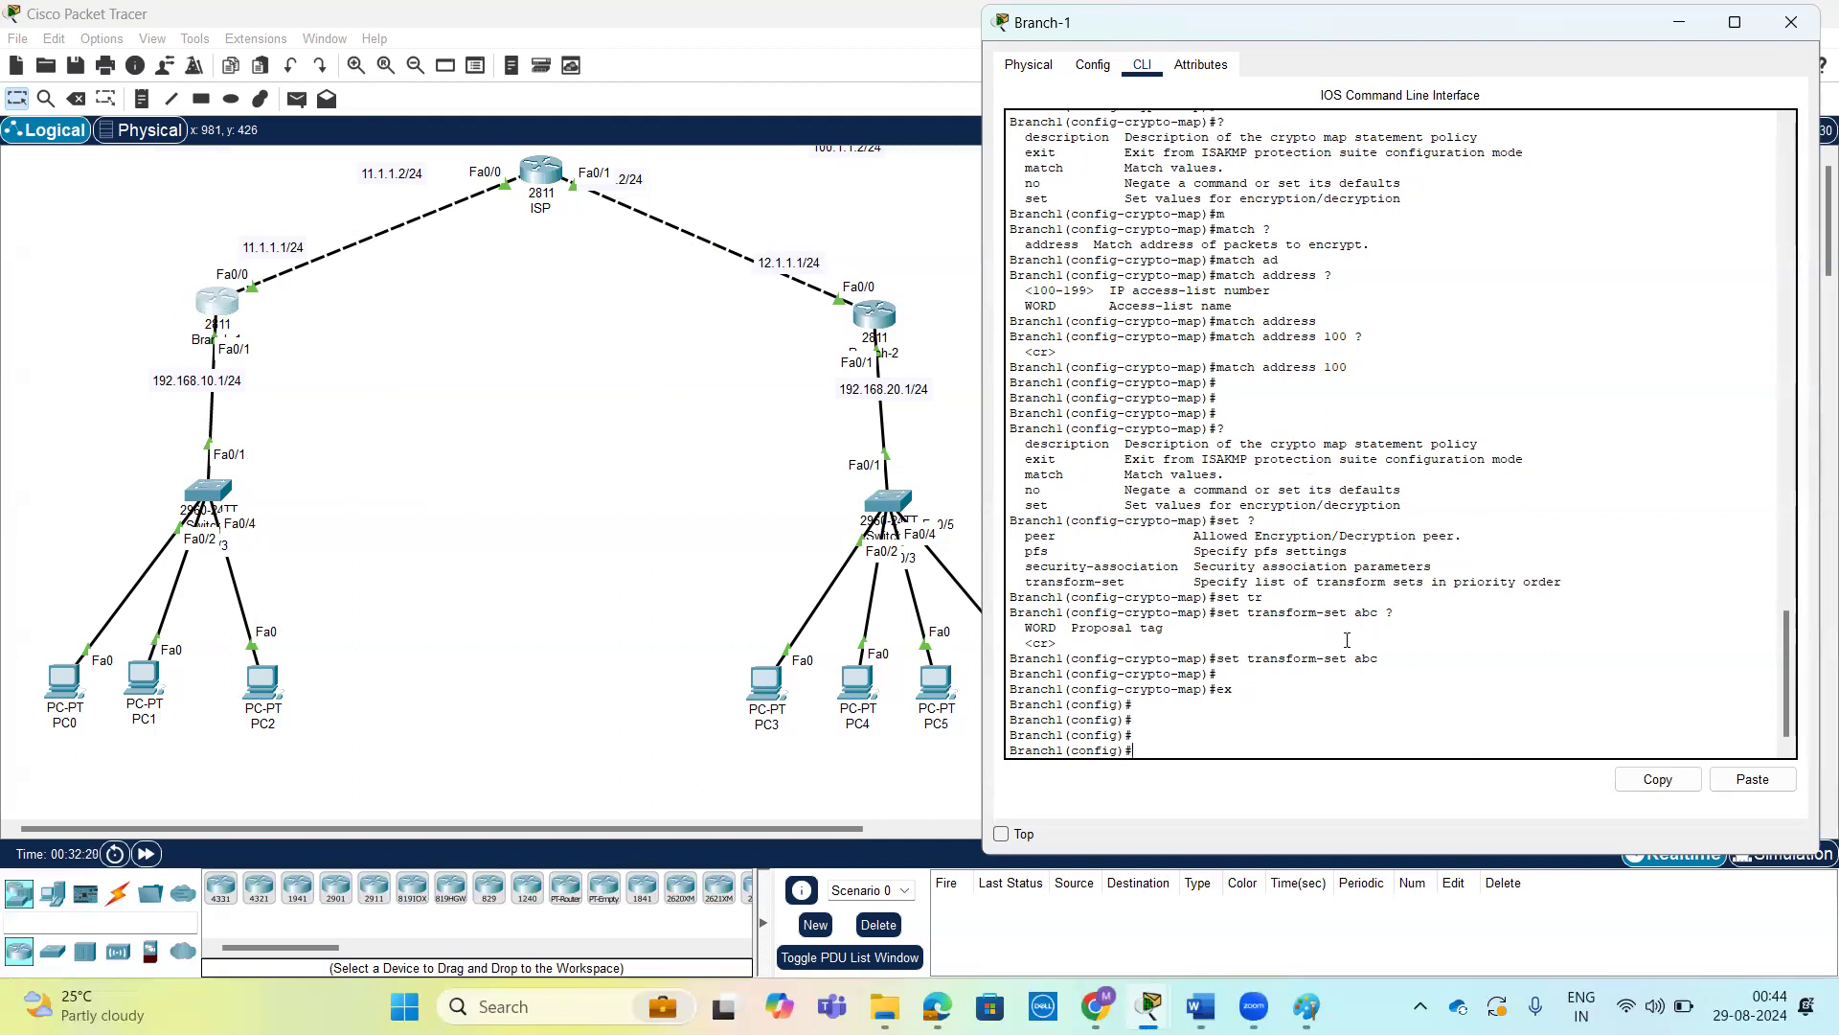
scroll(1316, 345, "up", 4)
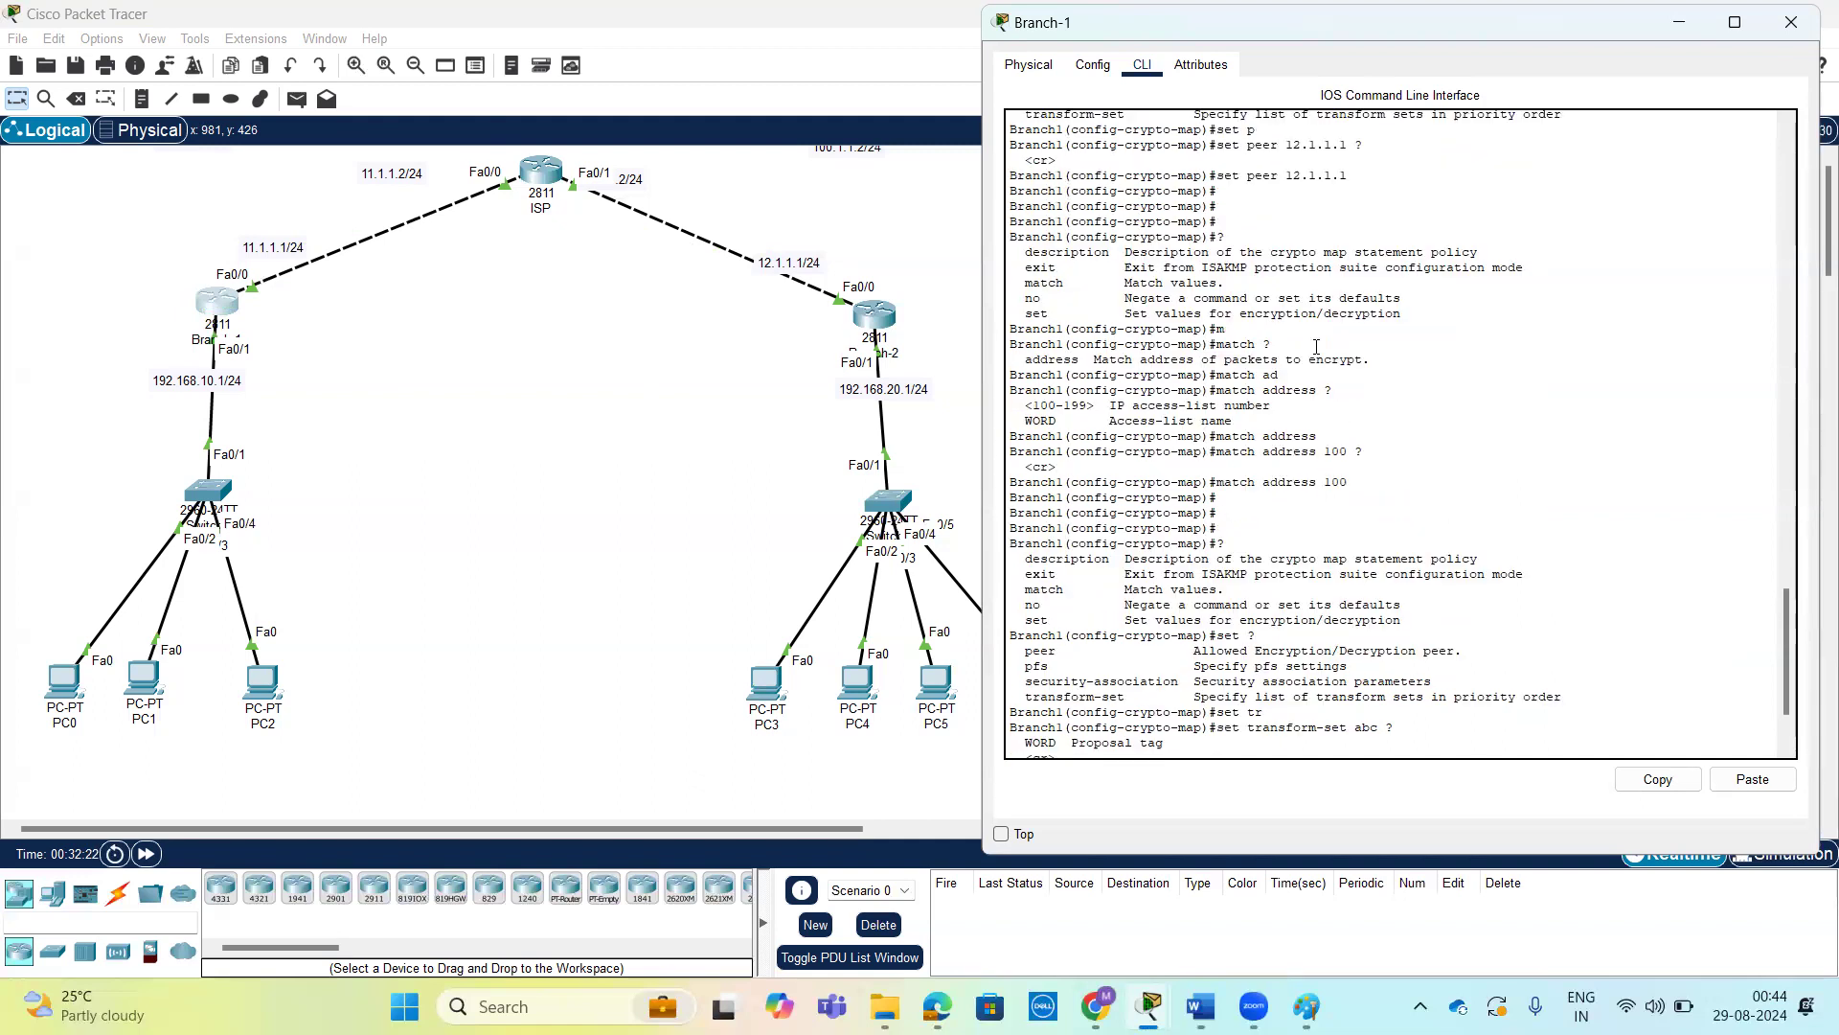
scroll(1382, 368, "up", 3)
scroll(1389, 383, "down", 7)
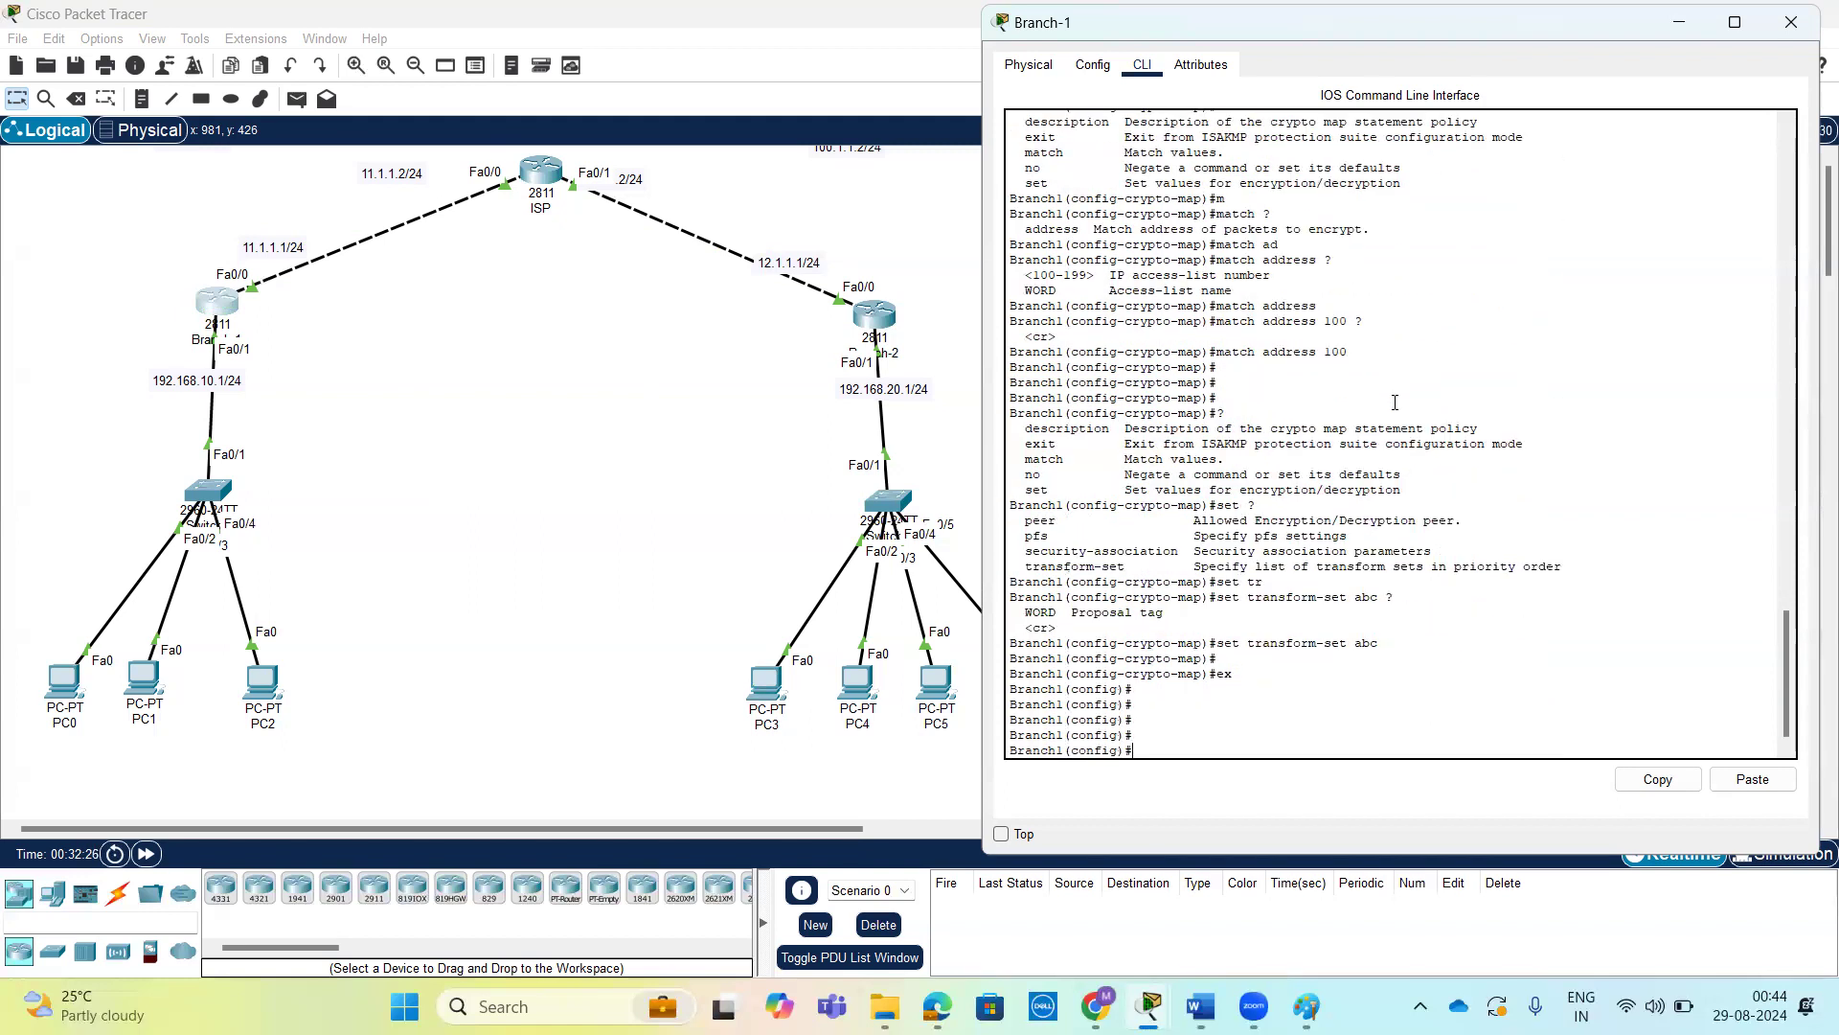
Return Branch-1 to privileged mode and list the options of the show crypto command.
key("Return")
key("ctrl+z")
key("Return")
key("Return")
type("sh")
key("Tab")
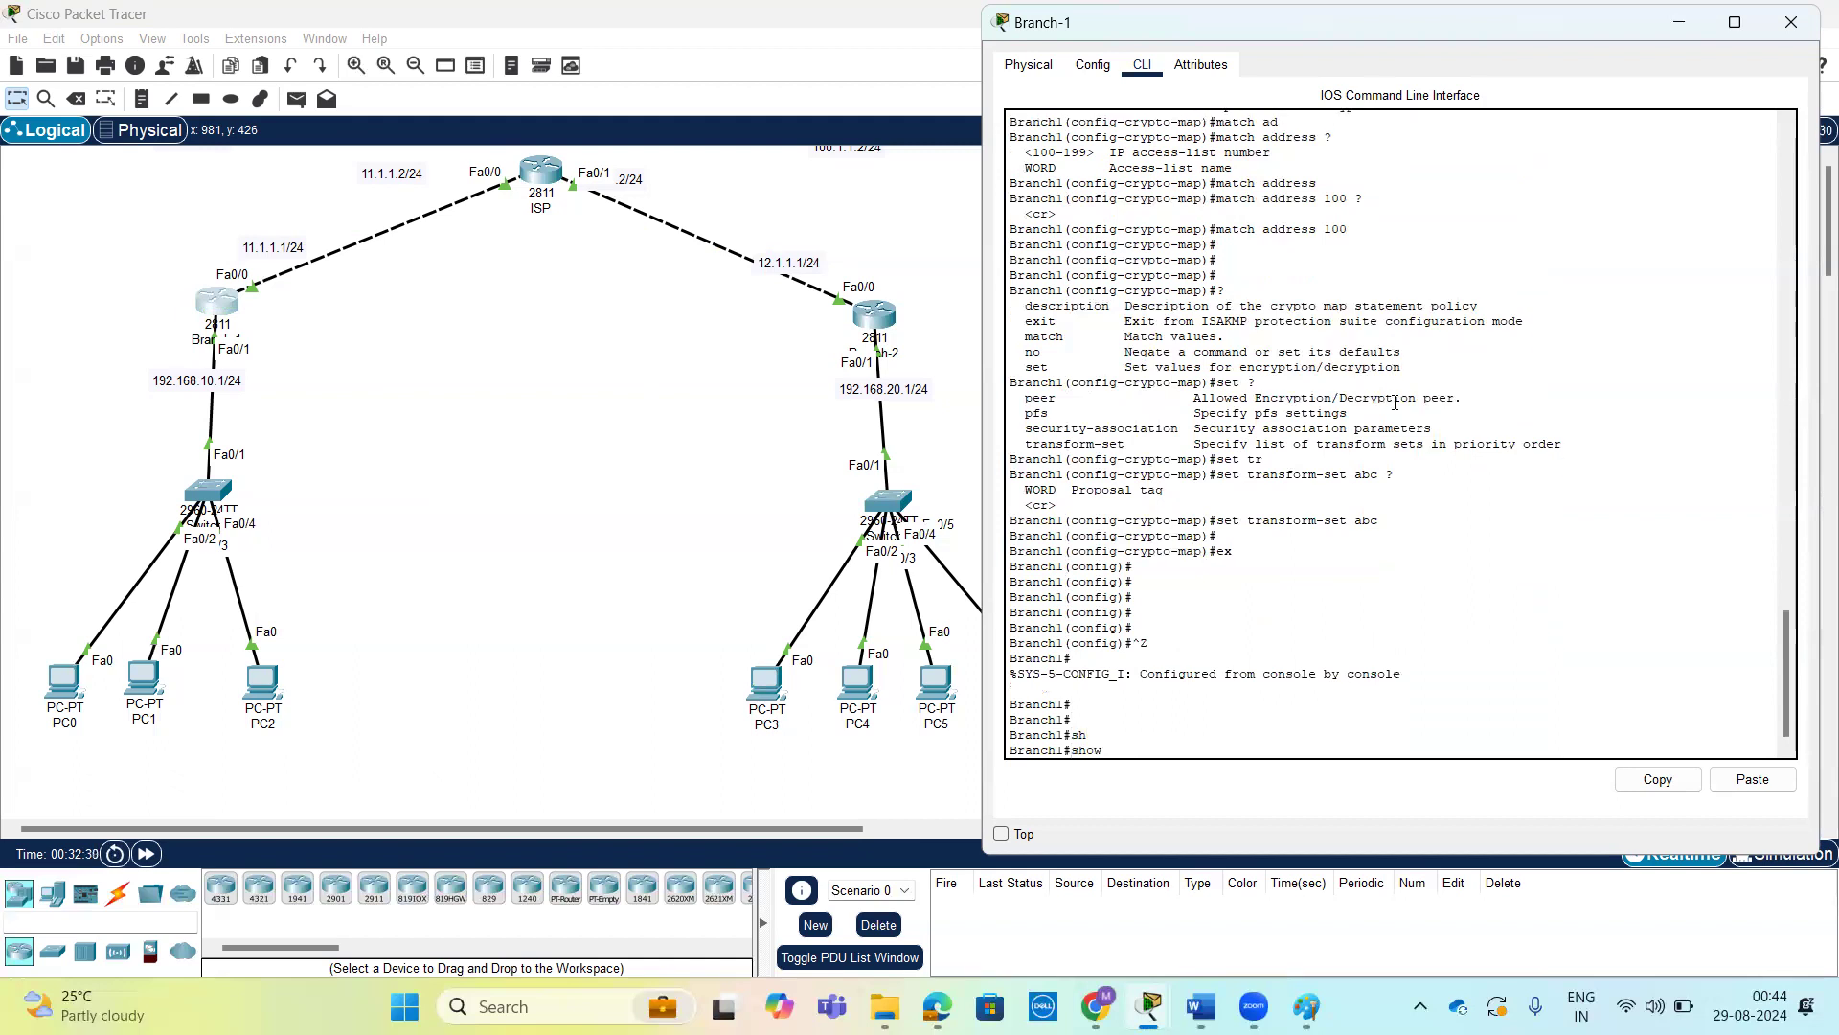
type("crypto")
key("Tab")
Display Branch-1's crypto map configuration and examine the abcmap 10 ipsec-isakmp entry.
type("?")
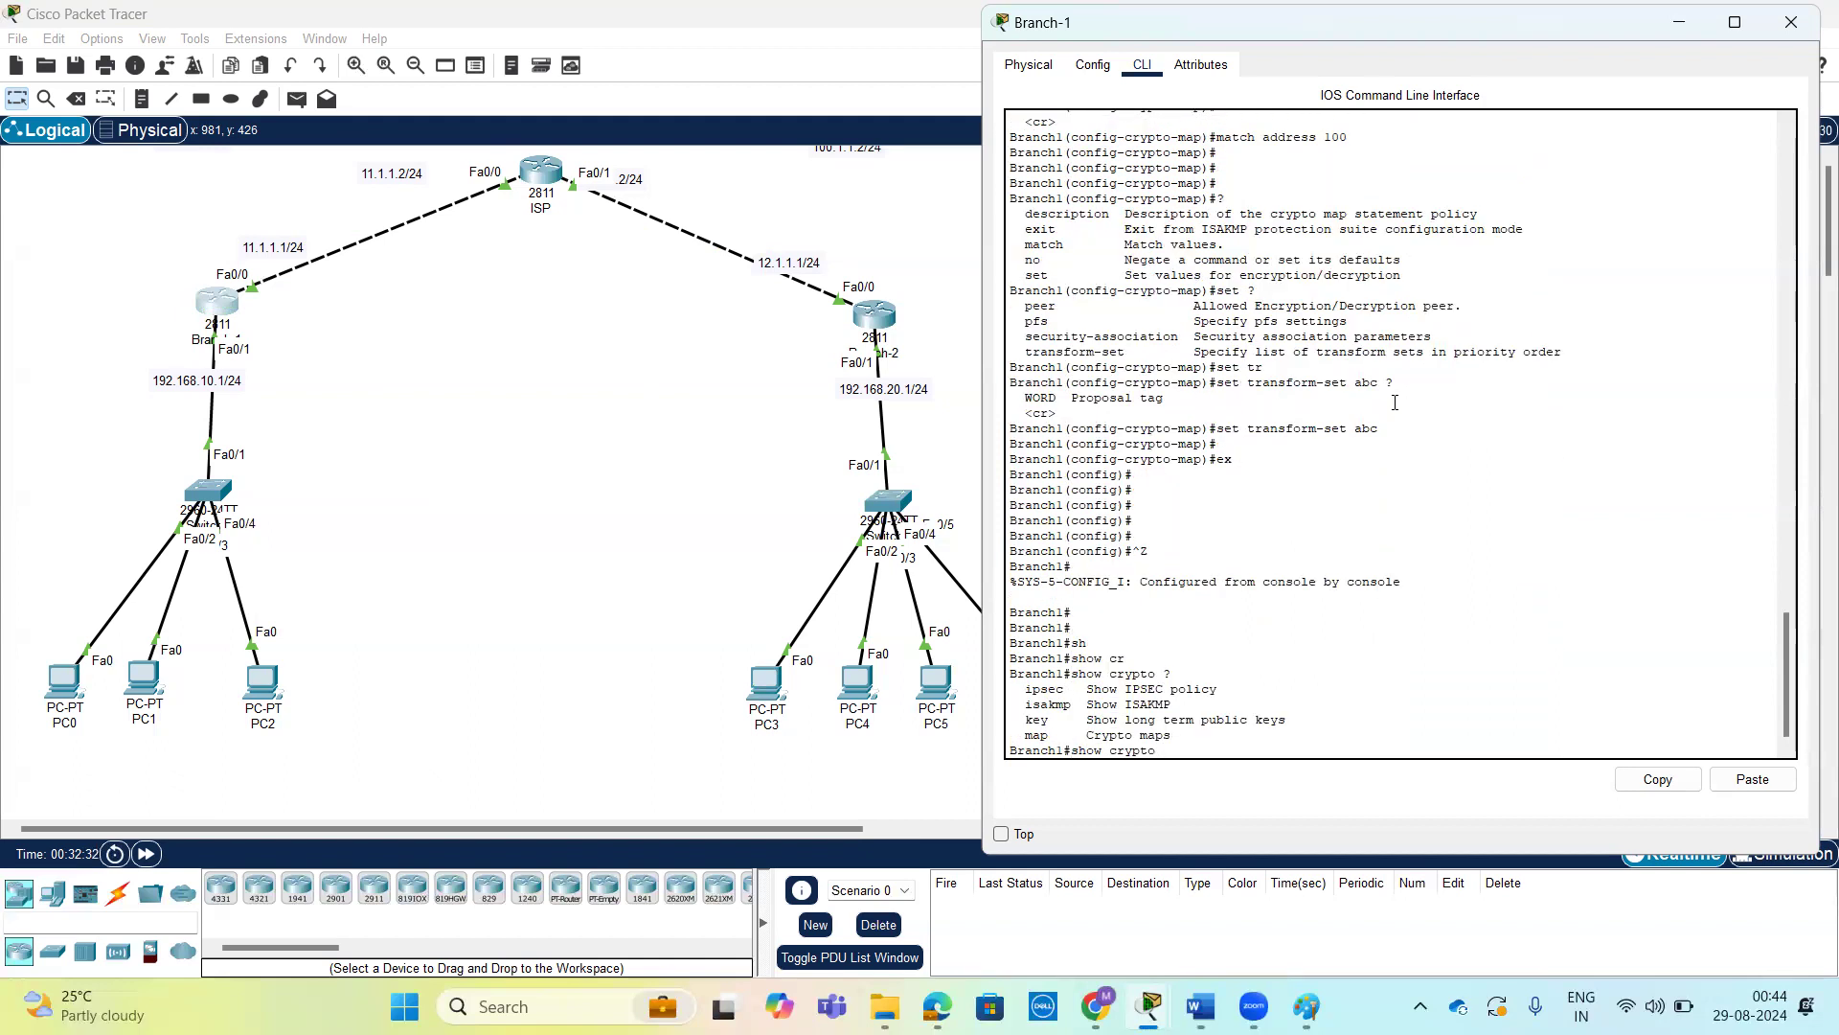
type("m")
key("Tab")
type("?")
key("Return")
key("Return")
key("Return")
key("Return")
key("Return")
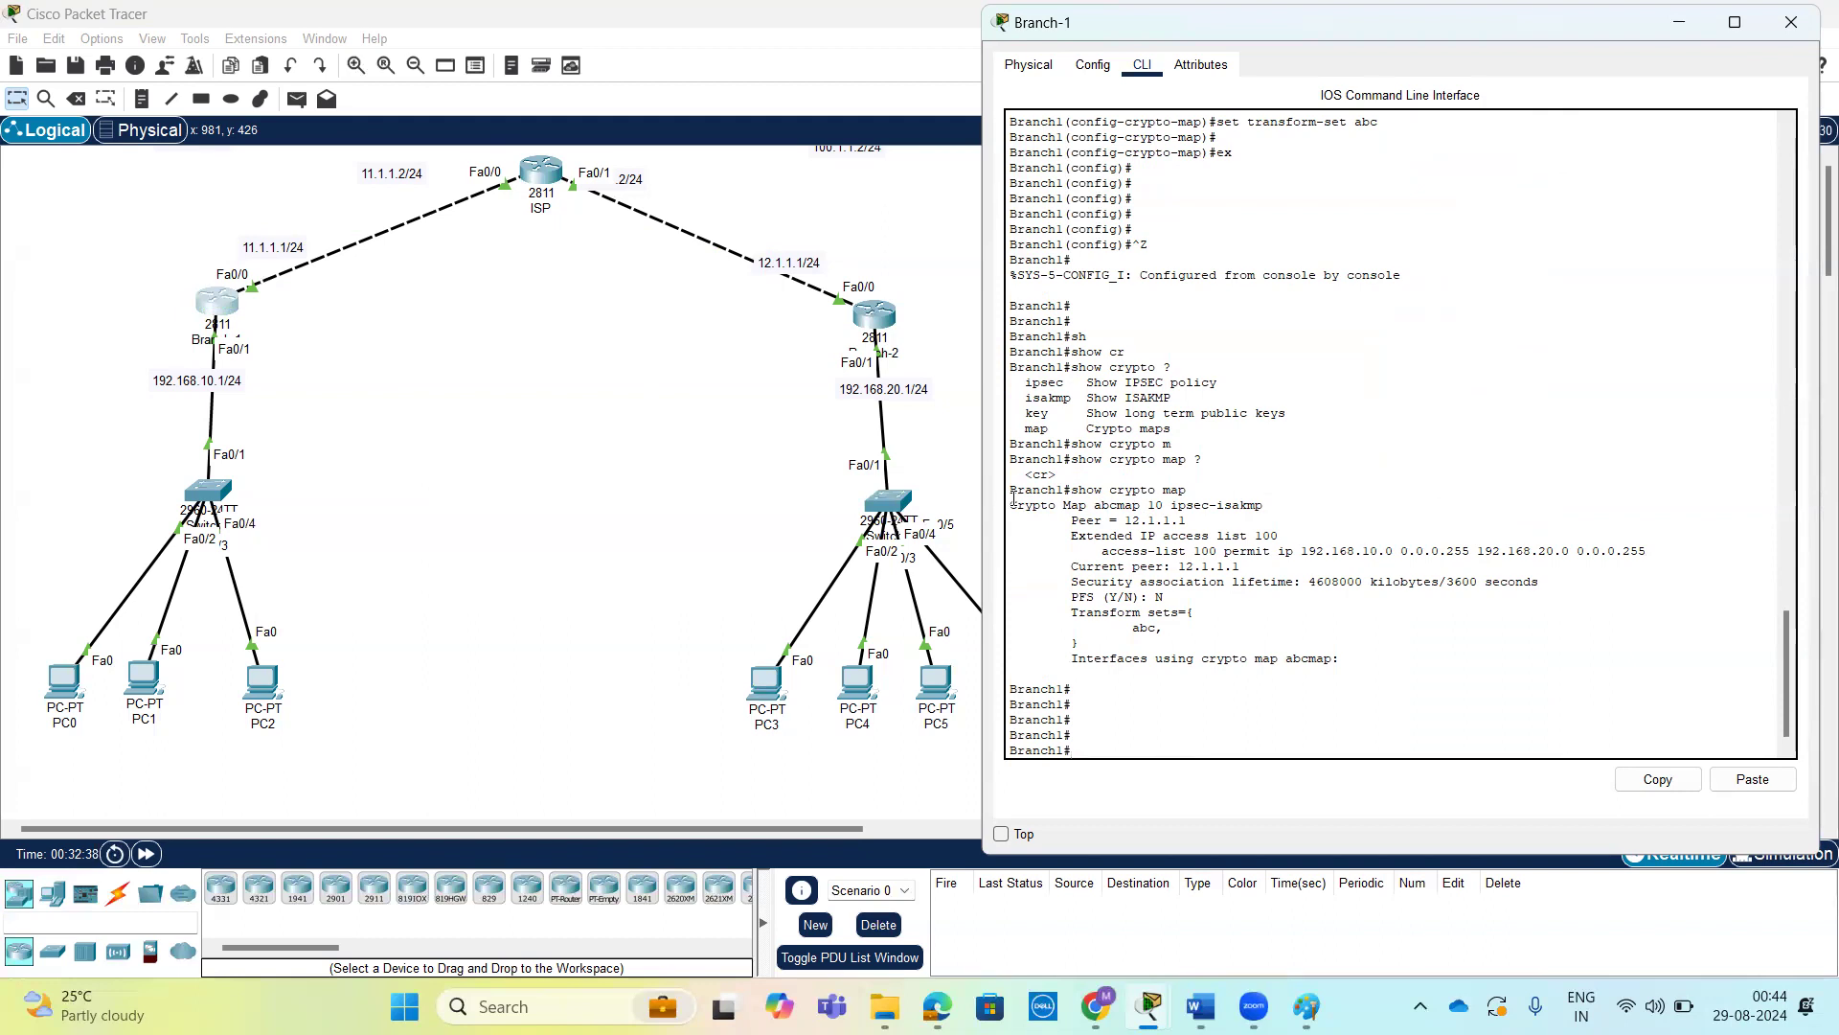
left_click_drag(1011, 504, 1322, 521)
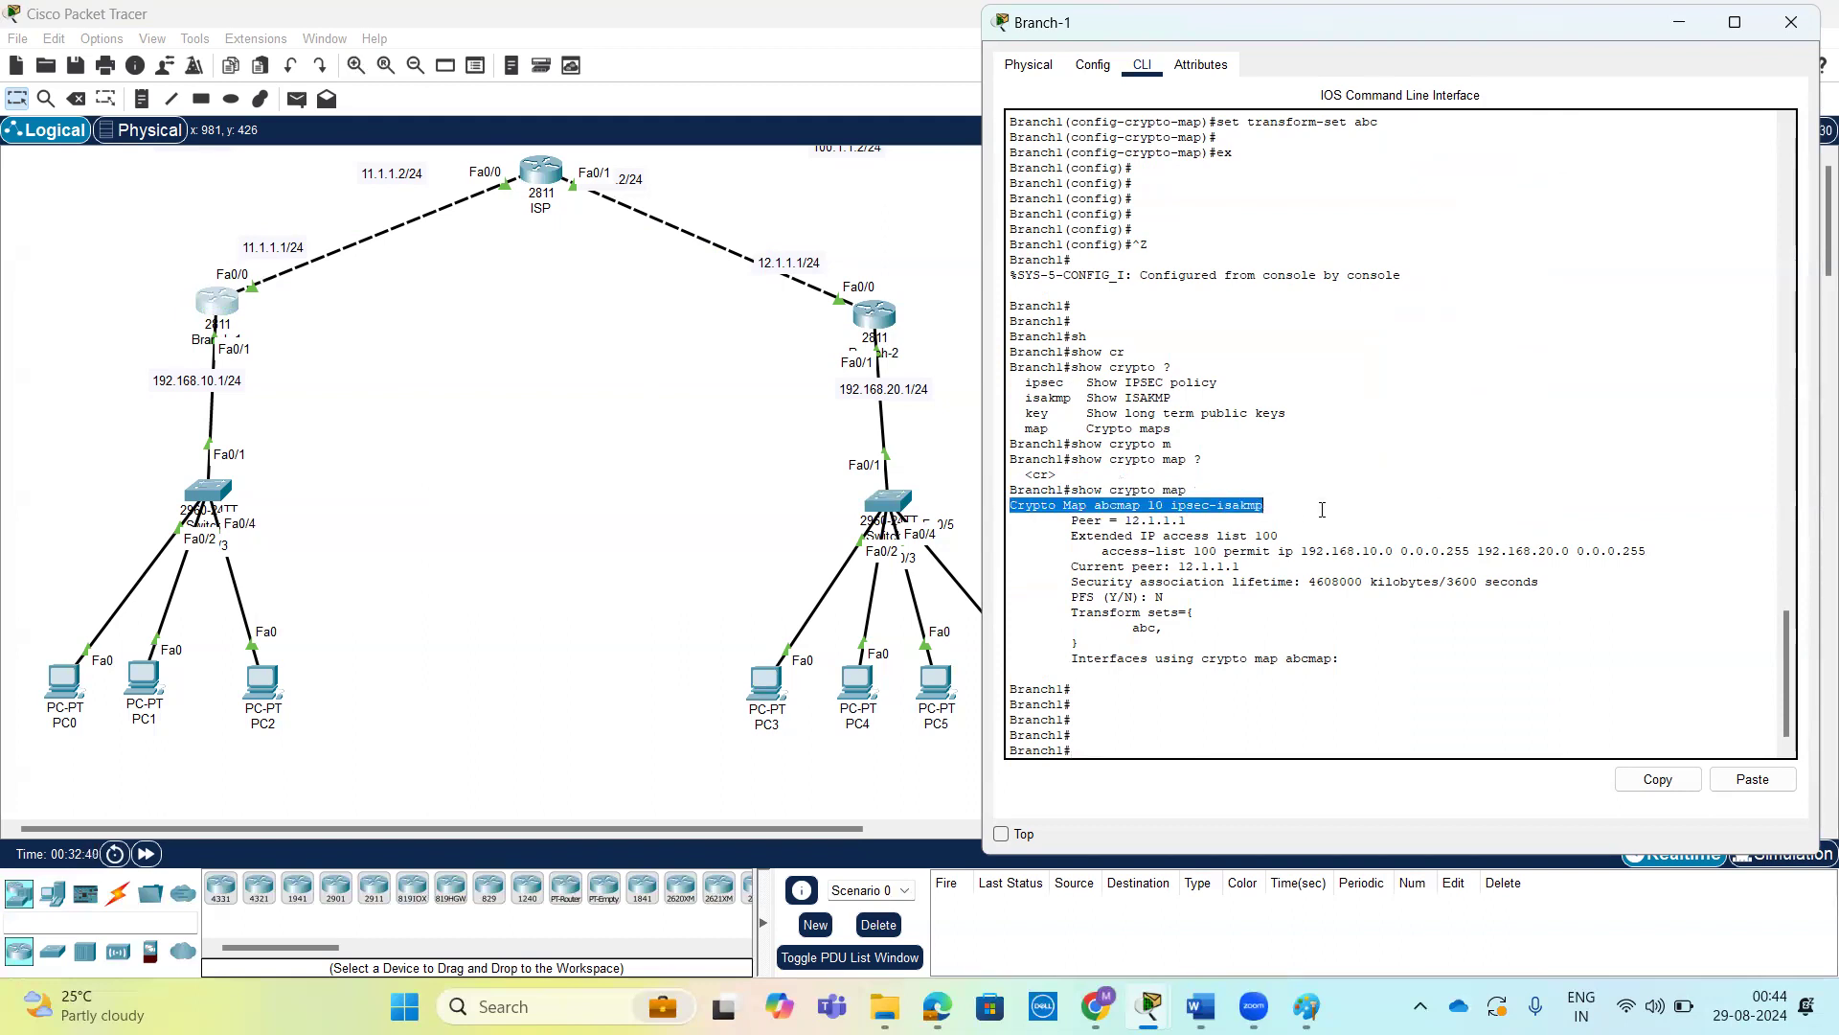
left_click(1341, 594)
Enter global configuration mode on Branch-1 and open interface fastEthernet 0/0 for configuration.
key("Return")
key("Return")
type("conf t")
key("Return")
key("Return")
type("in")
key("Tab")
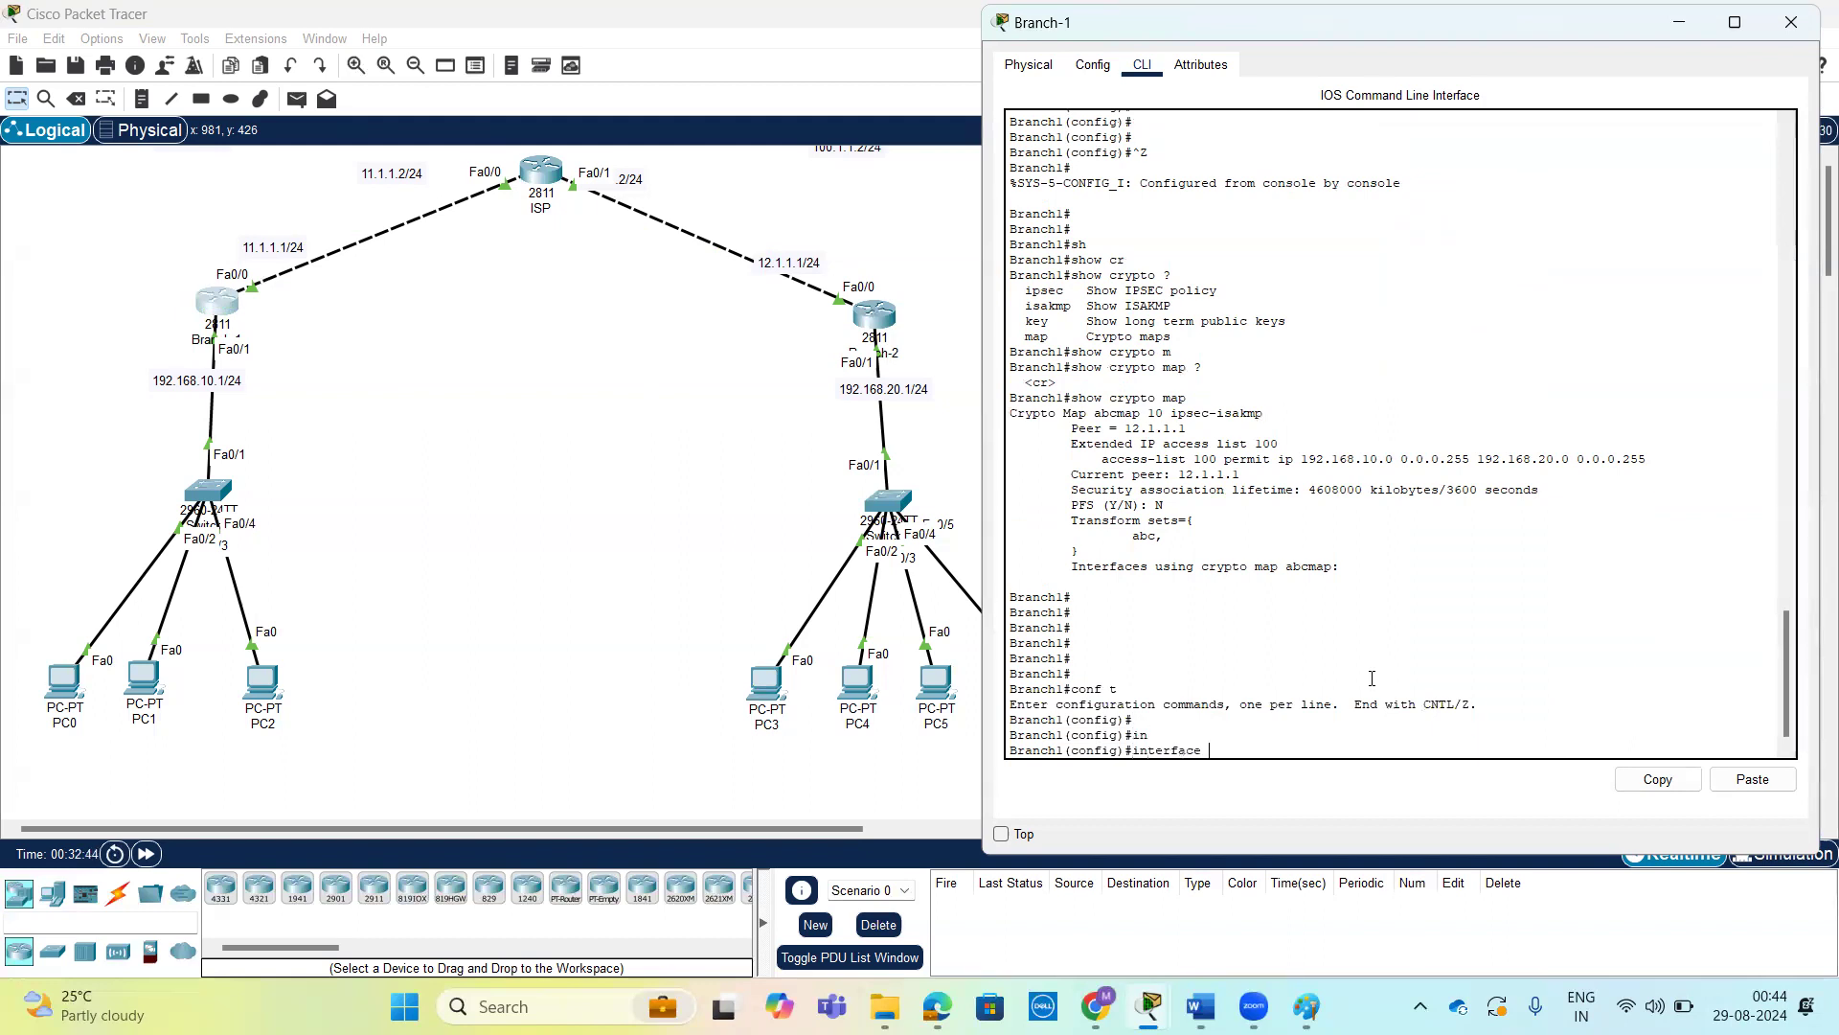
type("f")
key("Tab")
type("0/0")
key("Return")
key("Return")
key("Return")
key("Return")
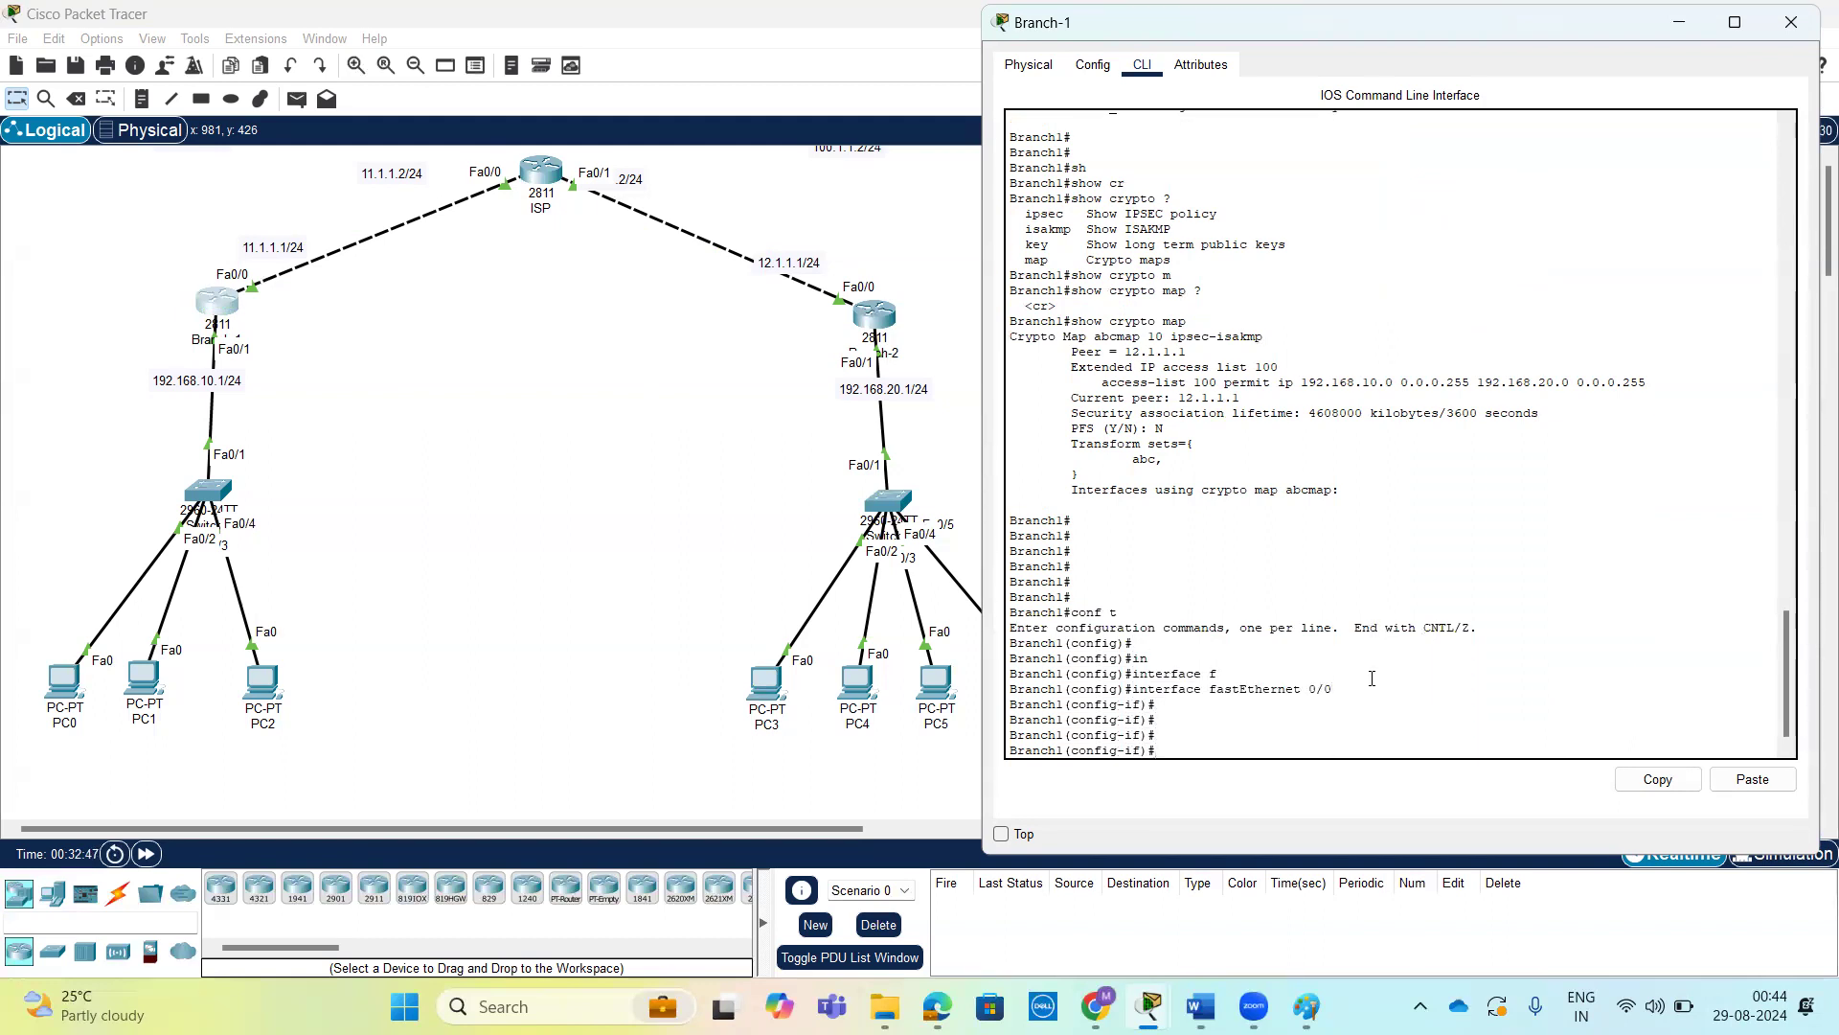
List the crypto options available on Branch-1's fastEthernet 0/0 interface, including the argument expected by crypto map.
type("cr")
key("Tab")
type("?")
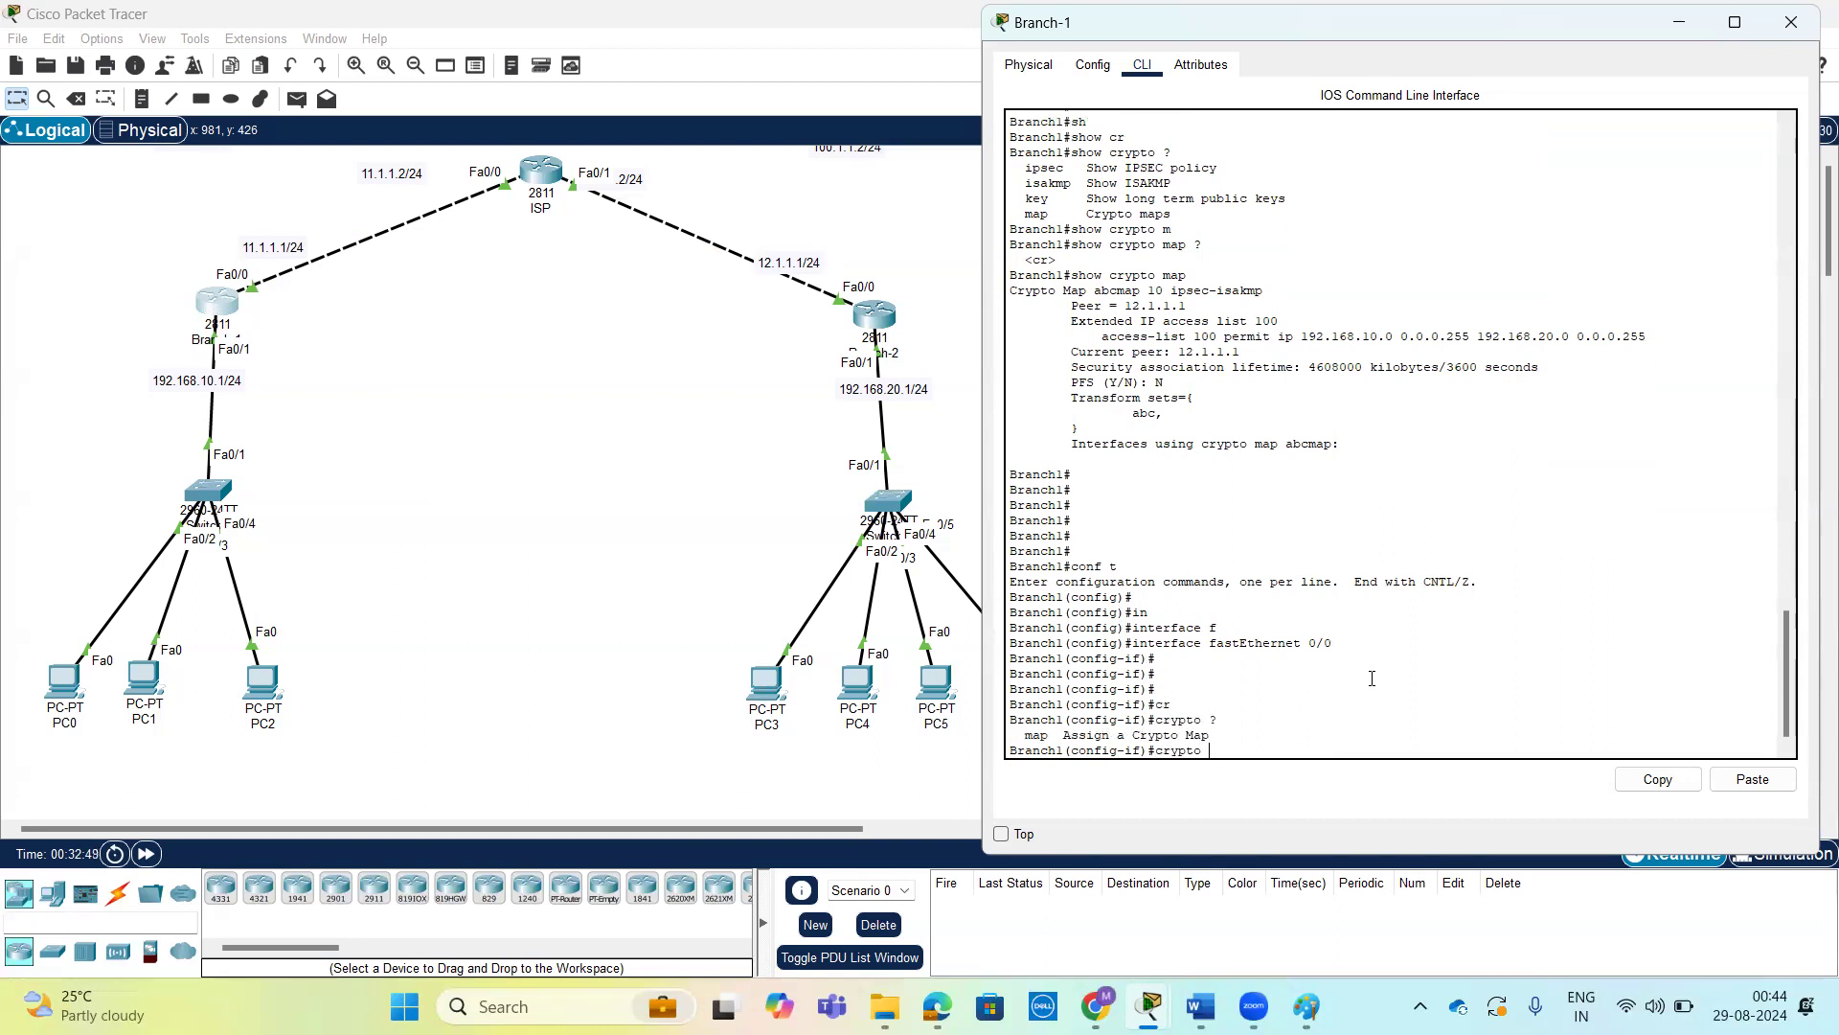
type("m")
key("Tab")
type("?")
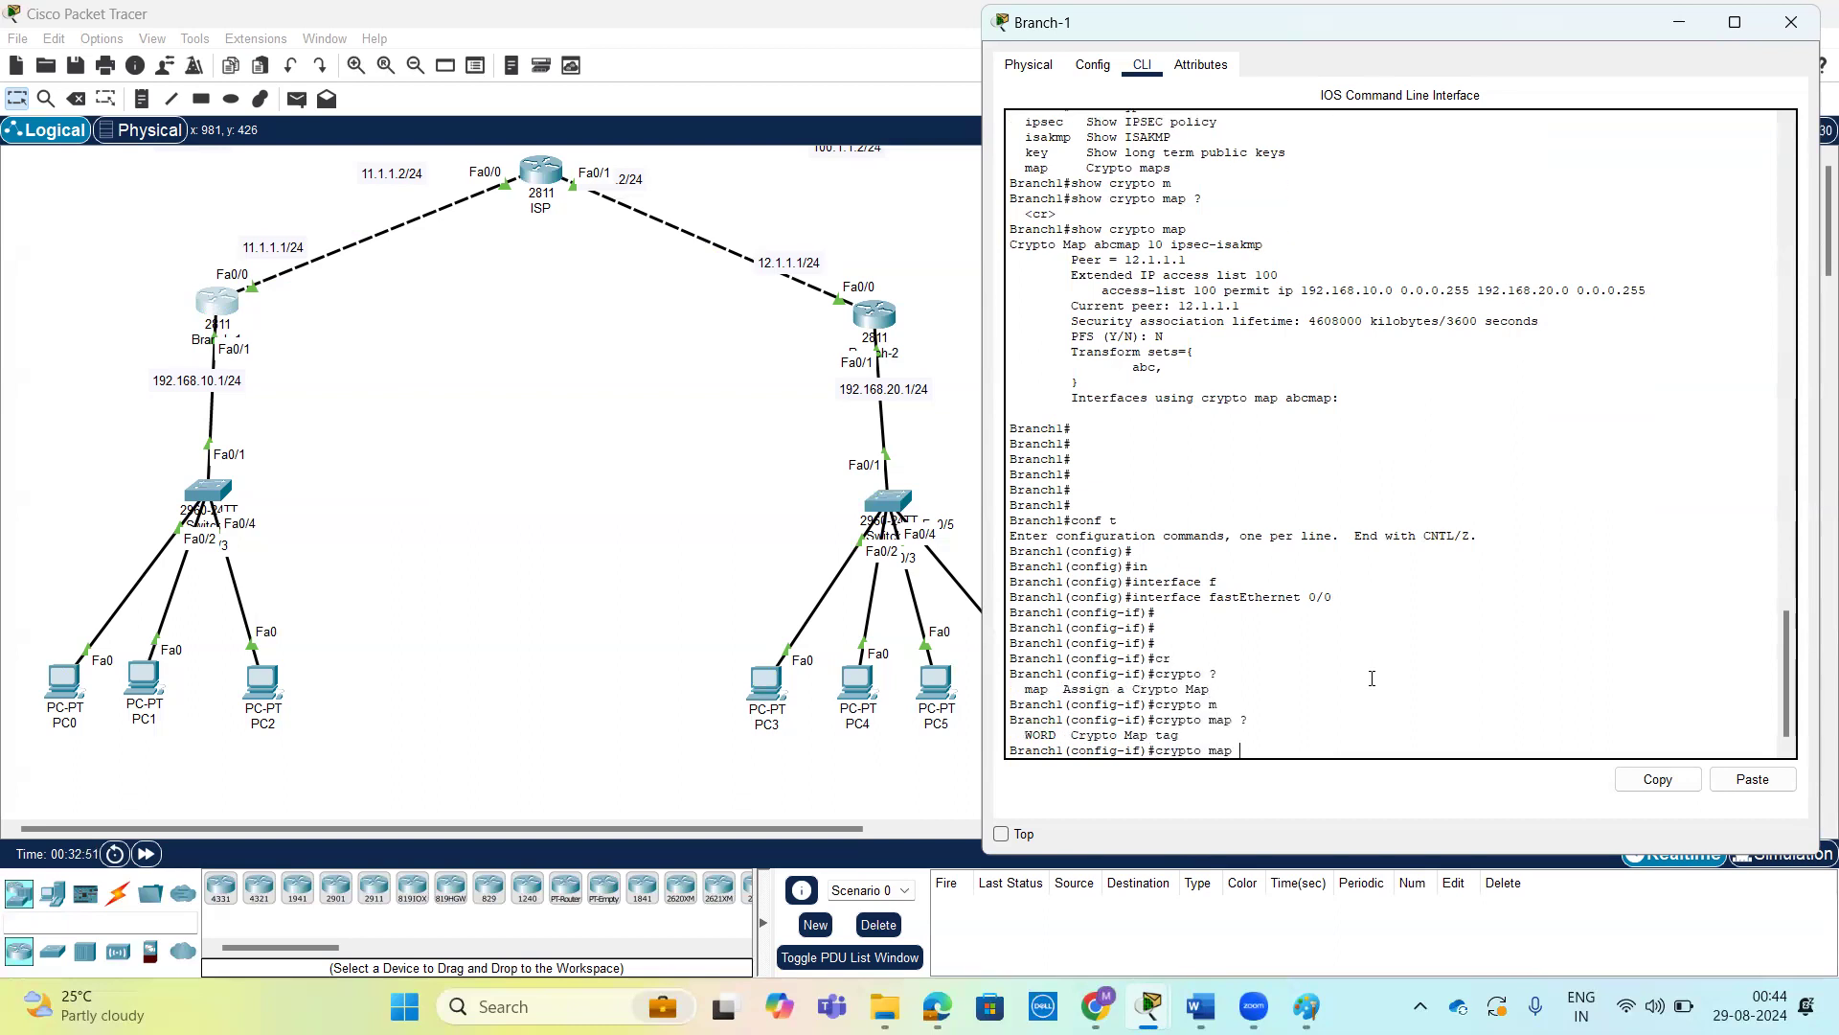
type("abcmap")
Apply the crypto map abcmap to Branch-1's fastEthernet 0/0 interface, checking the map name against the earlier show crypto map output.
scroll(1174, 329, "up", 3)
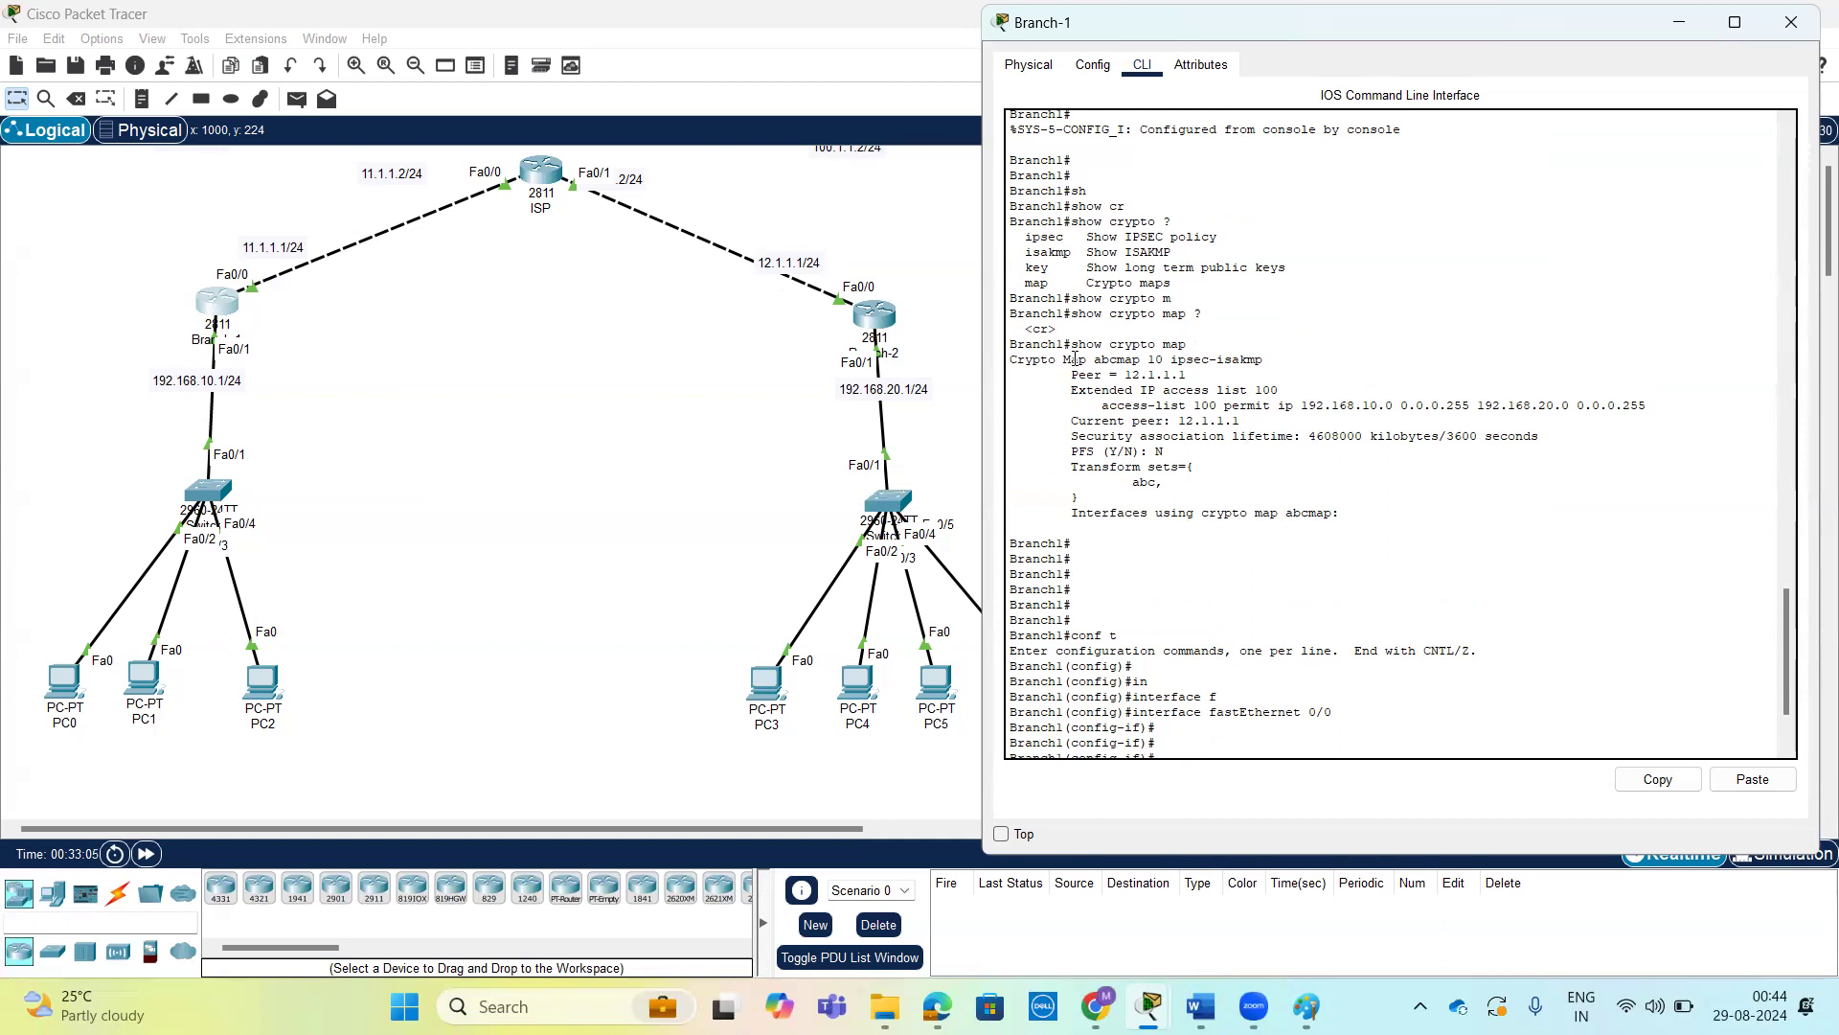
left_click_drag(1095, 365, 1144, 362)
scroll(1372, 707, "down", 3)
left_click_drag(1288, 748, 1155, 749)
left_click(1330, 731)
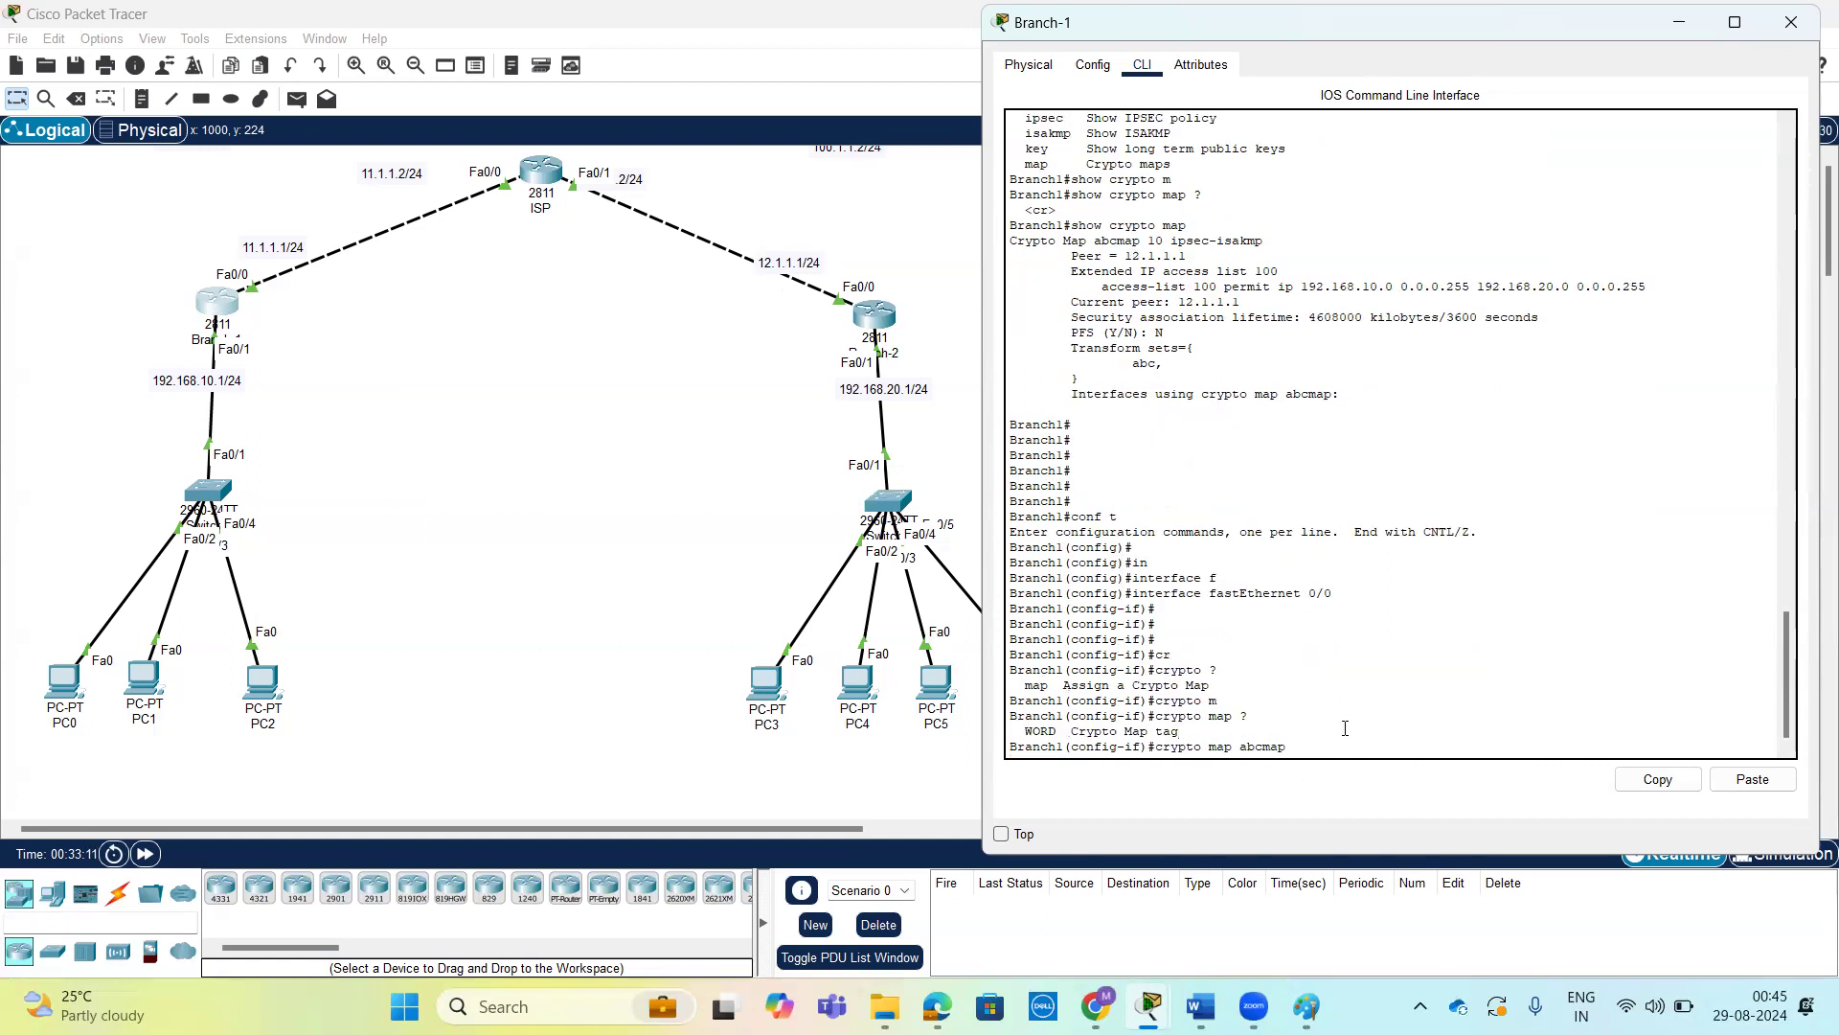
key("Return")
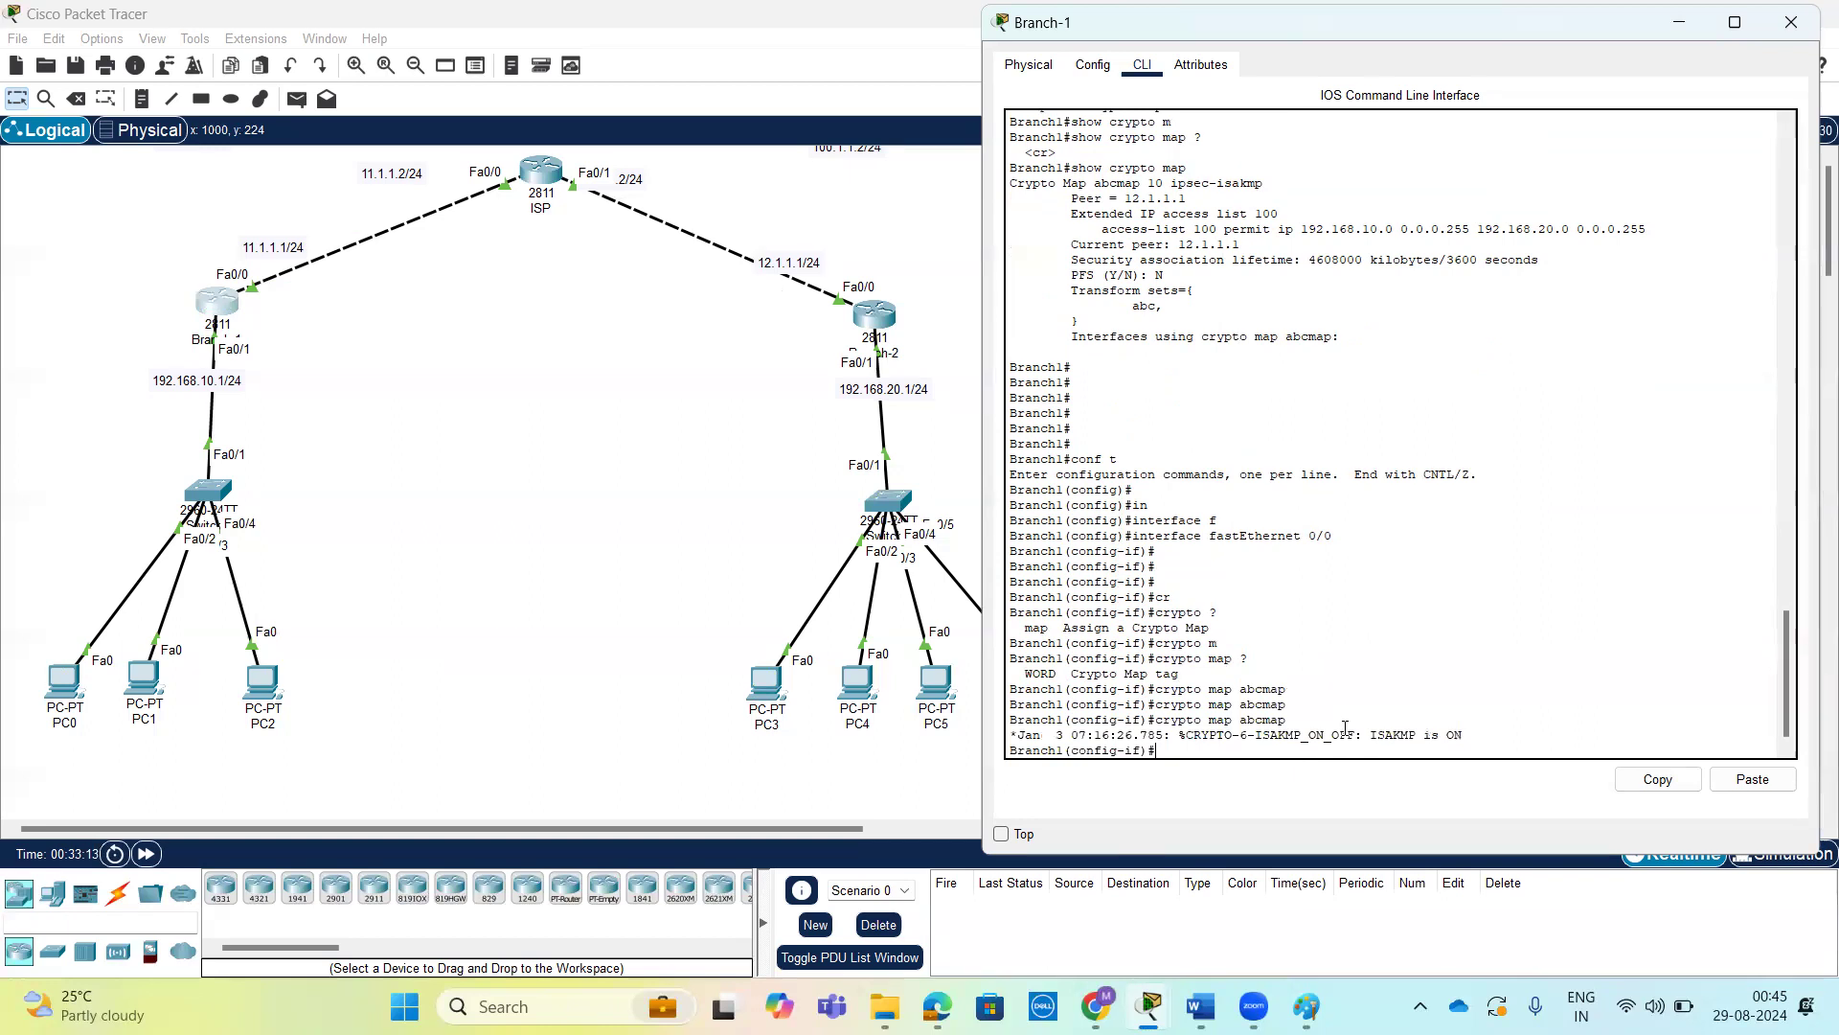
key("Return")
key("Return")
key("Return")
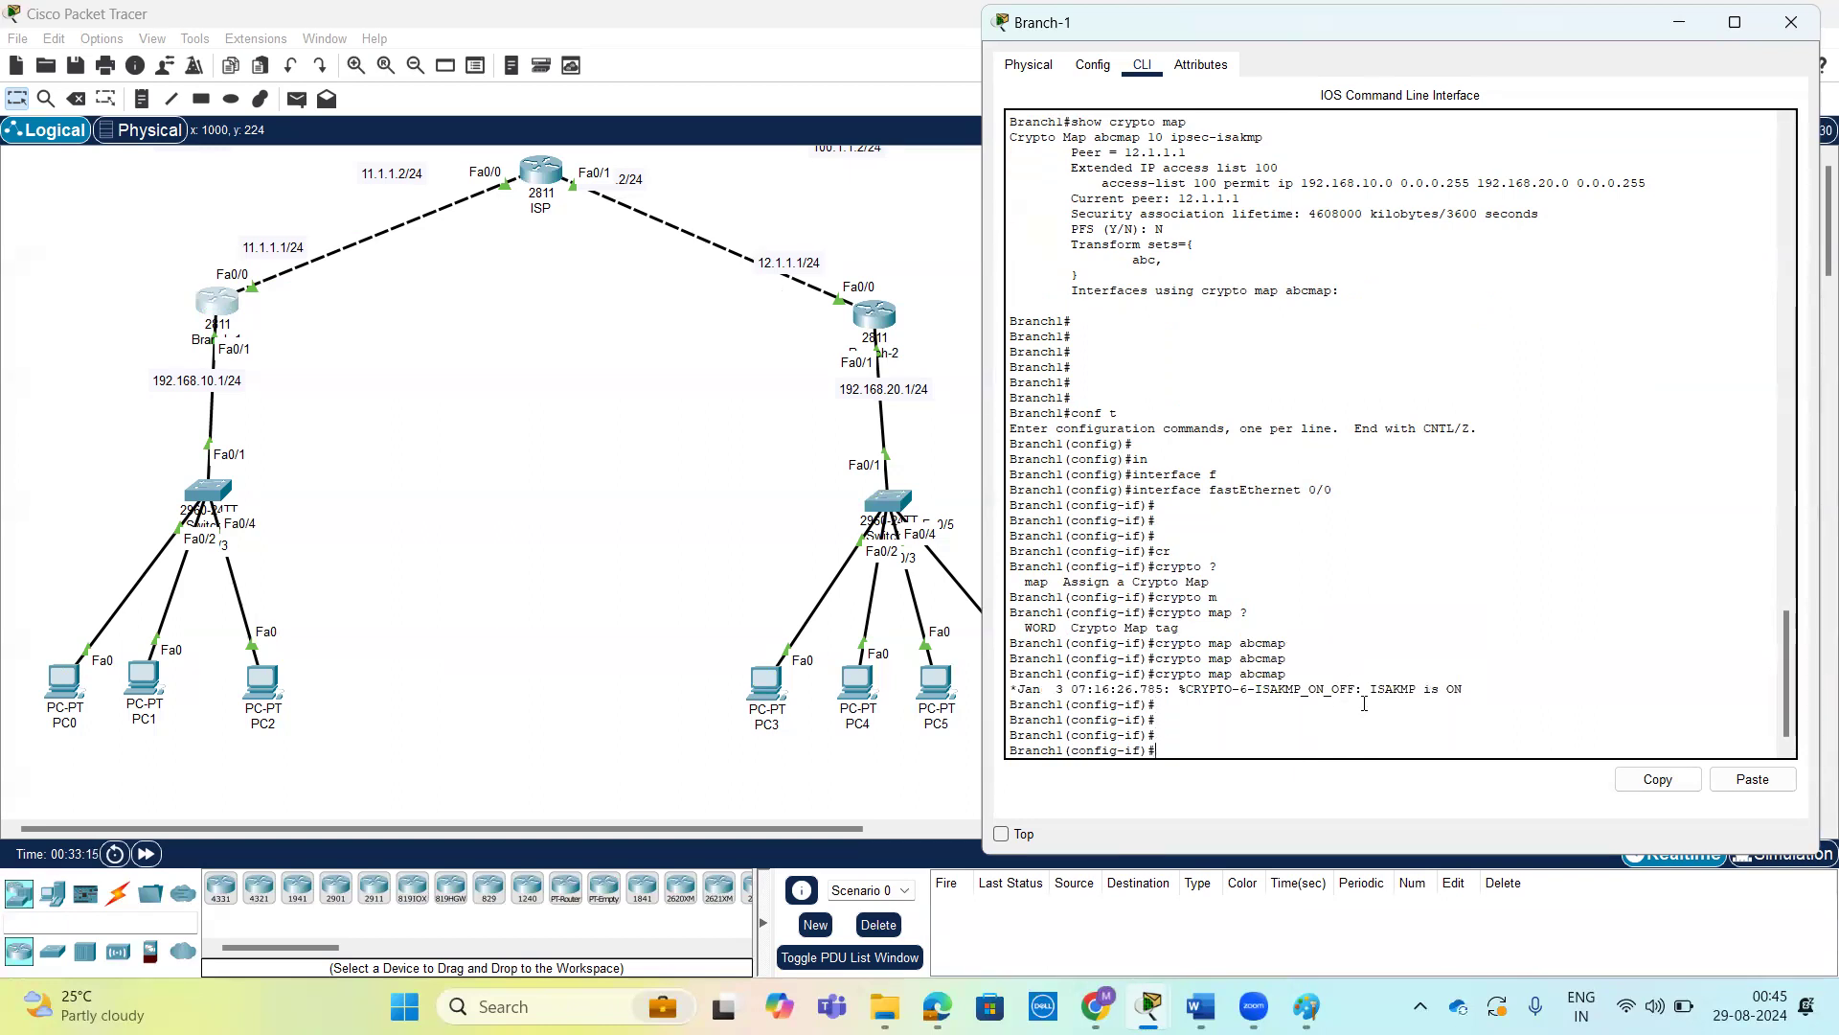
left_click_drag(1374, 687, 1477, 686)
left_click(1457, 689)
Switch to Branch-2's command line and enter global configuration mode.
left_click(875, 316)
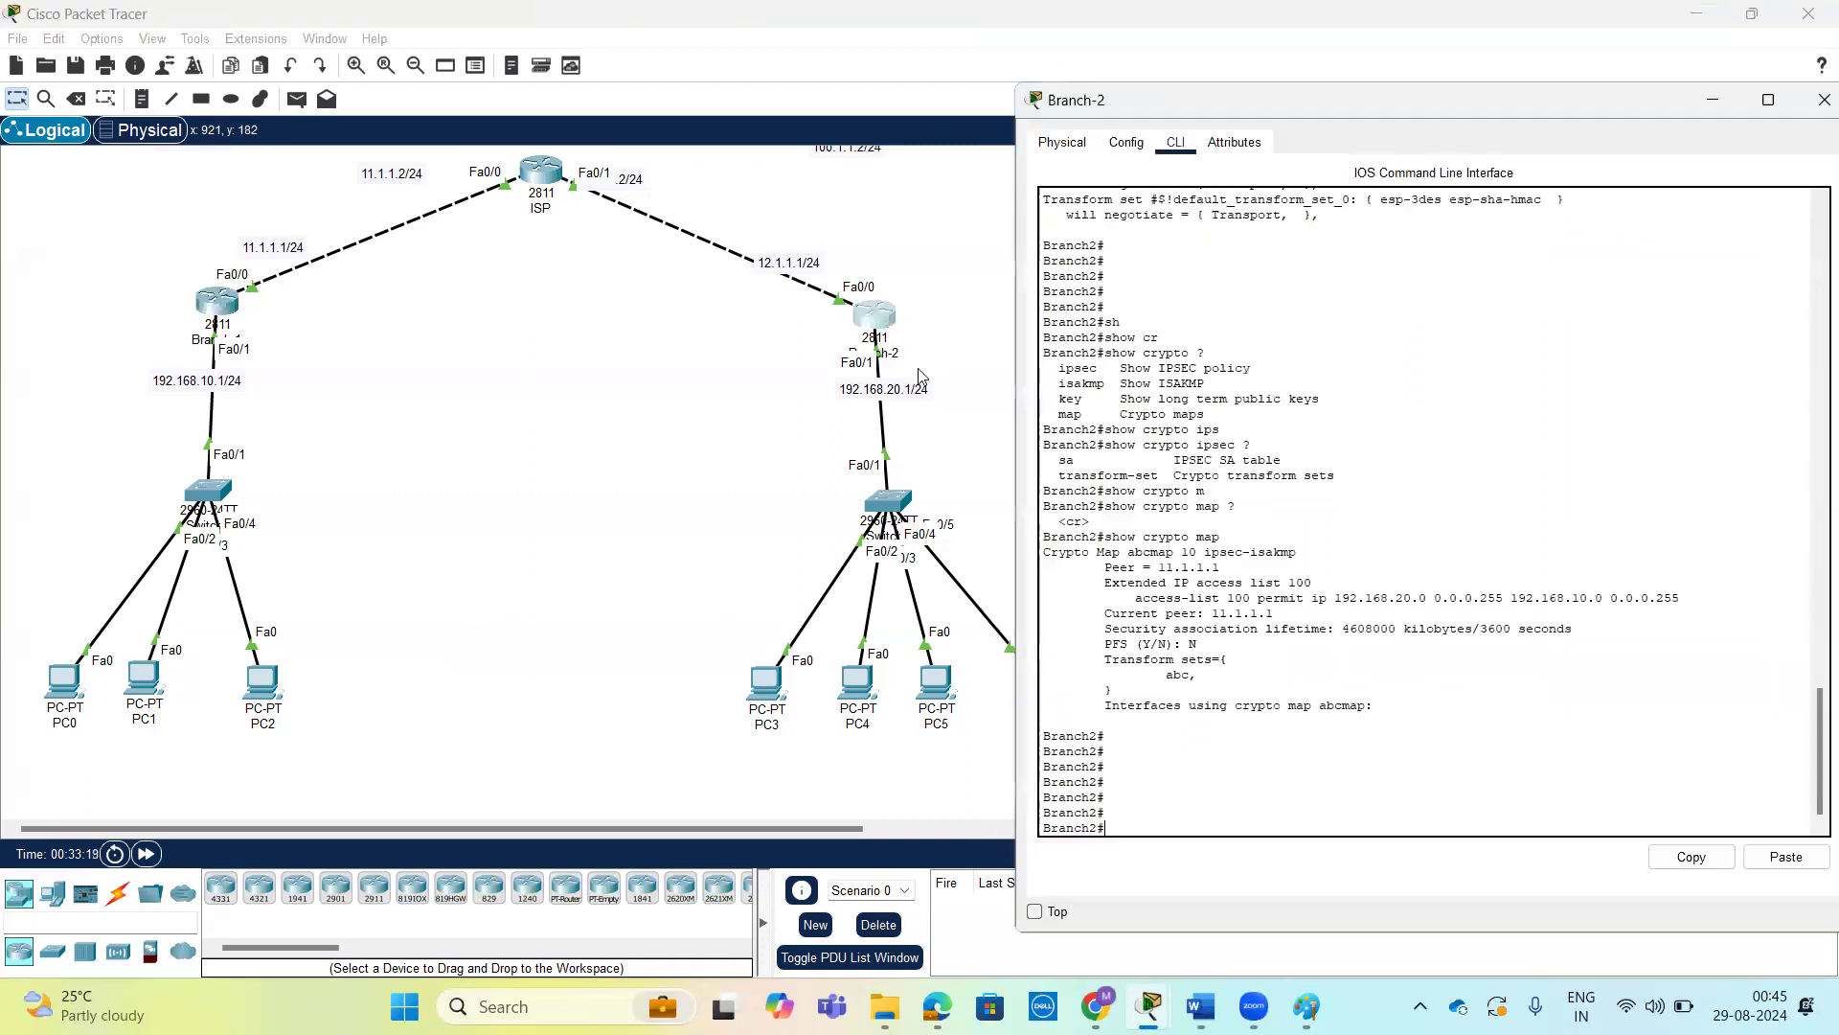
key("Return")
key("Return")
type("conf t")
key("Return")
key("Return")
key("Return")
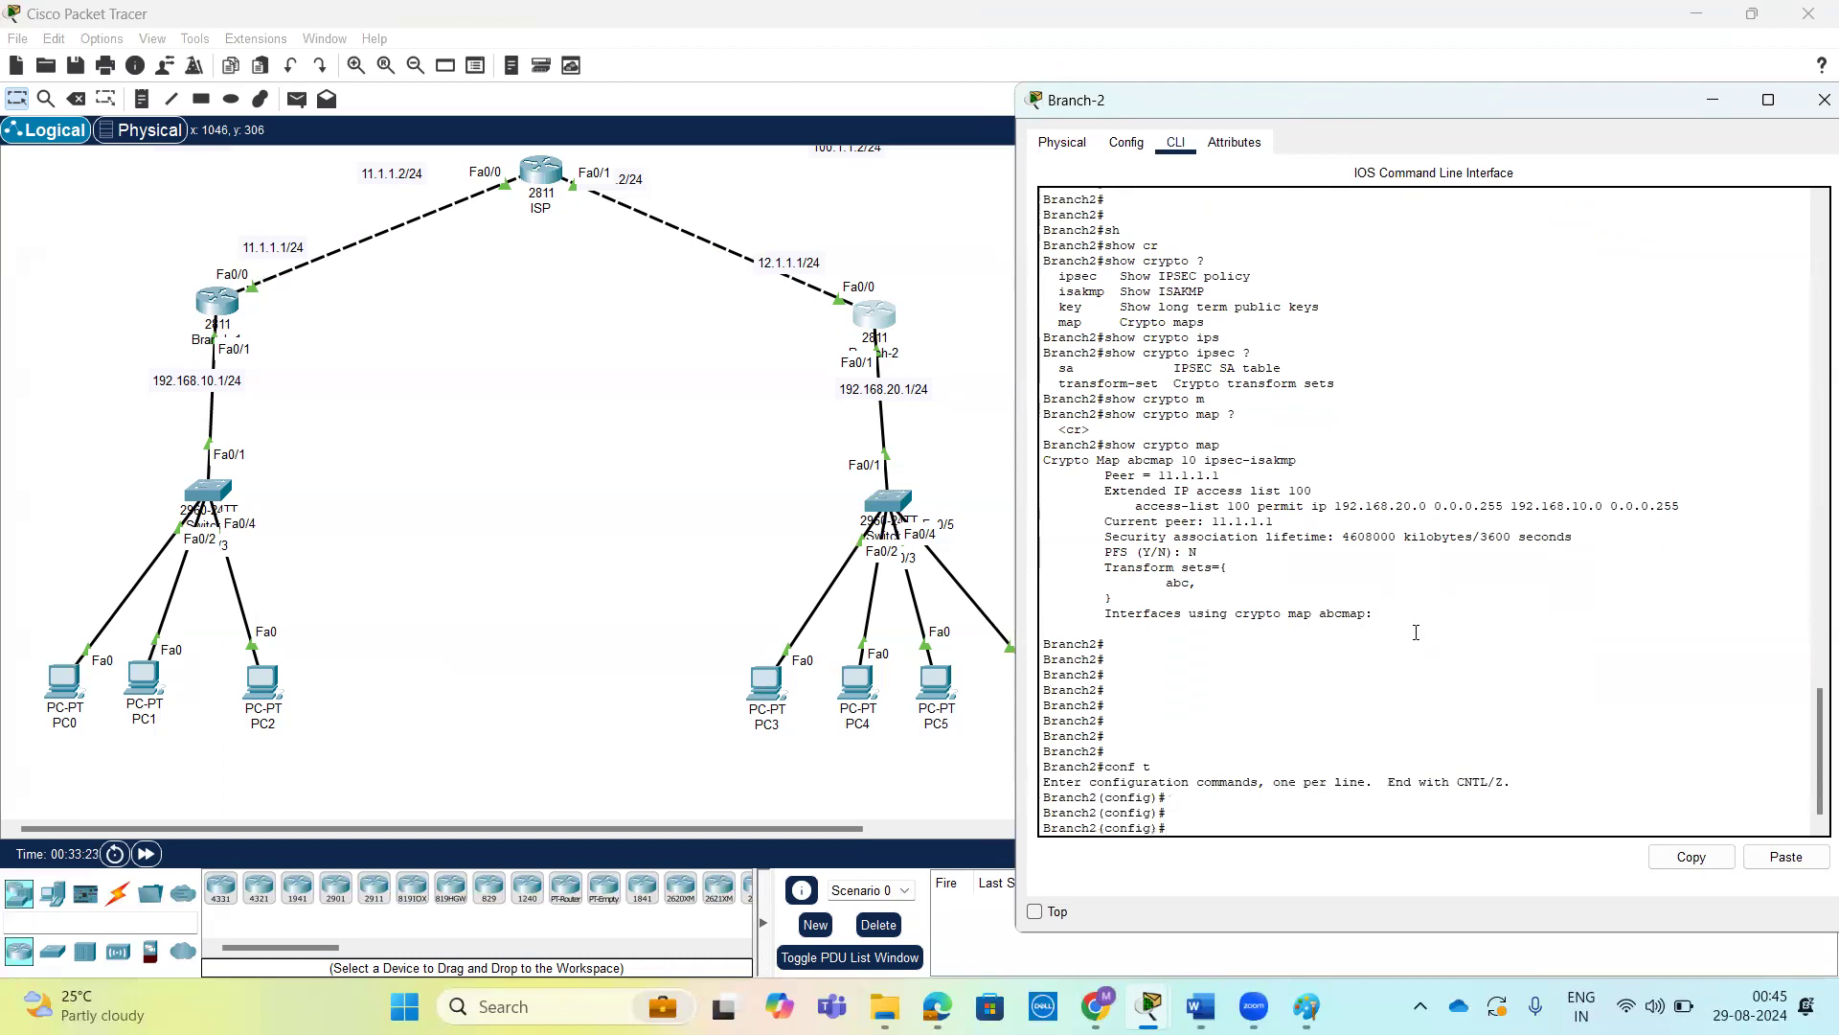
Open interface fastEthernet 0/0 on Branch-2 for configuration.
type("int")
key("Tab")
type("f")
key("Tab")
type("0/0")
key("Return")
key("Return")
key("Return")
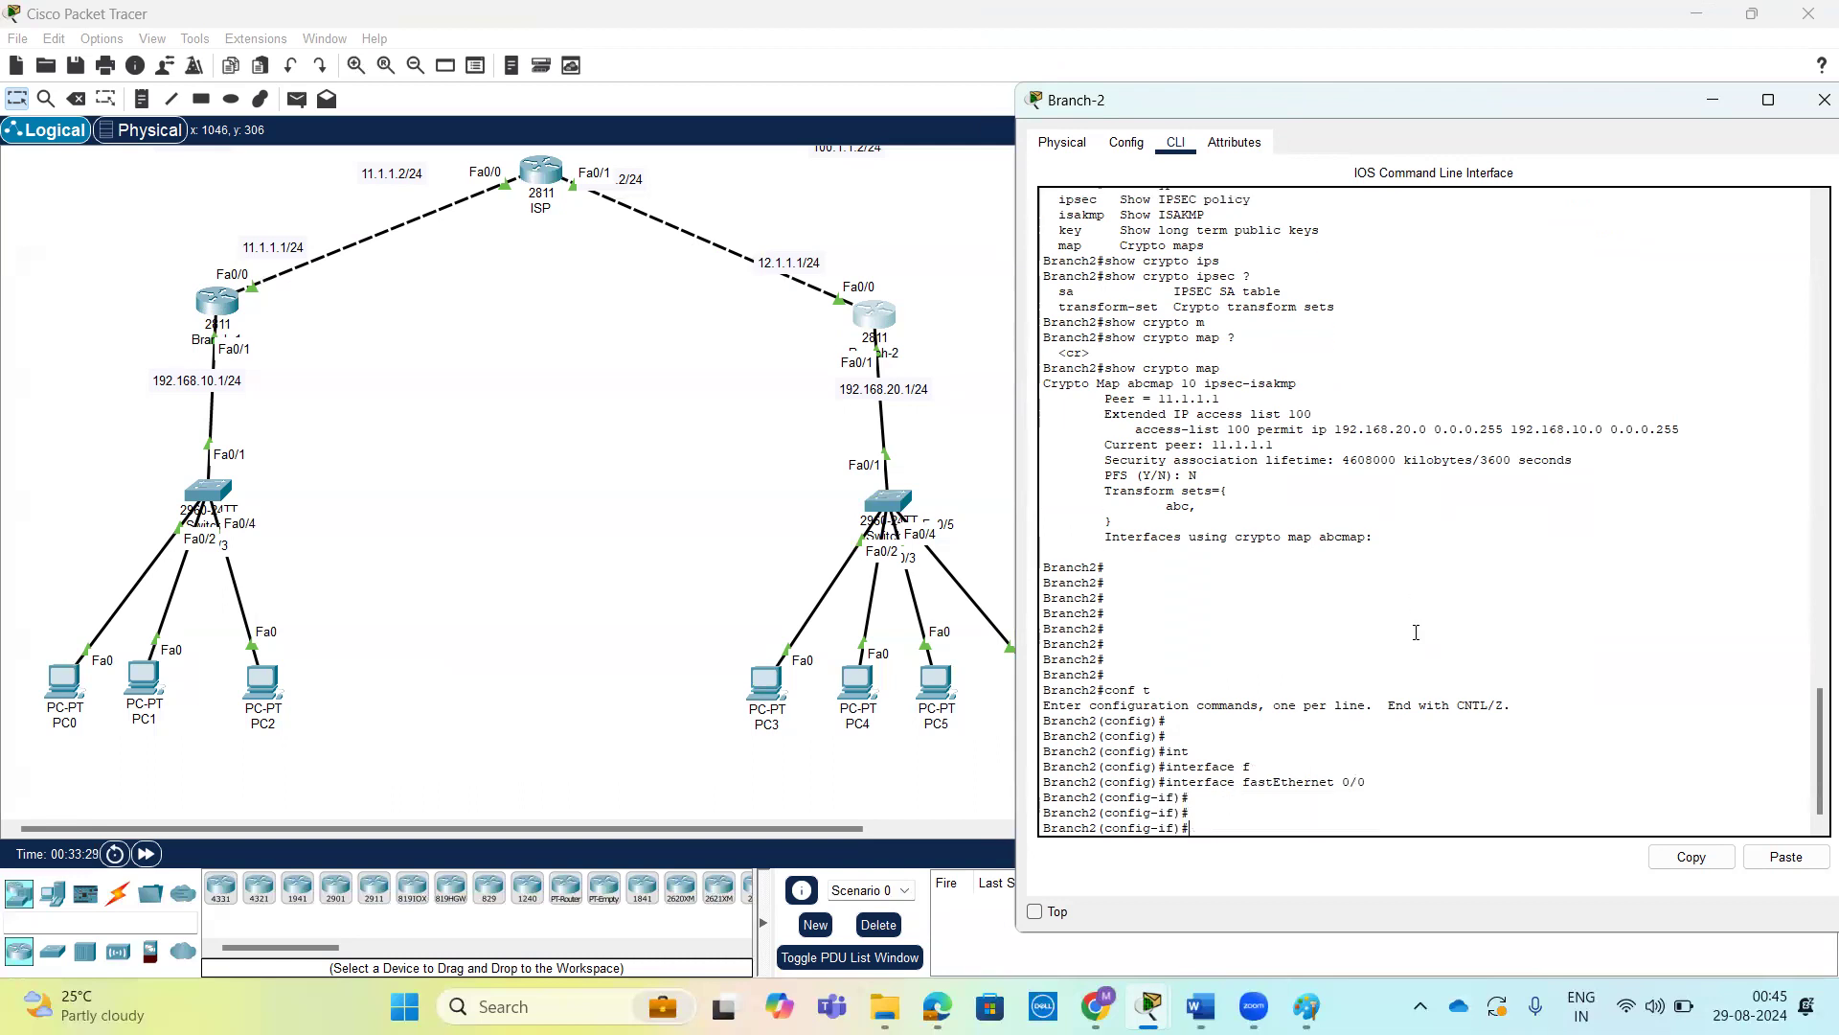
List the crypto options on Branch-2's fastEthernet 0/0 interface and the argument expected by crypto map.
type("cr")
key("Tab")
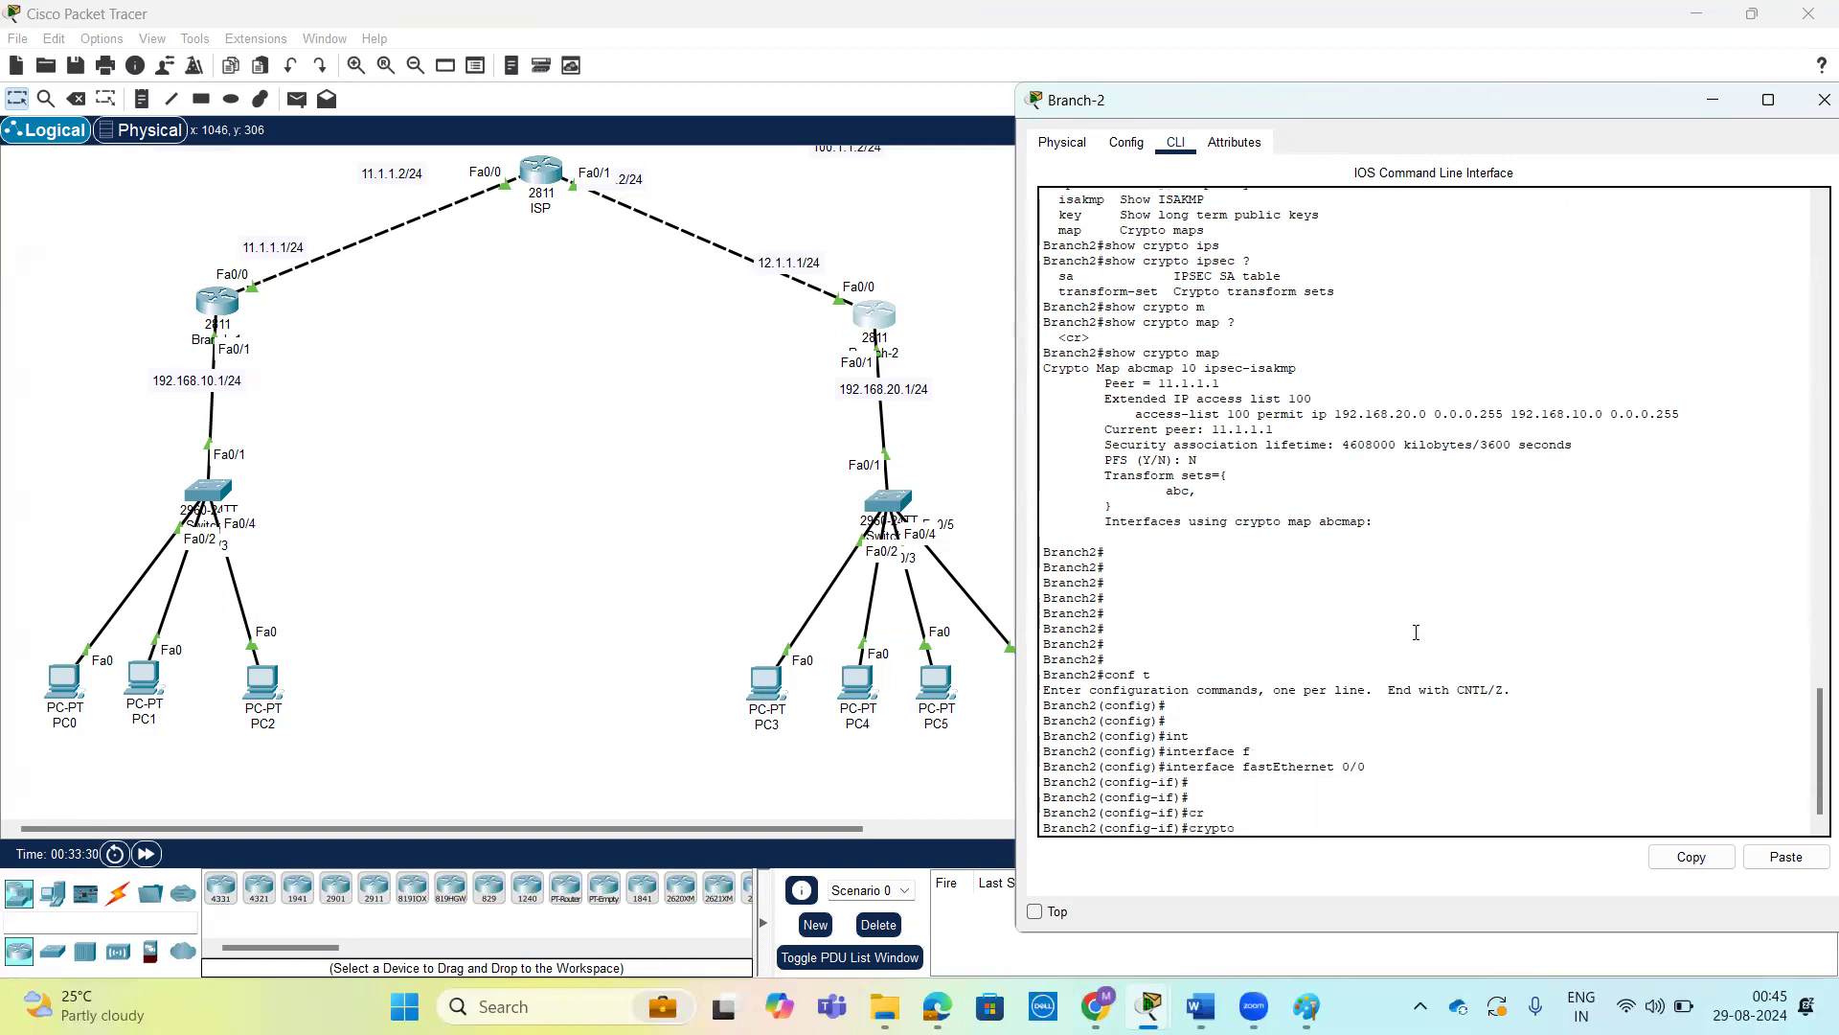
type("?m")
key("Tab")
type("?")
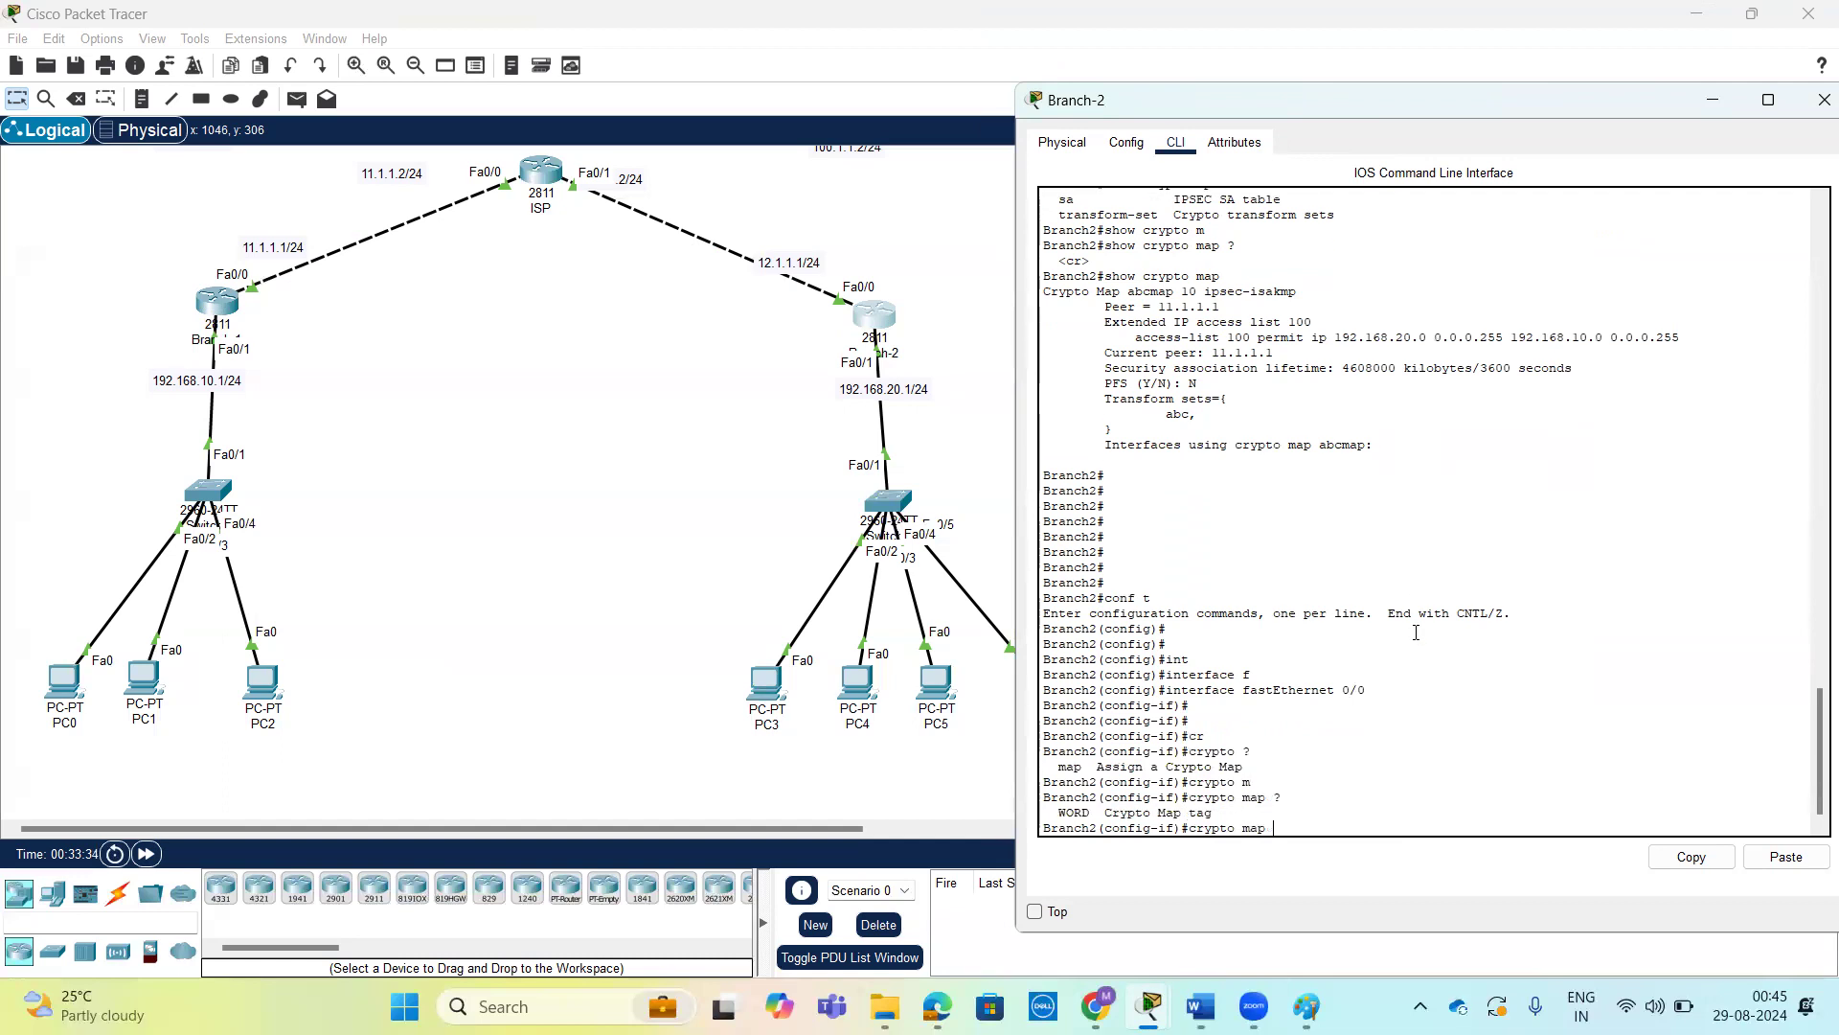
type("abcmap ?")
Apply the crypto map abcmap to Branch-2's fastEthernet 0/0 interface and return to privileged mode.
key("Return")
key("Return")
key("Return")
key("Return")
key("Return")
key("Return")
key("Return")
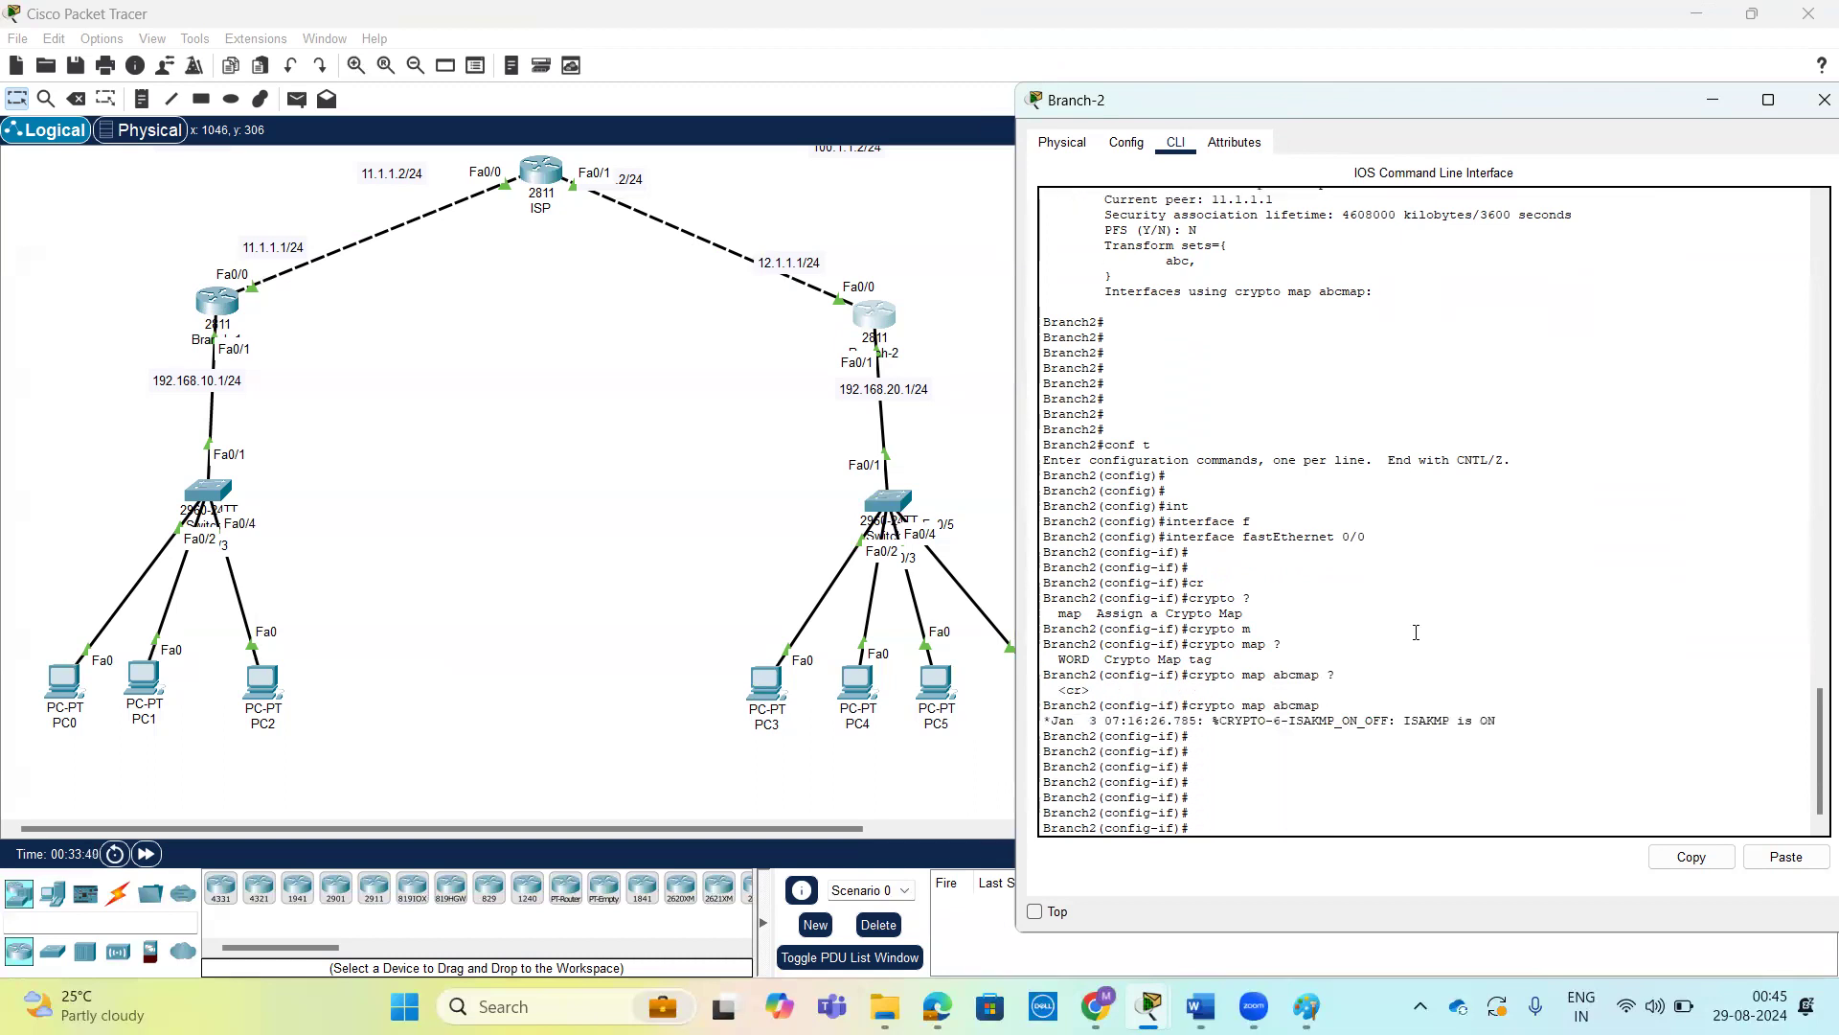
key("ctrl+z")
key("Return")
key("Return")
key("Return")
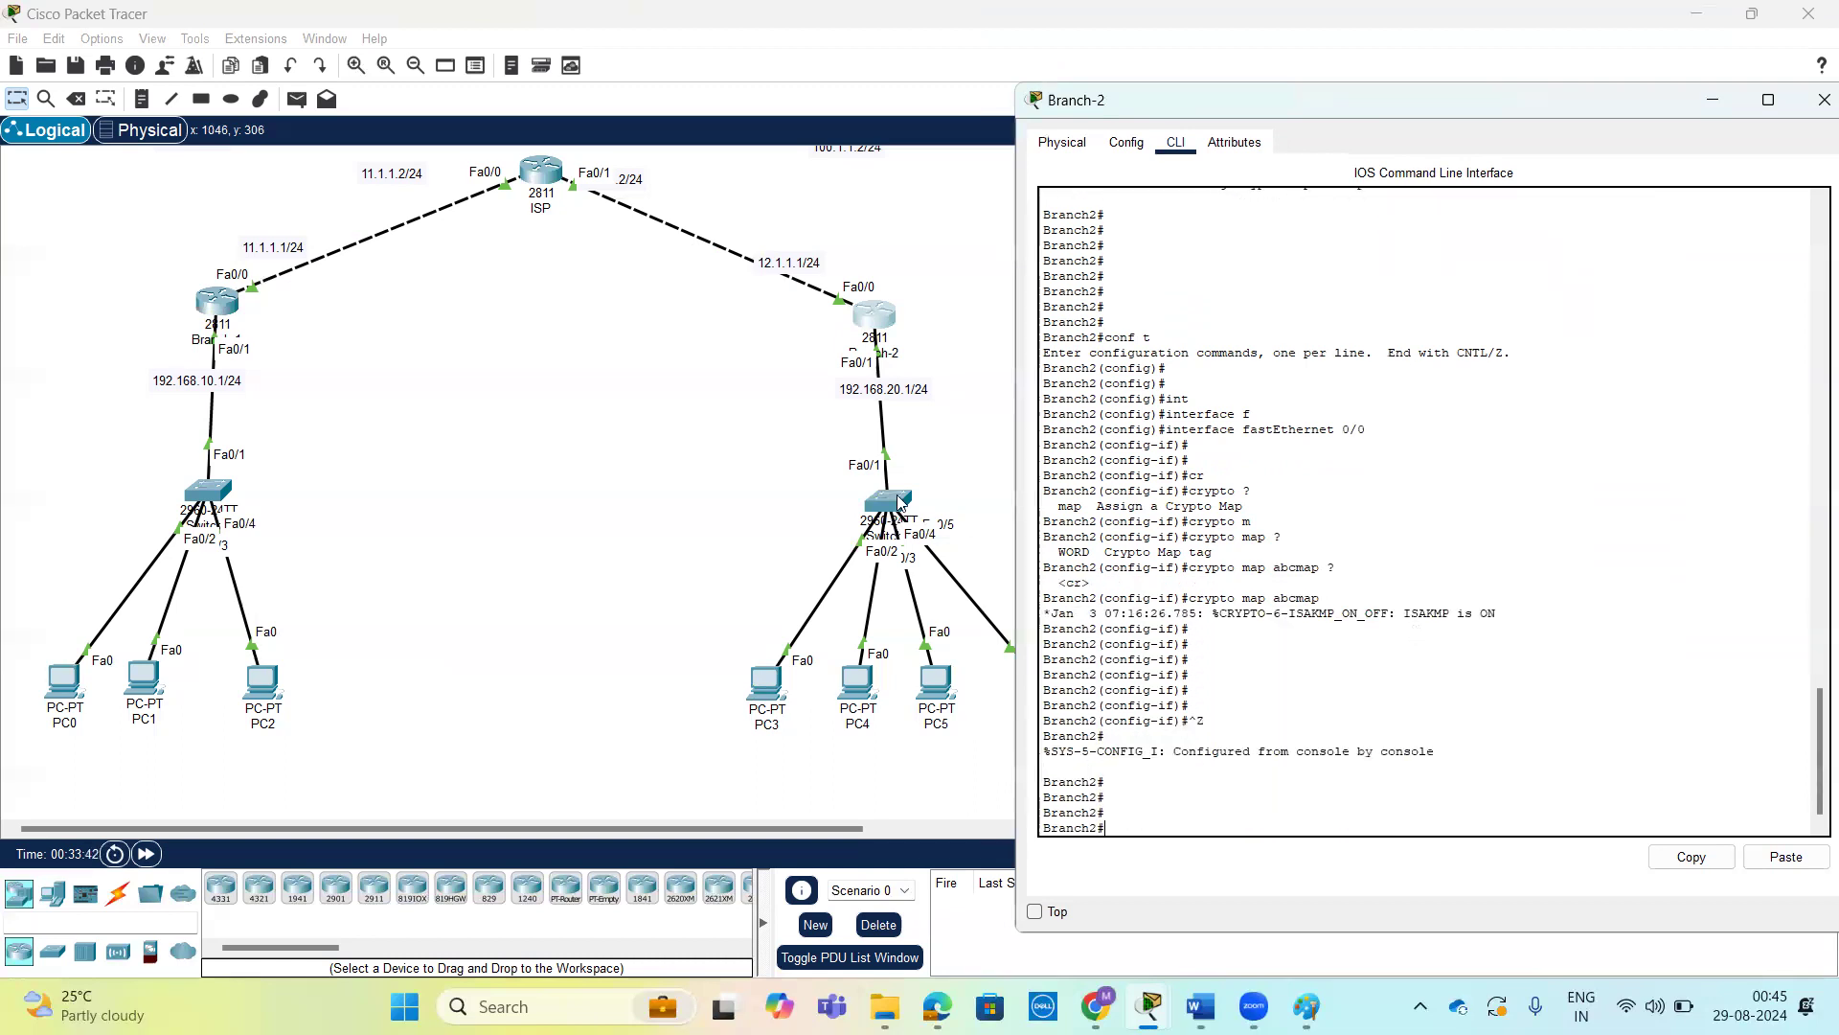
Switch to Branch-1's command line and leave interface configuration for privileged mode.
left_click(216, 301)
key("Return")
key("Return")
key("ctrl+z")
key("Return")
key("Return")
key("Return")
key("Return")
List the options of the show crypto command on Branch-1.
type("sh")
key("Tab")
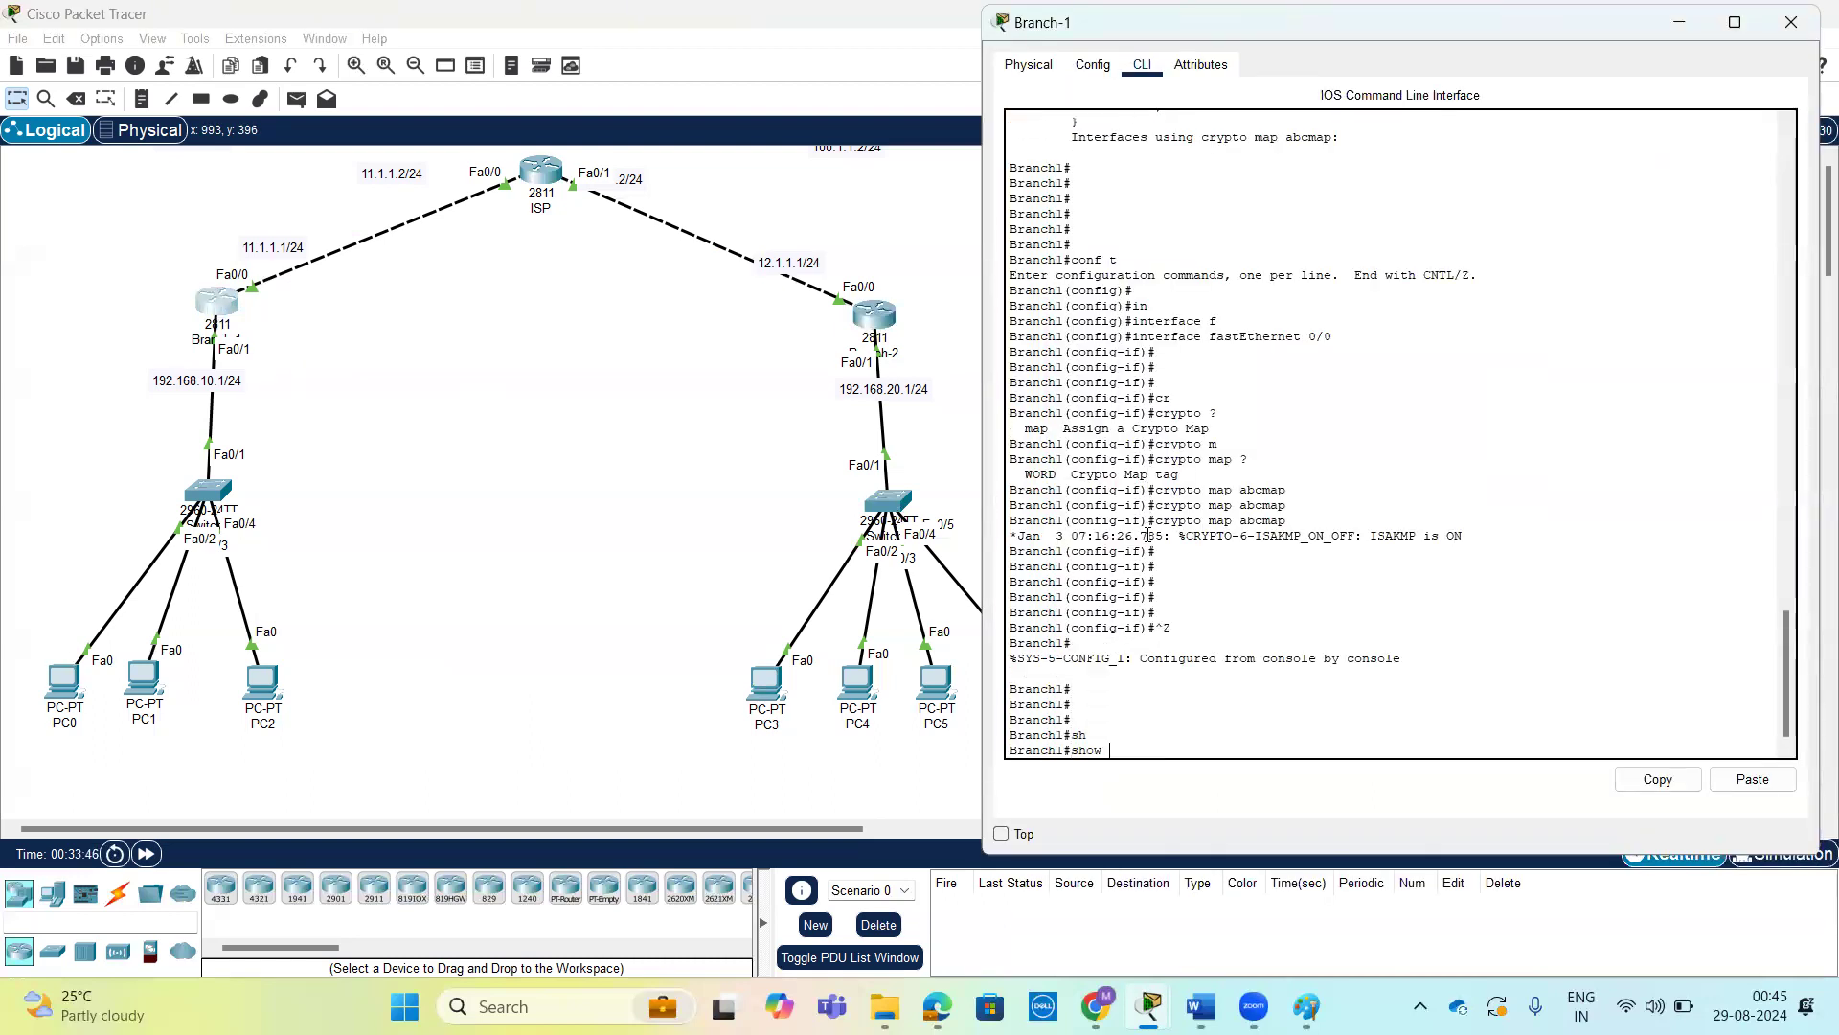
type("if)#cr")
key("Tab")
type("?")
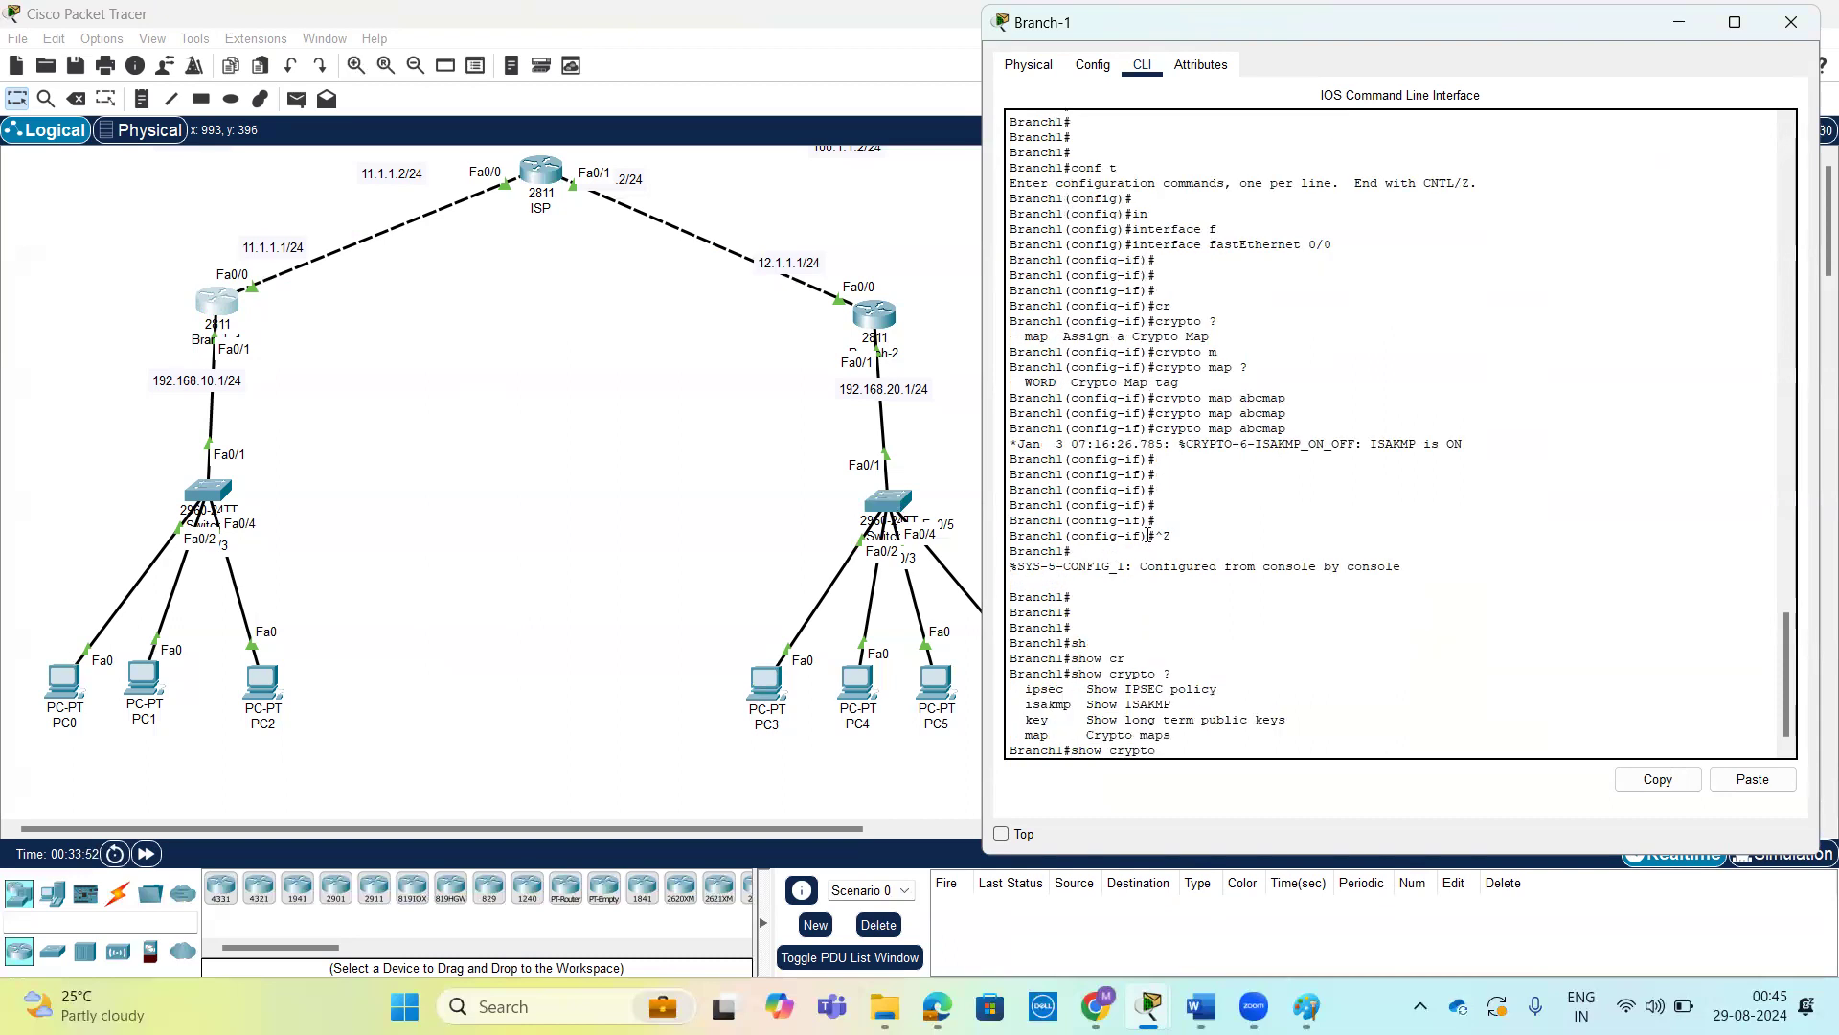
type("is")
Display Branch-1's ISAKMP security associations with show crypto isakmp sa and examine the output.
key("Tab")
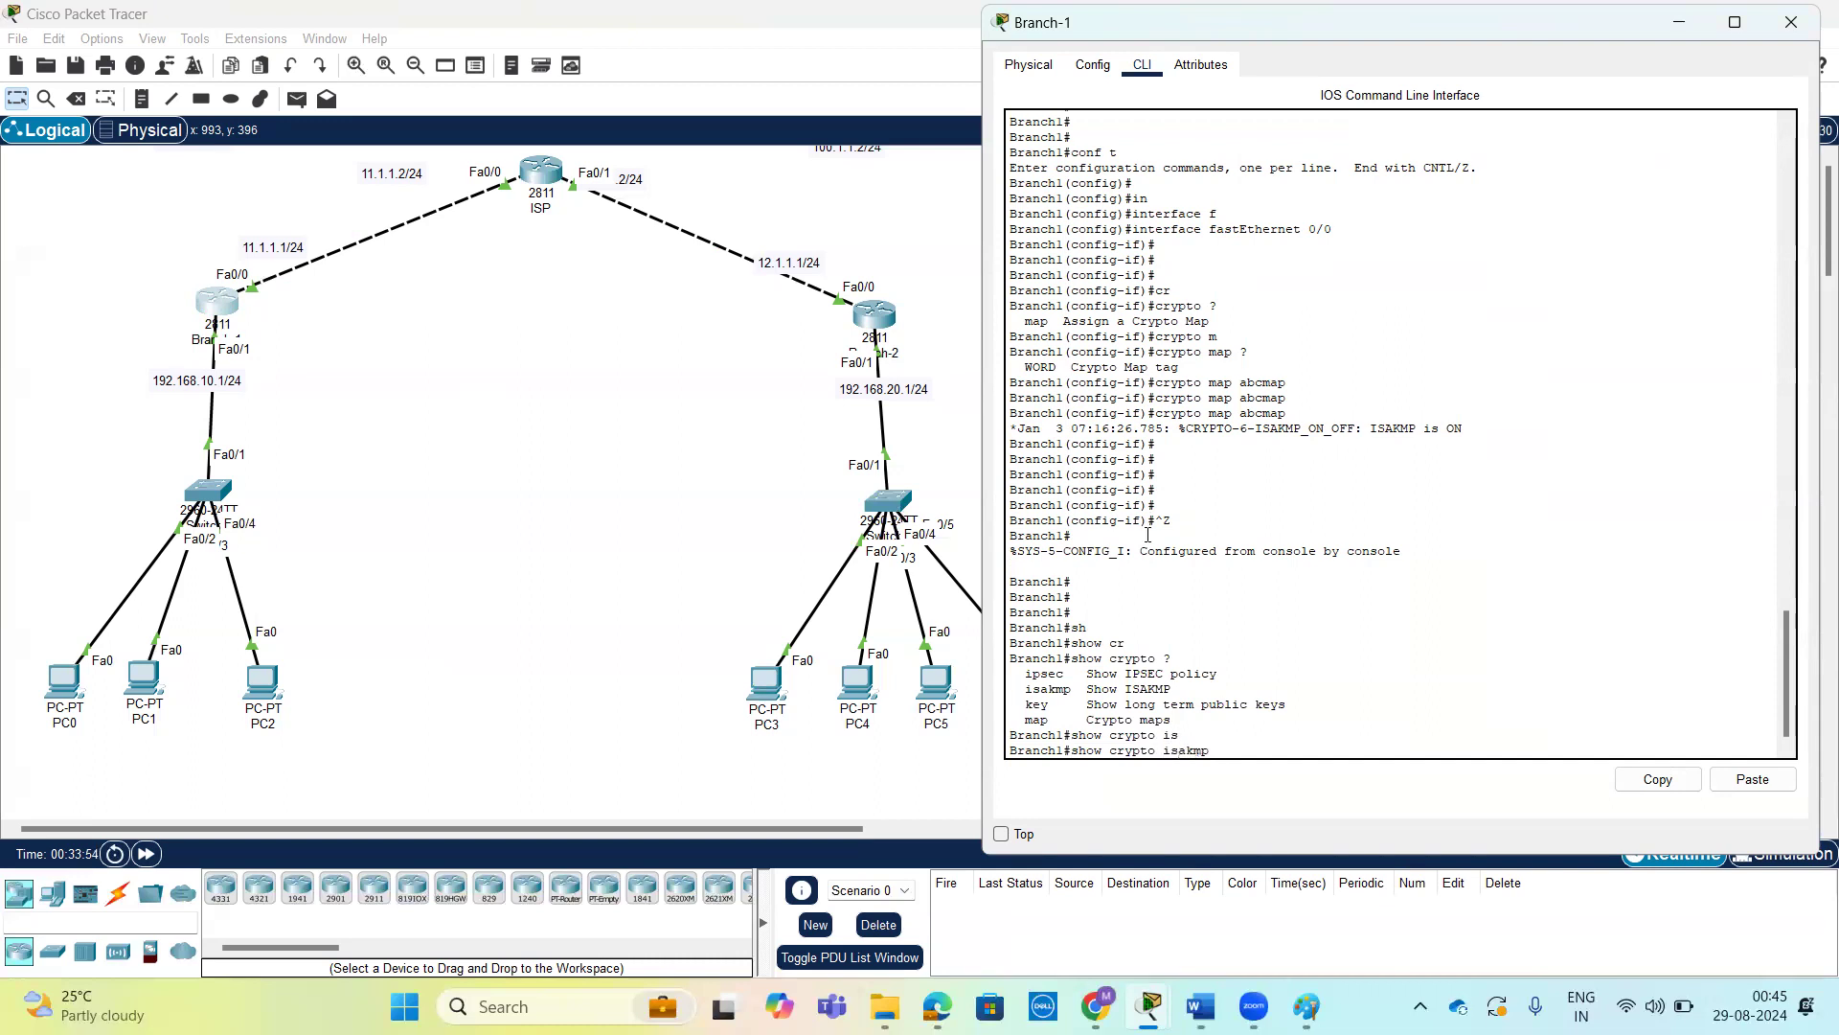
type("?")
type("s")
key("Tab")
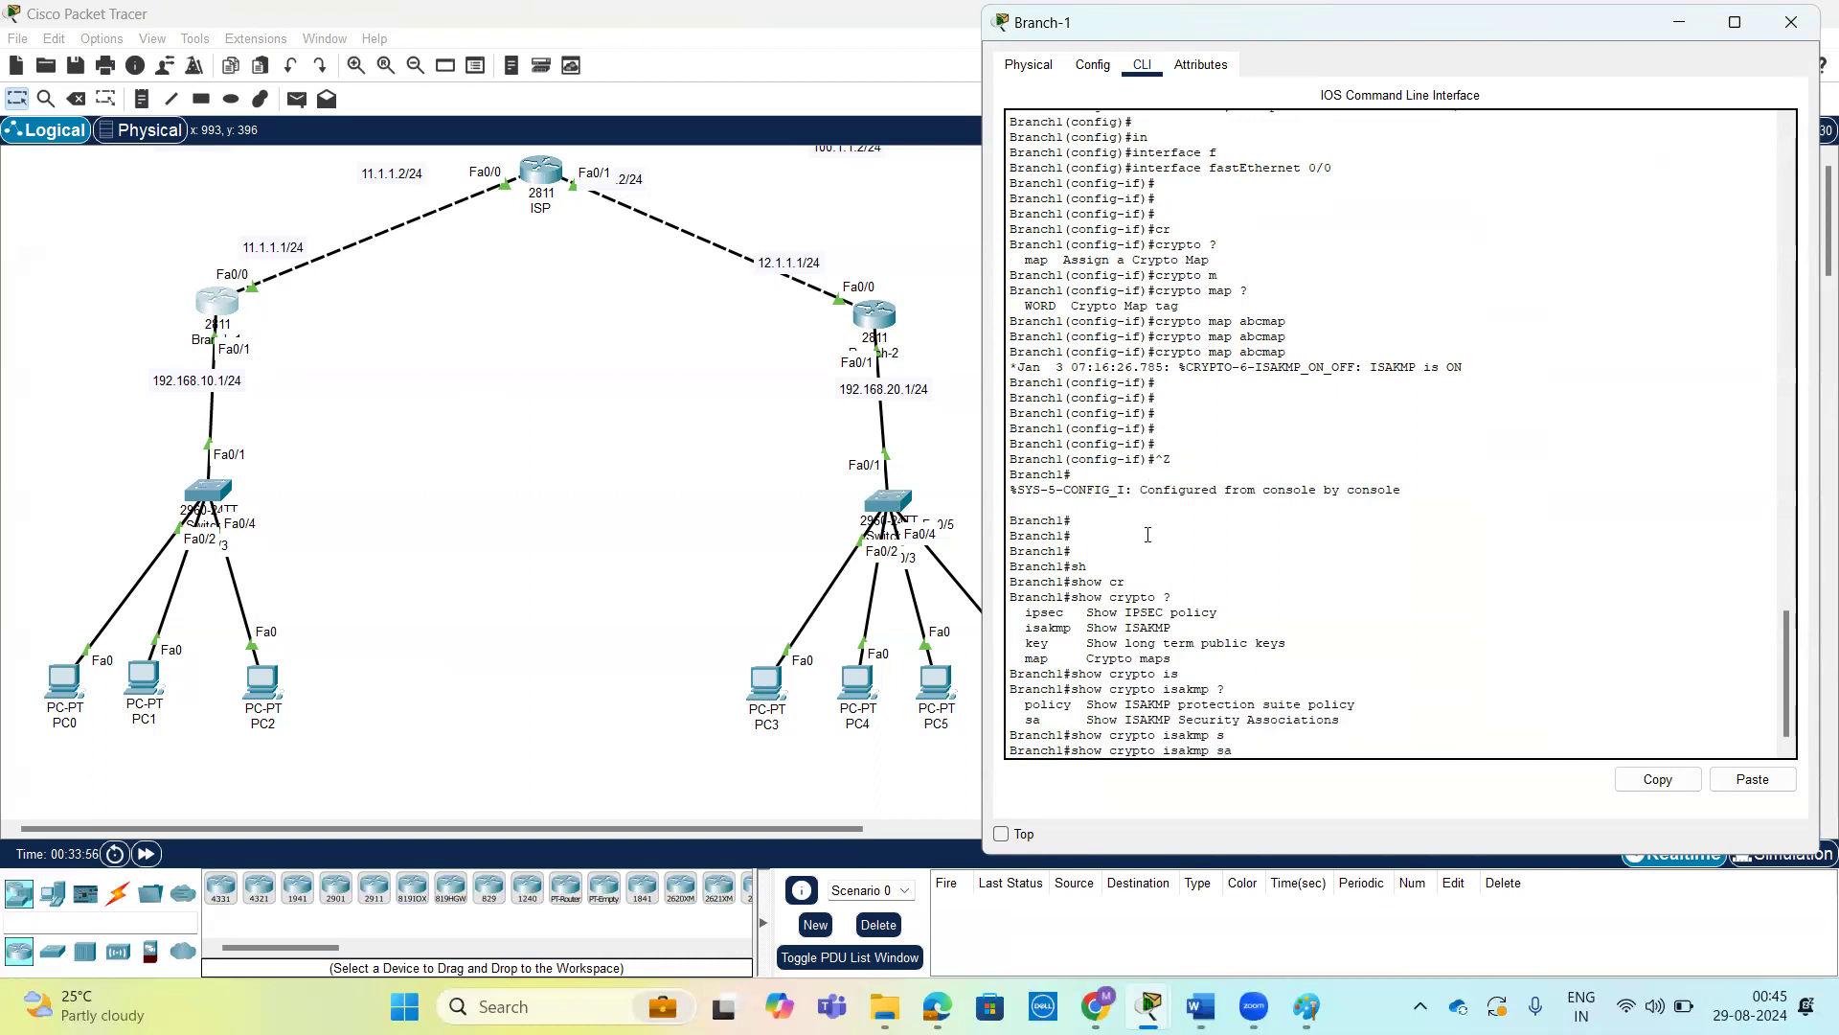
key("Return")
key("Return")
key("Return")
key("Return")
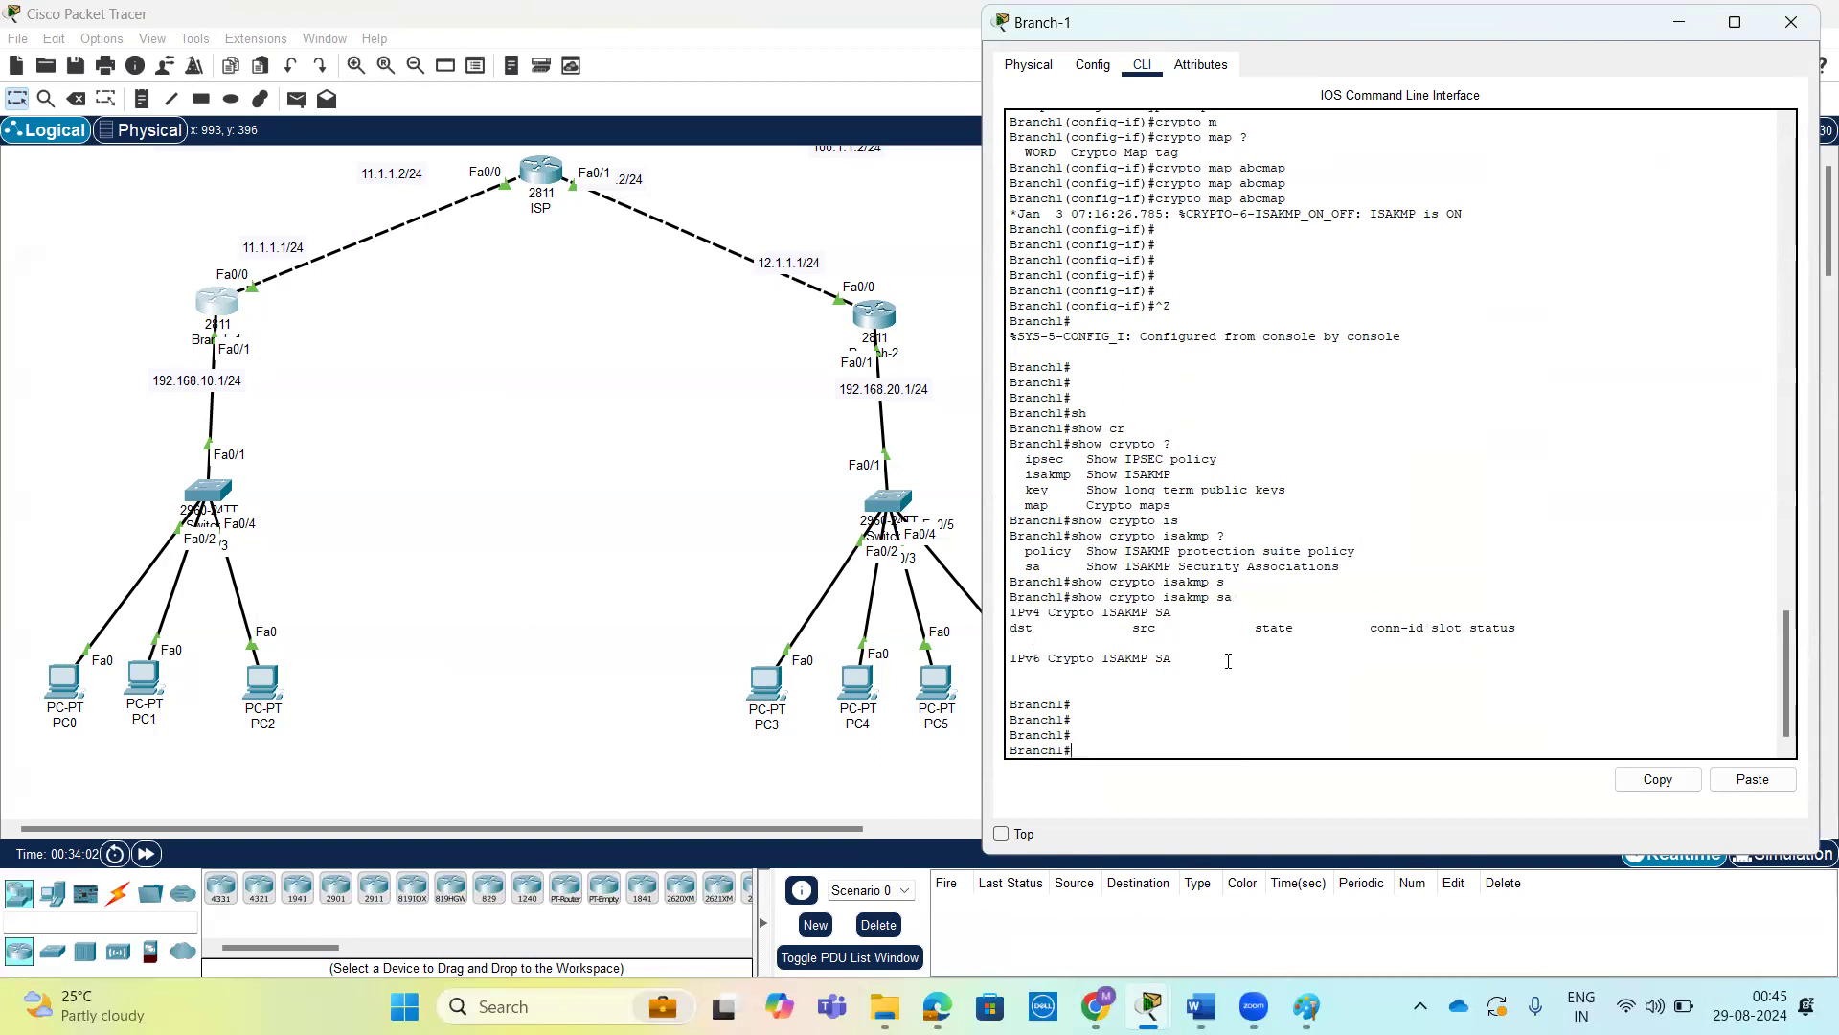
left_click_drag(1171, 660, 1013, 610)
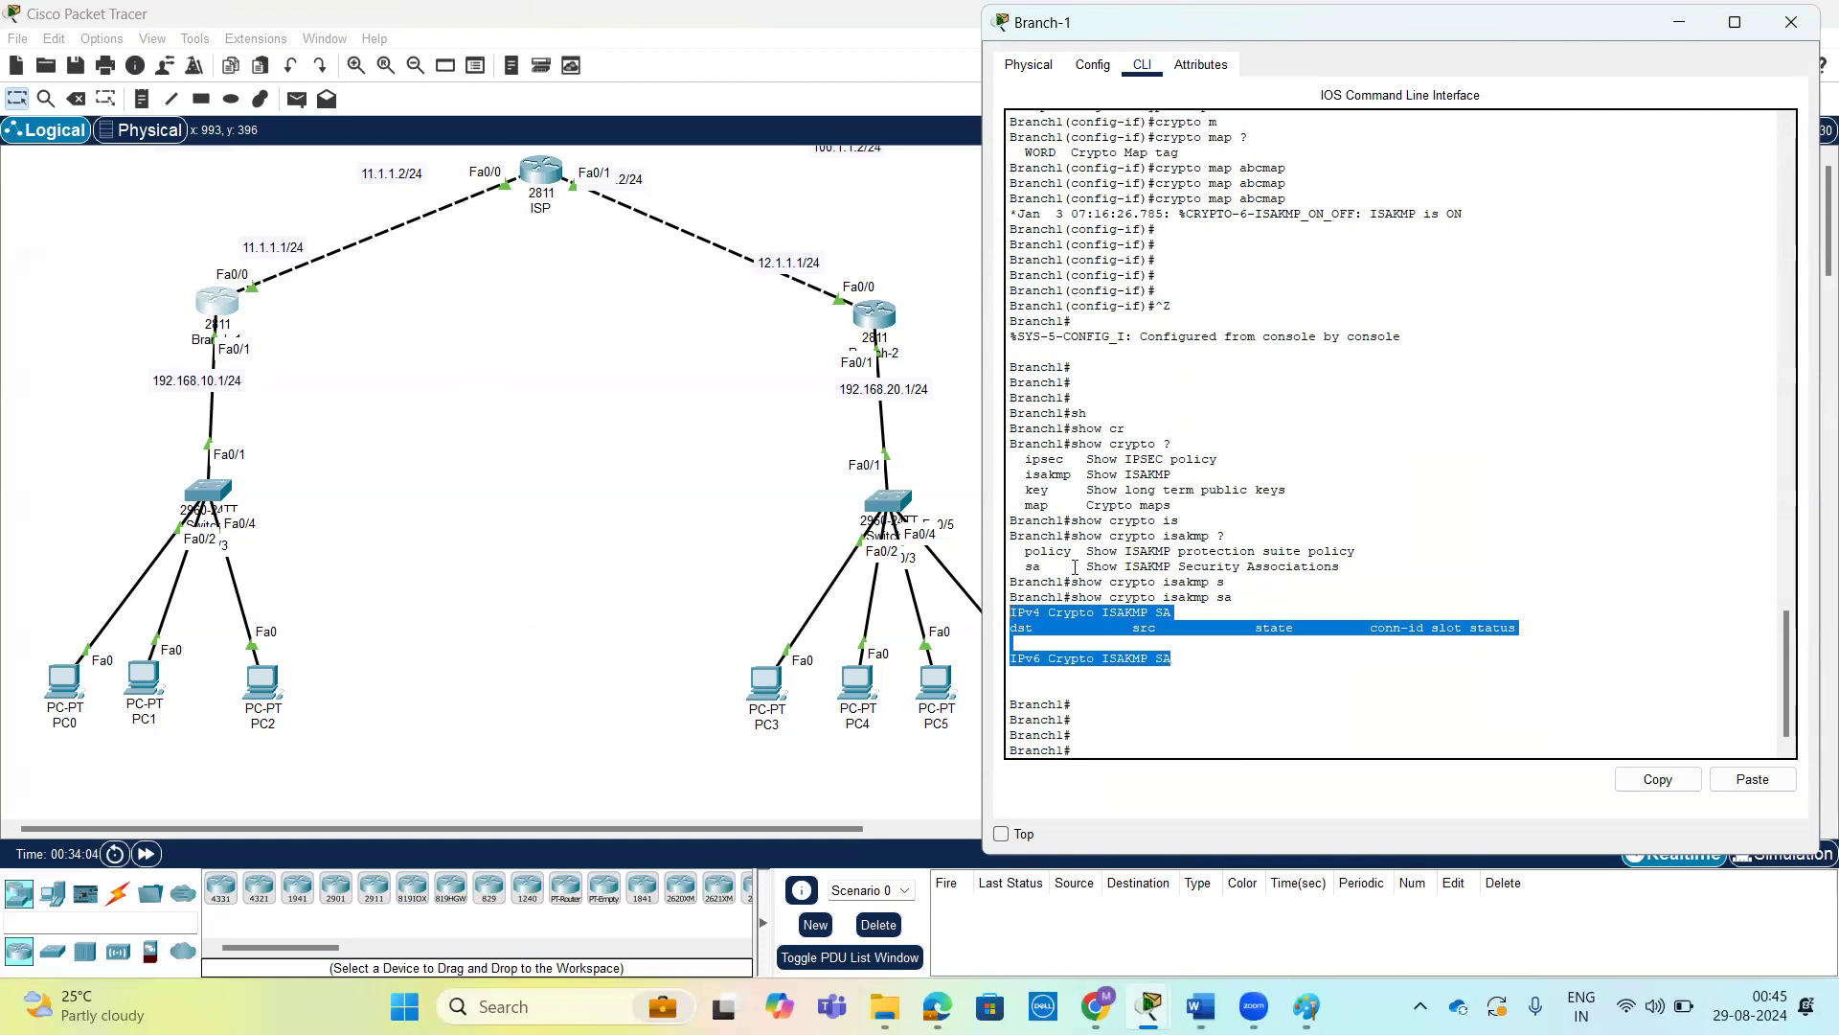
left_click_drag(1170, 660, 1004, 596)
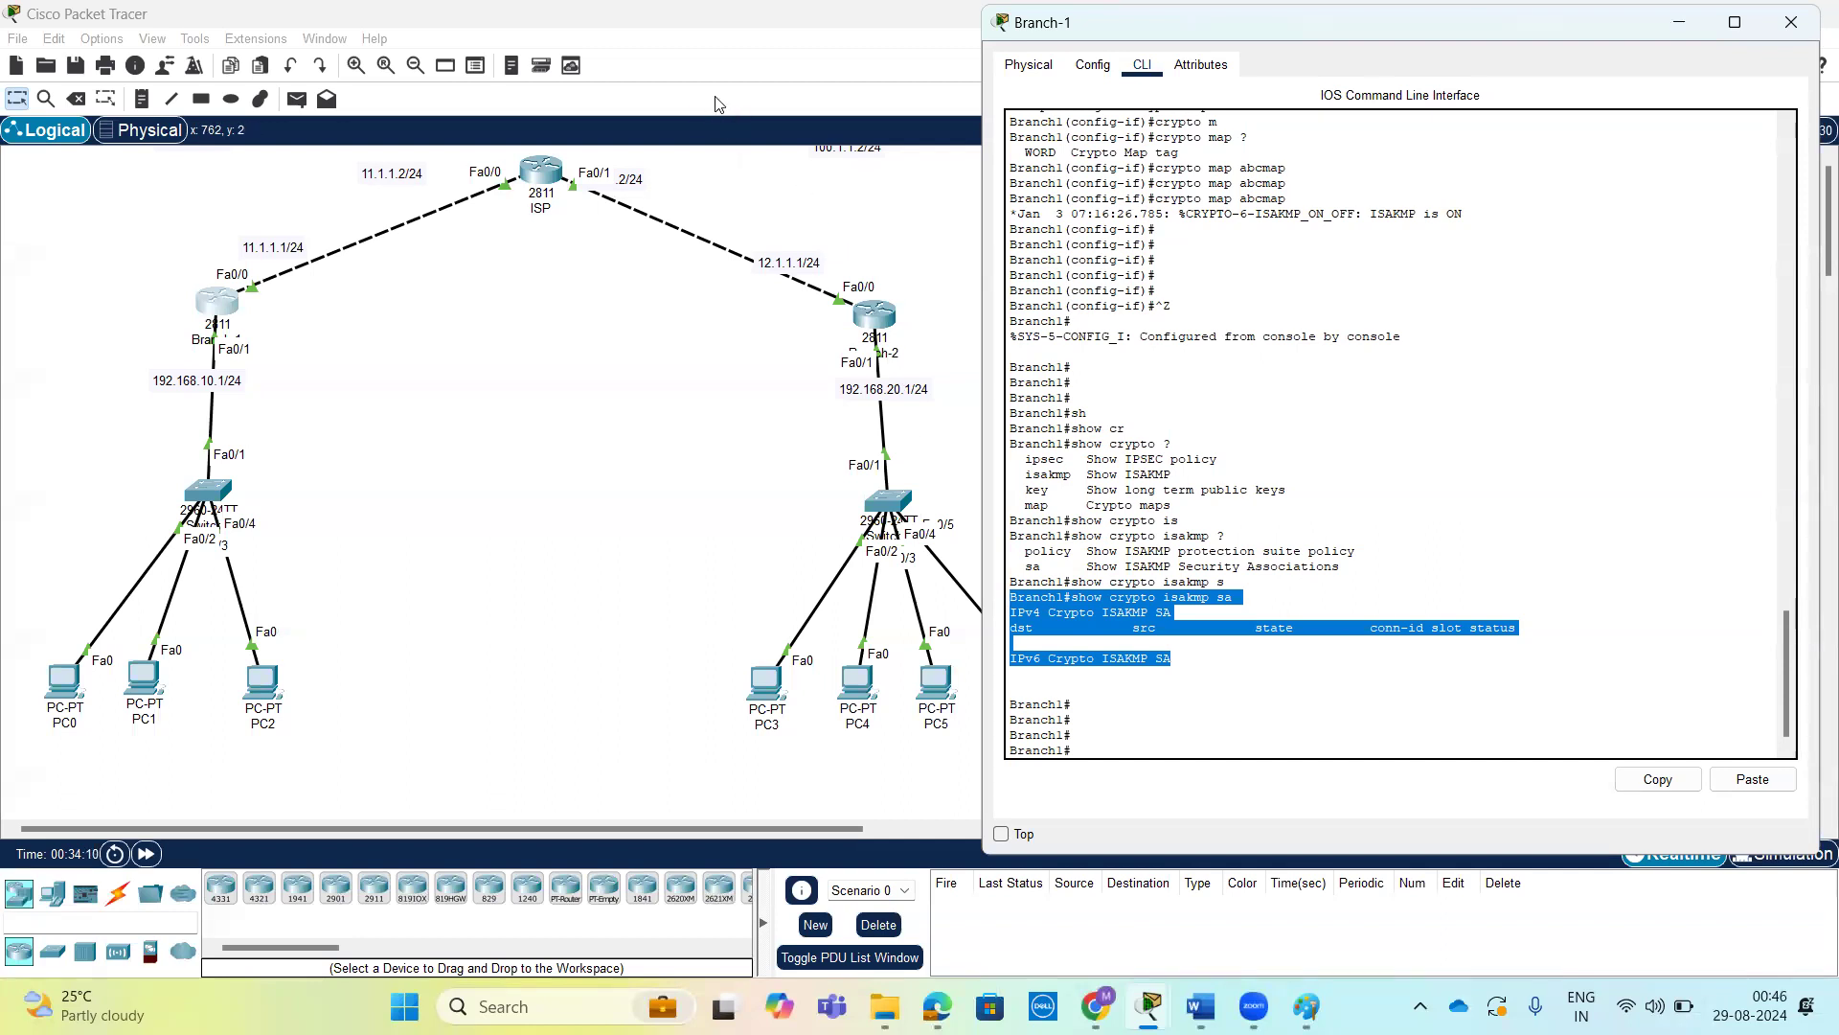
mouse_move(273, 520)
left_mouse_down()
mouse_move(287, 321)
mouse_move(24, 517)
mouse_move(196, 786)
mouse_move(292, 495)
left_mouse_up()
mouse_move(960, 316)
left_mouse_down()
mouse_move(891, 313)
mouse_move(819, 779)
mouse_move(1018, 458)
mouse_move(929, 326)
left_mouse_up()
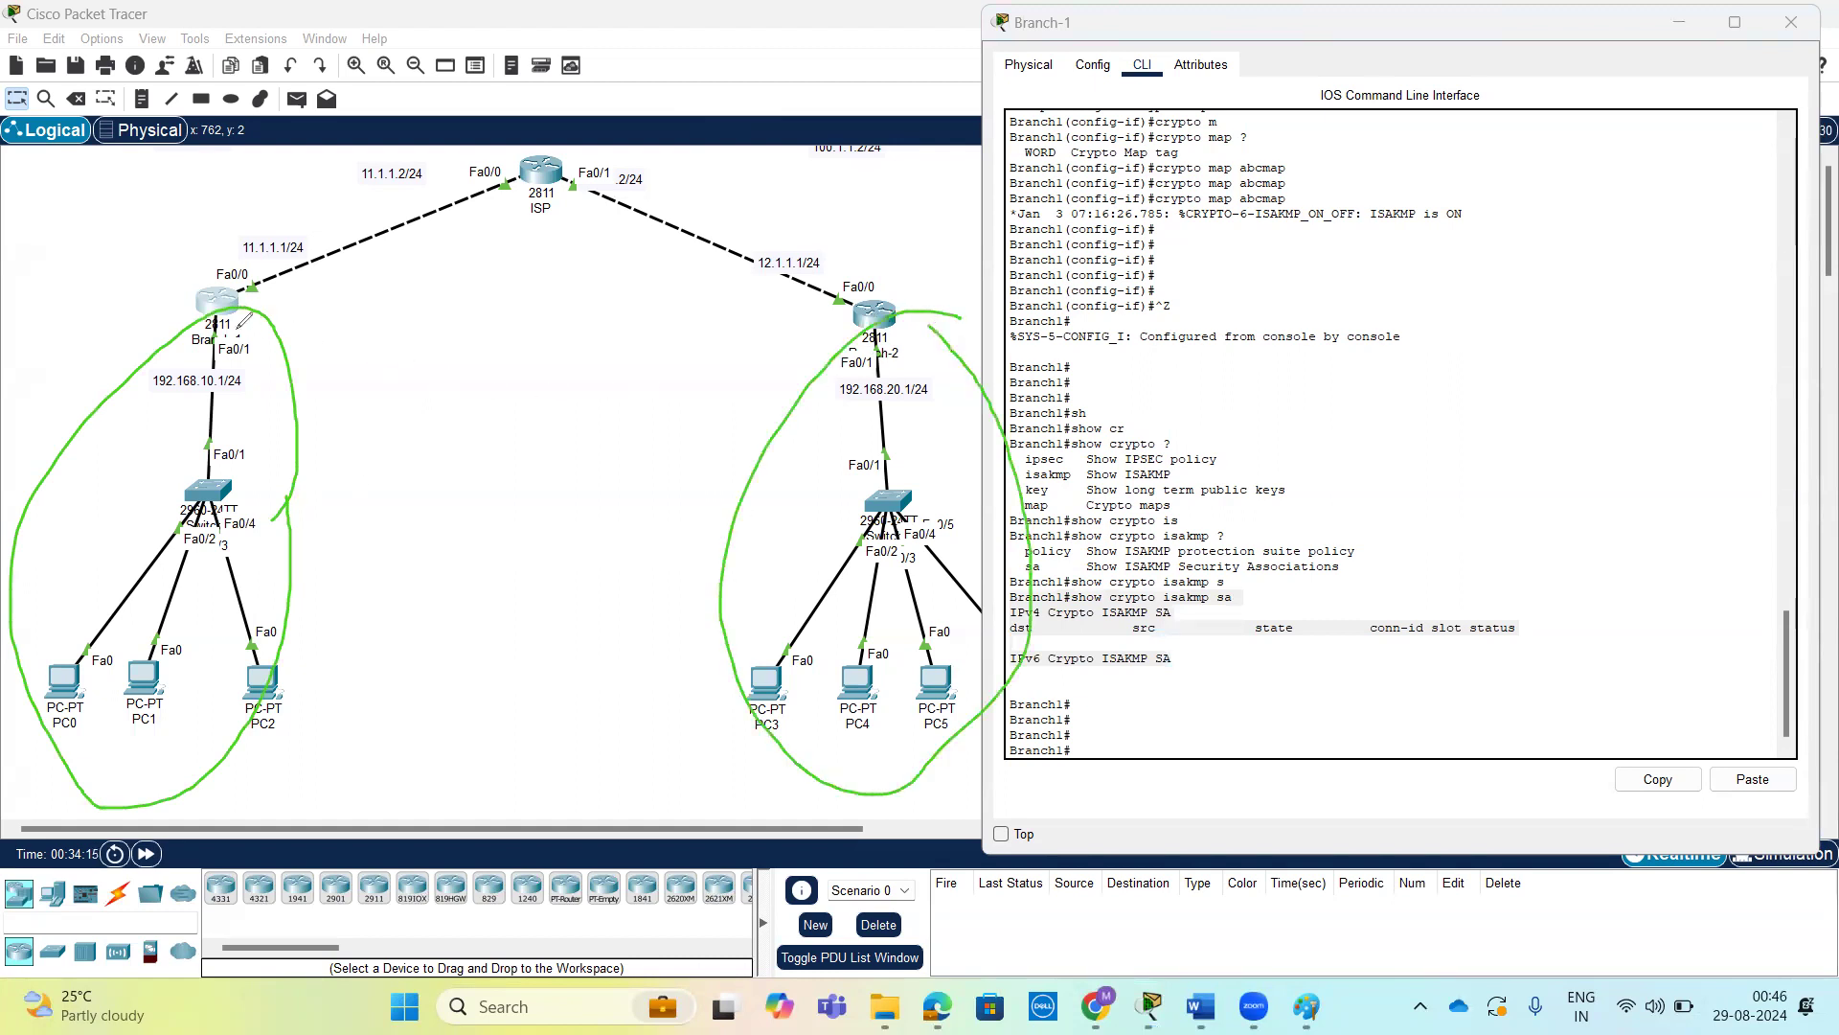
mouse_move(232, 303)
left_mouse_down()
mouse_move(657, 294)
mouse_move(854, 327)
mouse_move(530, 364)
mouse_move(248, 329)
mouse_move(252, 290)
mouse_move(267, 330)
mouse_move(275, 293)
mouse_move(251, 292)
left_mouse_up()
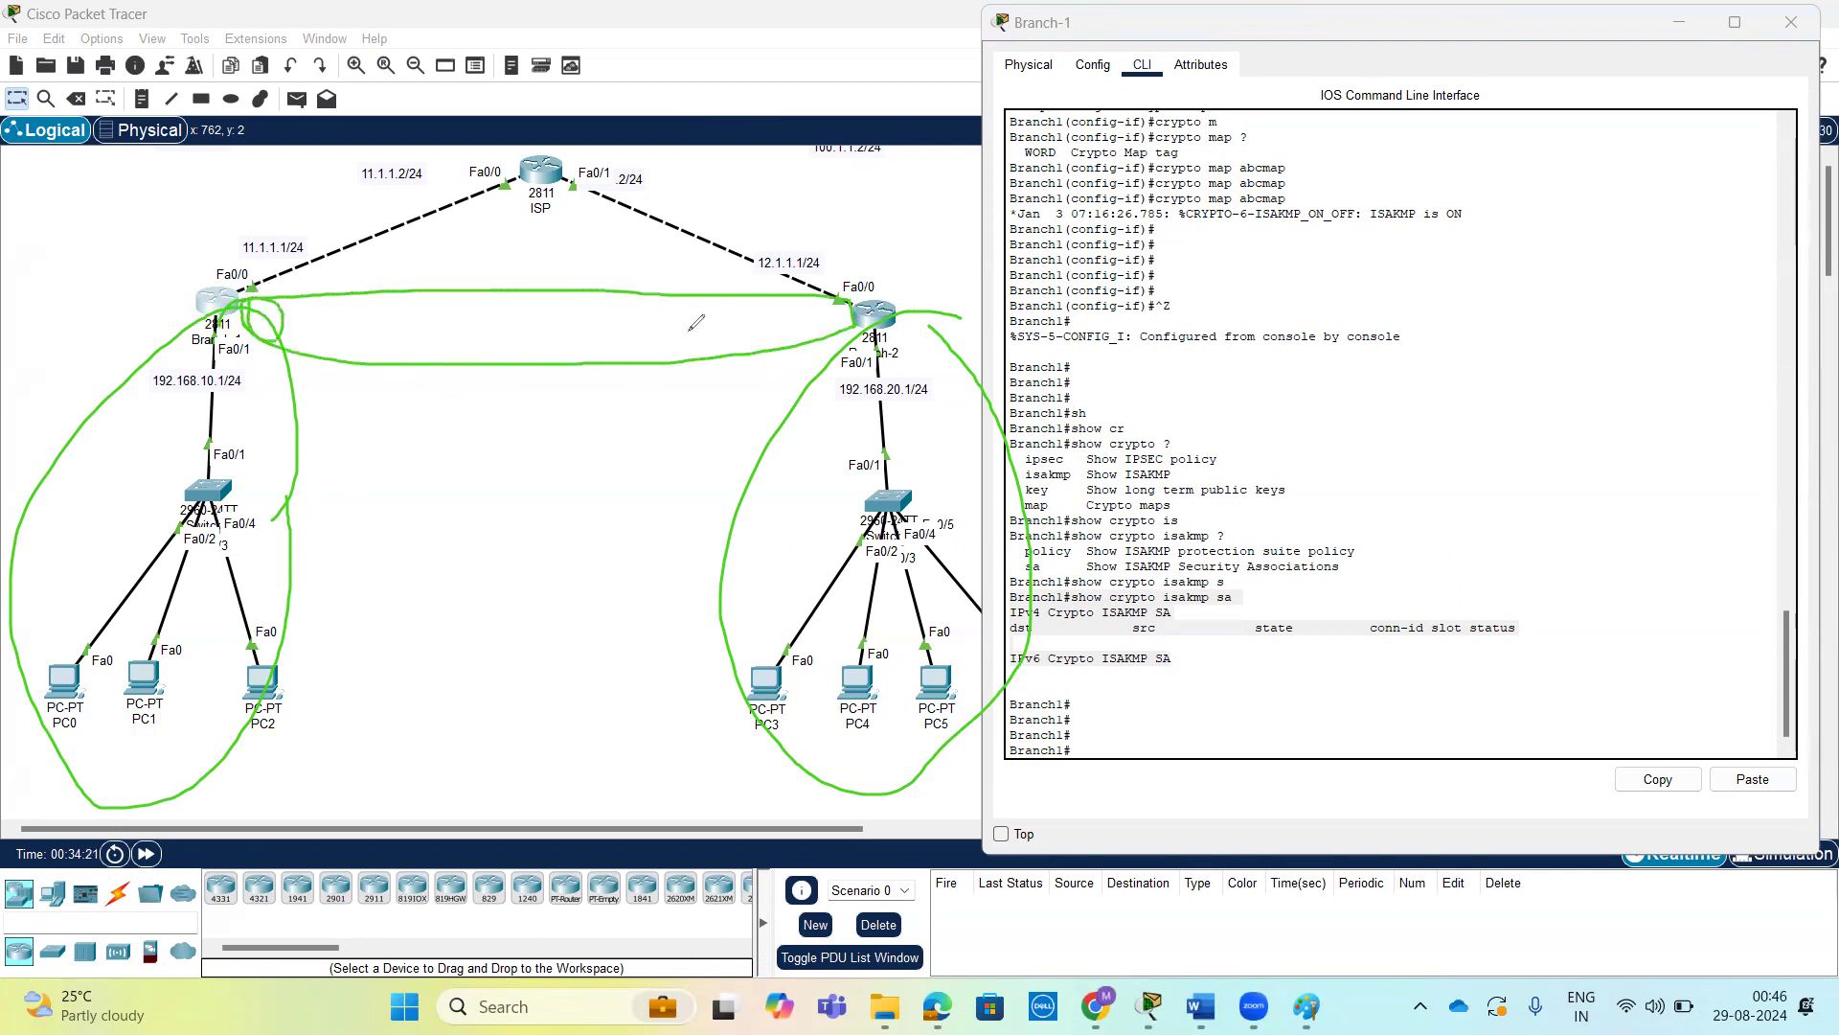
mouse_move(833, 297)
left_mouse_down()
mouse_move(842, 337)
mouse_move(832, 295)
left_mouse_up()
left_click(1385, 604)
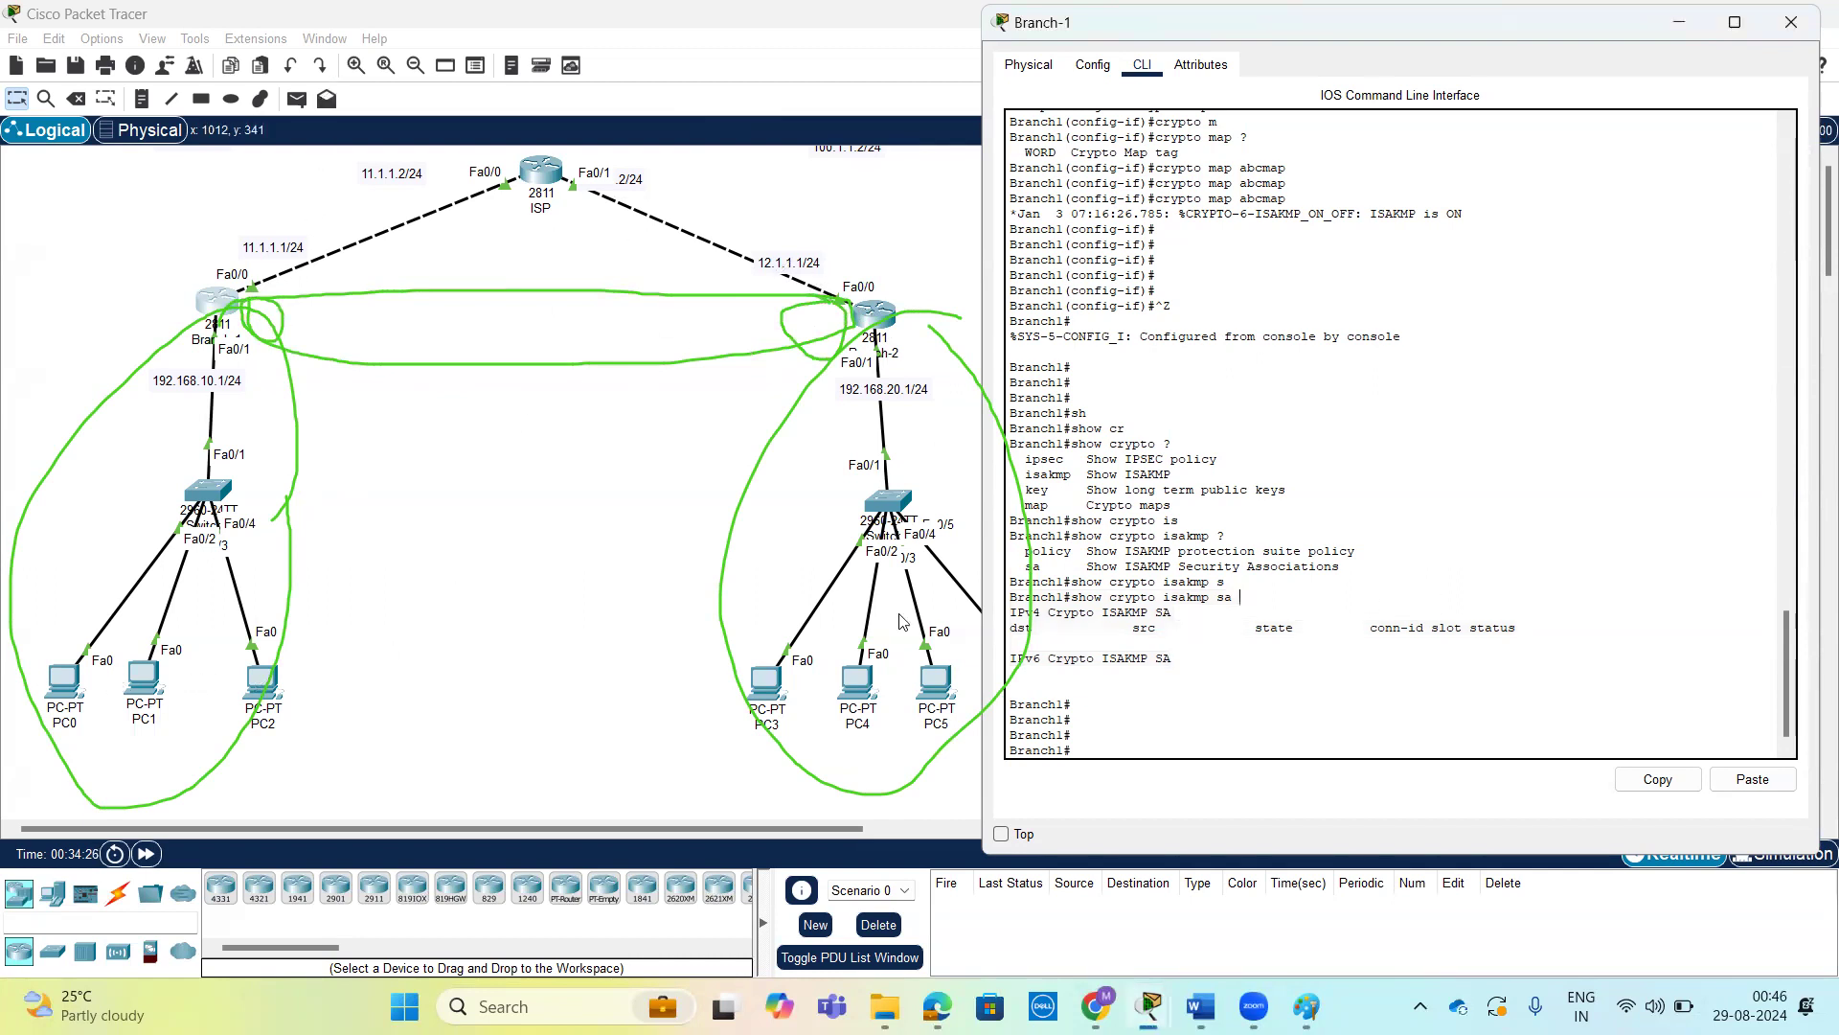
Open PC0's IP configuration to check its IPv4 address, and close it again.
left_click(67, 676)
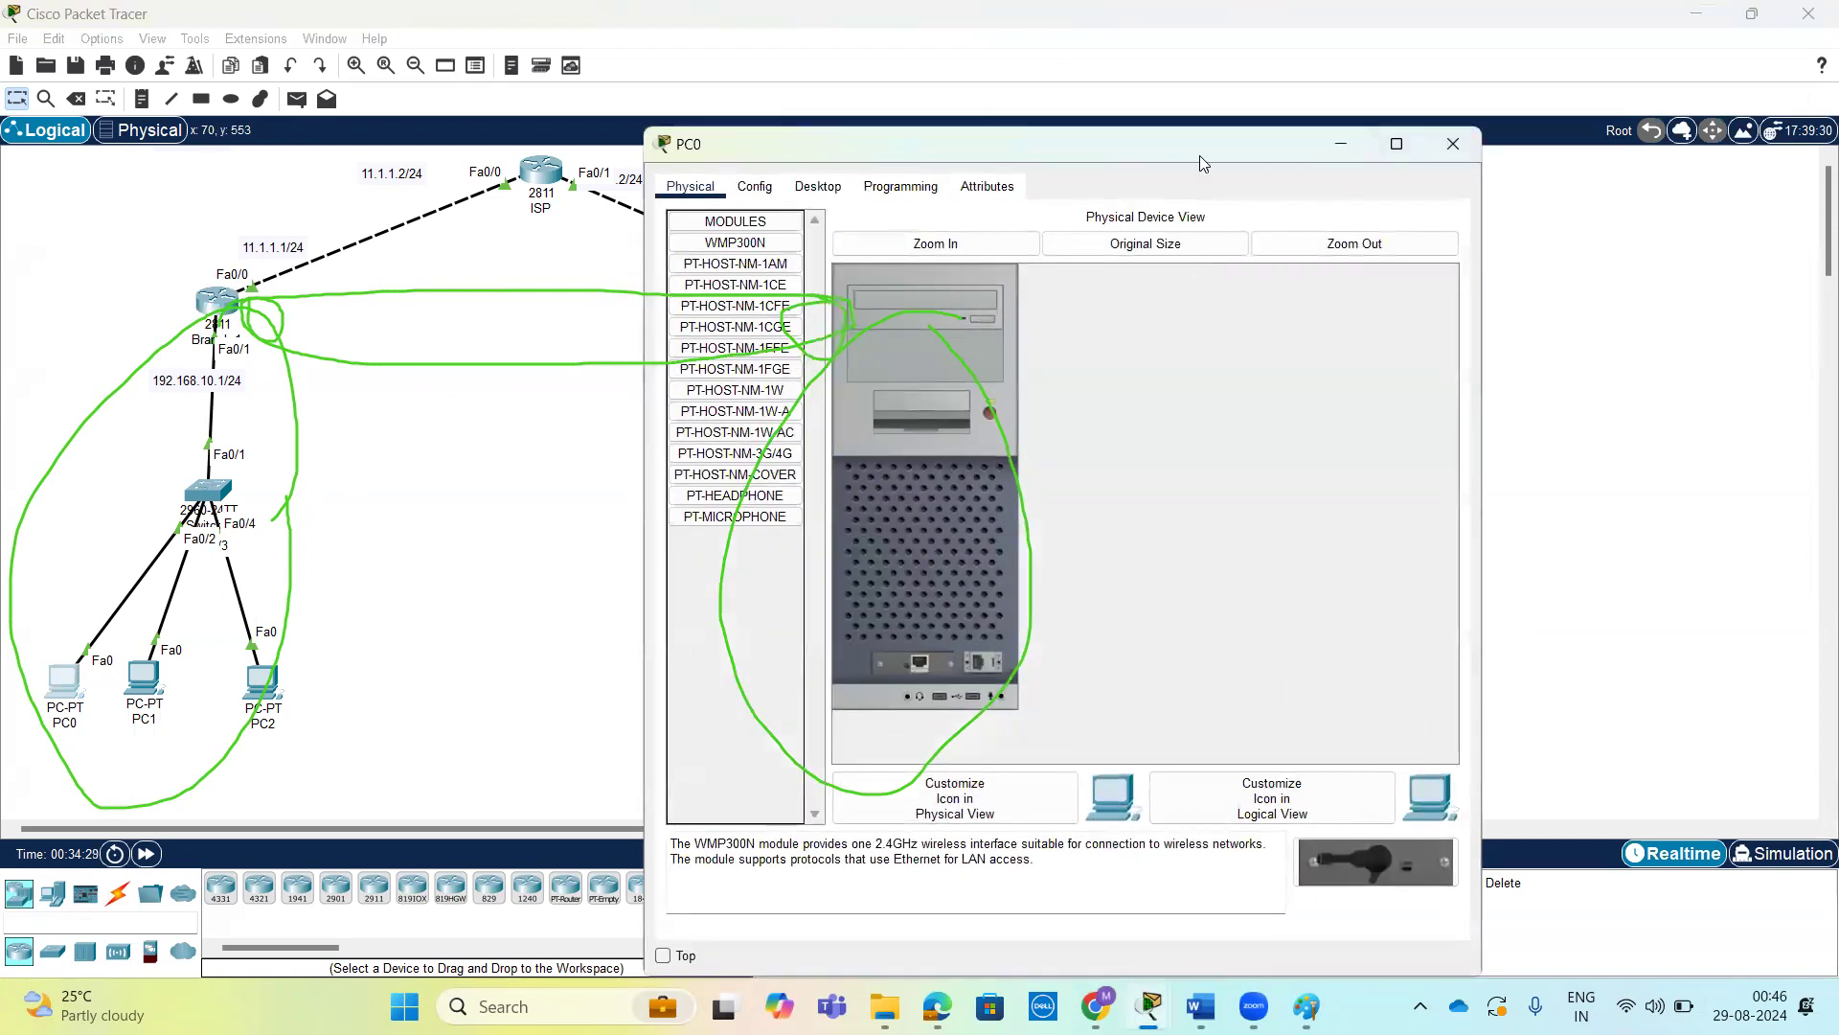
left_click_drag(1192, 147, 1572, 99)
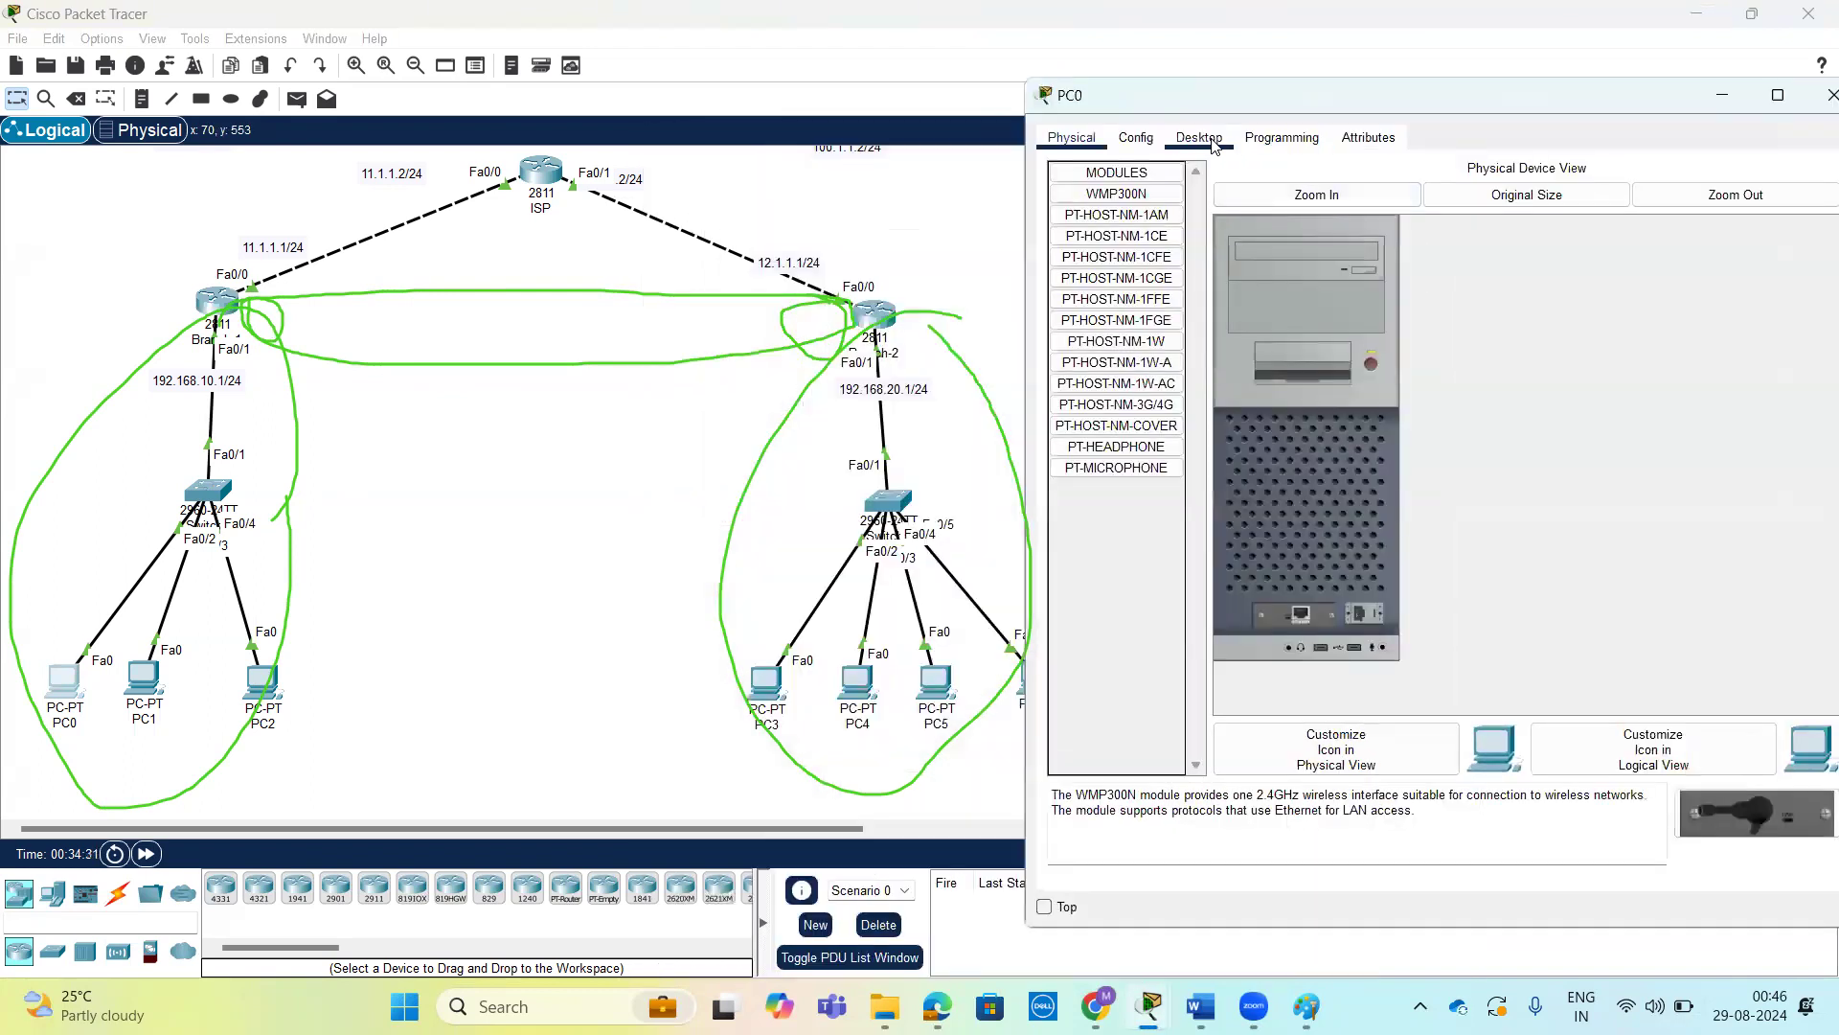
left_click(1202, 139)
left_click(1159, 247)
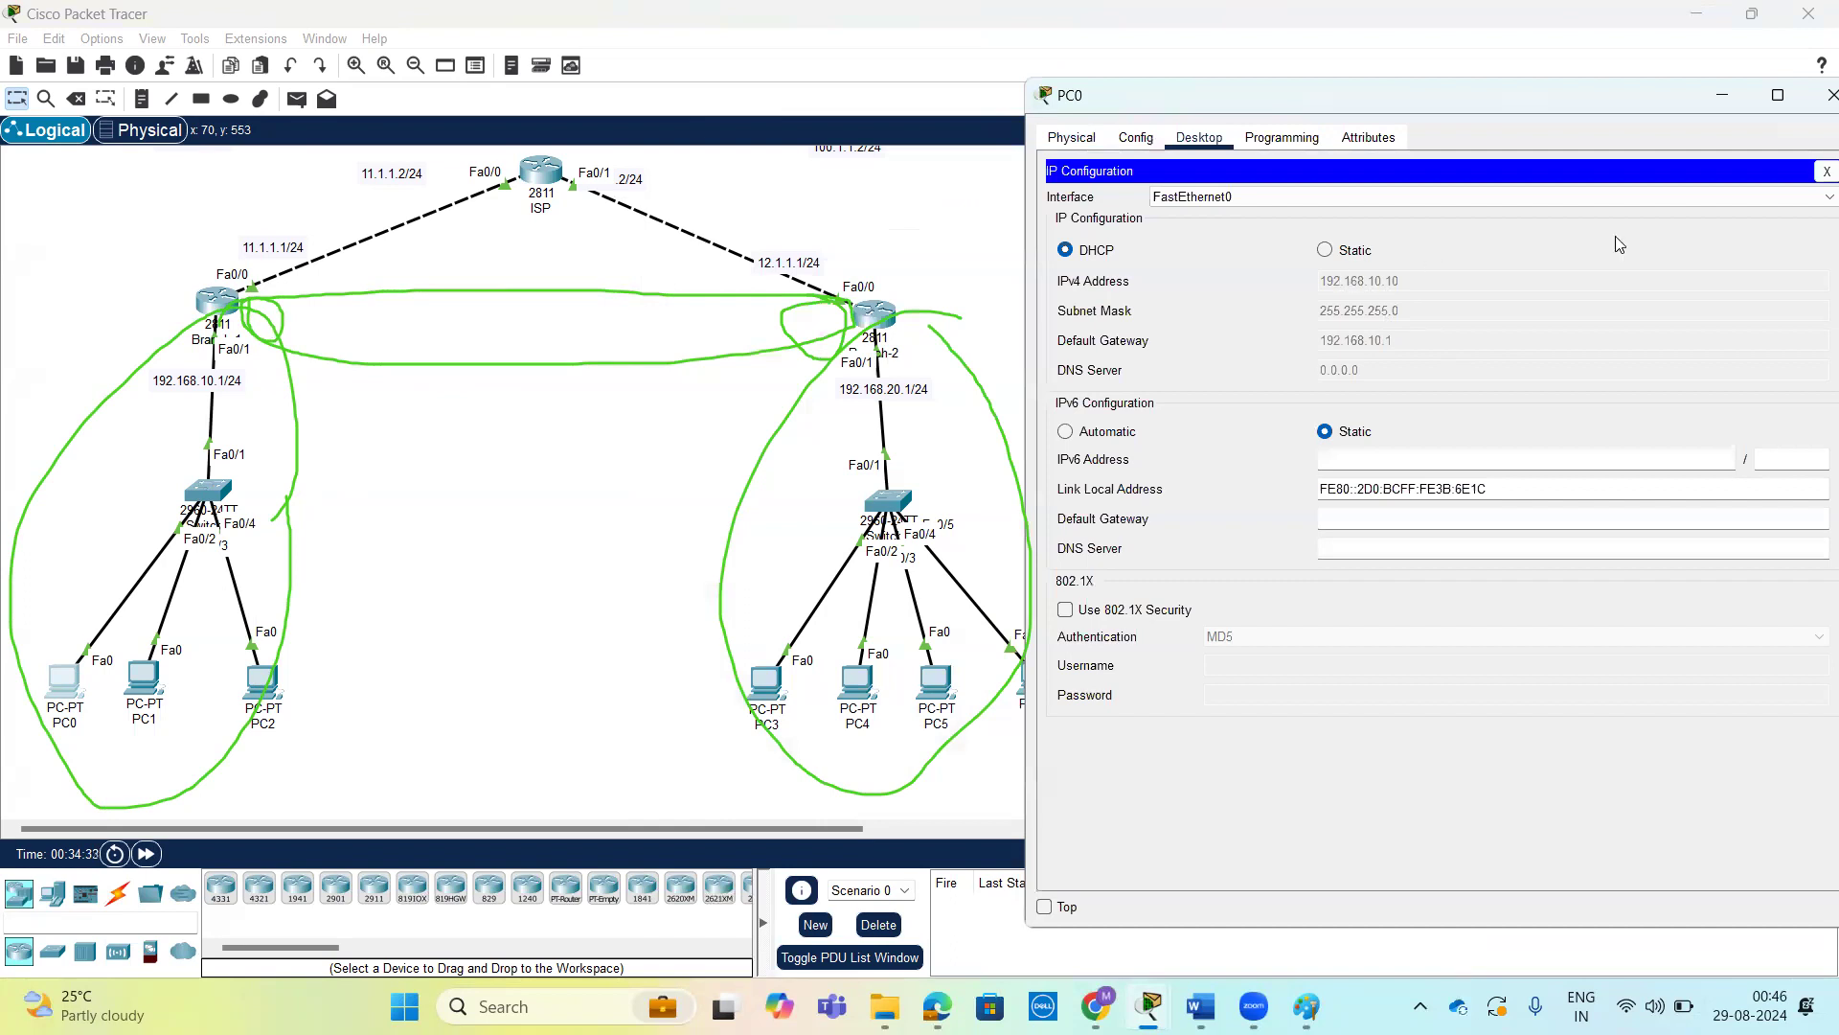
left_click(1826, 171)
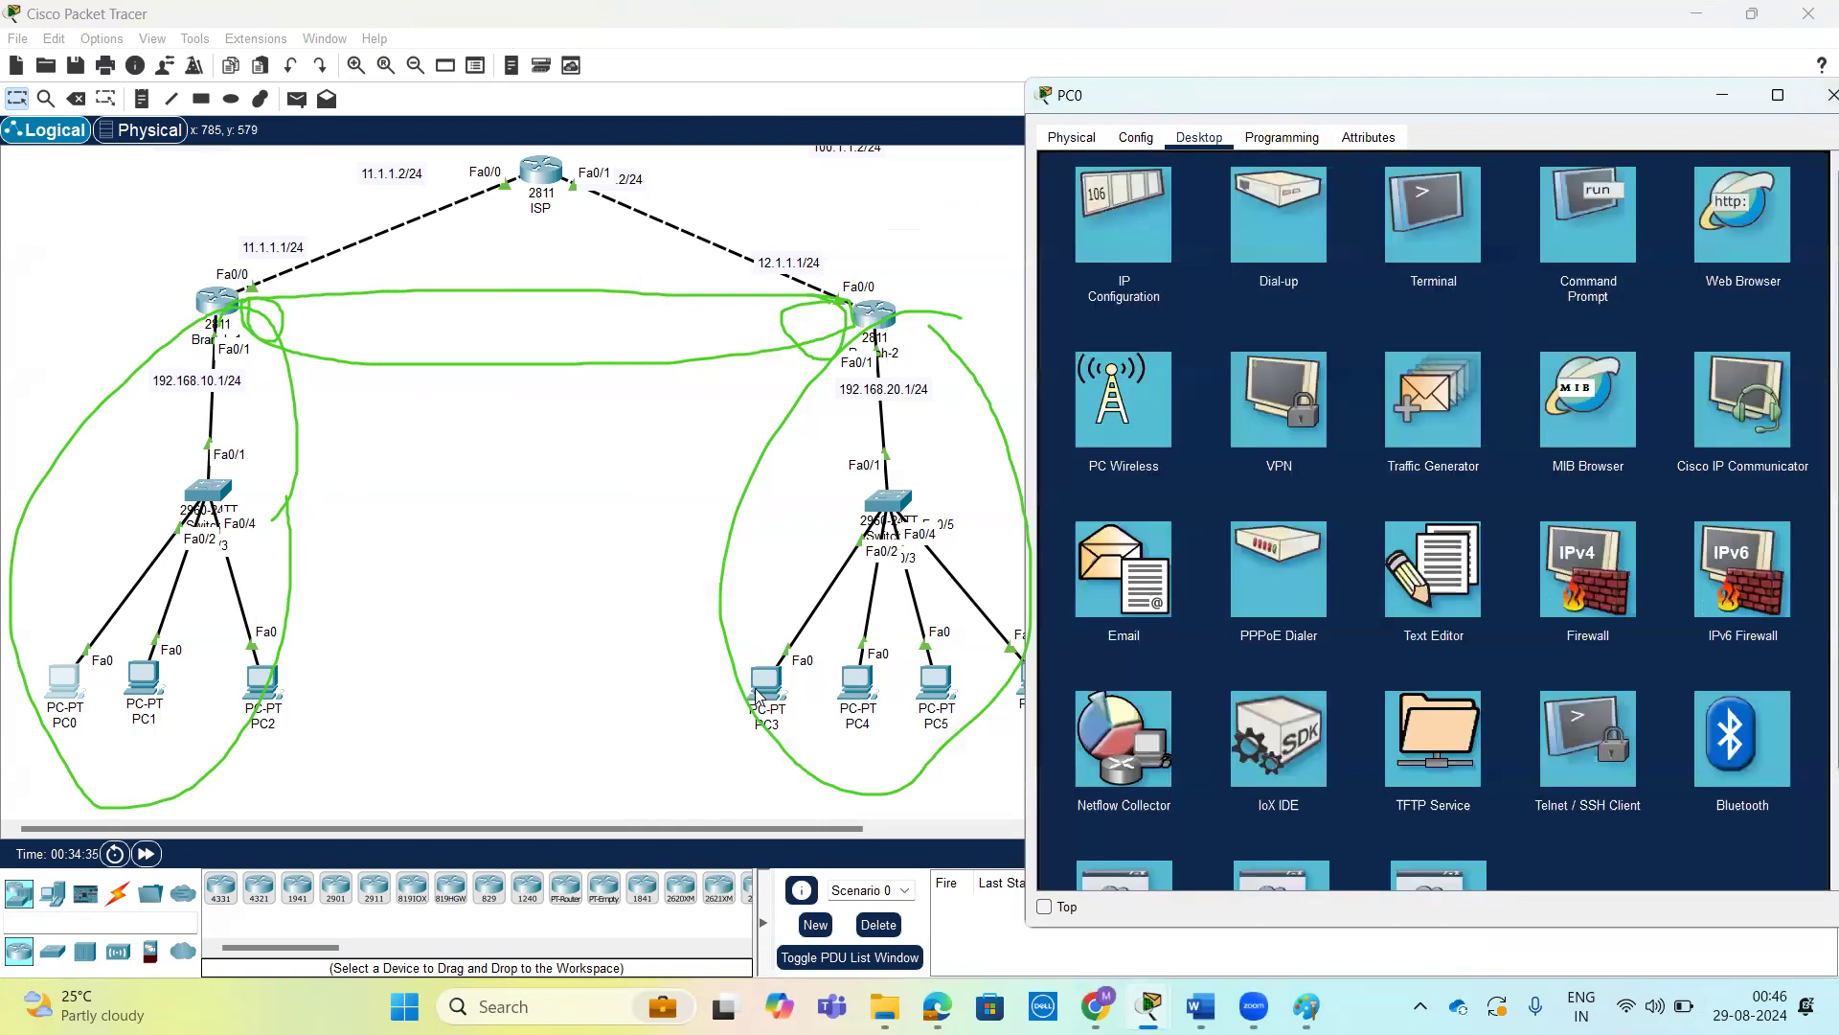
Switch to PC3's command prompt and display its network settings with ipconfig.
left_click(766, 682)
type("ipconf")
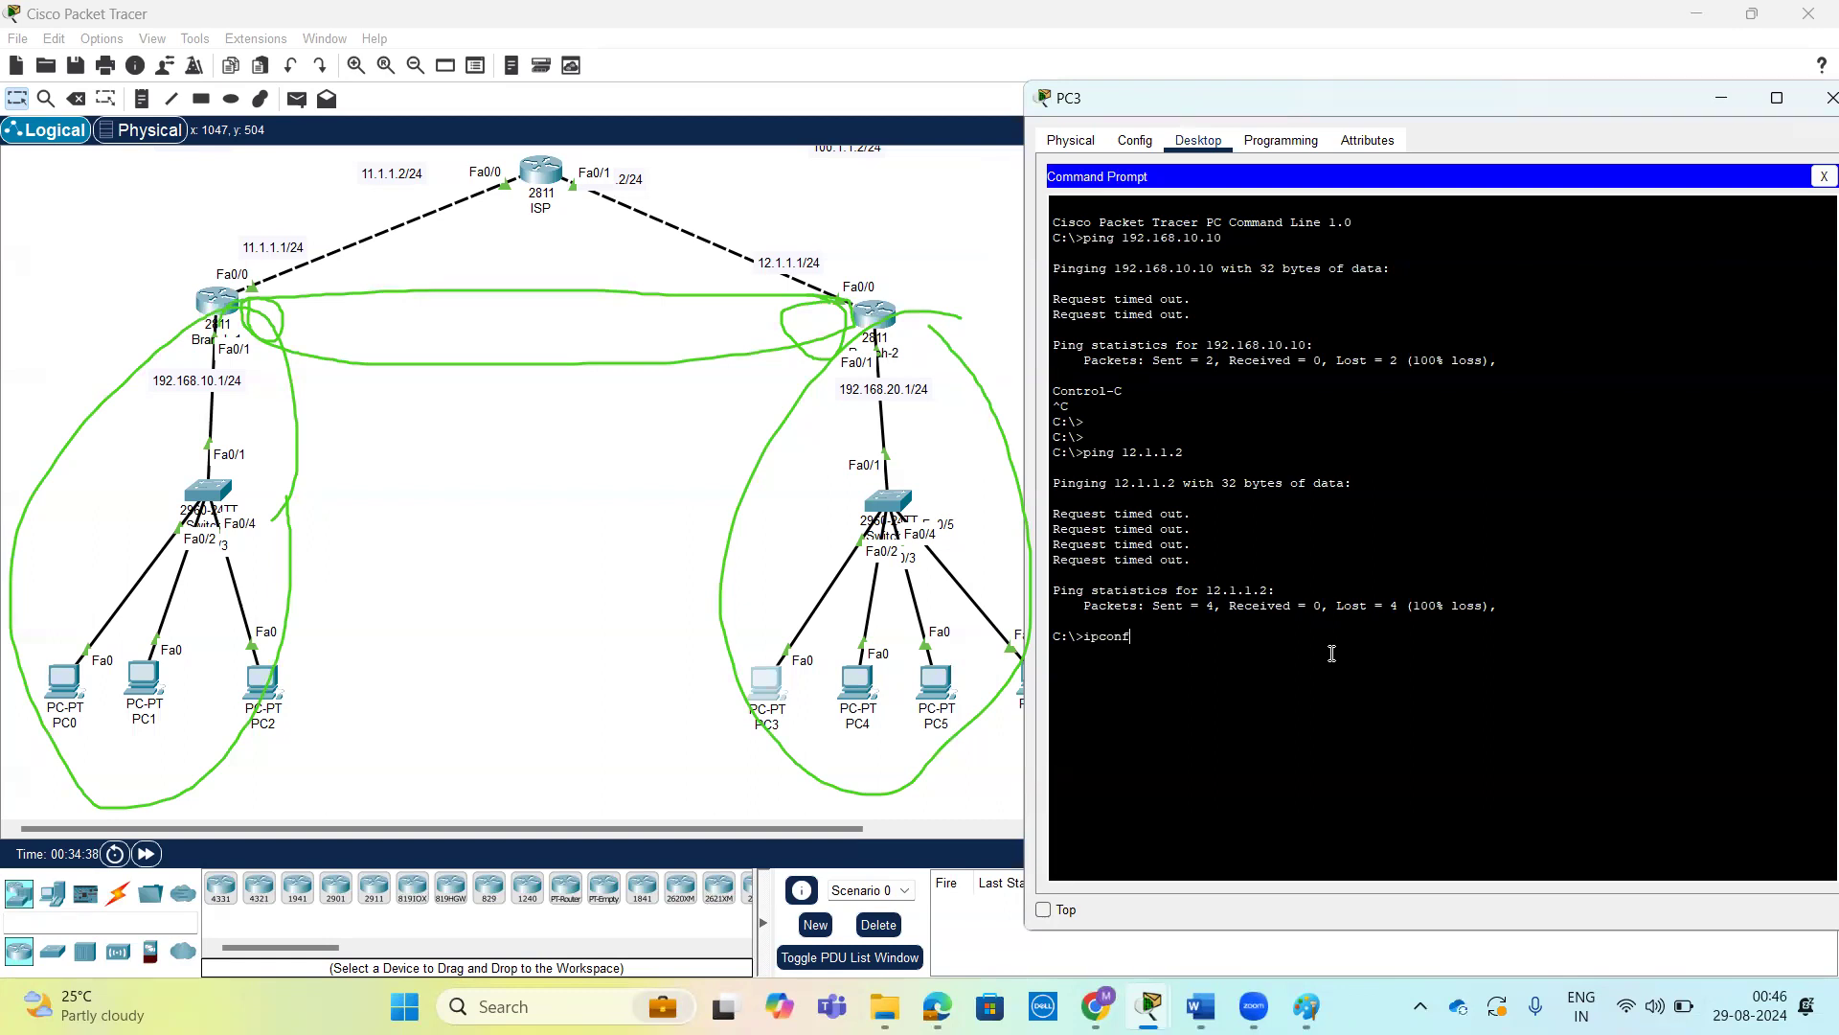
key("Return")
key("Return")
key("Return")
key("Return")
key("Return")
key("Return")
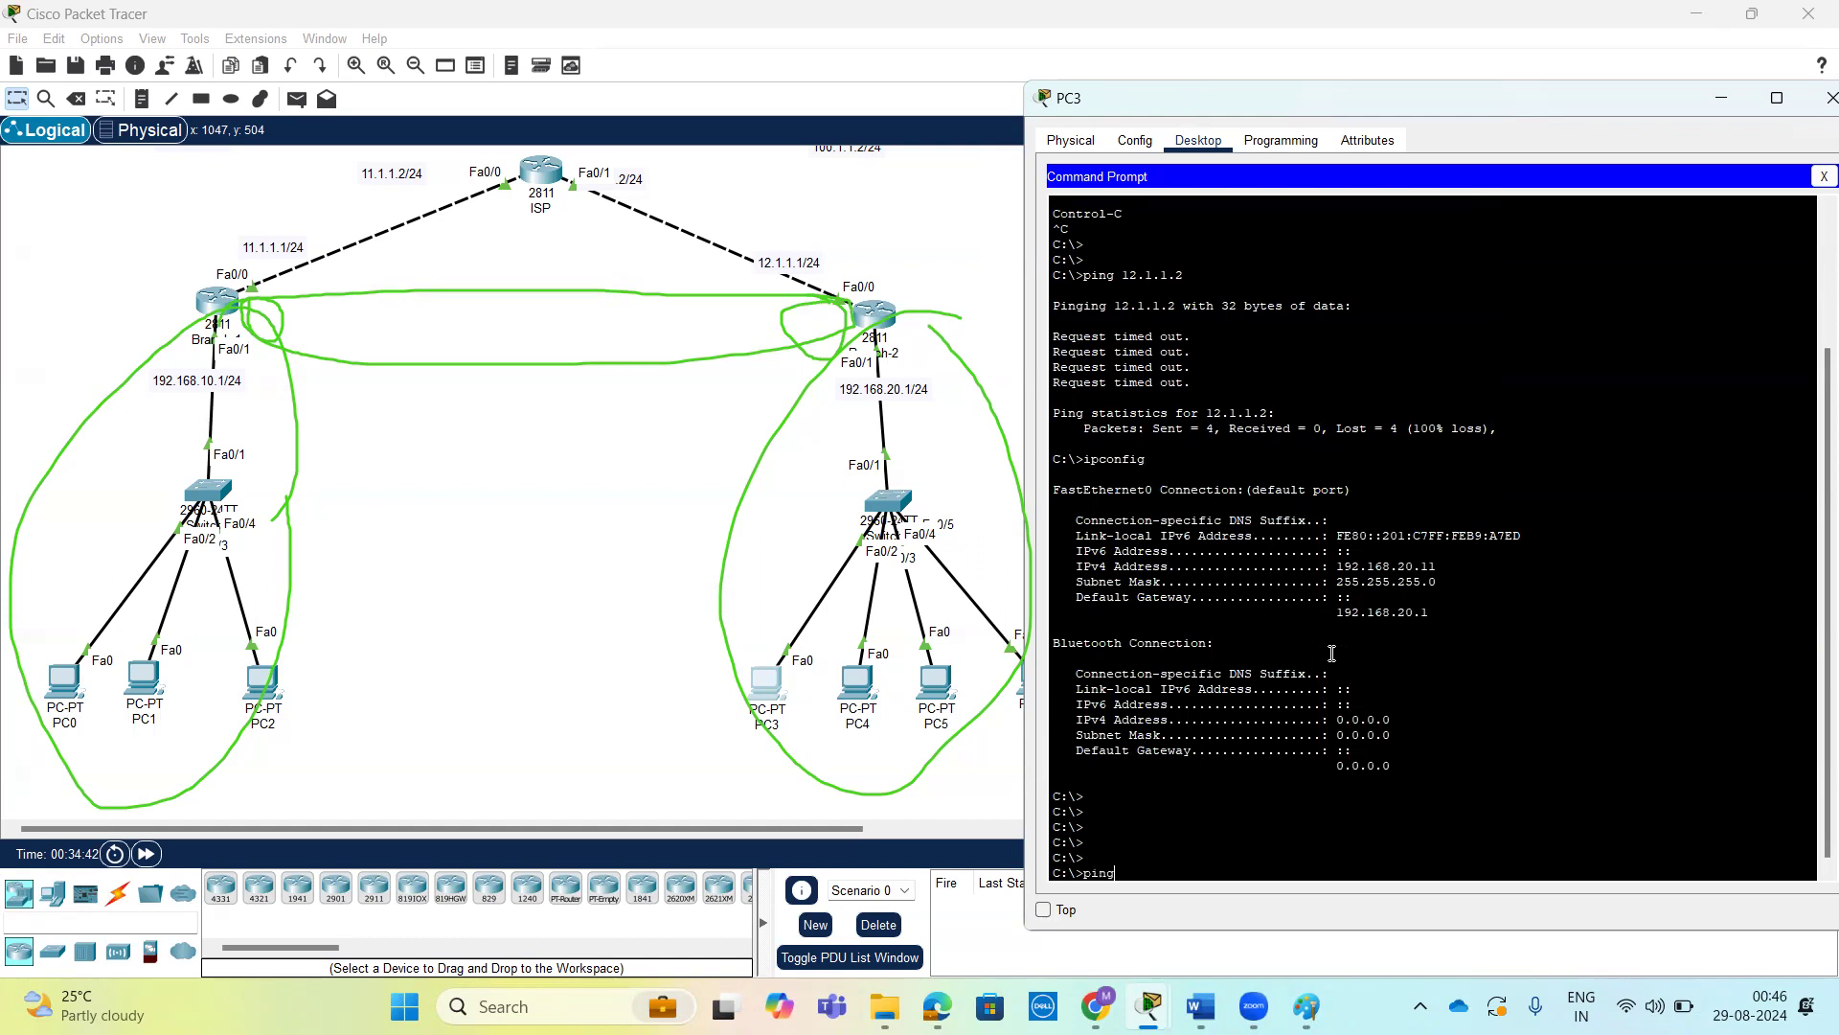
Ping PC0 at 192.168.10.10 from PC3 to send traffic between the two branch networks.
type("ping 192.168.10.10")
key("Return")
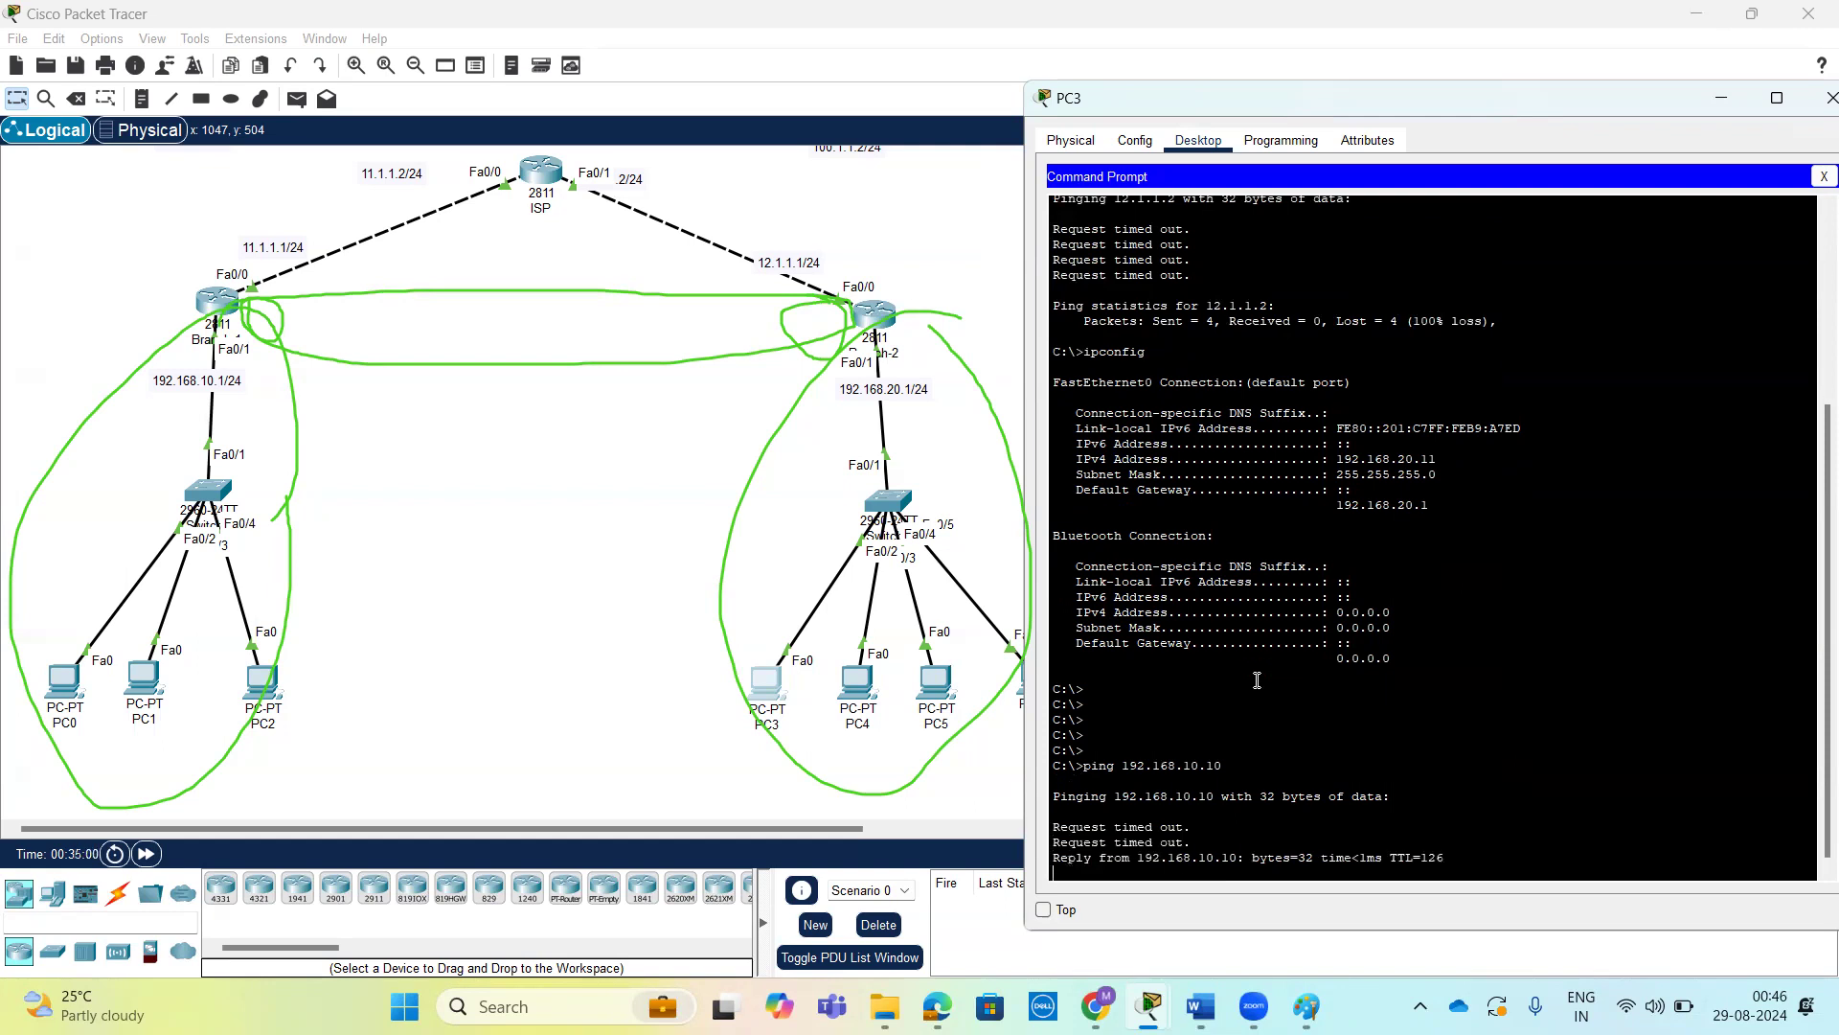
Display Branch-1's ISAKMP security associations again and examine the IPv4 entry's destination, source and state.
left_click(231, 309)
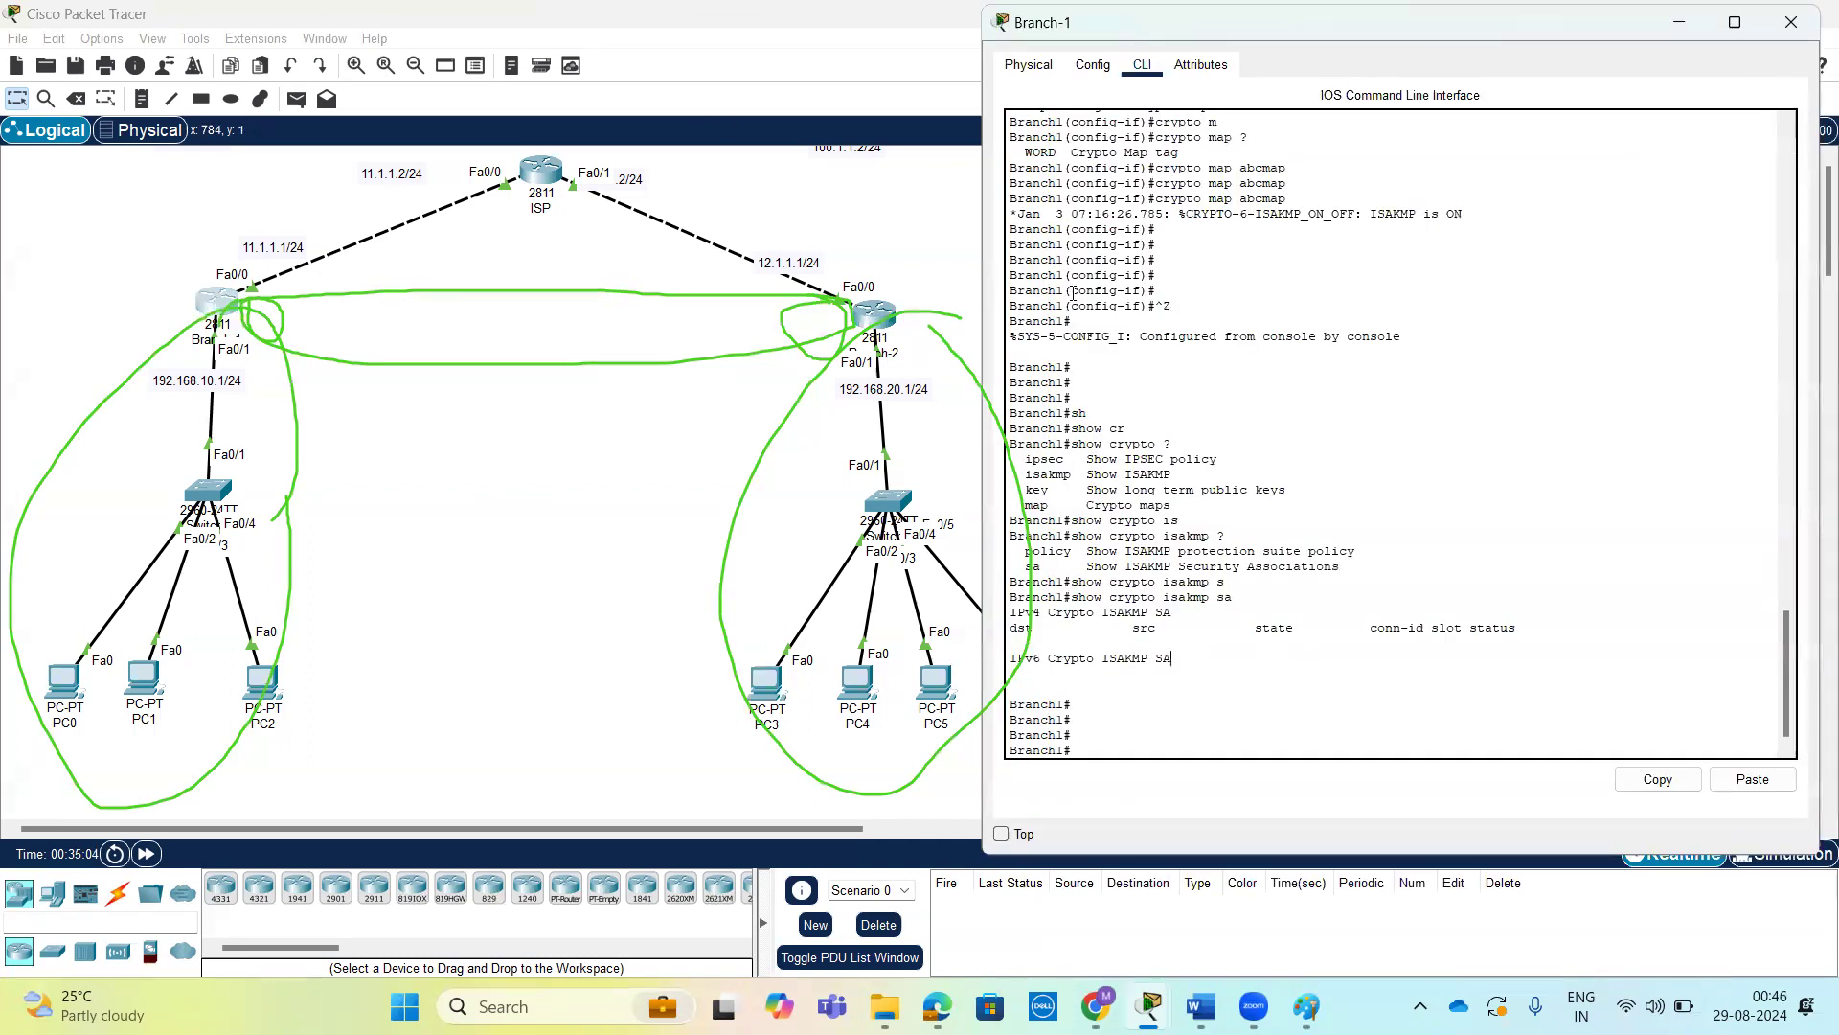
key("Return")
key("Return")
key("Up")
key("Return")
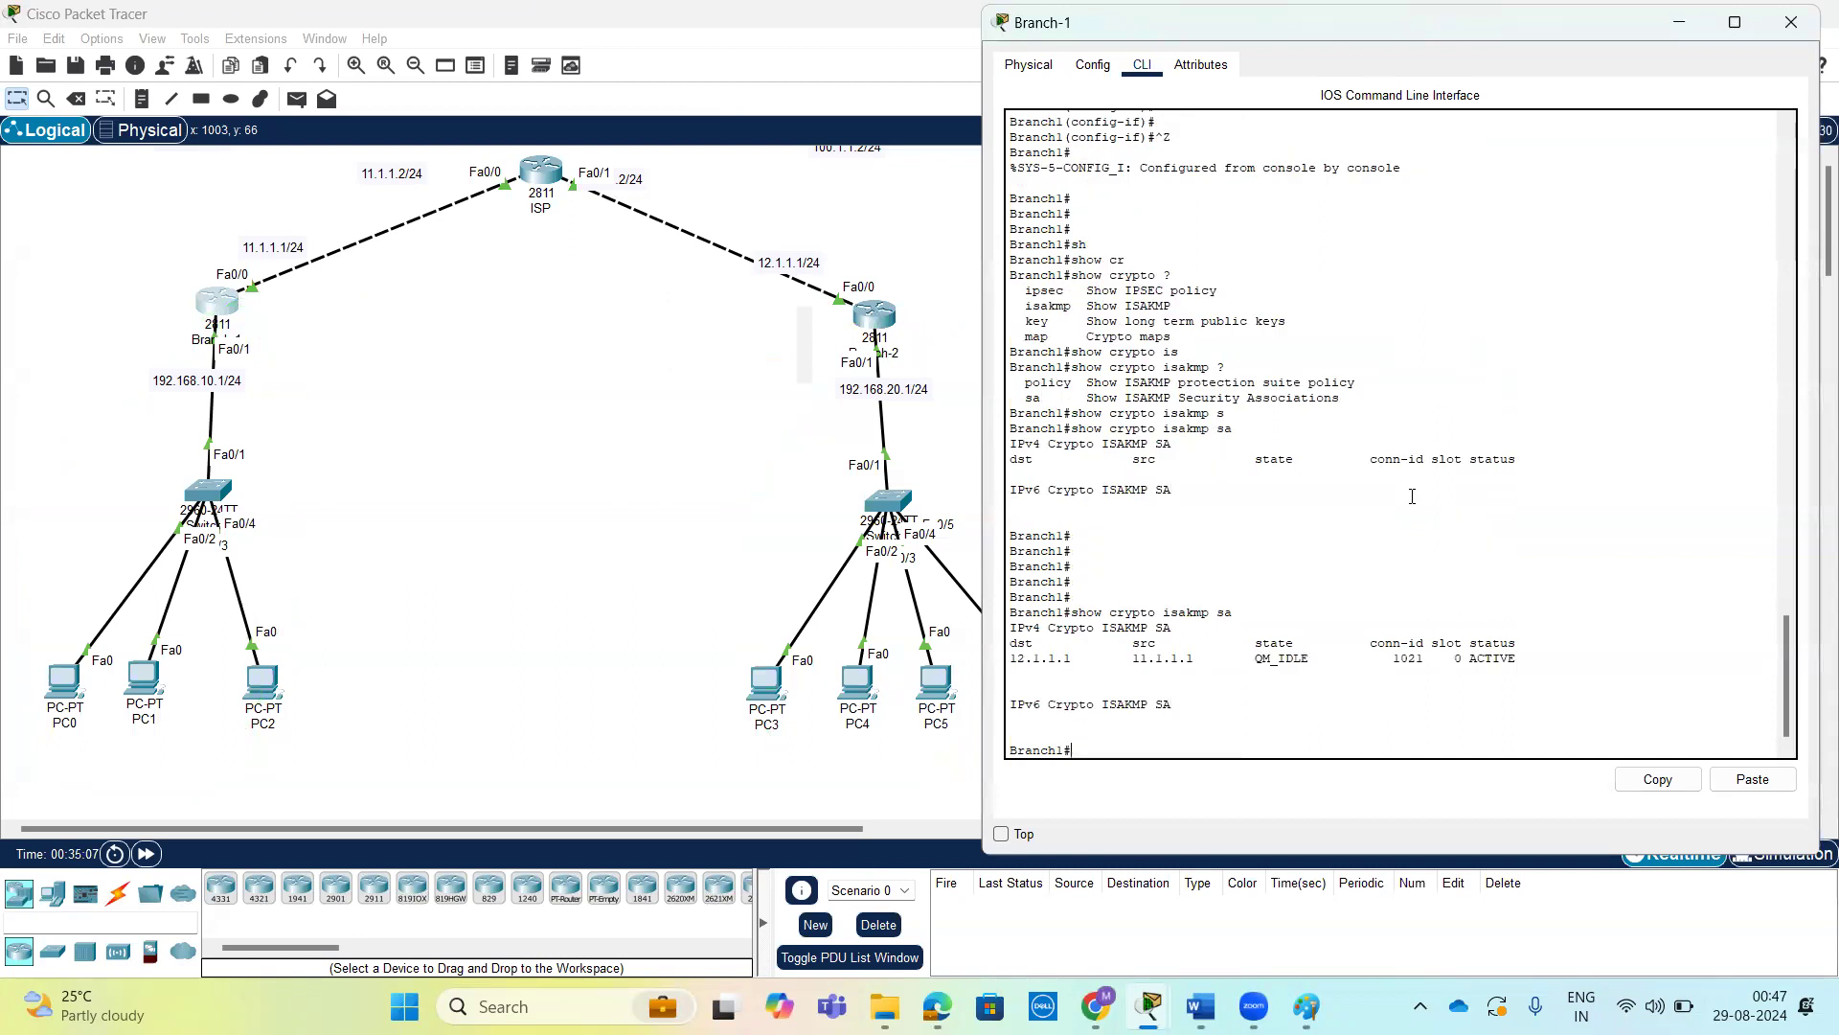
left_click_drag(1011, 661, 1073, 661)
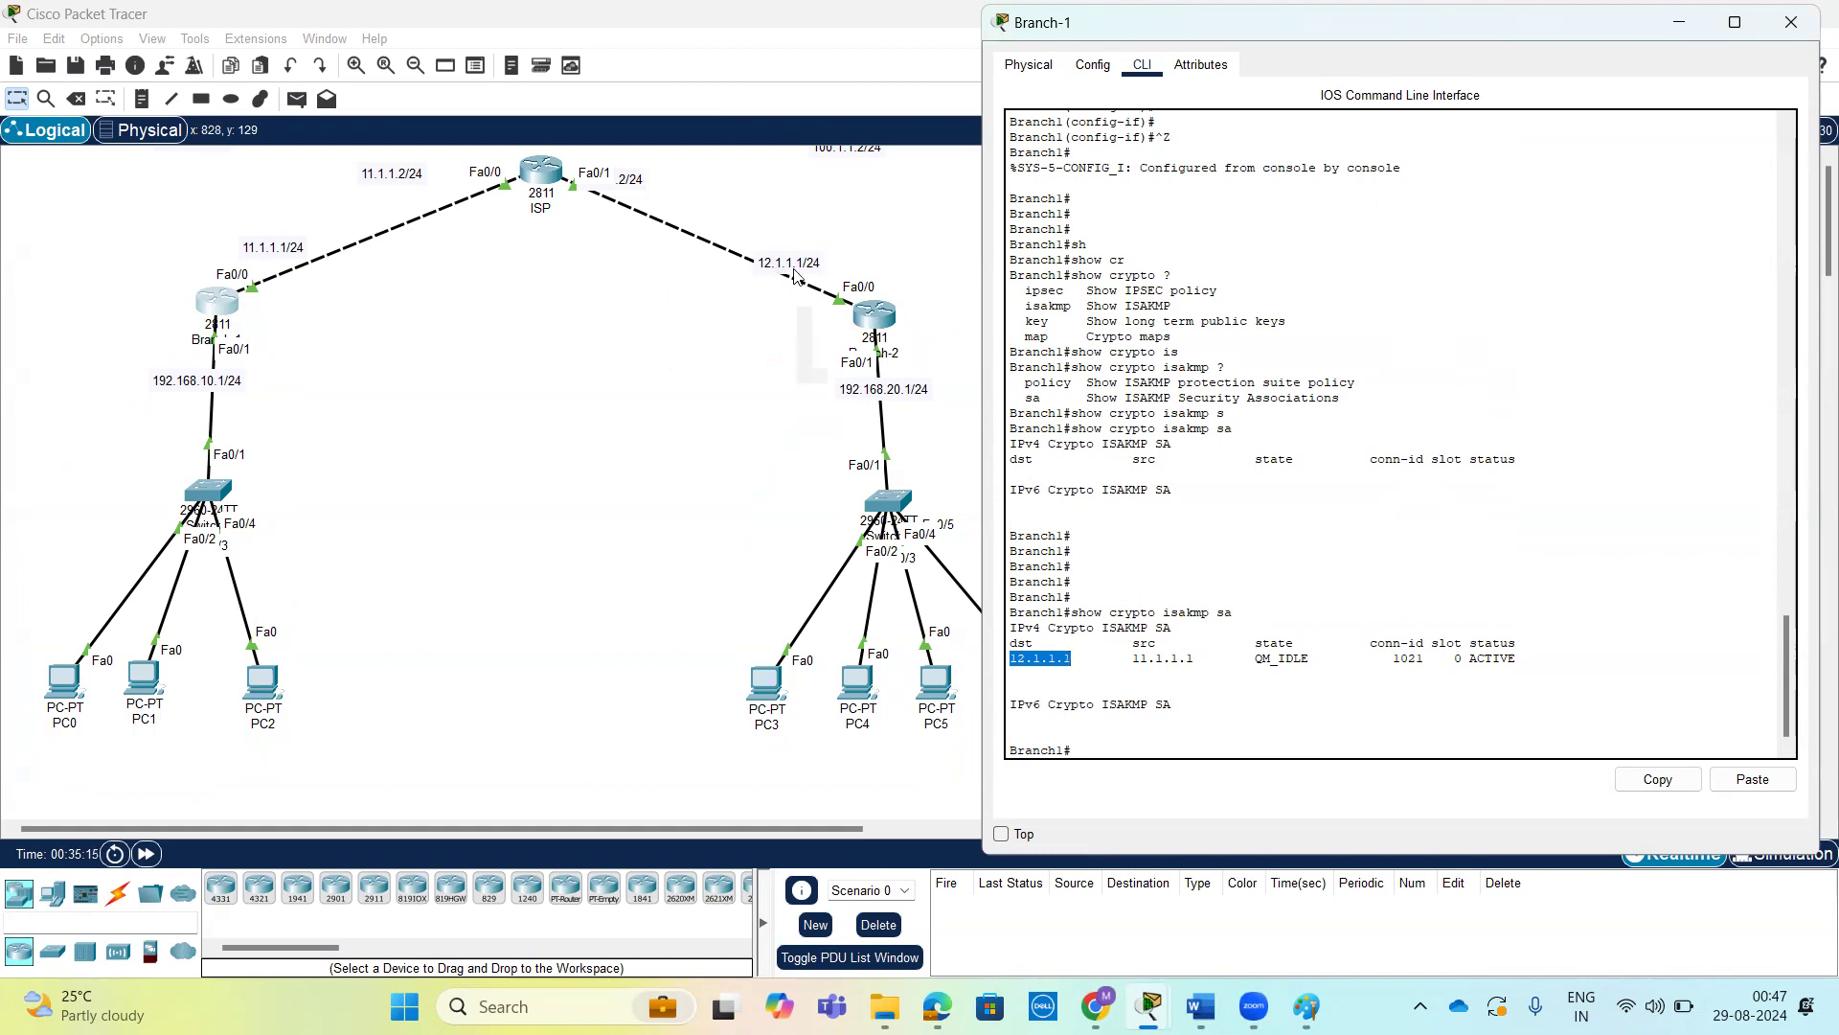
left_click_drag(1132, 659, 1196, 661)
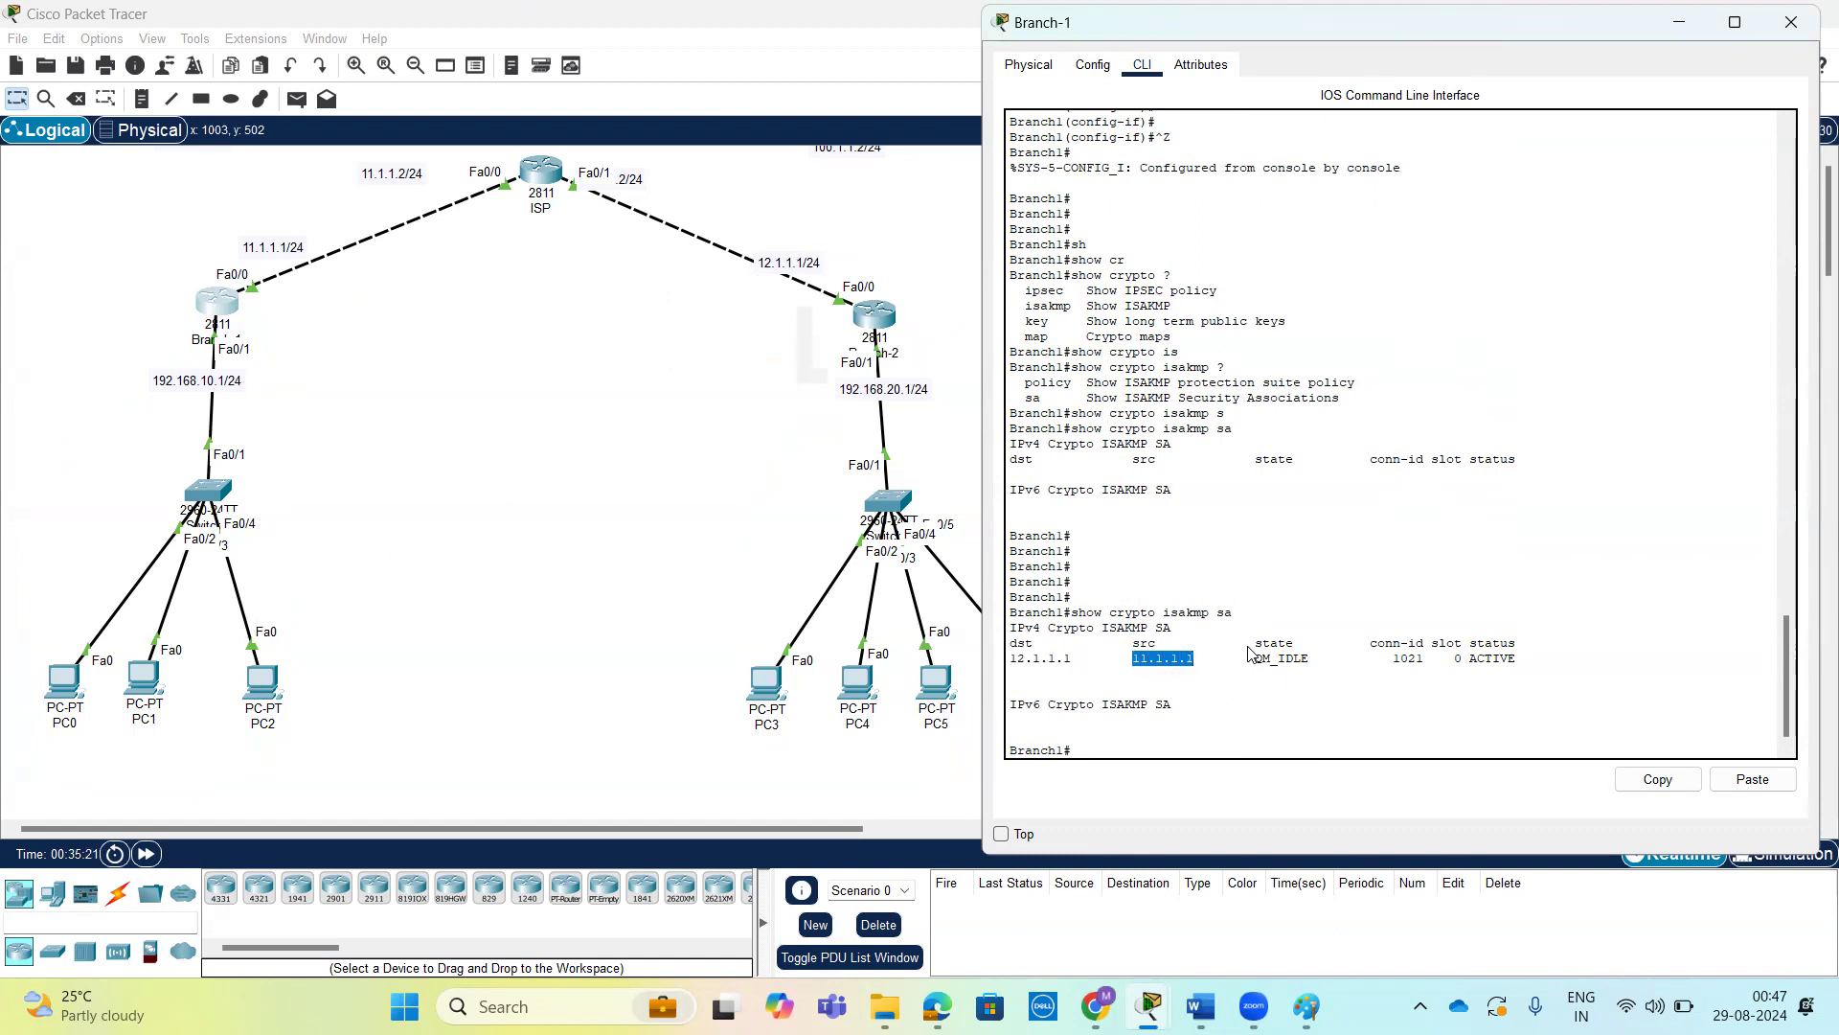
left_click_drag(1250, 659, 1318, 662)
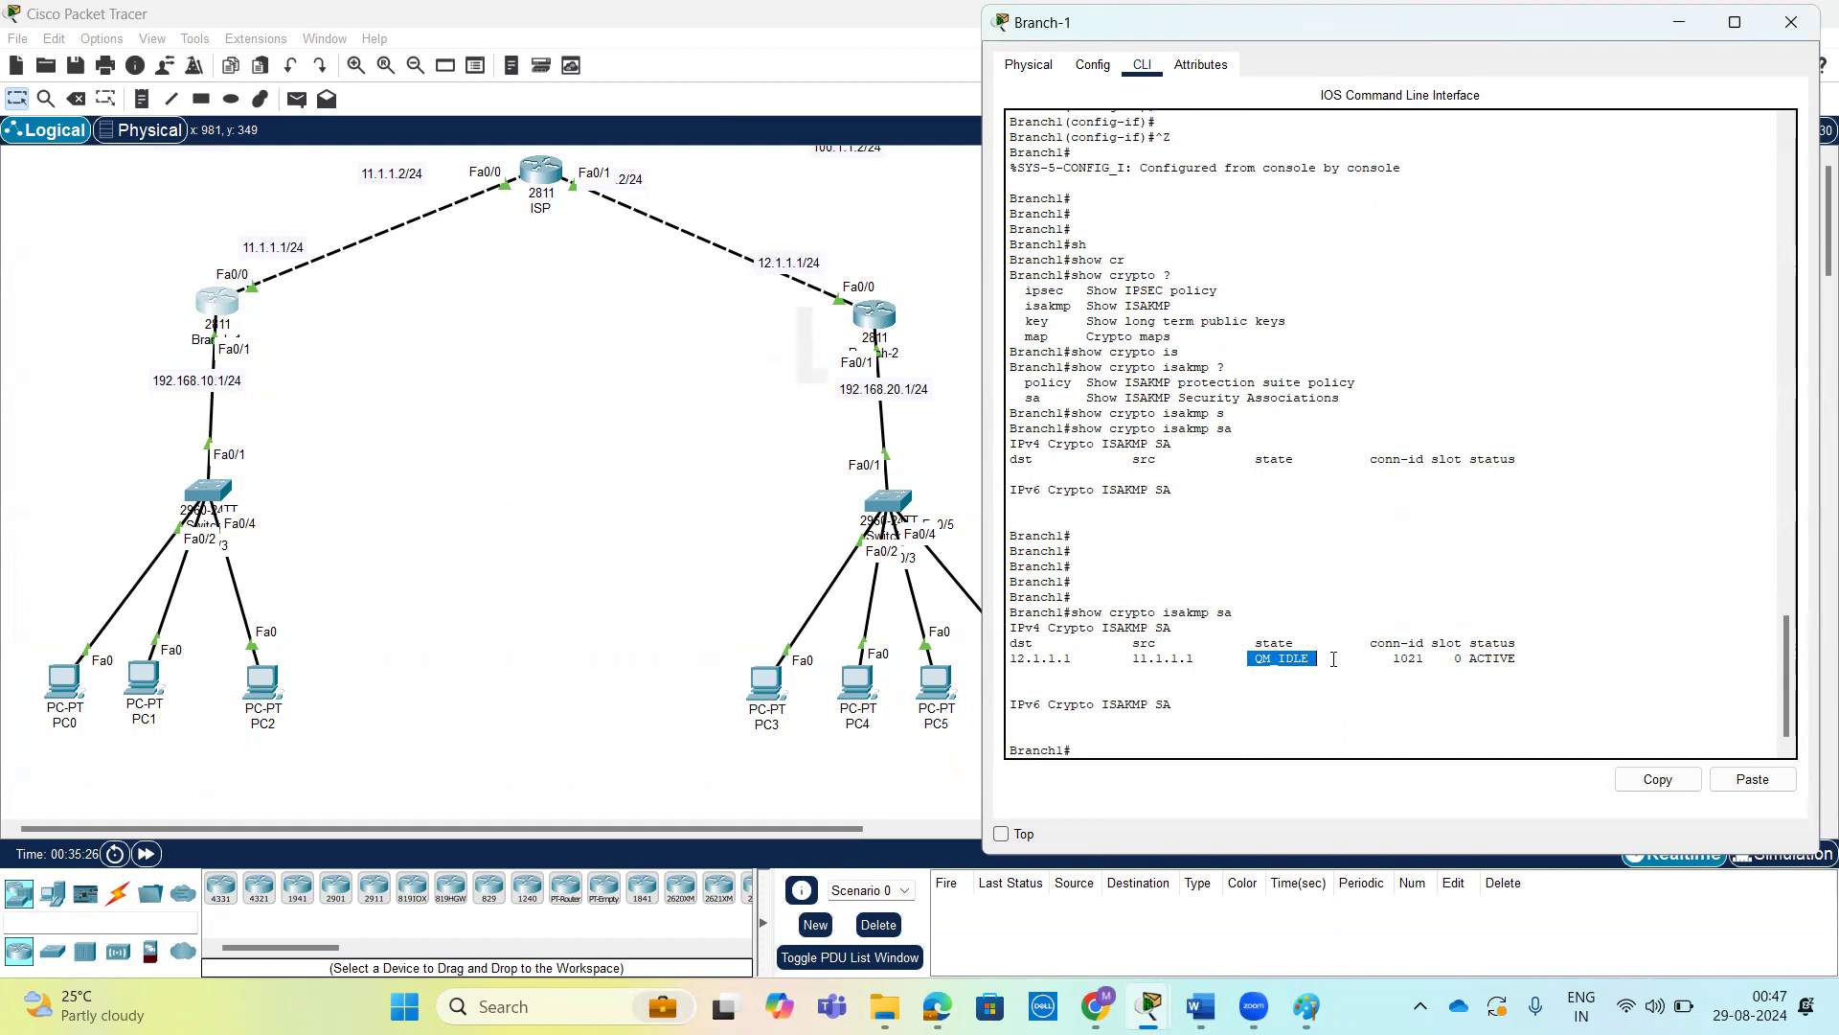
Examine the state and status of the IPv4 entry in Branch-1's ISAKMP security associations.
left_click_drag(1325, 660, 1241, 649)
left_click(1372, 667)
left_click_drag(1469, 660, 1523, 656)
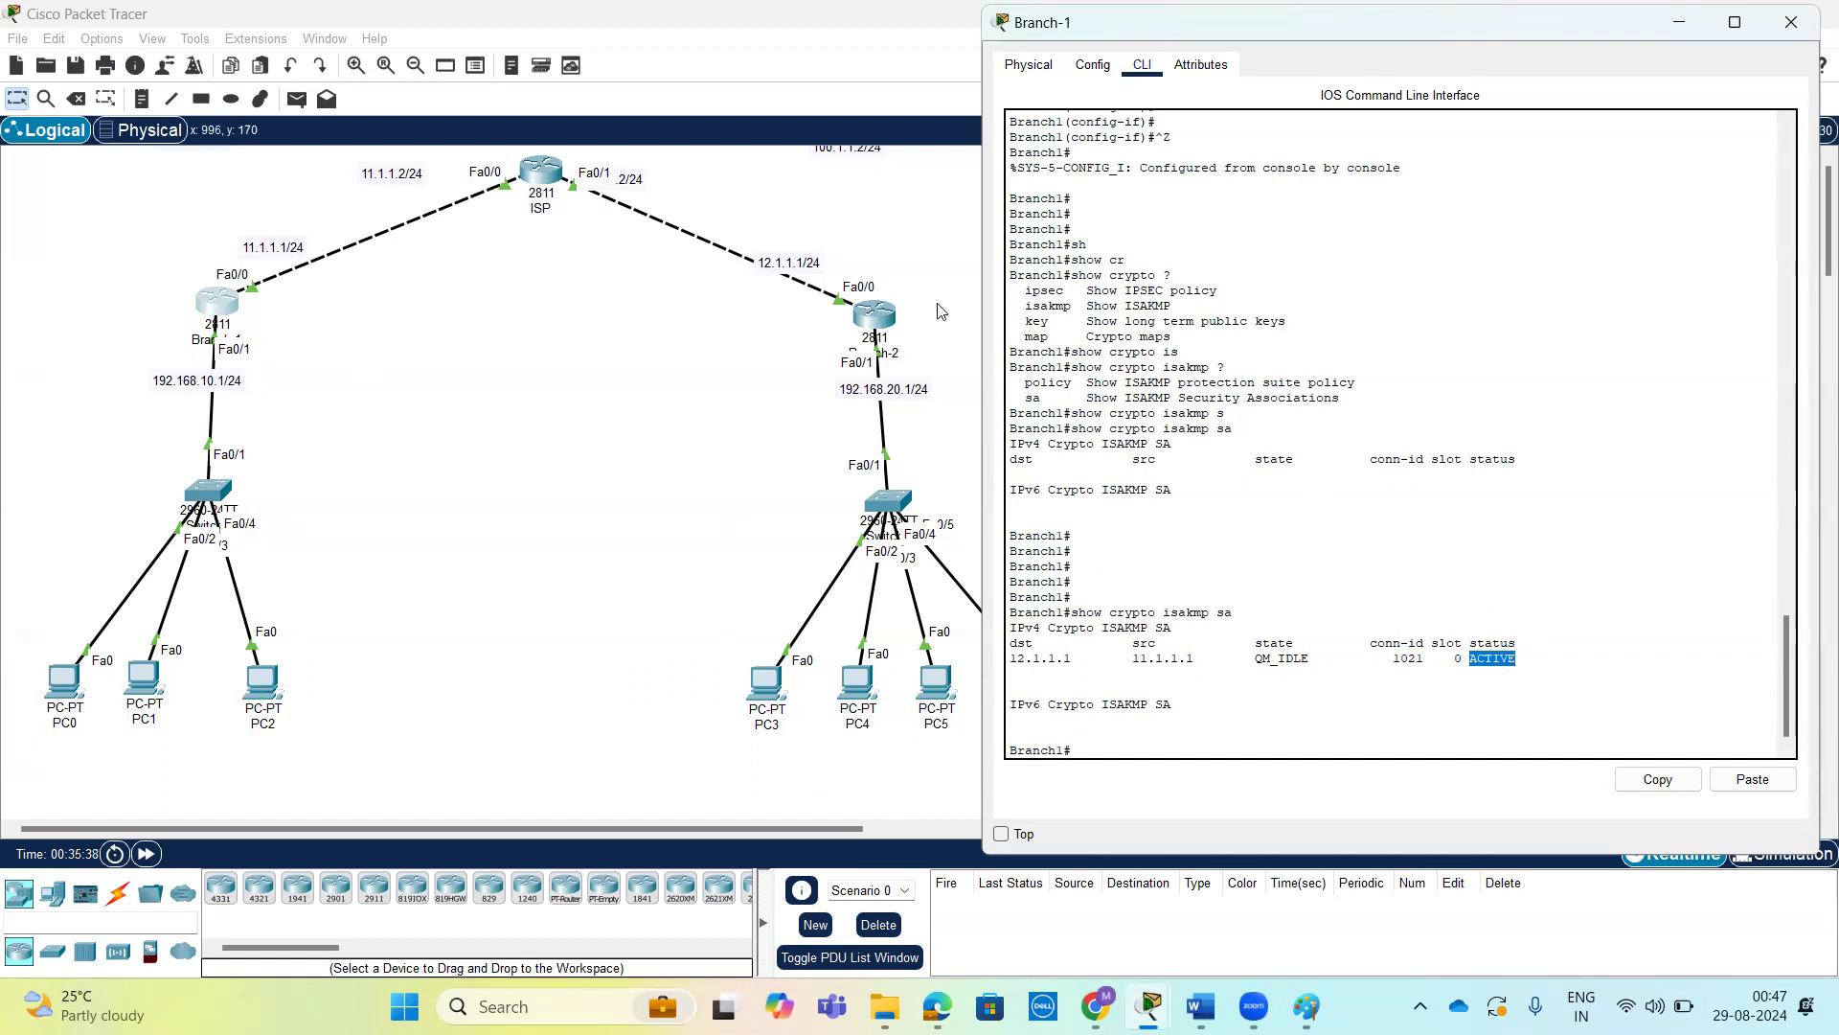
Switch to Branch-2's command line and list the options available for show crypto and show crypto isakmp.
left_click(875, 319)
key("Return")
key("Return")
type("sh")
key("Tab")
type("cr")
key("Tab")
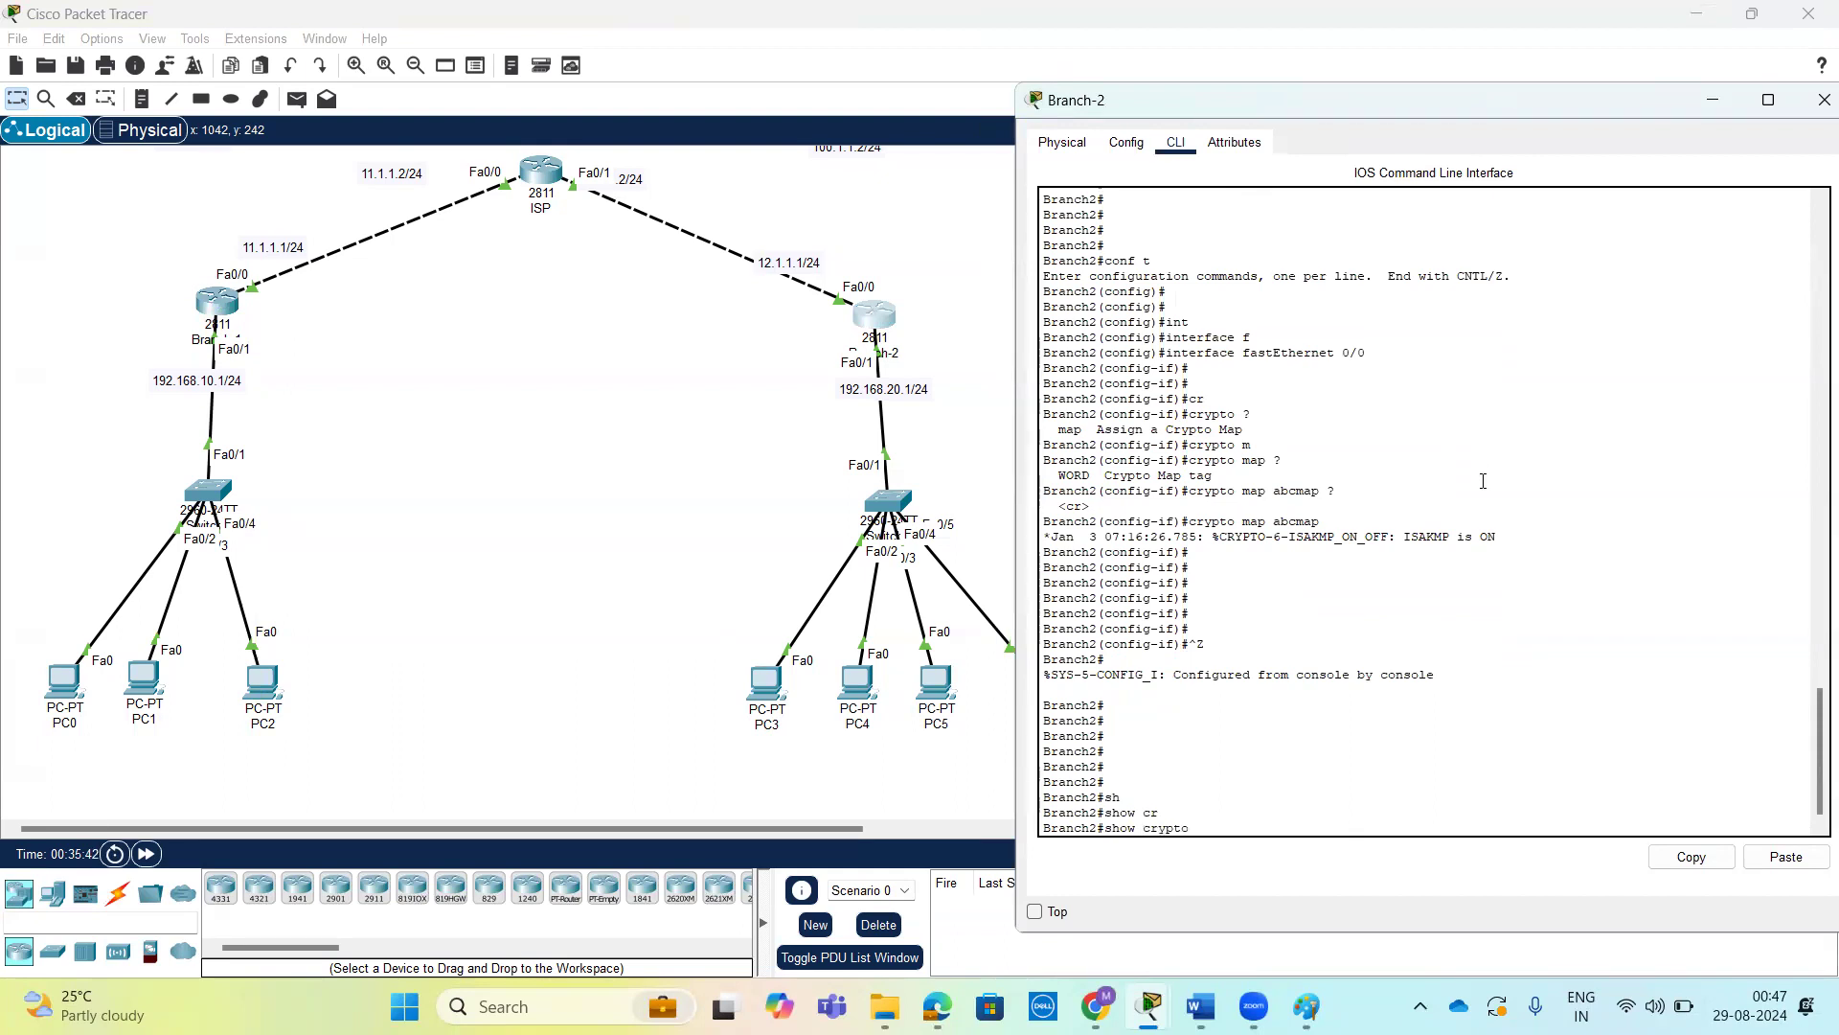
type("?")
type("is")
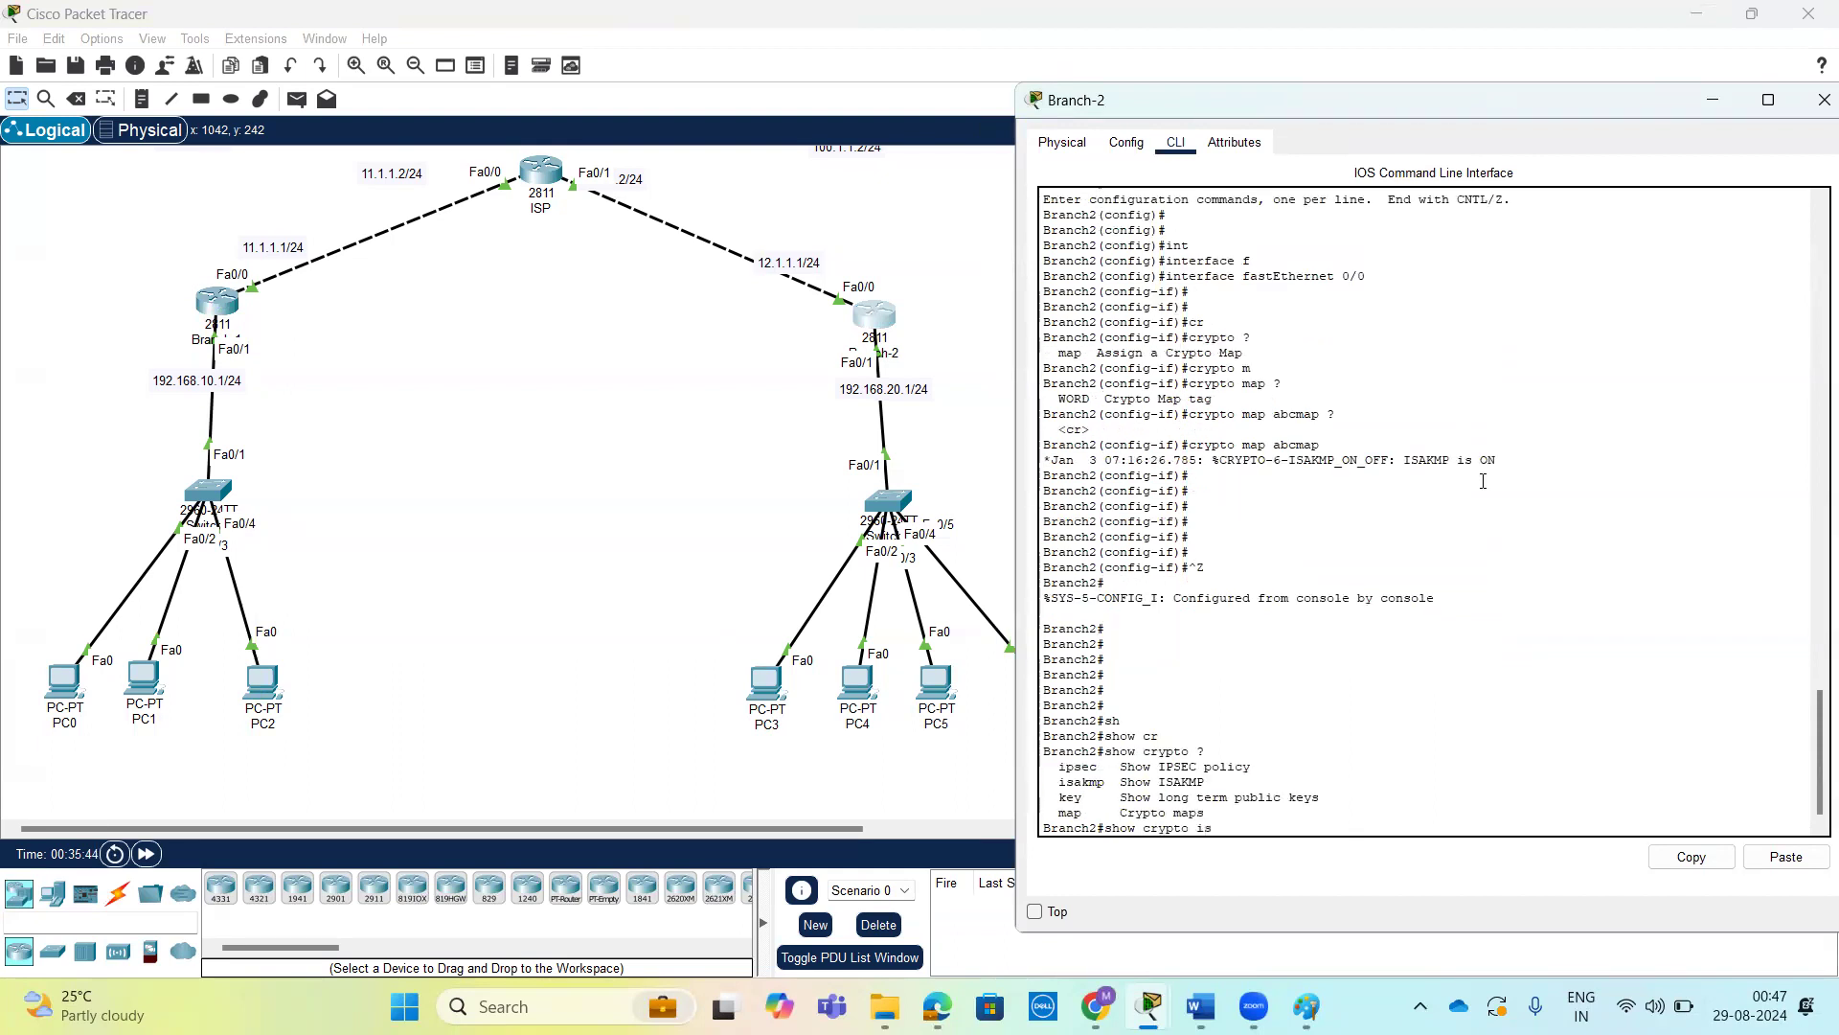
key("Tab")
type("?")
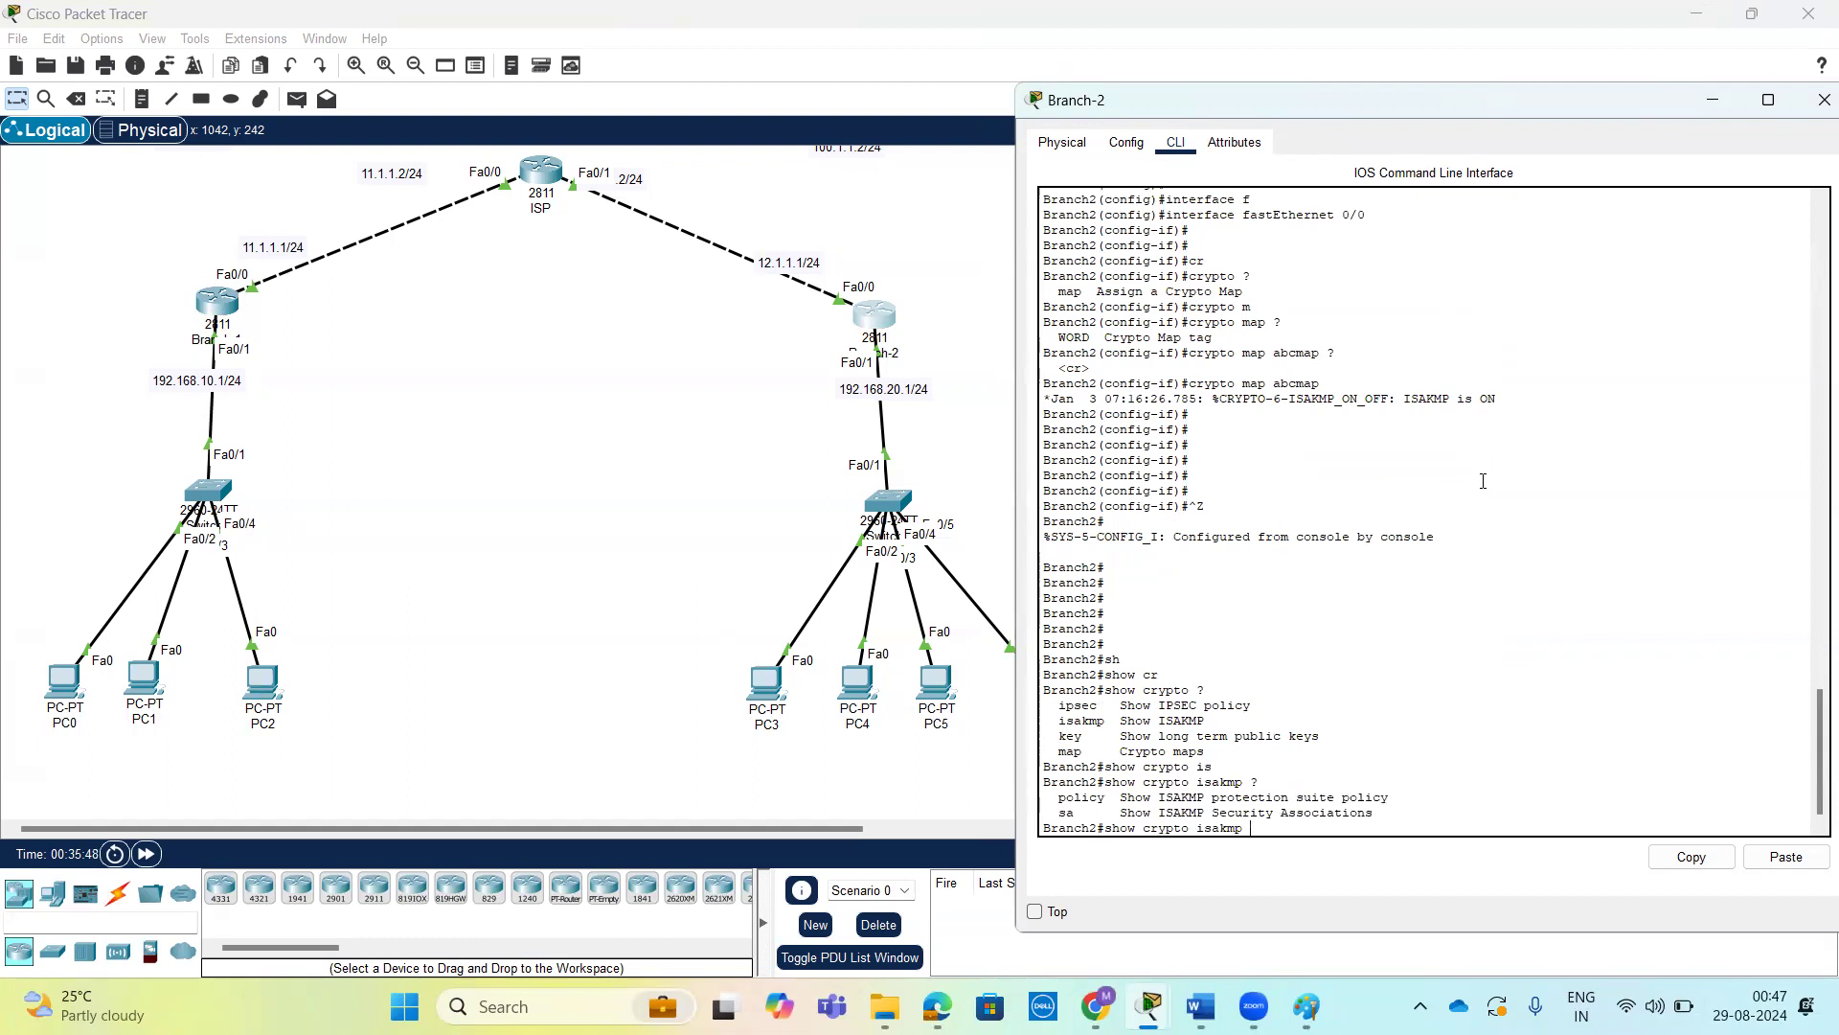
type("s")
Display Branch-2's ISAKMP security associations with show crypto isakmp sa.
key("Tab")
key("Return")
key("Return")
key("Return")
key("Return")
key("Return")
key("Return")
key("Return")
key("Return")
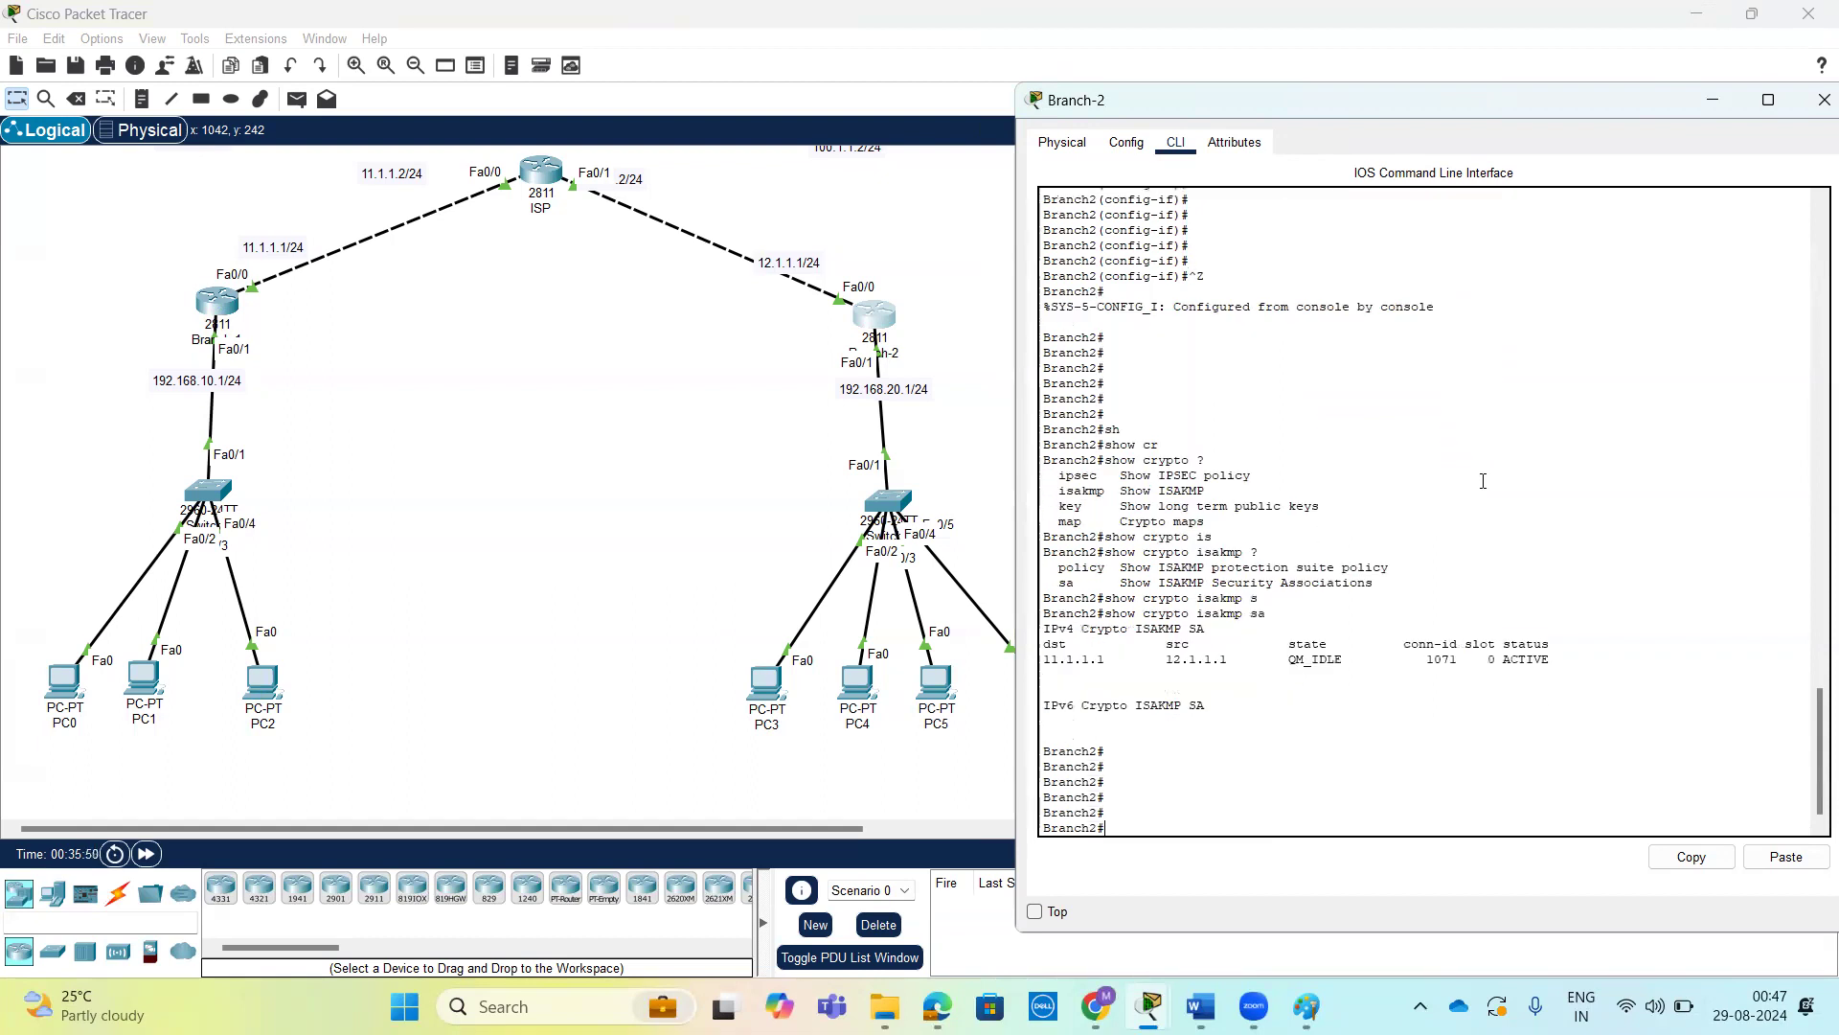
Examine the destination, source and status of the IPv4 entry in Branch-2's ISAKMP security associations.
left_click_drag(1044, 629, 1138, 630)
double_click(1180, 629)
left_click(1511, 630)
left_click_drag(1511, 630, 1587, 630)
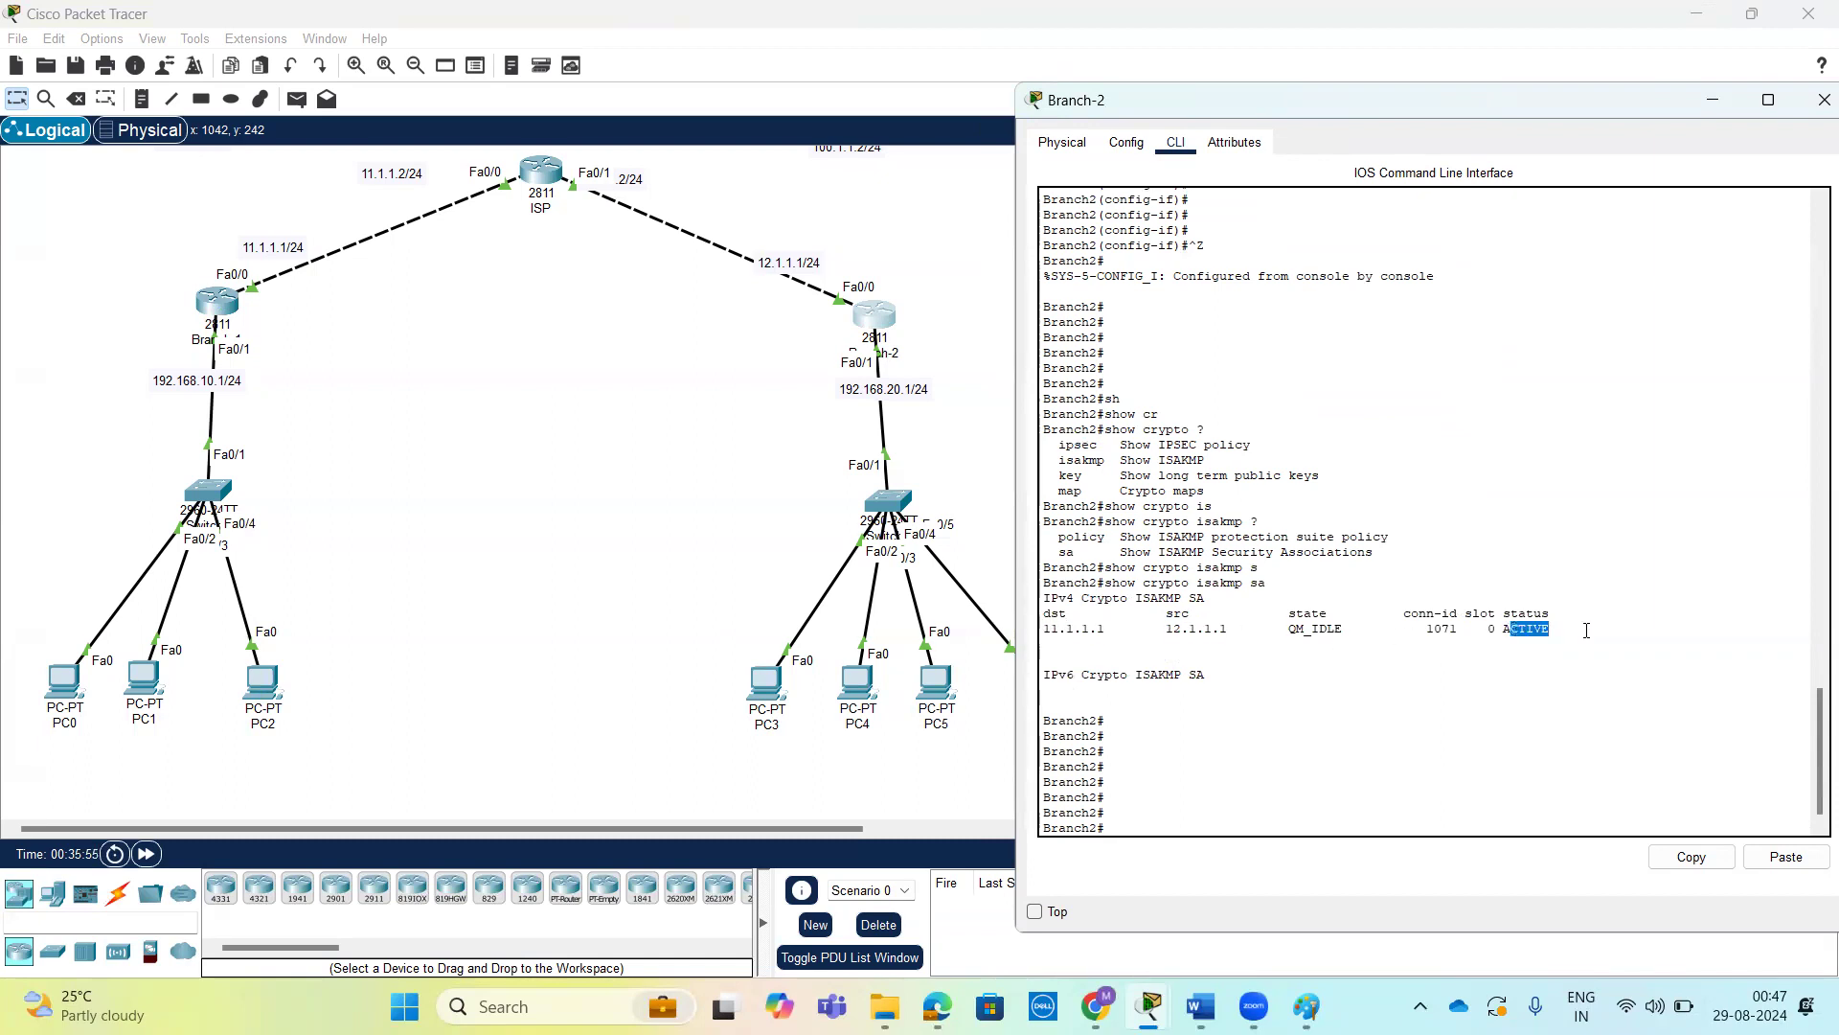
List the show crypto and show crypto isakmp options again on Branch-2.
key("Return")
key("Return")
type("sh")
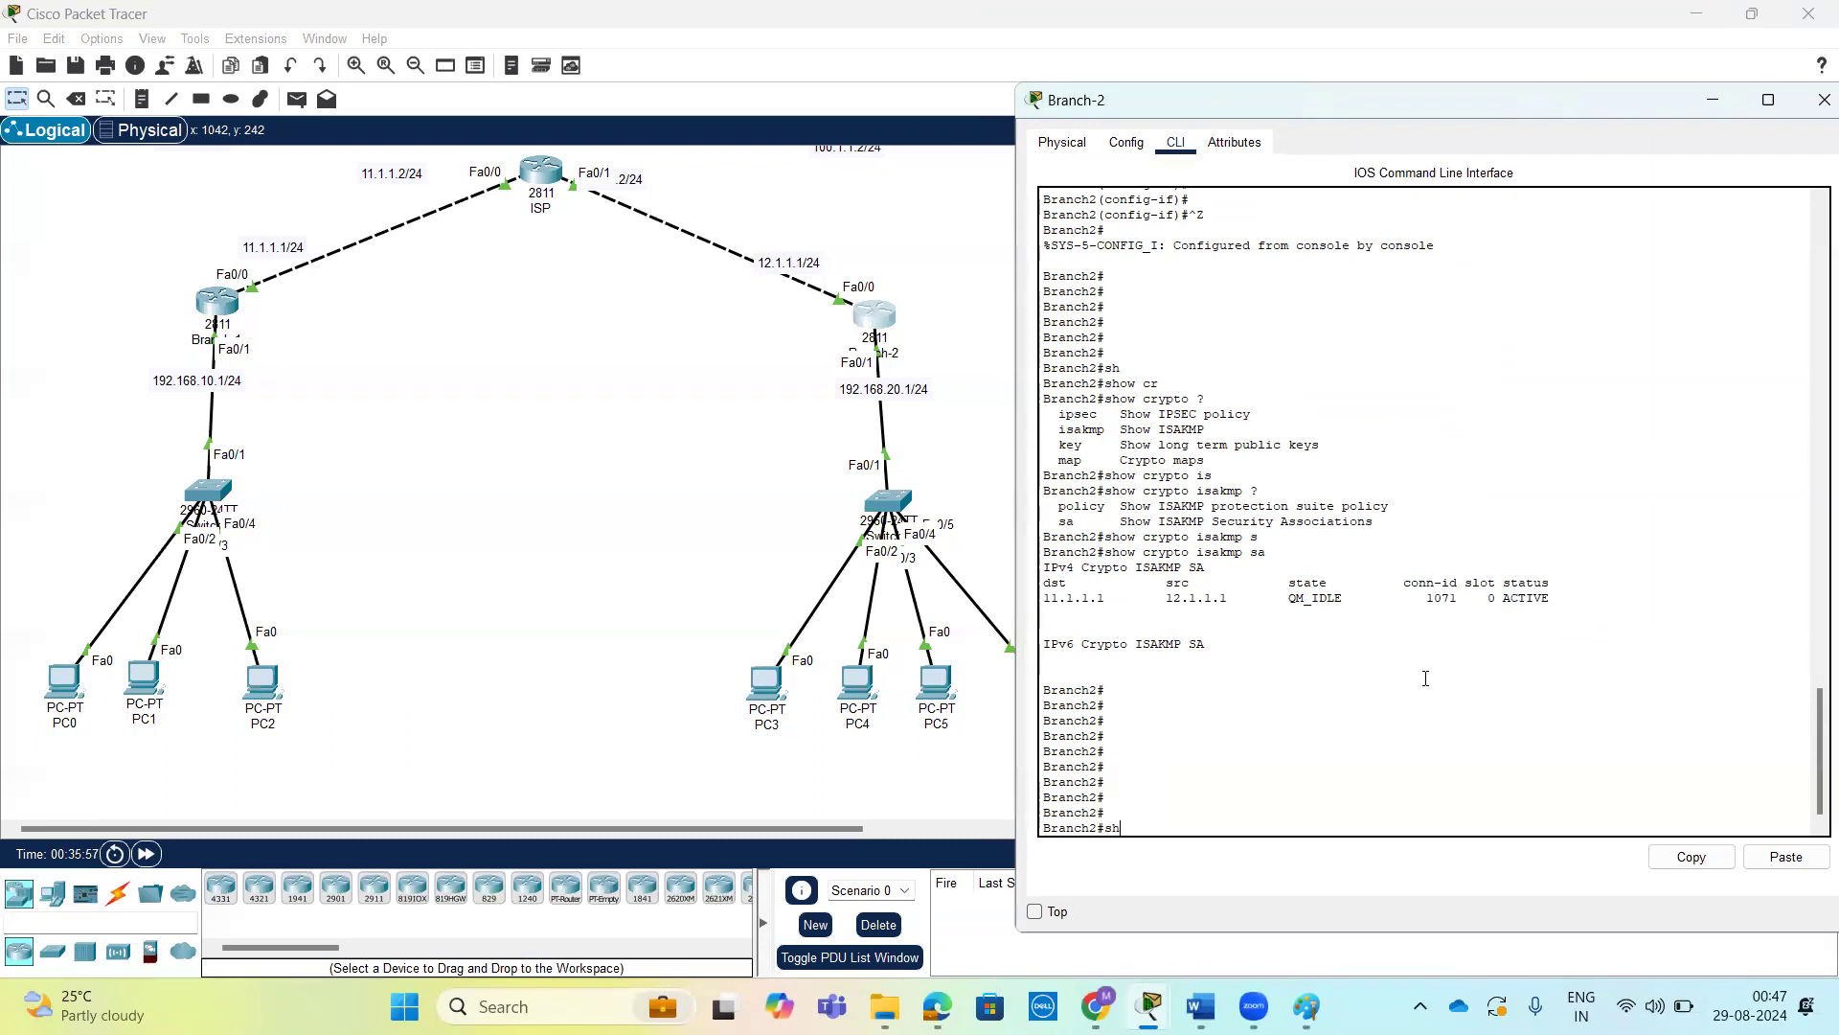
key("Tab")
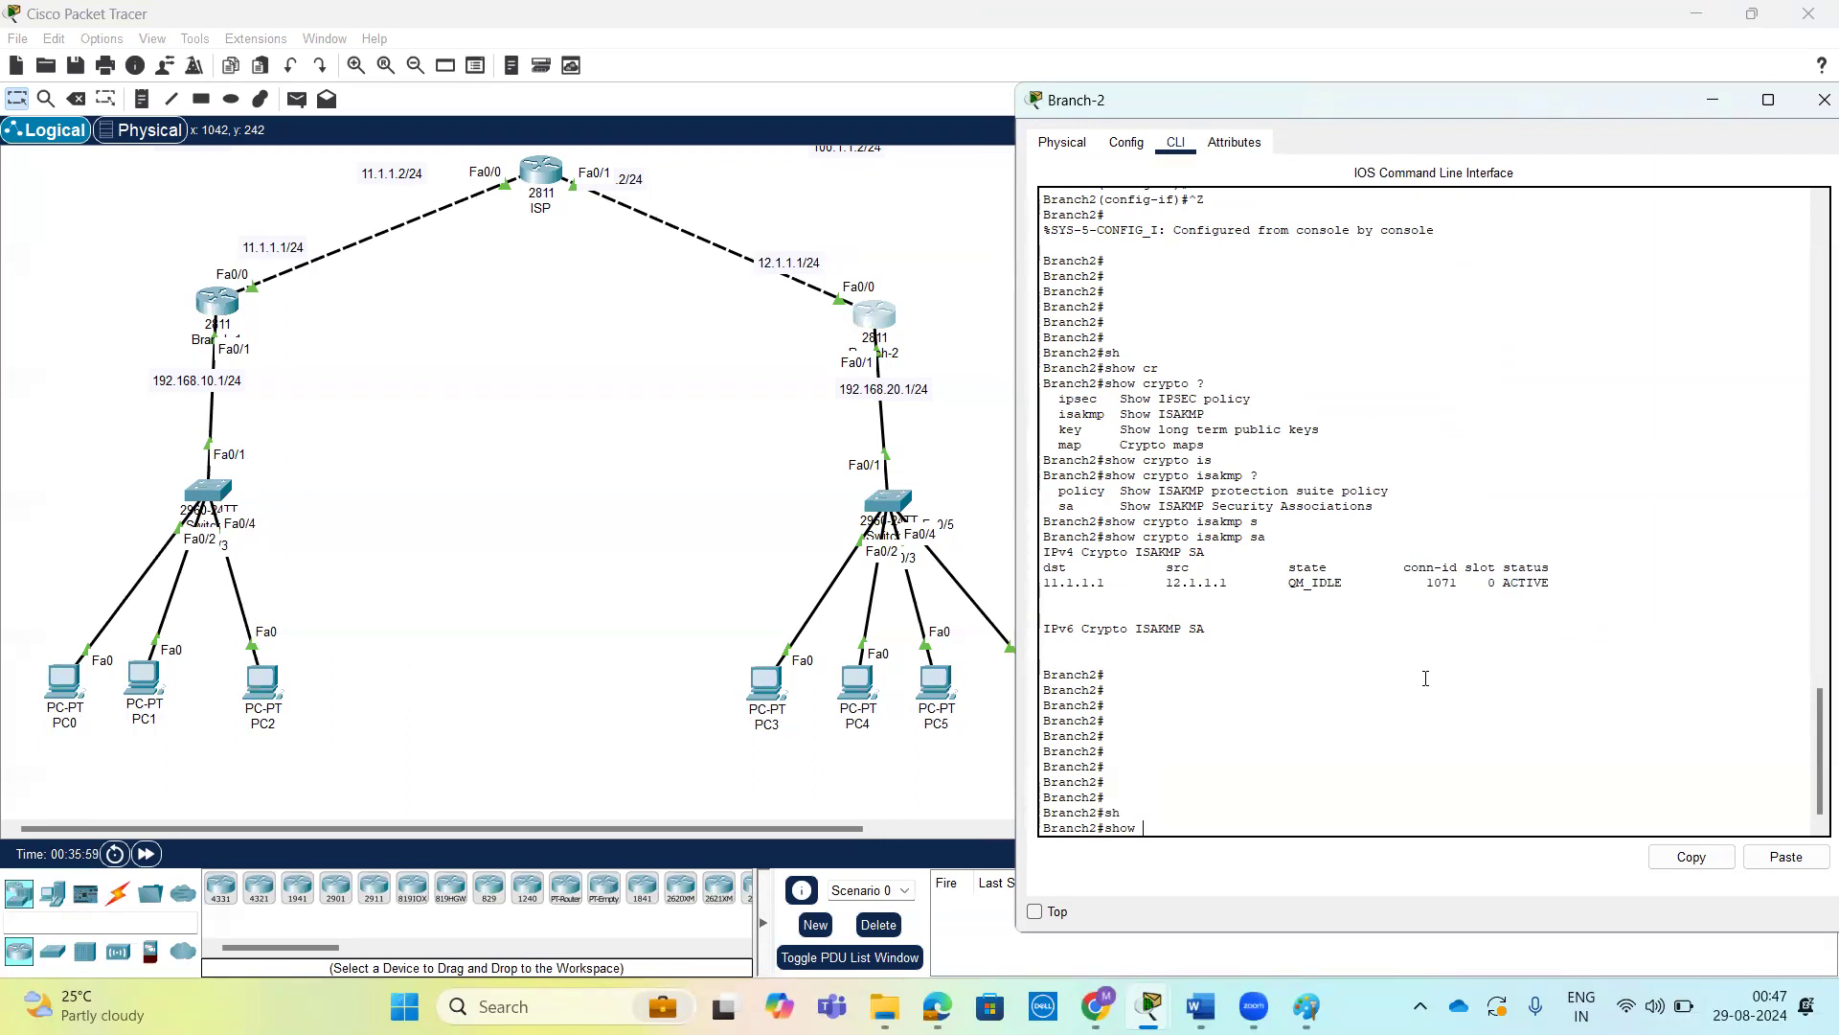
type("cr")
key("Tab")
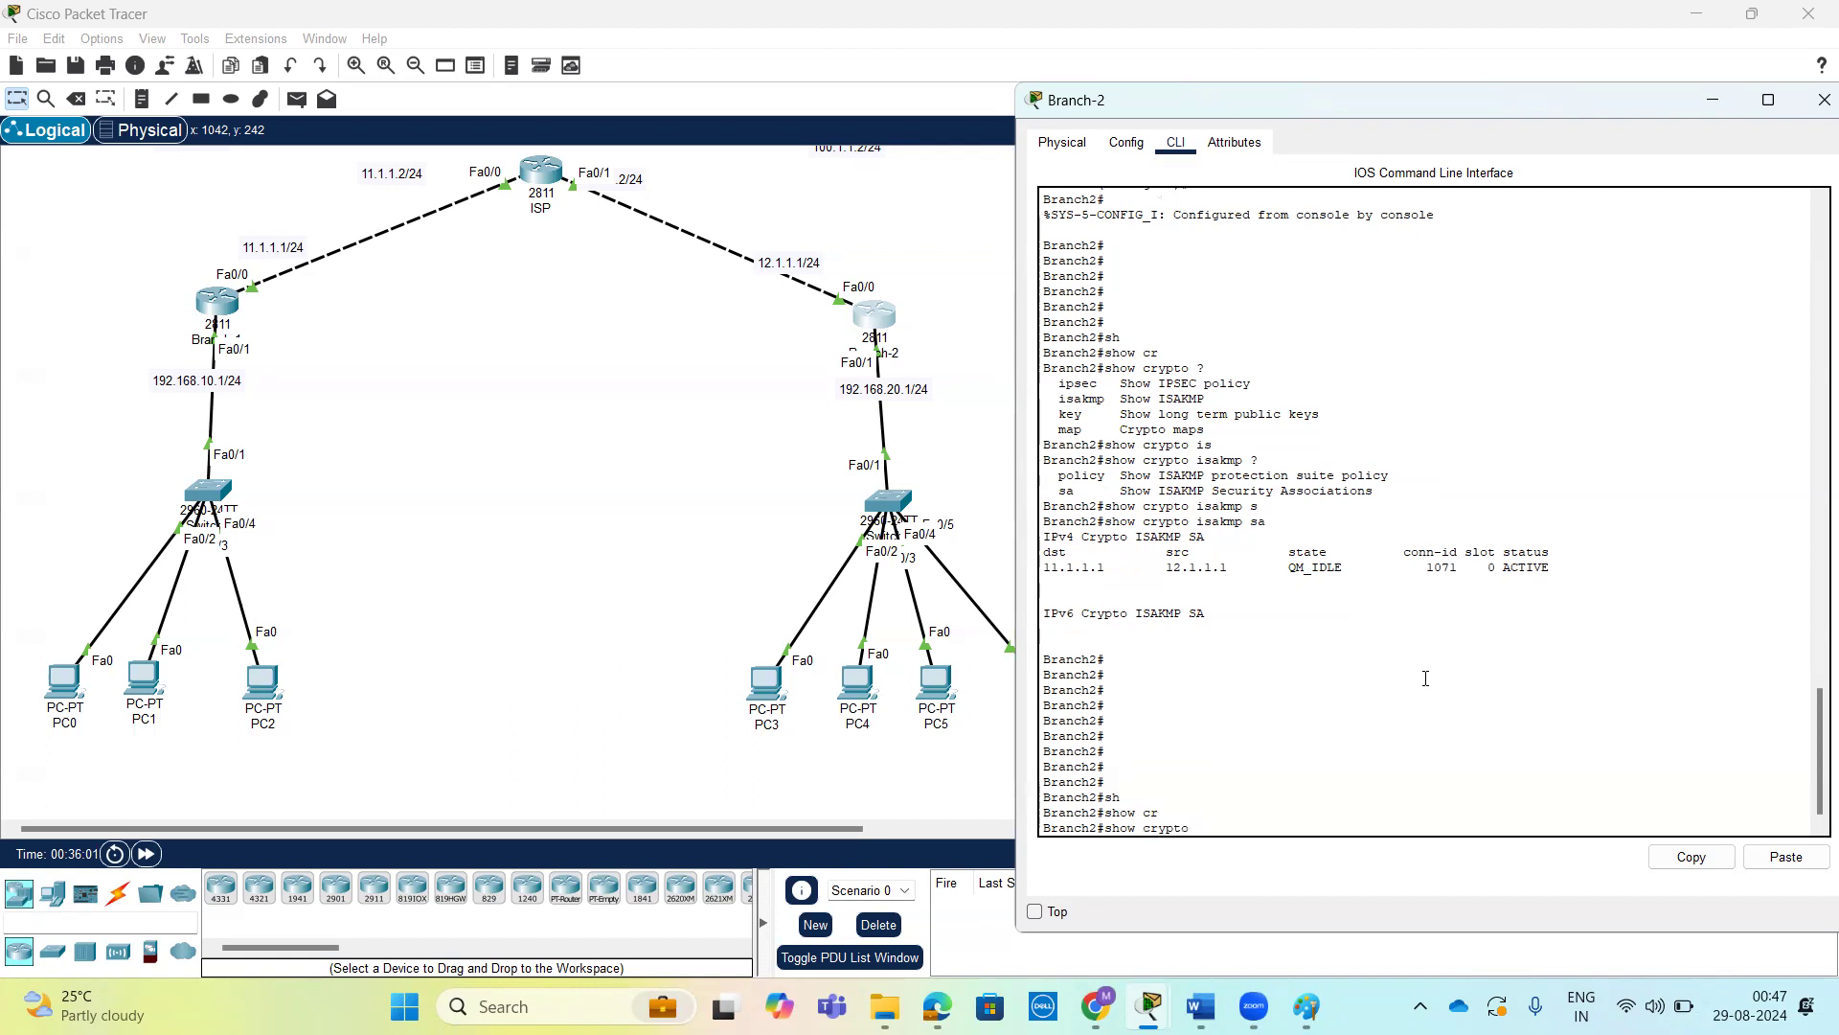
type("?")
type("is")
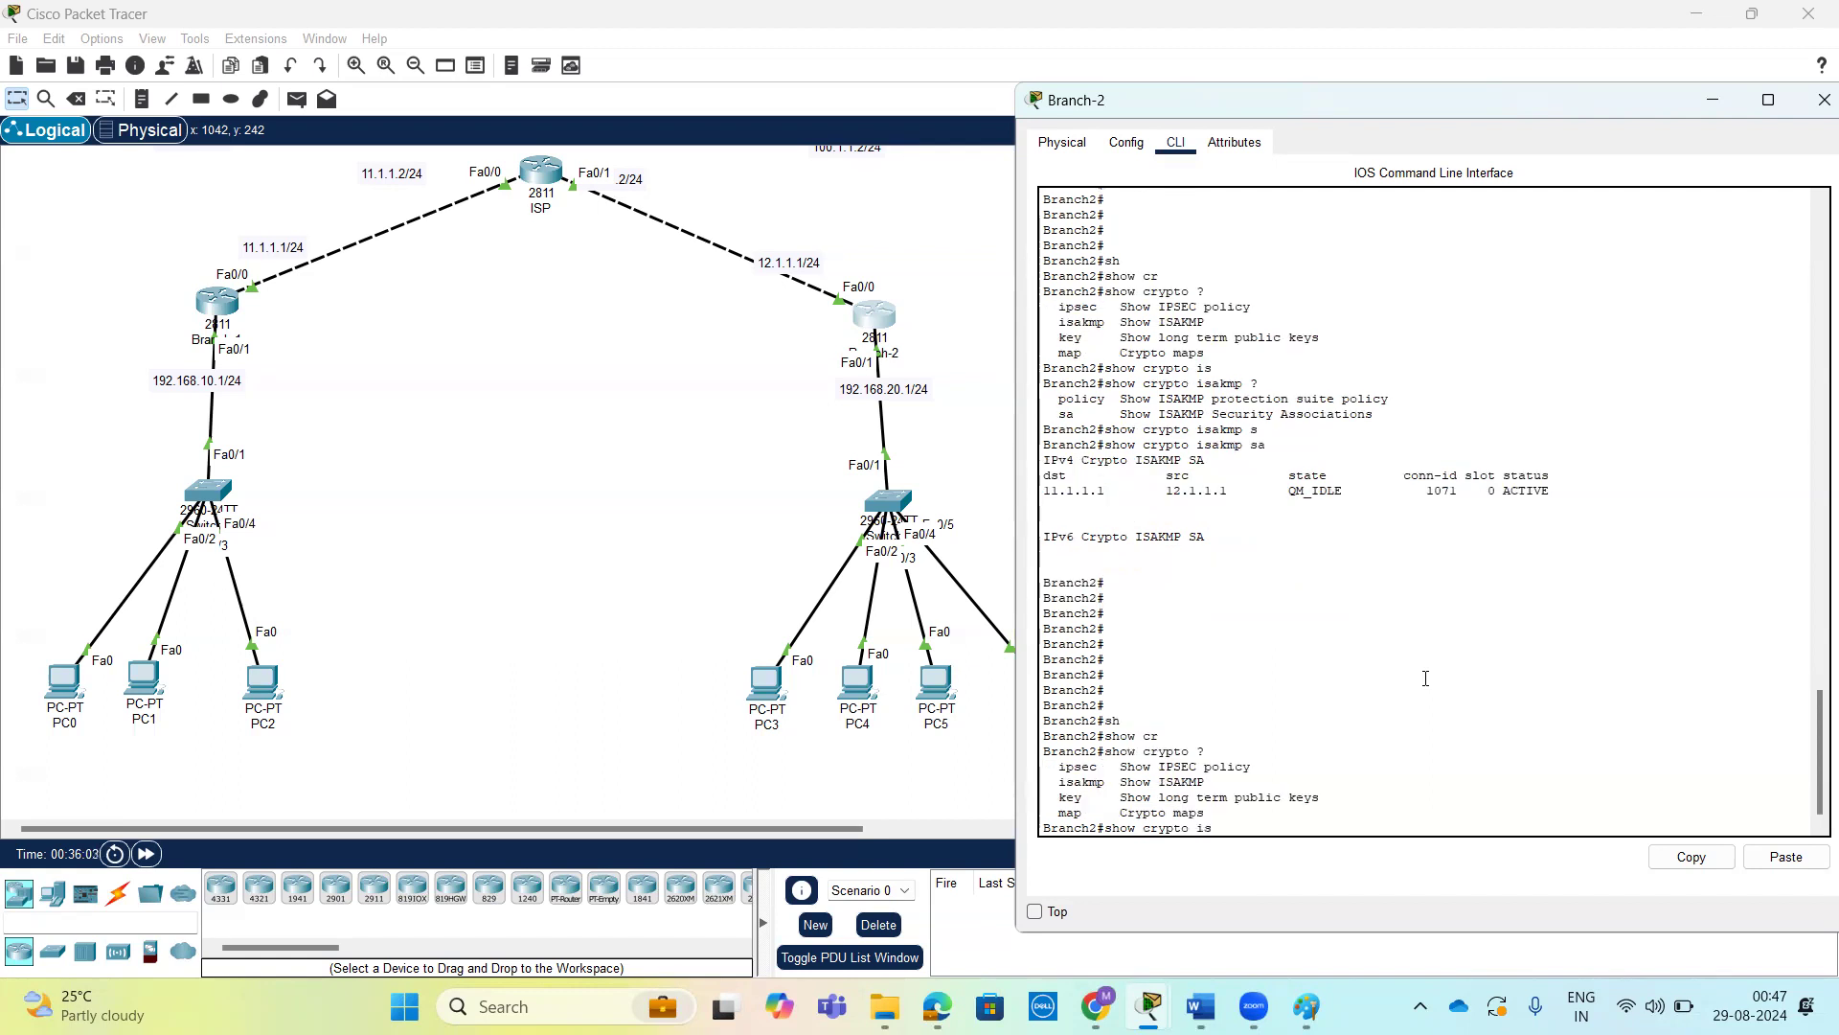
key("Tab")
type("?")
type("p")
Display Branch-2's IKE policy with show crypto isakmp policy.
key("Tab")
key("Return")
key("Return")
key("Return")
key("Return")
key("Return")
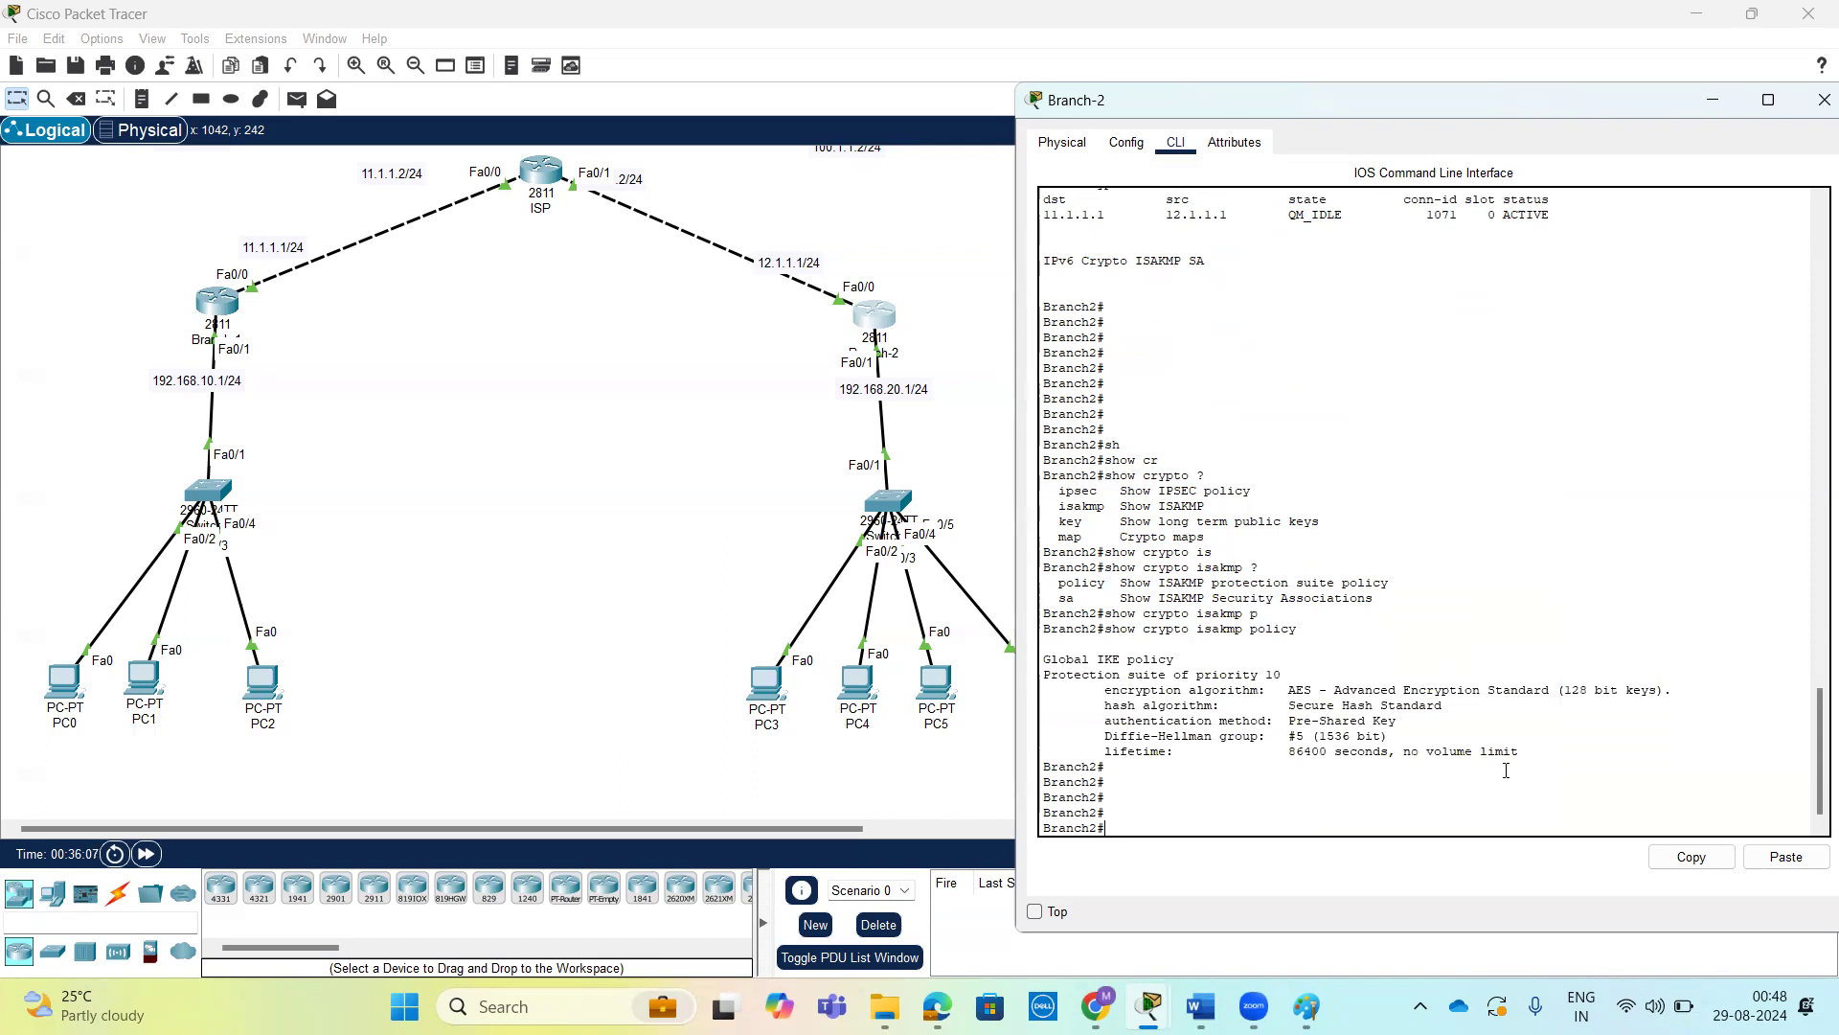
Examine the encryption, hash, authentication, Diffie-Hellman and lifetime settings in Branch-2's IKE policy output.
left_click_drag(1479, 743, 1230, 690)
left_click(1245, 709)
key("Return")
key("Return")
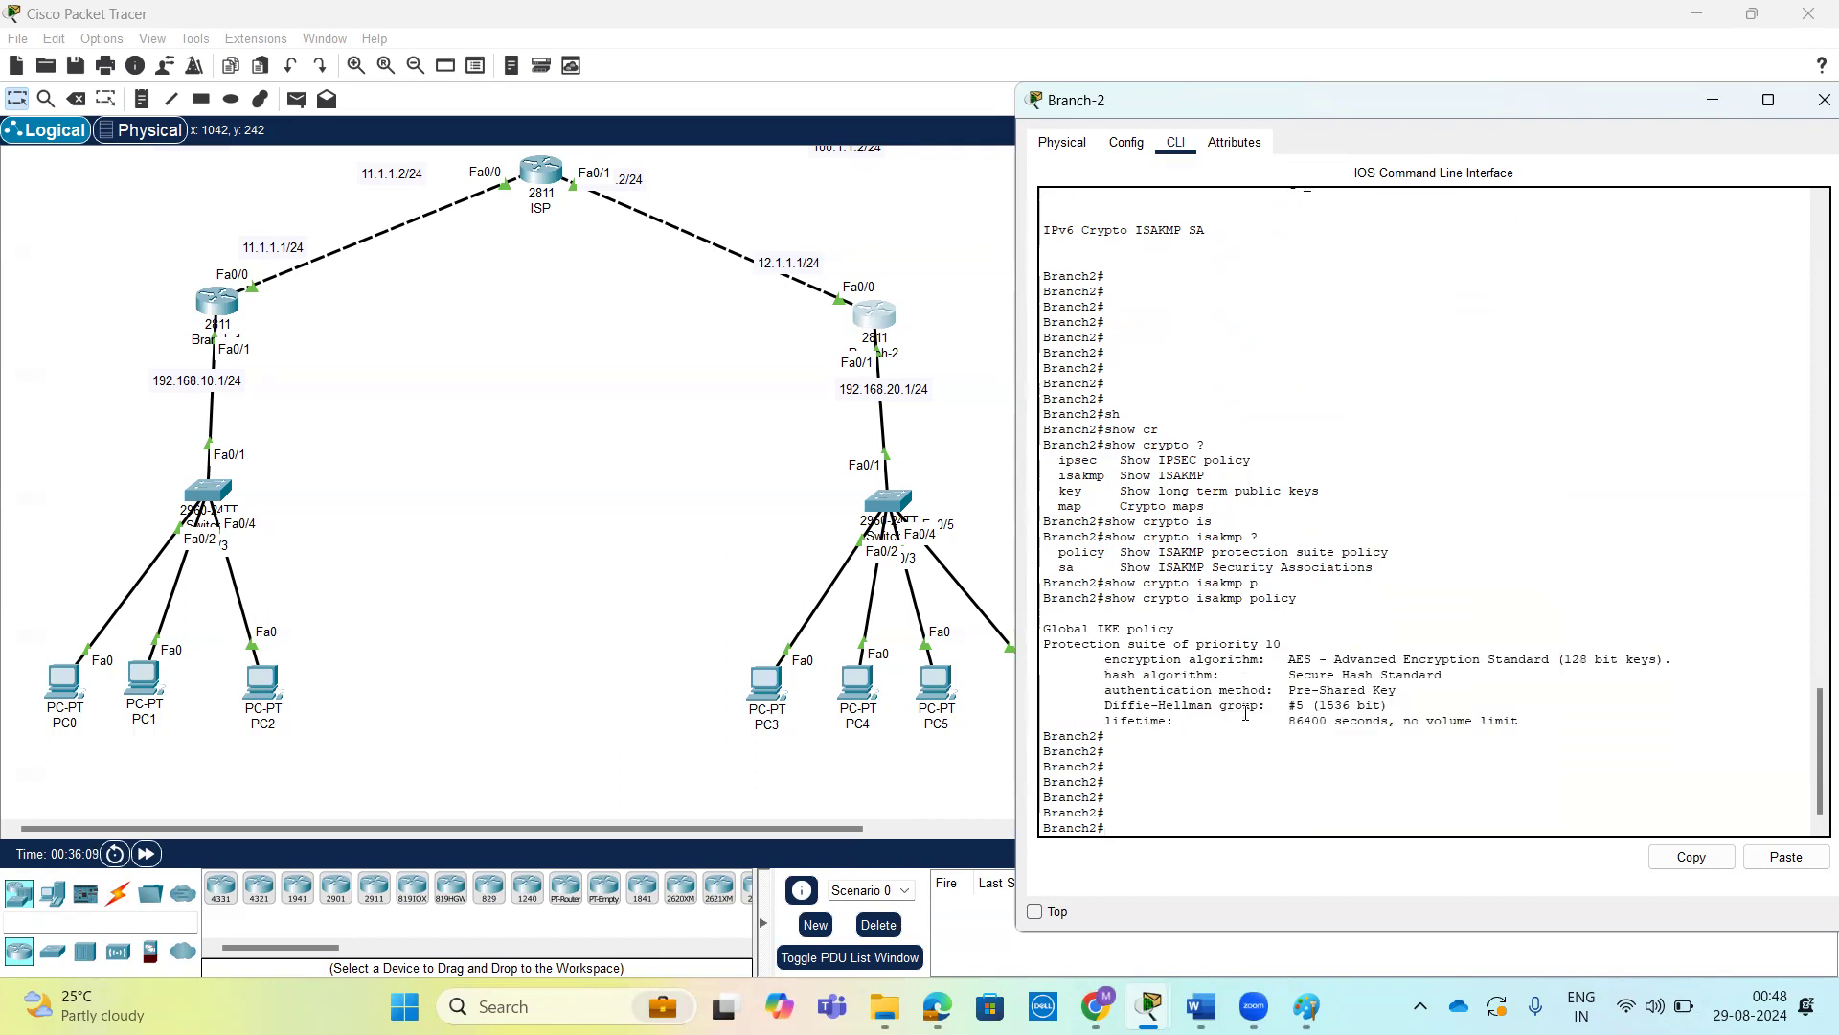
left_click_drag(1563, 733, 1063, 541)
left_click(1237, 552)
double_click(1233, 539)
left_click(1373, 667)
key("Return")
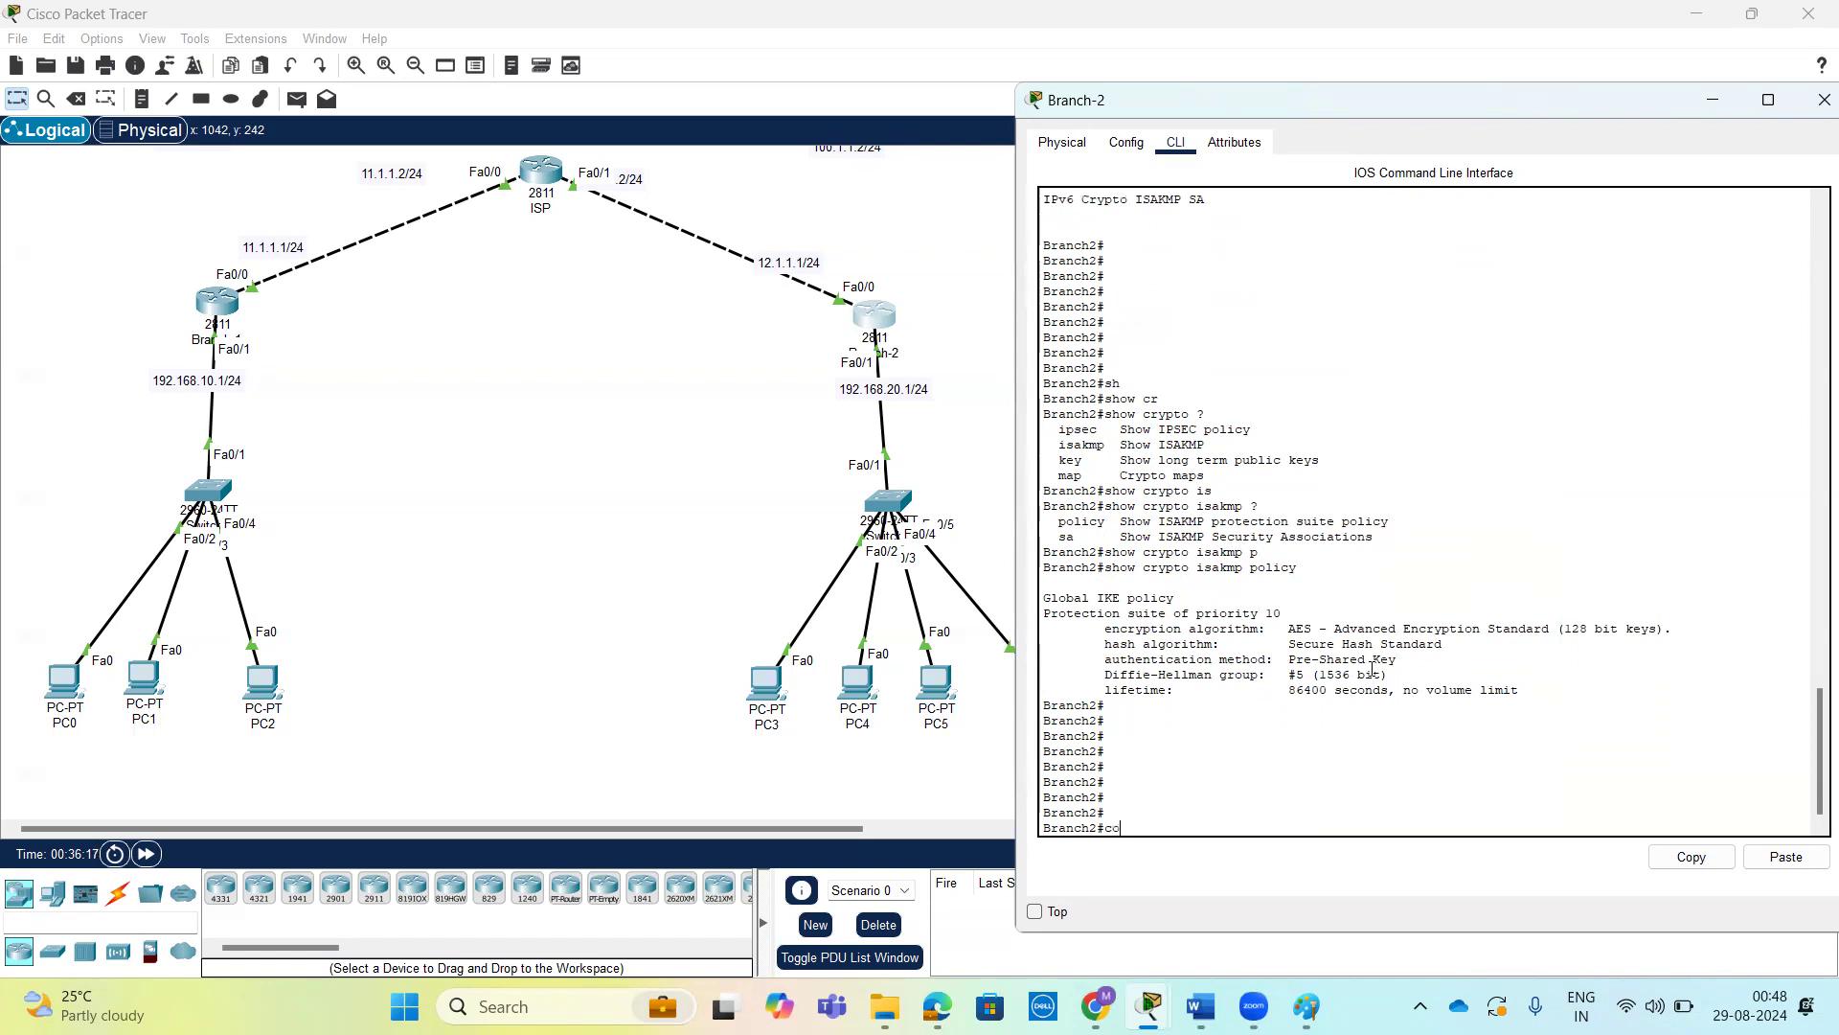
List the options available for show crypto ipsec on Branch-2.
type("c")
key("BackSpace")
type("sj")
type("h")
key("Tab")
type("cr")
key("Tab")
type("?")
type("ips")
key("Tab")
type("?")
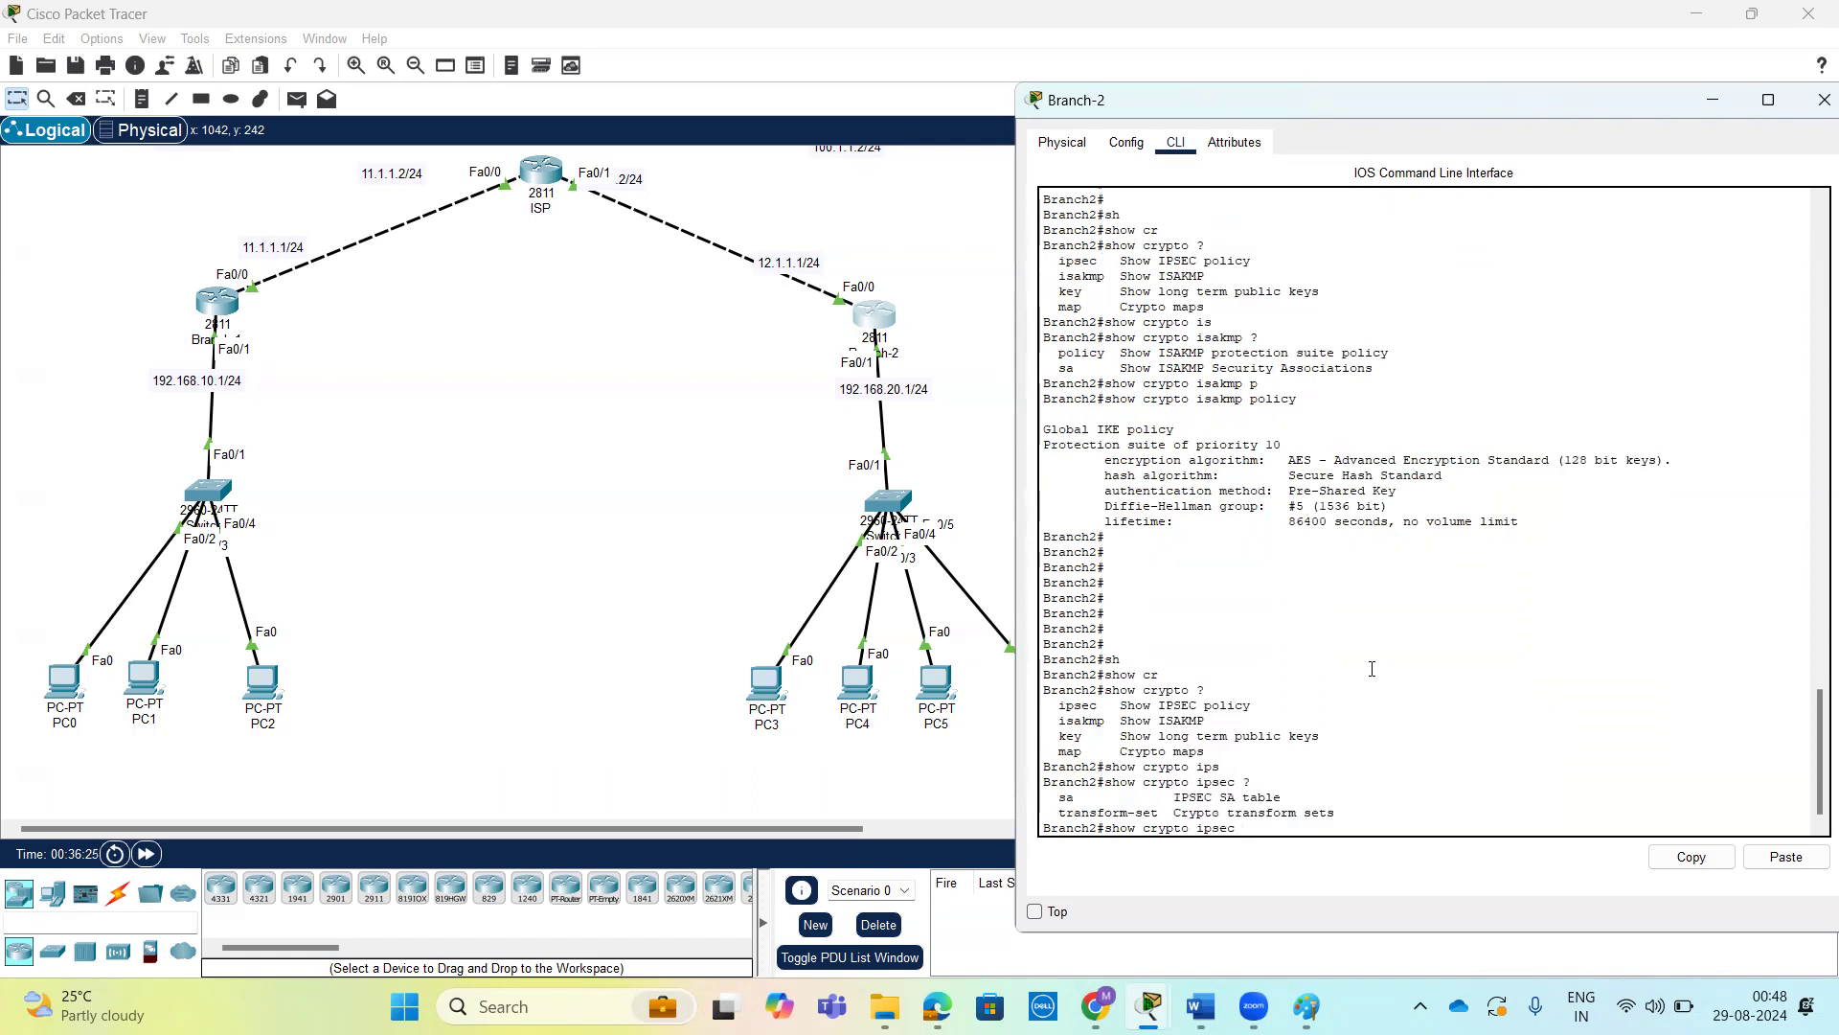
type("s")
Display Branch-2's IPsec security associations with show crypto ipsec sa and page through the full output.
key("Tab")
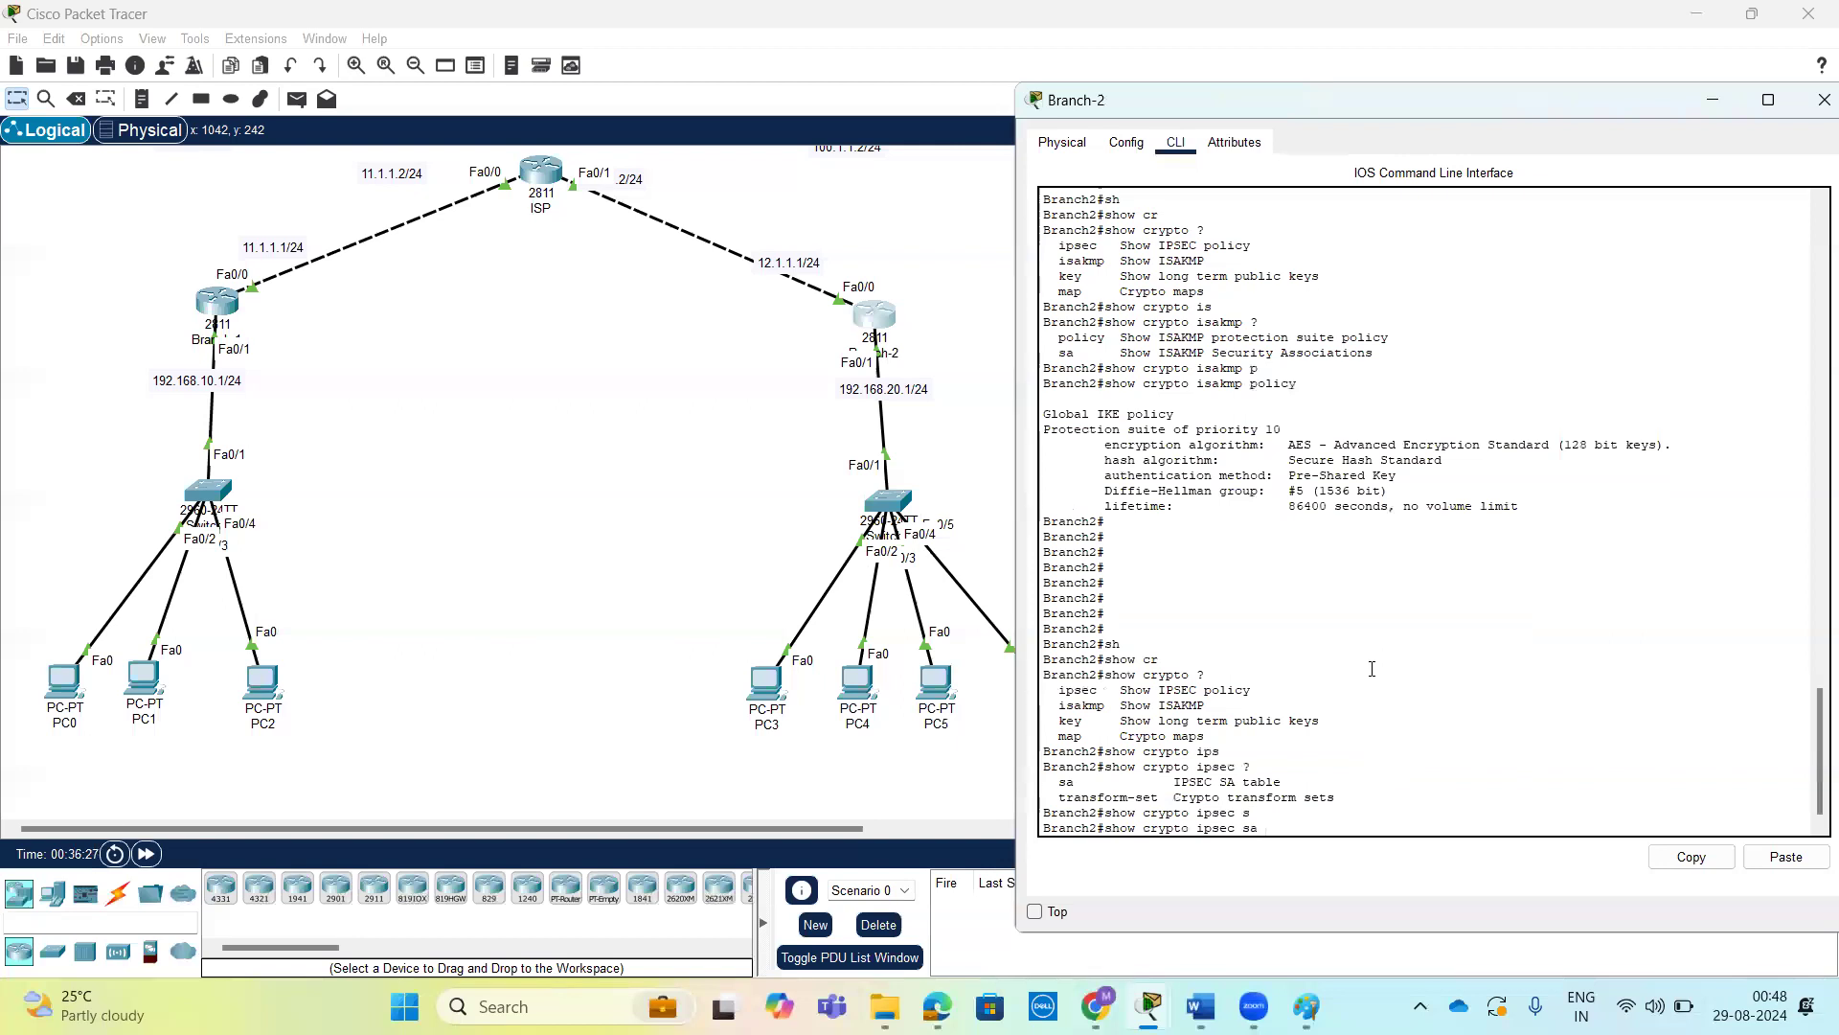
key("Return")
key("Return")
key("Return")
key("Return")
key("Return")
key("Return")
key("Return")
key("Return")
key("Return")
key("Return")
key("Return")
key("Return")
key("Return")
key("Return")
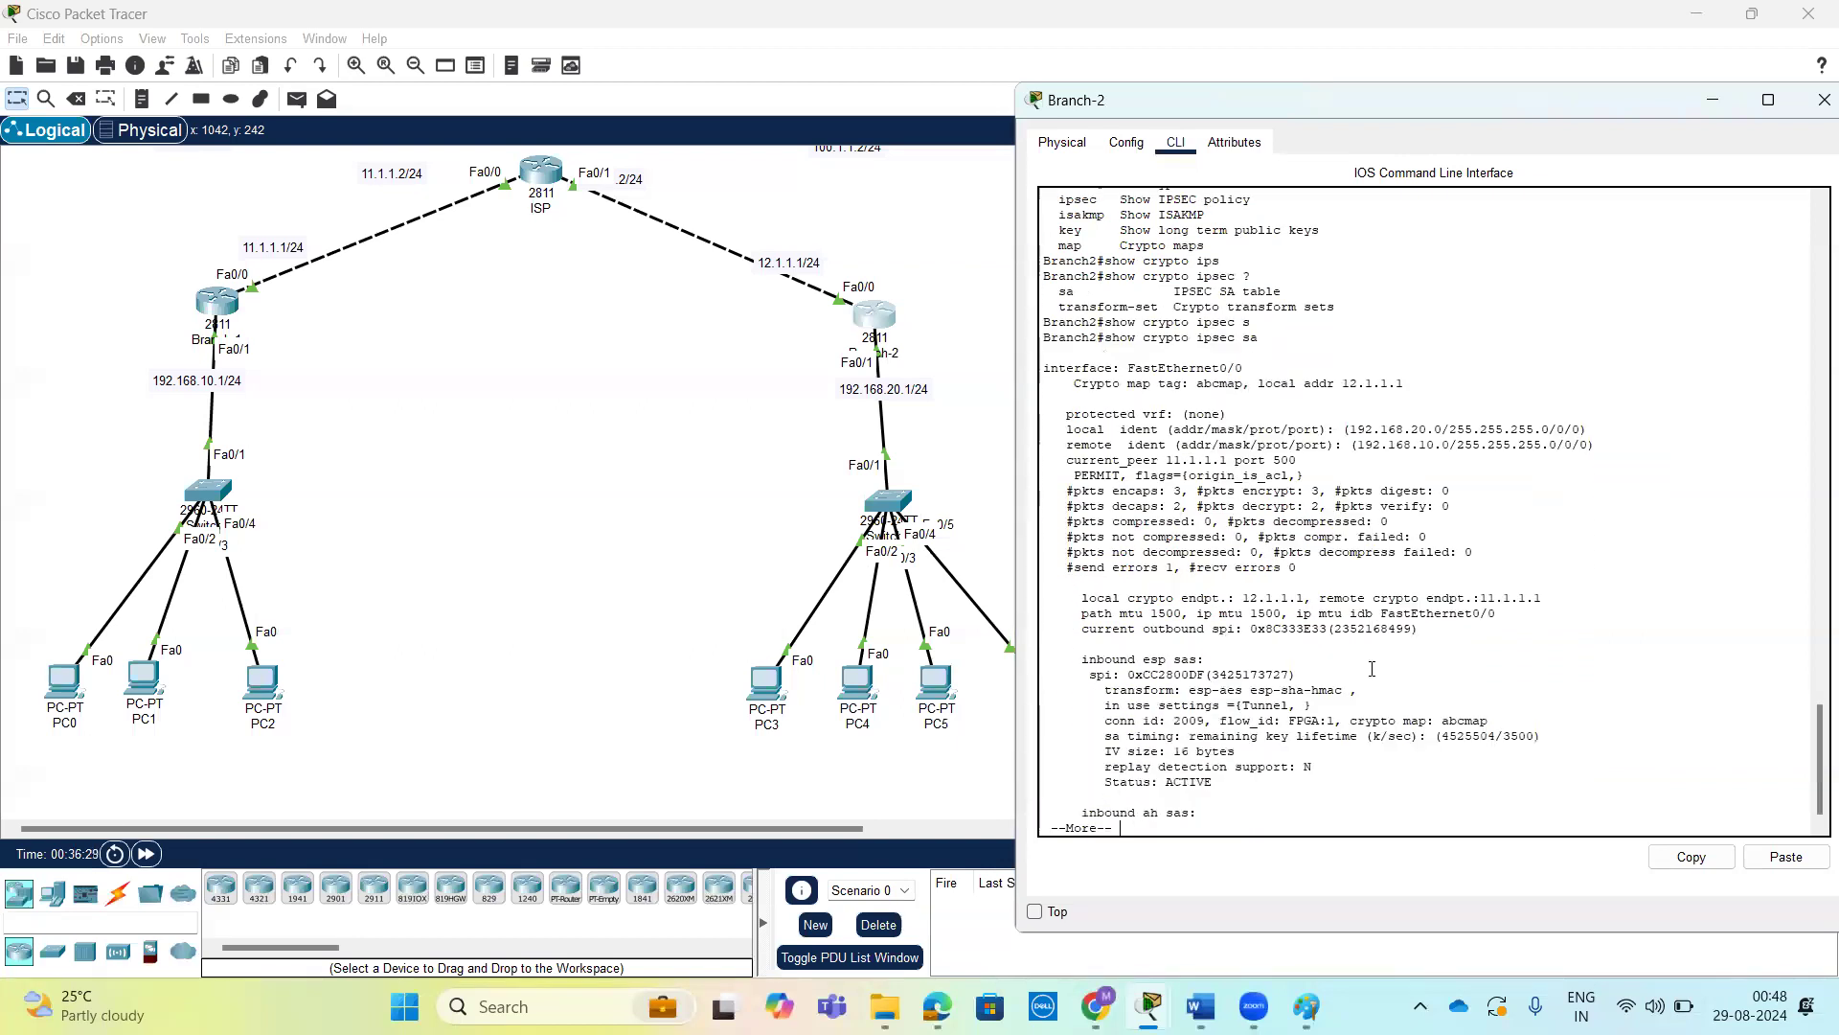
key("Return")
key("Return")
key("Return")
key("Return")
key("Return")
key("Return")
key("Return")
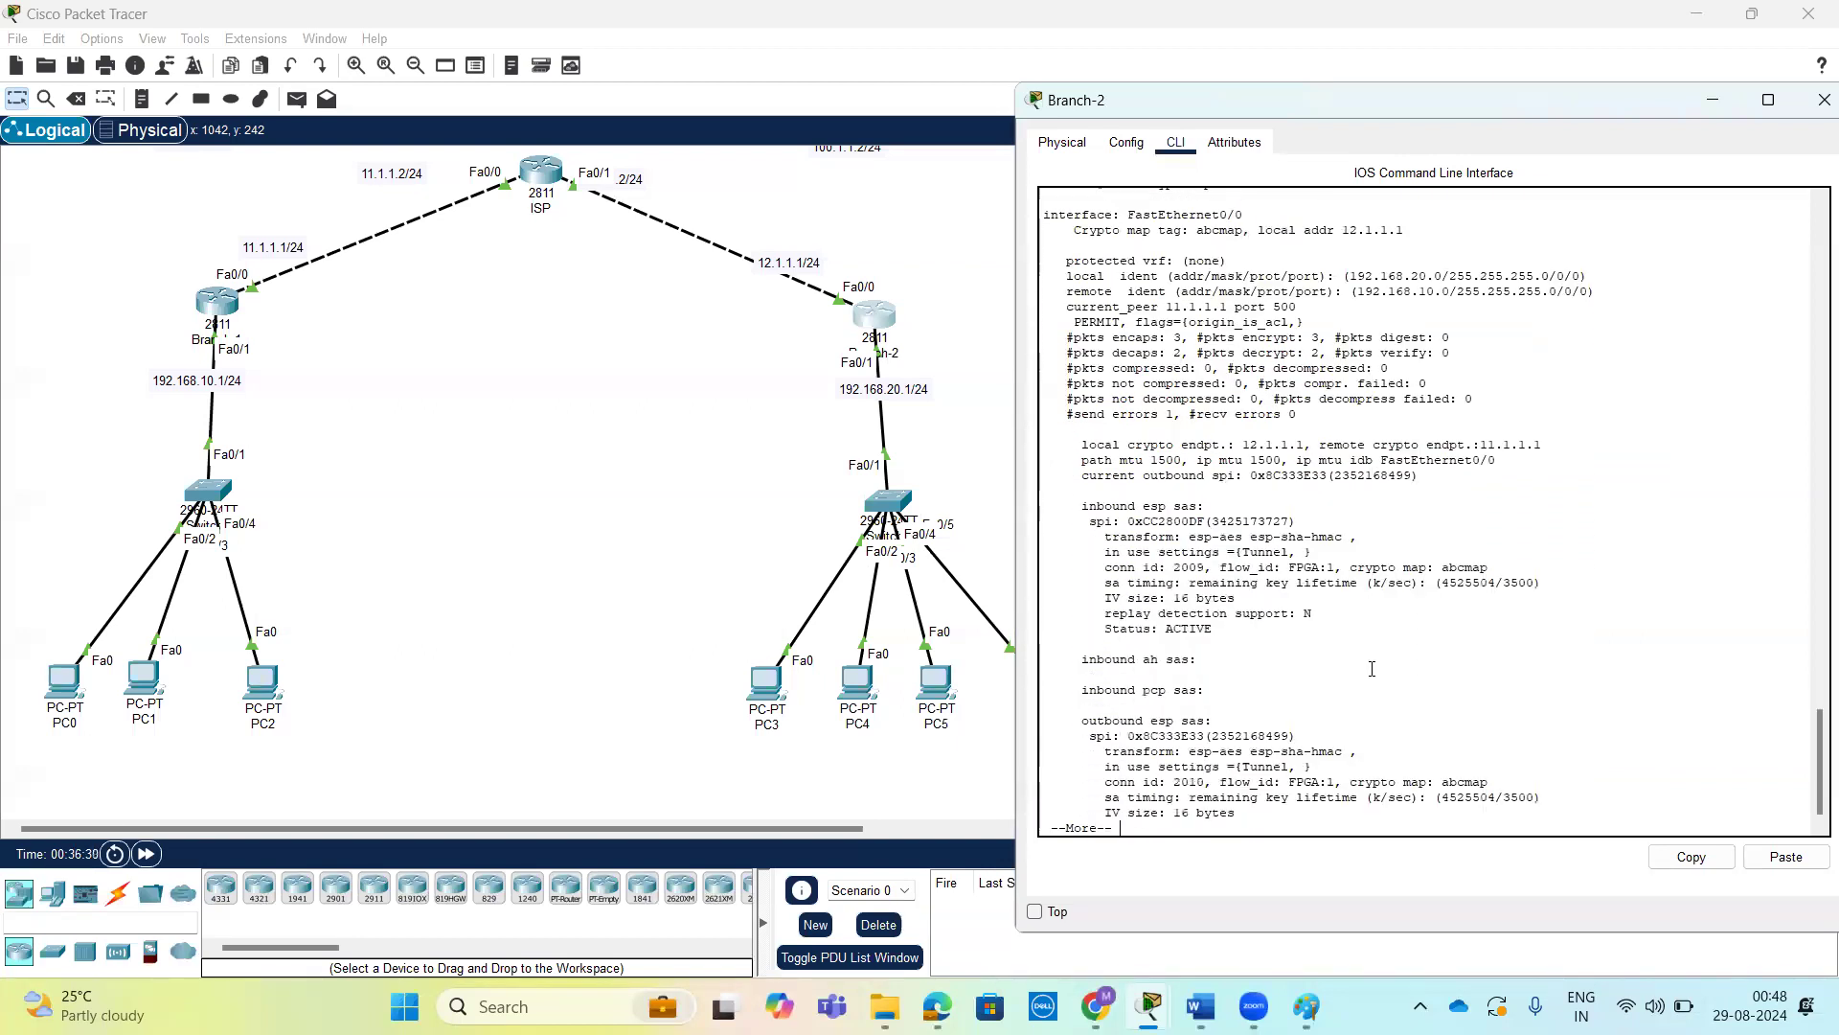
key("Return")
key("Return")
key("Return")
key("Return")
key("Return")
key("Return")
key("Return")
key("Return")
key("Return")
key("Return")
key("Return")
key("Return")
Examine the local and remote crypto endpoints, packet counters and ESP associations in Branch-2's IPsec output.
scroll(1371, 669, "up", 5)
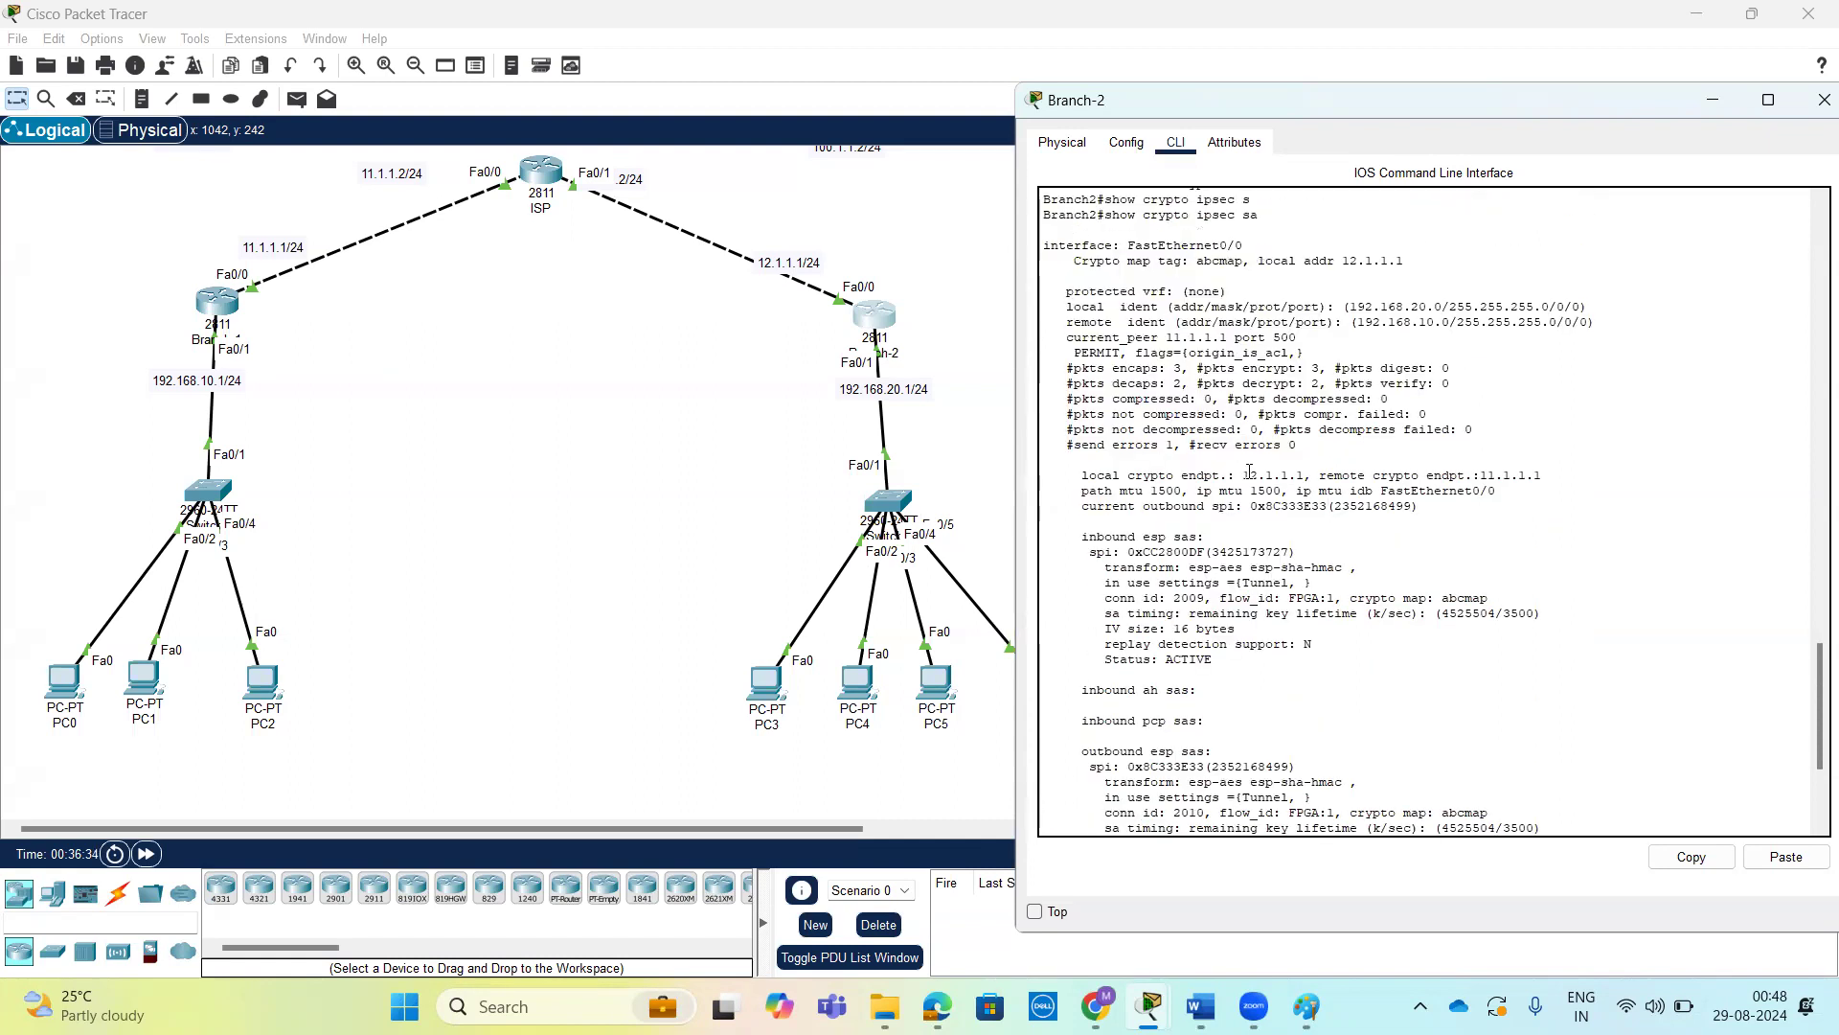
left_click_drag(1242, 474, 1305, 473)
left_click_drag(1481, 474, 1541, 474)
scroll(1394, 505, "up", 1)
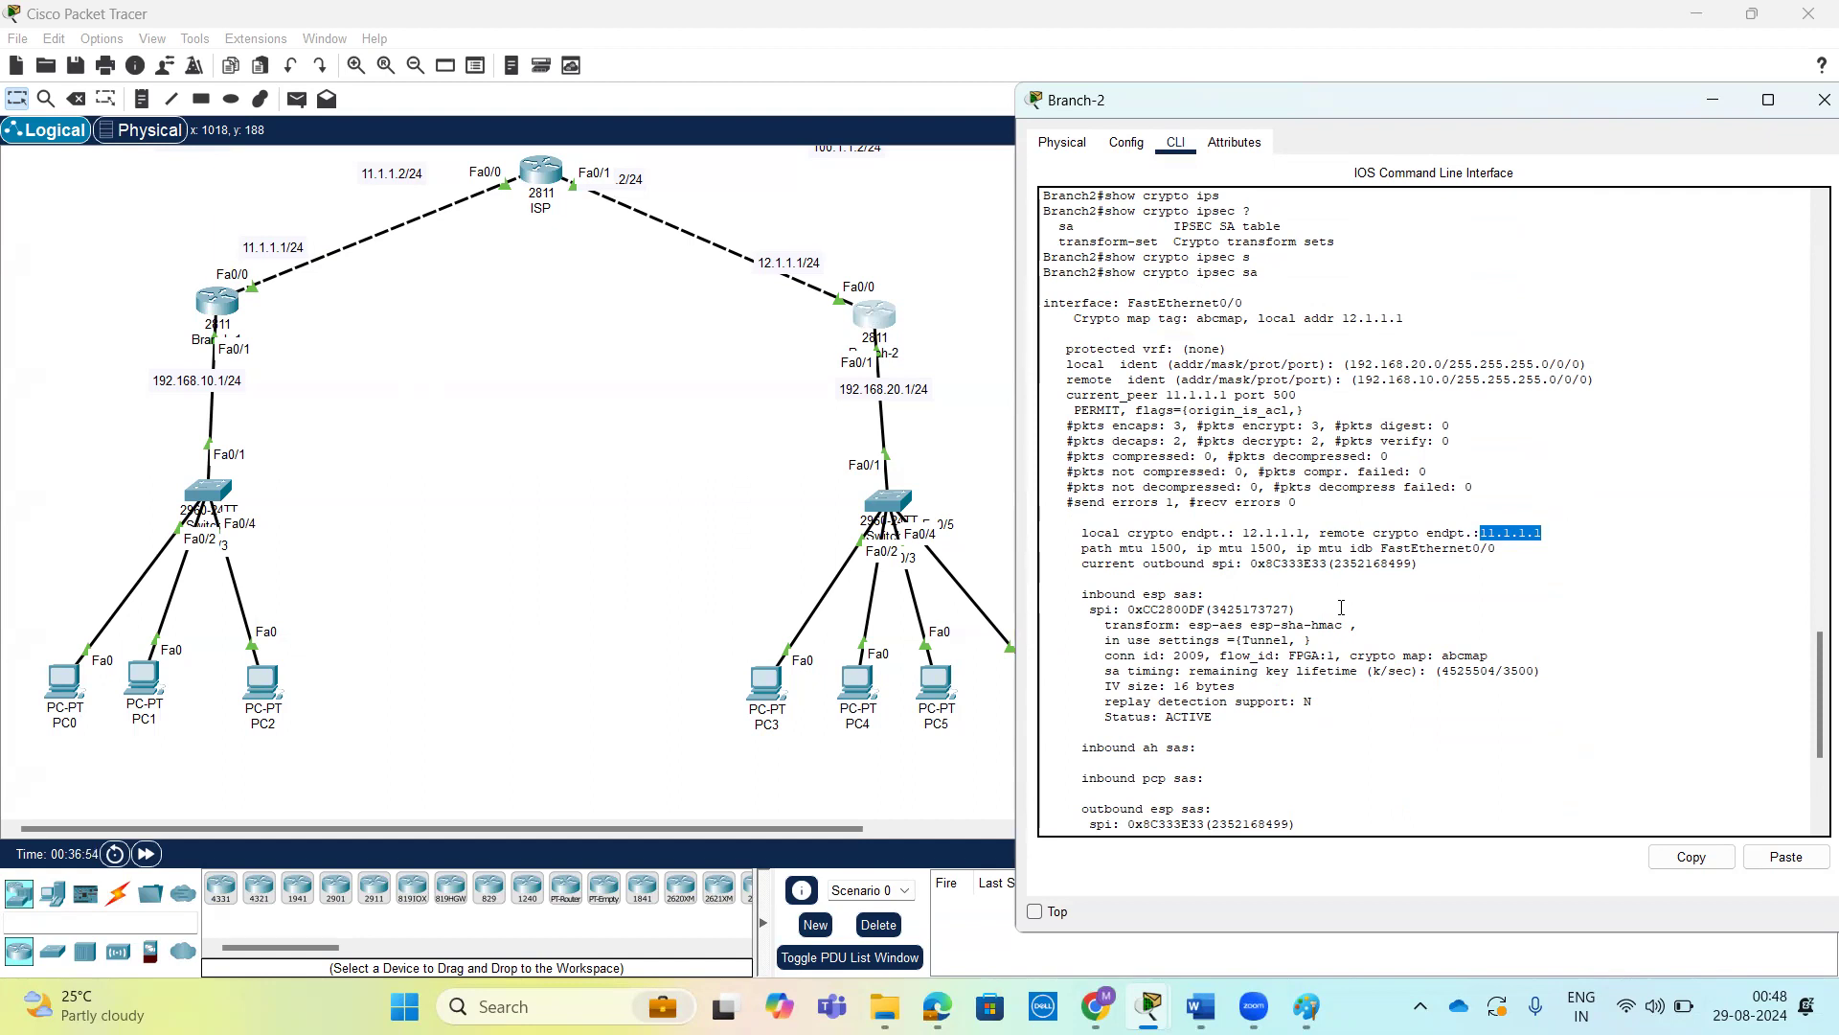
scroll(1341, 607, "down", 2)
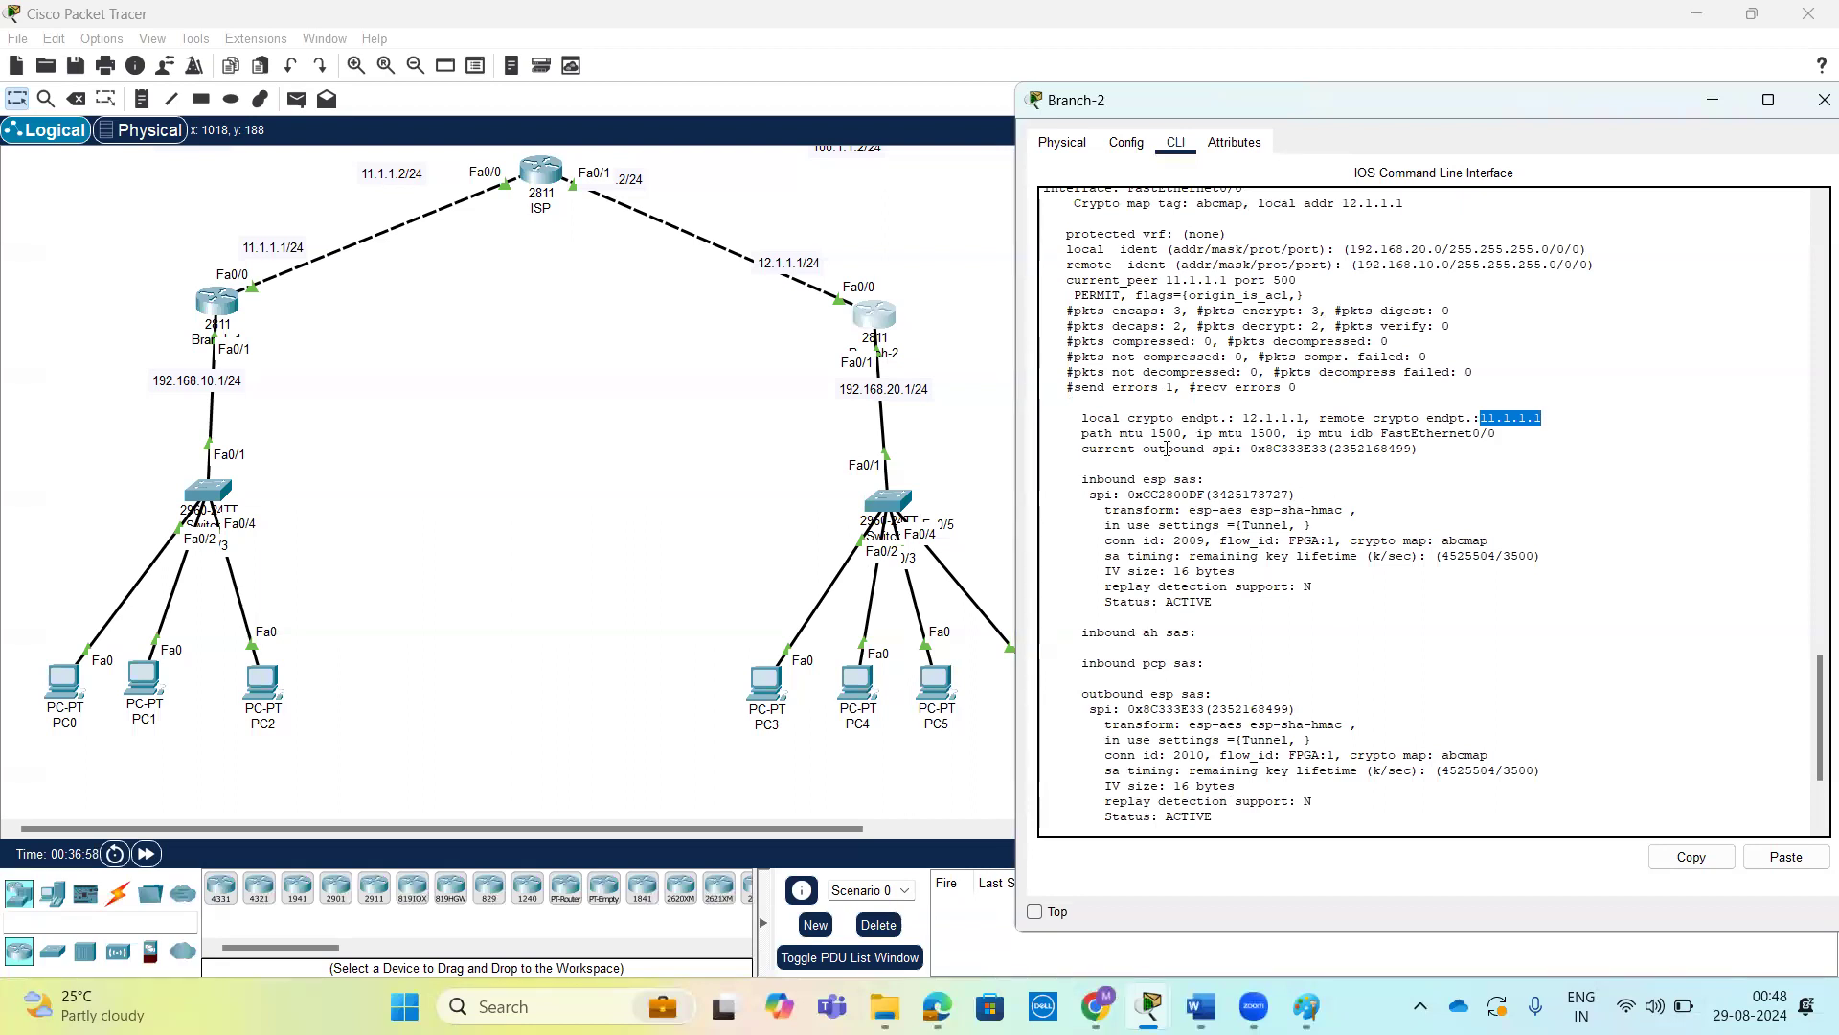
scroll(1384, 676, "up", 2)
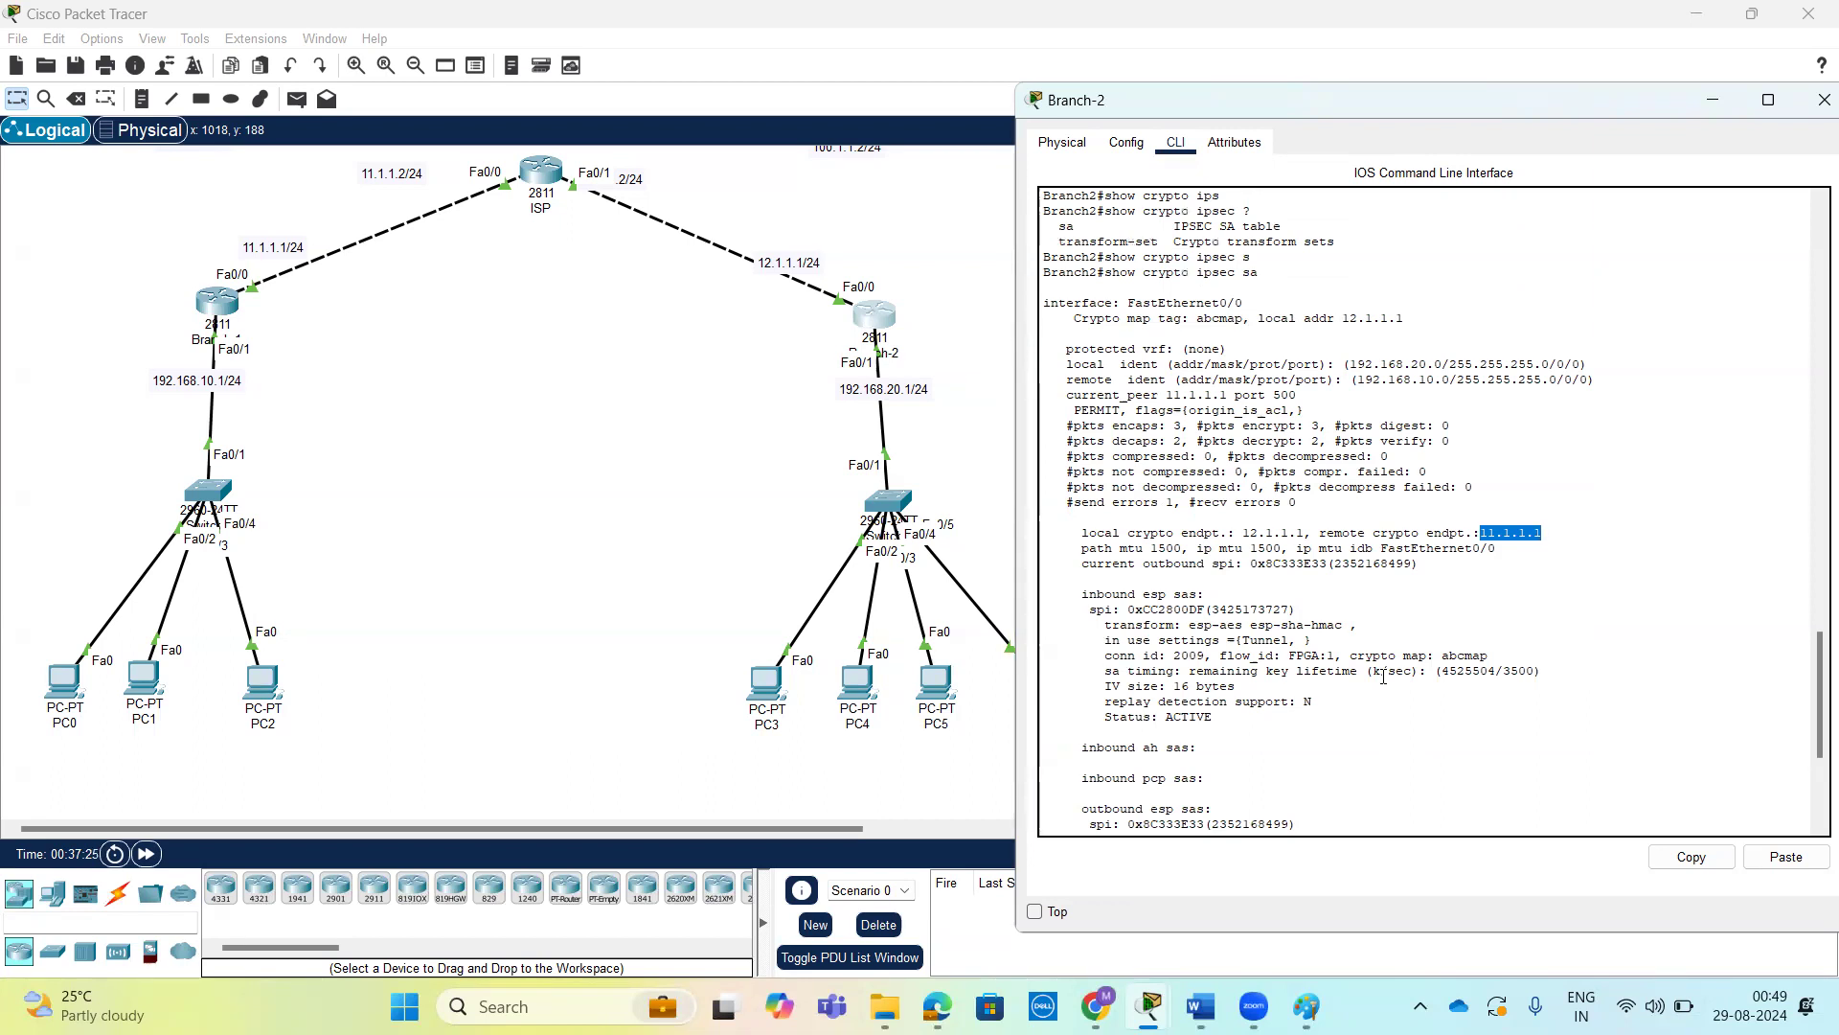
scroll(1383, 677, "up", 3)
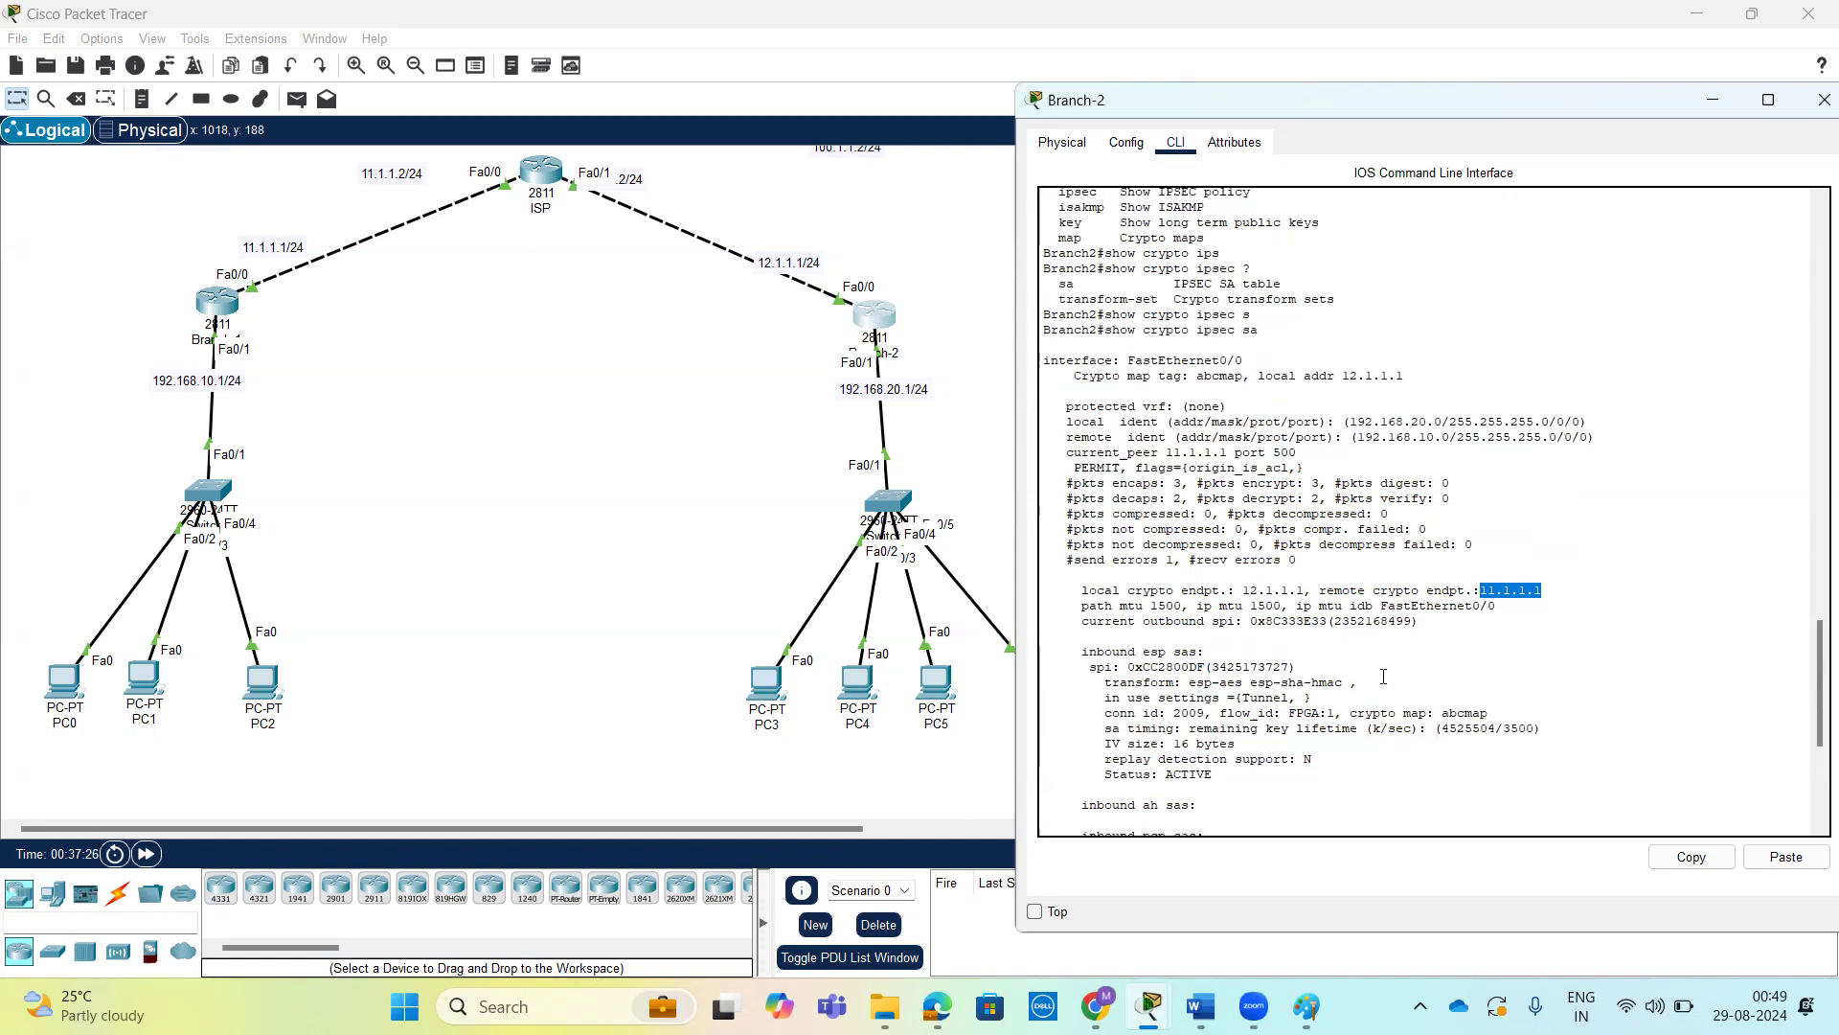
scroll(1383, 678, "up", 9)
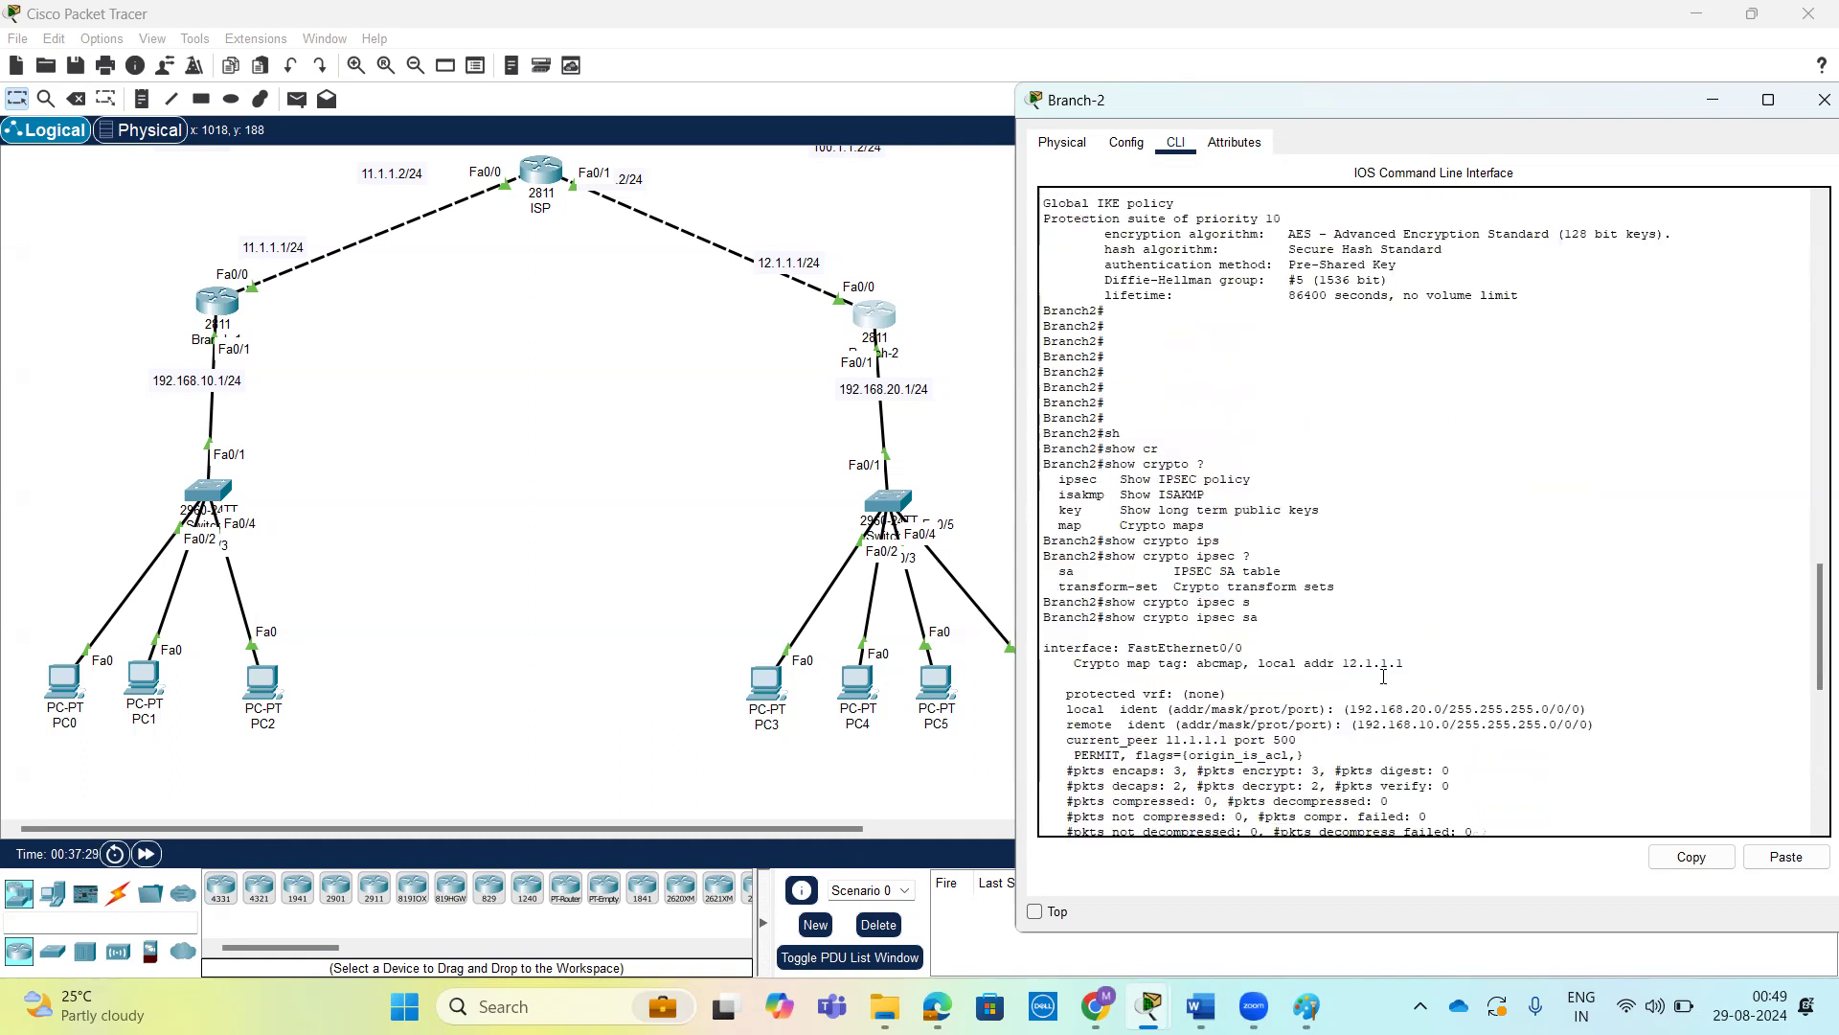